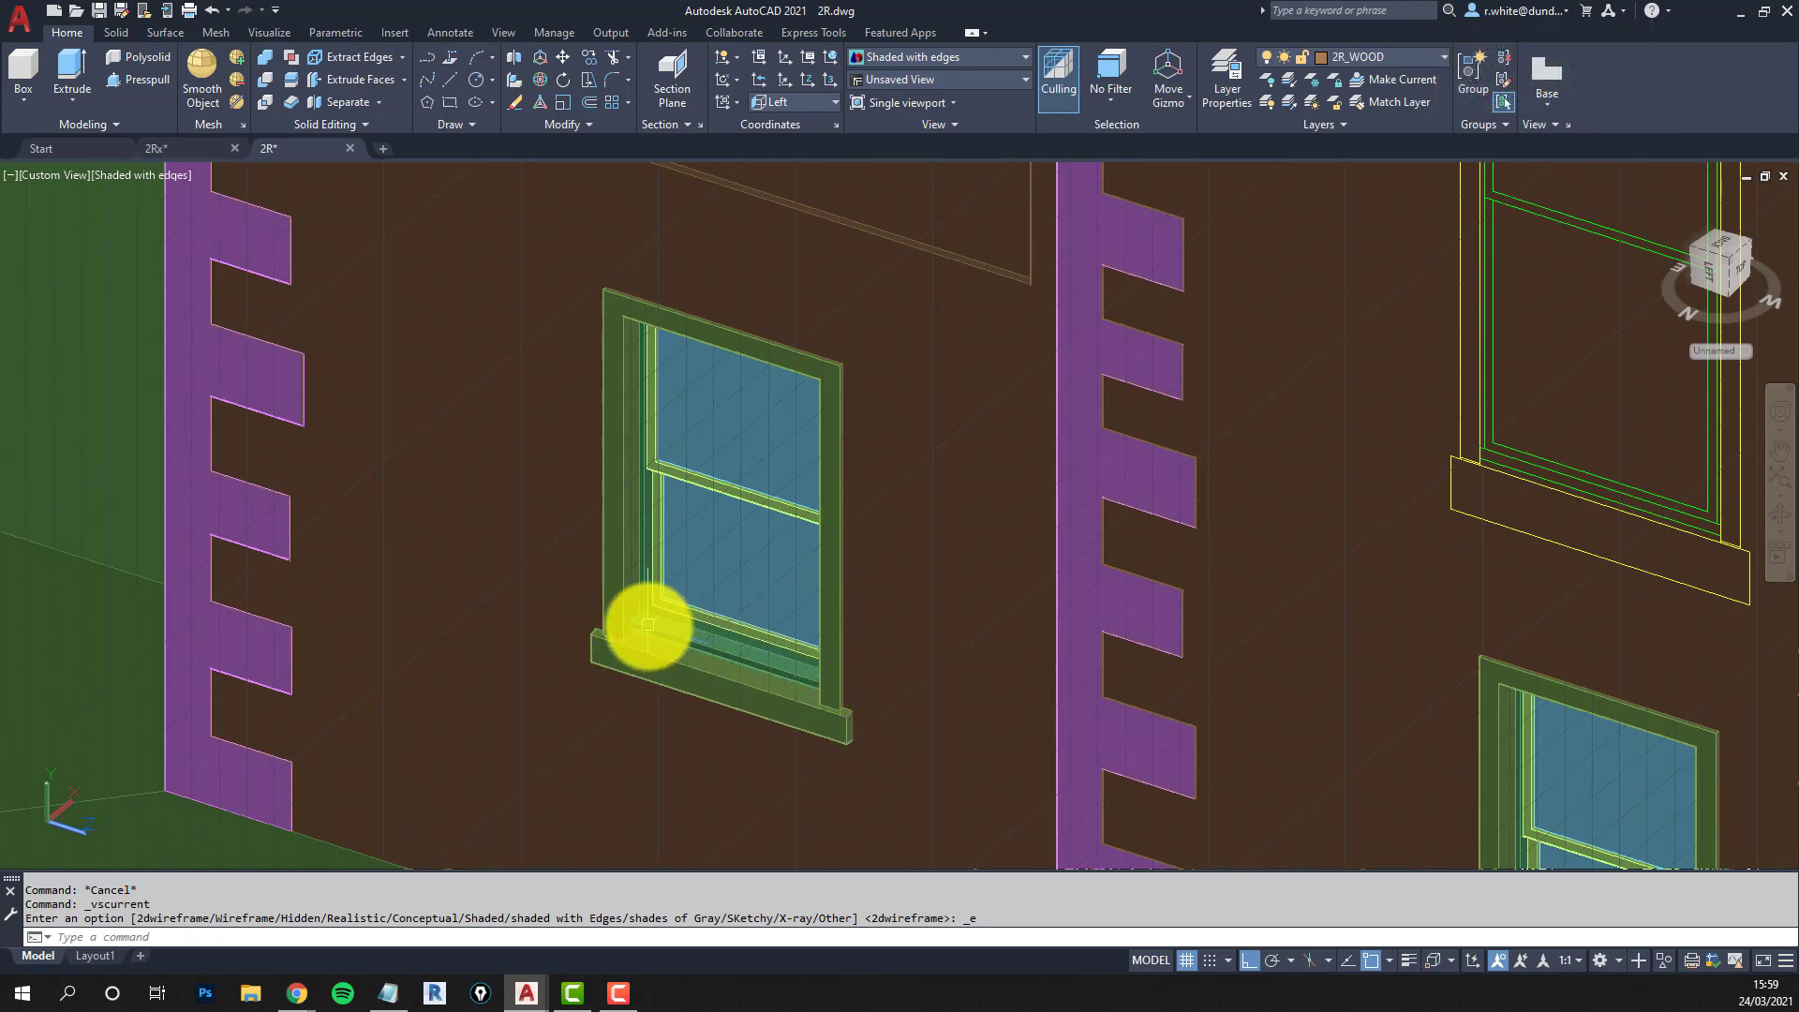
Examine the finished 3D sash windows on the facade and the tall 2D window outline between them.
scroll(648, 622, "up", 2)
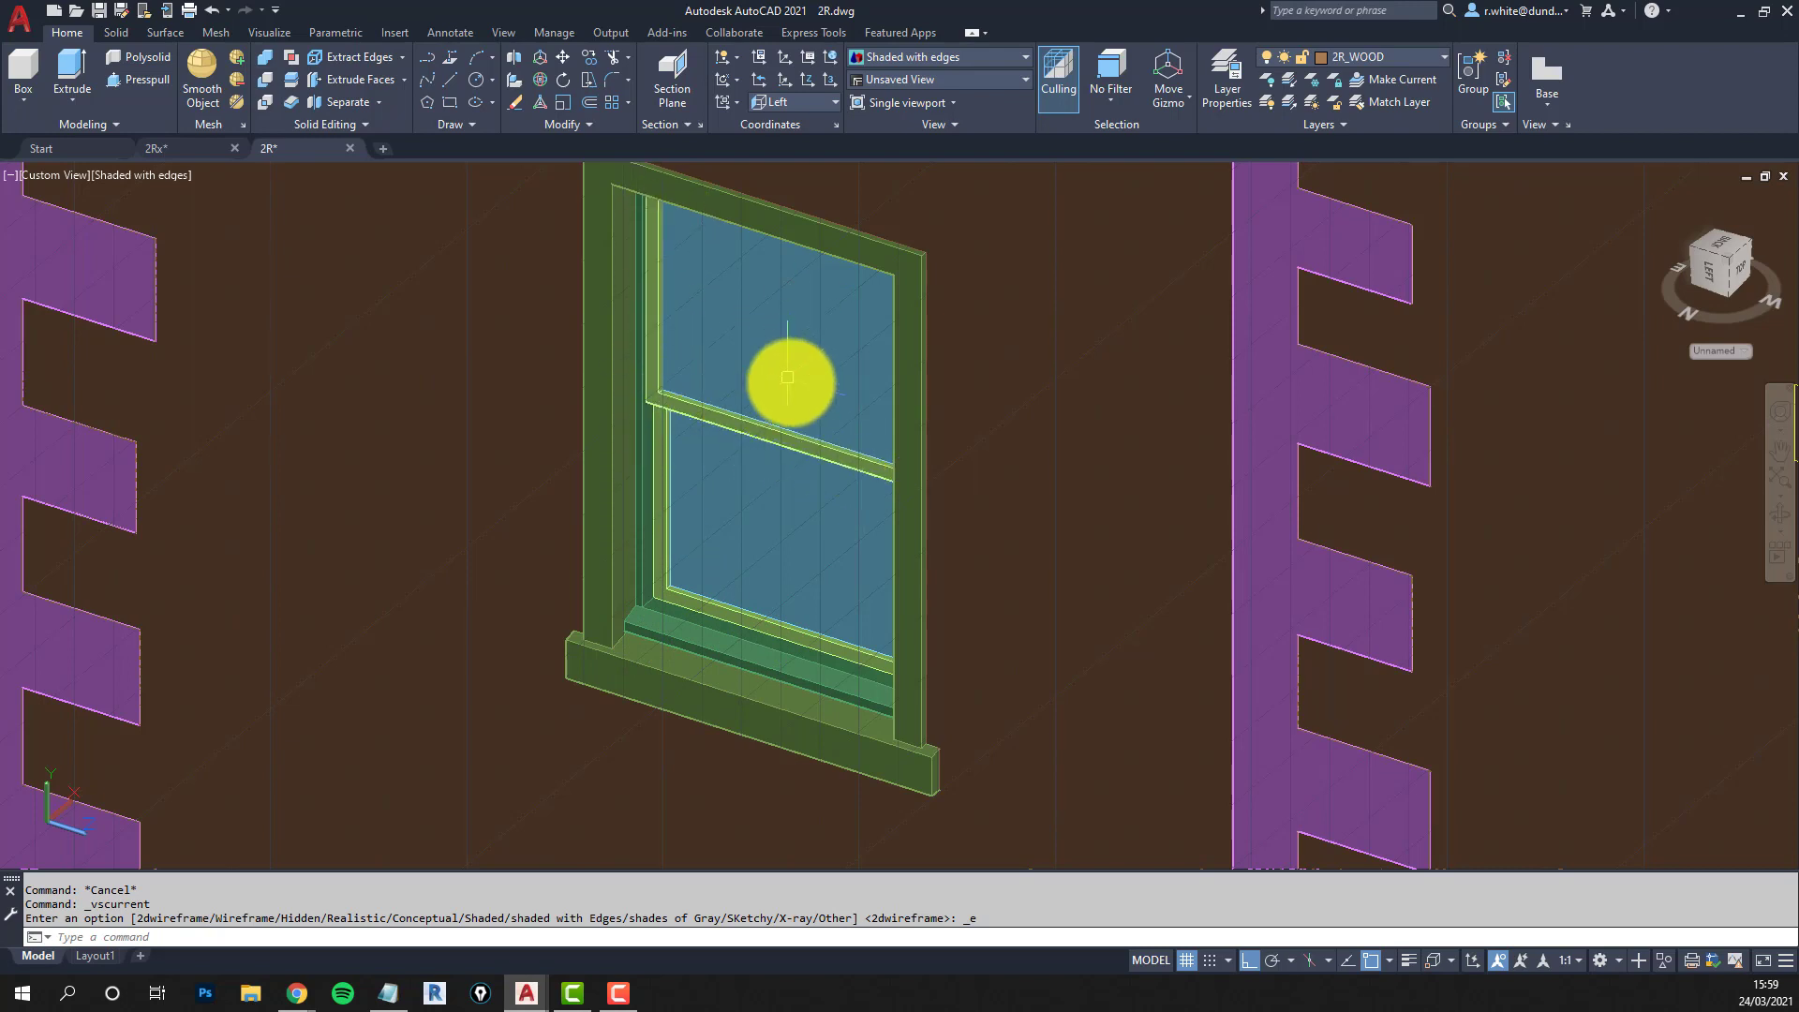
scroll(794, 383, "down", 4)
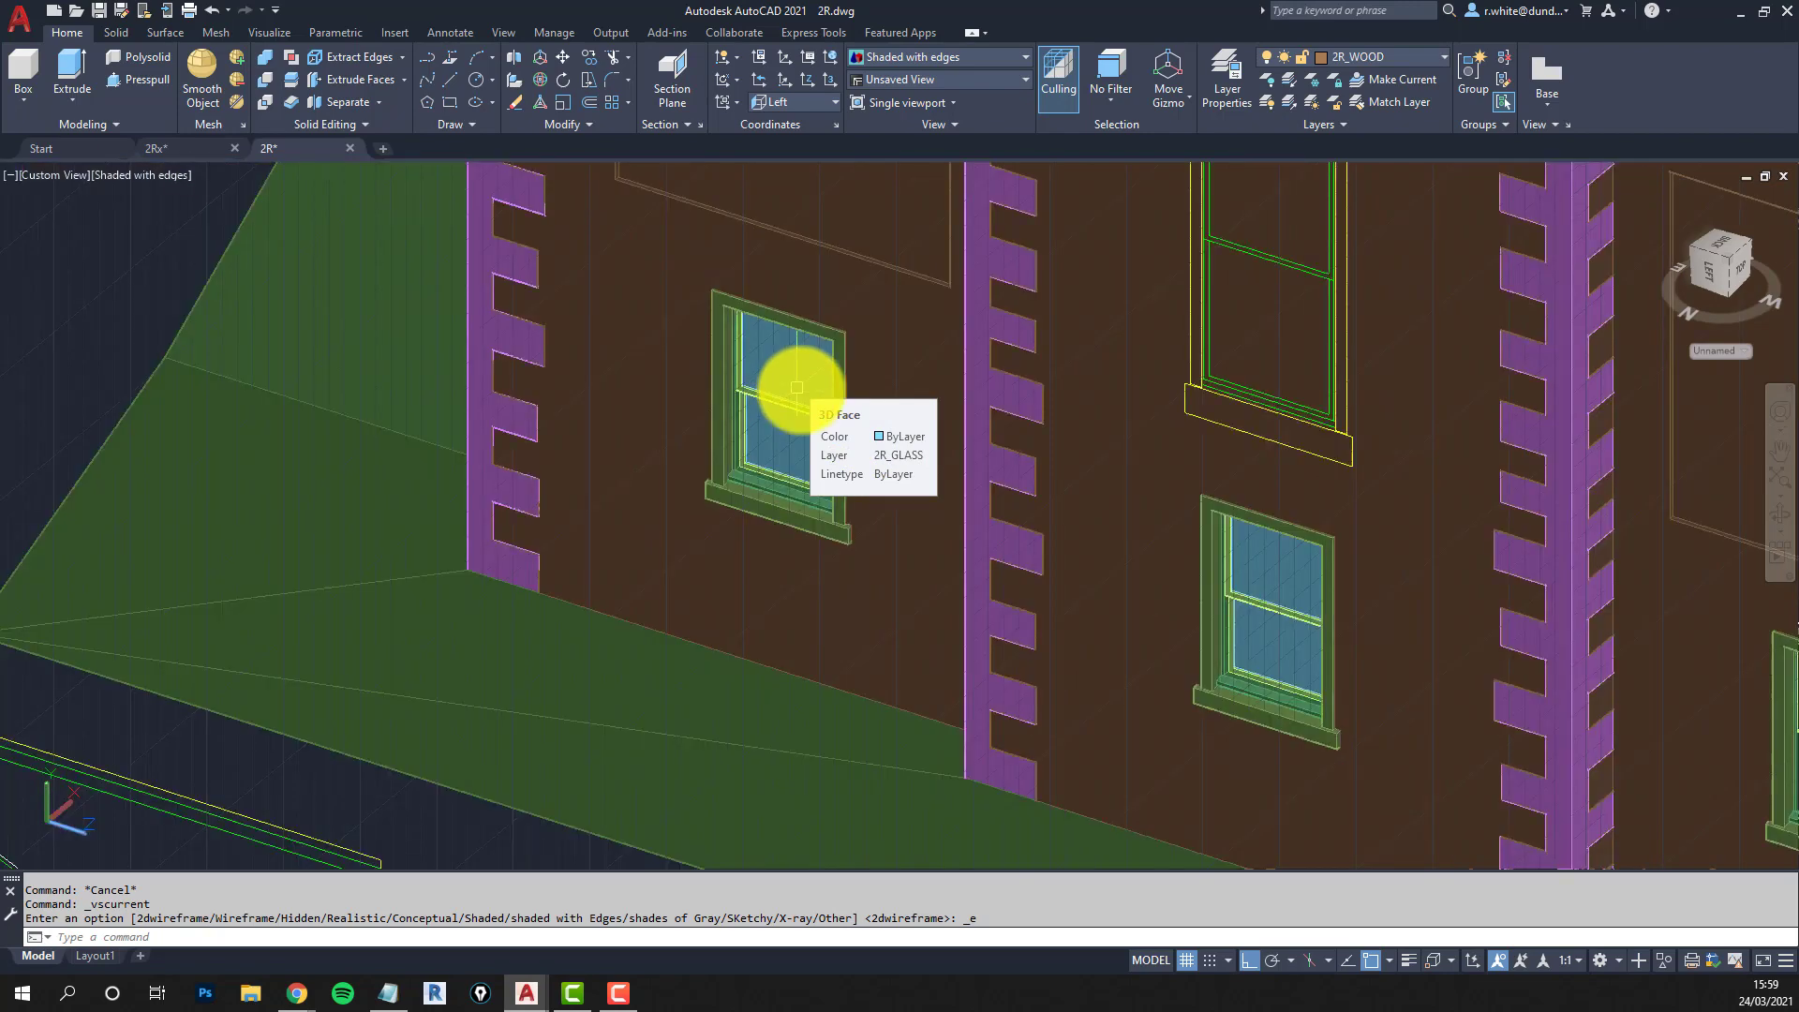
middle_click_drag(1059, 418, 850, 616)
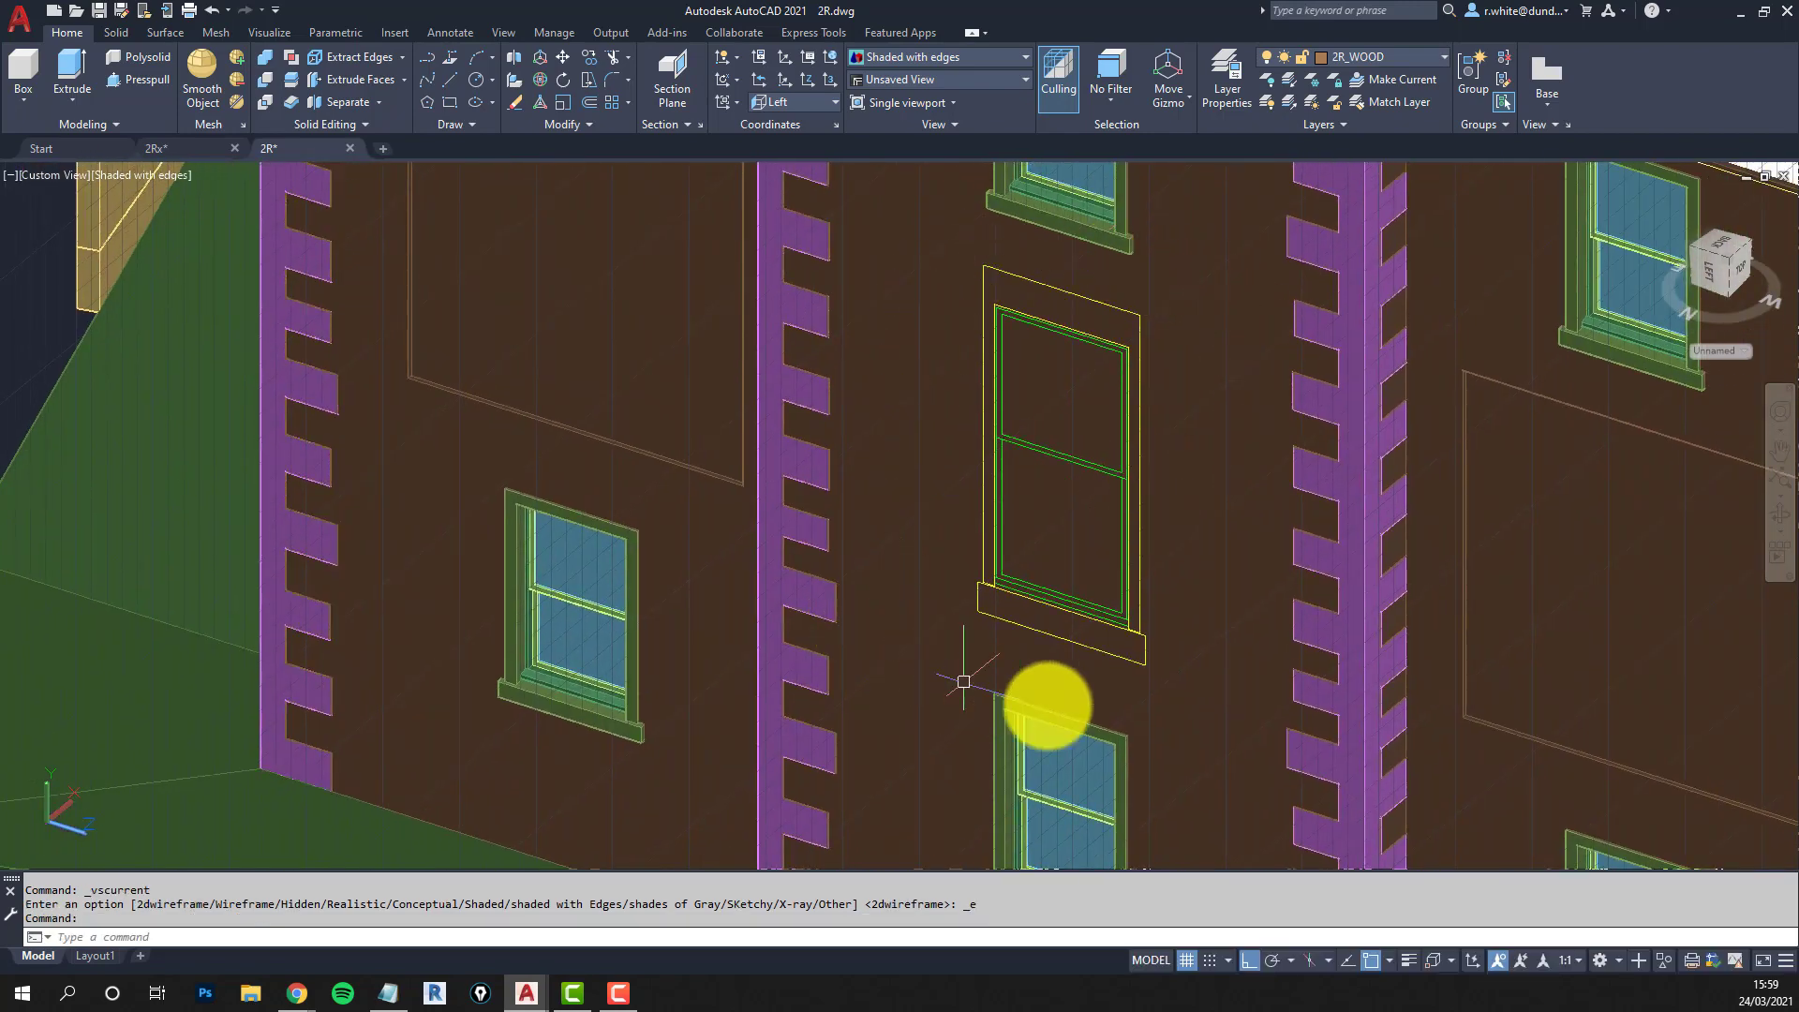
middle_click_drag(1134, 296, 974, 337)
scroll(960, 383, "up", 2)
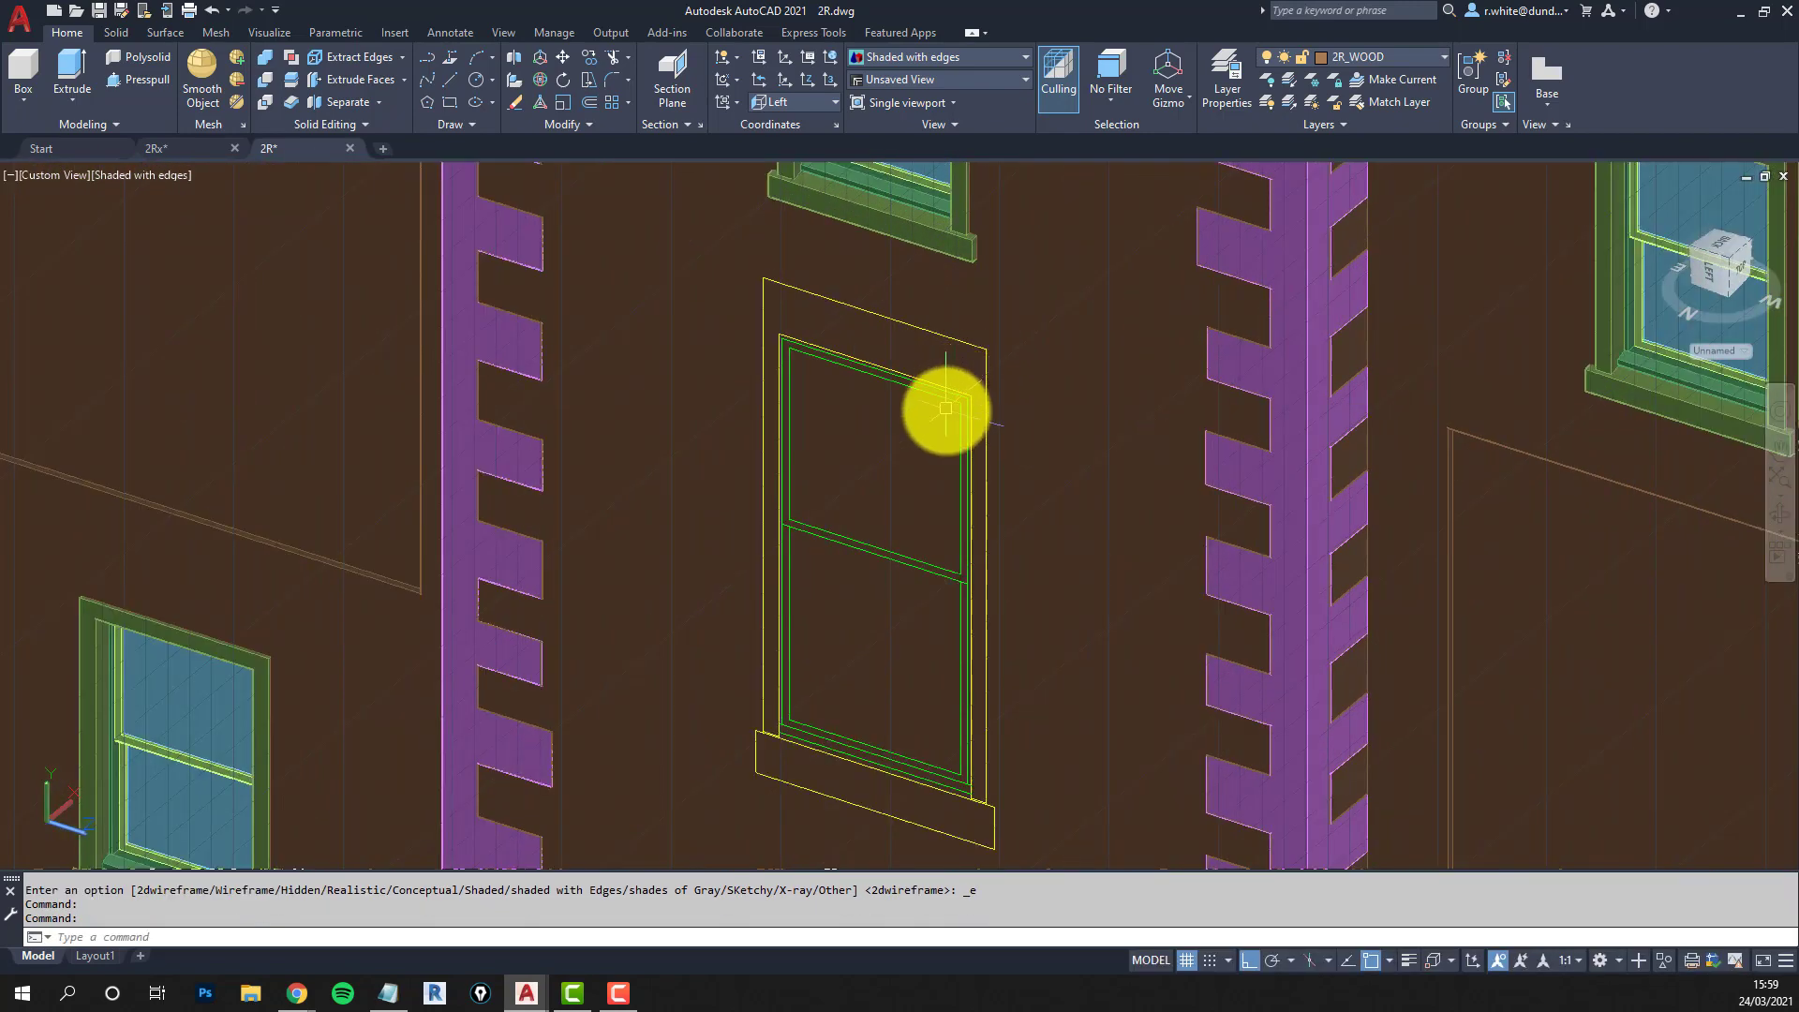
middle_click_drag(972, 422, 897, 372)
scroll(916, 361, "down", 2)
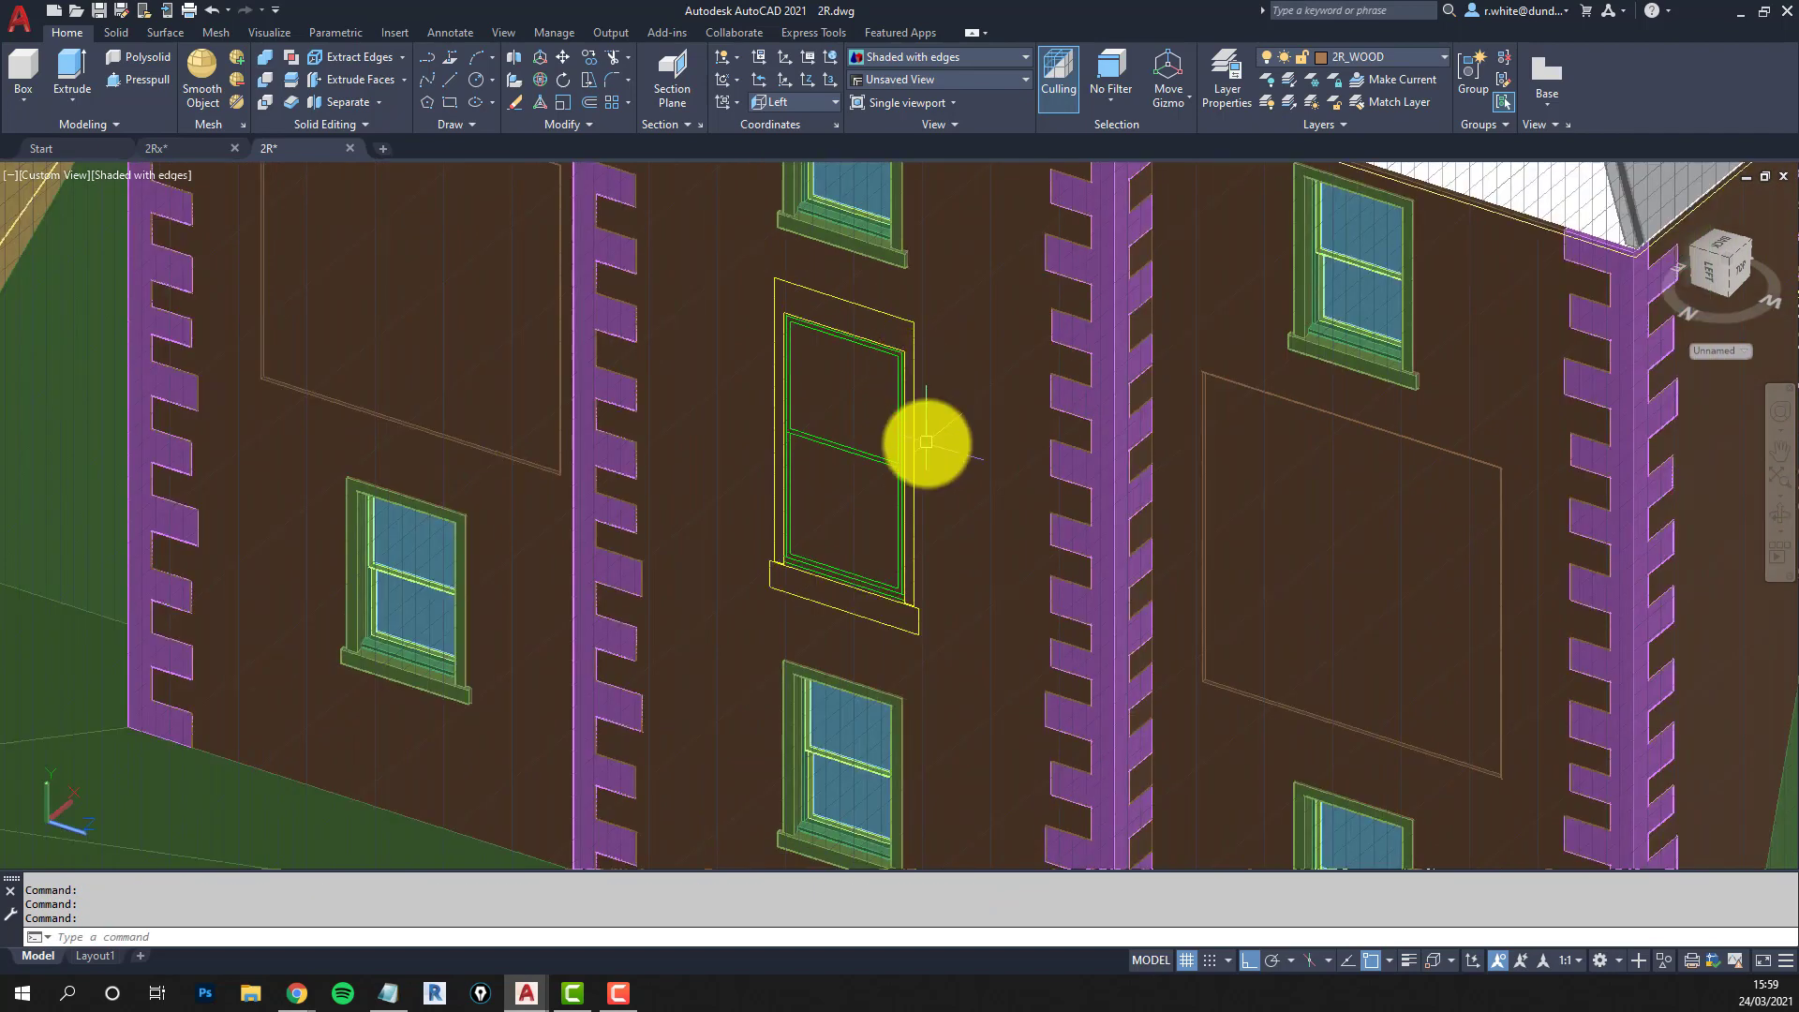
middle_click_drag(778, 529, 699, 557)
scroll(764, 440, "up", 2)
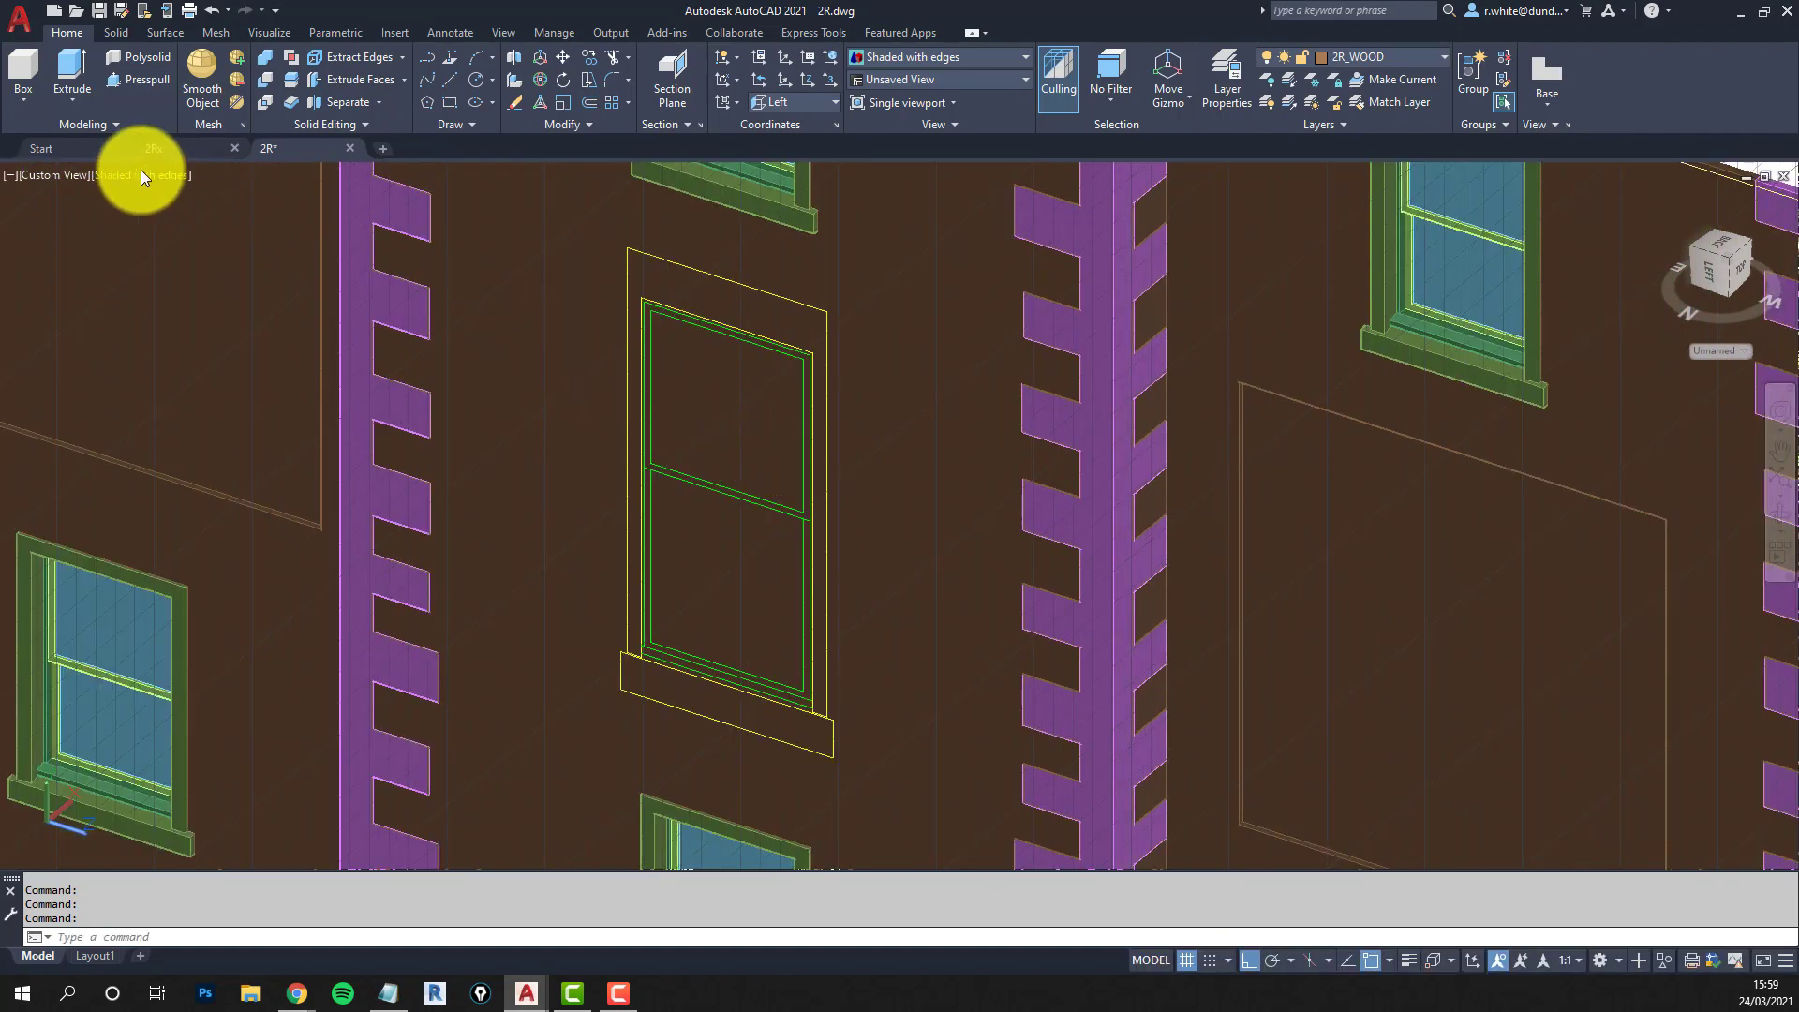
Set the viewport's visual style to 2D Wireframe around the tall window outline.
left_click(137, 173)
left_click(194, 223)
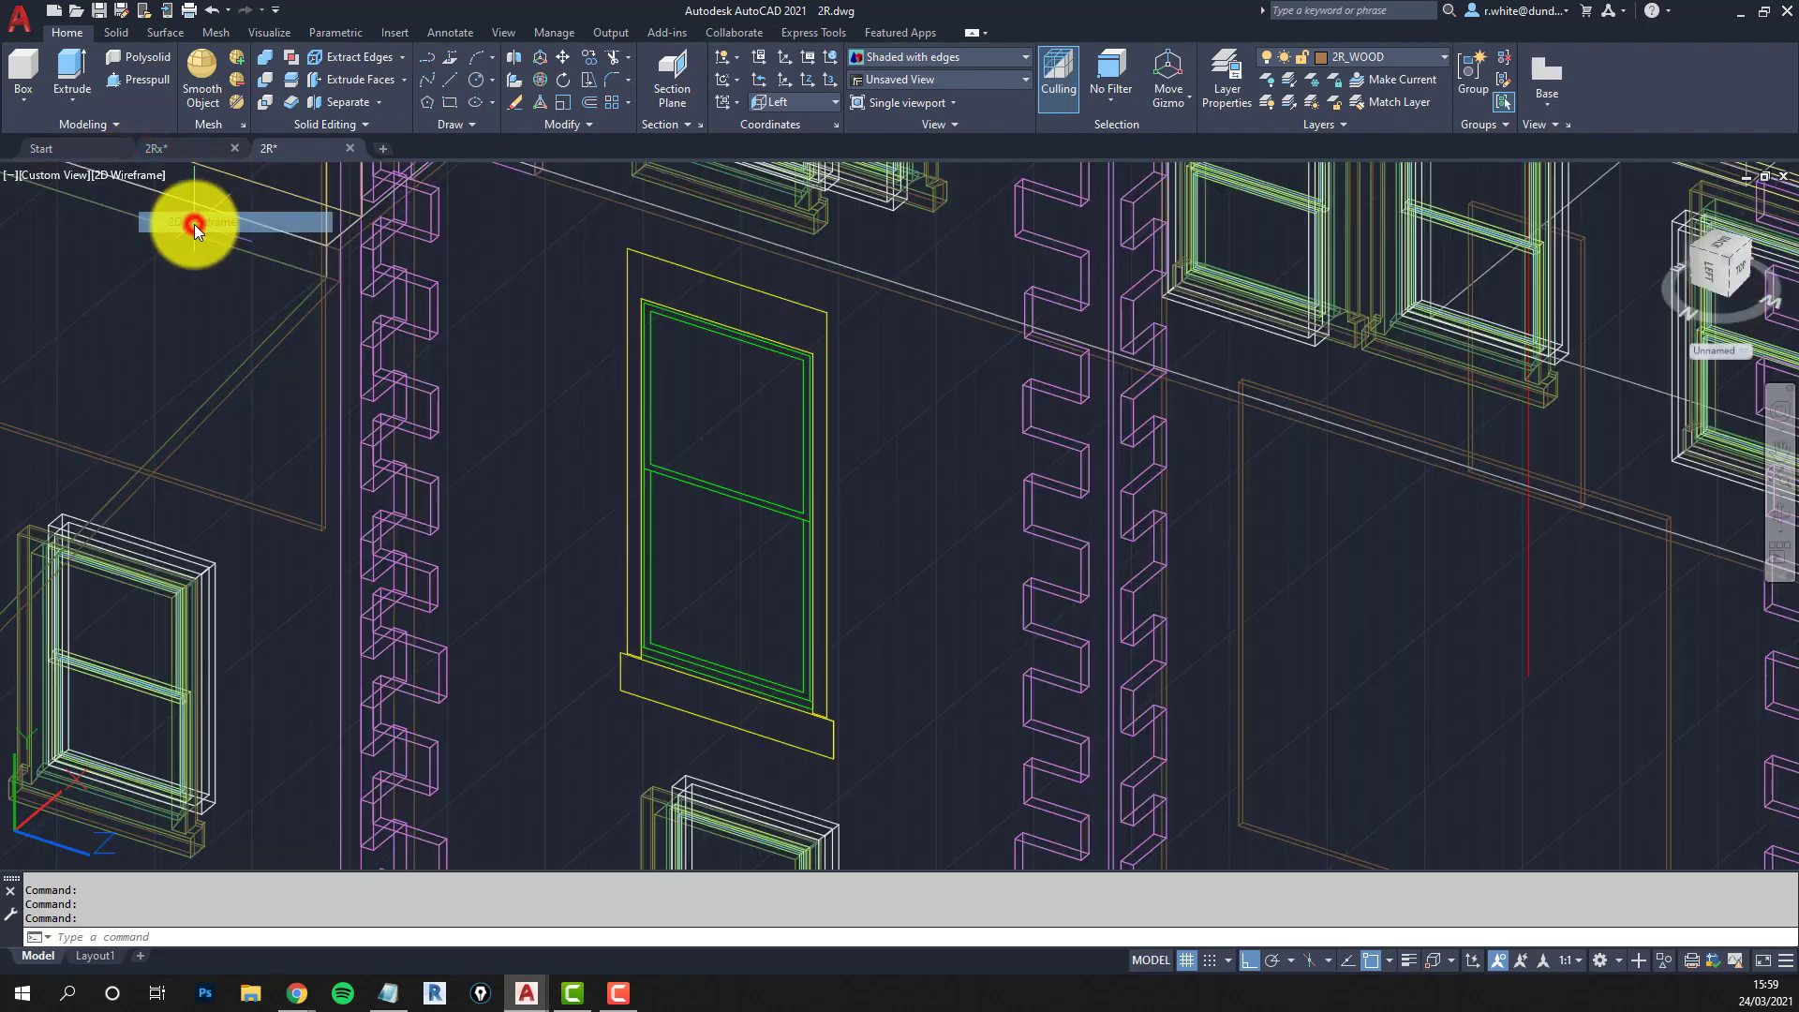
middle_click_drag(747, 634, 884, 640)
scroll(805, 622, "up", 2)
scroll(883, 640, "down", 2)
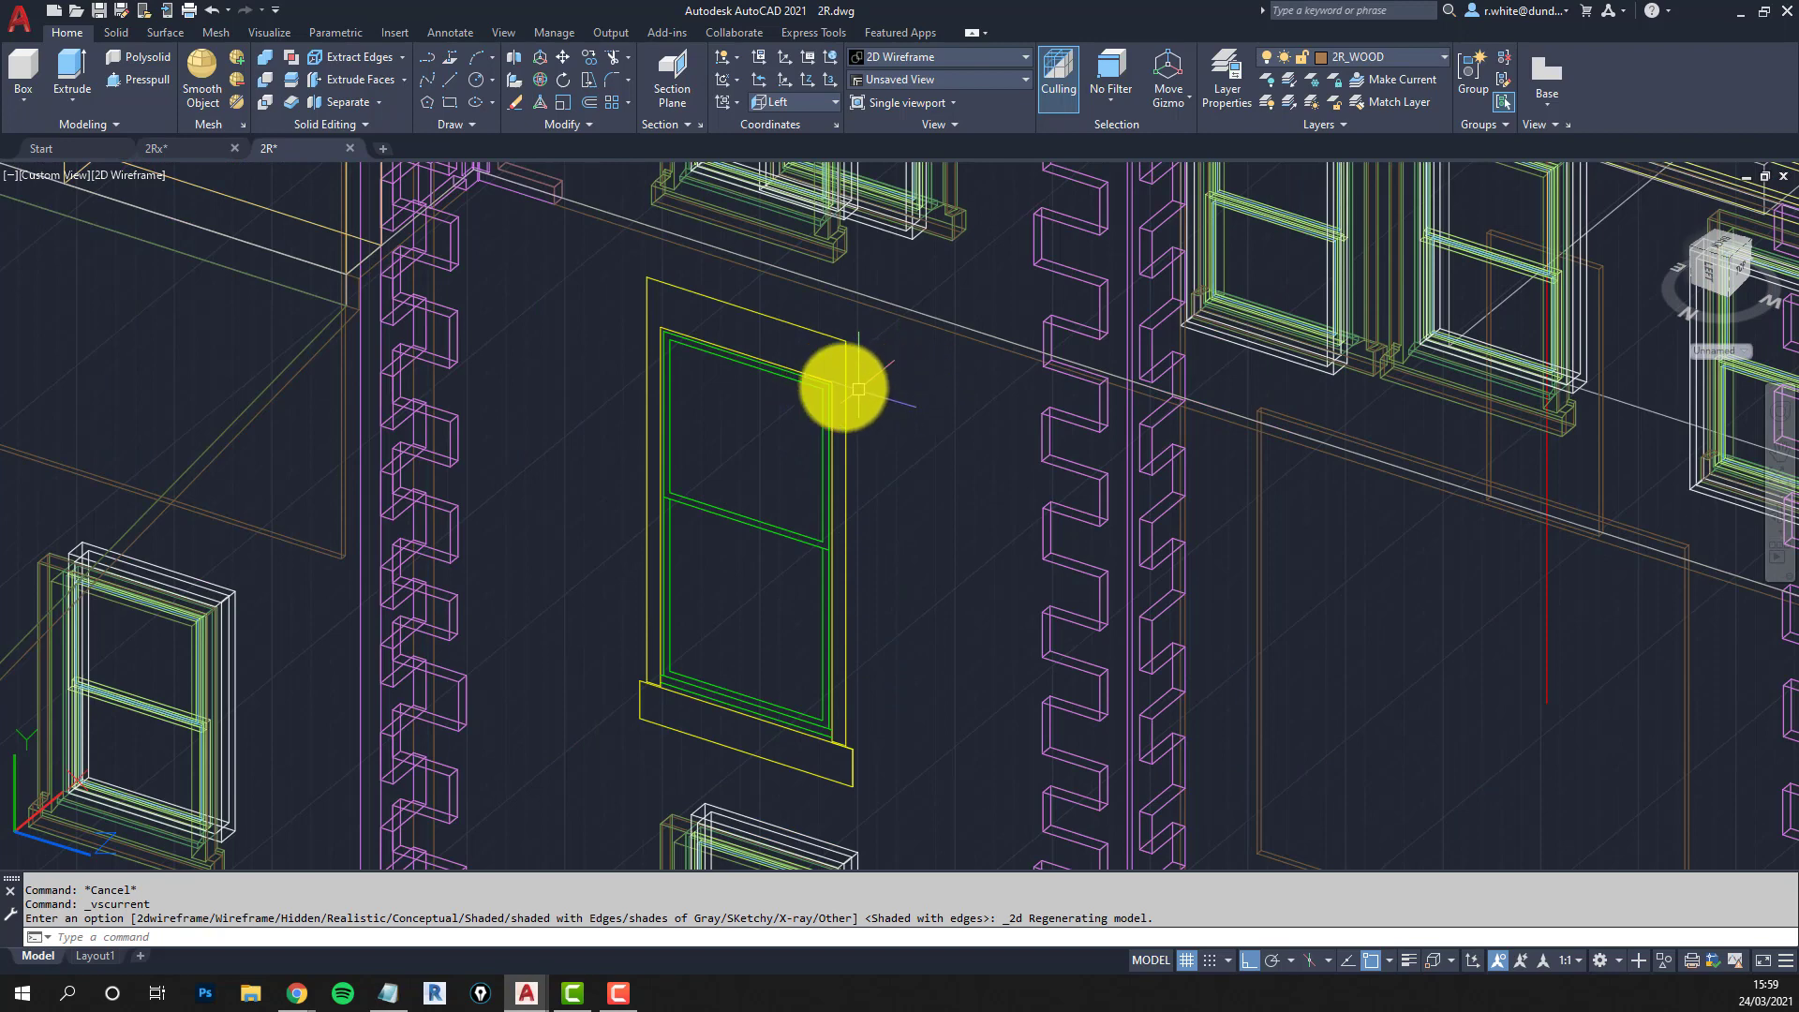
scroll(843, 385, "down", 2)
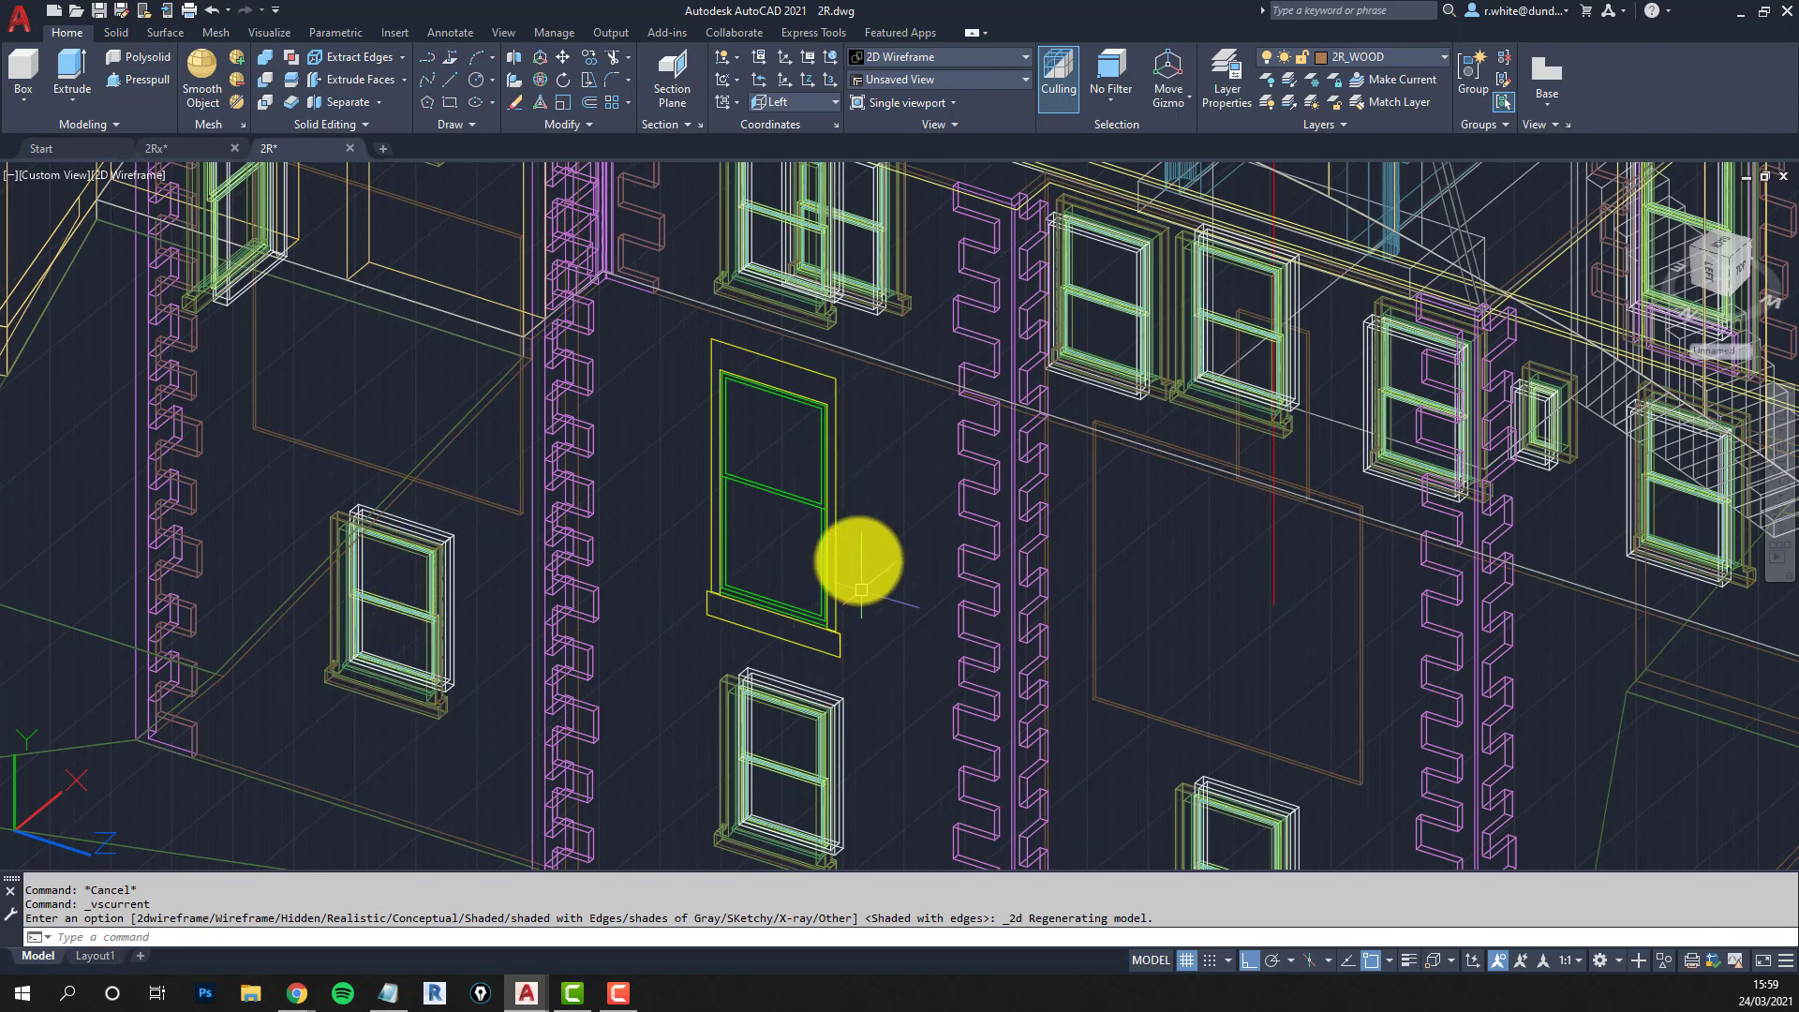
scroll(855, 524, "up", 2)
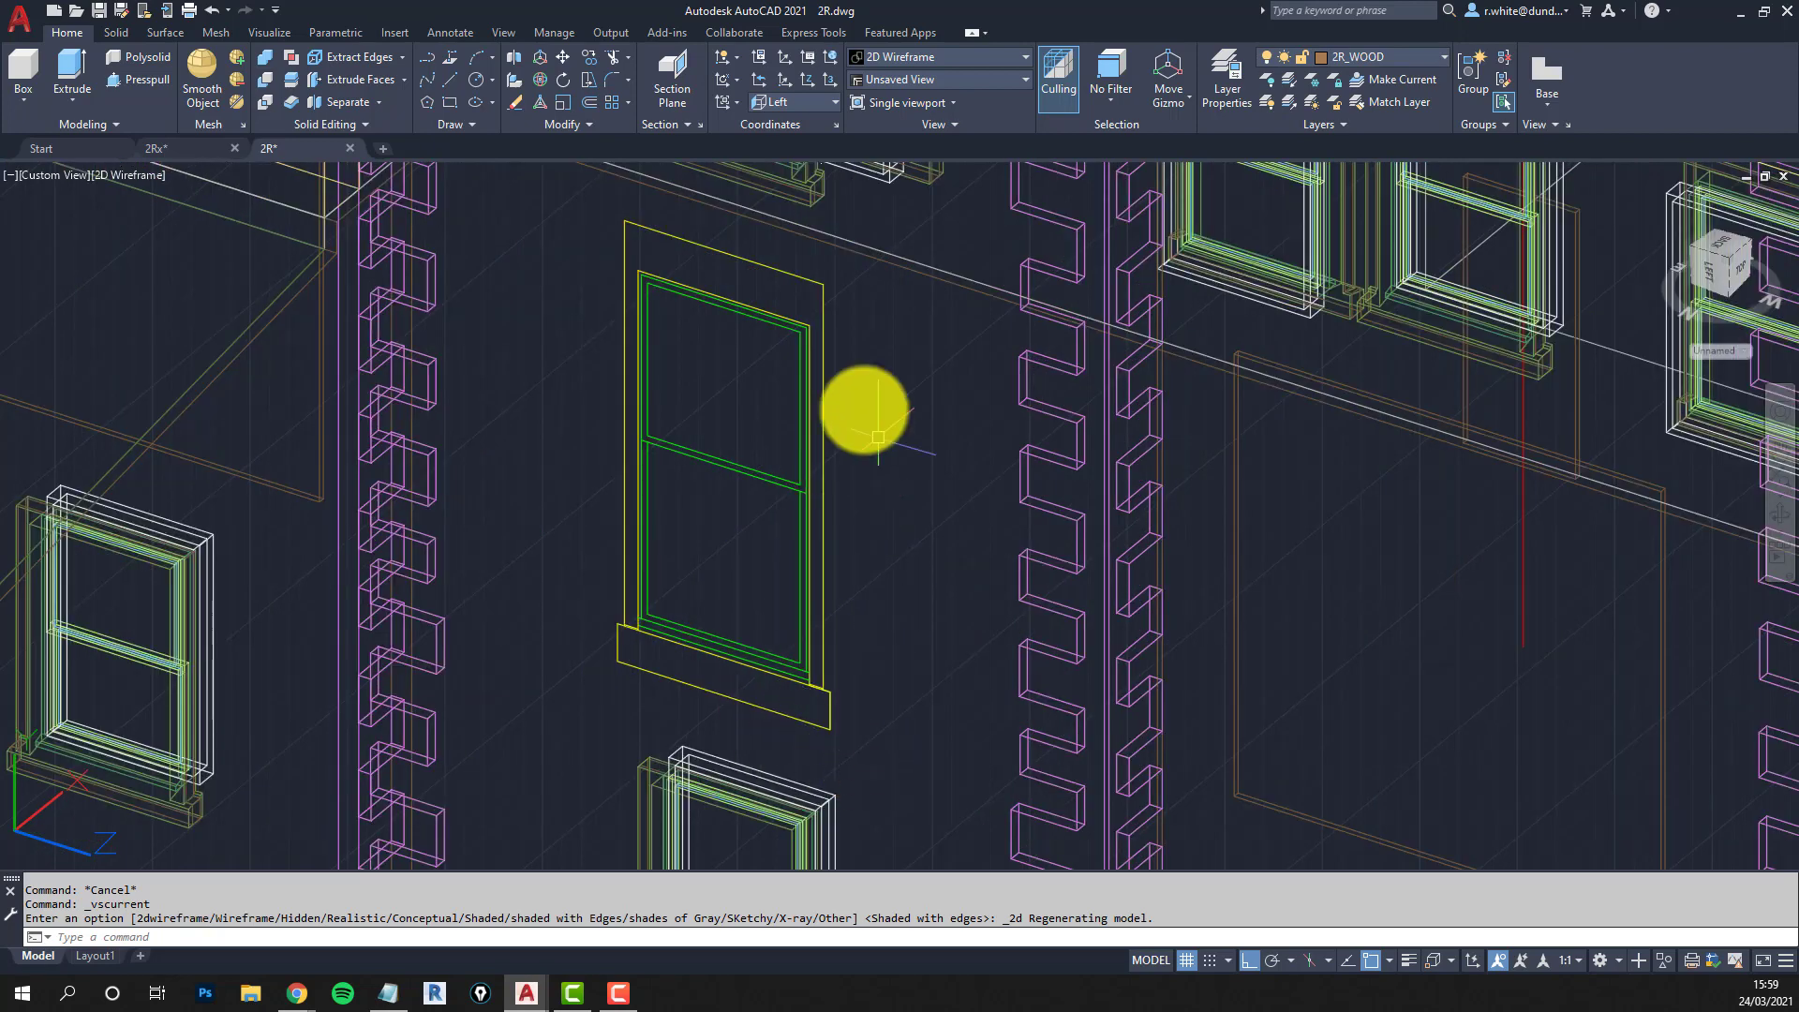
Paste the copied window section as a block at the upper-right corner of the tall window's inner yellow outline.
middle_click_drag(863, 402, 843, 511)
scroll(823, 415, "up", 4)
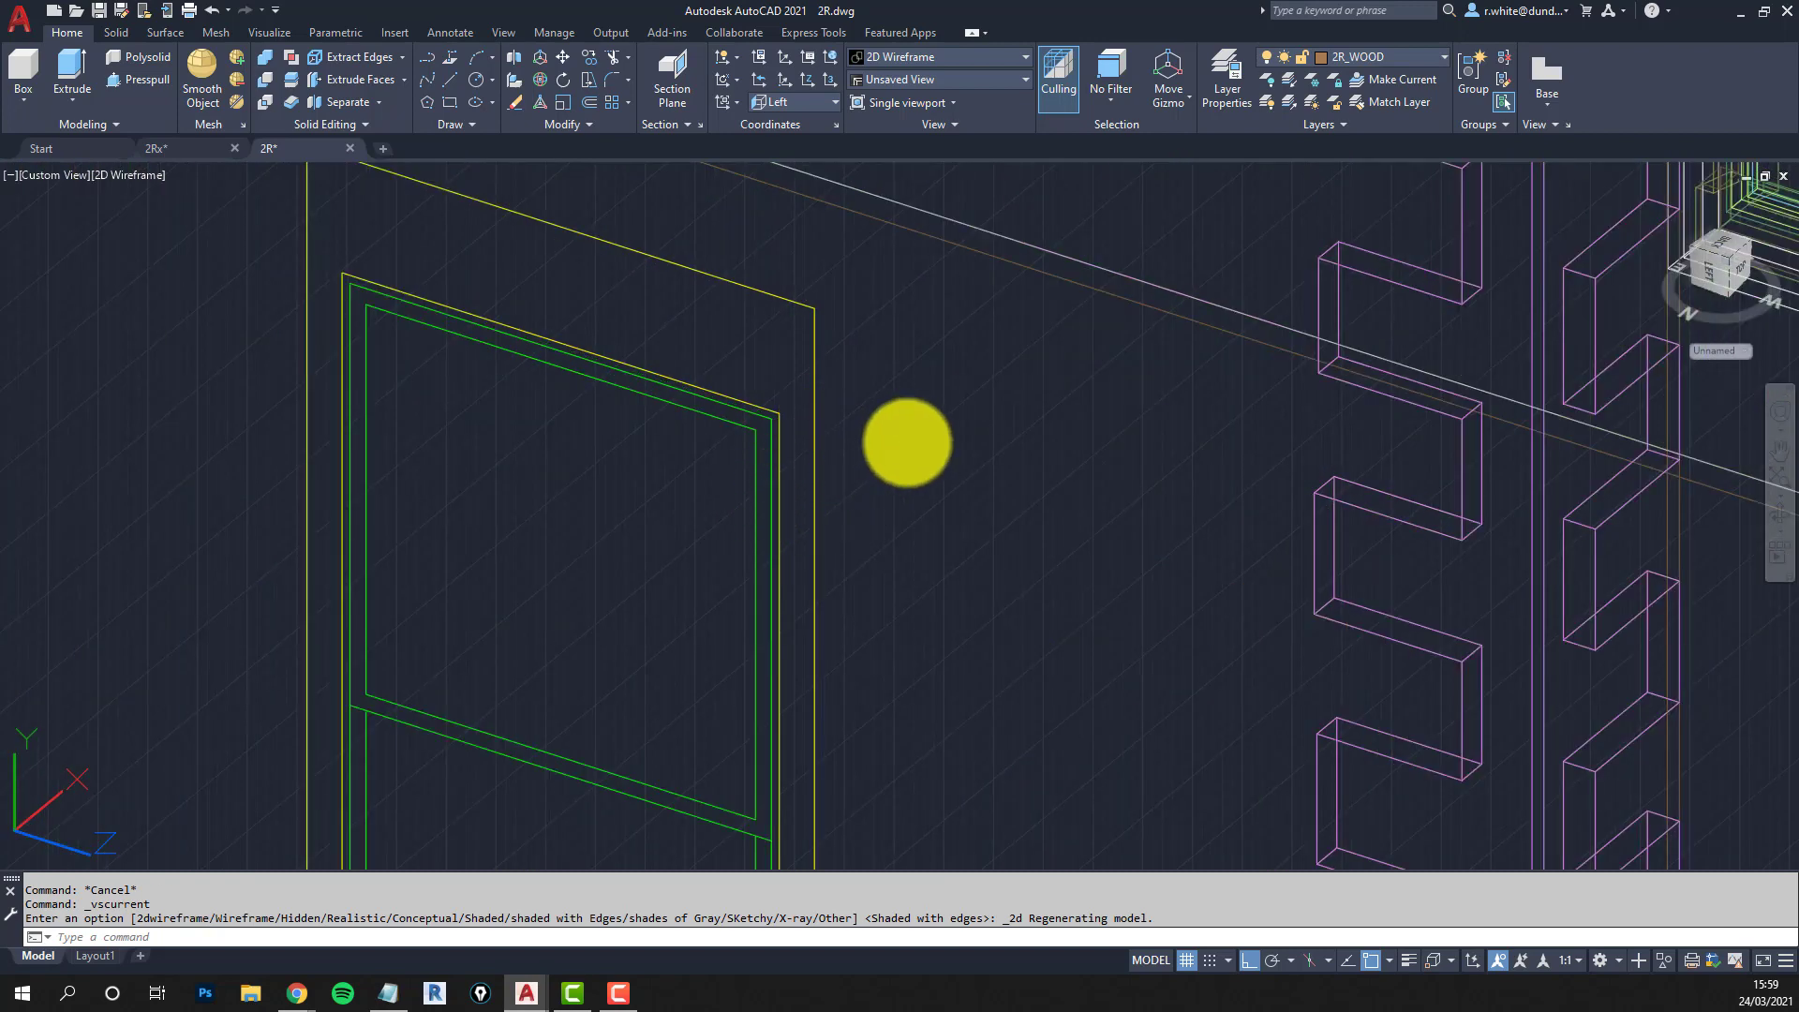
key("ctrl+shift+v")
scroll(824, 431, "up", 3)
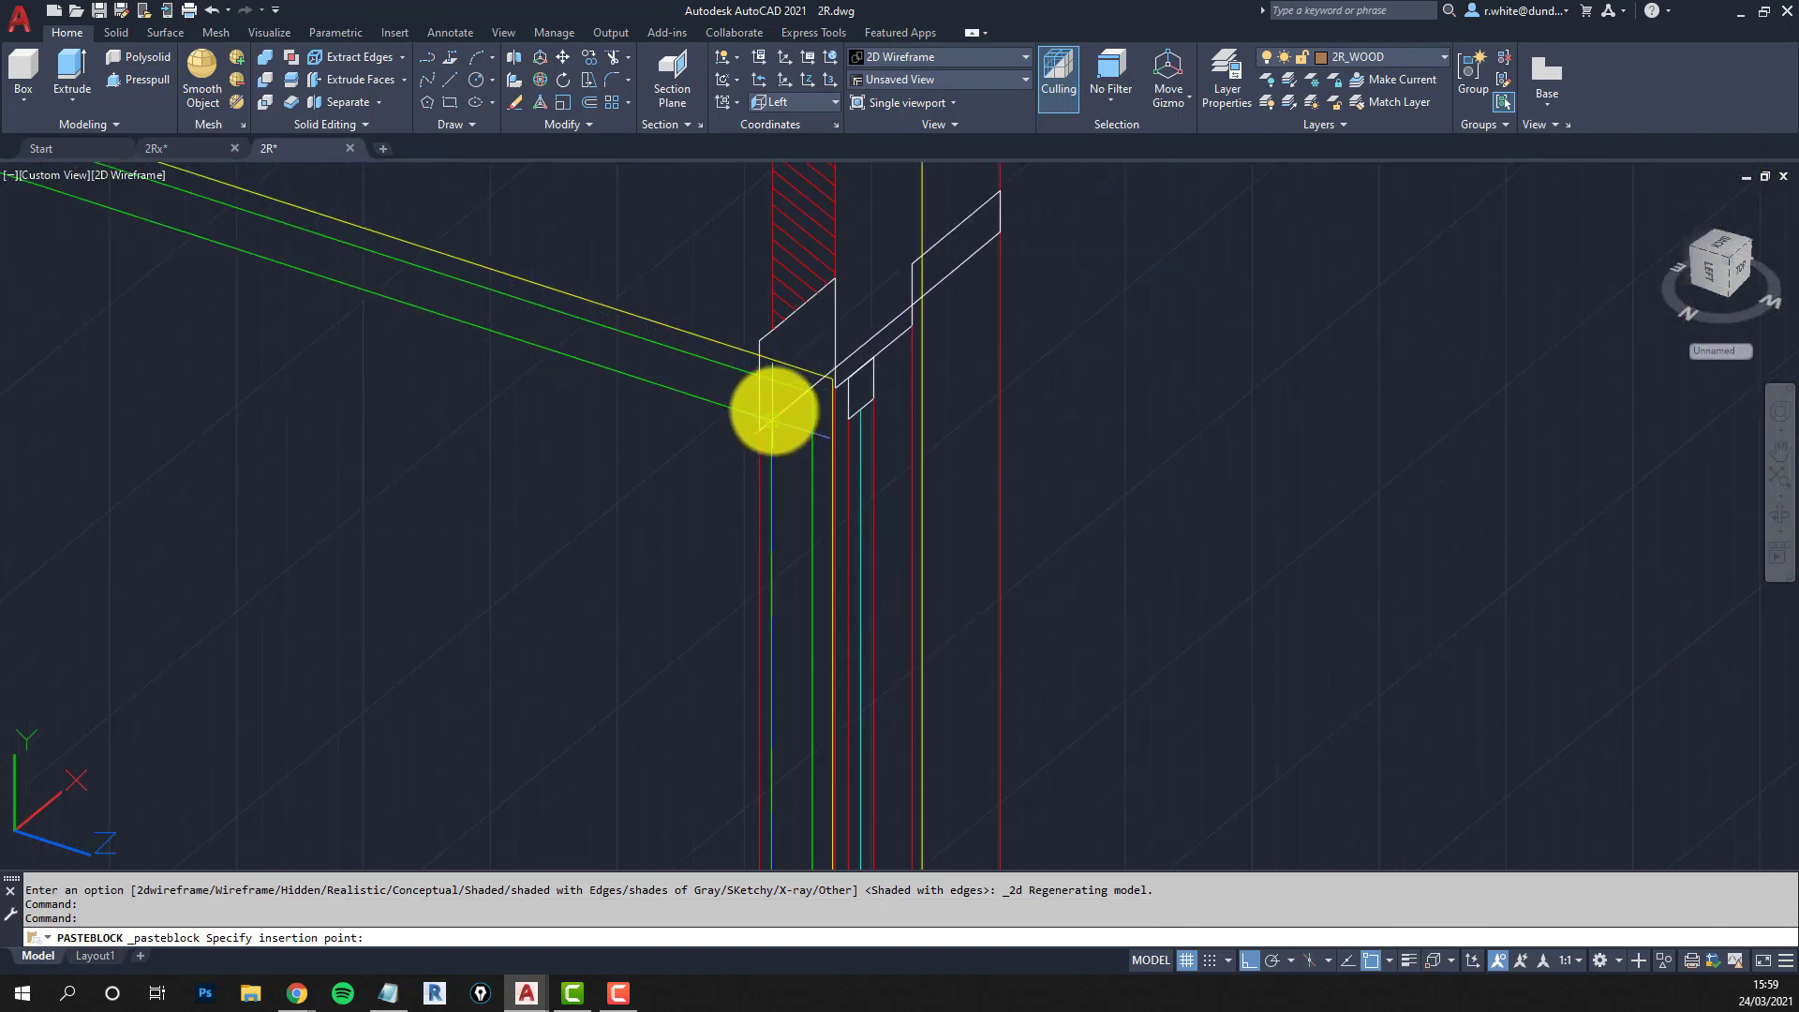
left_click(834, 379)
scroll(948, 442, "down", 5)
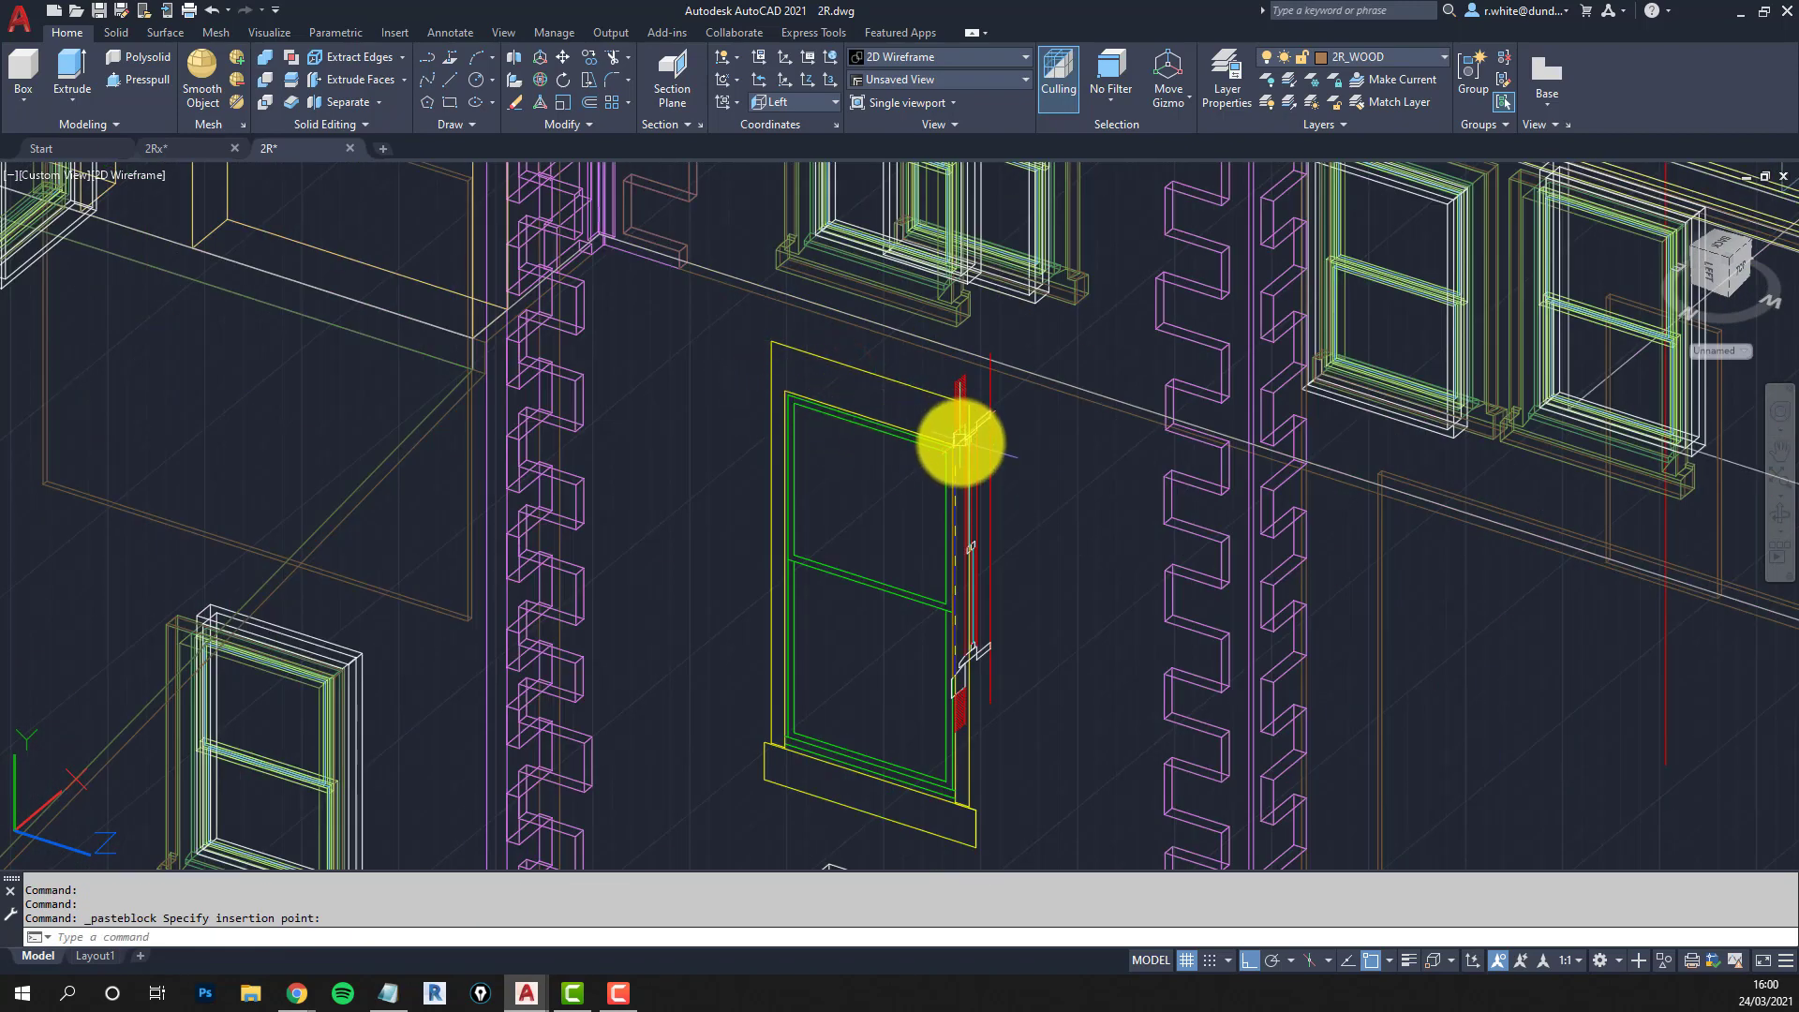
Inspect the head of the pasted window section from an orbited view and compare it with the elevation outline.
scroll(955, 456, "up", 5)
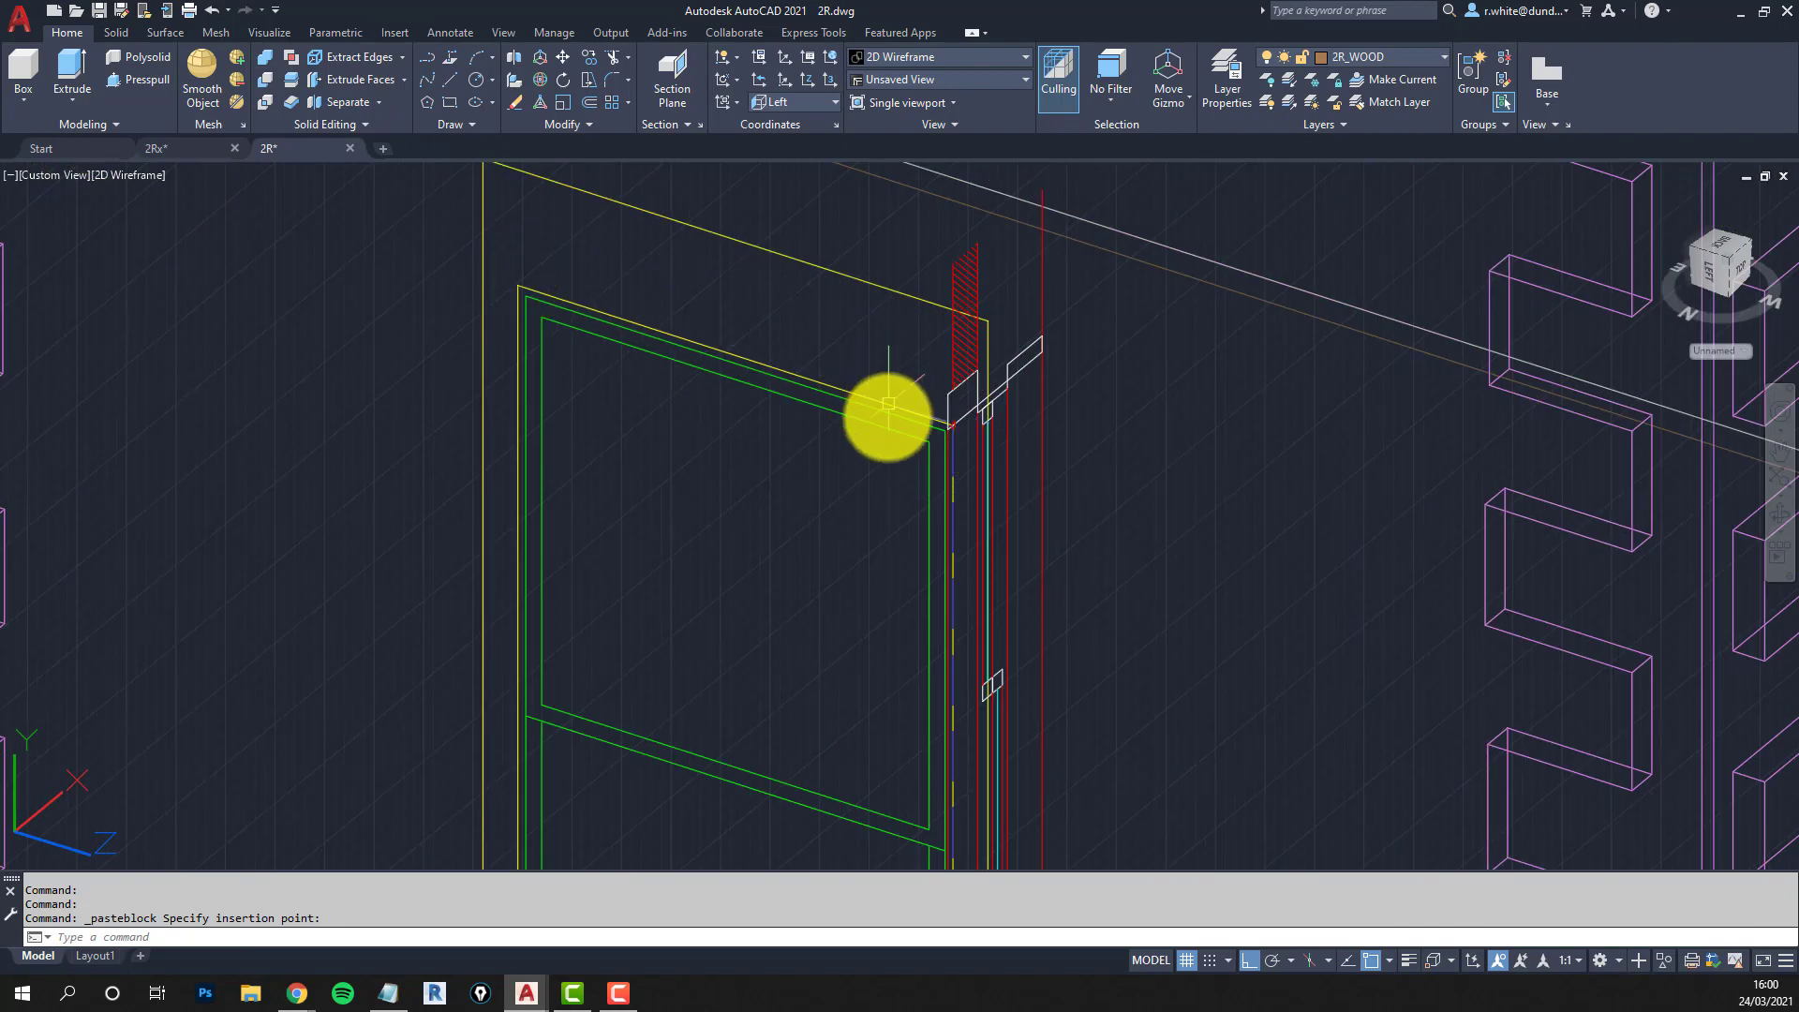
middle_click_drag(1027, 540, 941, 456, "shift")
scroll(941, 456, "down", 5)
scroll(947, 474, "up", 5)
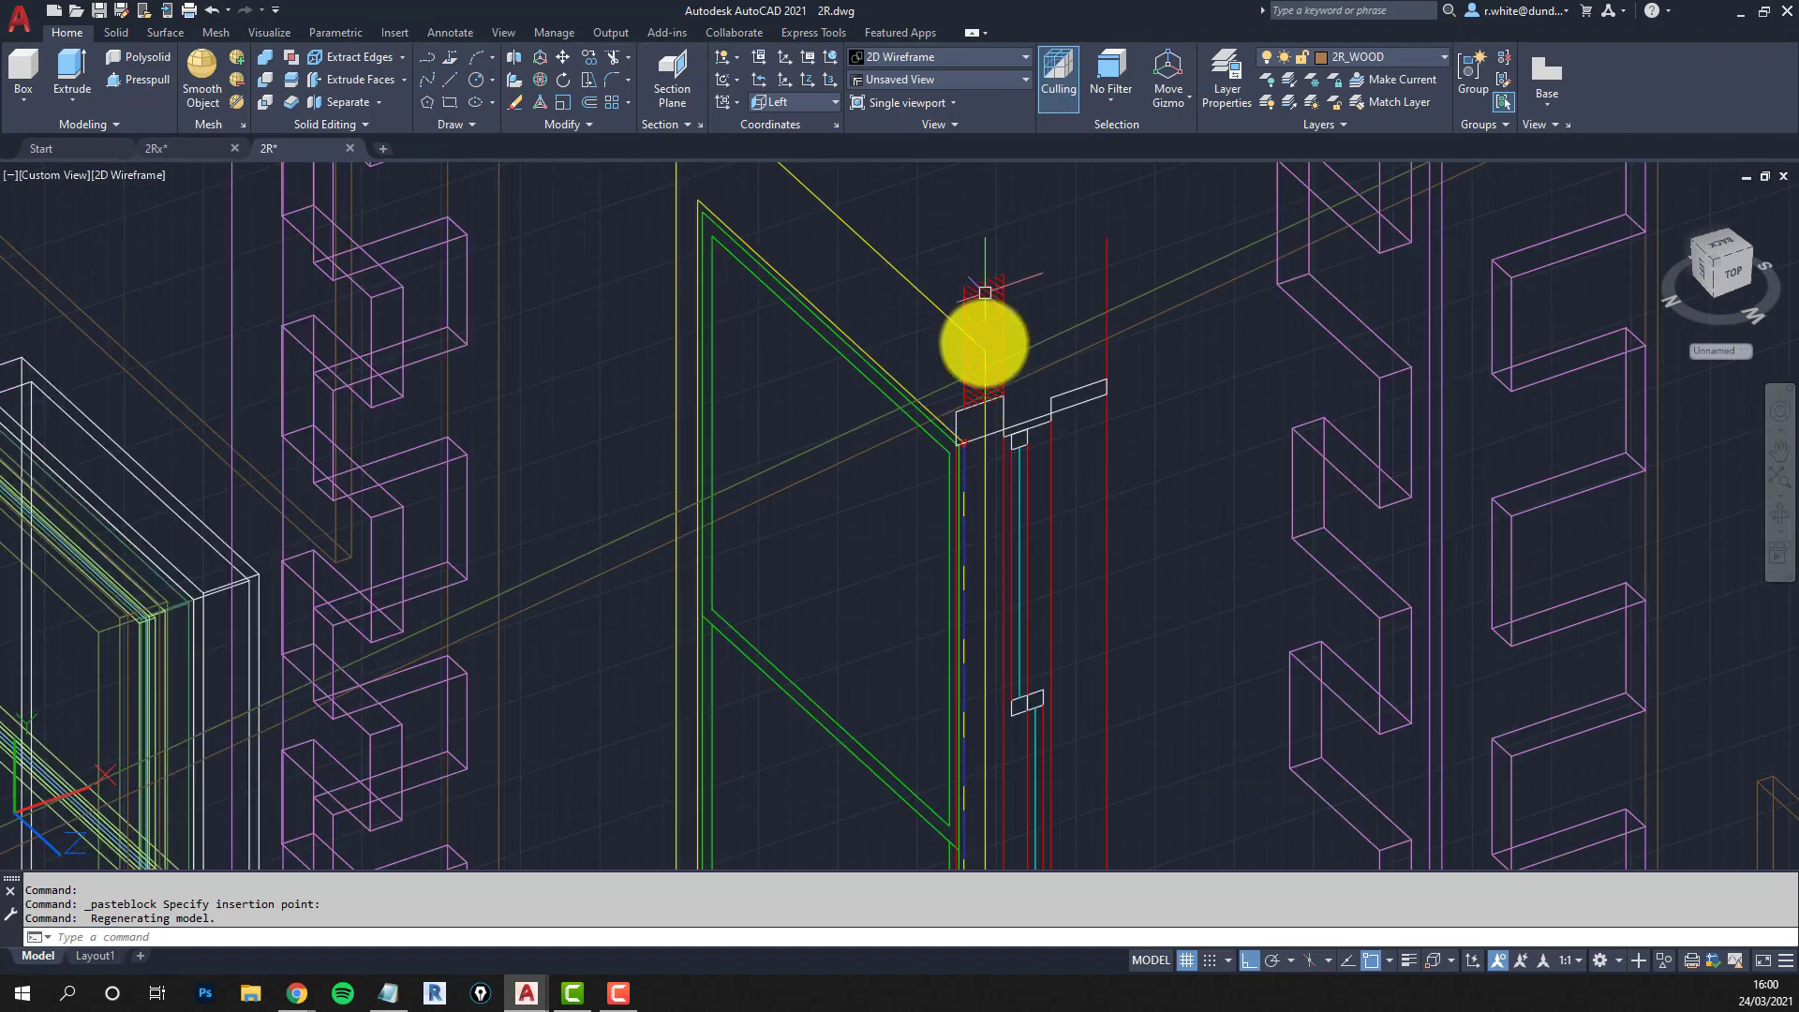
scroll(984, 420, "up", 5)
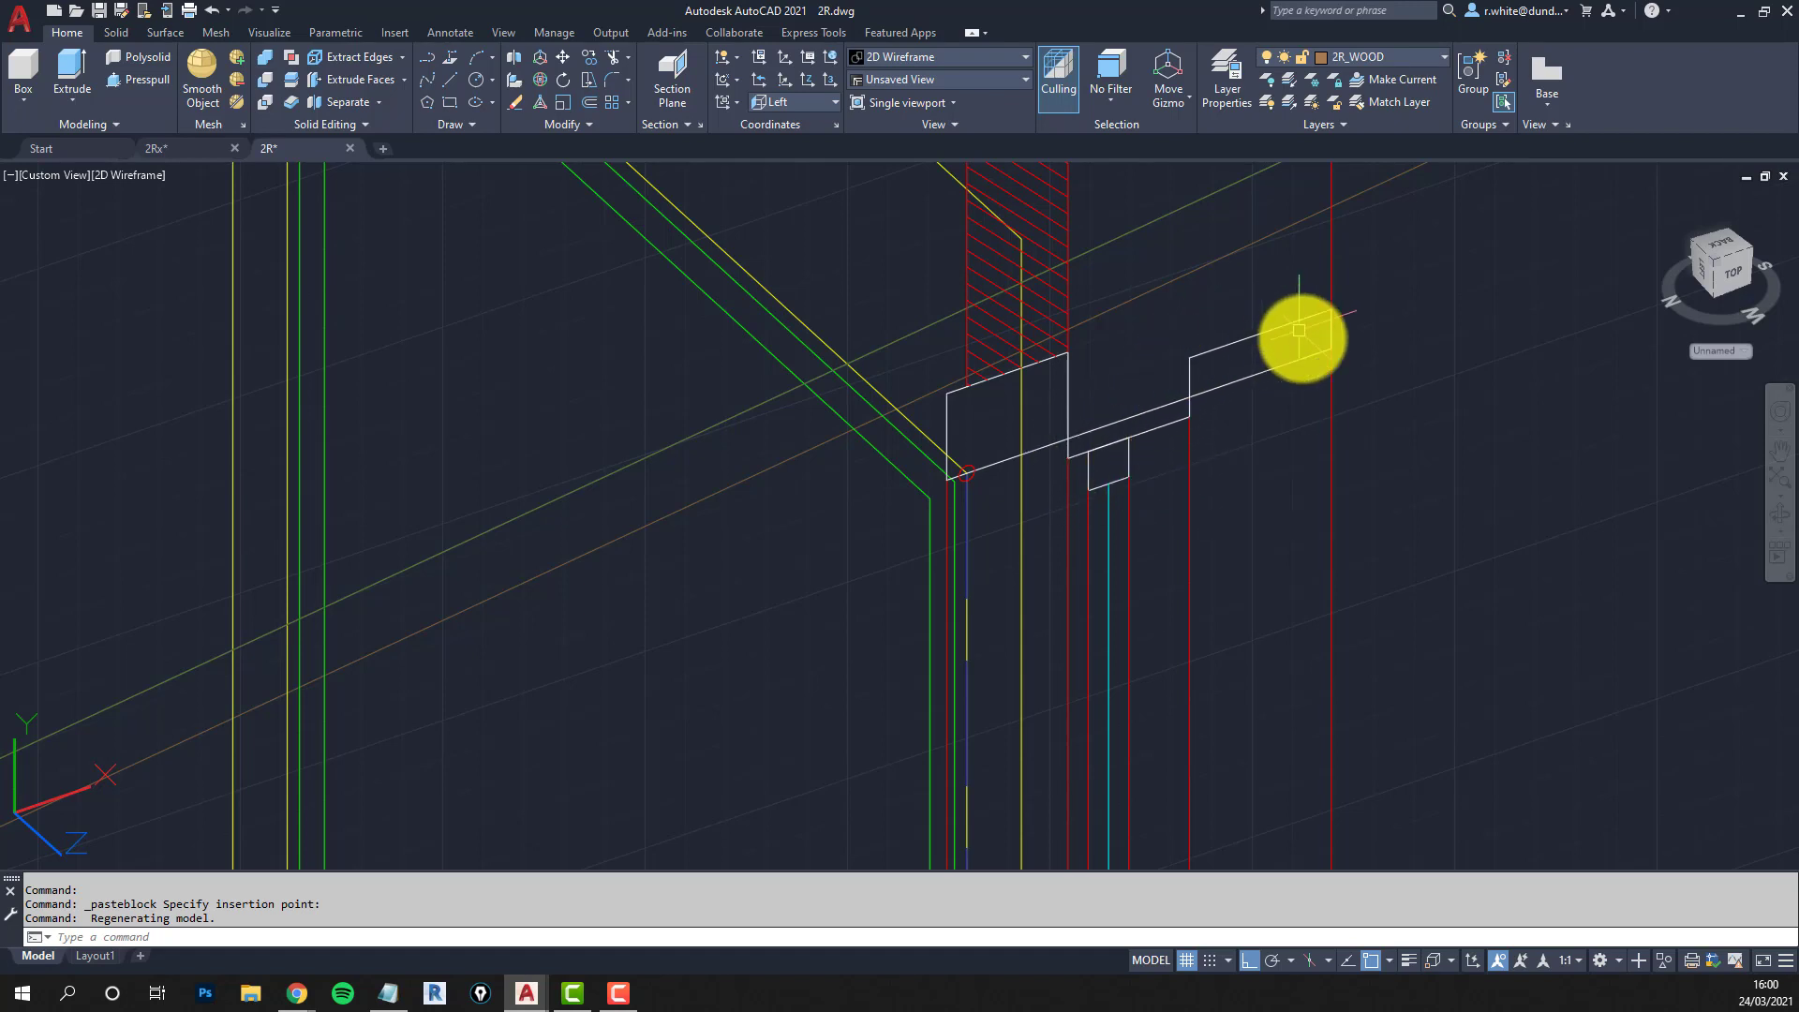
scroll(1317, 329, "down", 5)
middle_click_drag(1318, 329, 1273, 390)
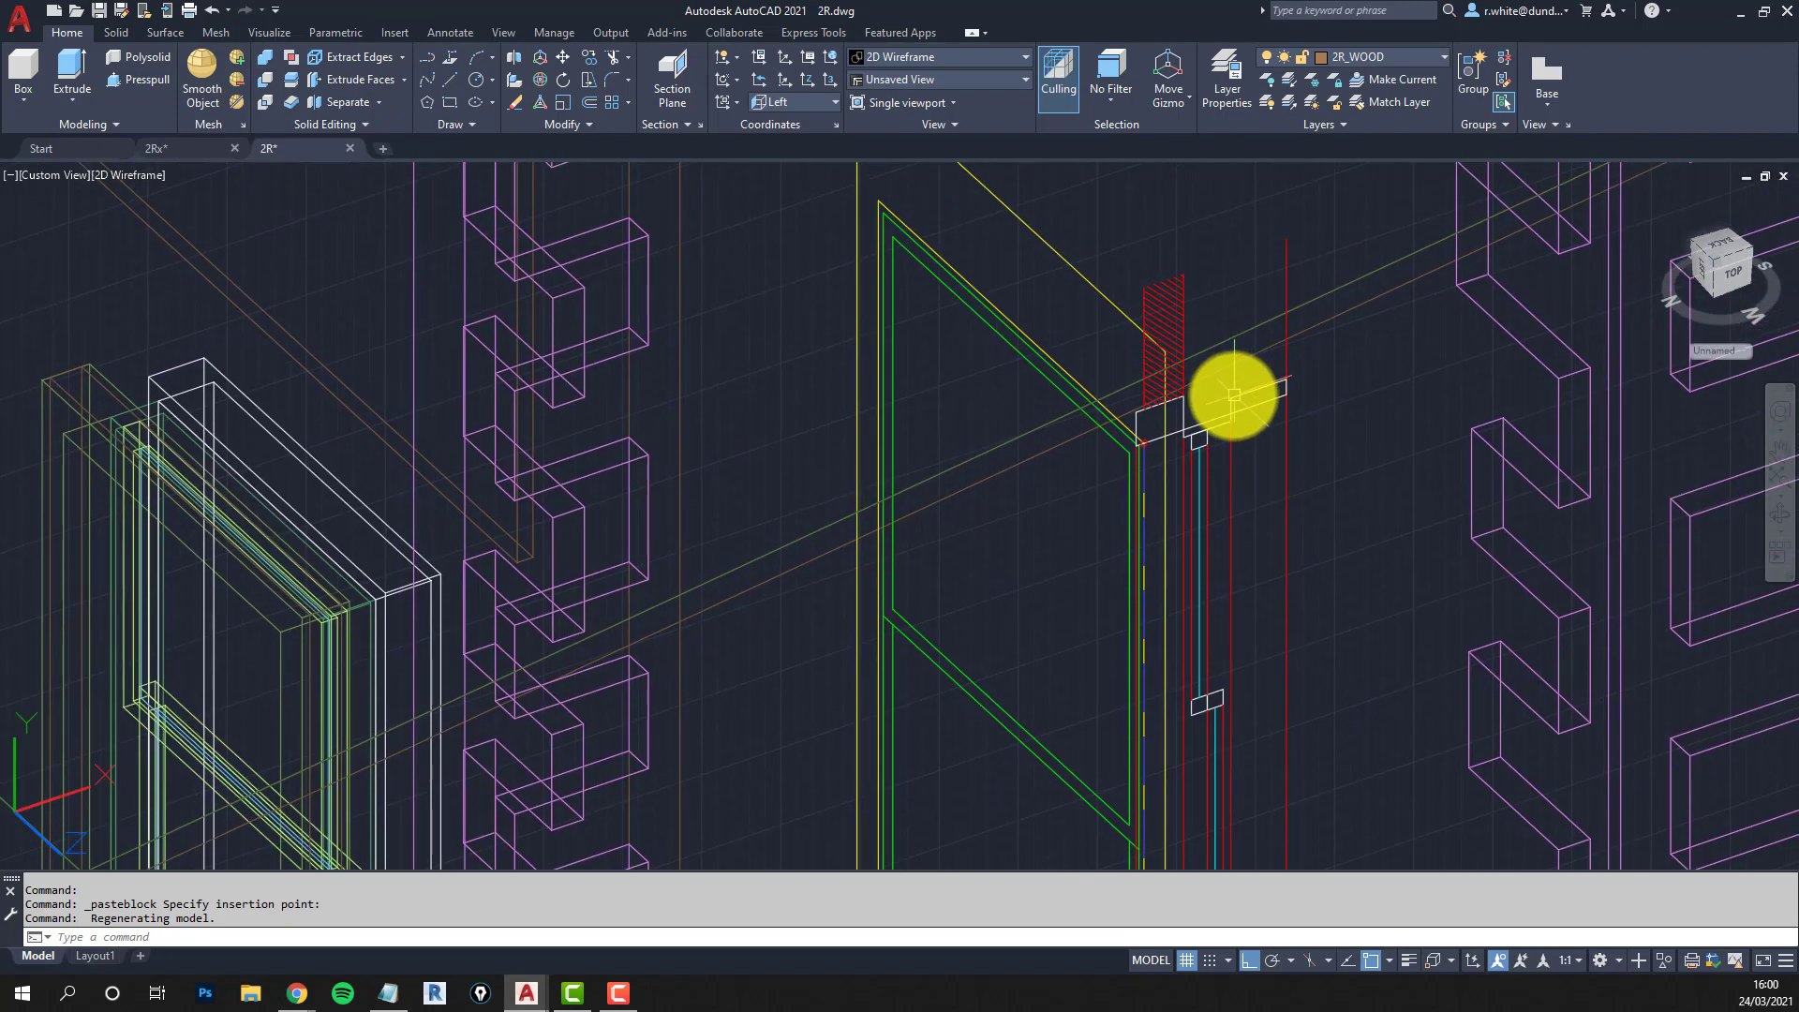
scroll(1253, 392, "up", 5)
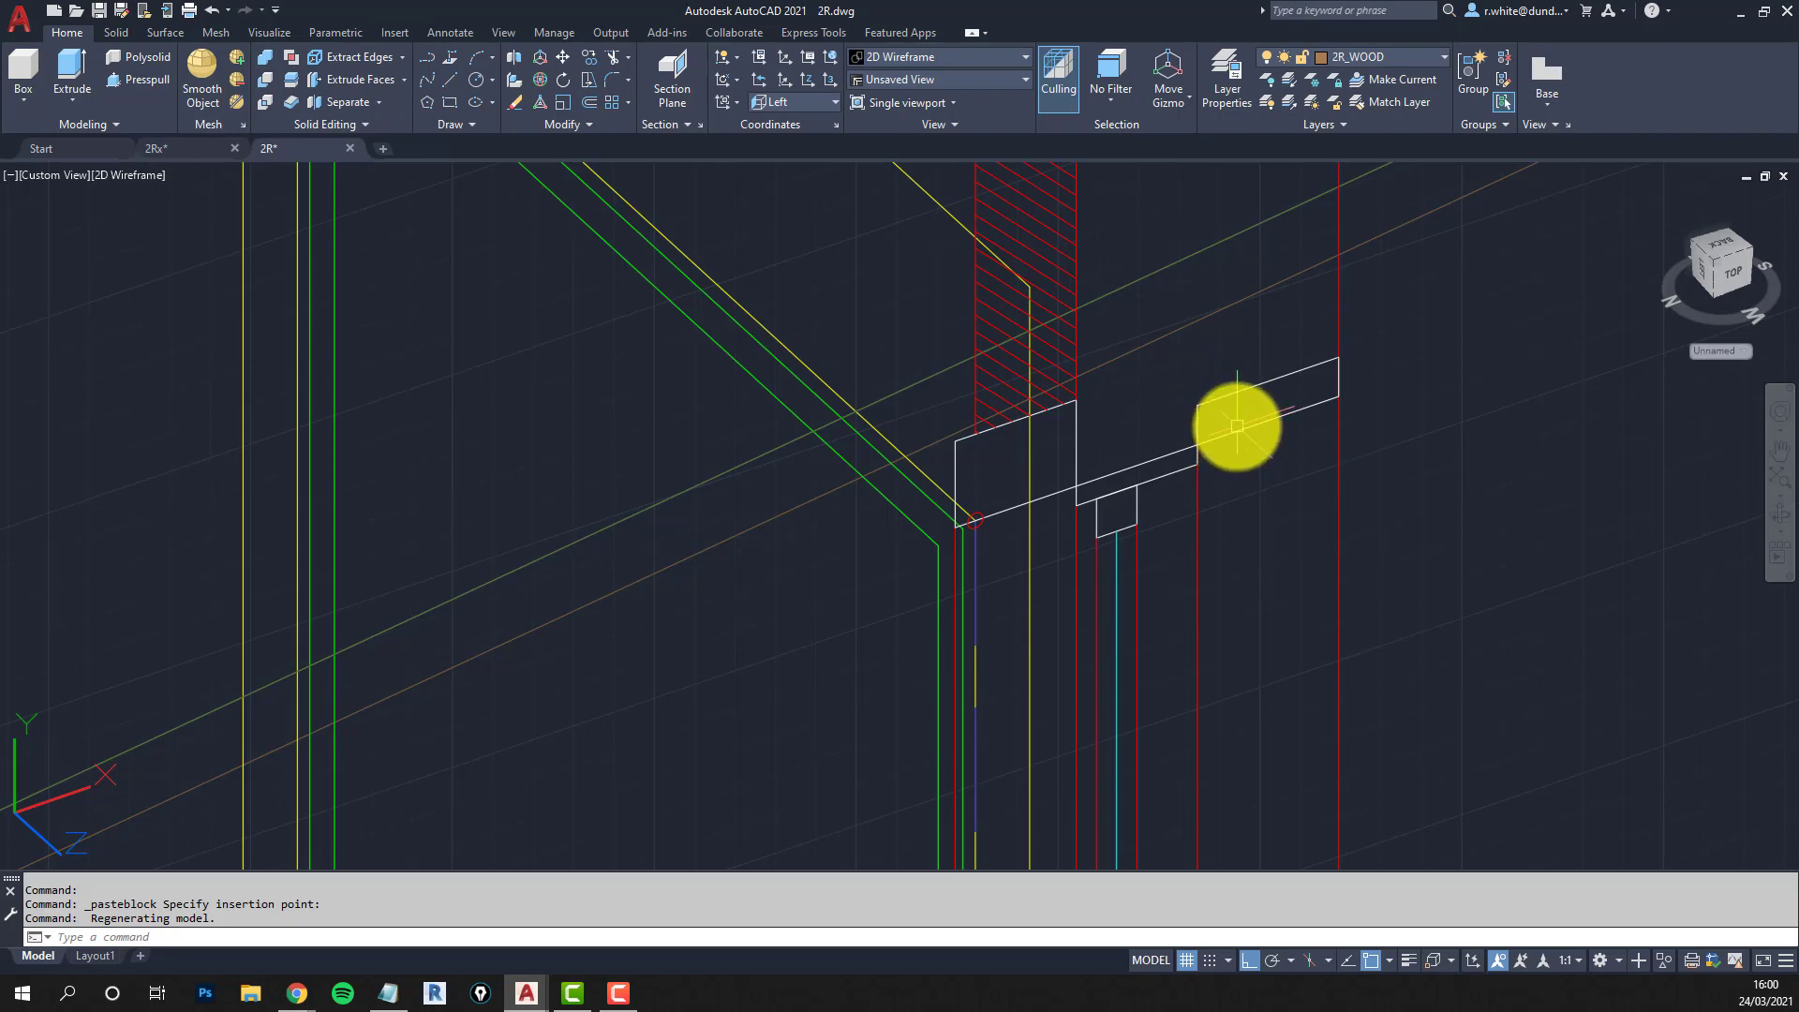
Explode the pasted window section block and delete the red wall hatch above its head.
scroll(1233, 418, "down", 3)
middle_click_drag(1224, 450, 1124, 309)
type("x")
key("Return")
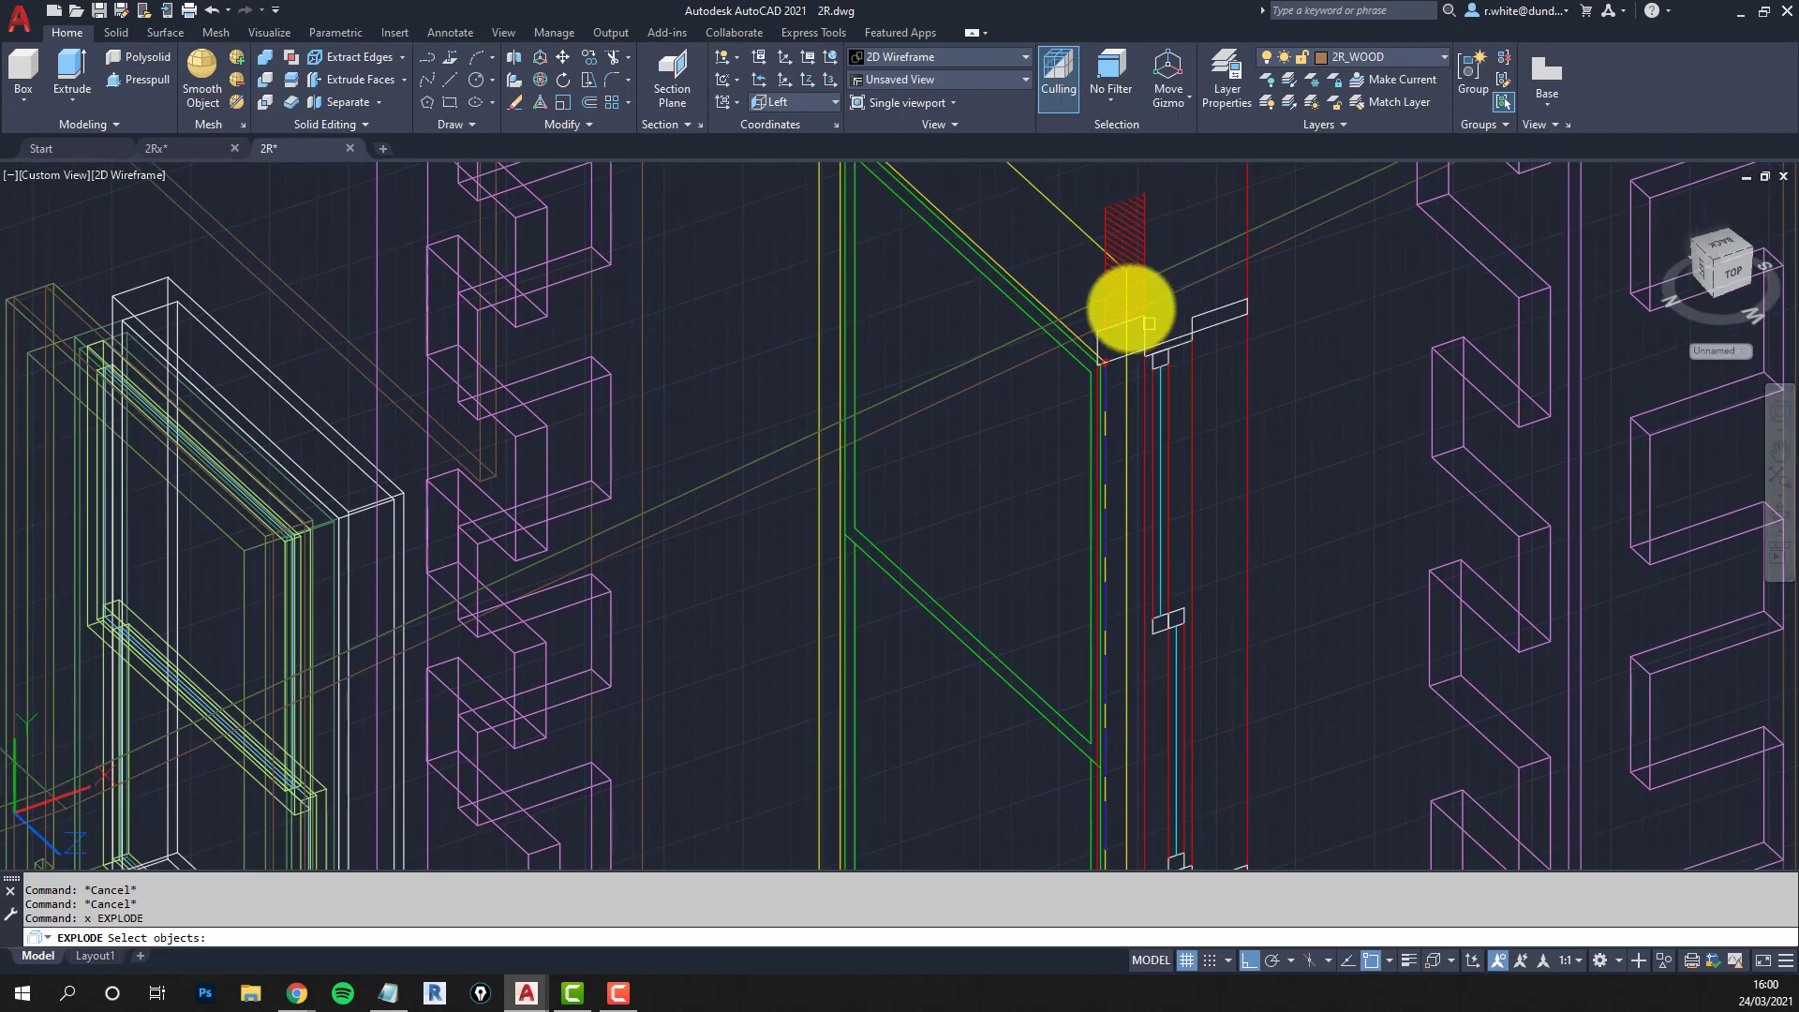
left_click(1131, 238)
key("Return")
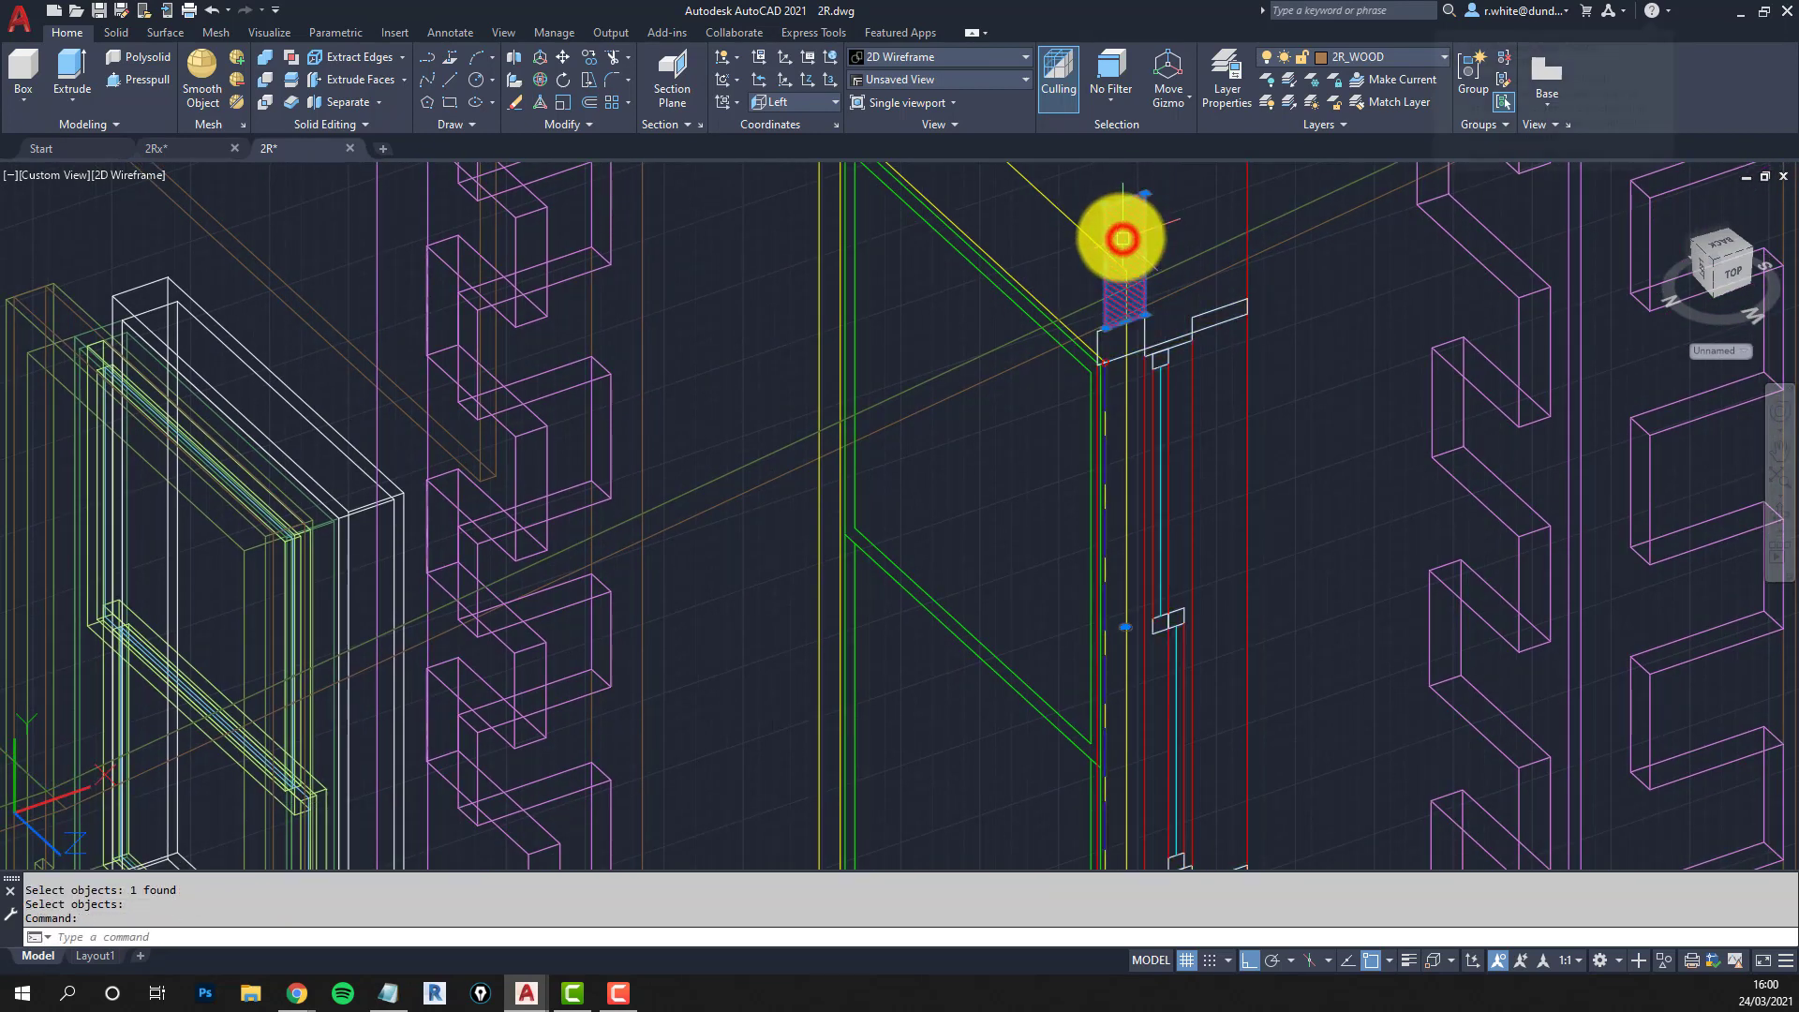
key("Delete")
Compare the section's sill and bottom sash rail profiles with the lower edge of the tall window's elevation outline.
scroll(1144, 433, "up", 5)
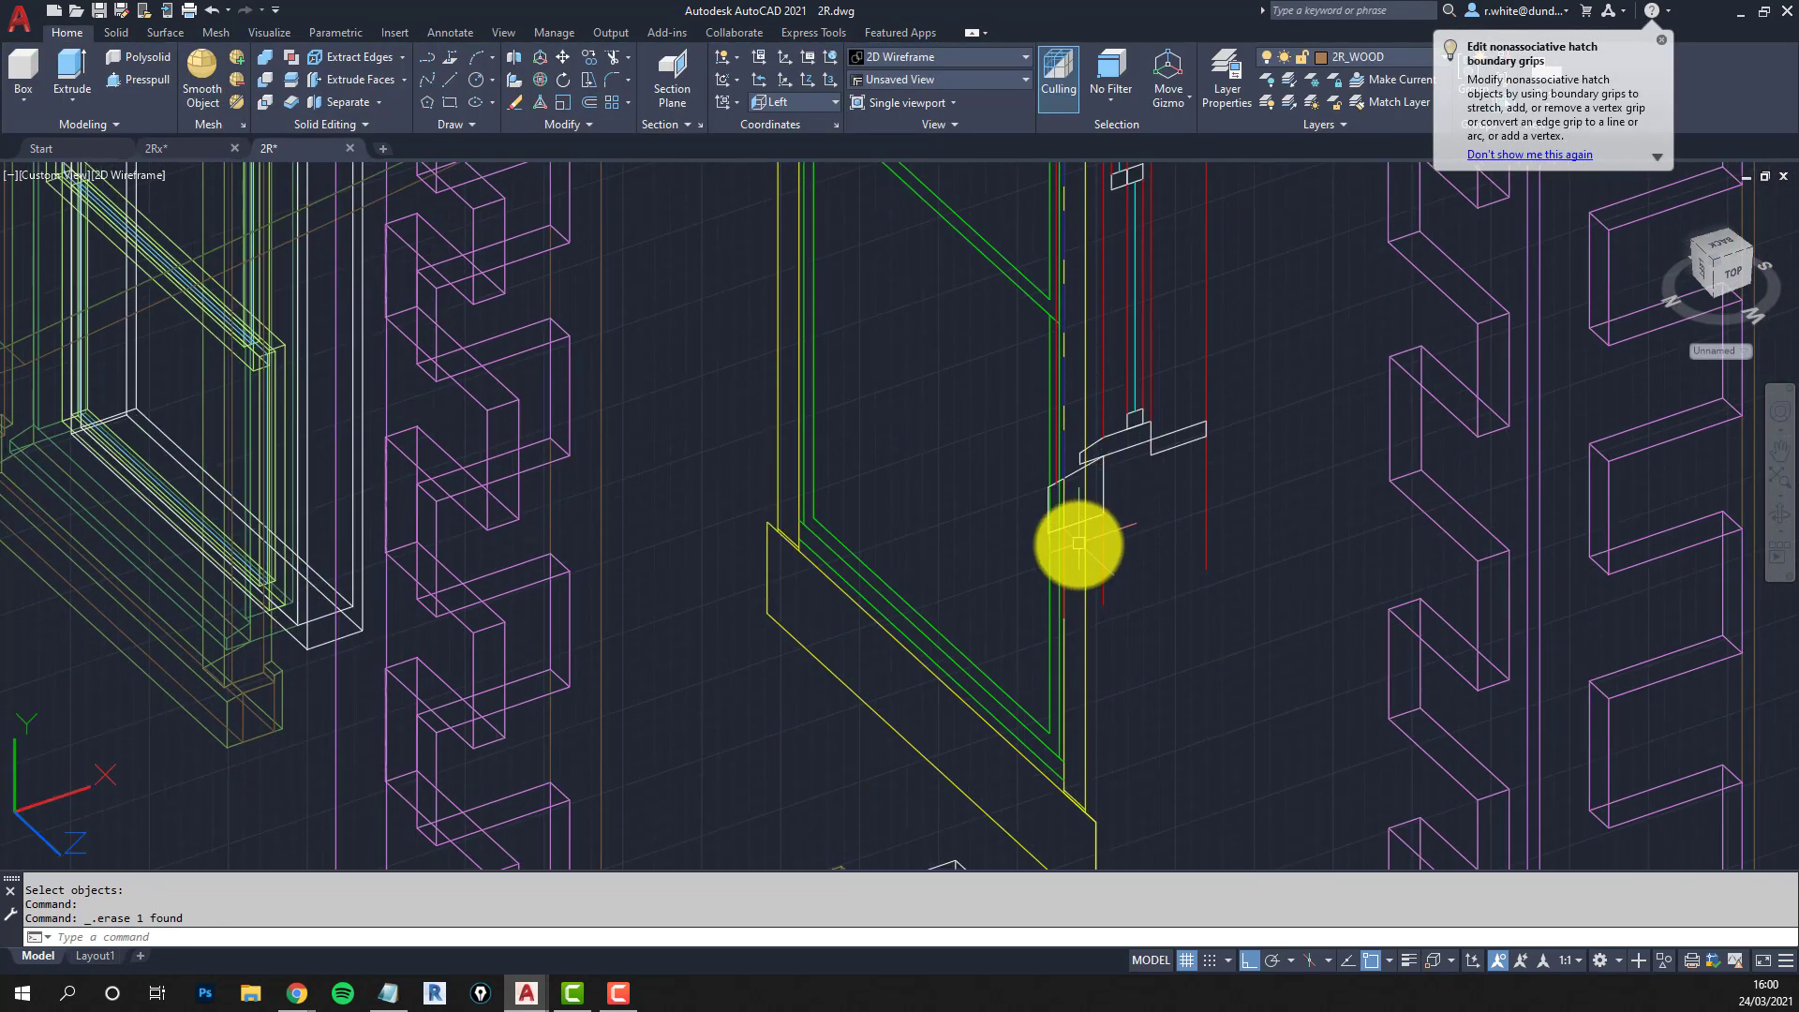
scroll(1125, 496, "down", 3)
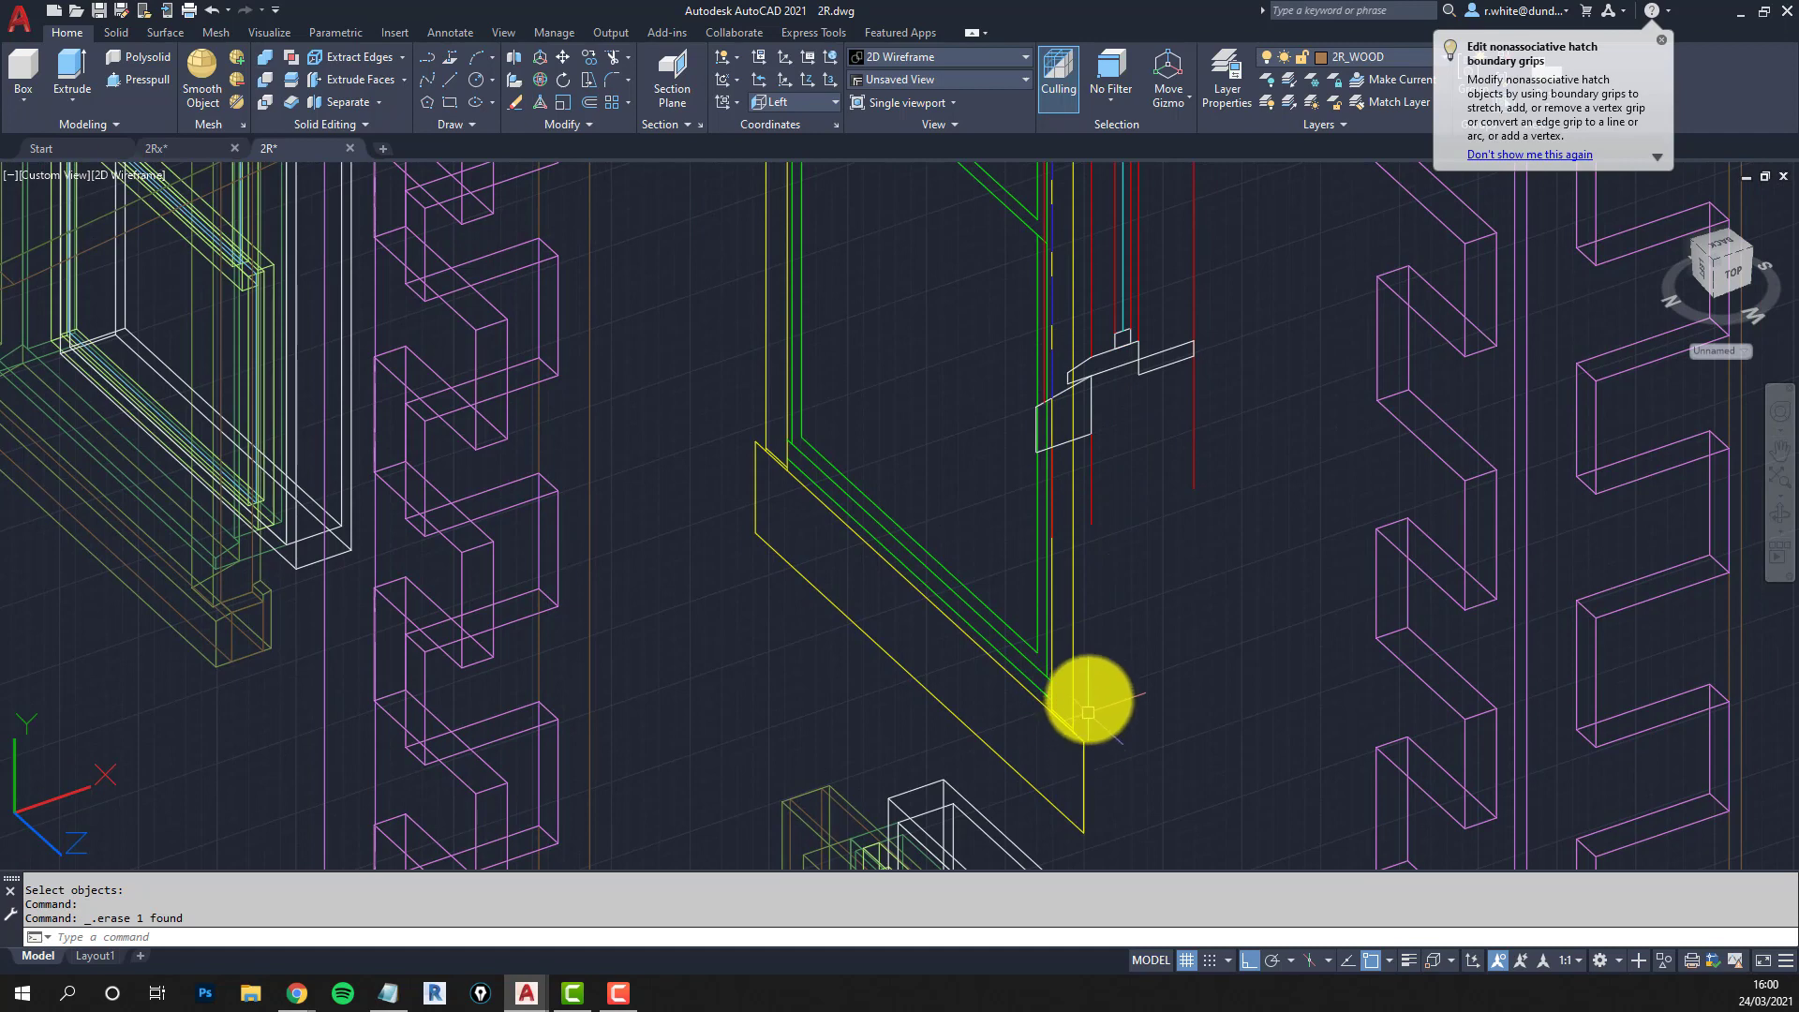
scroll(1045, 530, "up", 2)
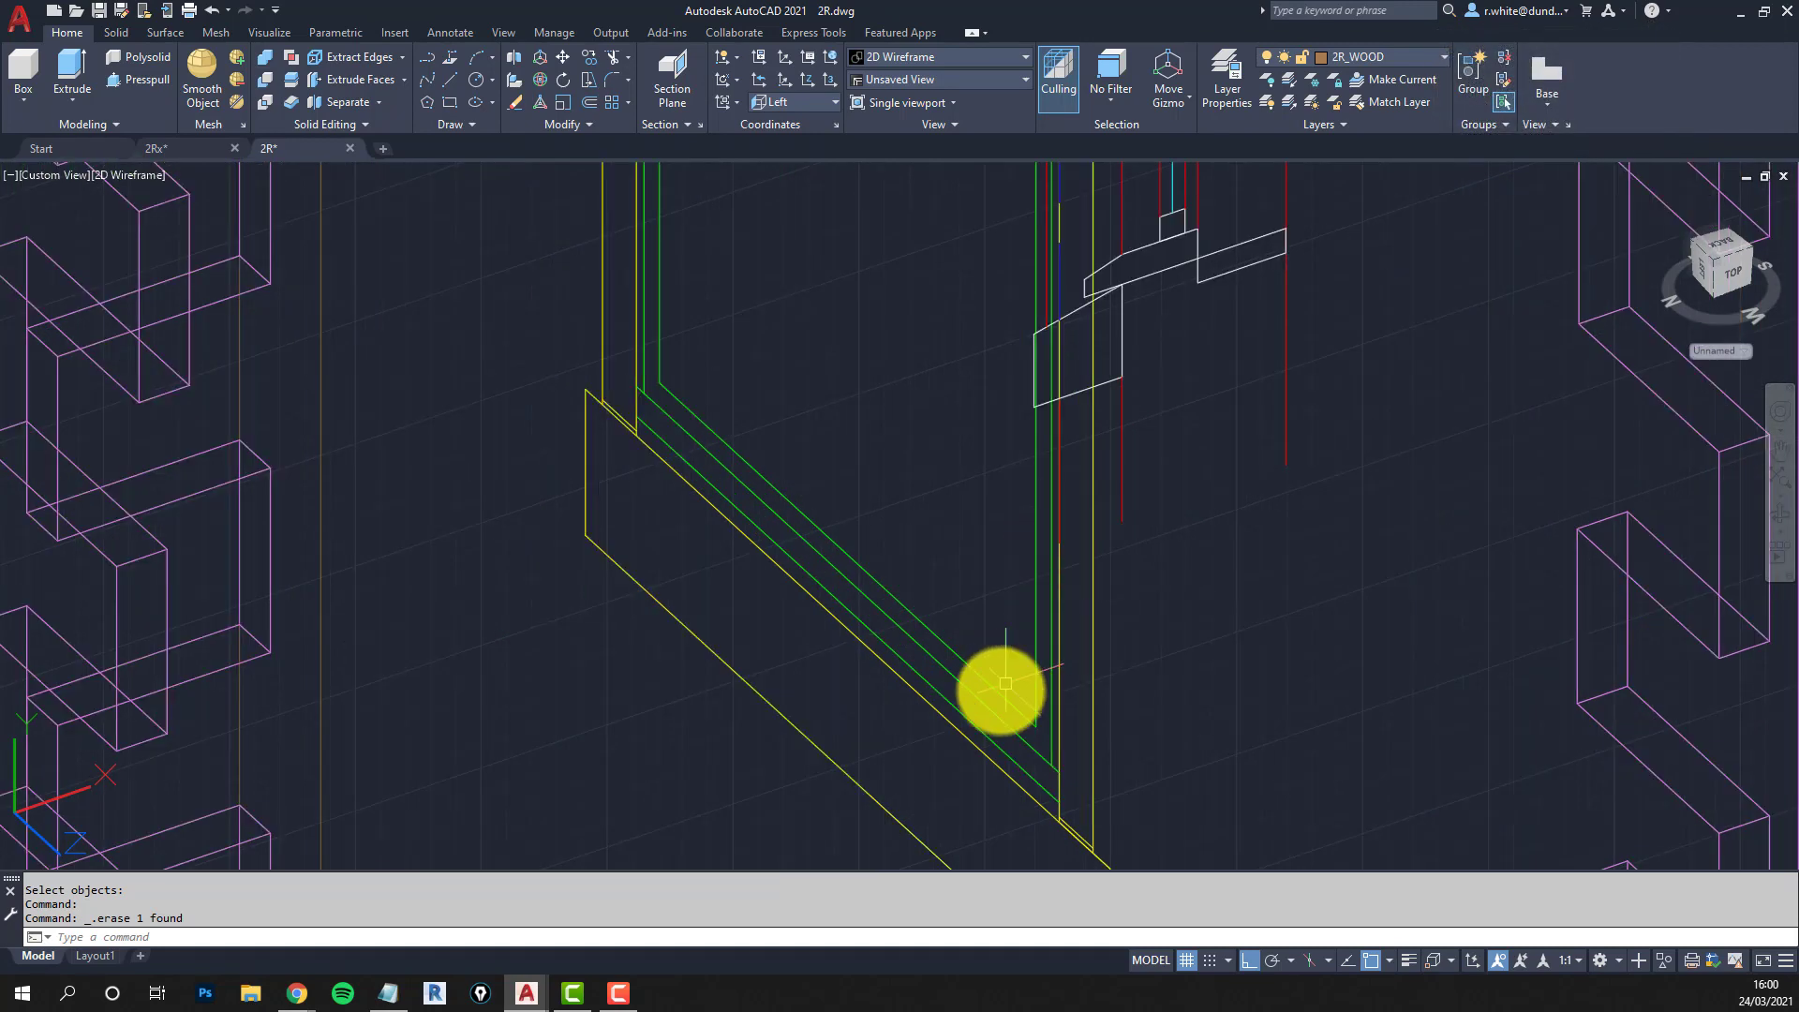
middle_click_drag(1006, 683, 1008, 654)
left_click(1010, 648, "shift")
scroll(1037, 553, "up", 4)
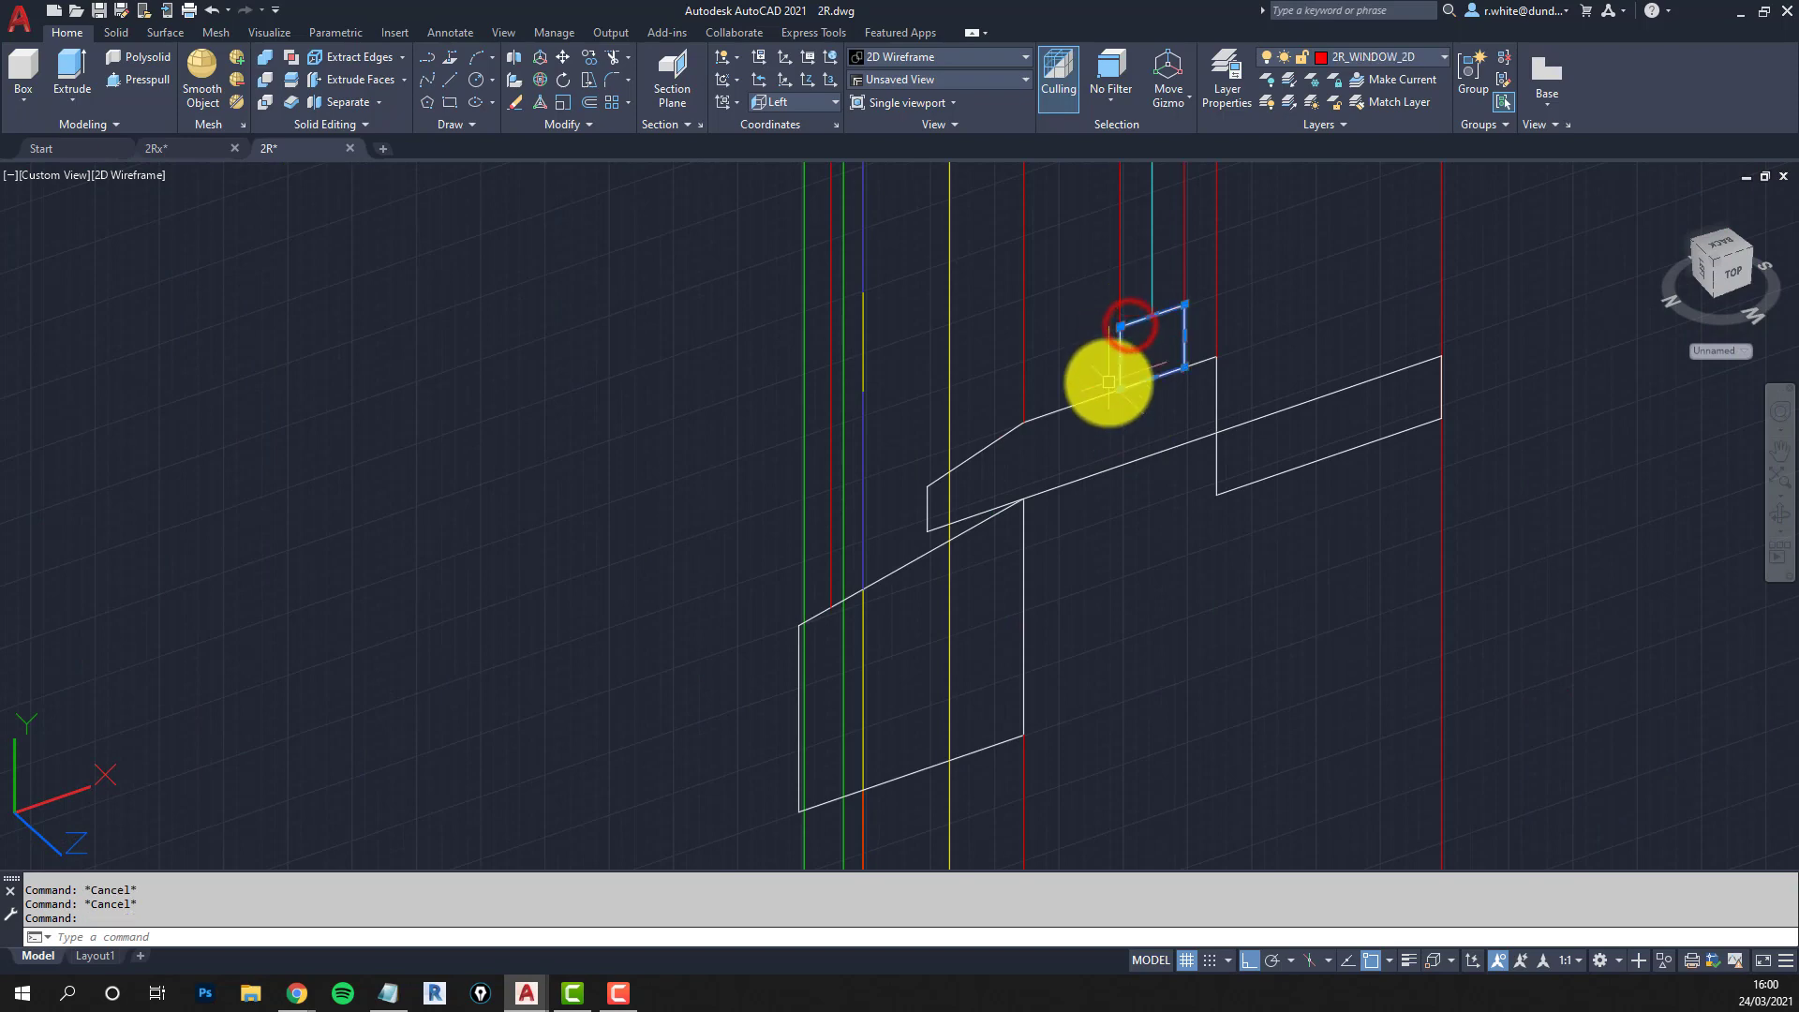
mouse_move(1119, 326)
key("Escape")
key("Escape")
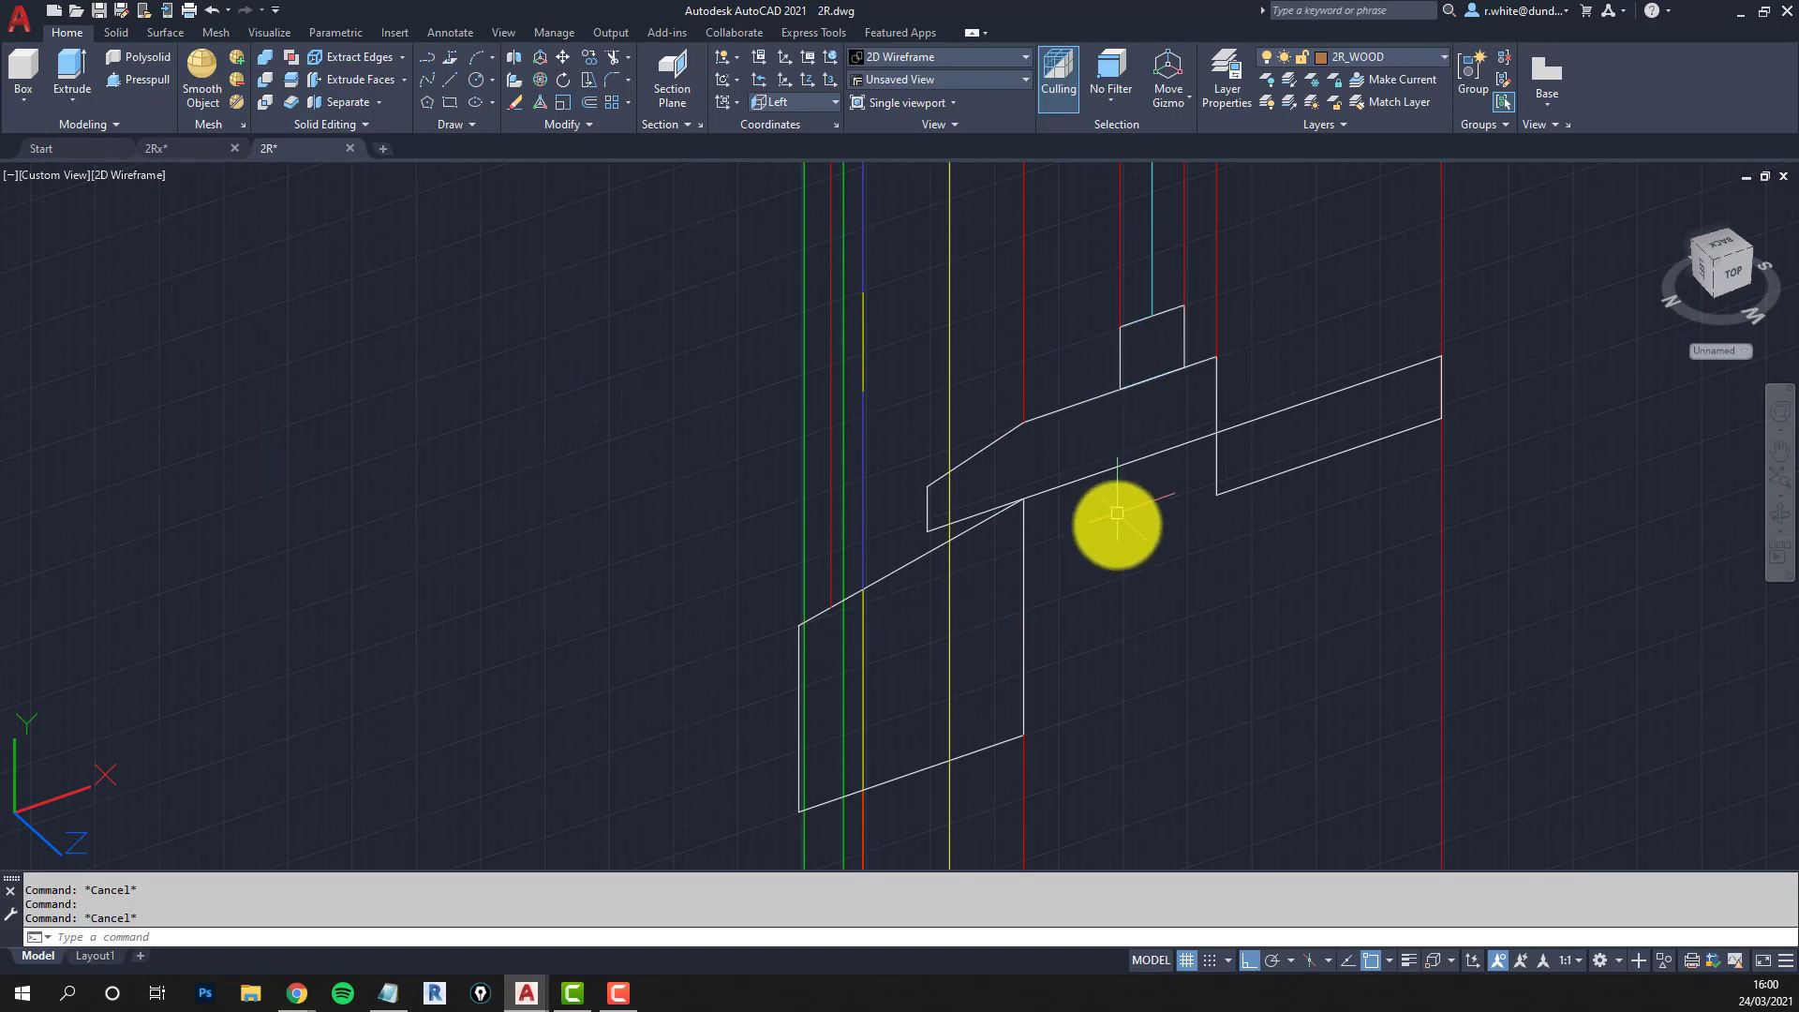
scroll(1137, 594, "down", 5)
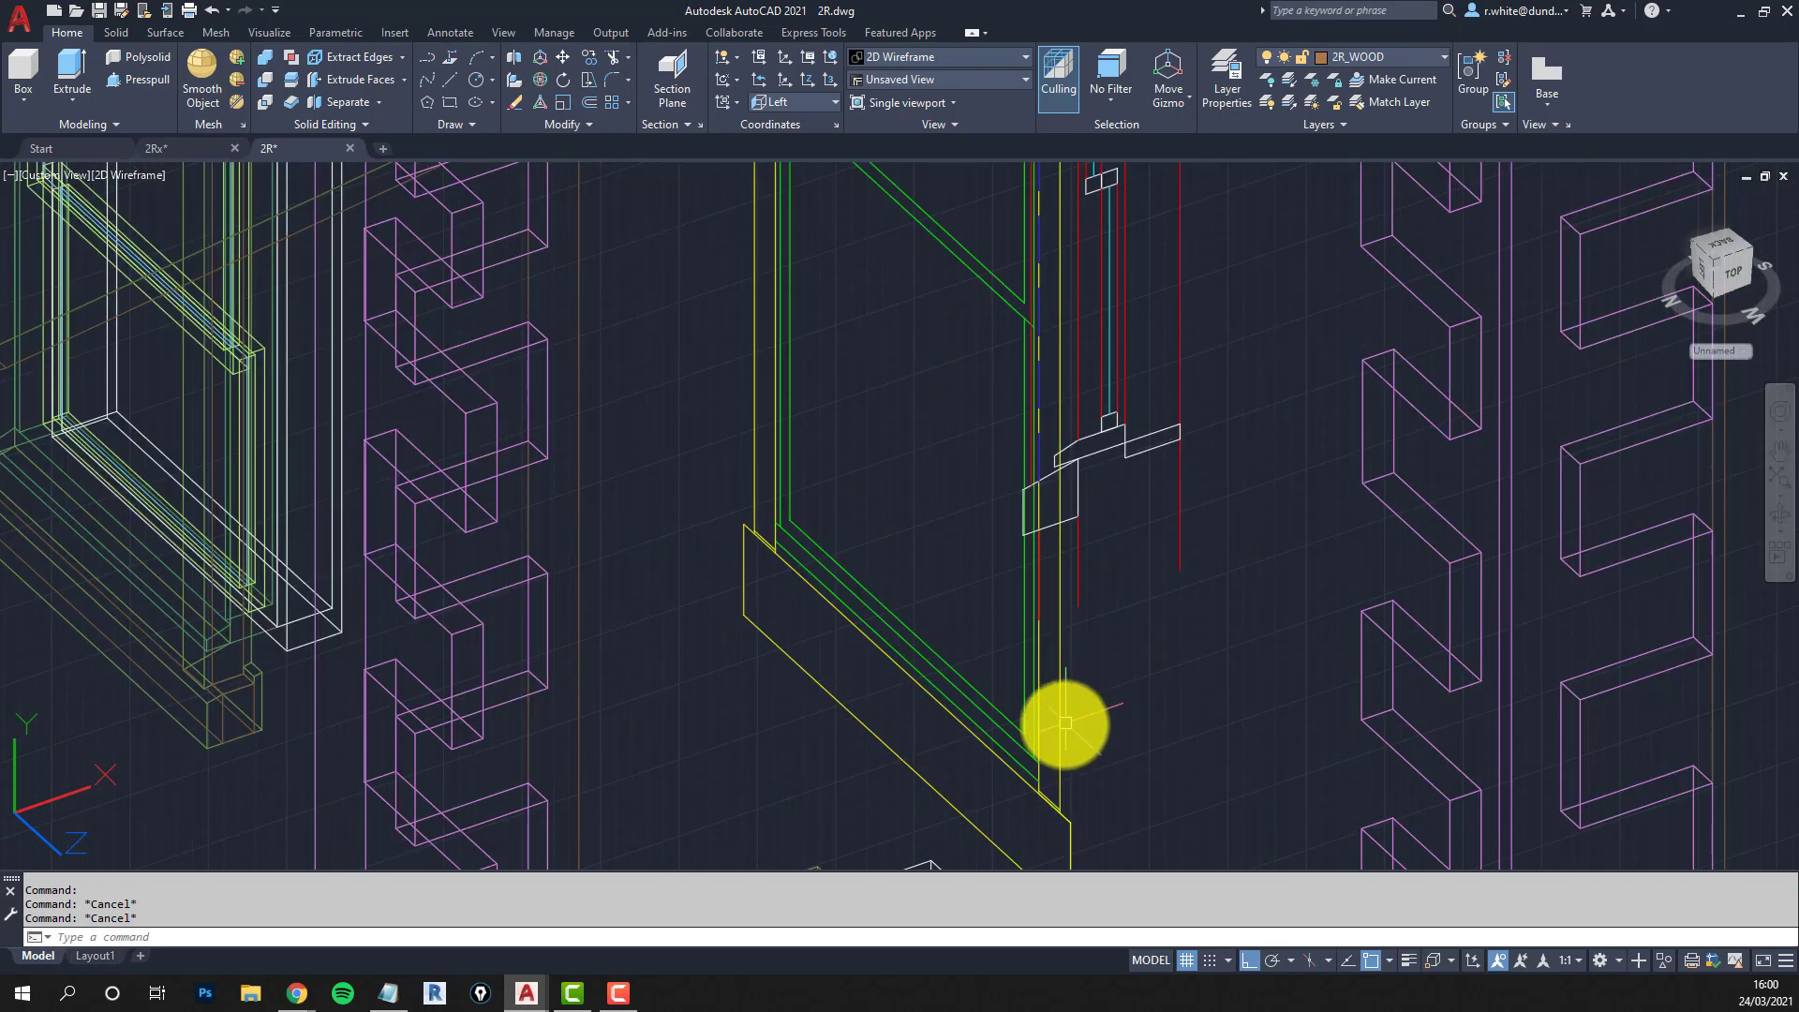
Draw a horizontal polyline from the lower-right corner of the inner green sash outline out past the section's depth.
scroll(1014, 731, "up", 3)
left_click(1012, 757)
scroll(1012, 757, "down", 5)
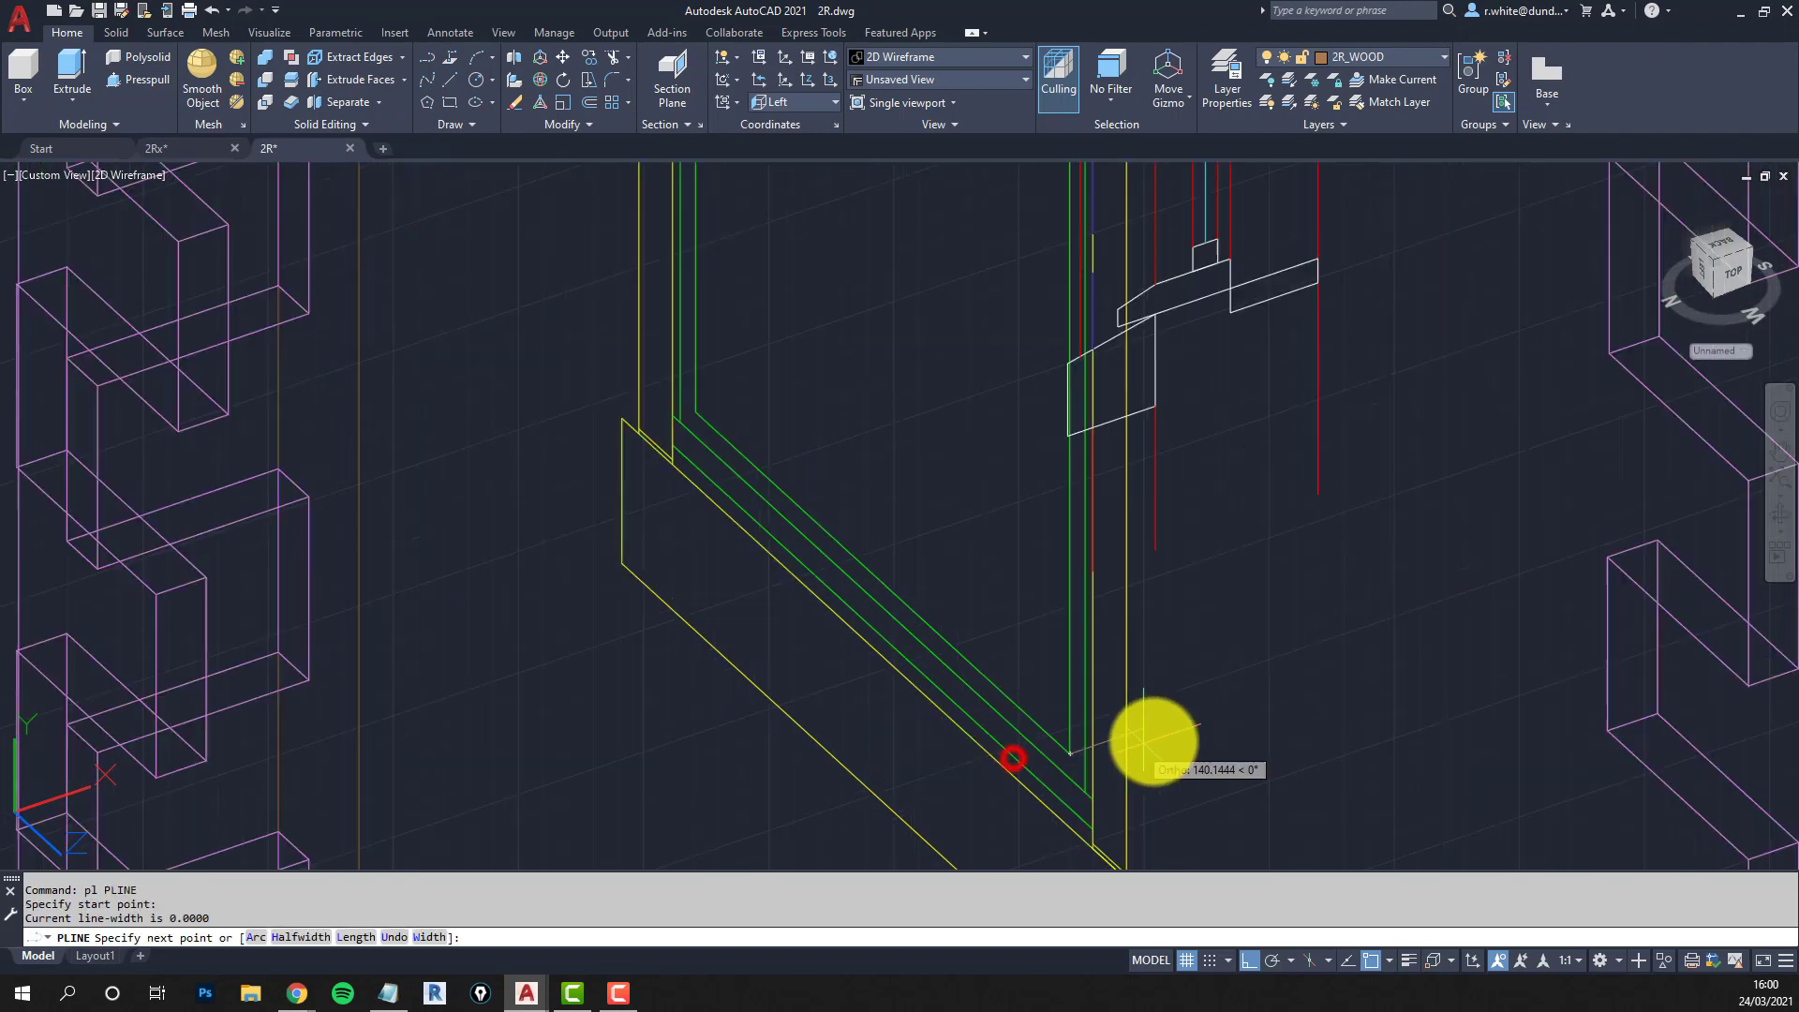
left_click(1321, 674)
key("Return")
key("Return")
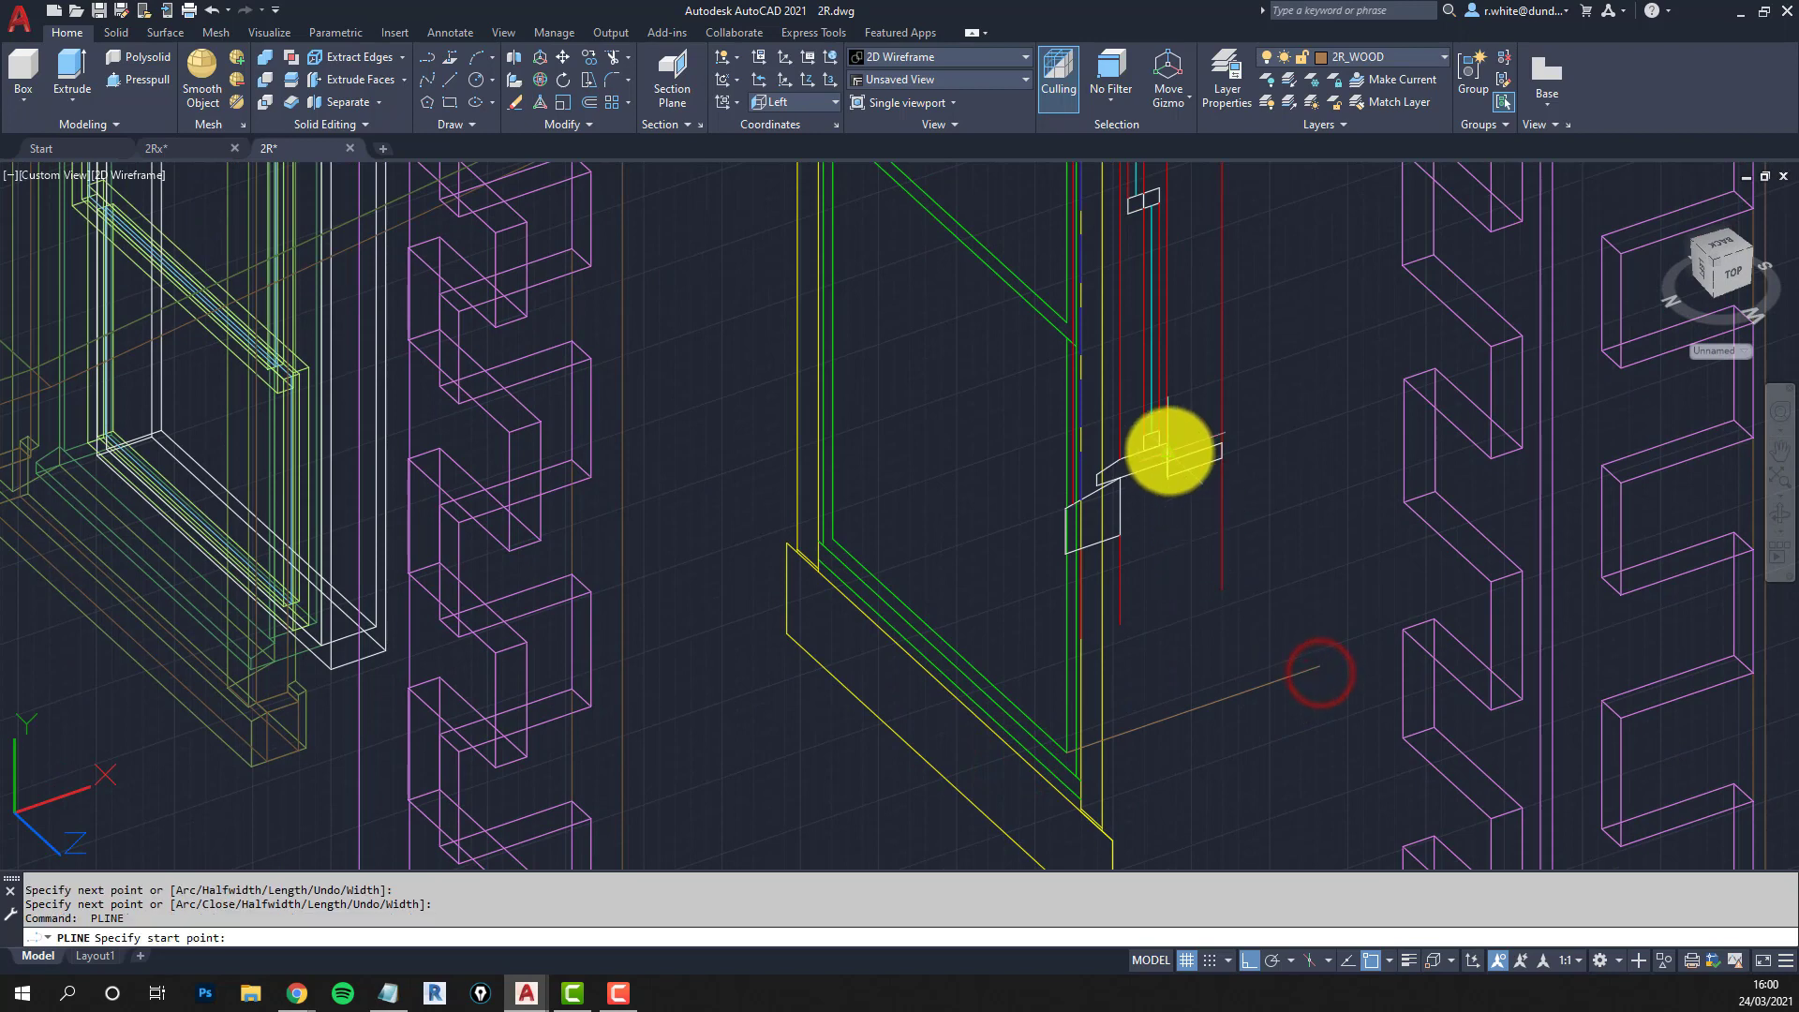
Draw a vertical polyline from the upper rear corner of the section's bottom sash rail down past the horizontal polyline.
scroll(1162, 440, "up", 4)
left_click(1136, 401)
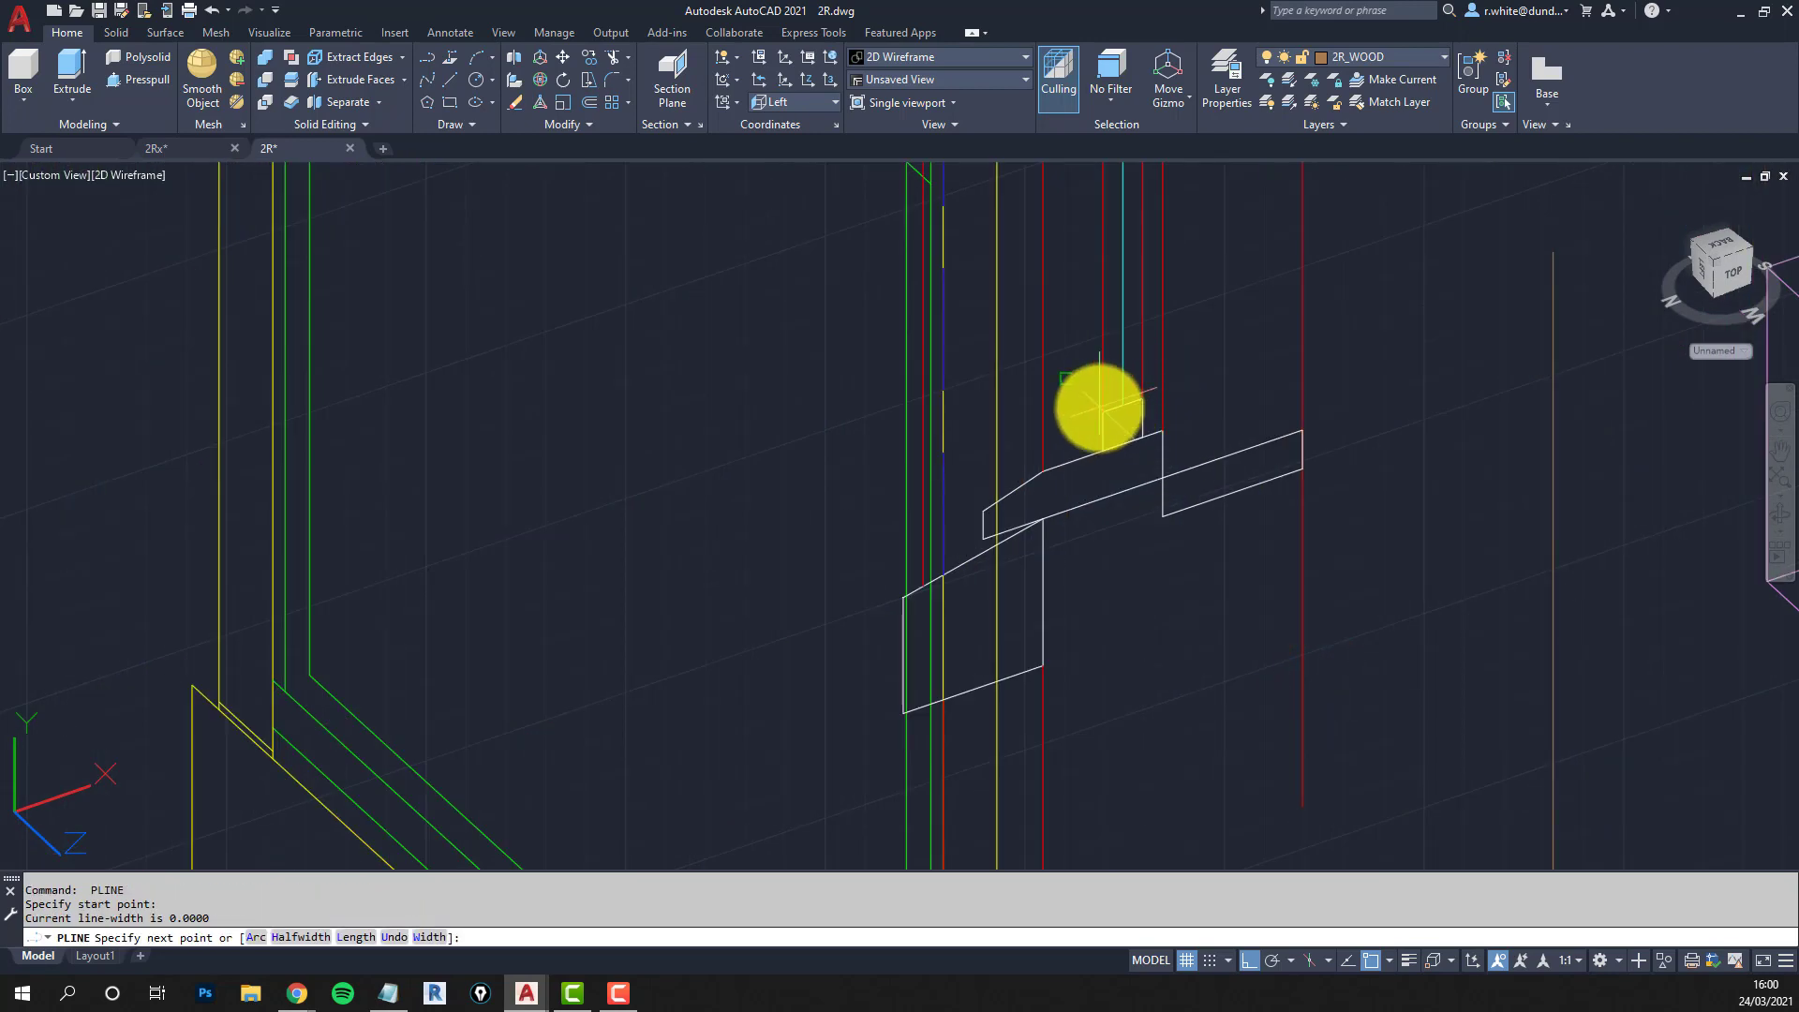
key("Escape")
left_click(1143, 403)
scroll(1140, 695, "down", 5)
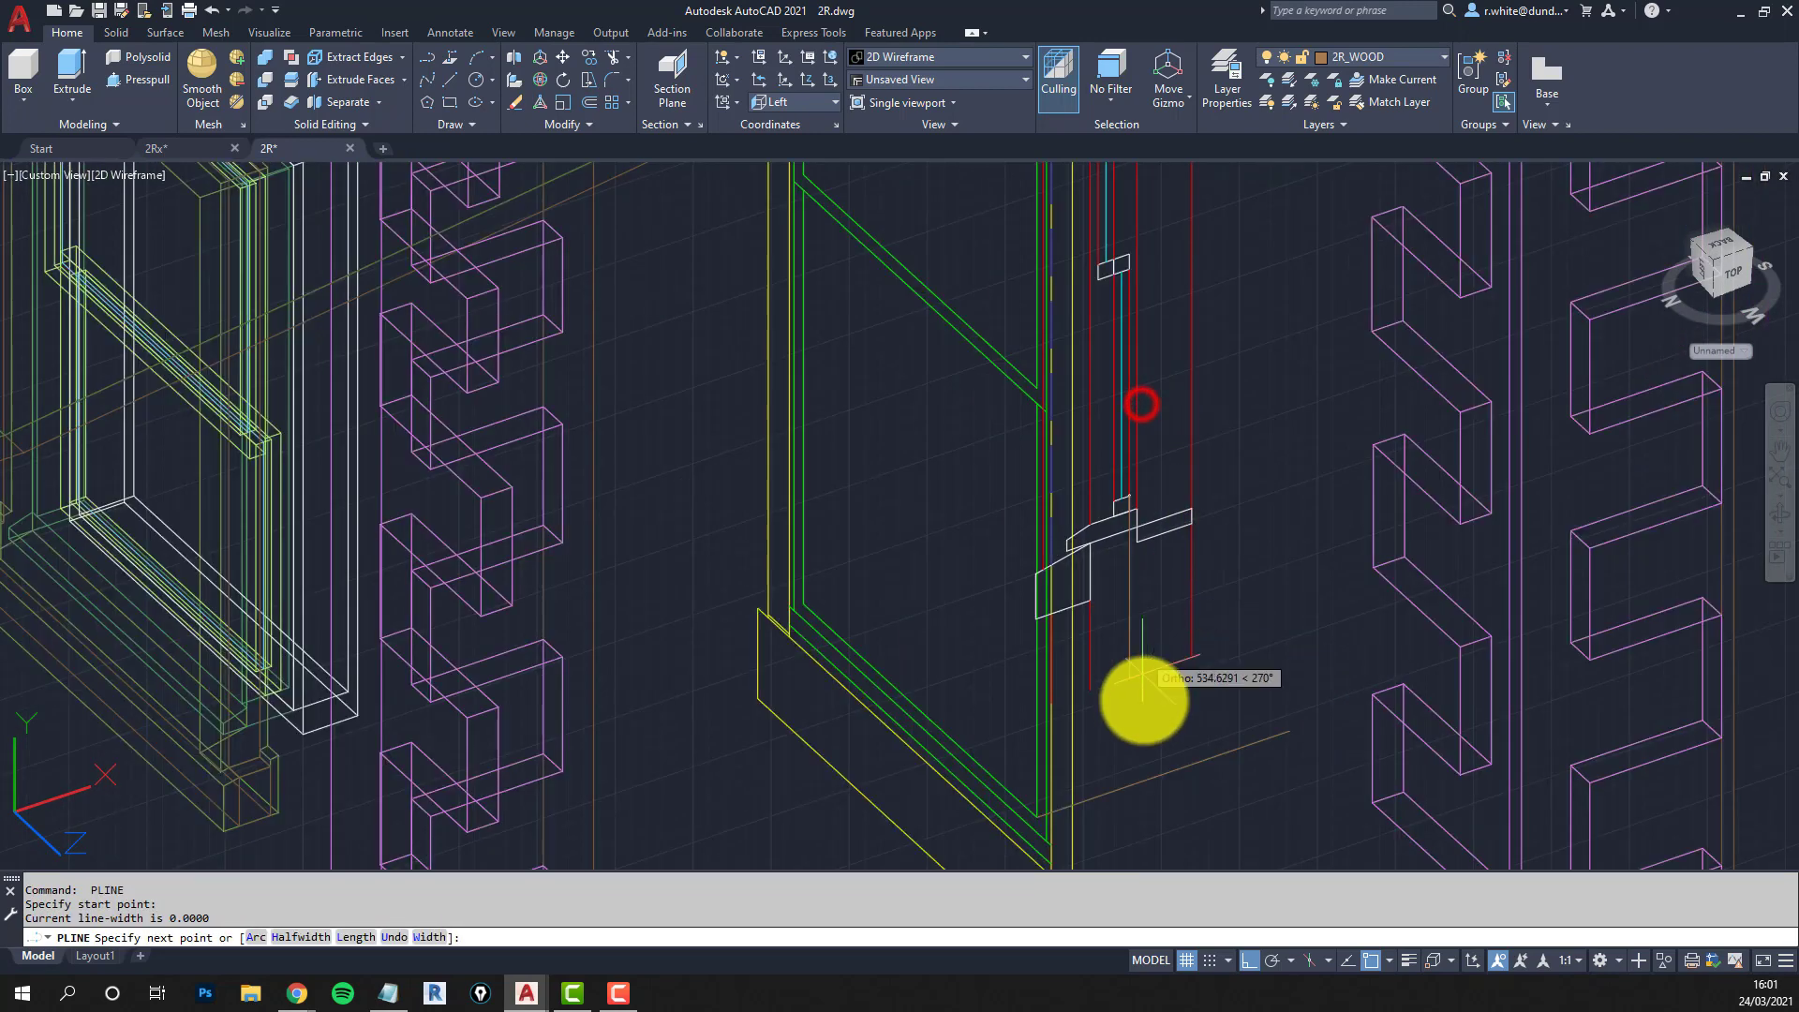
left_click(1131, 692)
key("Return")
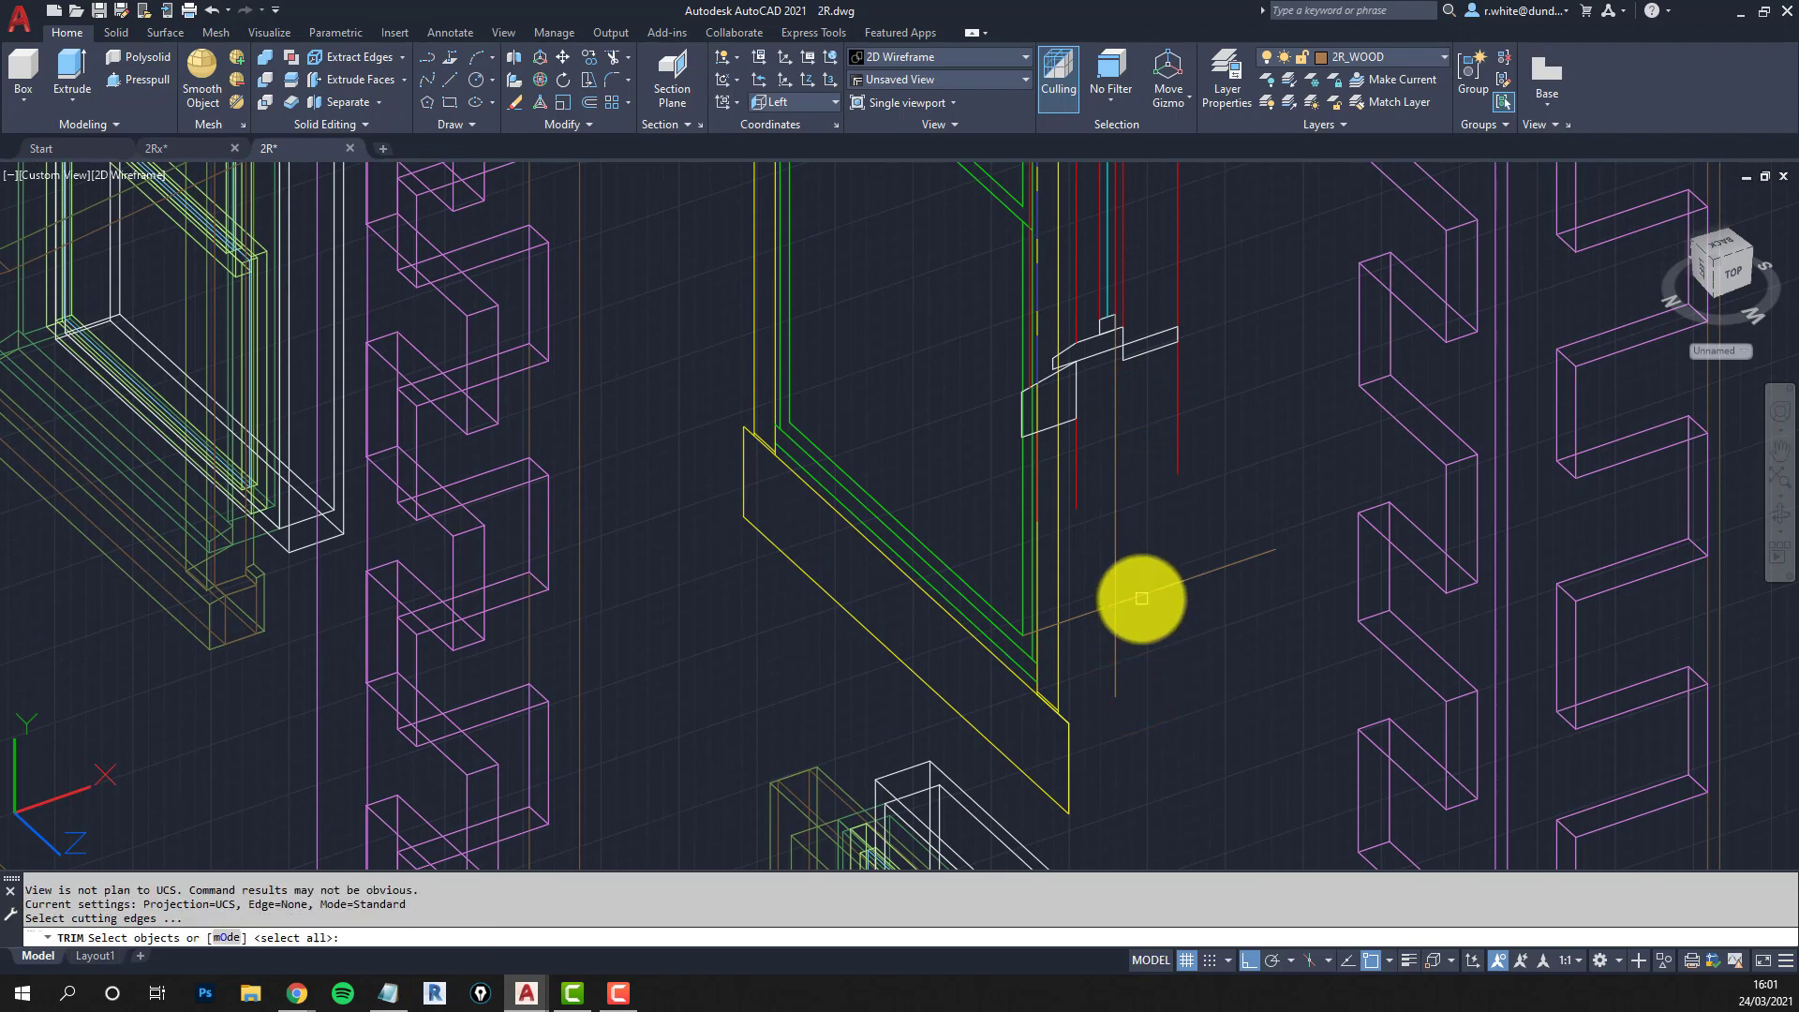
Trim off the part of the vertical polyline below the horizontal polyline.
left_click(1144, 594)
key("Return")
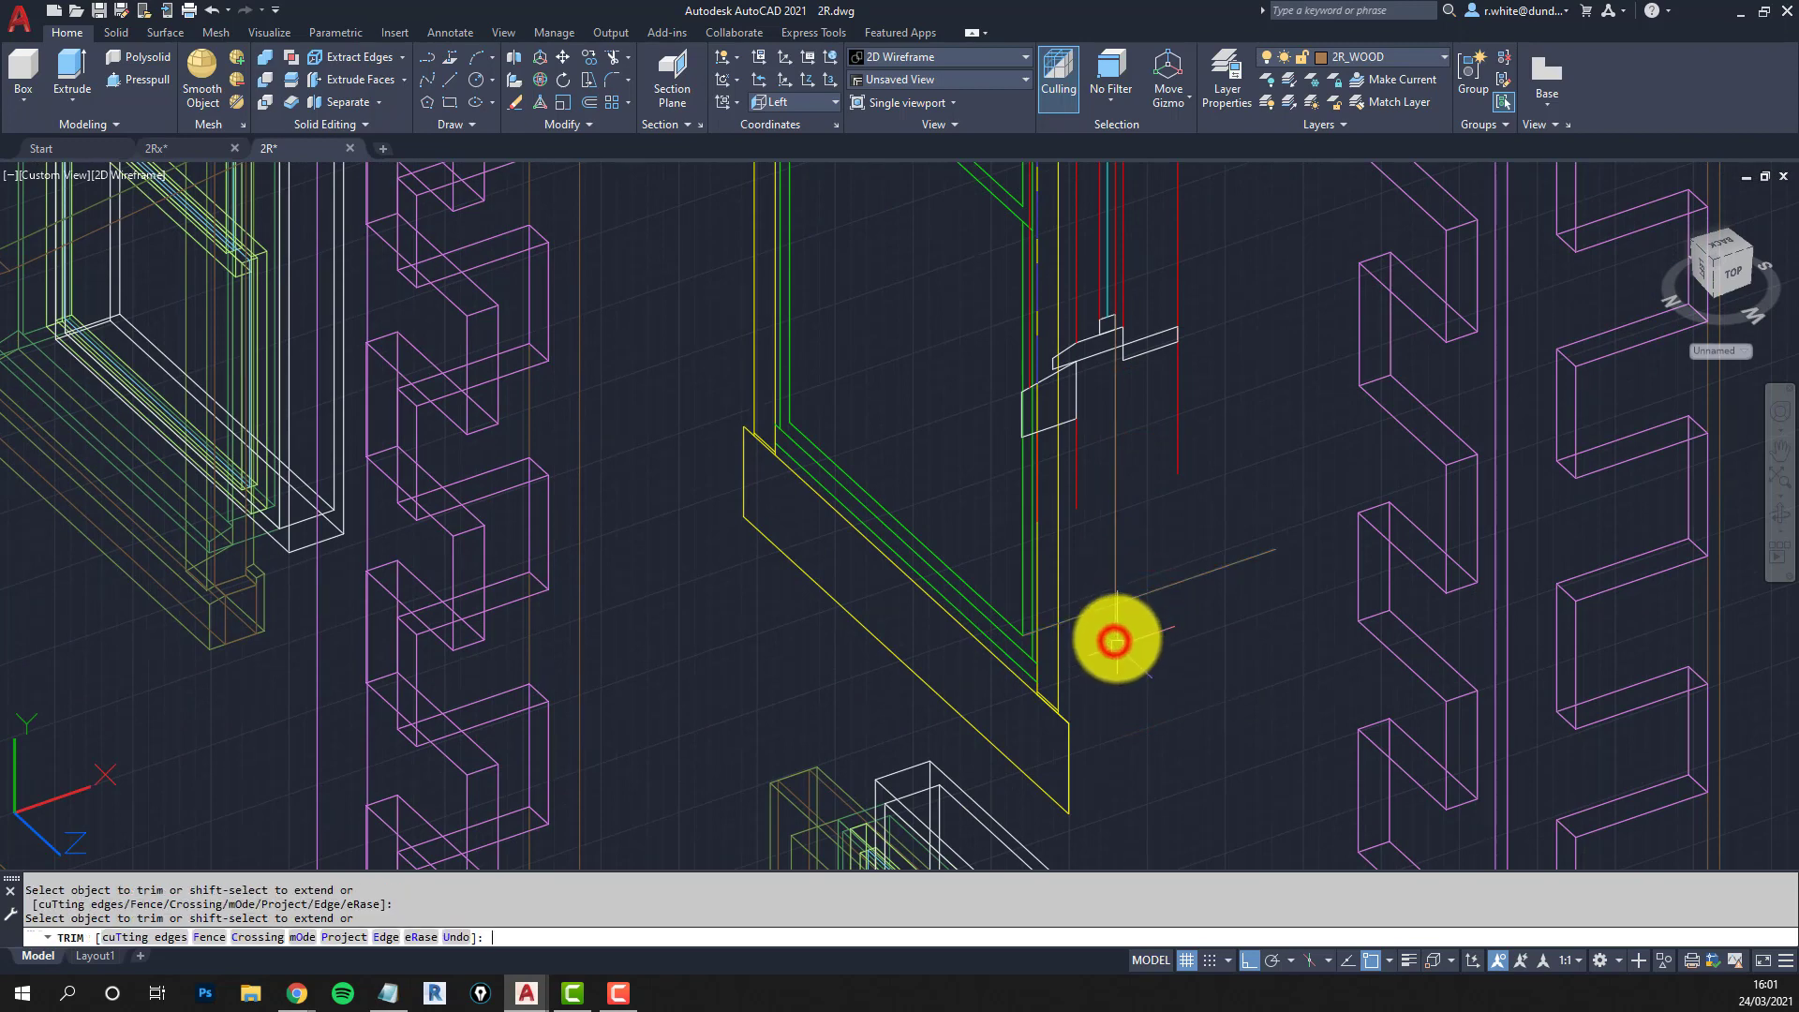
key("Return")
middle_click_drag(1115, 641, 1105, 713)
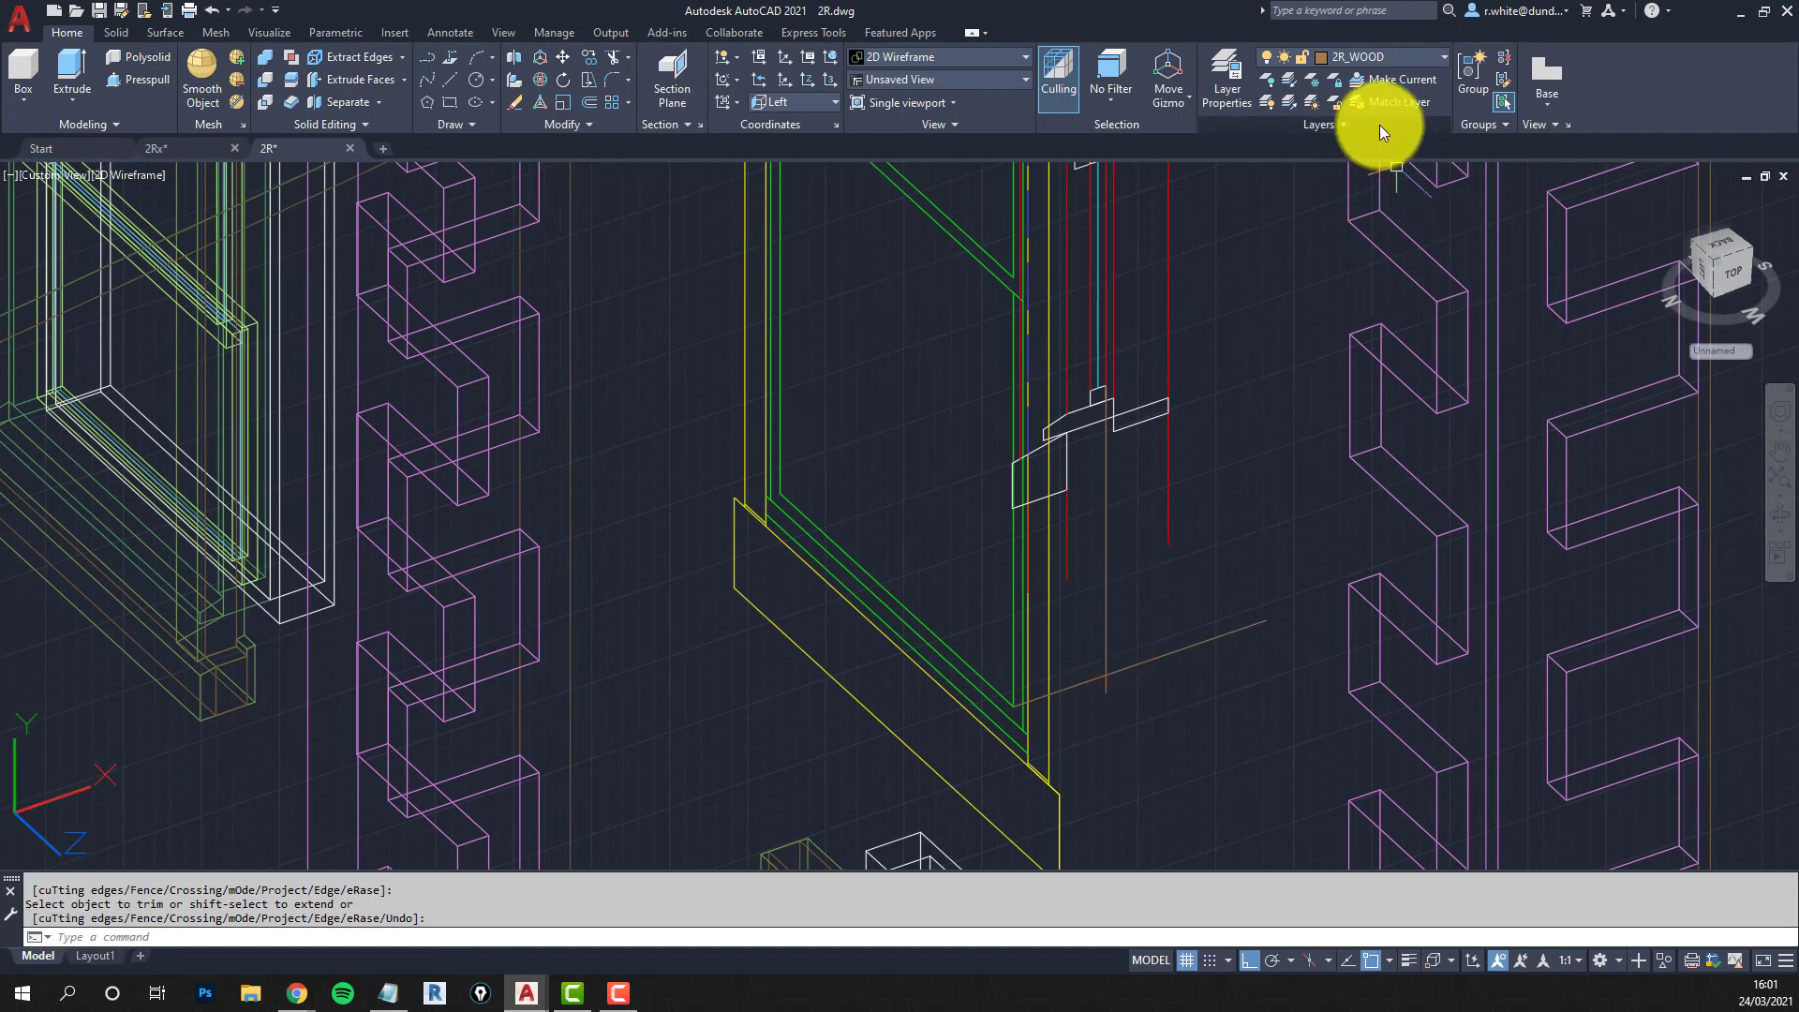
Make layer 0 current and move the vertical and horizontal construction polylines onto layer 0.
left_click(1438, 58)
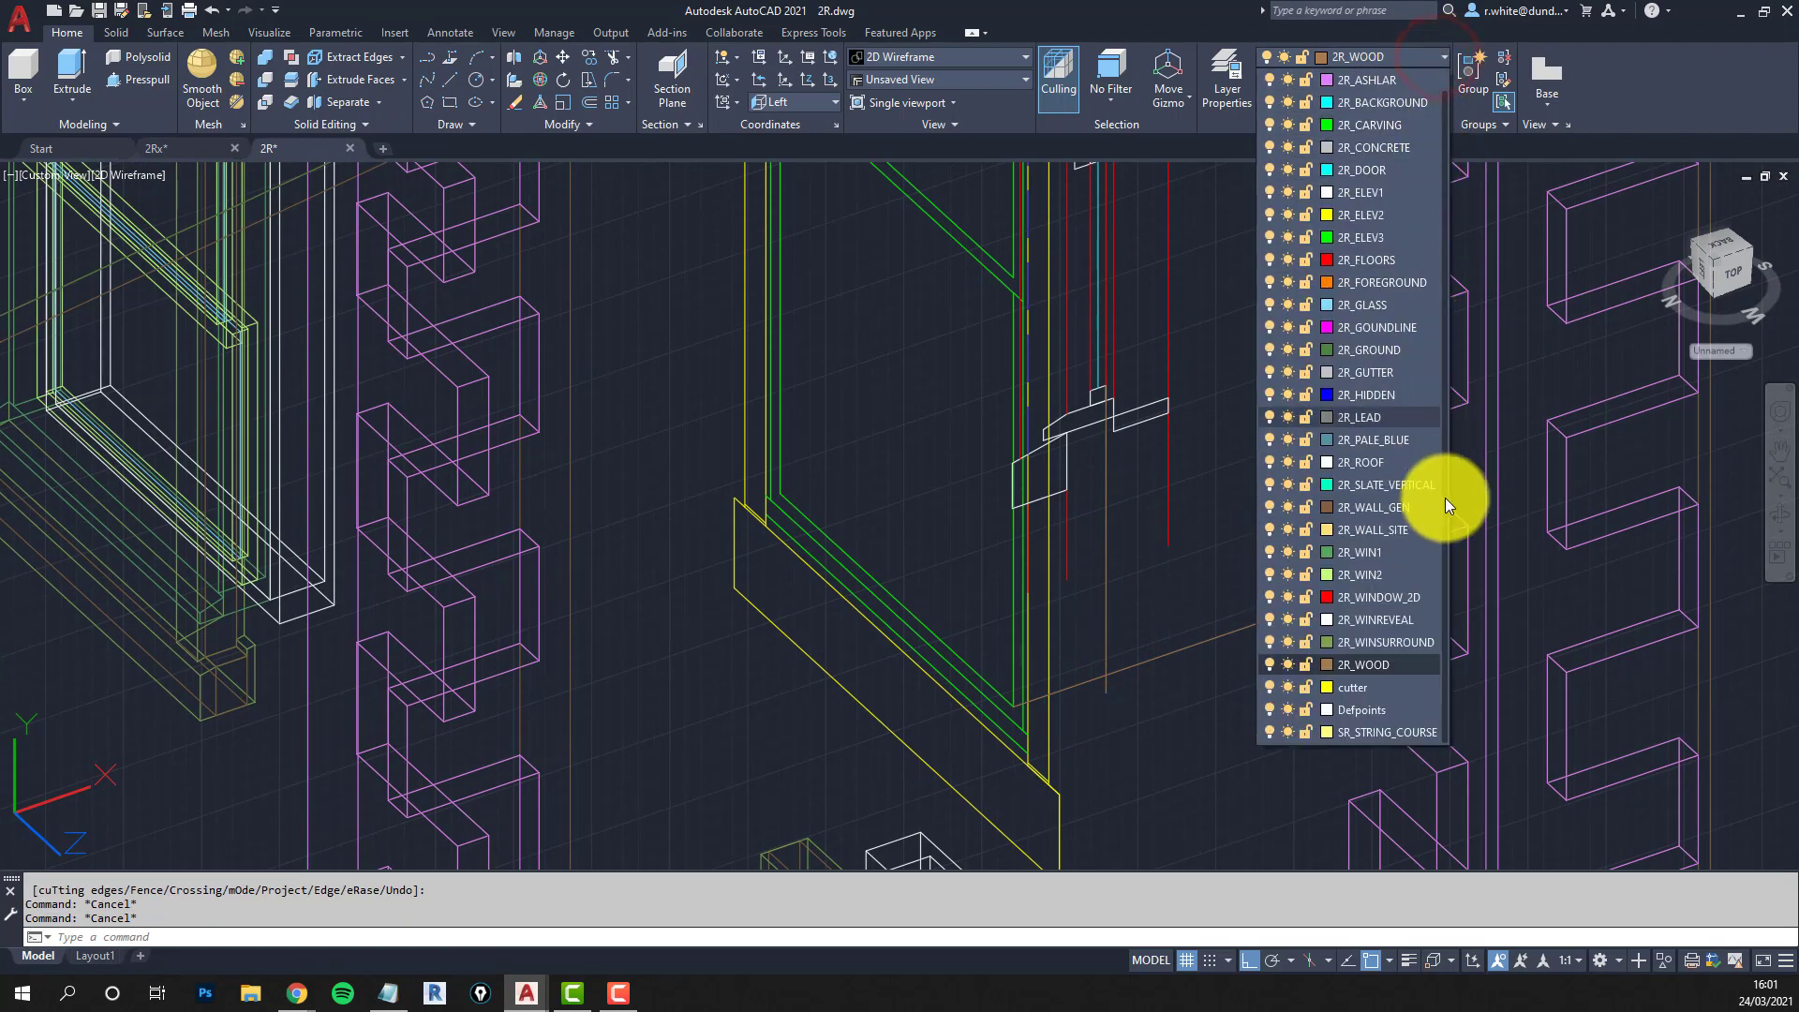
scroll(1445, 215, "up", 1)
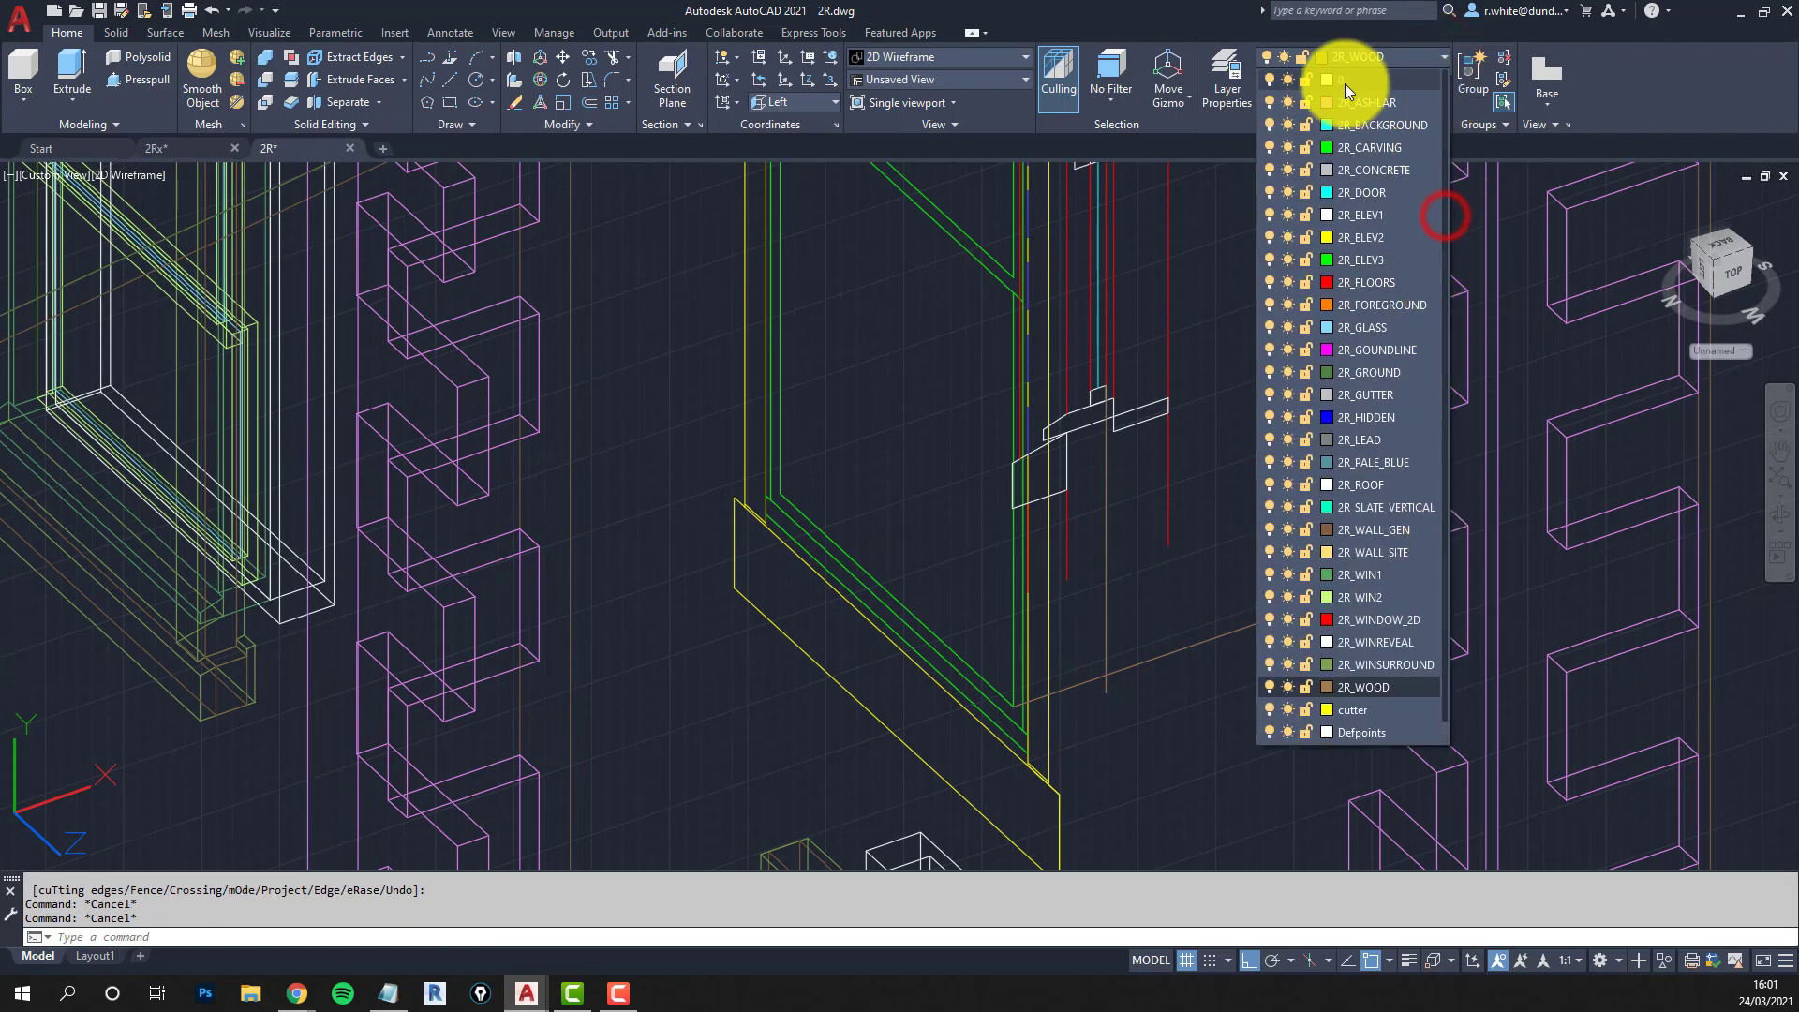
left_click(1342, 80)
left_click(1169, 754)
left_click(1081, 618)
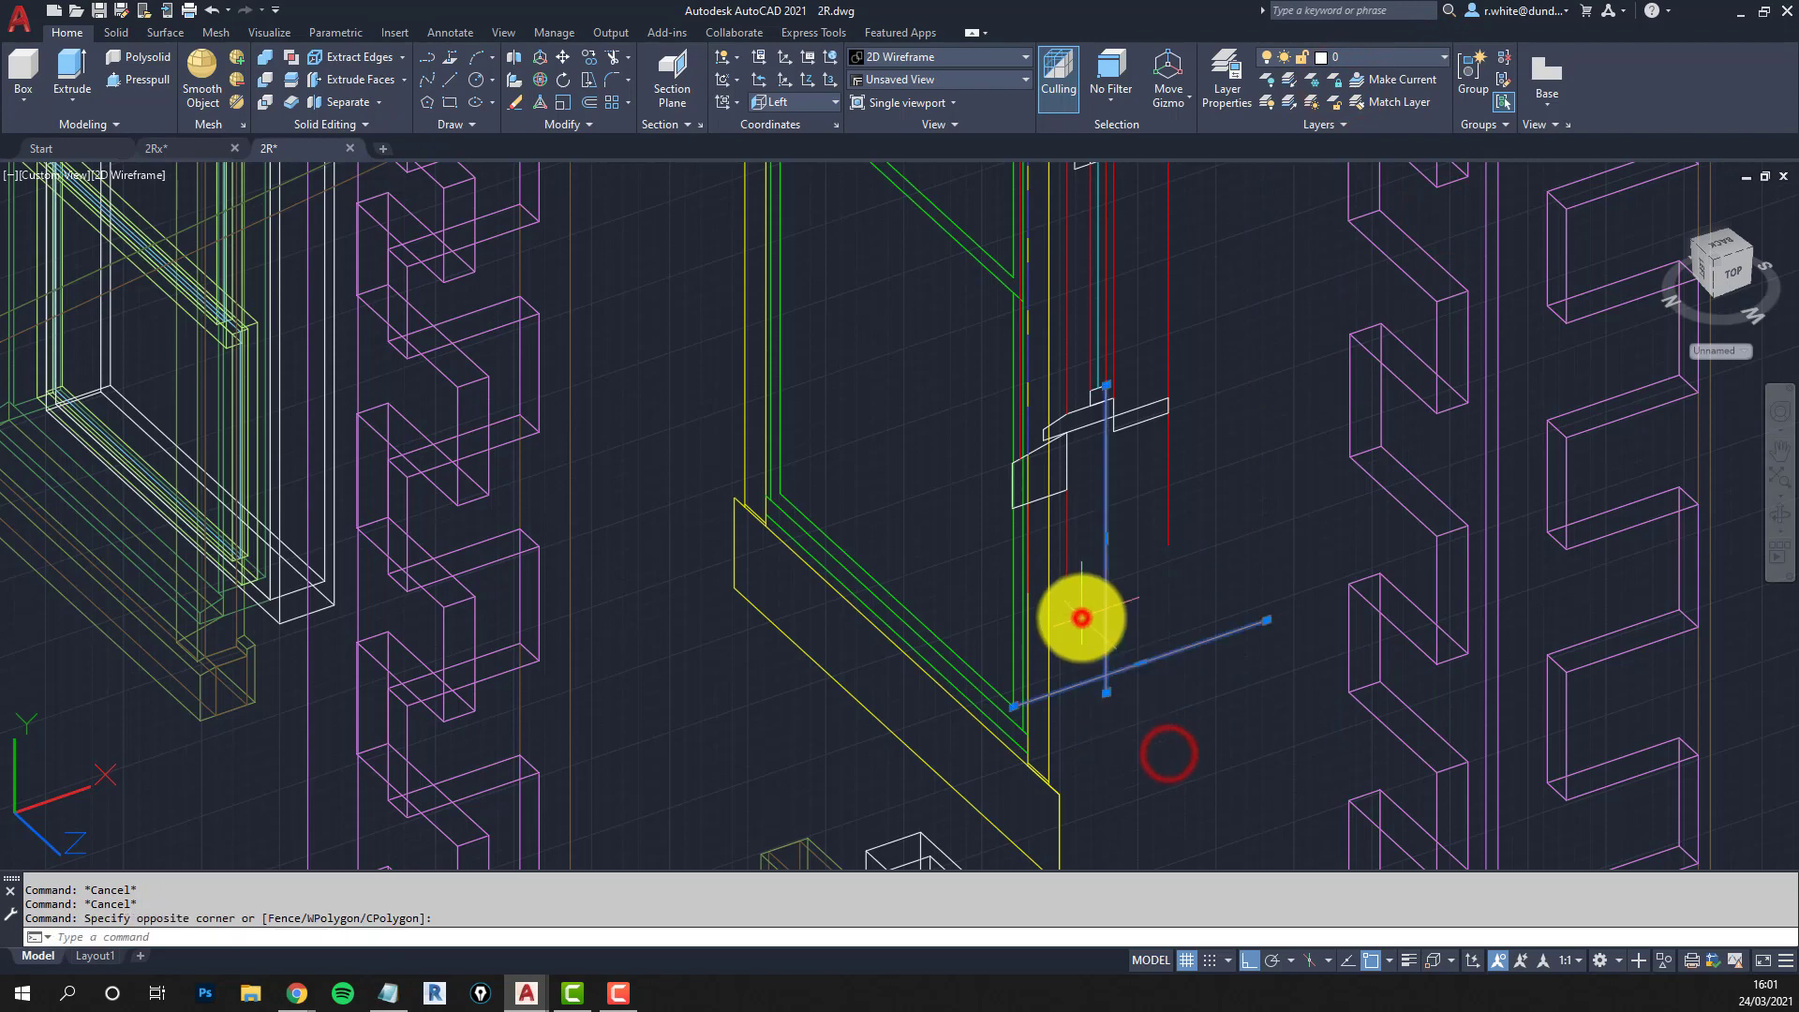
left_click(1441, 60)
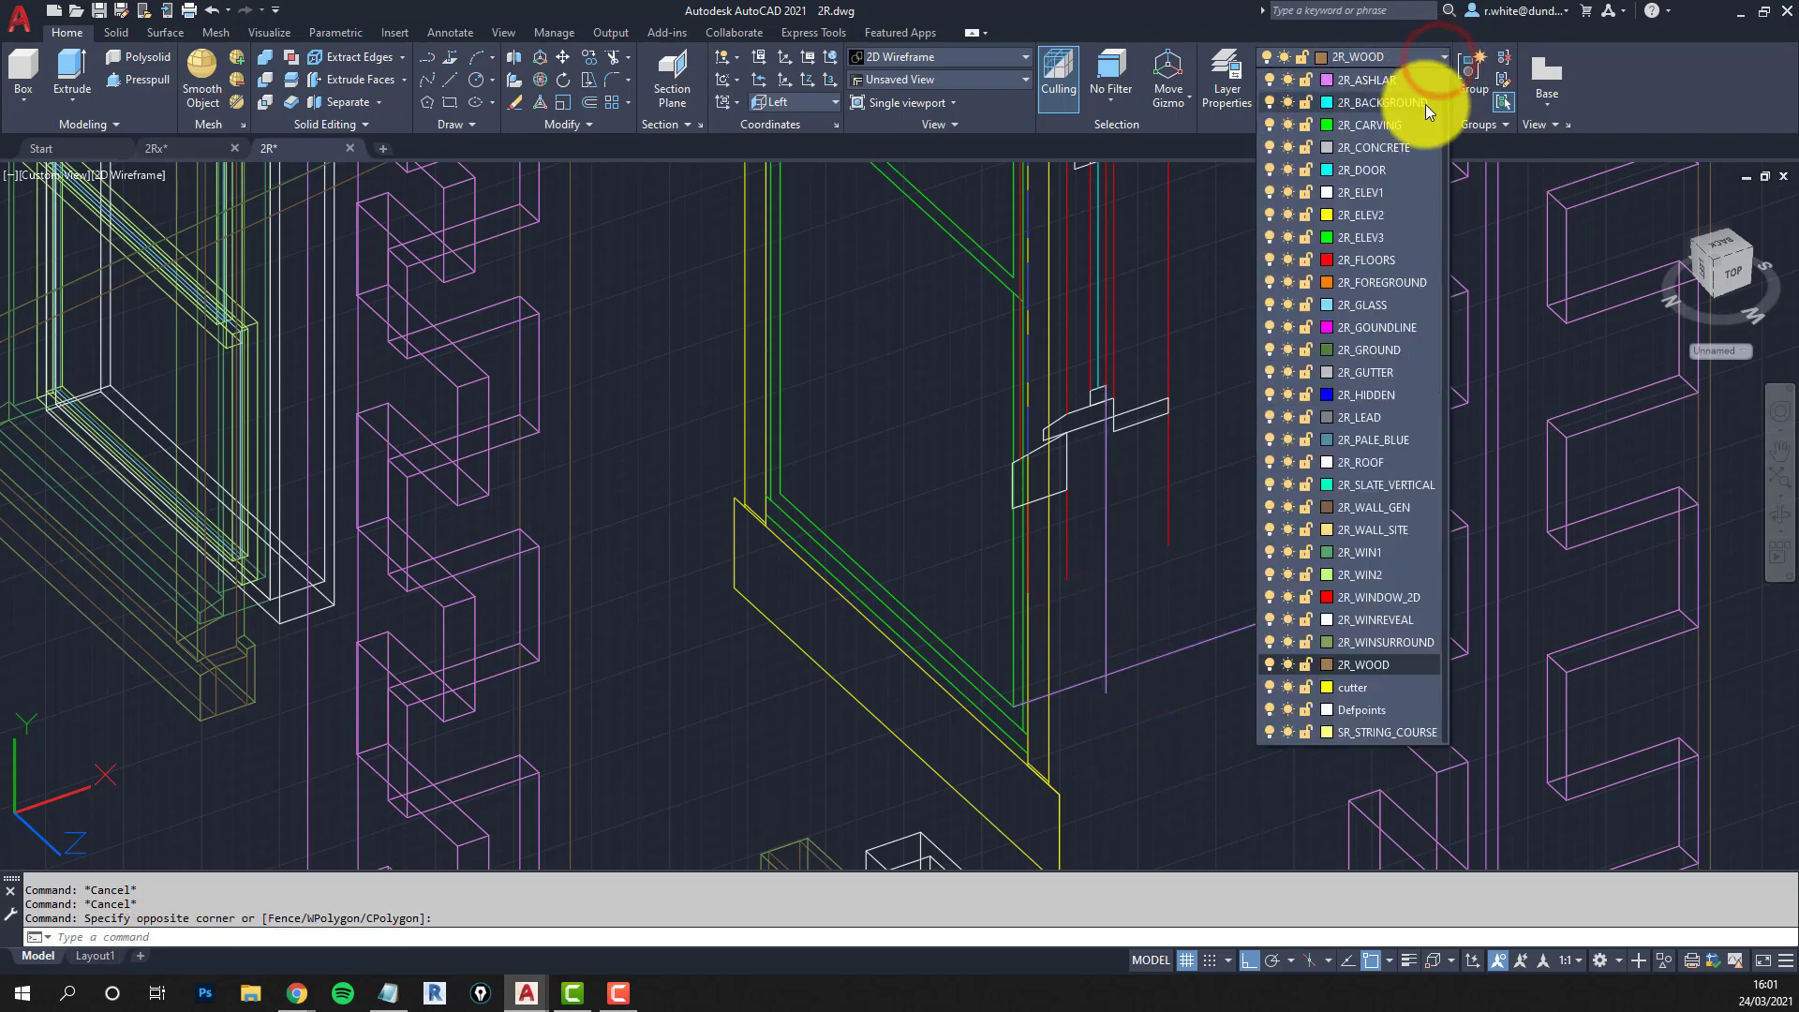
scroll(1425, 104, "up", 1)
left_click(1361, 78)
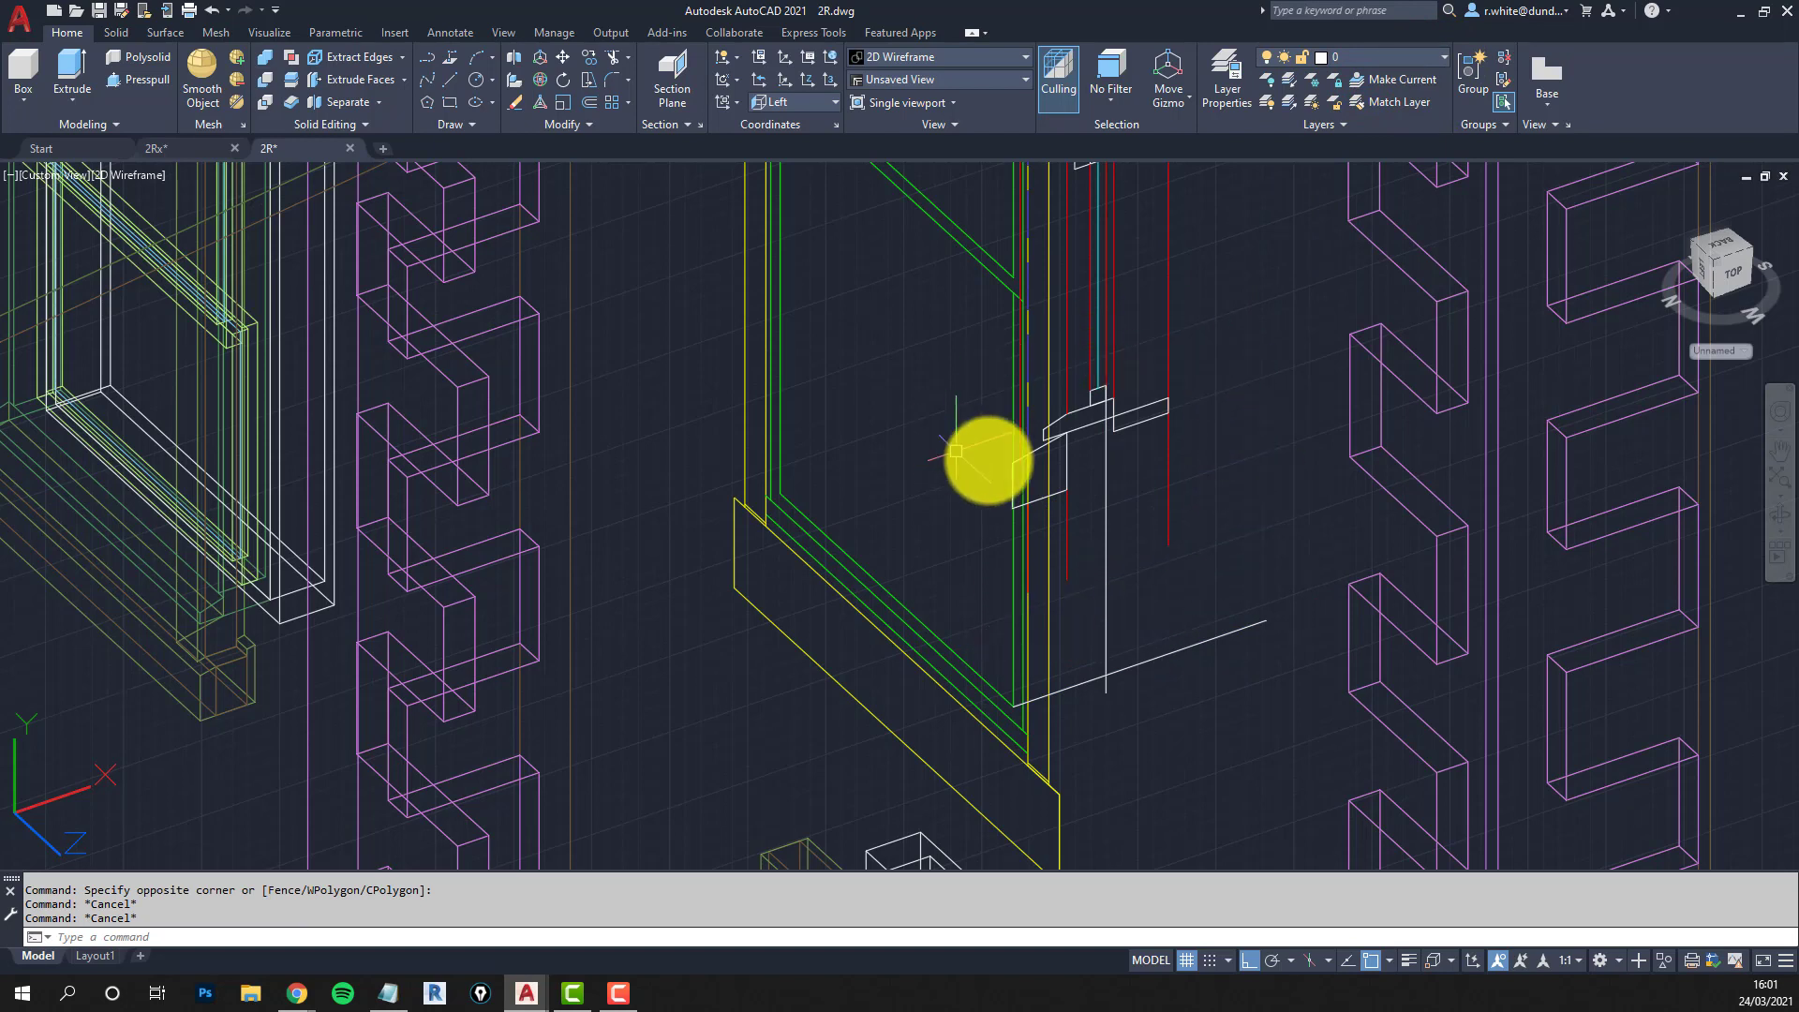
Move the vertical construction polyline horizontally out past the back of the section so it stands clear.
key("Return")
left_click(1105, 545)
key("Return")
left_click(1100, 797)
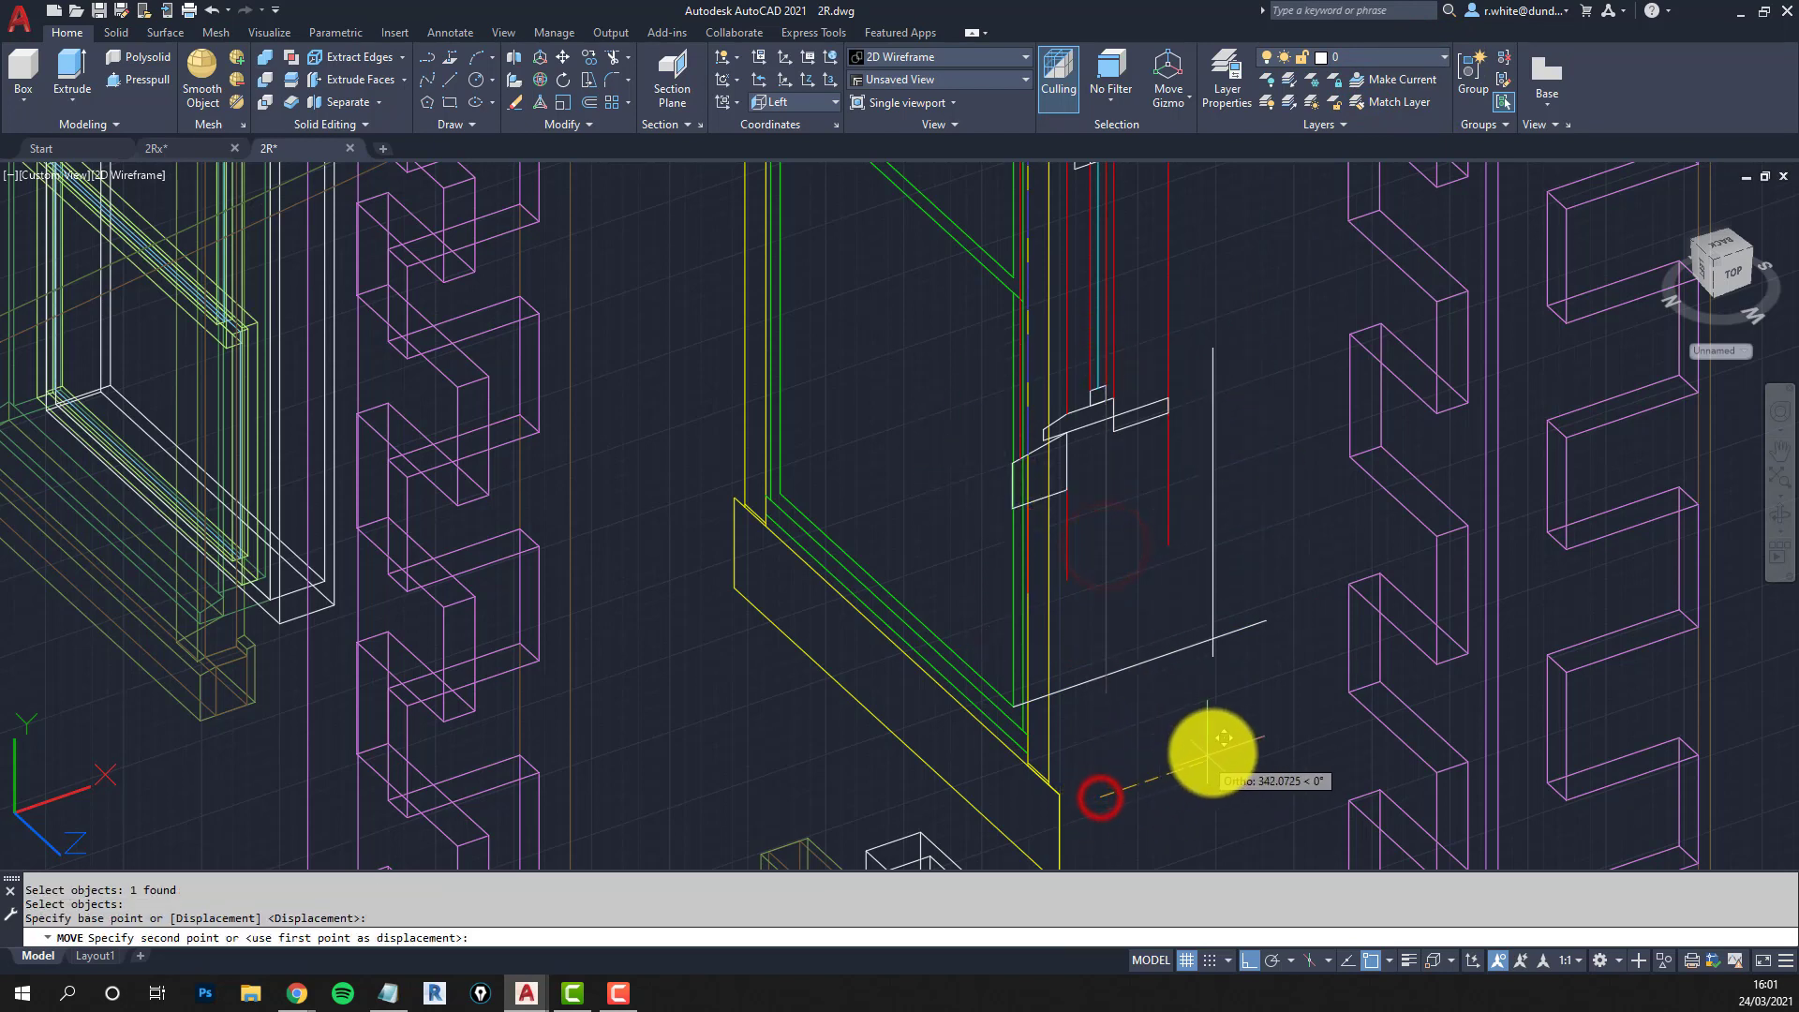
left_click(1235, 746)
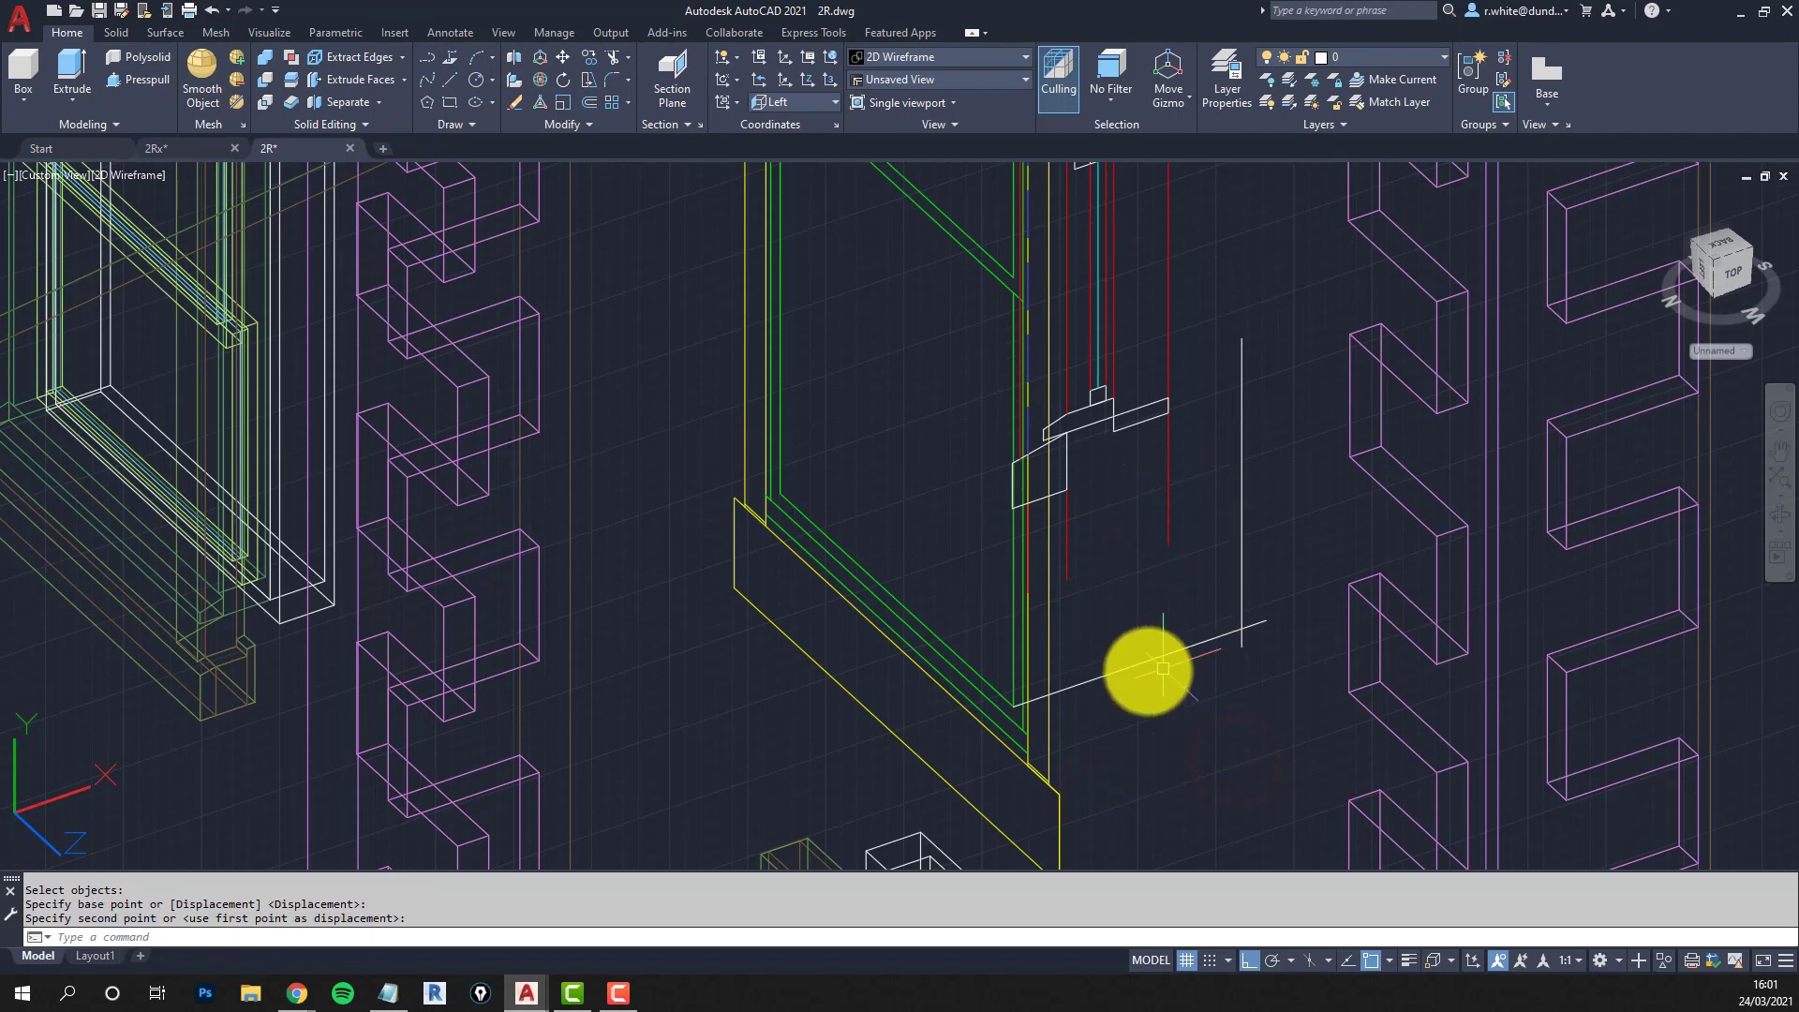
Erase the horizontal construction polyline at the lower corner of the inner green sash outline.
type("e")
key("Return")
key("Escape")
right_click(1130, 671)
Stretch the section's sill and bottom sash rail straight down by the full length of the vertical guide polyline.
type("s")
key("Return")
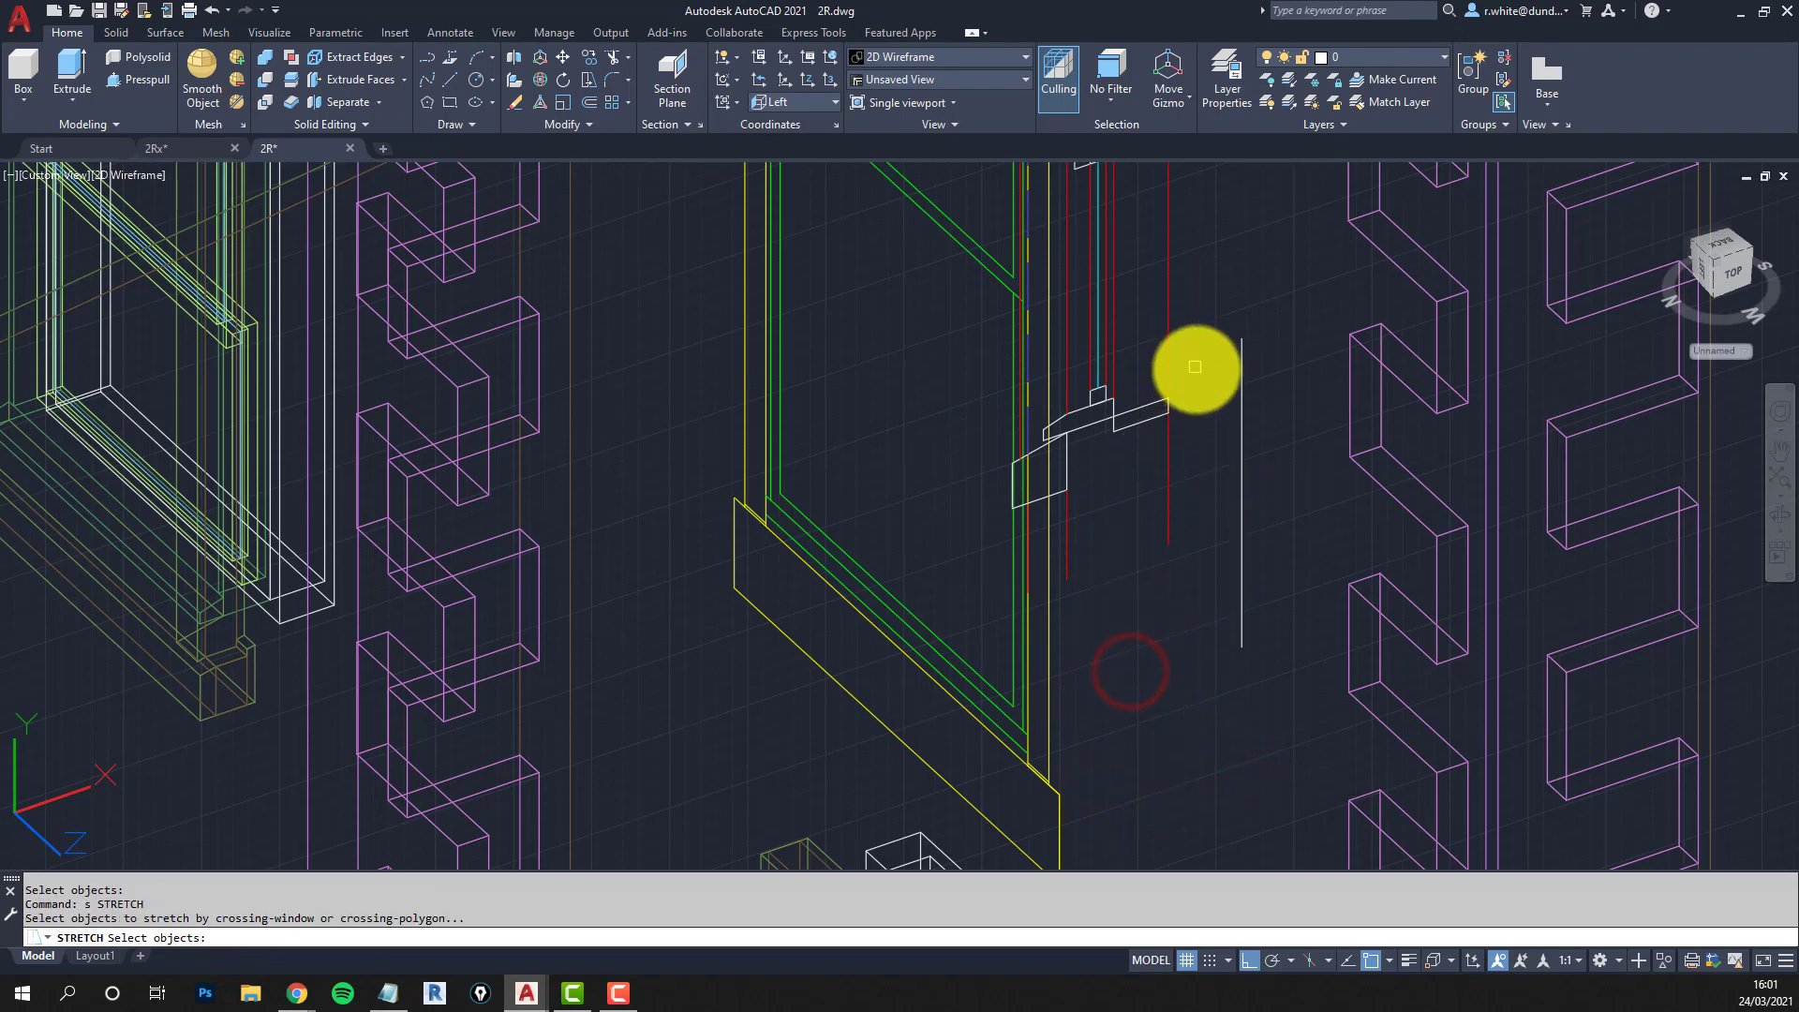
left_click(1195, 371)
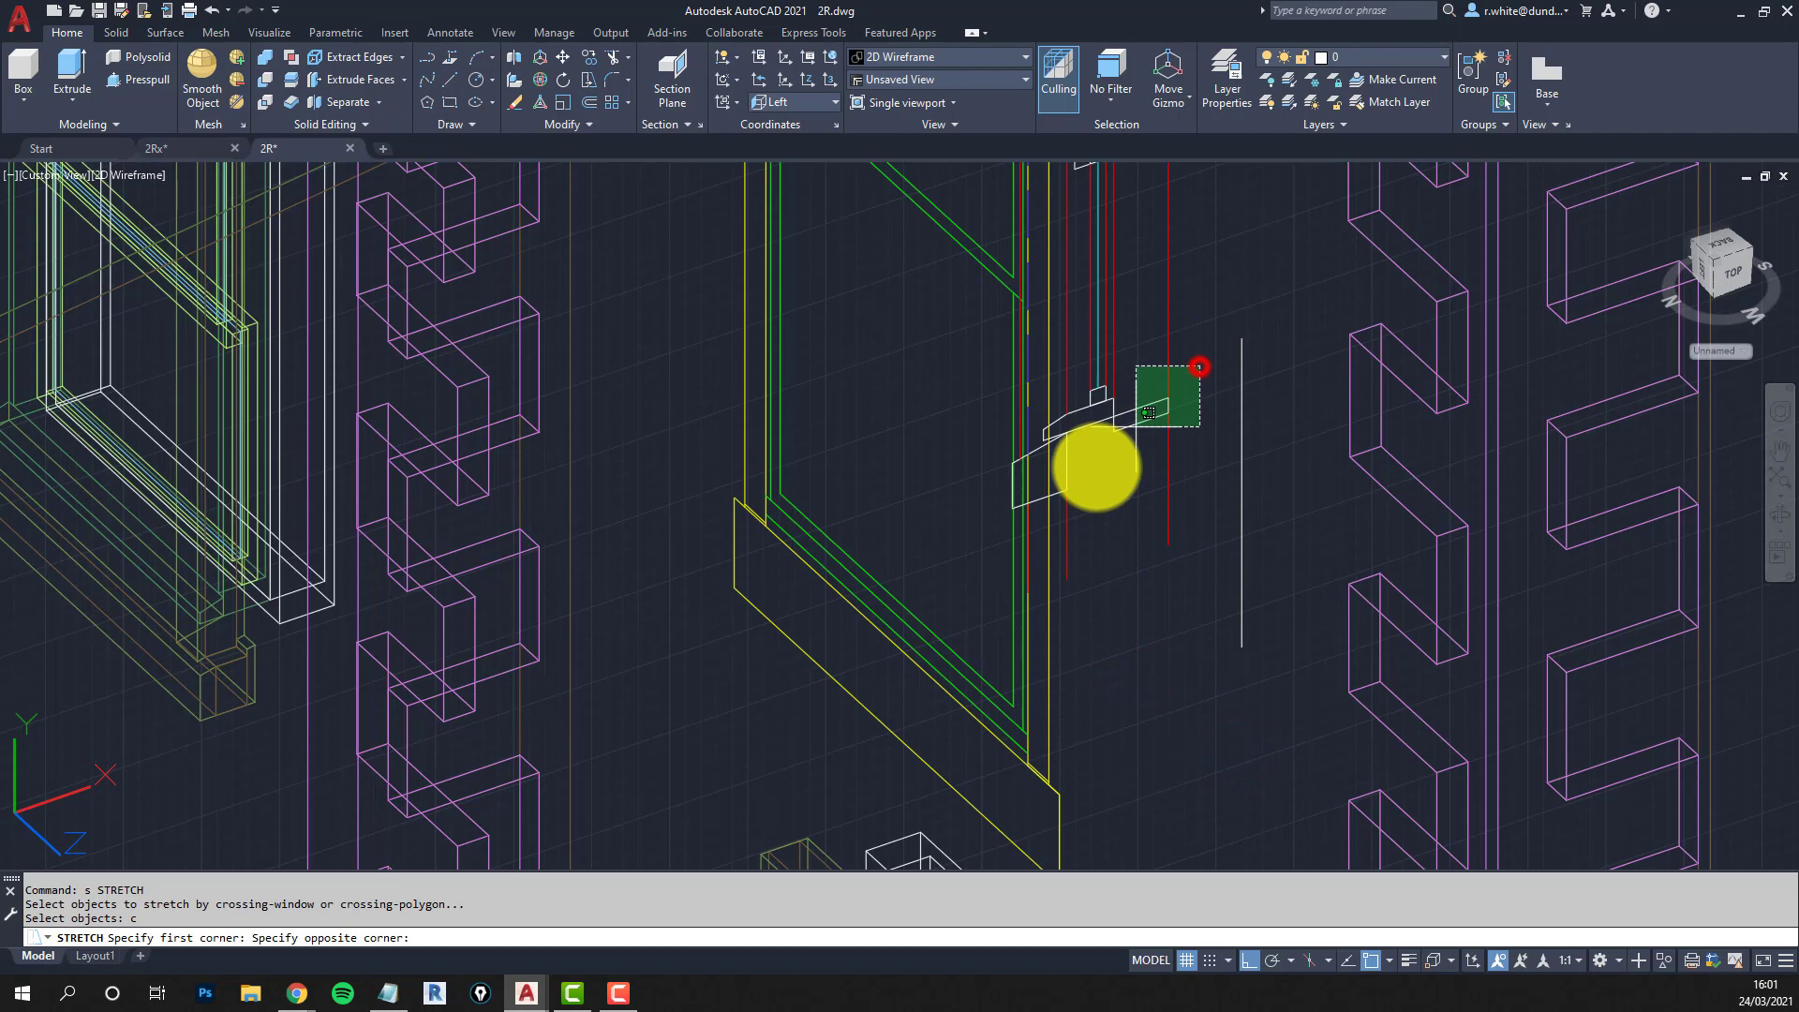
left_click(977, 627)
key("Return")
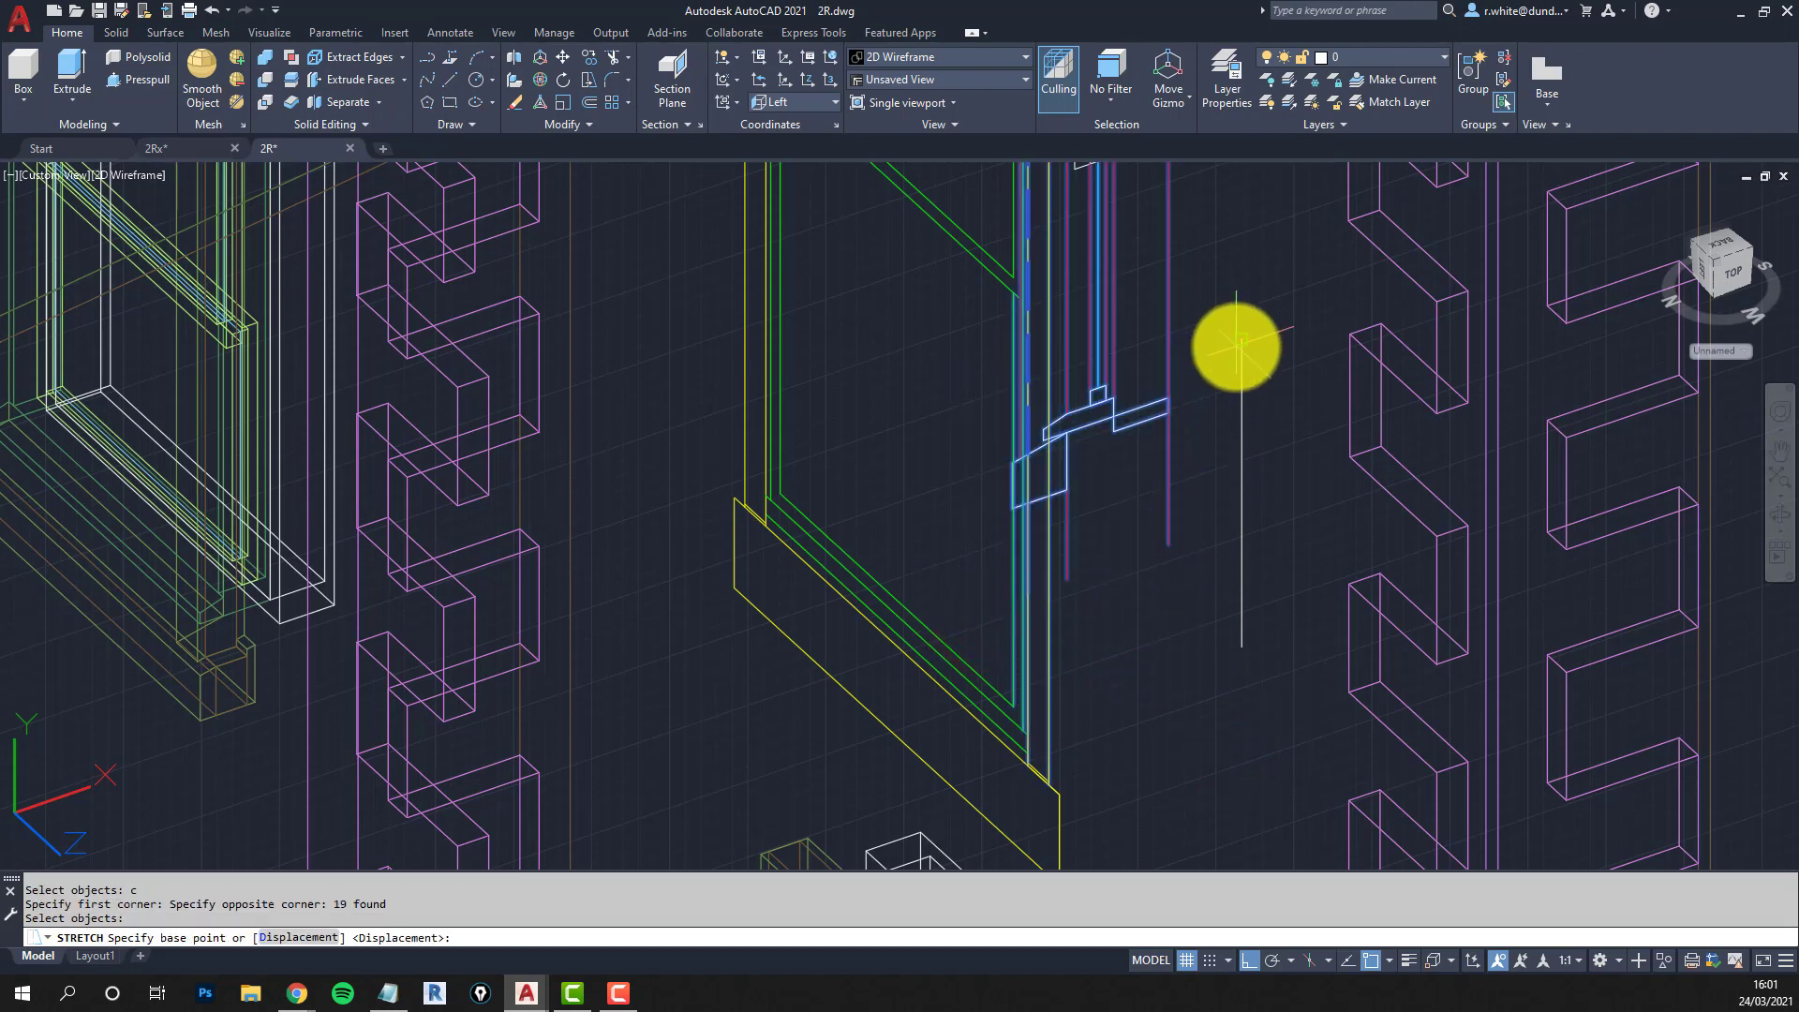
left_click(1237, 347)
left_click(1243, 648)
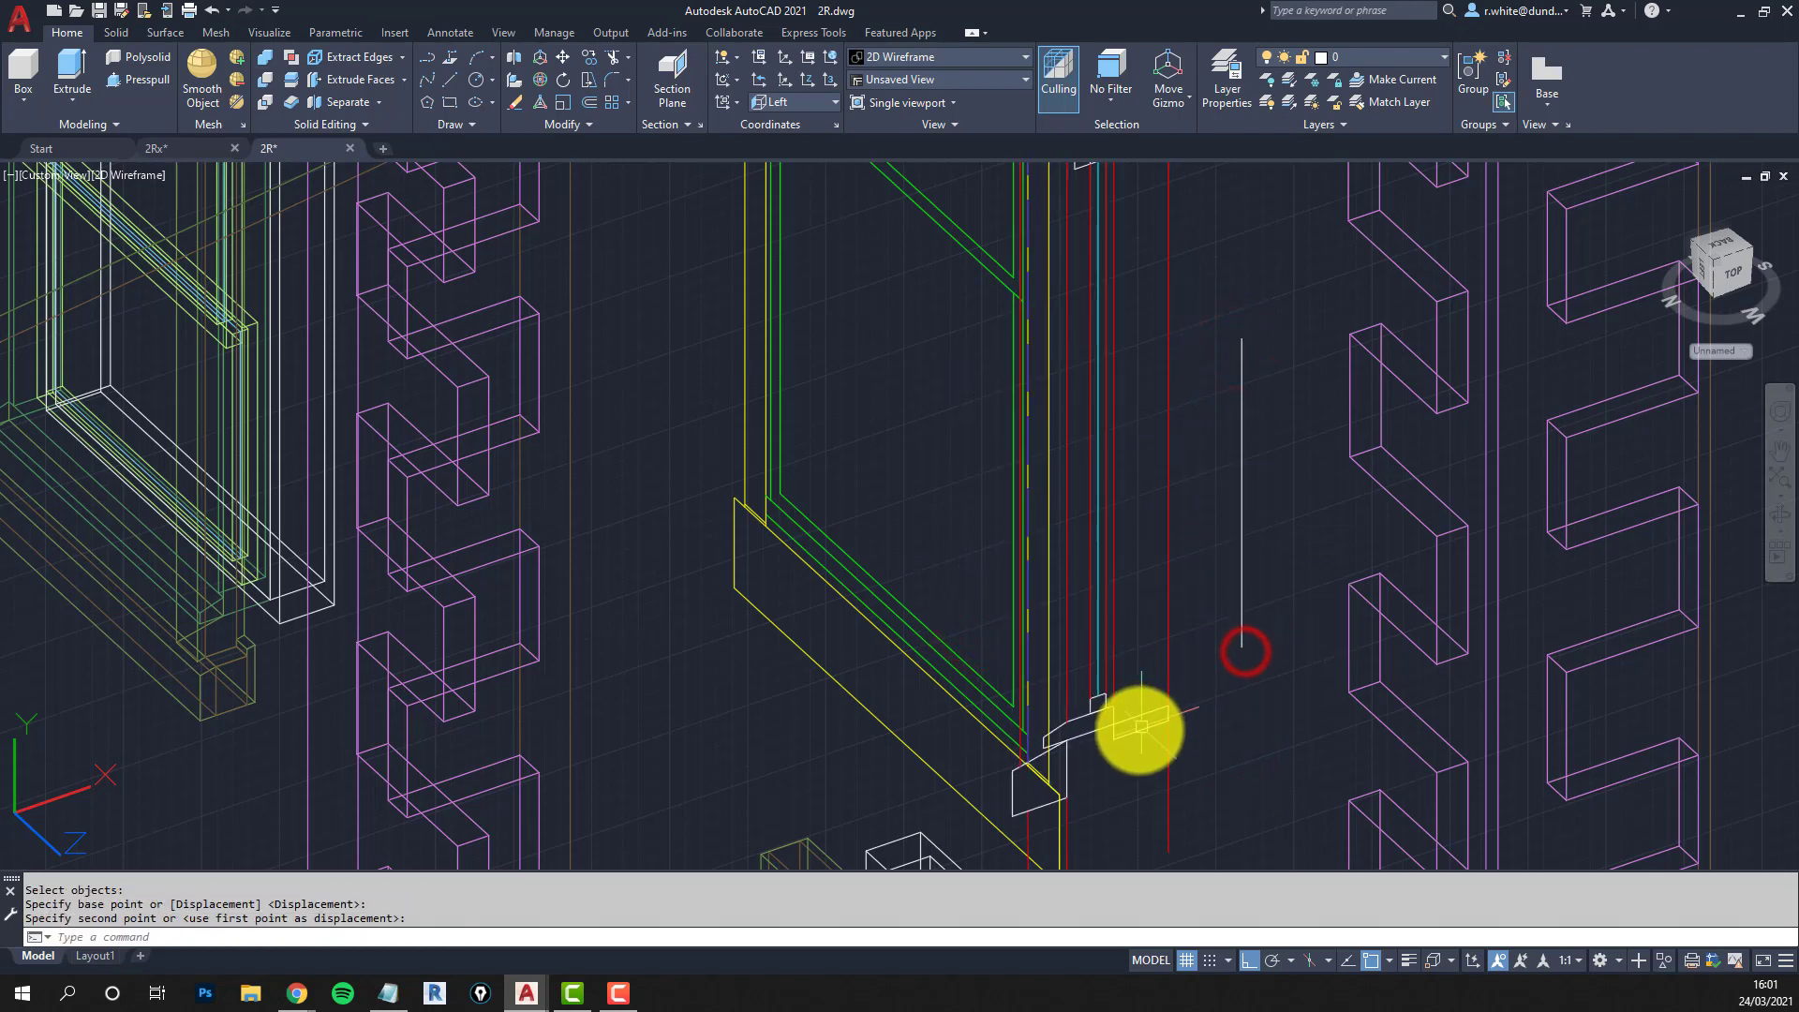
Measure from the inner green sash outline's lower corner to the upper front corner of the small block on the bottom rail.
scroll(1136, 603, "up", 5)
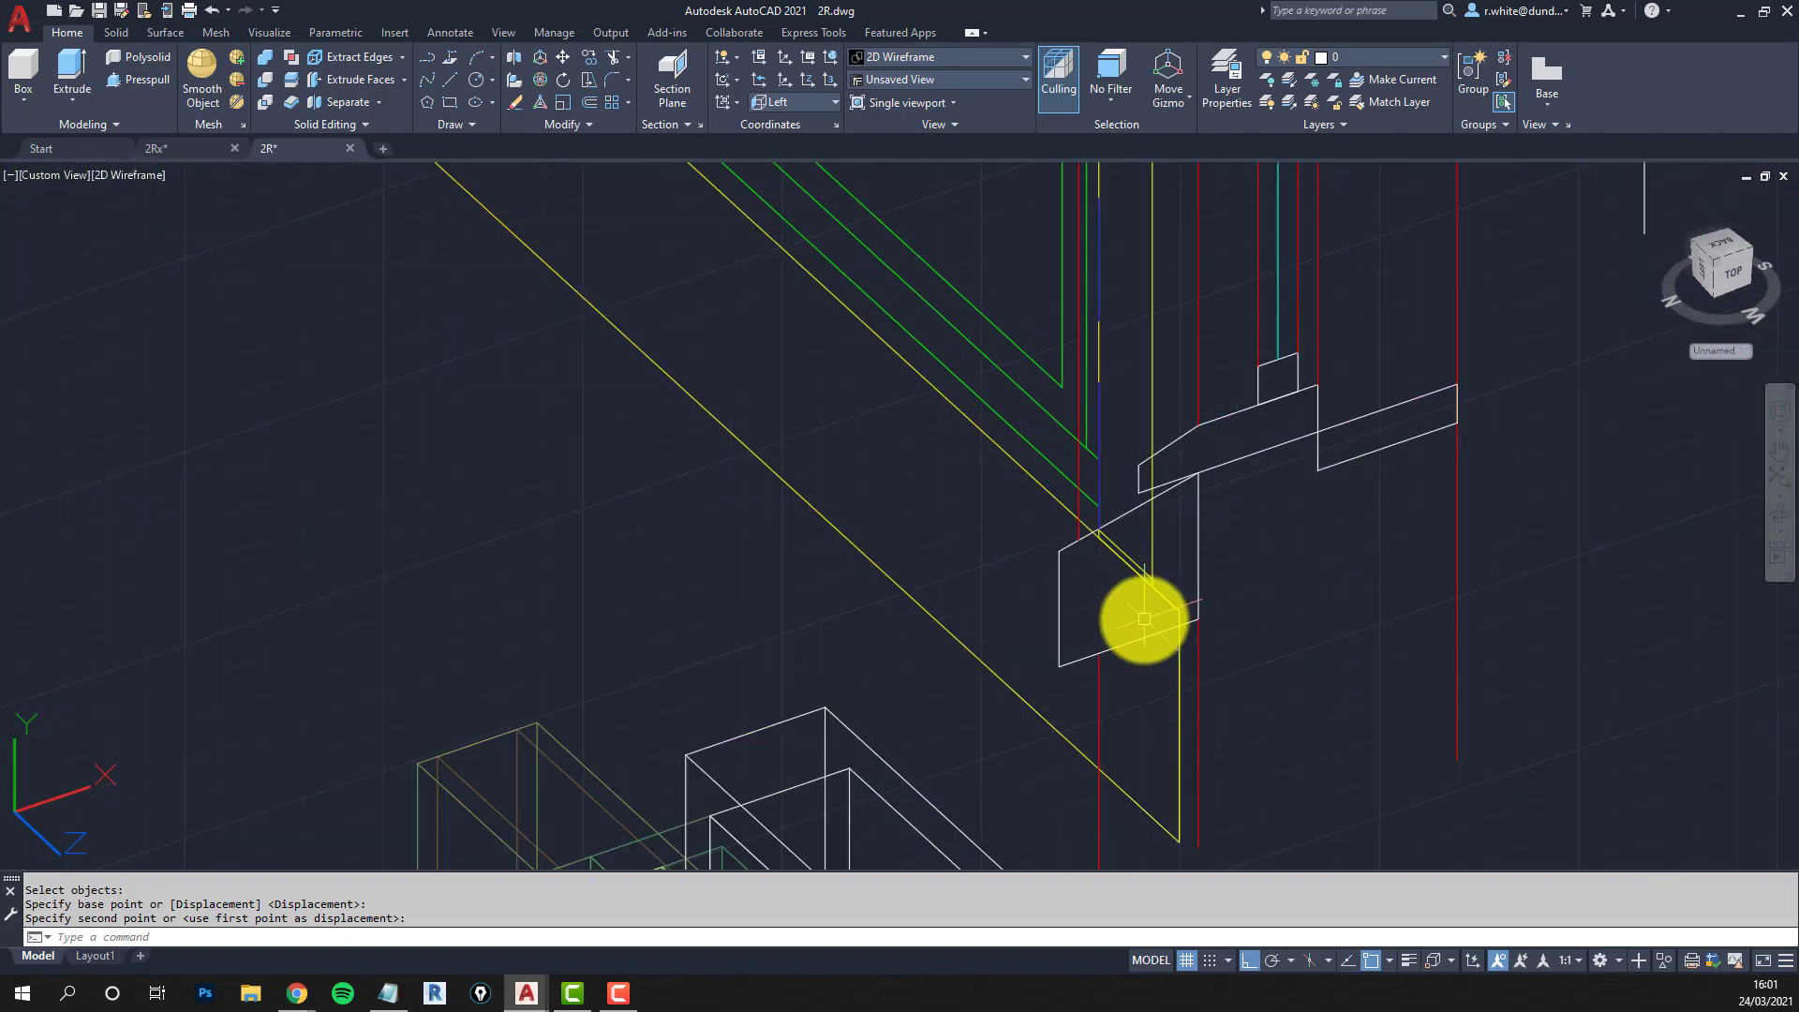
mouse_move(1189, 587)
middle_mouse_down("shift")
mouse_move(1076, 466)
mouse_move(1136, 465)
mouse_move(1156, 490)
middle_mouse_up("shift")
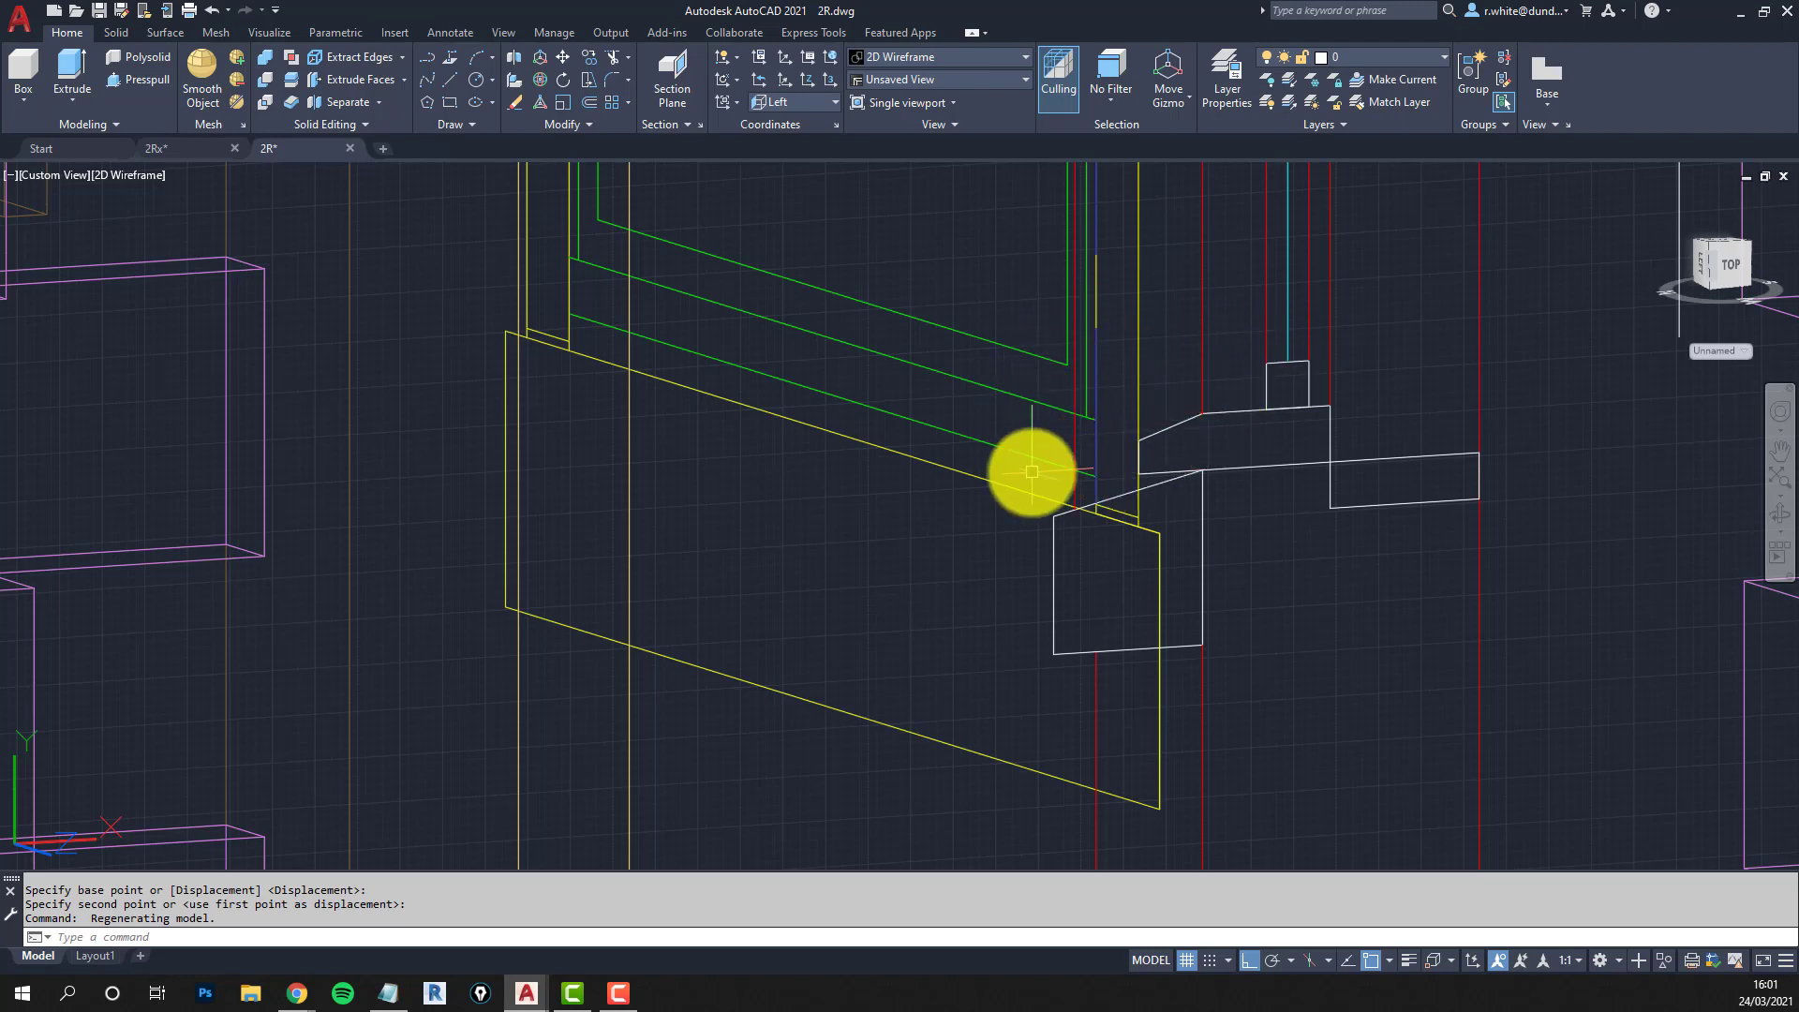
middle_click_drag(1037, 459, 1017, 501)
key("Escape")
key("Escape")
scroll(1065, 534, "up", 3)
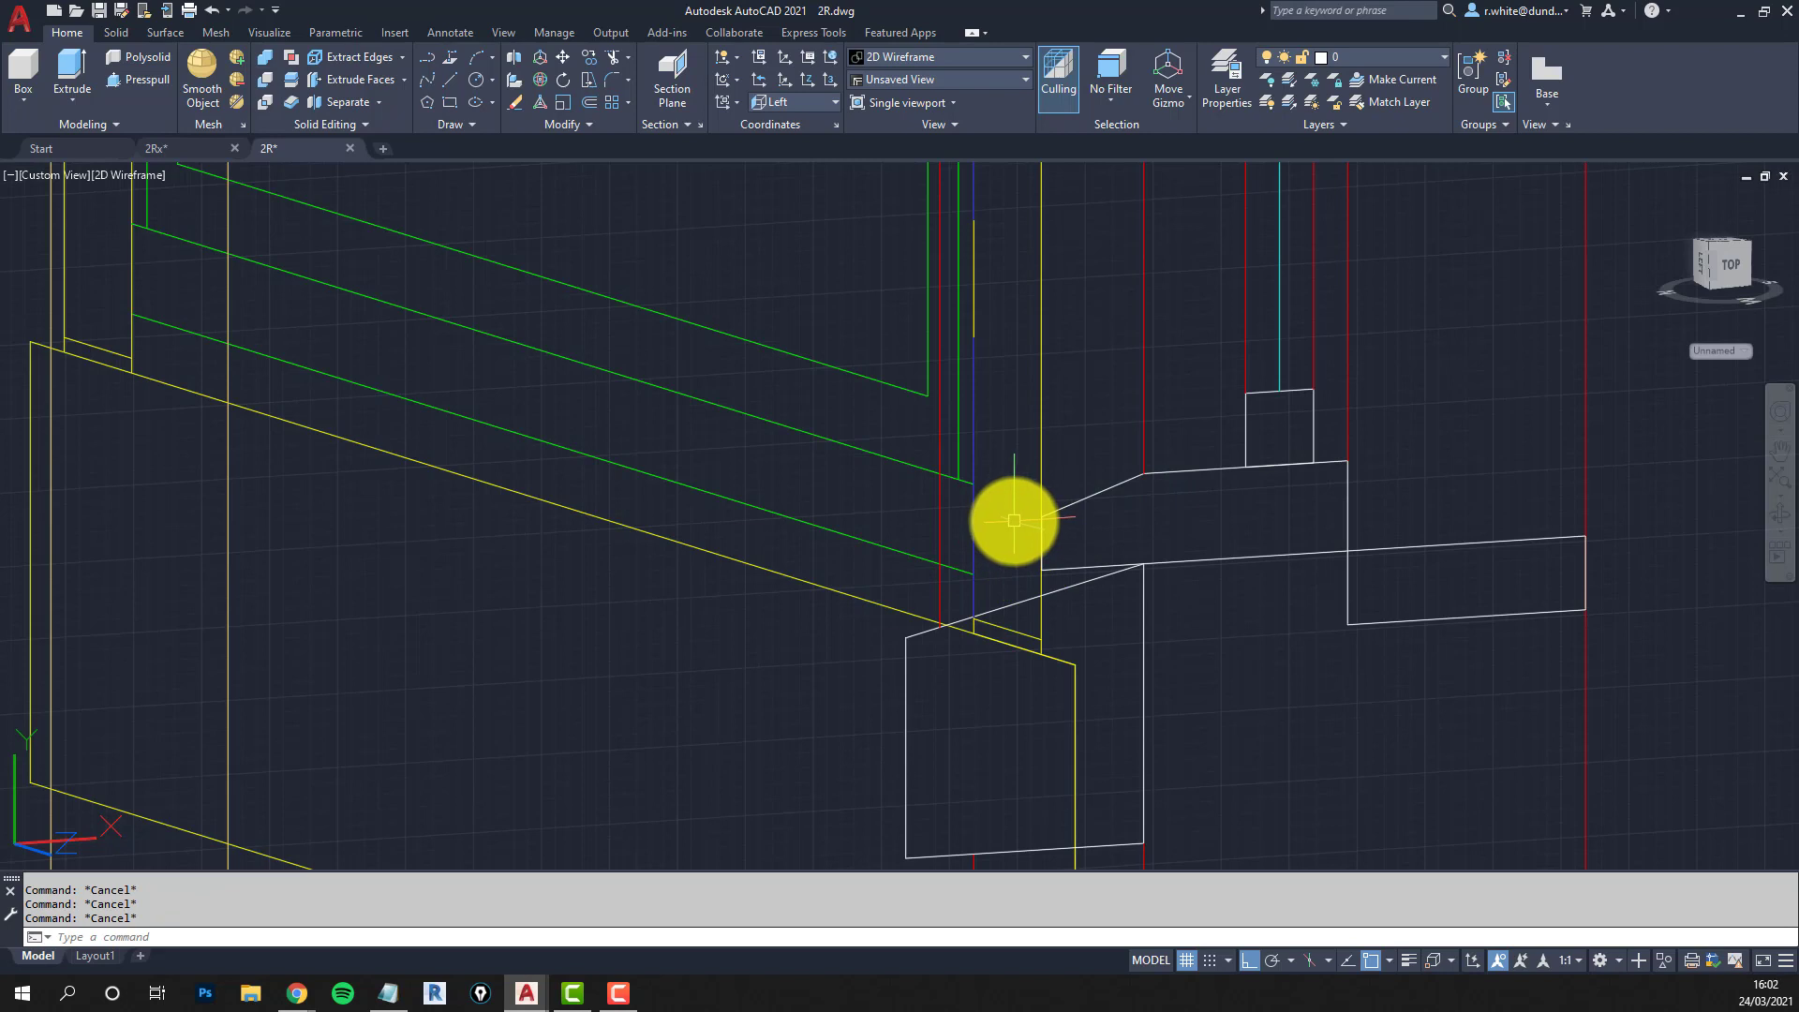
type("di")
key("Return")
left_click(920, 403)
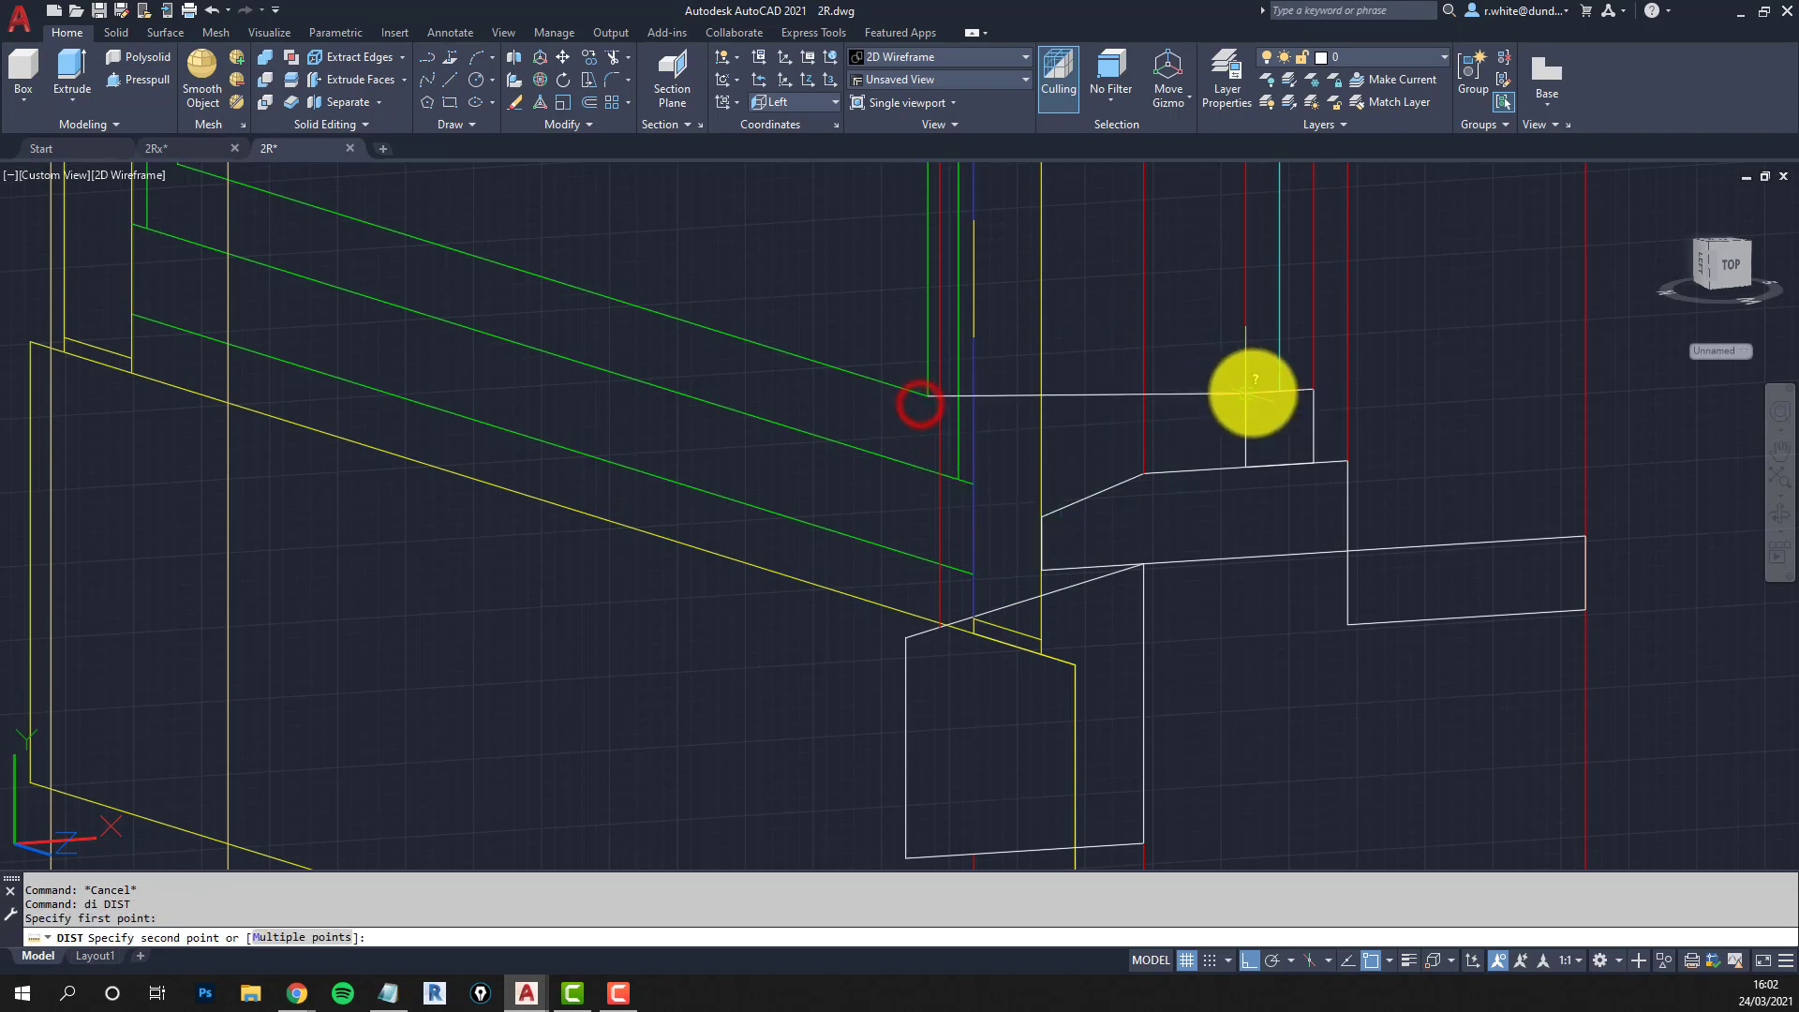
left_click(1252, 395)
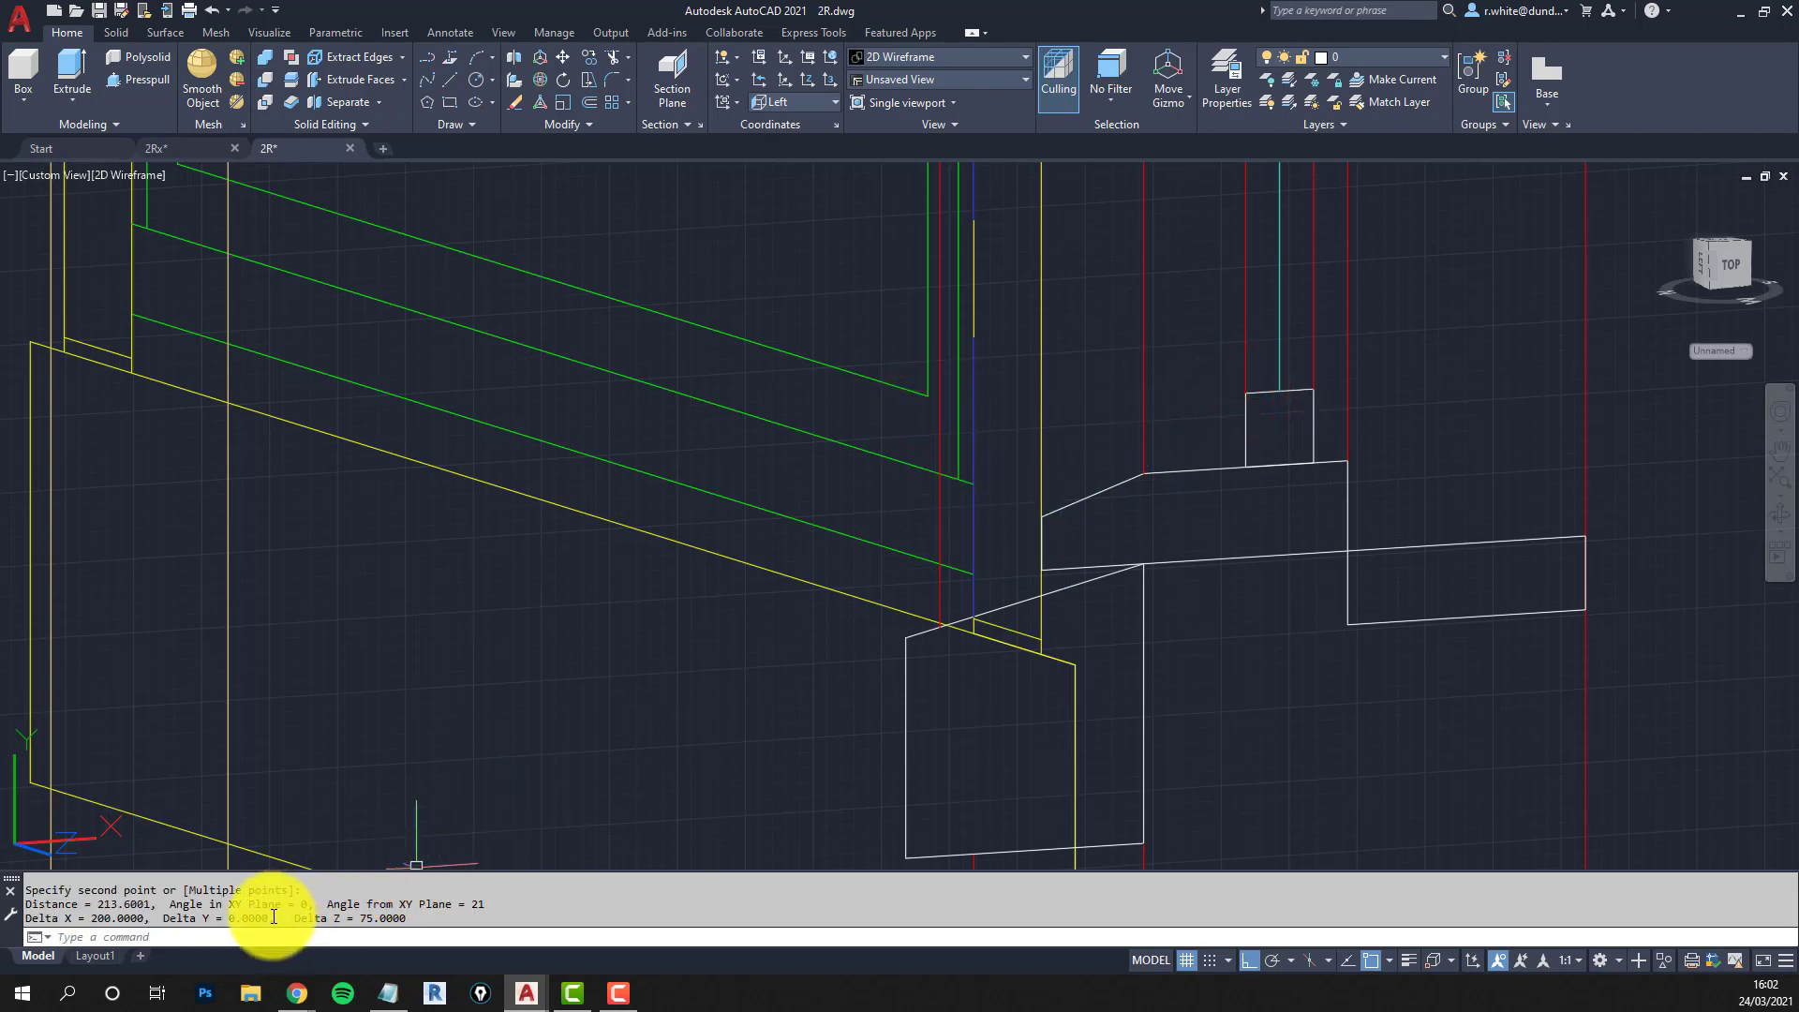
left_click_drag(274, 917, 169, 921)
Measure from the lower corners of the middle and outer green outlines to the bottom rail's matching front corners.
key("Return")
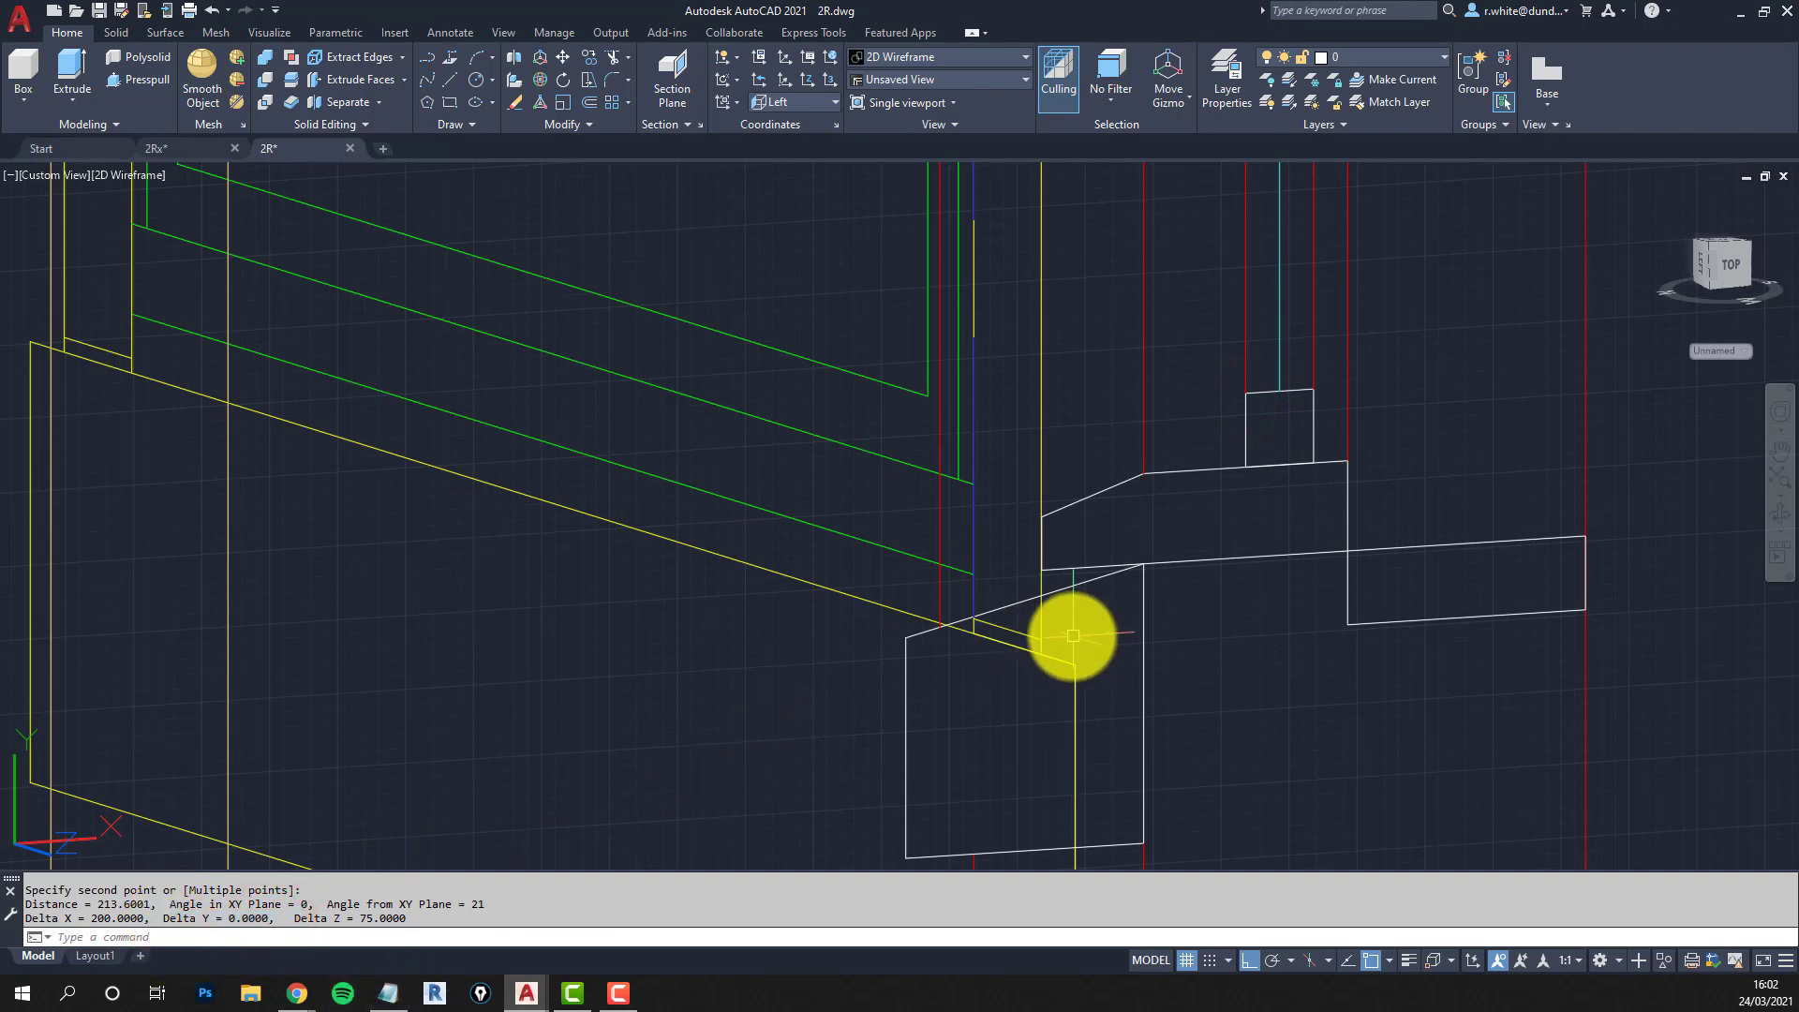
left_click(976, 487)
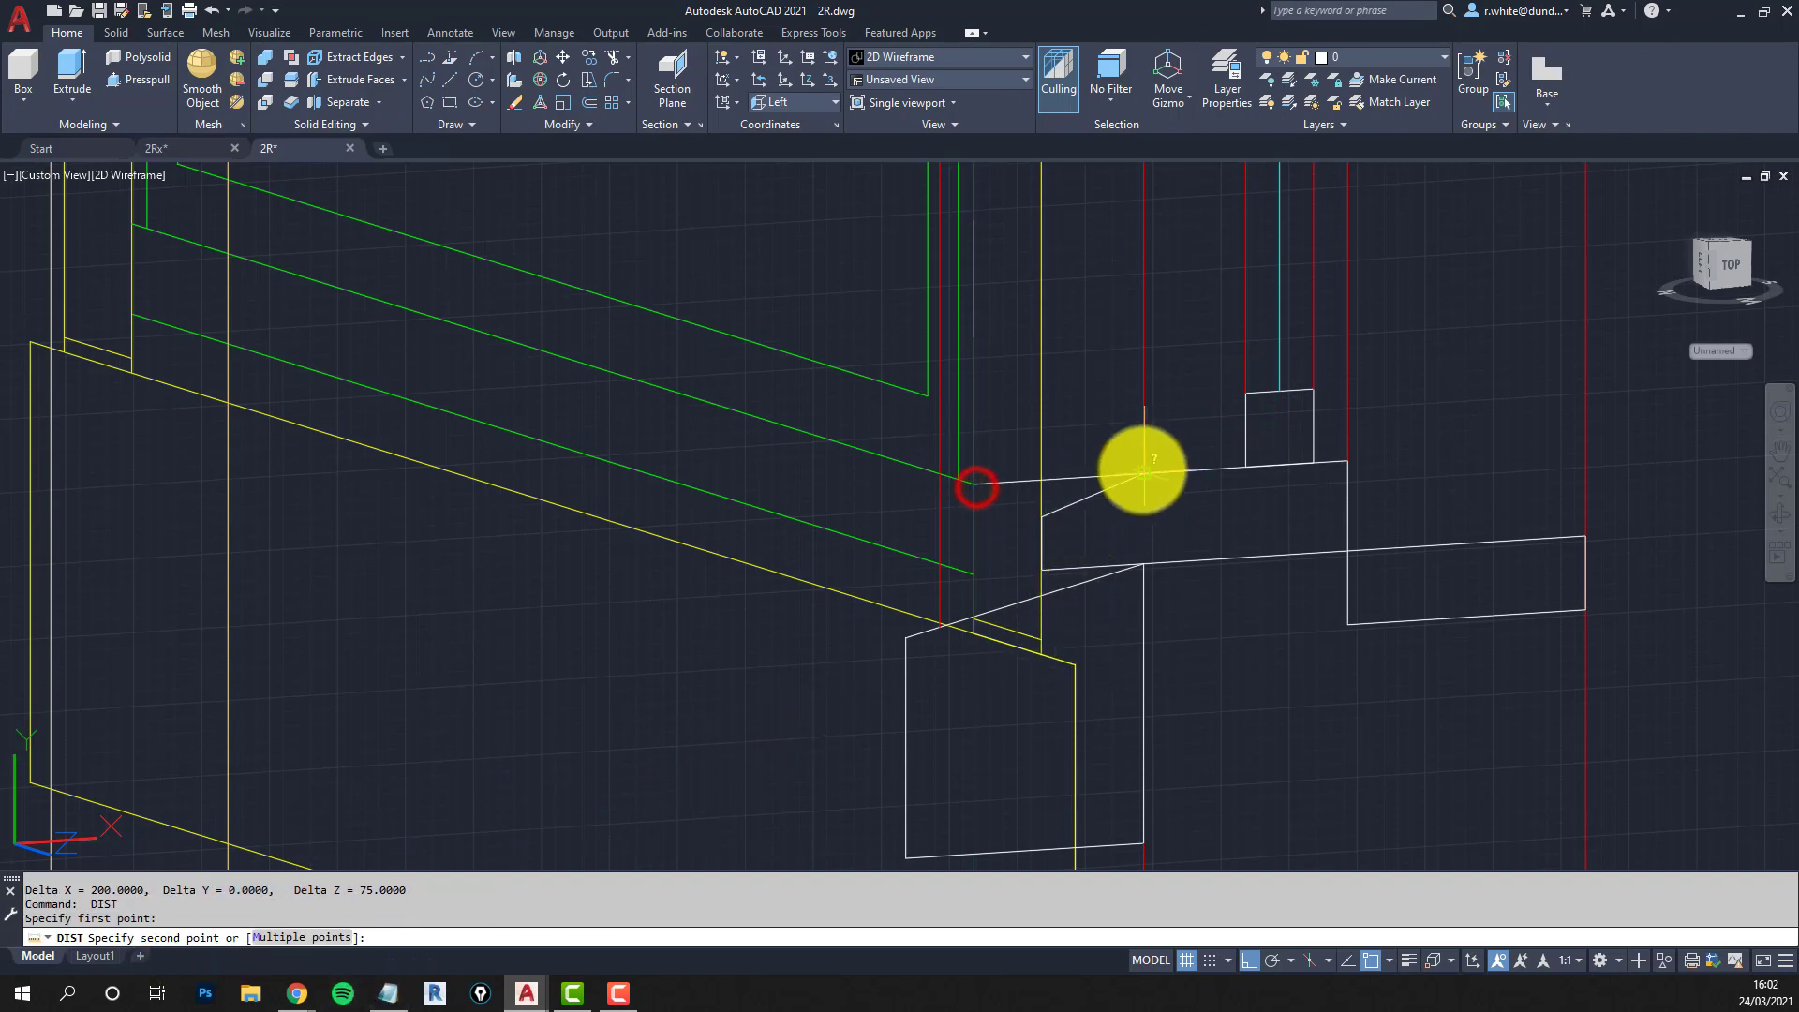
left_click(1142, 472)
left_click_drag(275, 918, 179, 920)
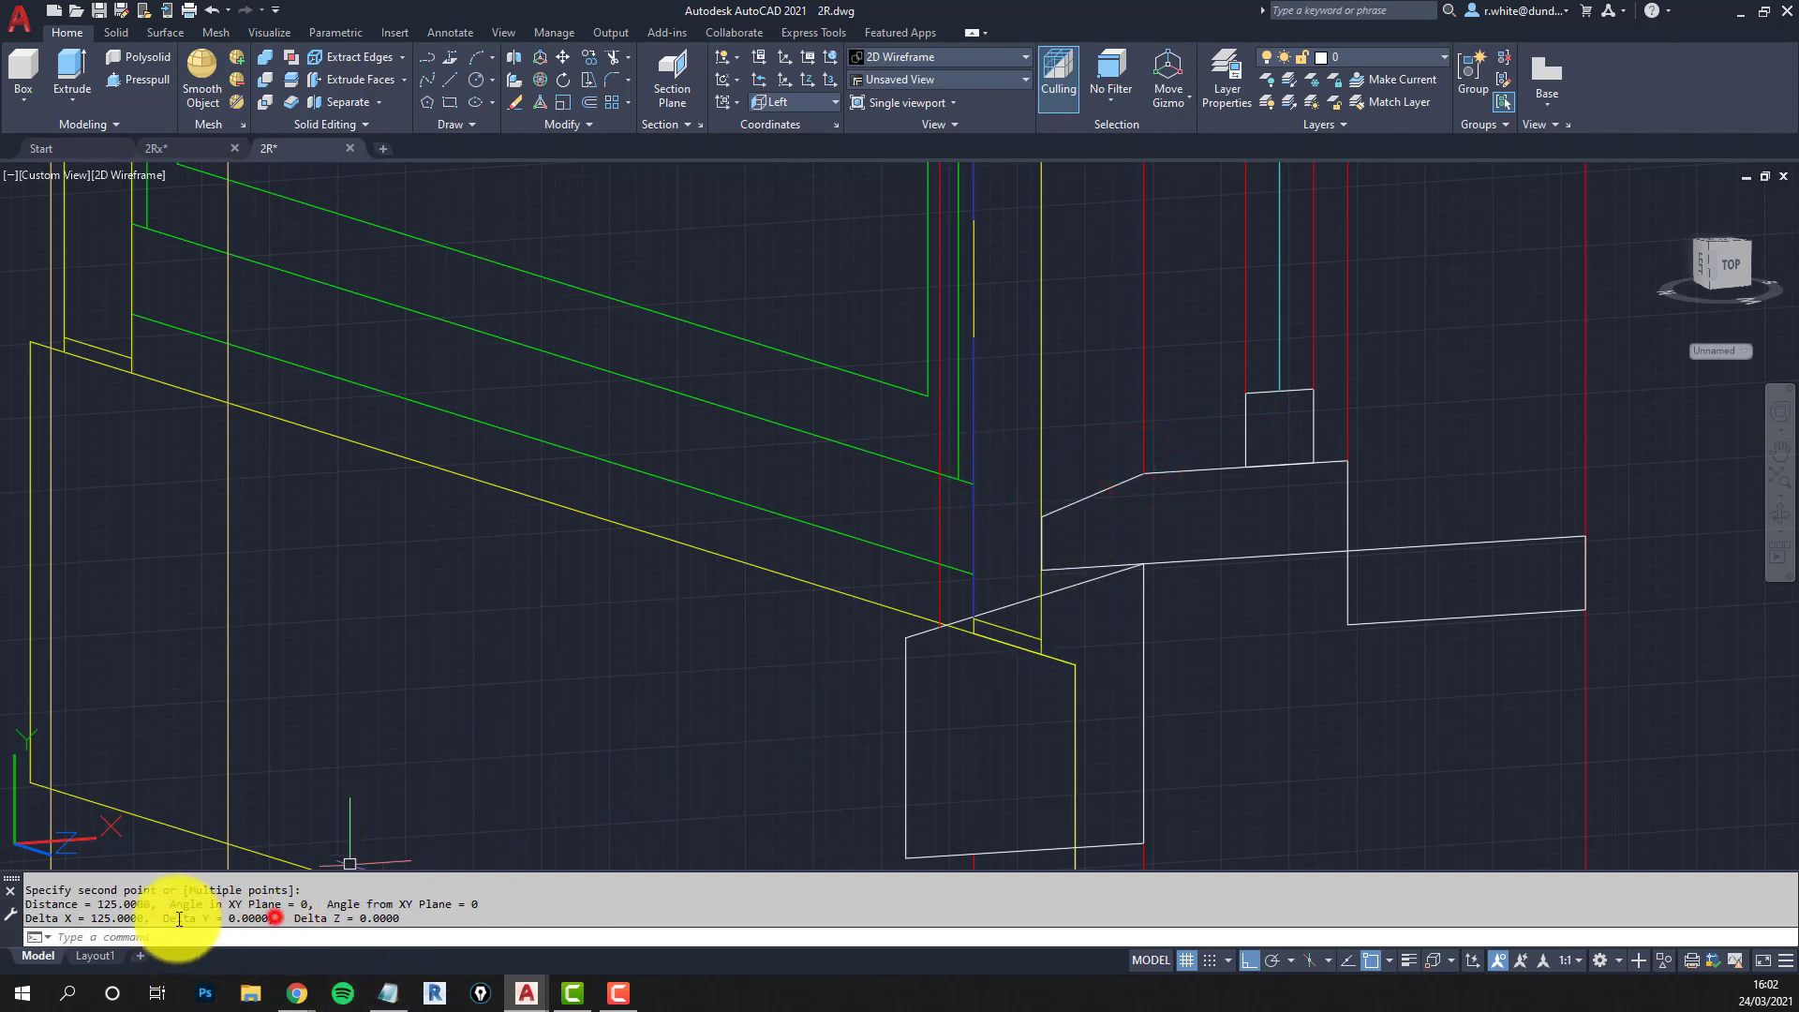
key("Return")
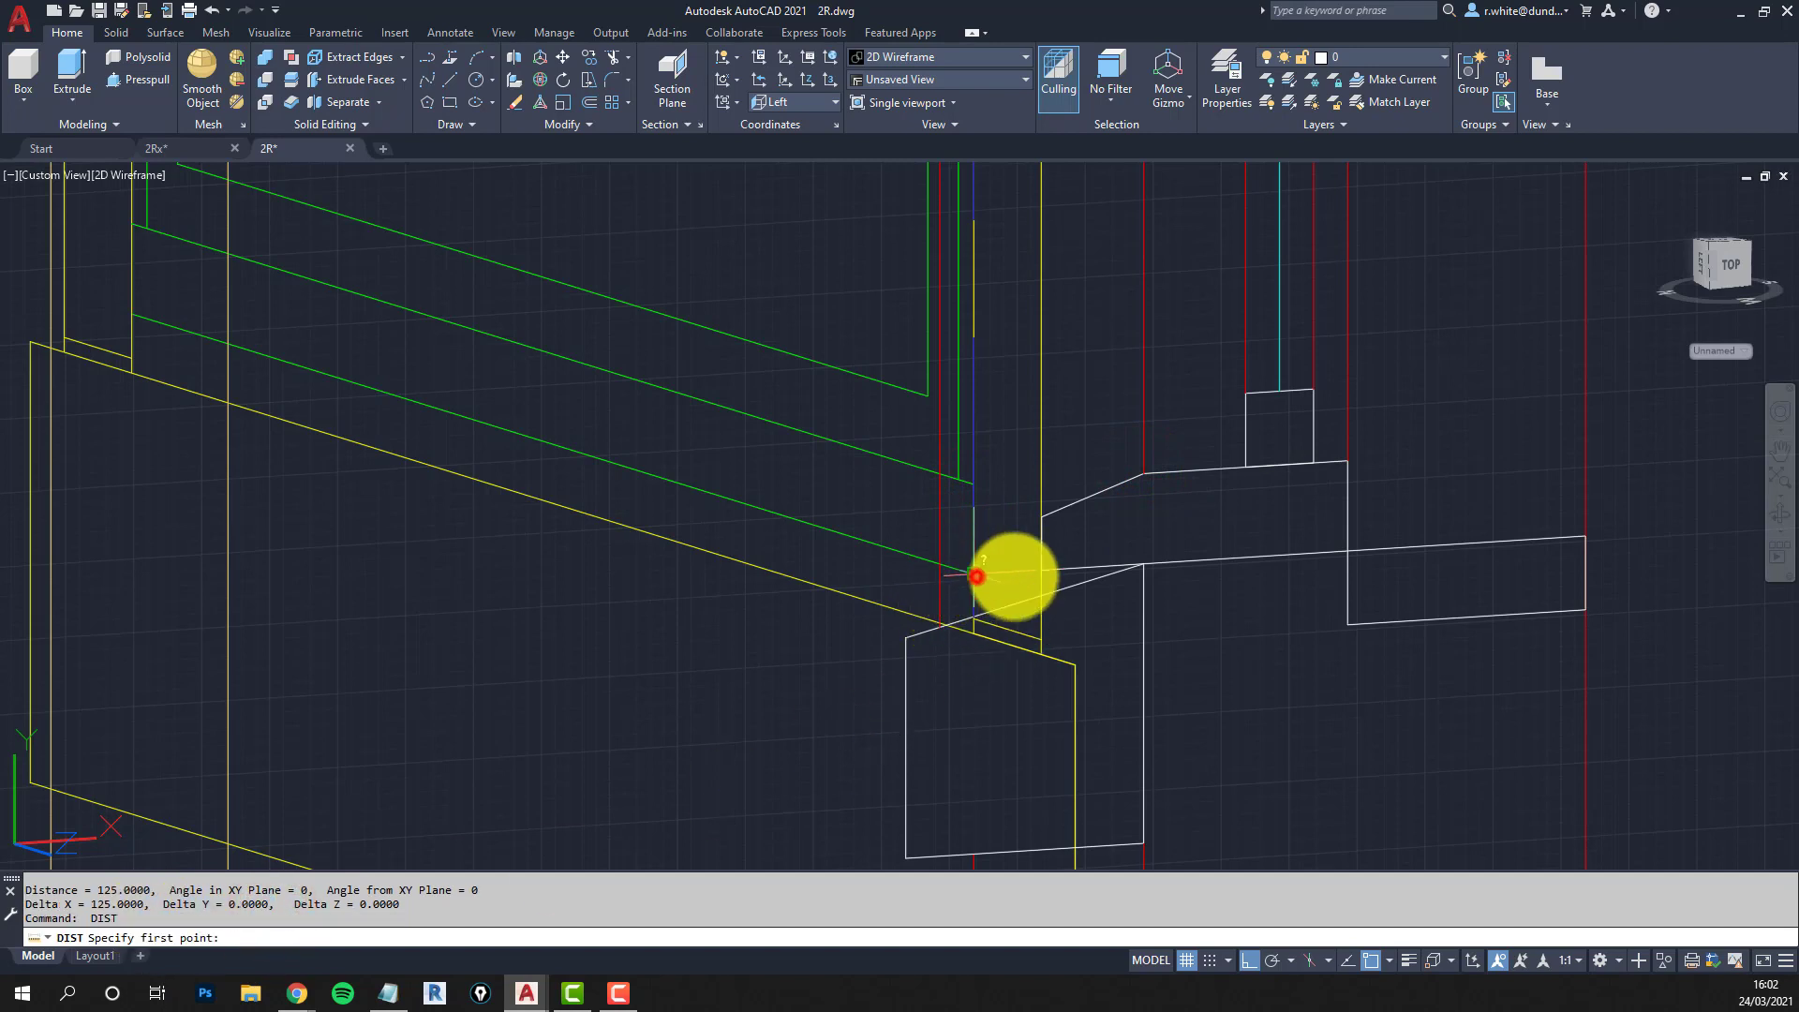
left_click(976, 575)
left_click(1038, 573)
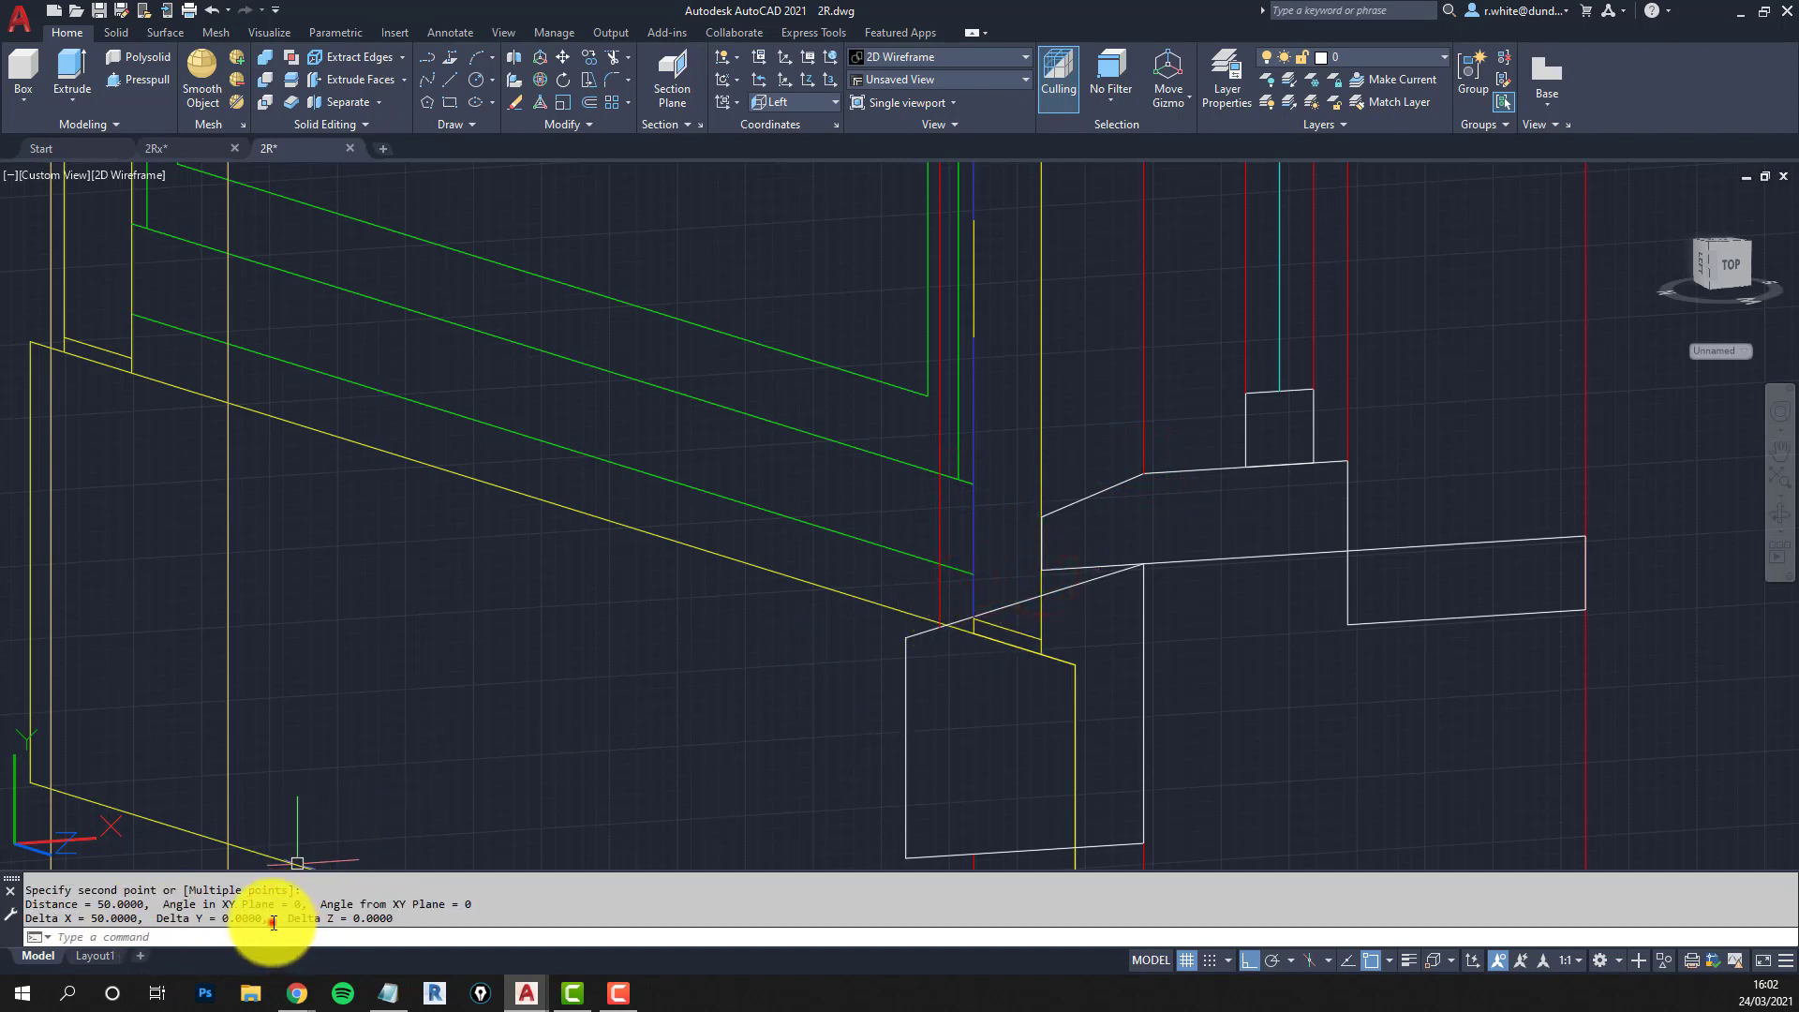
left_click_drag(272, 923, 147, 919)
Examine how the section's sill profile lines up with the top and bottom edges of the yellow sill outline.
middle_click_drag(964, 723, 1004, 611)
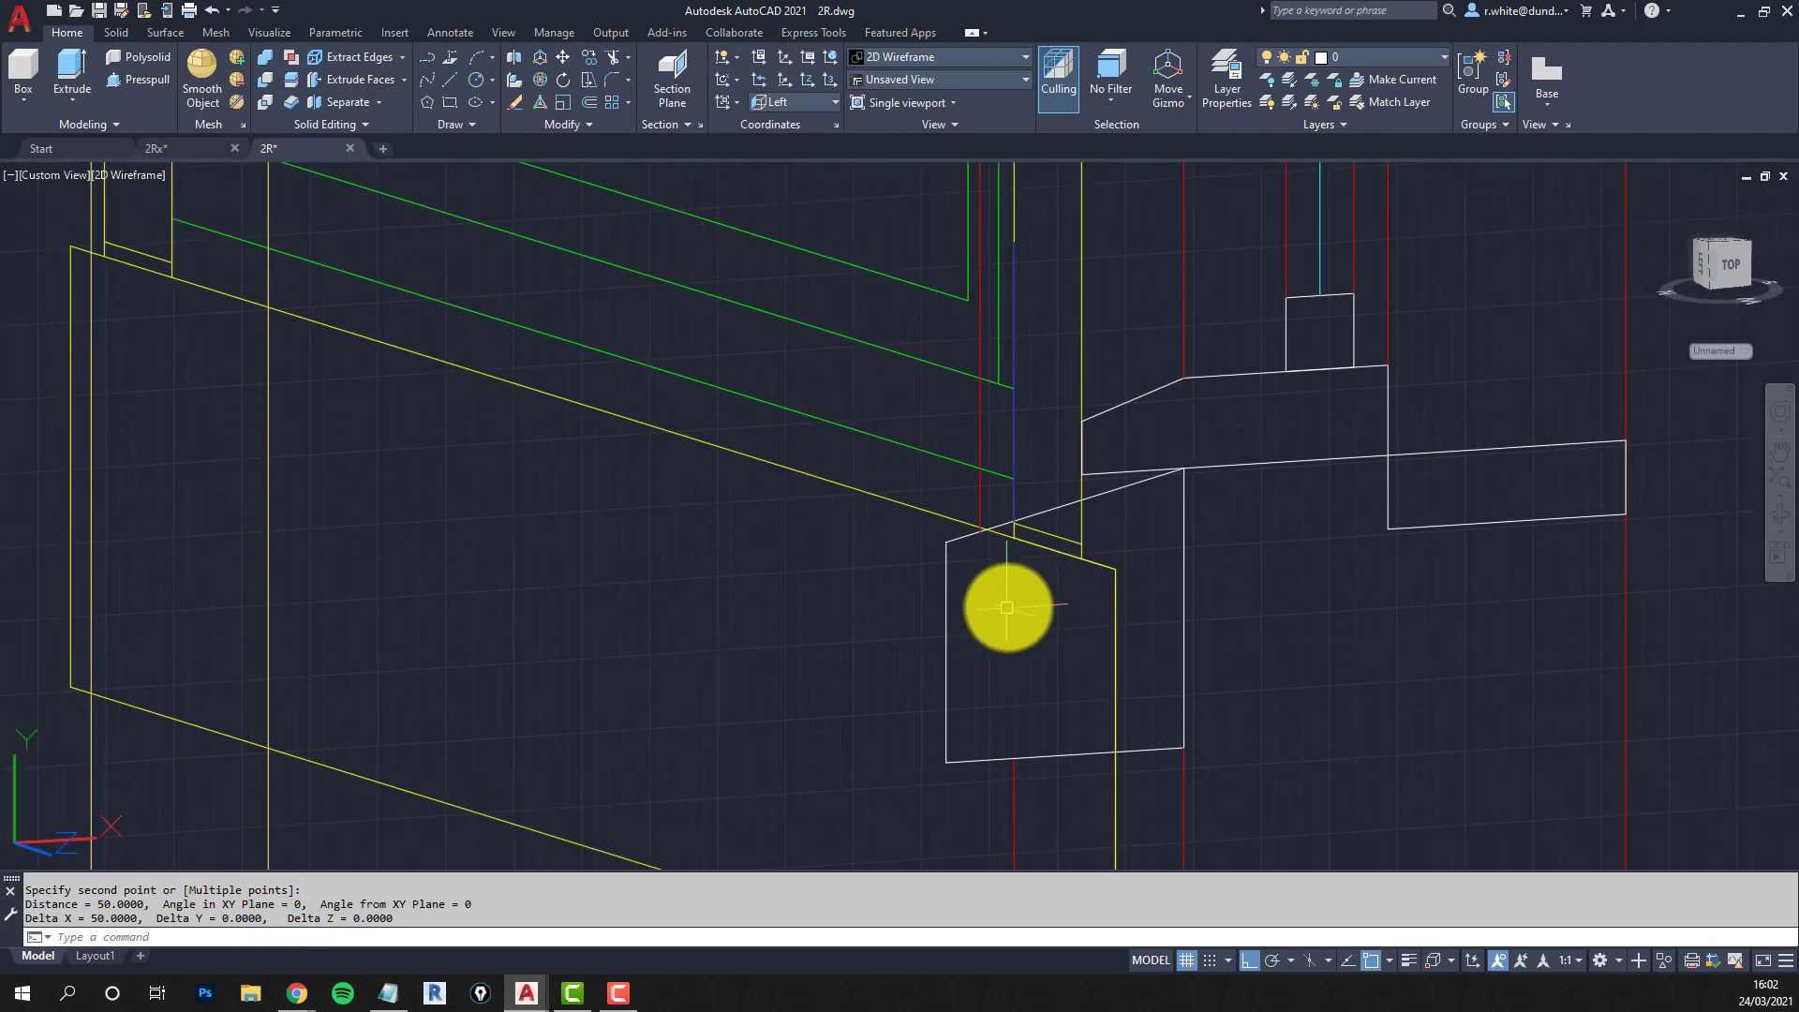
scroll(1025, 611, "down", 5)
scroll(1024, 705, "up", 5)
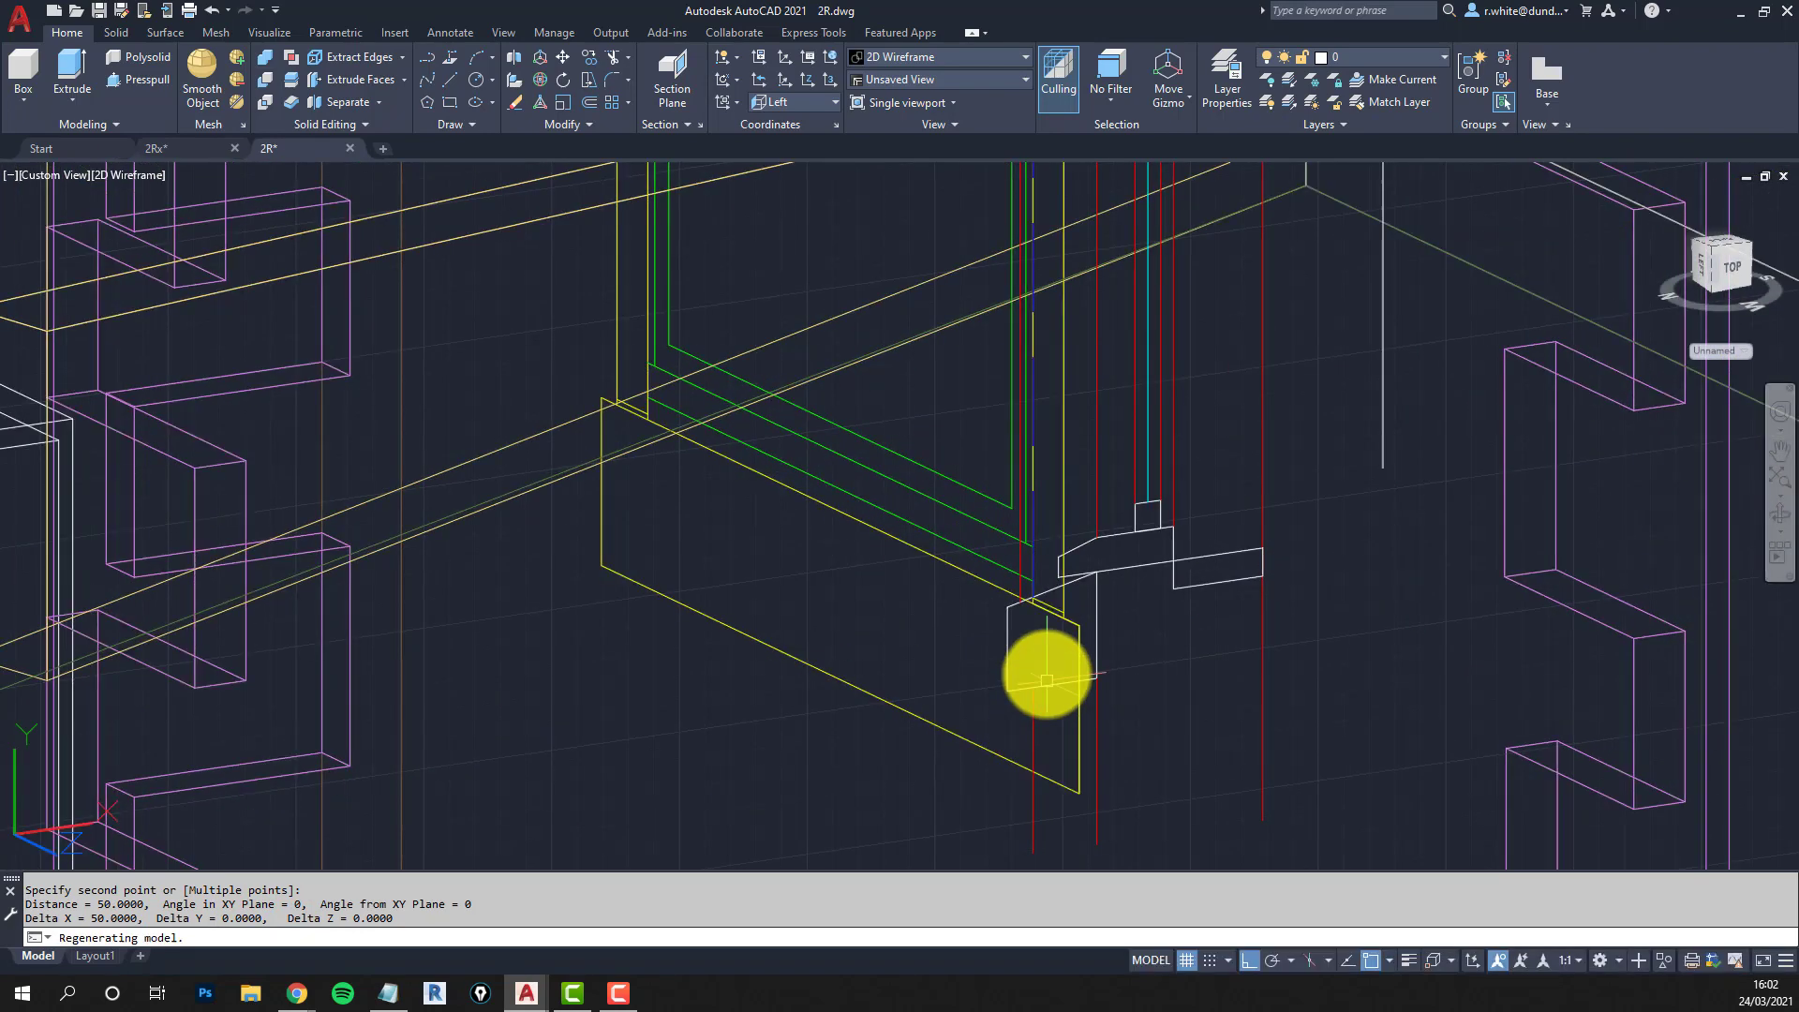
scroll(993, 553, "down", 3)
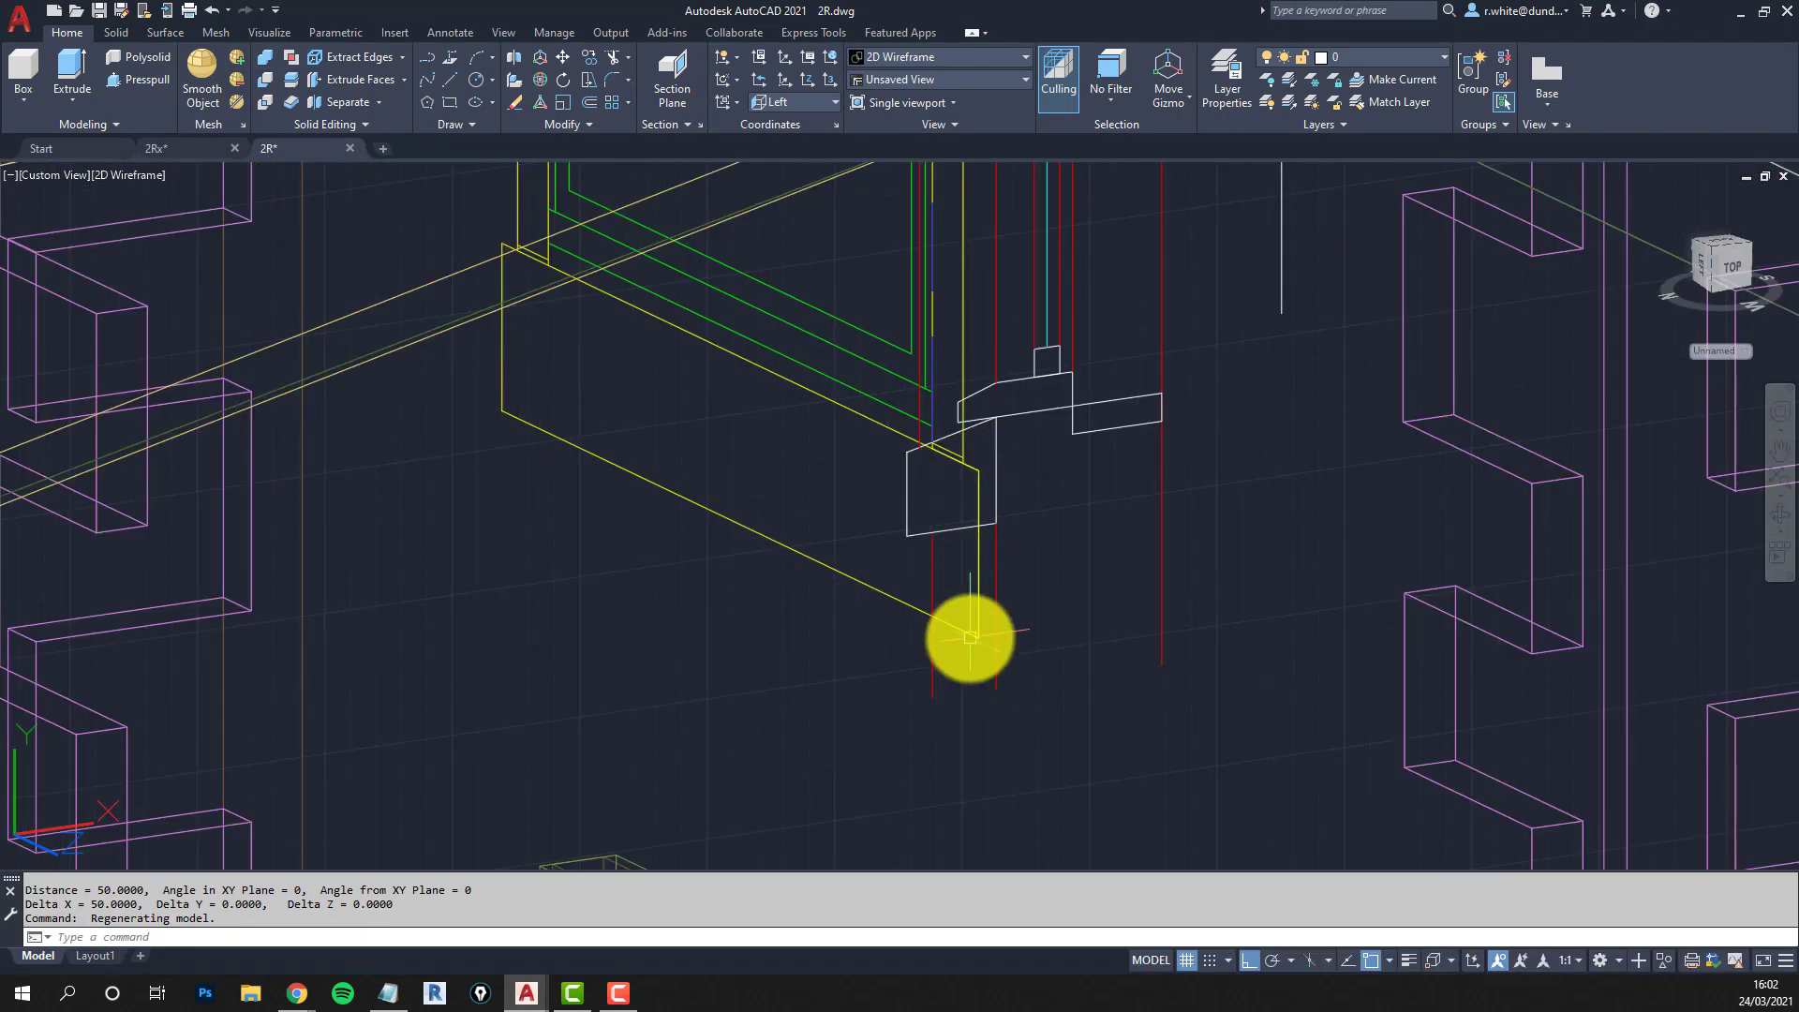
scroll(973, 535, "up", 4)
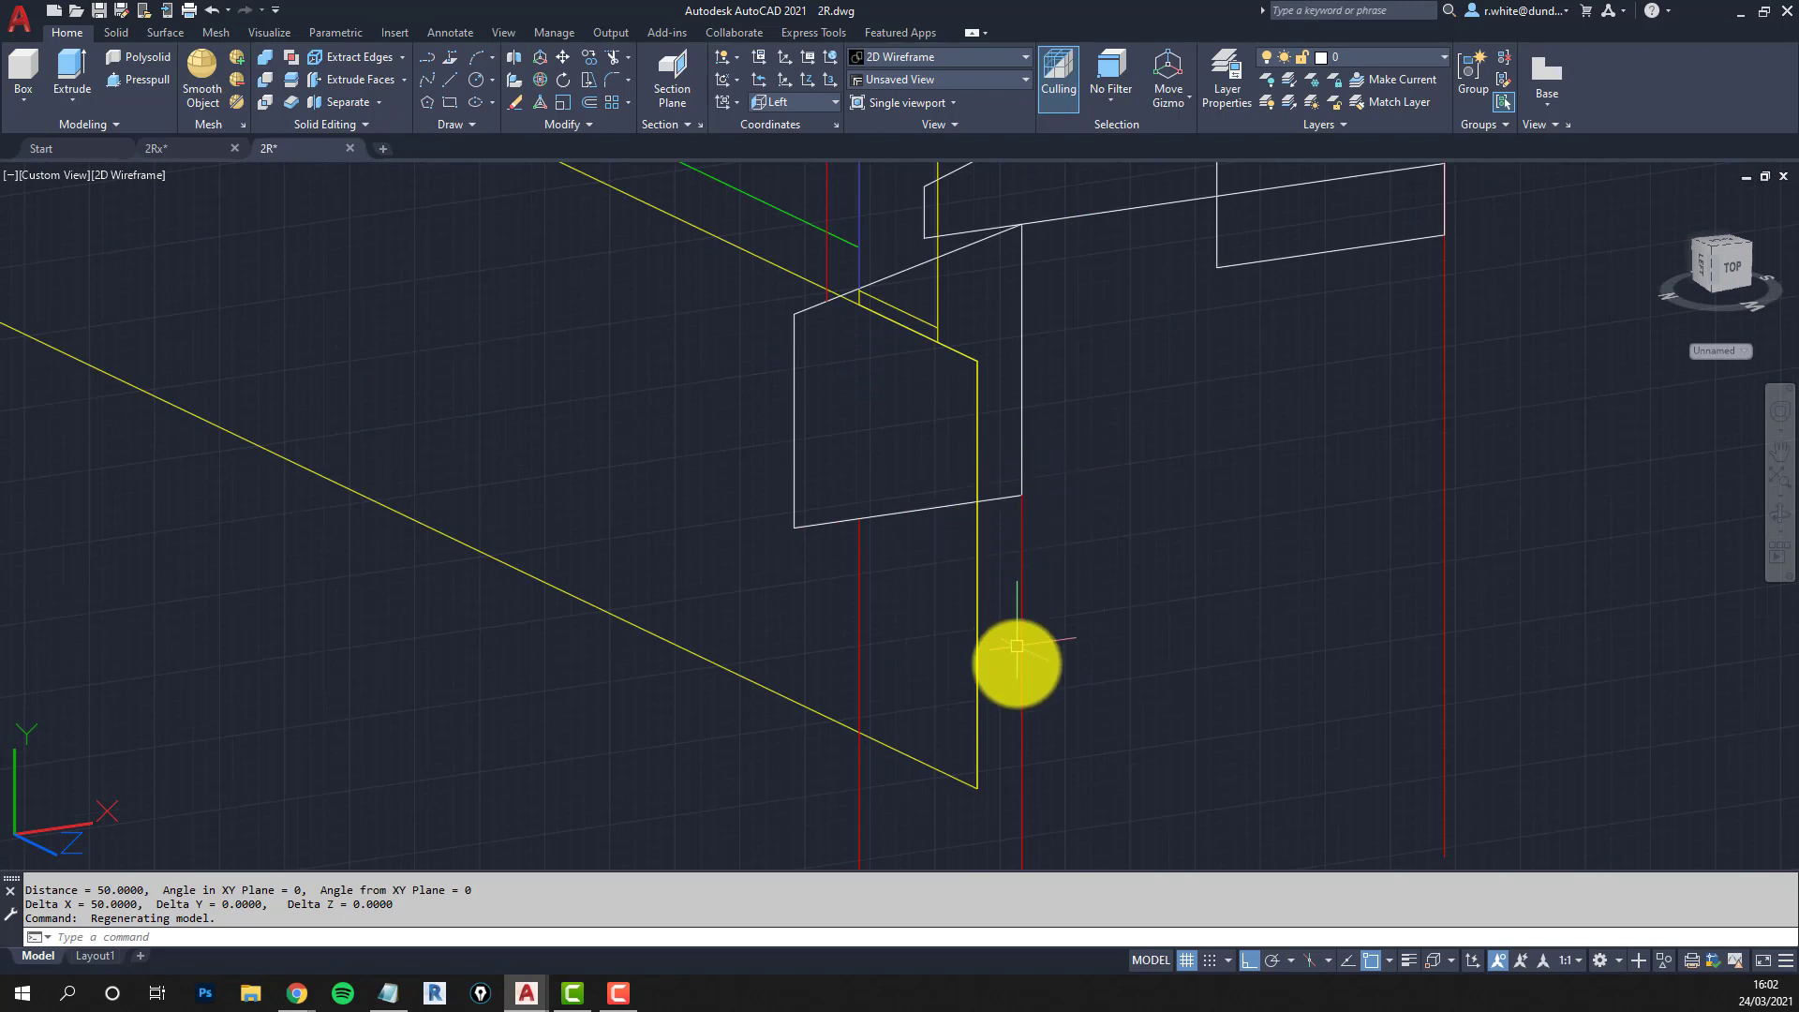
scroll(1015, 762, "down", 2)
middle_click_drag(1016, 762, 964, 673)
key("Escape")
key("Escape")
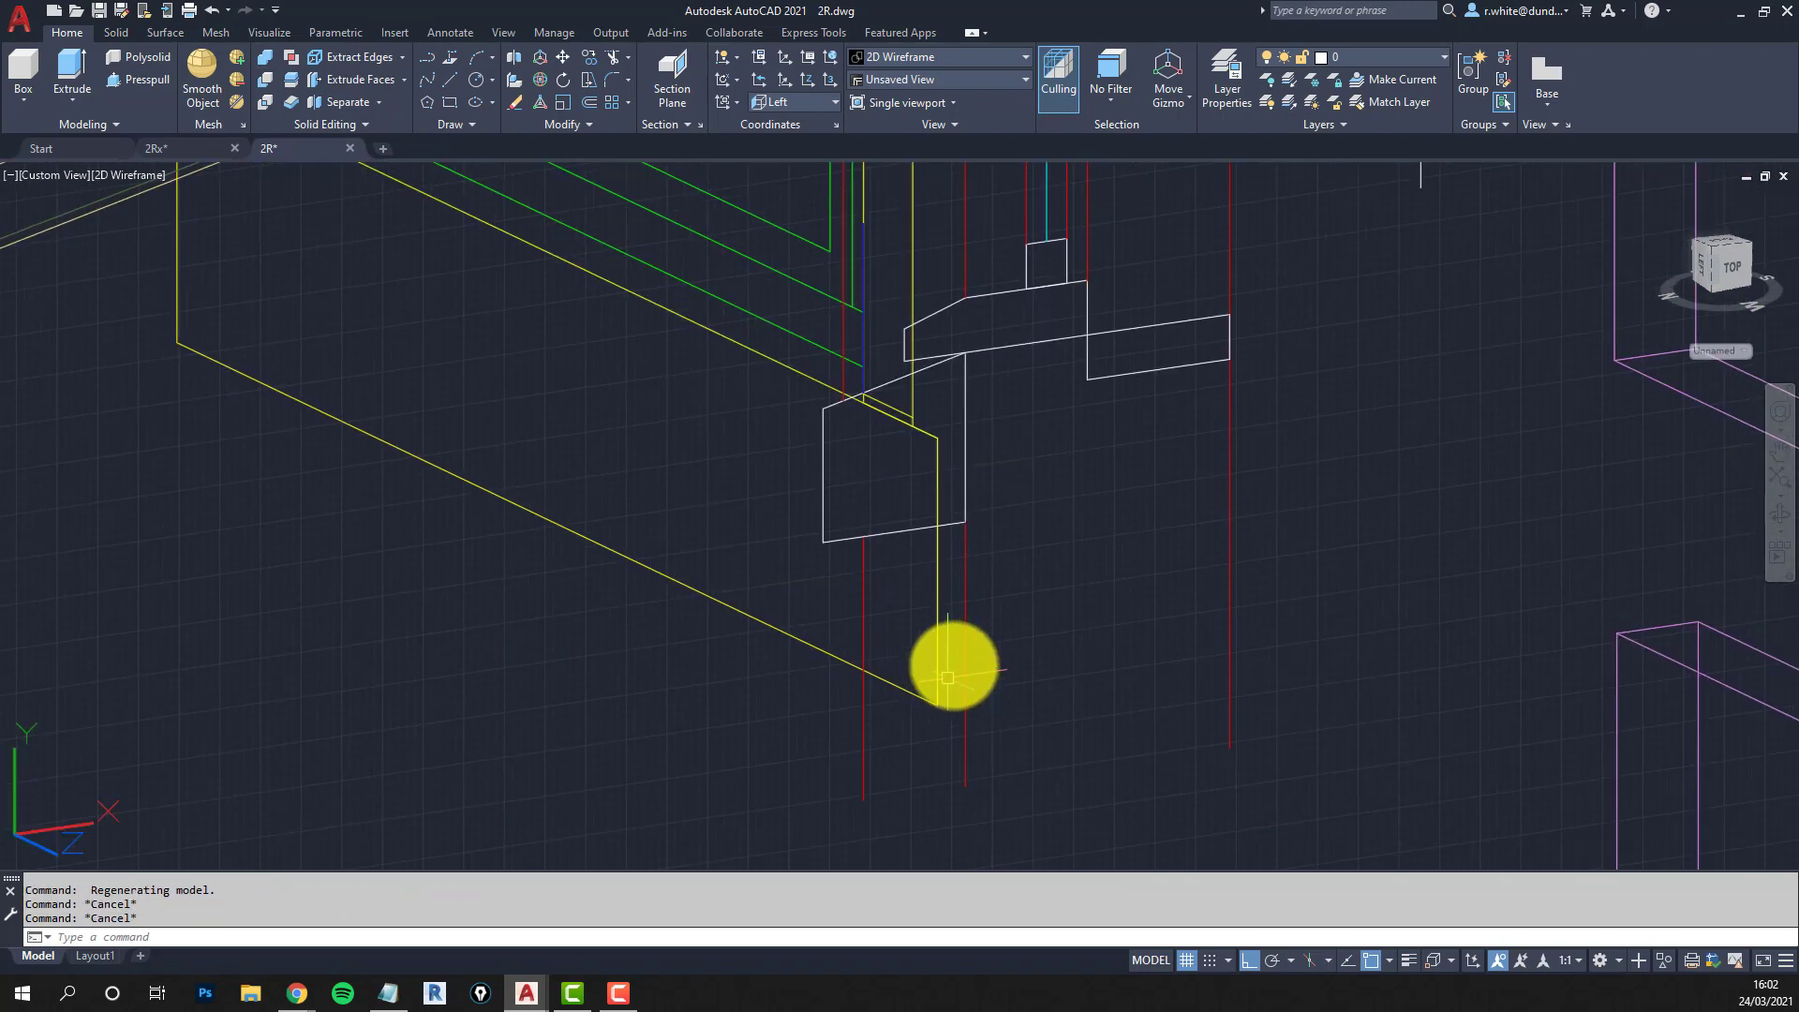
scroll(989, 669, "down", 2)
middle_click_drag(1062, 546, 1007, 740)
key("Escape")
Erase the vertical guide polyline standing behind the section.
scroll(1209, 421, "down", 3)
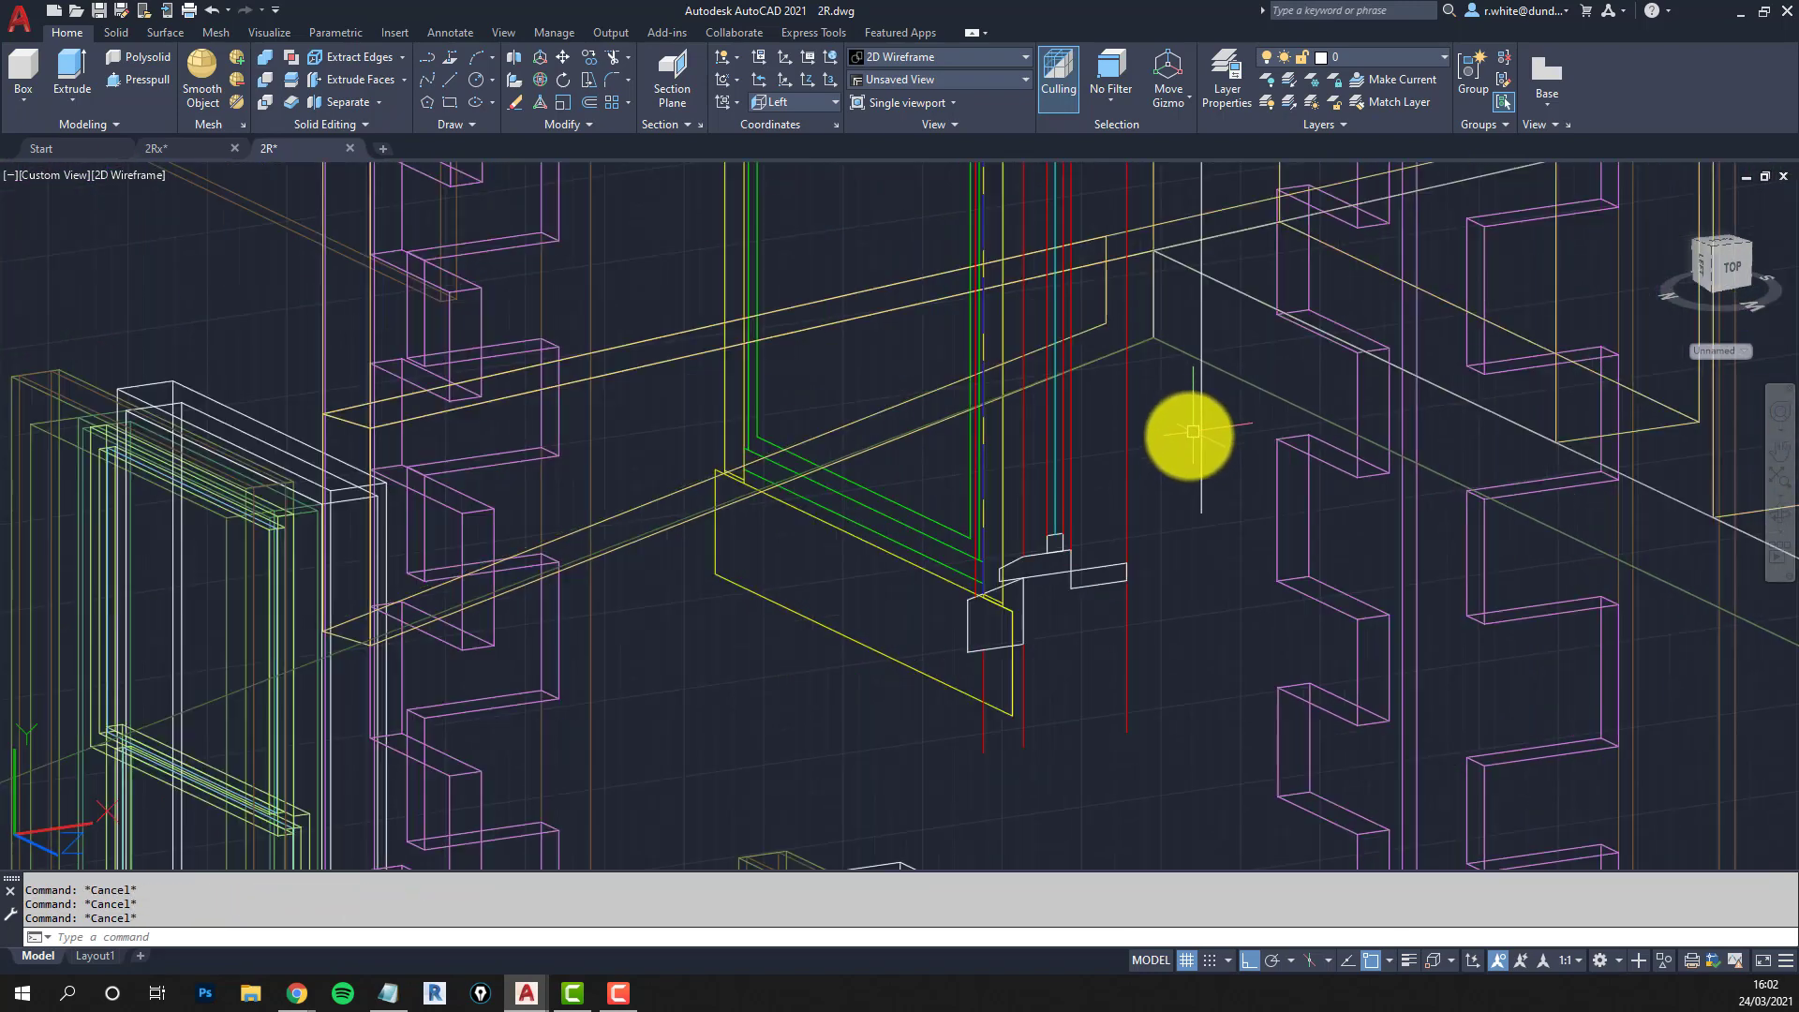
middle_click_drag(1186, 434, 1181, 506)
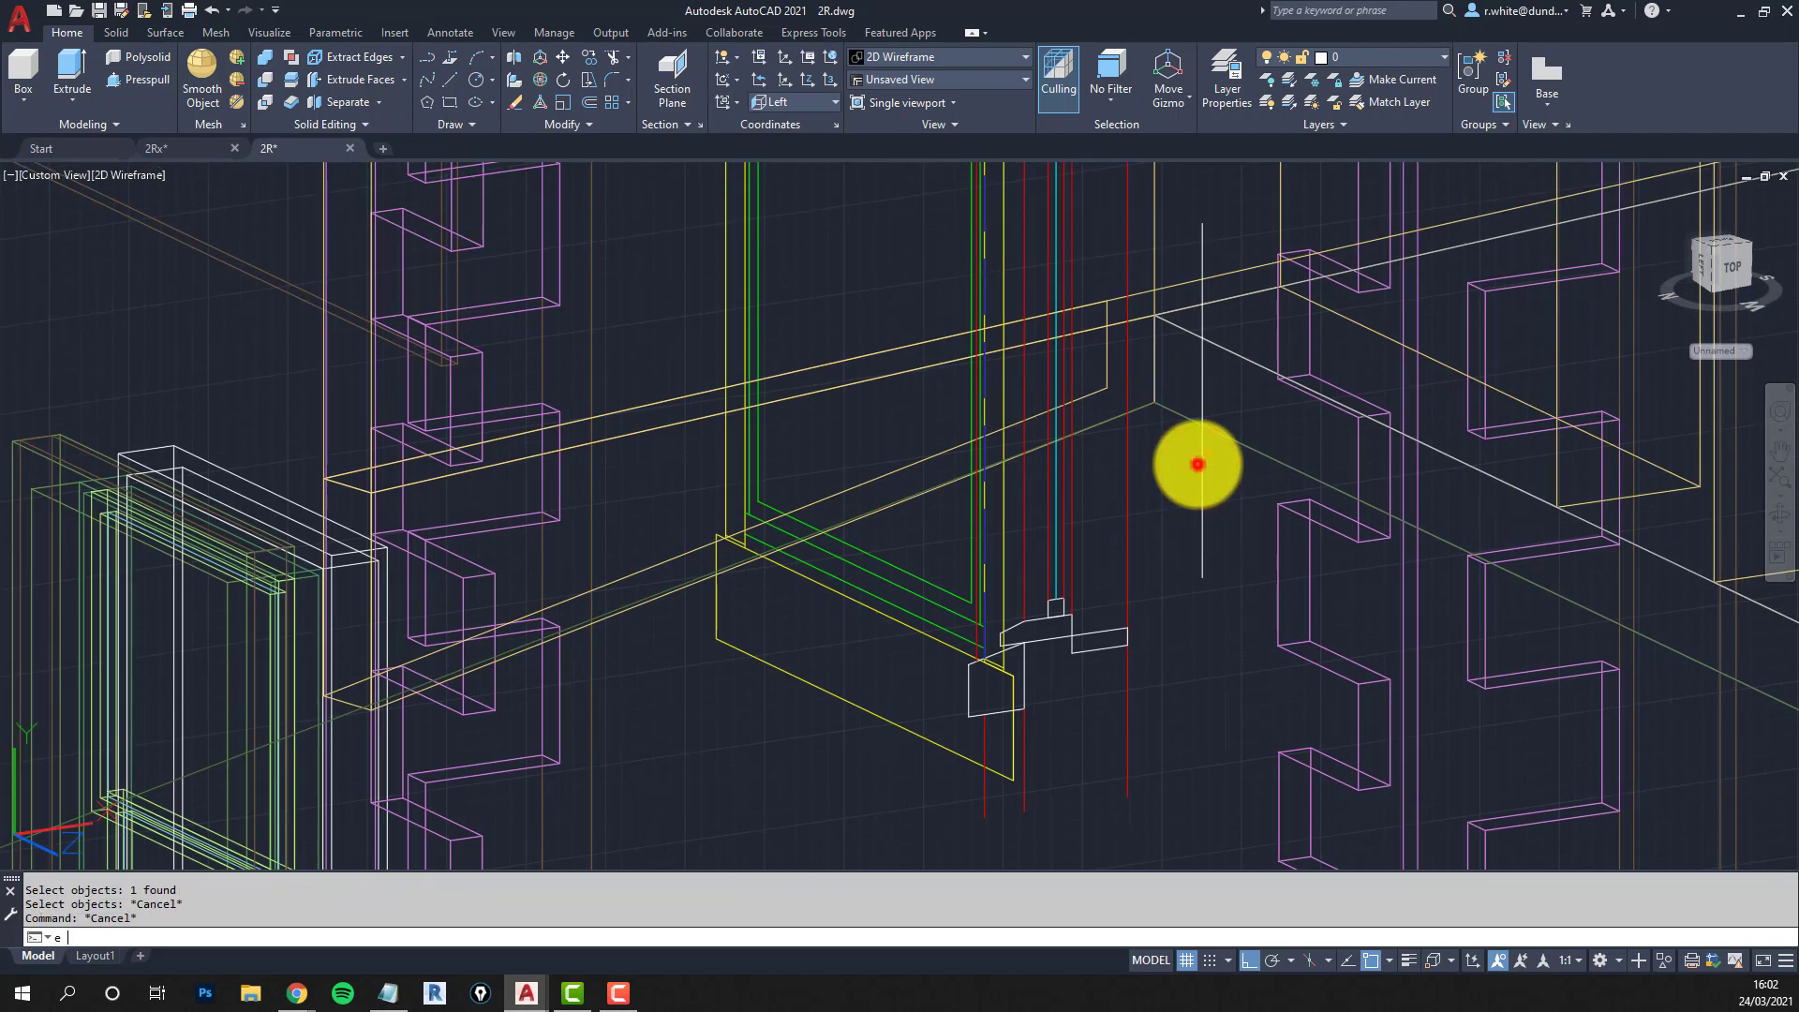
type("e")
key("Return")
left_click(1197, 464)
Turn off the 2R_WALL_SITE, 2R_CONCRETE and 2R_ASHLAR layers and the layer of the dull green line behind the window.
left_click(1272, 81)
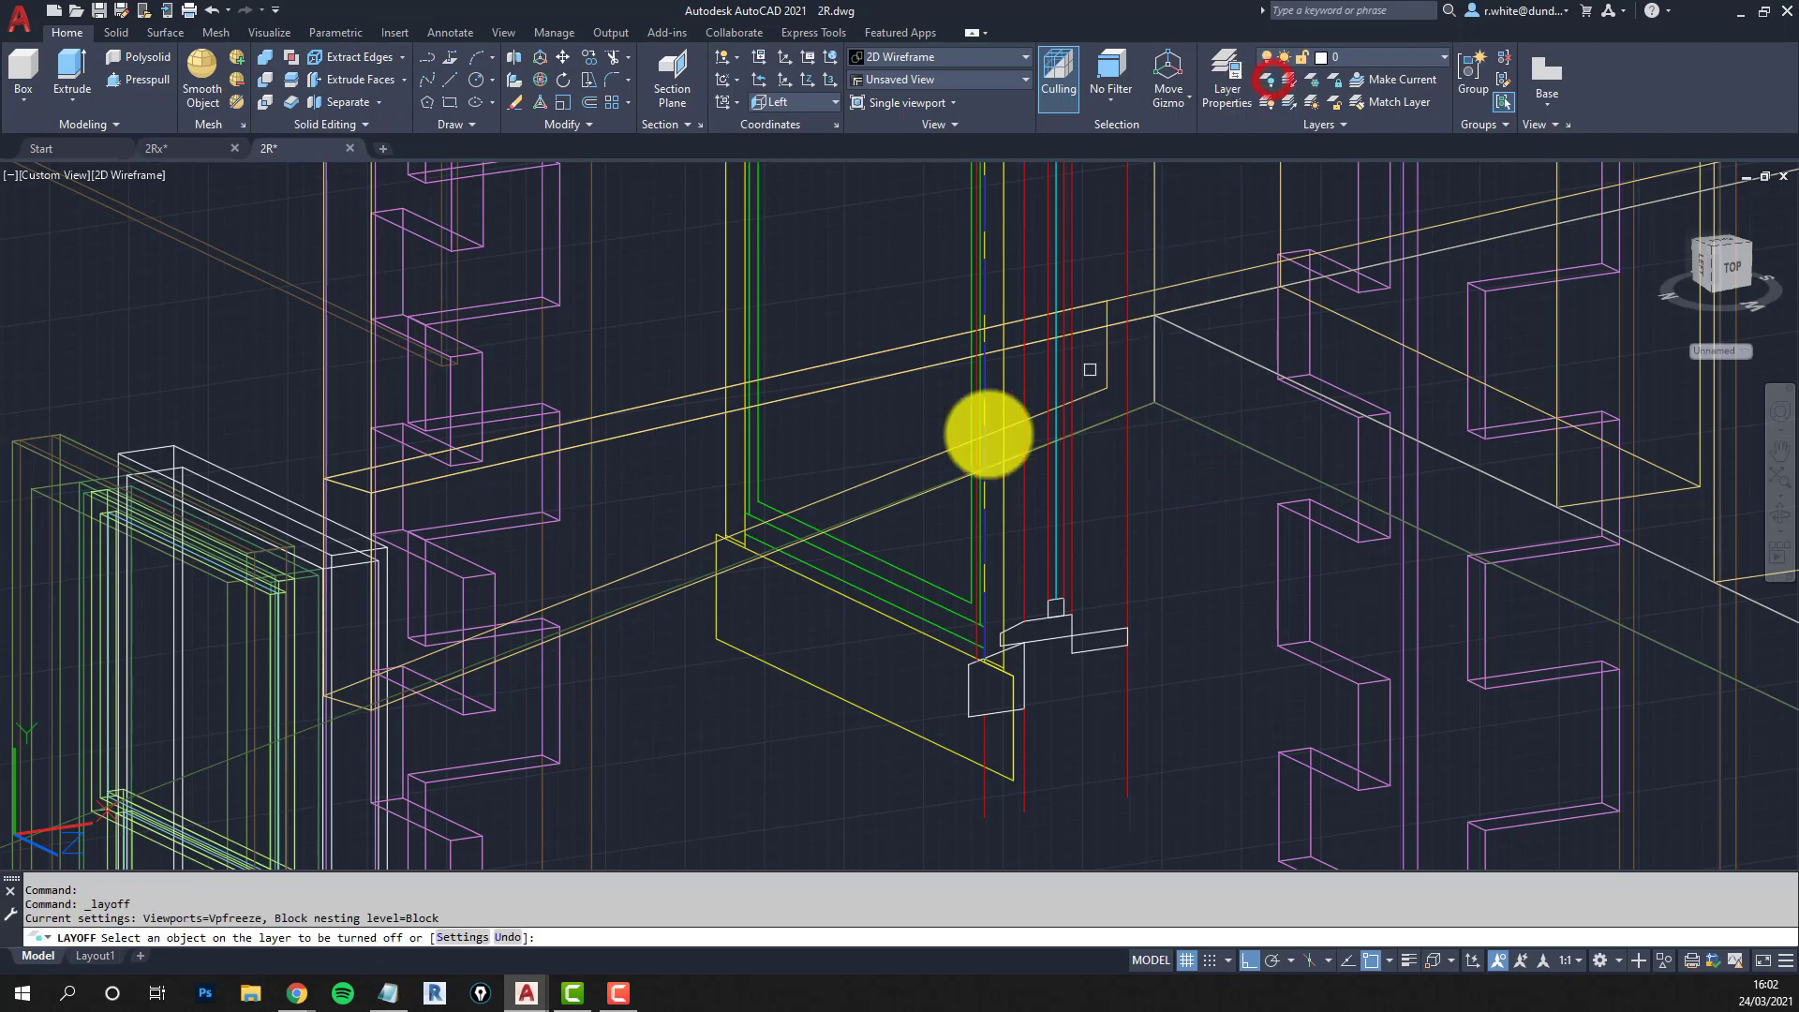
left_click(883, 469)
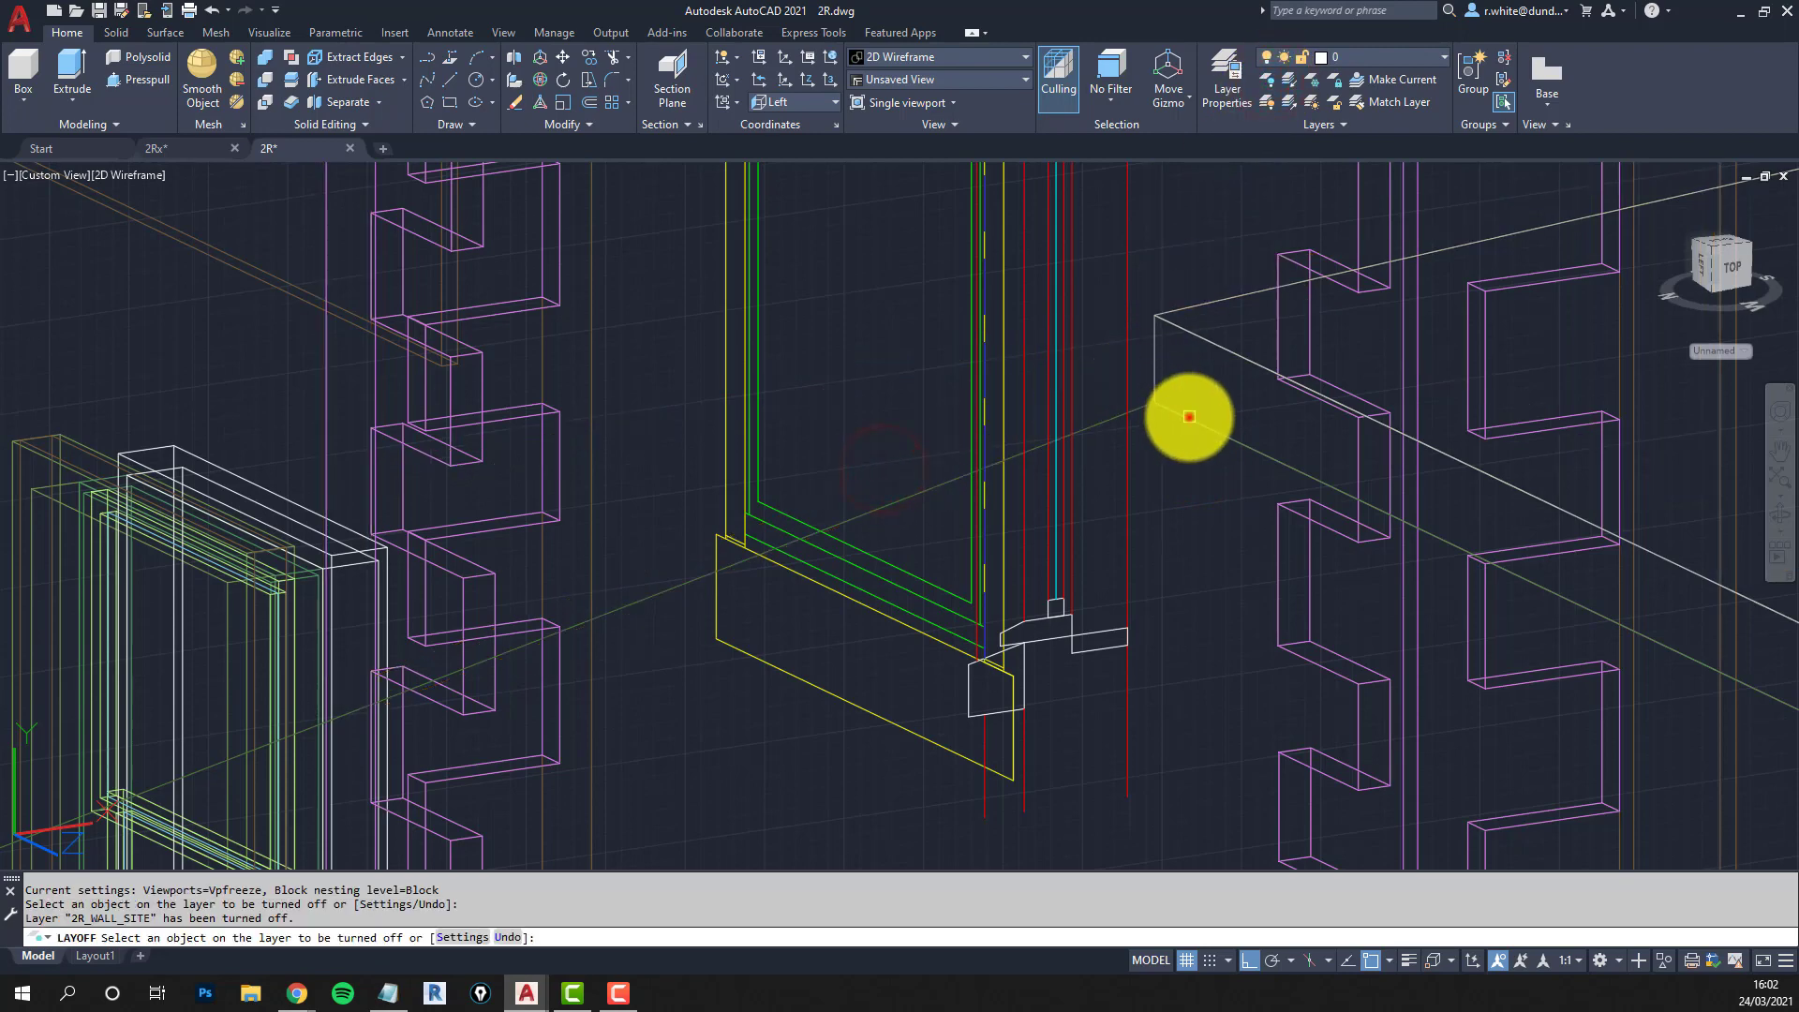
left_click(1188, 418)
left_click(1211, 340)
left_click(1282, 387)
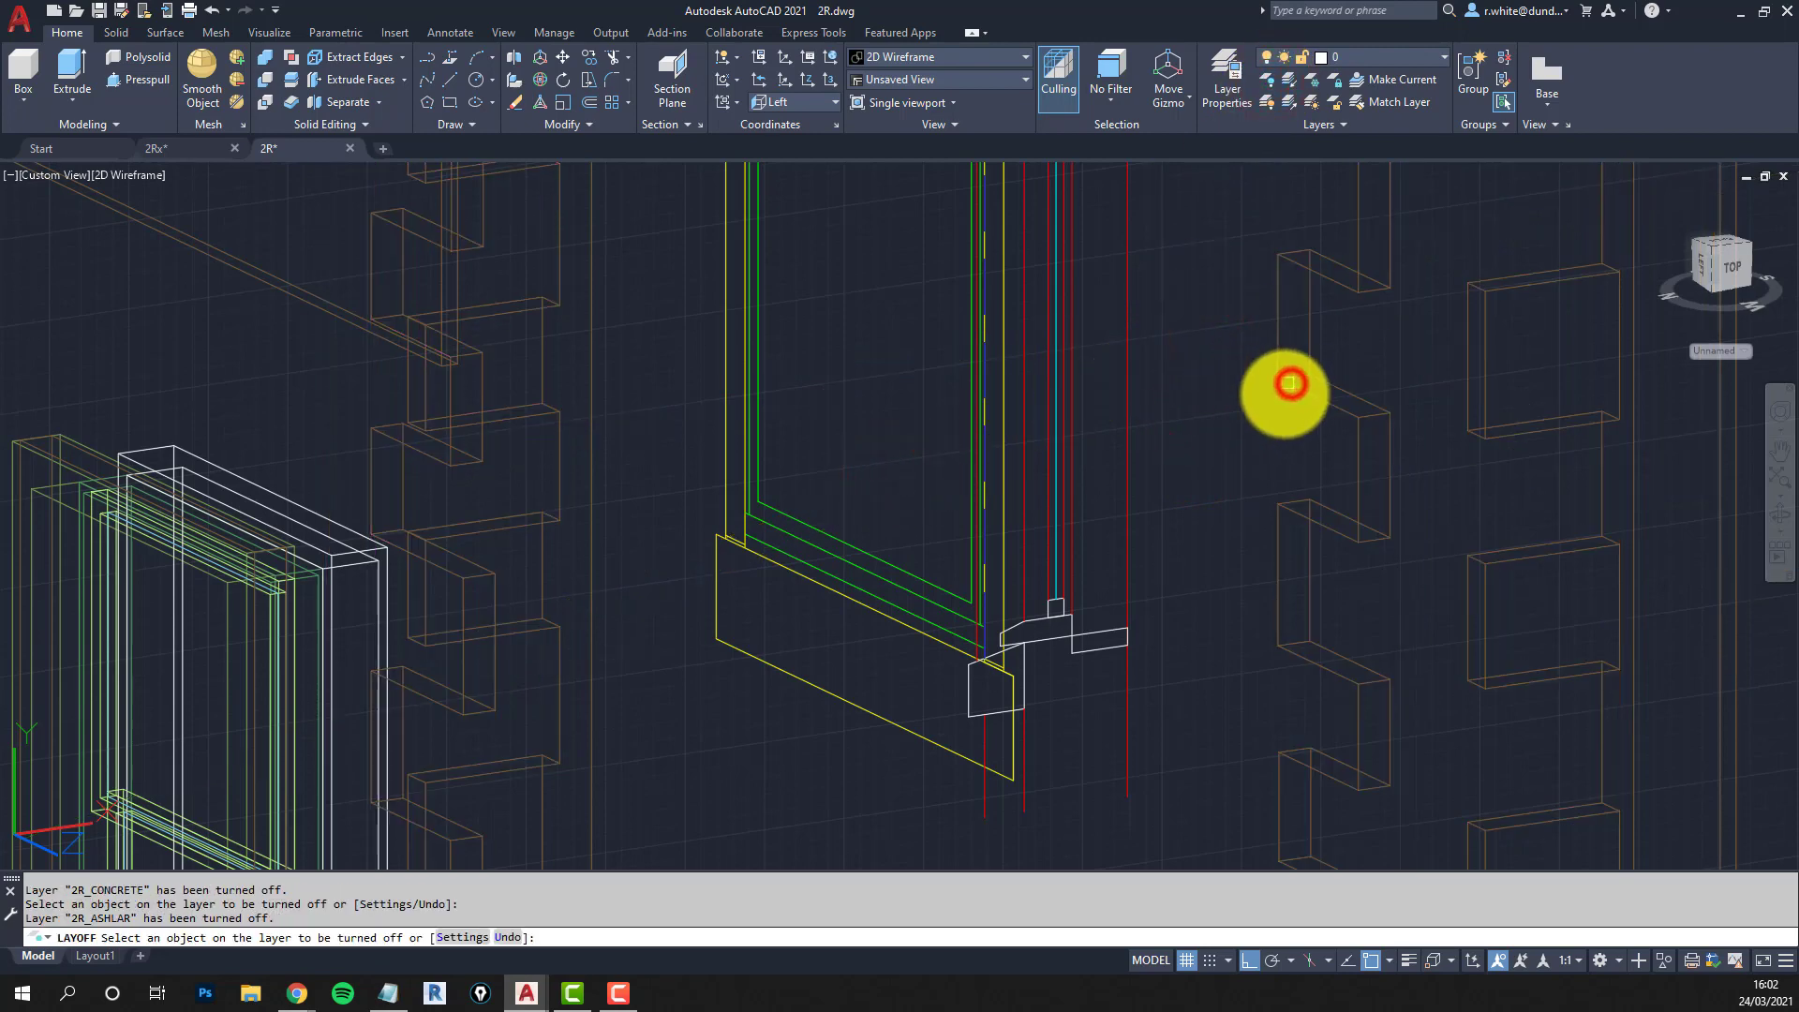
middle_click_drag(1212, 519, 1278, 473)
key("Escape")
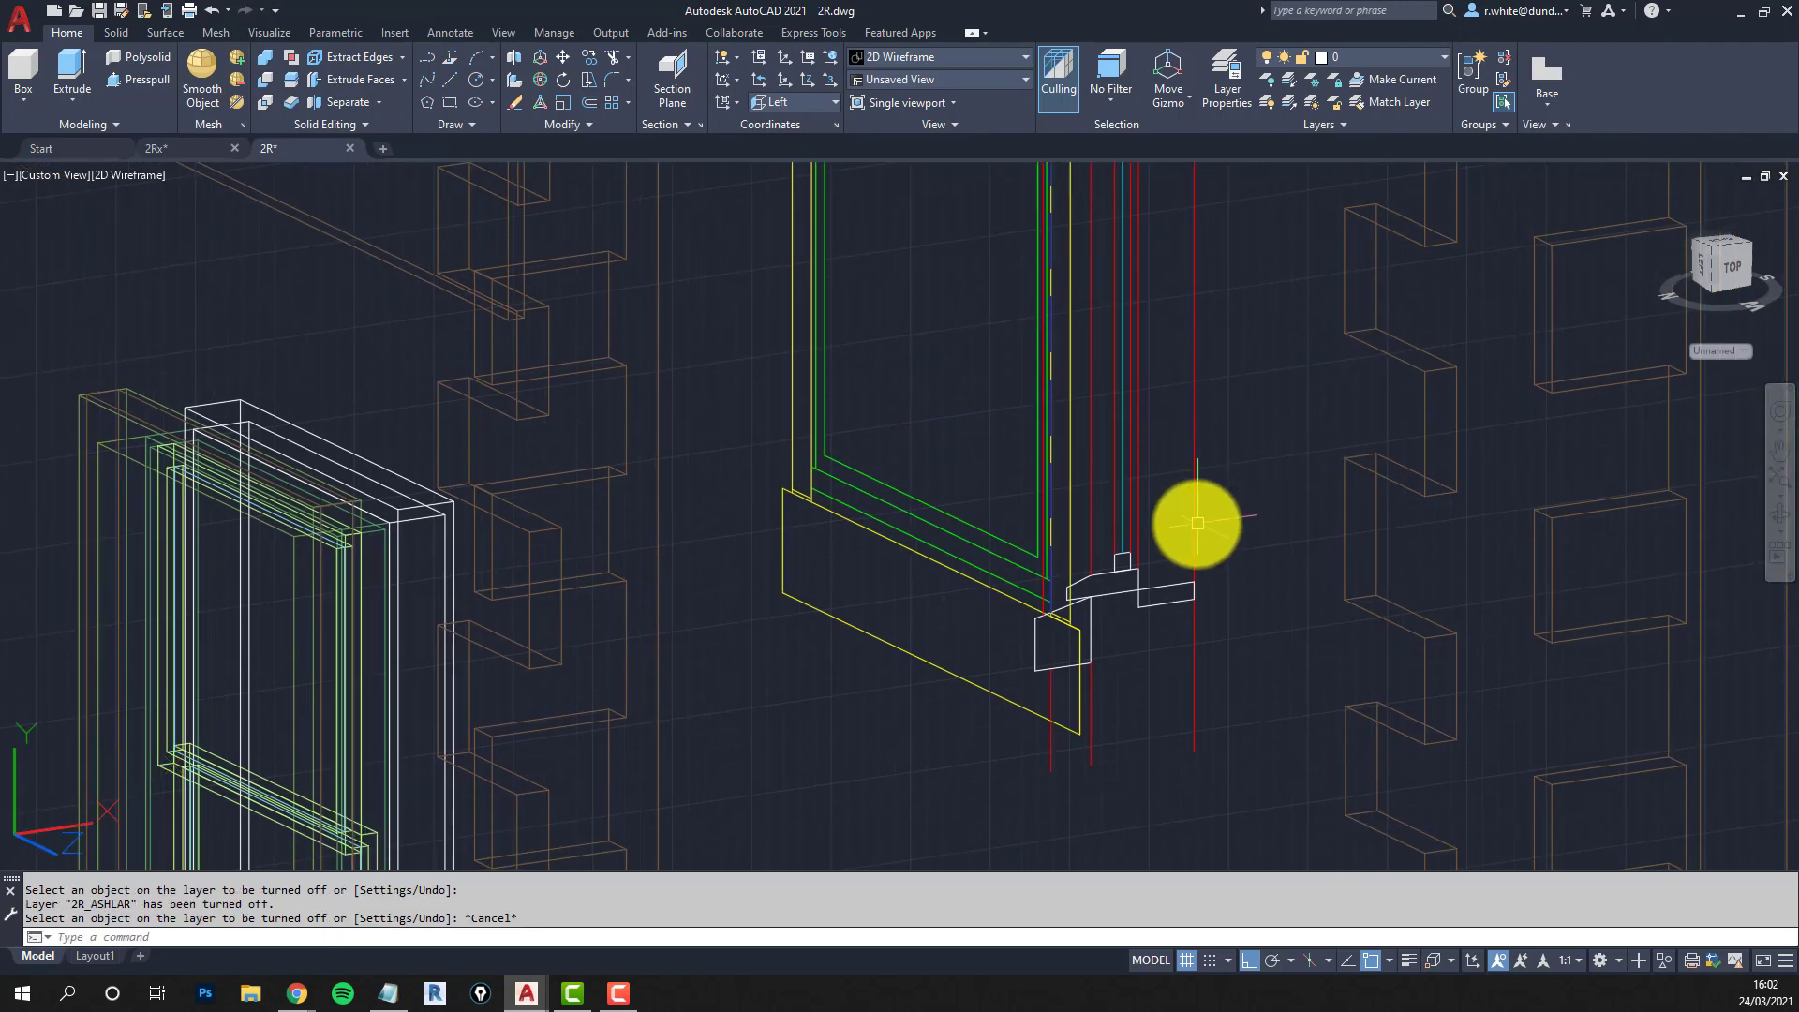
key("Escape")
Draw a horizontal polyline from the lower-right corner of the yellow sill outline out beneath the section's bottom rail.
scroll(1136, 609, "up", 2)
mouse_move(1136, 607)
middle_mouse_down()
mouse_move(1147, 523)
mouse_move(1093, 540)
middle_mouse_up()
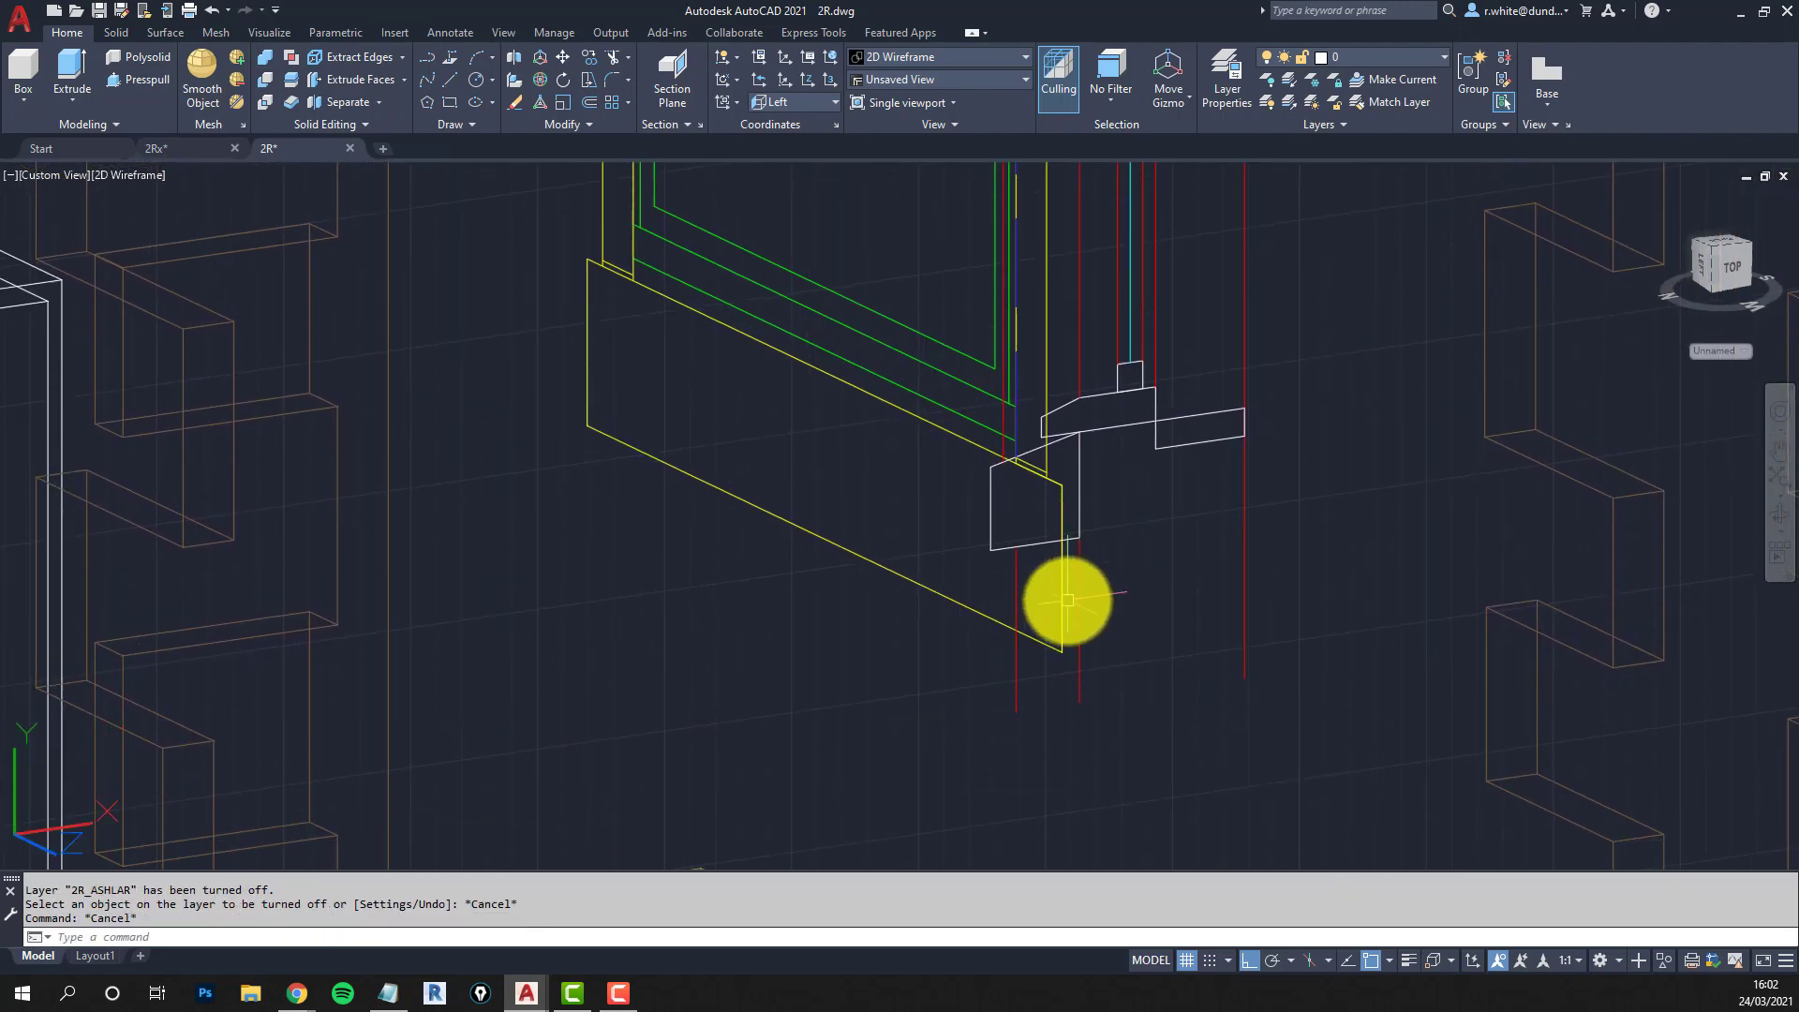
type("pl")
key("Return")
left_click(1056, 648)
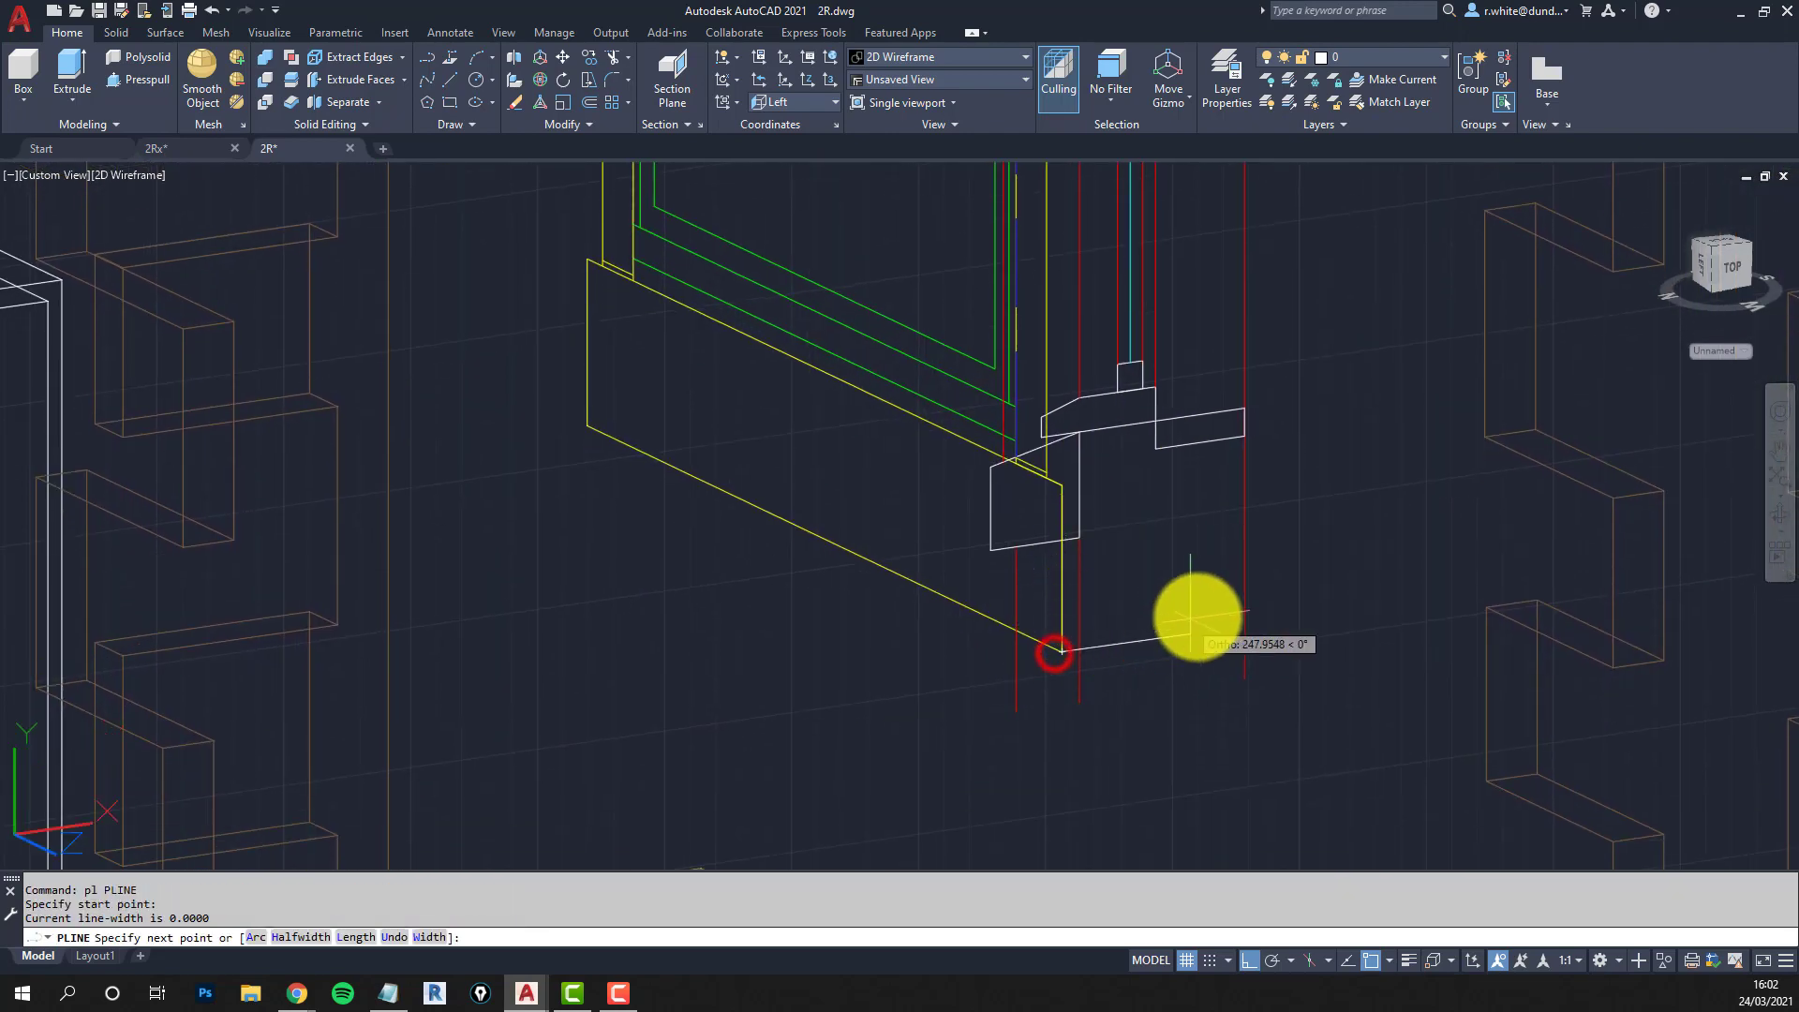
left_click(1202, 614)
key("Return")
key("Return")
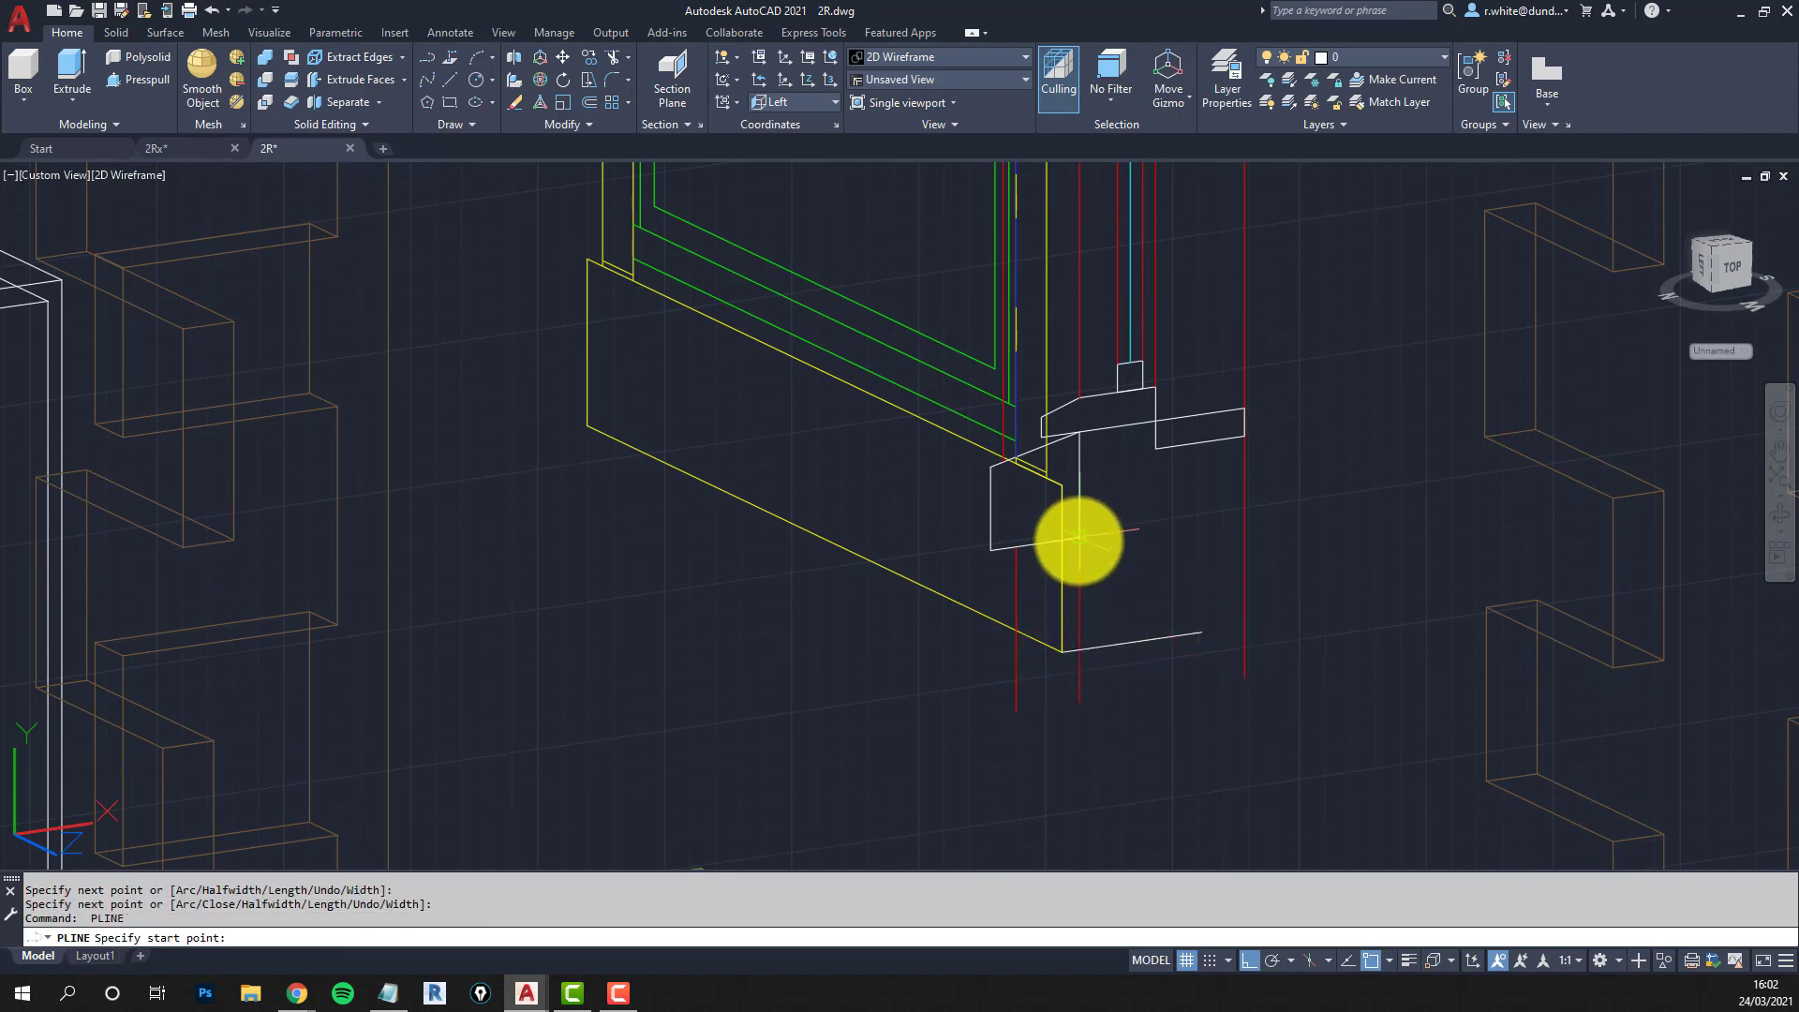
Draw a vertical polyline straight down from the front lower corner of the section's sill profile, past the yellow outline's bottom edge.
left_click(990, 552)
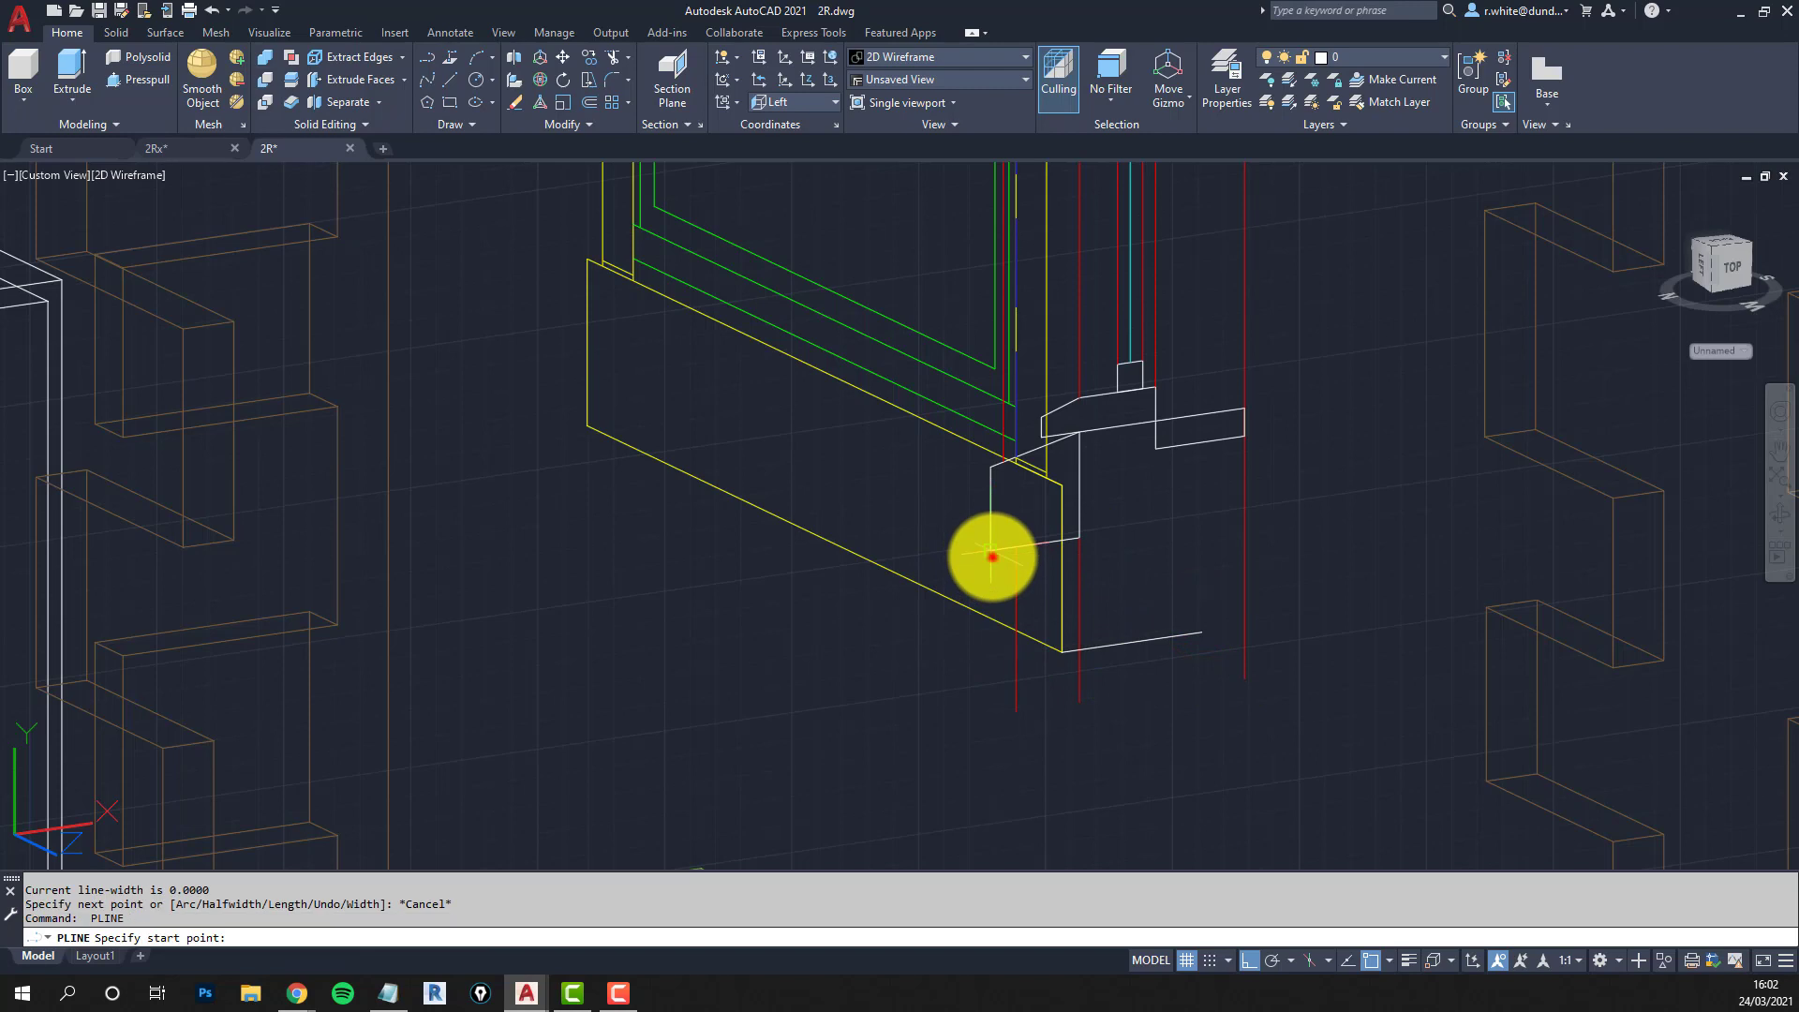
left_click(975, 820)
key("Return")
Extend the near end of the horizontal polyline below the sill toward the new vertical polyline.
type("ex")
key("Return")
left_click(987, 673)
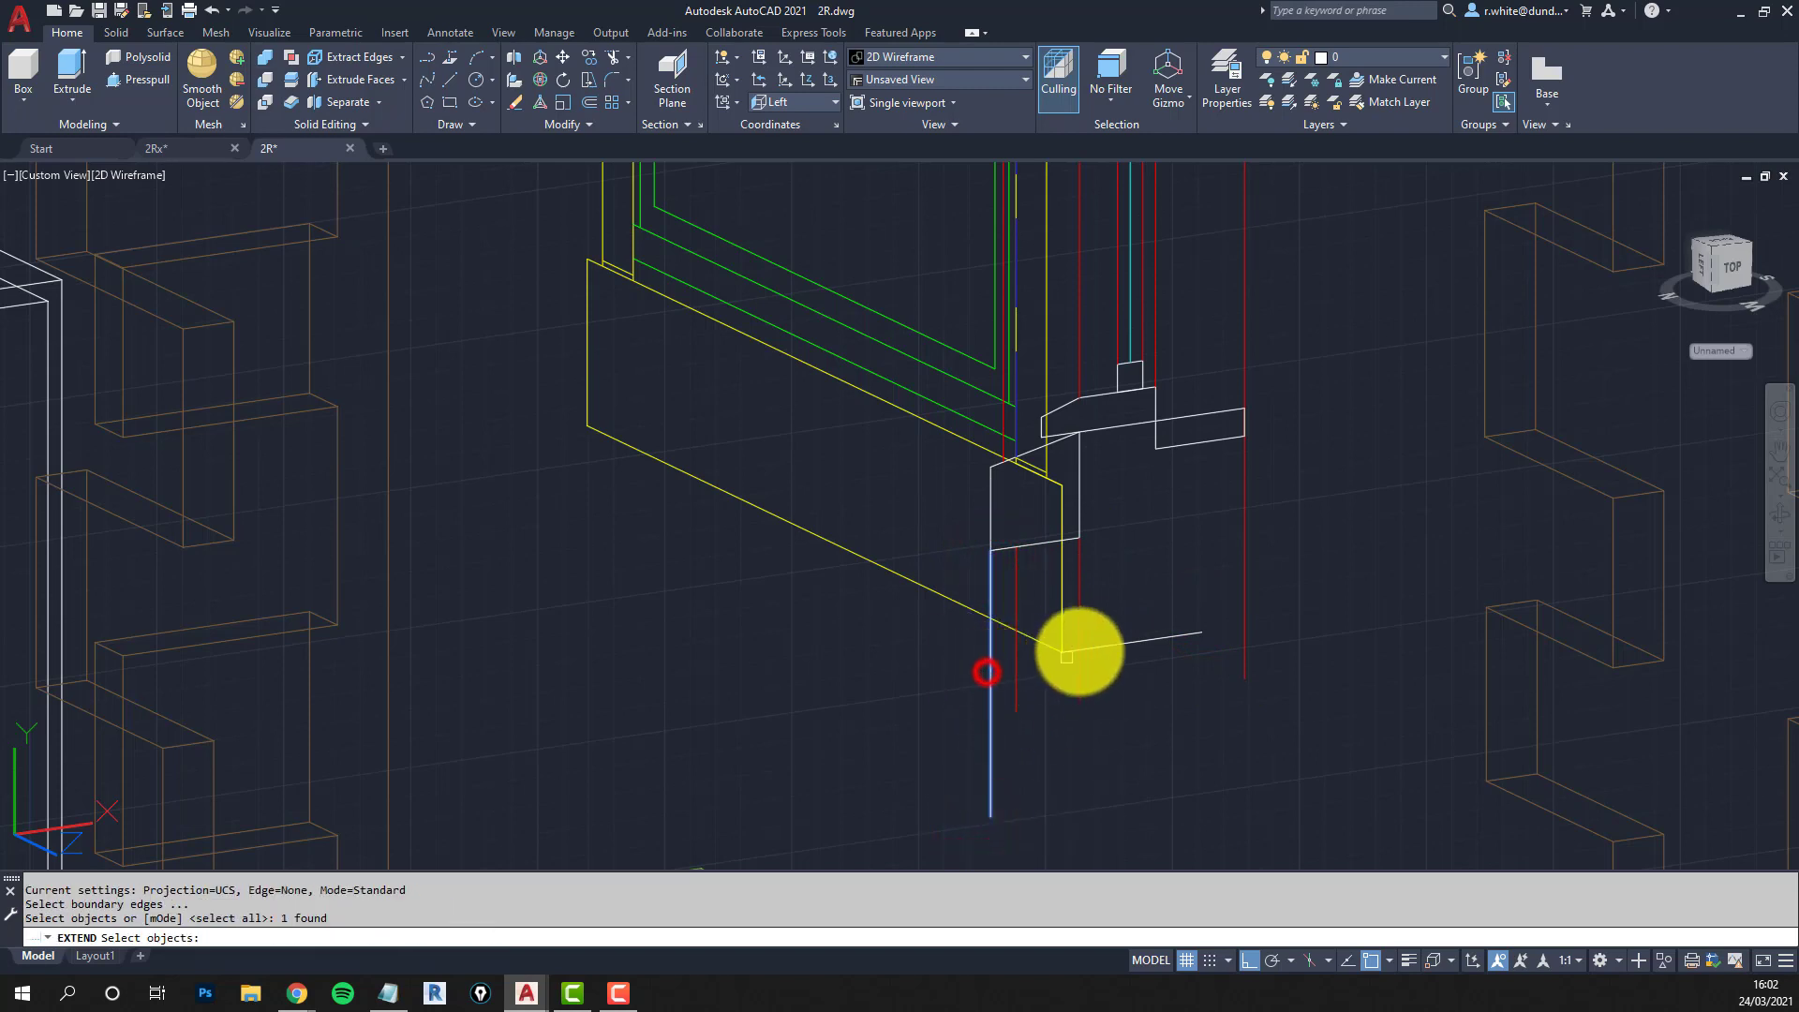
key("Return")
left_click(1071, 652)
key("Return")
Trim the part of the vertical polyline that runs below the horizontal polyline.
type("tr")
key("Return")
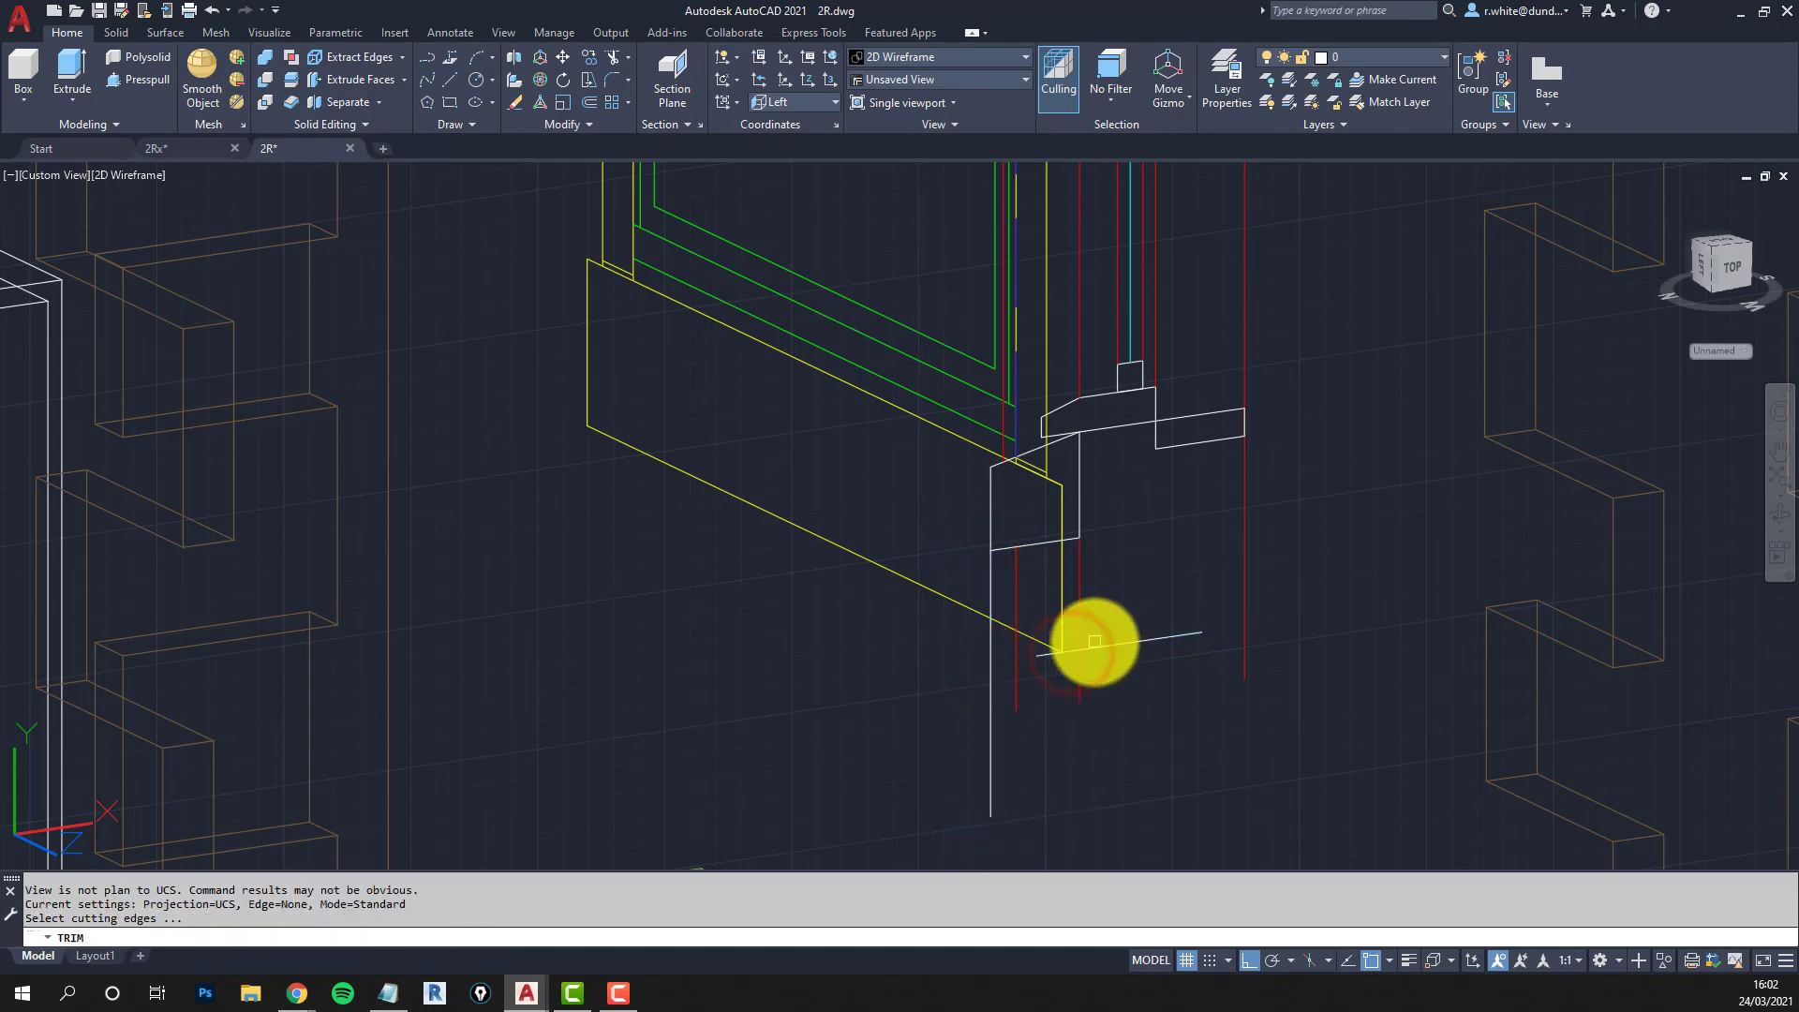
left_click(1098, 646)
key("Return")
left_click(991, 733)
key("Return")
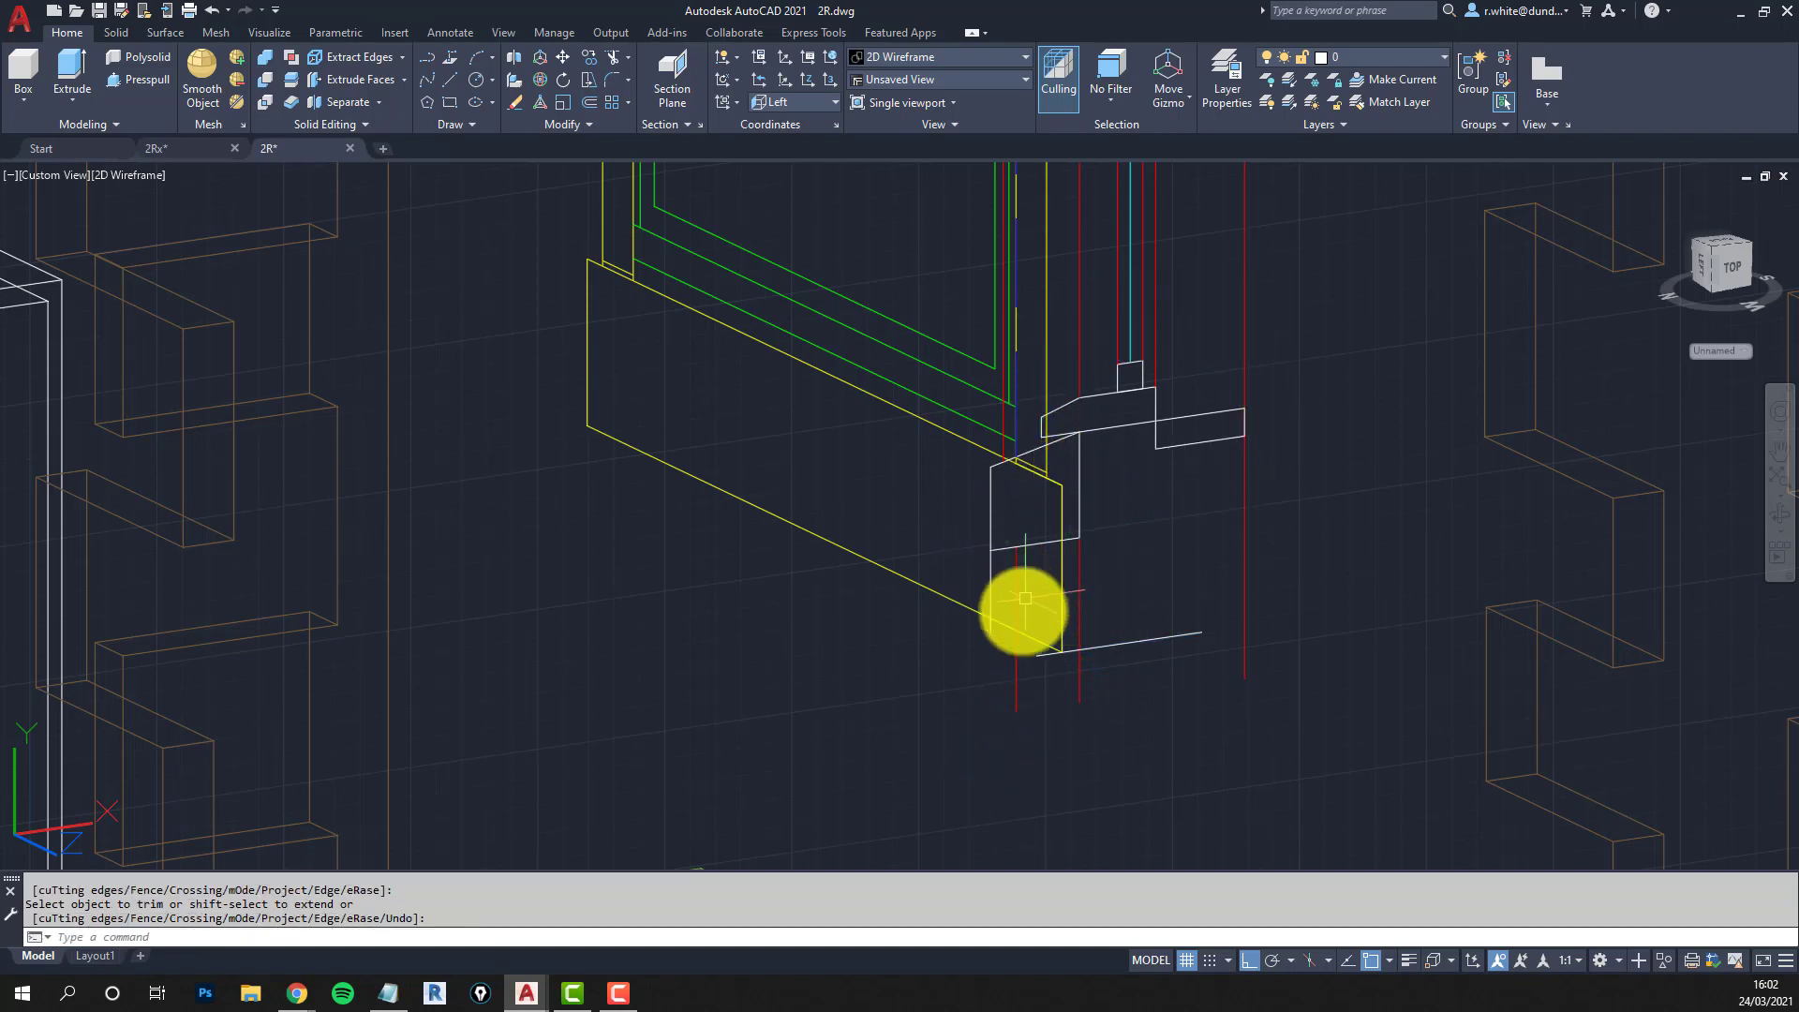
Erase the two short red vertical guide lines beneath the sill profile.
key("Escape")
key("Escape")
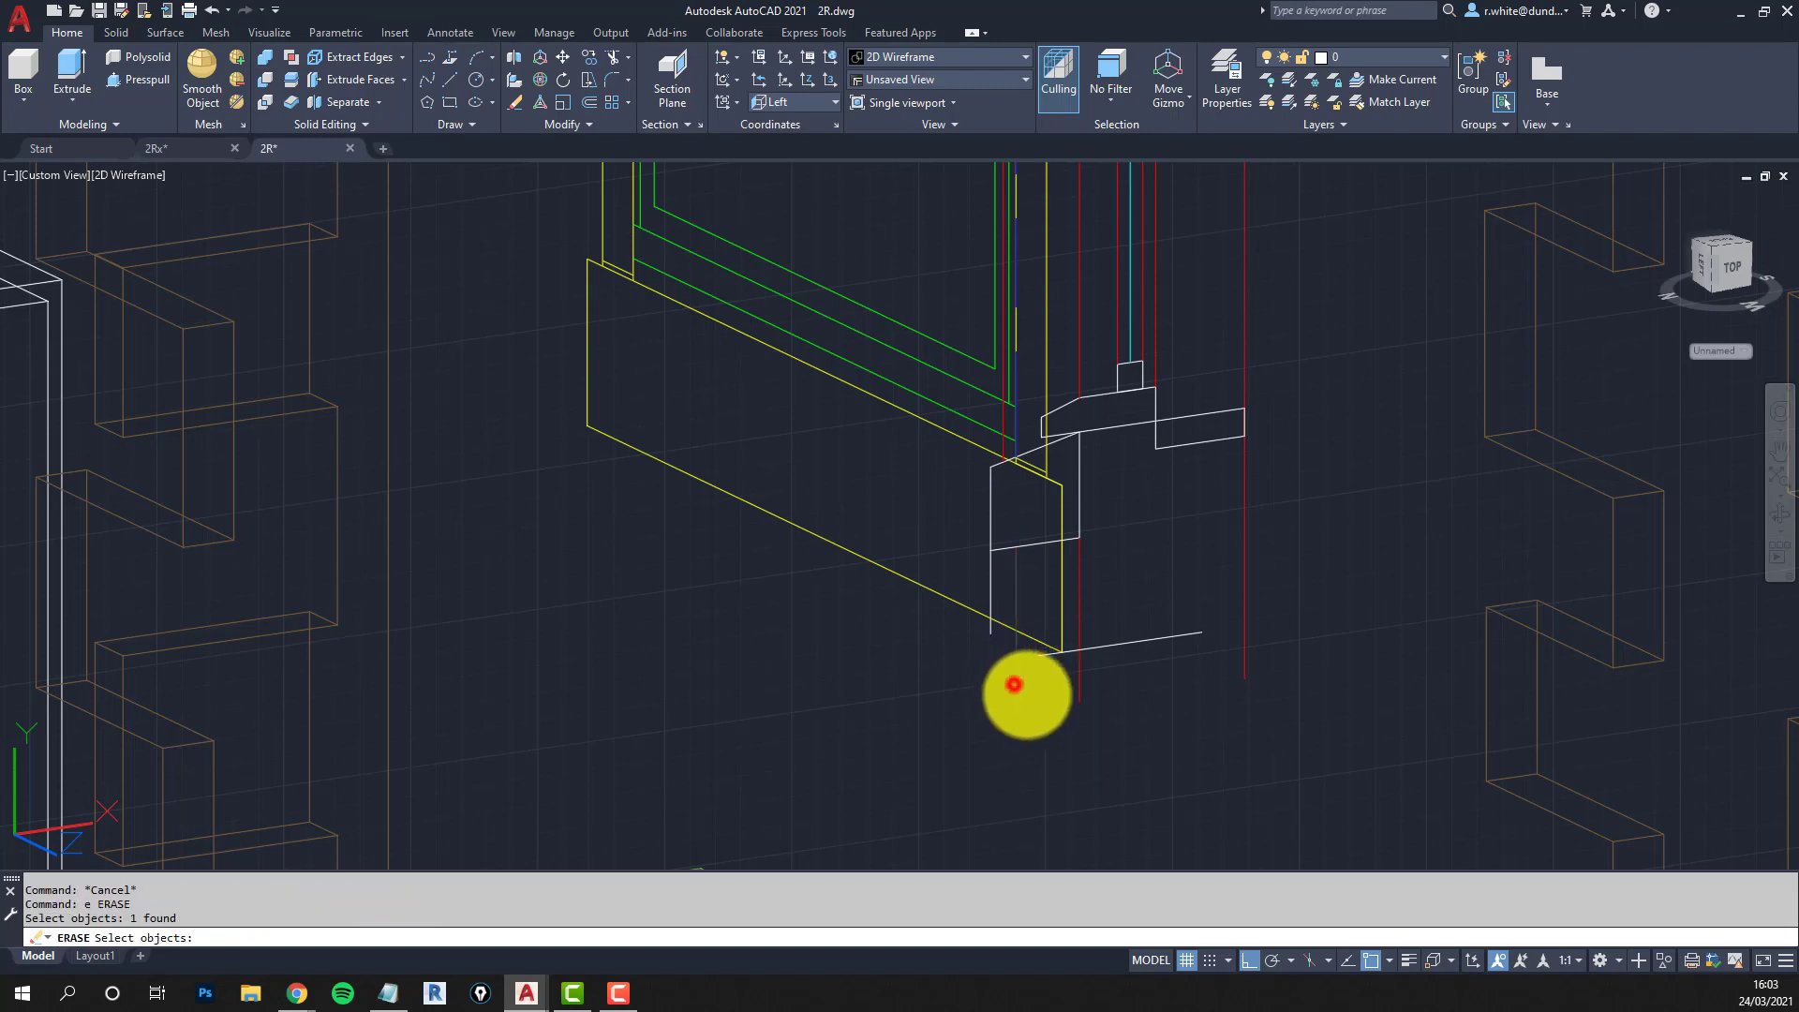
left_click(1079, 689)
key("Return")
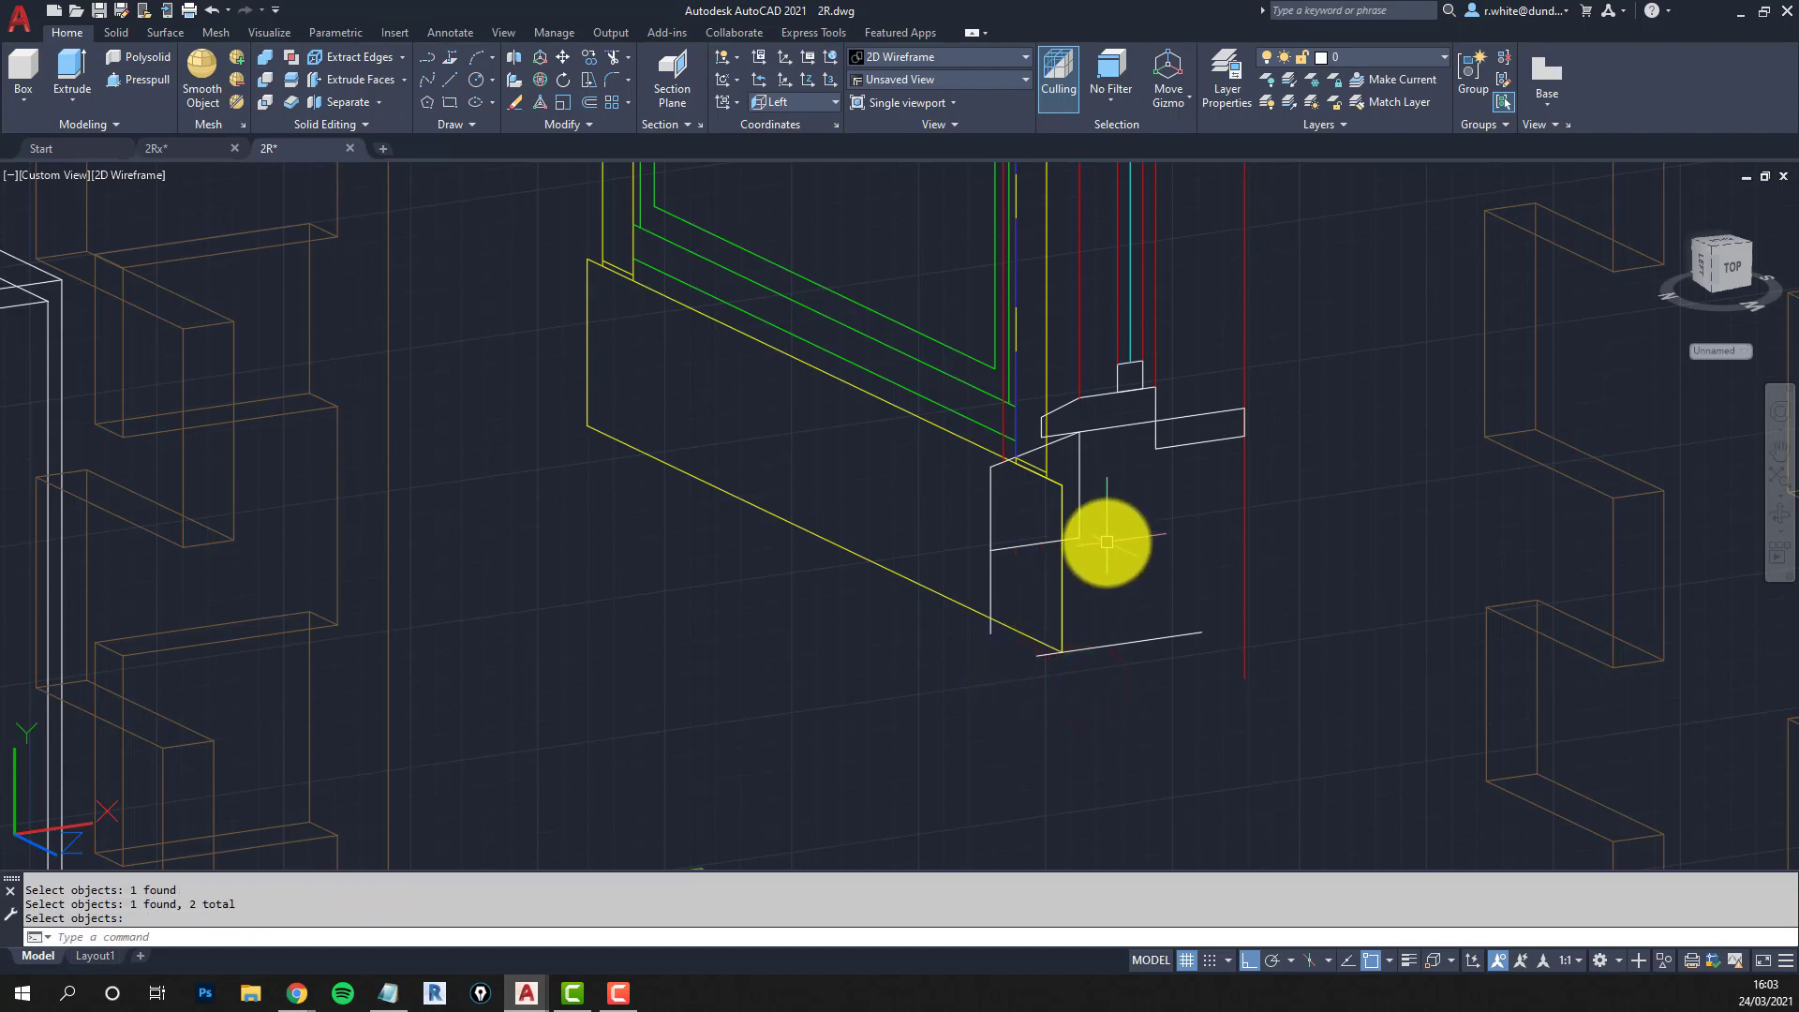
Move the trimmed vertical polyline horizontally away from the sill profile into the empty space in front of the yellow outline.
left_click(988, 571)
key("Return")
left_click(891, 705)
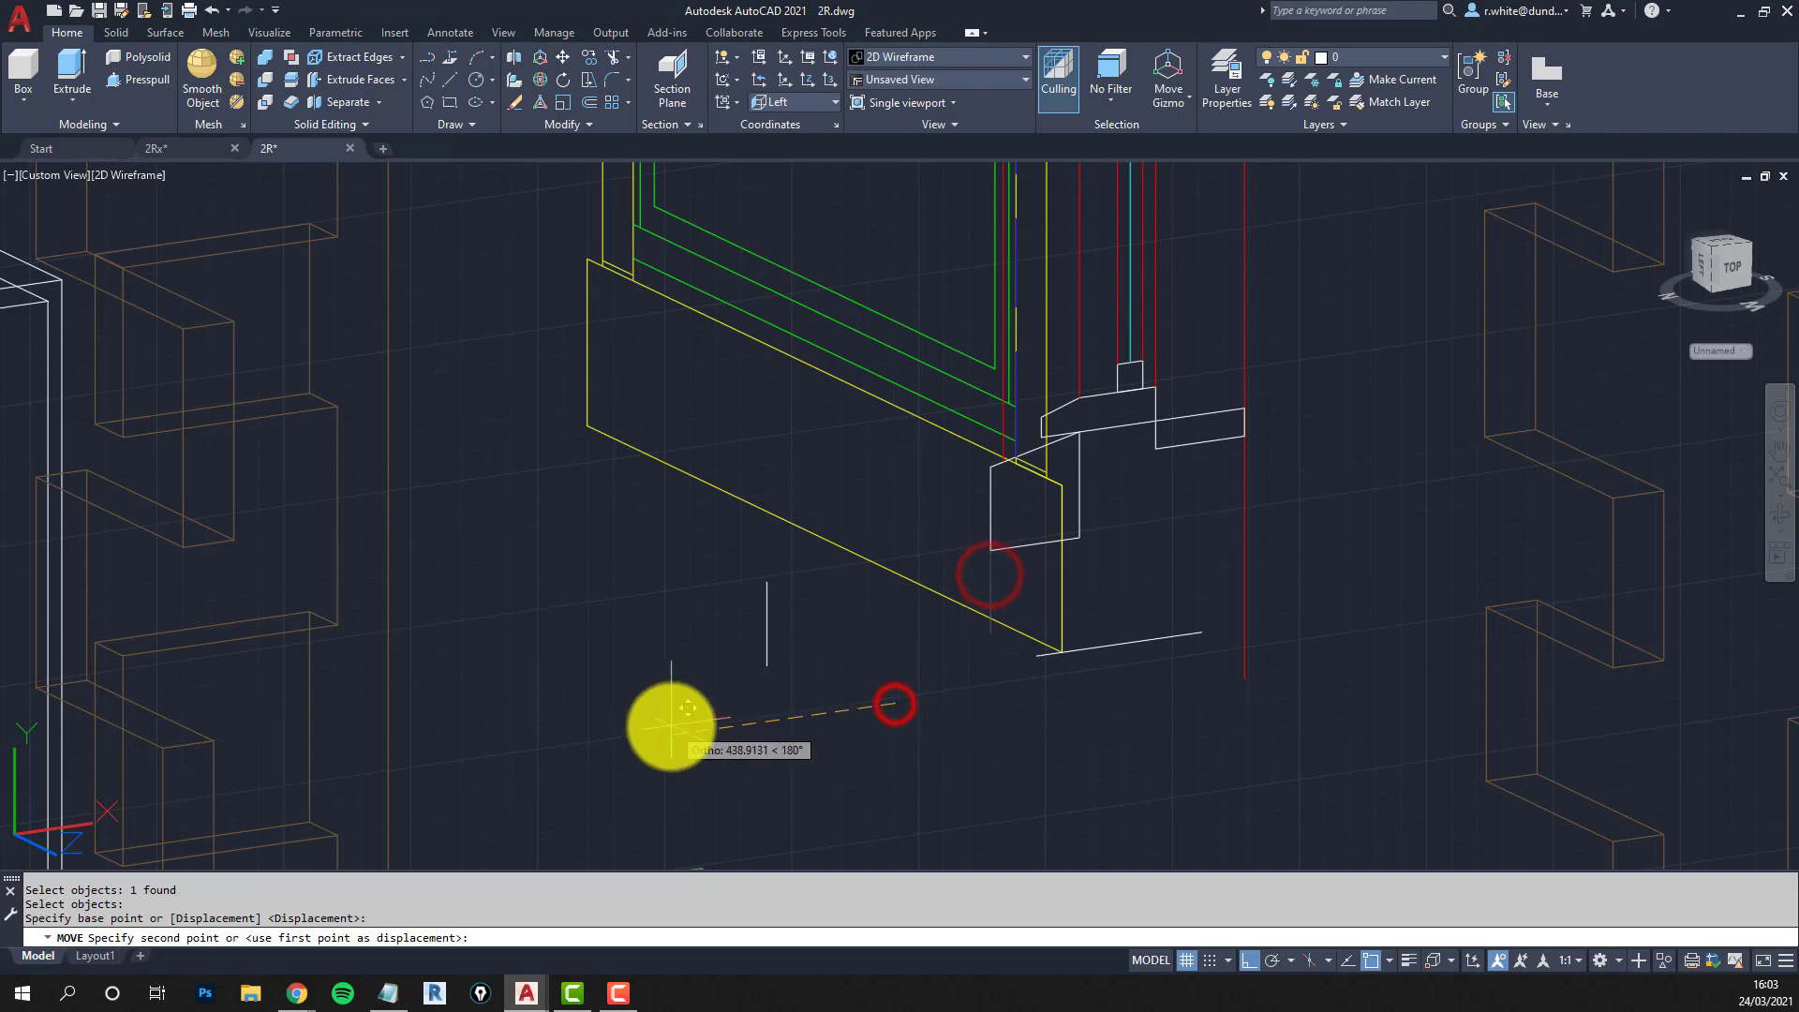
left_click(671, 724)
key("Escape")
key("Escape")
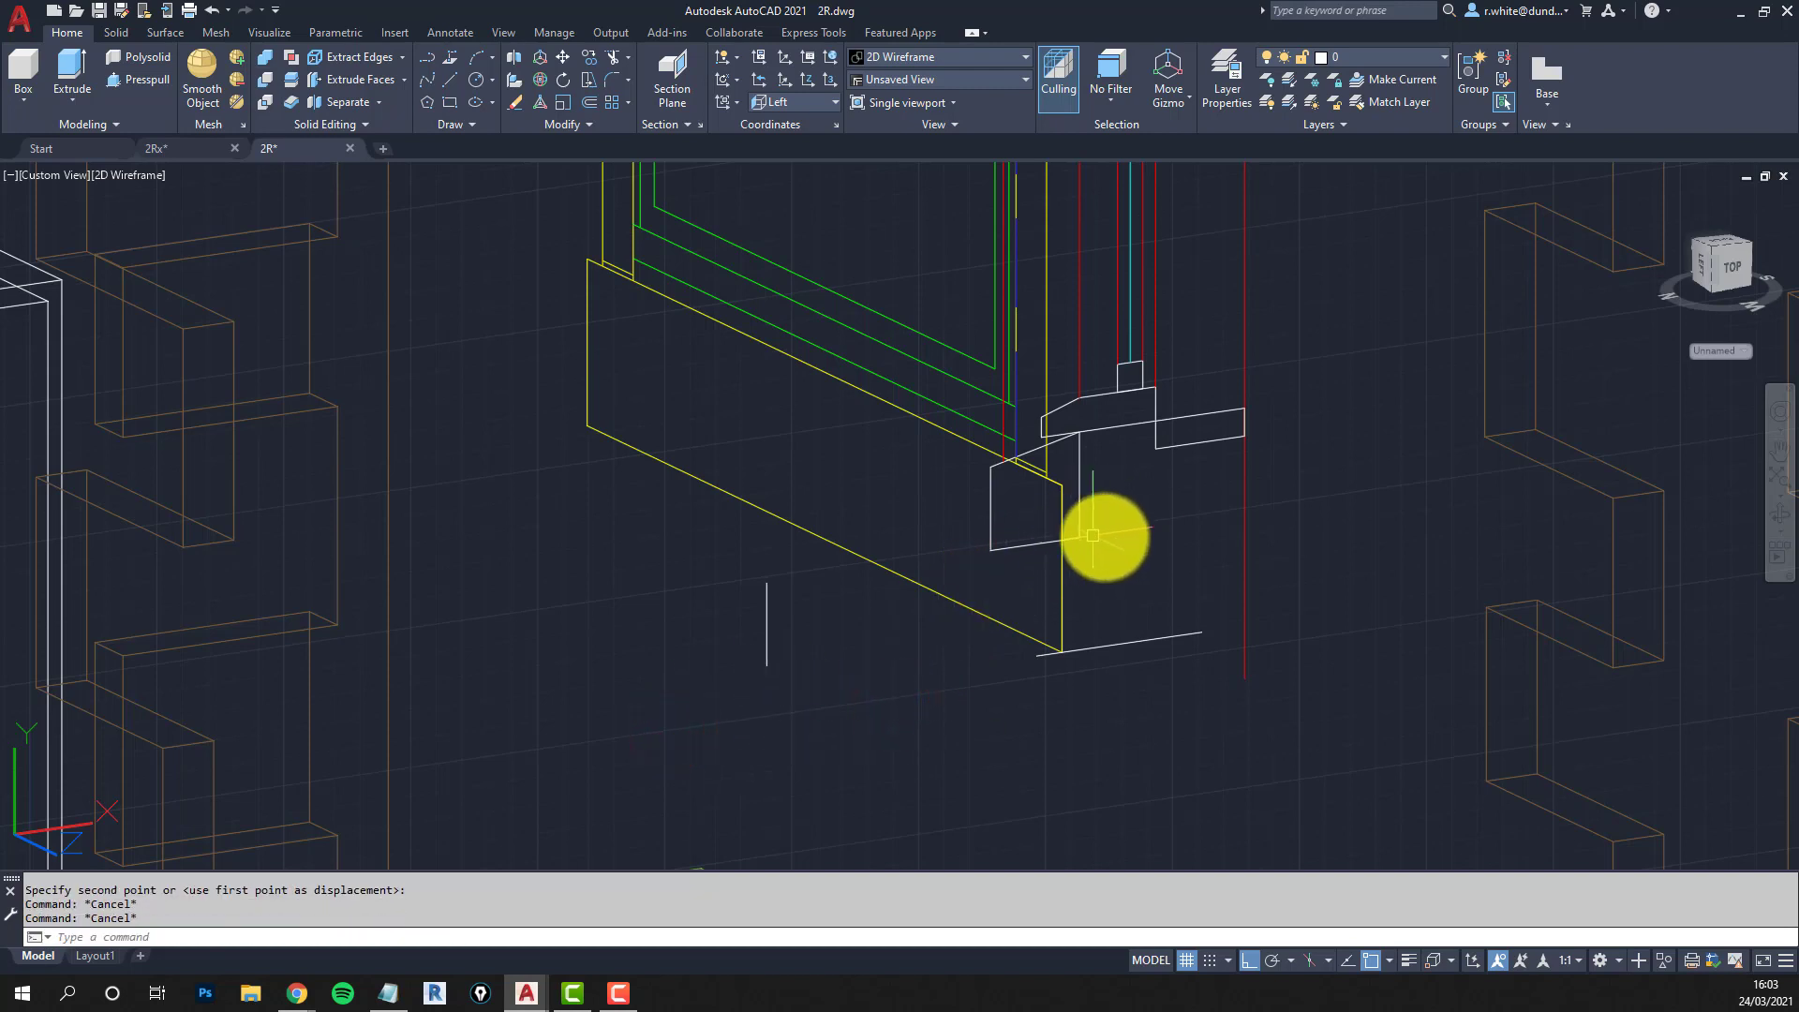
Stretch the bottom edge of the sill profile down by the length of the relocated vertical polyline.
key("Return")
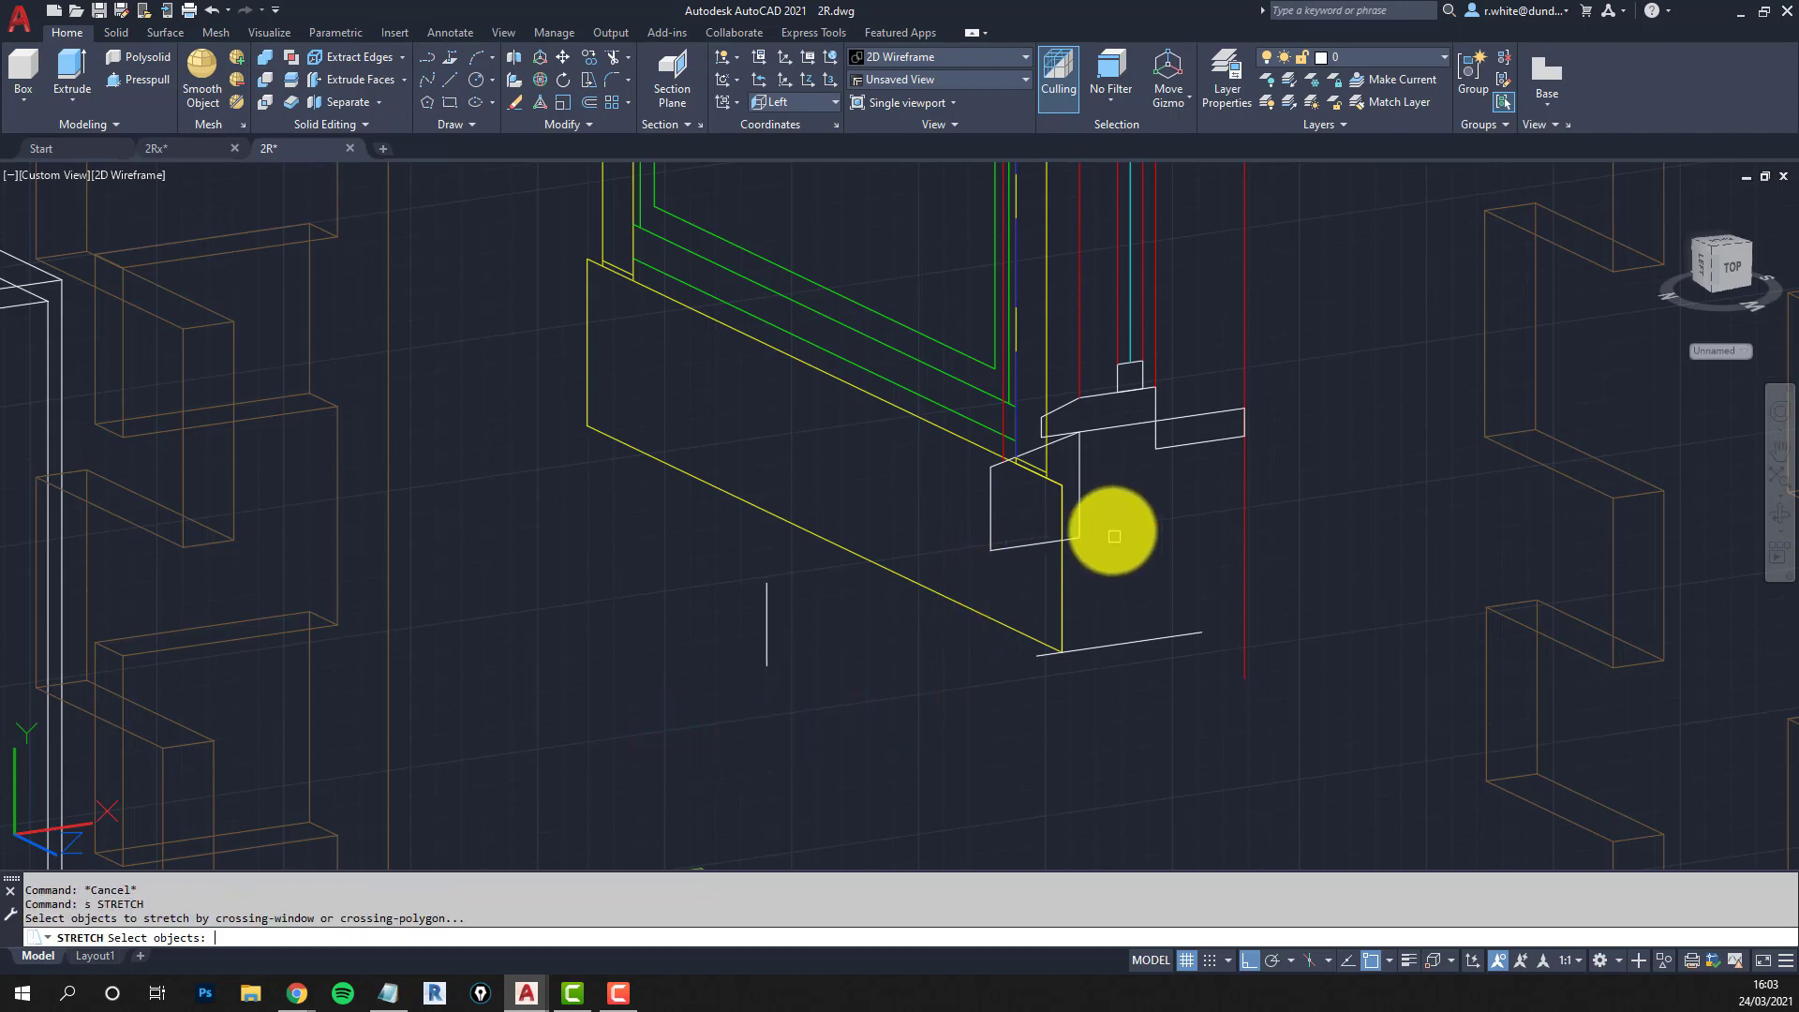
left_click(964, 567)
key("Return")
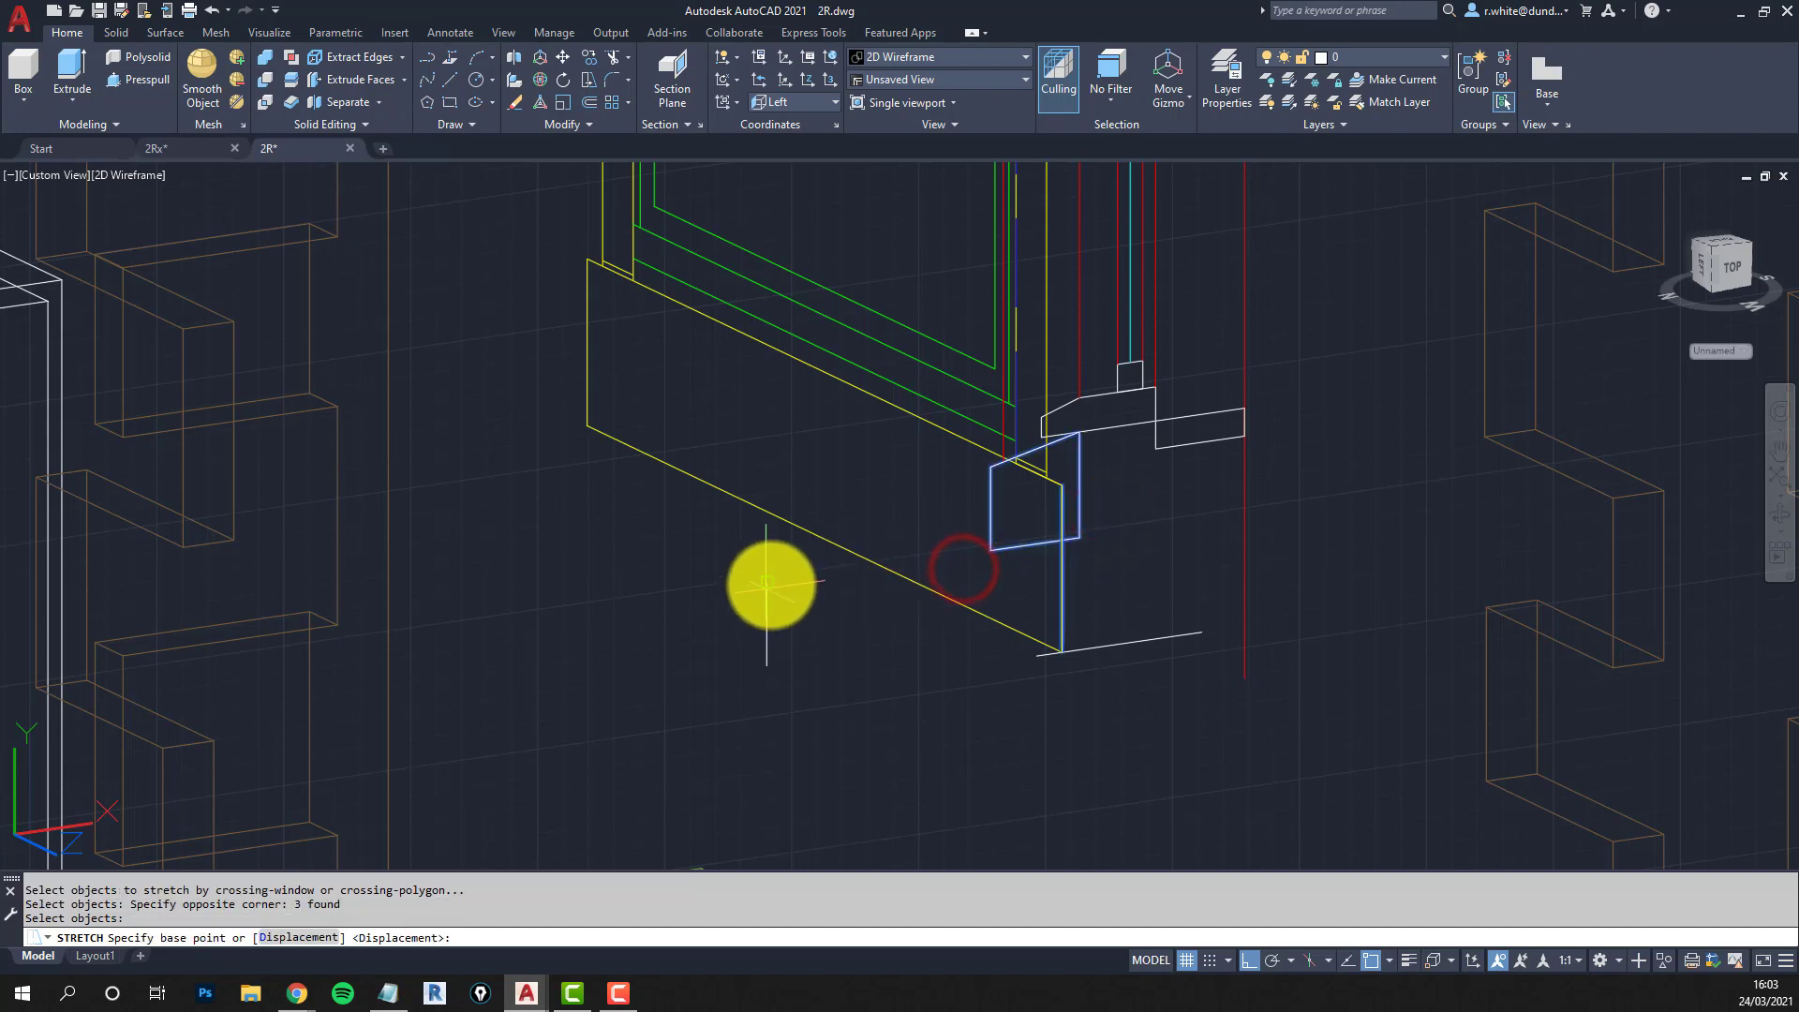
left_click(766, 592)
key("Escape")
key("Escape")
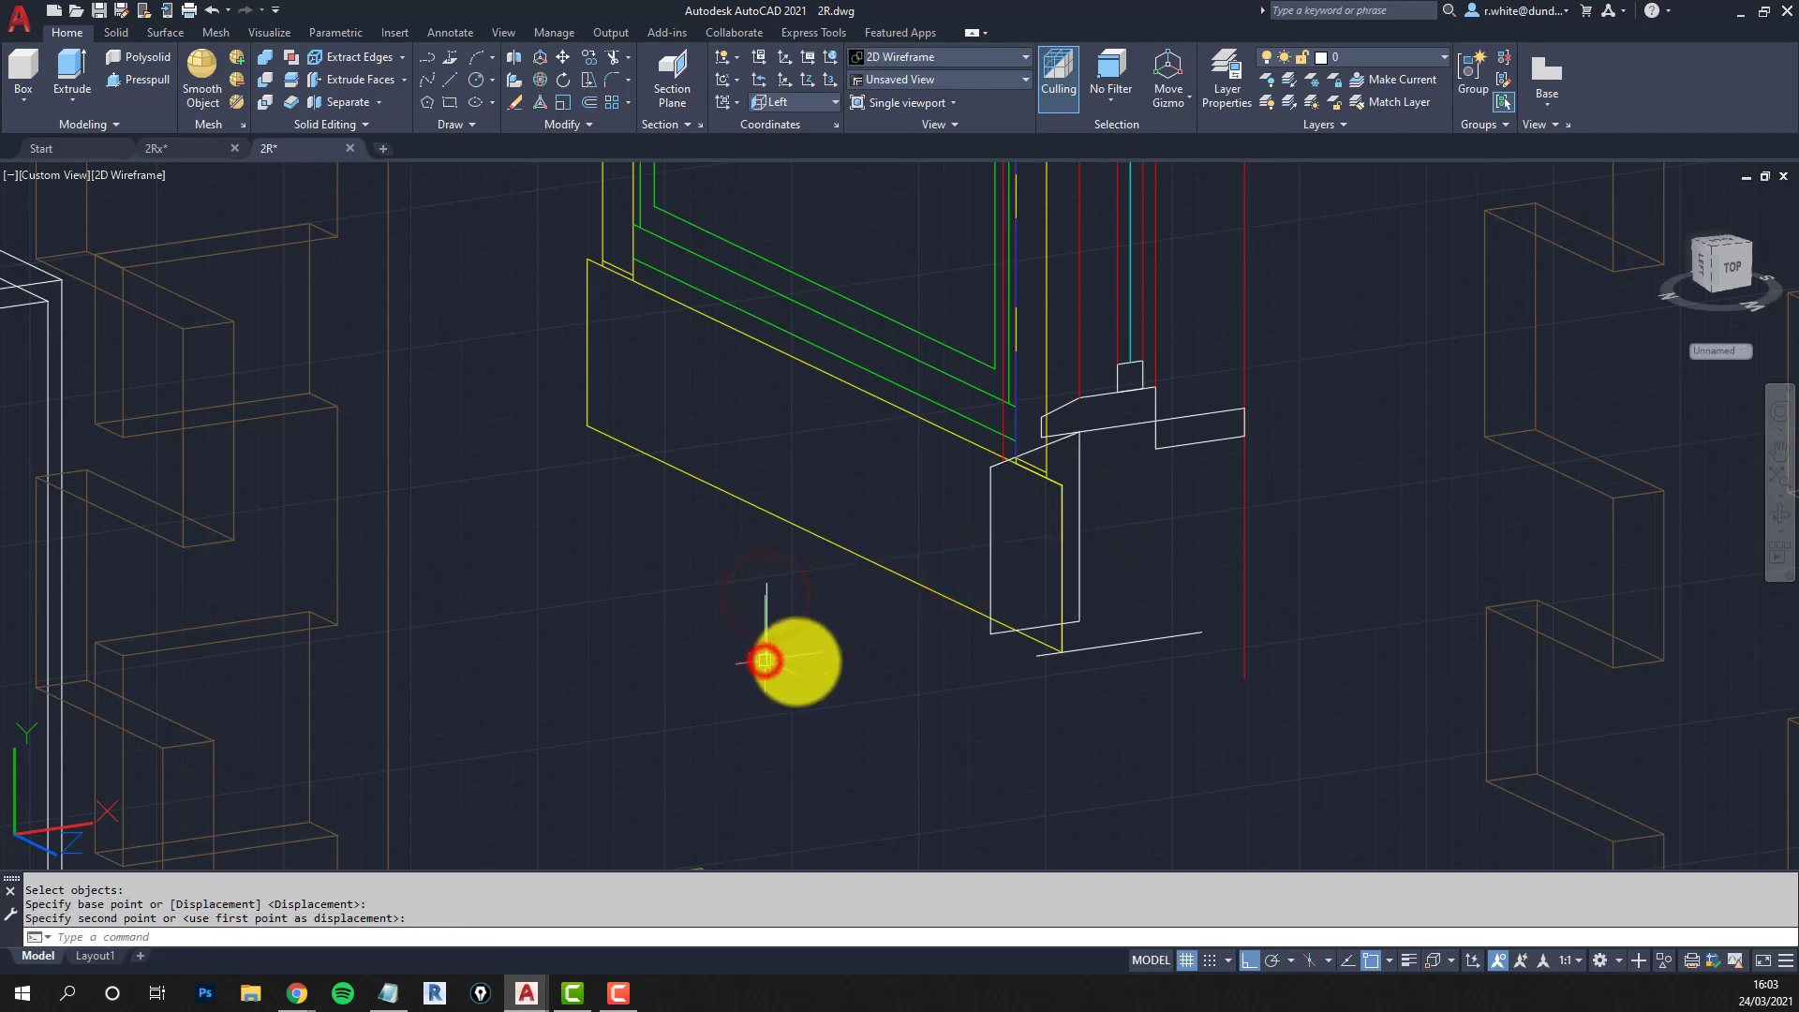
Measure the distance from the sill profile's front lower corner to the lower corner of the yellow sill outline.
scroll(1036, 675, "up", 2)
type("d")
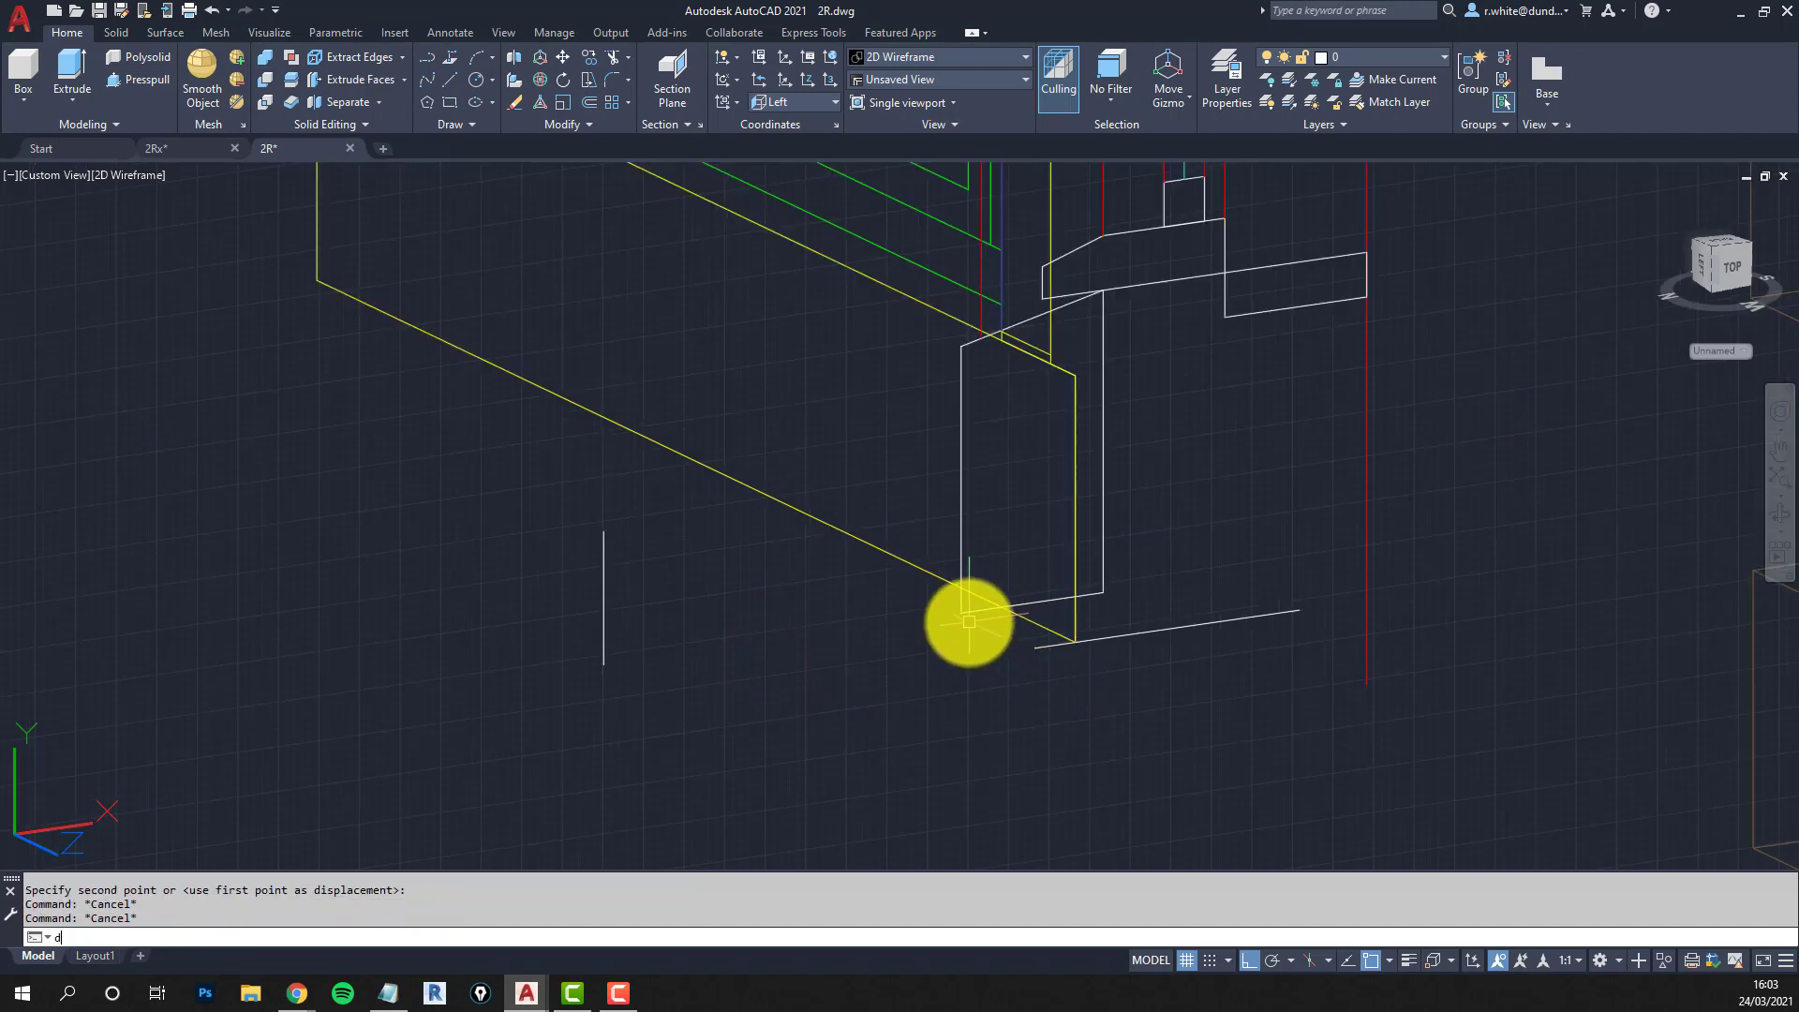
type("i")
key("Return")
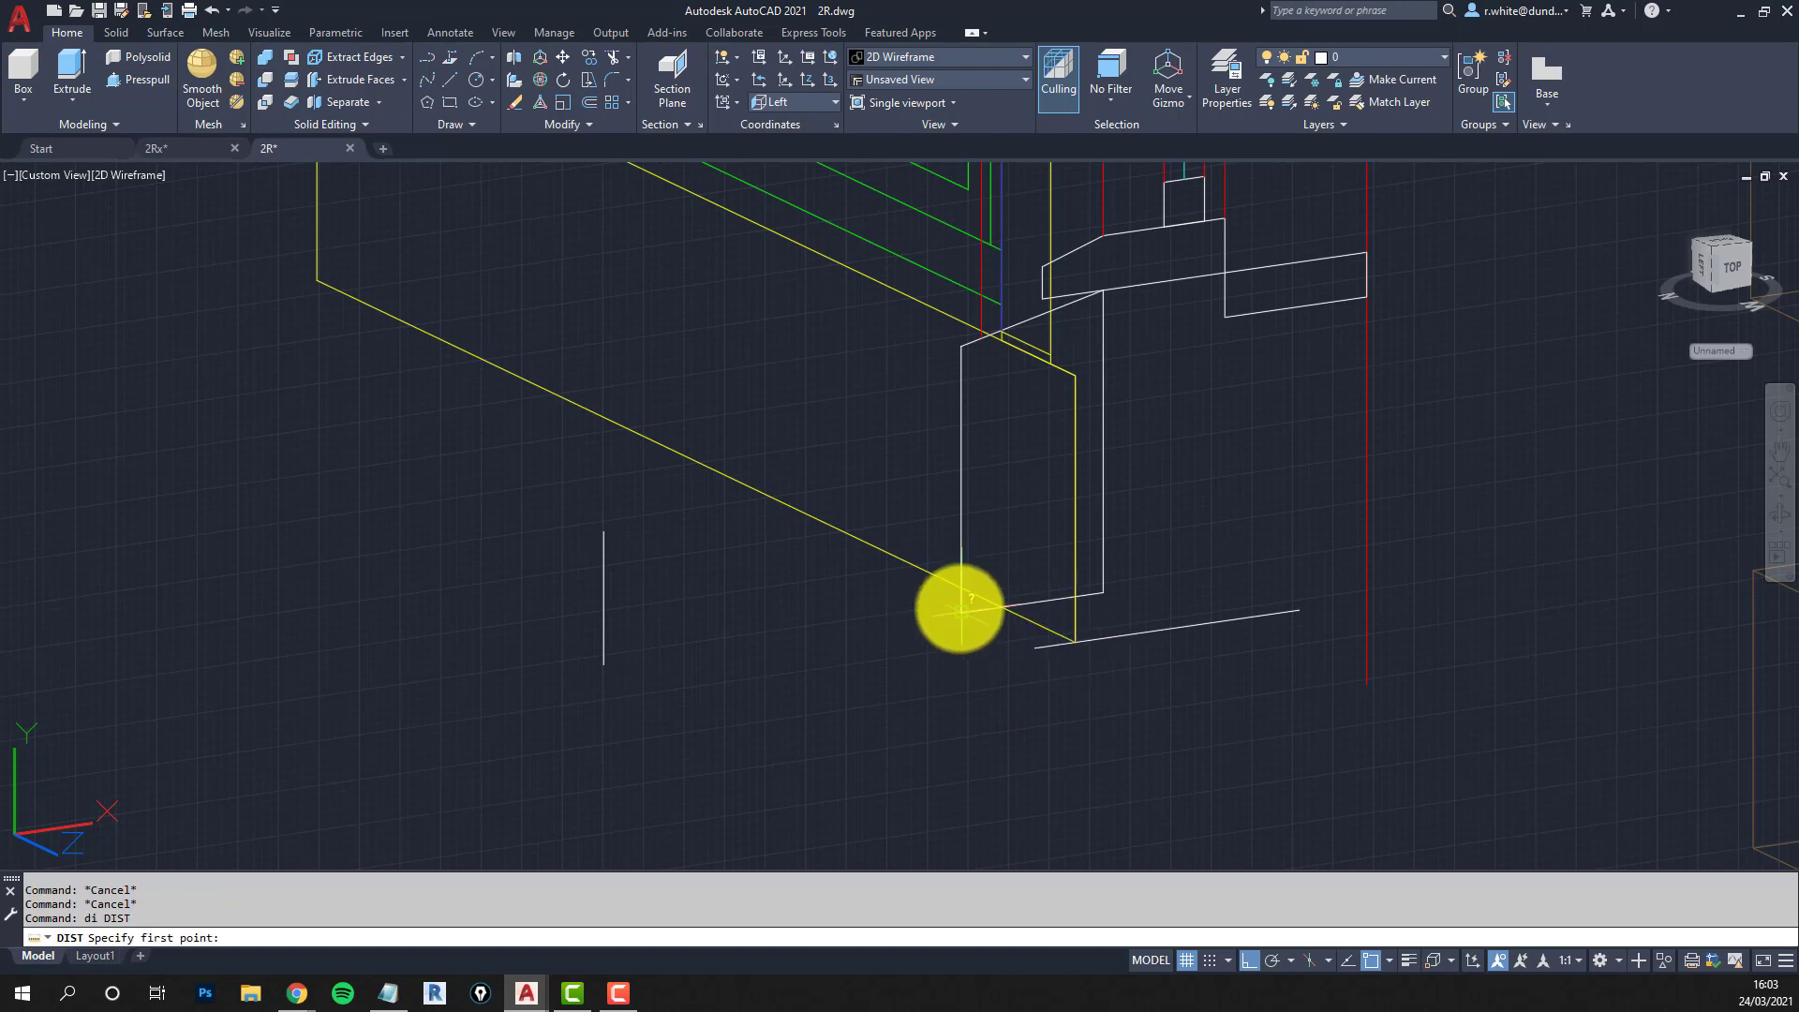
left_click(1071, 643)
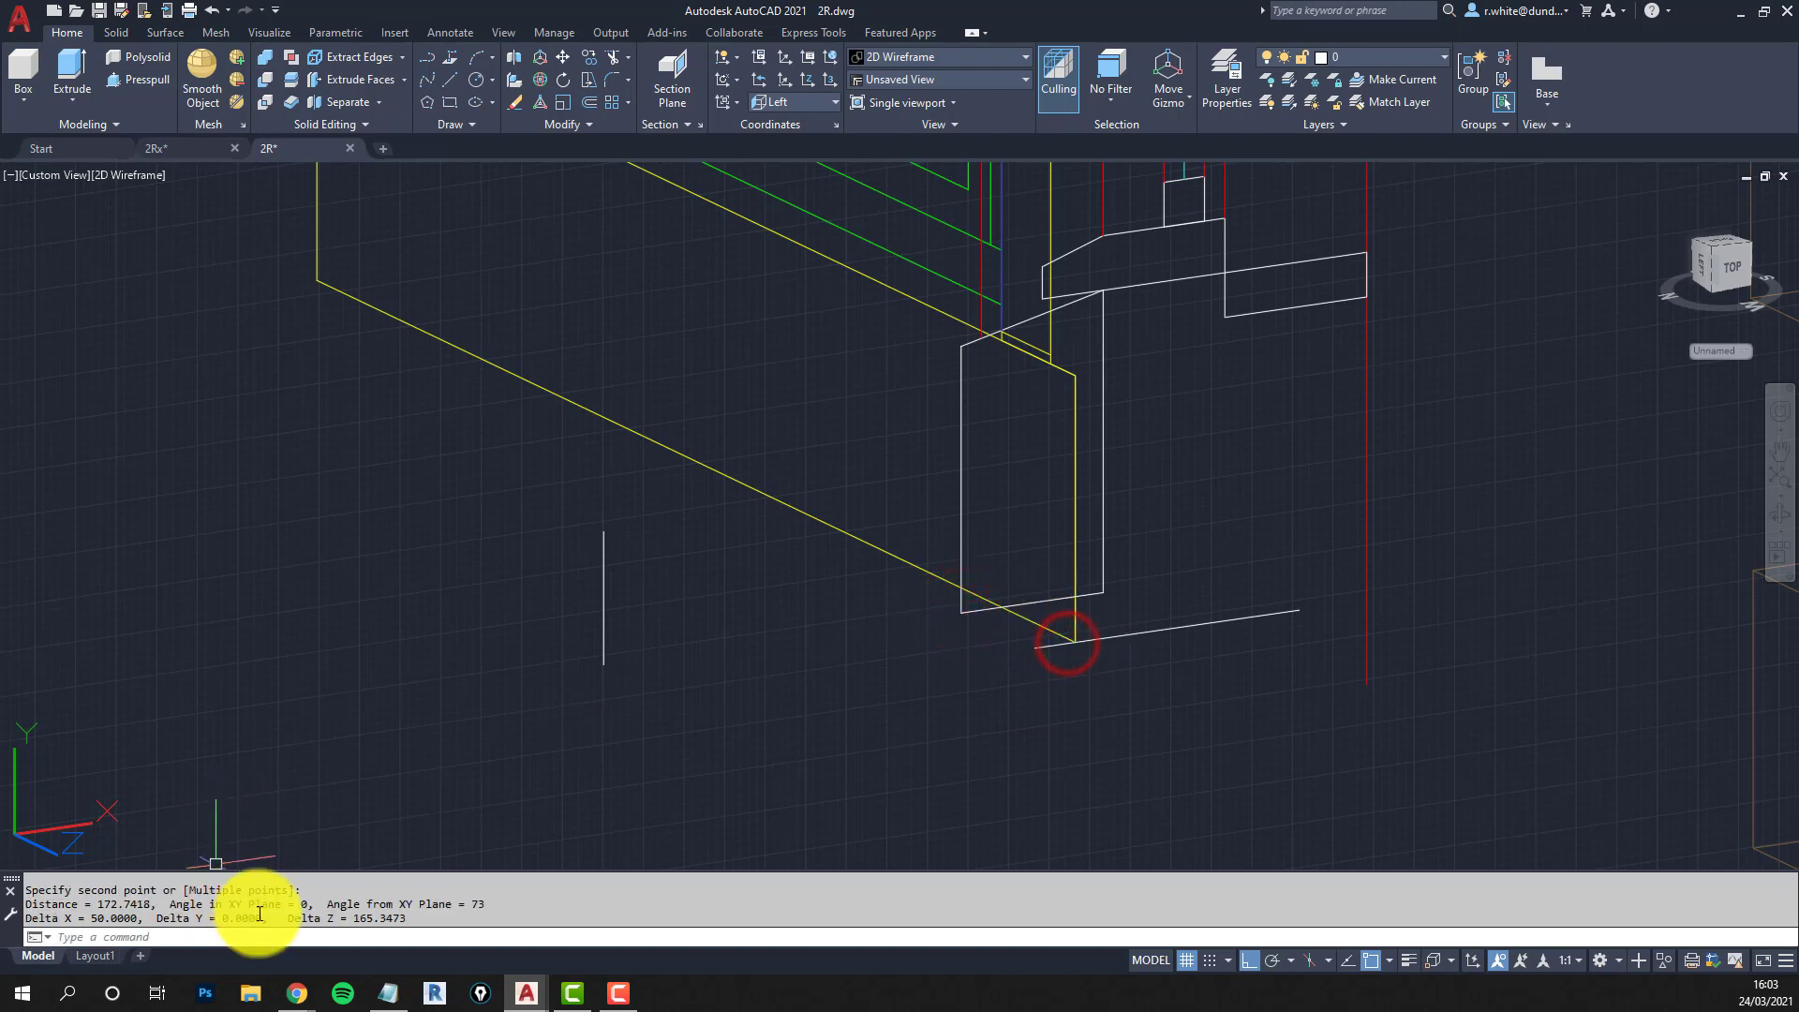
left_click_drag(263, 917, 140, 907)
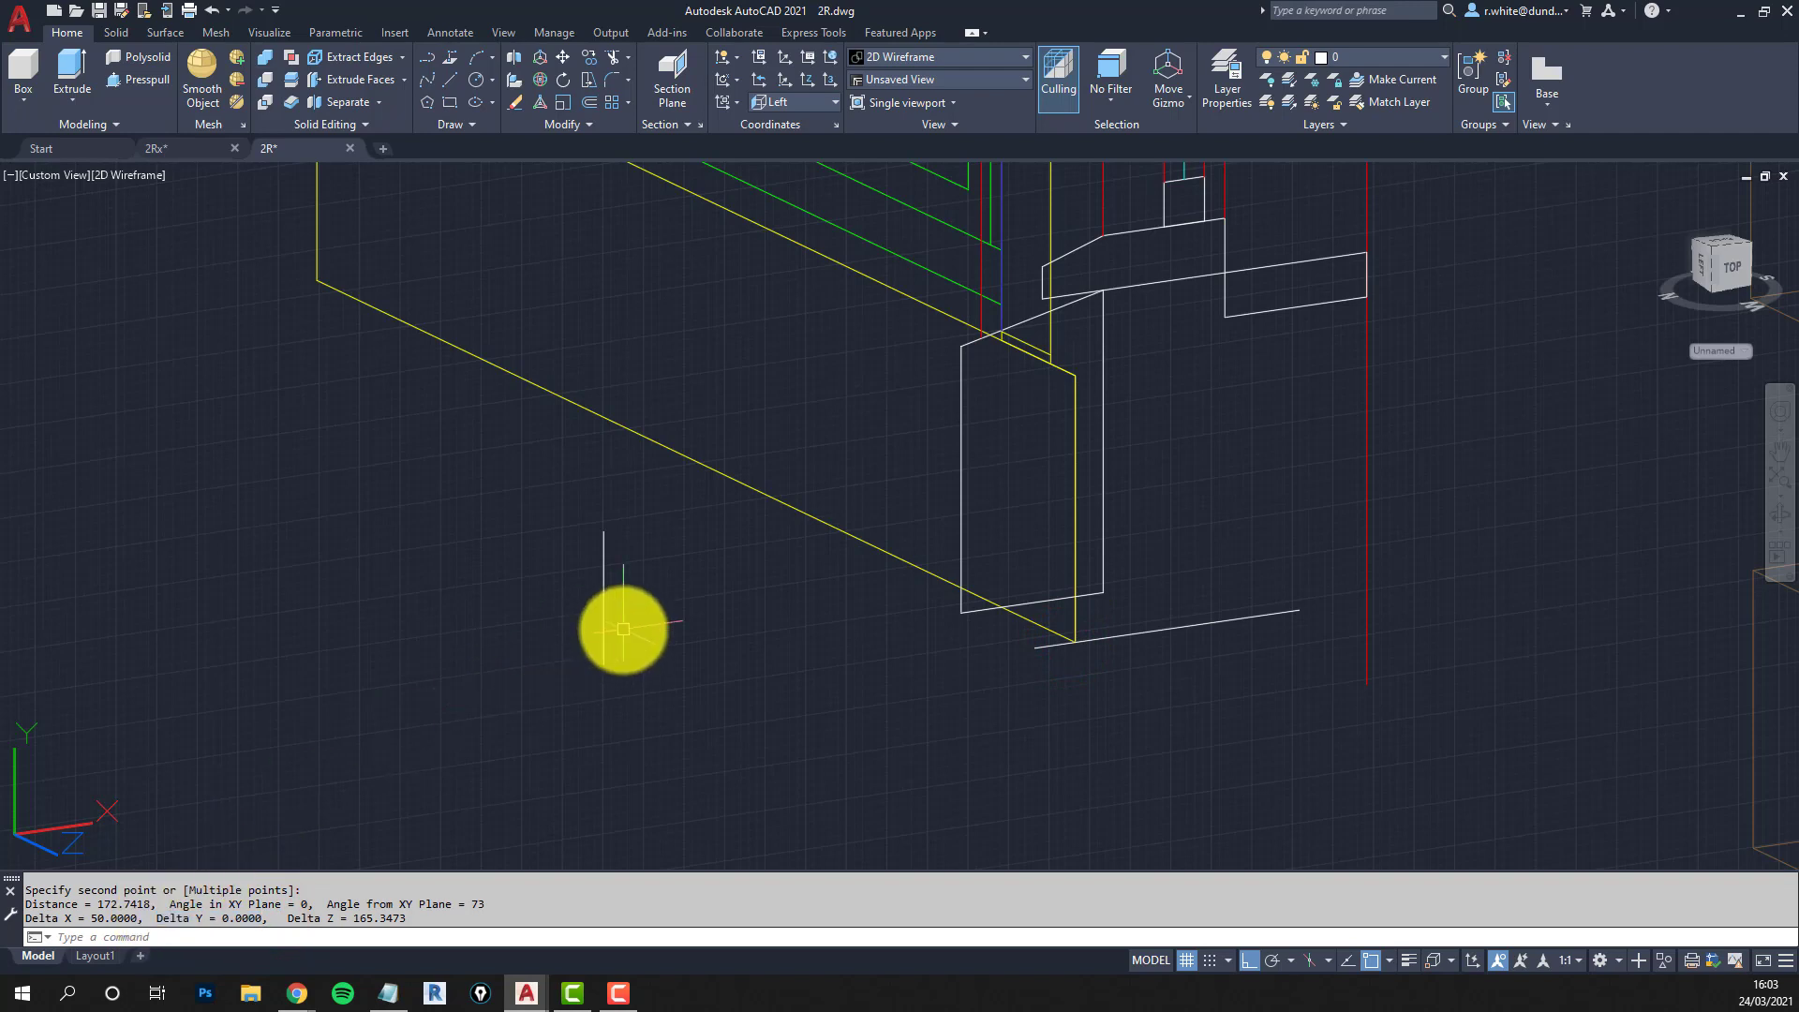
Erase the vertical reference polyline and the horizontal polyline beneath the sill.
key("Escape")
key("Escape")
type("e")
right_click(603, 597)
left_click(999, 638)
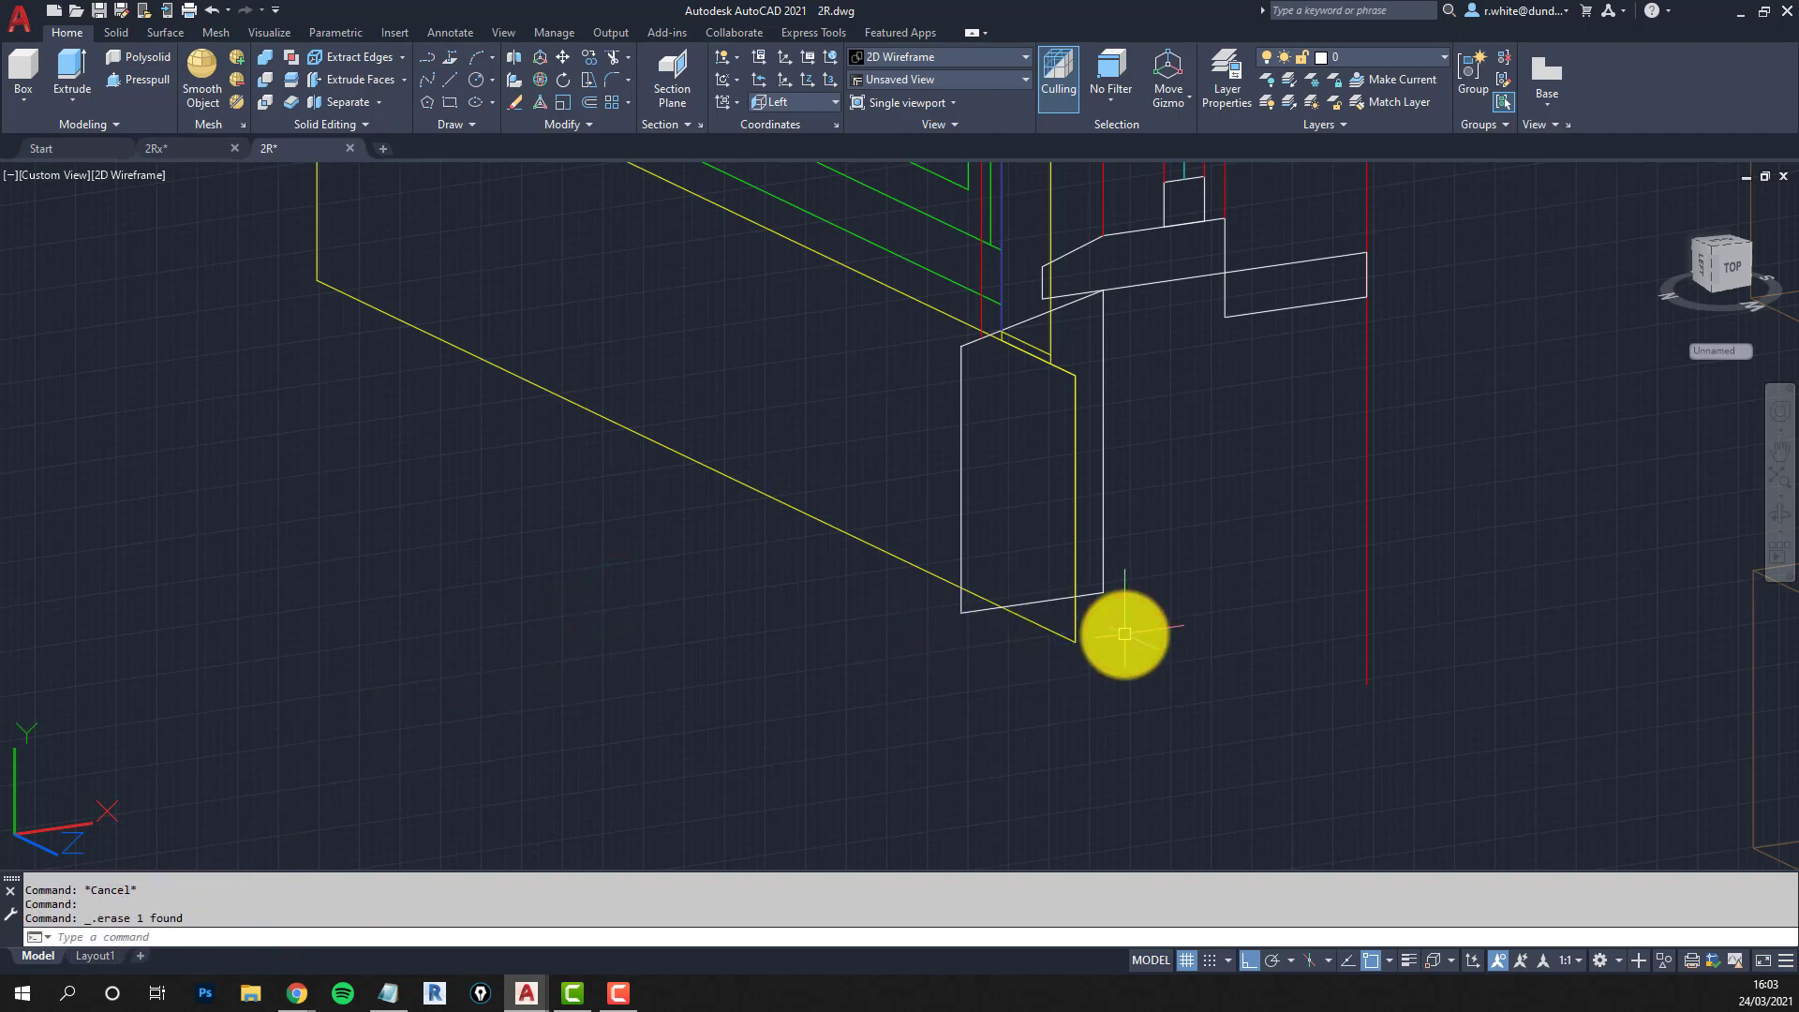
Examine from a new angle how the stretched sill profile sits against the yellow sill outline.
middle_click_drag(1124, 634, 1052, 640, "shift")
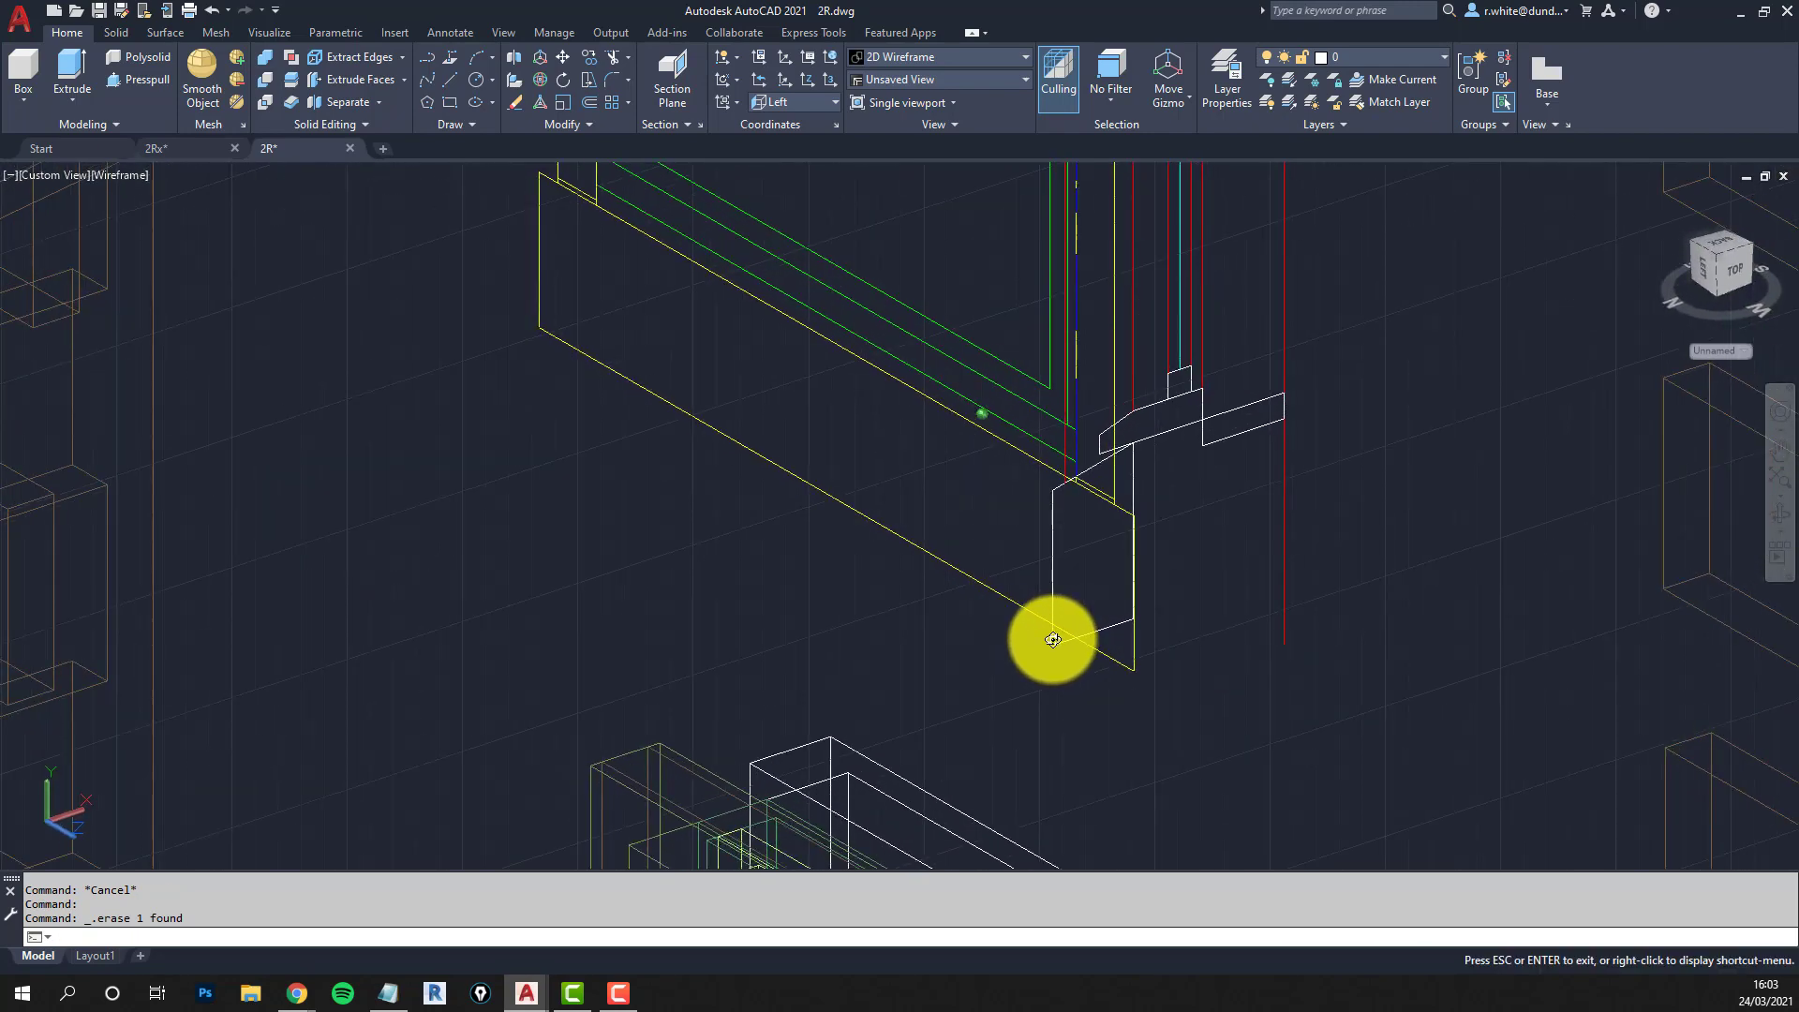
scroll(1116, 610, "up", 5)
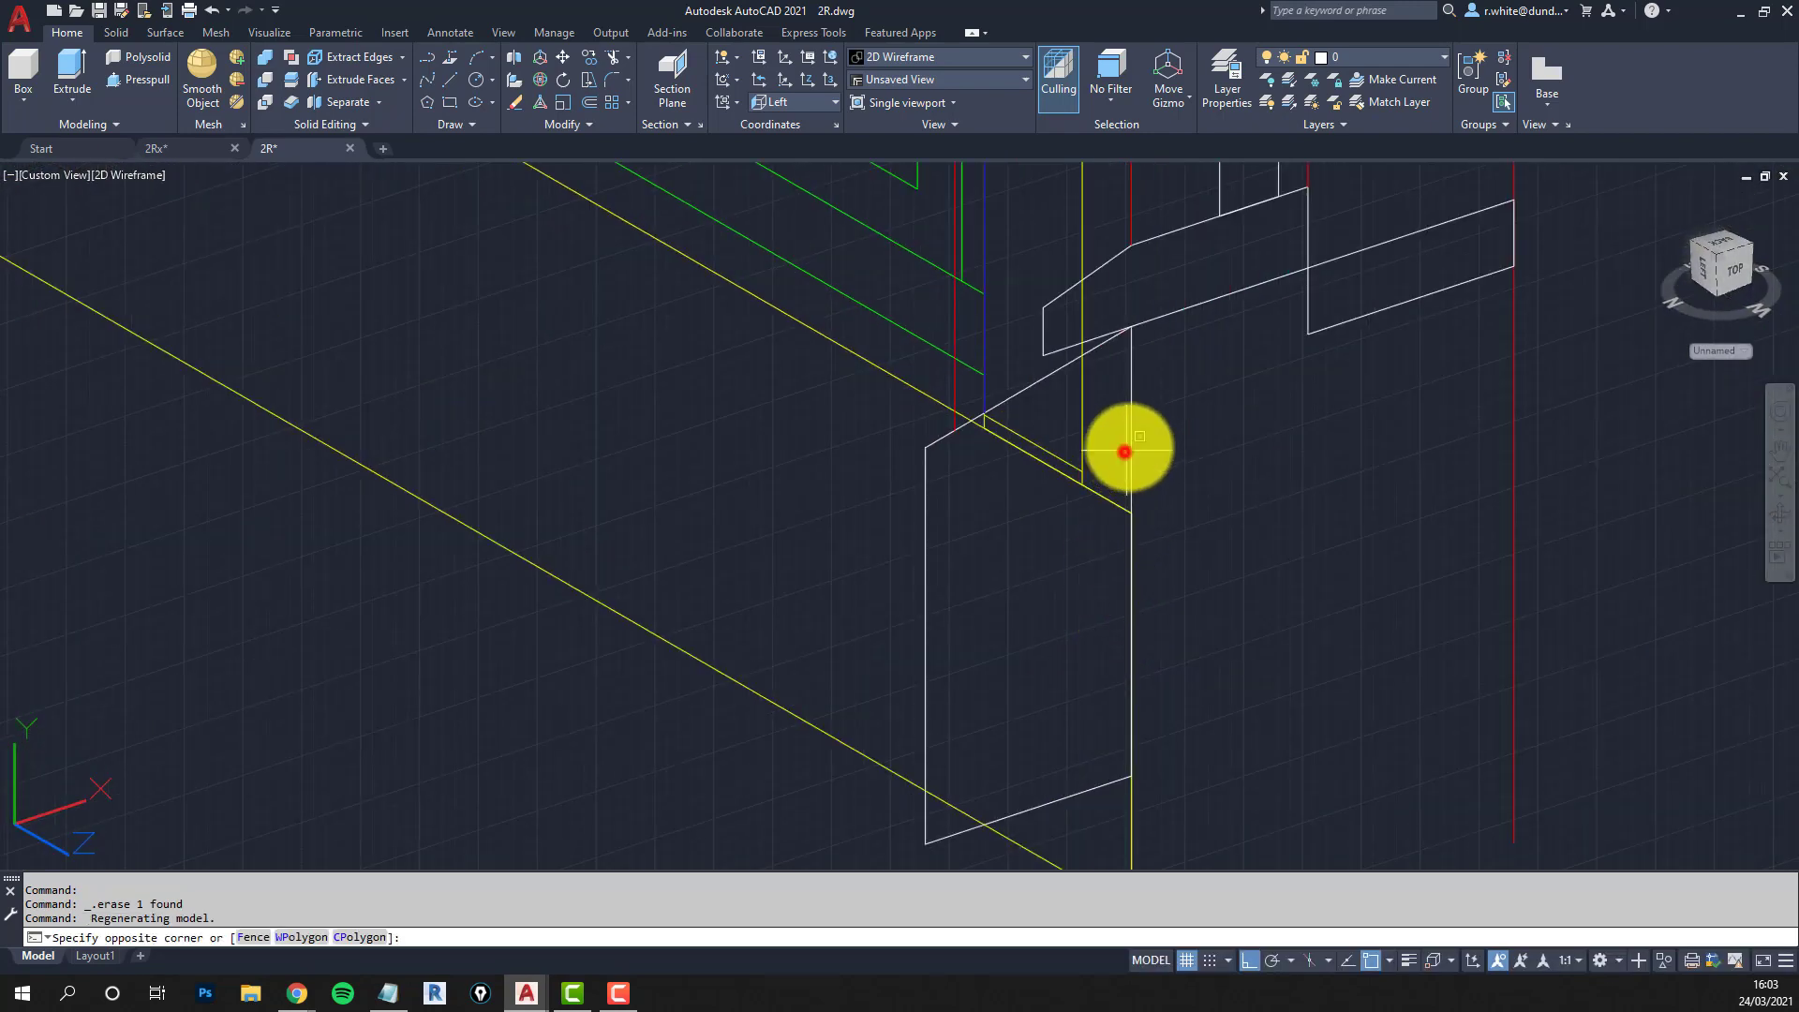
left_click(1129, 421)
scroll(1128, 414, "down", 4)
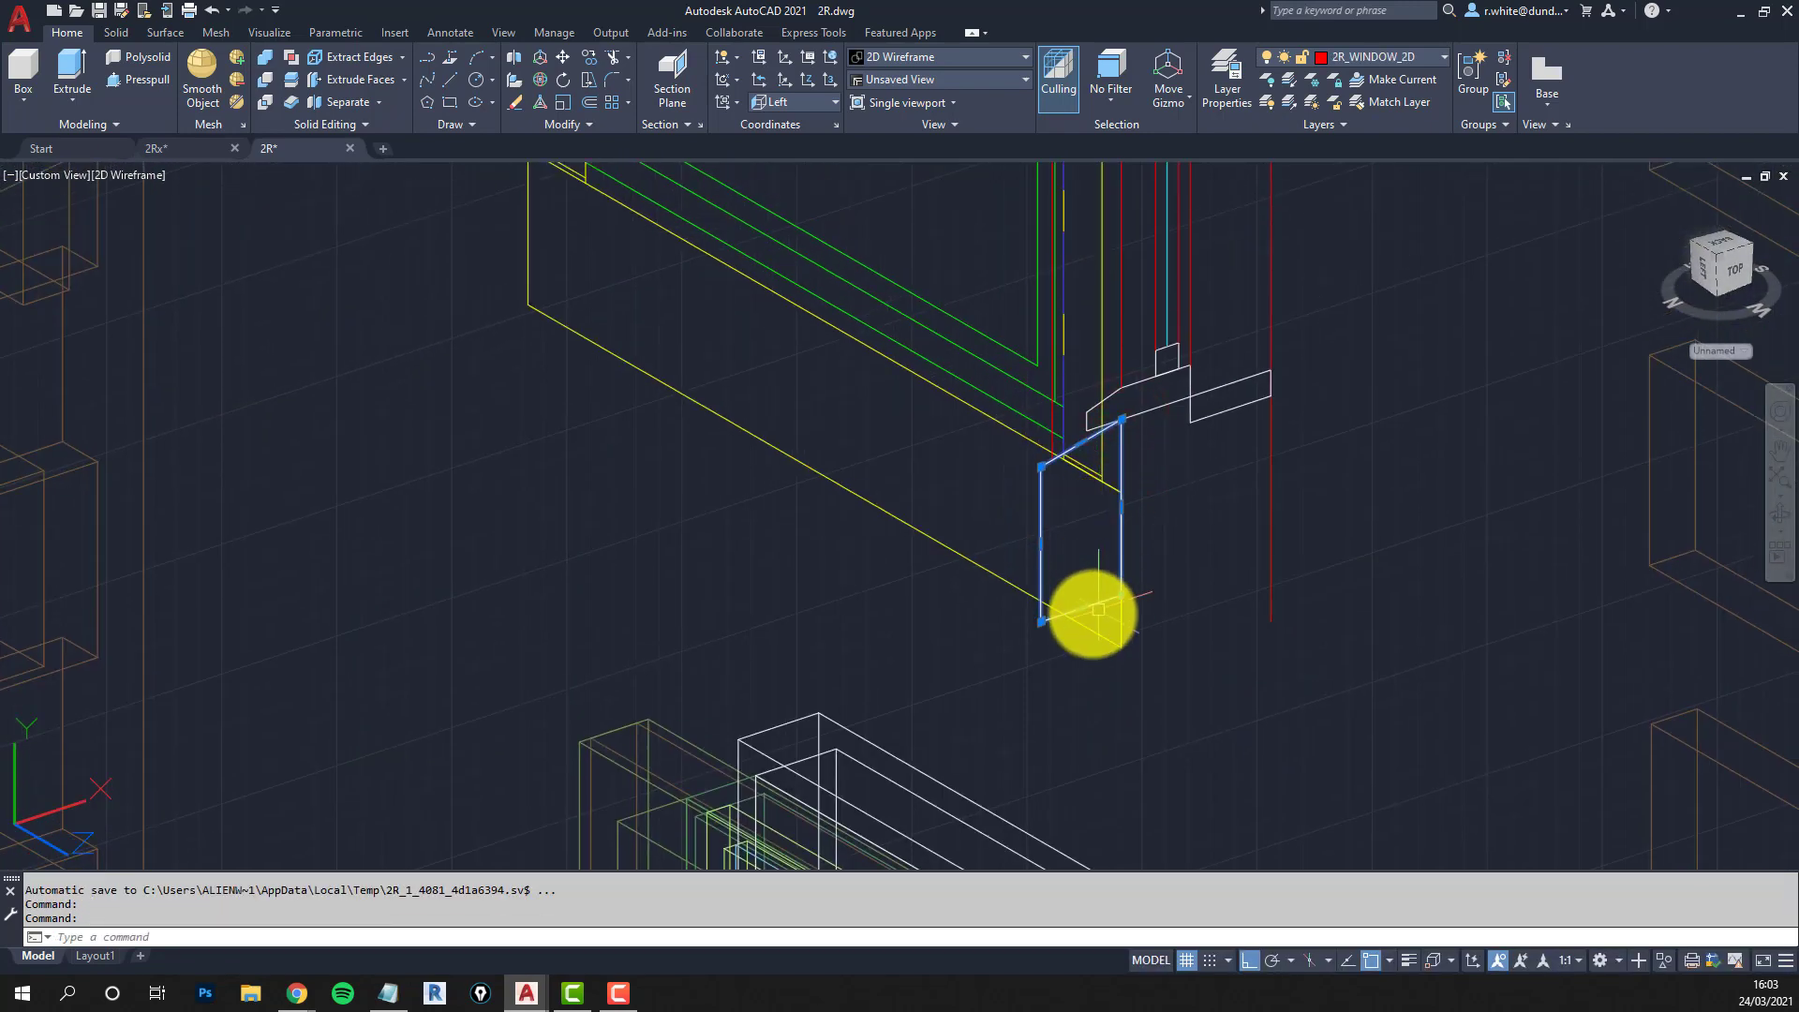
scroll(1098, 610, "up", 2)
scroll(1077, 611, "down", 2)
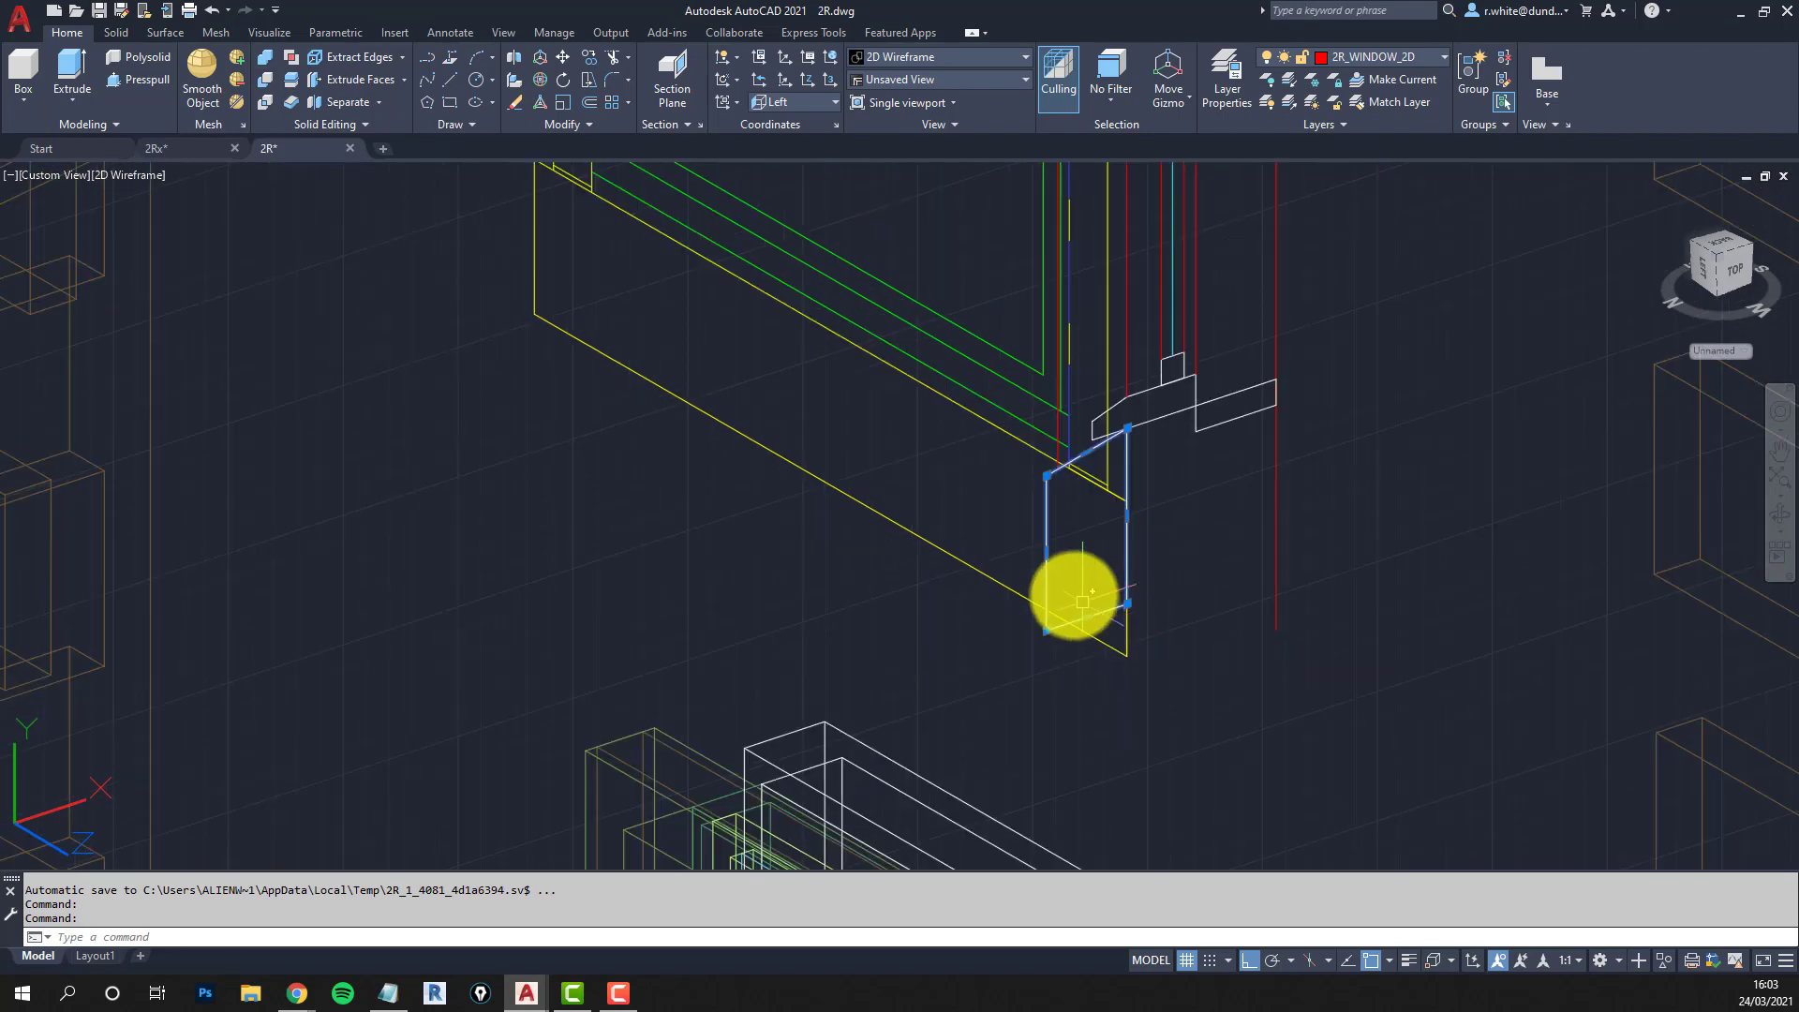
middle_click_drag(1107, 582, 1098, 628)
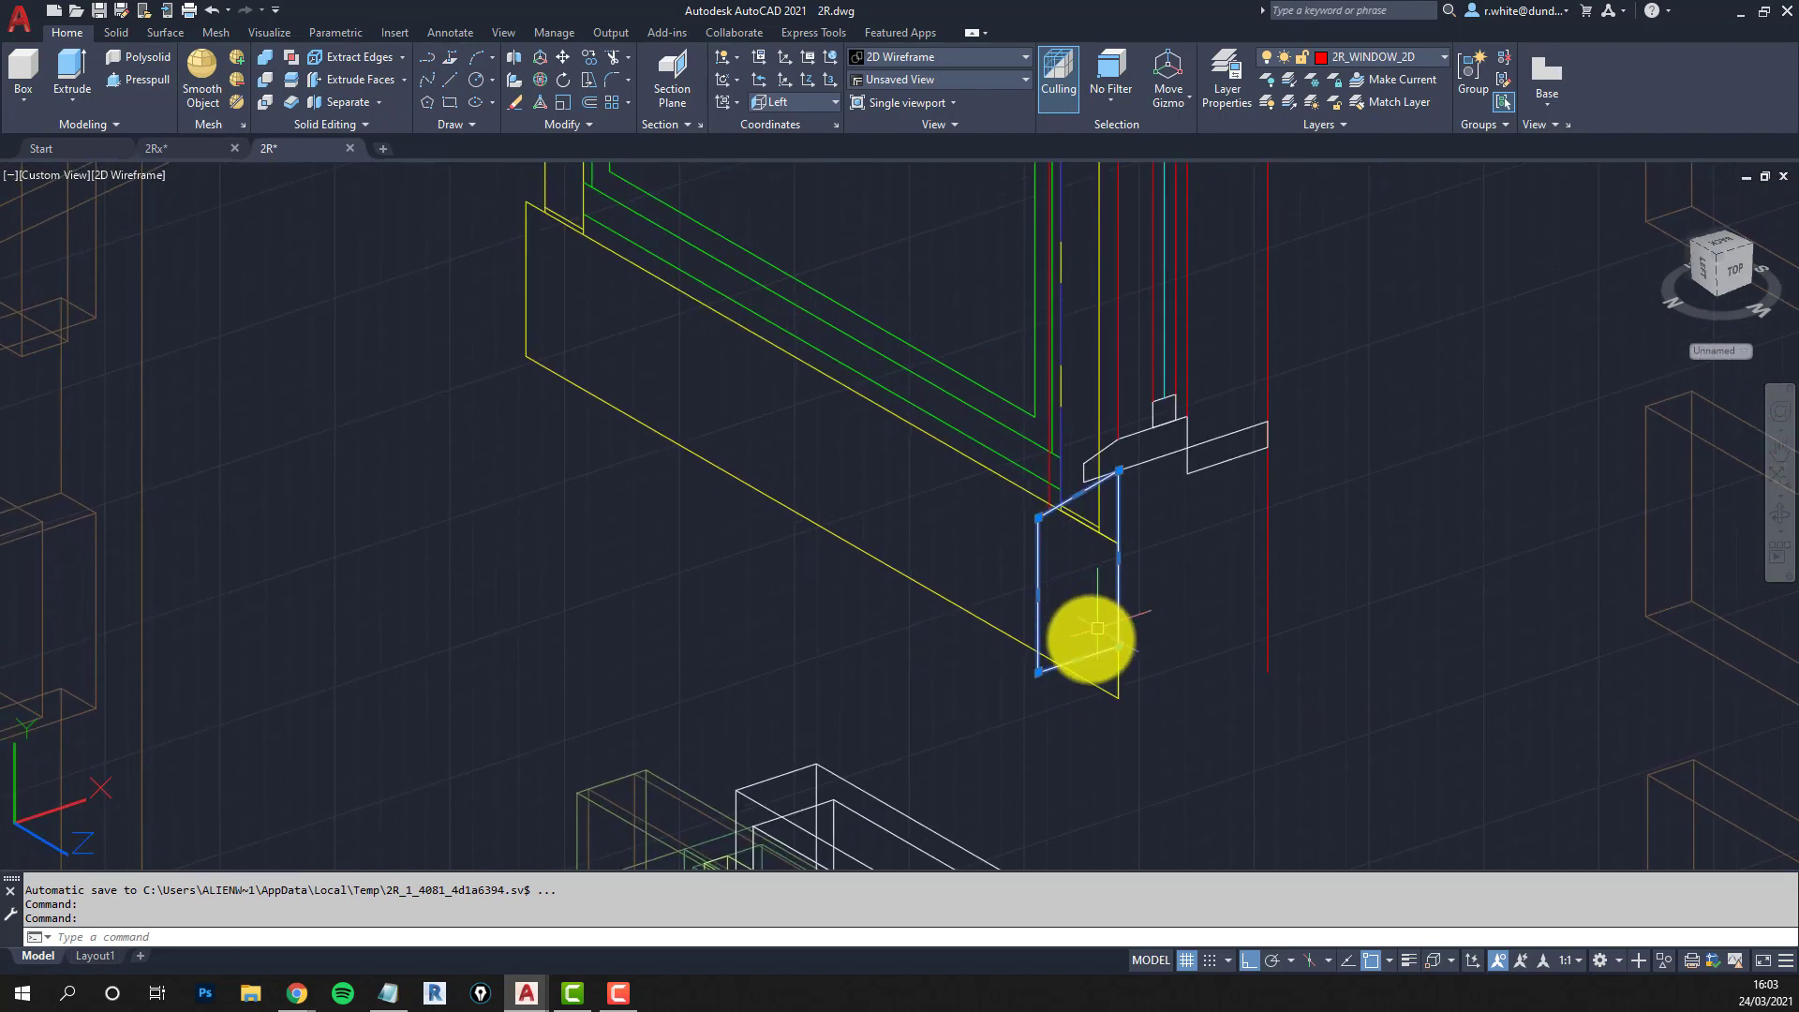
middle_click_drag(1061, 690, 1052, 655)
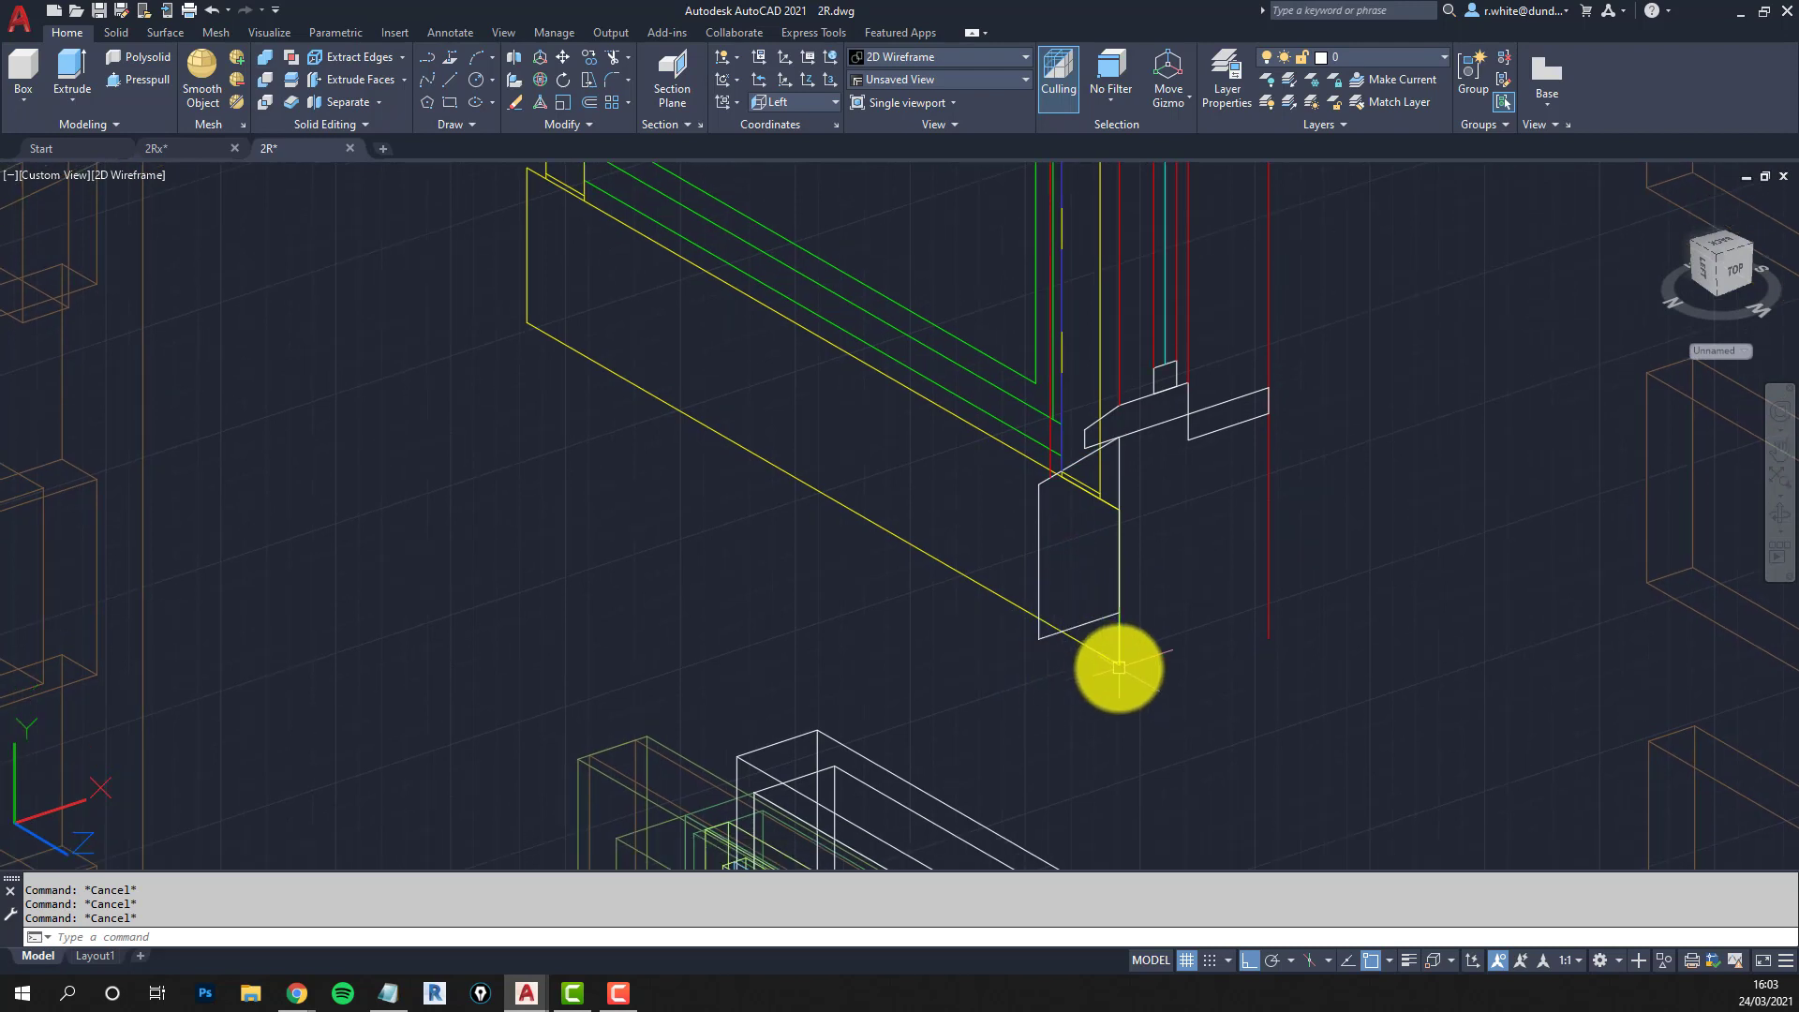
Move the sill profile from the intersection of its bottom edge and the yellow outline to the outline's near lower corner.
scroll(1078, 637, "up", 4)
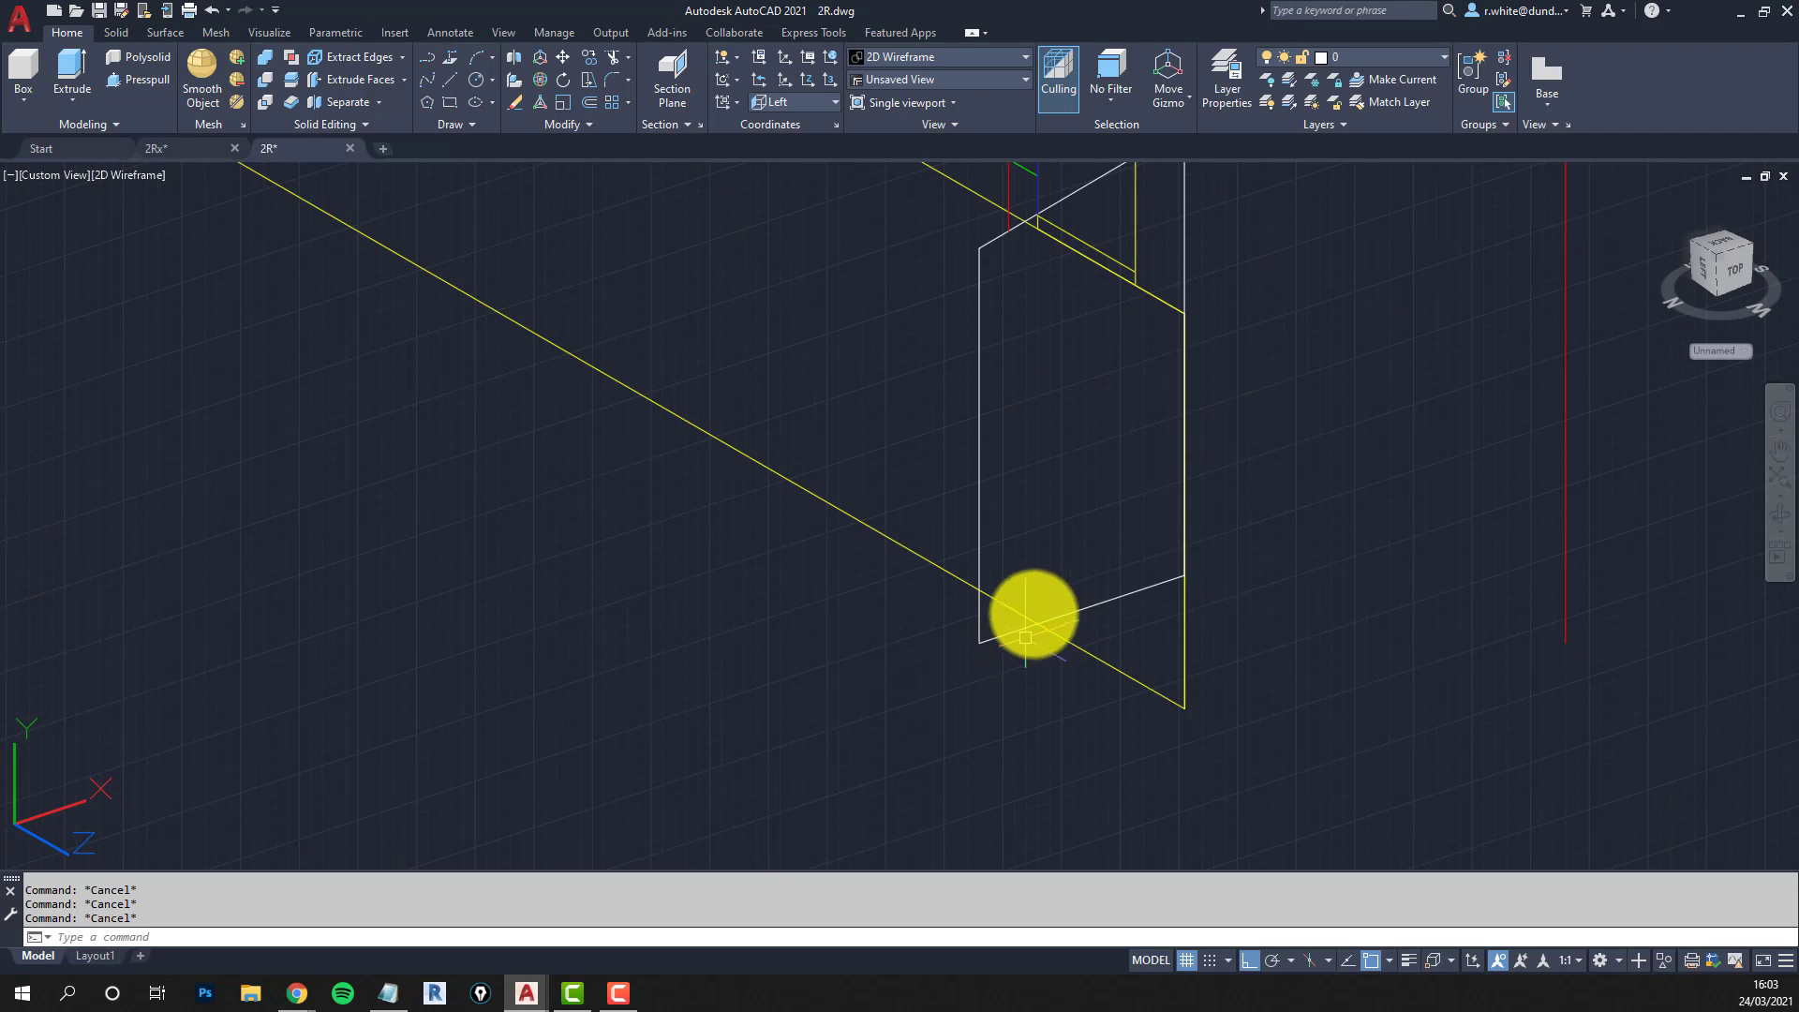
left_click(1076, 612)
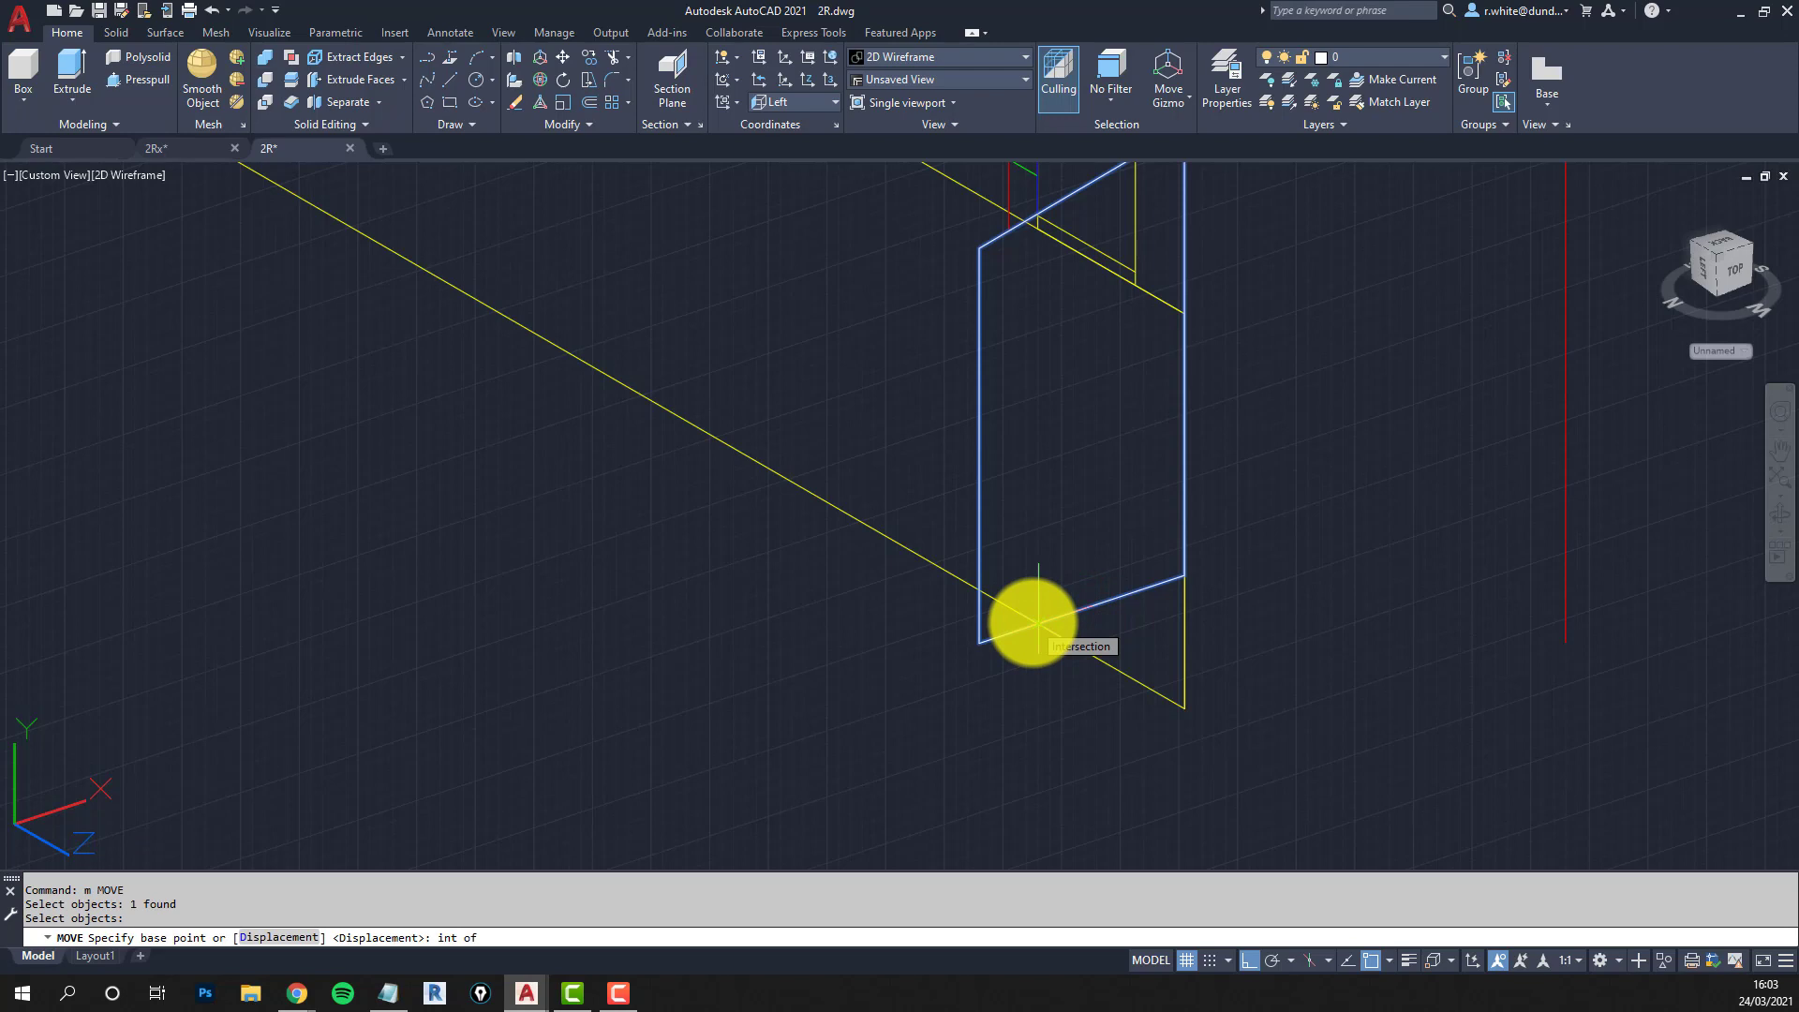
left_click(1038, 622)
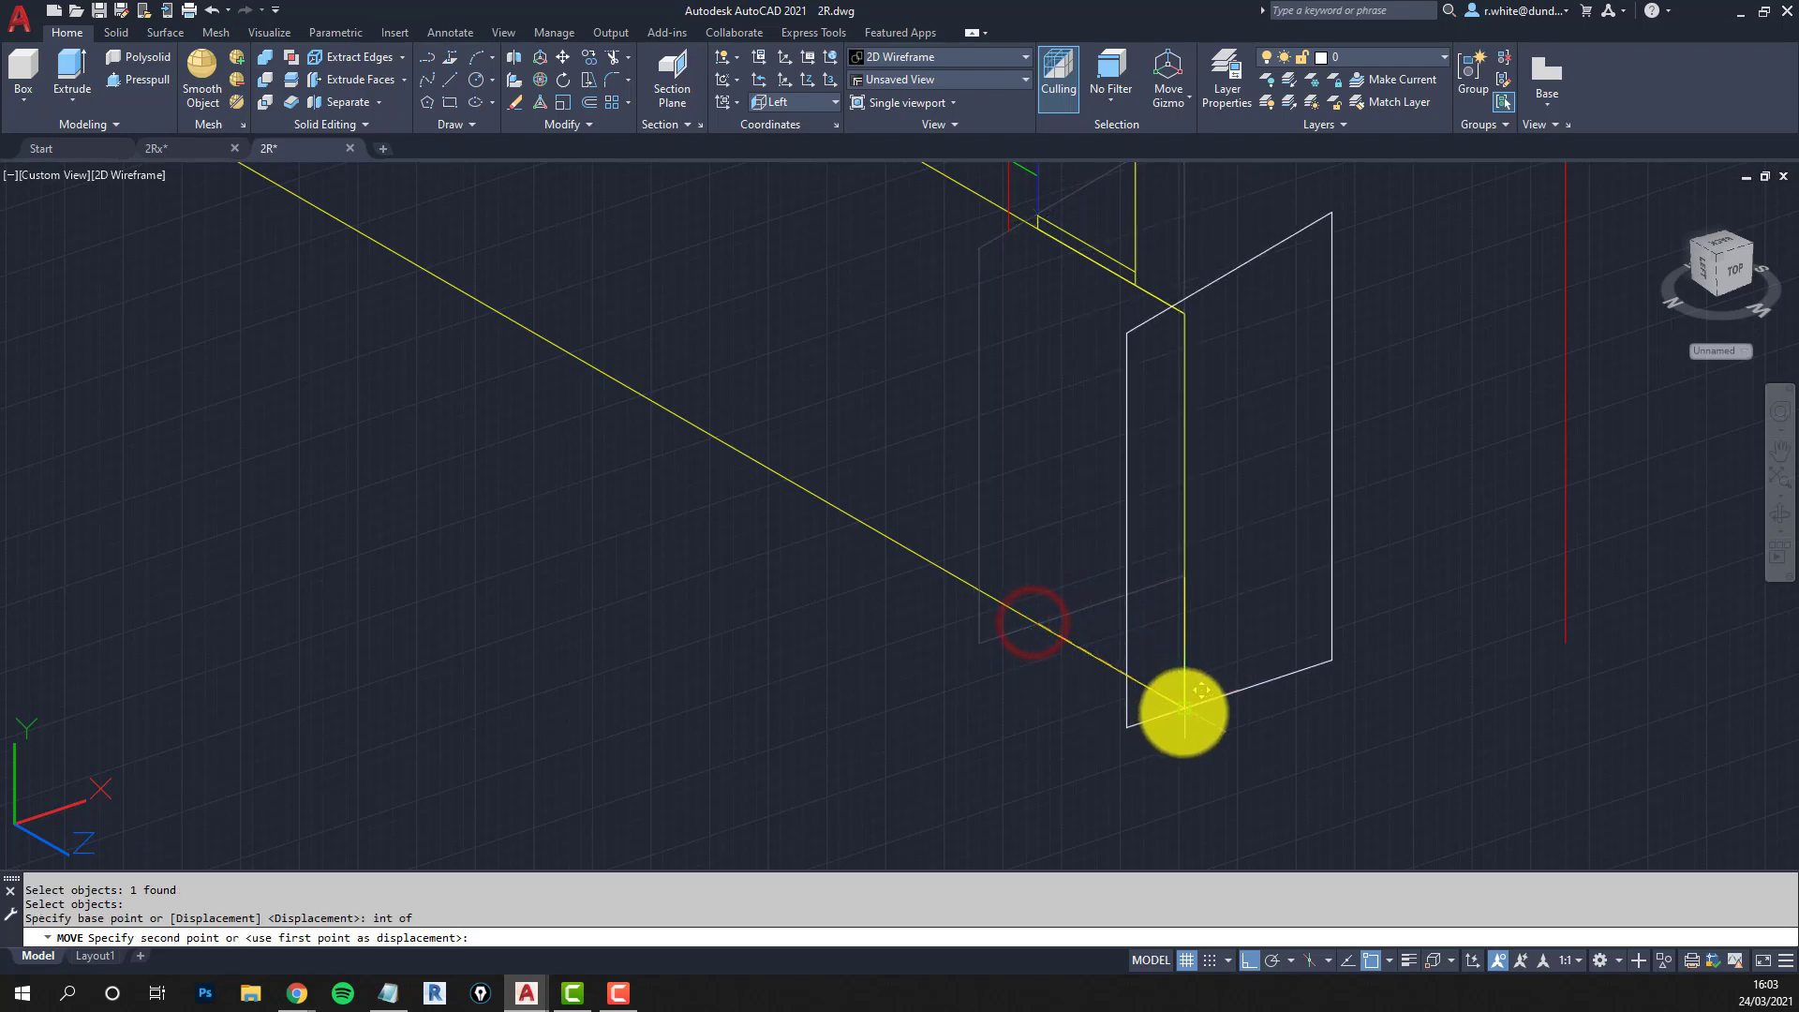
left_click(1184, 712)
scroll(1108, 662, "down", 3)
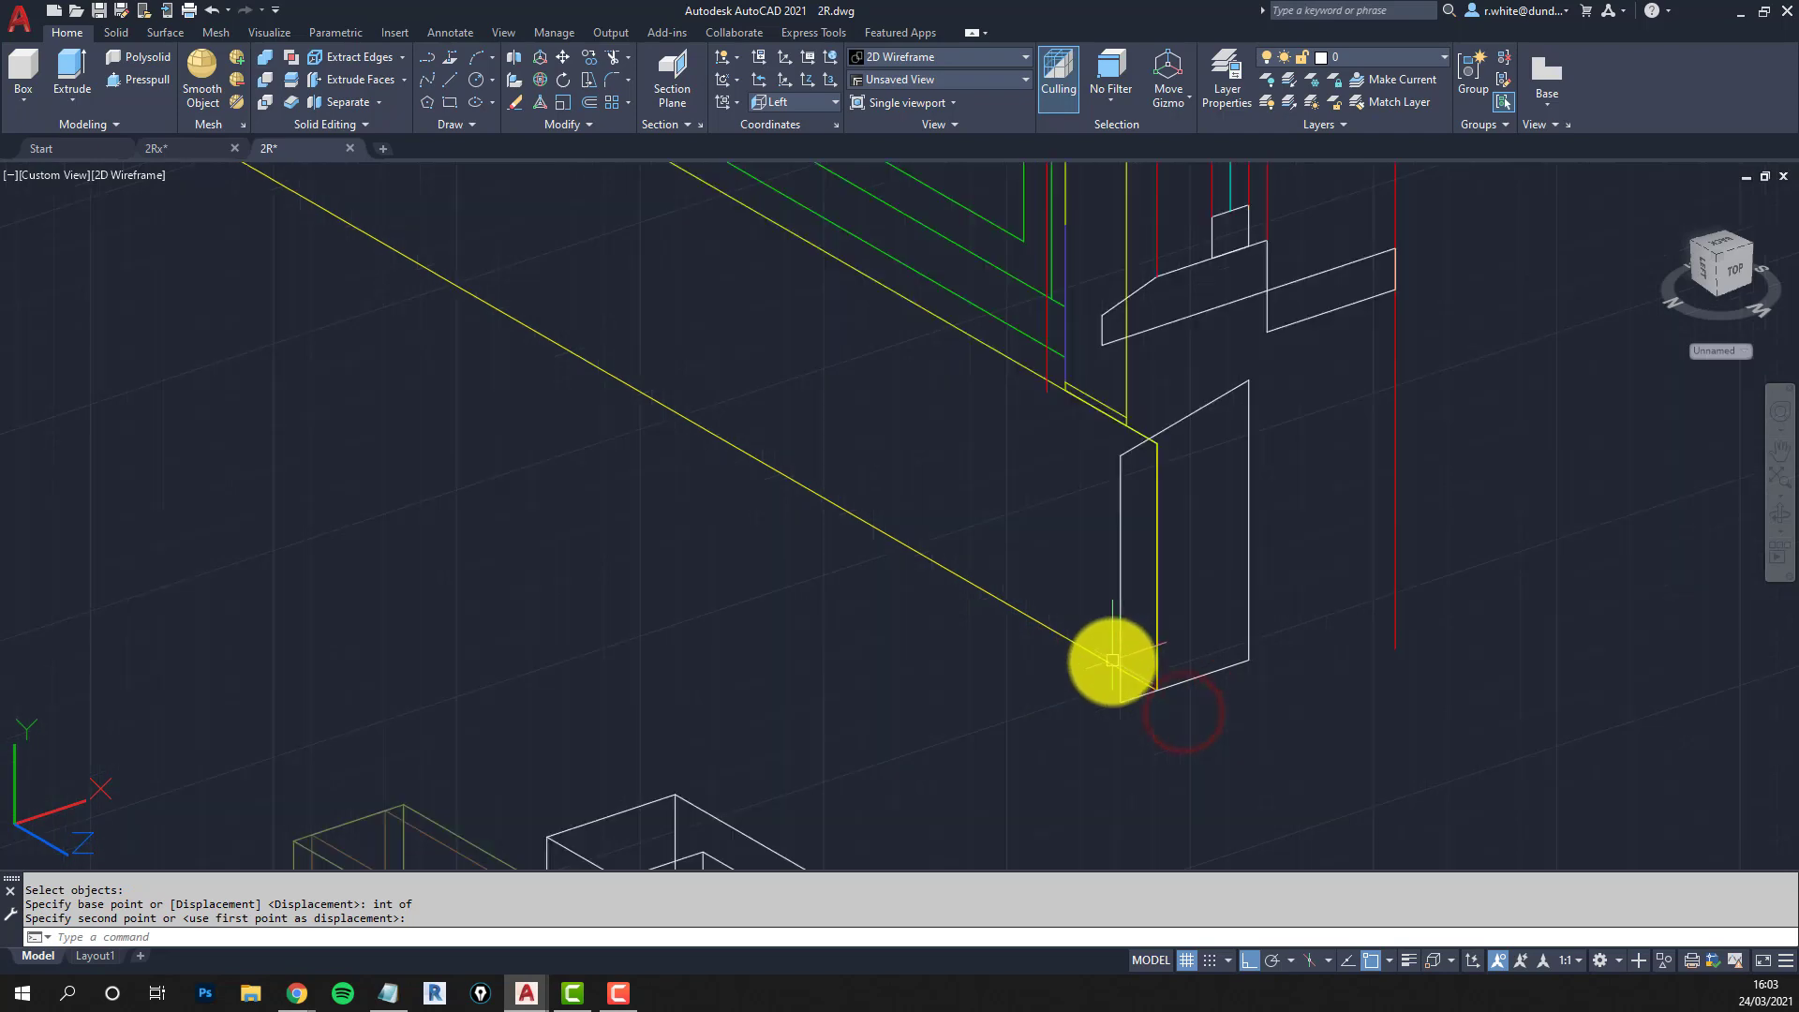
scroll(1136, 633, "down", 2)
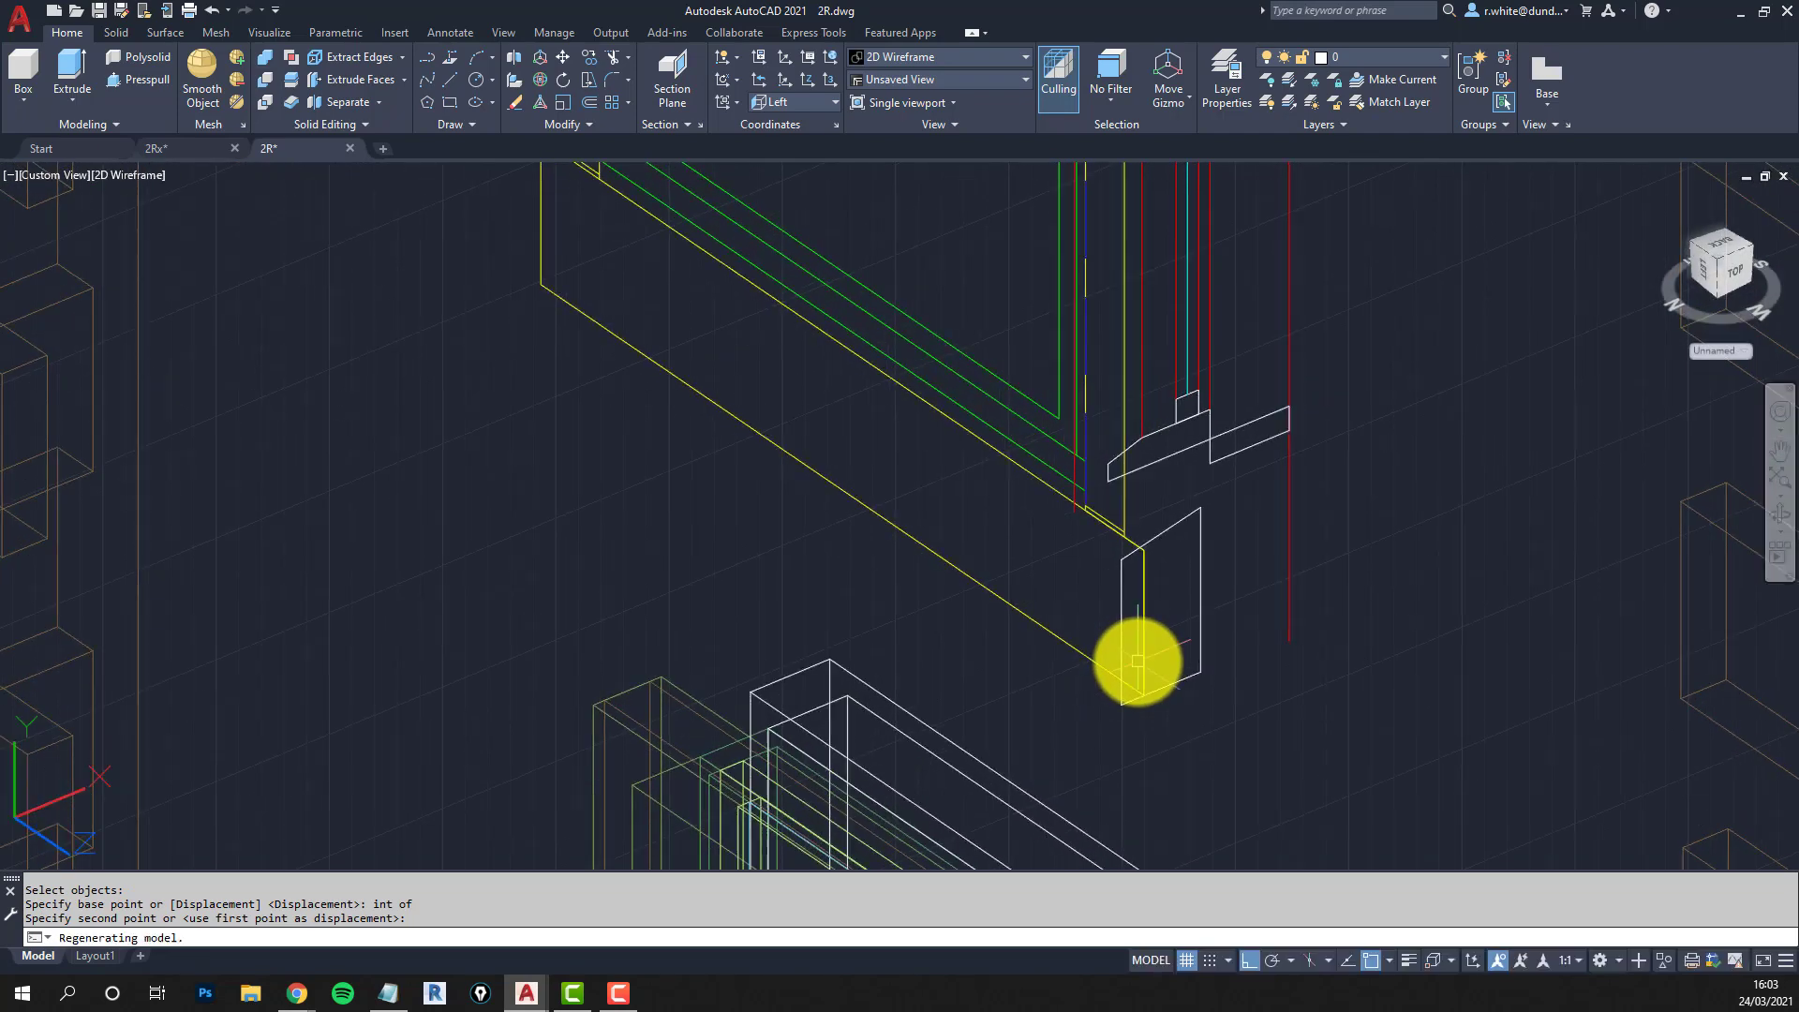
scroll(1129, 635, "down", 3)
key("Escape")
key("Escape")
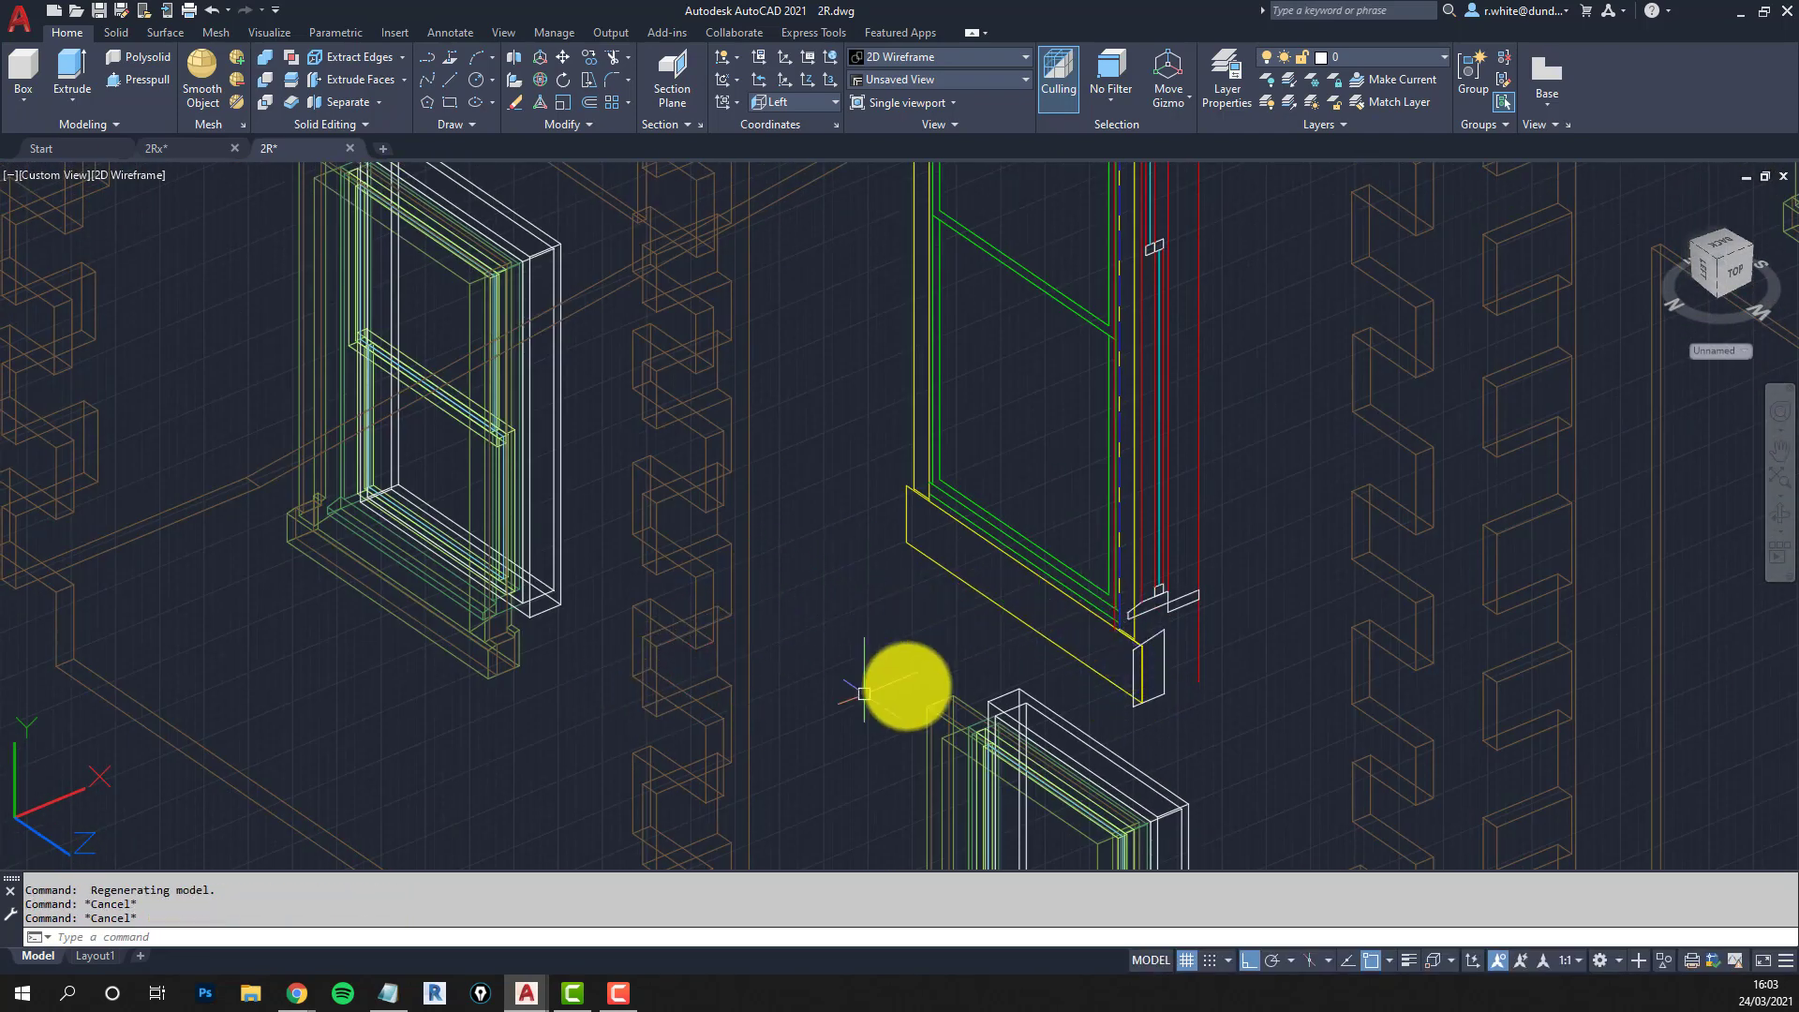
Extrude the sill profile along the full length of the yellow sill outline to its far lower corner.
type("ext")
key("Return")
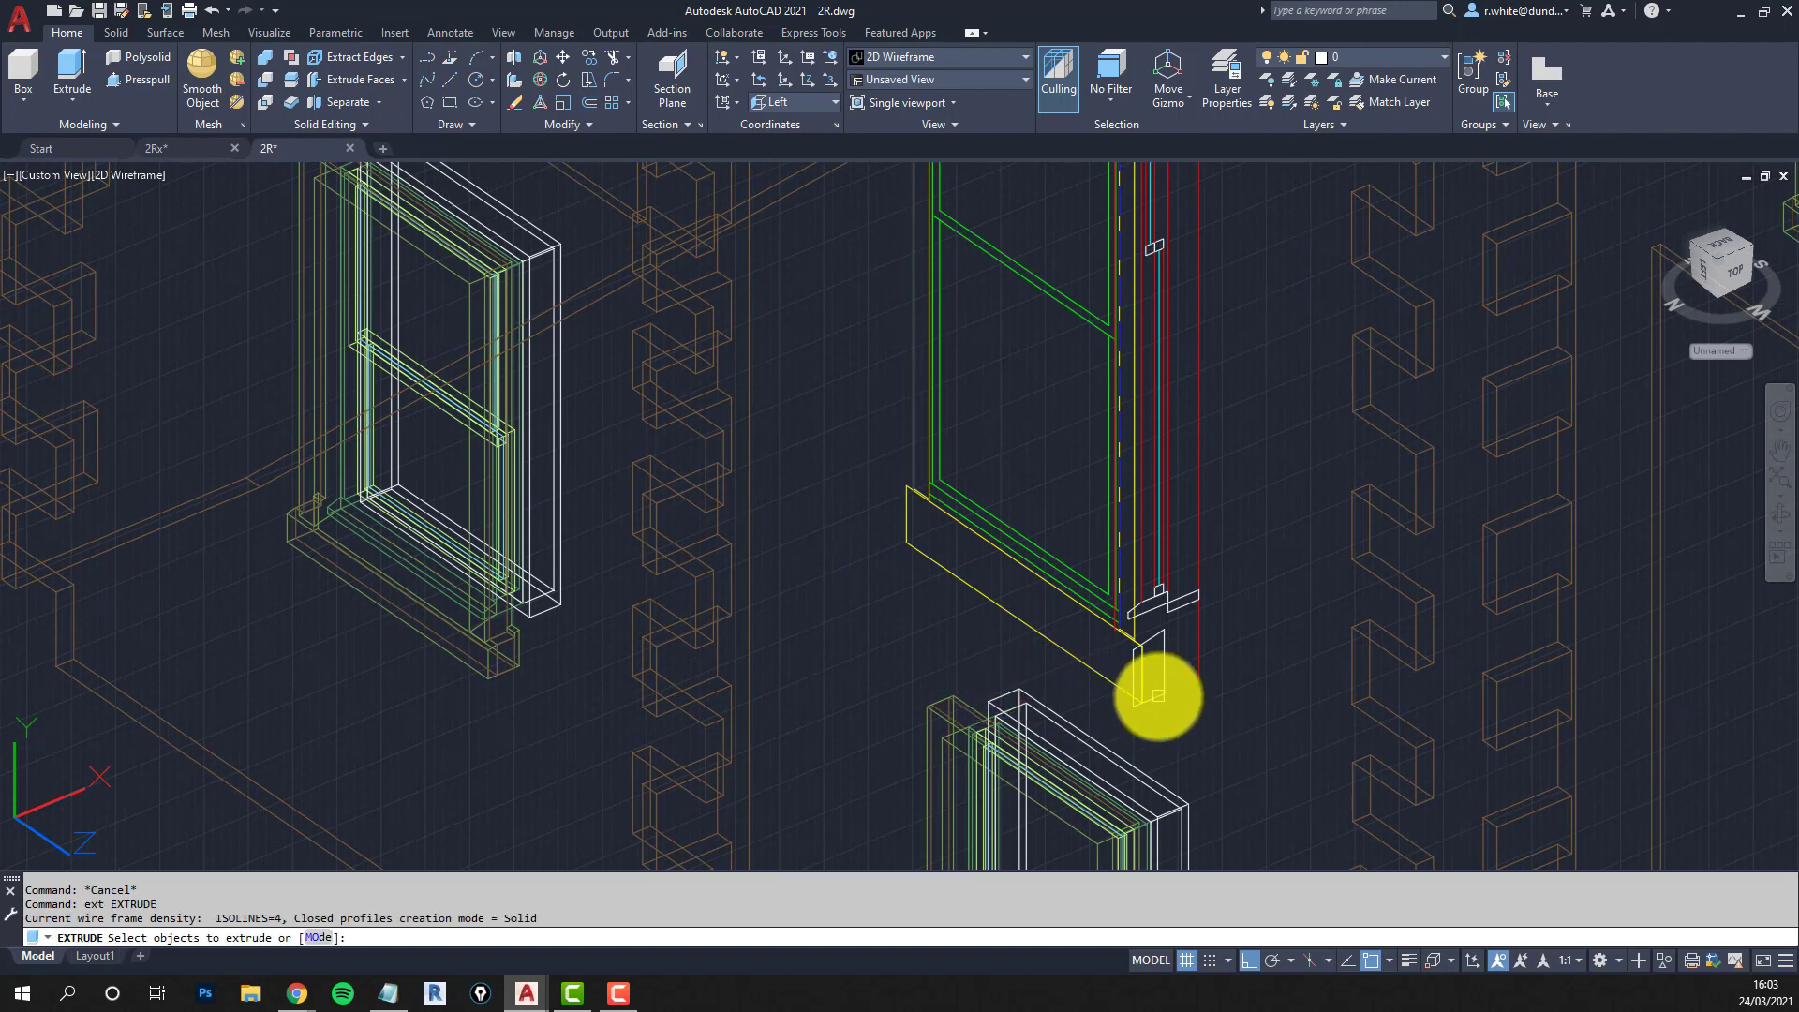
key("Return")
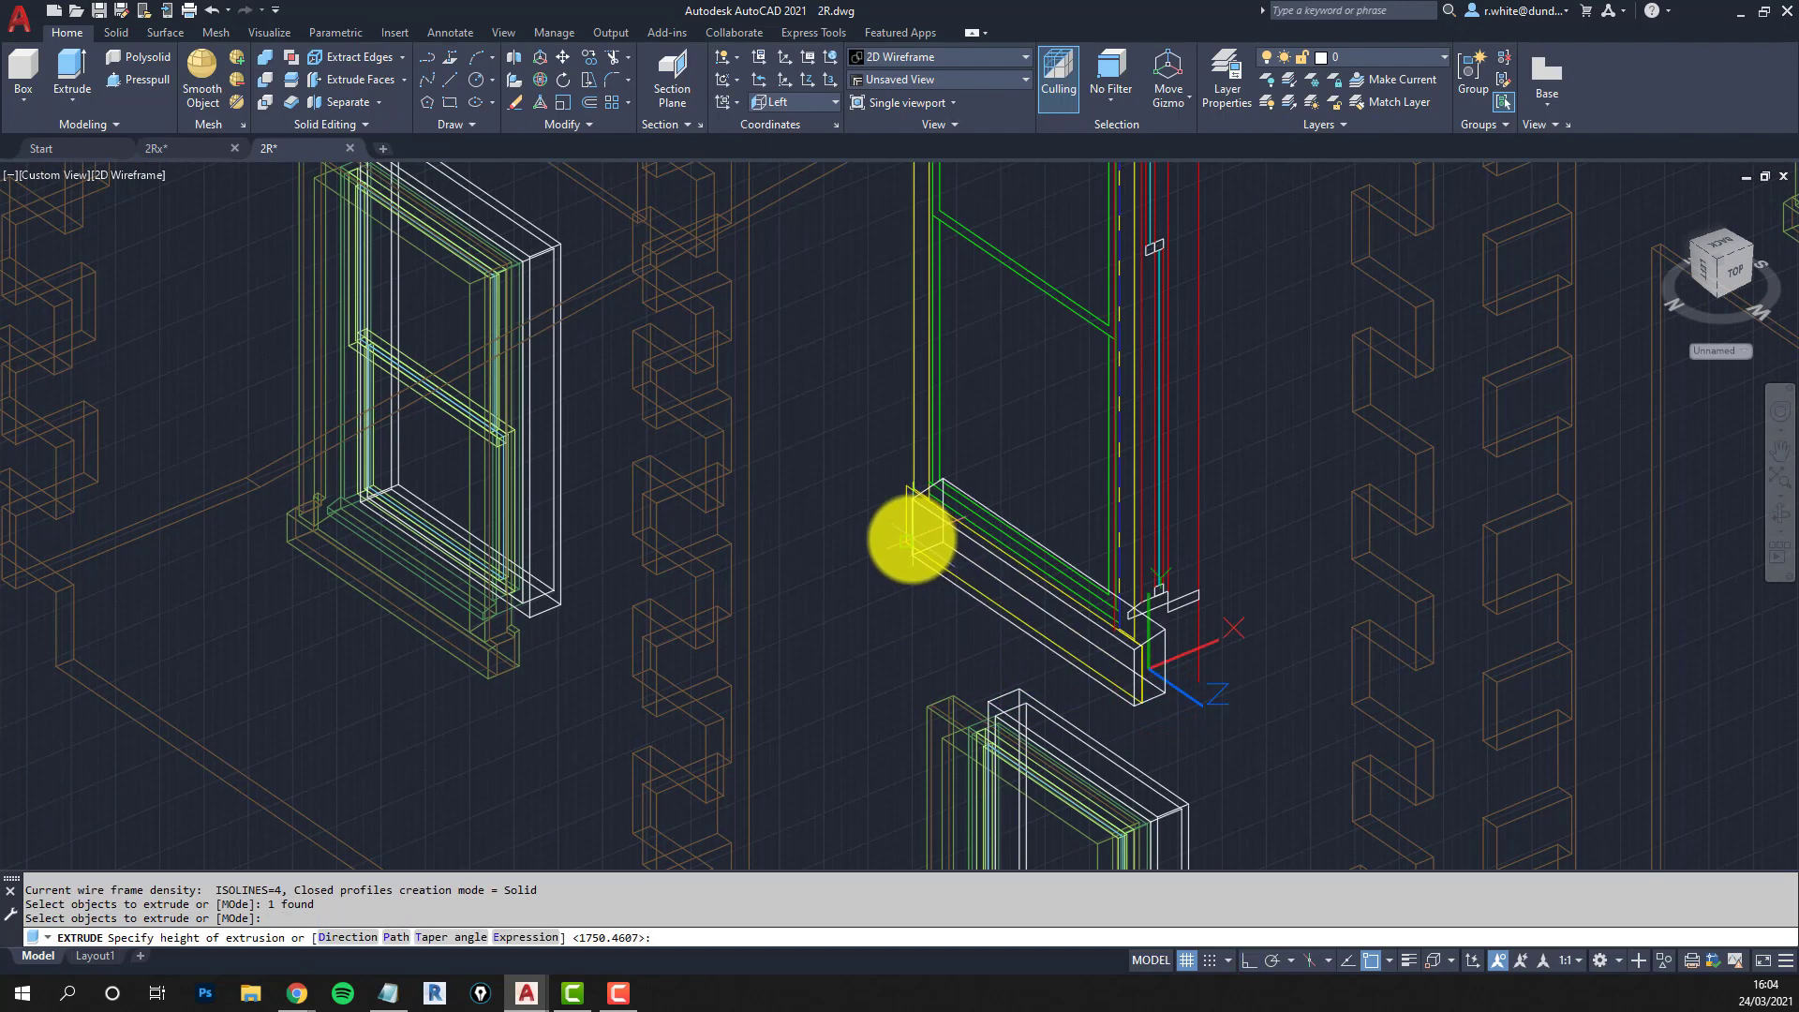
scroll(890, 556, "up", 5)
key("Return")
scroll(1064, 590, "down", 5)
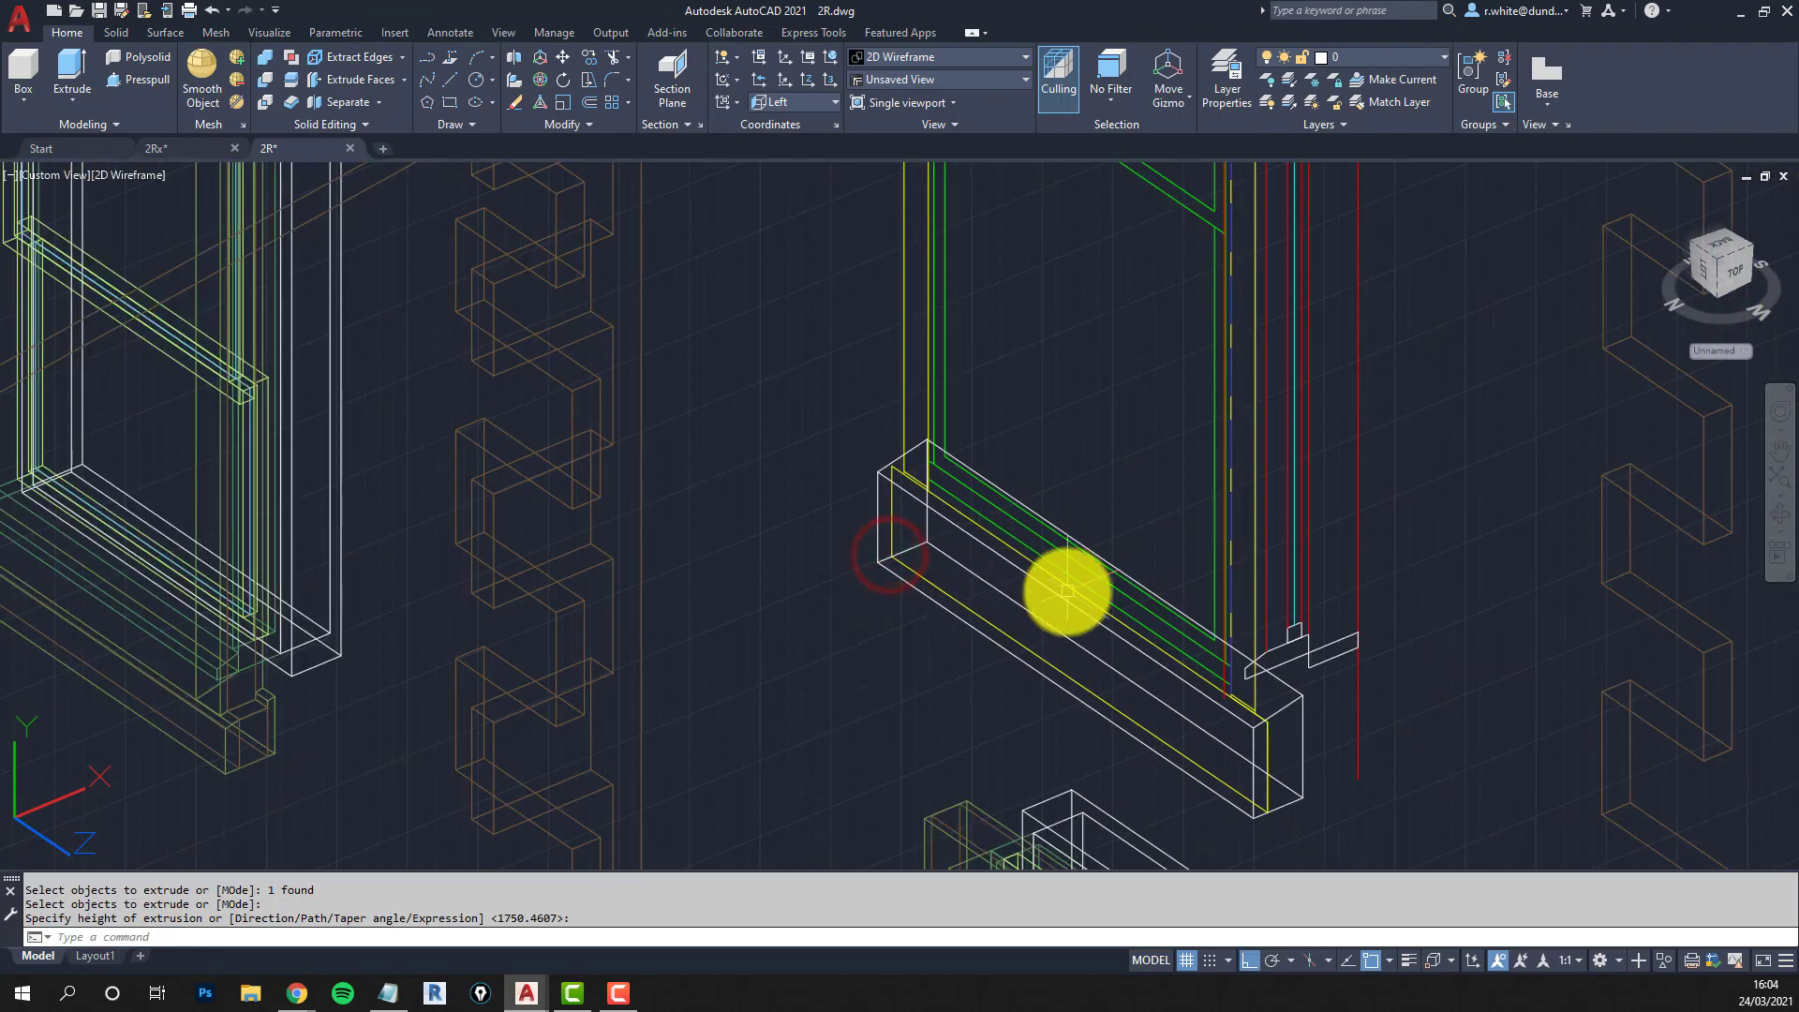
Extrude the sloped timber sill profile above the stone sill across the window to the far lower corner of the sash outline.
middle_click_drag(1065, 590, 1192, 627)
scroll(1172, 618, "up", 4)
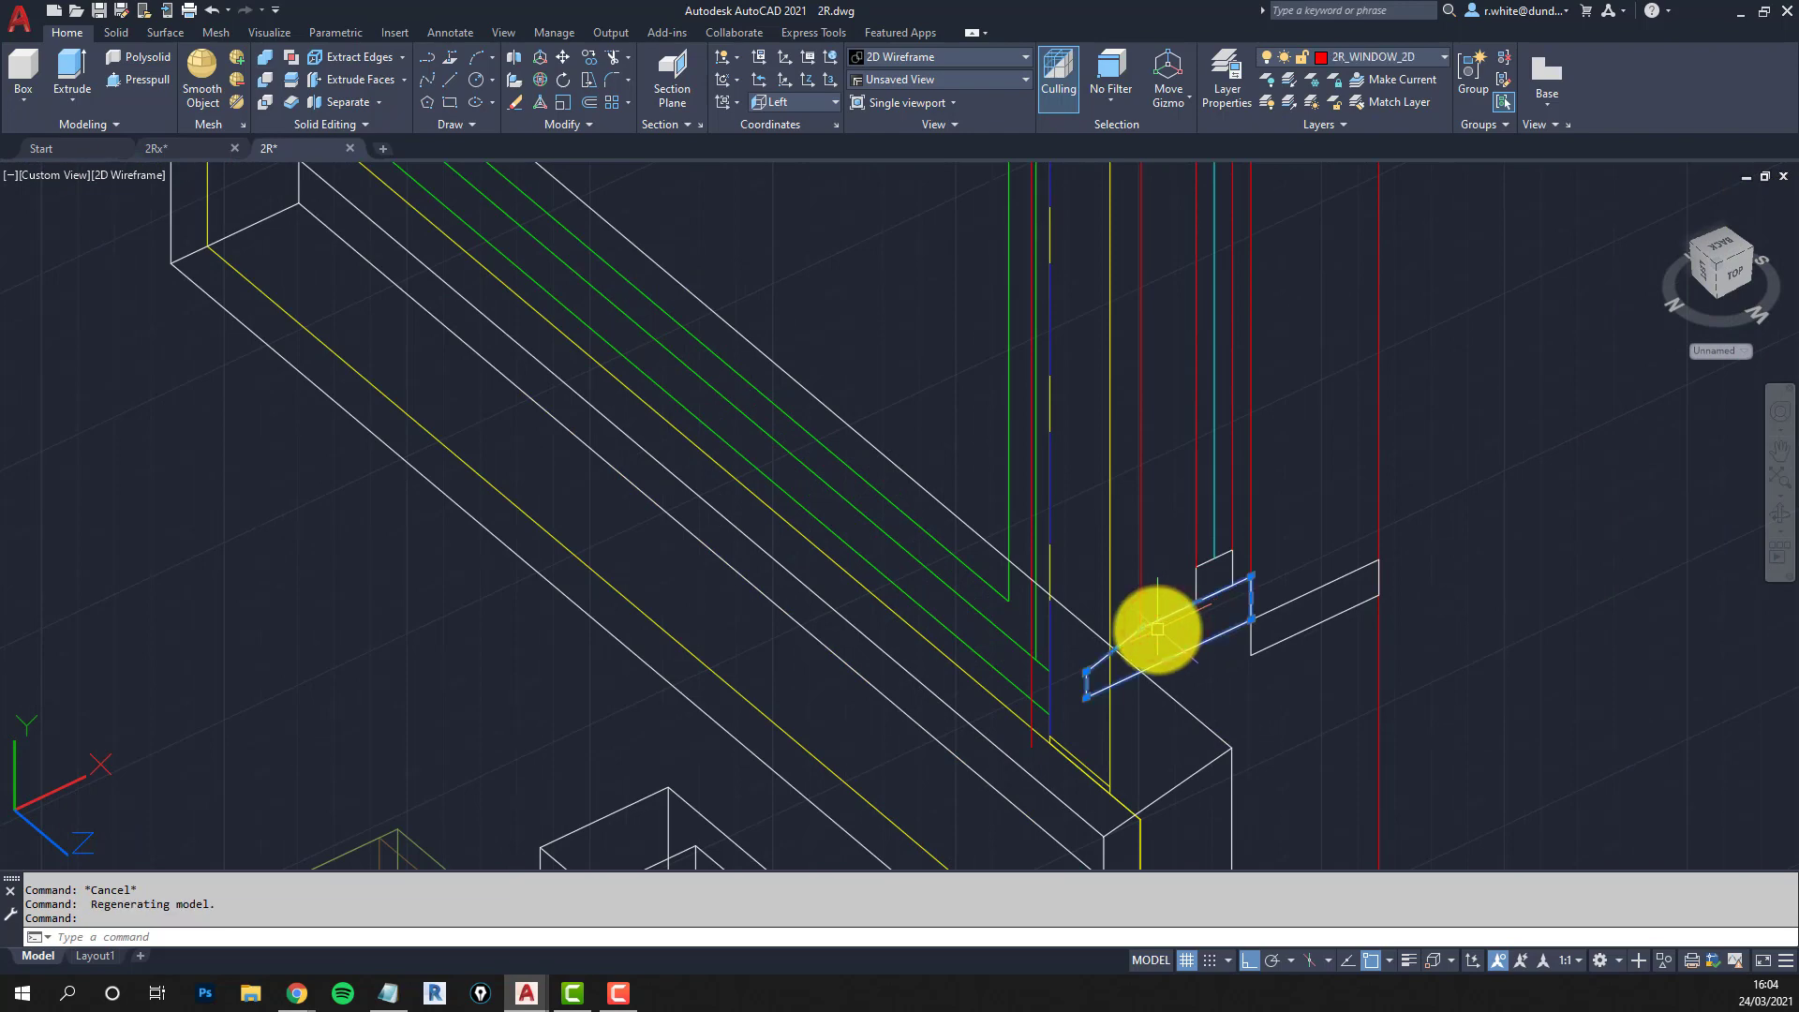
scroll(1158, 629, "down", 3)
scroll(1153, 642, "up", 3)
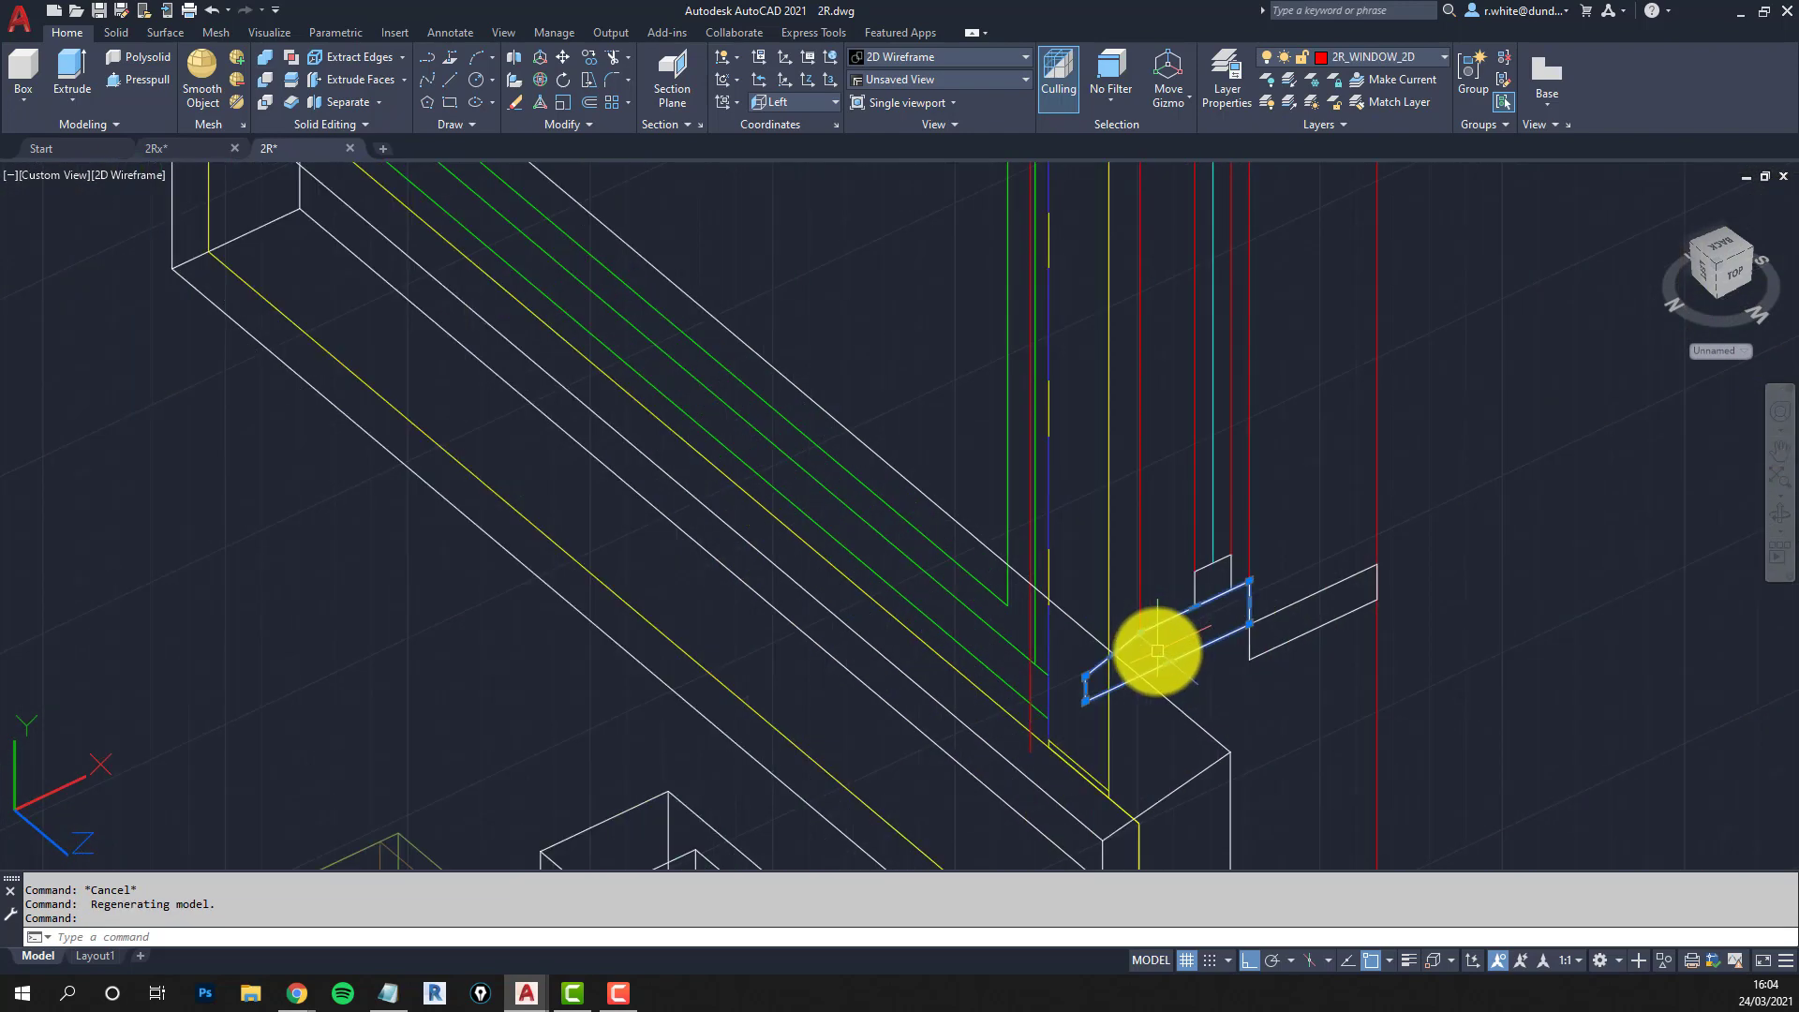
mouse_move(1153, 644)
middle_mouse_down("shift")
mouse_move(1115, 647)
mouse_move(1165, 647)
middle_mouse_up("shift")
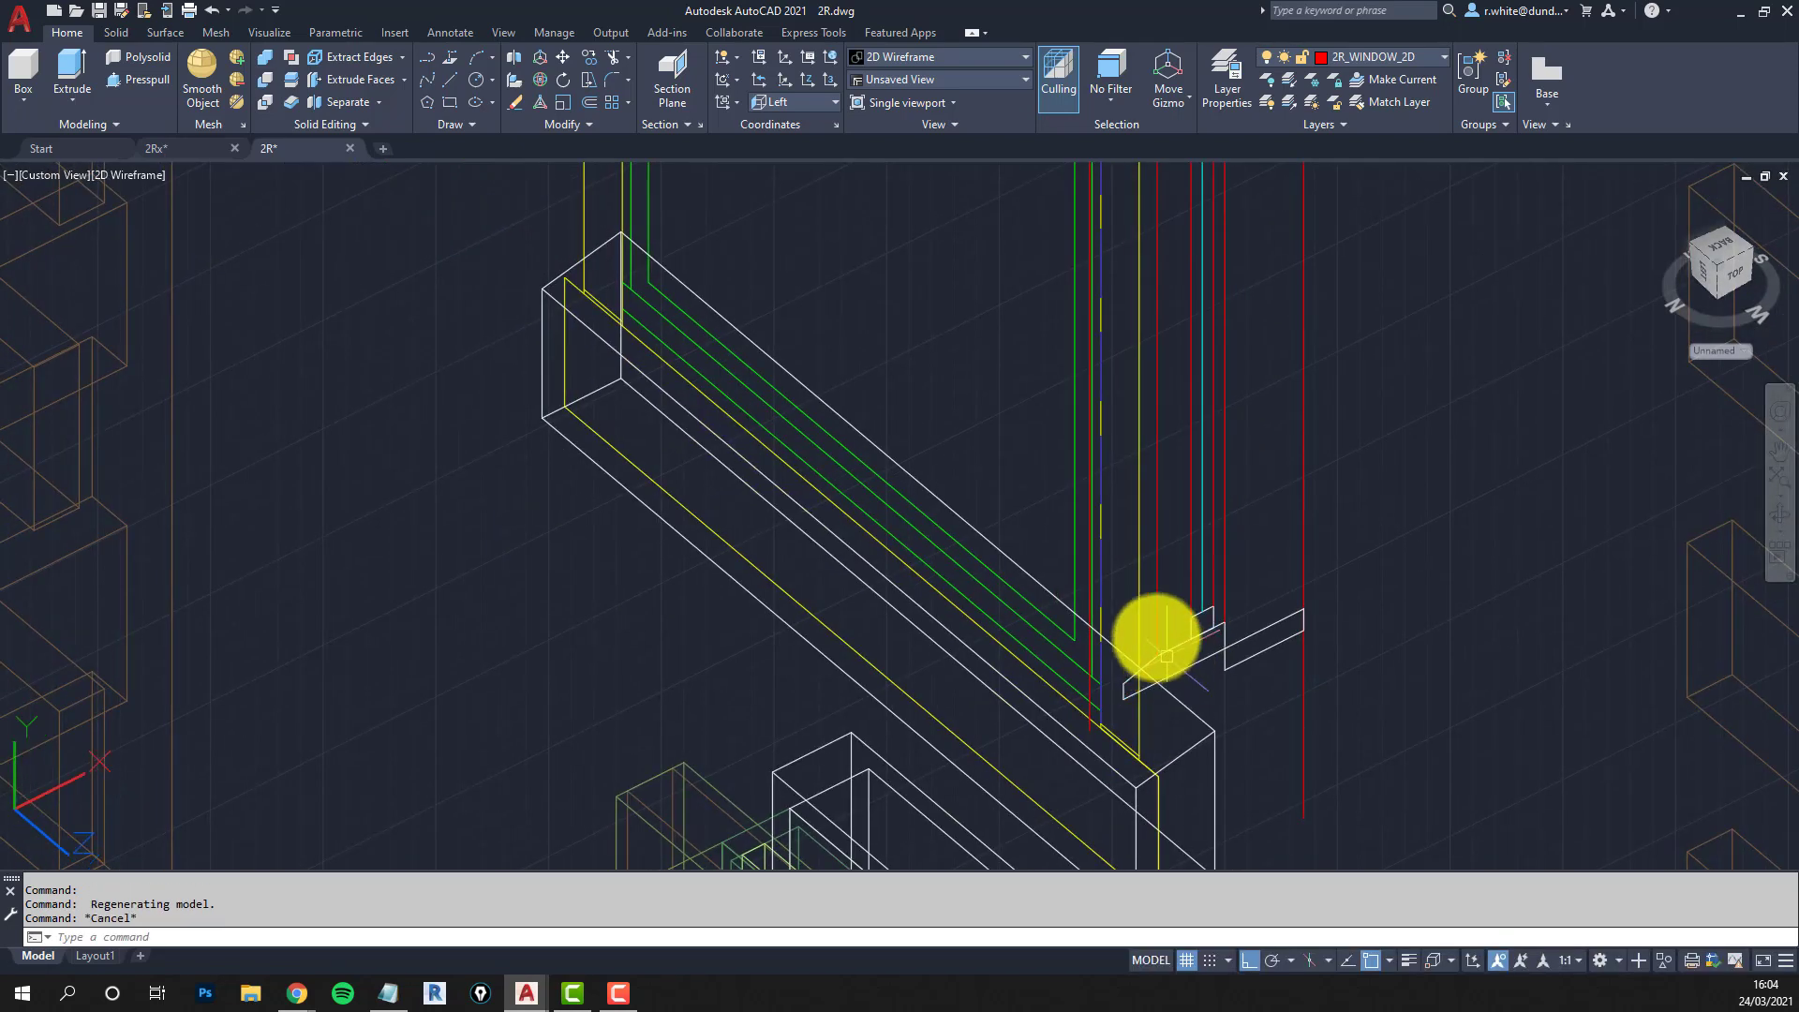
key("Return")
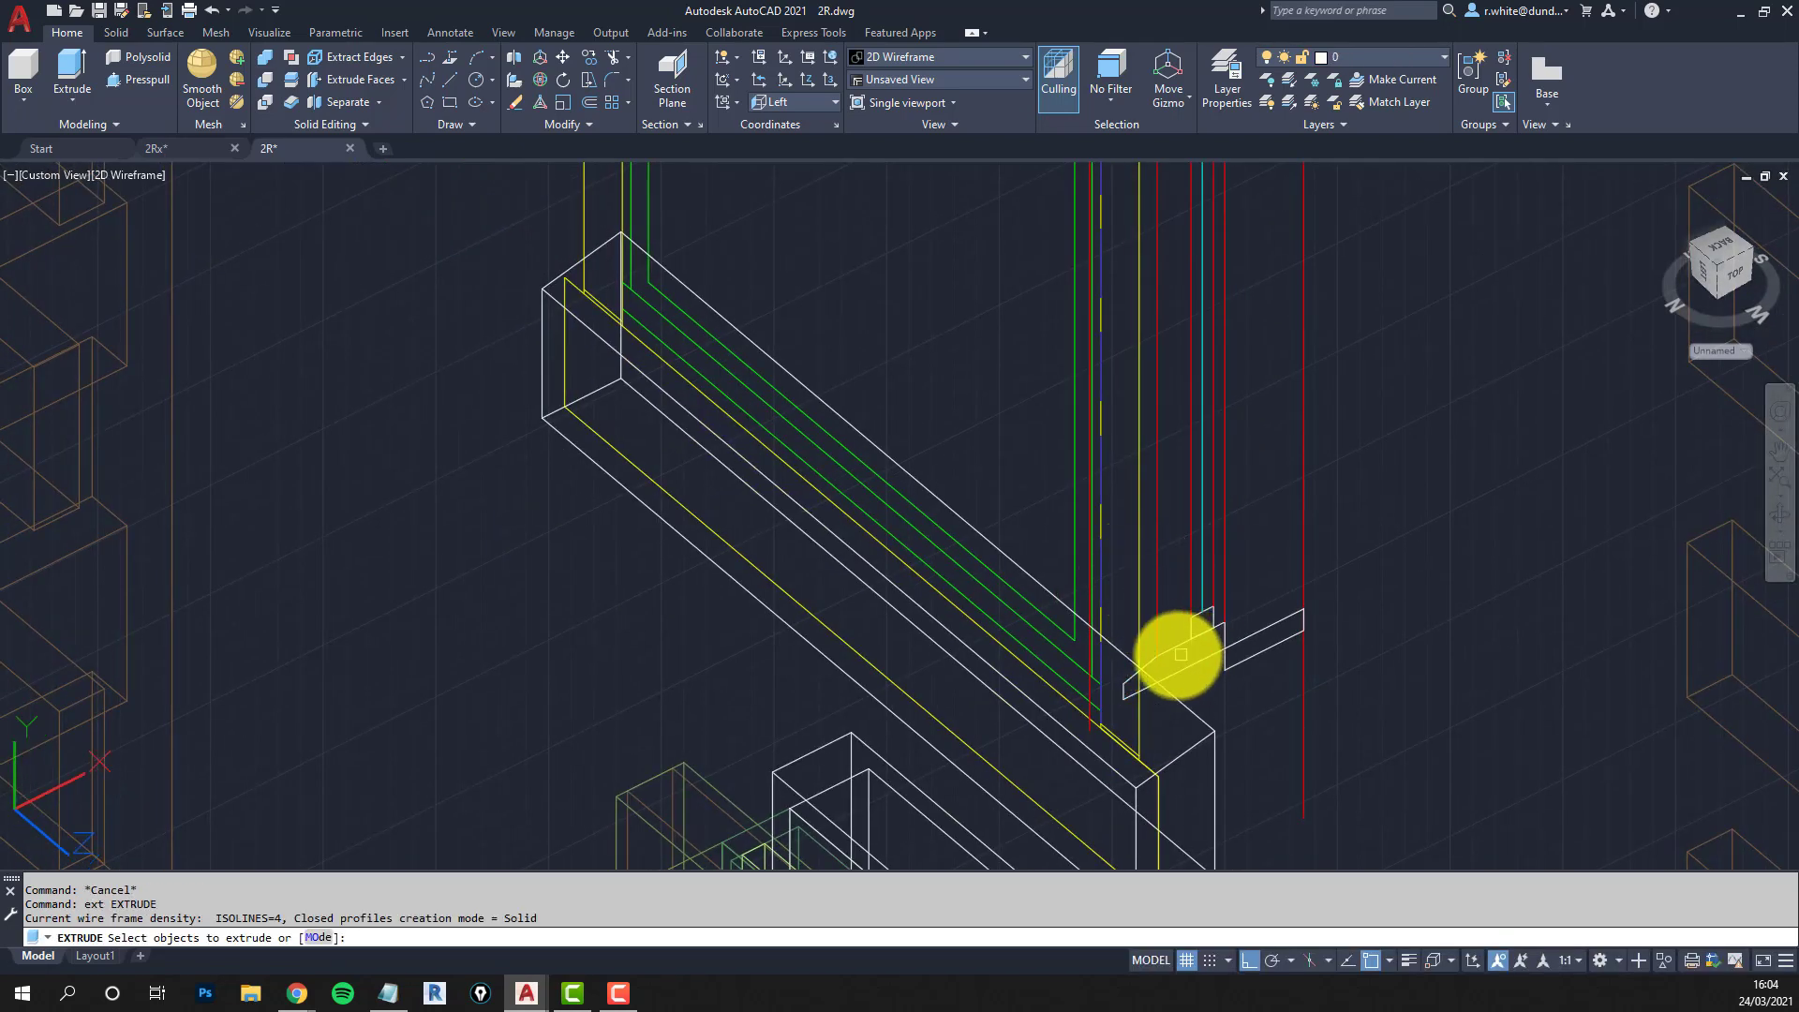
left_click(1179, 645)
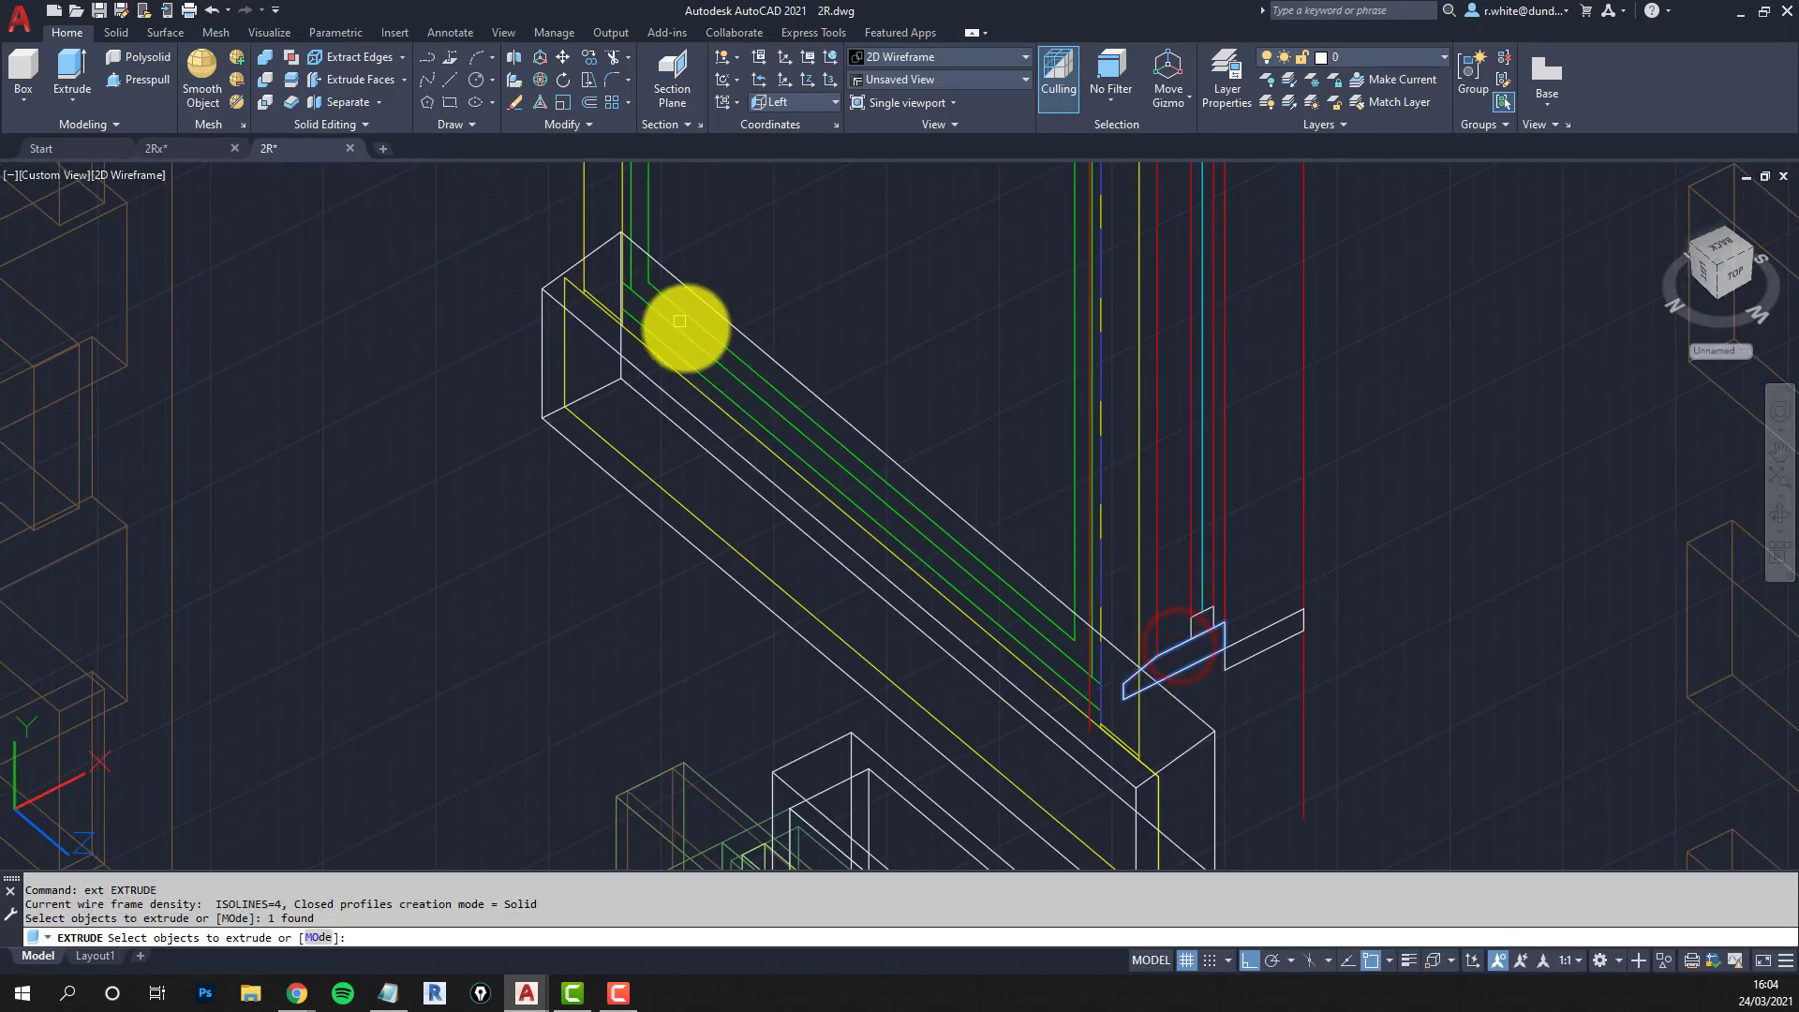
middle_click_drag(691, 329, 751, 410)
key("Return")
scroll(712, 379, "up", 2)
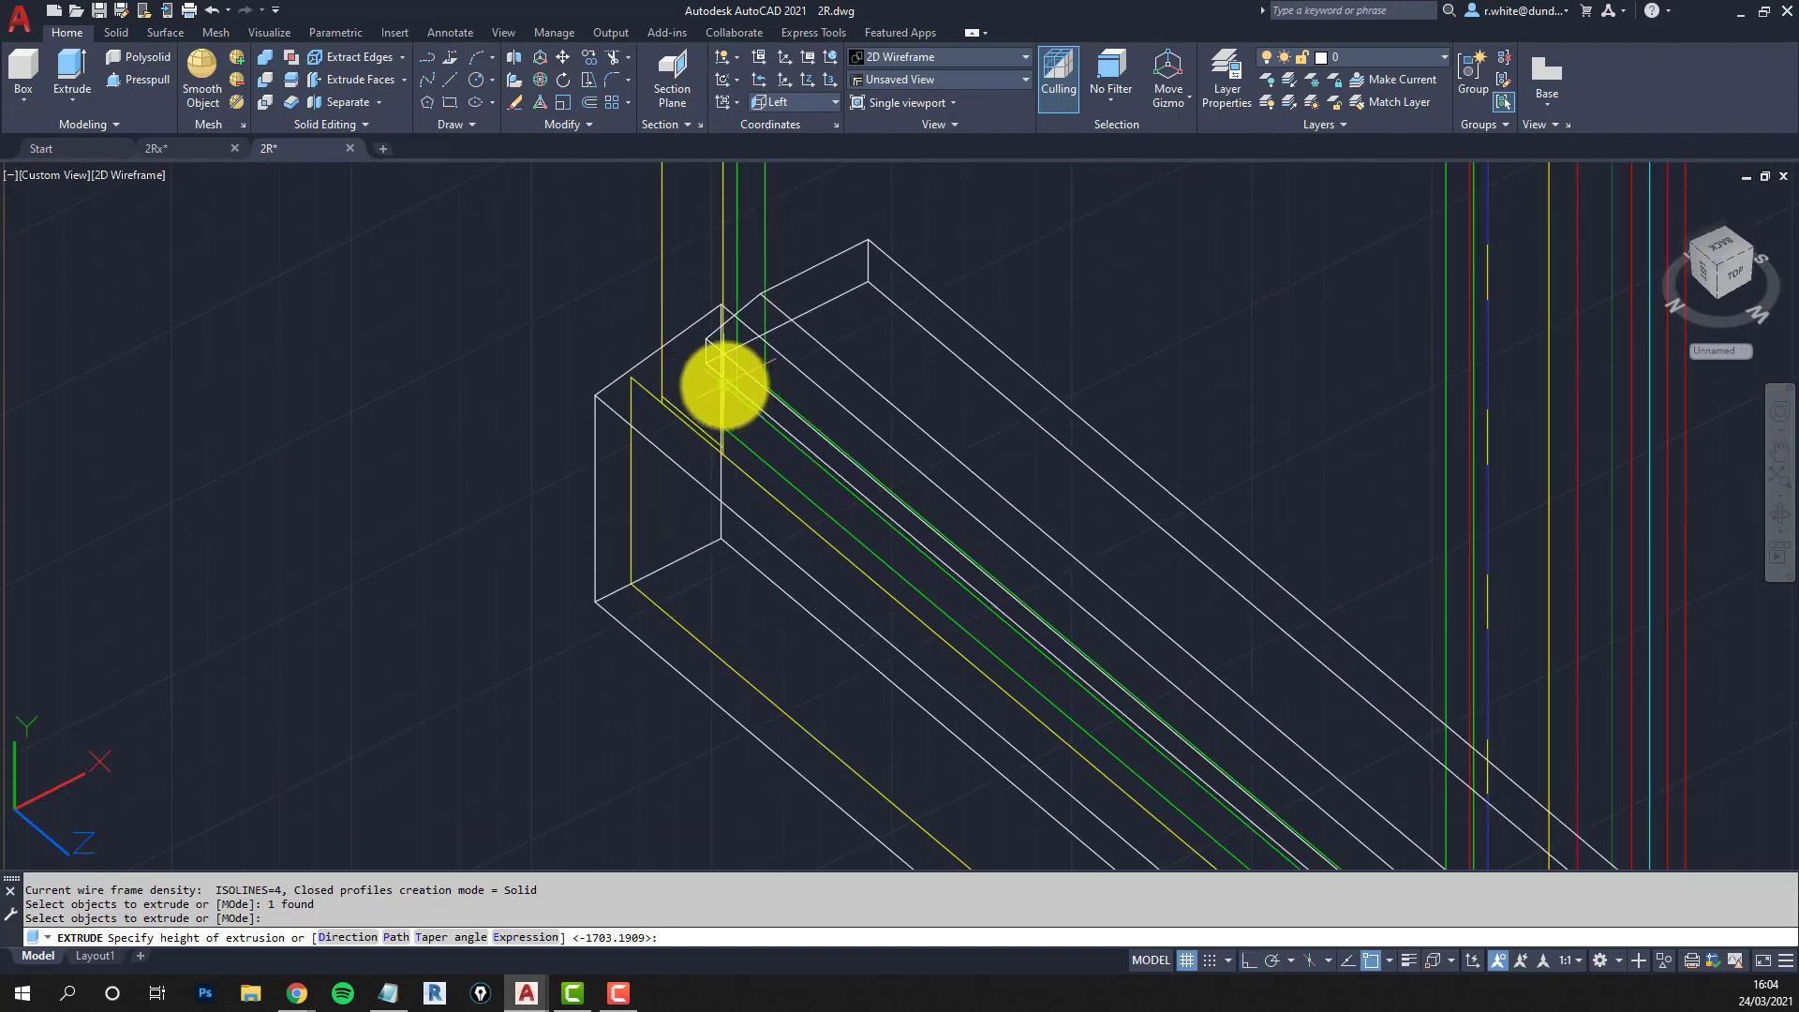
left_click(724, 385)
Display the model in the Shaded with Edges visual style and dismiss the 3D display performance notice.
scroll(797, 468, "down", 2)
middle_click_drag(878, 519, 823, 417)
middle_click_drag(868, 480, 913, 466, "shift")
left_click(111, 176)
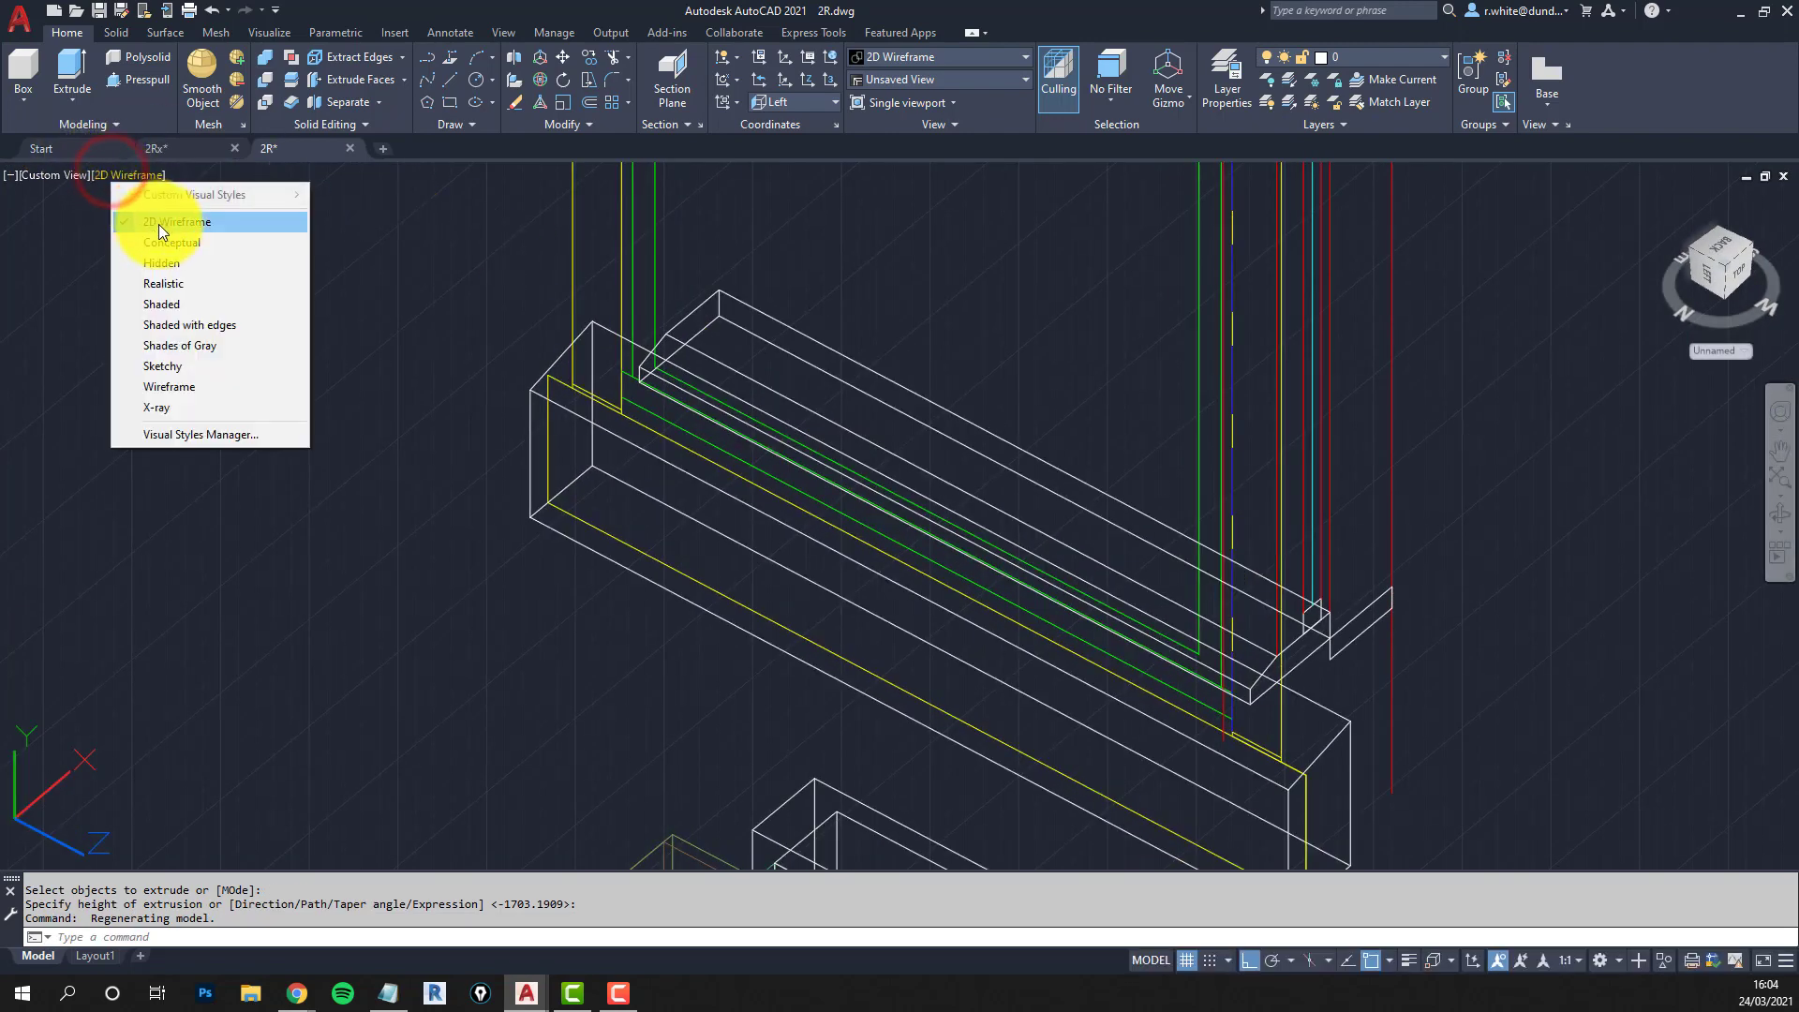
left_click(161, 324)
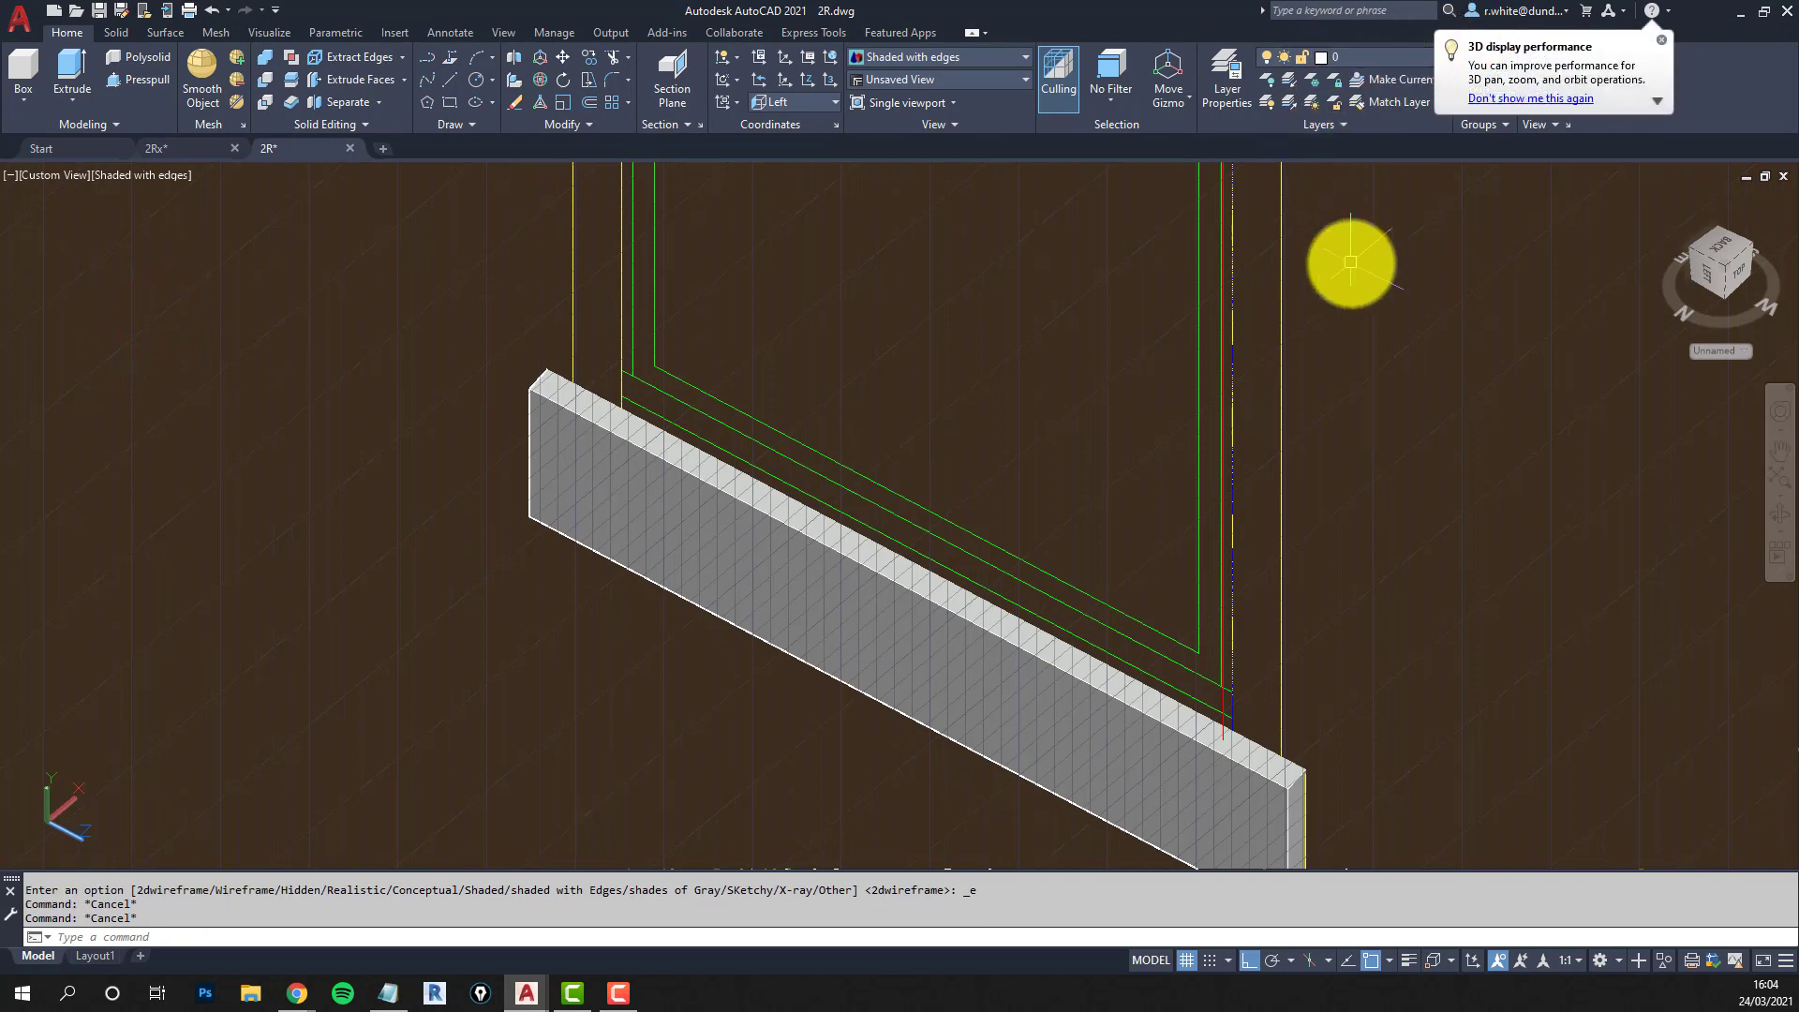
key("Escape")
left_click(1663, 40)
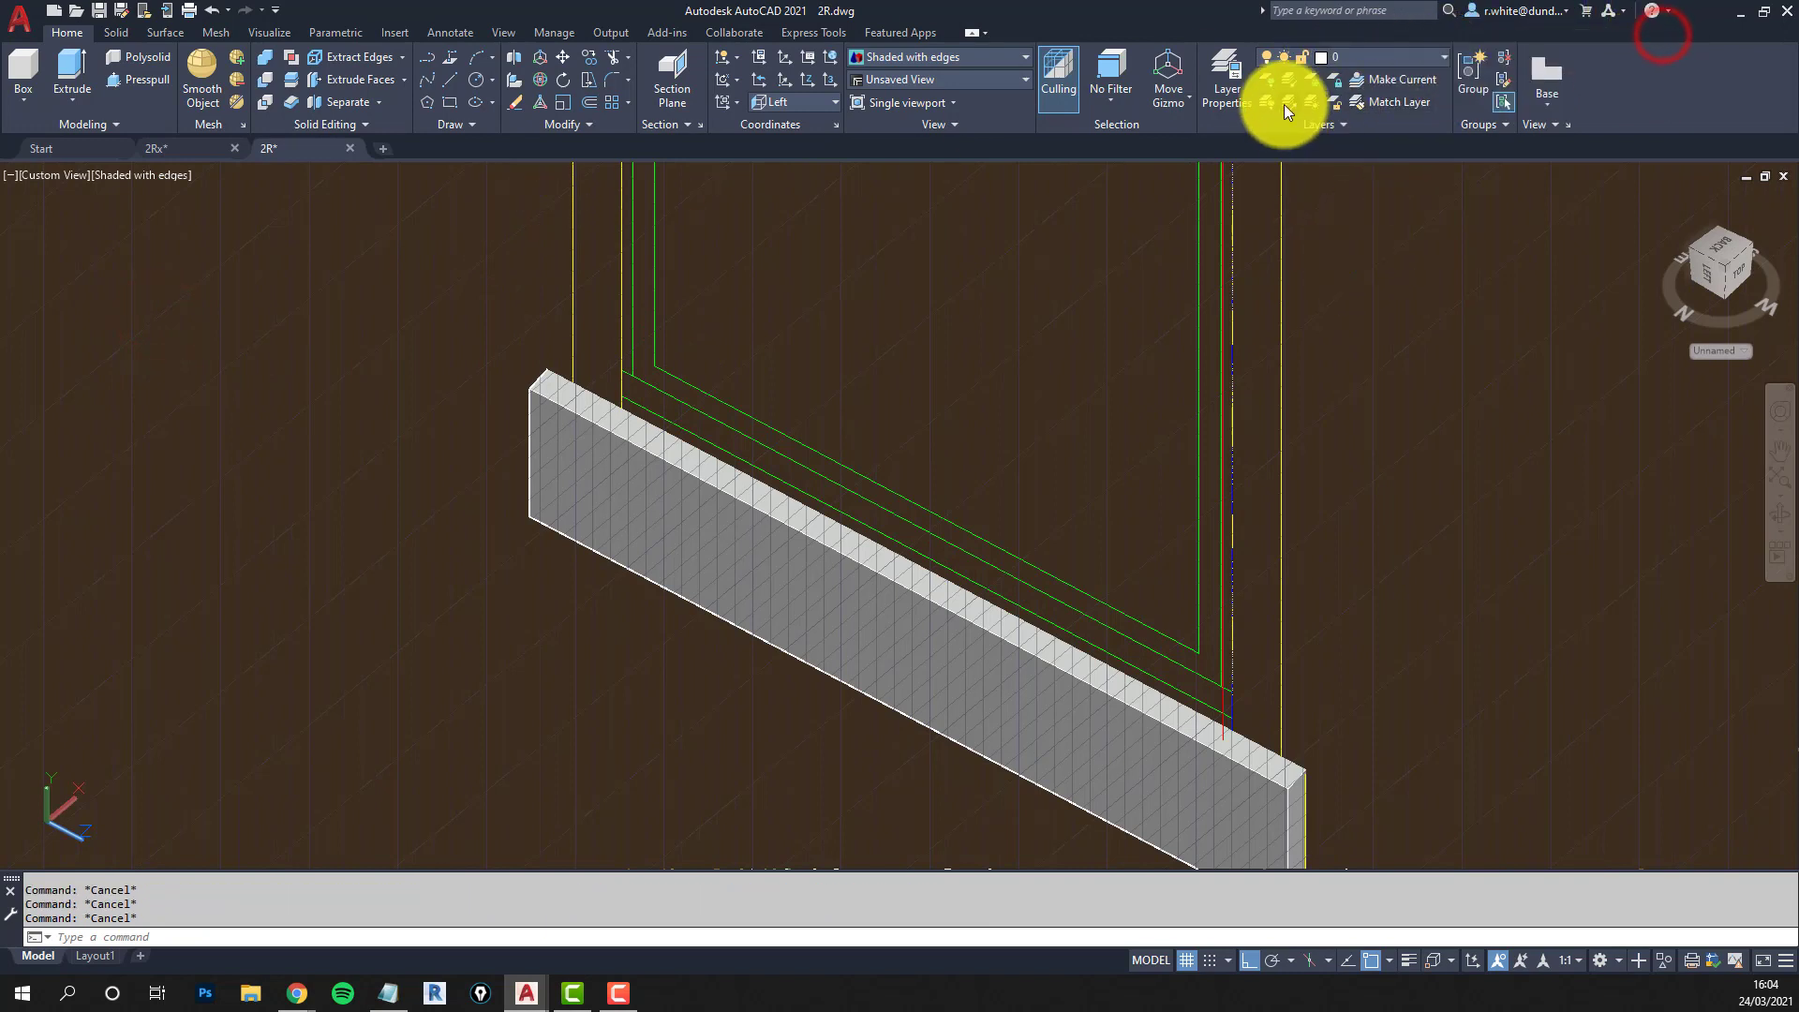
Turn off the 2R_WALL_GEN layer and inspect the two extruded sills from different angles.
left_click(1446, 428)
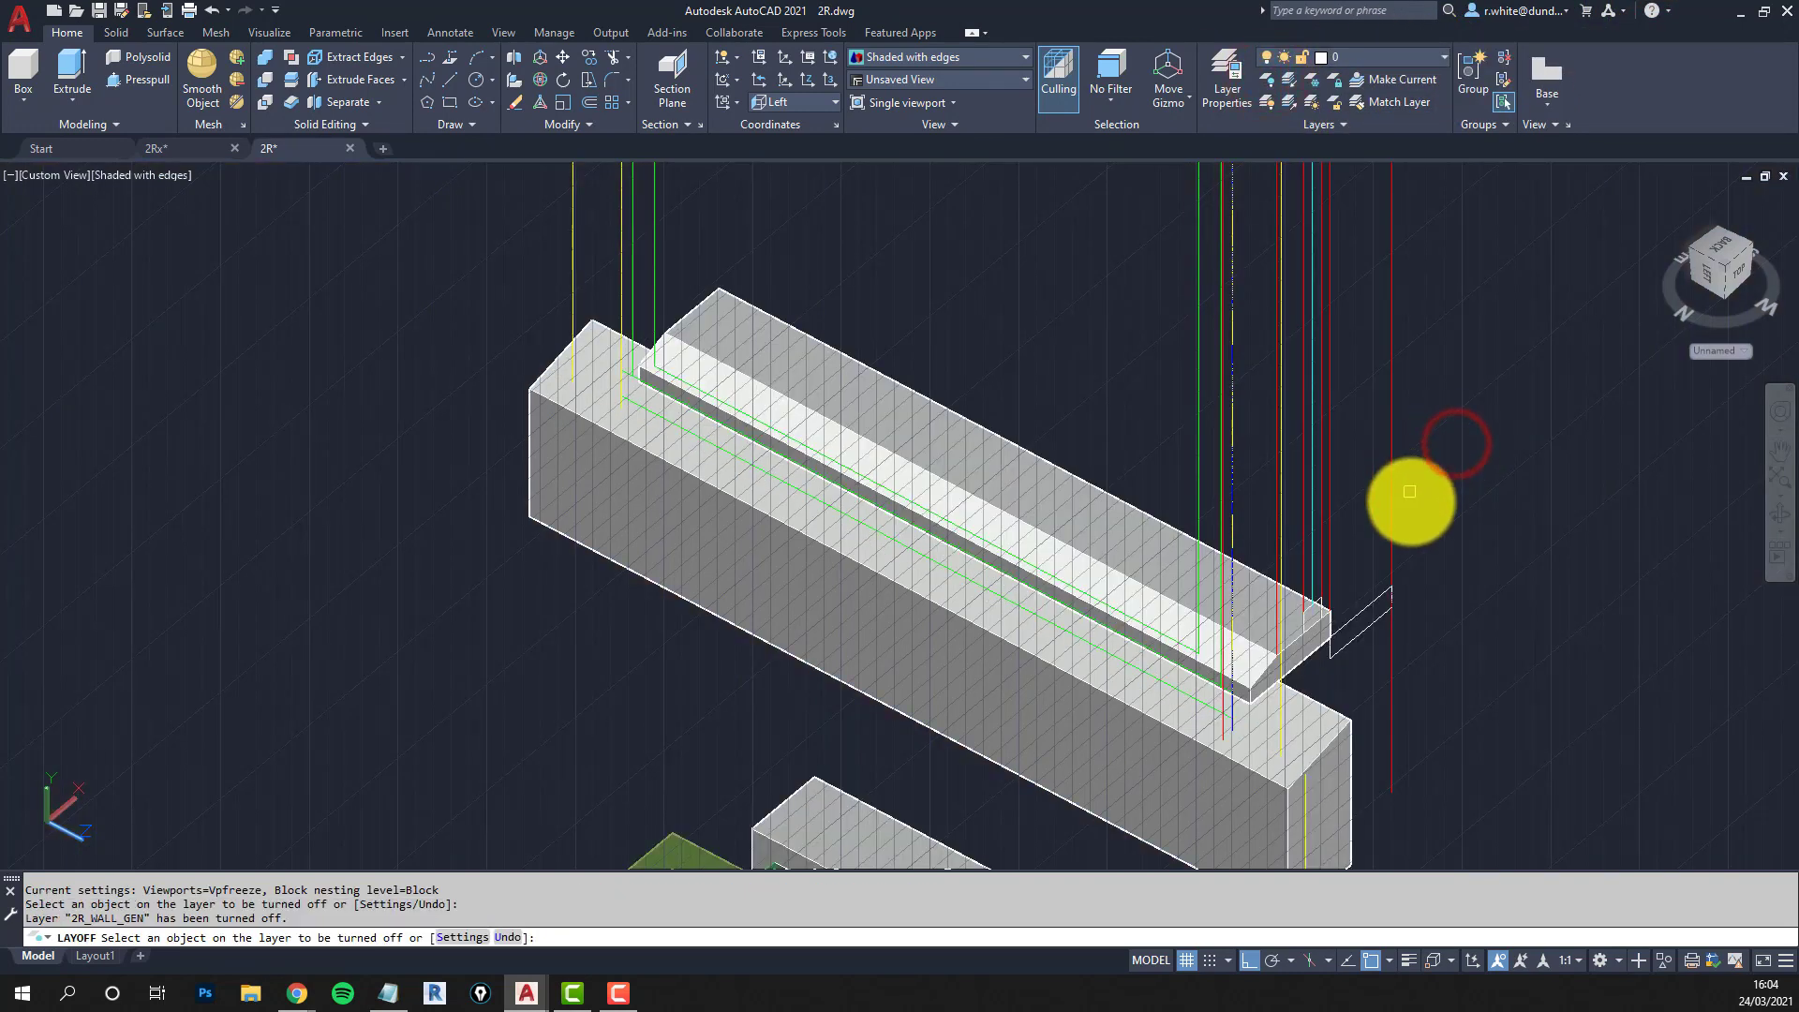
middle_click_drag(1406, 502, 1367, 595, "shift")
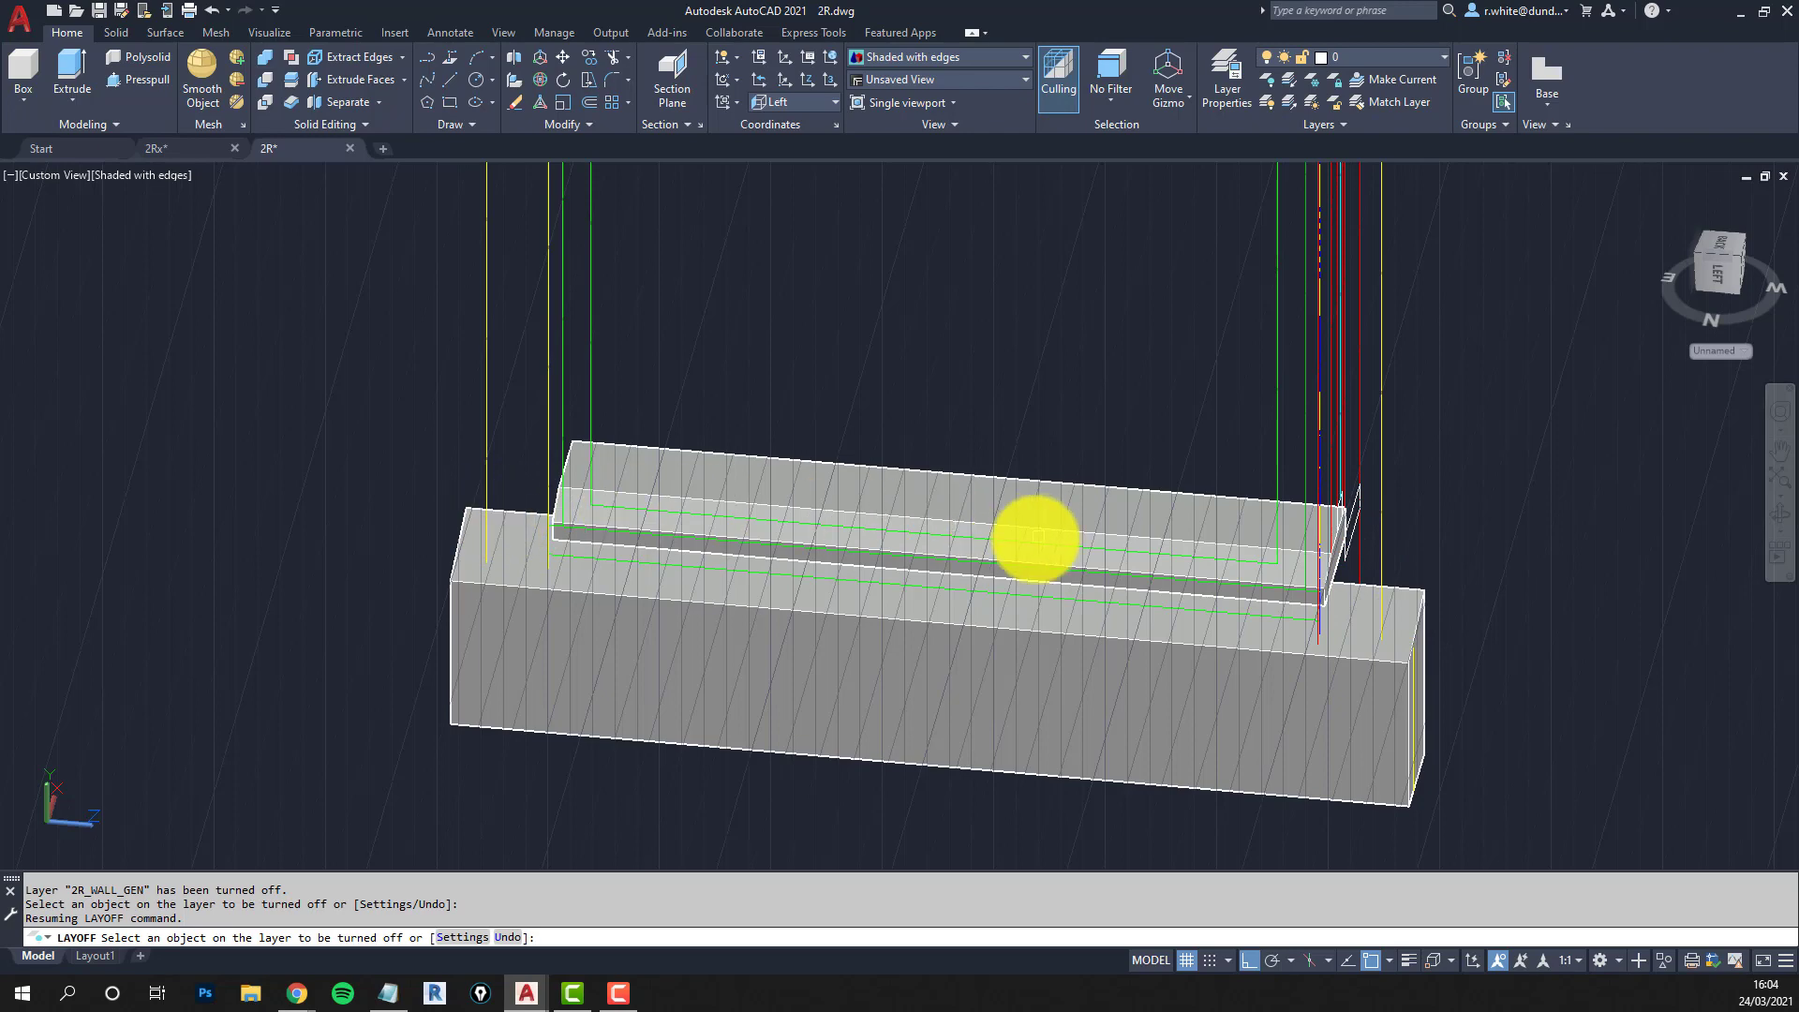
middle_click_drag(1036, 534, 917, 465, "shift")
key("Escape")
key("Escape")
scroll(843, 299, "down", 4)
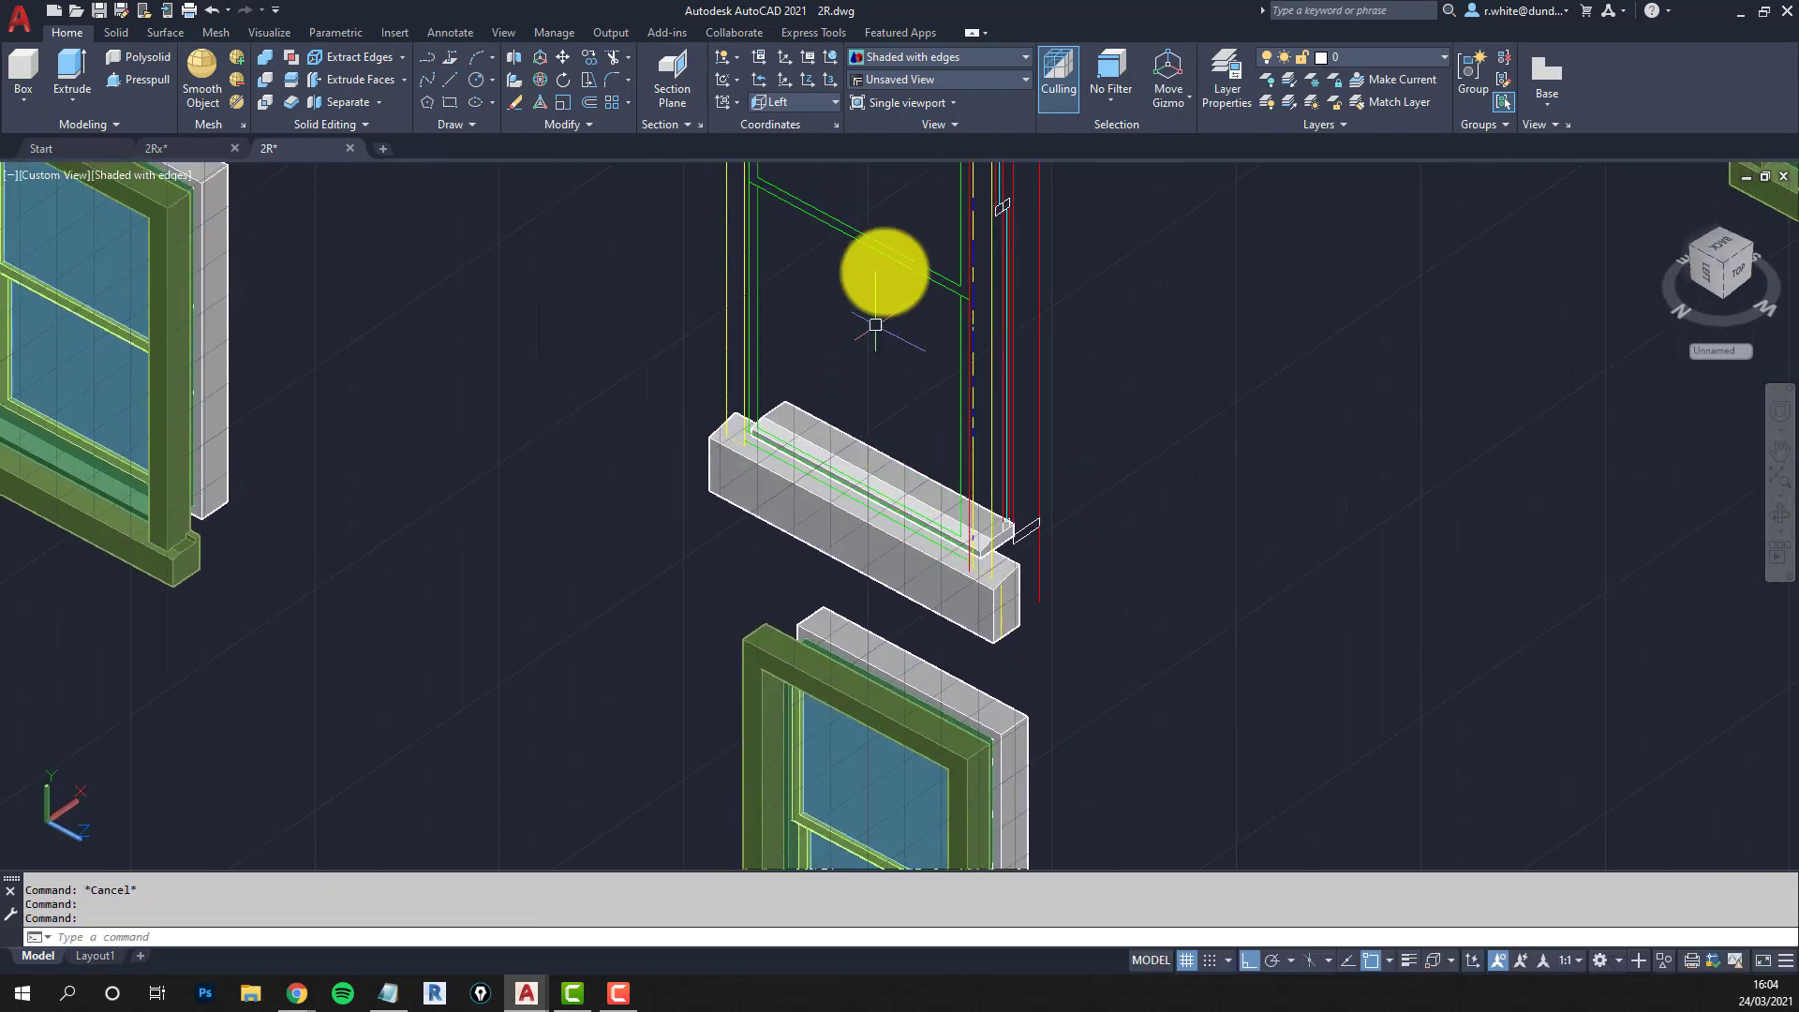
Return the display to the 2D Wireframe visual style with the tall window in view.
left_click(148, 174)
left_click(215, 220)
middle_click_drag(755, 454, 834, 662)
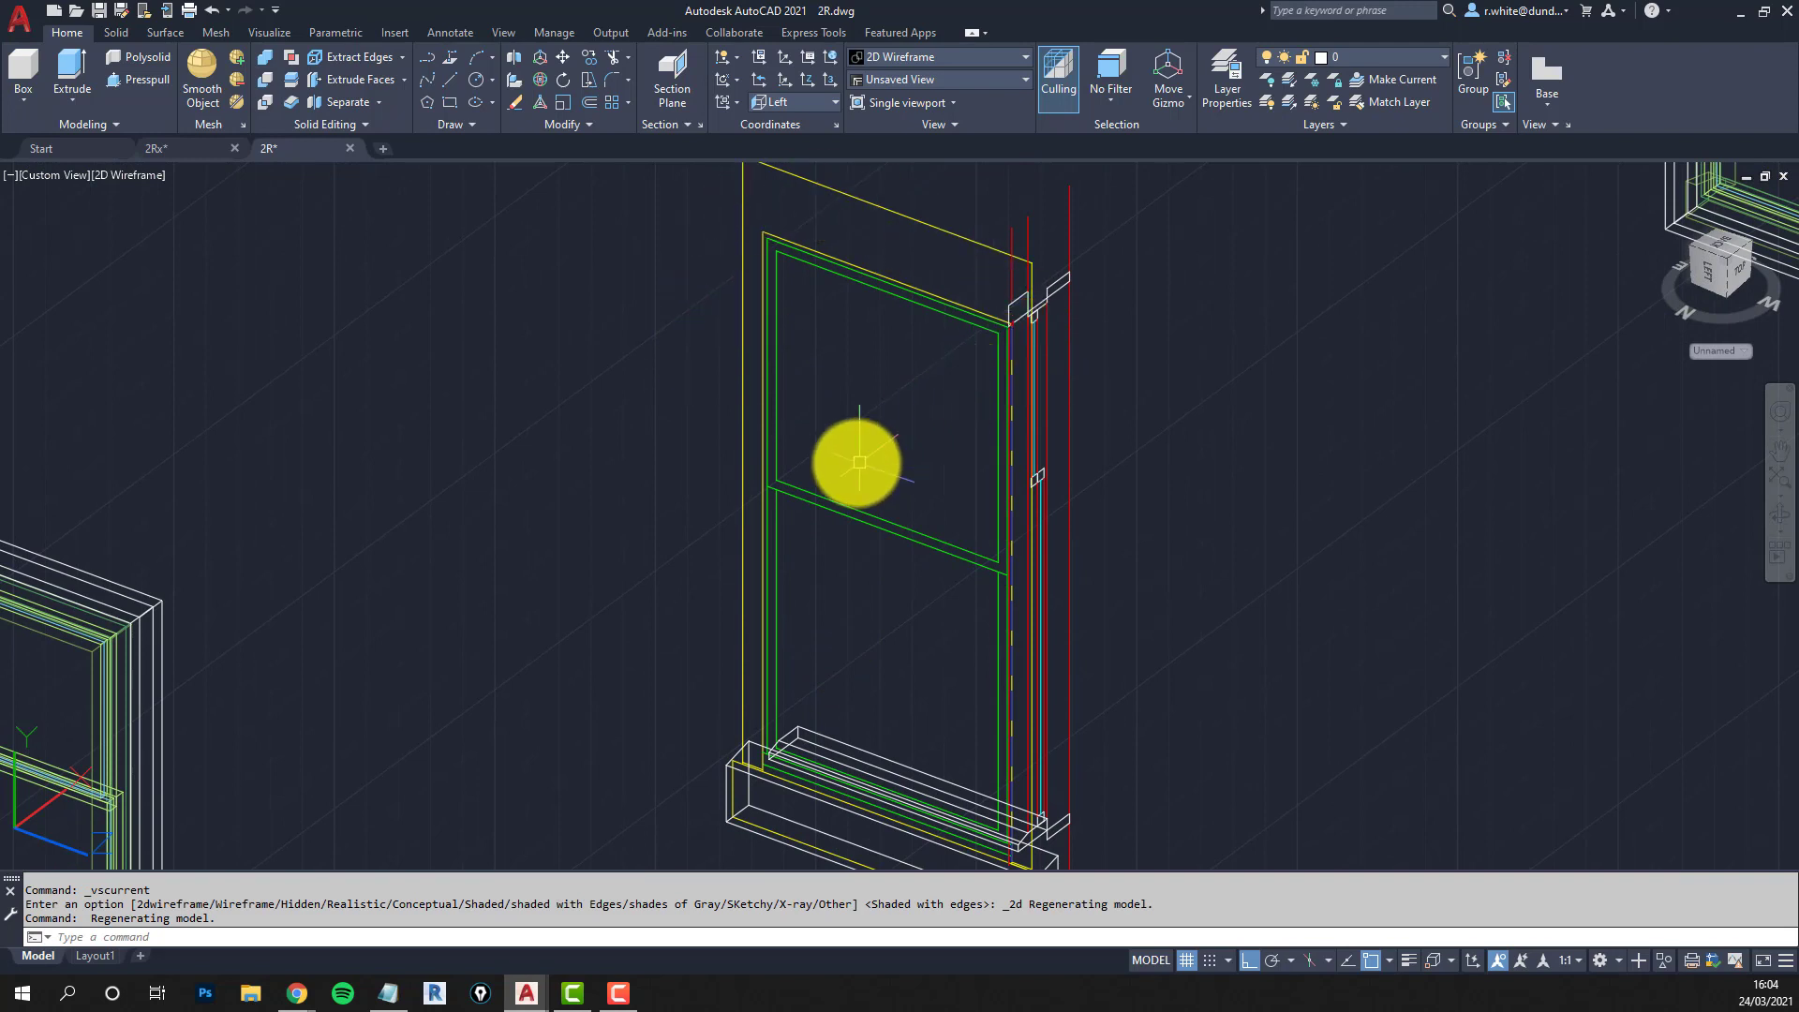
middle_click_drag(825, 418, 755, 422)
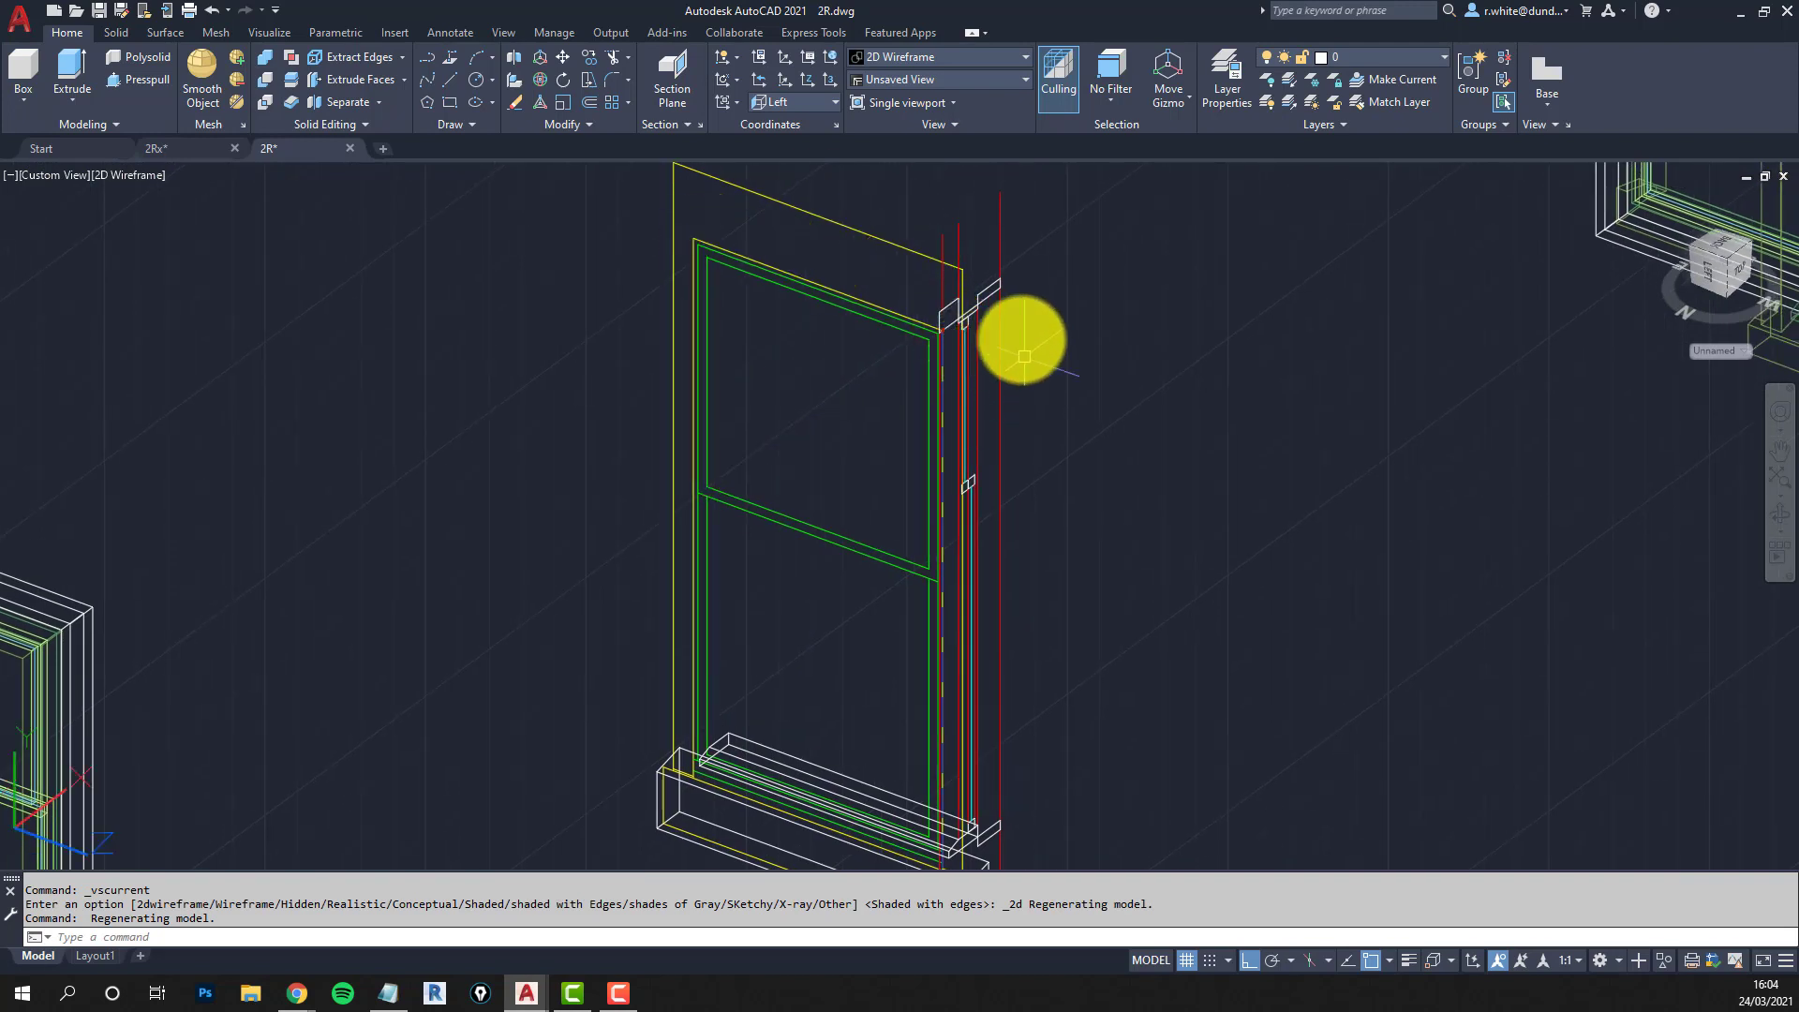
middle_click_drag(928, 644, 776, 595)
middle_click_drag(584, 611, 632, 511)
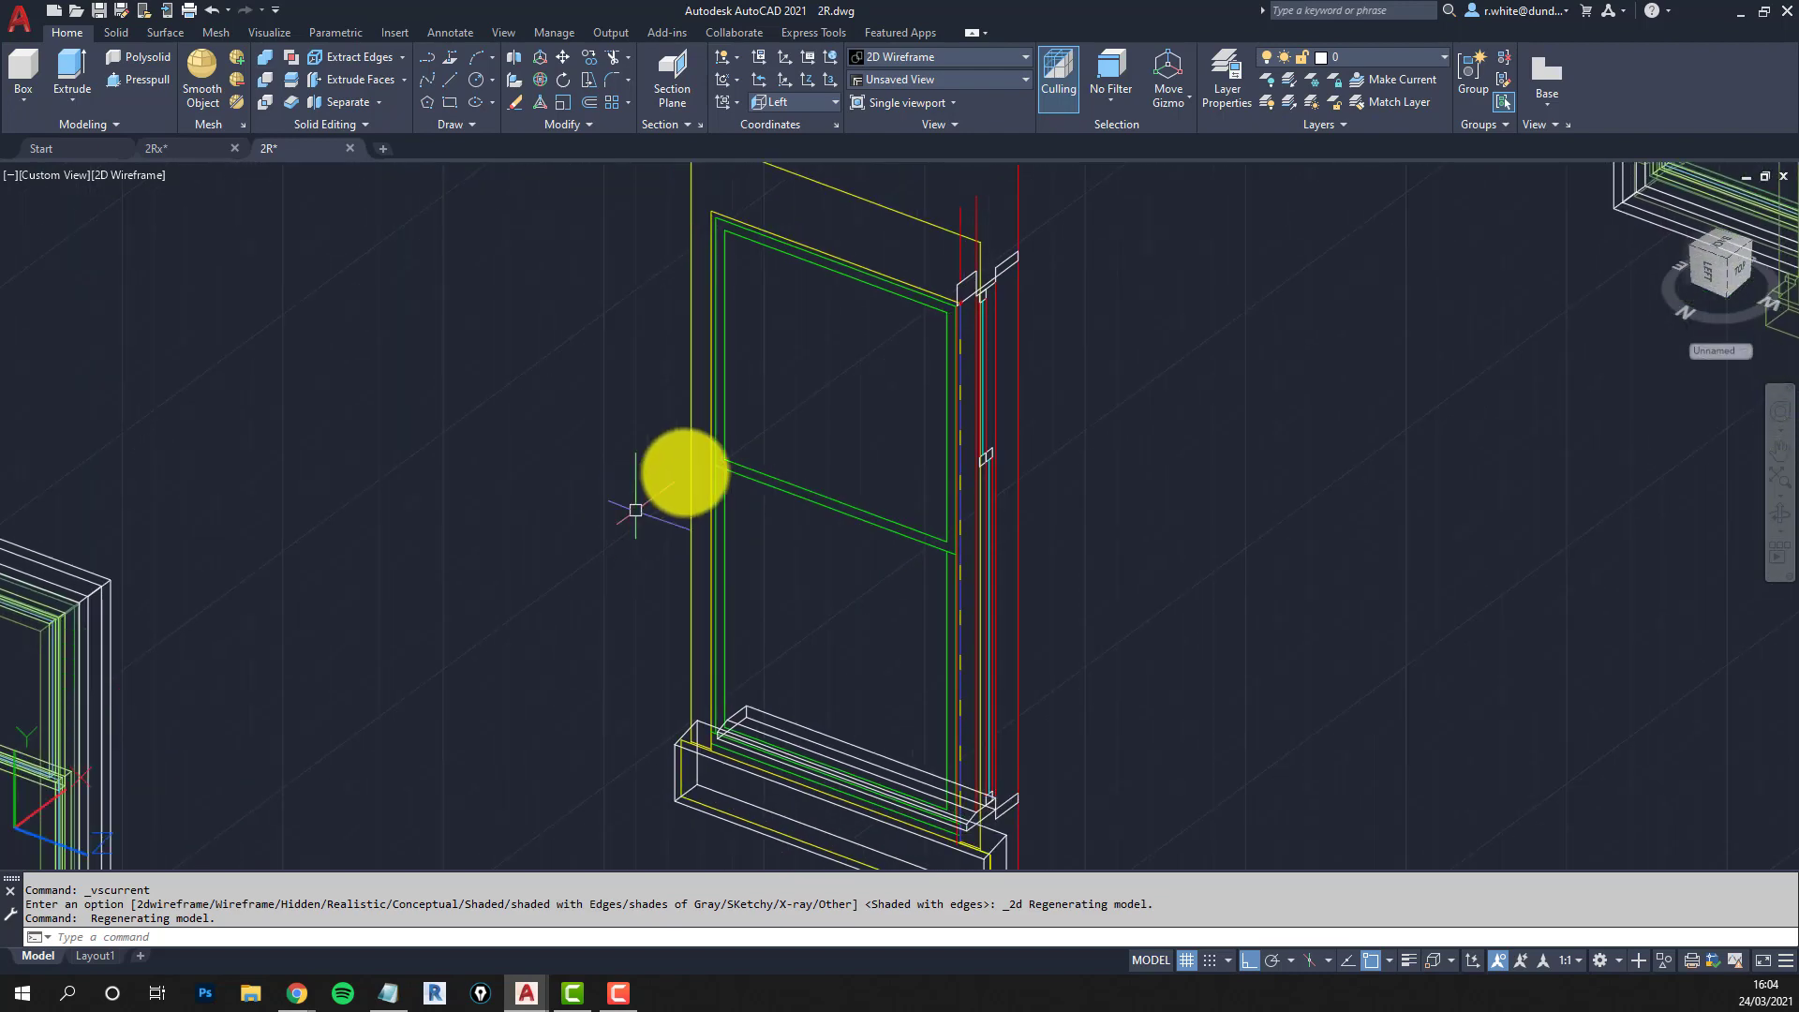
Examine how the section's head profile lines up with the yellow outline at the window's near upper corner.
scroll(966, 252, "up", 4)
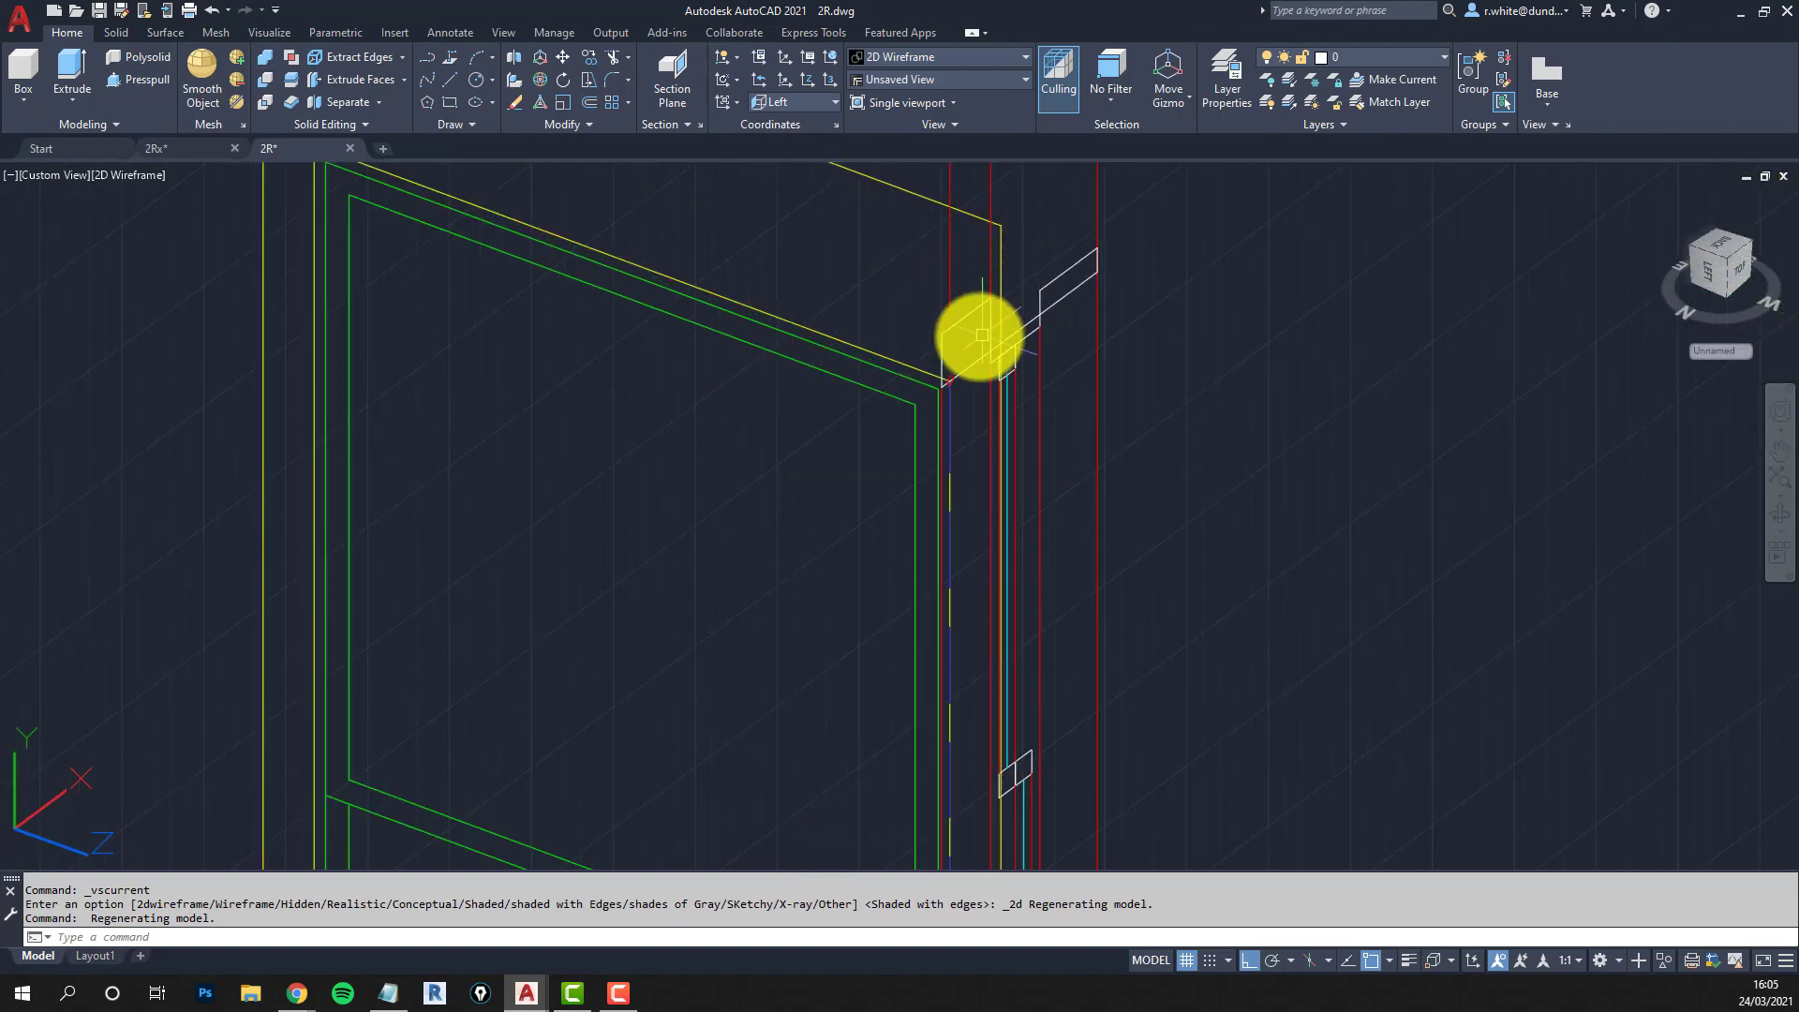
scroll(912, 402, "up", 2)
scroll(918, 392, "up", 2)
left_click(921, 361)
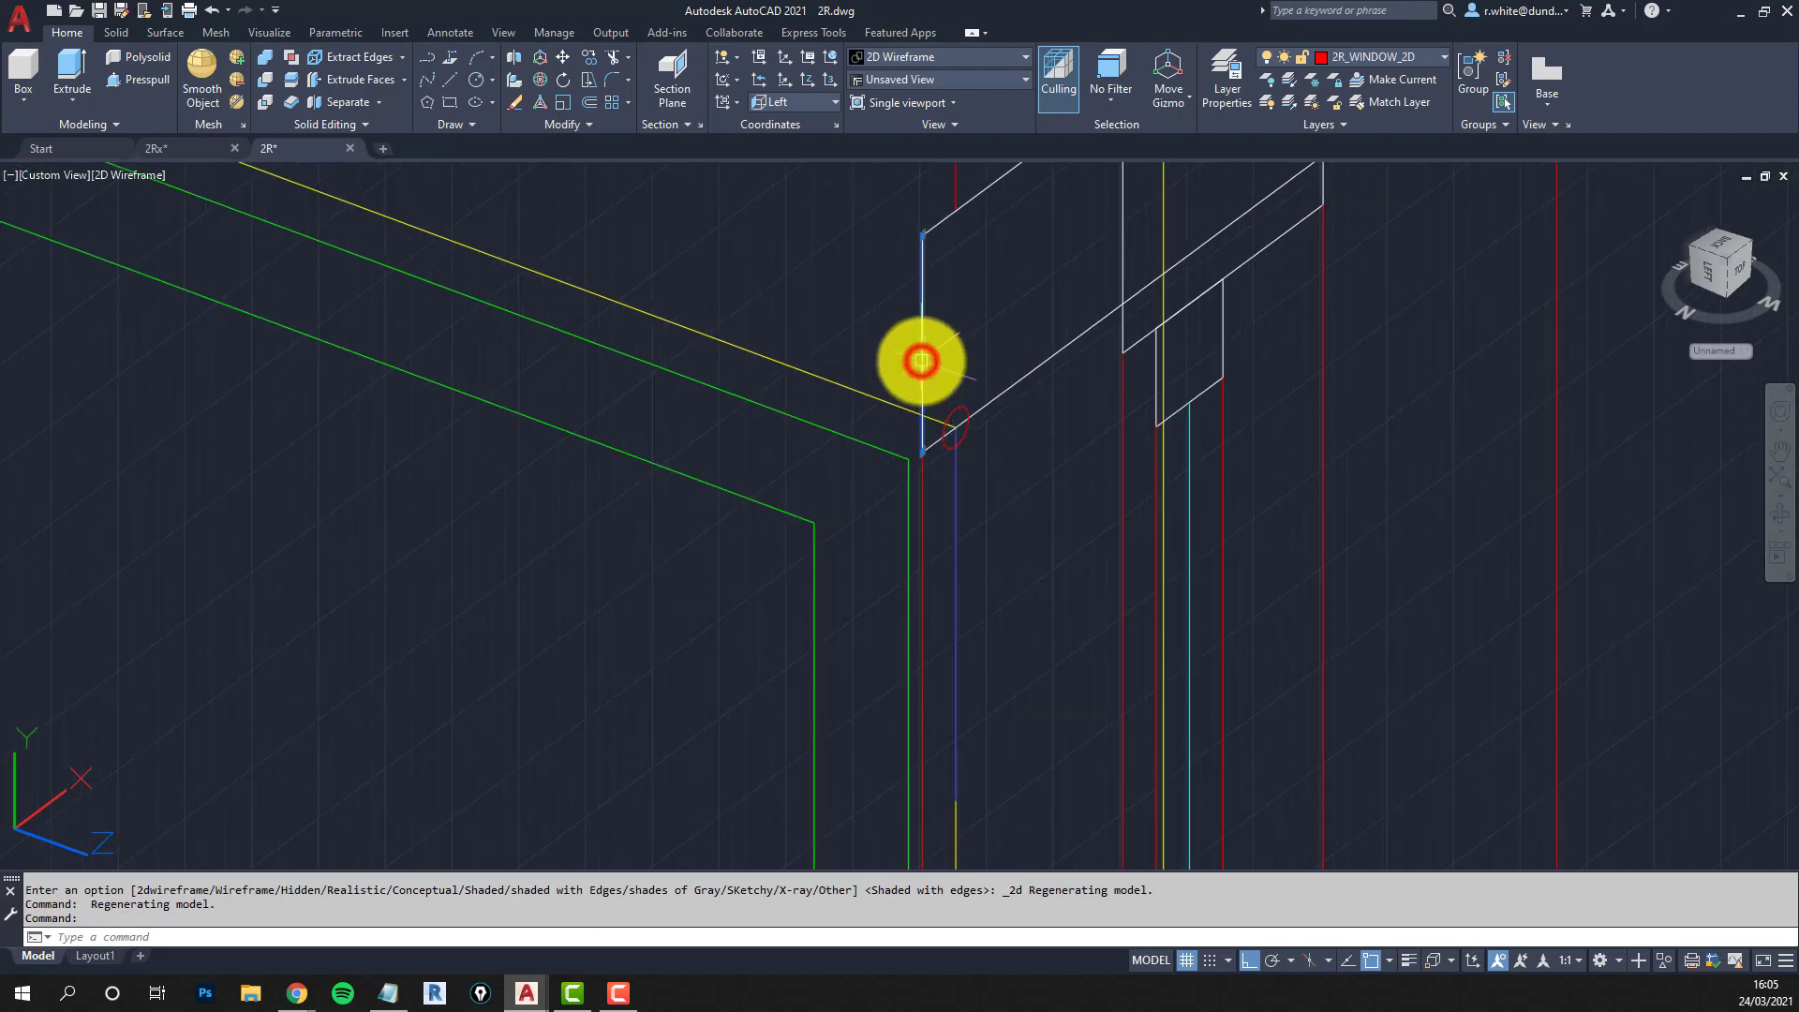
scroll(919, 361, "down", 2)
scroll(919, 372, "down", 3)
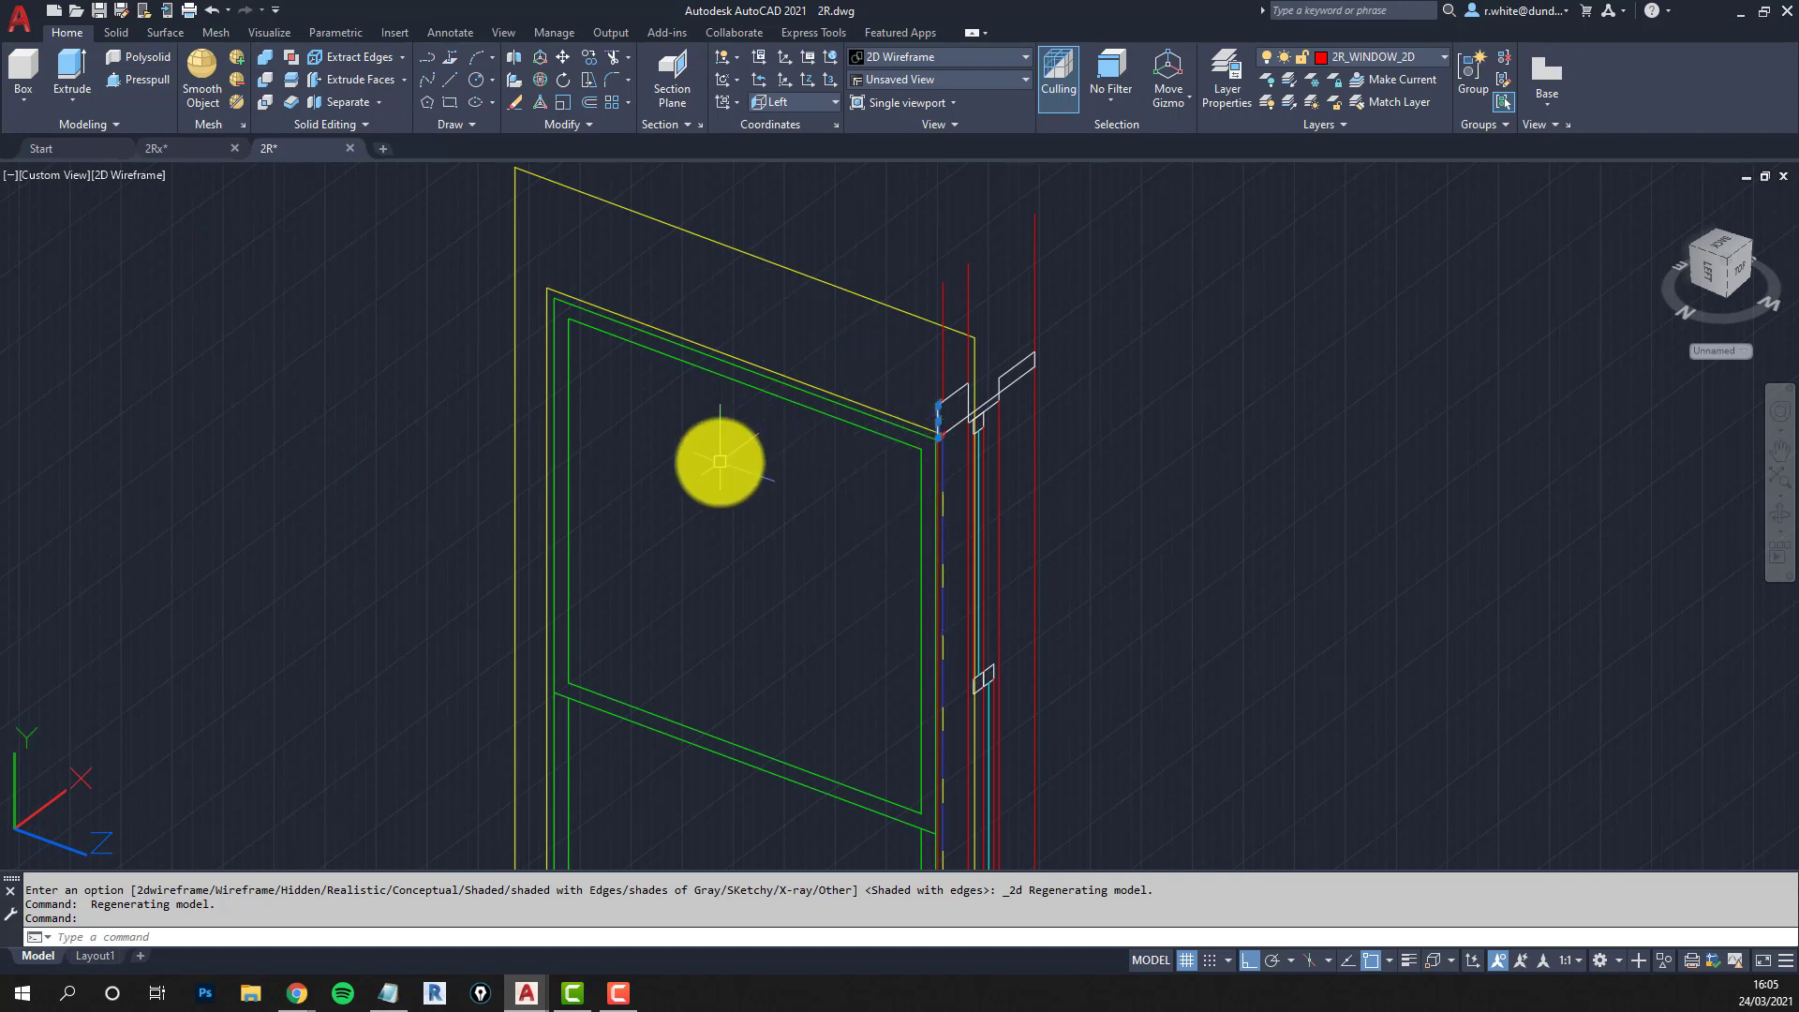
scroll(876, 398, "down", 3)
key("Escape")
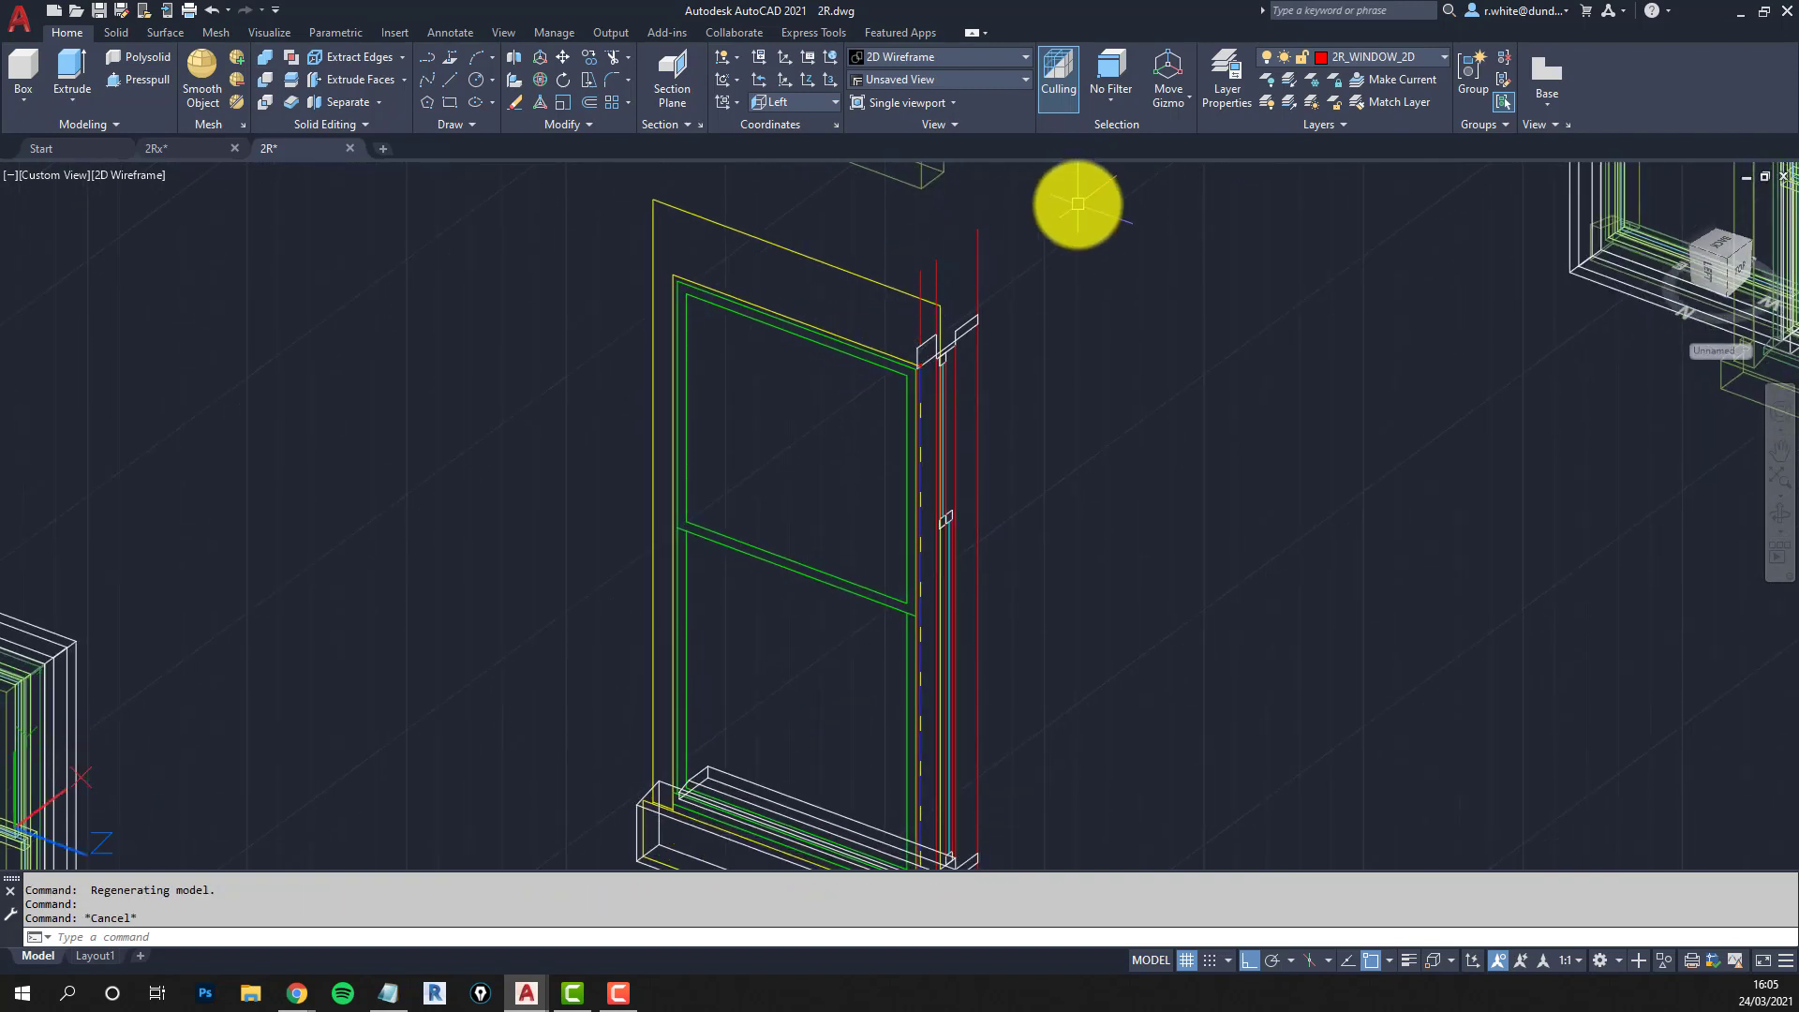
Set the UCS to Back and trace a polyline across the far jamb's foot, up its outer edge and along the outer head line.
left_click(835, 104)
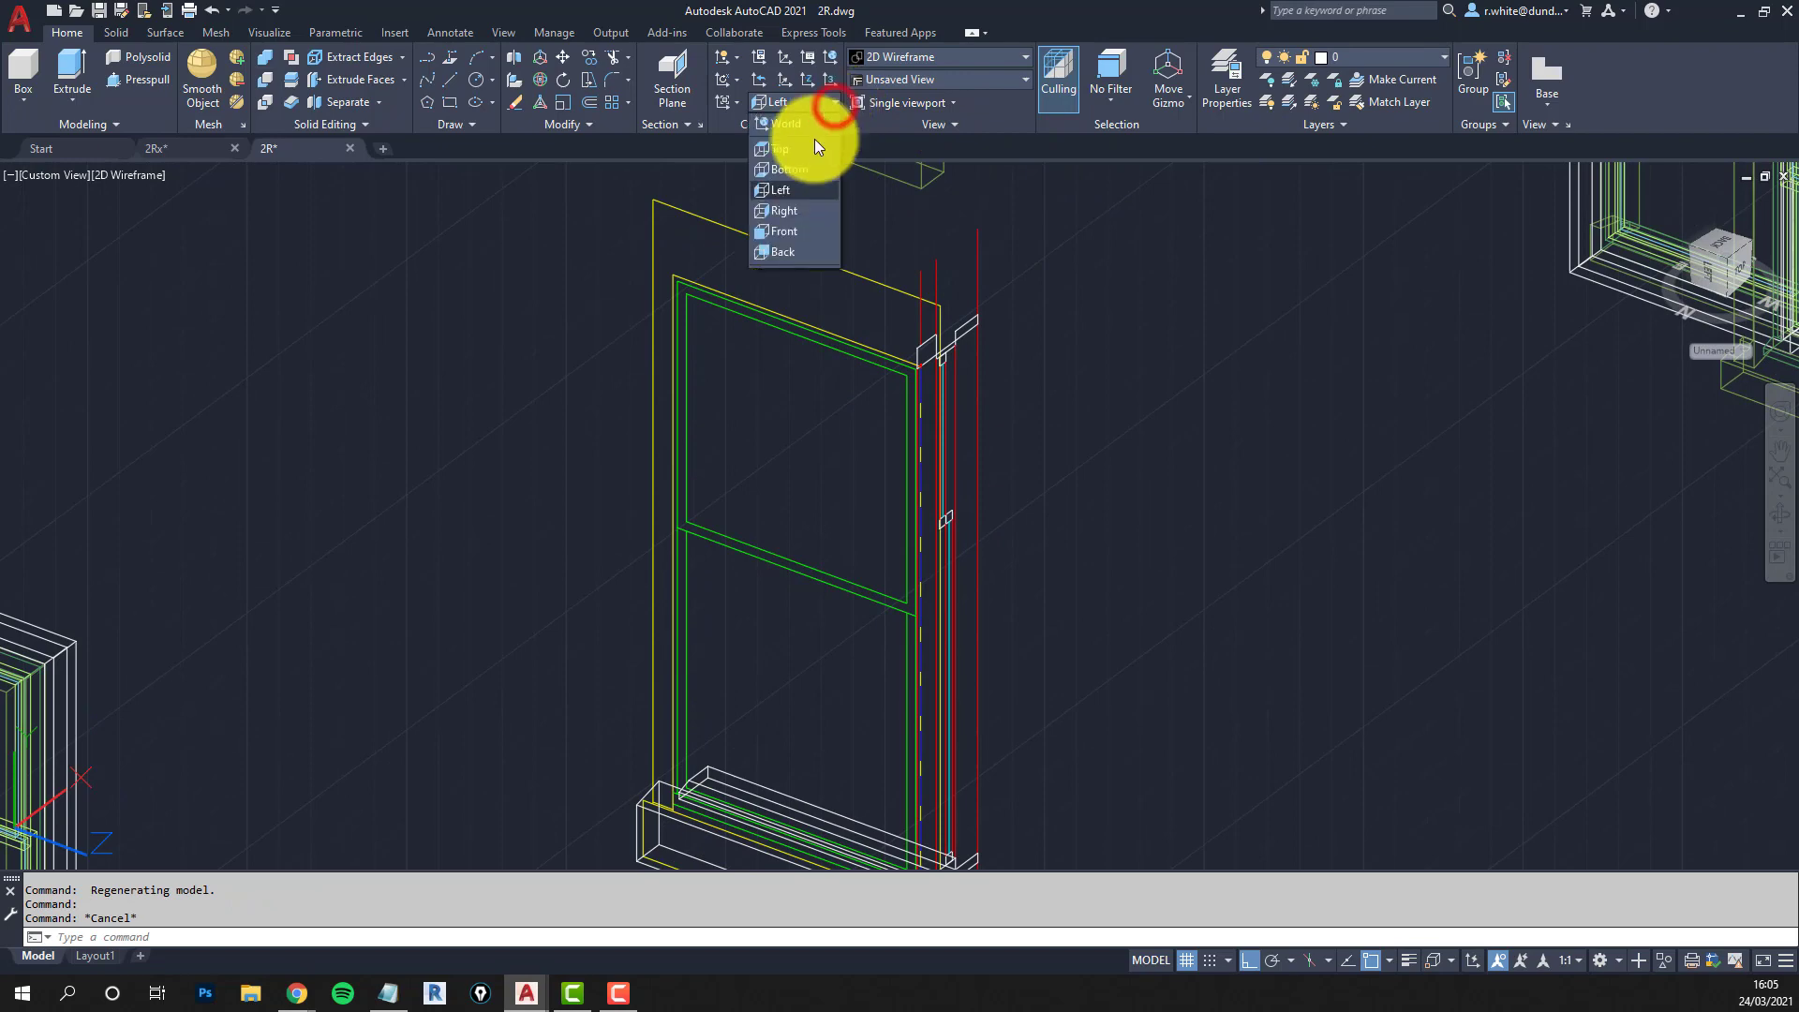
left_click(783, 251)
middle_click_drag(750, 637, 763, 494)
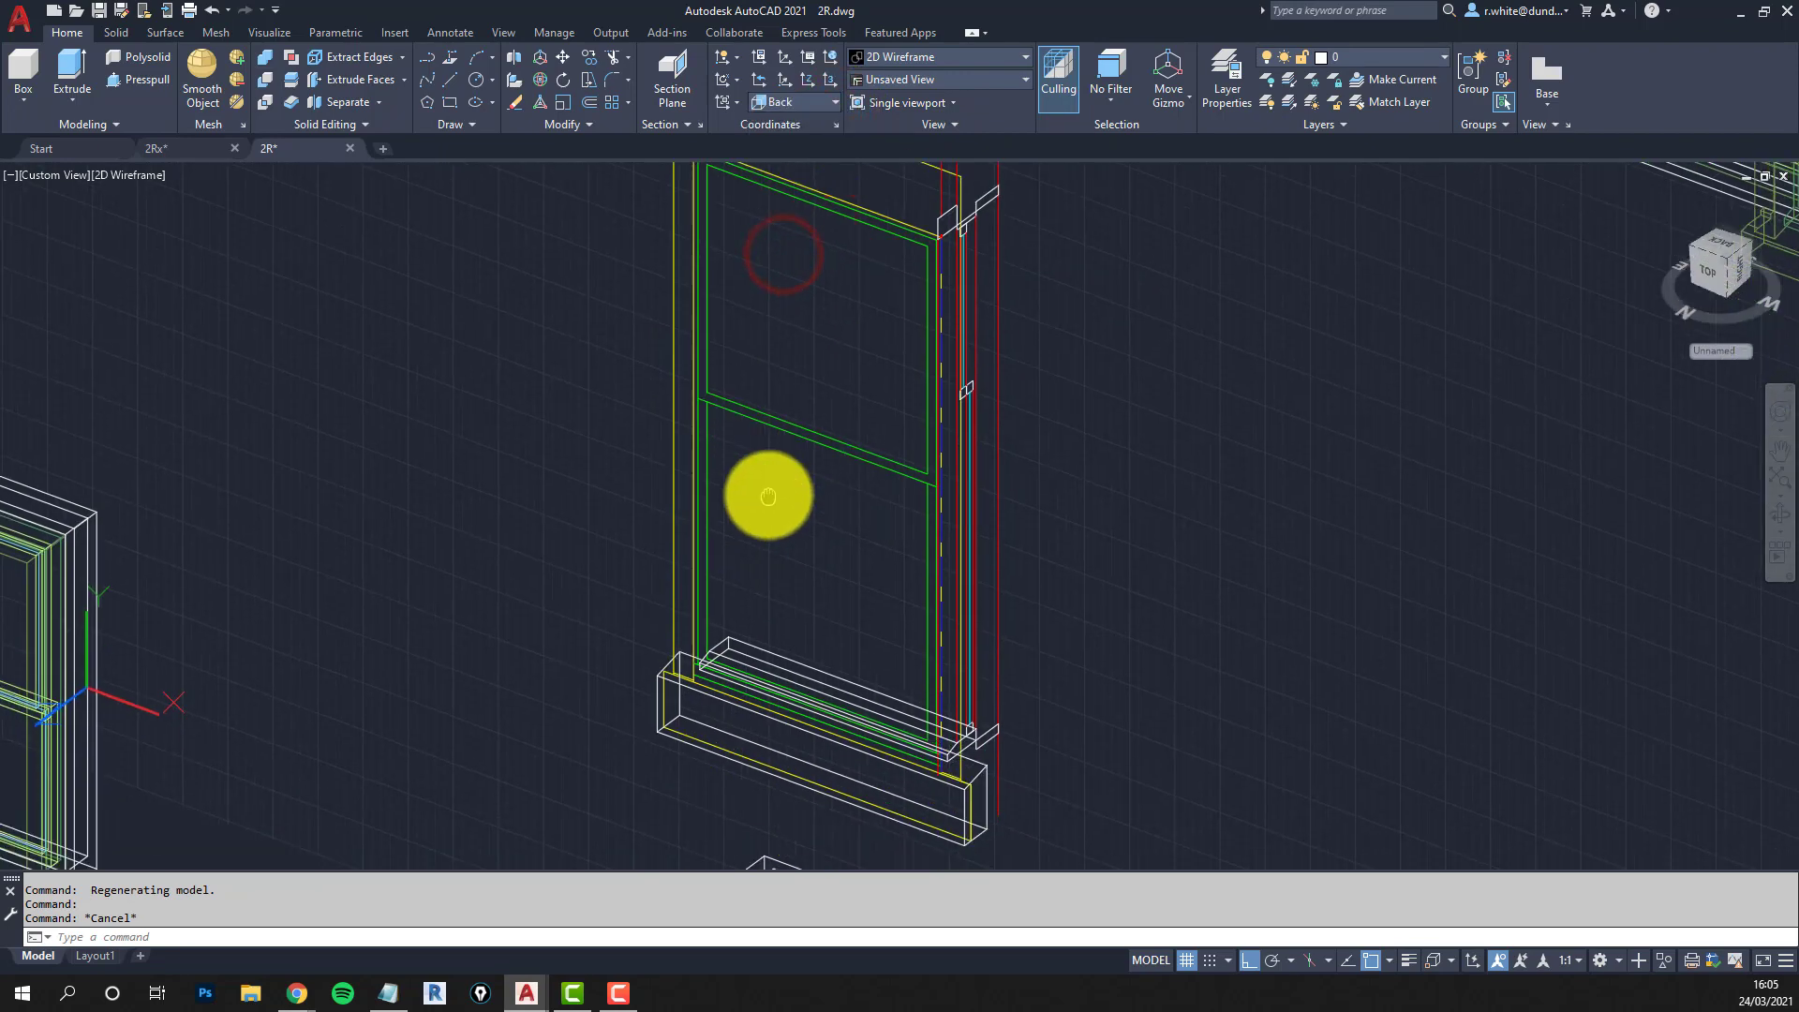
scroll(649, 684, "up", 4)
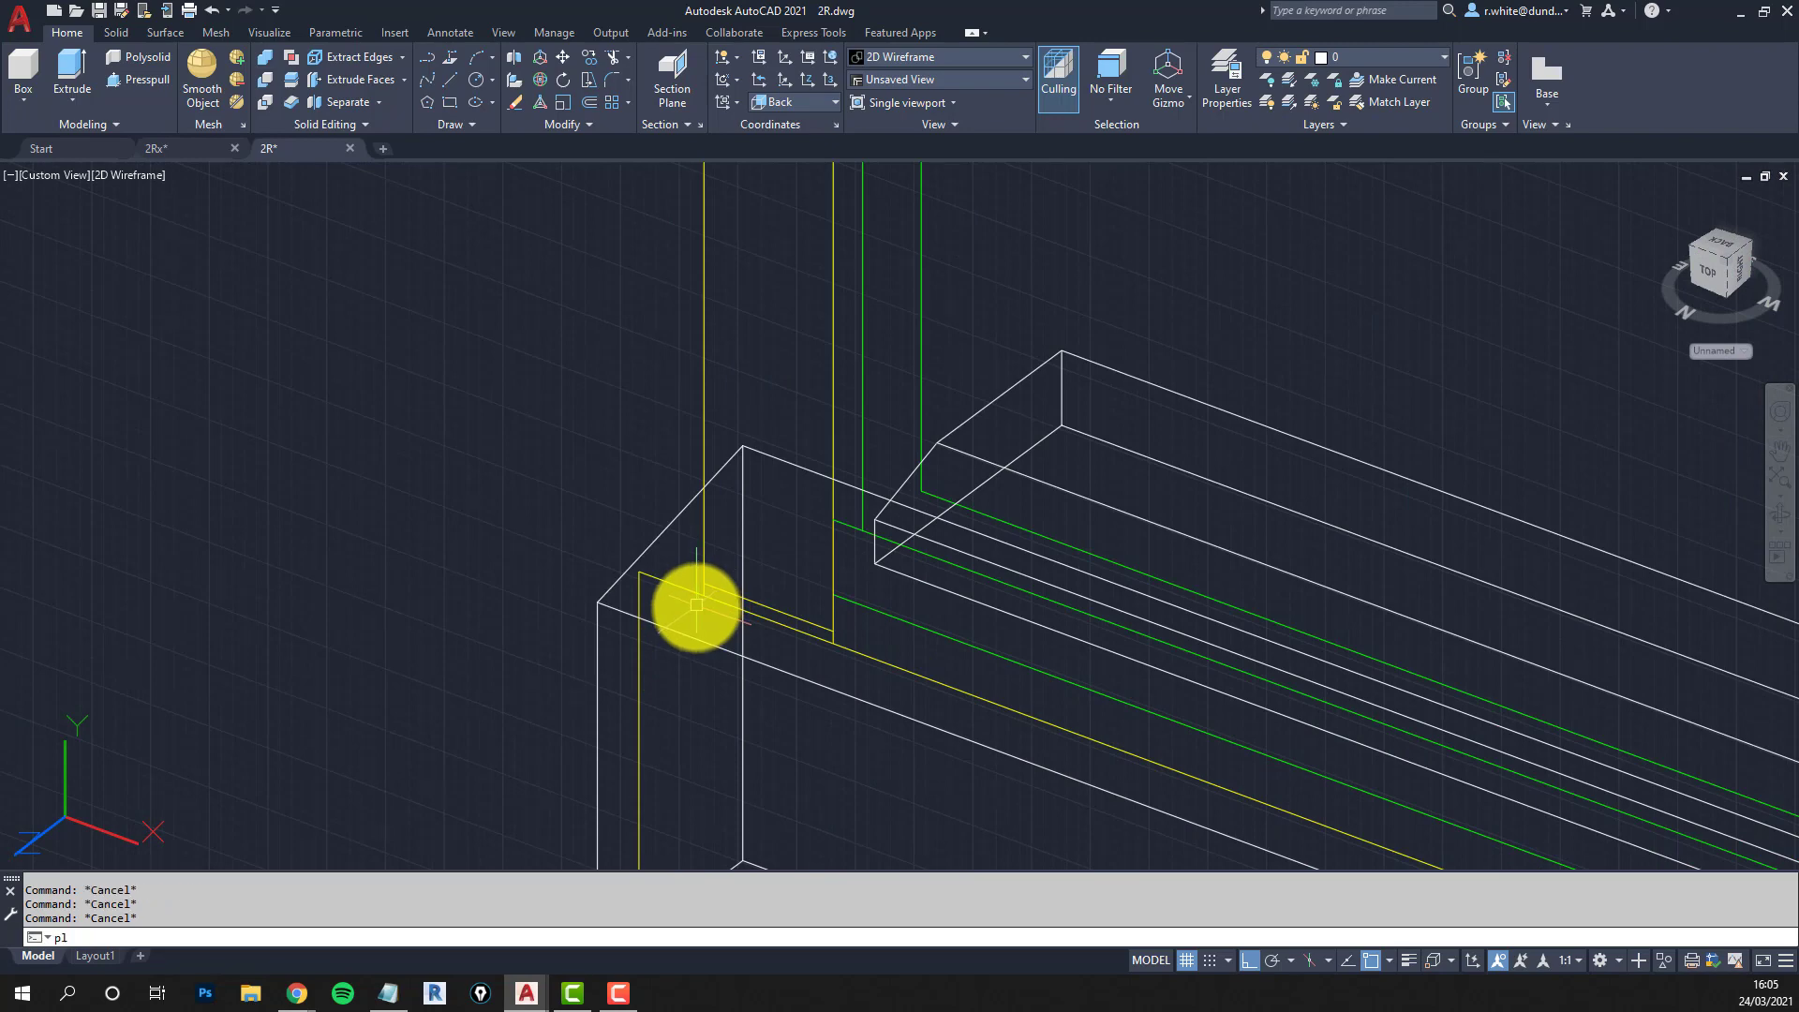
type("pl")
key("Return")
left_click(833, 638)
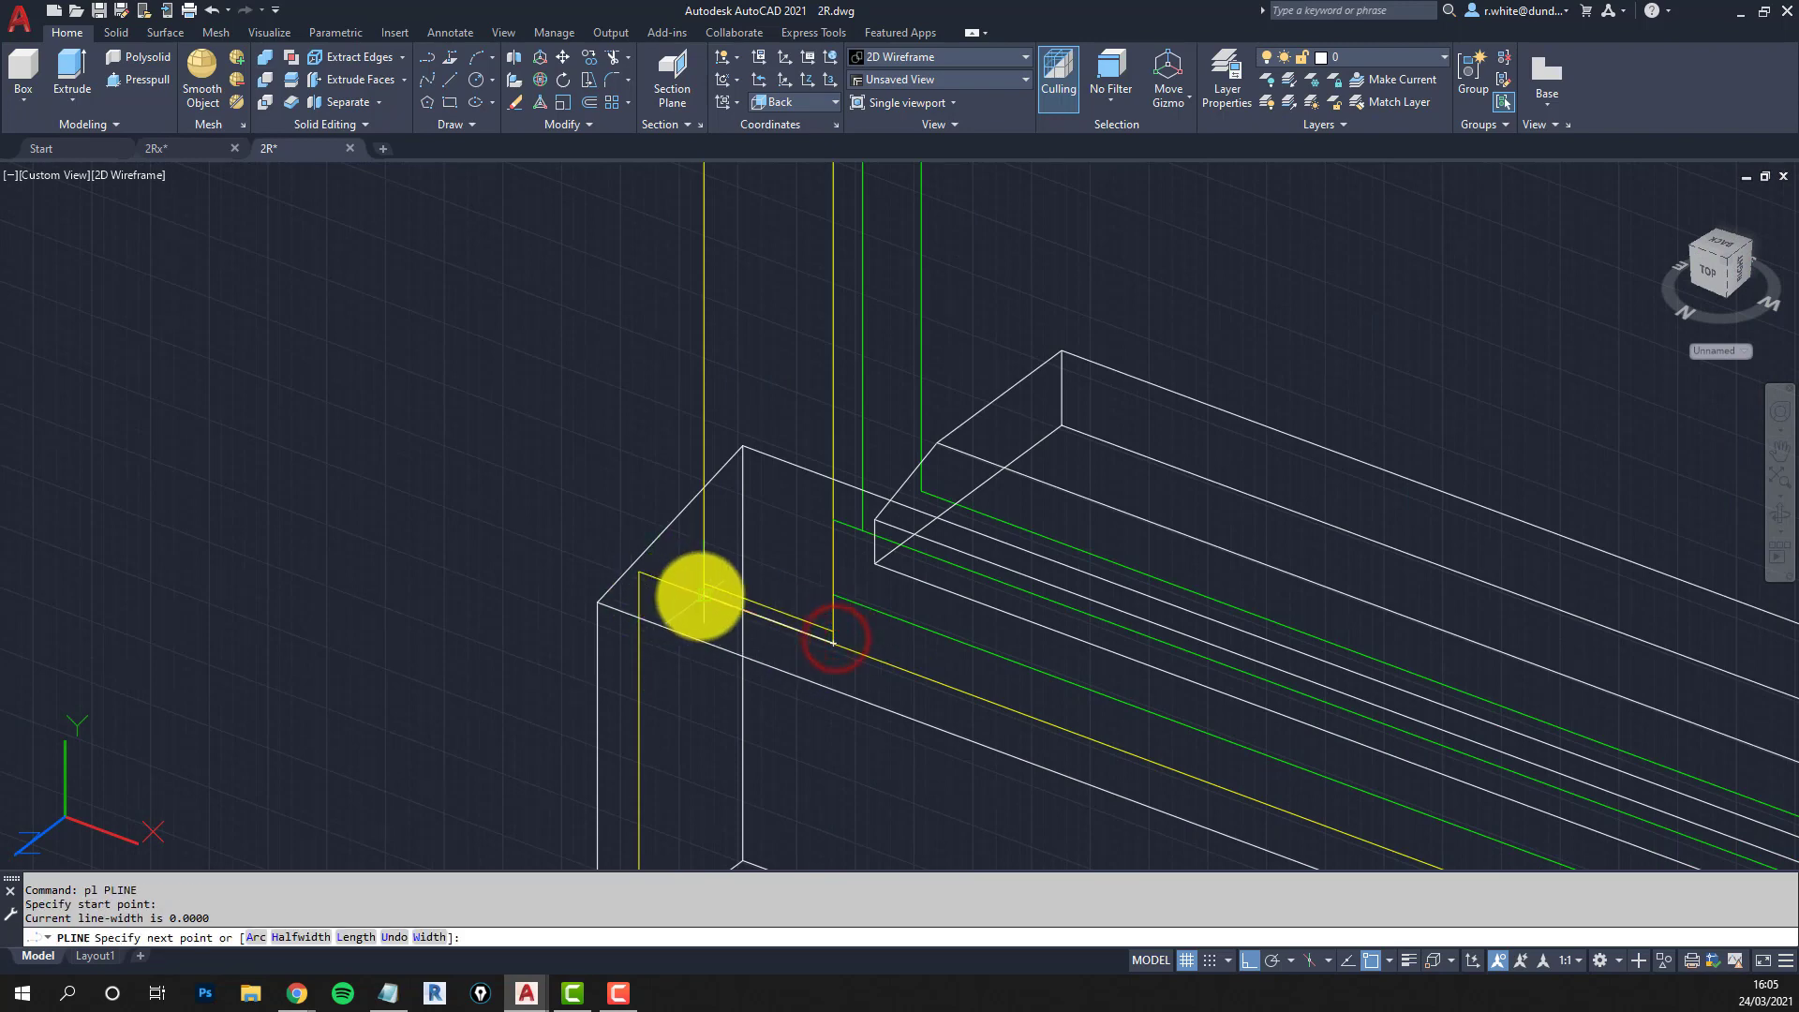
scroll(699, 596, "down", 5)
scroll(751, 382, "up", 8)
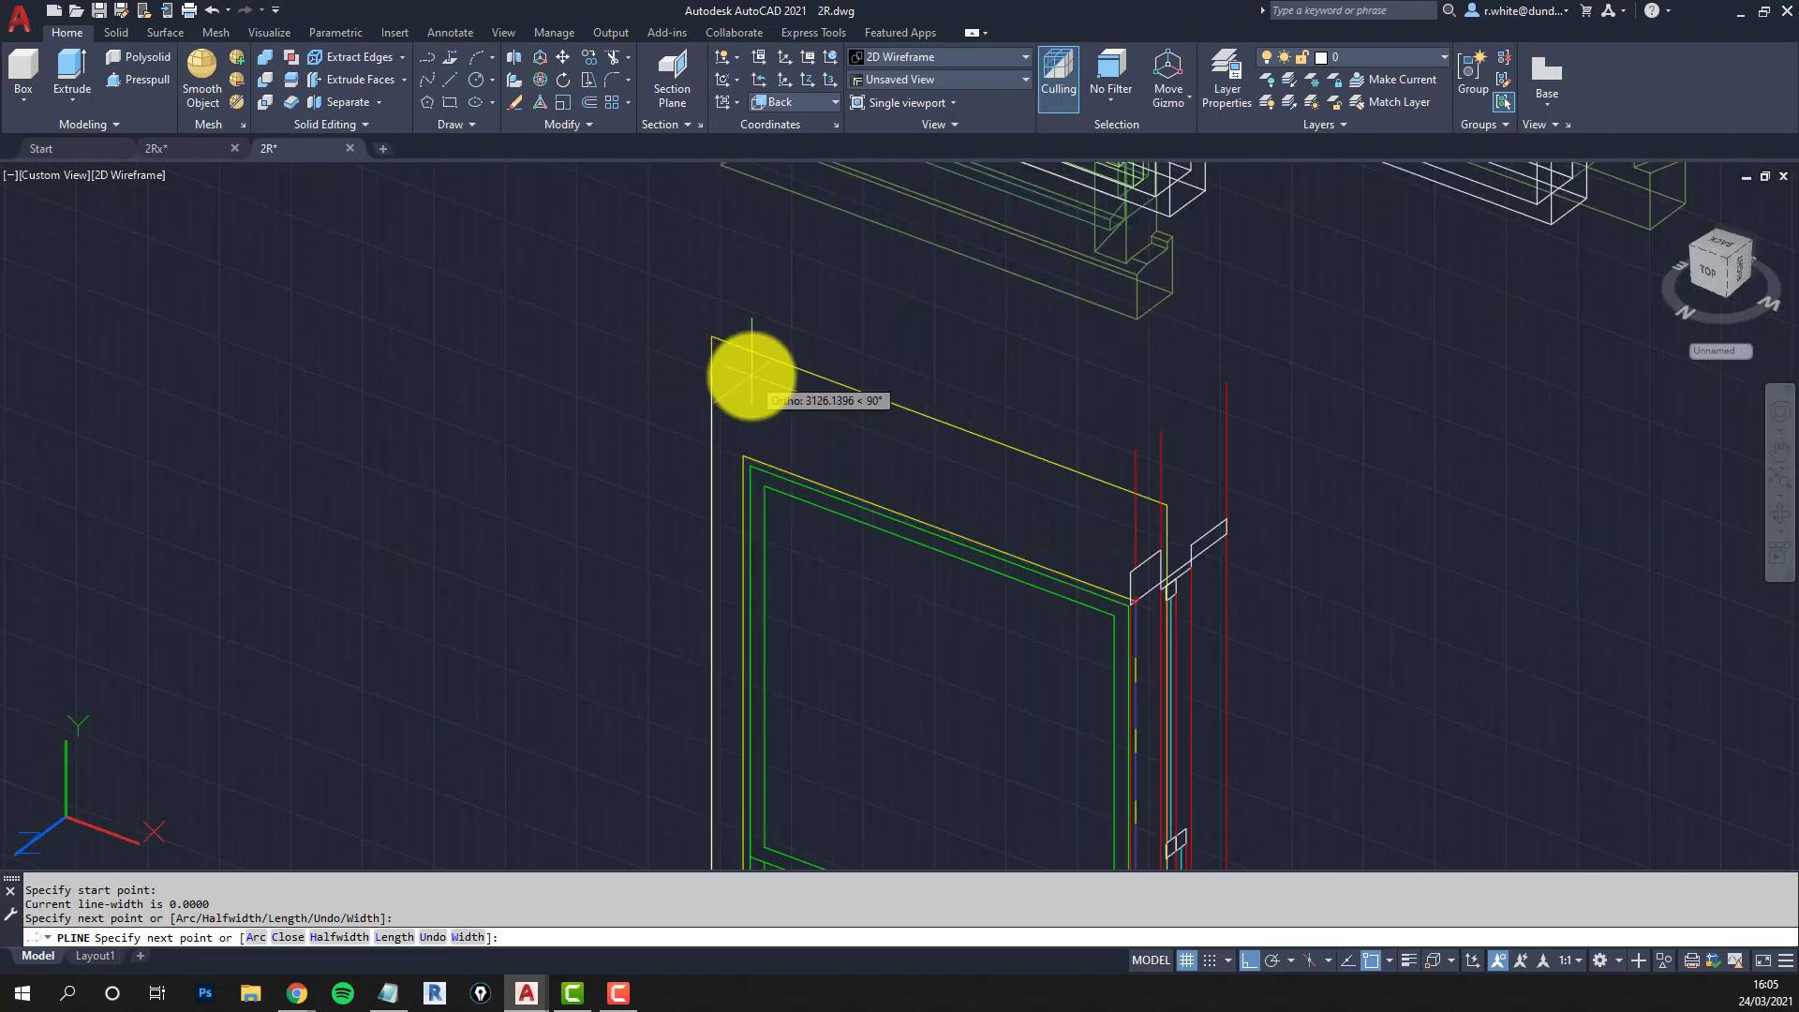
left_click(733, 346)
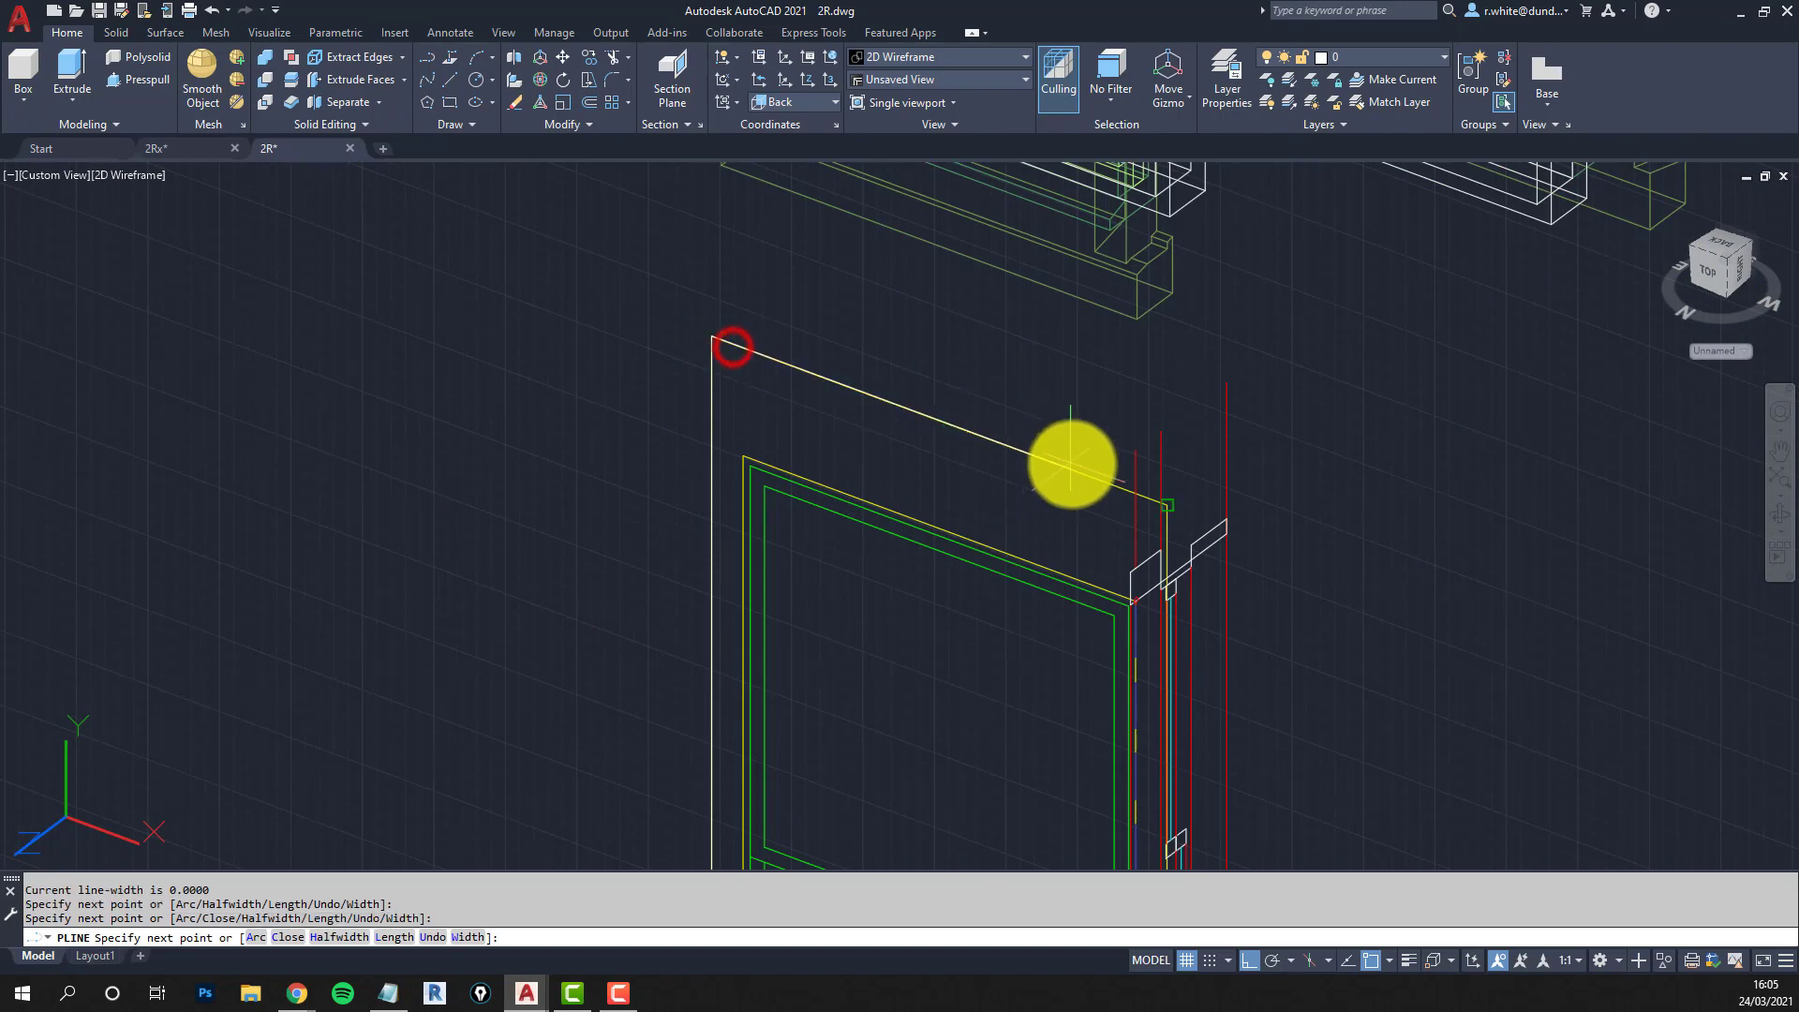
left_click(1168, 510)
Continue the polyline down the near jamb's outer edge, across its foot and up to the inner head corner.
scroll(1112, 347, "down", 2)
scroll(1121, 745, "up", 5)
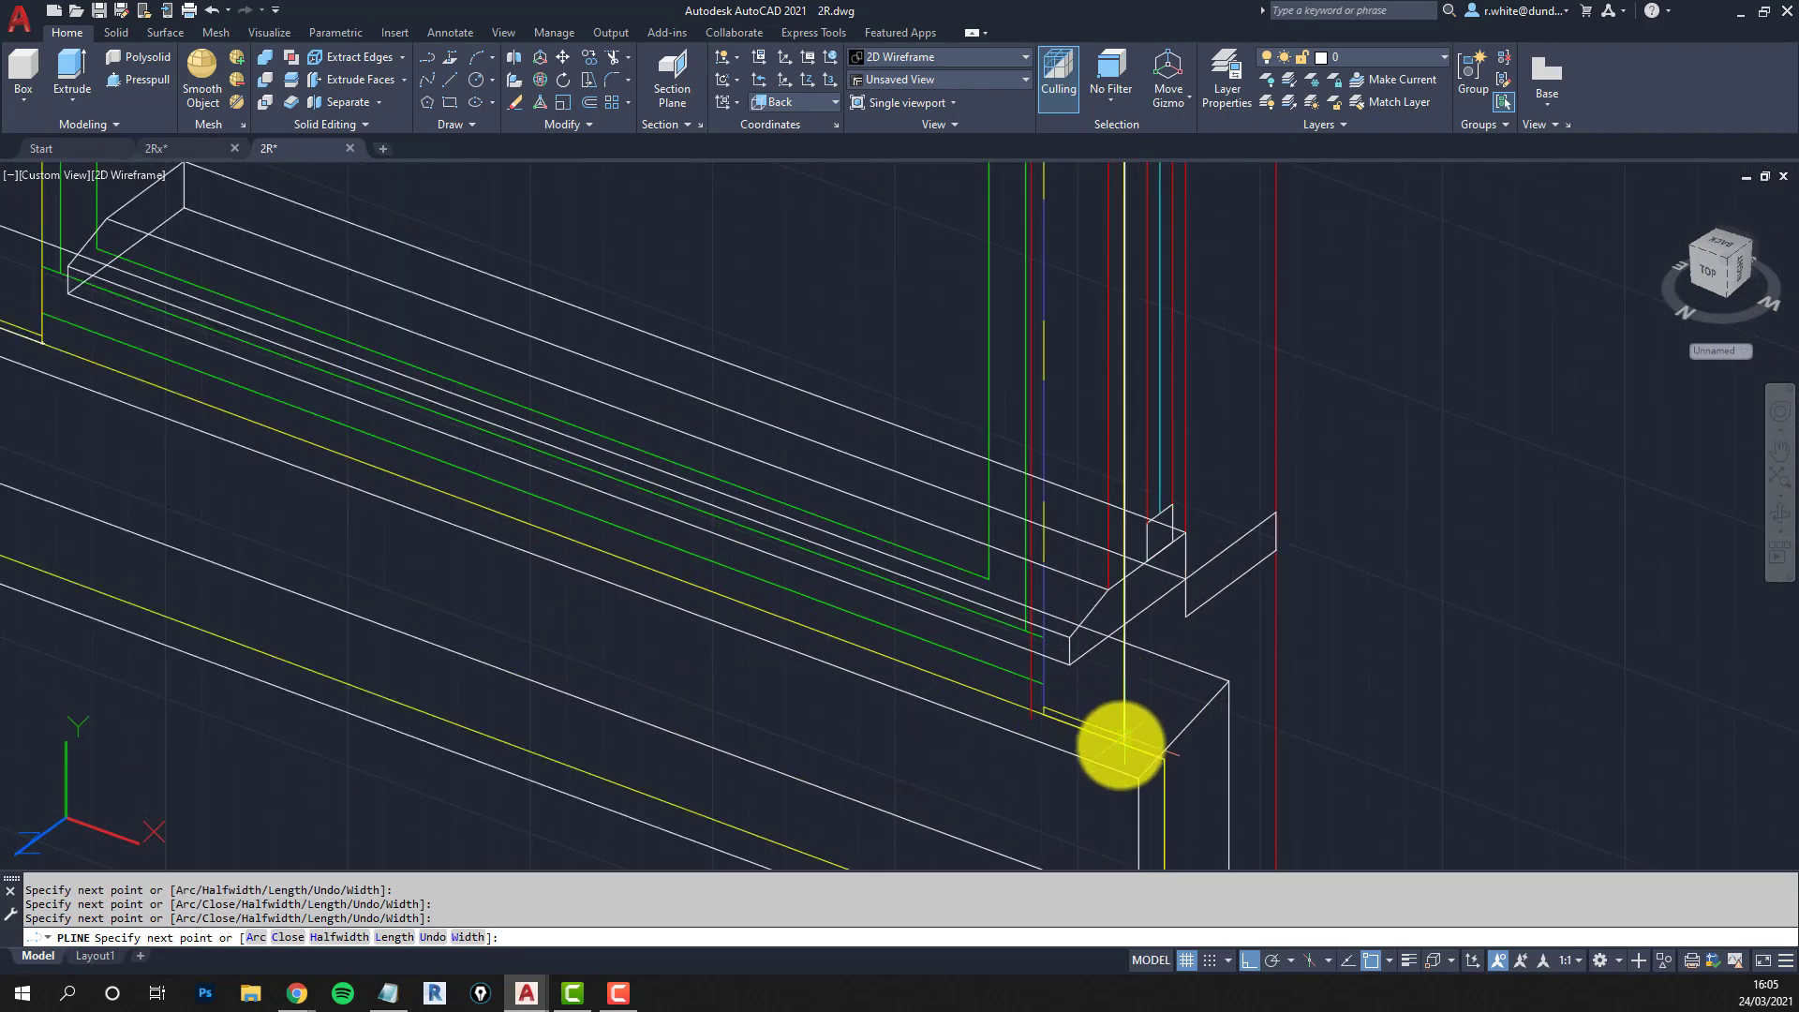
scroll(1120, 745, "up", 6)
left_click(1132, 743)
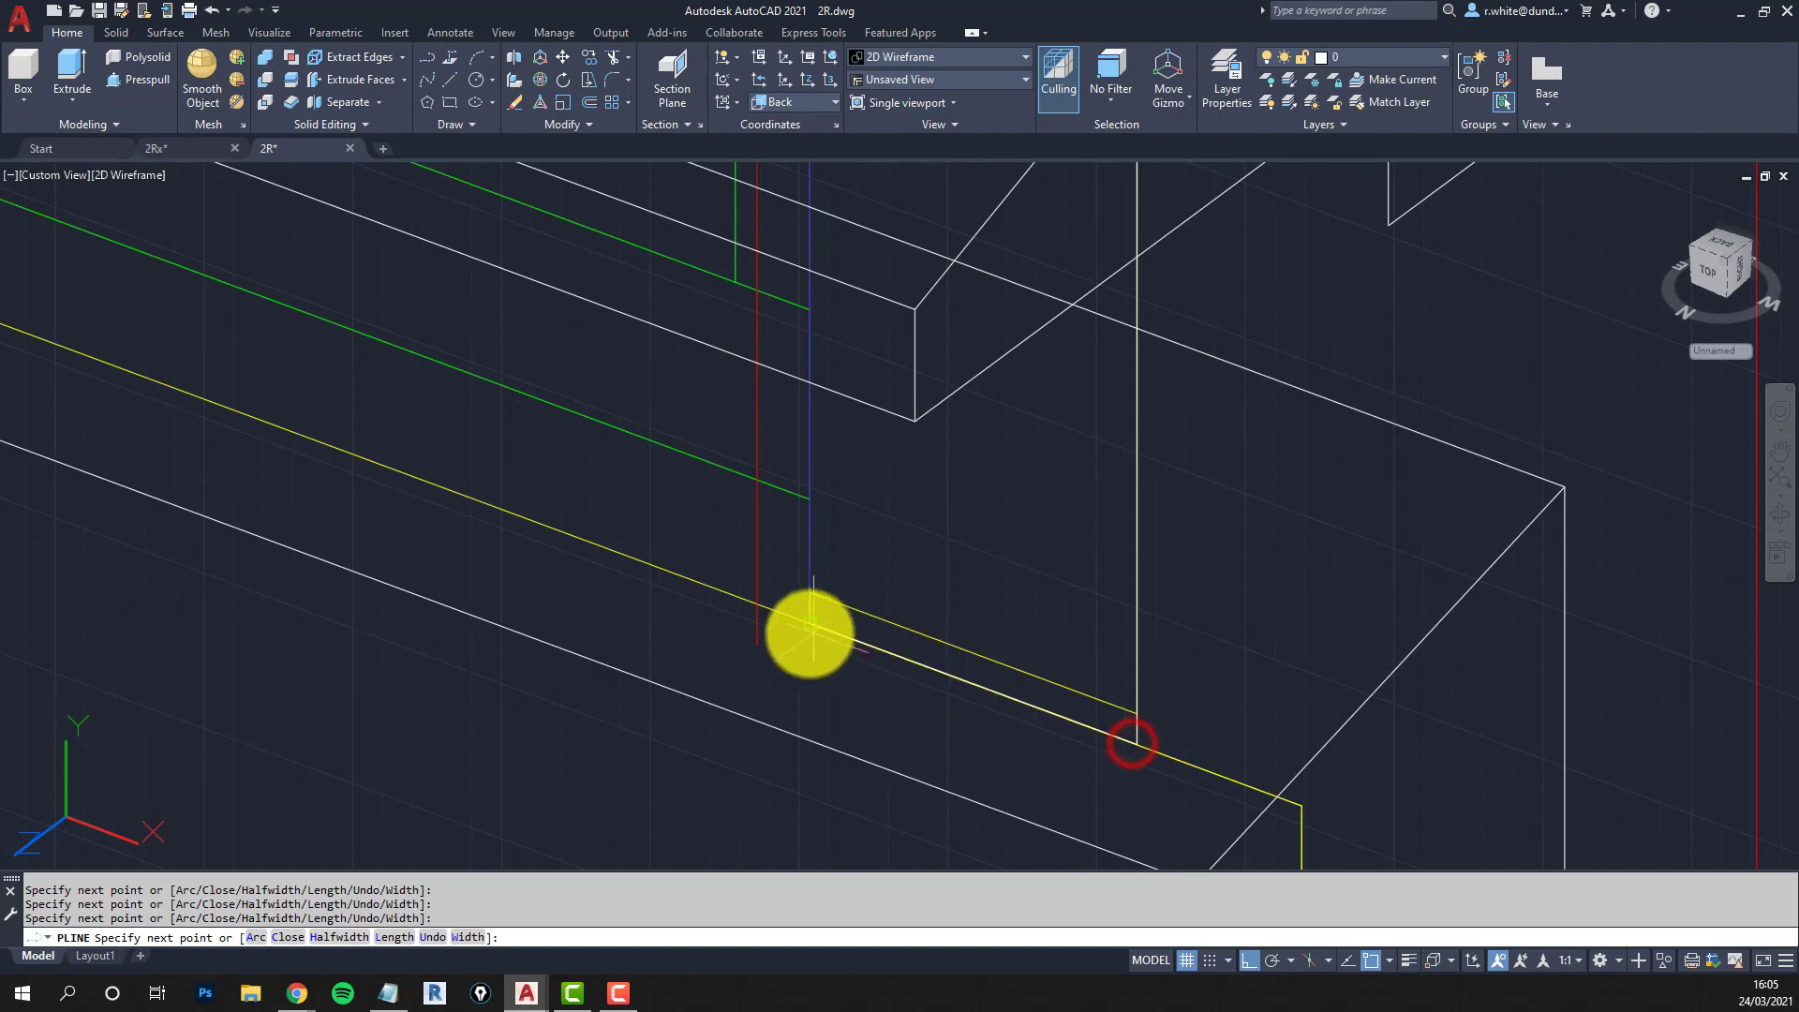
scroll(808, 634, "down", 6)
scroll(844, 603, "up", 6)
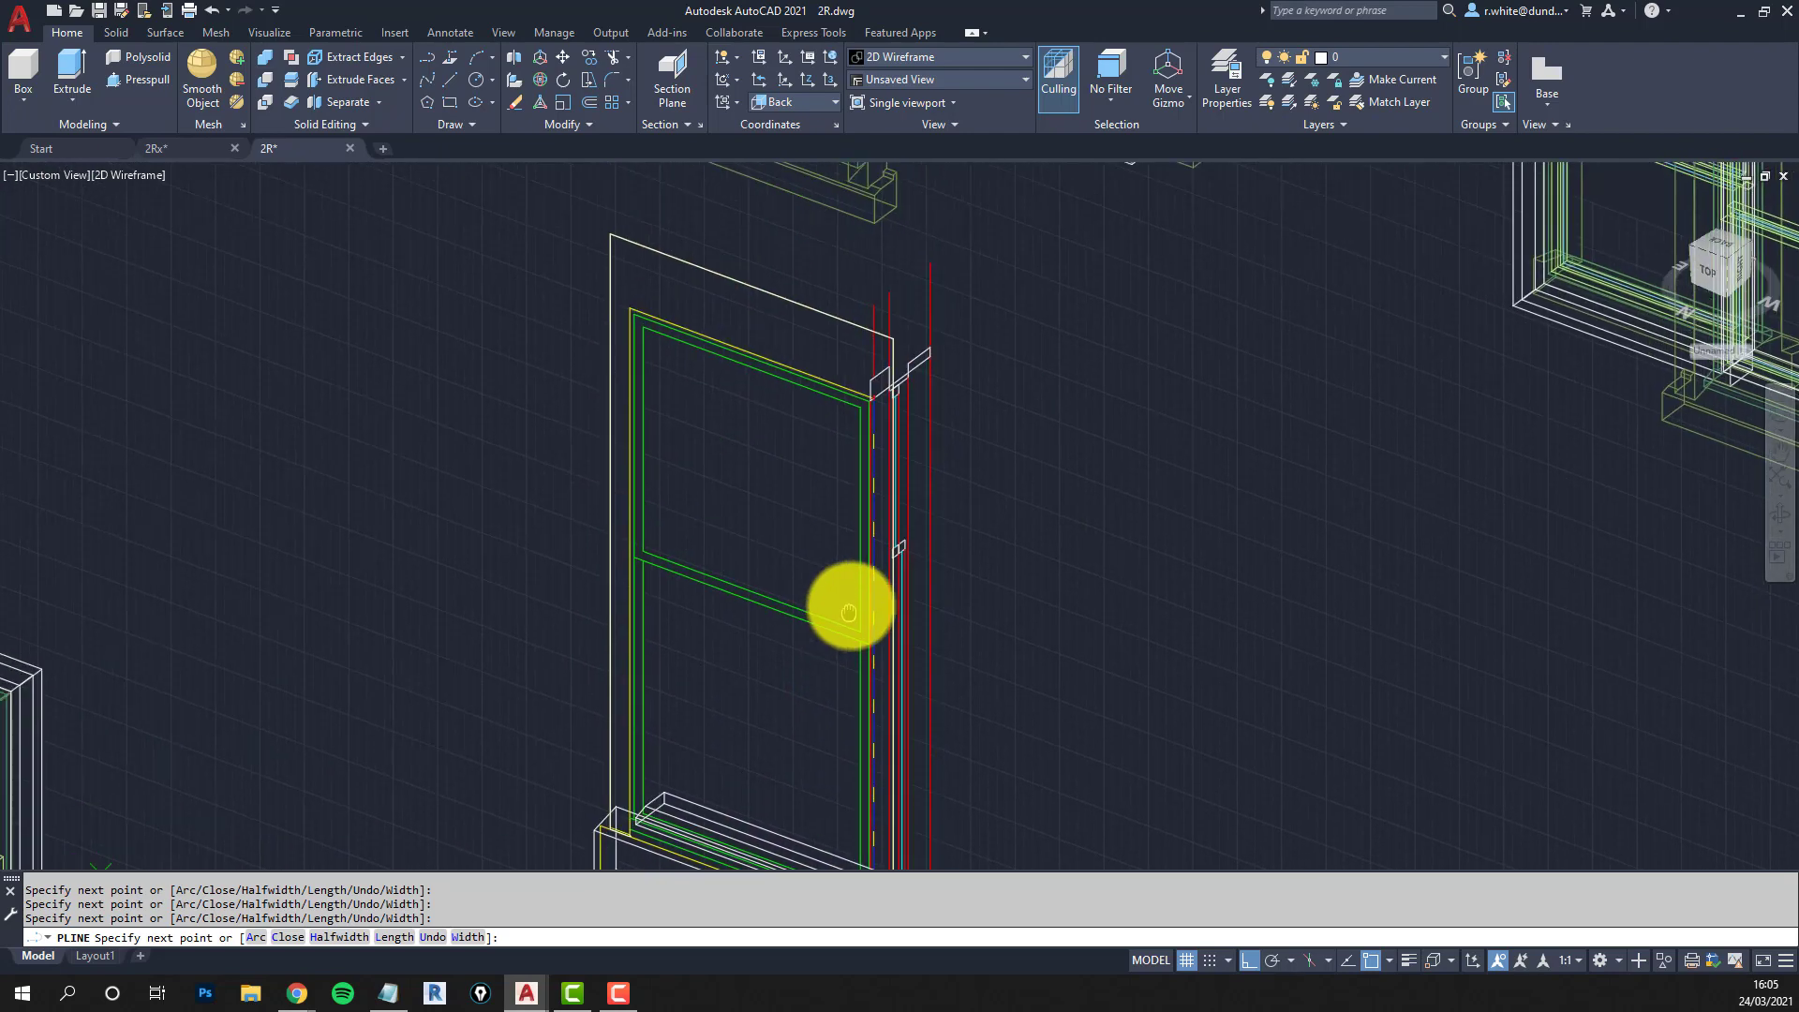
scroll(904, 379, "up", 4)
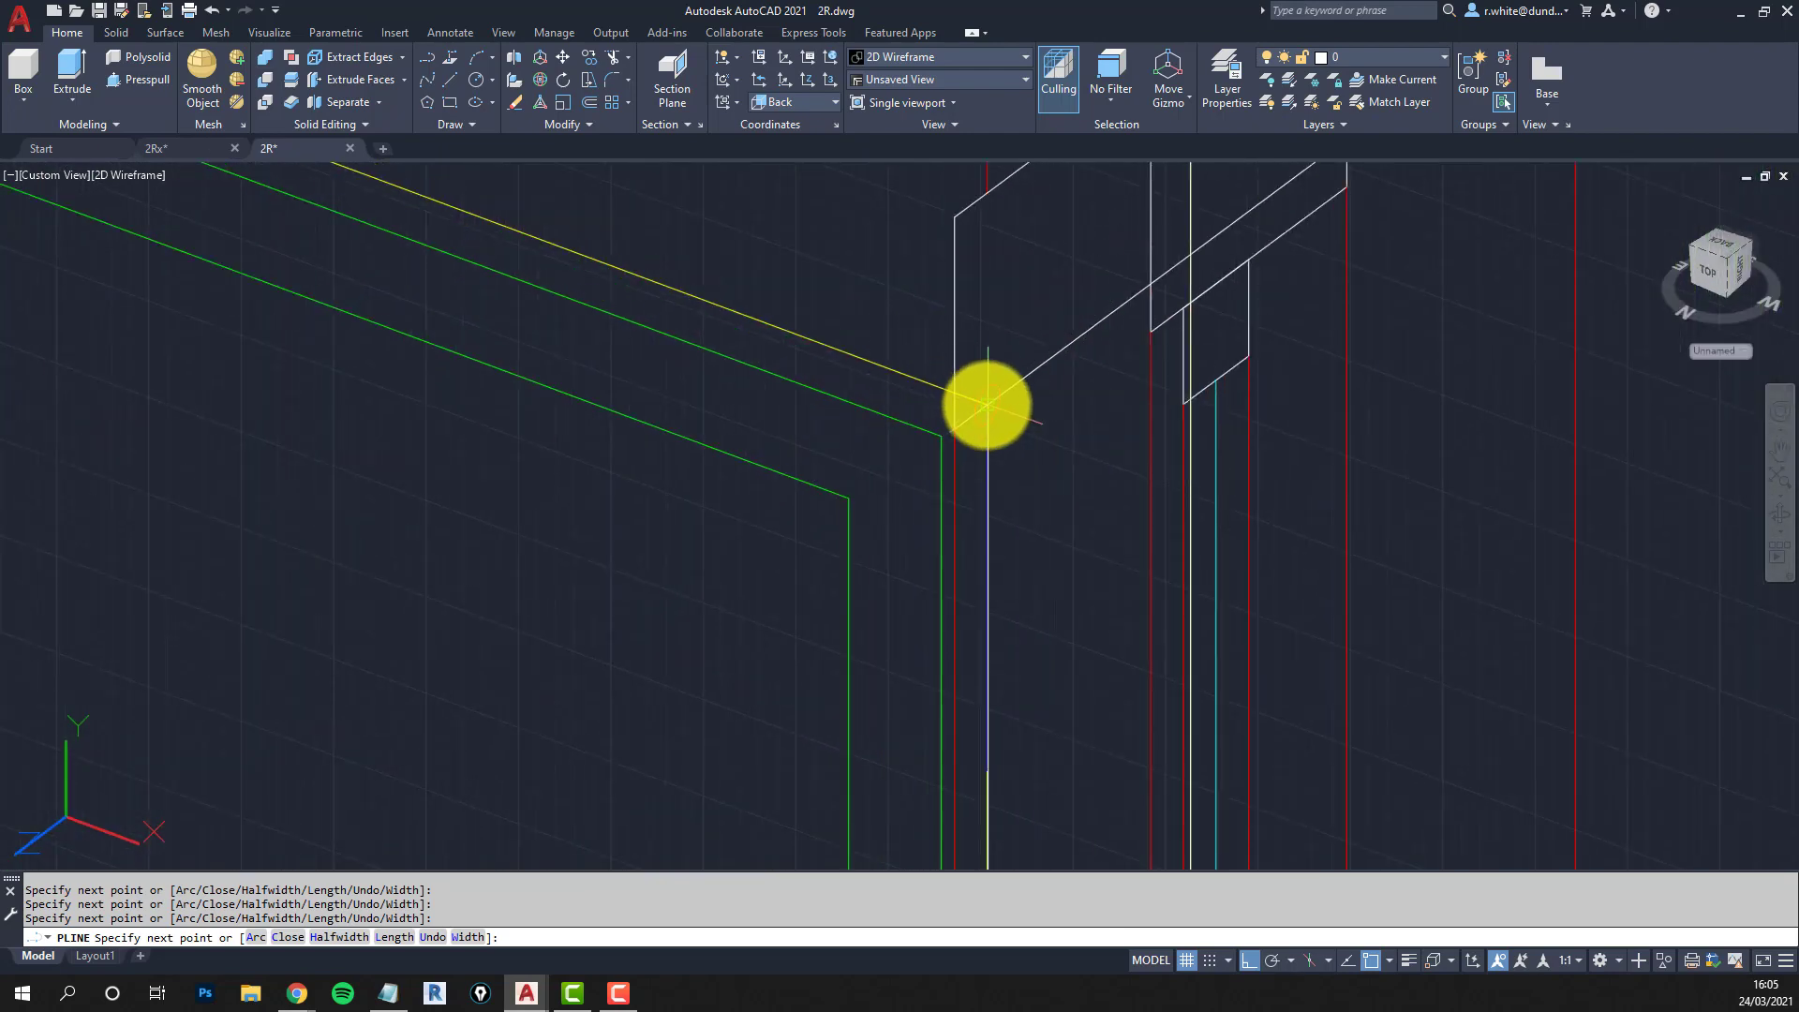
left_click(986, 405)
Continue the polyline along the inner head line to the far inner corner and close it down to its start point.
scroll(987, 404, "down", 4)
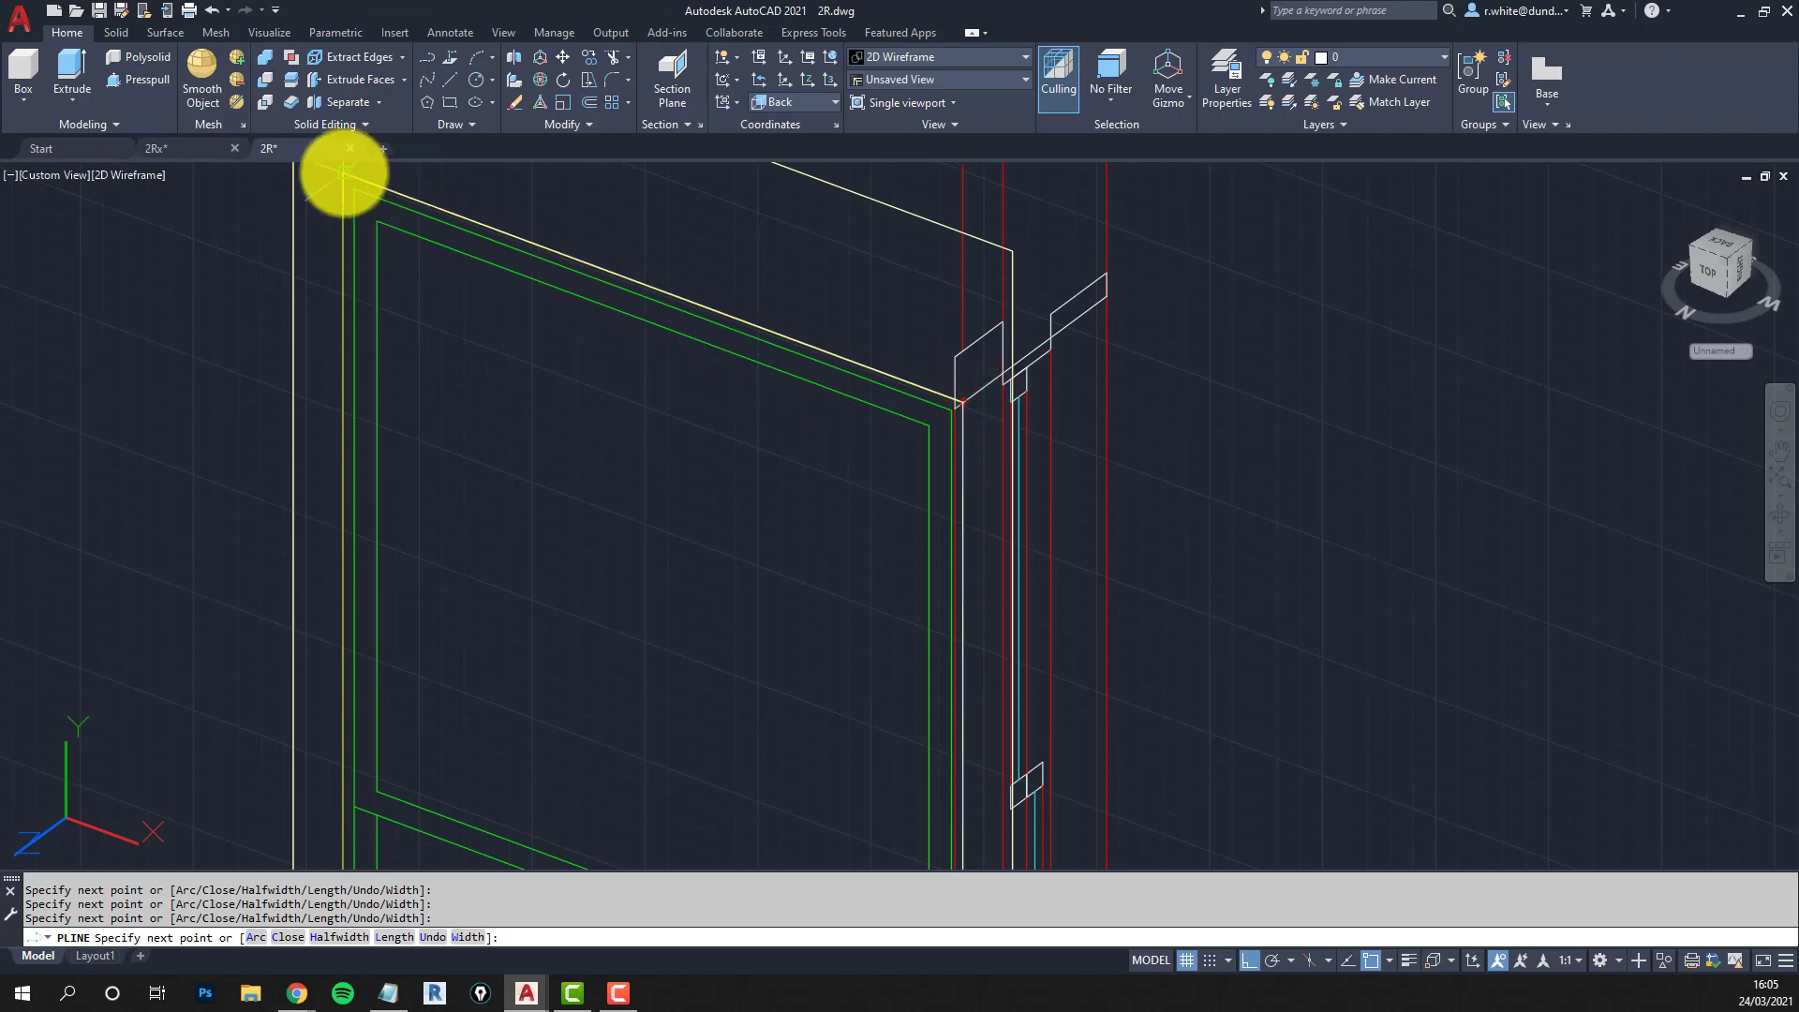
left_click(344, 172)
scroll(339, 281, "down", 4)
scroll(473, 368, "up", 8)
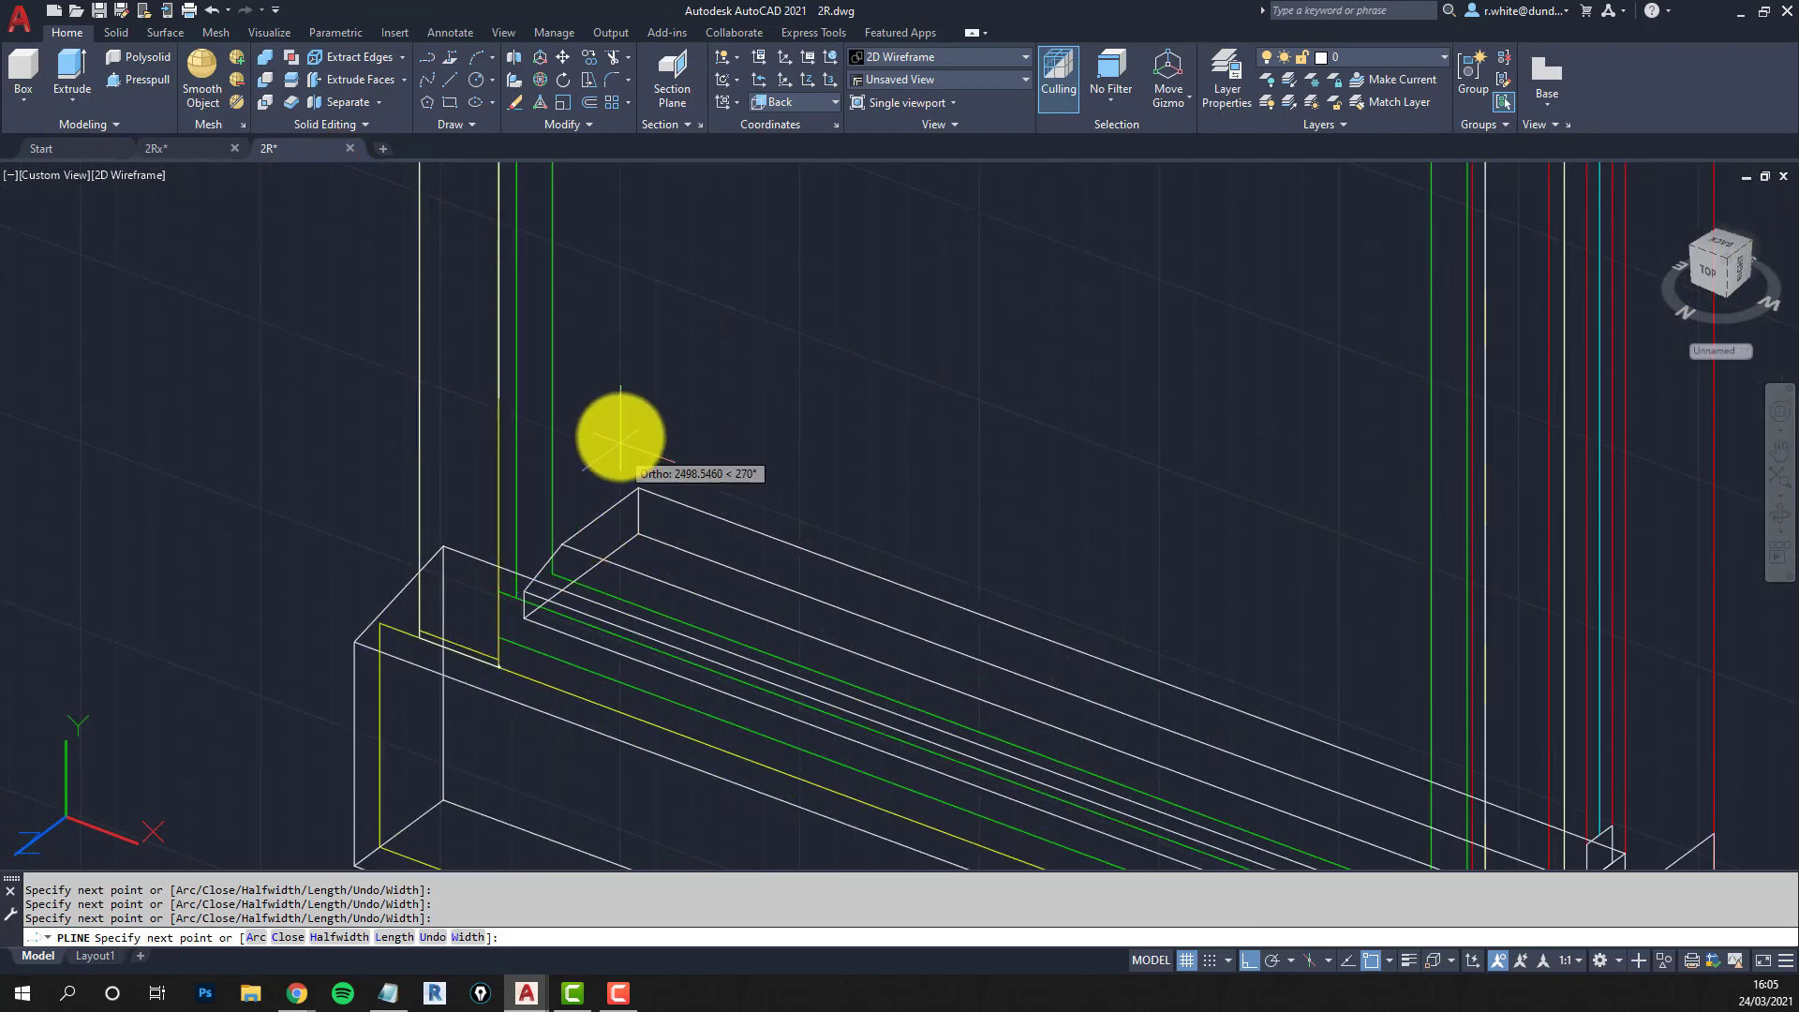
key("Return")
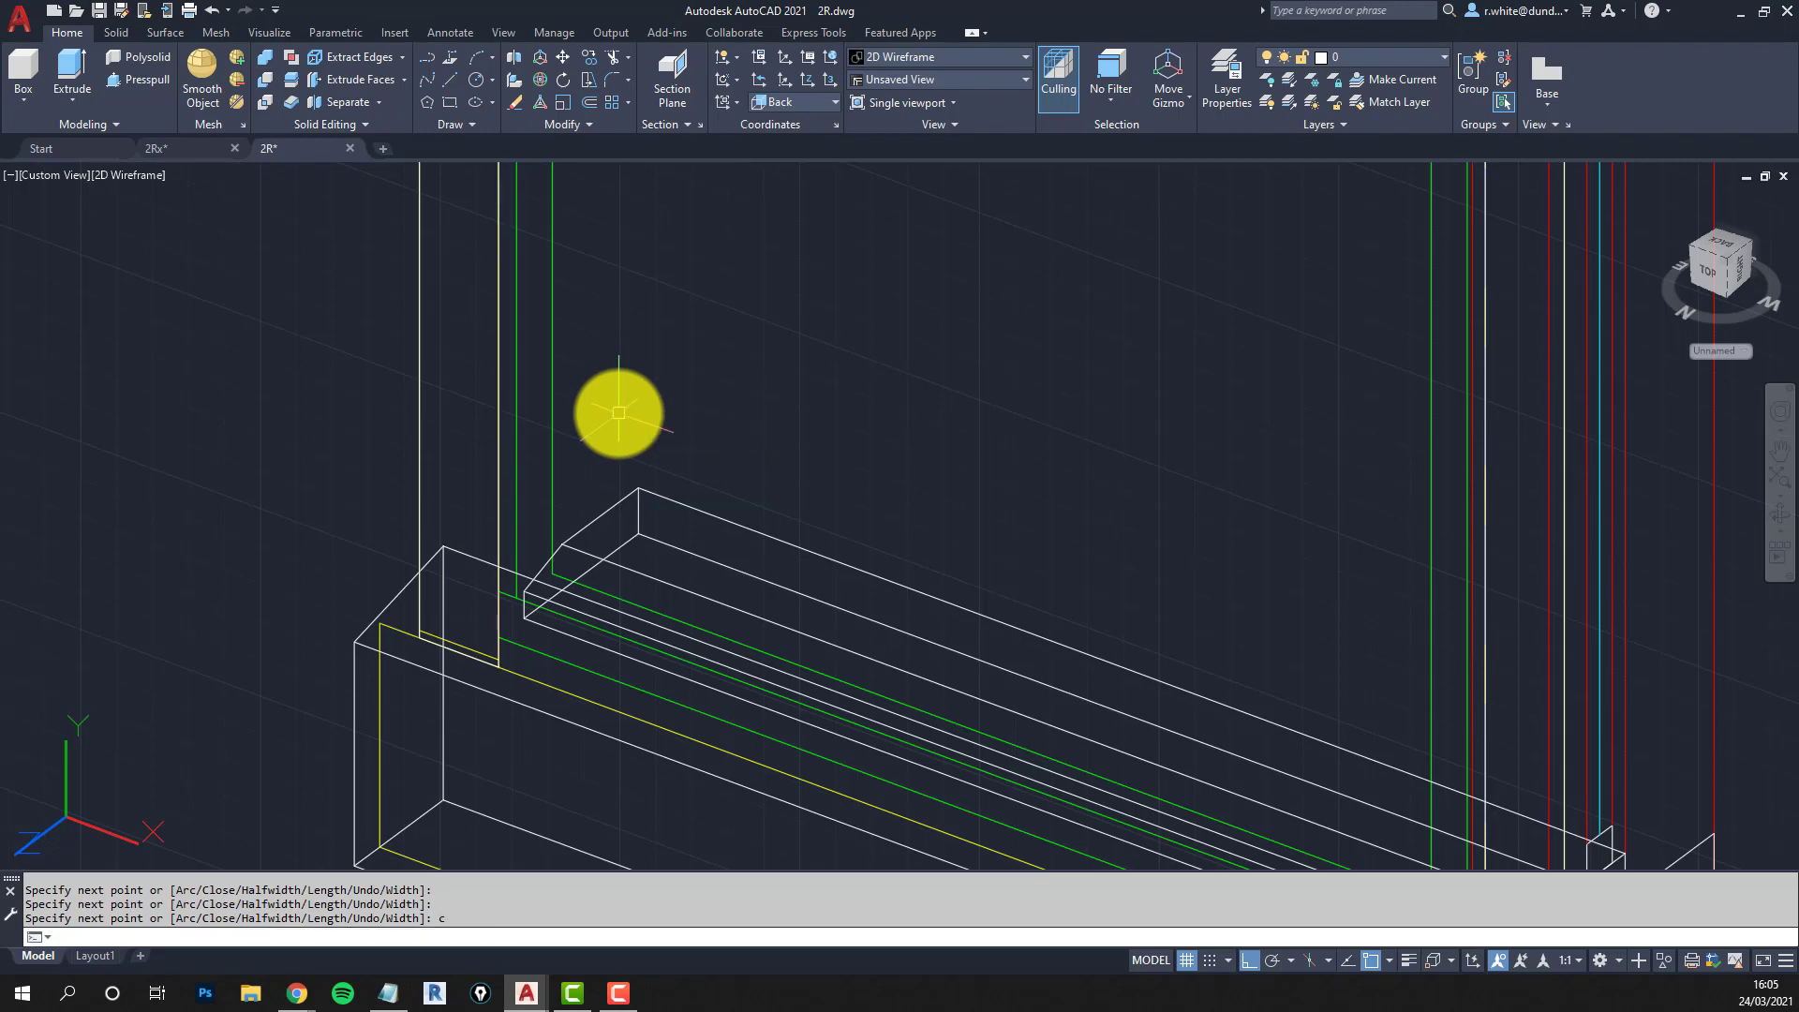
scroll(618, 412, "down", 6)
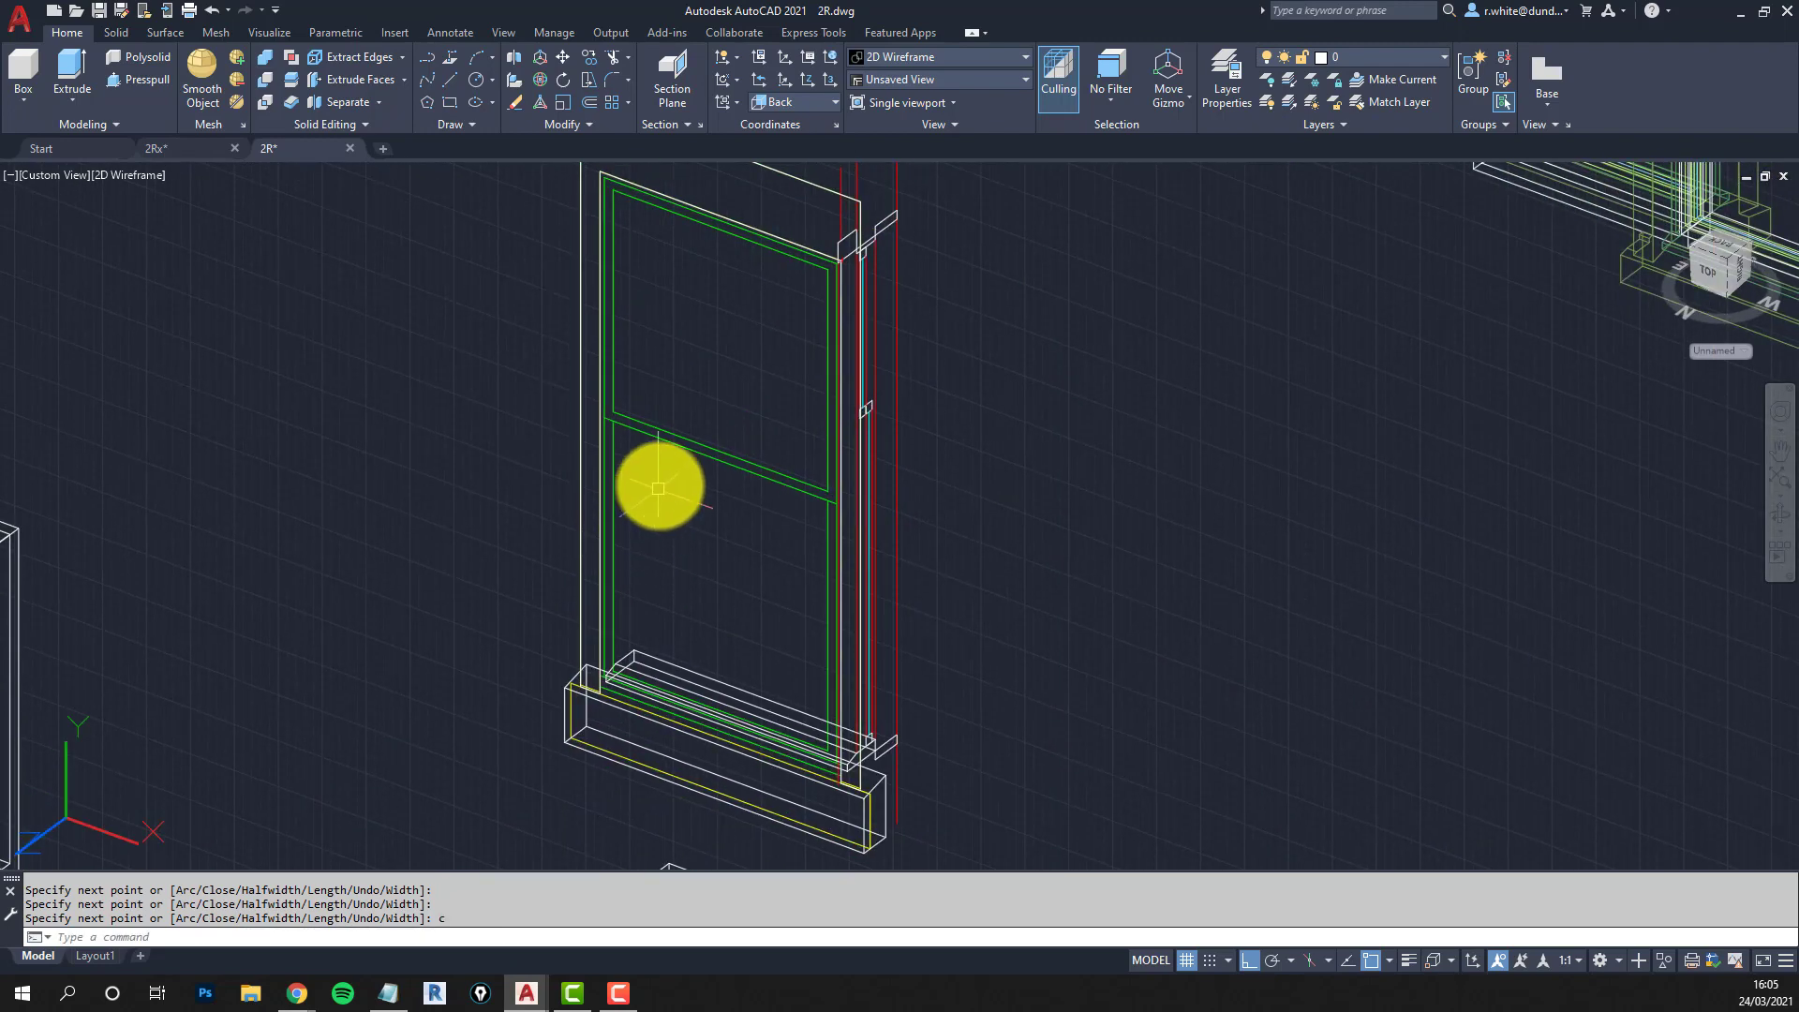
middle_click_drag(620, 452, 630, 394, "shift")
scroll(610, 575, "up", 6)
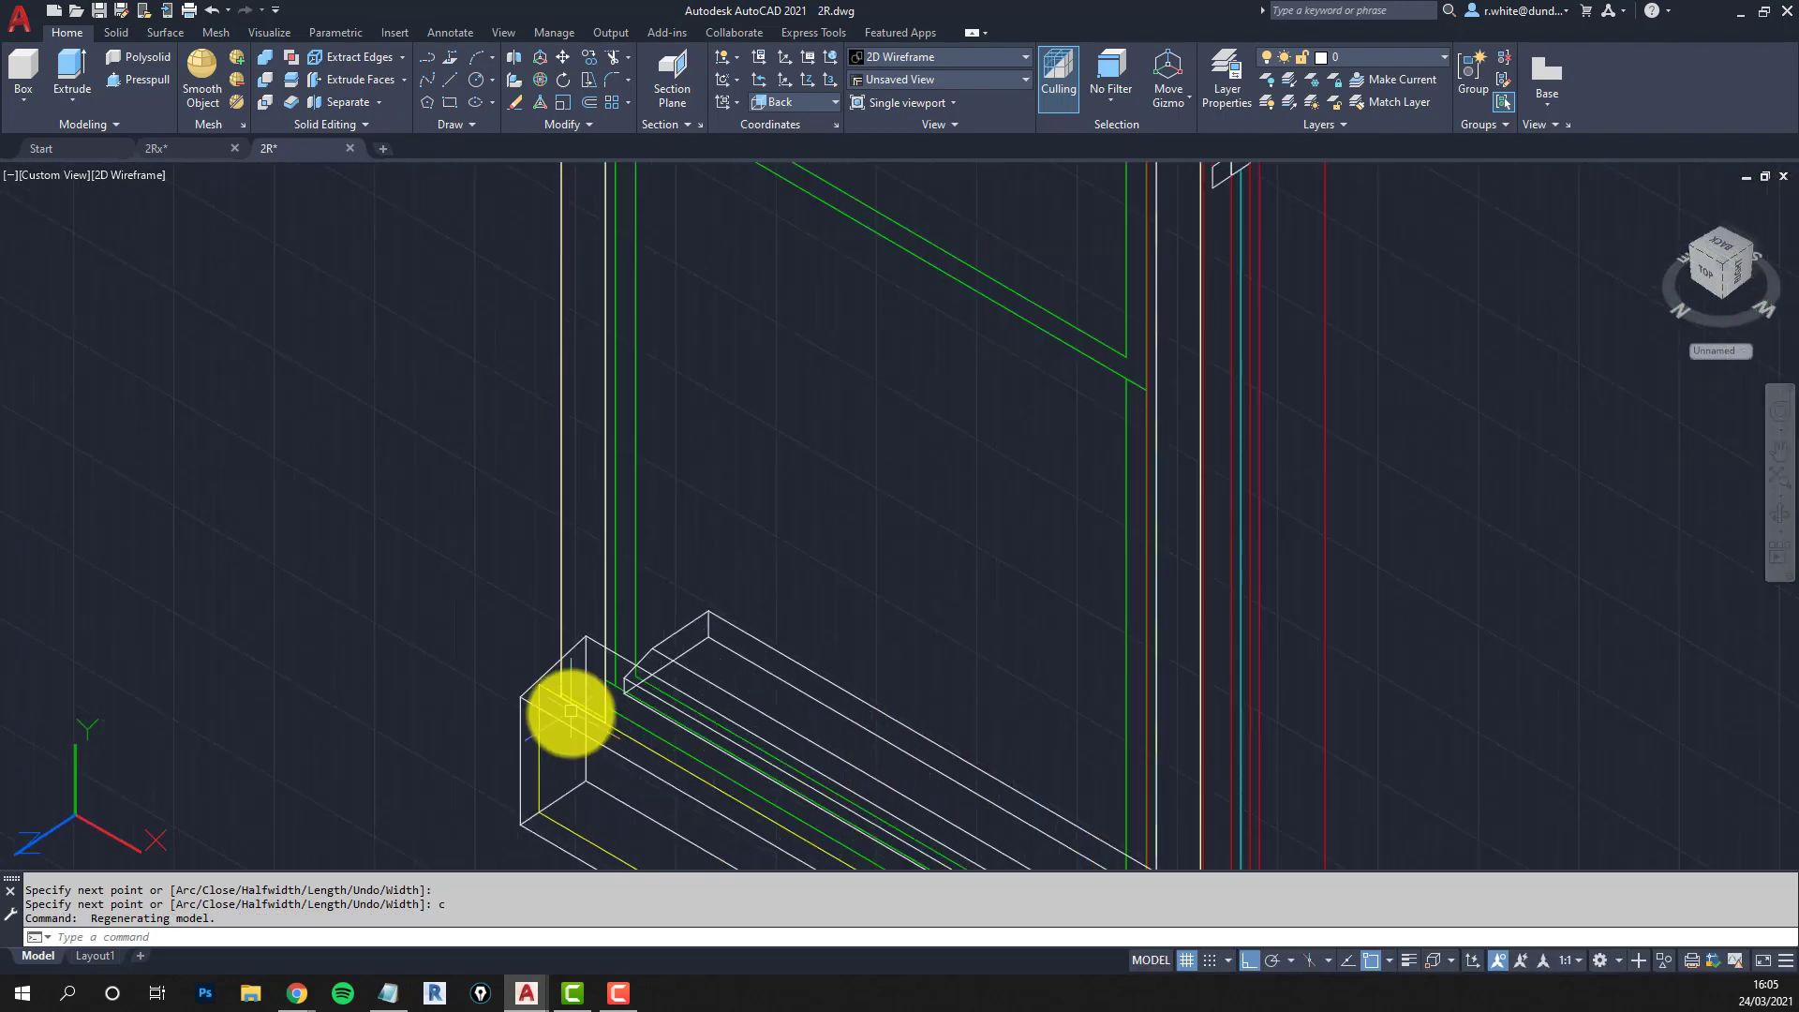
scroll(547, 591, "down", 4)
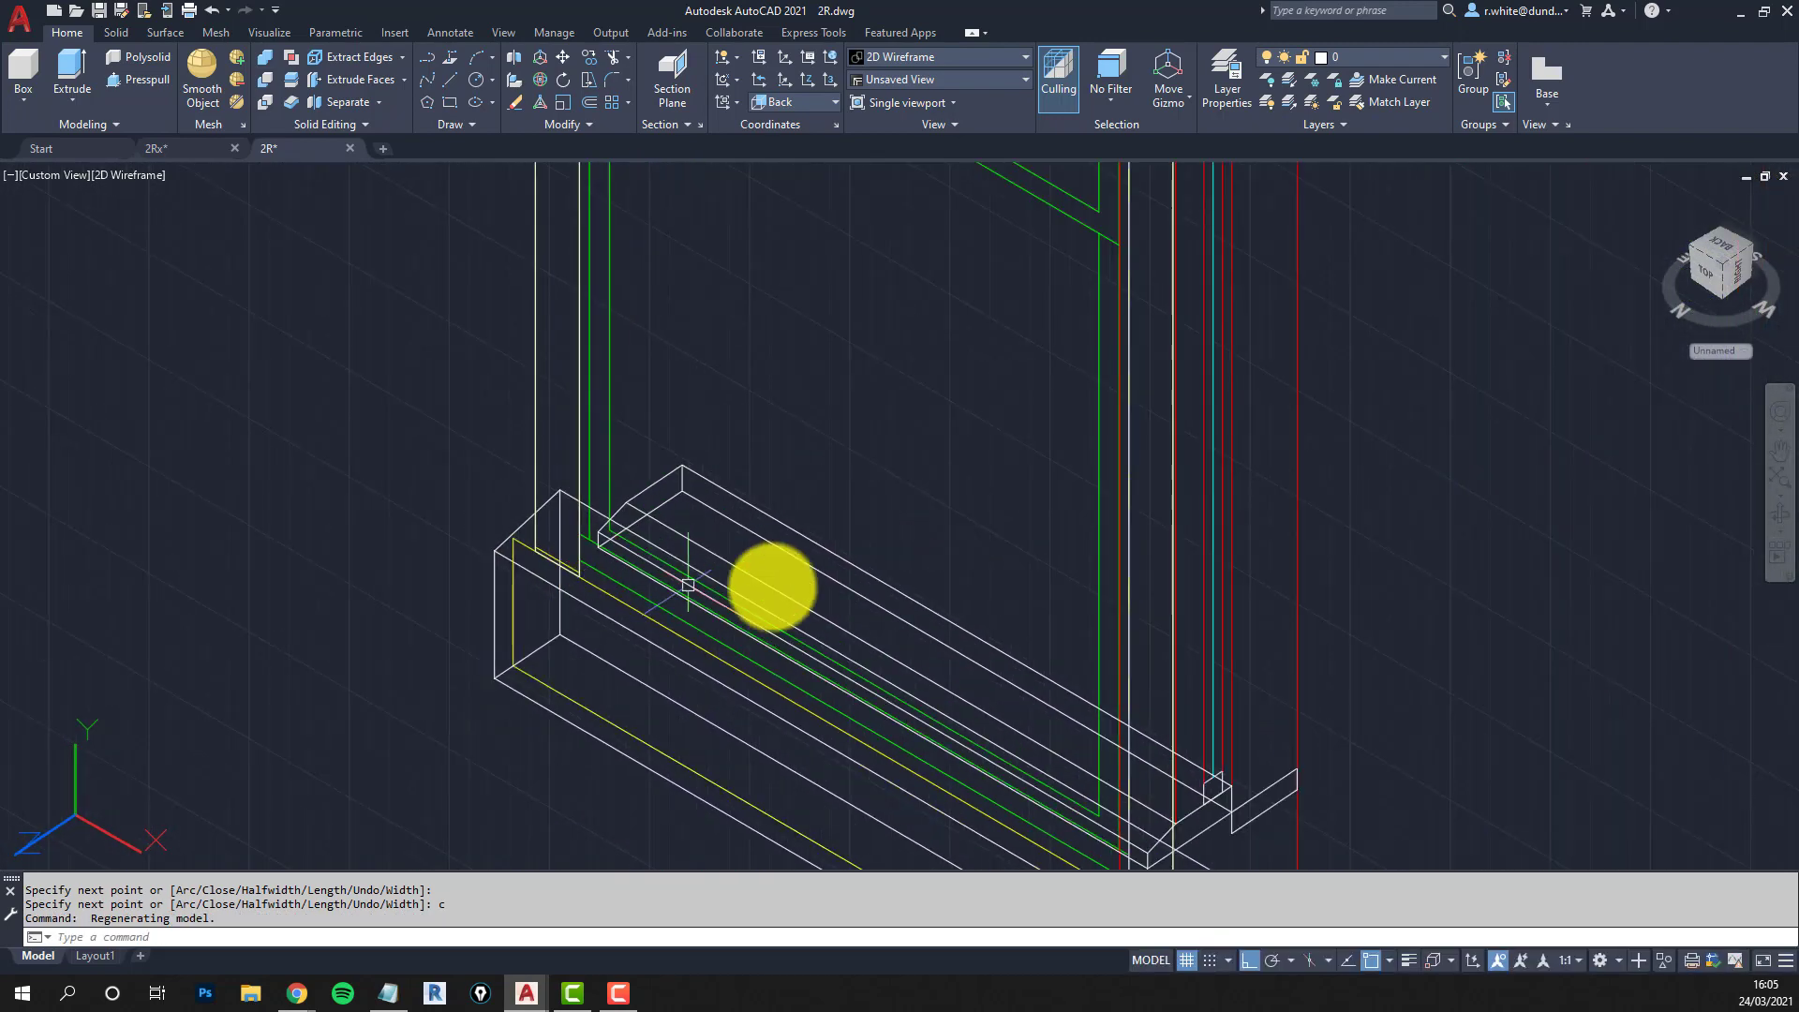
Measure the offset between the sill solid's lower front corner and the yellow outline's corner at the far end.
middle_click_drag(912, 603, 728, 418)
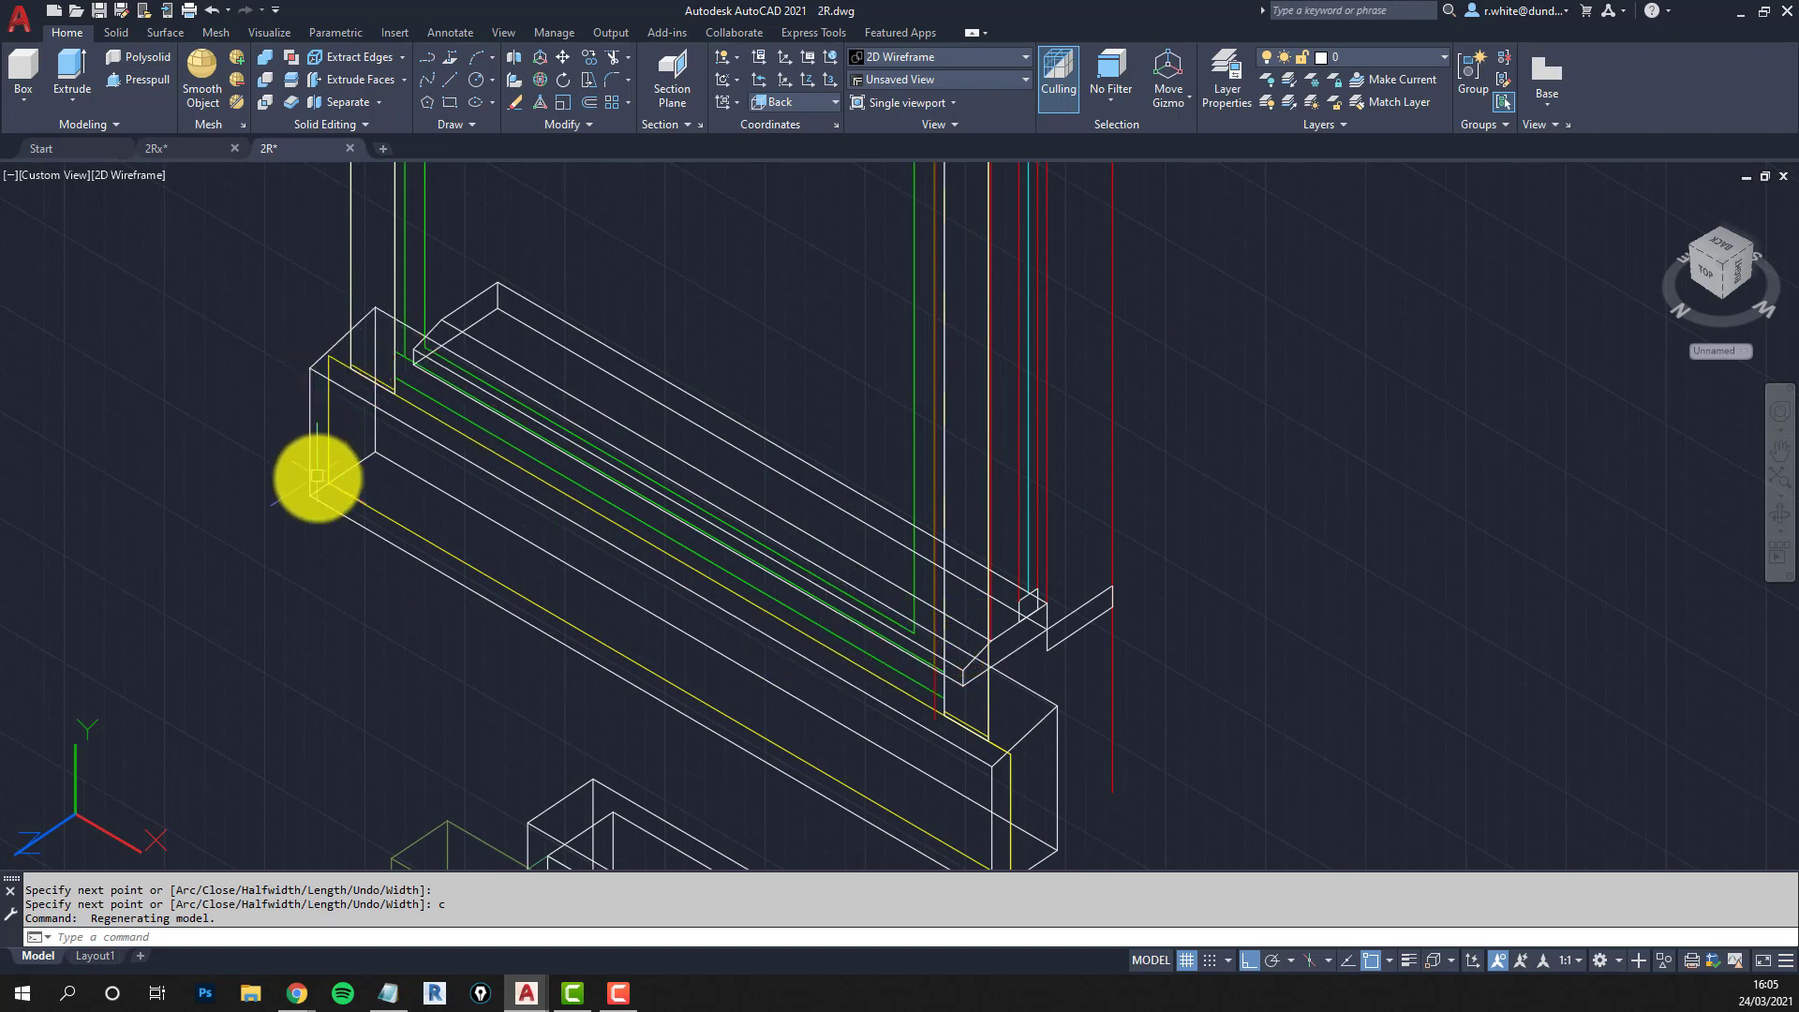
key("Escape")
key("Escape")
type("d")
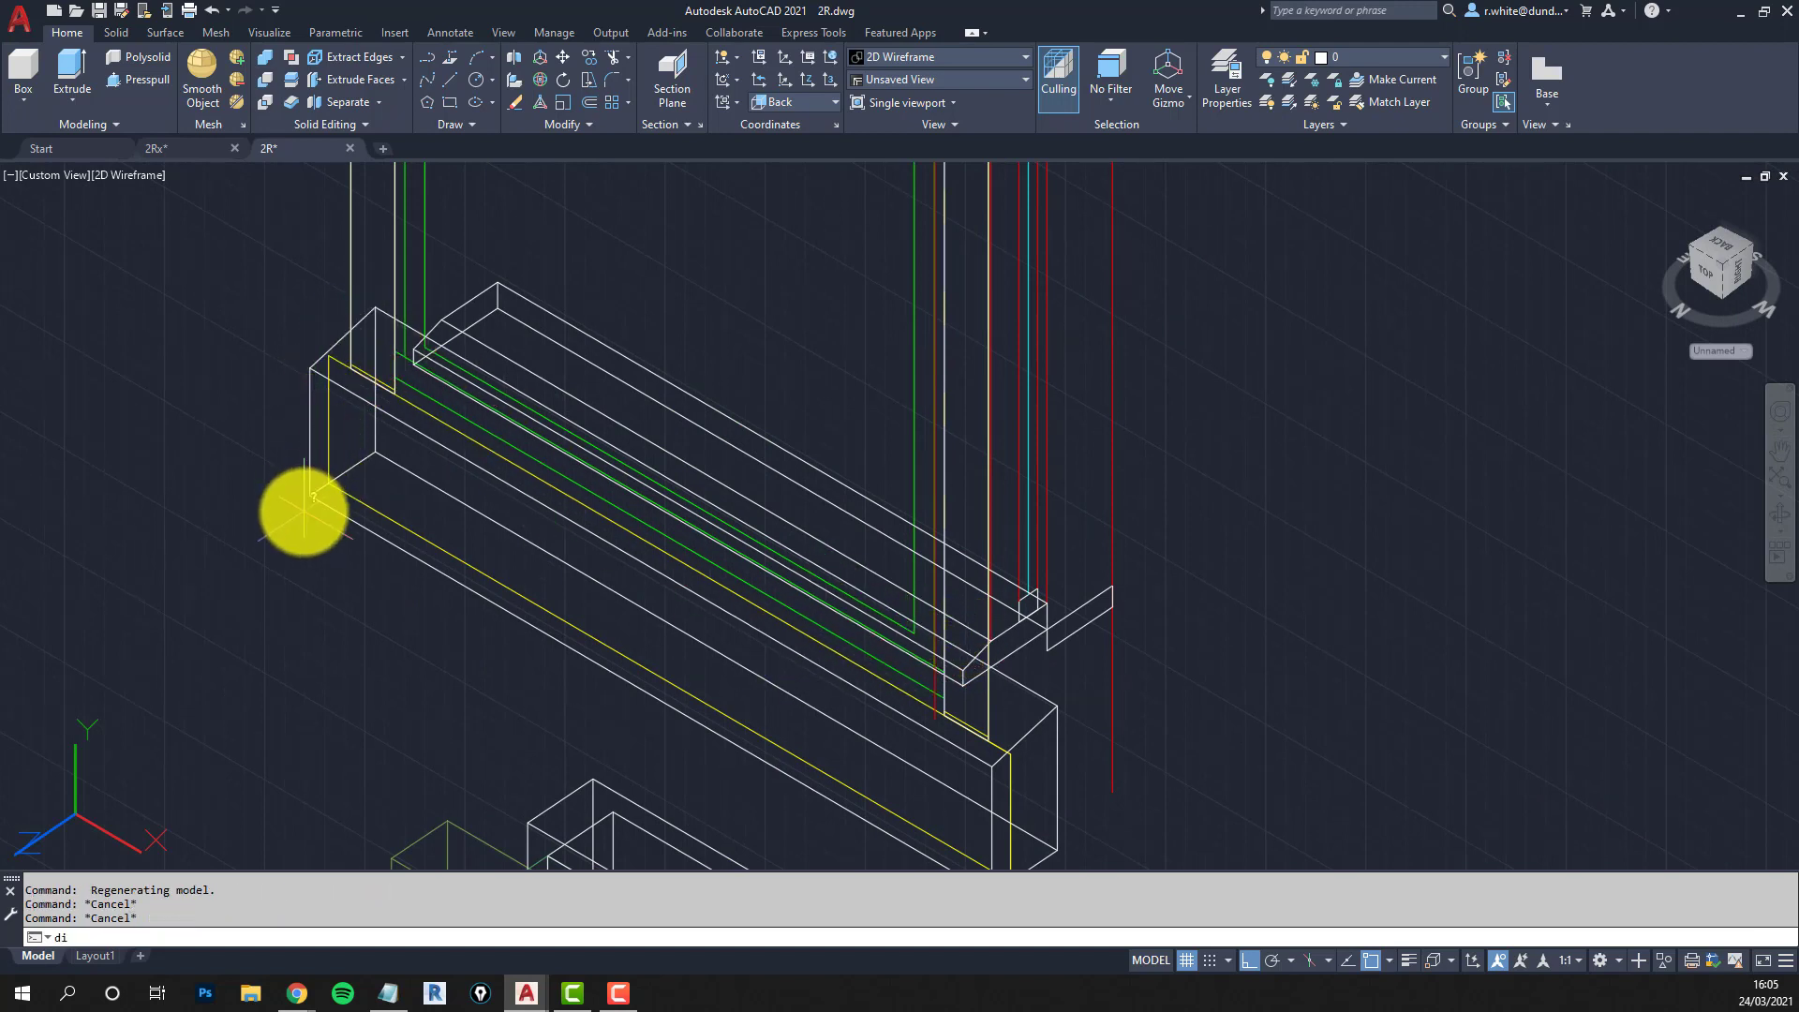
type("i")
key("Return")
left_click(310, 498)
left_click(333, 484)
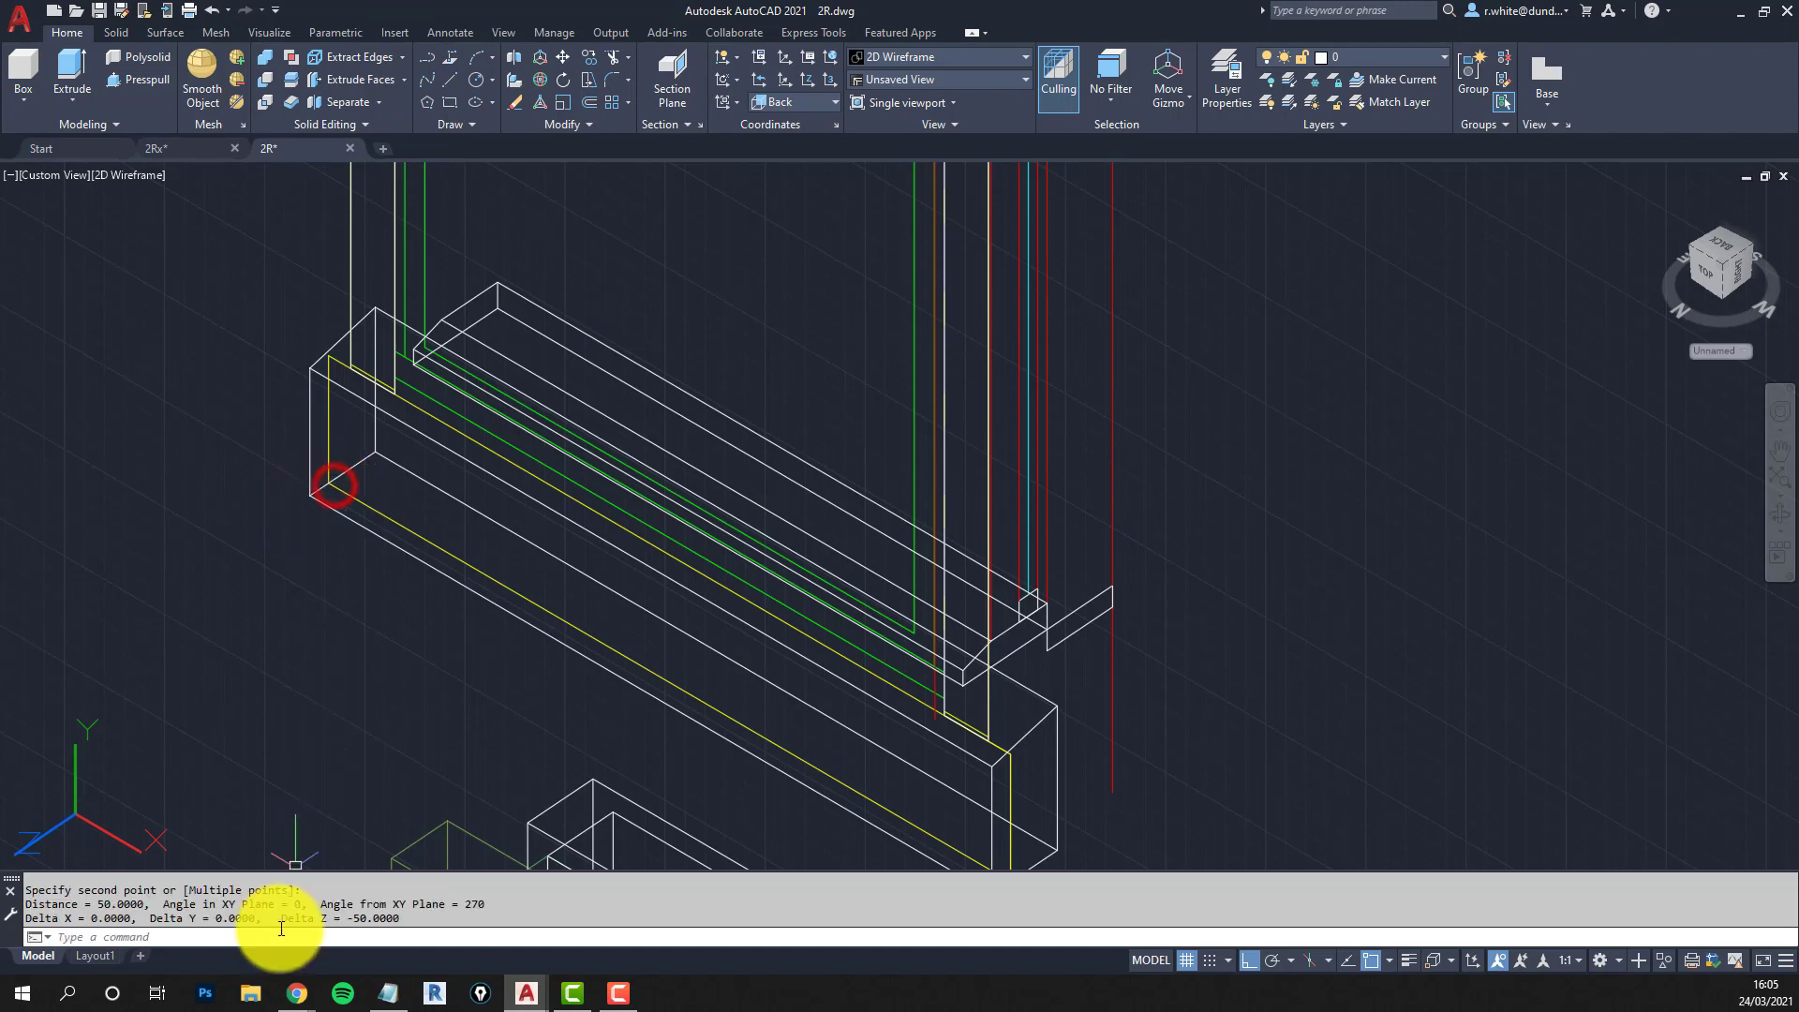
left_click_drag(358, 916, 410, 917)
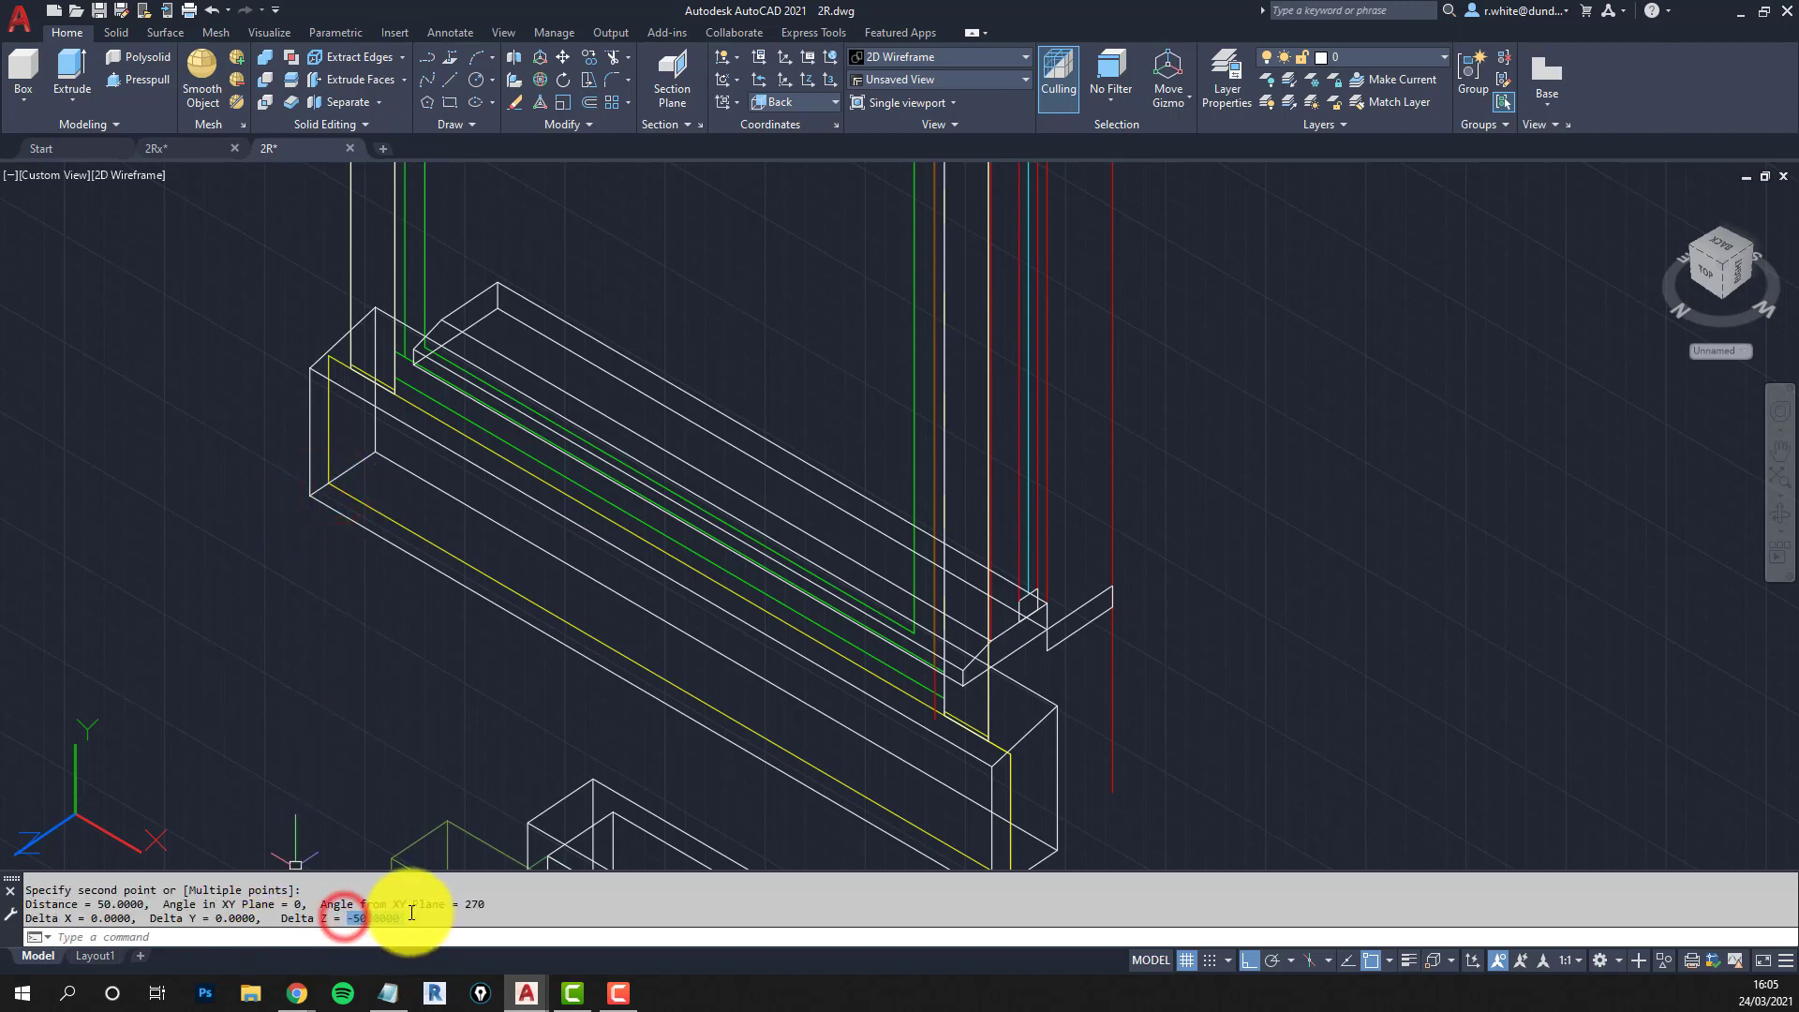
middle_click_drag(407, 400, 450, 507)
key("Escape")
key("Escape")
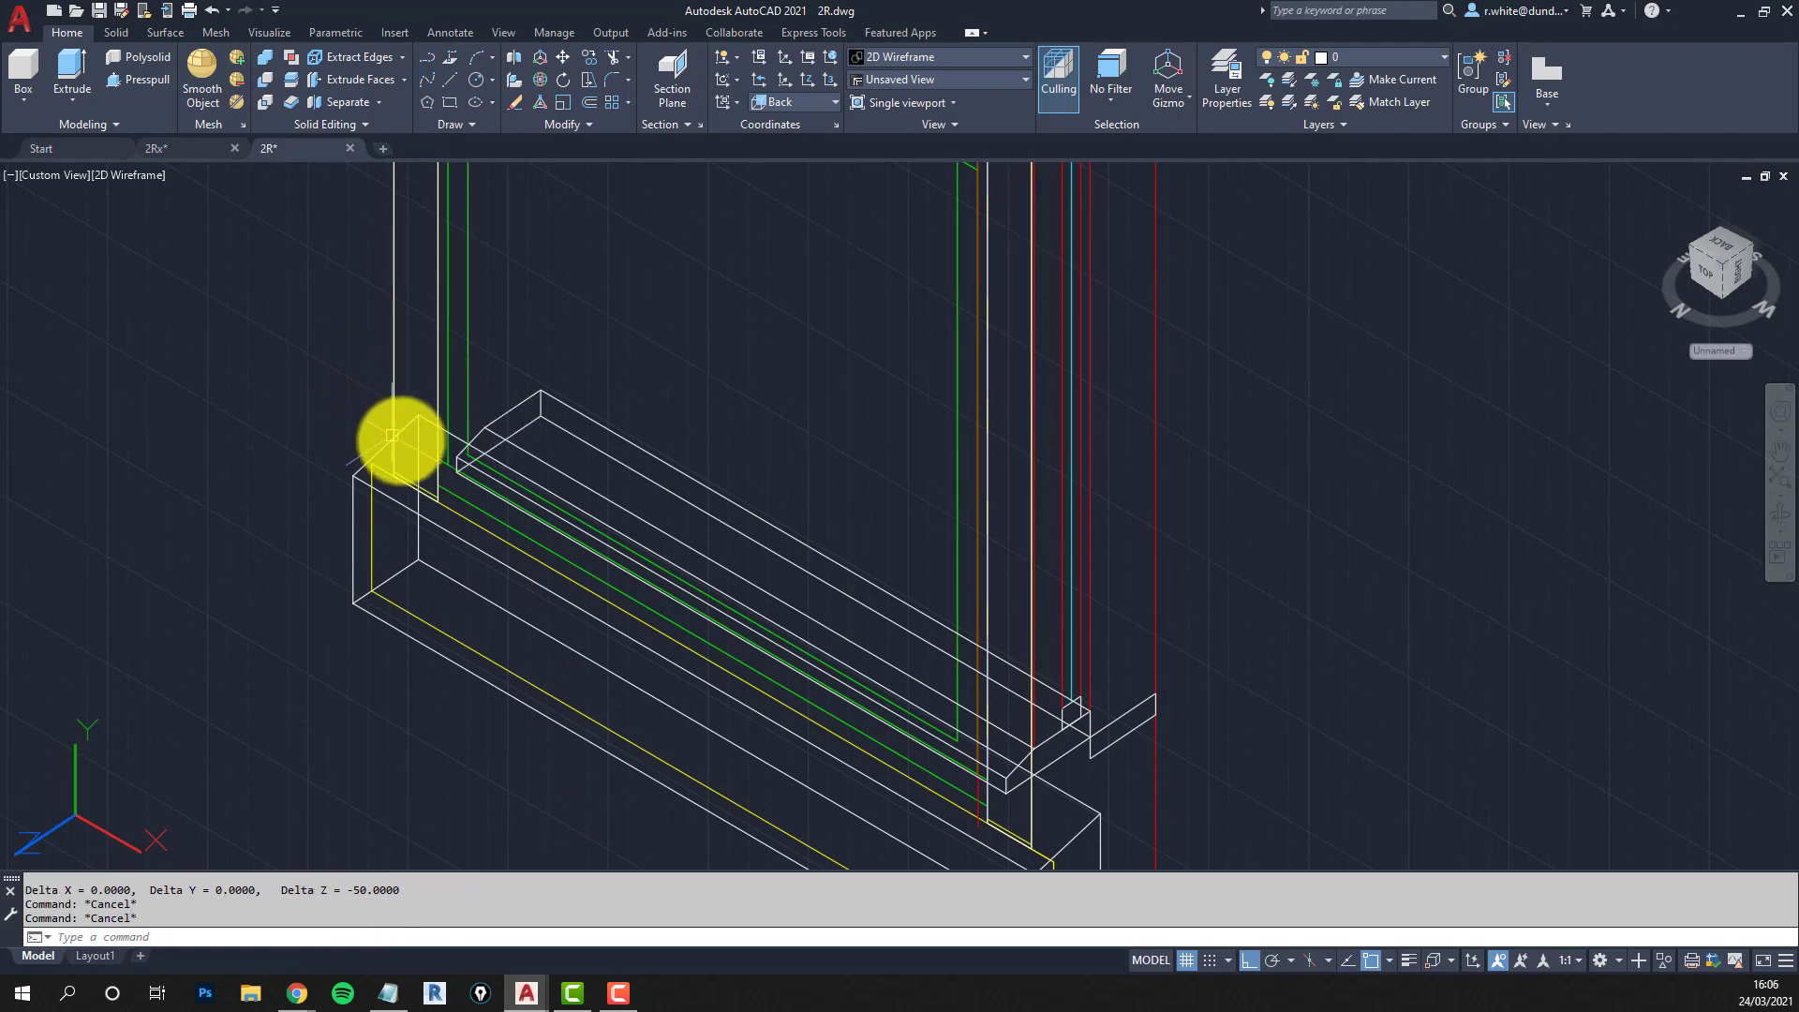
Move the traced frame polyline 25 along the positive Z direction, towards the sill's front face.
key("Escape")
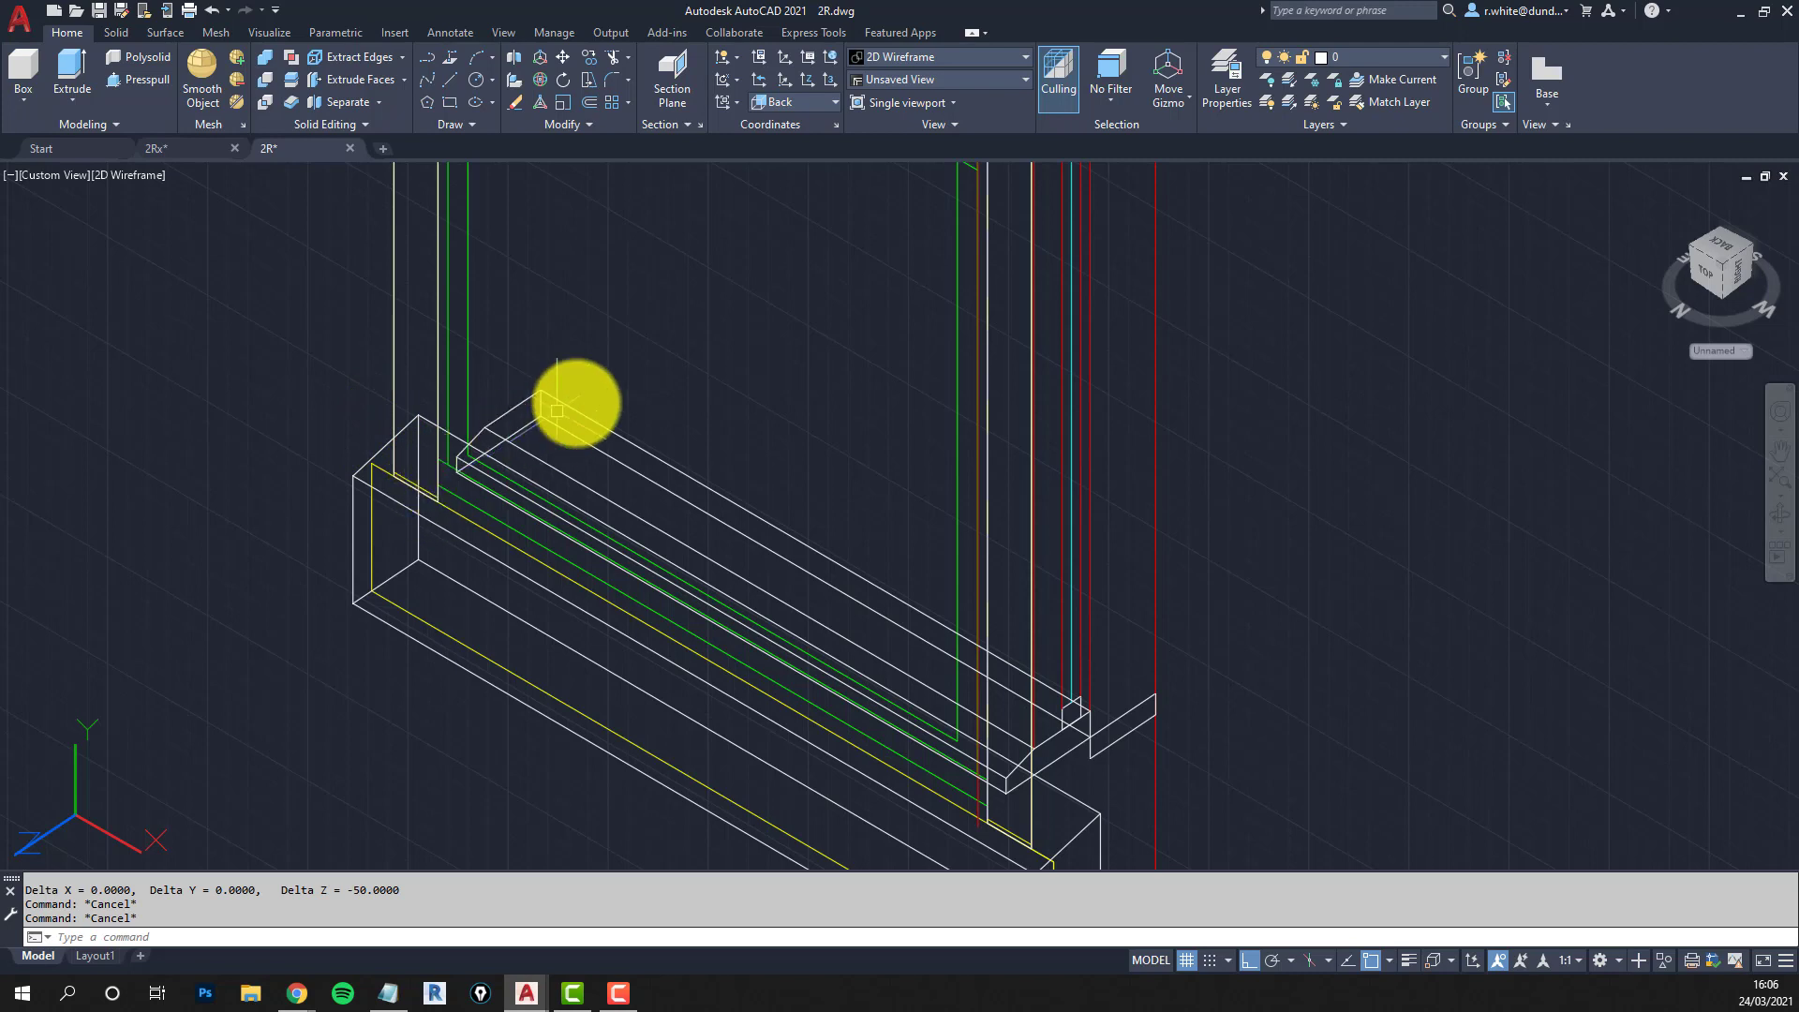
type("m")
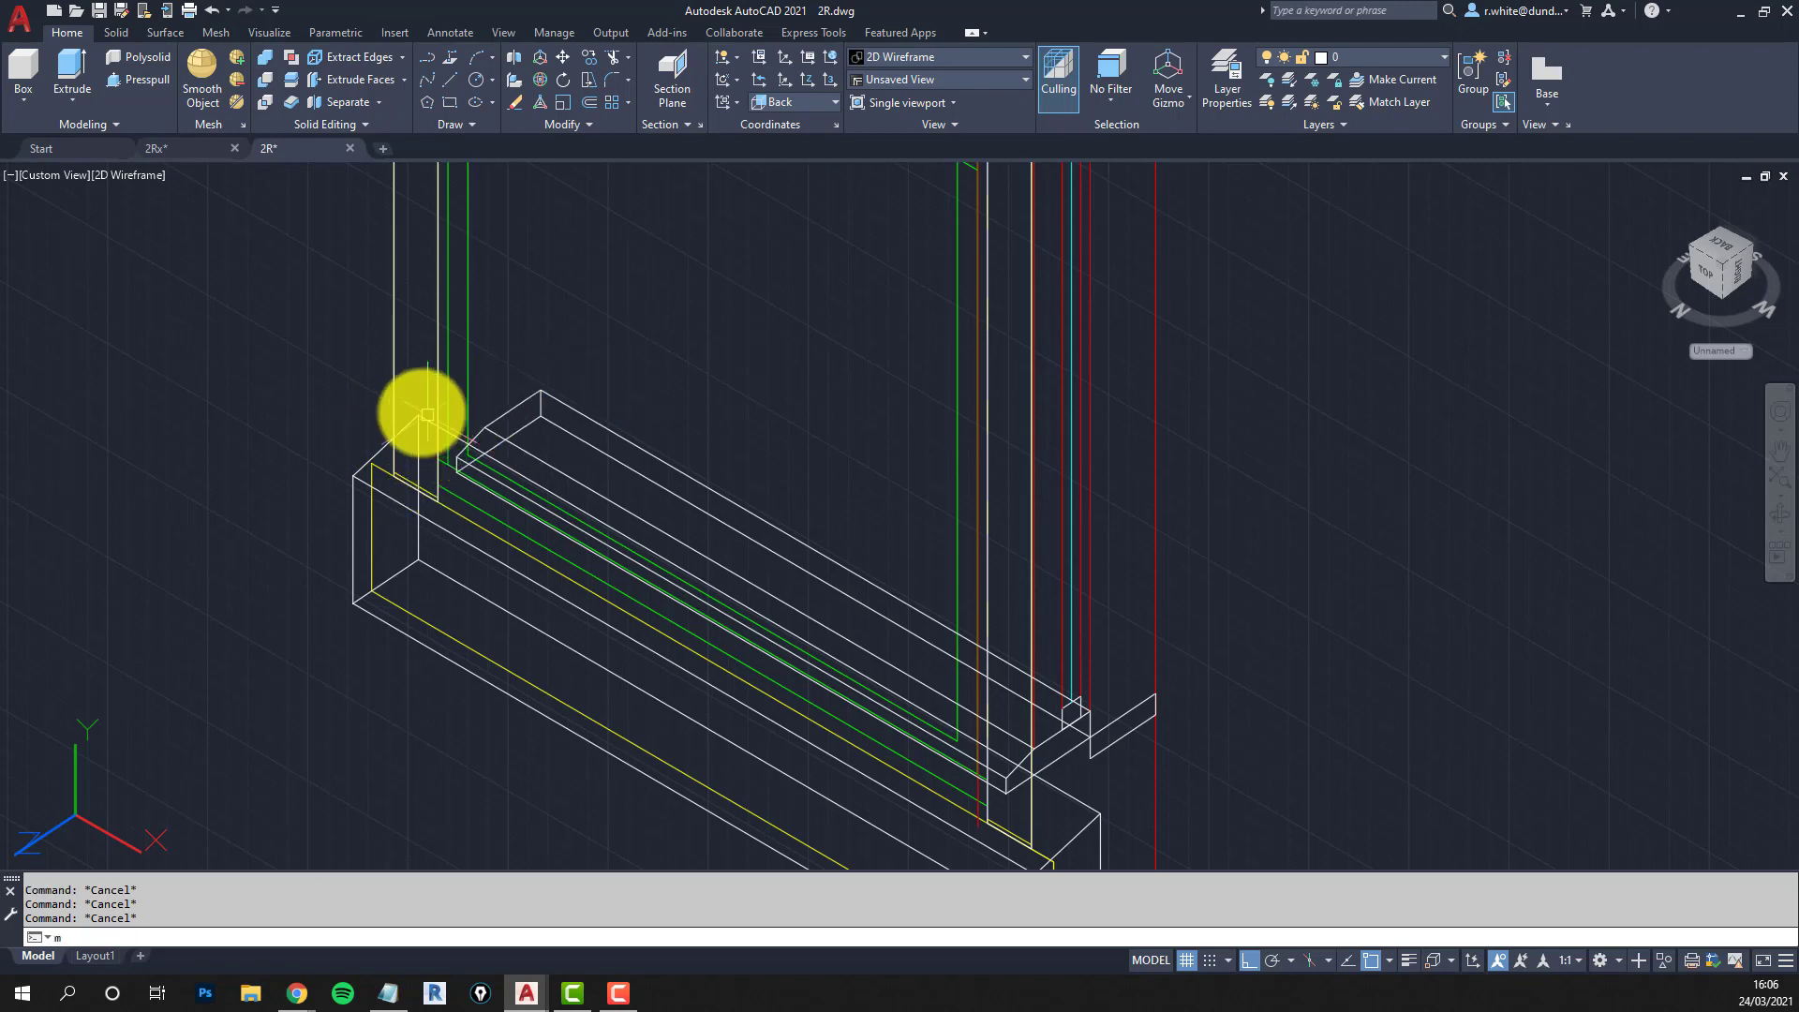
key("Return")
left_click(386, 367)
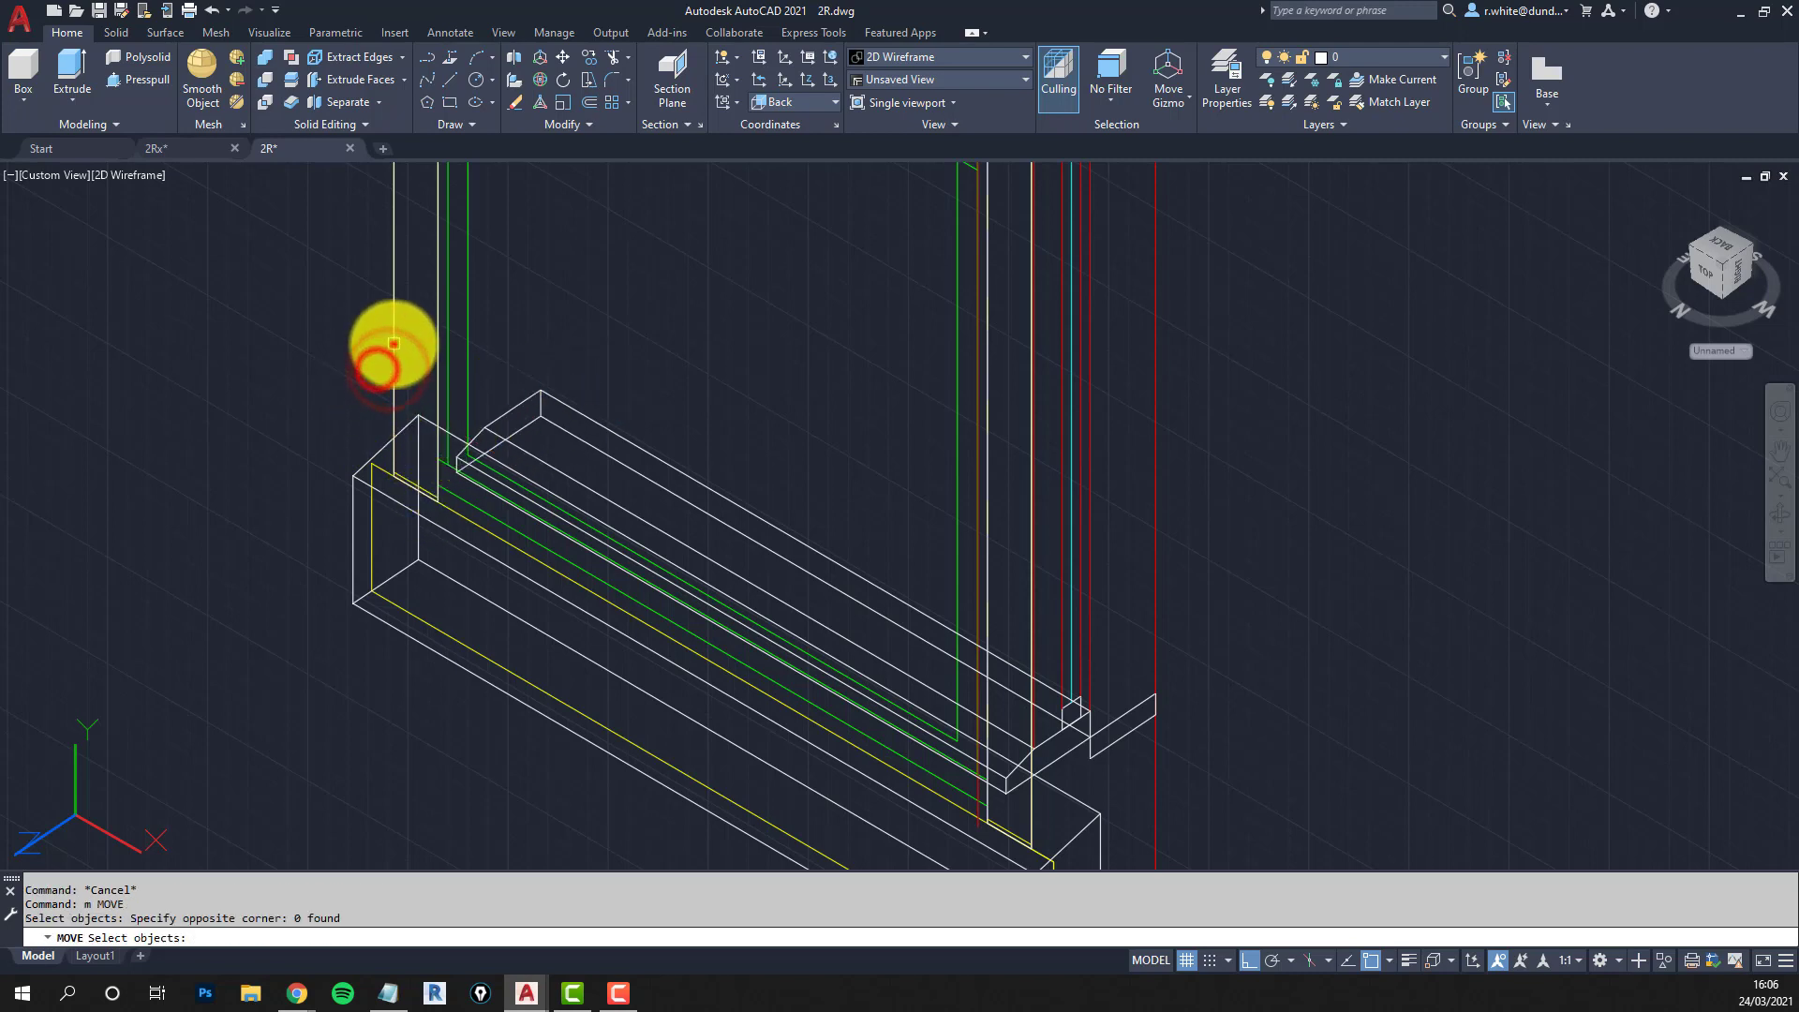
key("Return")
left_click(394, 343)
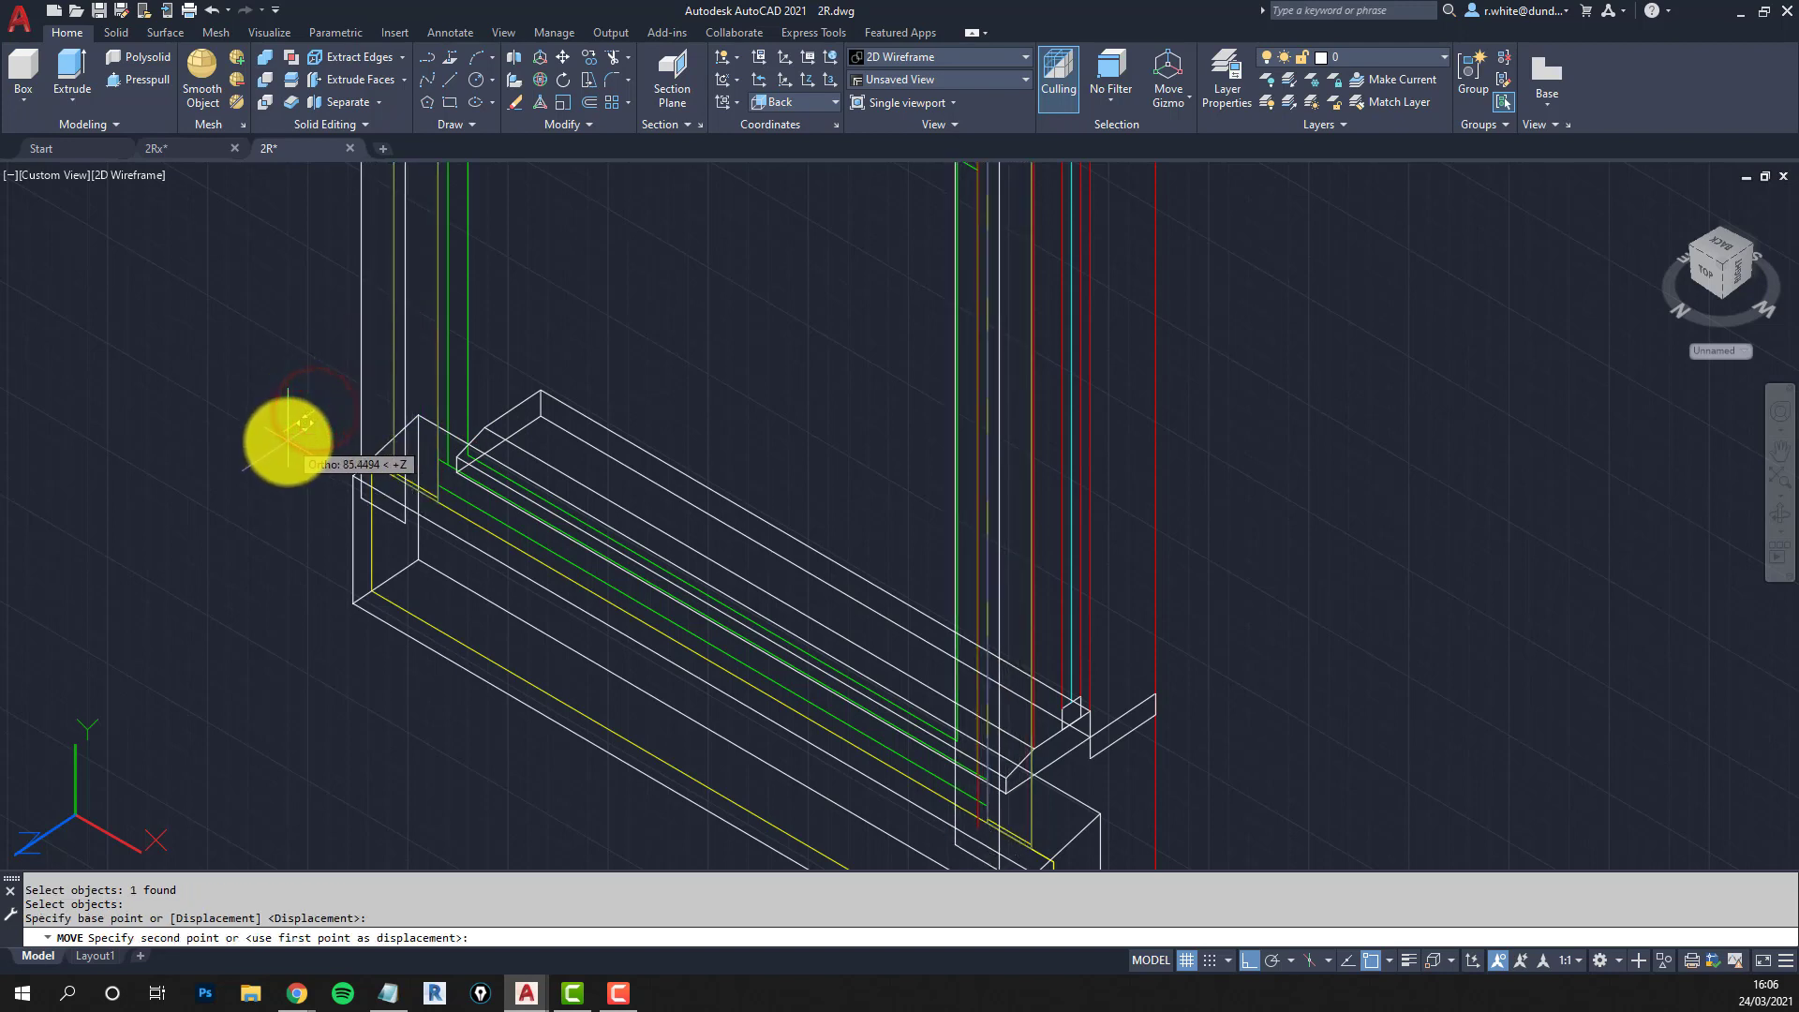
type("25")
key("Return")
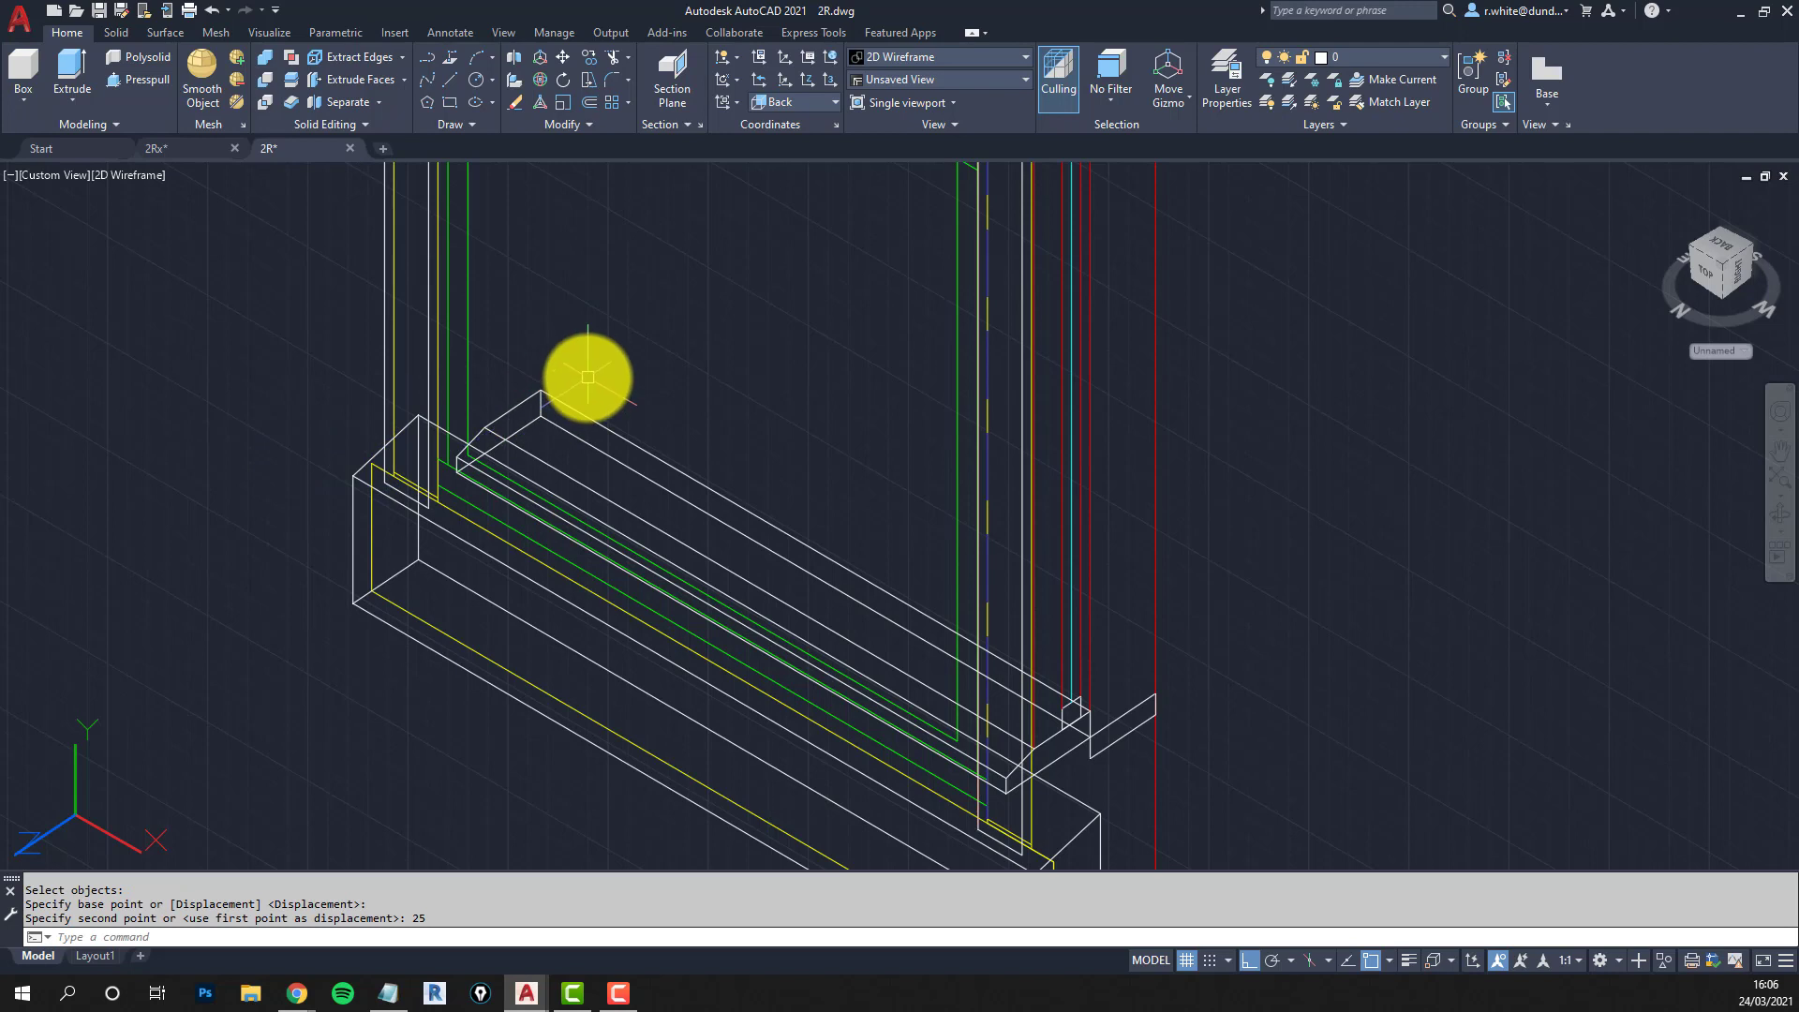
Extrude the moved frame polyline by -150 to form the solid frame of jambs and head.
key("Escape")
key("Escape")
type("ext")
key("Return")
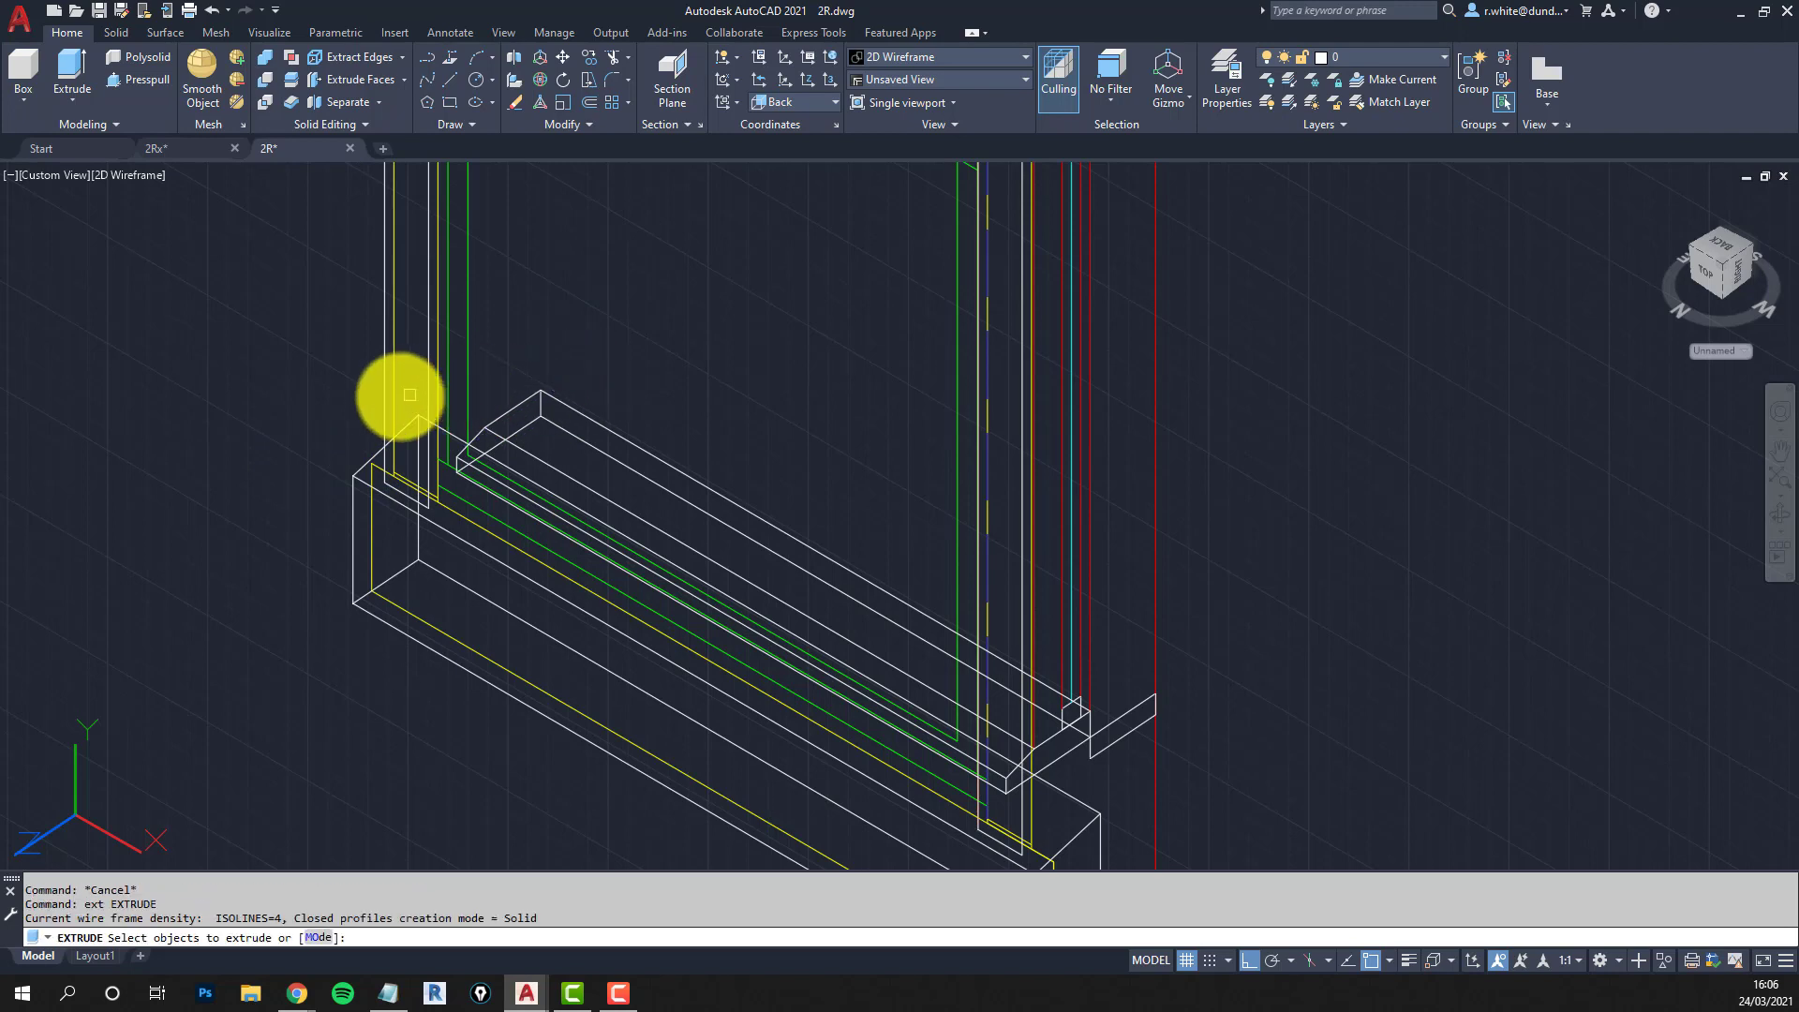
left_click(383, 376)
key("Return")
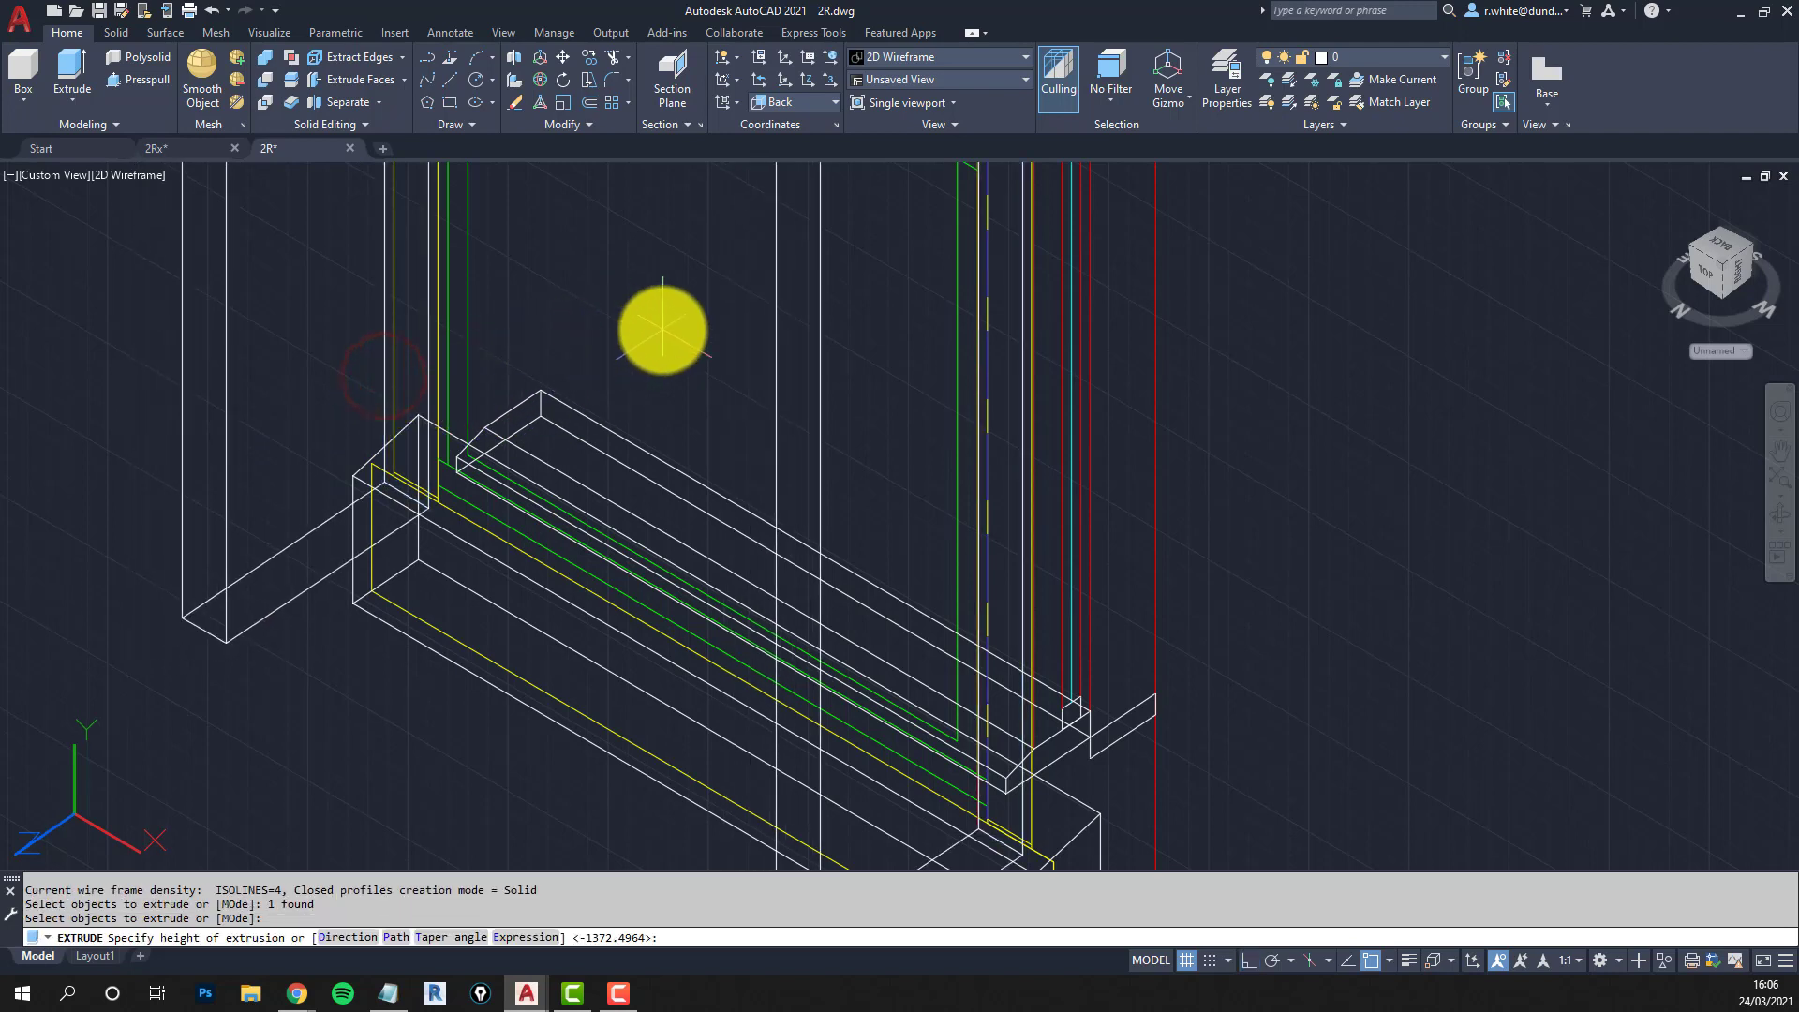
type("-150")
key("Return")
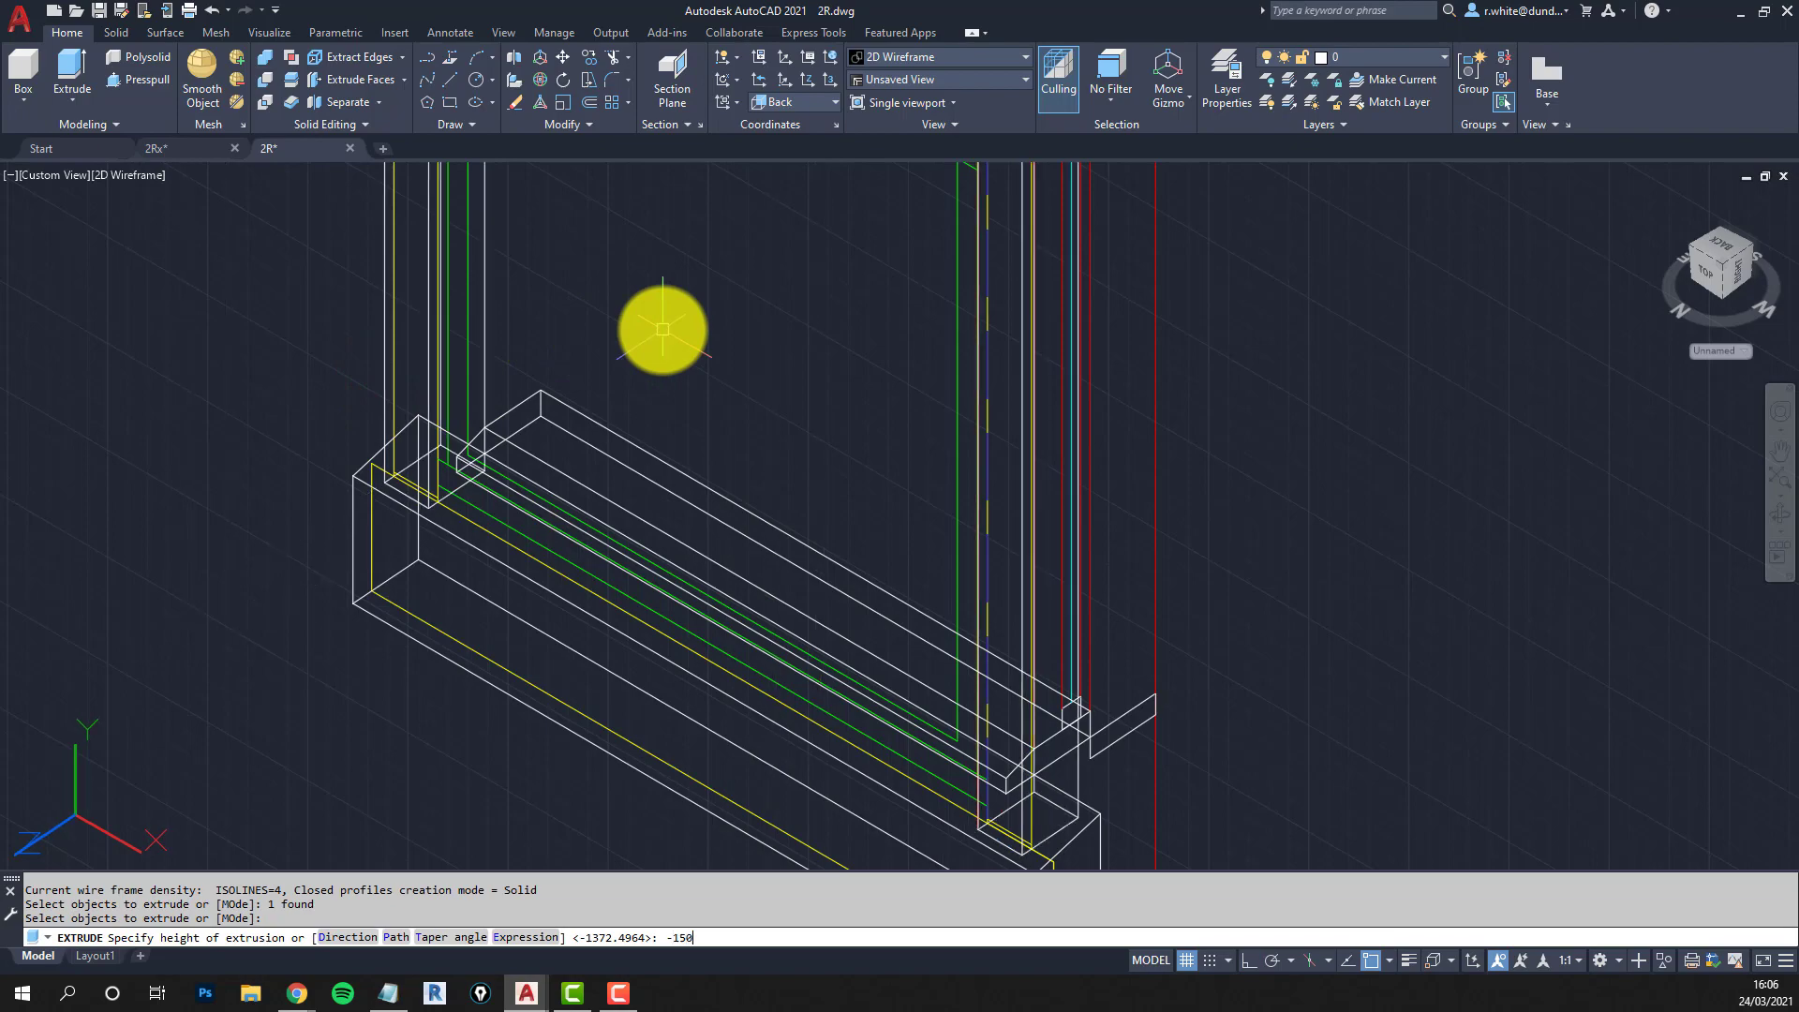
Union the extruded frame solid with the sill solid beneath it.
scroll(816, 430, "down", 2)
middle_click_drag(816, 430, 722, 386)
scroll(834, 496, "up", 4)
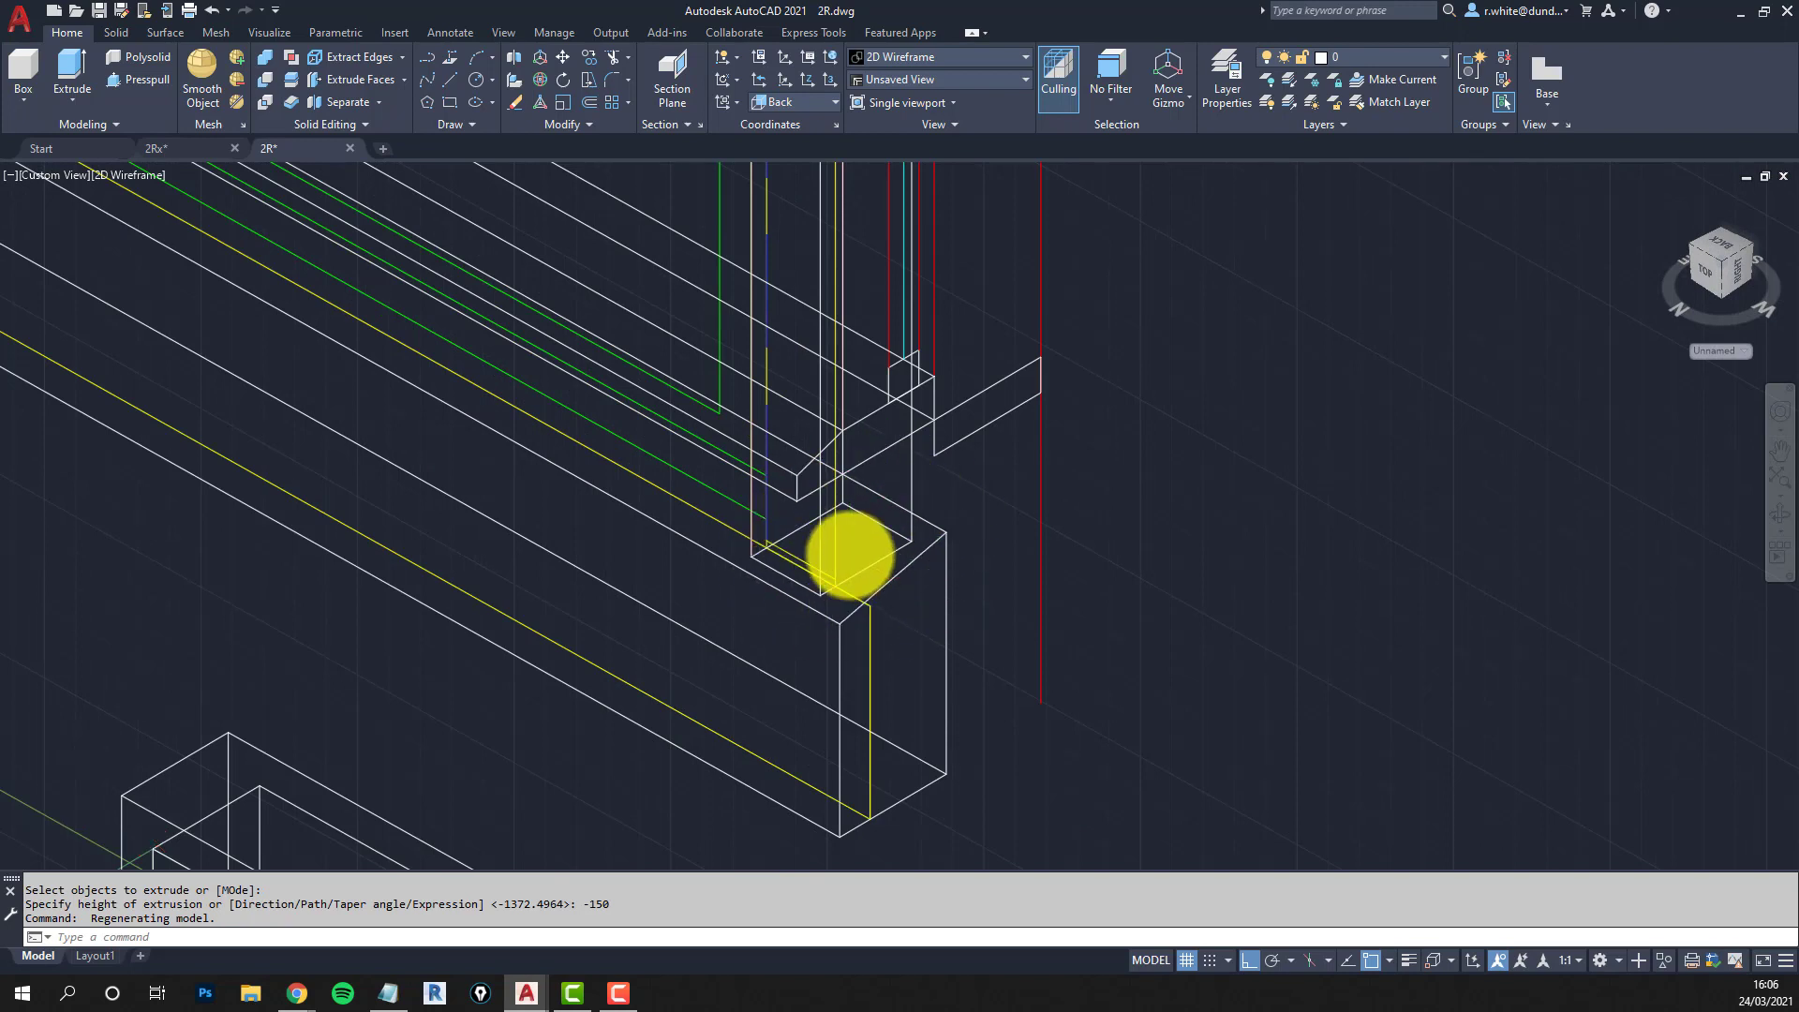
middle_click_drag(860, 560, 867, 567)
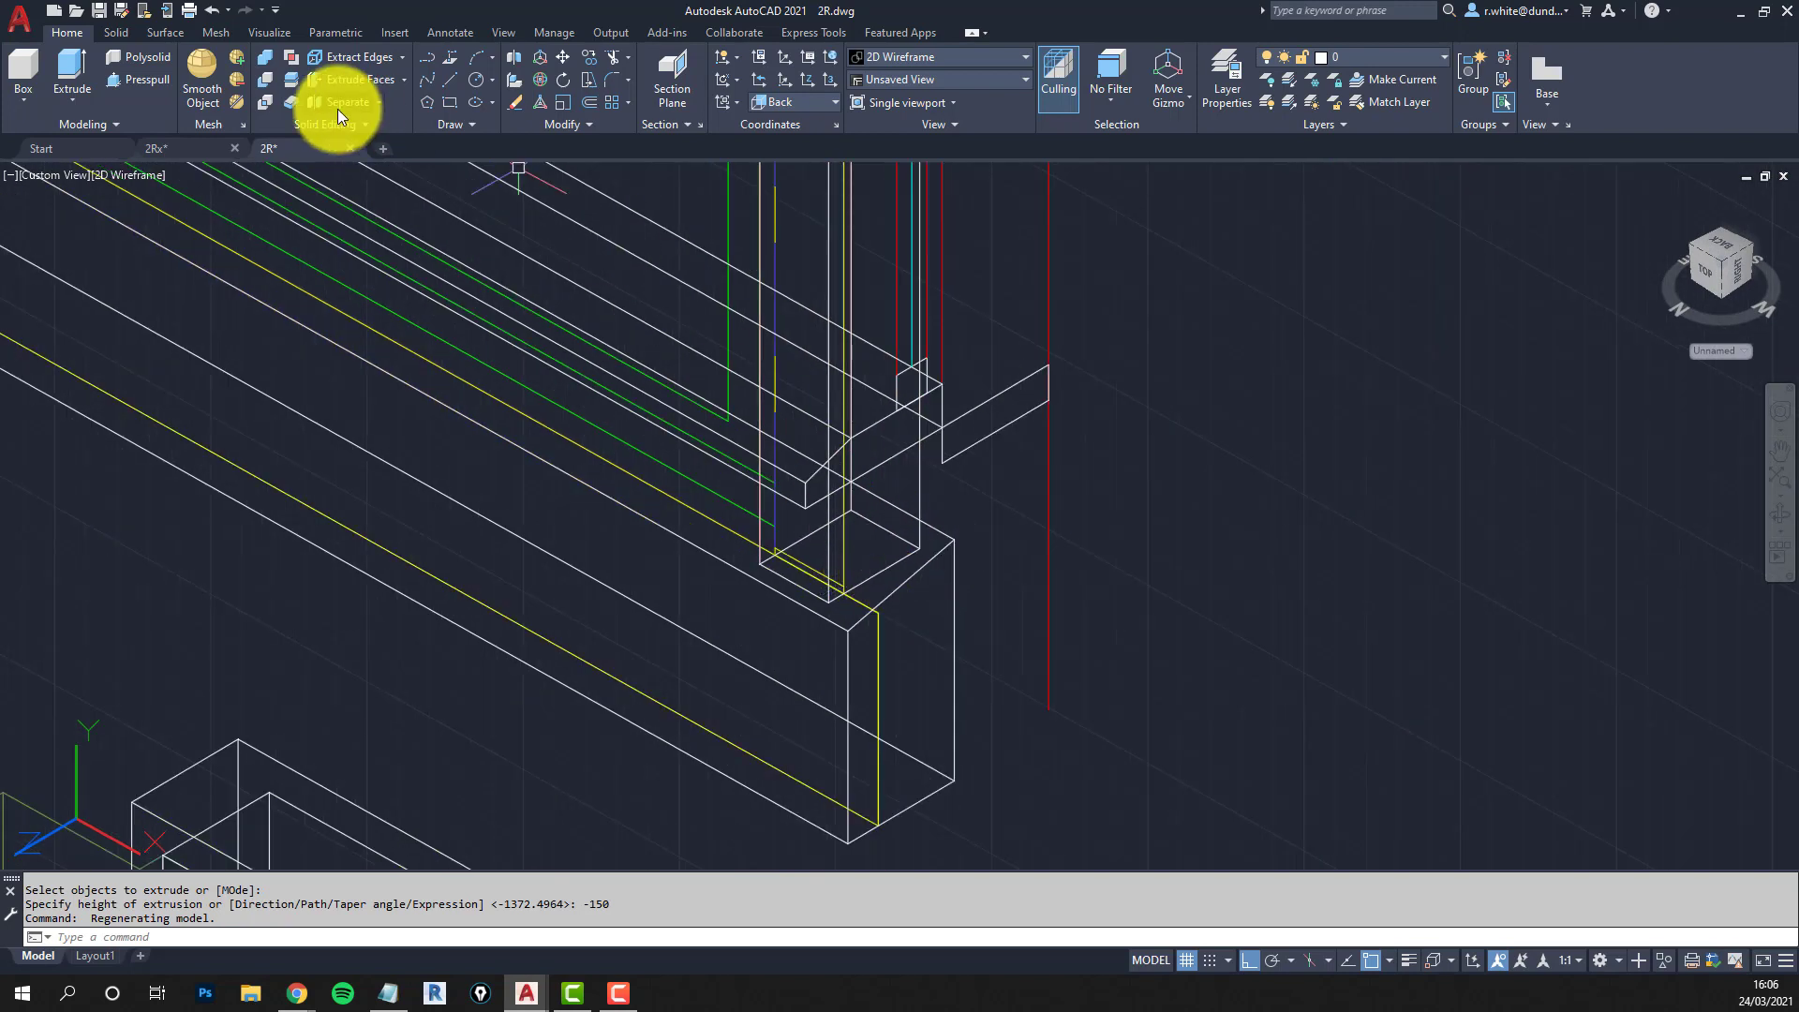
left_click(263, 54)
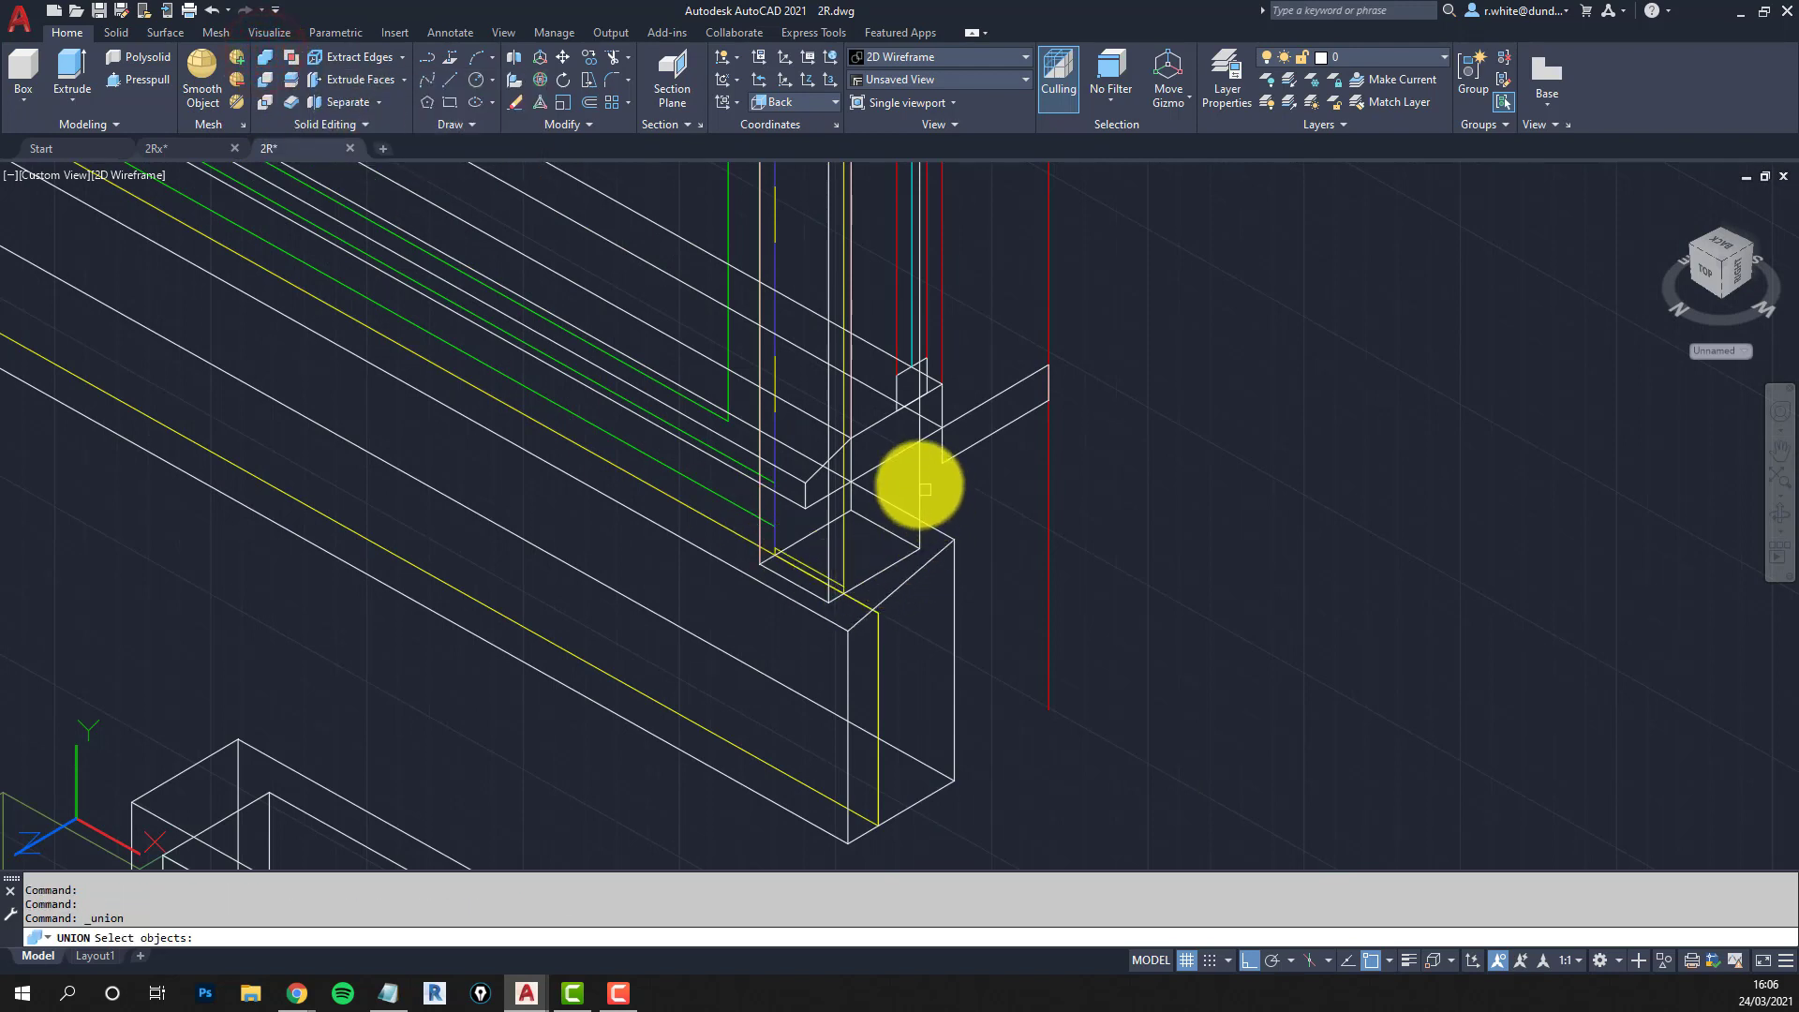
left_click(917, 483)
left_click(945, 537)
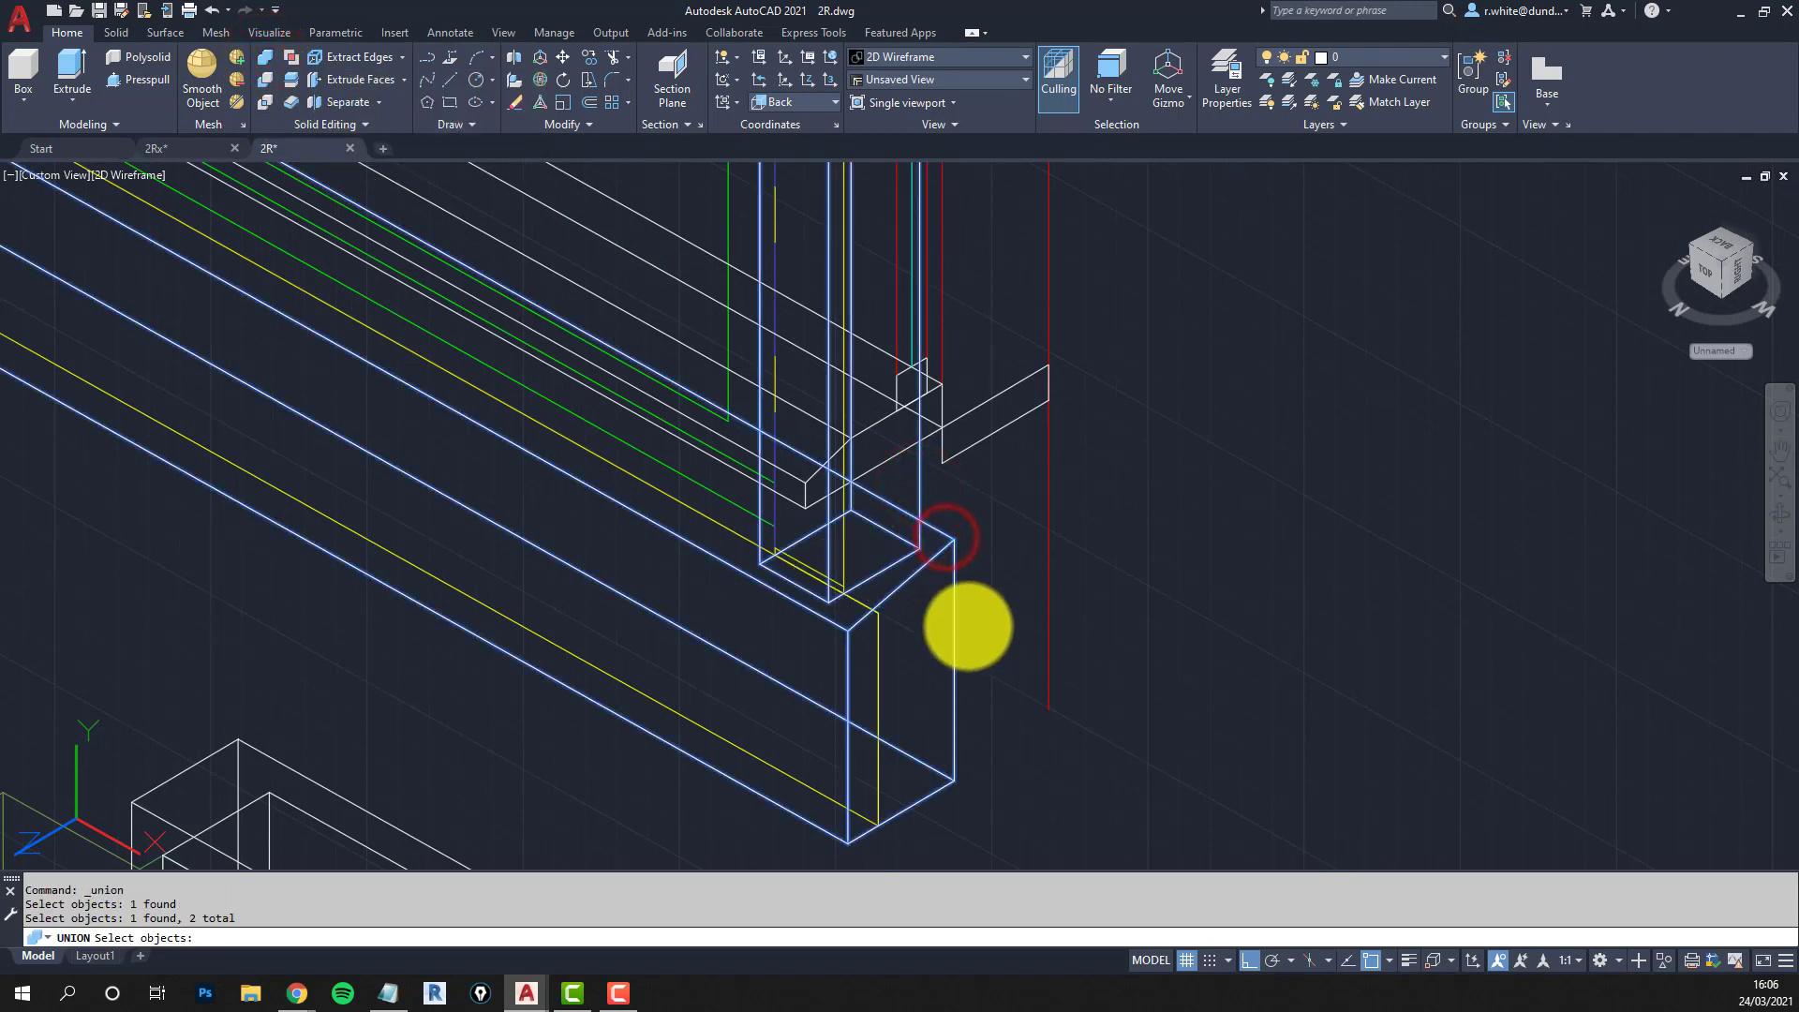
key("Return")
Examine how the near jamb's foot meets the sloping sill top and the yellow outline's corner.
middle_click_drag(951, 618, 883, 626, "shift")
scroll(863, 615, "up", 3)
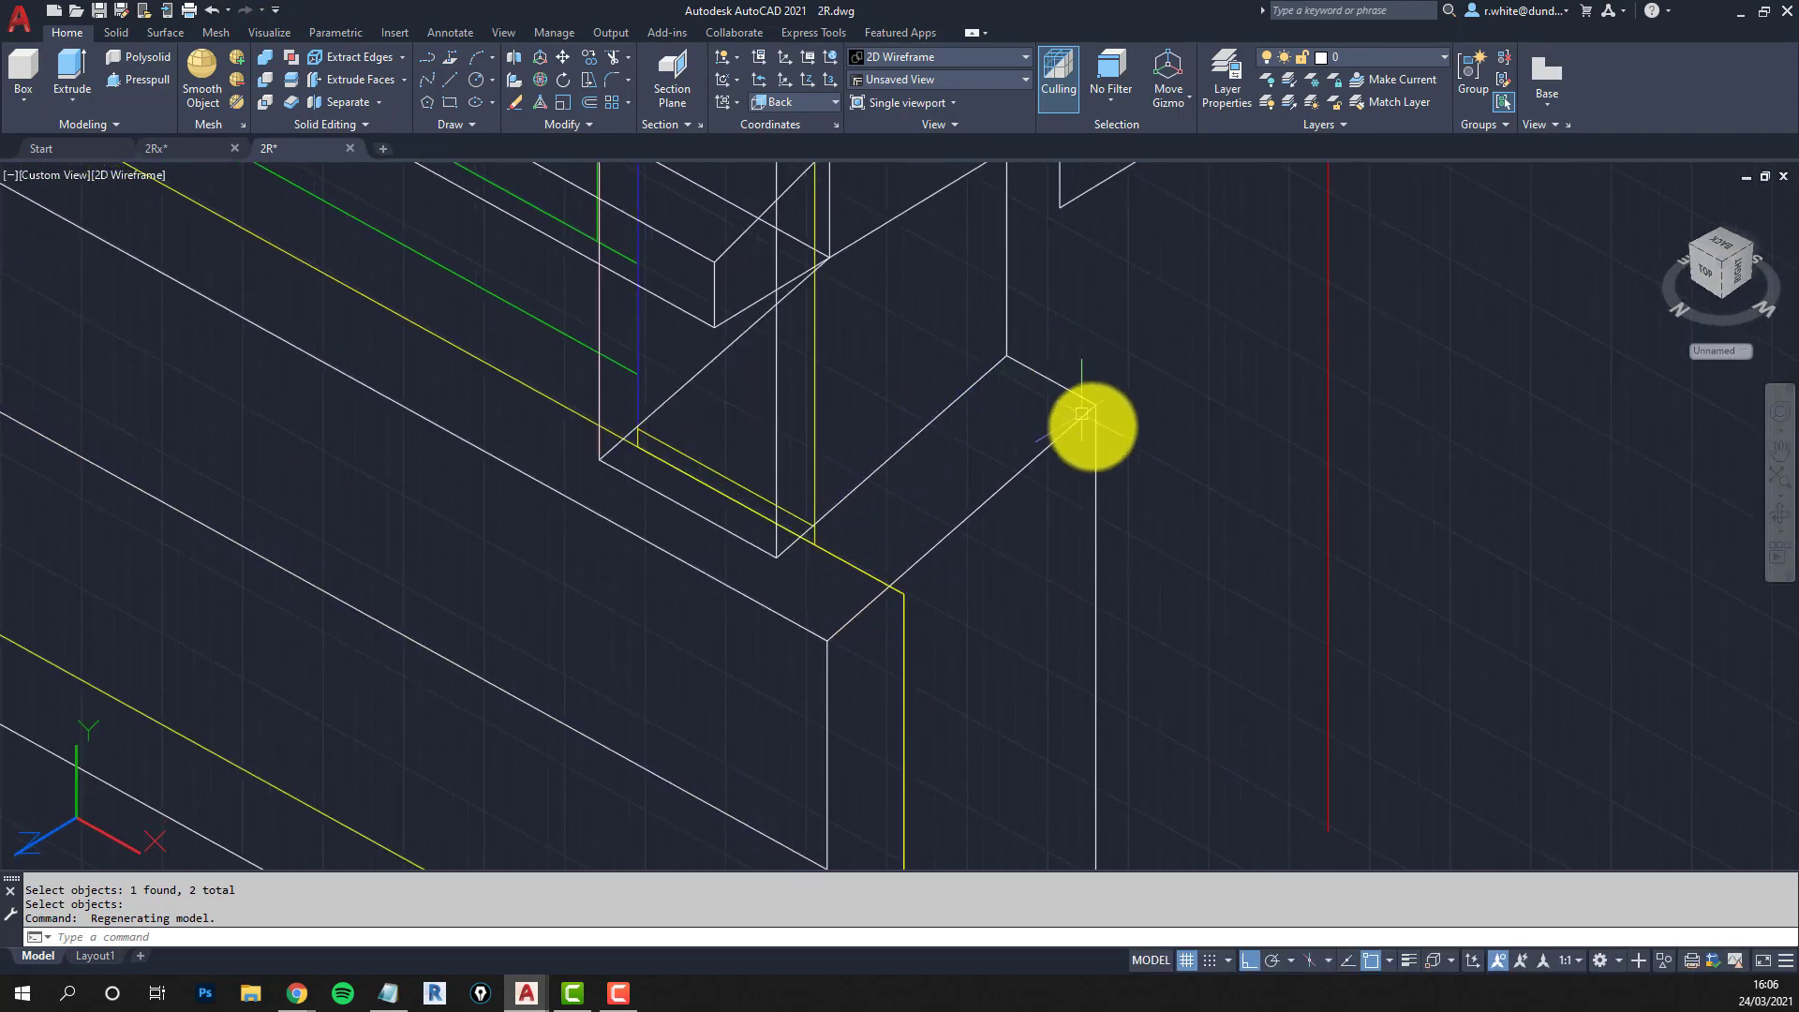
scroll(954, 524, "down", 2)
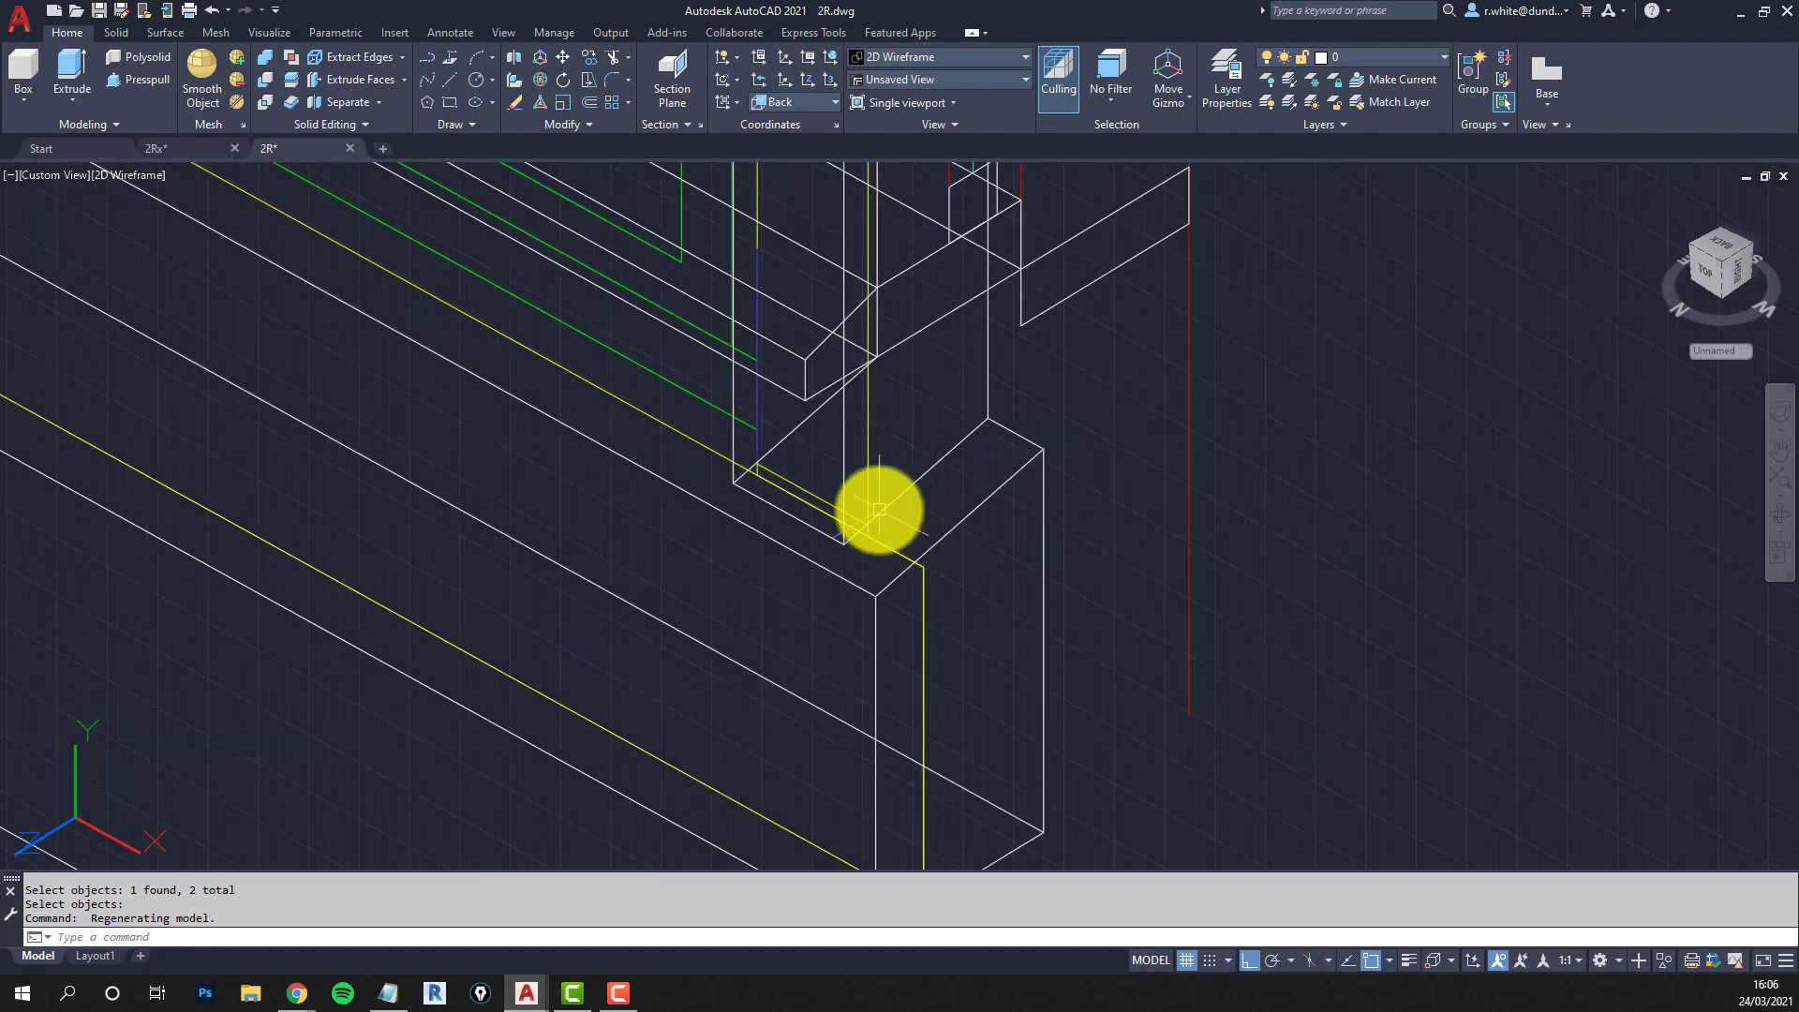
scroll(881, 506, "down", 1)
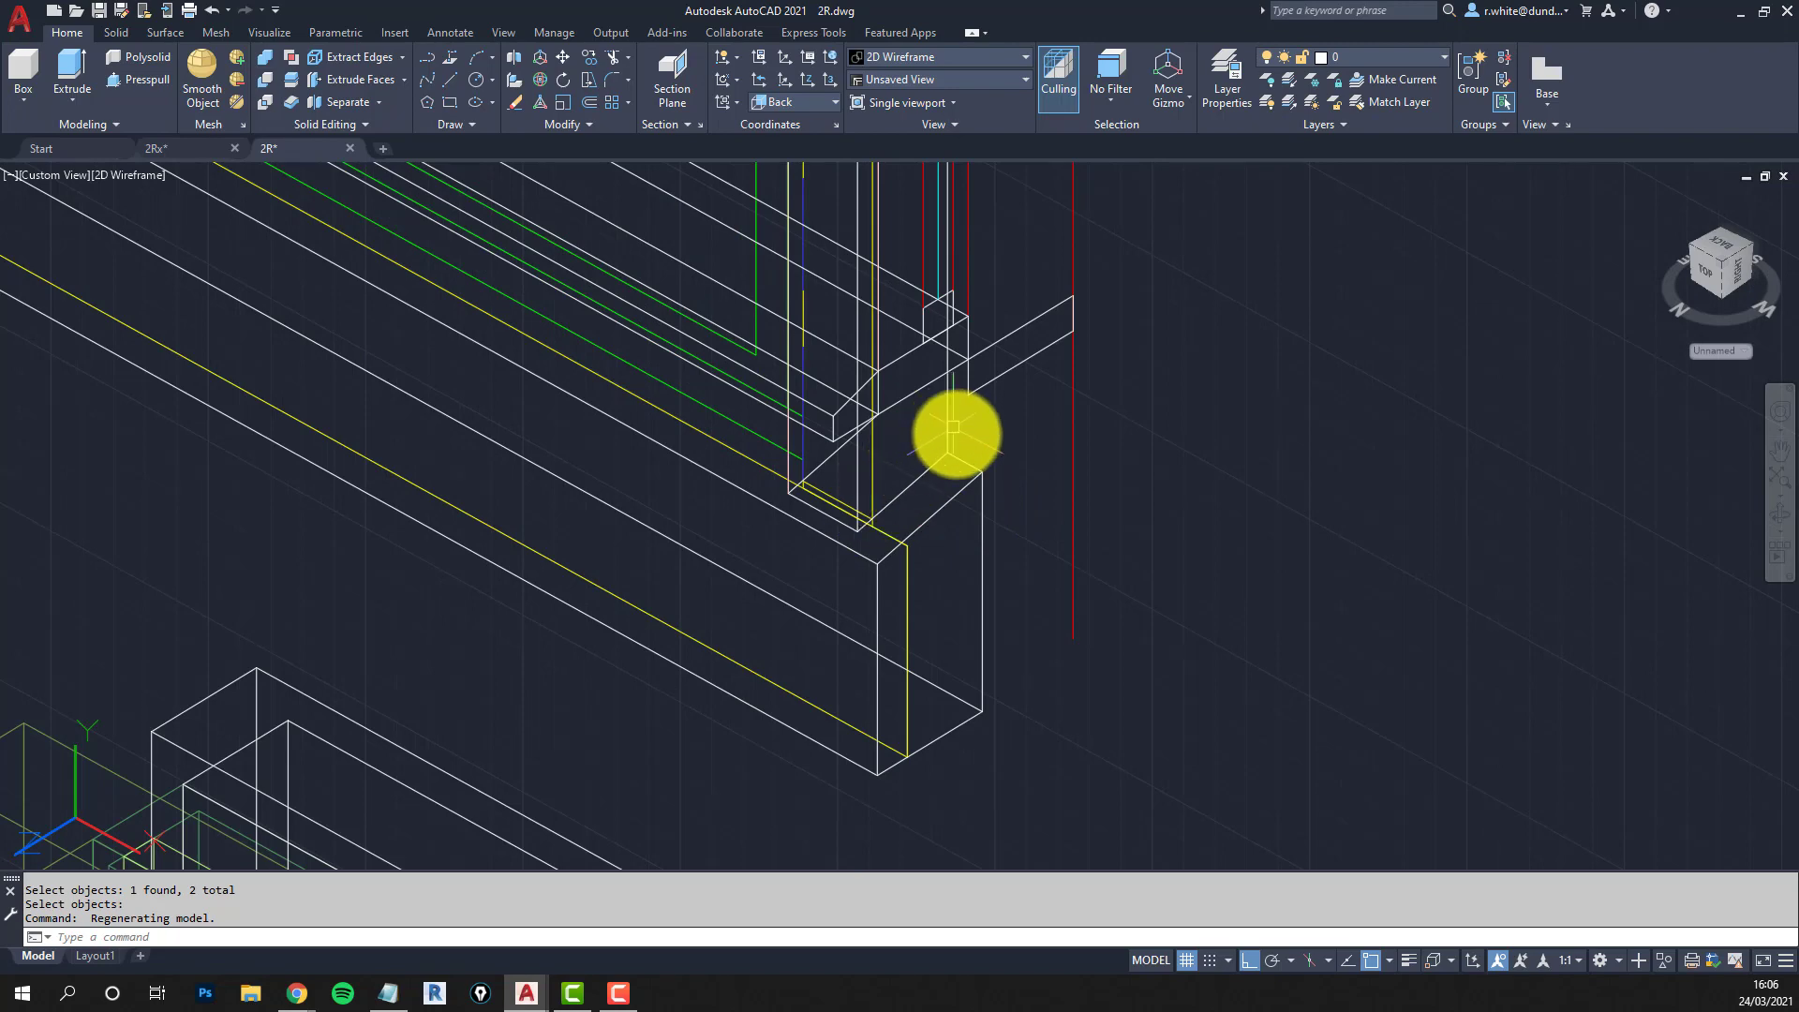
scroll(921, 525, "down", 1)
middle_click_drag(916, 514, 941, 581, "shift")
scroll(968, 580, "up", 2)
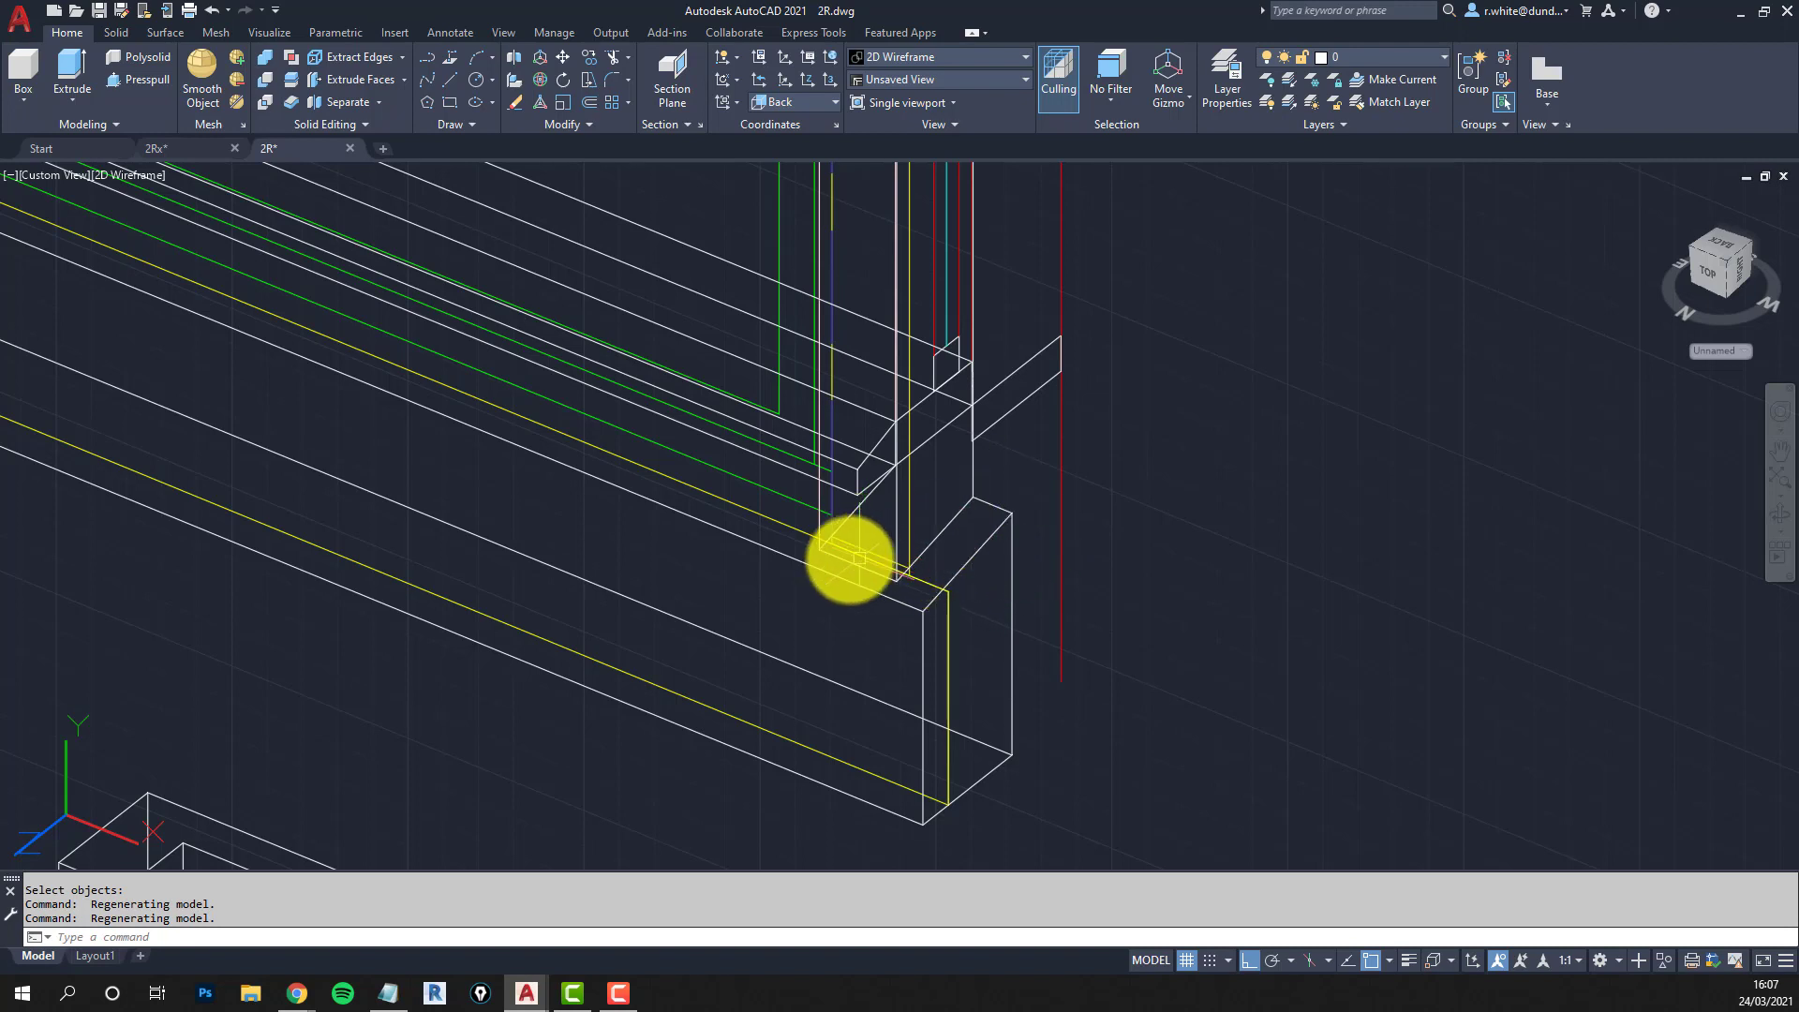
scroll(943, 581, "up", 4)
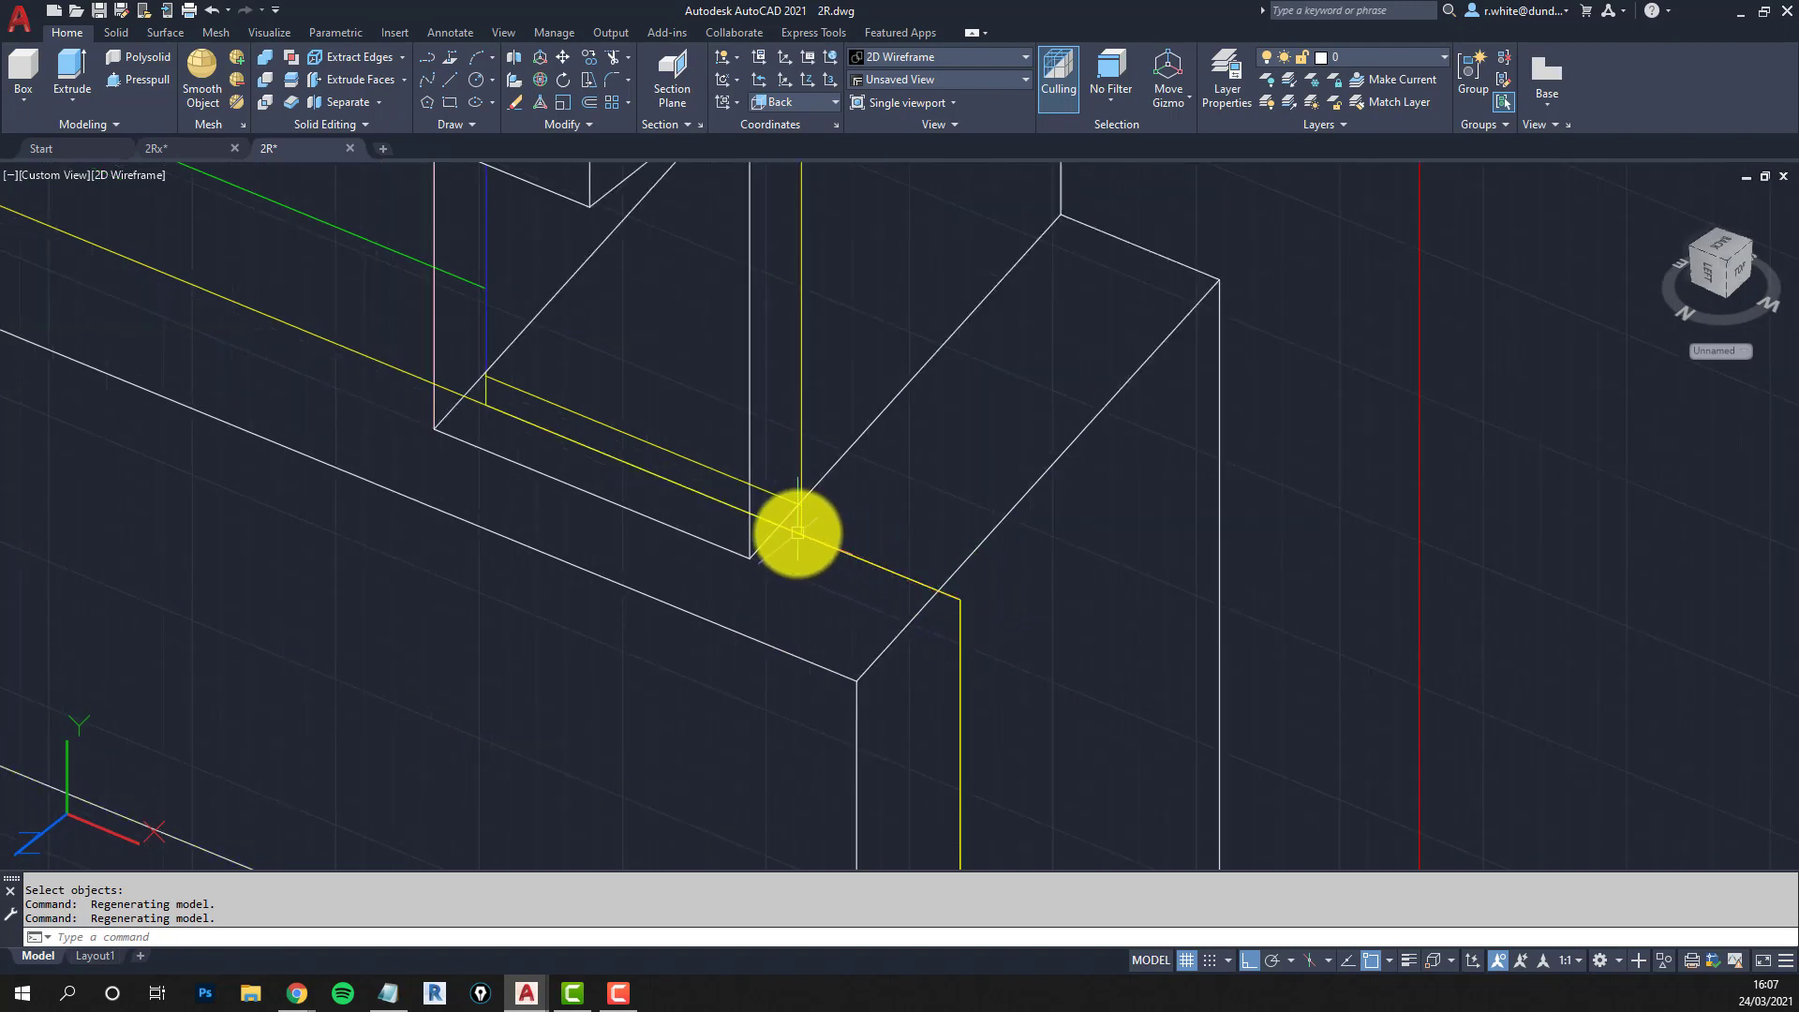
scroll(797, 532, "down", 2)
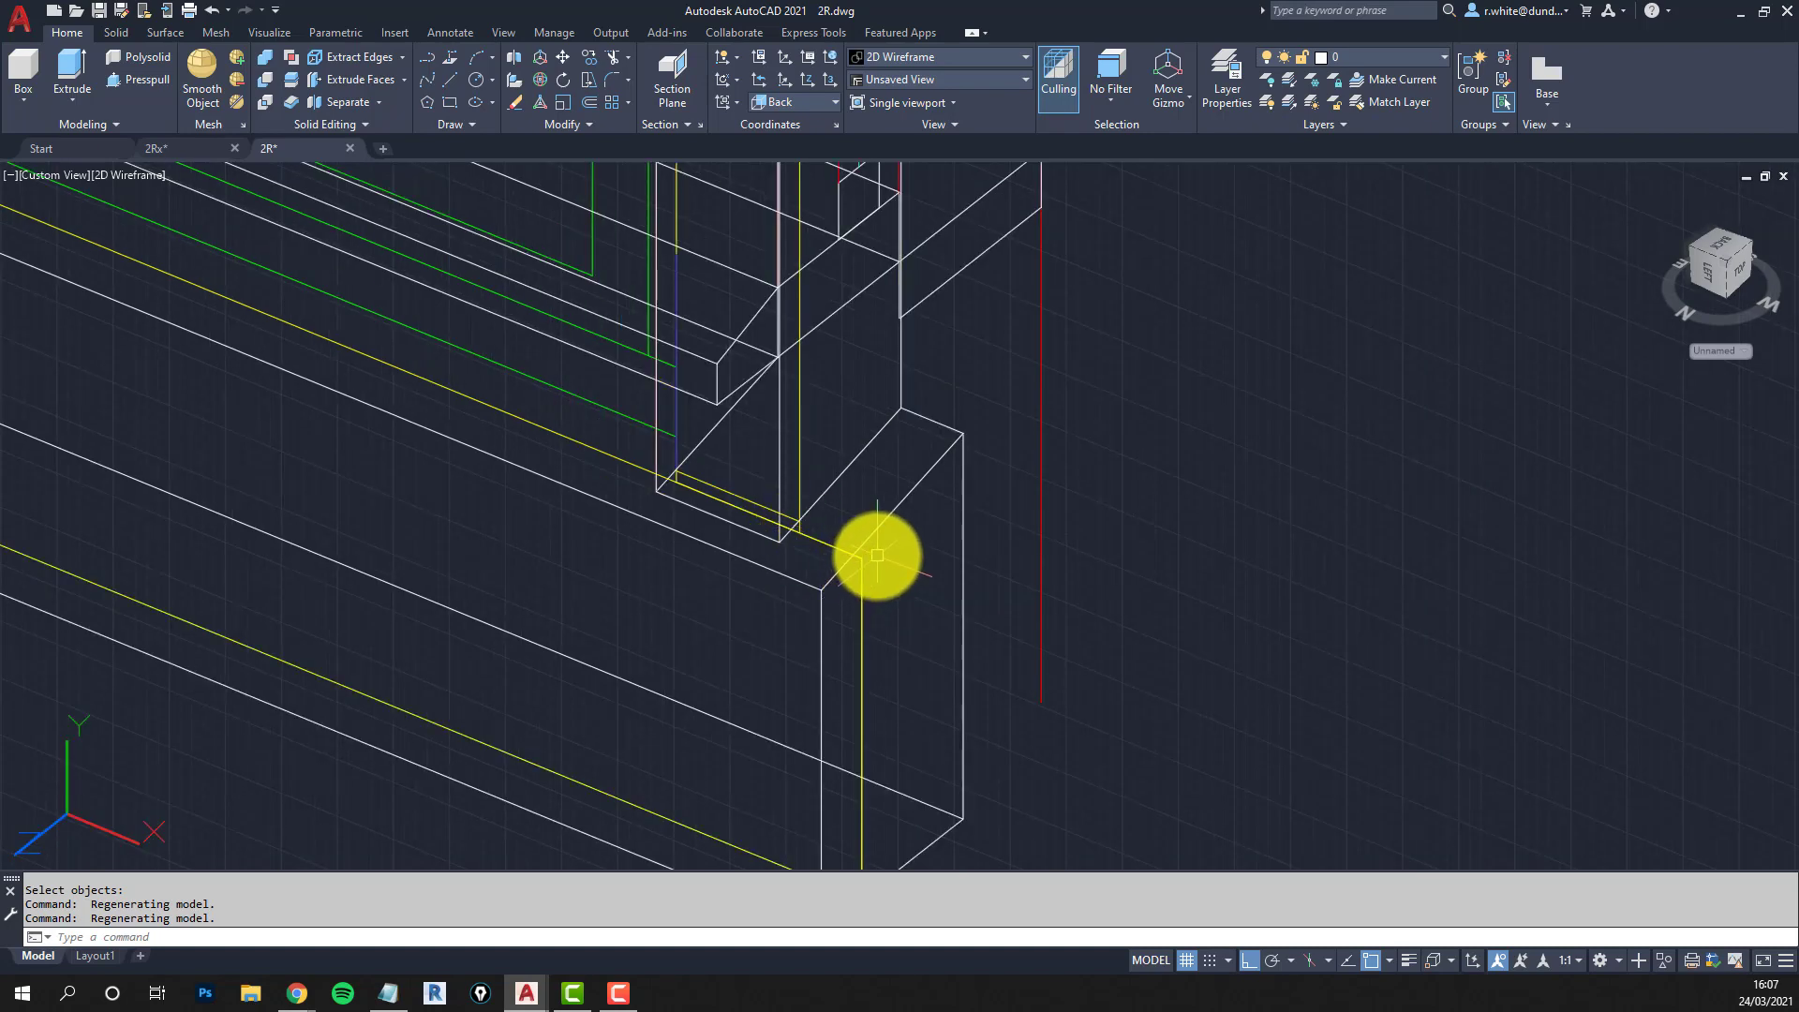
middle_click_drag(877, 555, 847, 482, "shift")
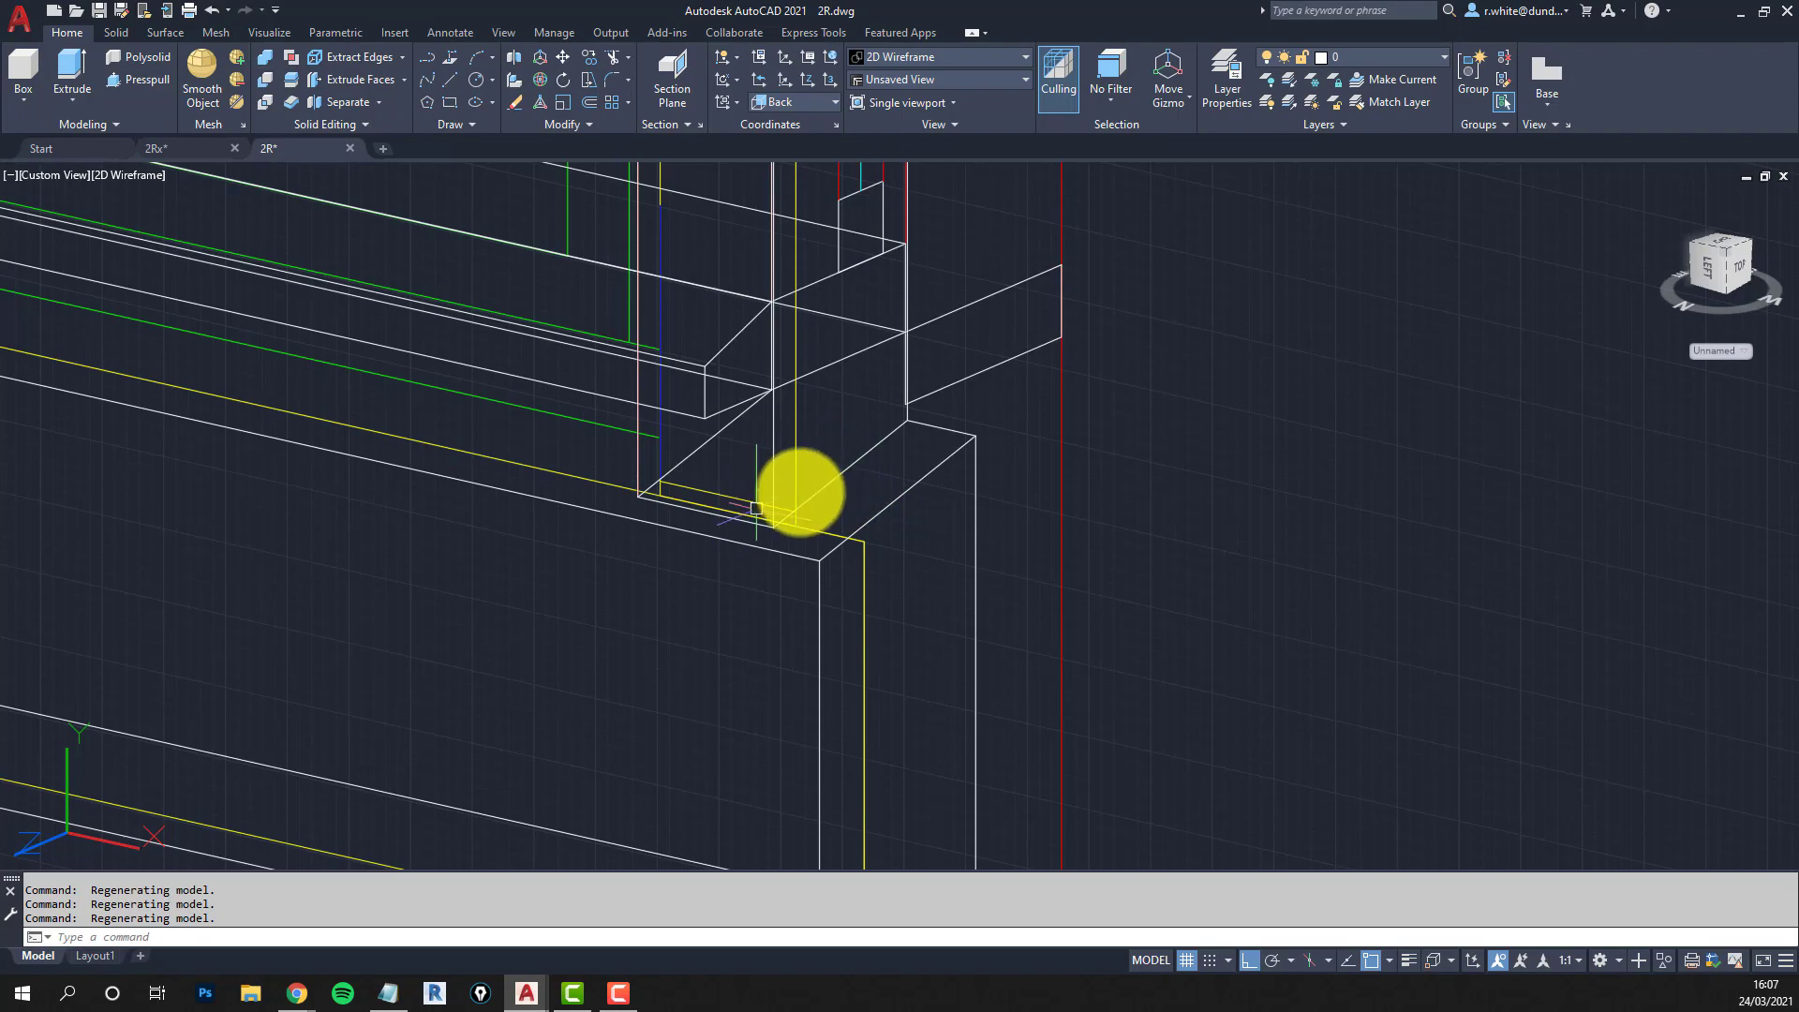
middle_click_drag(627, 430, 807, 542, "shift")
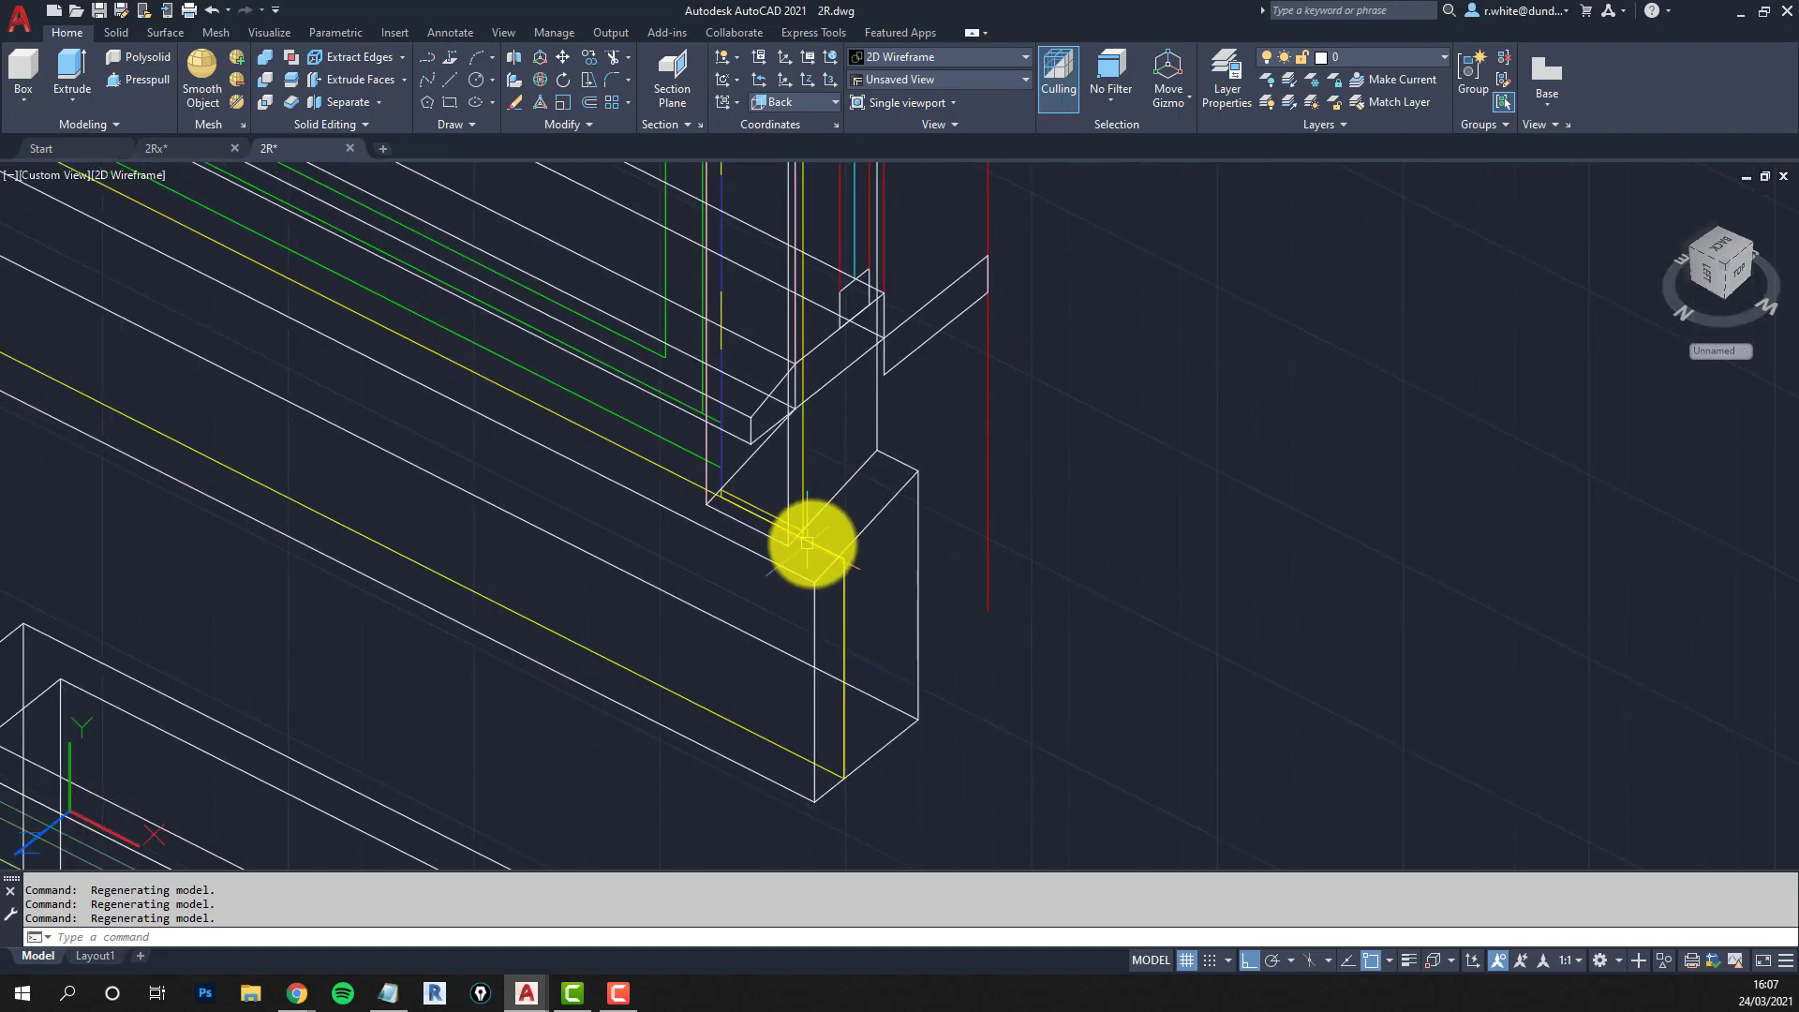
scroll(844, 567, "up", 3)
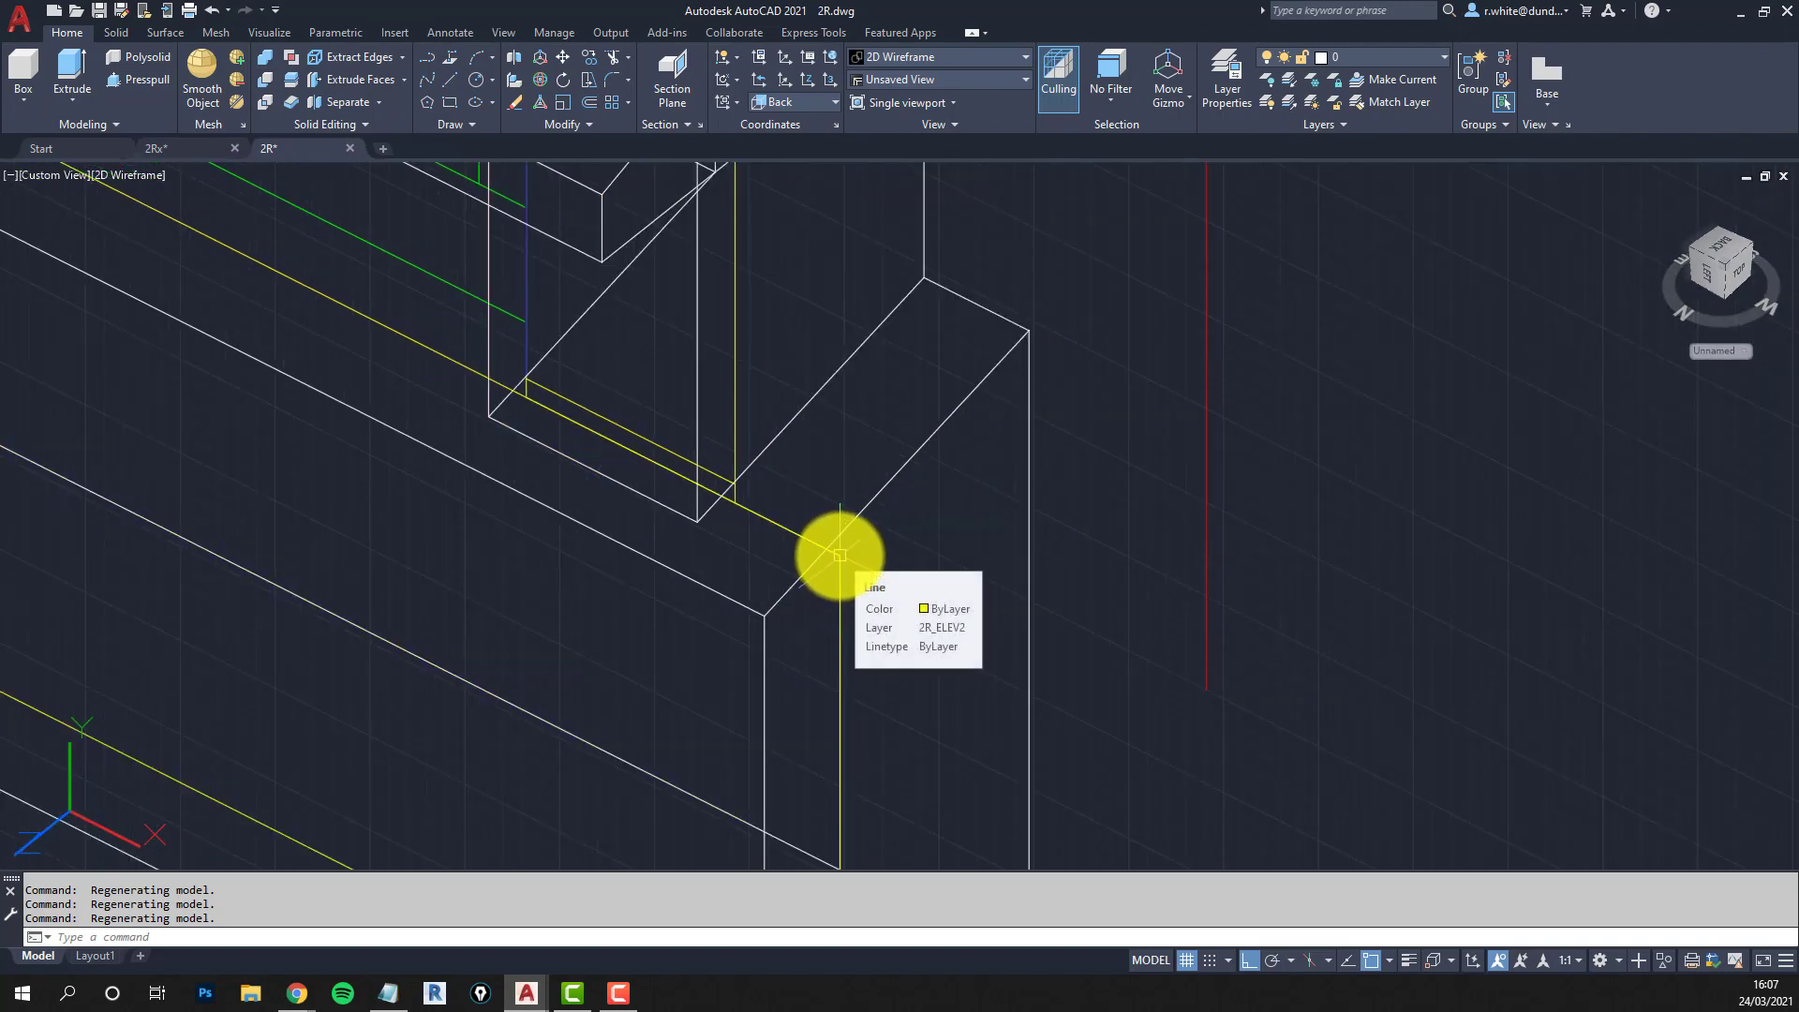
mouse_move(840, 555)
middle_mouse_down("shift")
mouse_move(863, 574)
mouse_move(827, 571)
middle_mouse_up("shift")
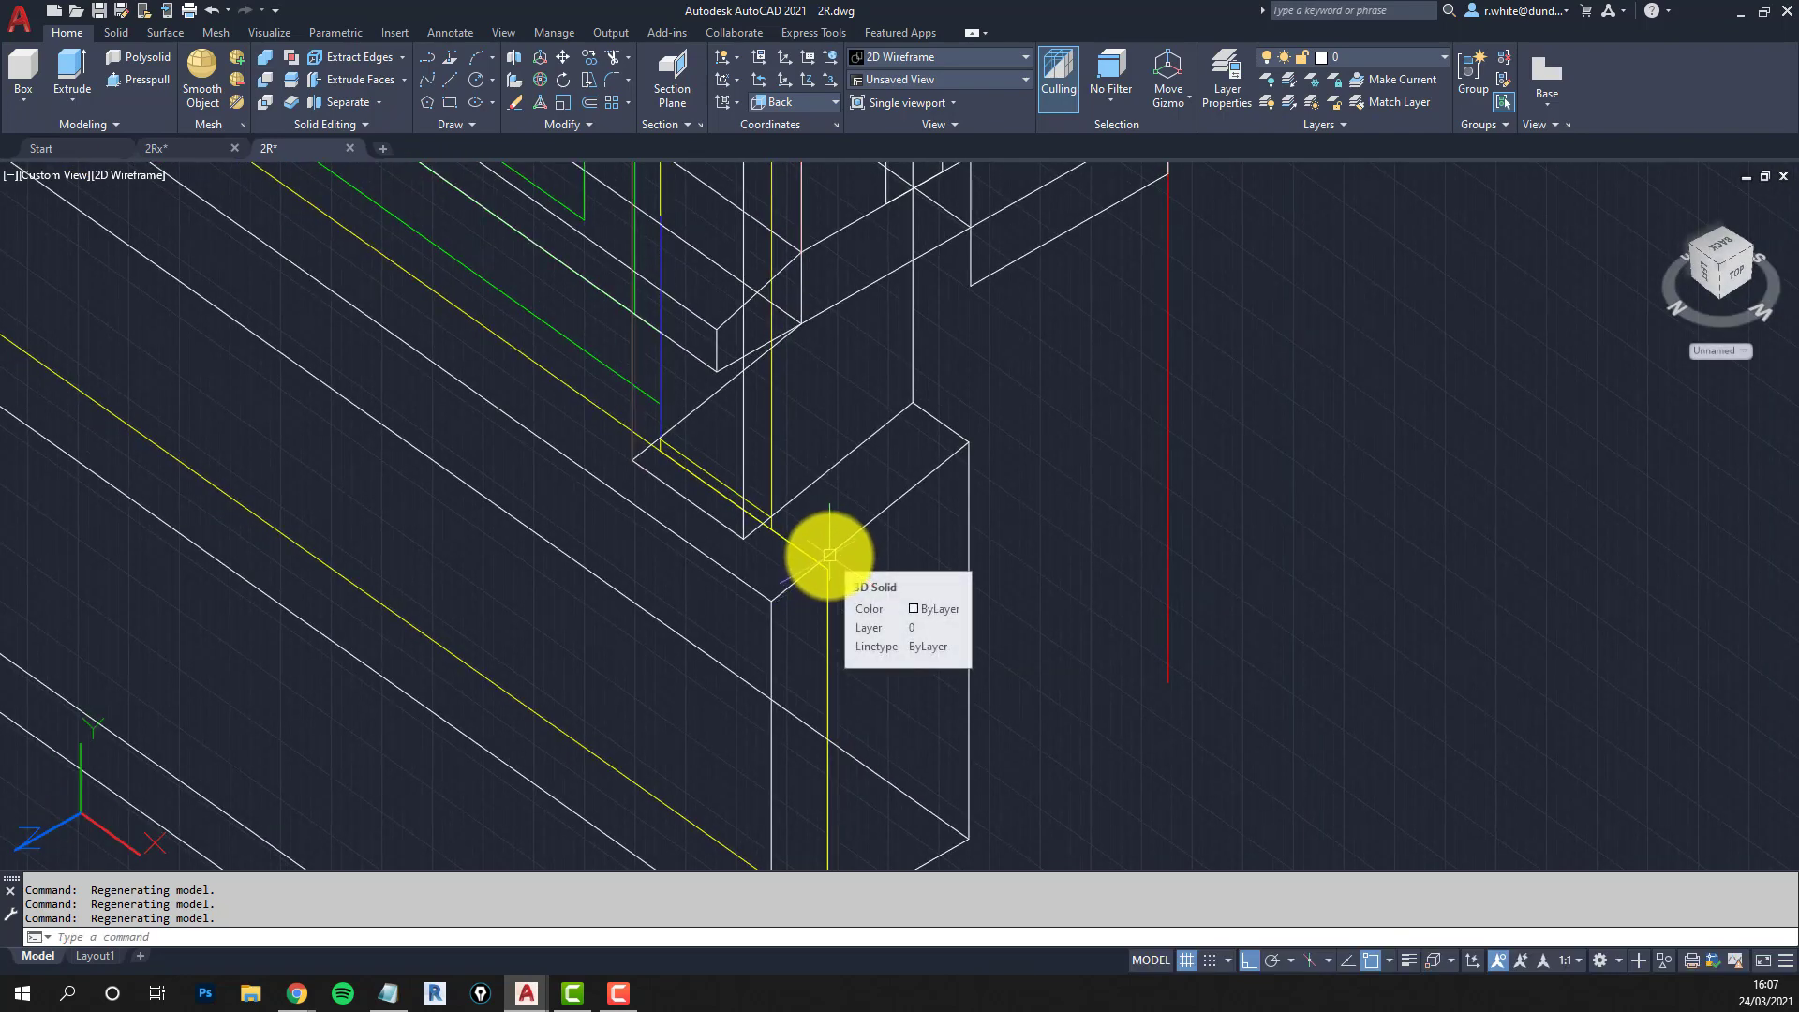
scroll(837, 548, "up", 2)
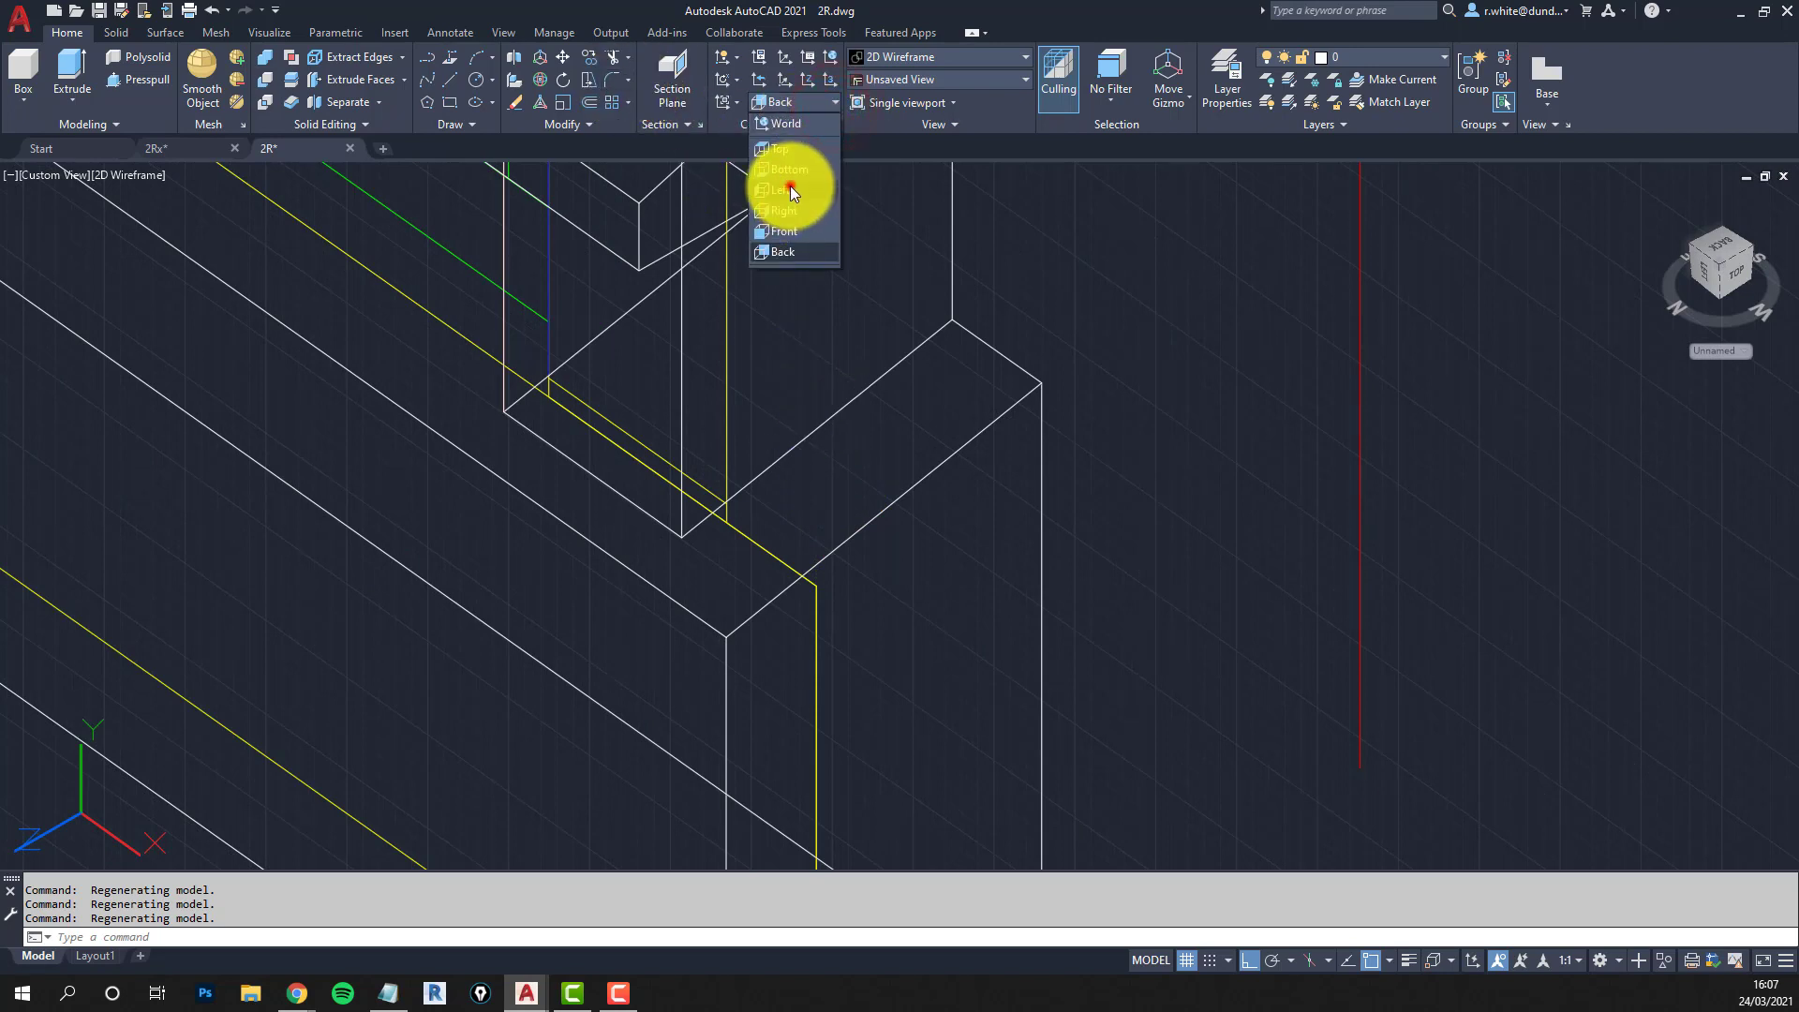
Set the UCS to Left, draw a line about 53 long up from the yellow outline's near corner and another along the sill's sloping end edge.
left_click(790, 185)
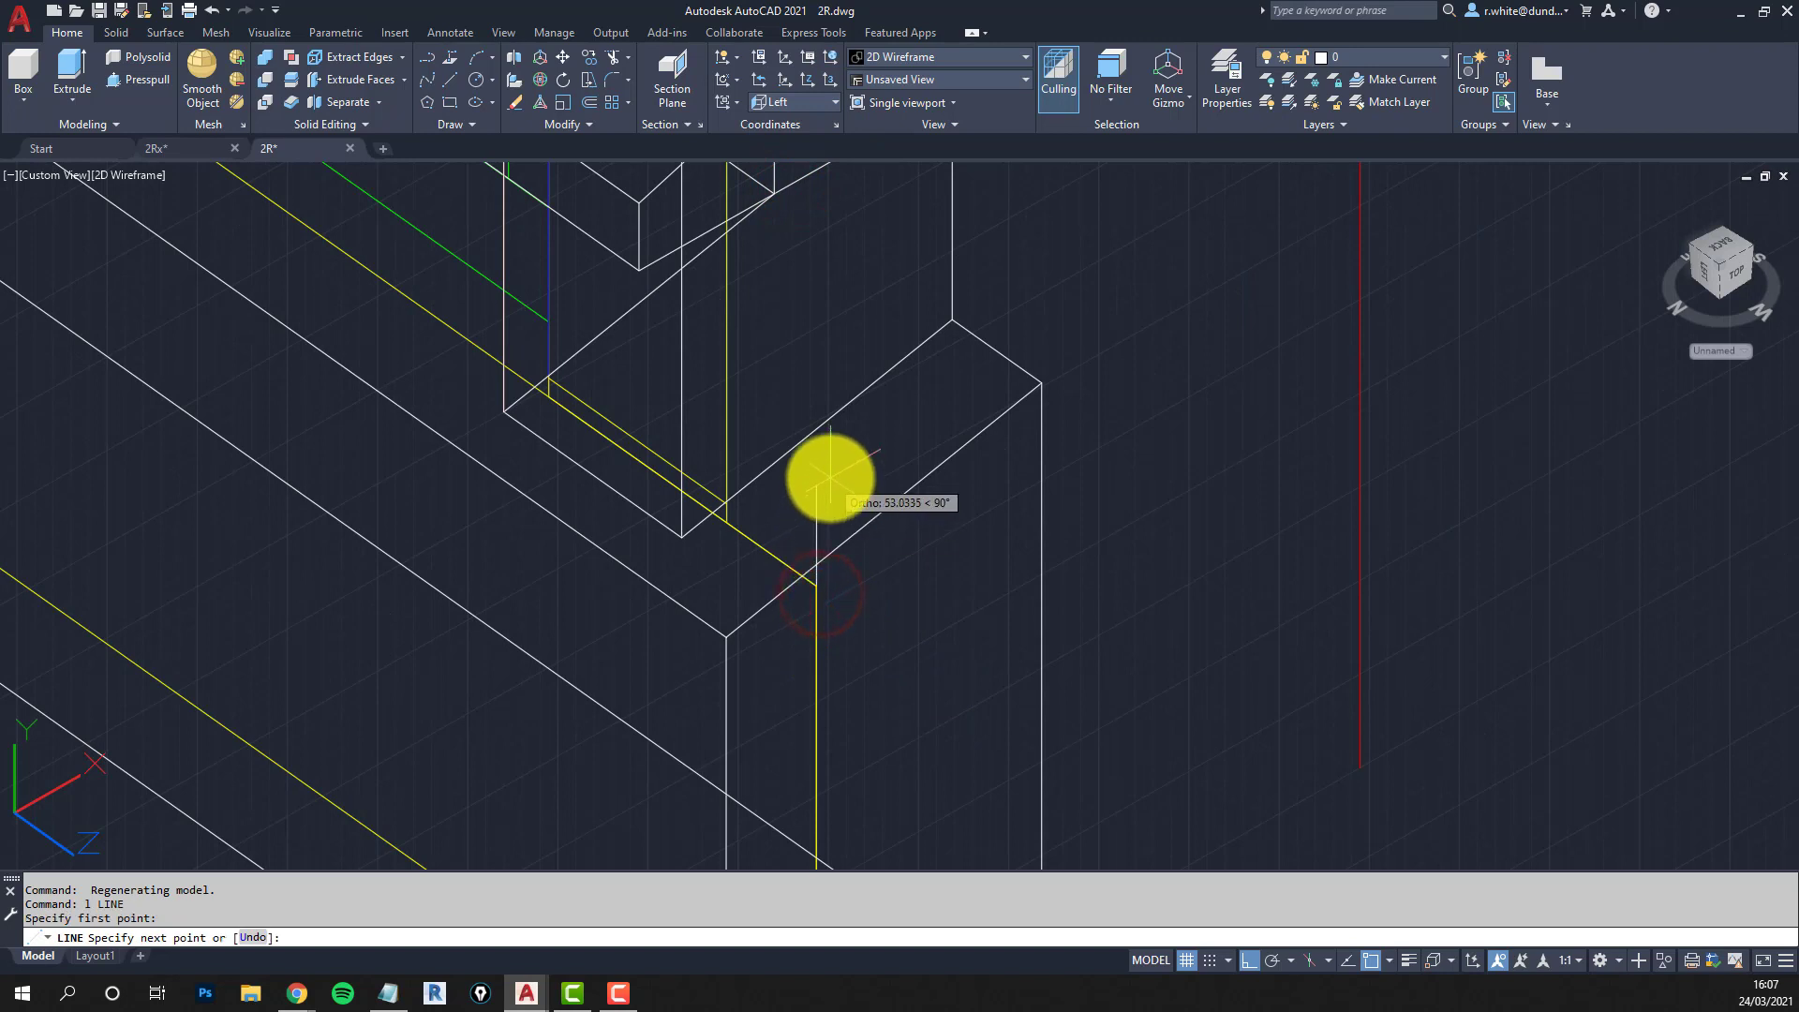
key("Return")
key("Return")
left_click(726, 637)
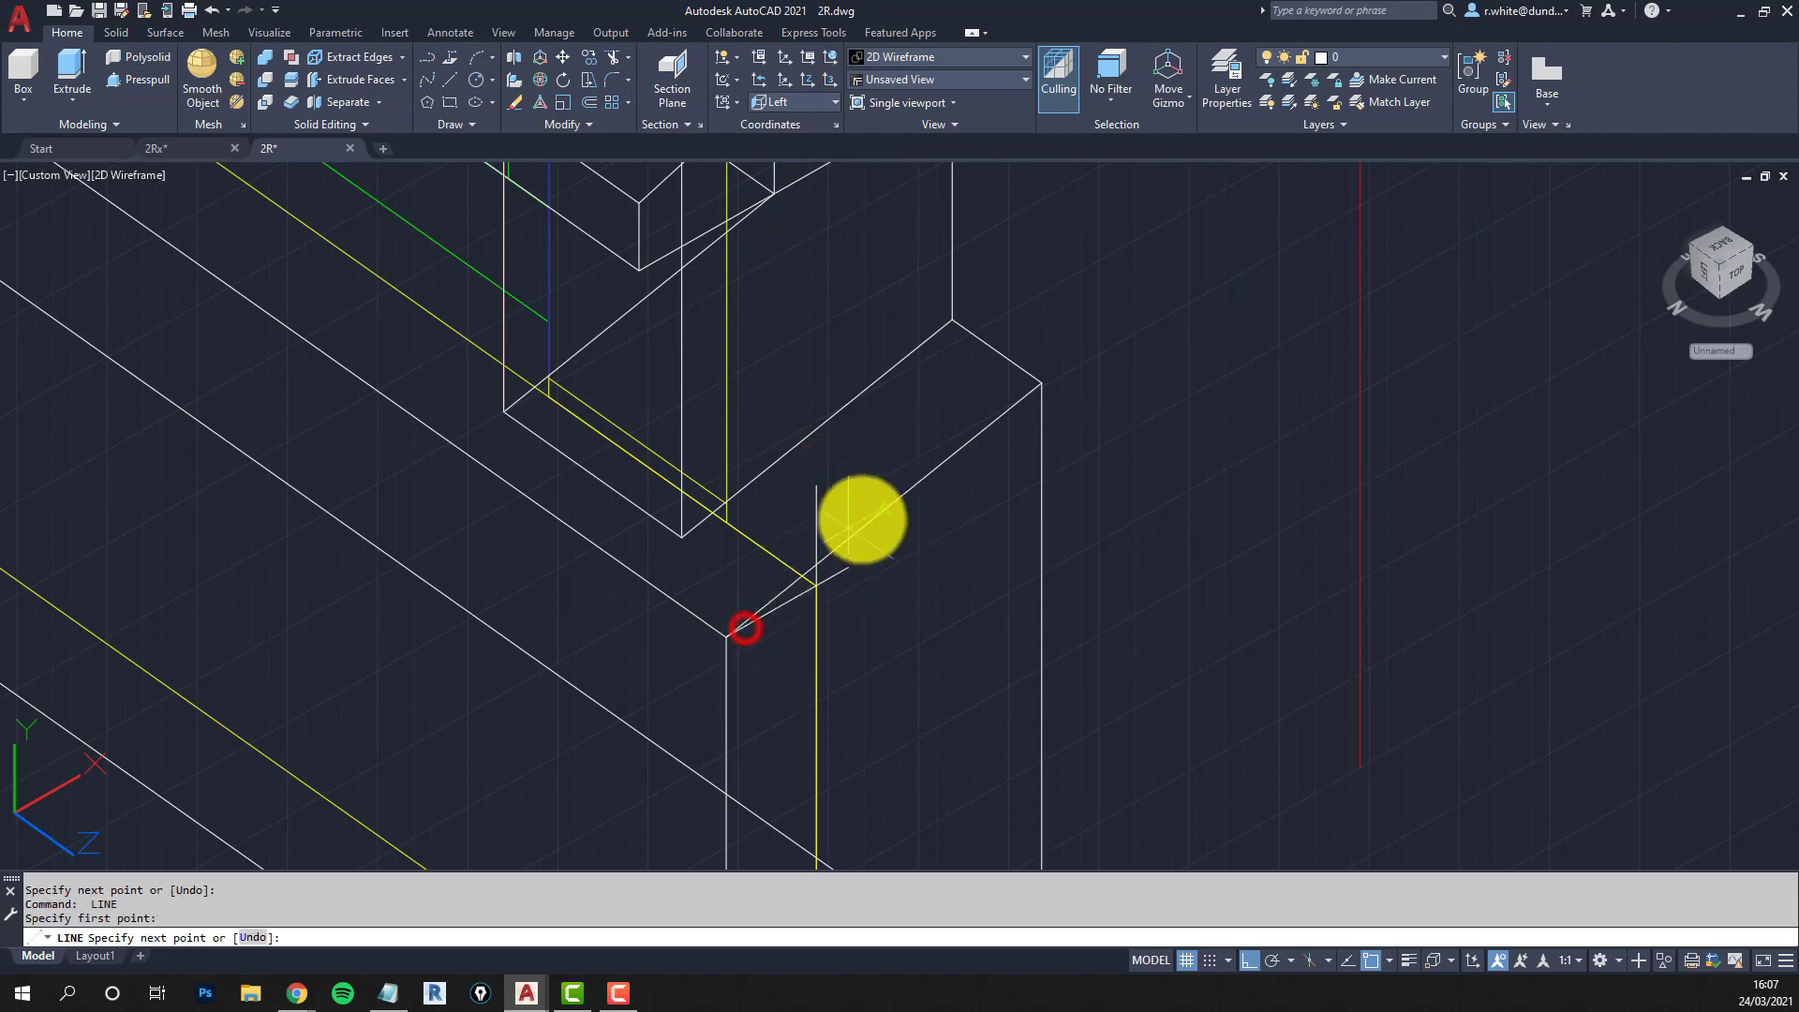
left_click(1041, 382)
Trim the vertical line's excess above the line along the sill's sloping end edge.
type("tr")
key("Return")
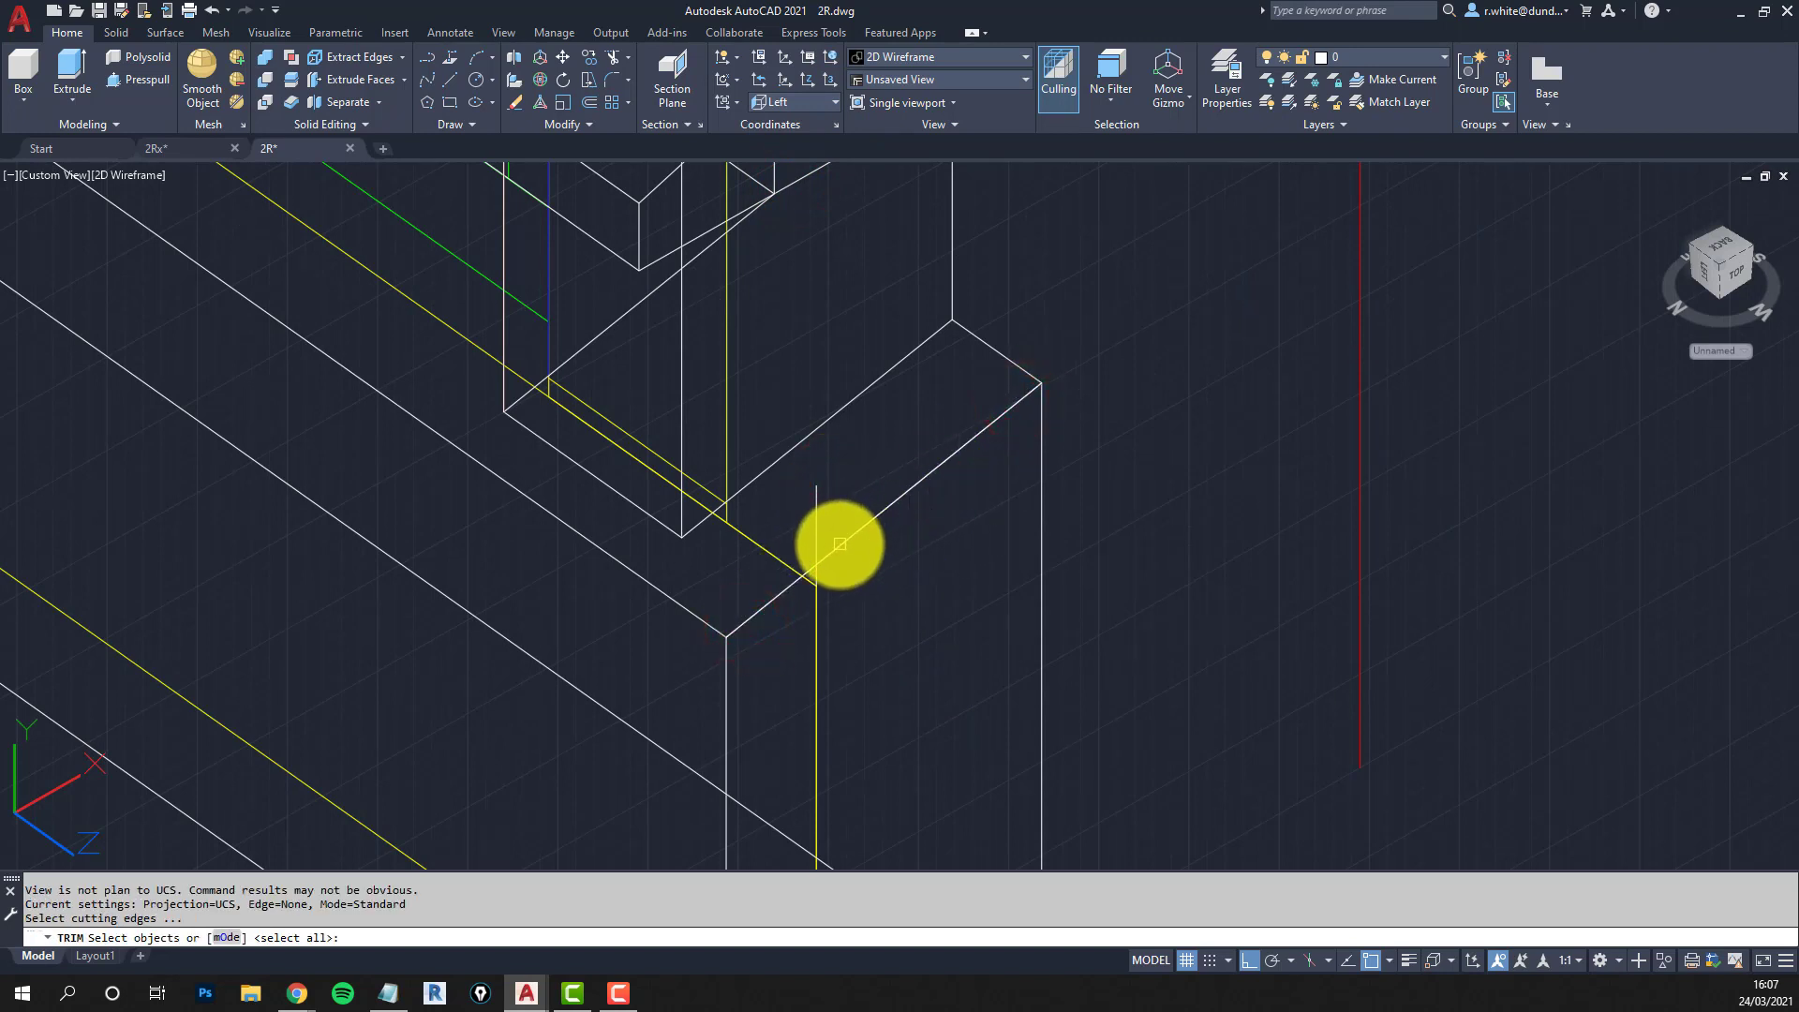
left_click(819, 541)
key("Return")
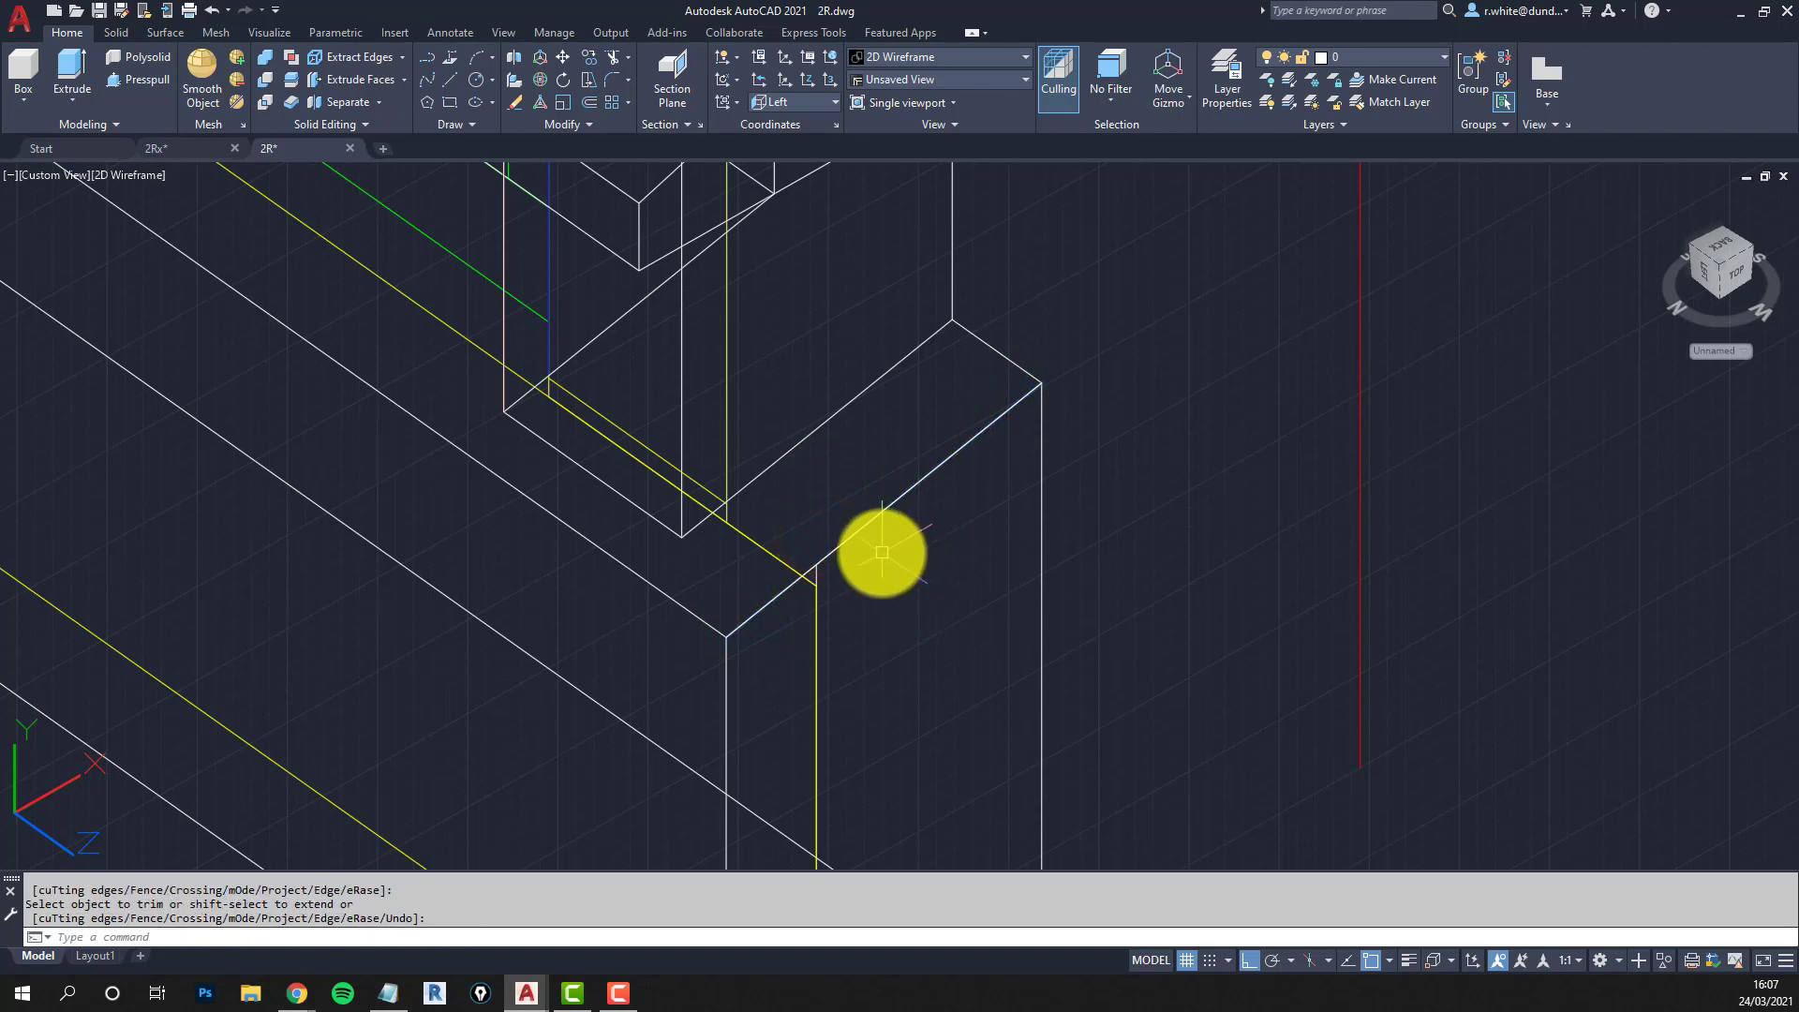
key("Escape")
key("Escape")
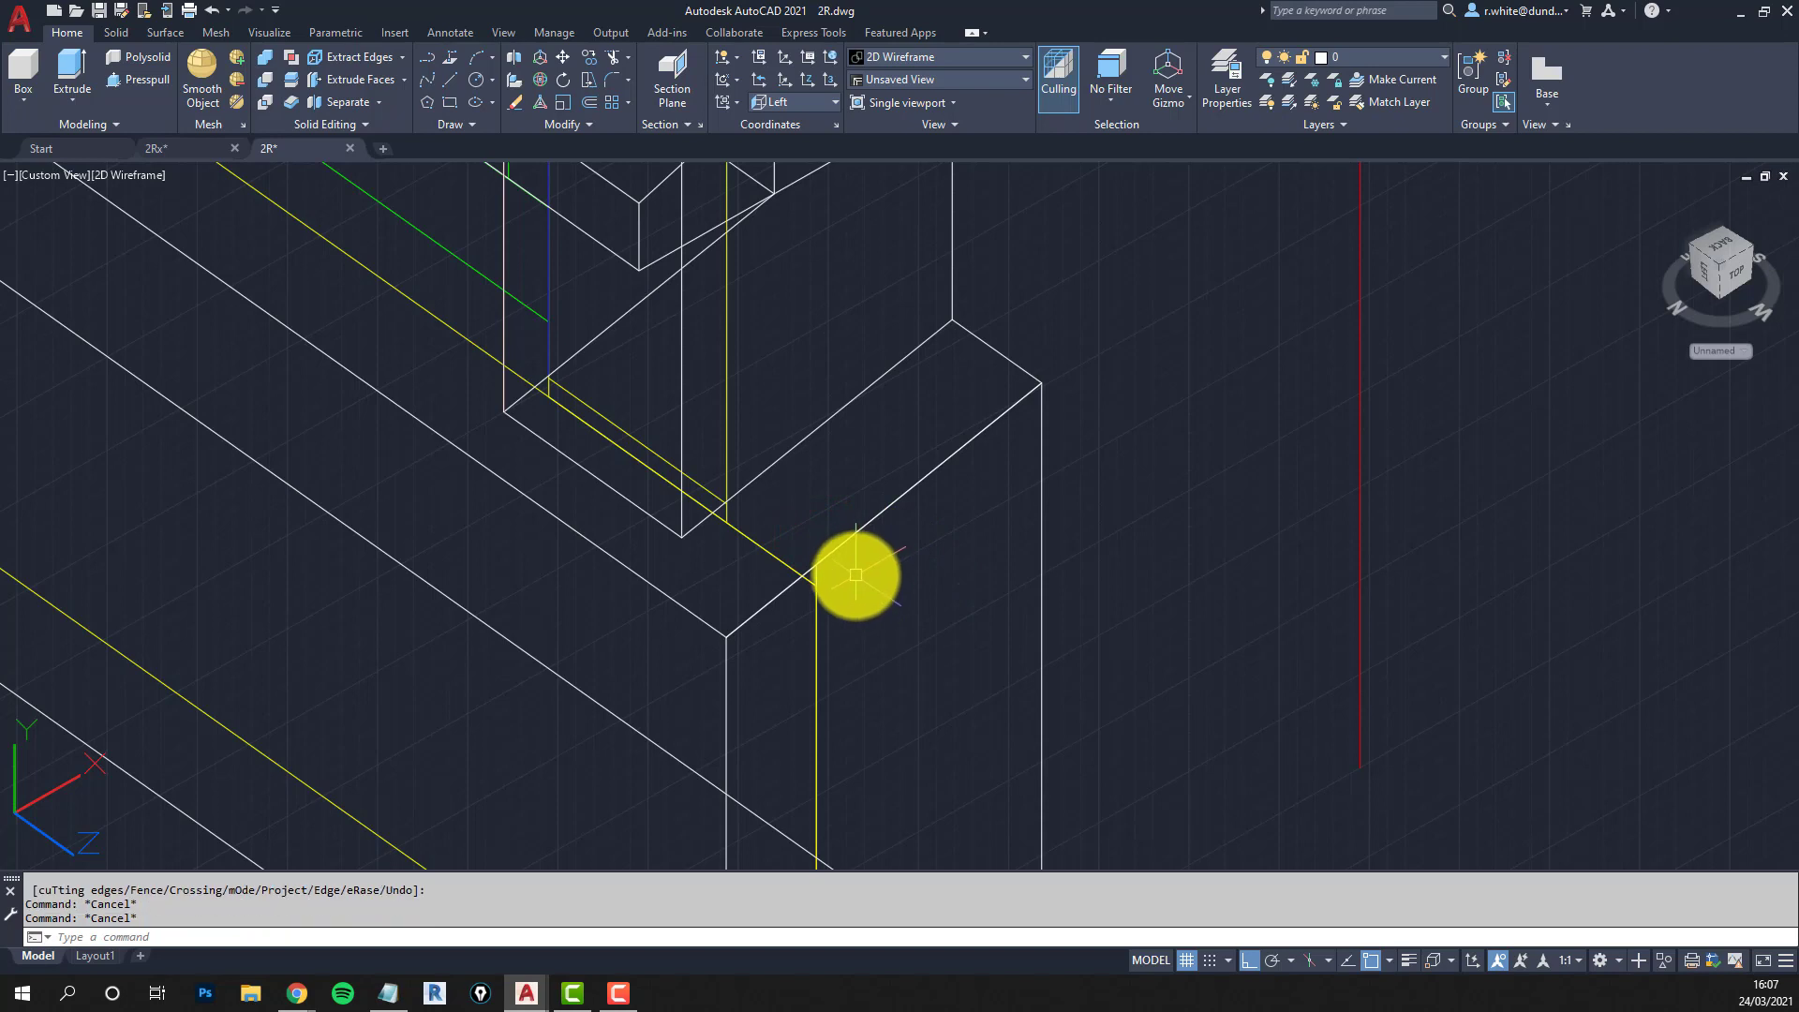
Draw a rectangle on the sill's near end from the trimmed line's top on the sloping edge to the rear top corner.
type("rec")
key("Return")
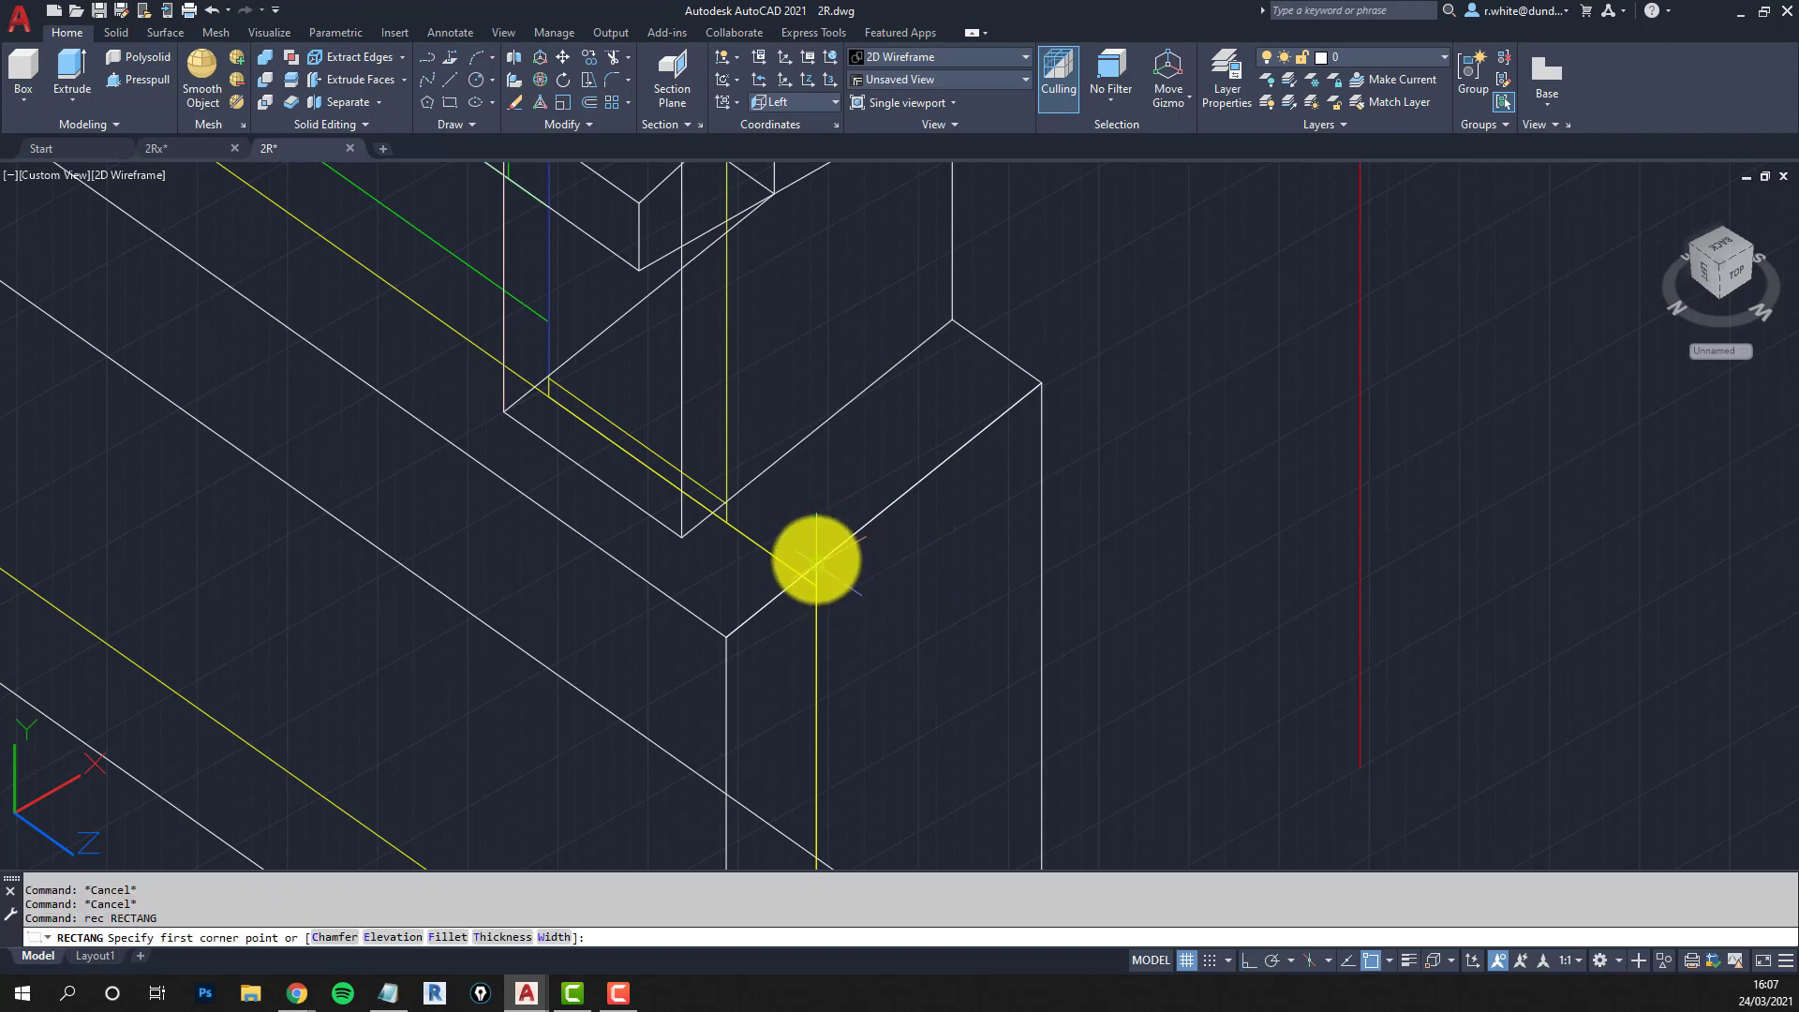
left_click(816, 560)
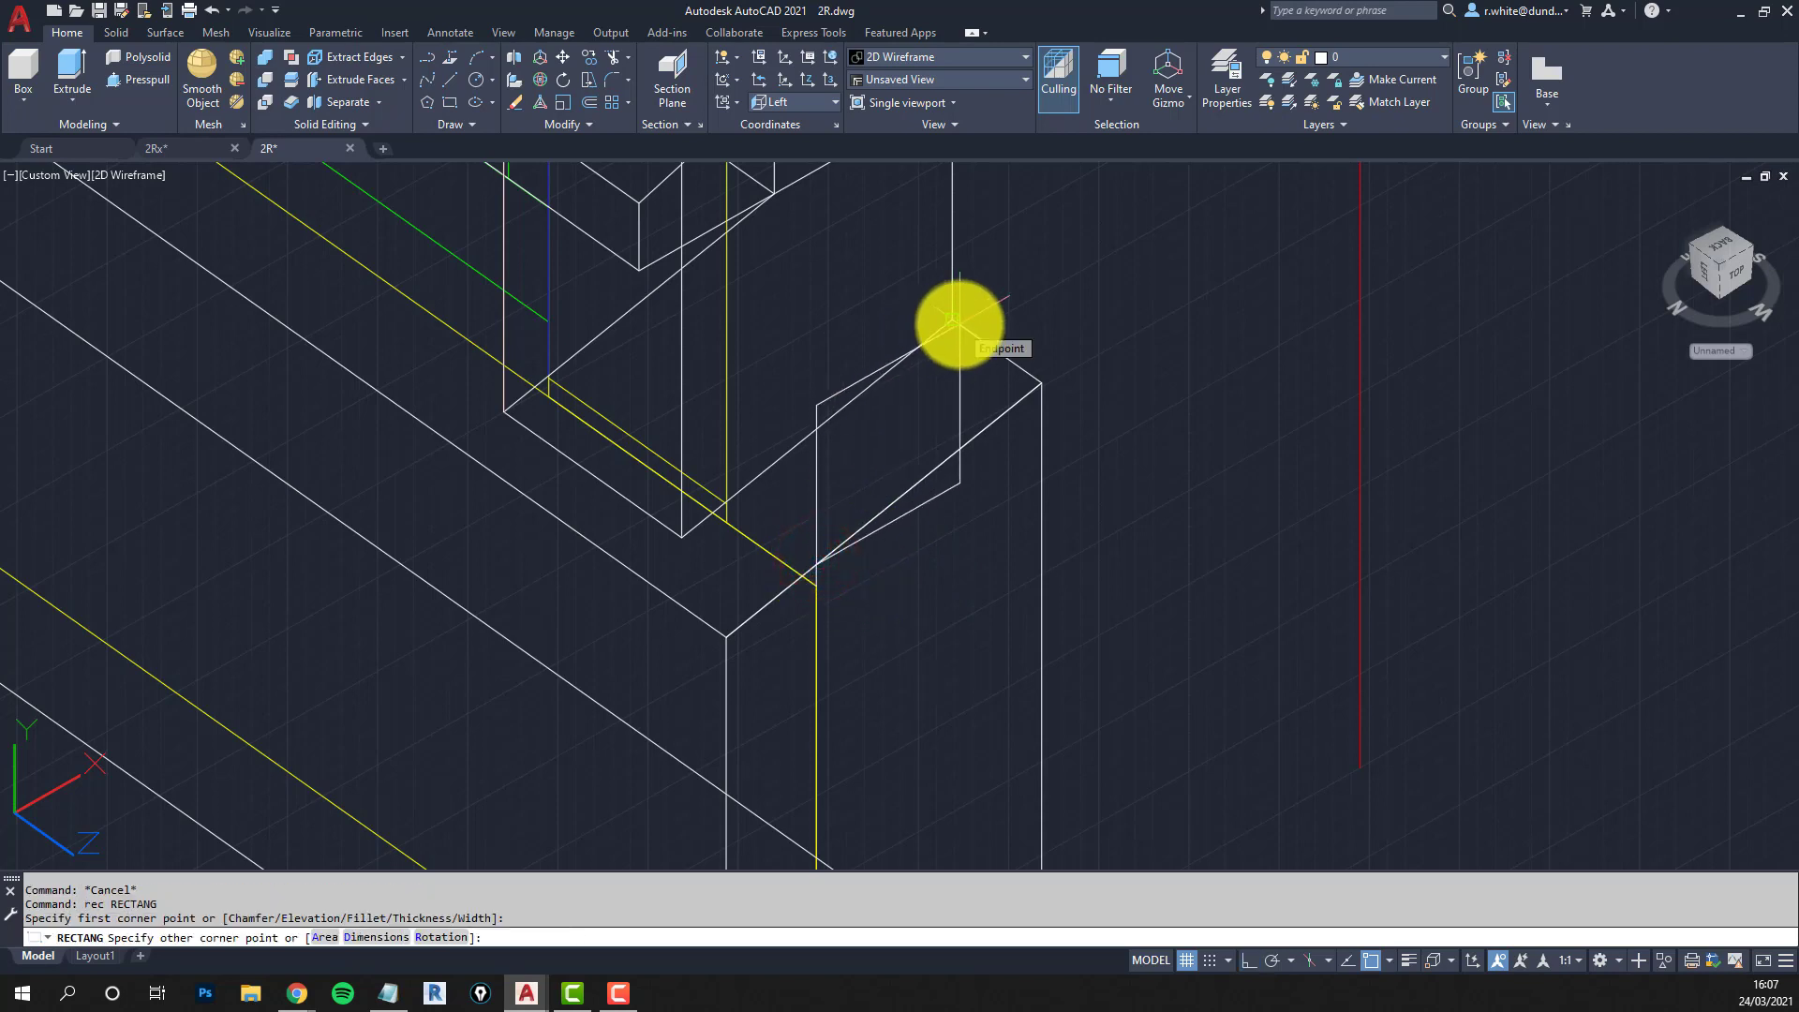
left_click(959, 325)
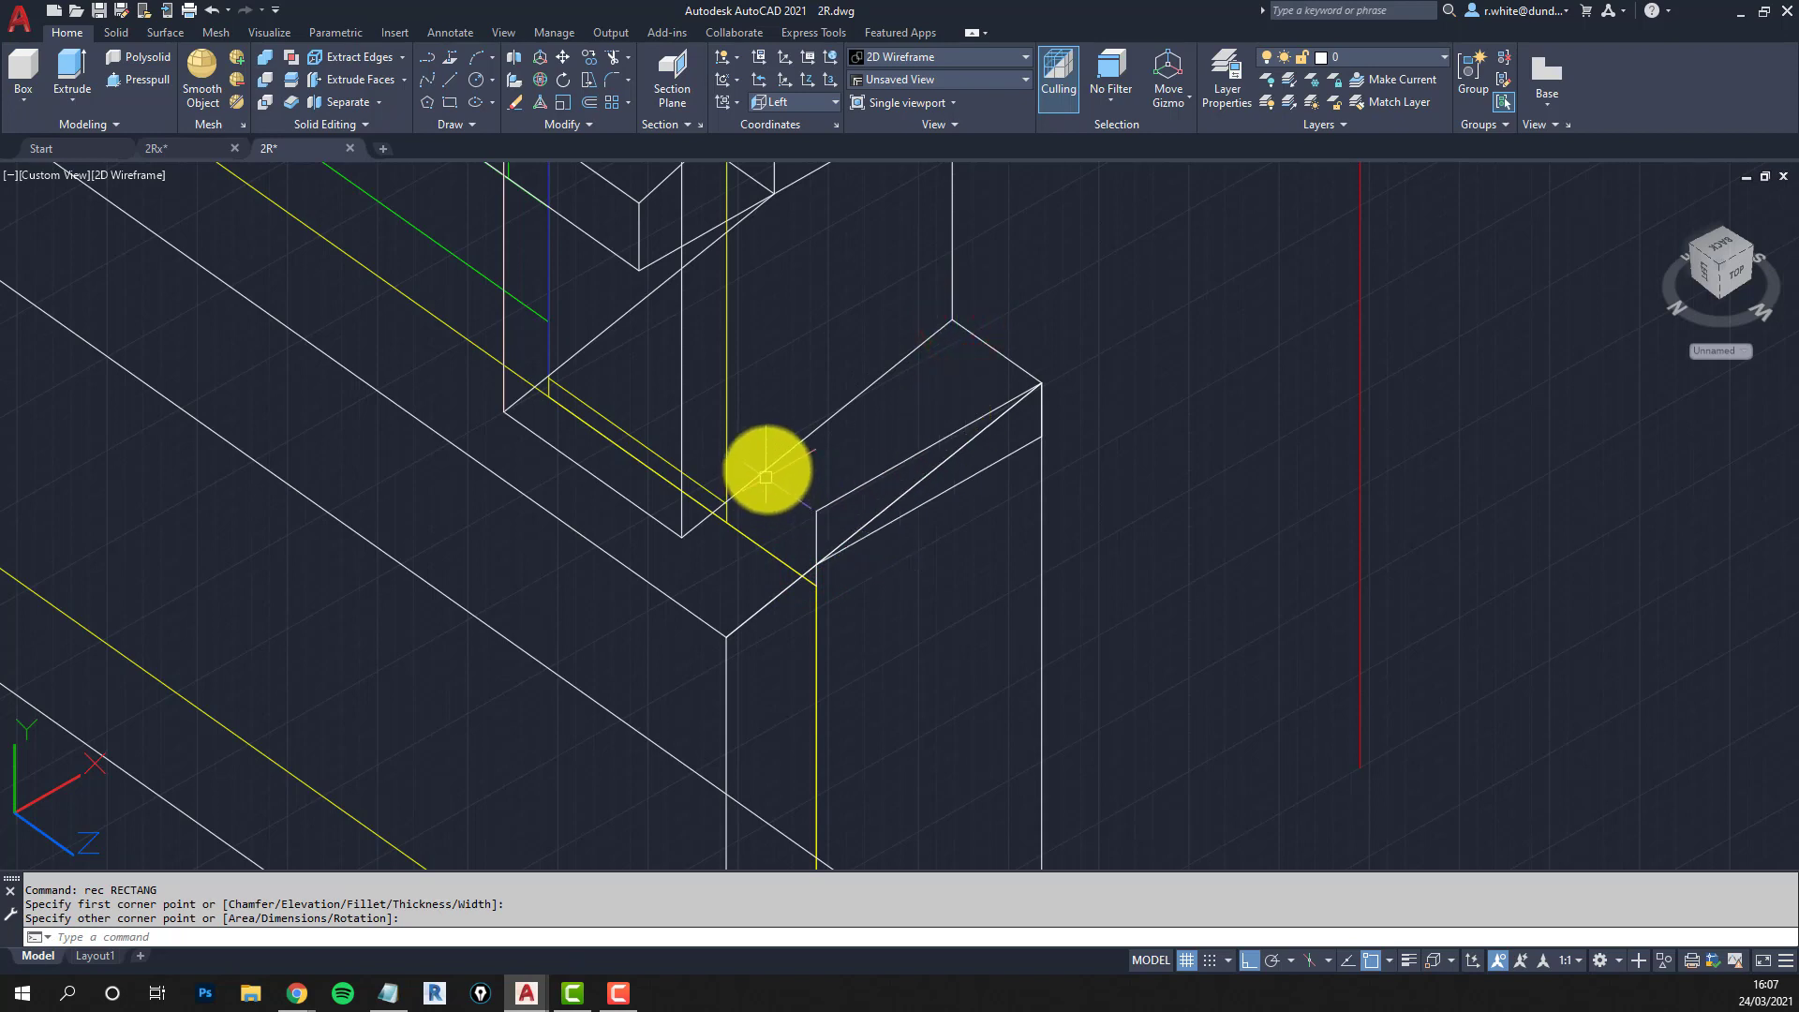
Extrude the rectangle along the sill to the near jamb's outer face, making a cutting block.
type("ext")
key("Return")
left_click(911, 455)
key("Return")
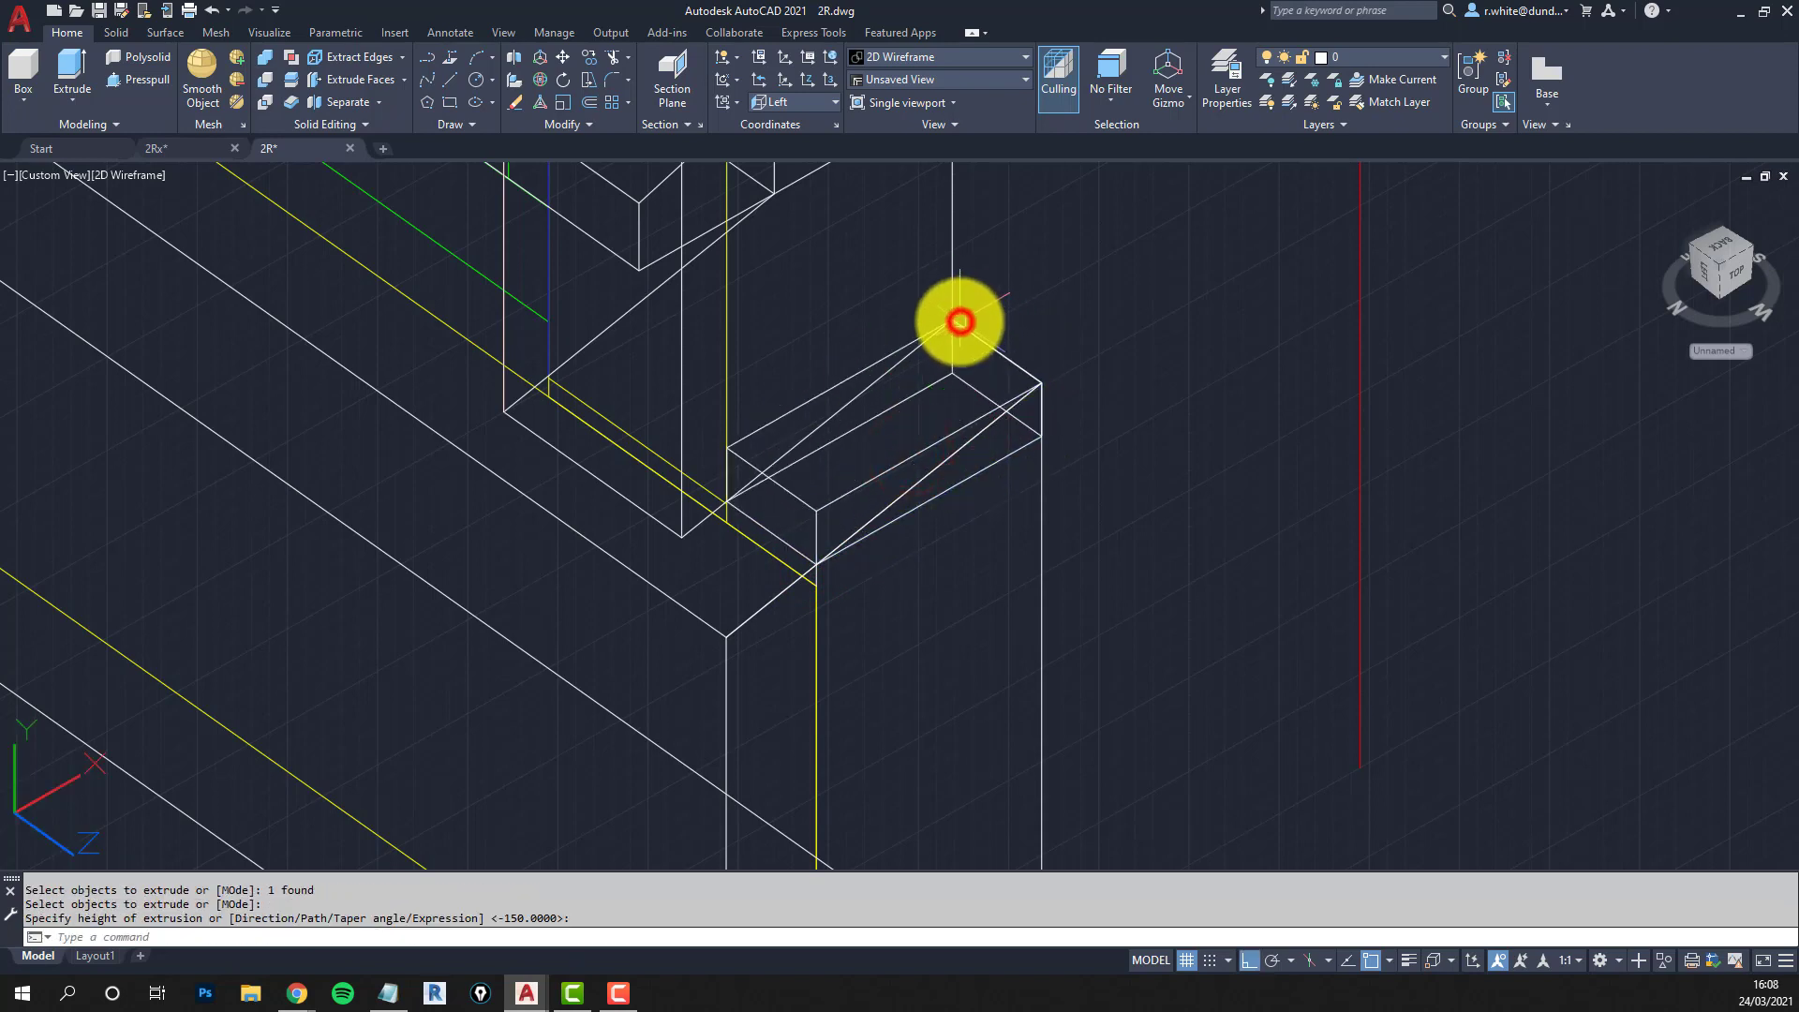
scroll(956, 319, "down", 2)
middle_click_drag(956, 366, 1157, 594)
scroll(694, 503, "down", 4)
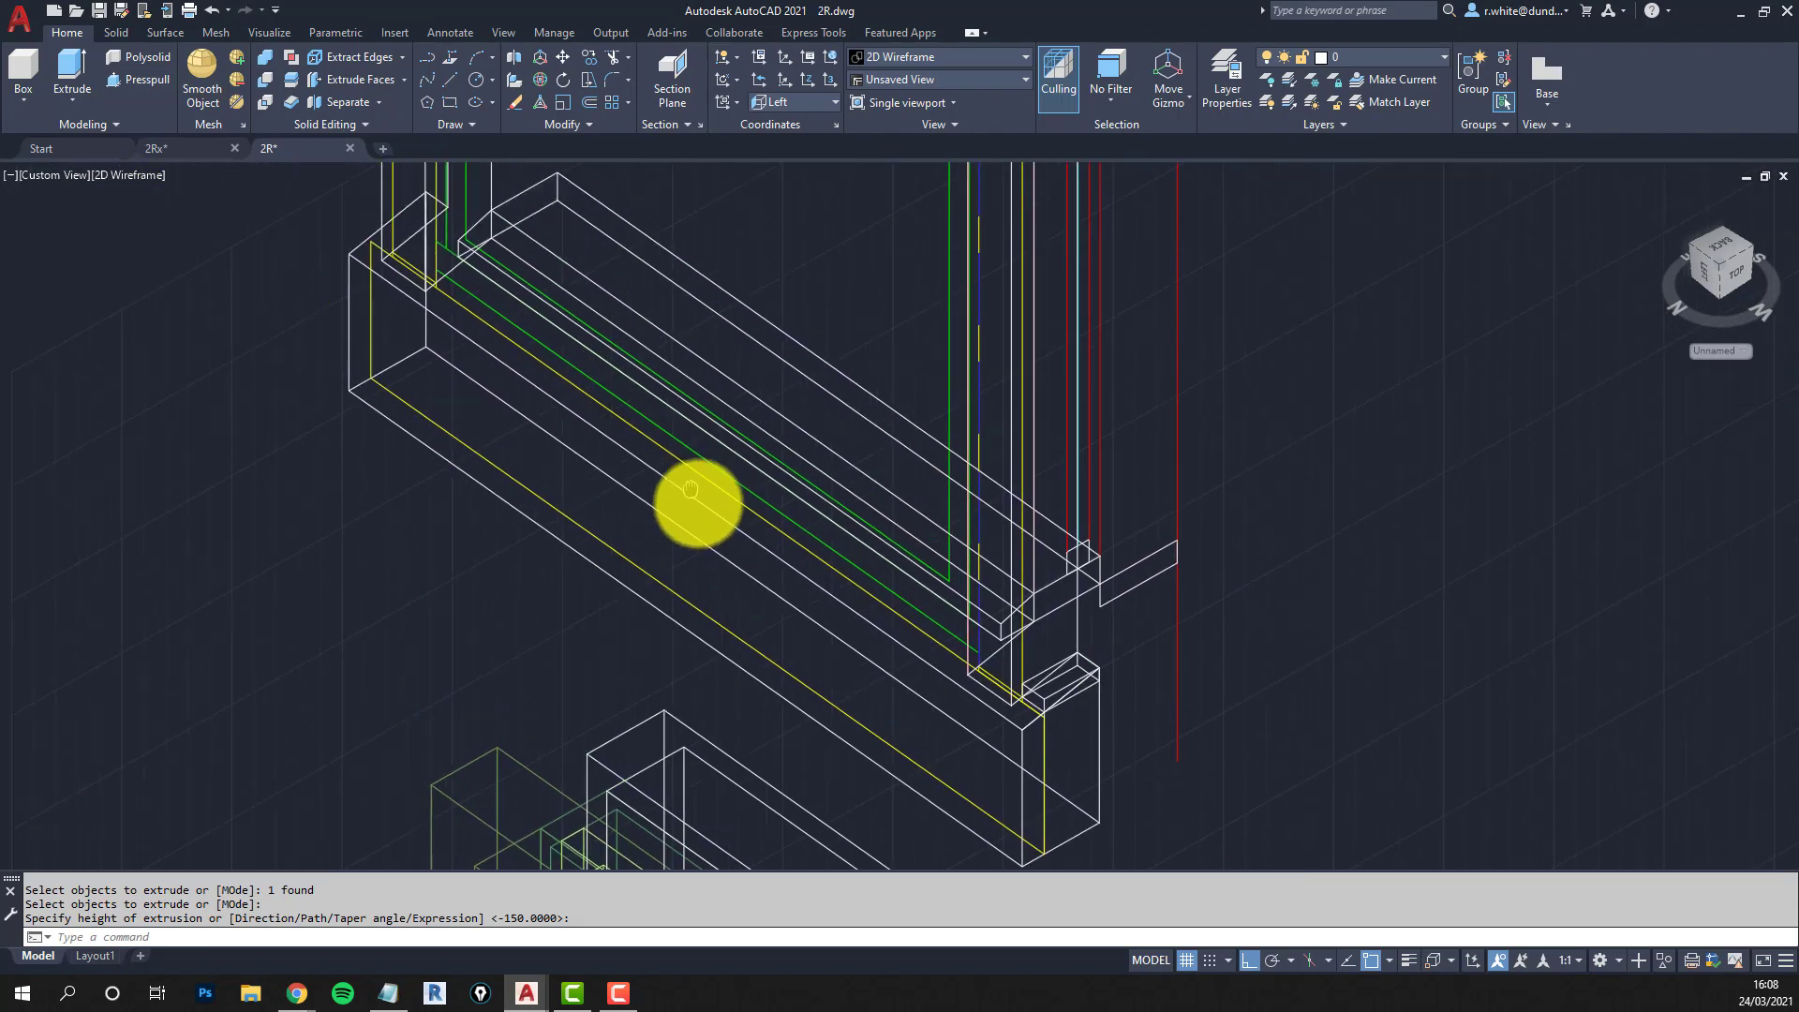
Copy the cutting block from its inner rear top corner to the matching rear corner at the sill's far end.
scroll(944, 660, "up", 3)
key("Escape")
key("Escape")
type("cp")
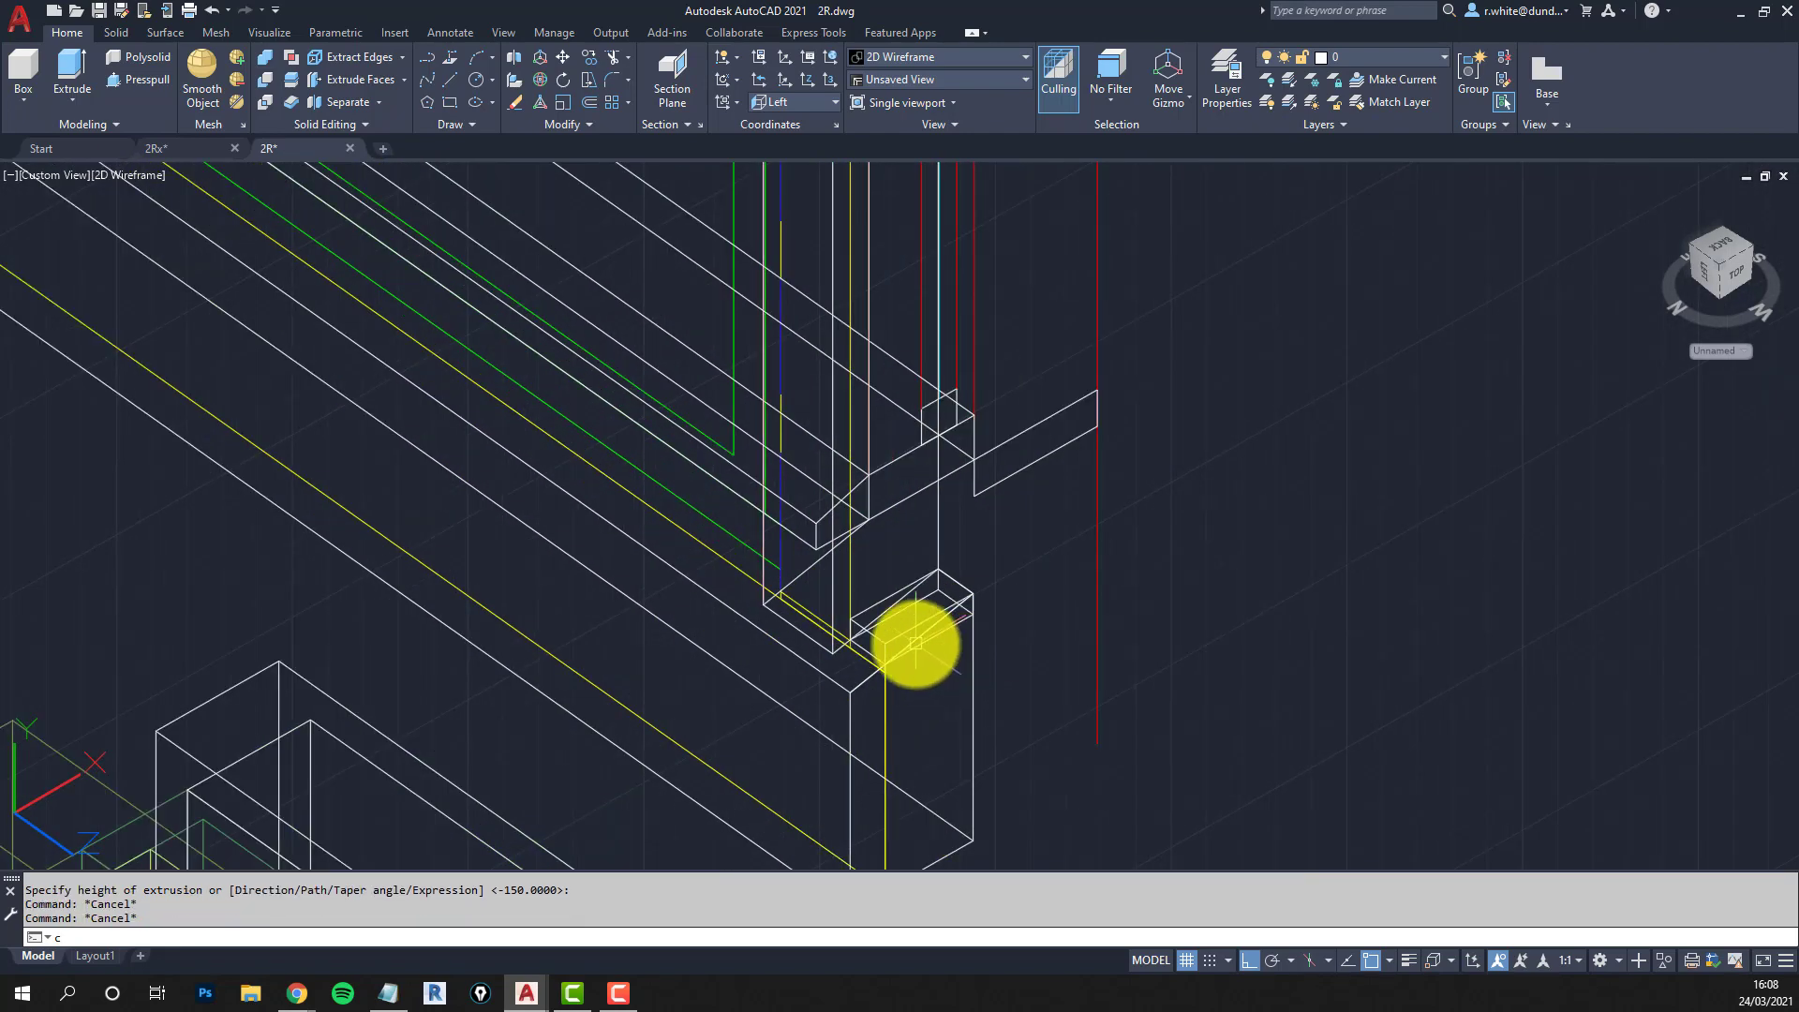
key("Return")
left_click(959, 584)
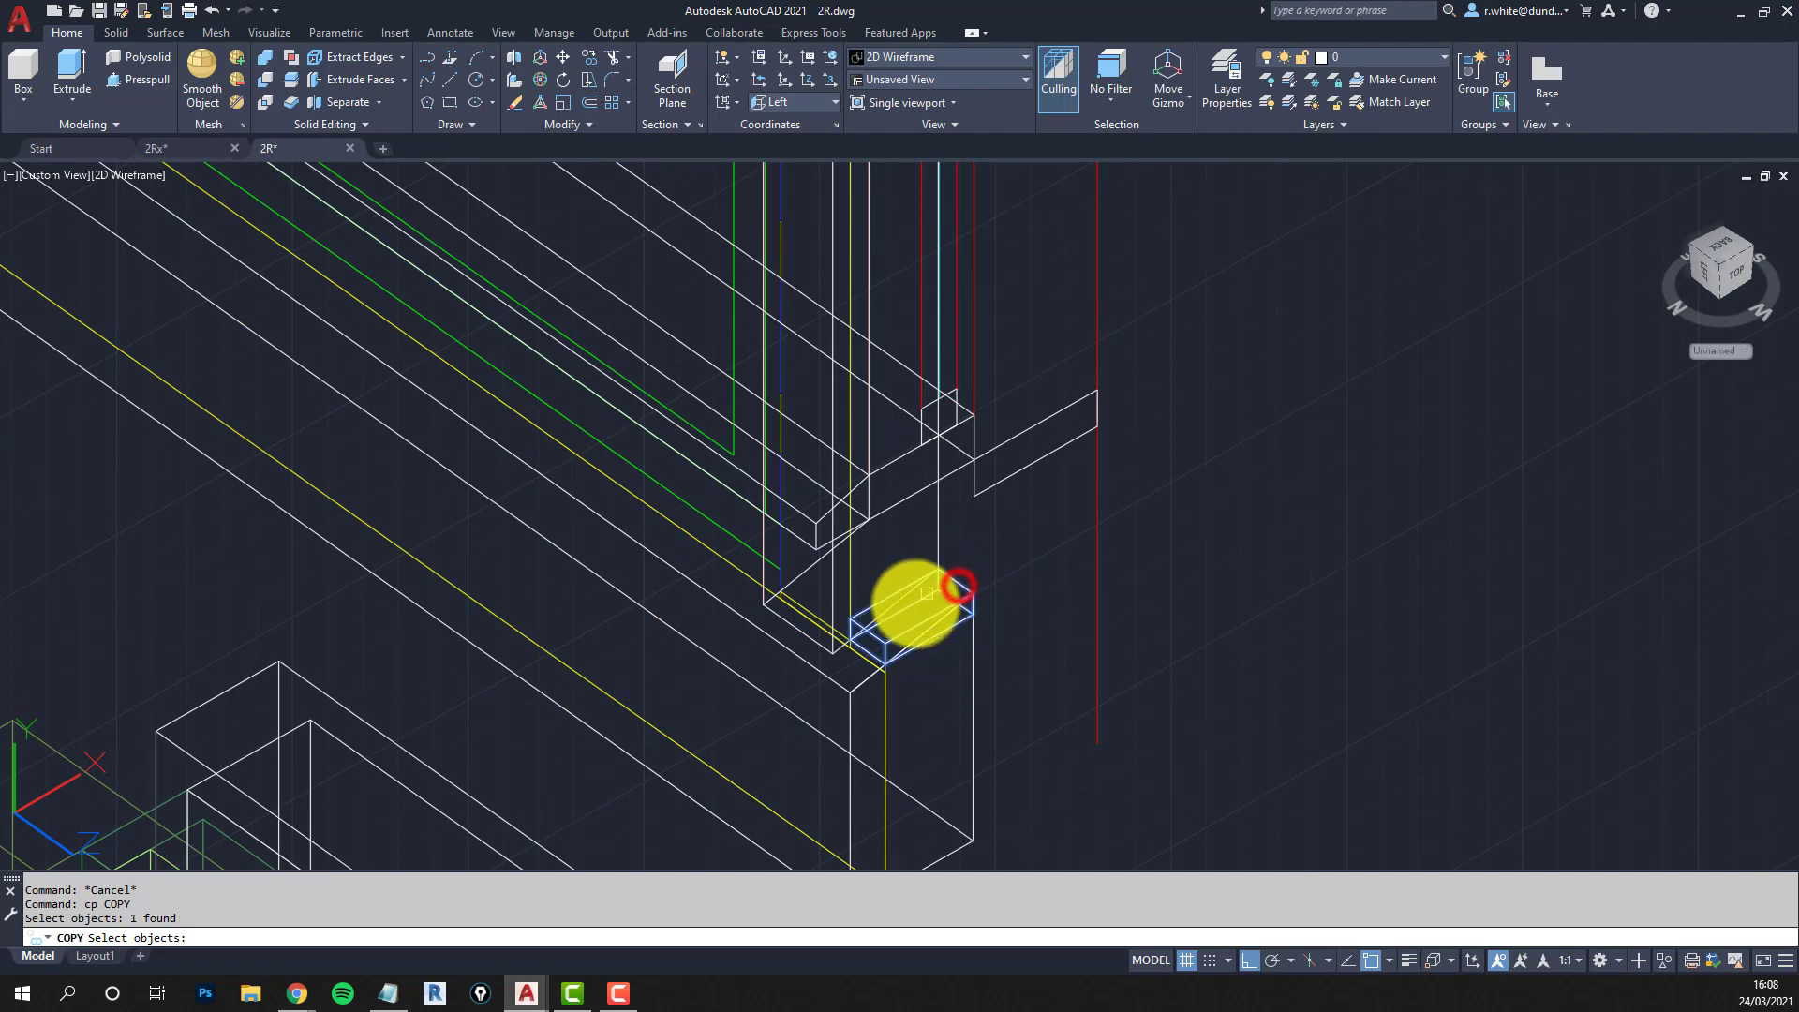
scroll(937, 592, "down", 3)
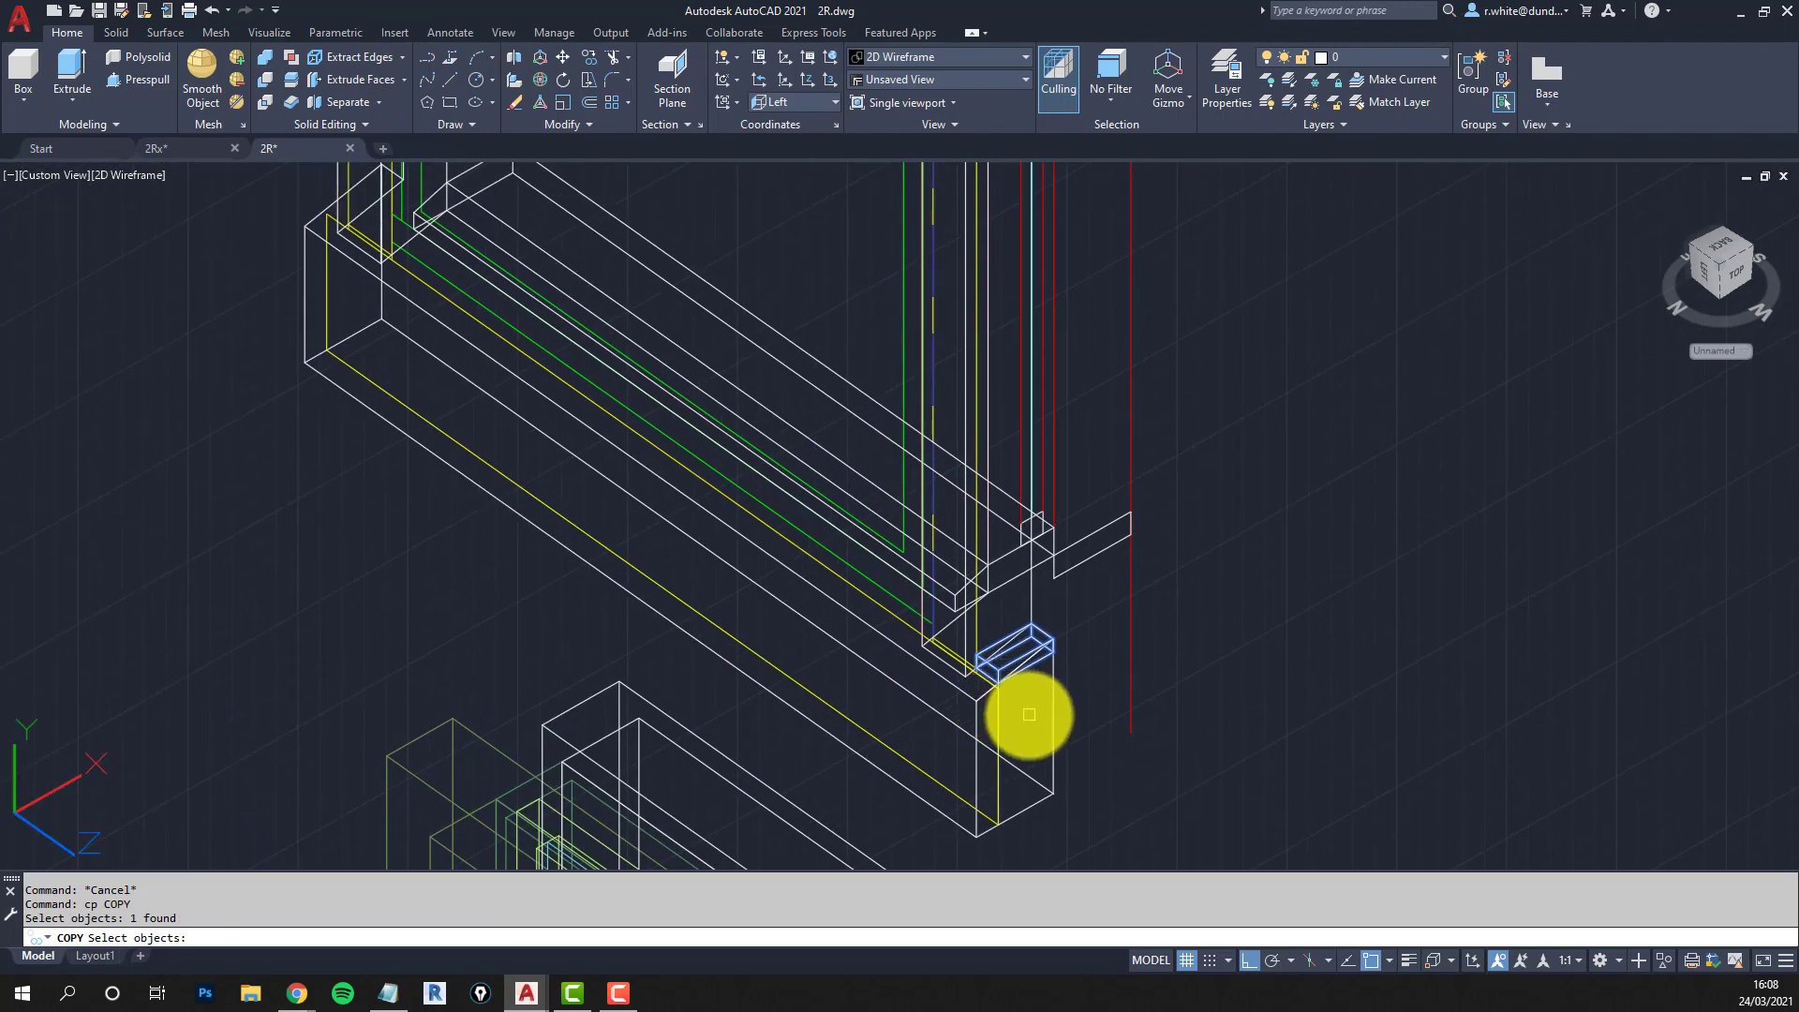
mouse_move(1004, 647)
middle_mouse_down()
mouse_move(1036, 755)
mouse_move(1050, 673)
middle_mouse_up()
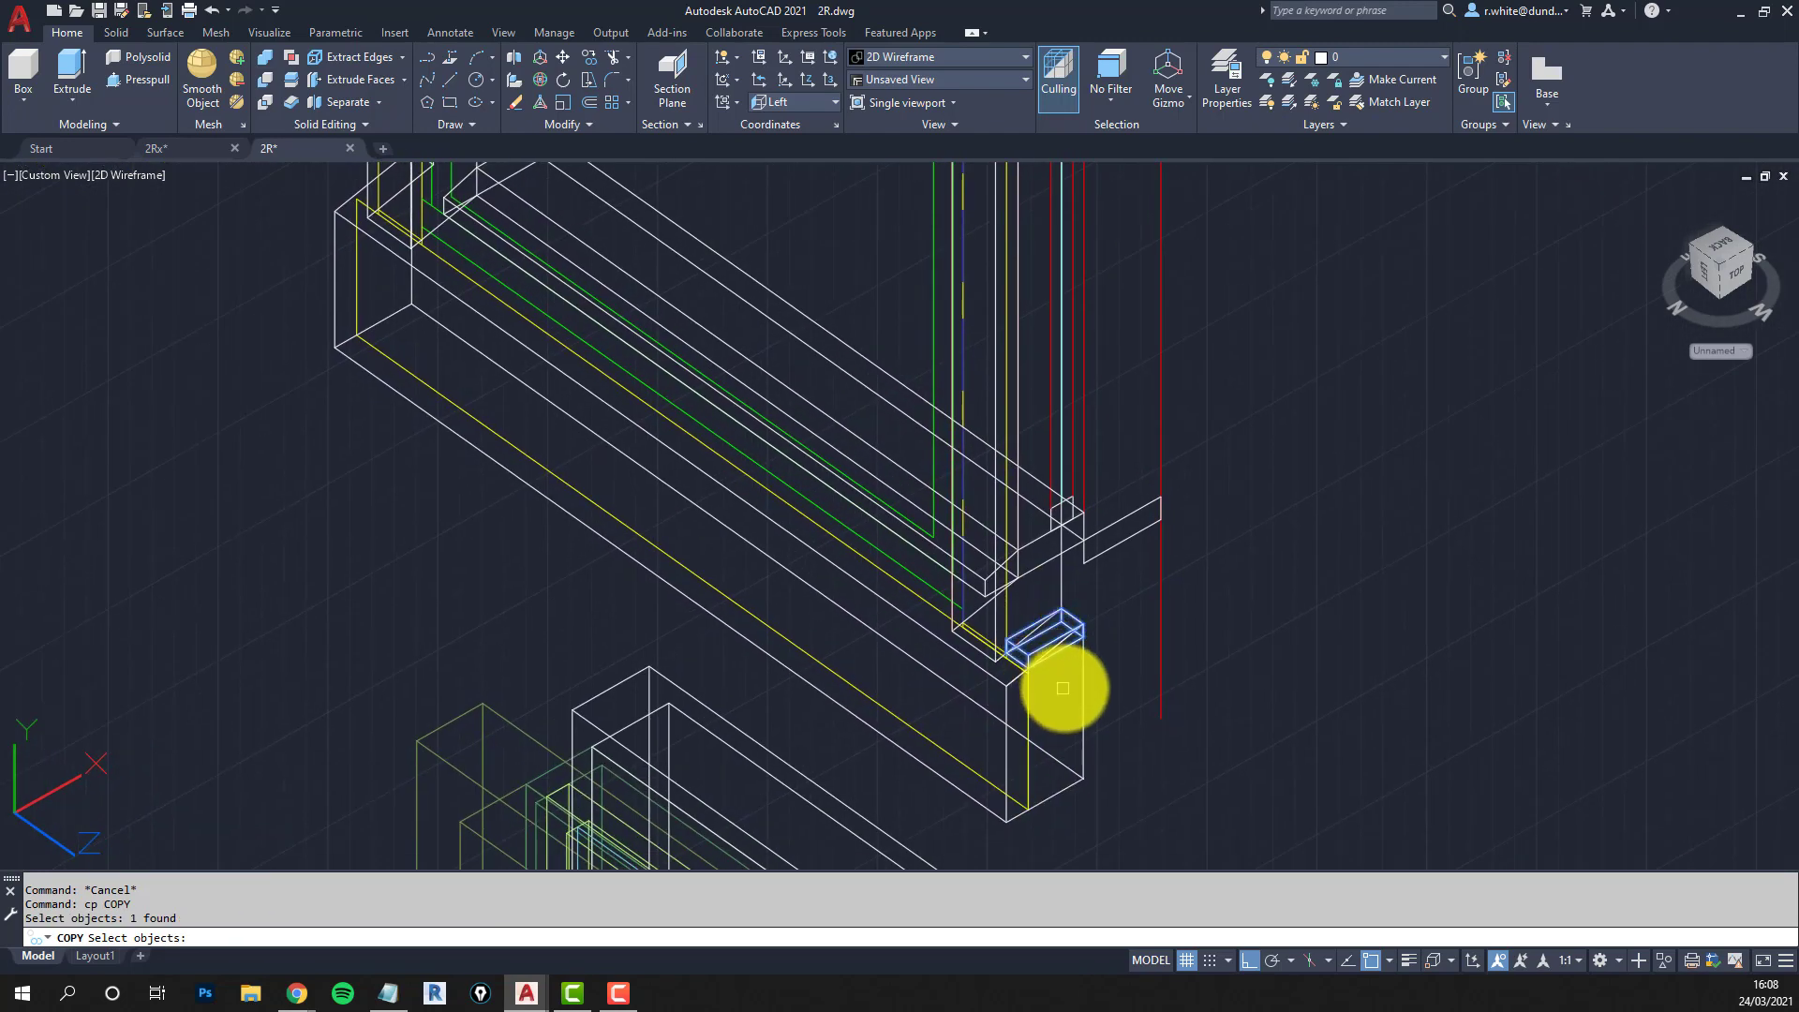
scroll(1069, 693, "up", 4)
scroll(1068, 674, "up", 2)
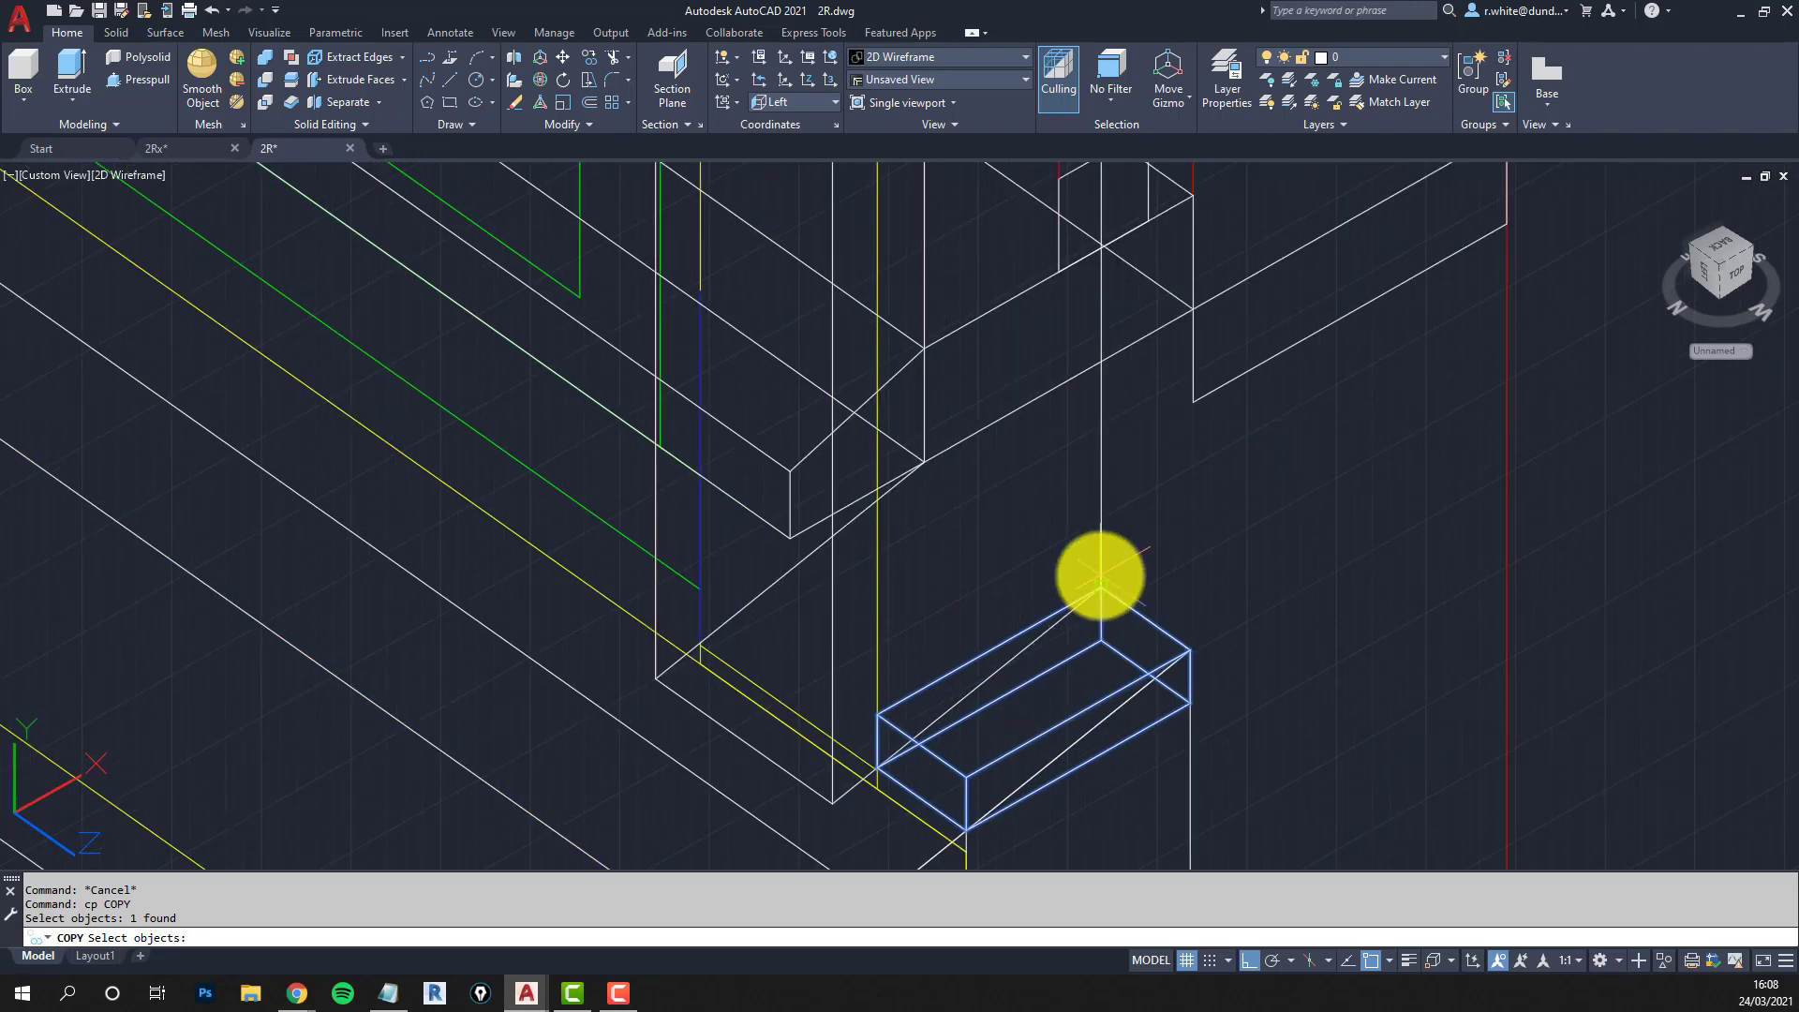
key("Return")
left_click(1101, 587)
scroll(883, 550, "down", 3)
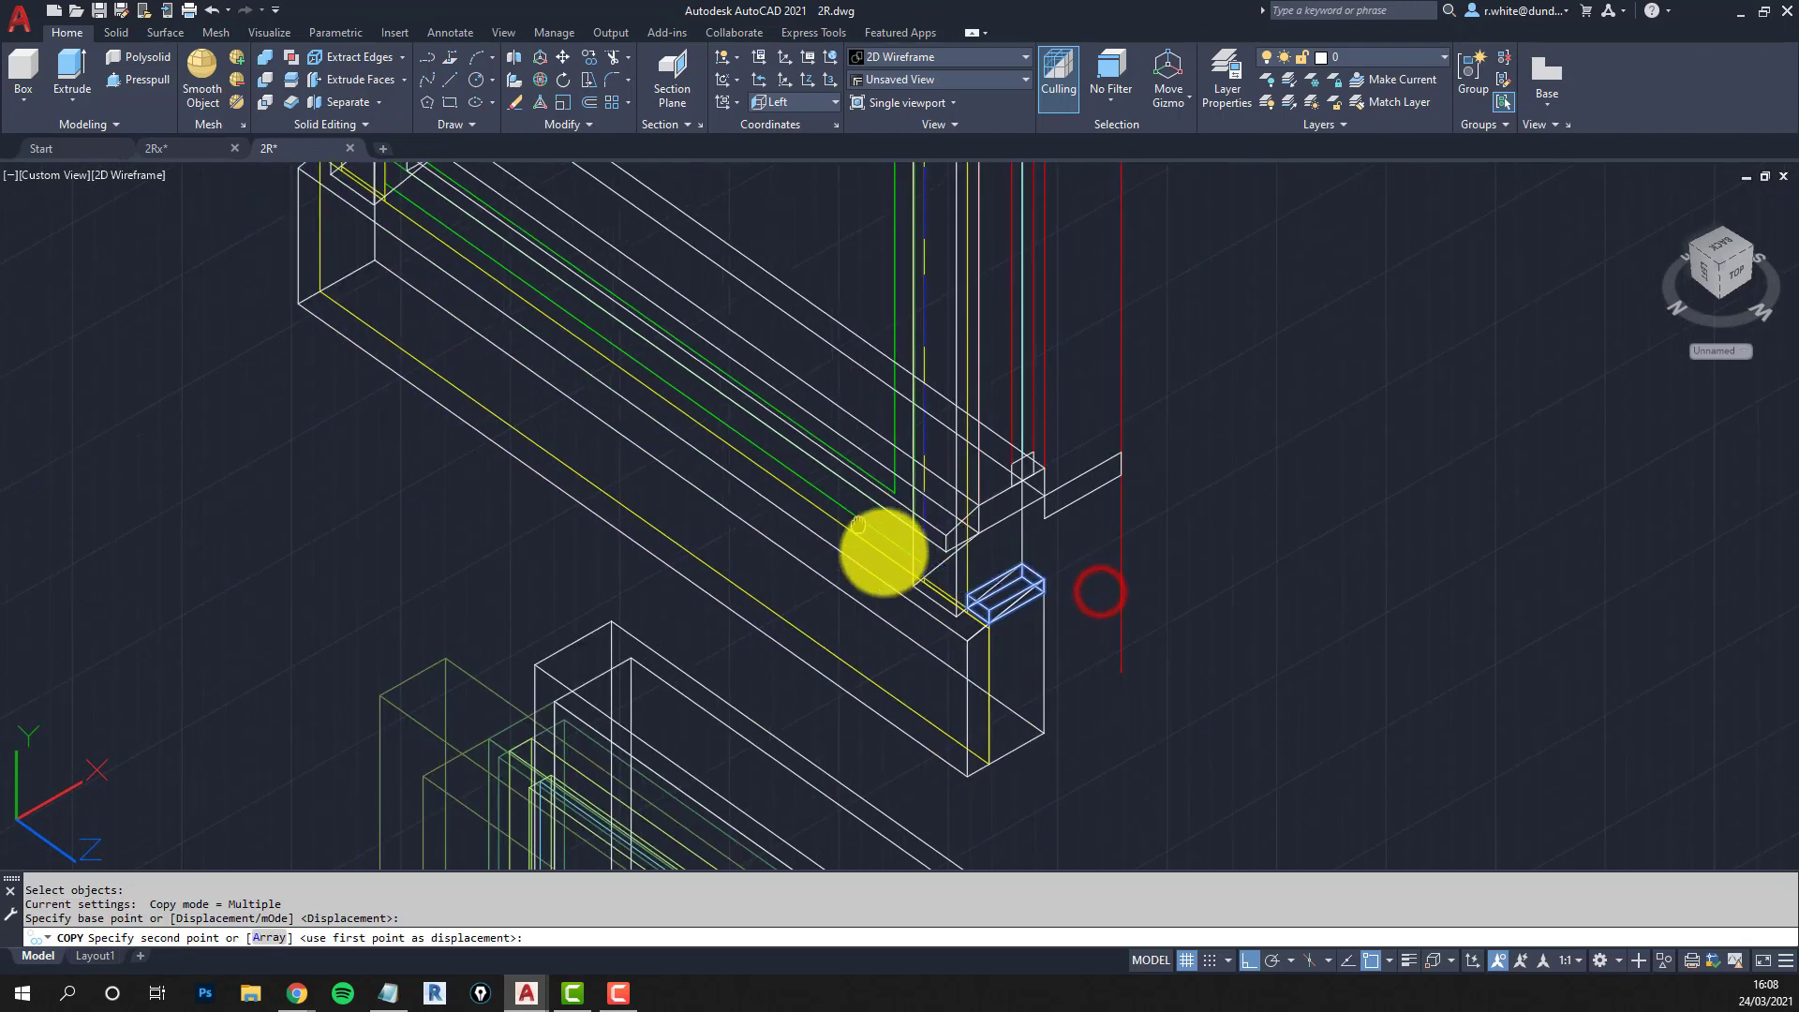
scroll(594, 369, "up", 2)
scroll(667, 440, "up", 3)
scroll(666, 441, "up", 2)
left_click(656, 480)
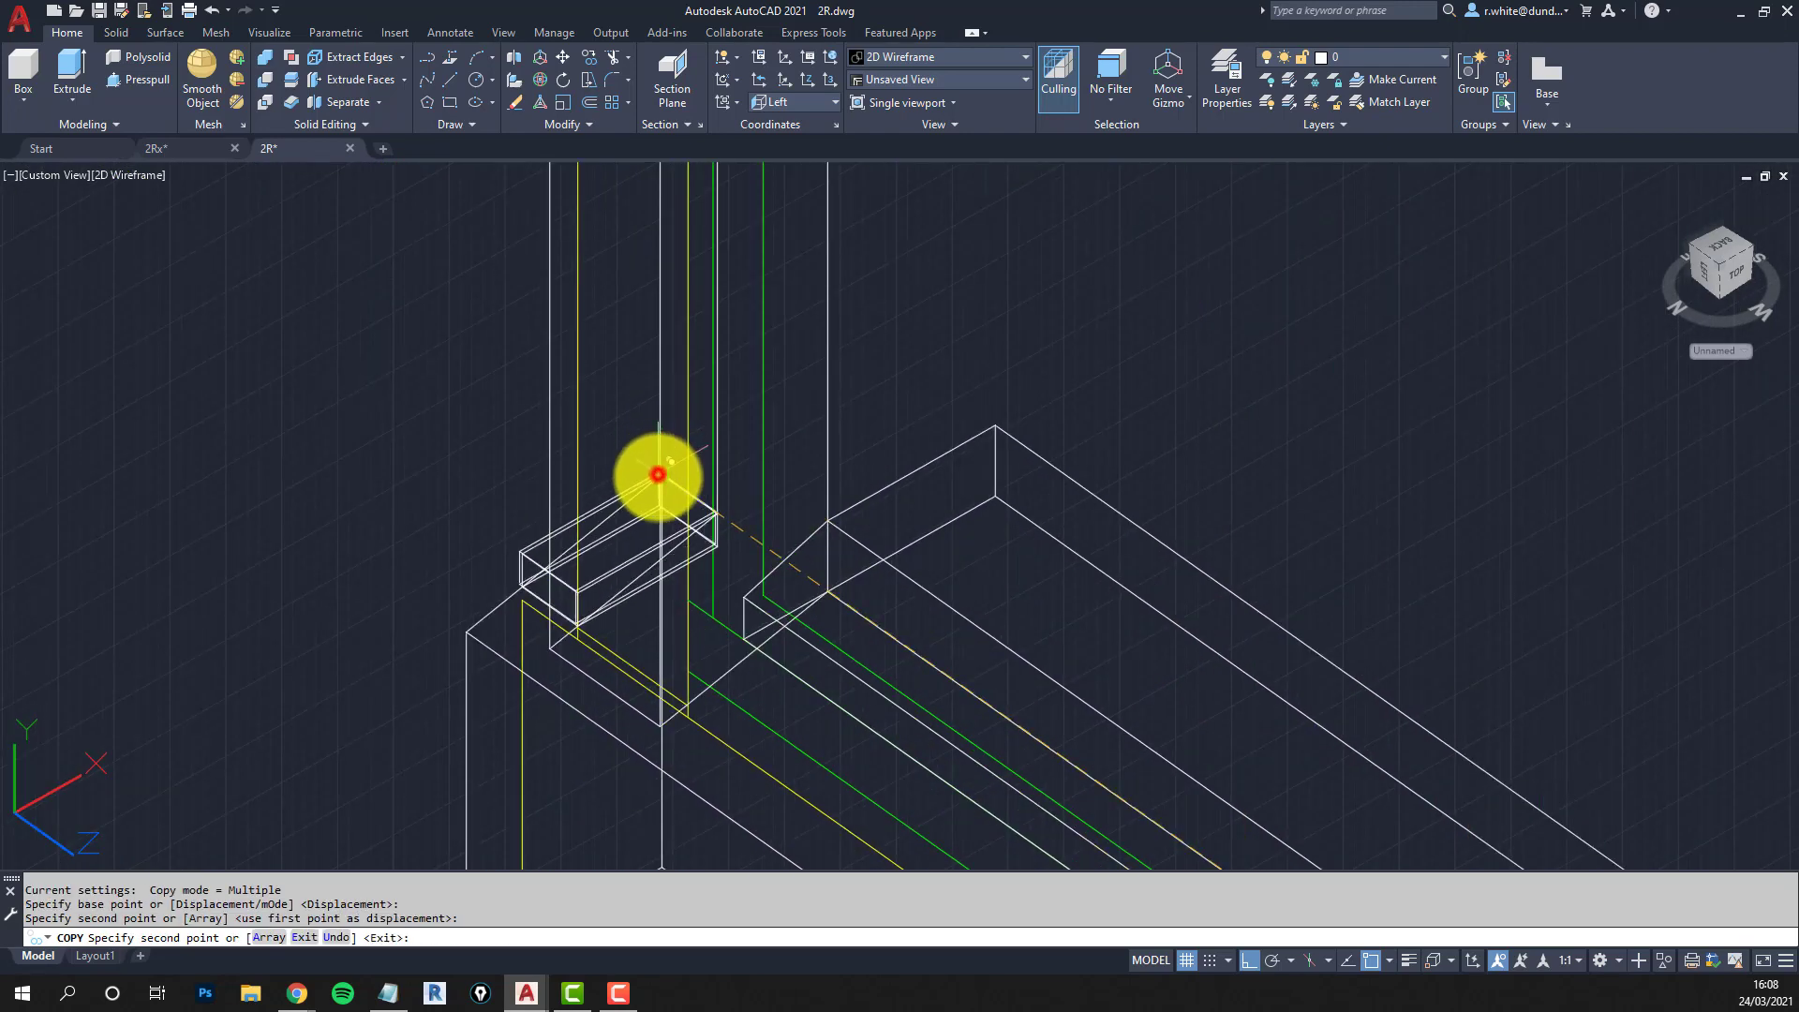
key("Escape")
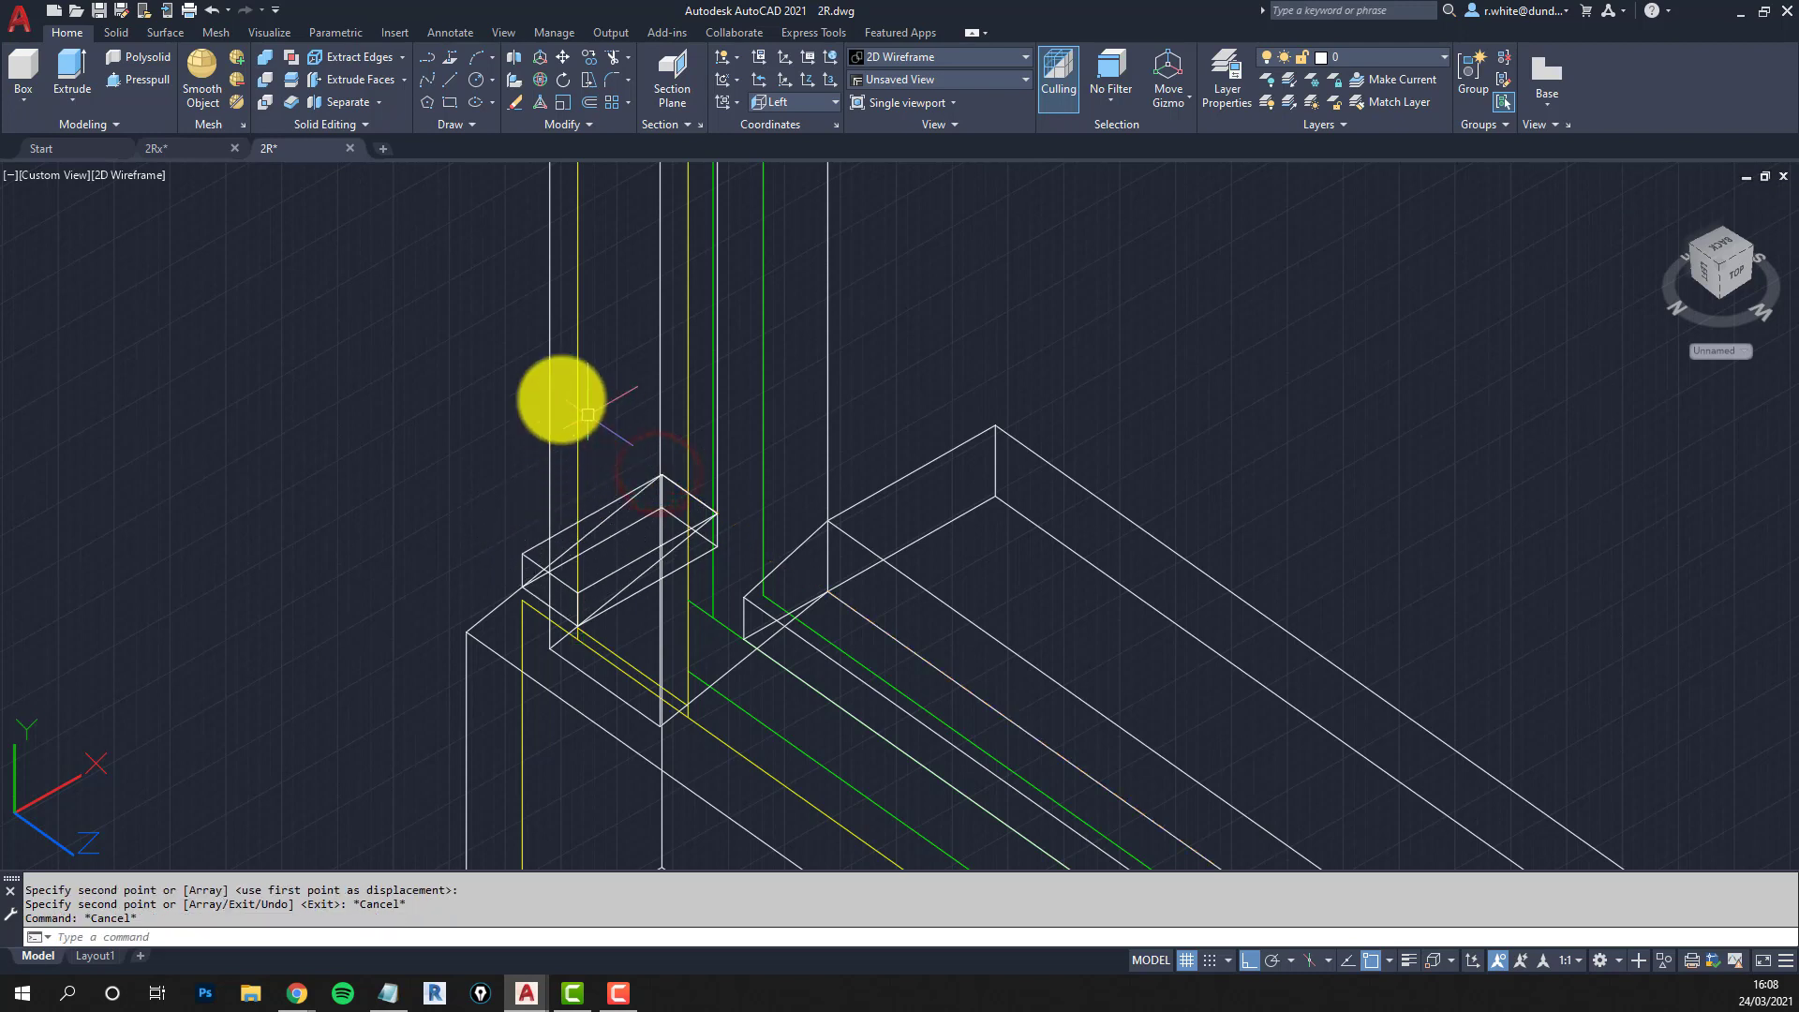
Subtract the copied block from the joined frame and sill solid at the far end.
left_click(266, 81)
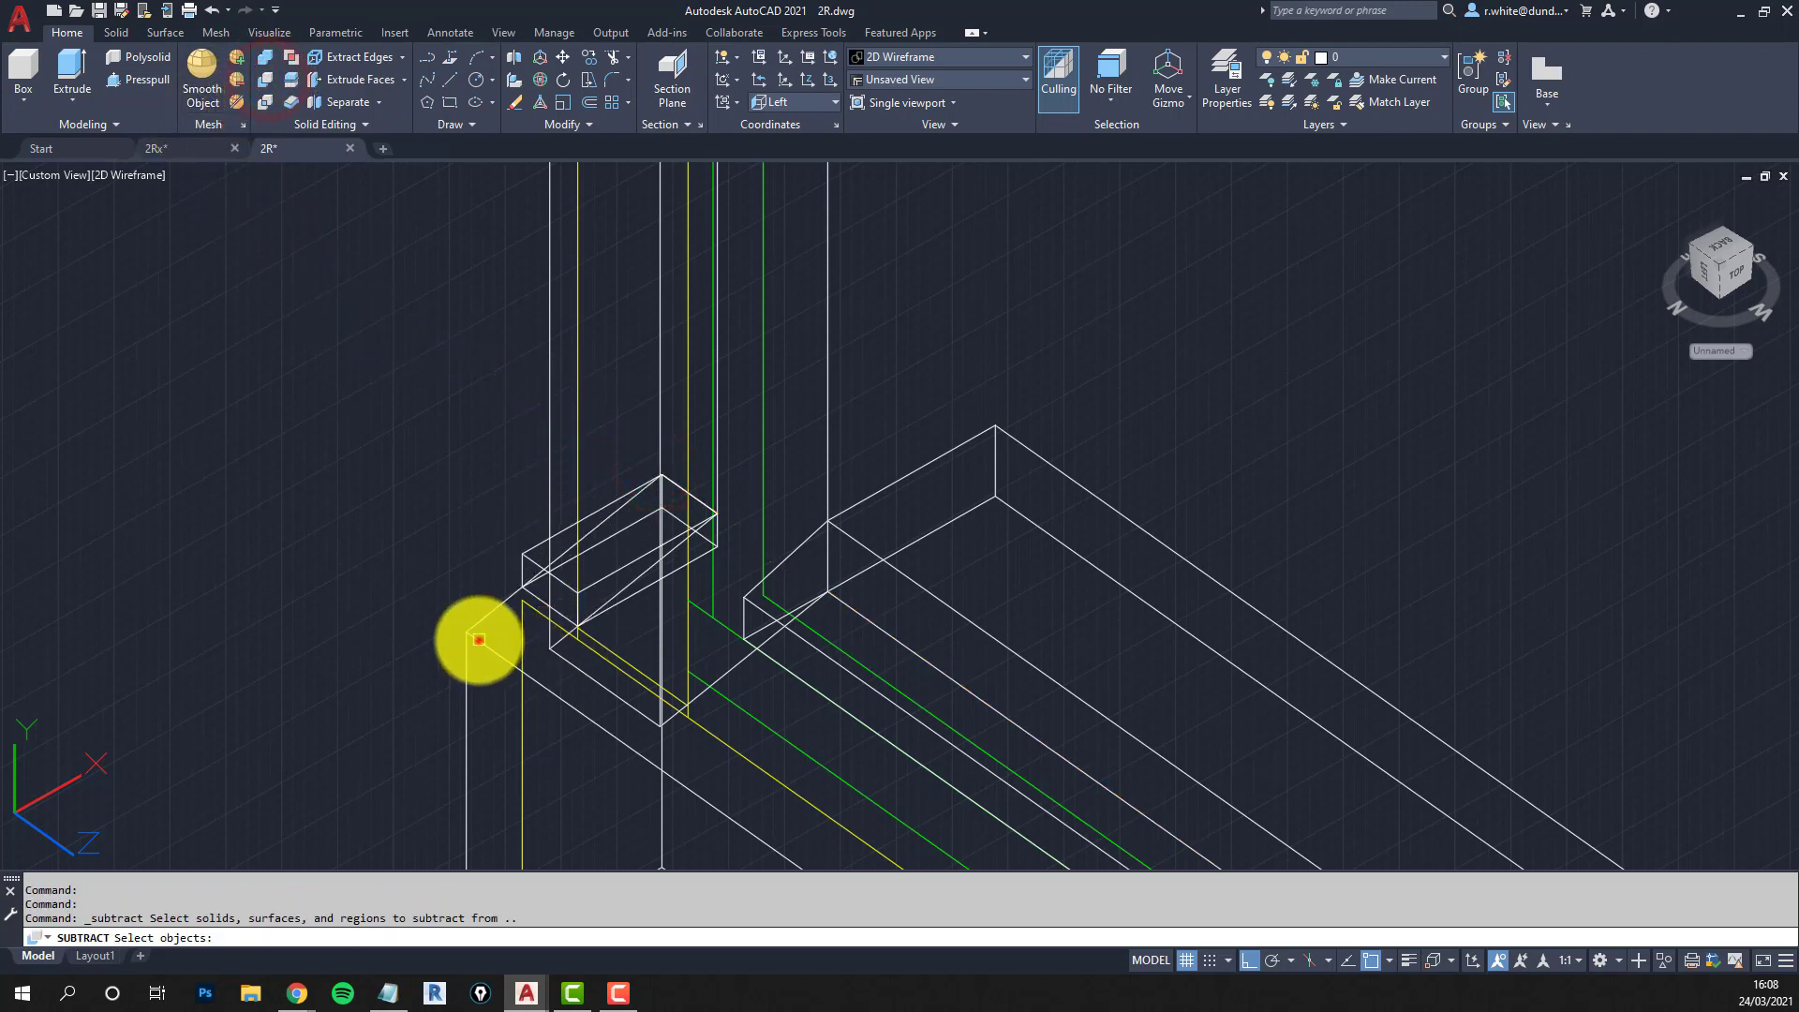
left_click(478, 639)
key("Return")
left_click(530, 556)
left_click(515, 551)
left_click(518, 551)
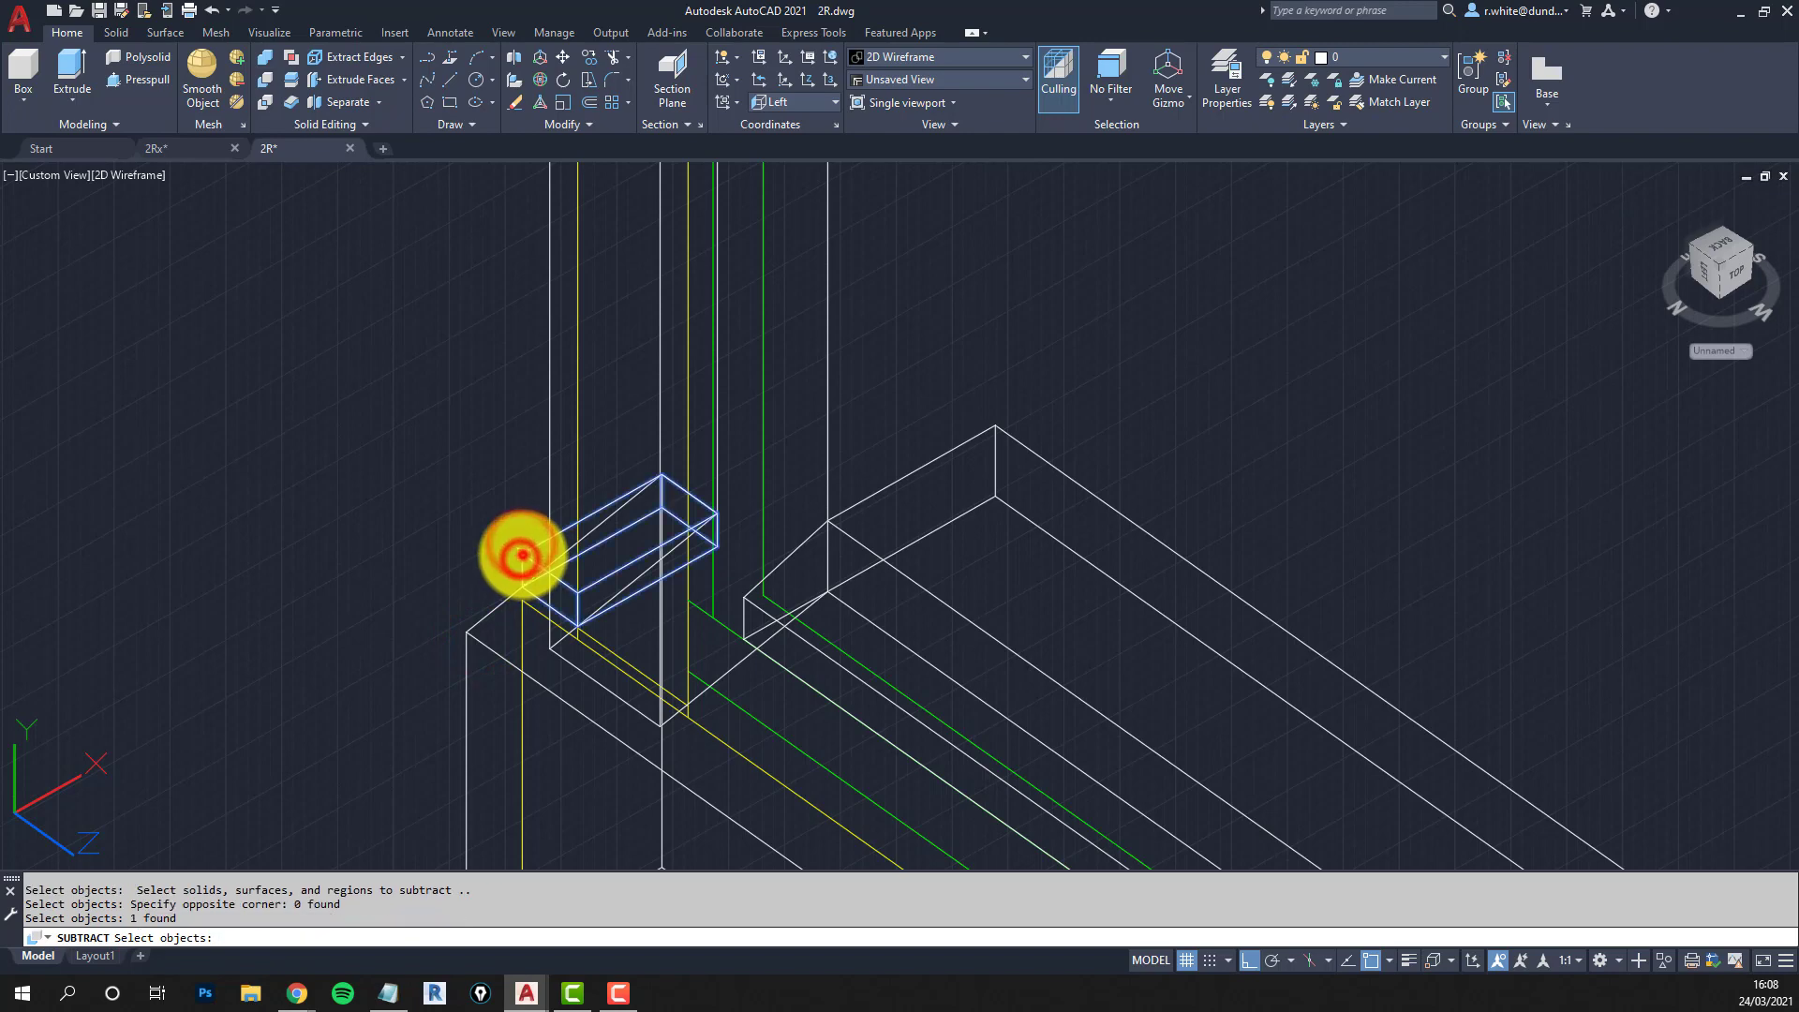
key("Return")
Subtract the original block from the joined frame and sill solid at the near end.
middle_click_drag(527, 557, 1066, 731)
scroll(1066, 731, "up", 2)
key("Return")
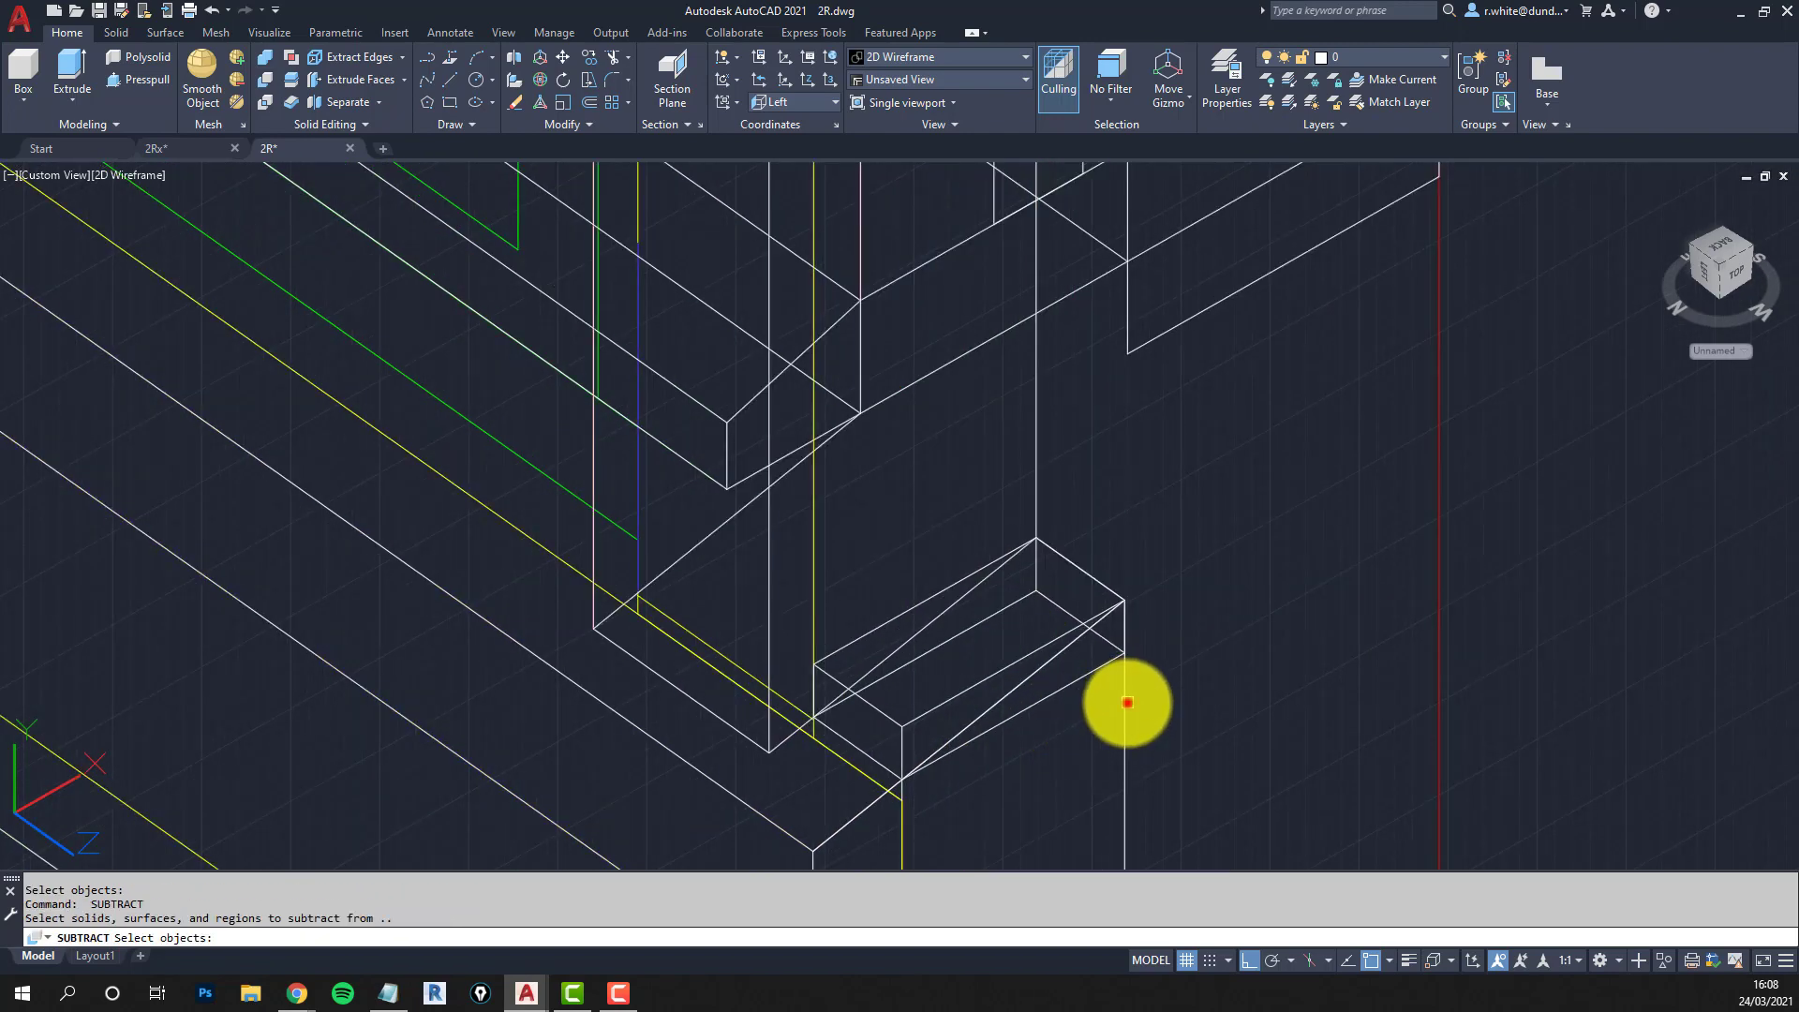
left_click(1127, 702)
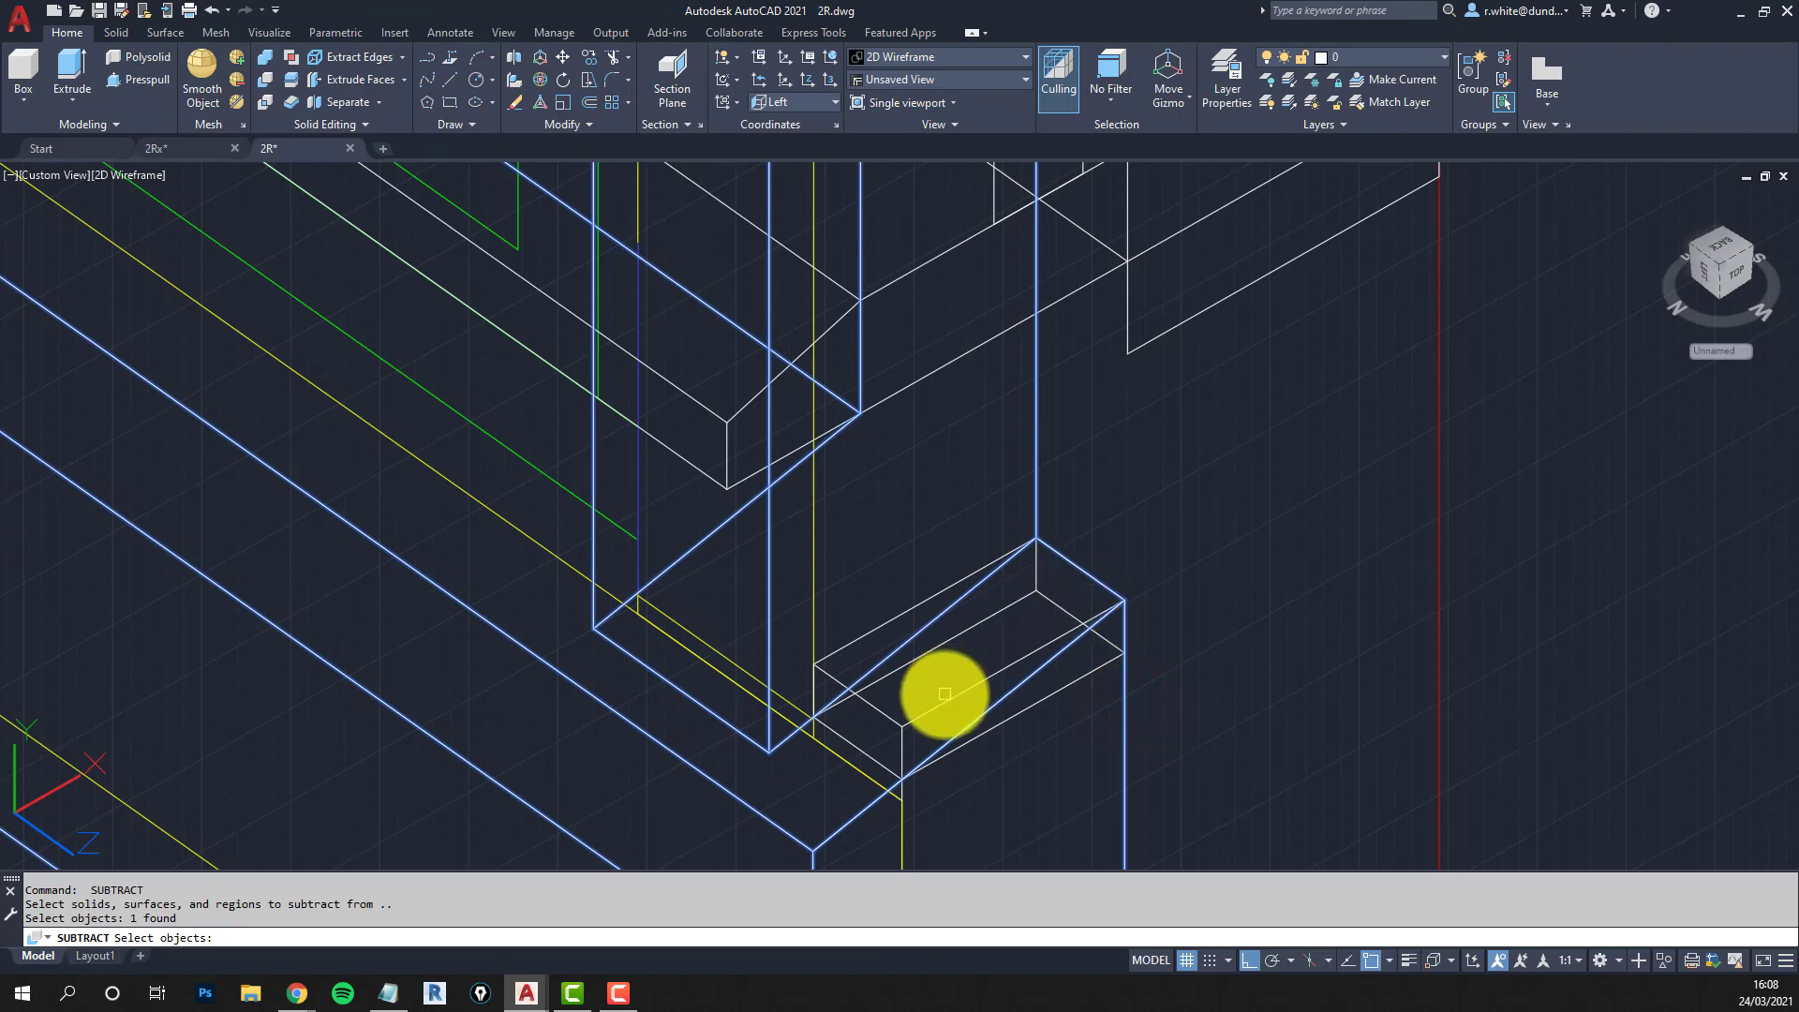
key("Escape")
key("Return")
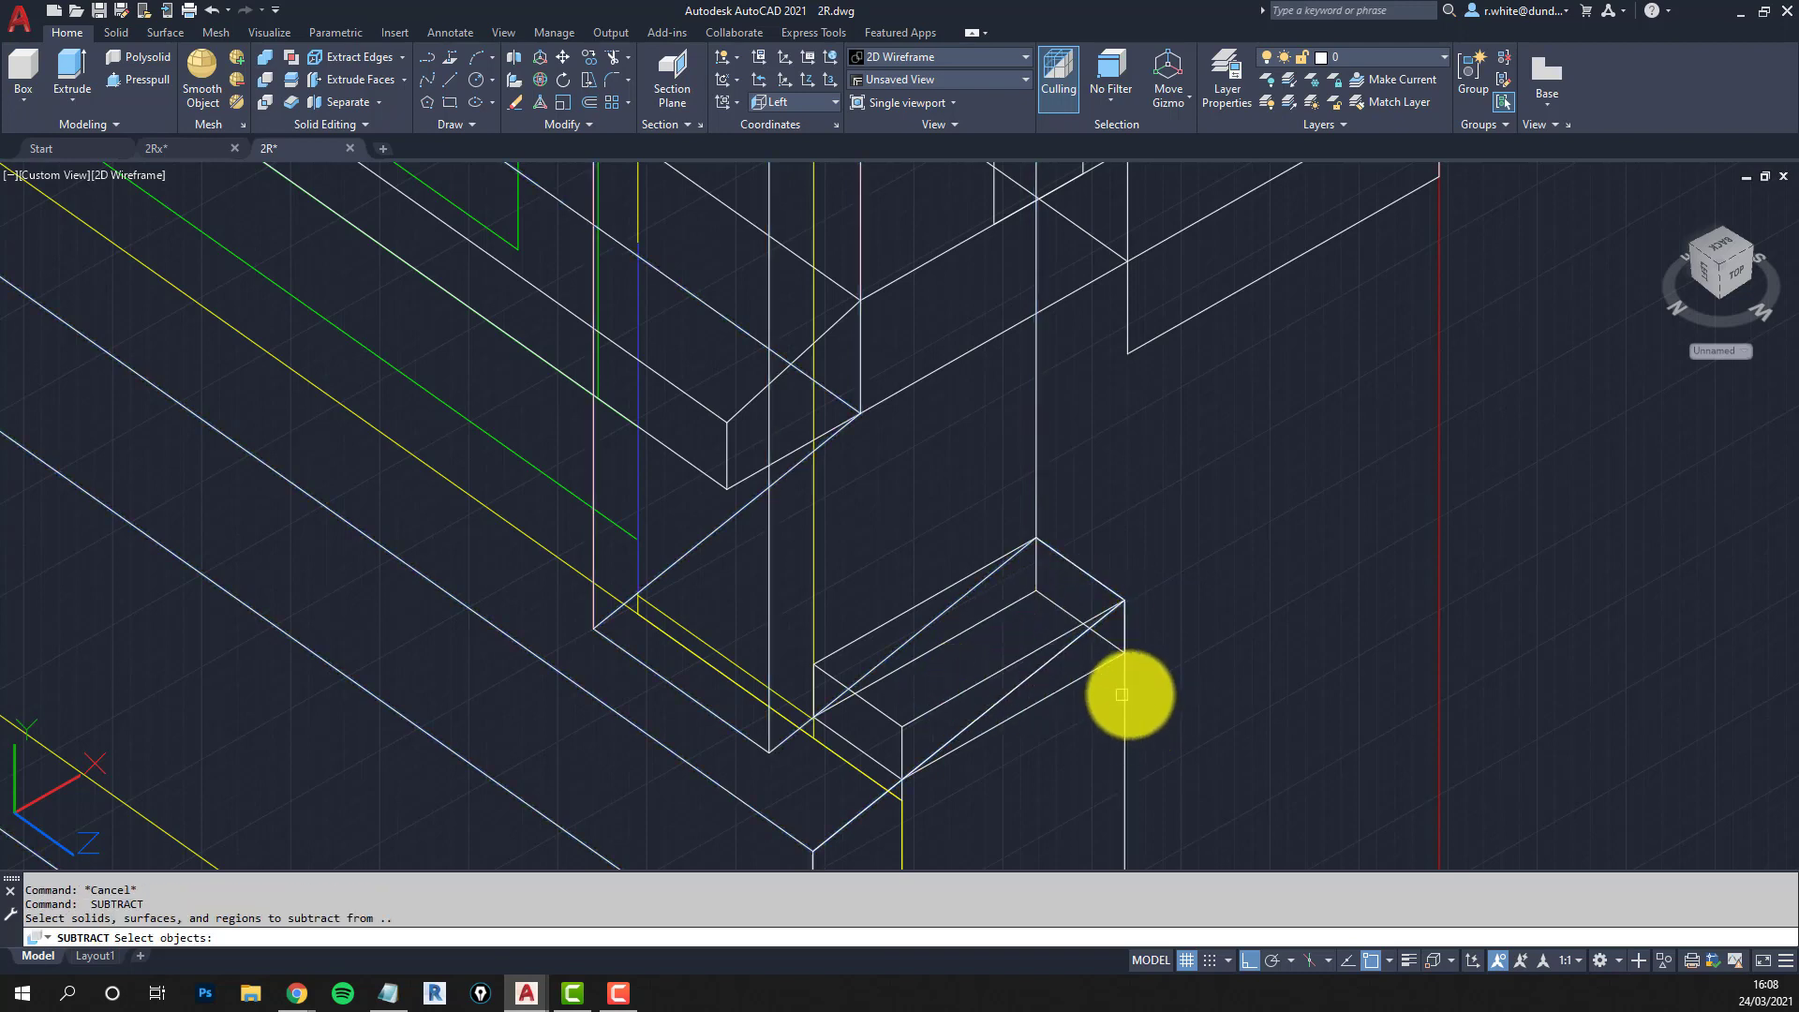
left_click(1129, 703)
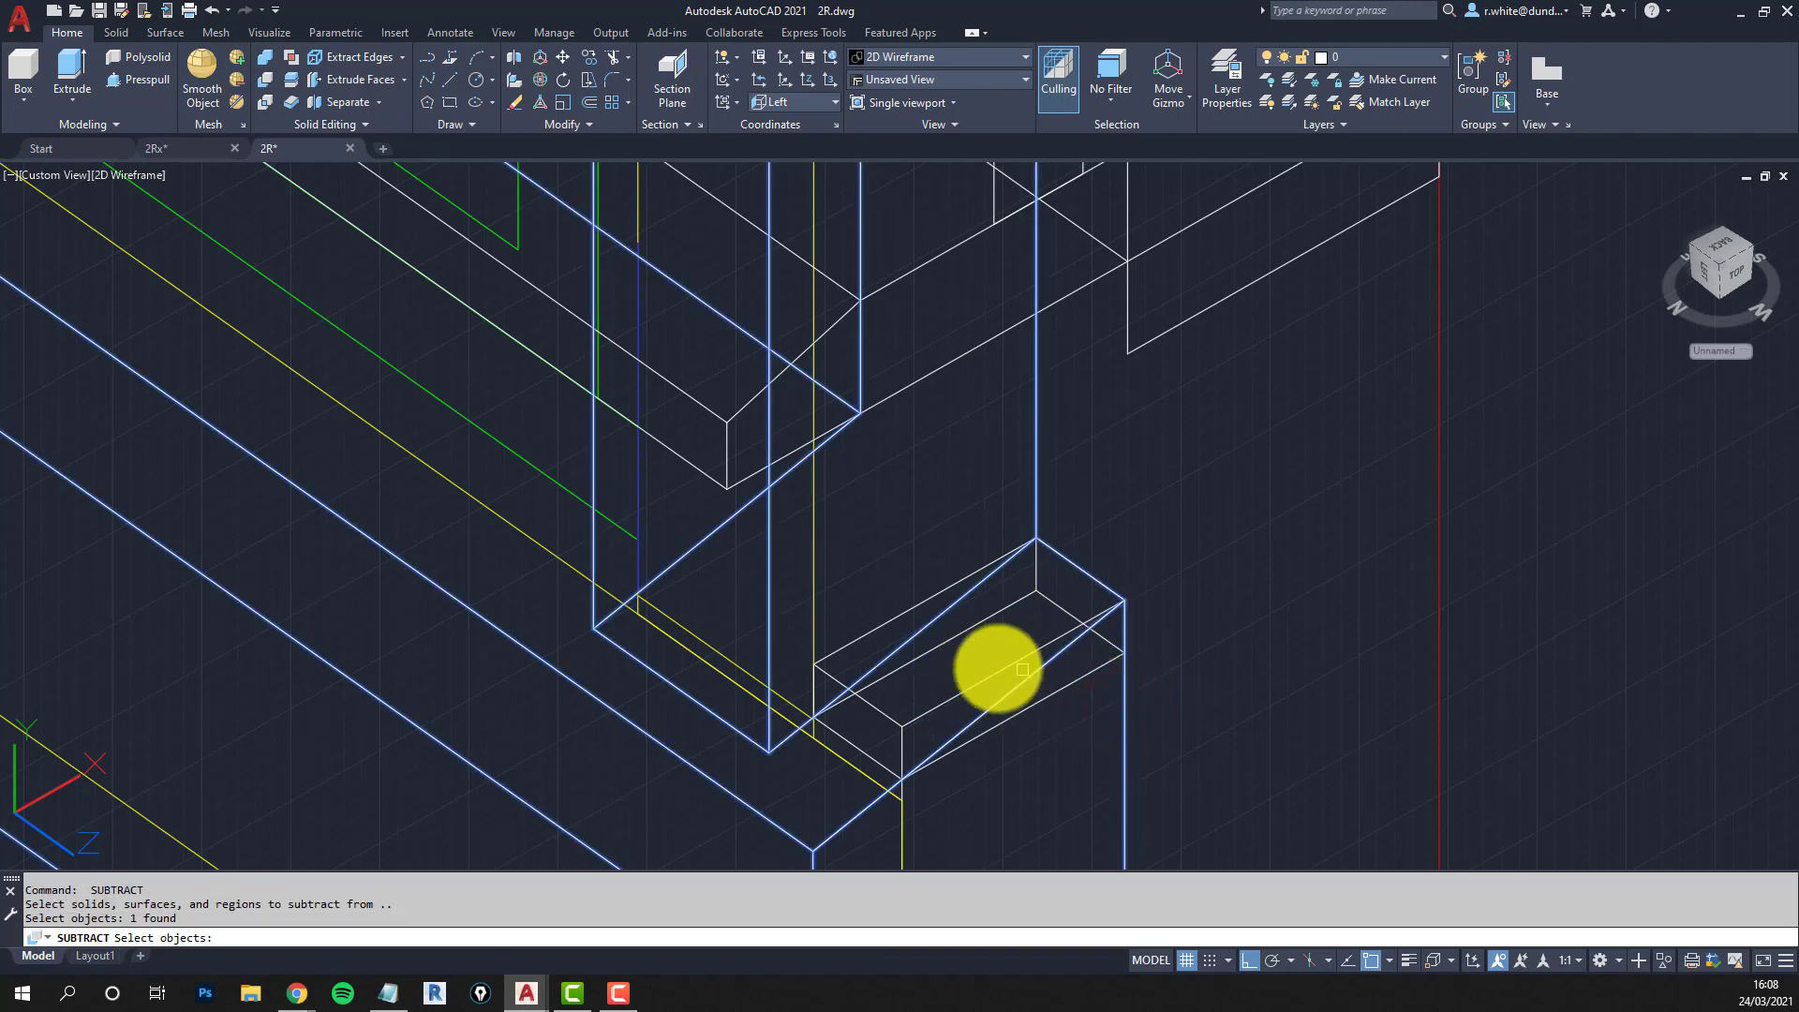
key("Return")
left_click(965, 689)
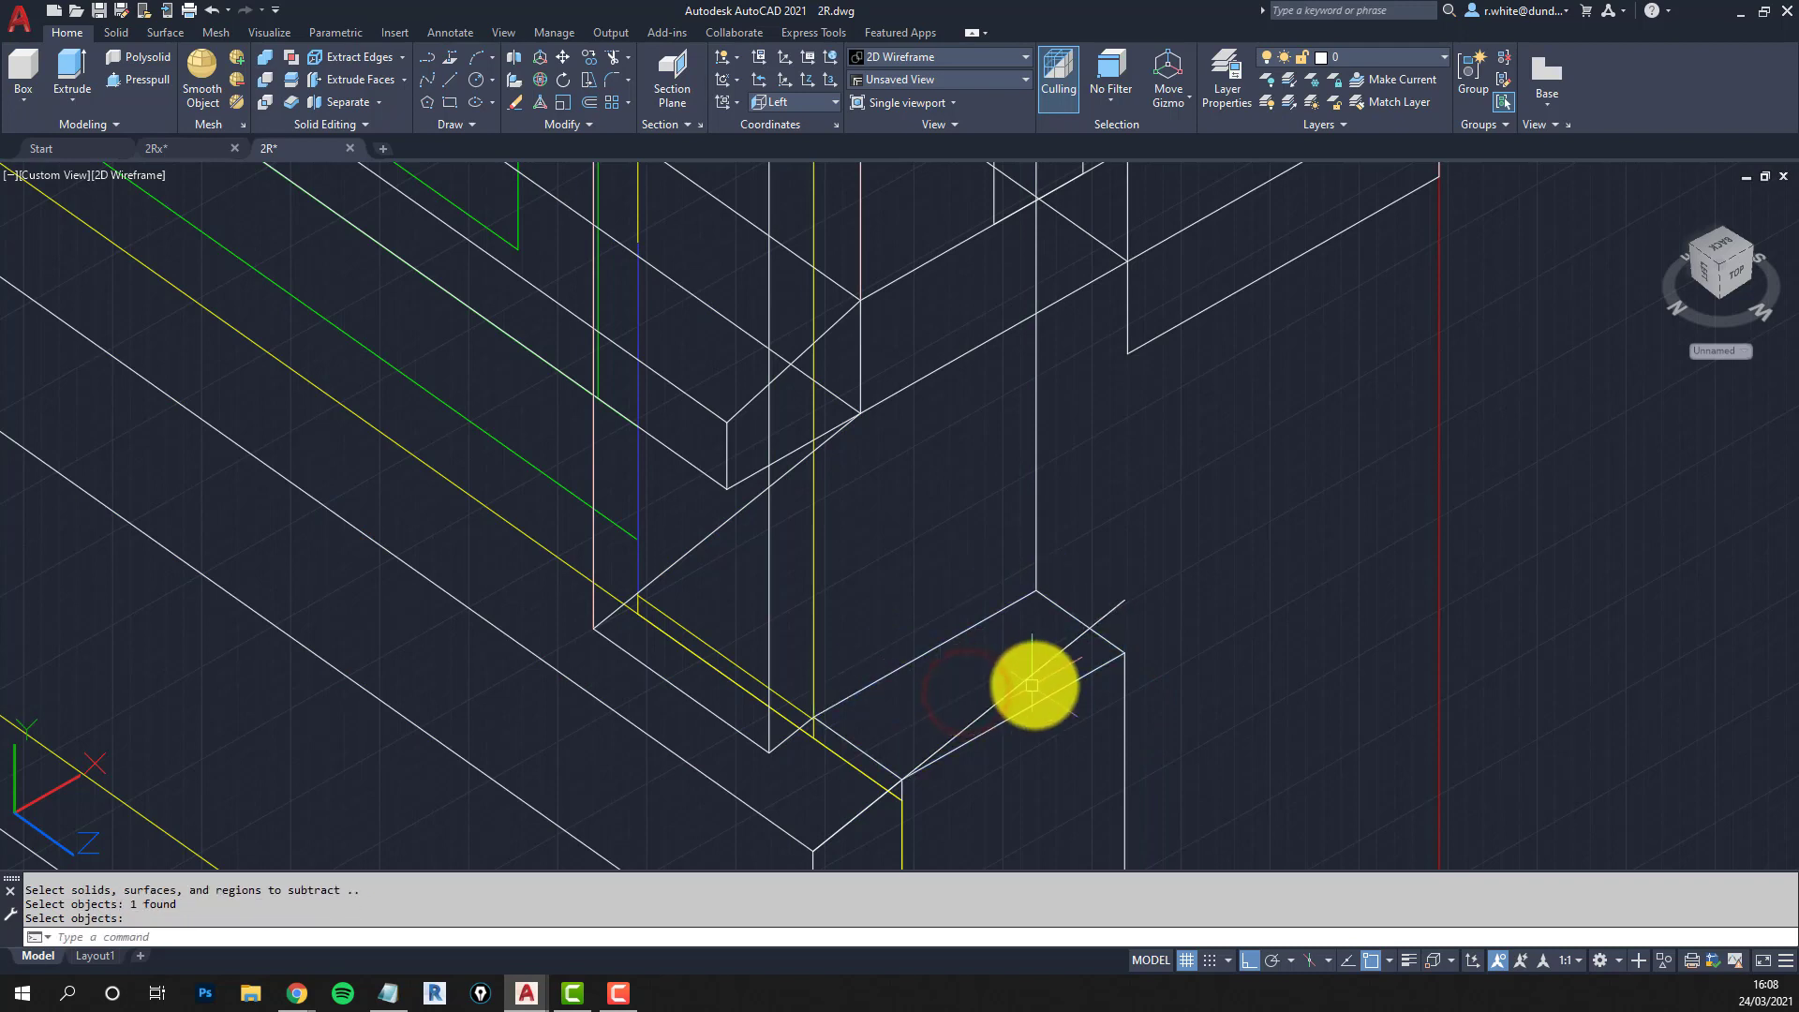
Erase the leftover sloping and vertical construction lines at the sill's near end.
key("Delete")
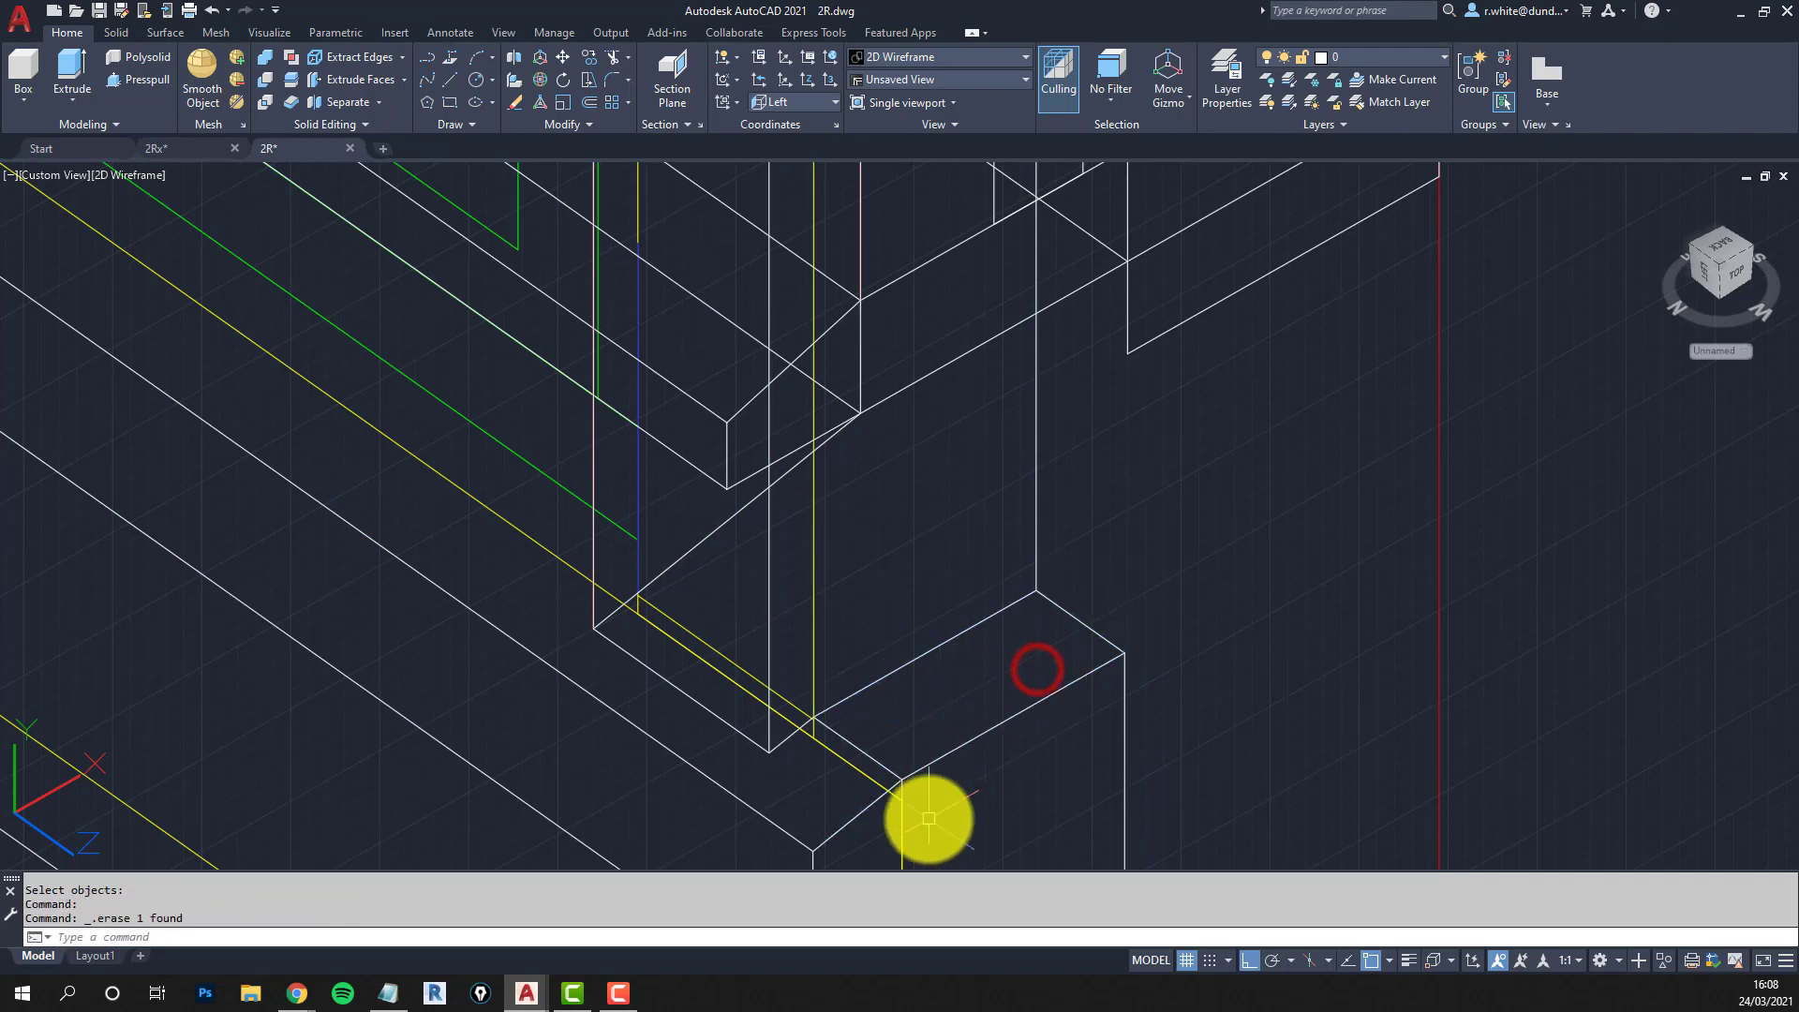
left_click(879, 835)
left_click(936, 734)
key("Delete")
Examine the cut sill ends beside both jambs from several angles.
scroll(938, 736, "down", 2)
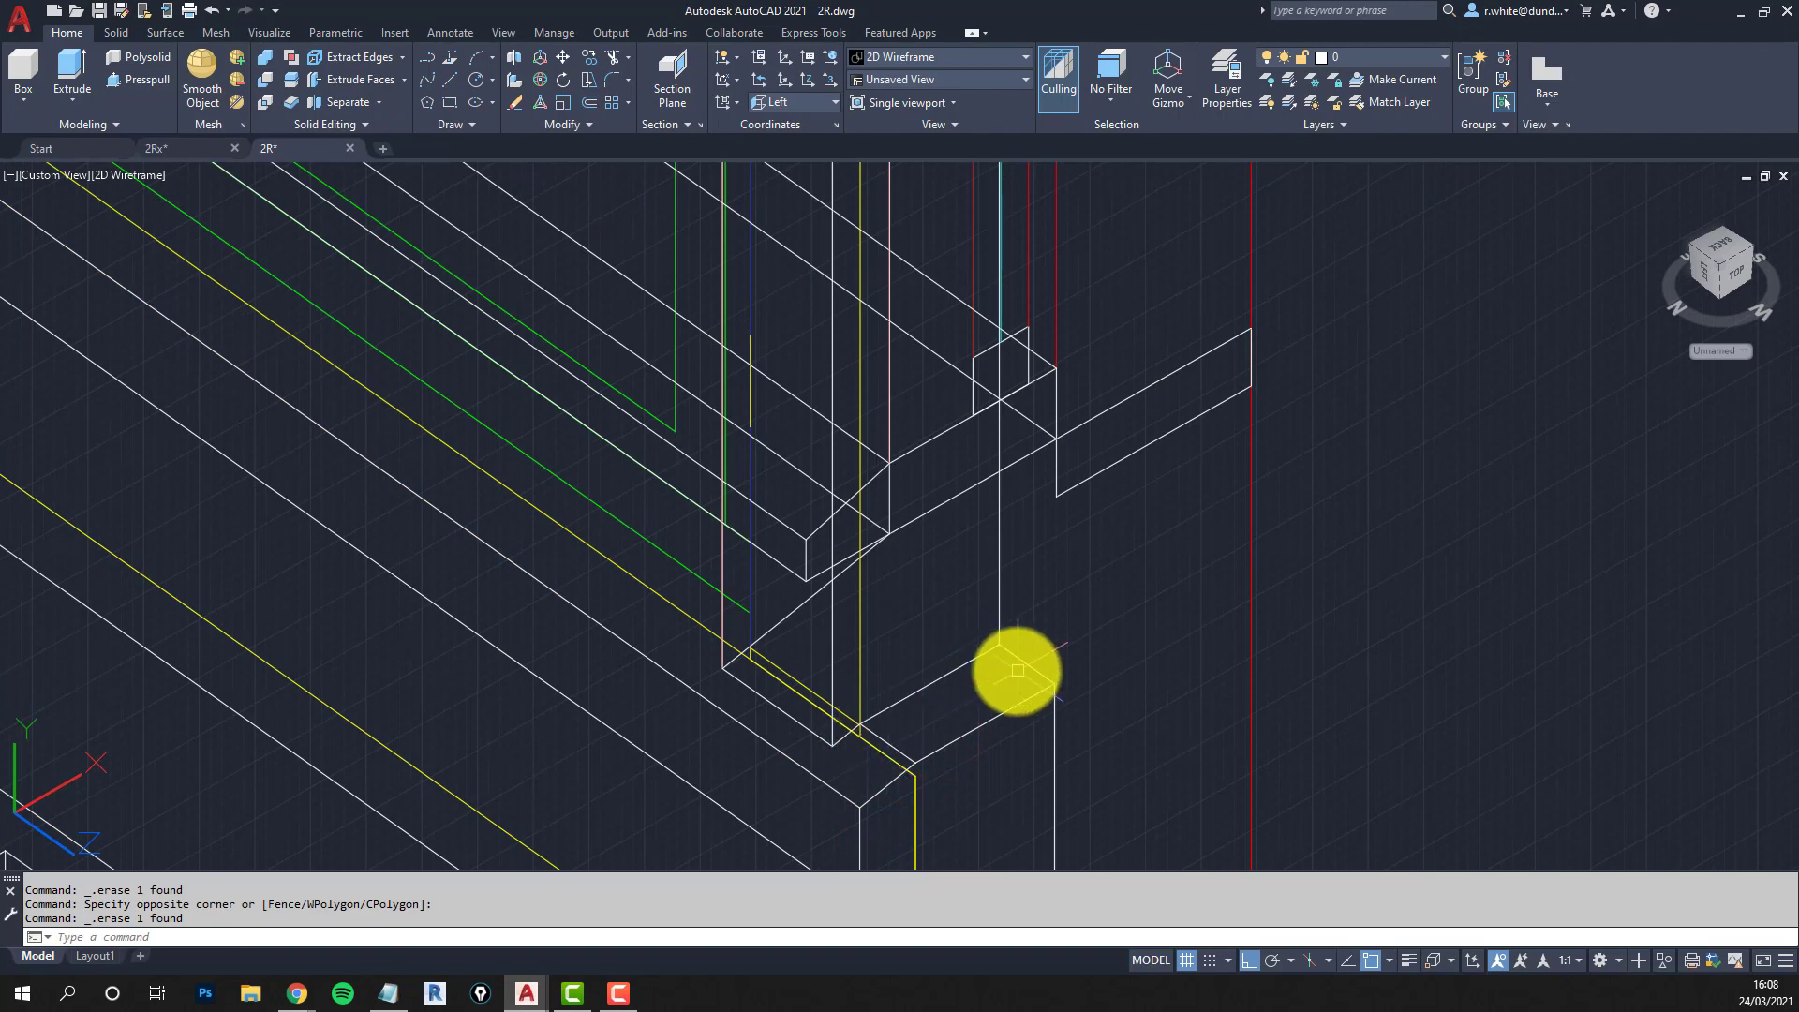
scroll(1018, 670, "down", 3)
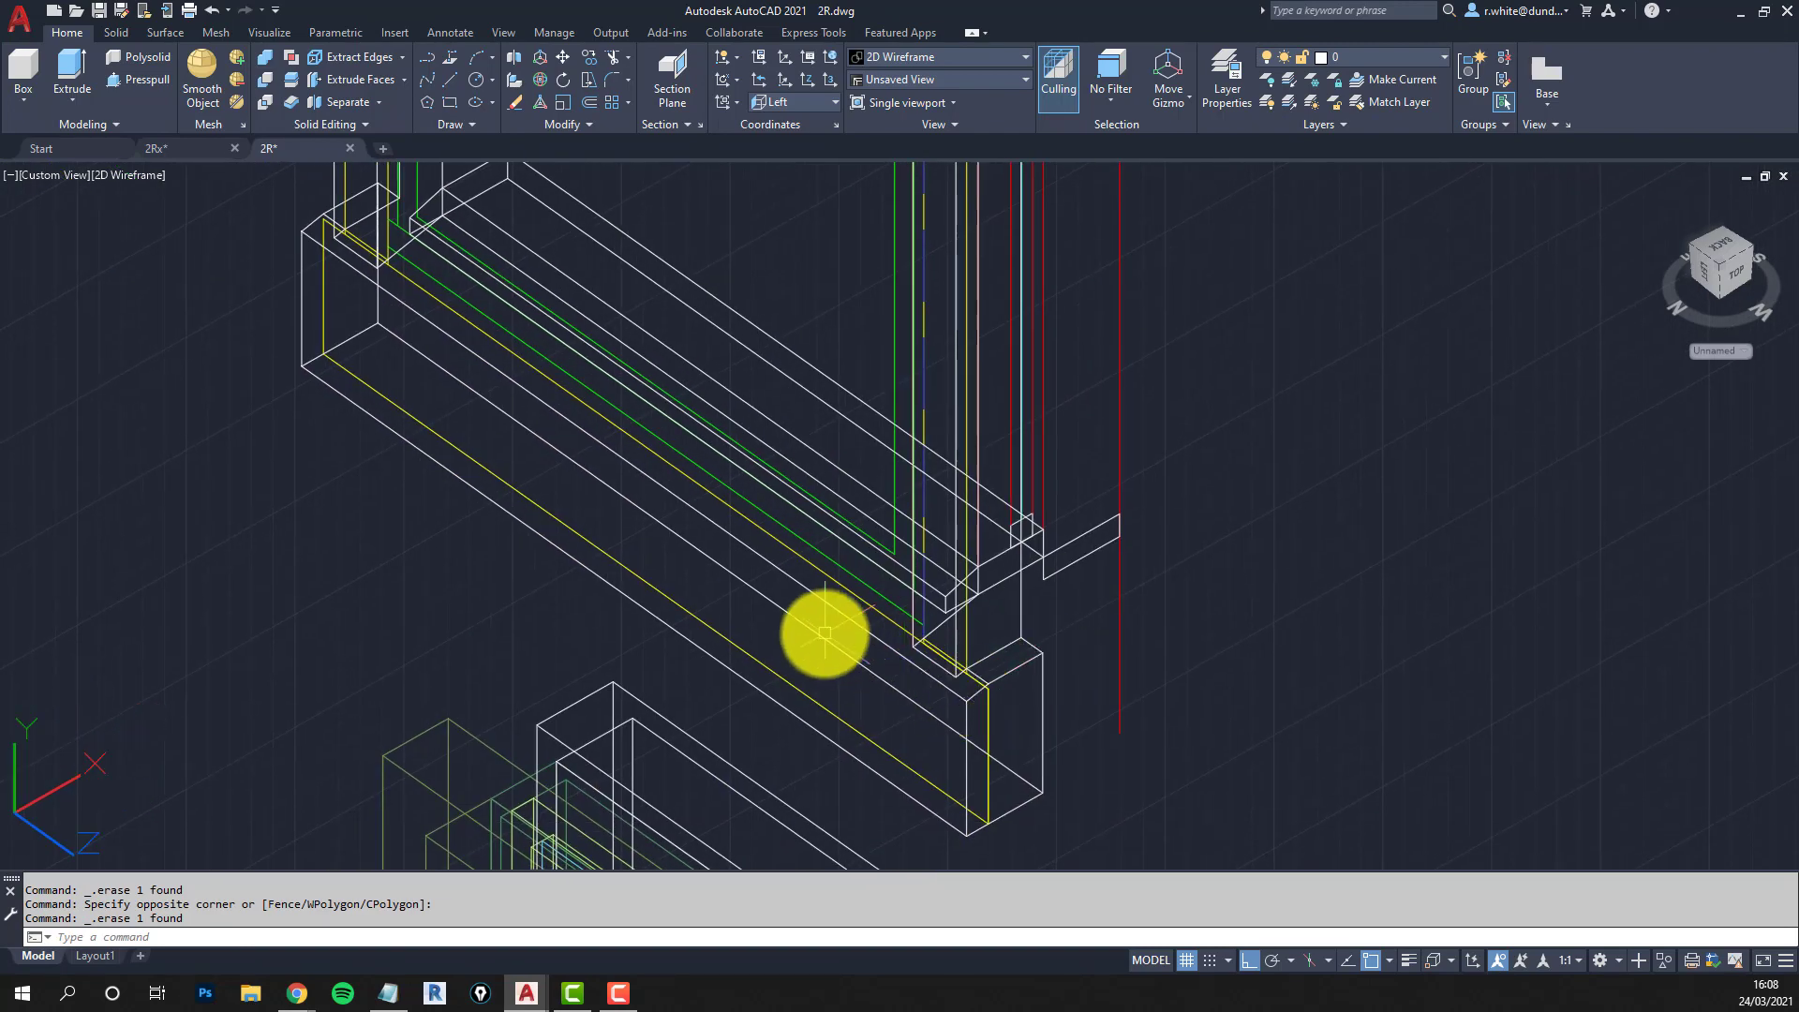
middle_click_drag(824, 631, 1032, 665, "shift")
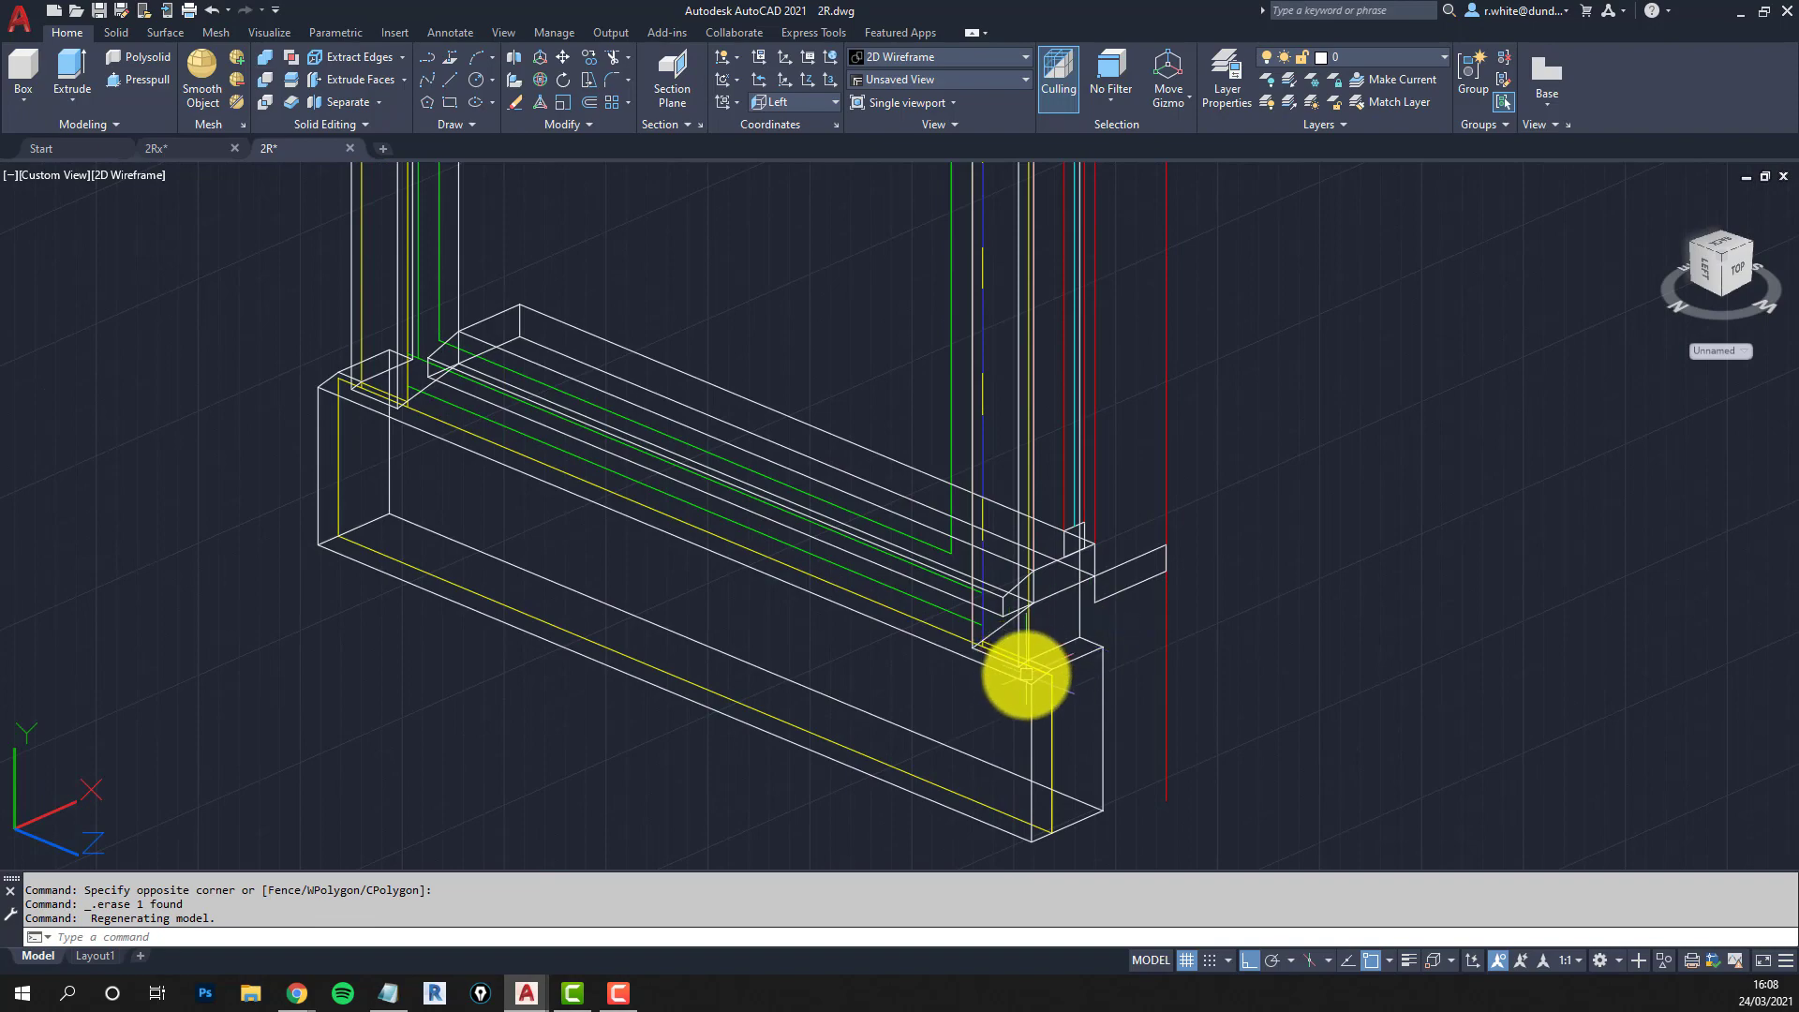
middle_click_drag(1011, 672, 947, 590, "shift")
scroll(969, 665, "down", 3)
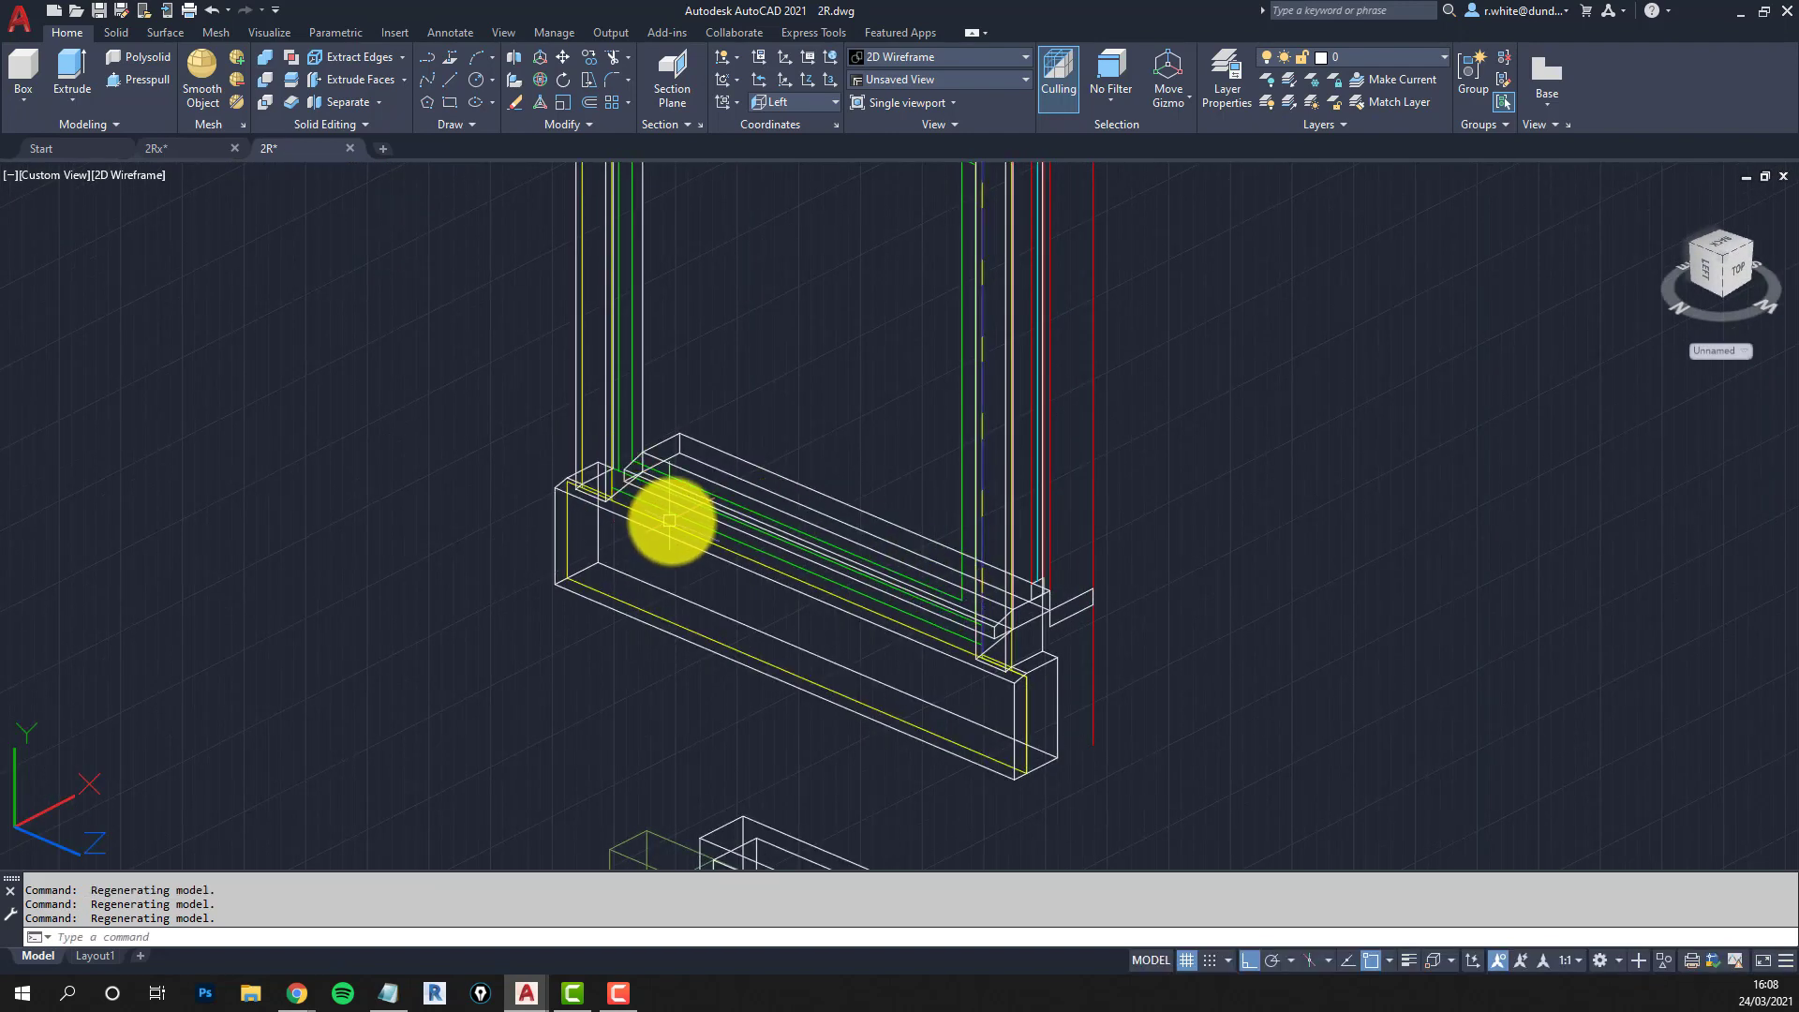
scroll(684, 523, "up", 2)
middle_click_drag(1017, 674, 945, 519)
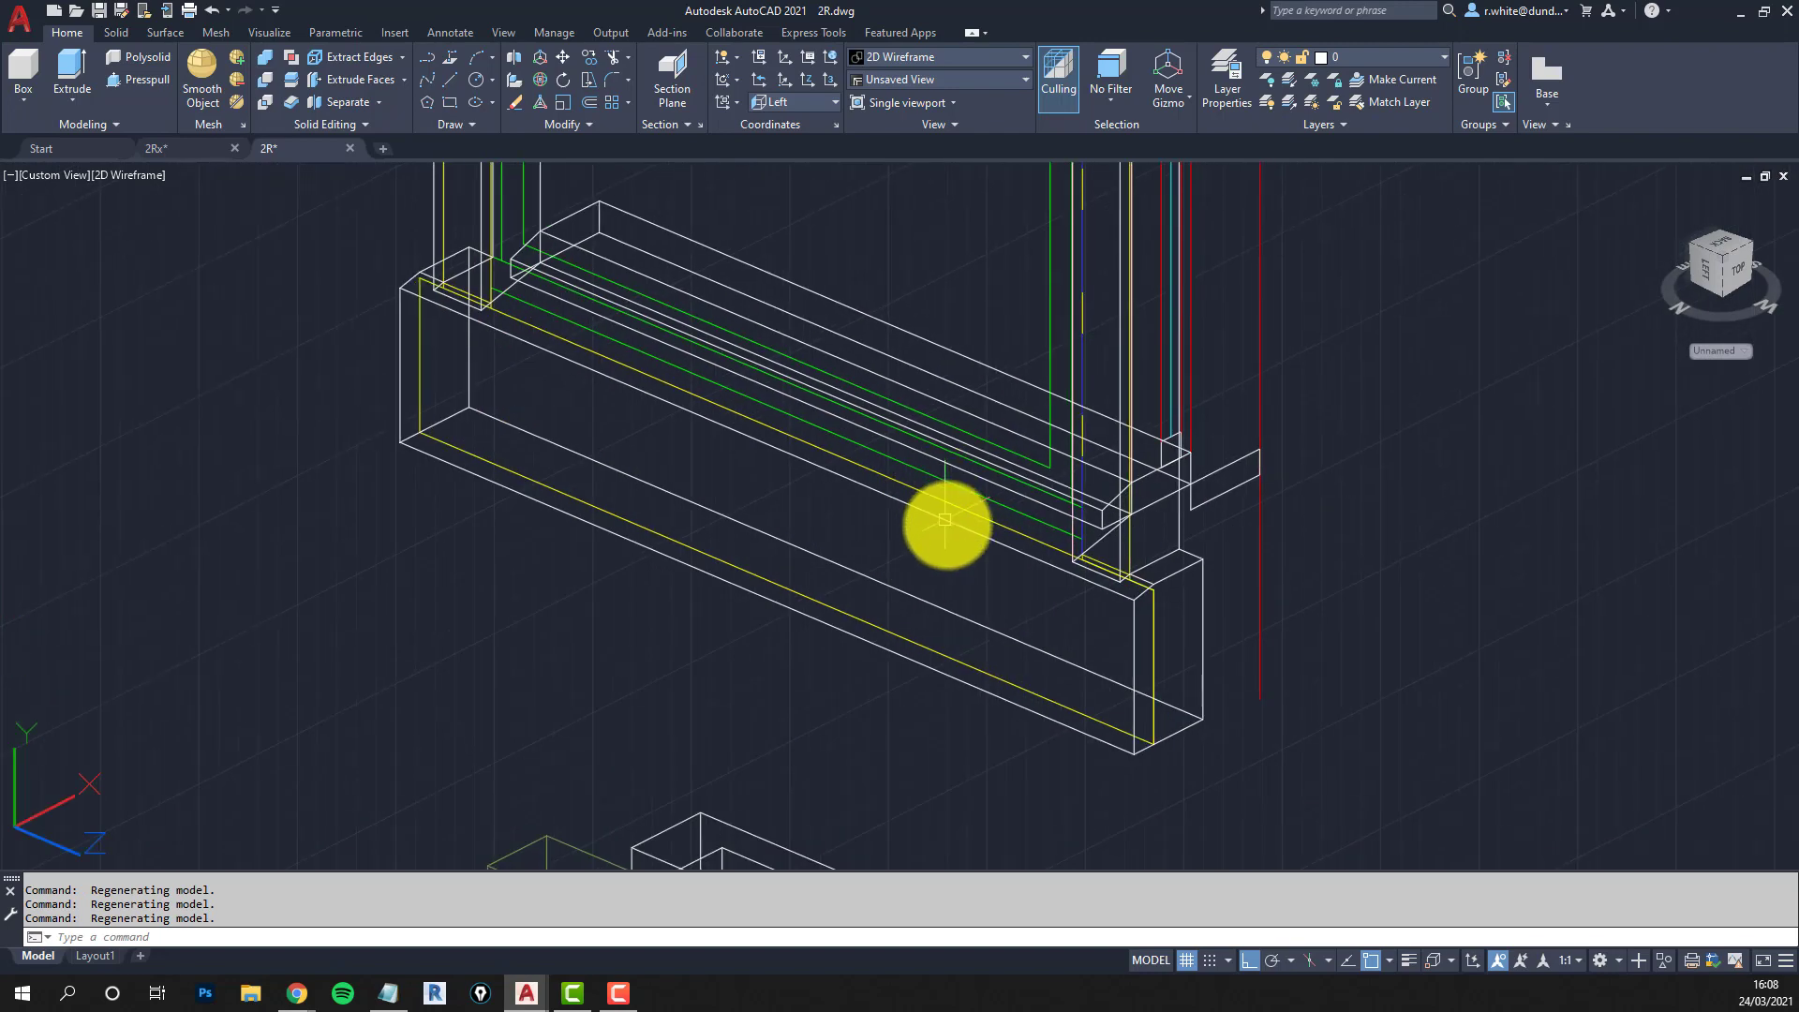
middle_click_drag(994, 632, 935, 682, "shift")
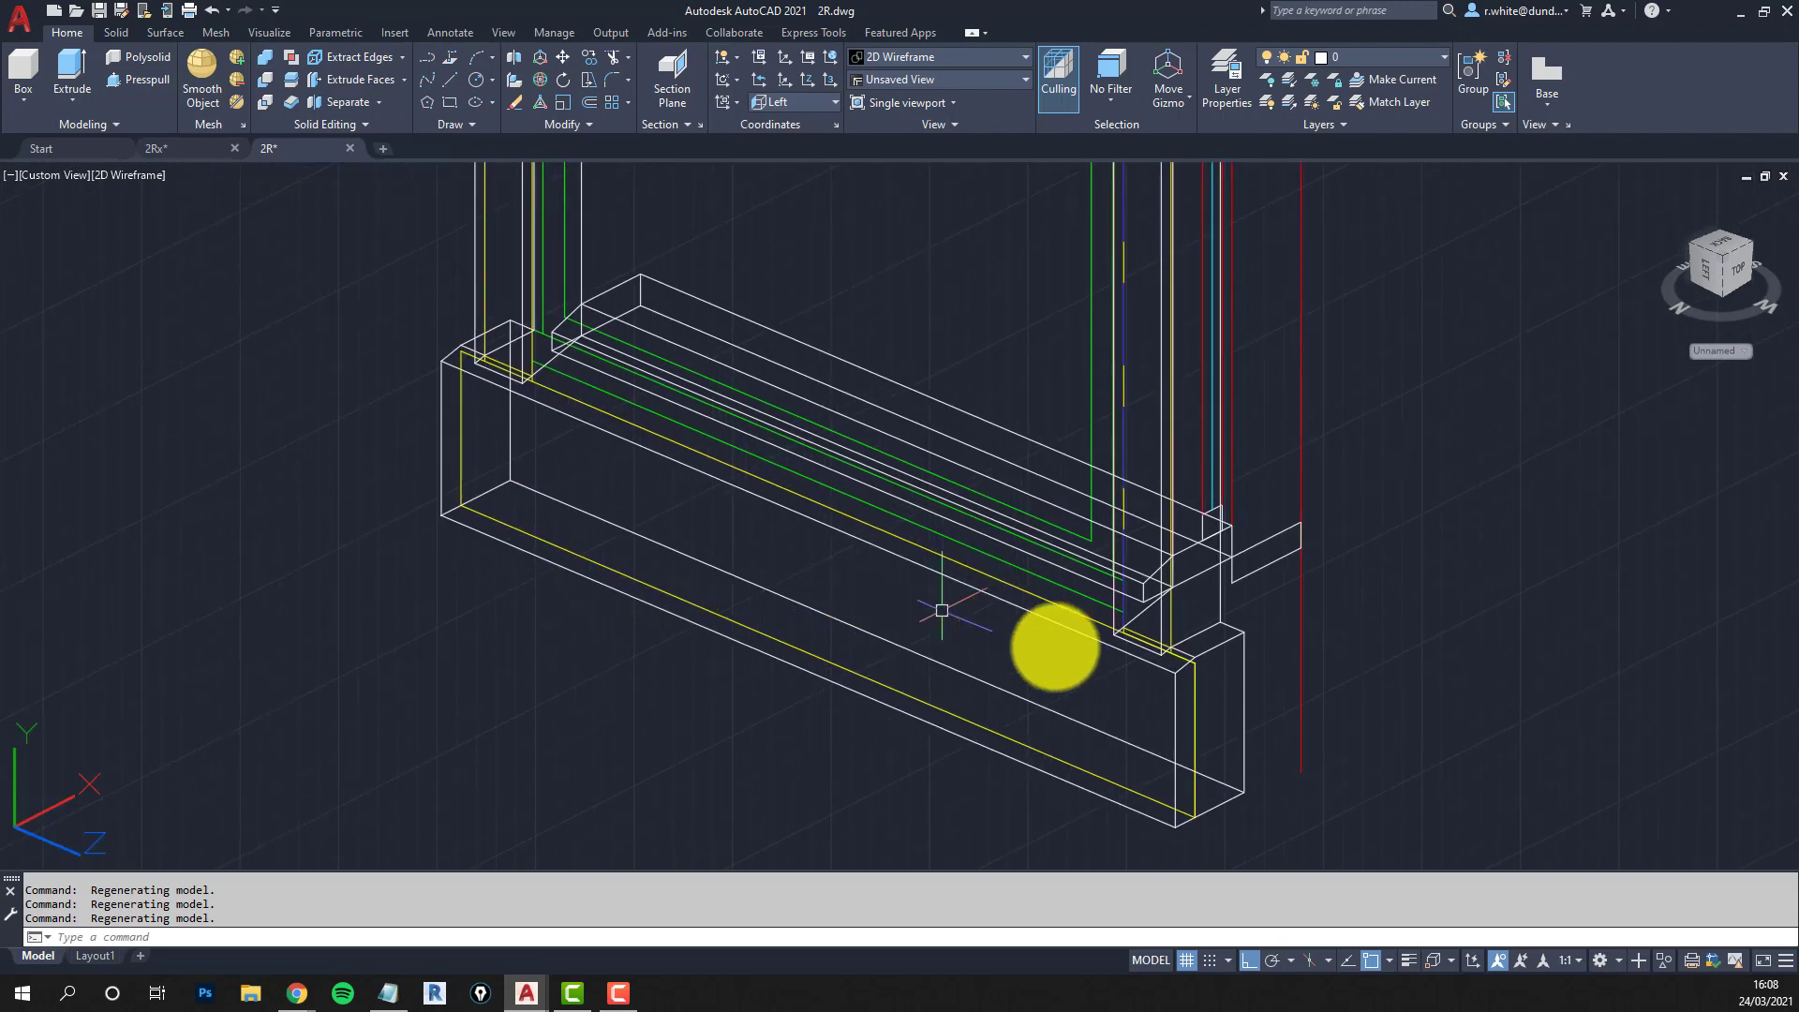
Try to erase any stray lines lying wholly within a window around the near jamb's foot.
scroll(1171, 638, "up", 5)
middle_click_drag(912, 554, 822, 457)
key("Escape")
key("Escape")
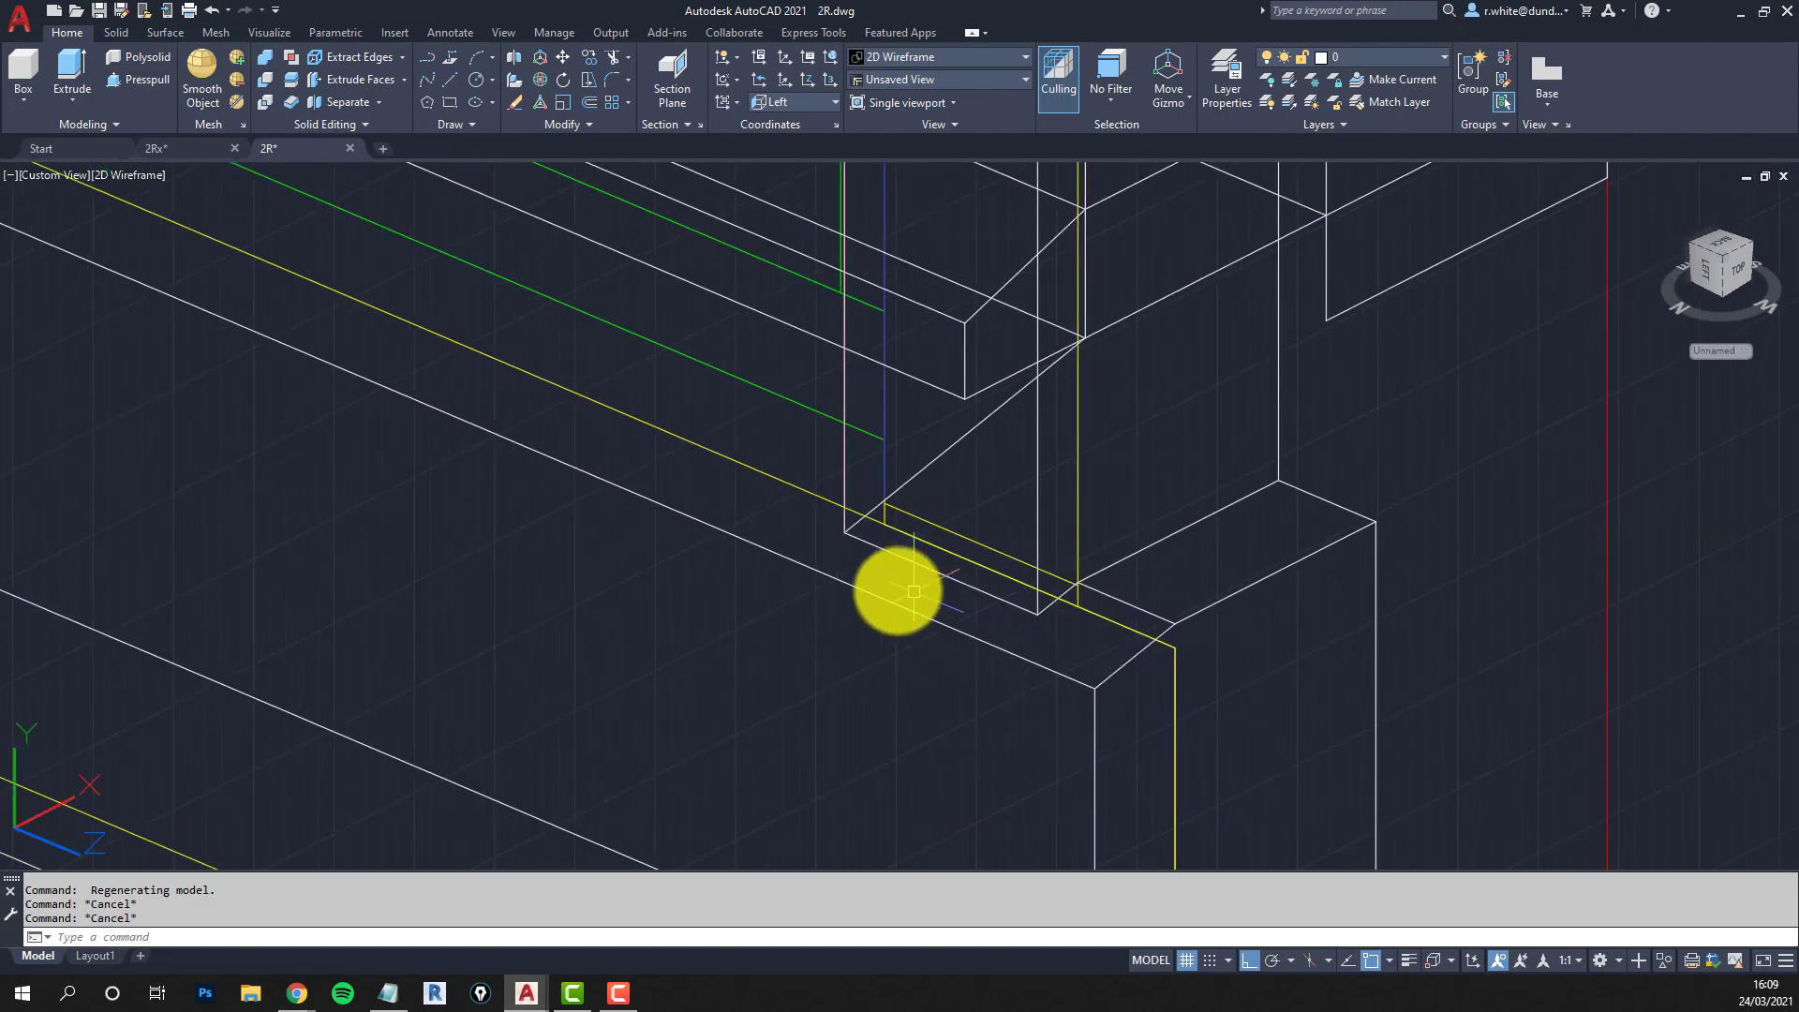
type("e")
key("Return")
type("w")
key("Return")
left_click(776, 454)
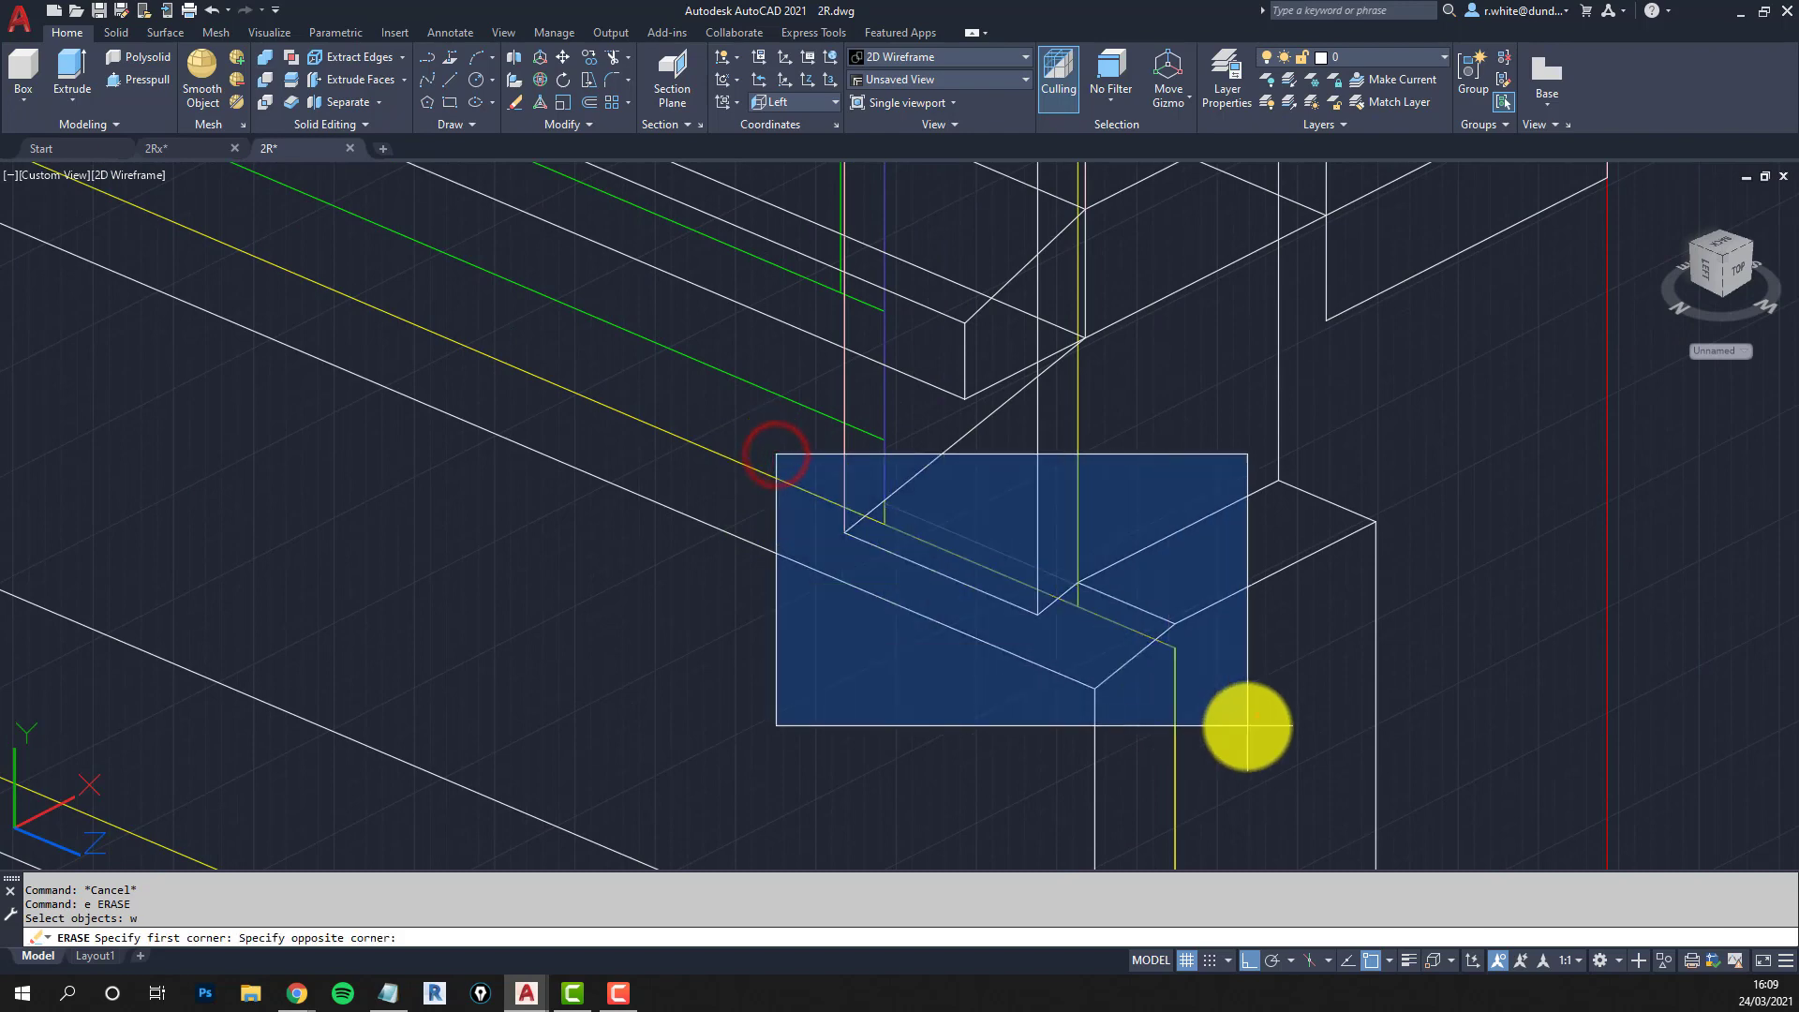
left_click(1248, 726)
right_click(1244, 721)
Erase any stray lines lying wholly within a window around the far jamb's foot.
scroll(975, 590, "down", 4)
mouse_move(812, 504)
middle_mouse_down()
mouse_move(1493, 907)
mouse_move(1572, 933)
middle_mouse_up()
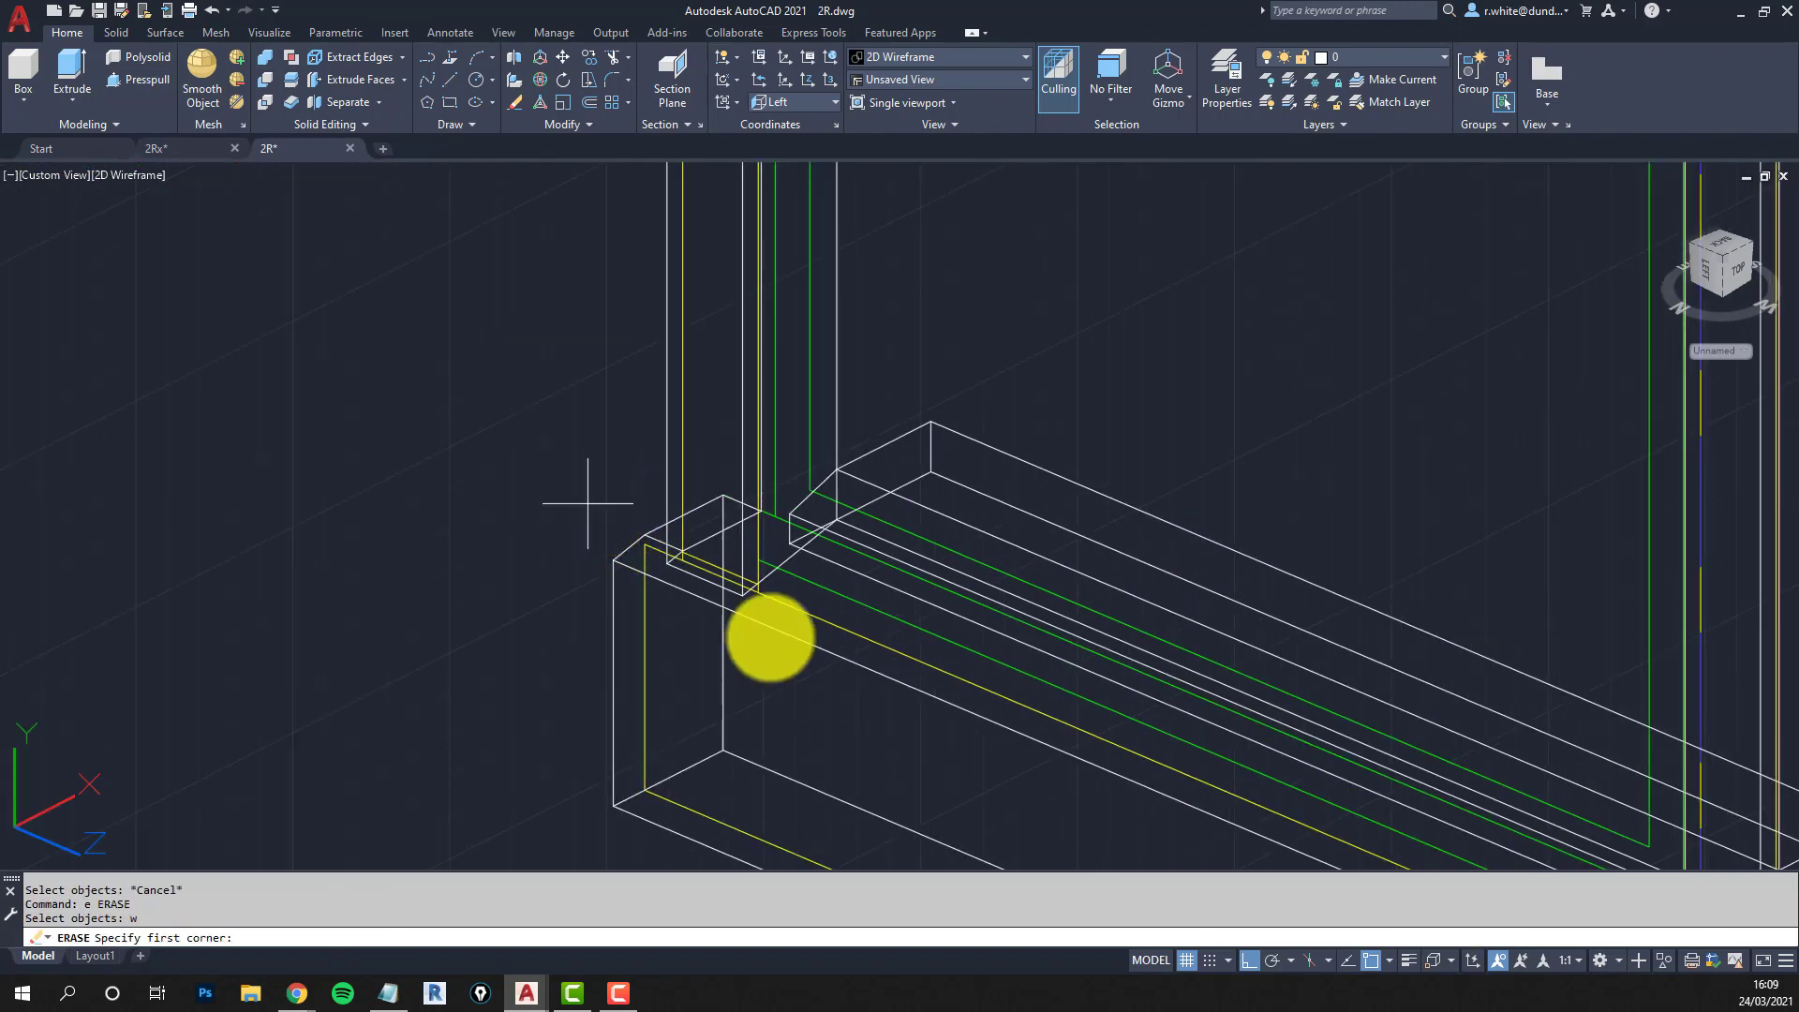
left_click(700, 653)
left_click(559, 511)
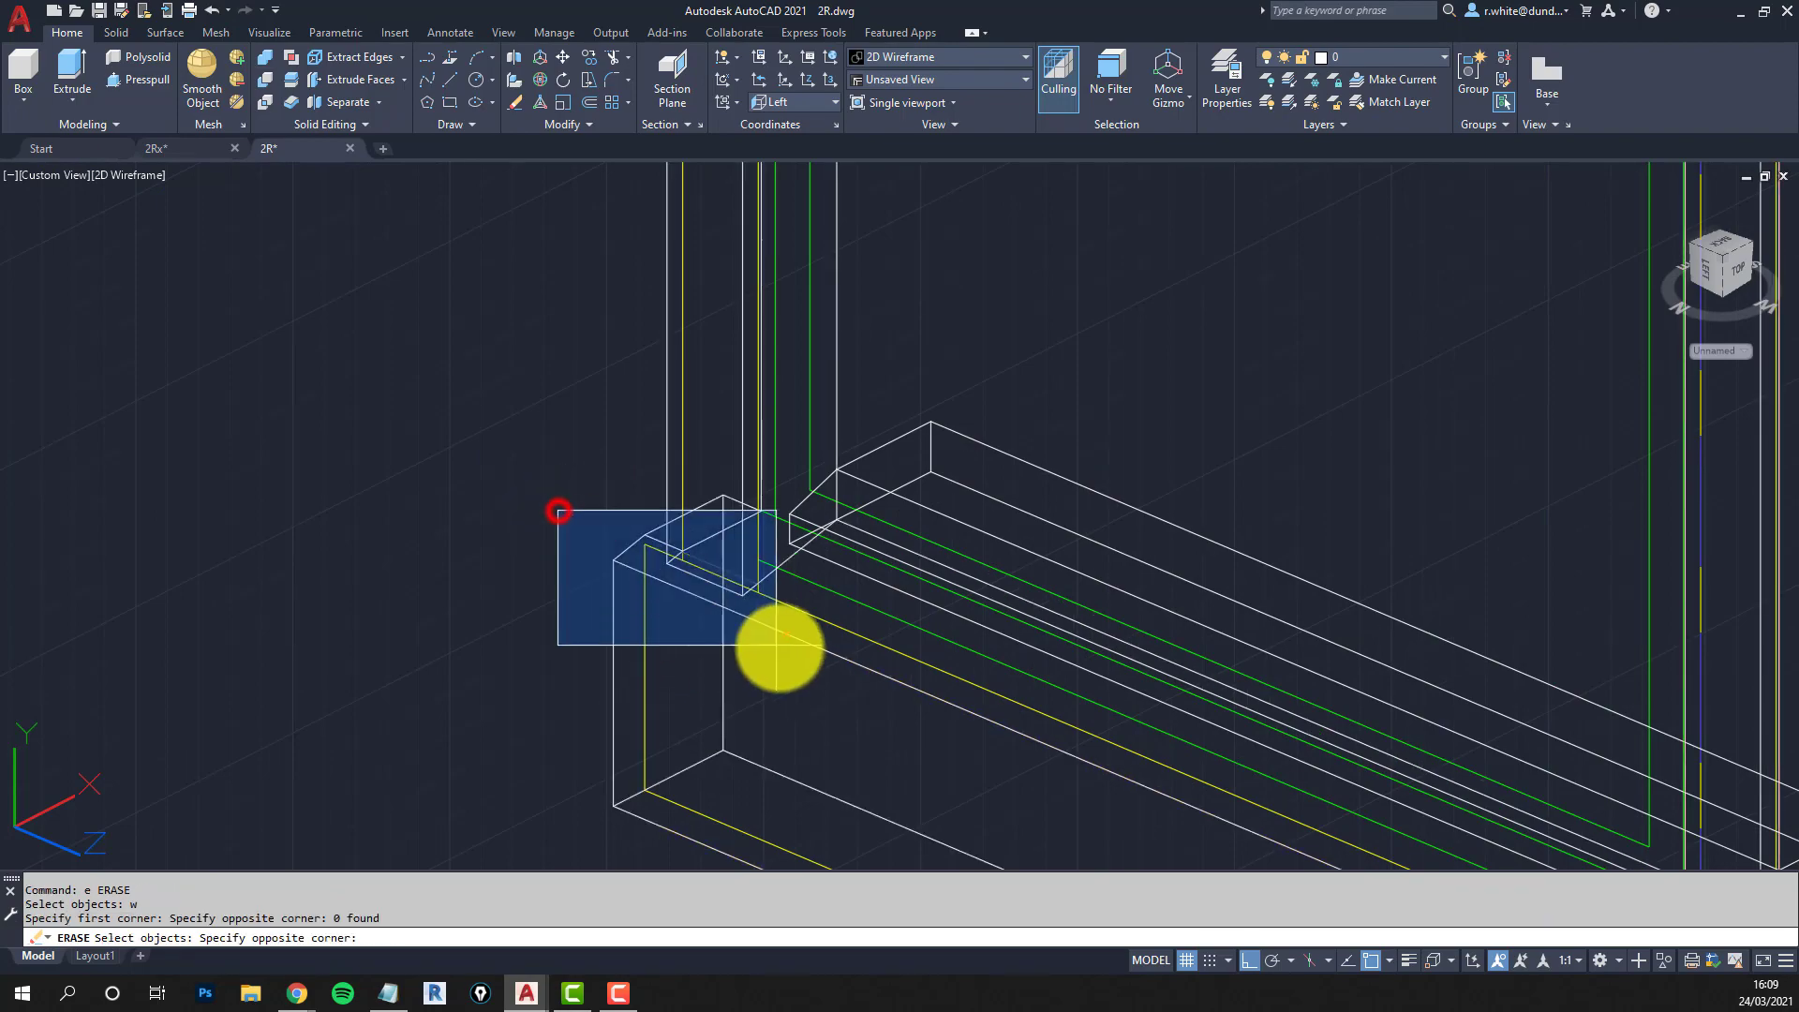
key("Return")
scroll(794, 652, "down", 3)
mouse_move(825, 582)
middle_mouse_down()
mouse_move(775, 514)
mouse_move(876, 575)
mouse_move(939, 522)
mouse_move(1015, 522)
mouse_move(916, 582)
mouse_move(887, 531)
mouse_move(915, 566)
mouse_move(885, 569)
mouse_move(1024, 542)
mouse_move(947, 563)
mouse_move(1040, 393)
mouse_move(956, 498)
mouse_move(936, 476)
middle_mouse_up()
scroll(780, 539, "up", 1)
scroll(886, 569, "down", 8)
type("m")
key("Return")
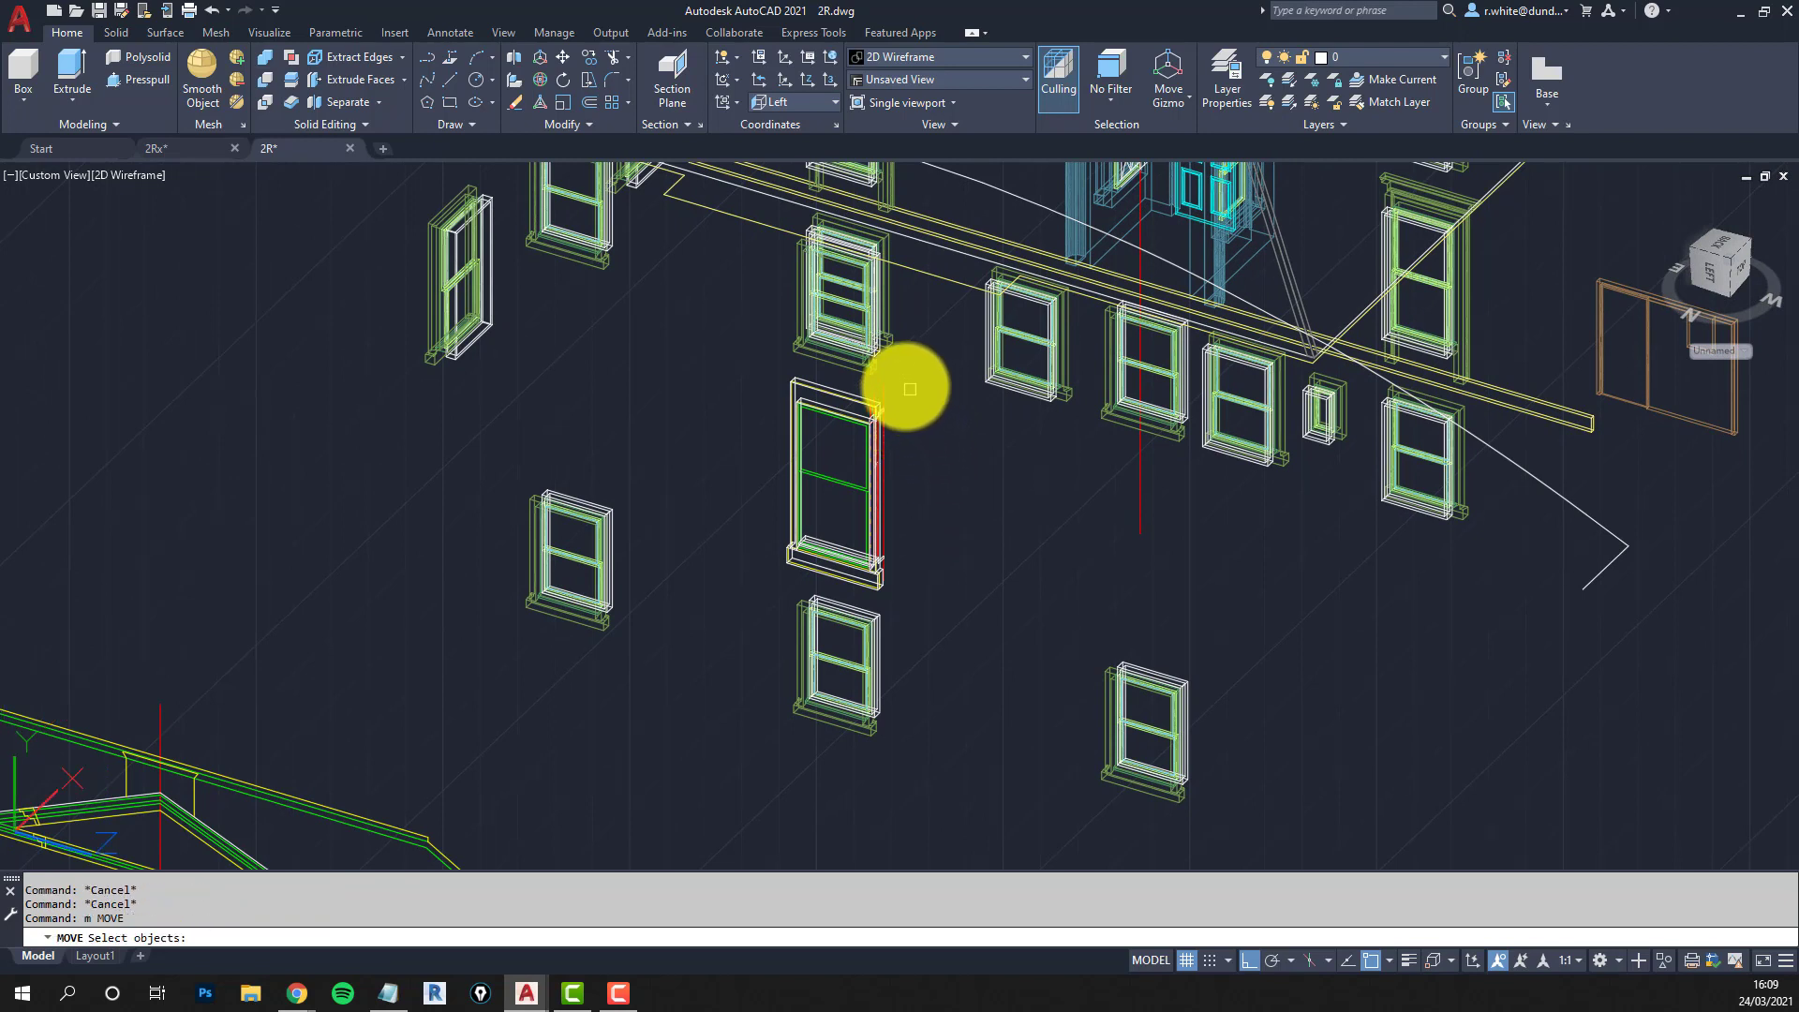
left_click(910, 370)
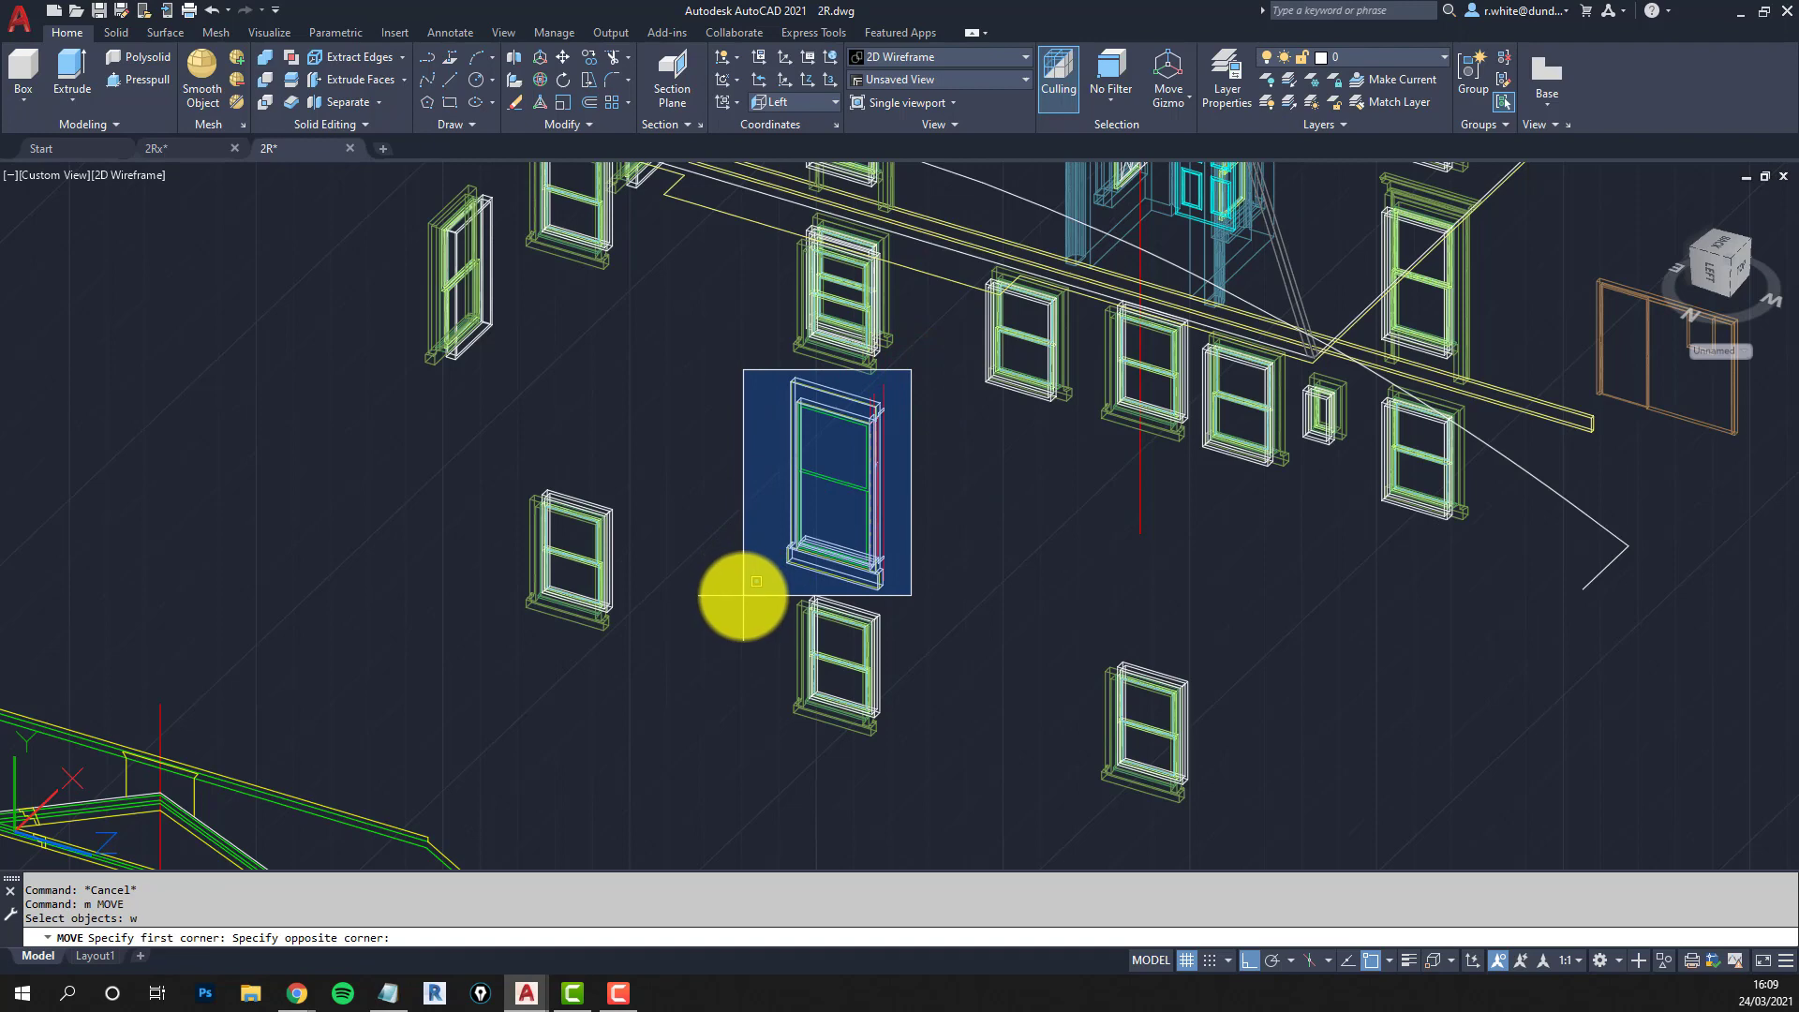
left_click(743, 595)
key("Return")
left_click(703, 503)
scroll(703, 503, "down", 5)
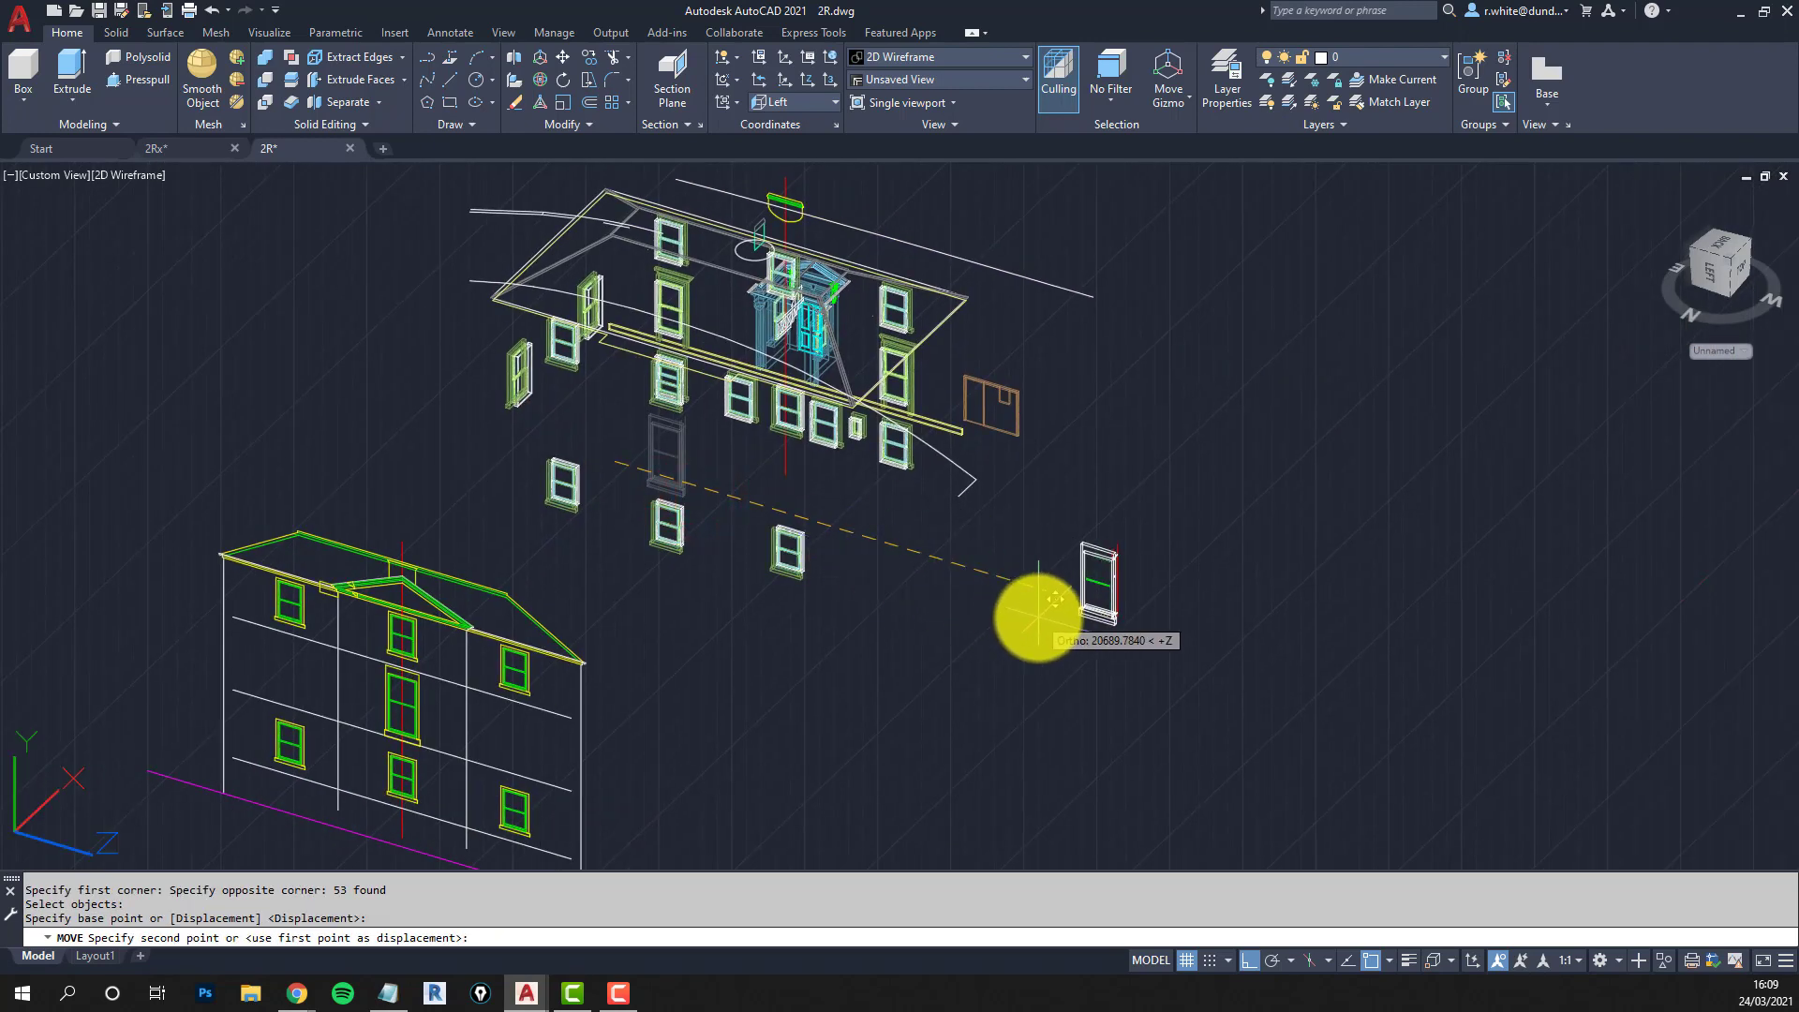
key("Escape")
key("Escape")
Copy the complete tall sash window with its frame and sill to the empty area beside the building elevations.
type("cp")
key("Return")
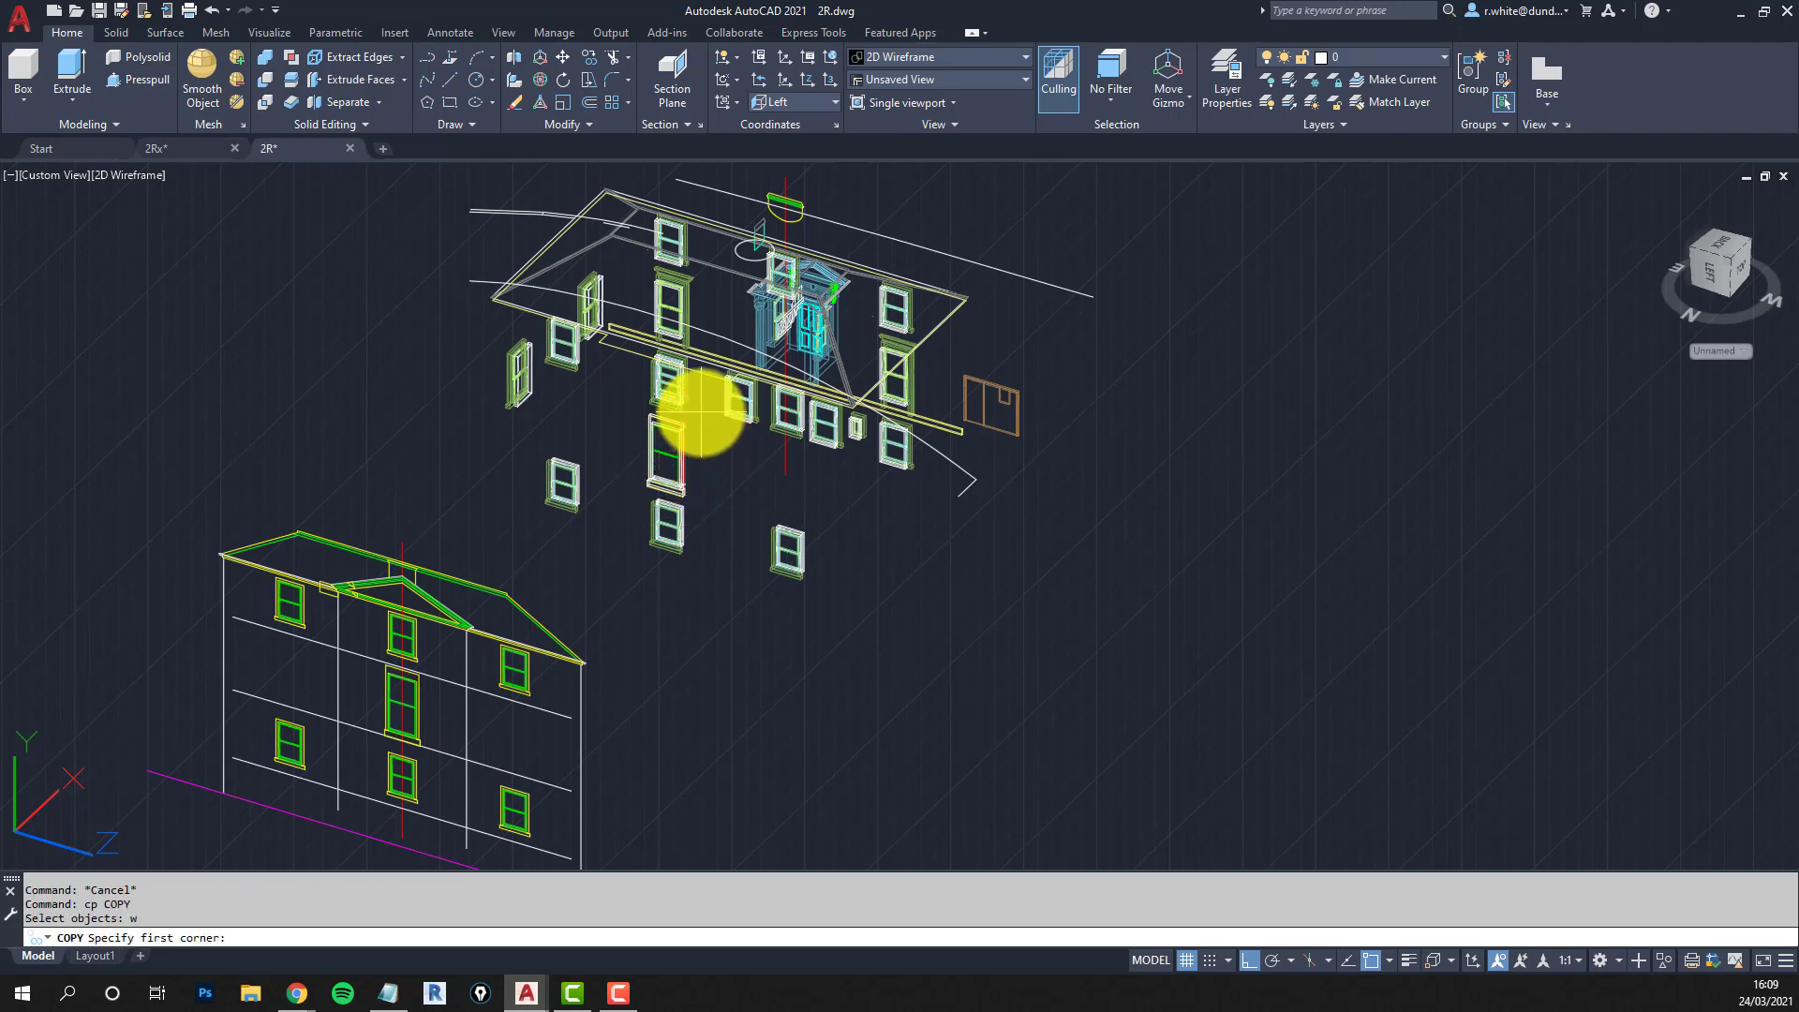
left_click(699, 410)
left_click(645, 489)
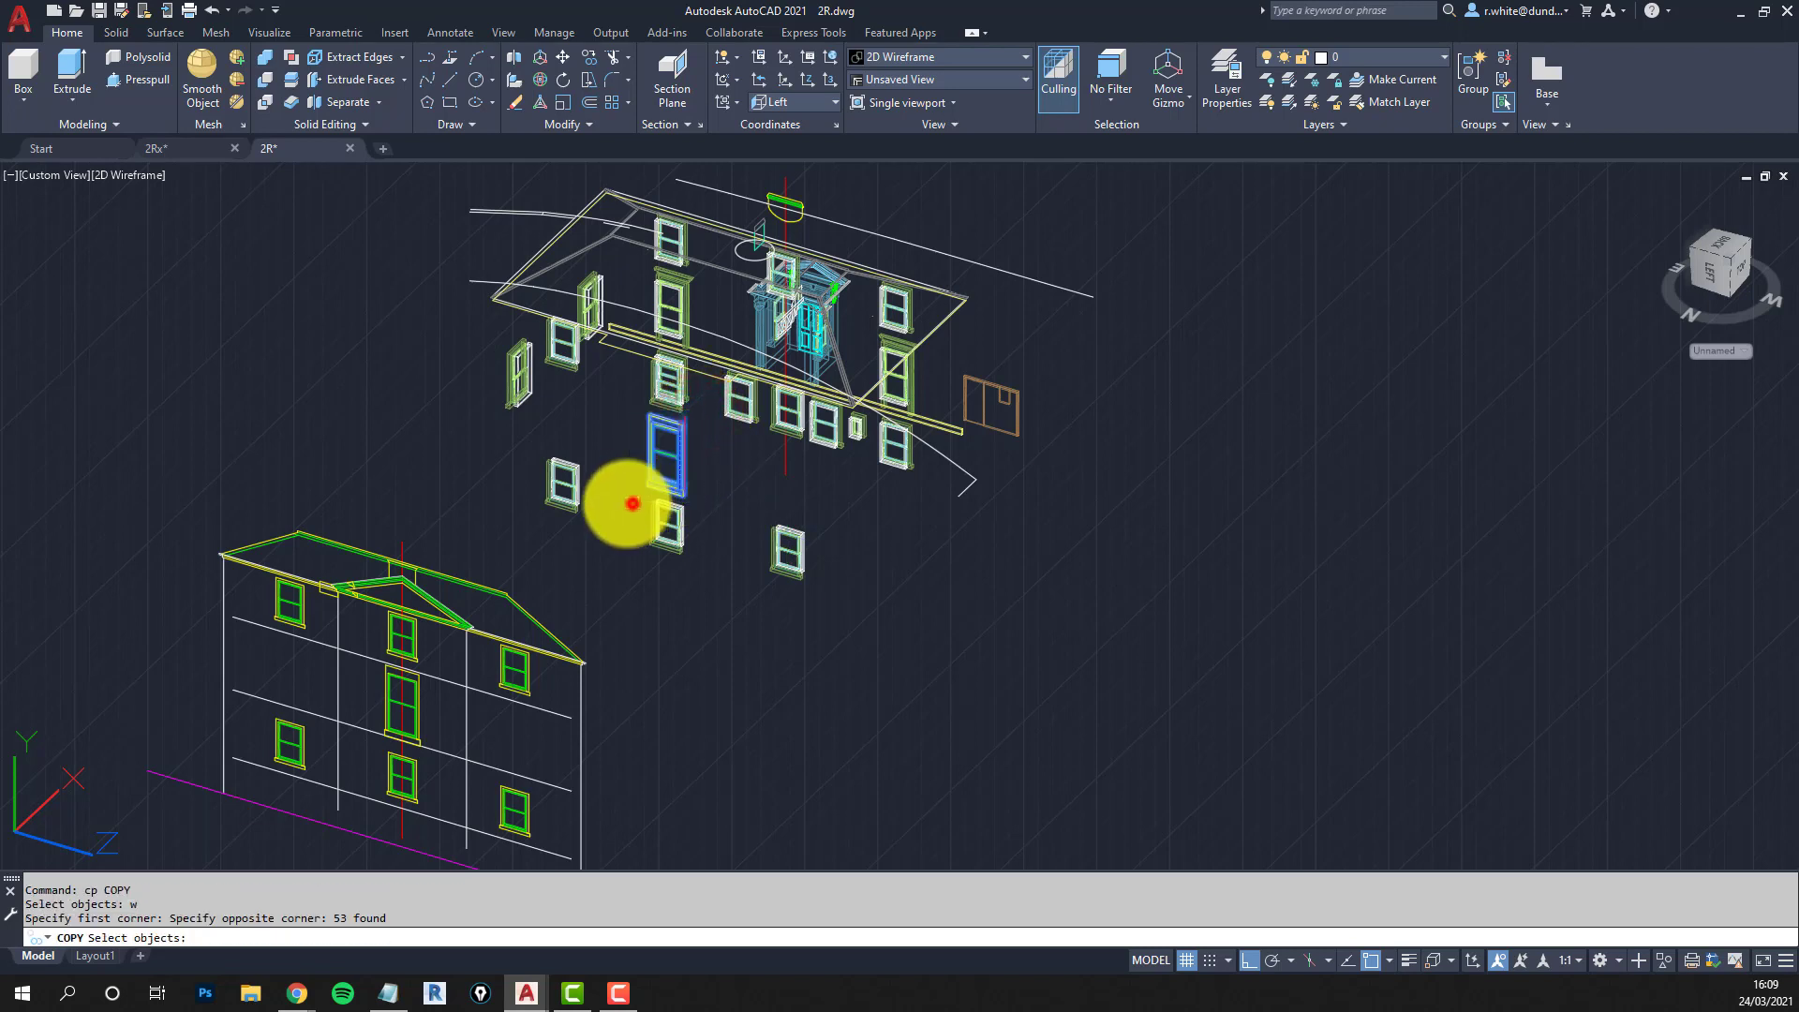
key("Return")
left_click(600, 565)
left_click(1068, 664)
key("Escape")
key("Escape")
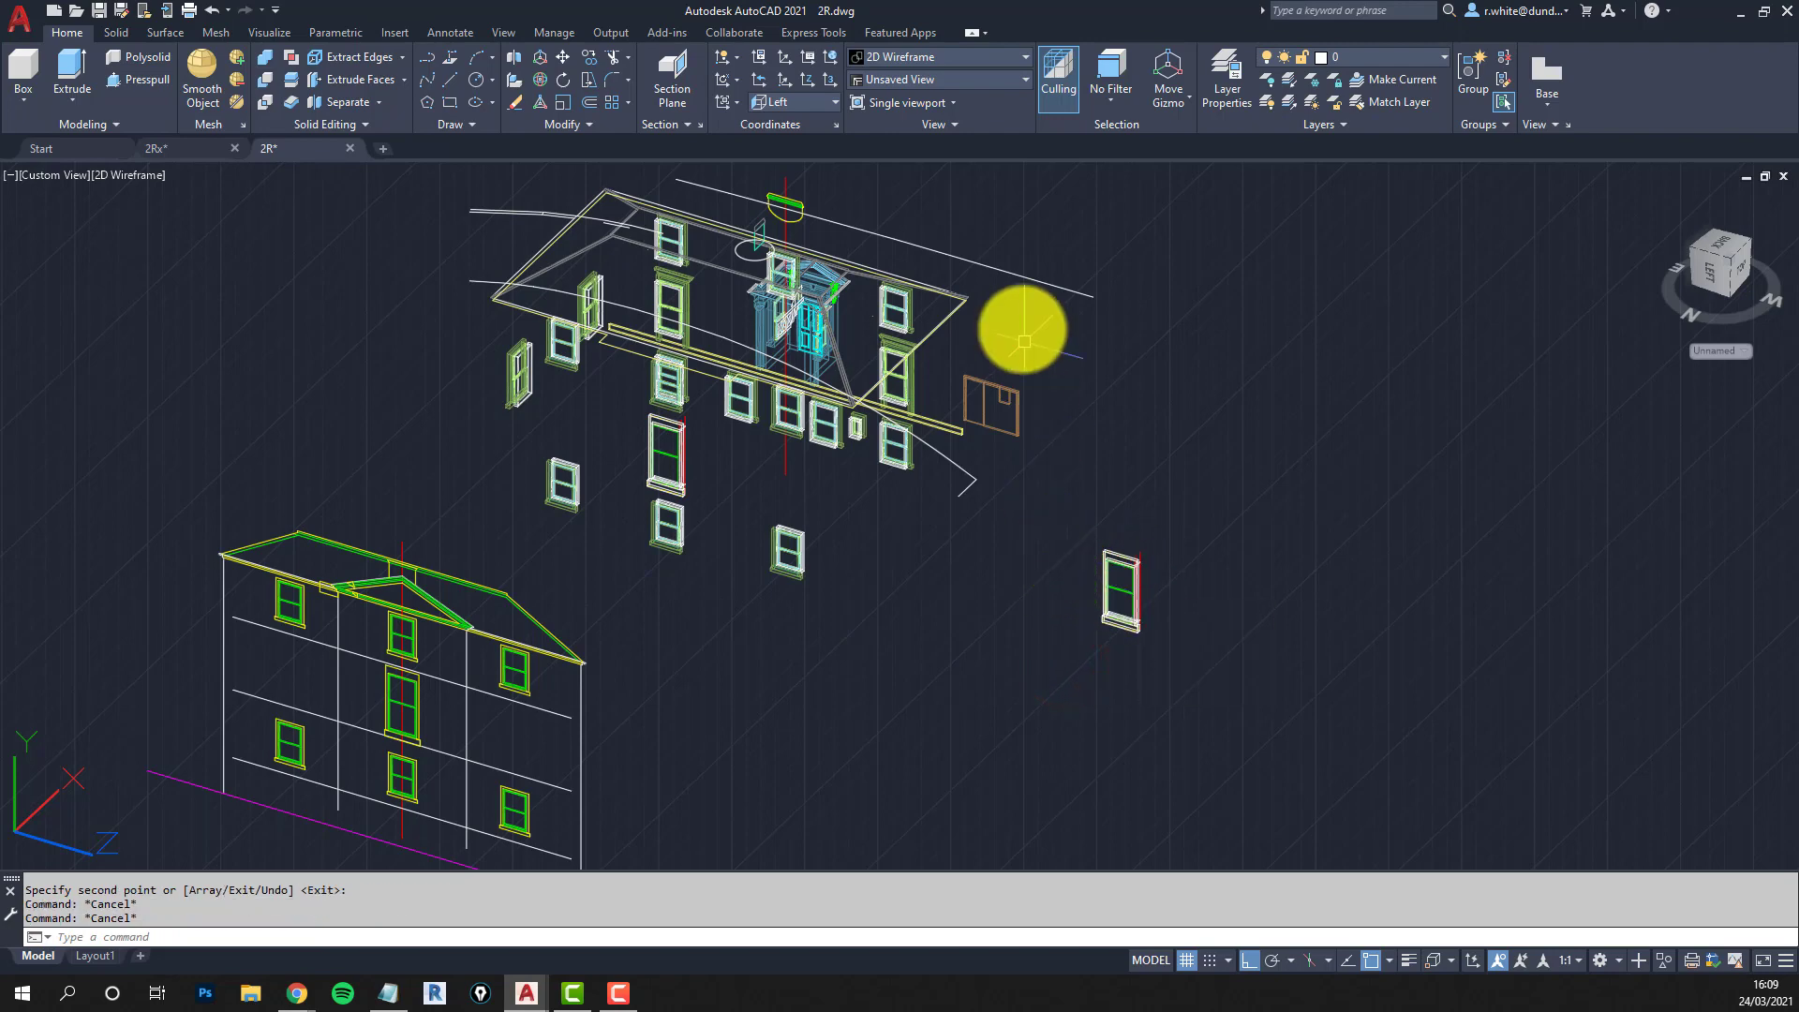
Set the UCS to Back and show its plan view with the copied window in view.
scroll(1131, 616, "up", 3)
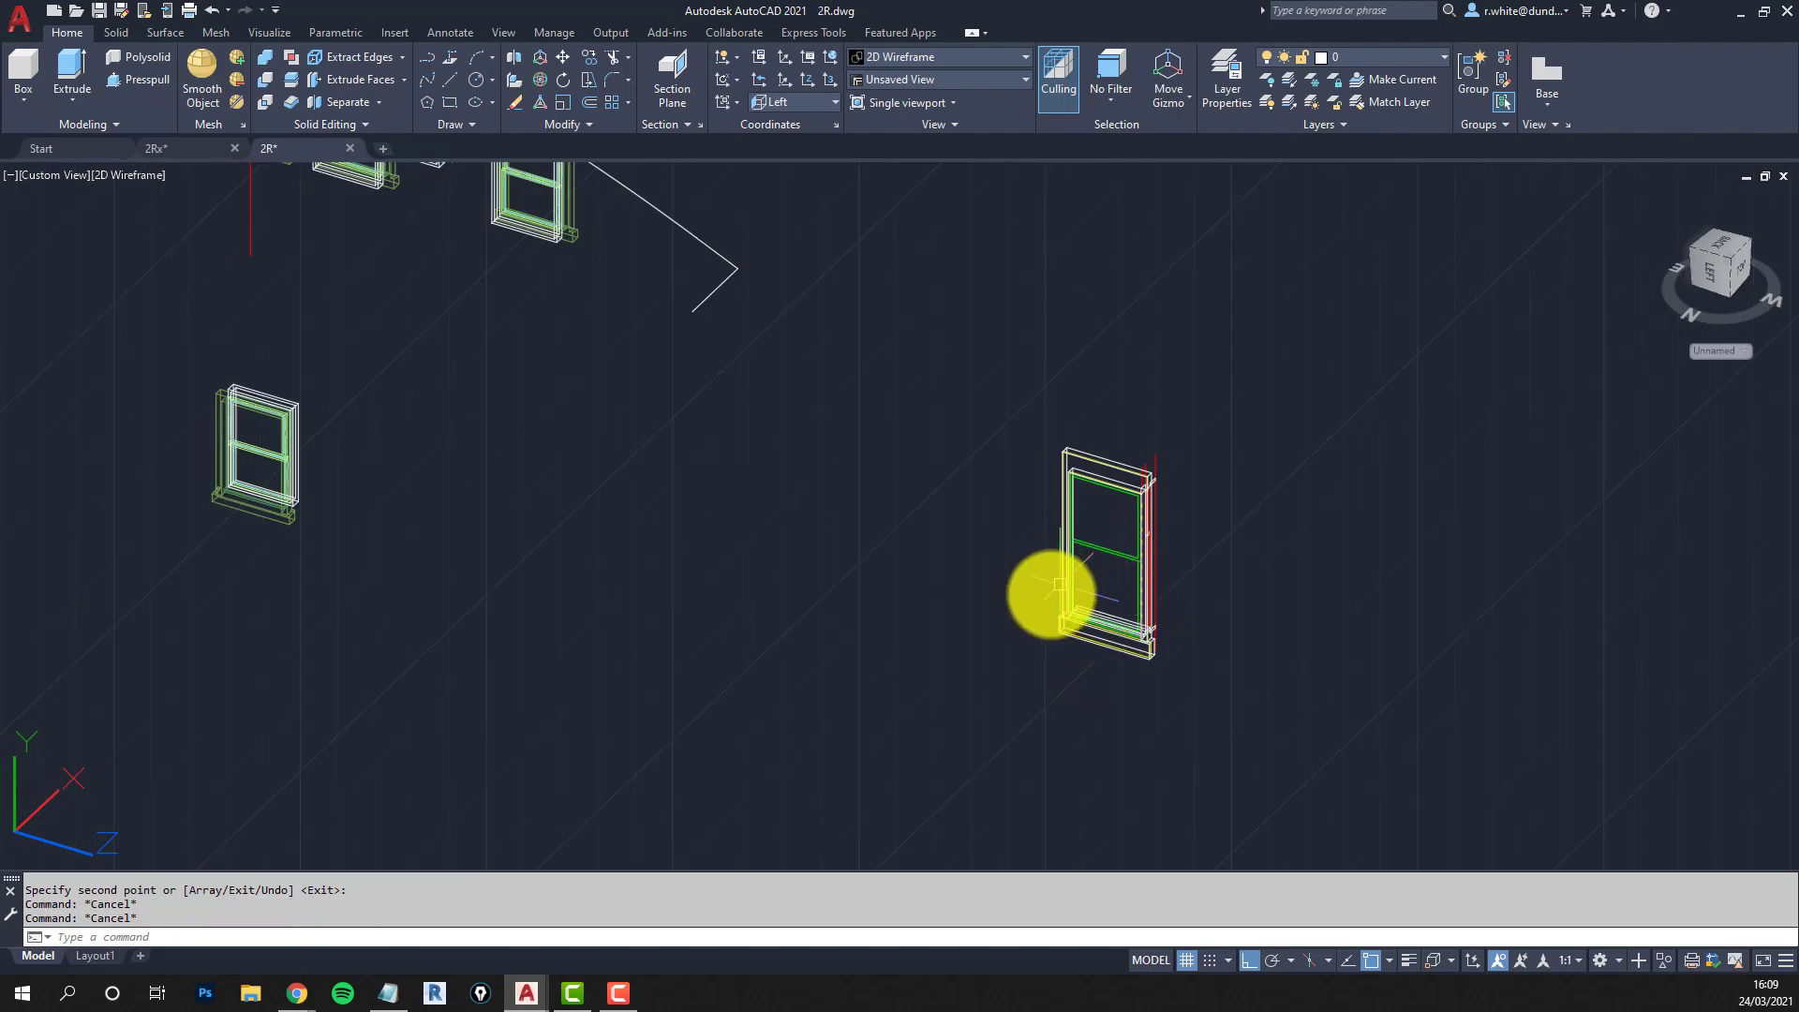
left_click(833, 103)
left_click(777, 253)
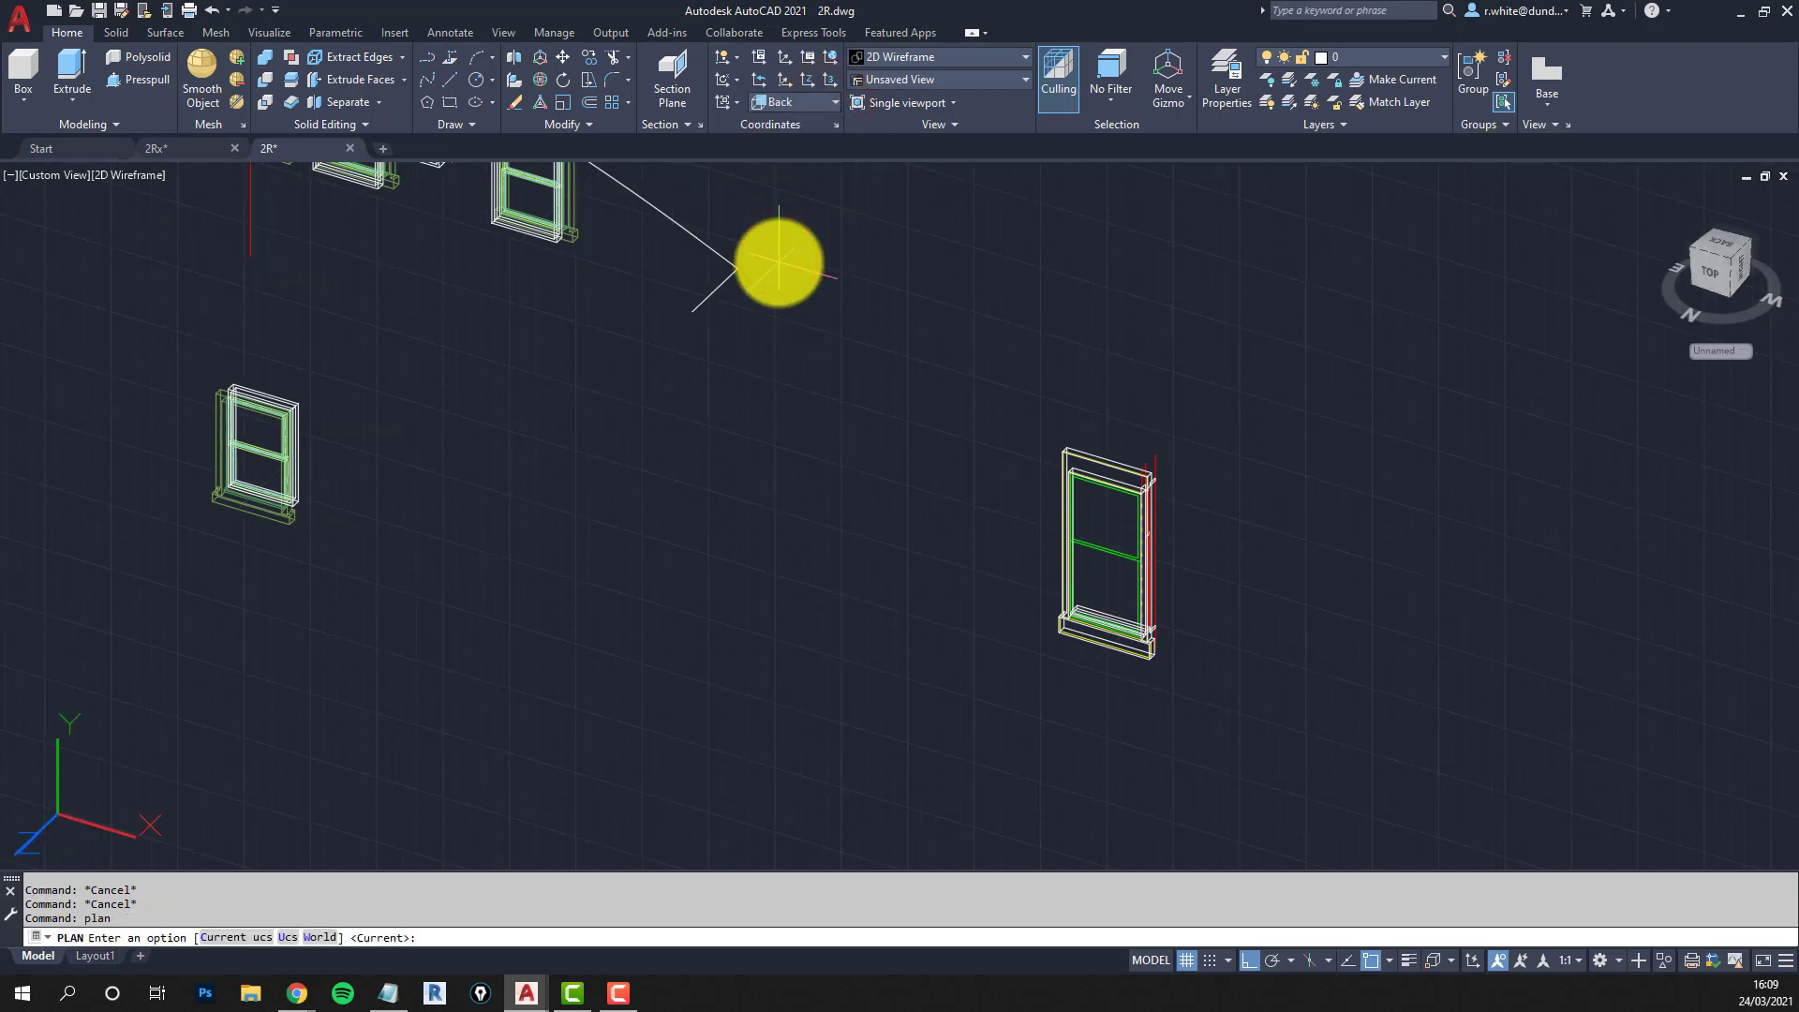
key("Return")
scroll(1141, 506, "up", 2)
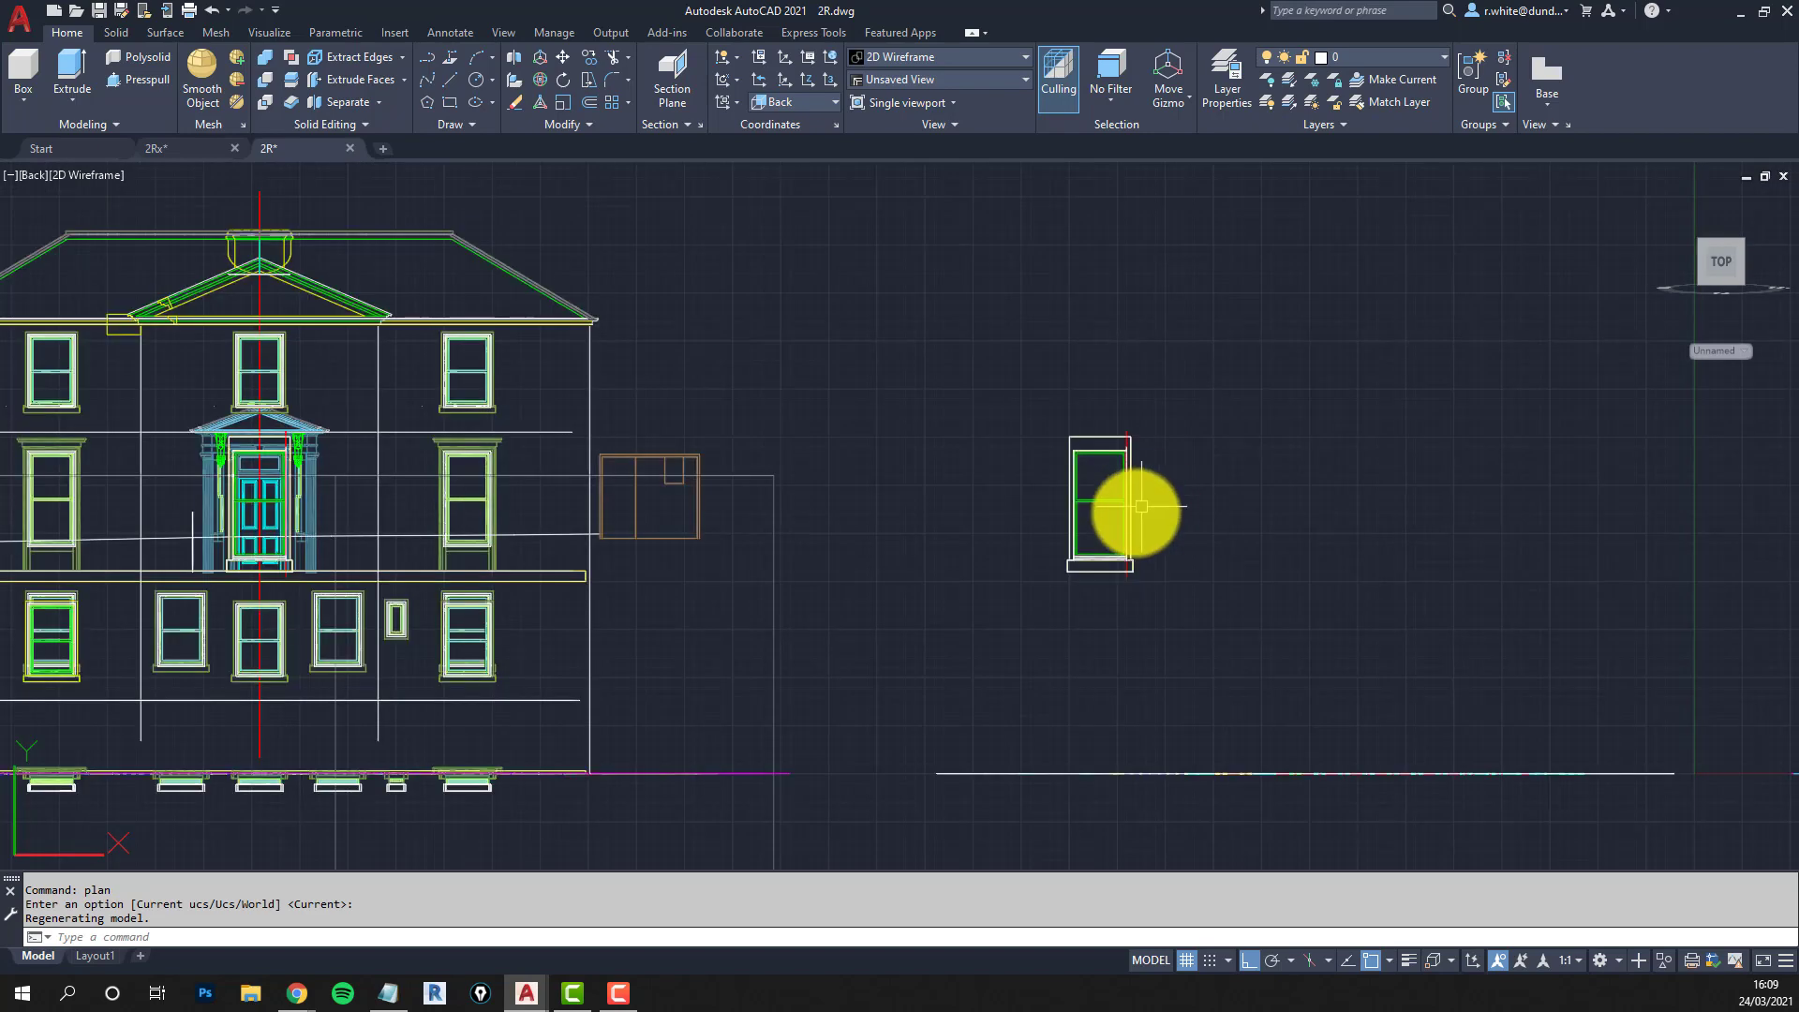
Begin a polyline at the sash's lower corner, running out to the jamb, up to the opening's head and across to the opposite jamb.
scroll(1141, 506, "up", 10)
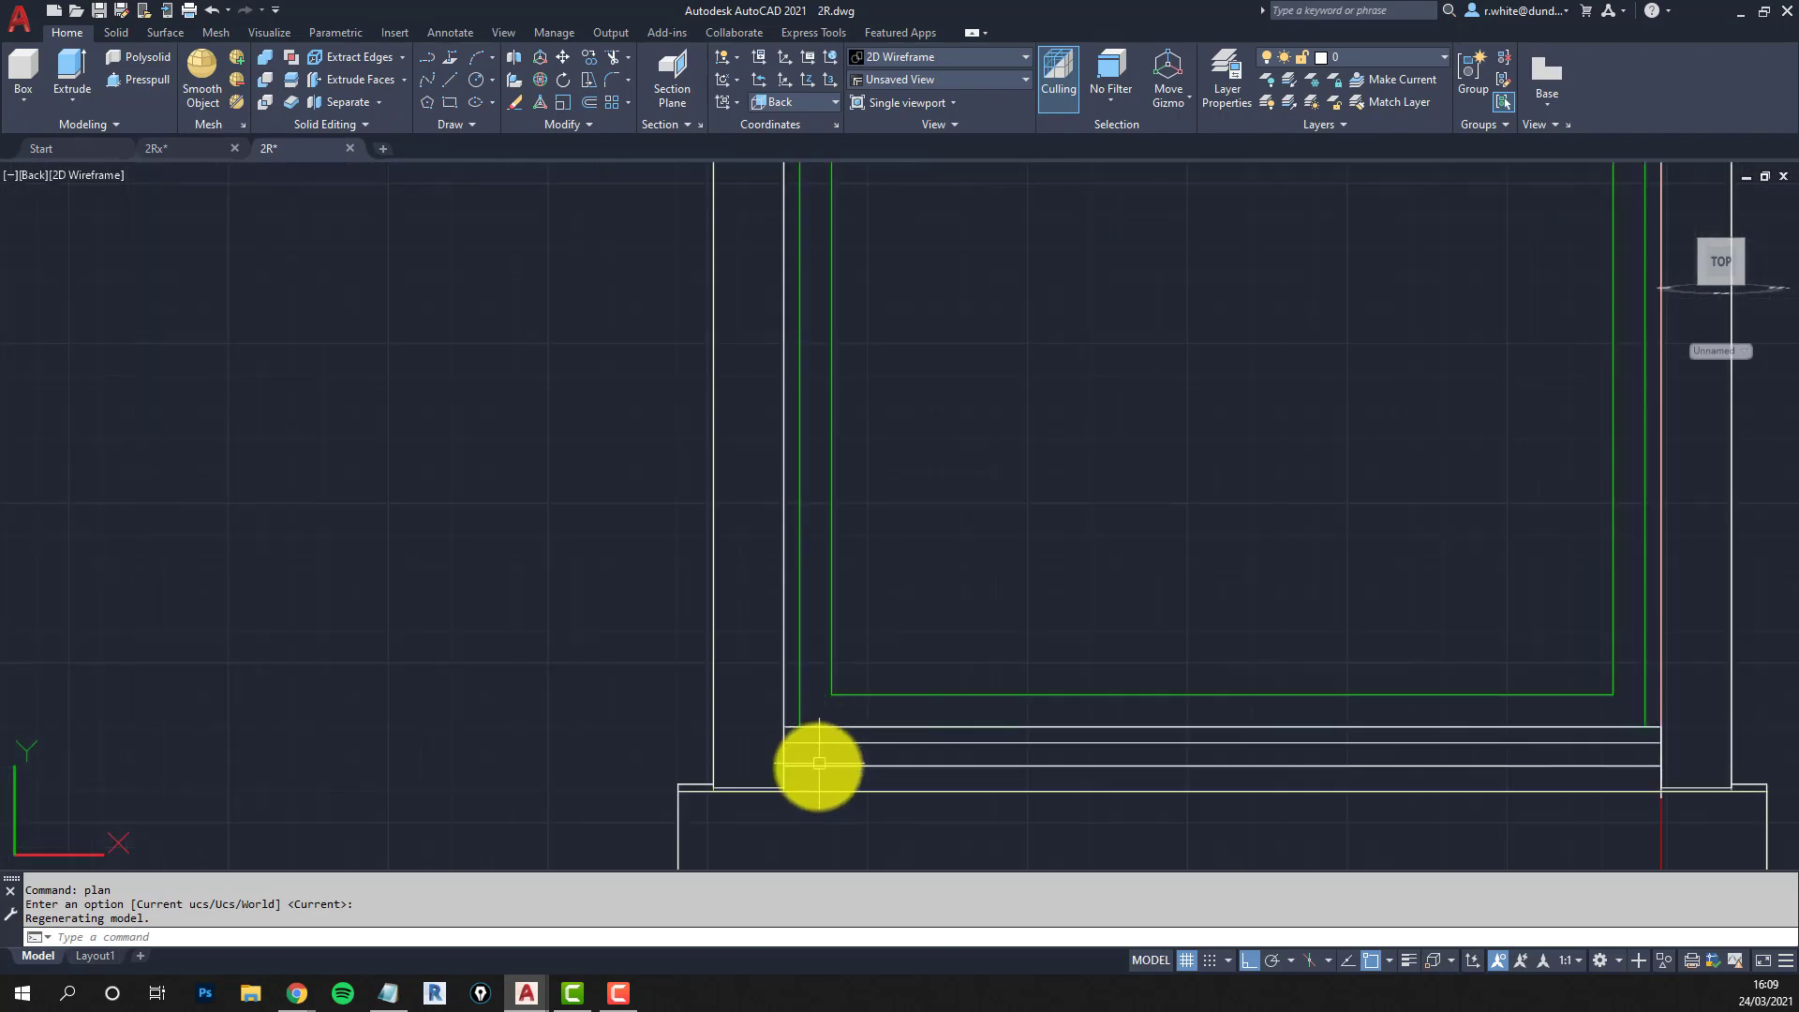
scroll(808, 727, "down", 2)
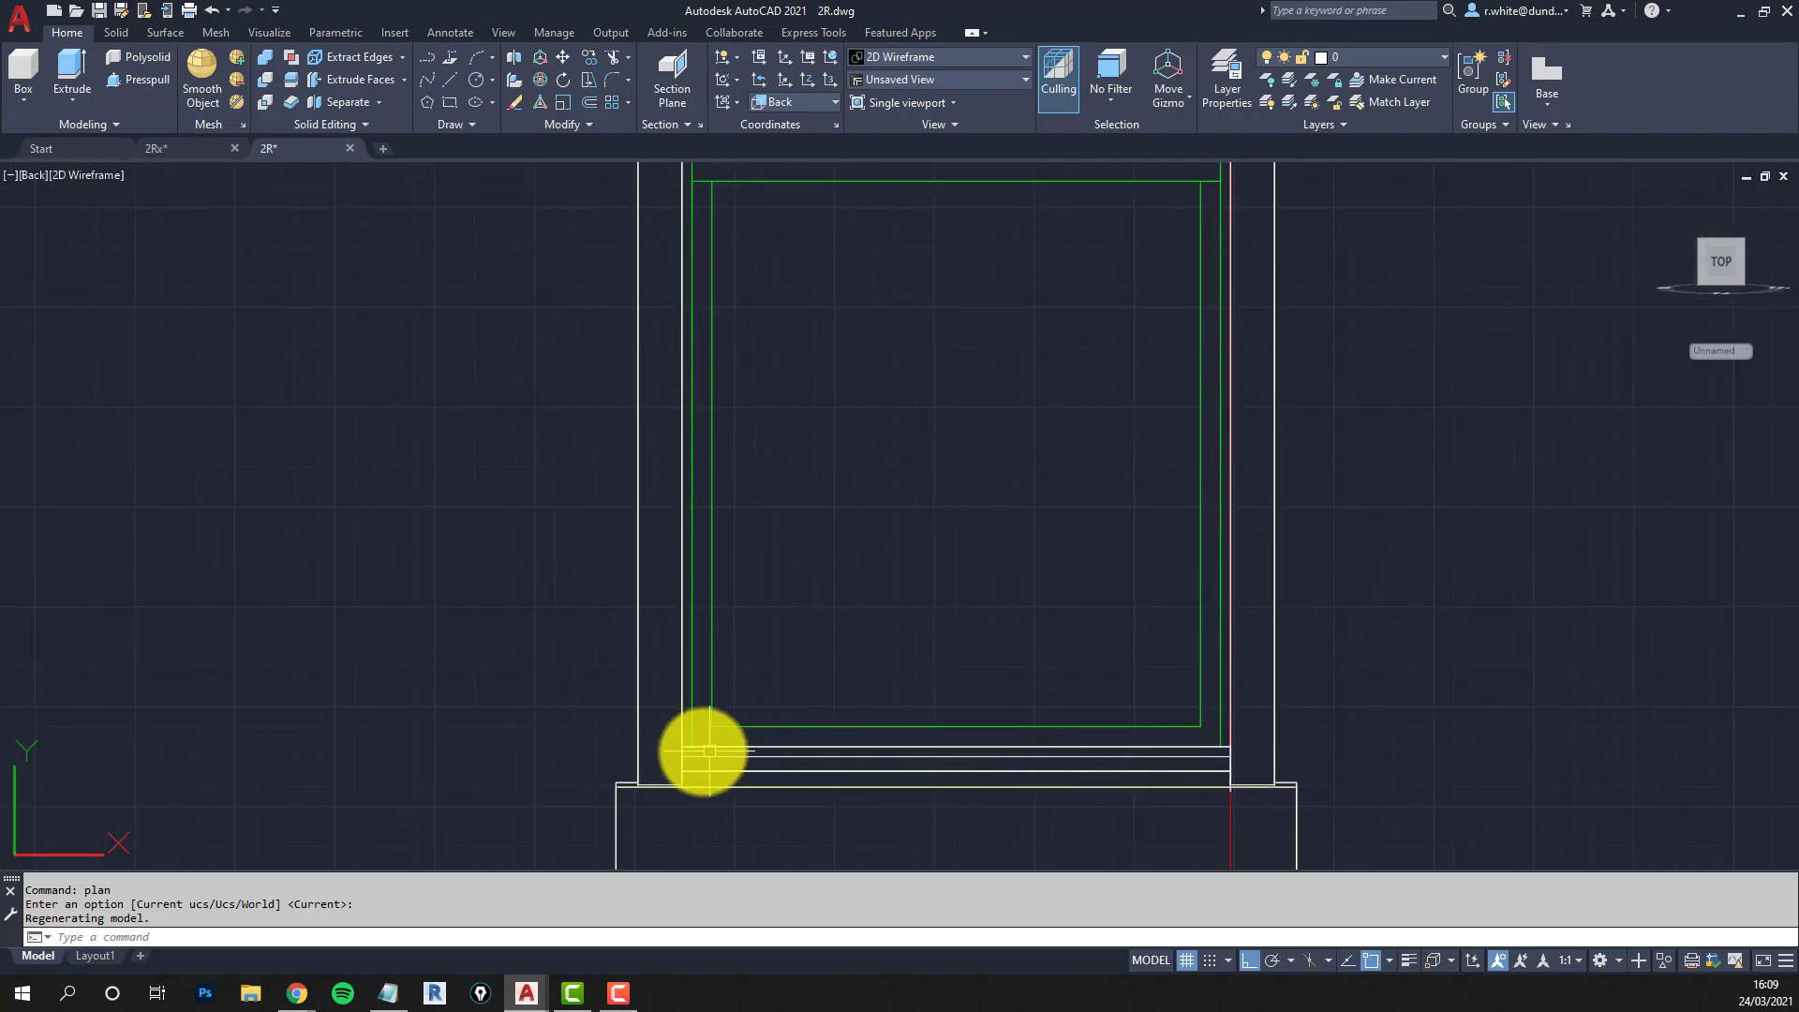
scroll(695, 747, "up", 2)
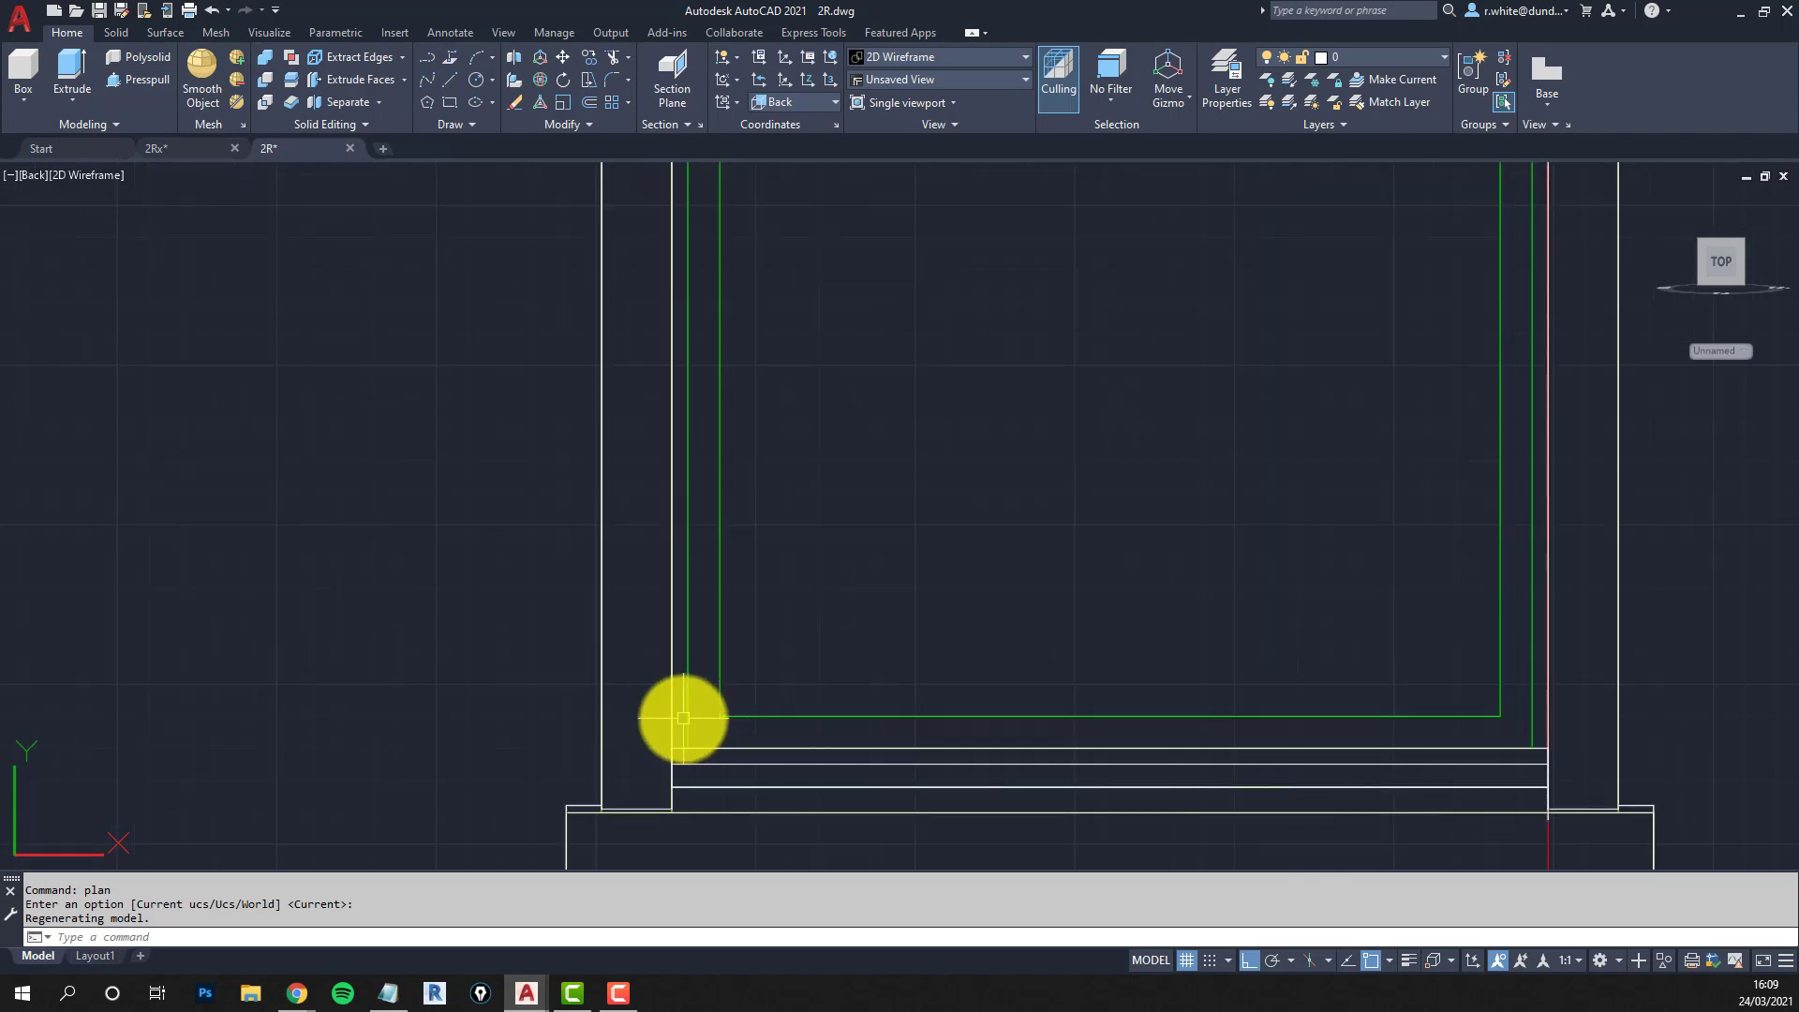
mouse_move(683, 717)
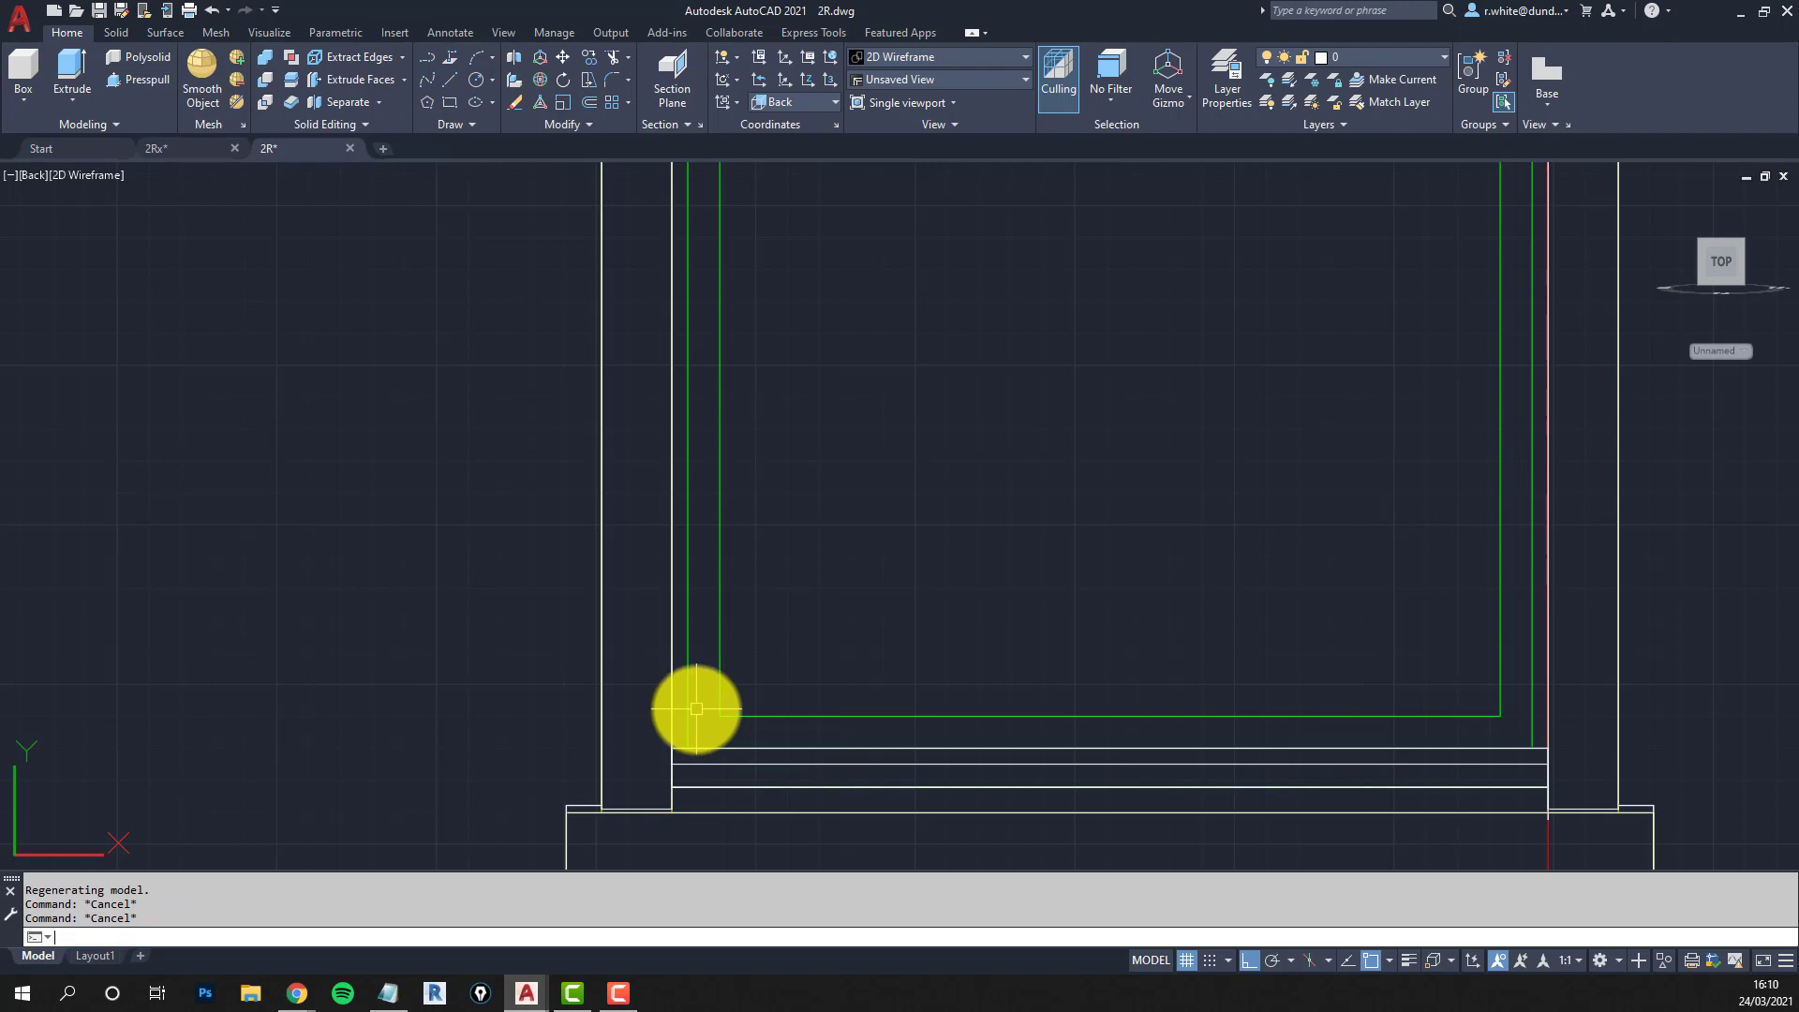
scroll(665, 736, "up", 6)
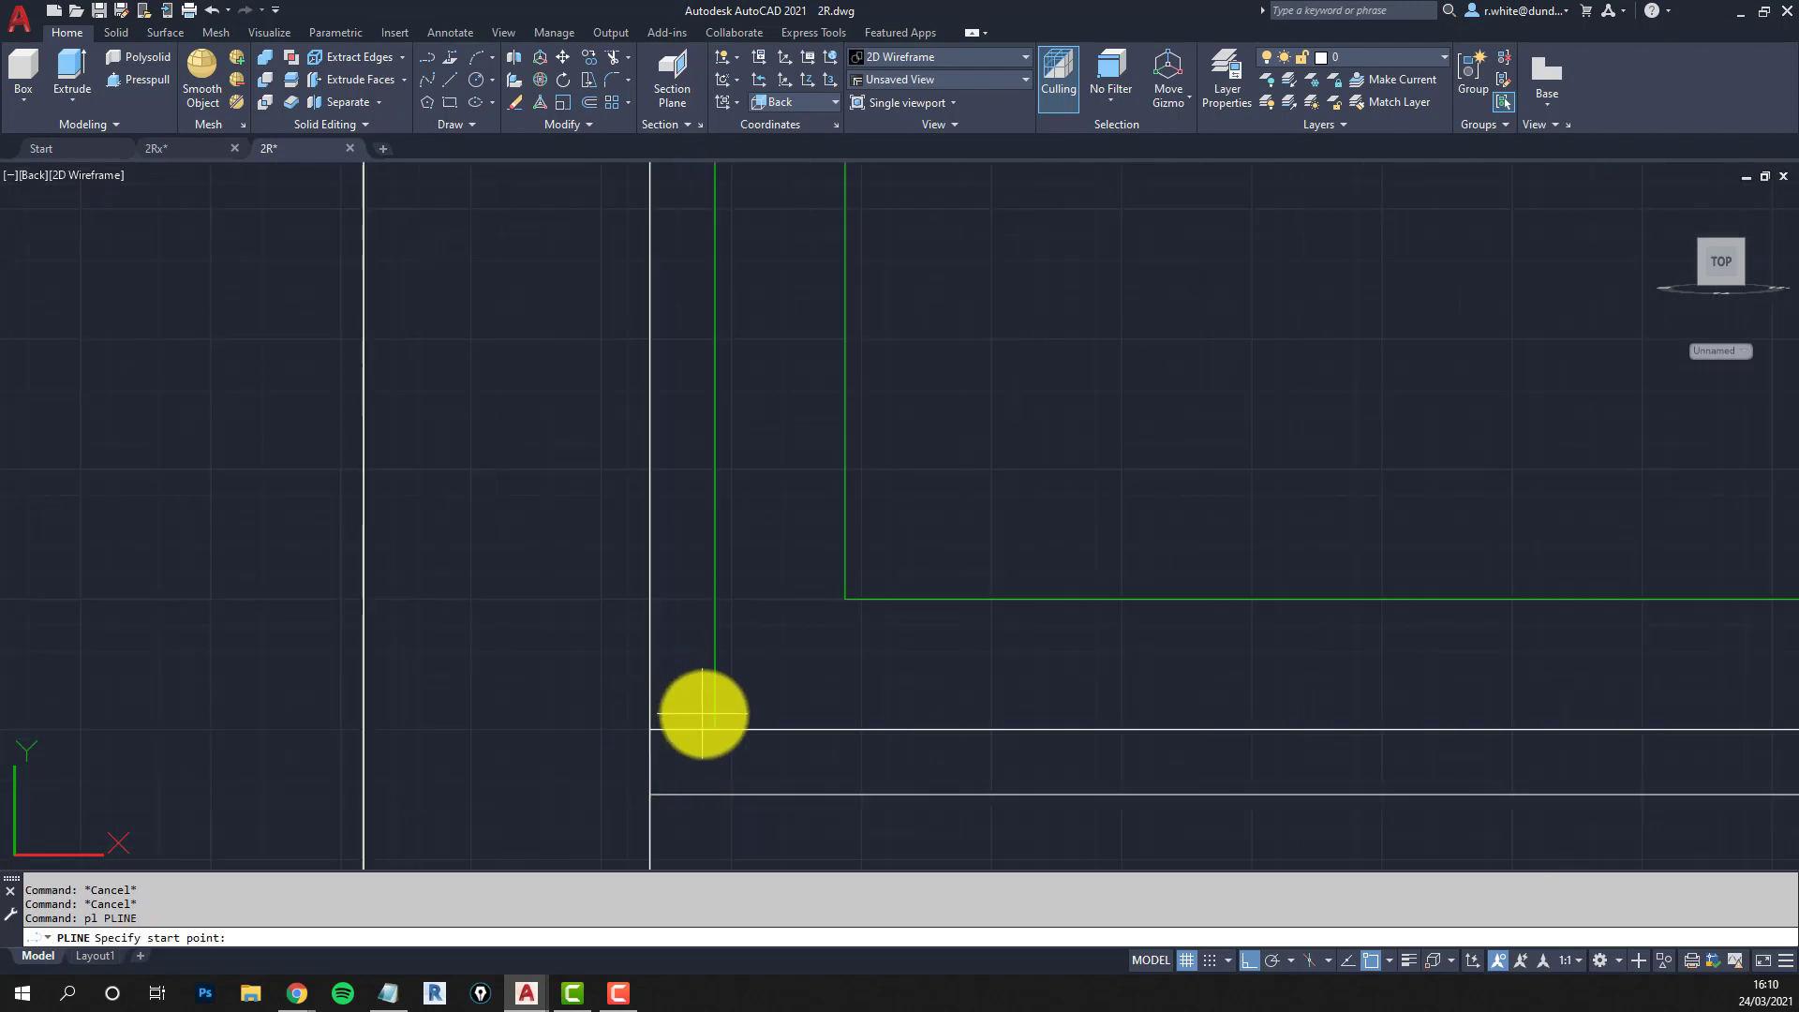
left_click(711, 726)
left_click(647, 724)
scroll(699, 490, "down", 5)
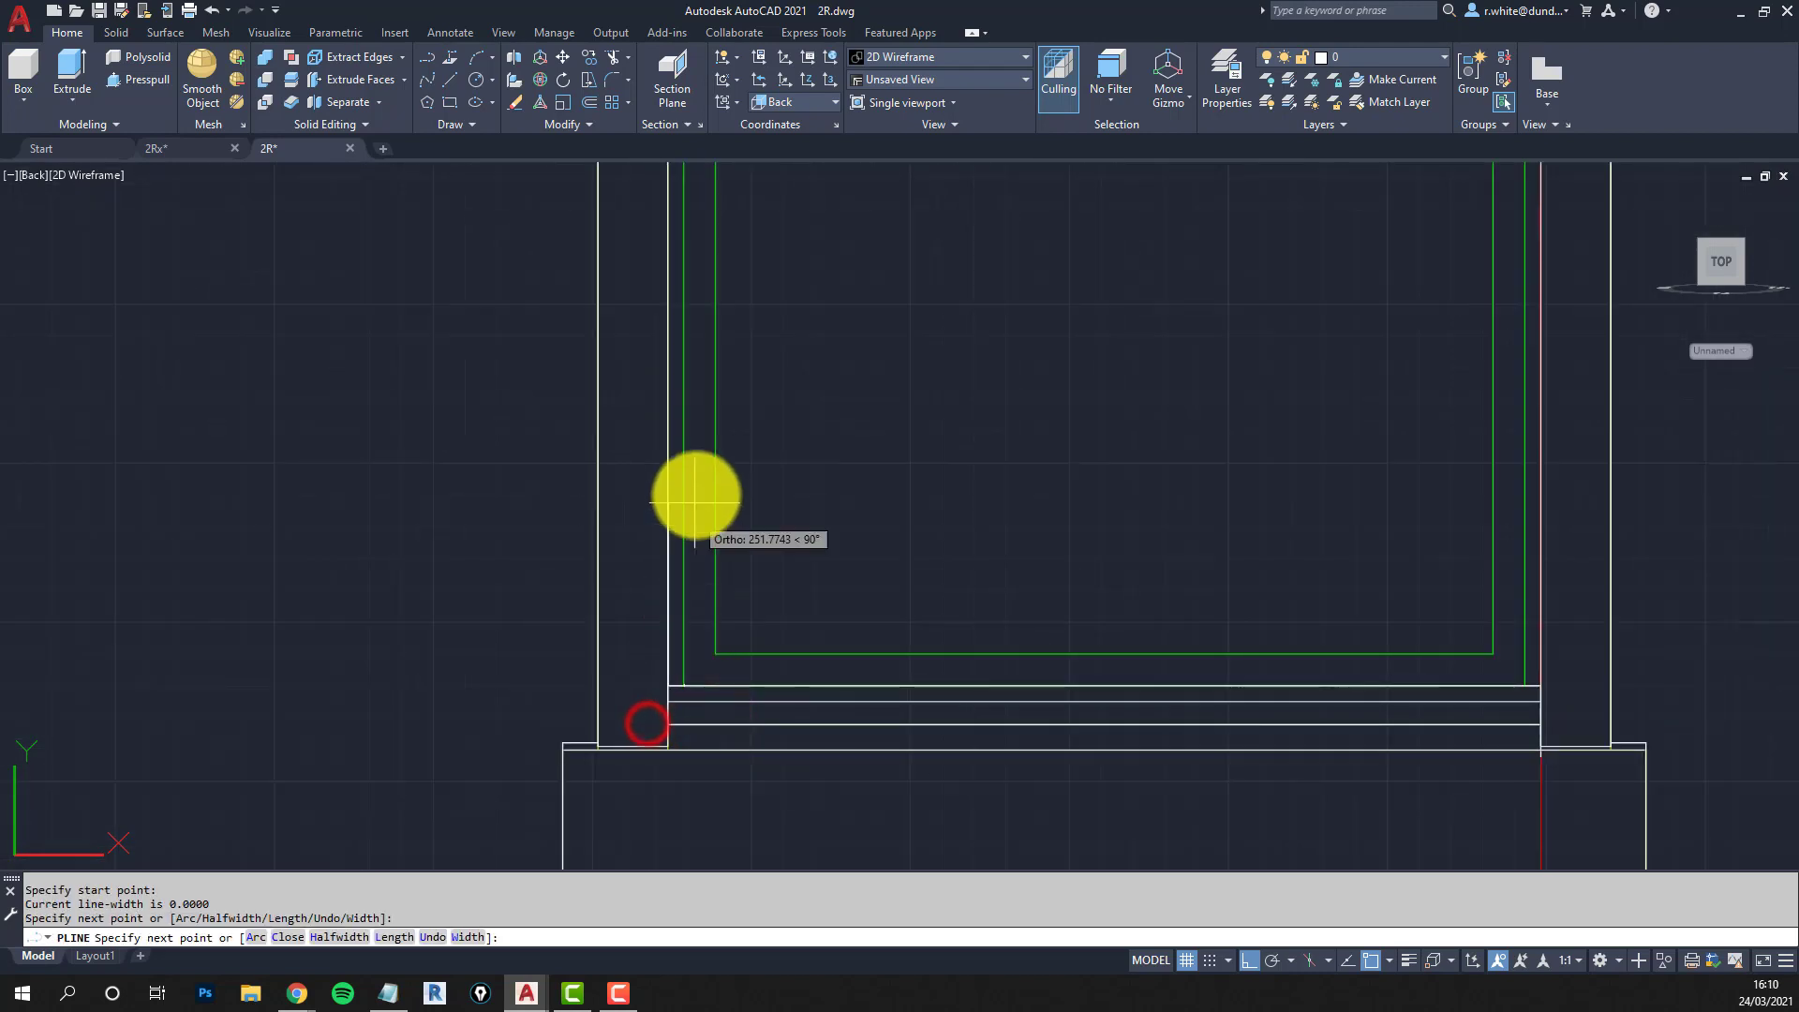
scroll(643, 522, "up", 5)
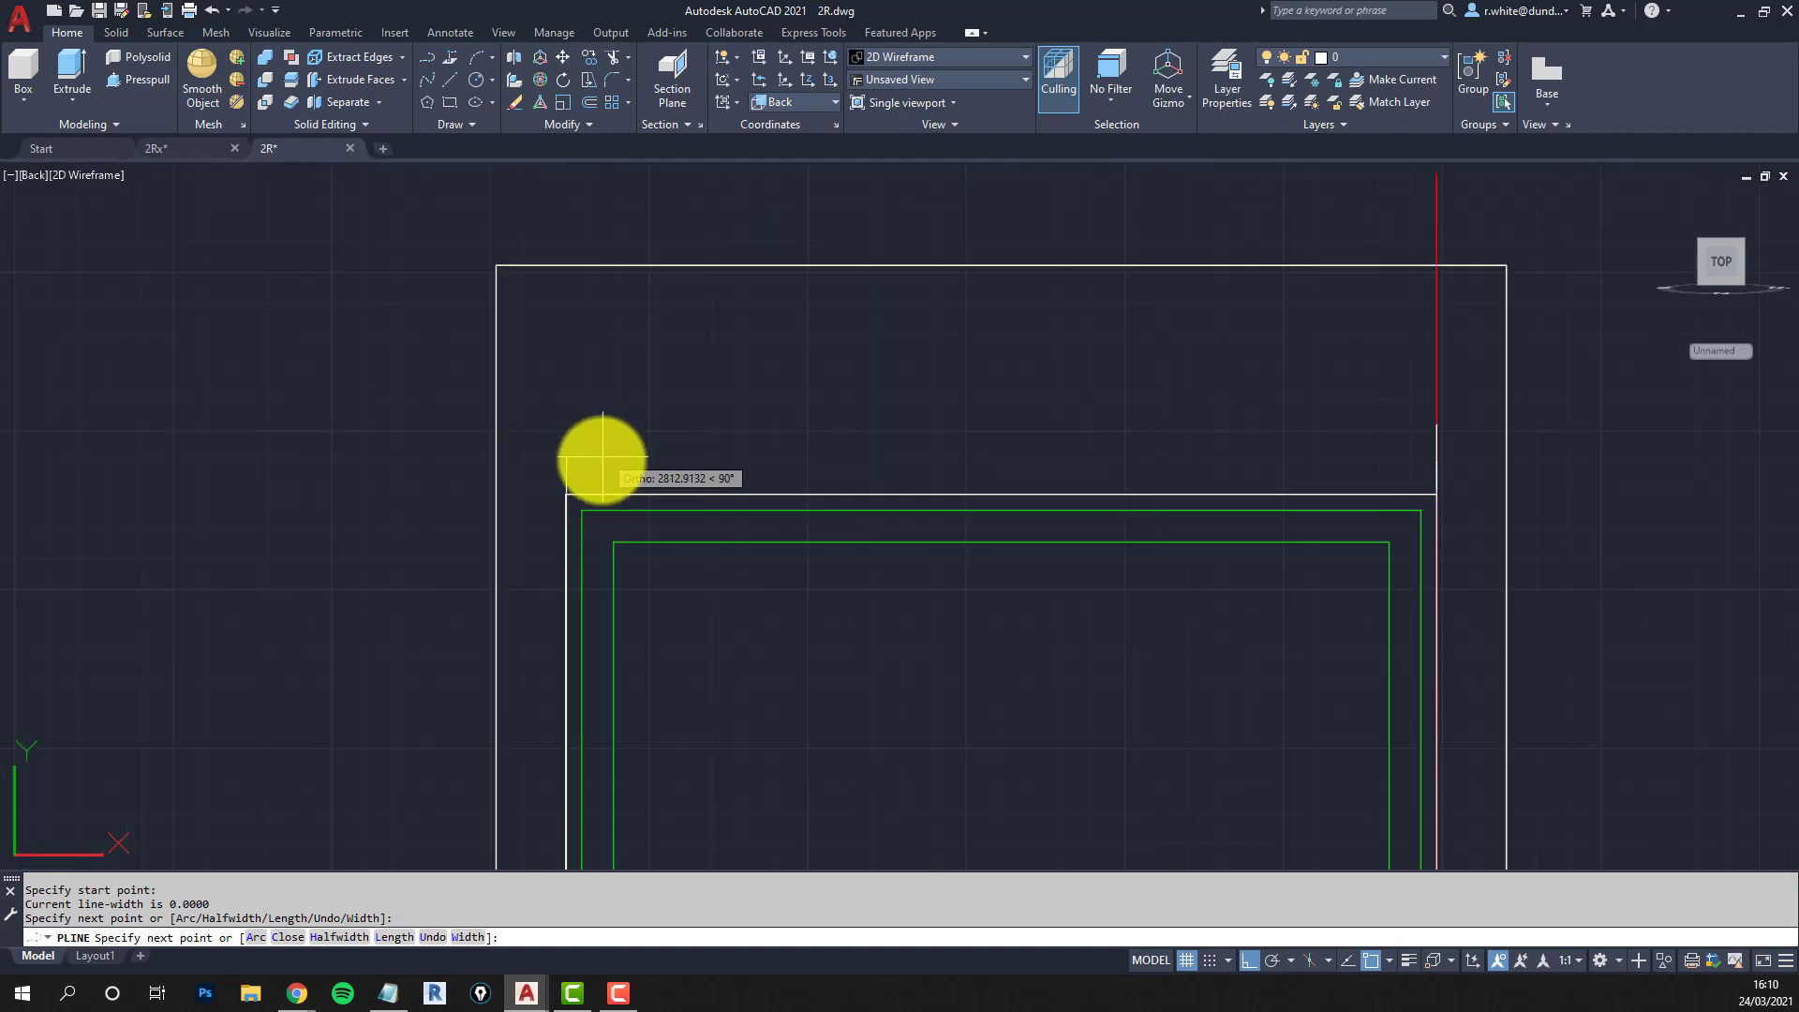
left_click(573, 498)
left_click(1438, 493)
Continue the polyline down the opposite jamb to the sill, back around the sash's outer edge, and close it as a thin frame outline.
scroll(1390, 622, "down", 3)
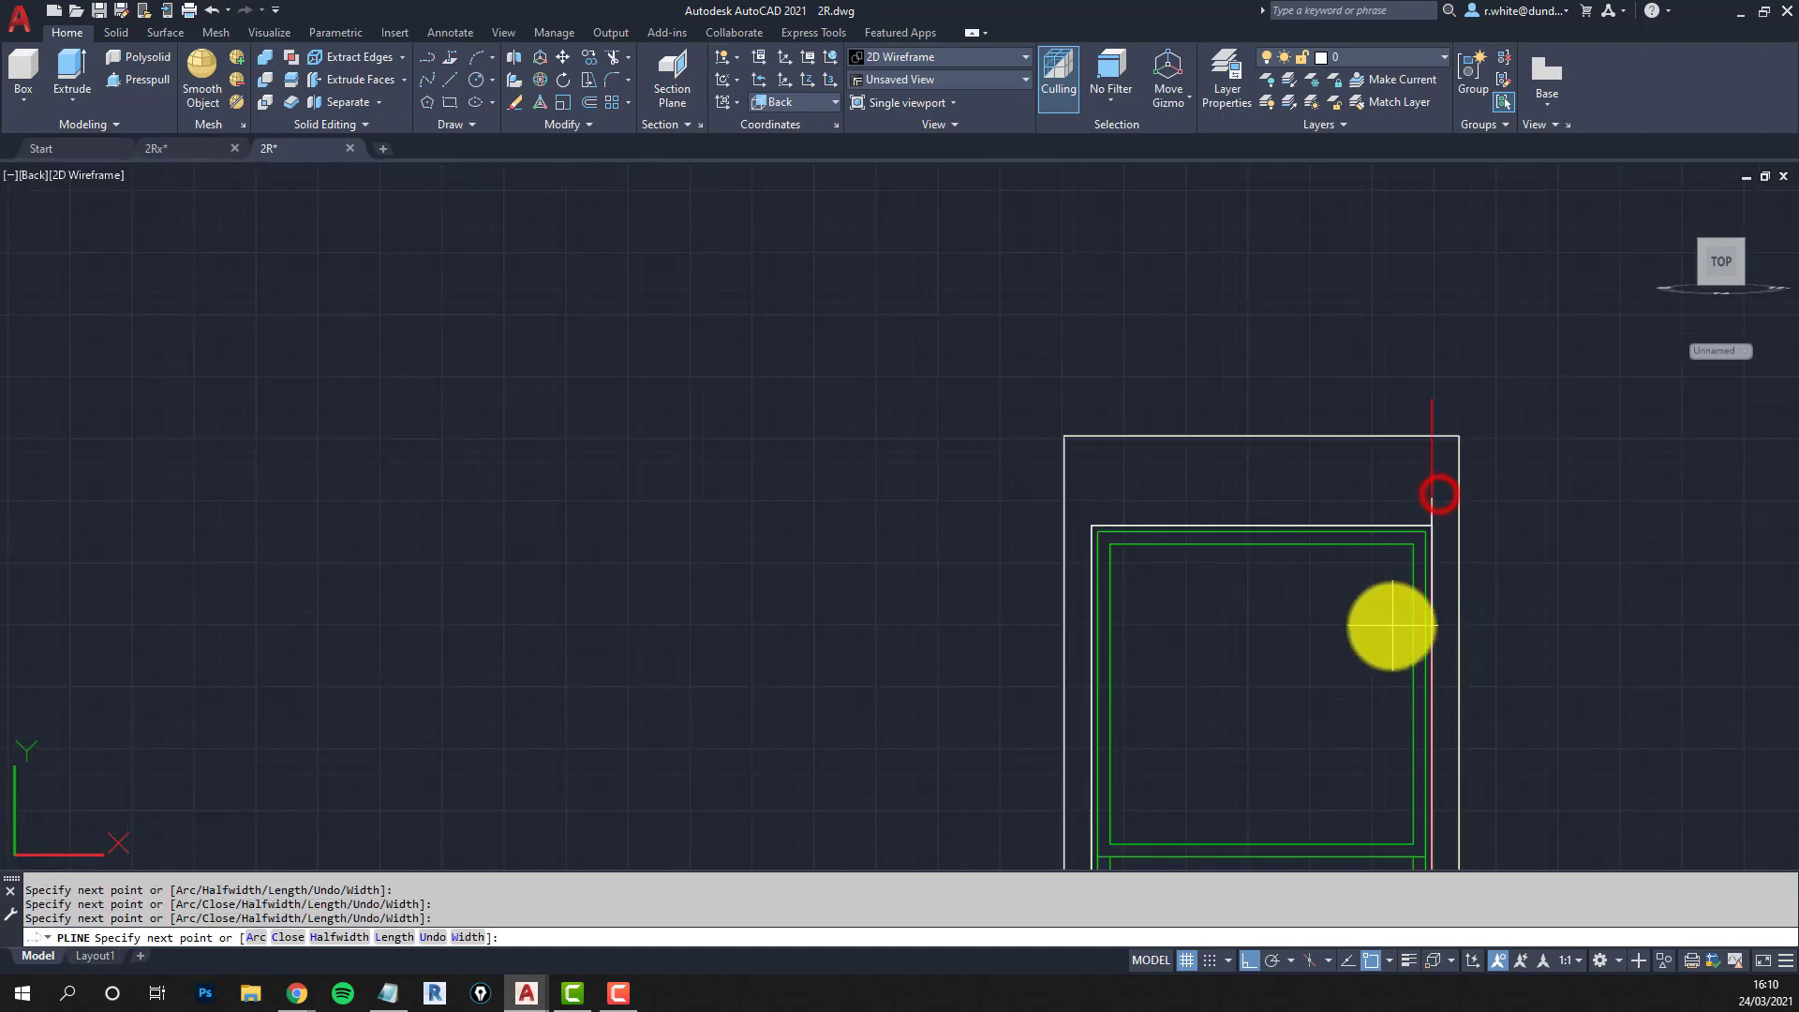
scroll(1389, 811, "up", 5)
scroll(1333, 638, "up", 4)
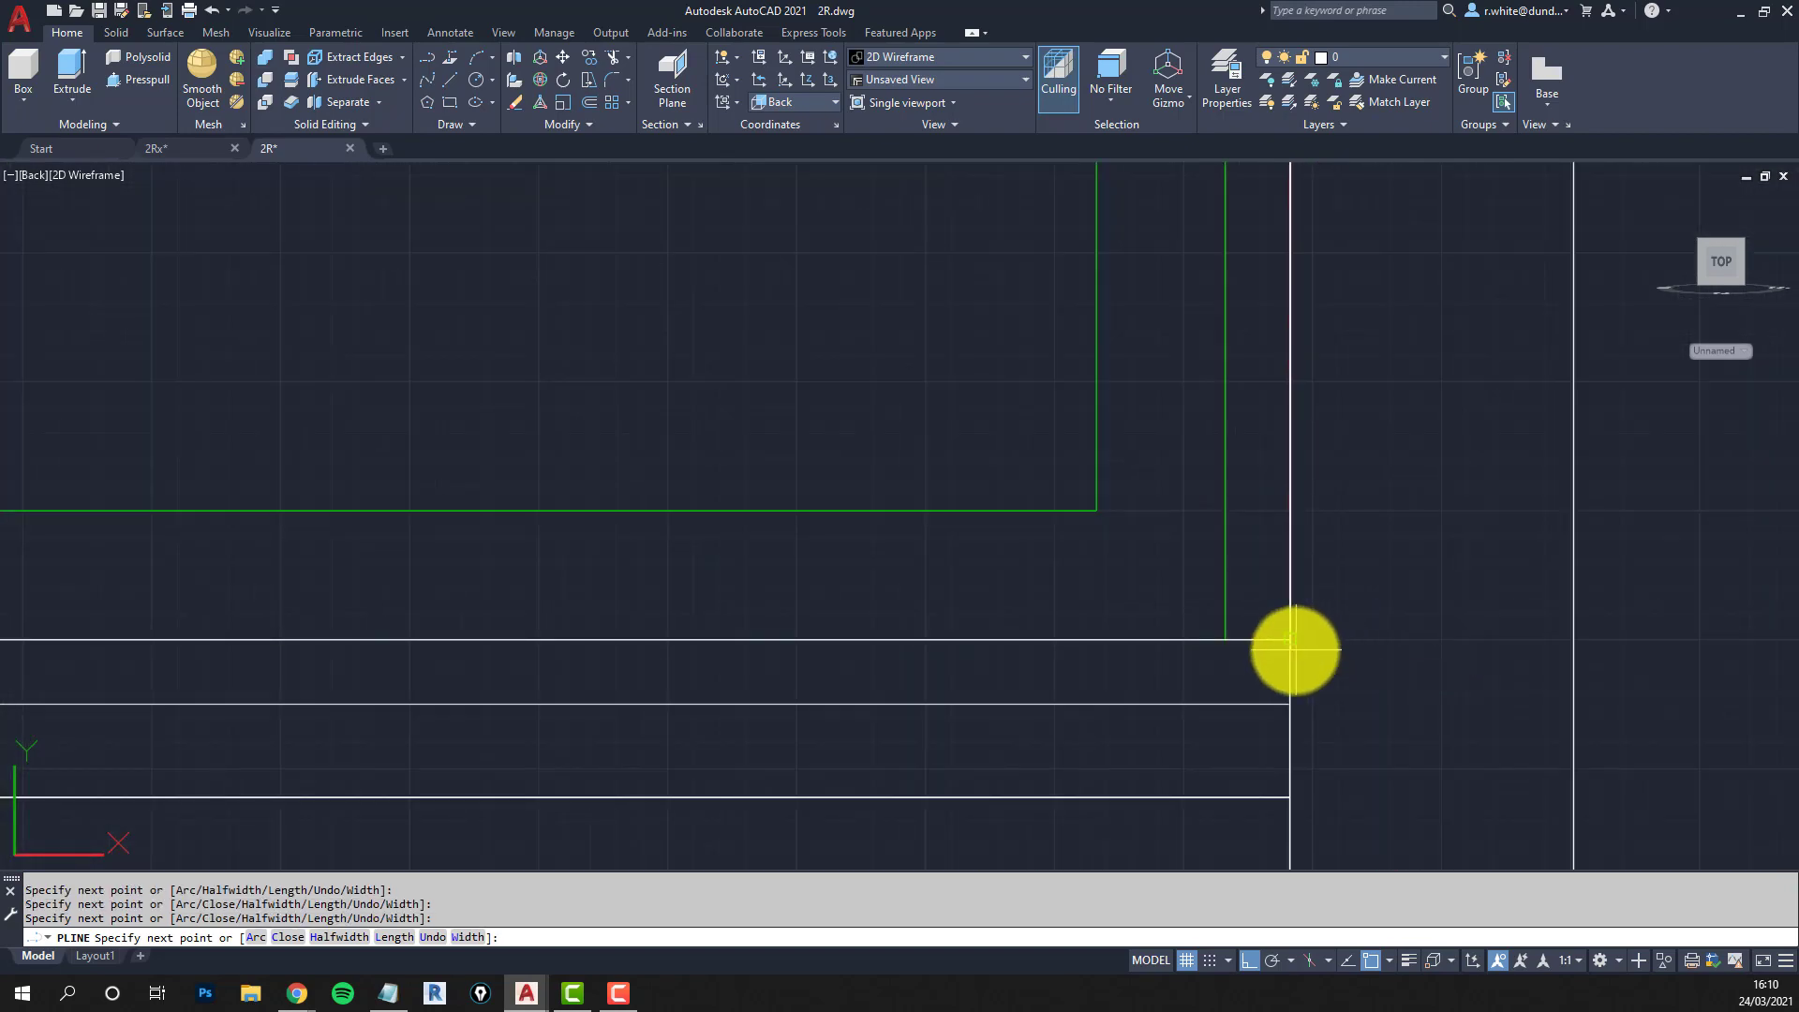
left_click(1292, 639)
scroll(1220, 631, "down", 4)
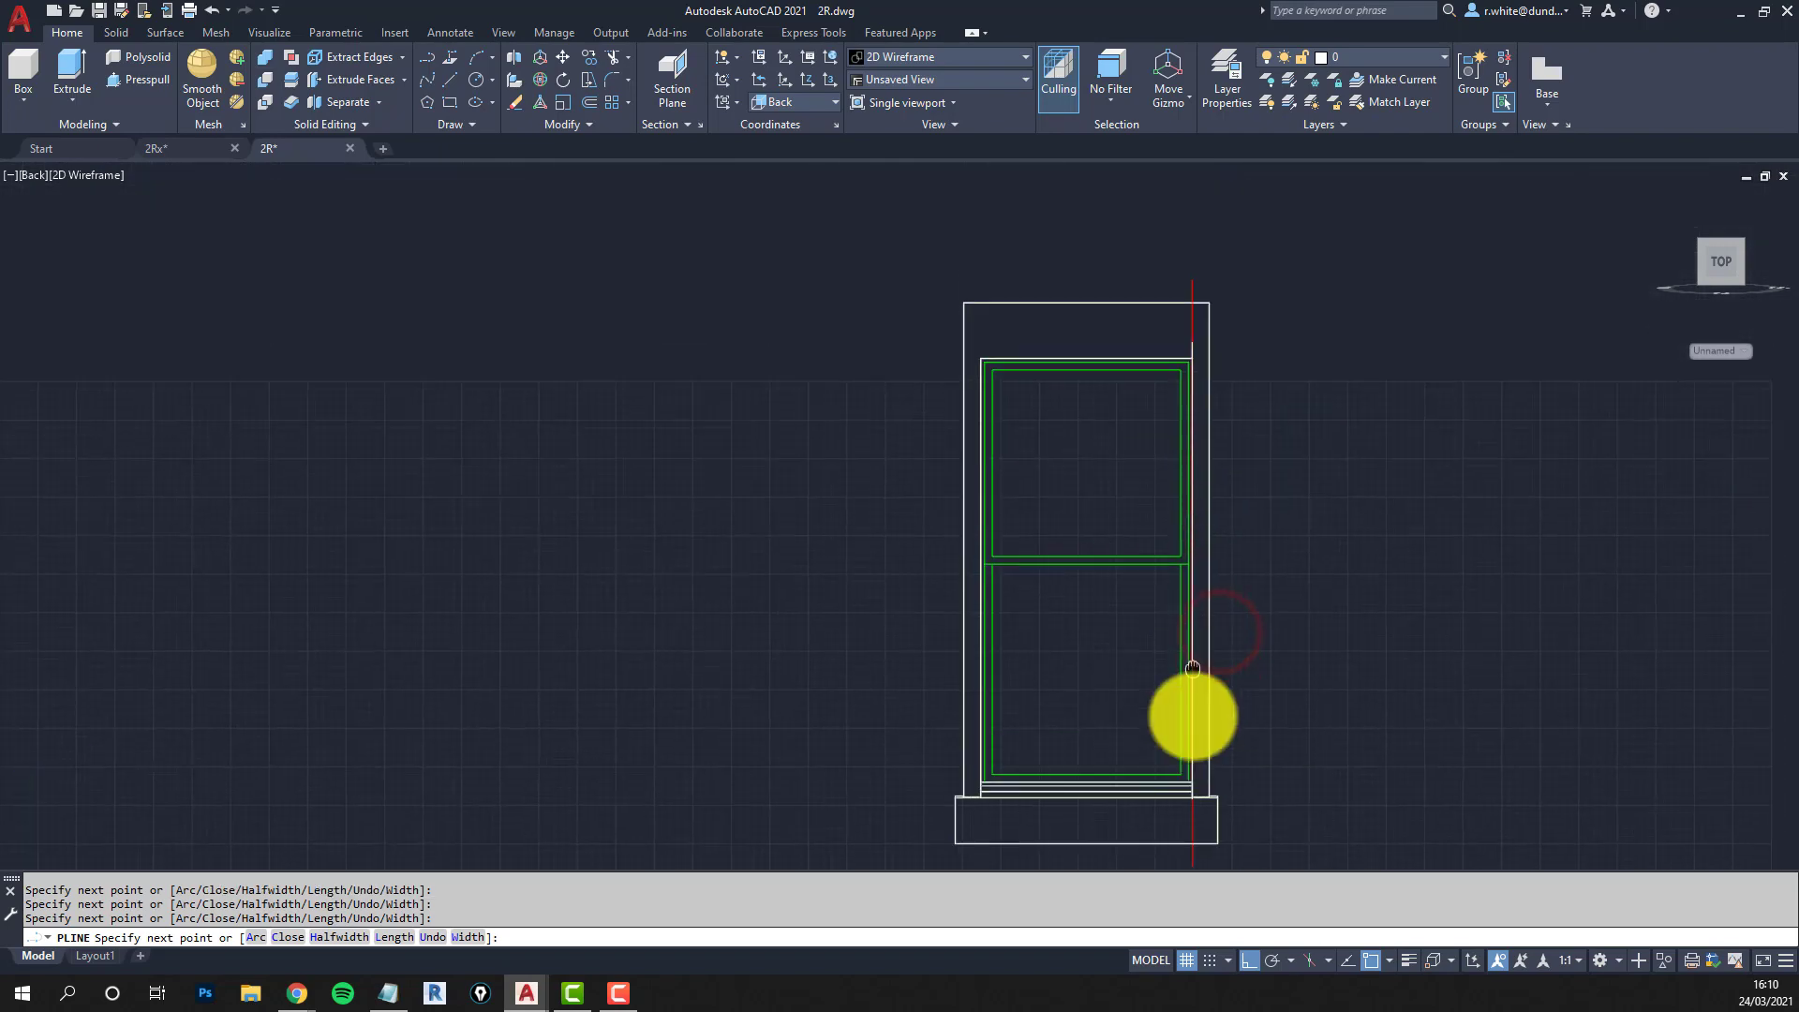
scroll(1181, 562, "up", 5)
left_click(1229, 392)
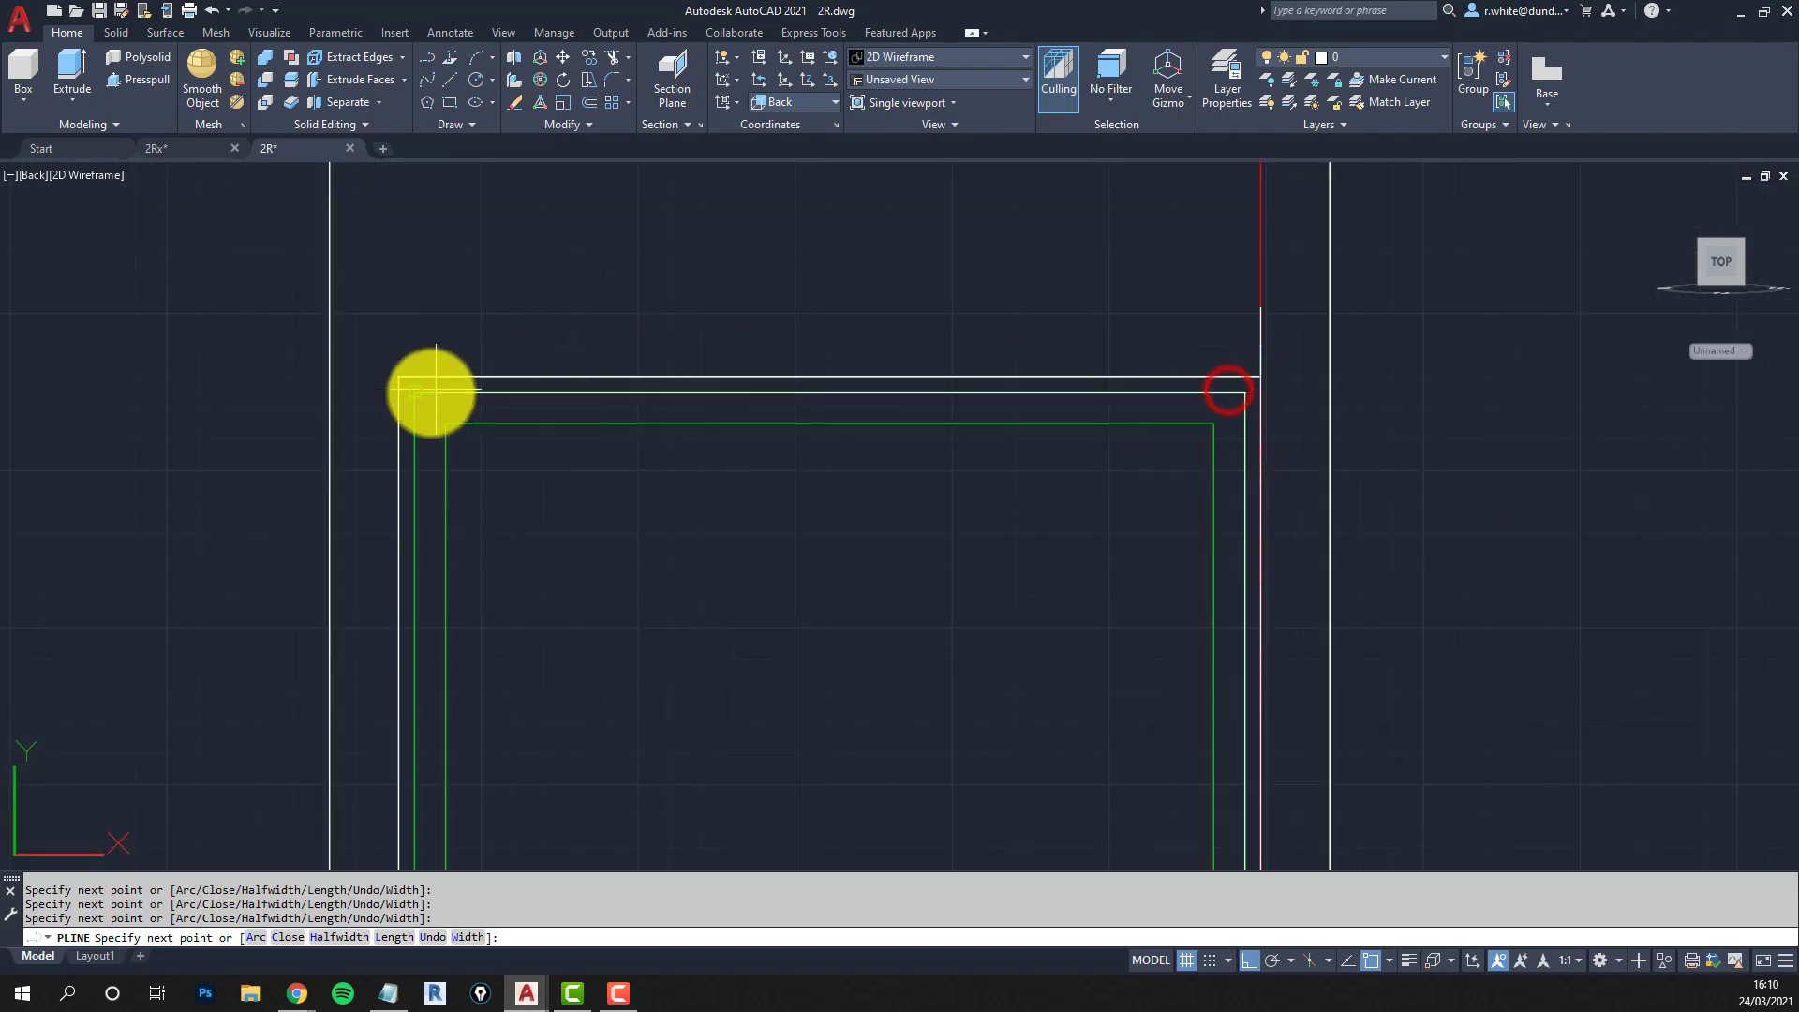
left_click(423, 399)
scroll(440, 374, "down", 4)
scroll(465, 519, "up", 5)
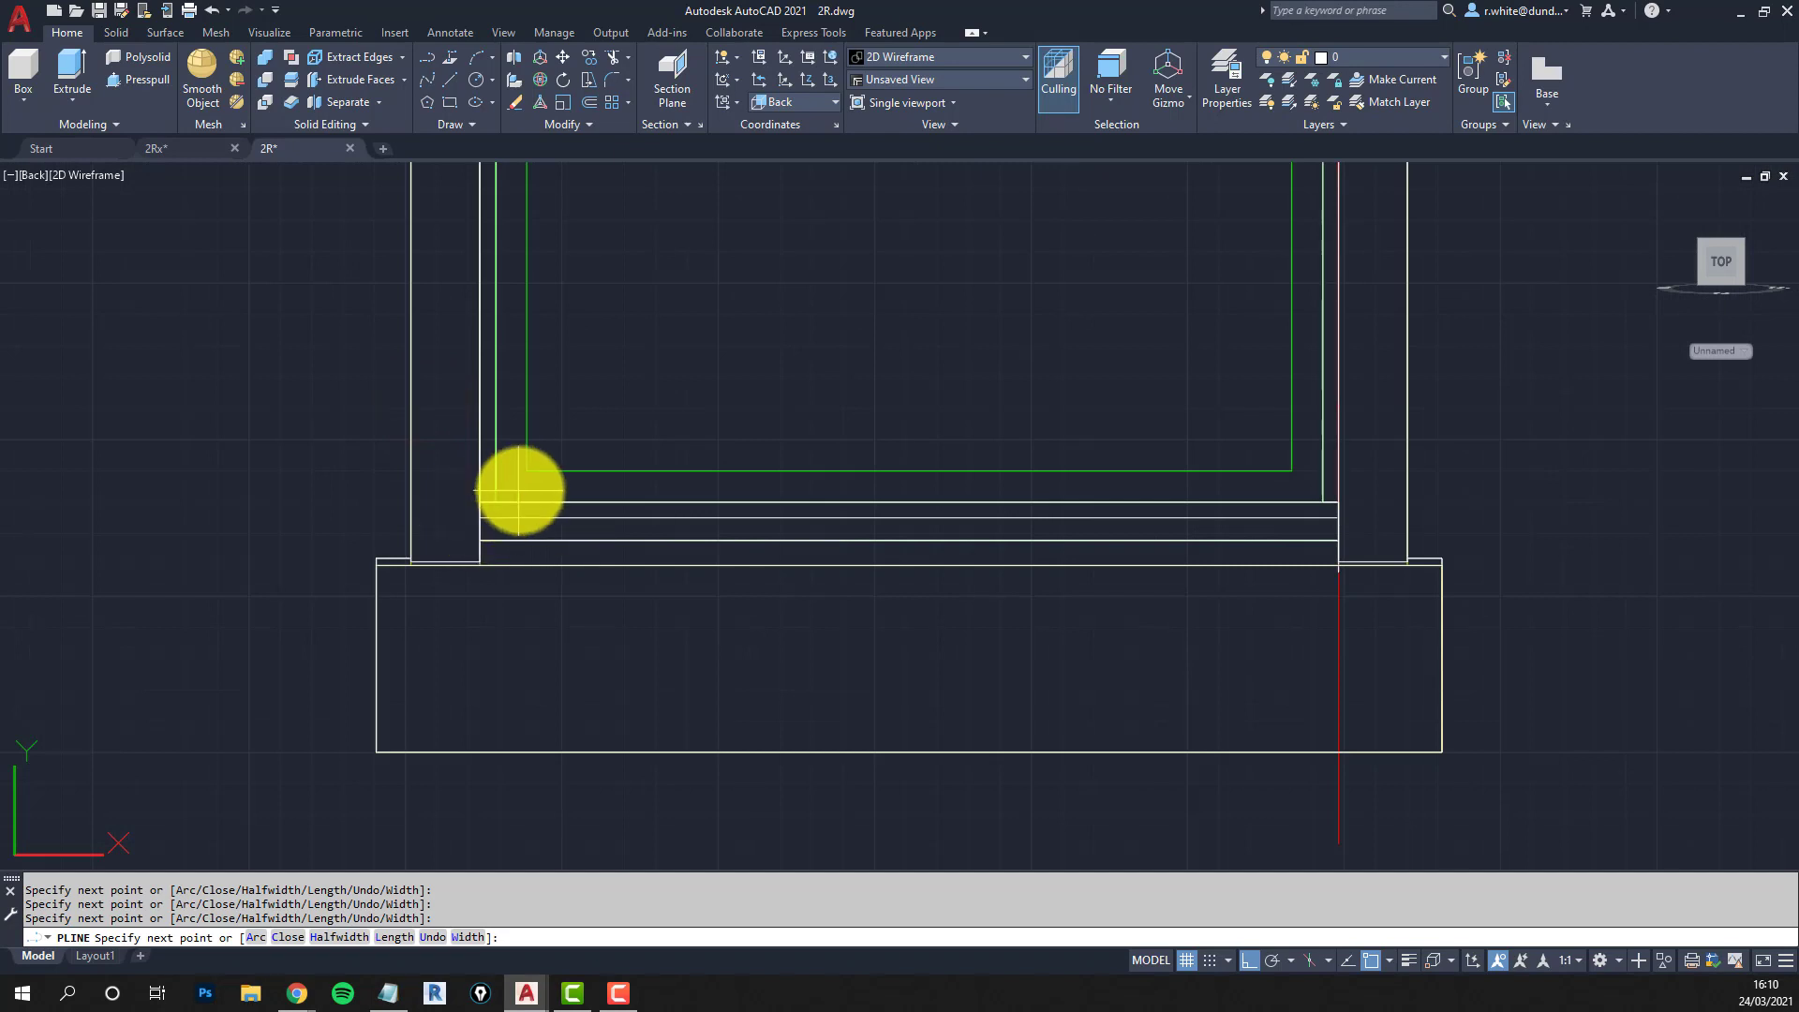
scroll(518, 490, "up", 5)
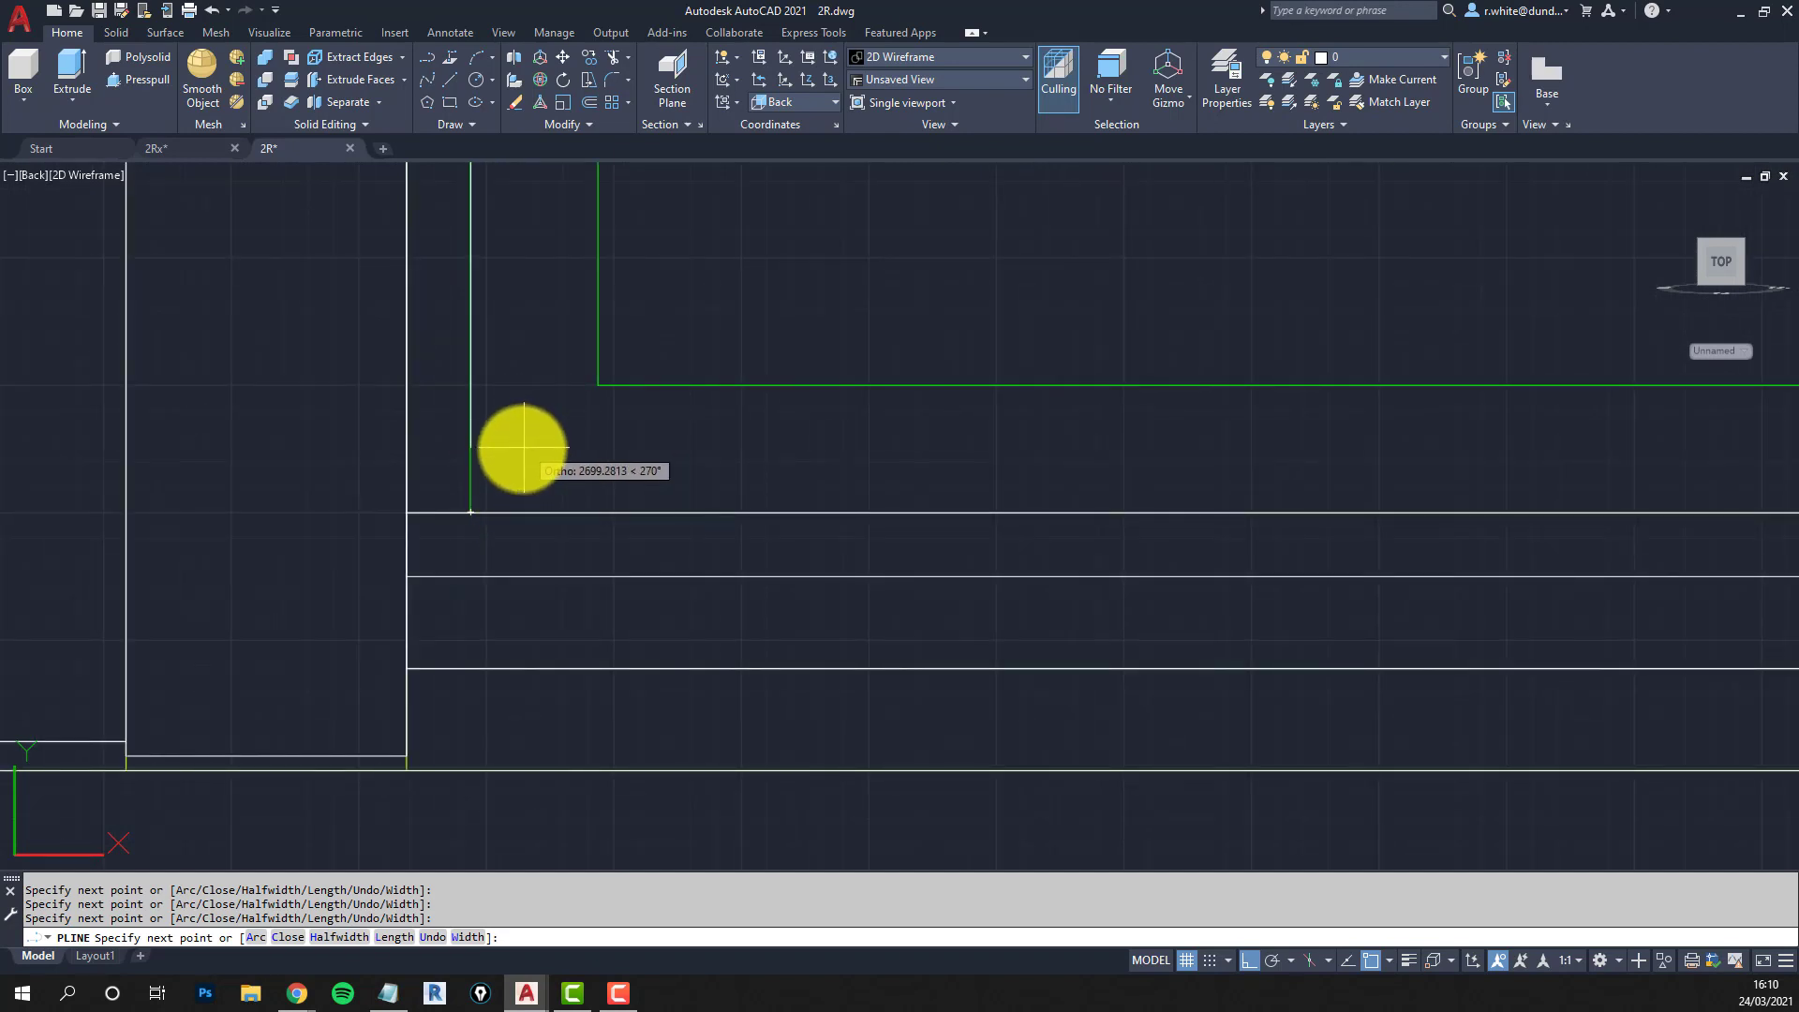
scroll(562, 431, "down", 6)
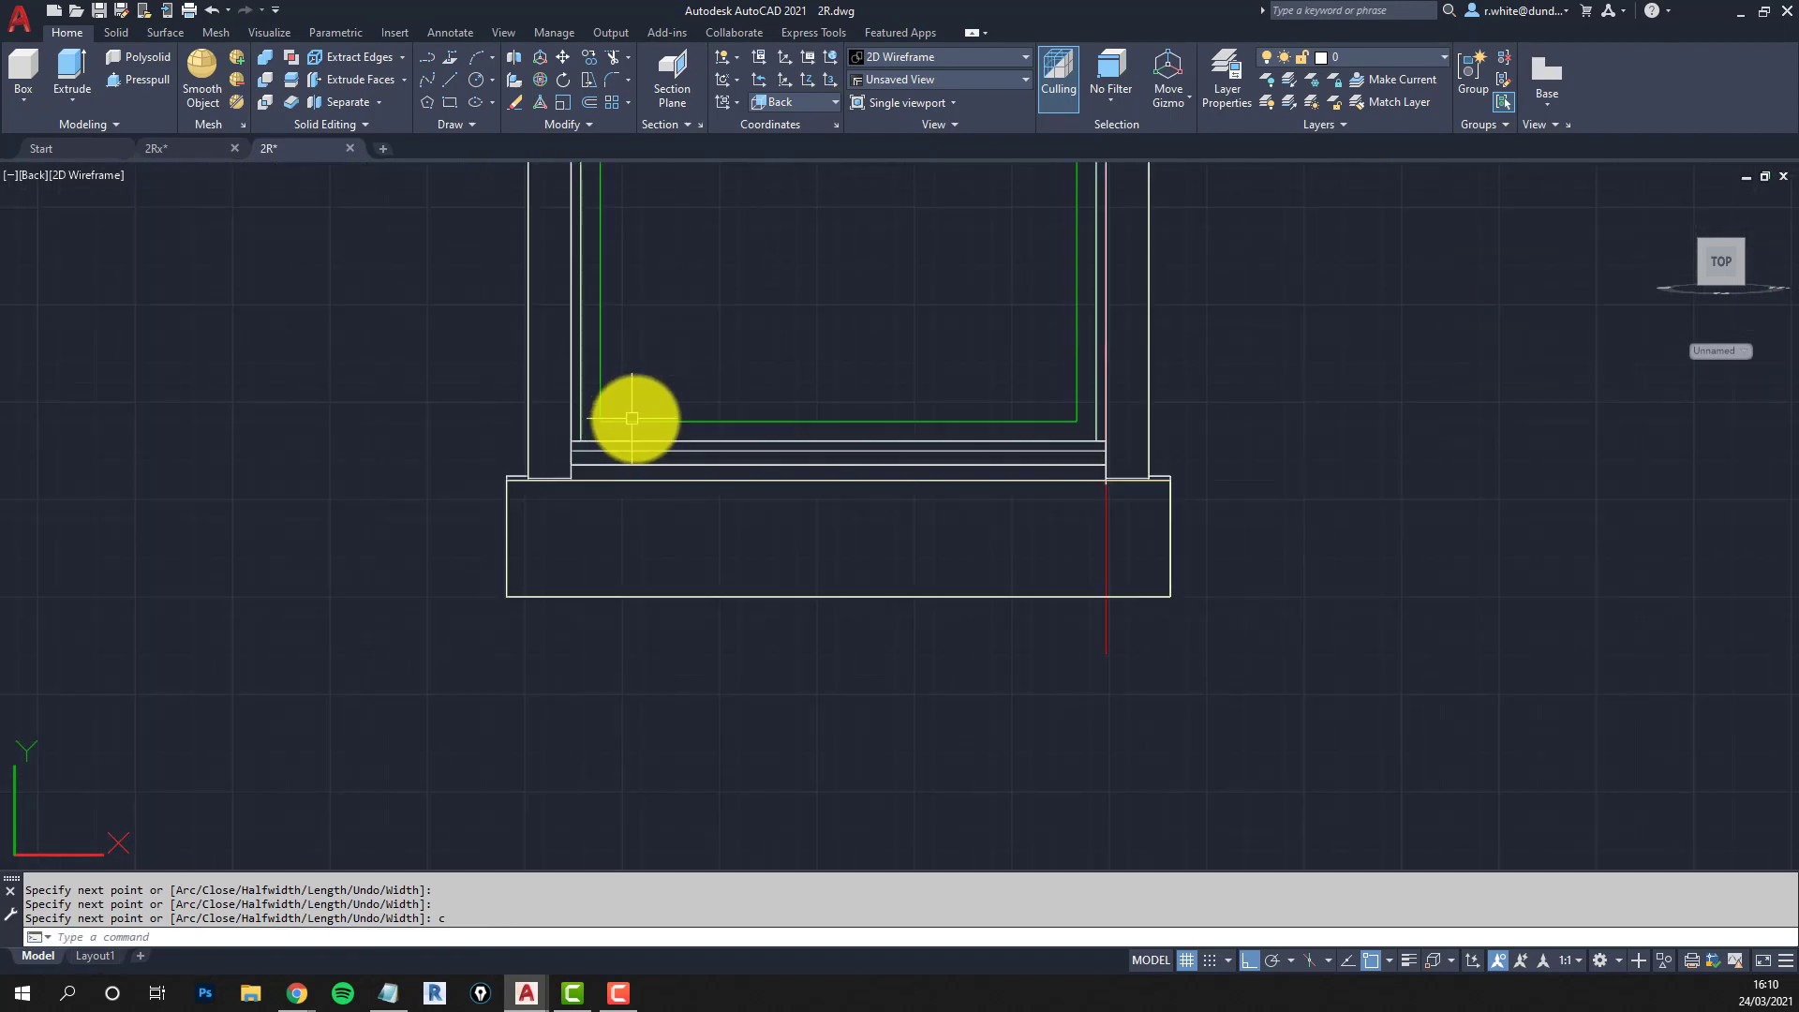
Examine in 3D where the closed frame outline sits relative to the sill and the sash.
middle_click_drag(783, 398, 586, 437, "shift")
scroll(586, 437, "up", 4)
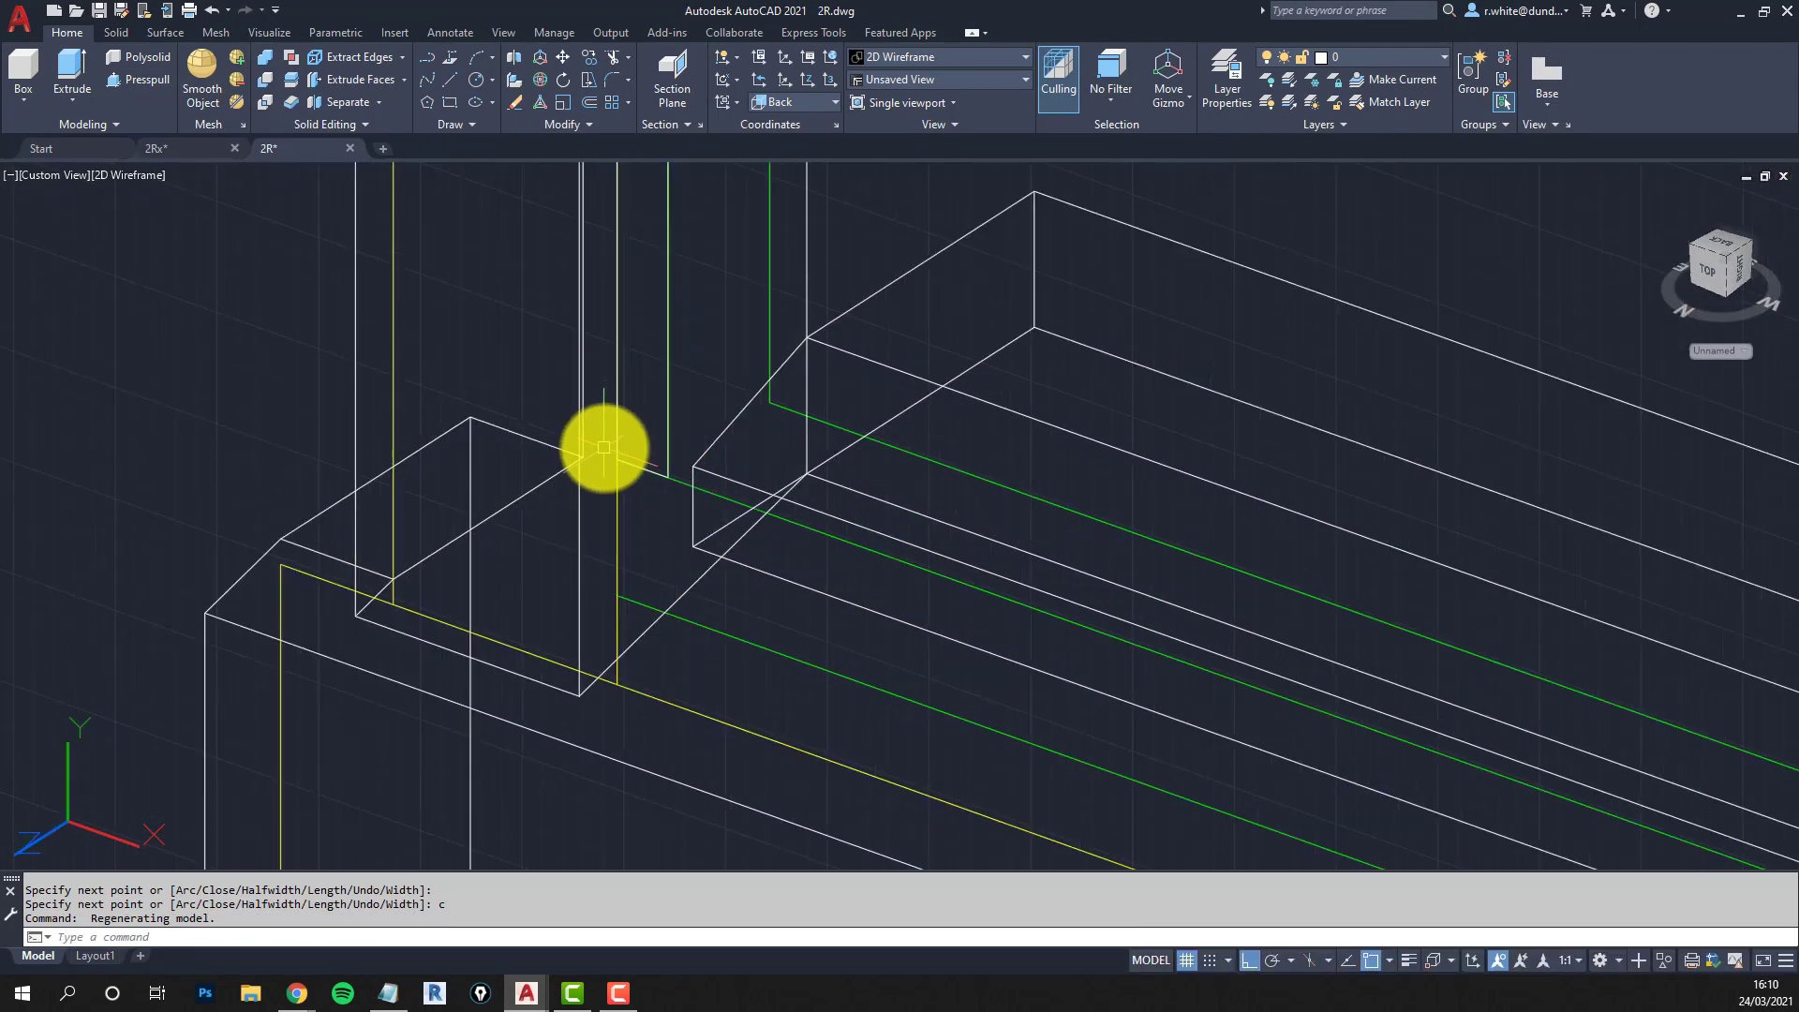
scroll(663, 474, "down", 5)
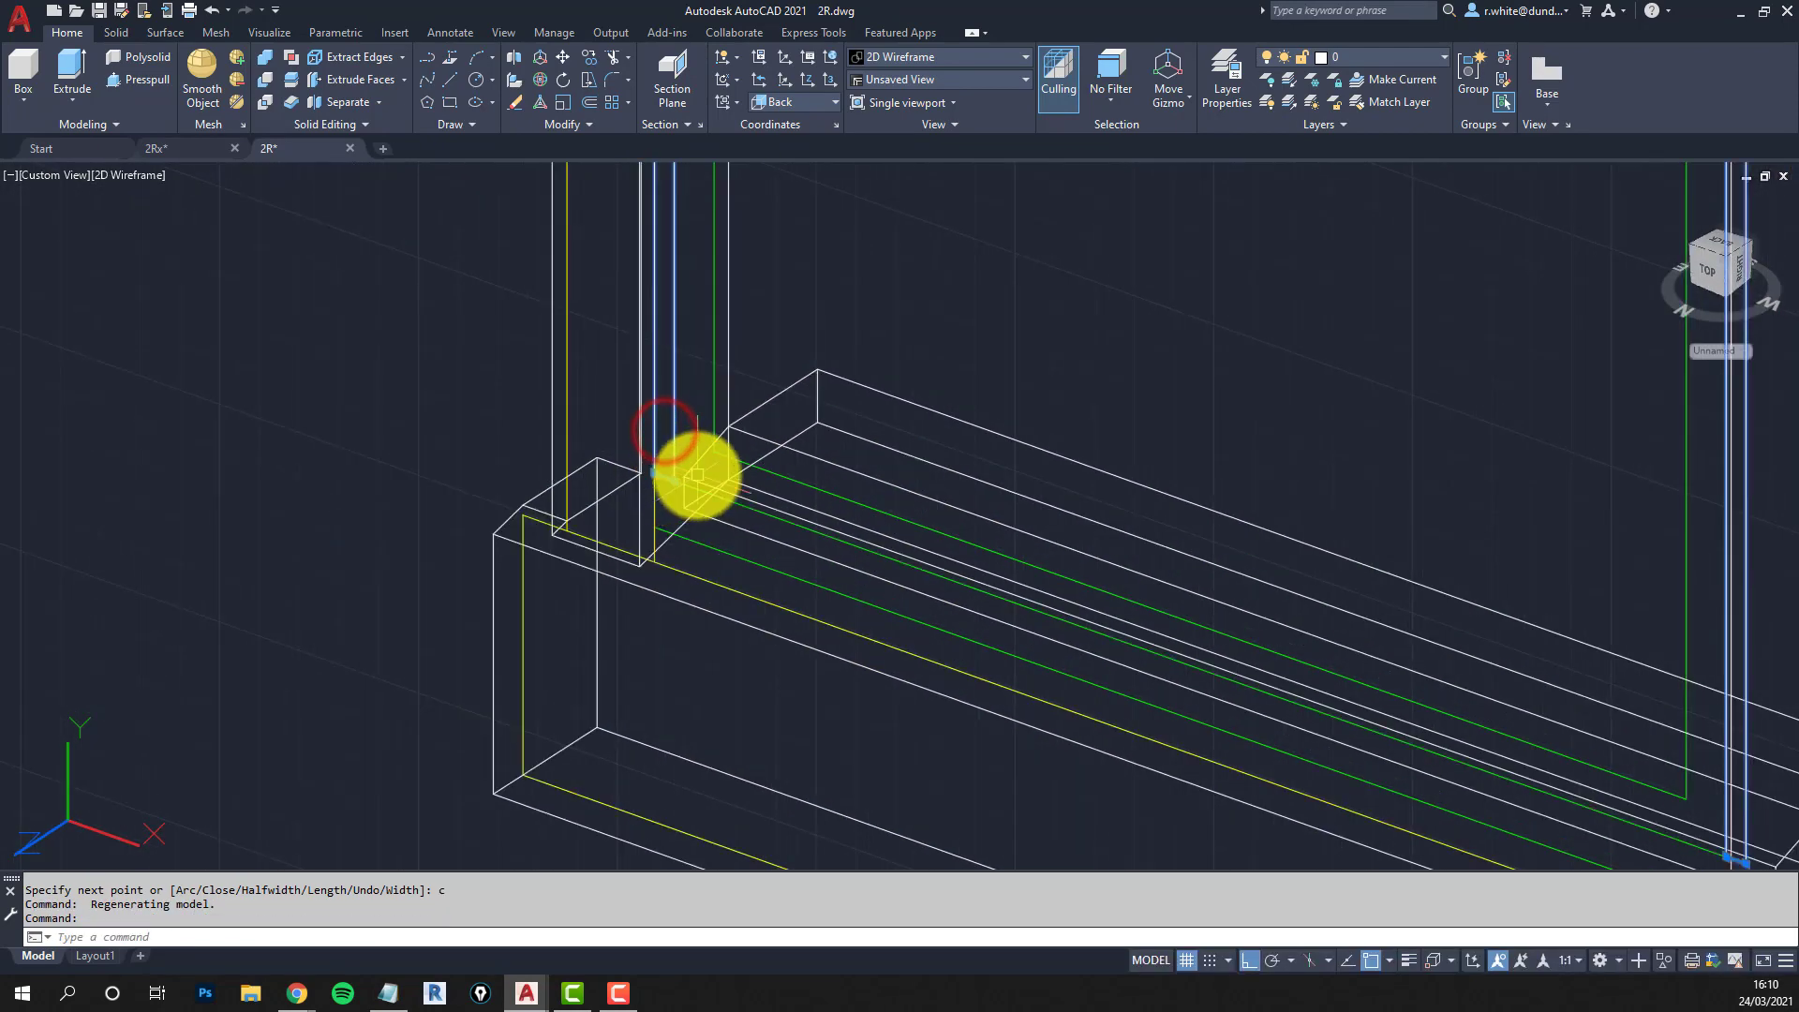
scroll(674, 558, "down", 5)
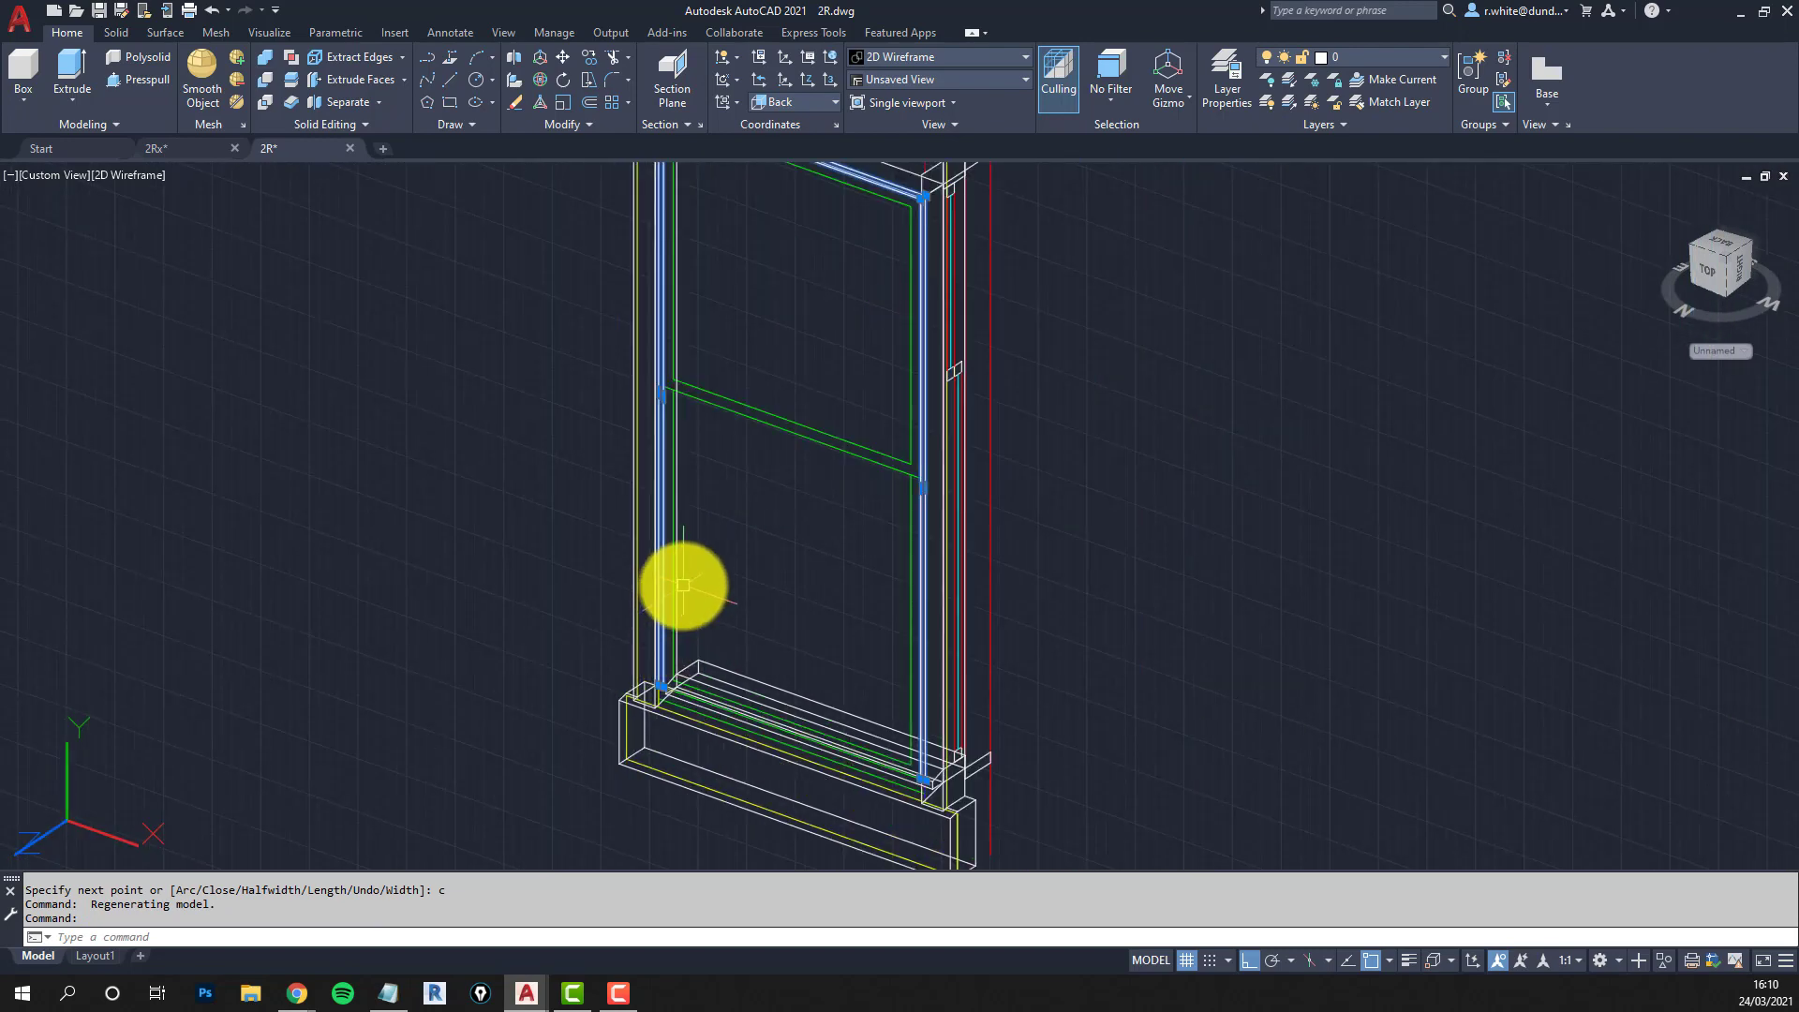
scroll(663, 674, "up", 5)
middle_click_drag(663, 675, 684, 440)
scroll(663, 594, "up", 3)
key("Escape")
key("Escape")
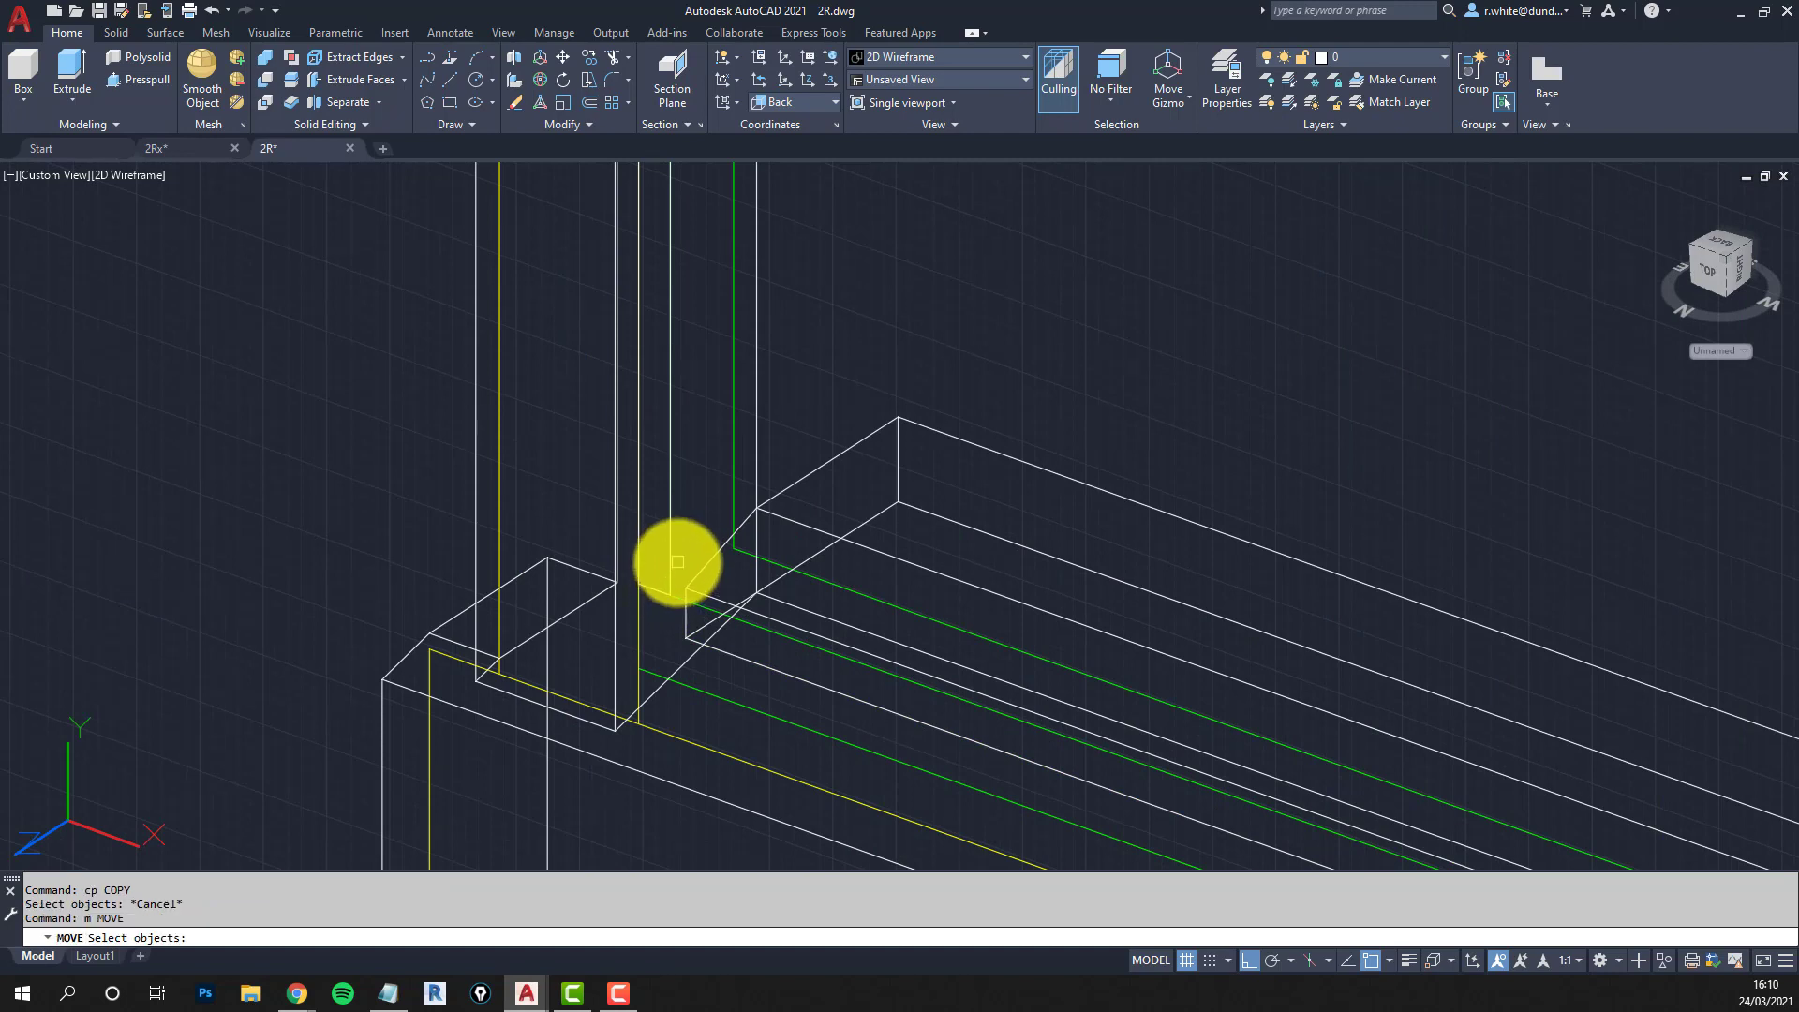
Move the frame outline from its lower outer corner to the far upper corner of the sill's raised rear part.
left_click(671, 565)
key("Return")
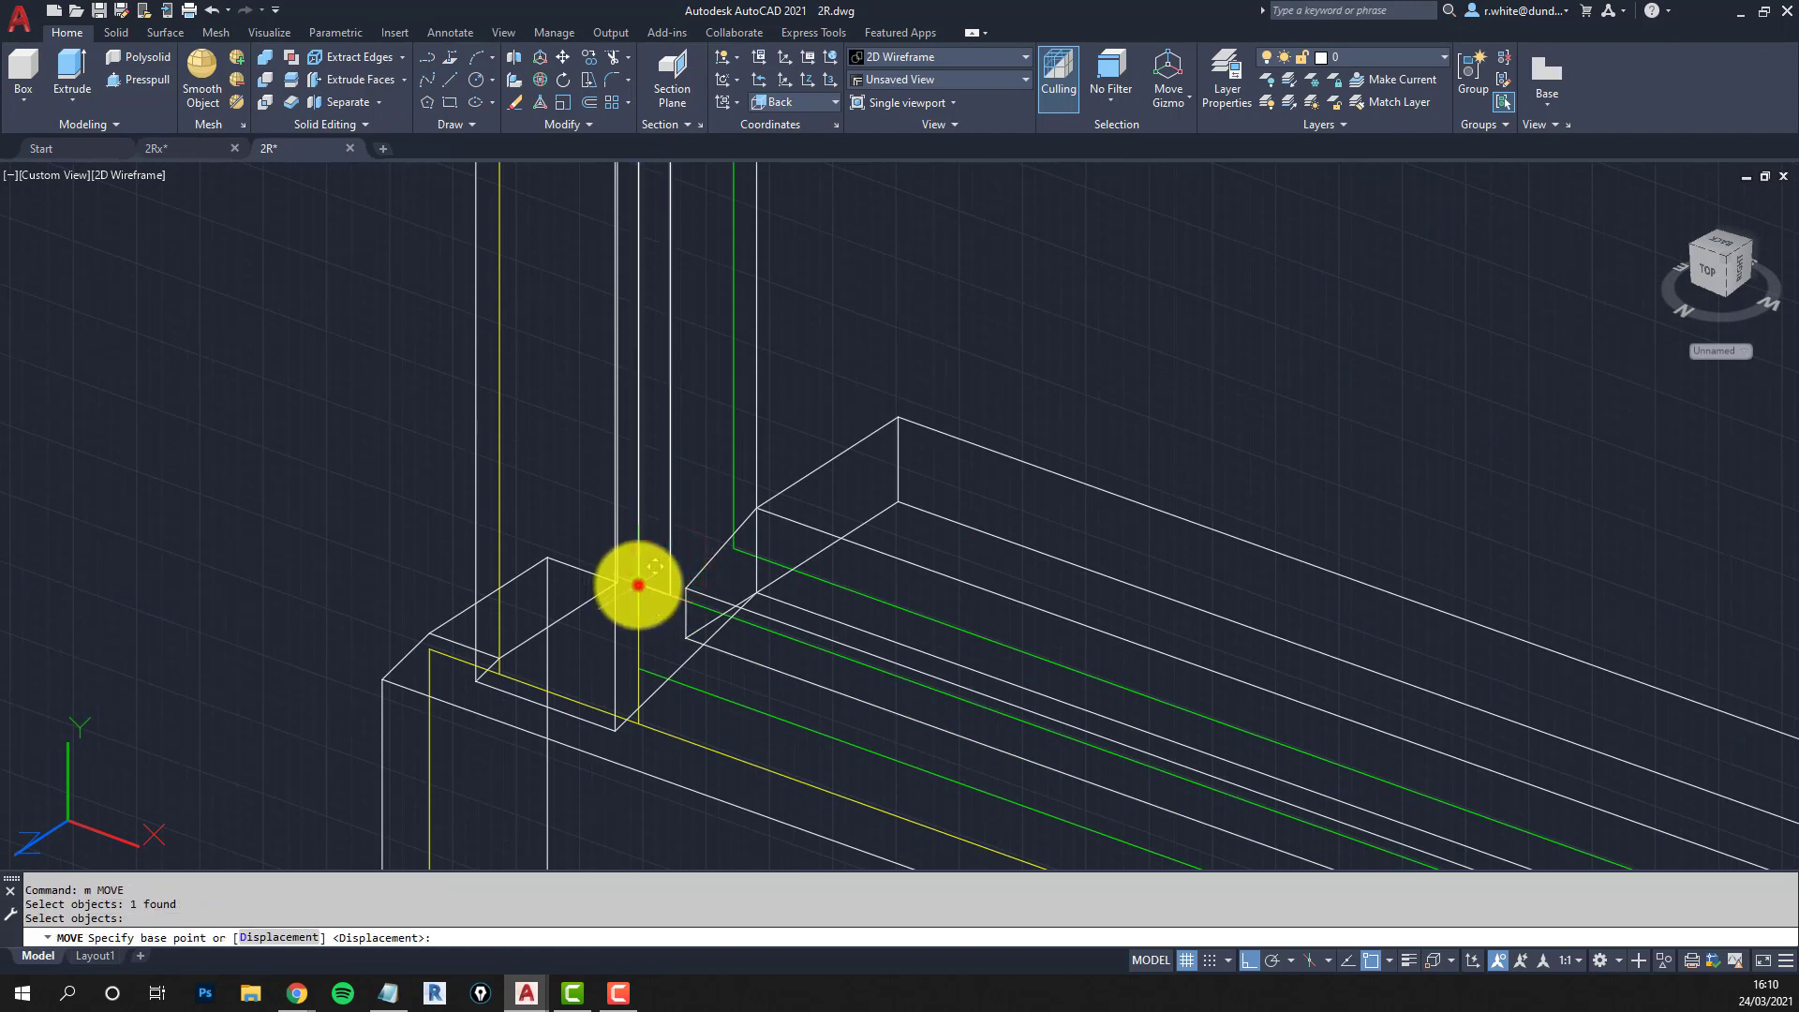
left_click(638, 585)
left_click(900, 415)
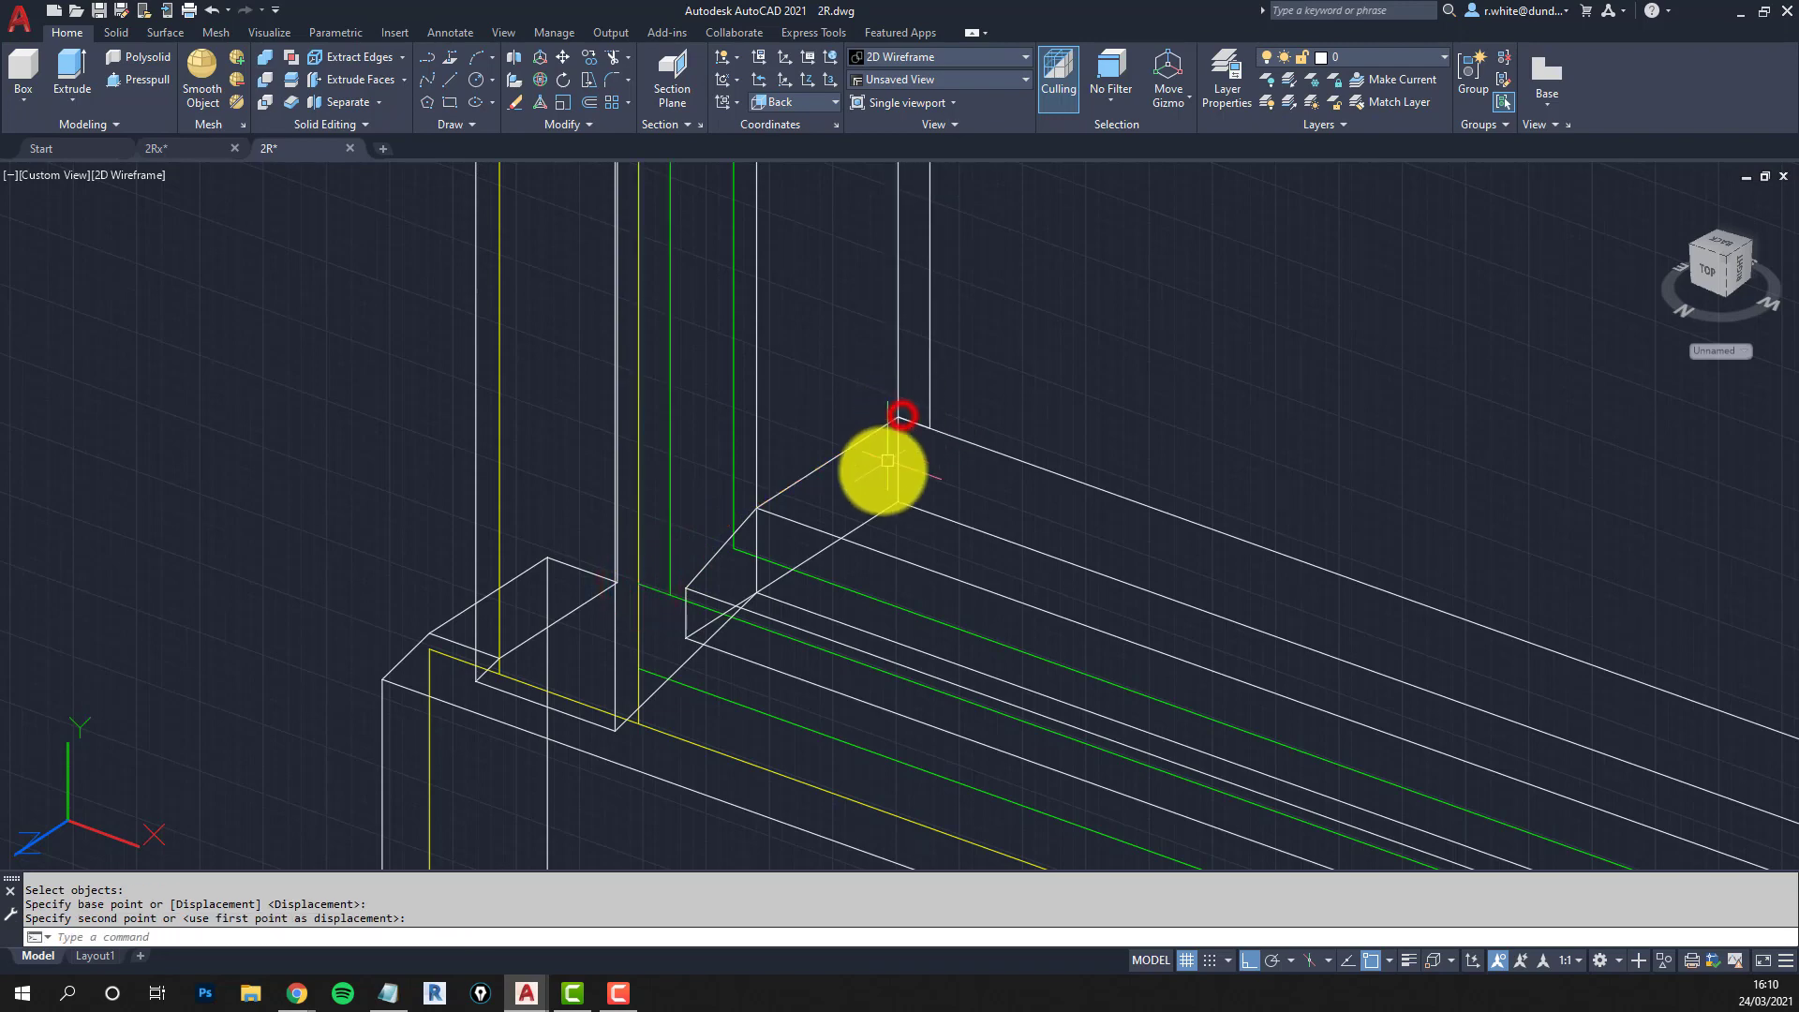
key("Escape")
key("Escape")
Measure the depth of the sill's raised rear part along its upper end edge.
middle_click_drag(775, 502, 815, 478, "shift")
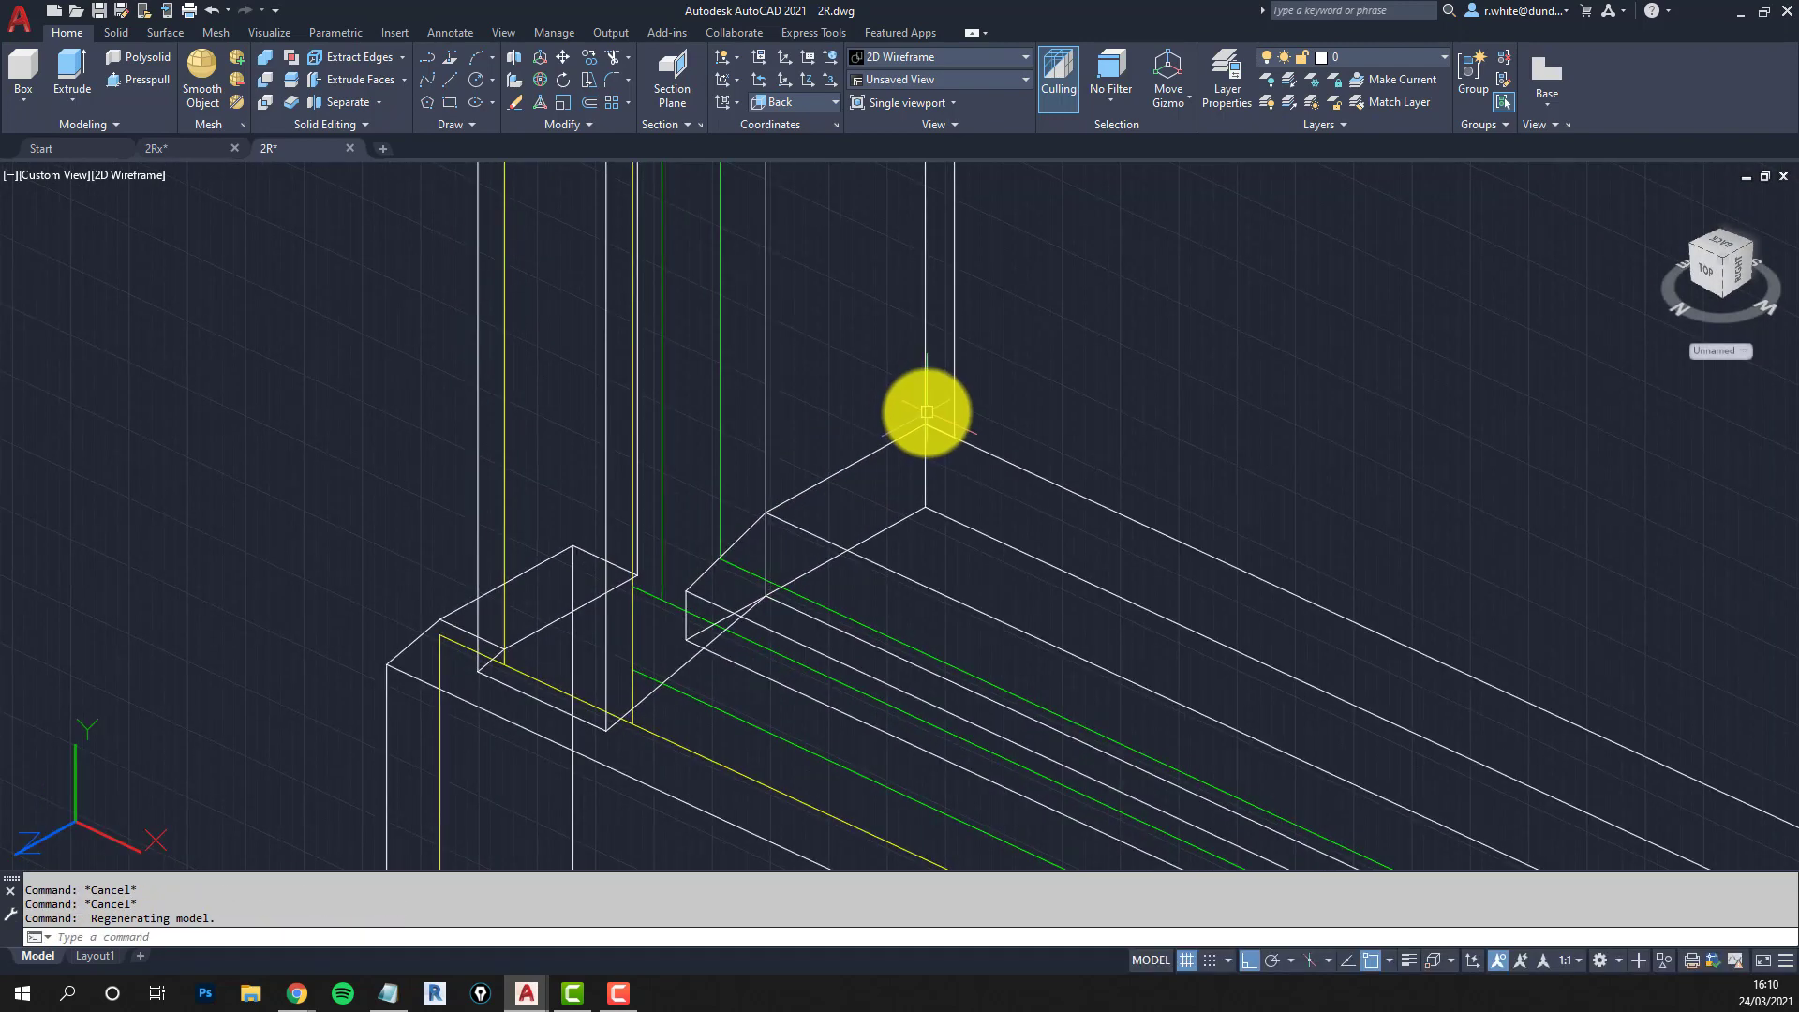
type("d")
left_click(778, 512)
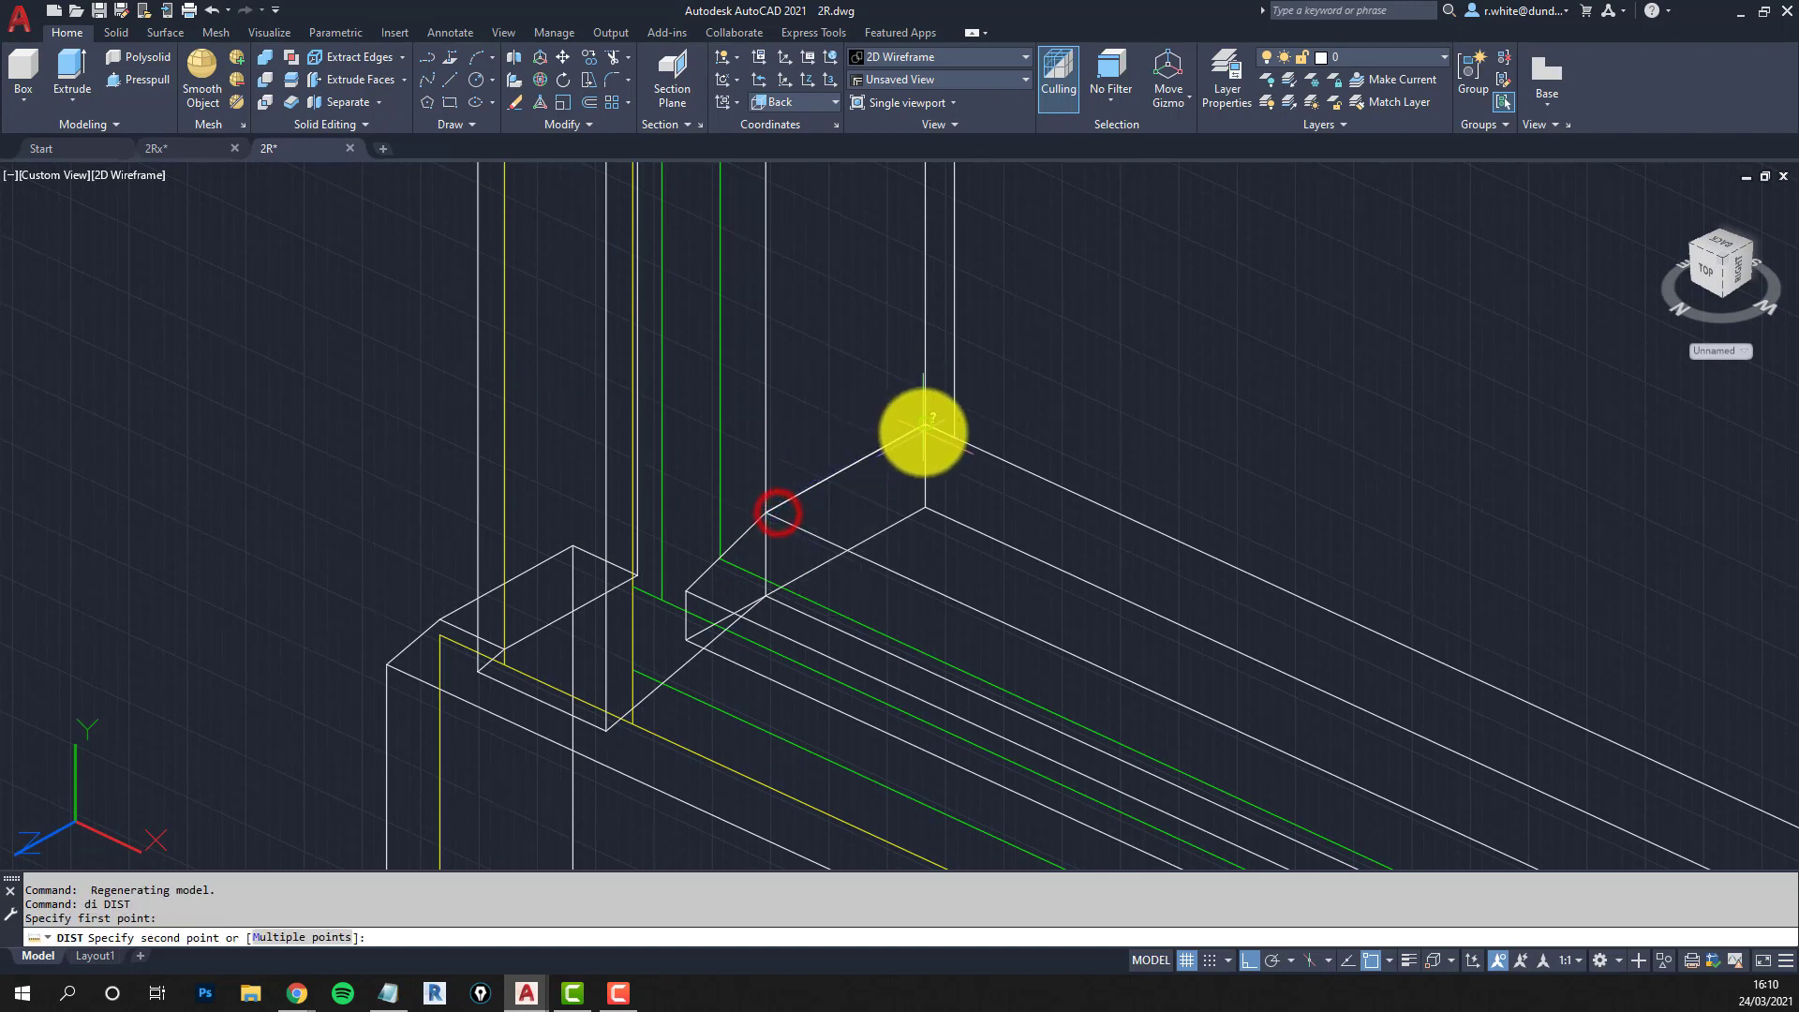
left_click(923, 432)
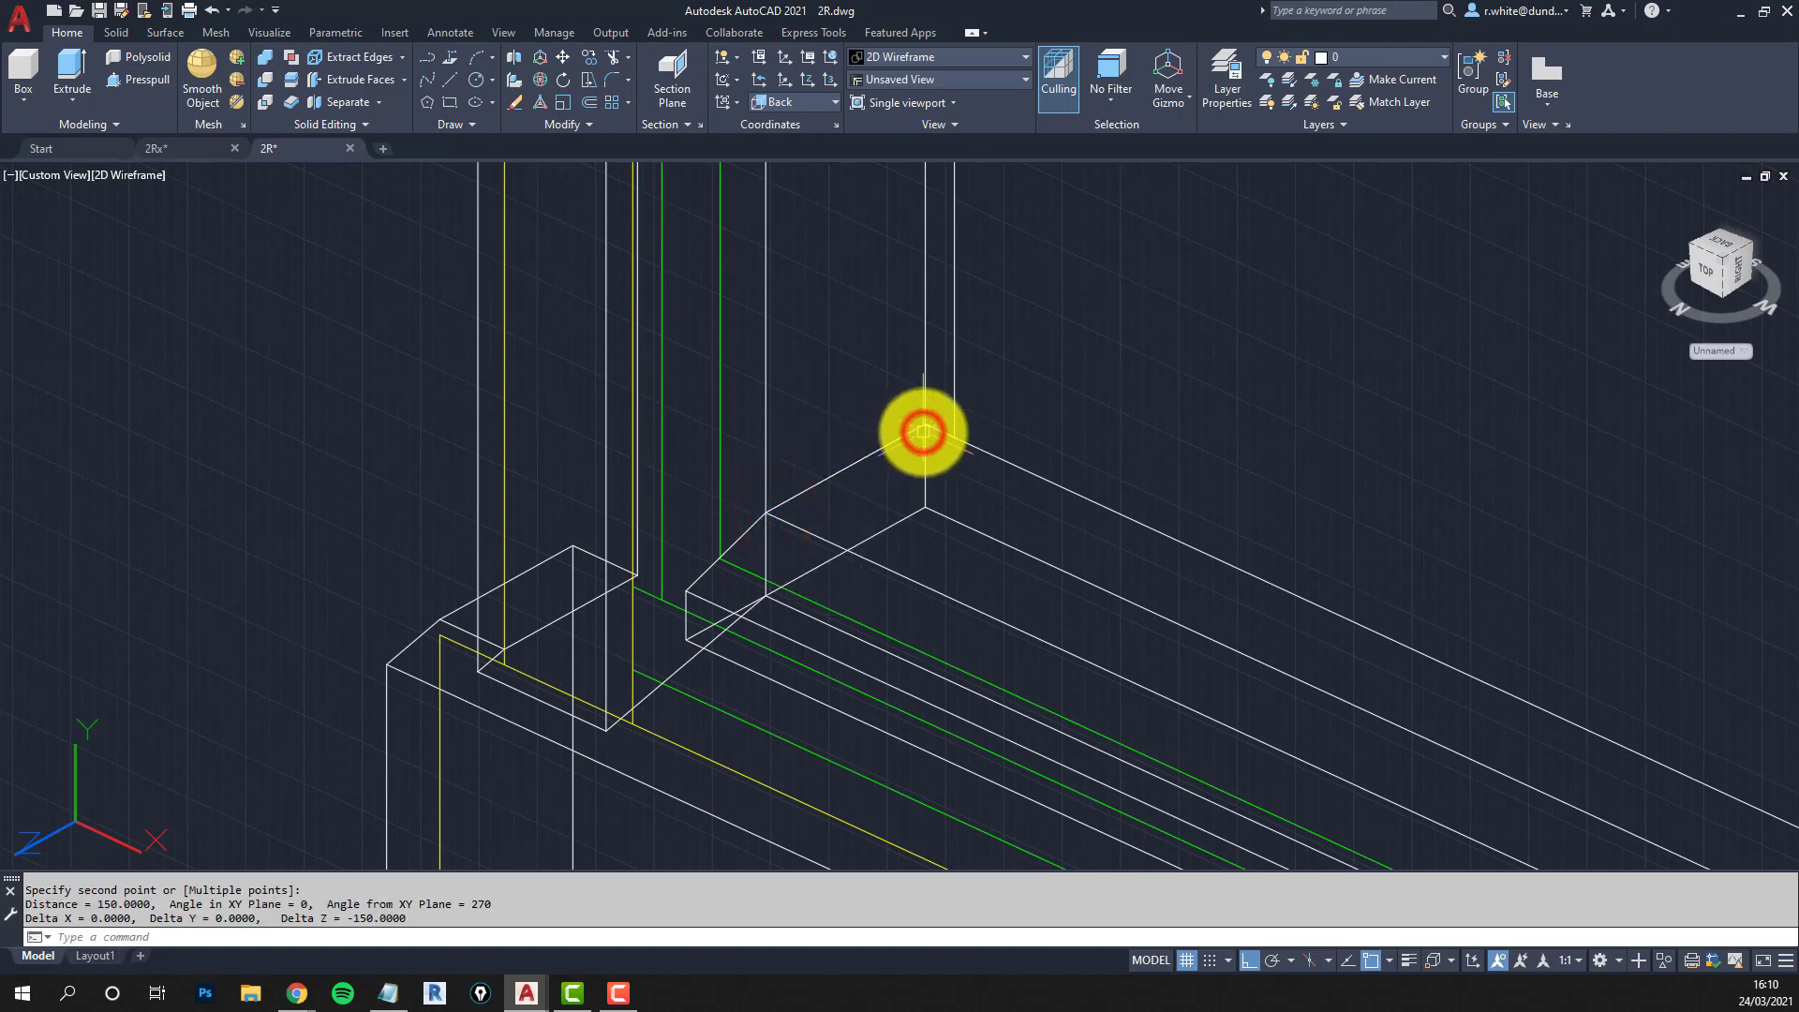
triple_click(129, 903)
left_click(114, 904)
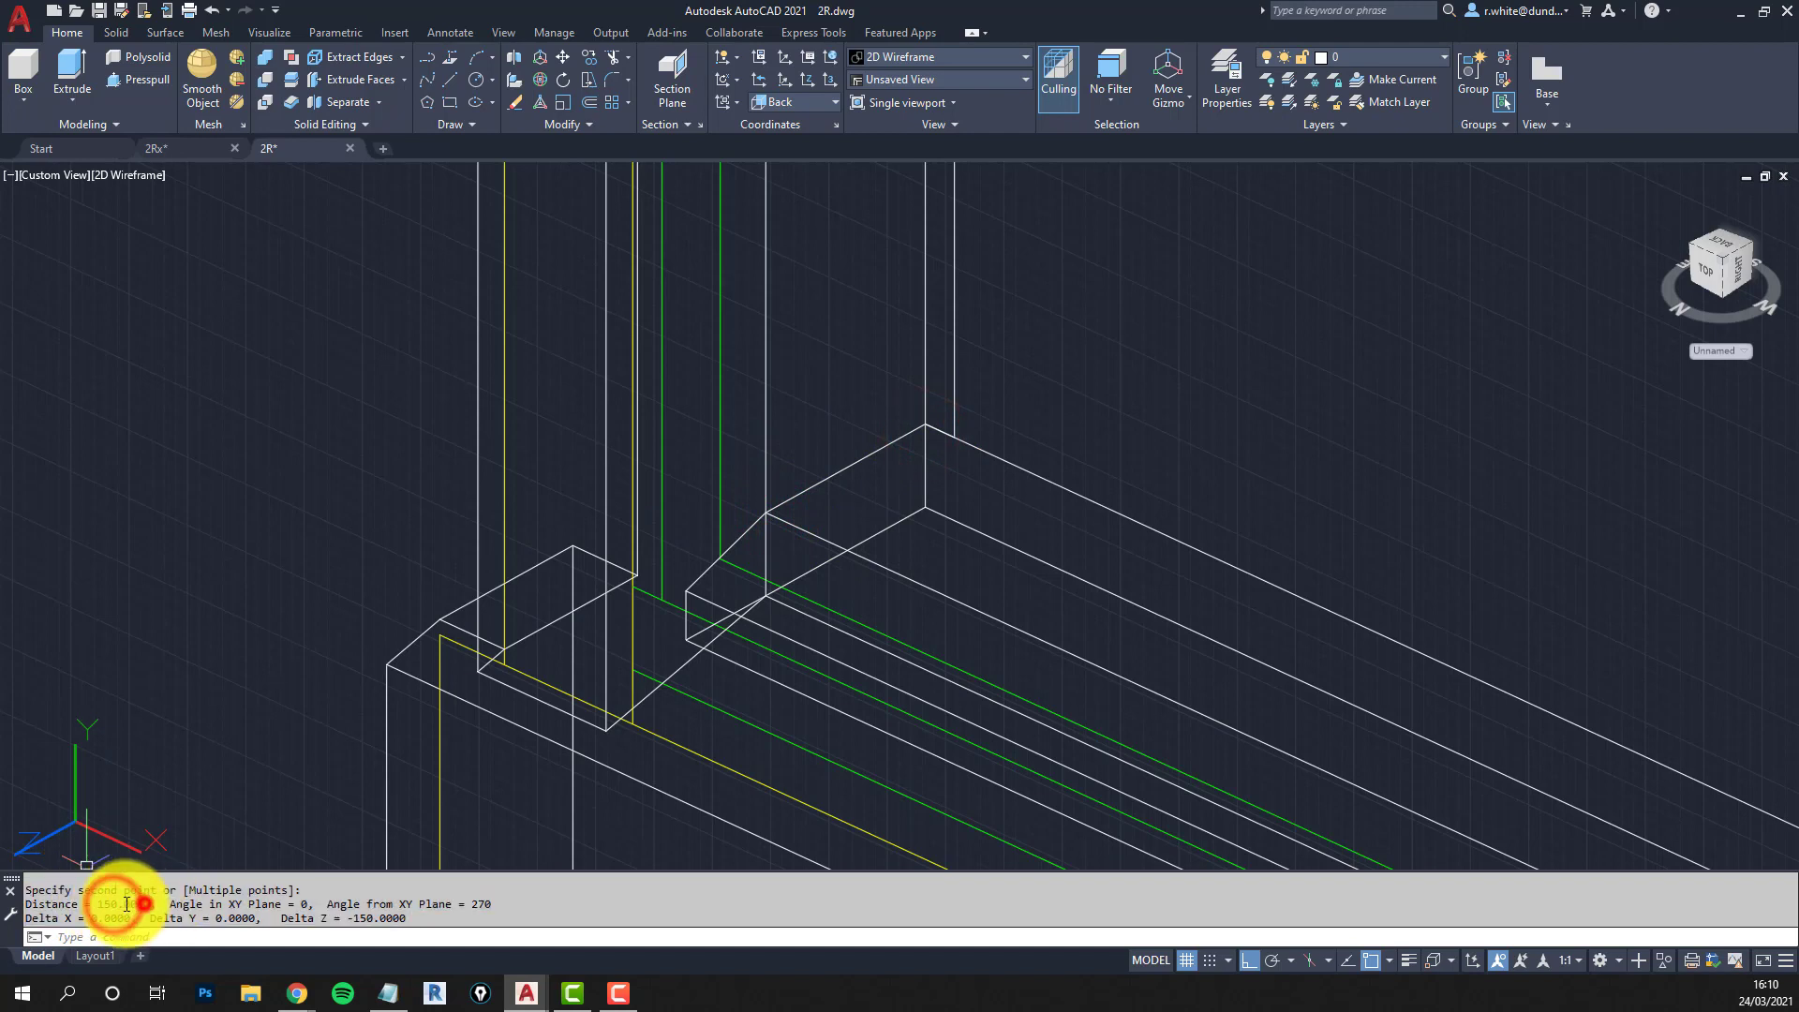
key("Escape")
key("Escape")
Extrude the closed frame outline from the sill's rear edge towards the sash.
scroll(894, 519, "down", 1)
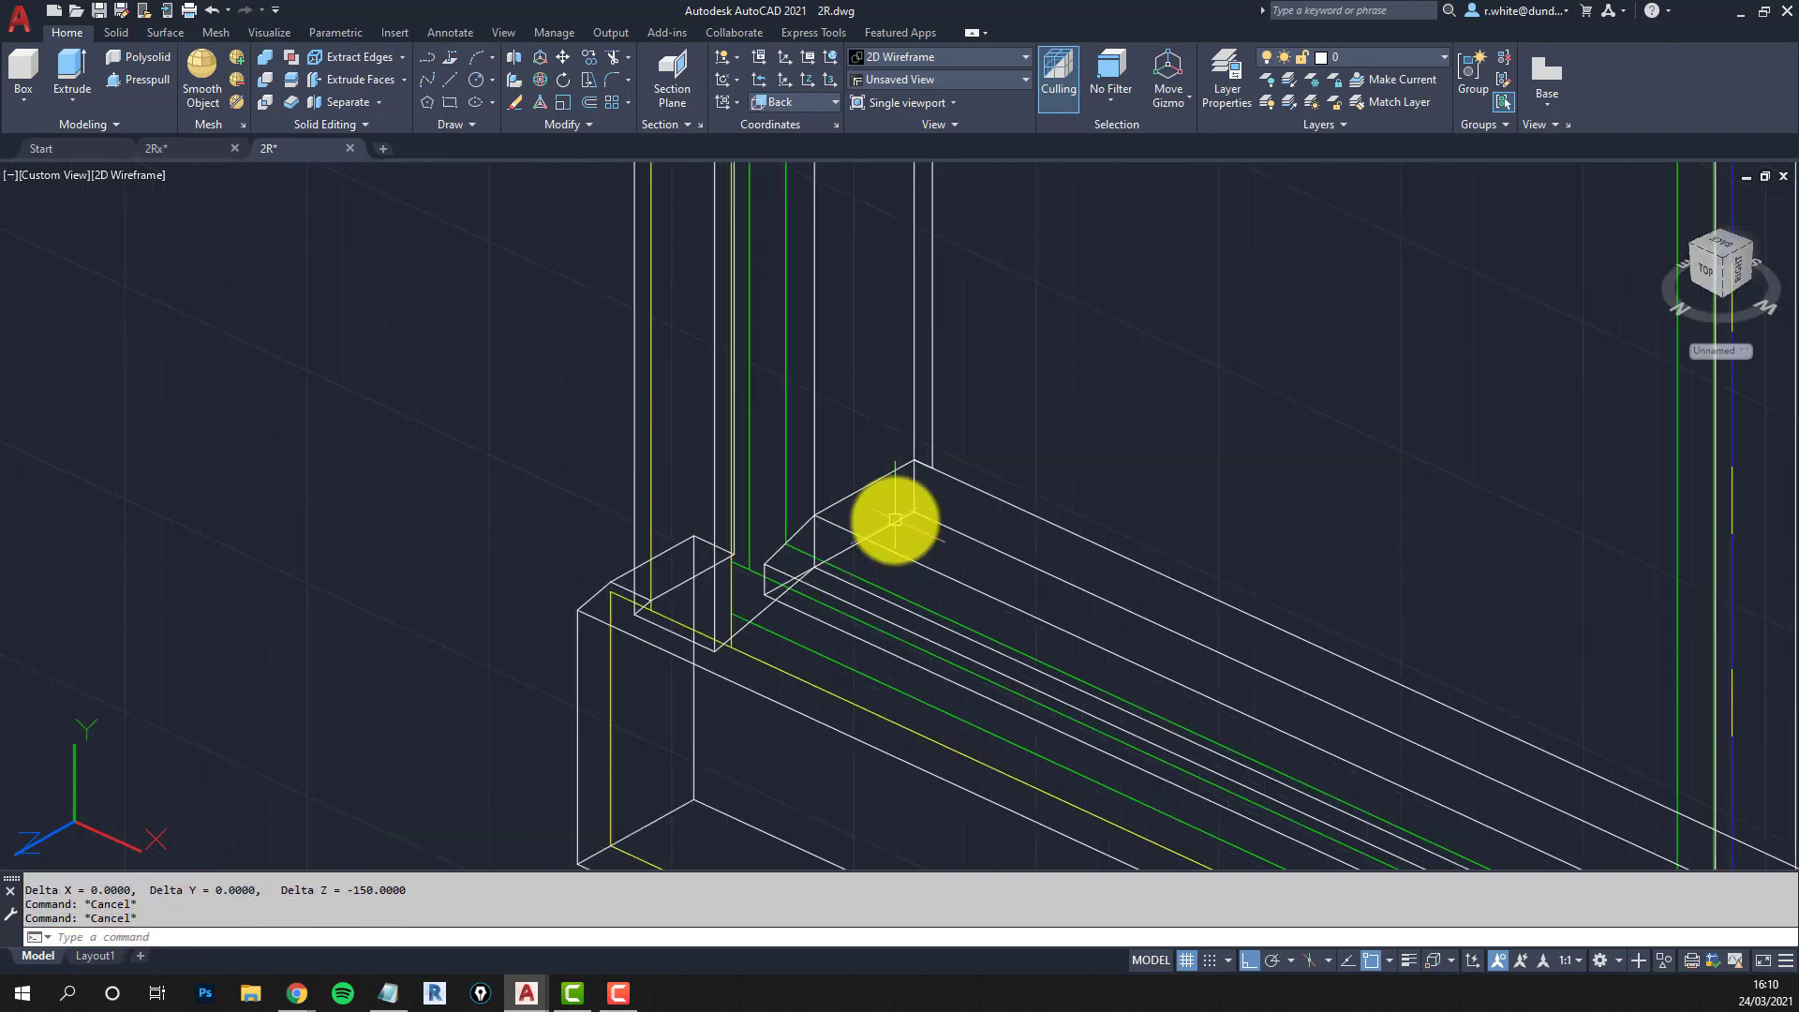
type("ext")
key("Return")
left_click(932, 450)
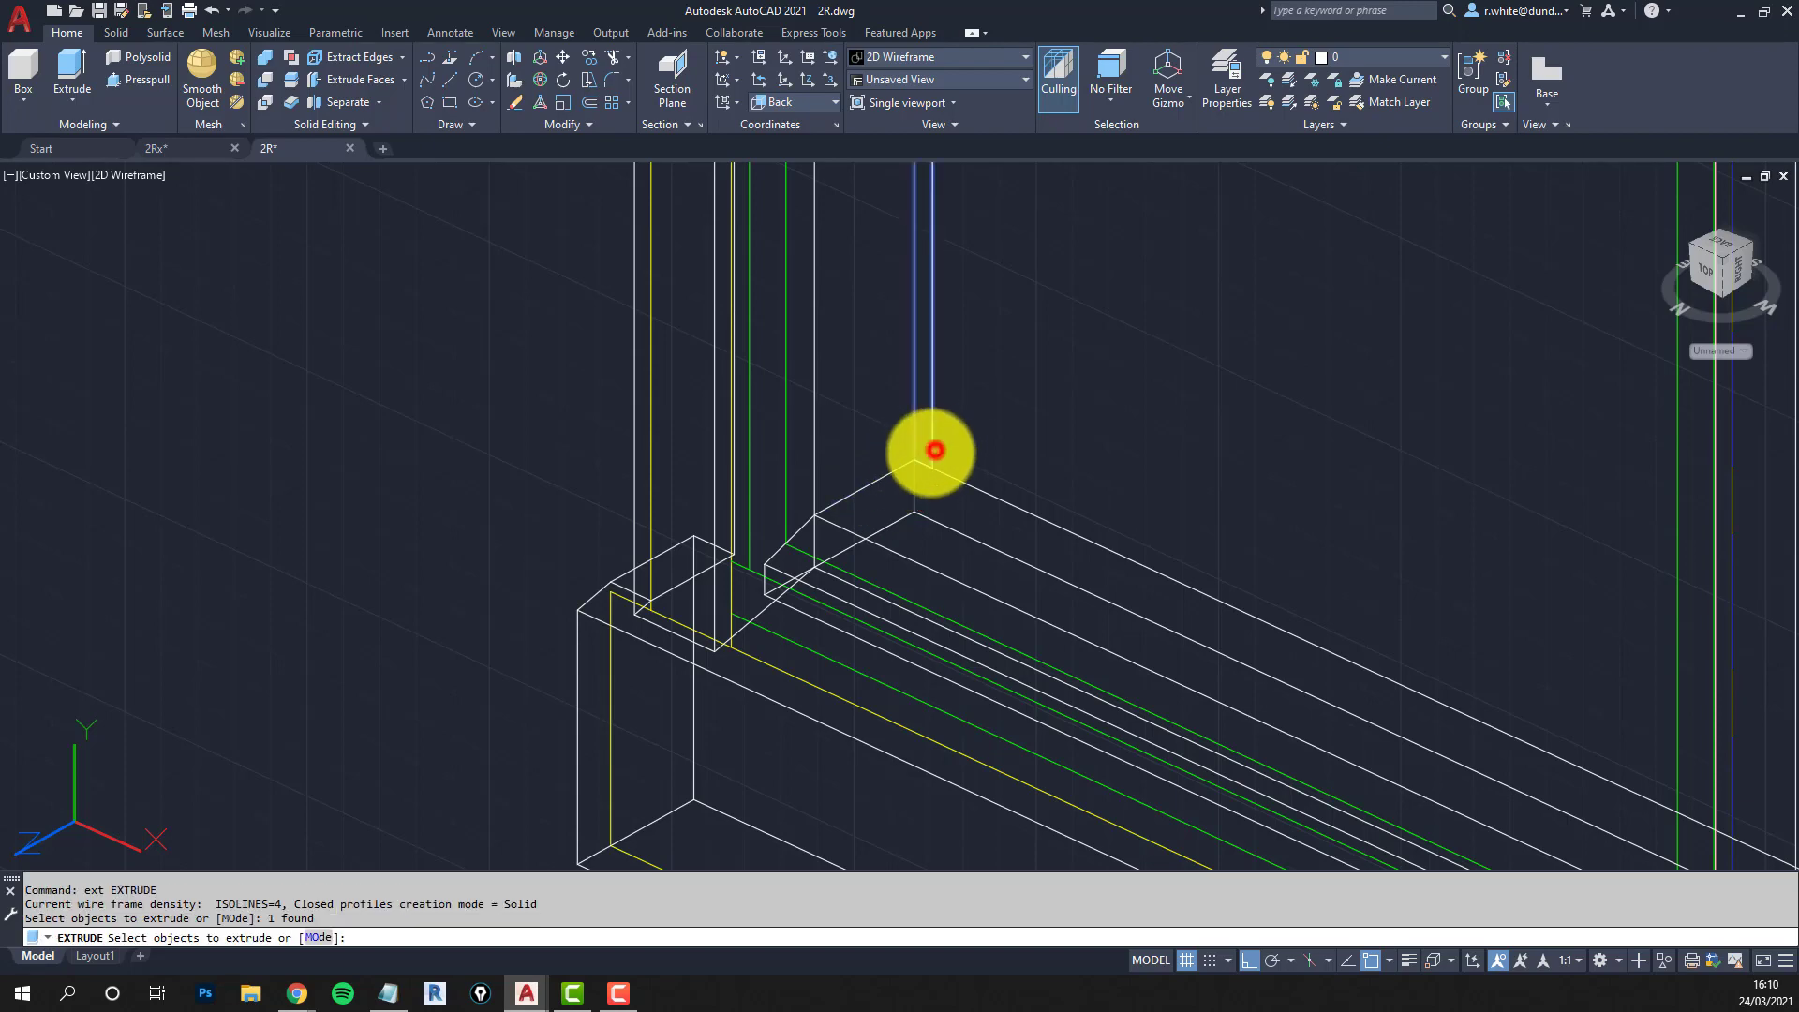
right_click(934, 449)
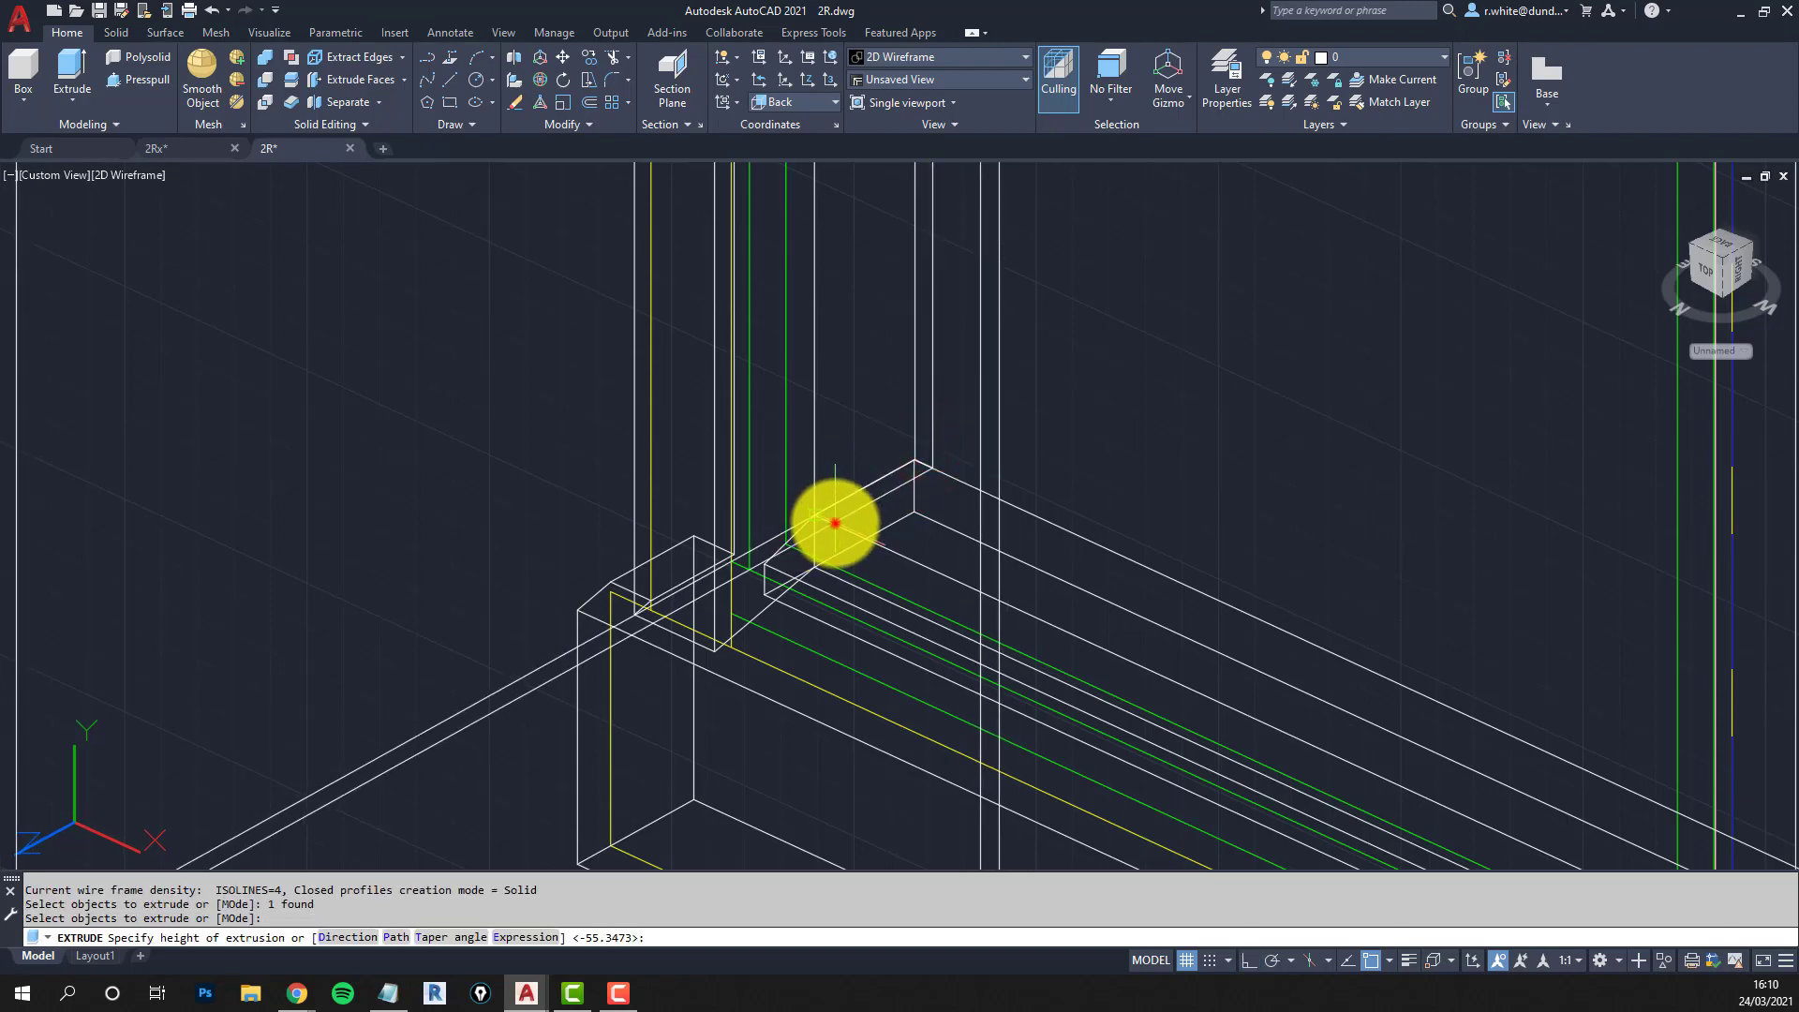
Finish extruding the window frame profile to the picked point at the sill corner and union the inner frame solid with the adjoining solid.
left_click(835, 522)
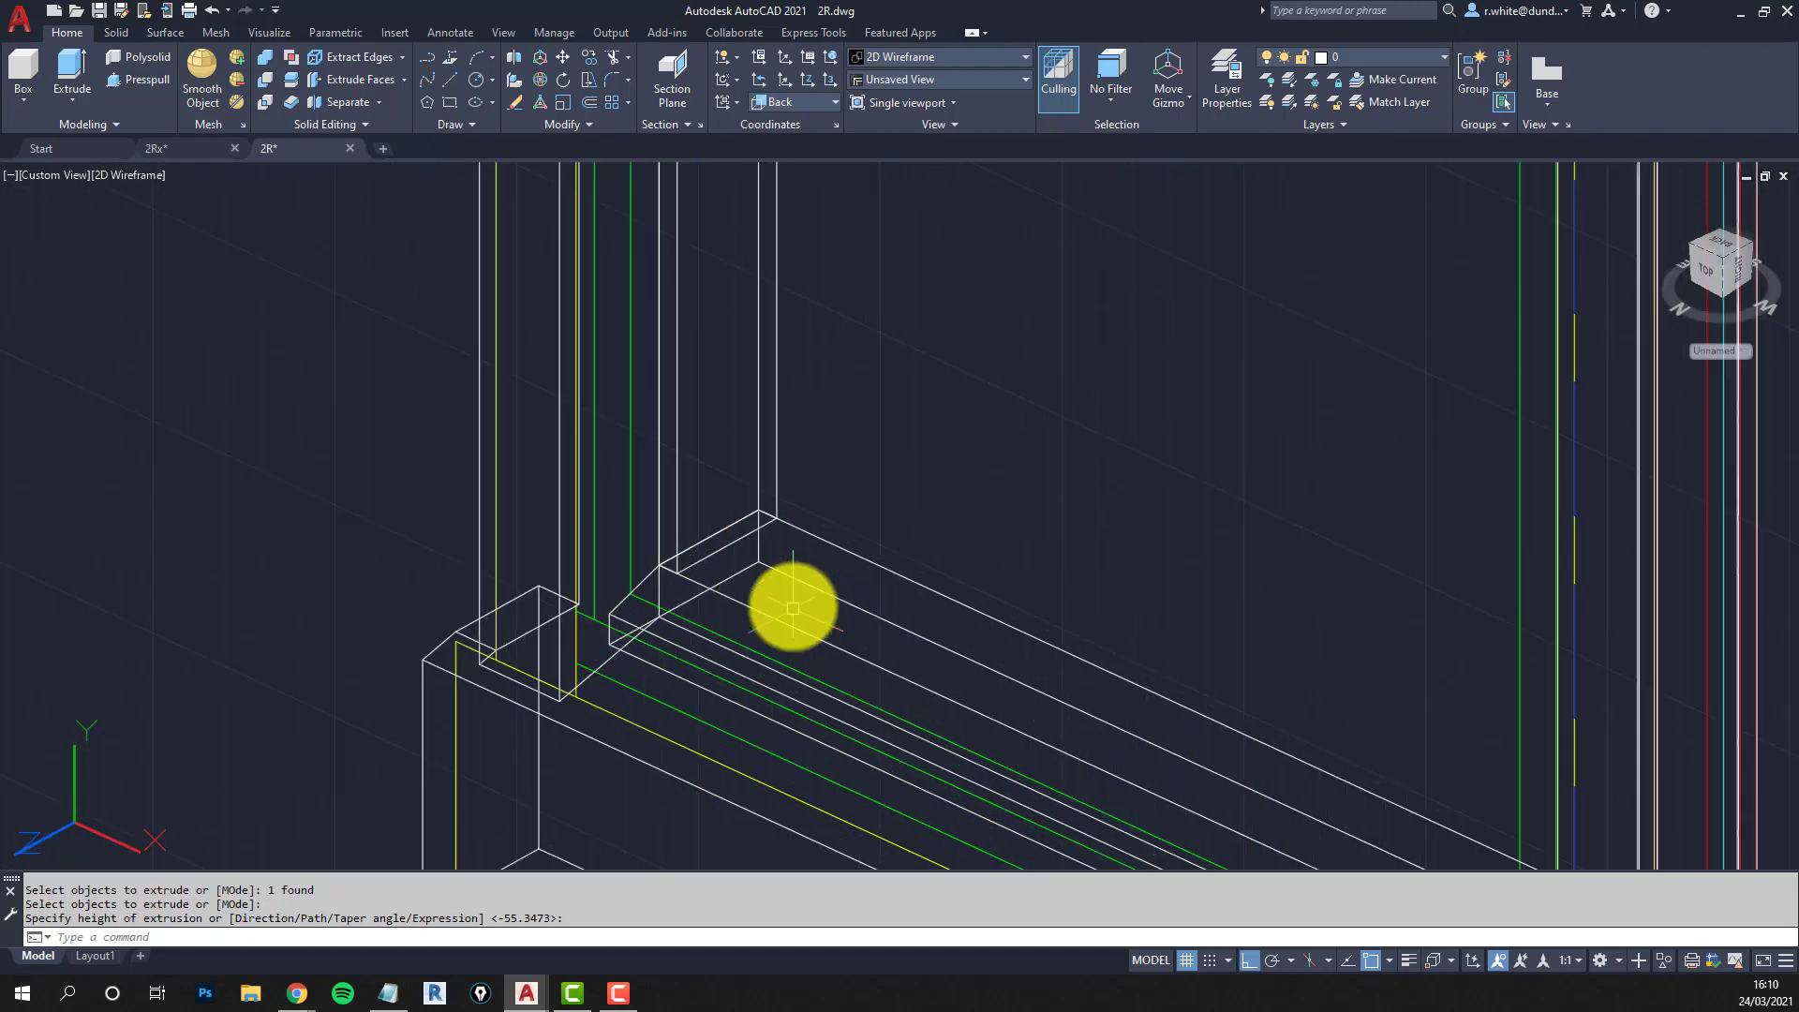
scroll(792, 590, "up", 3)
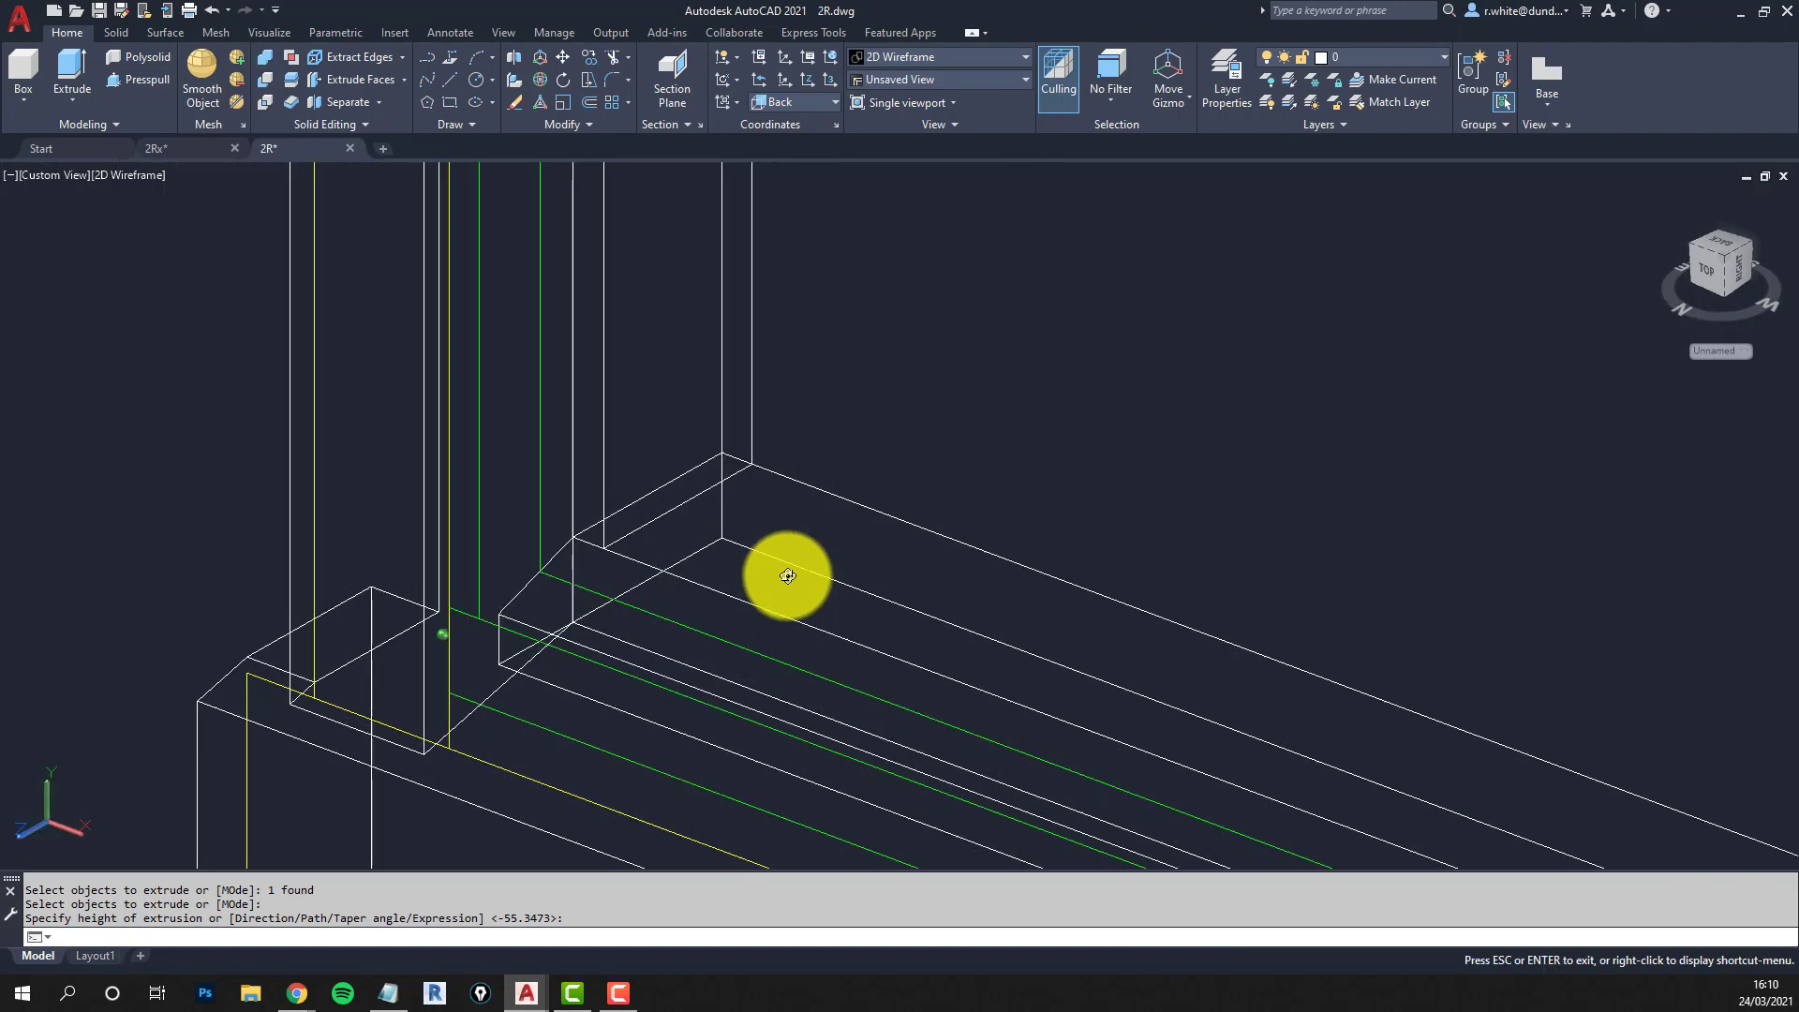
left_click(263, 55)
left_click(755, 434)
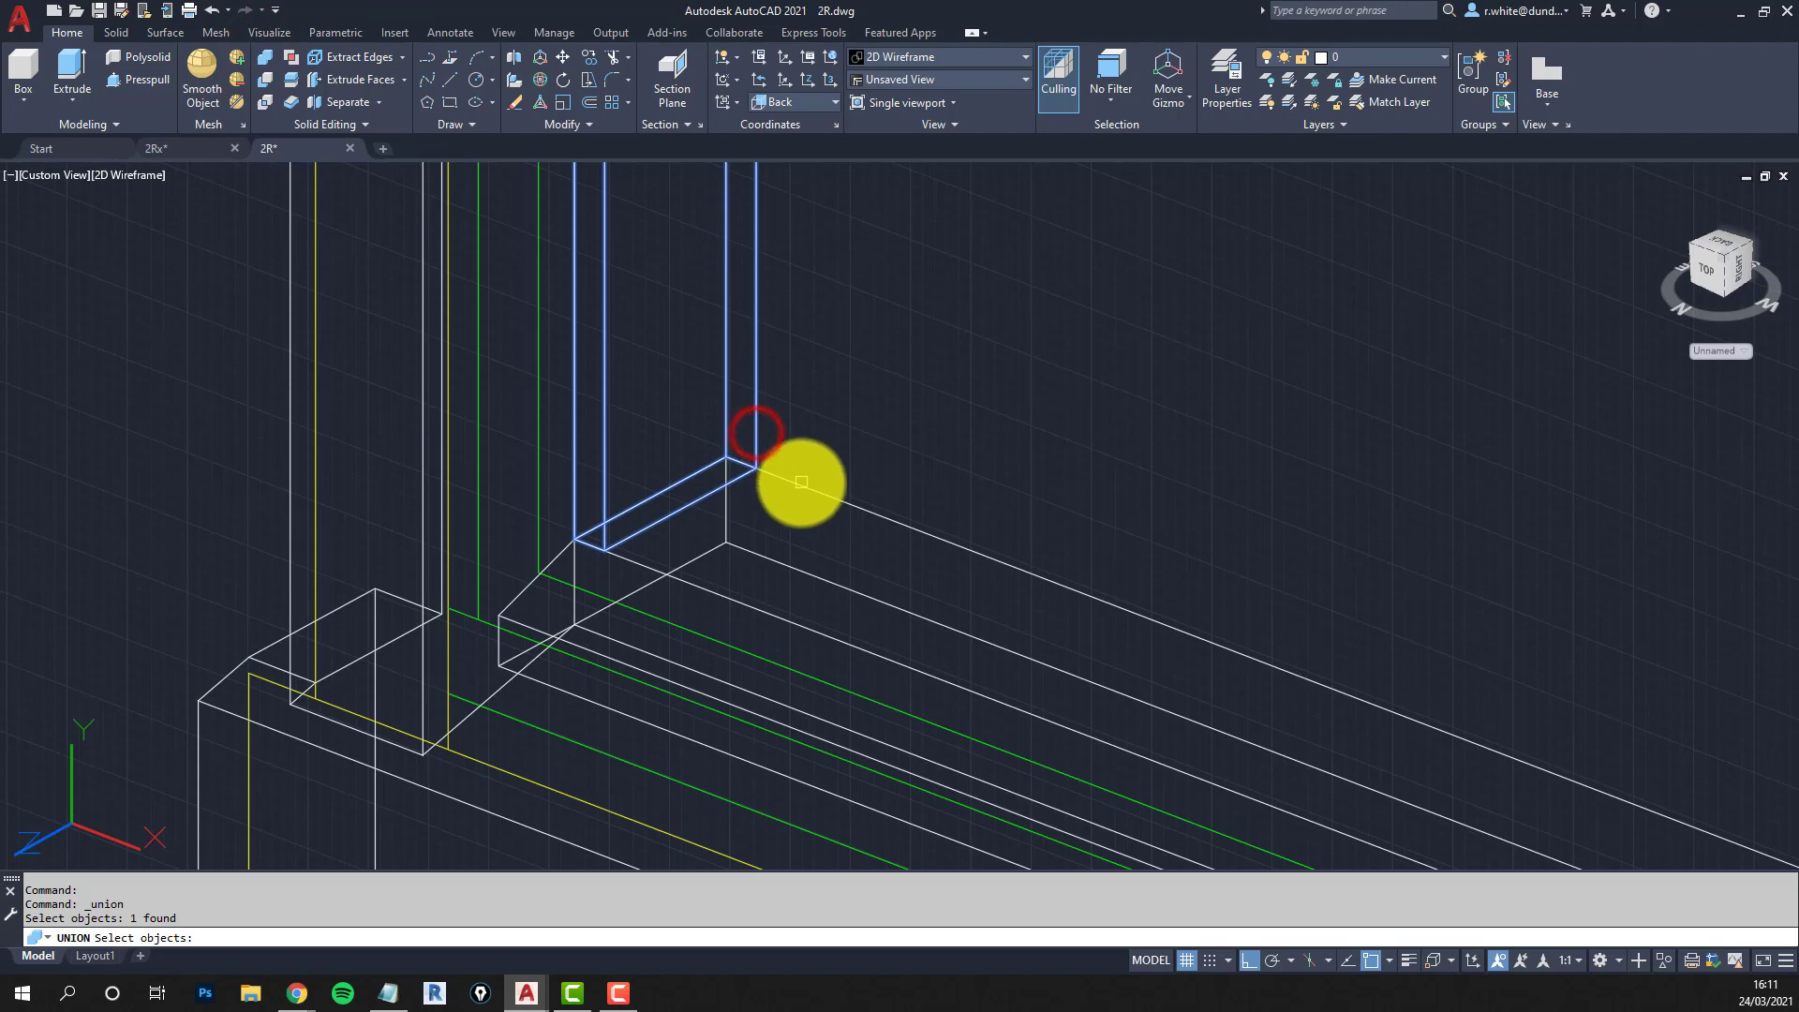
left_click(801, 481)
scroll(804, 485, "down", 3)
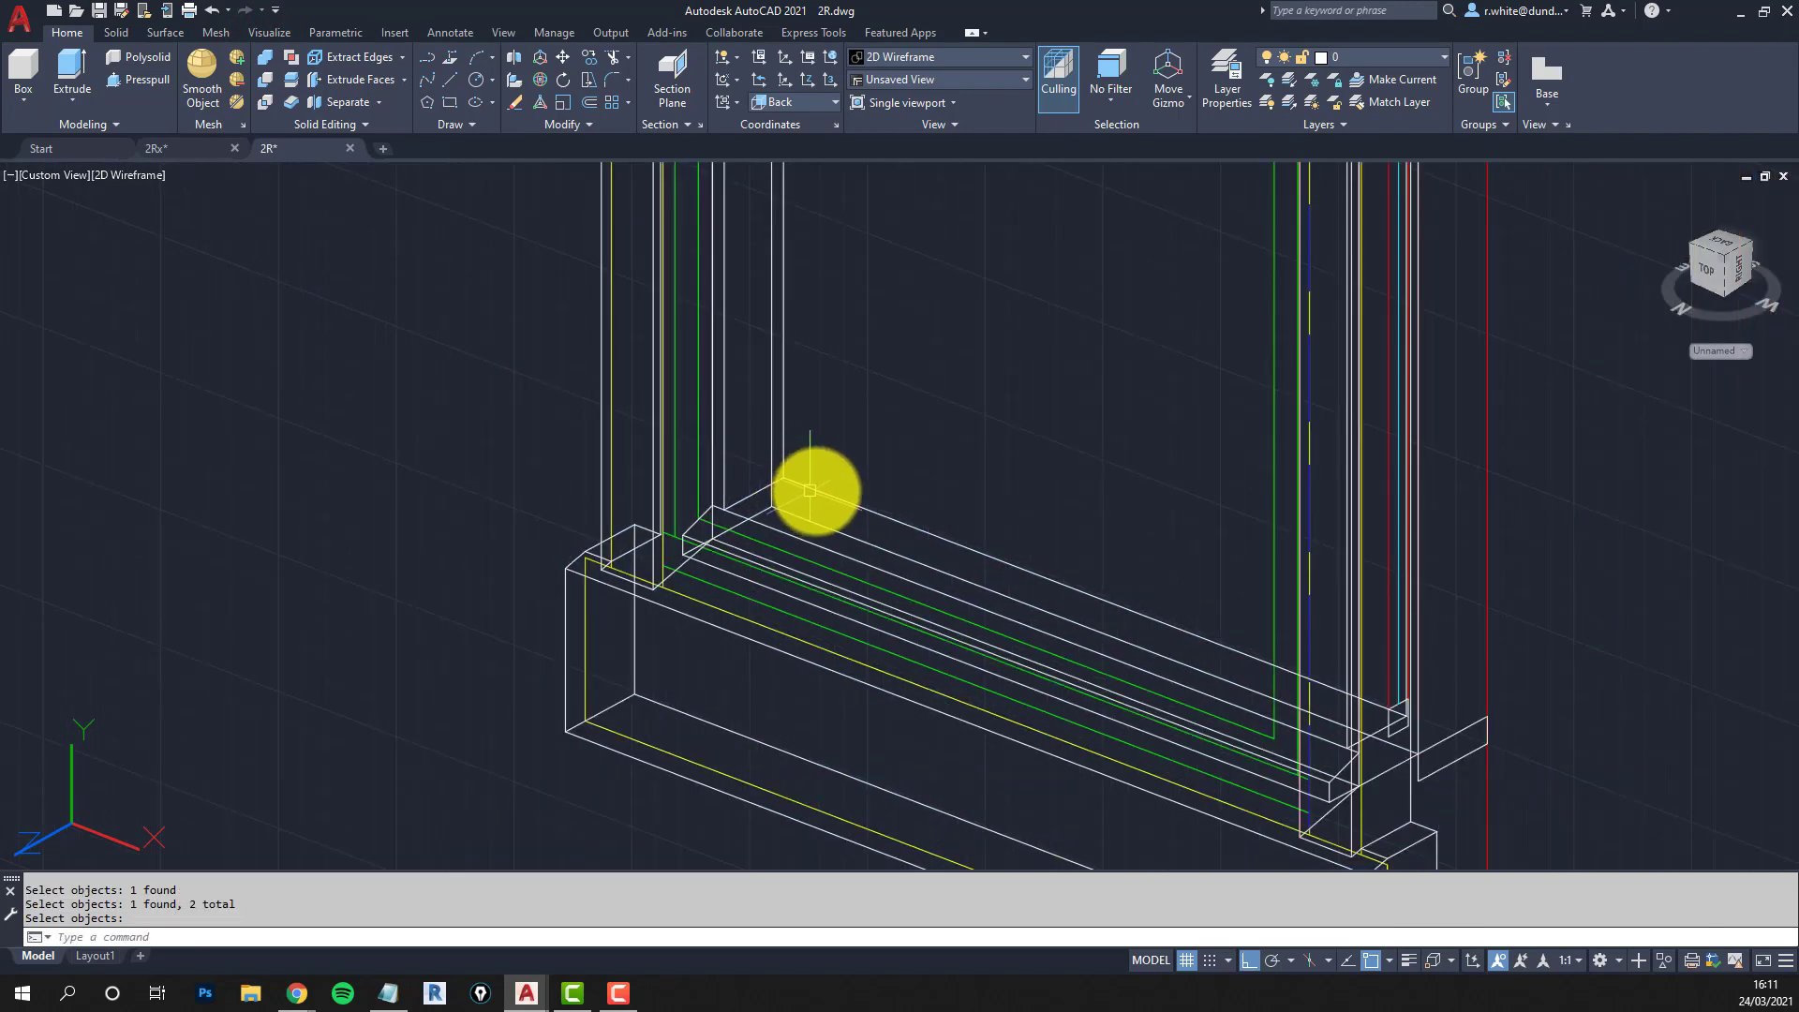
Inspect the frame and sill joint in the Shaded with edges visual style, and return the display to 2D Wireframe.
left_click(125, 177)
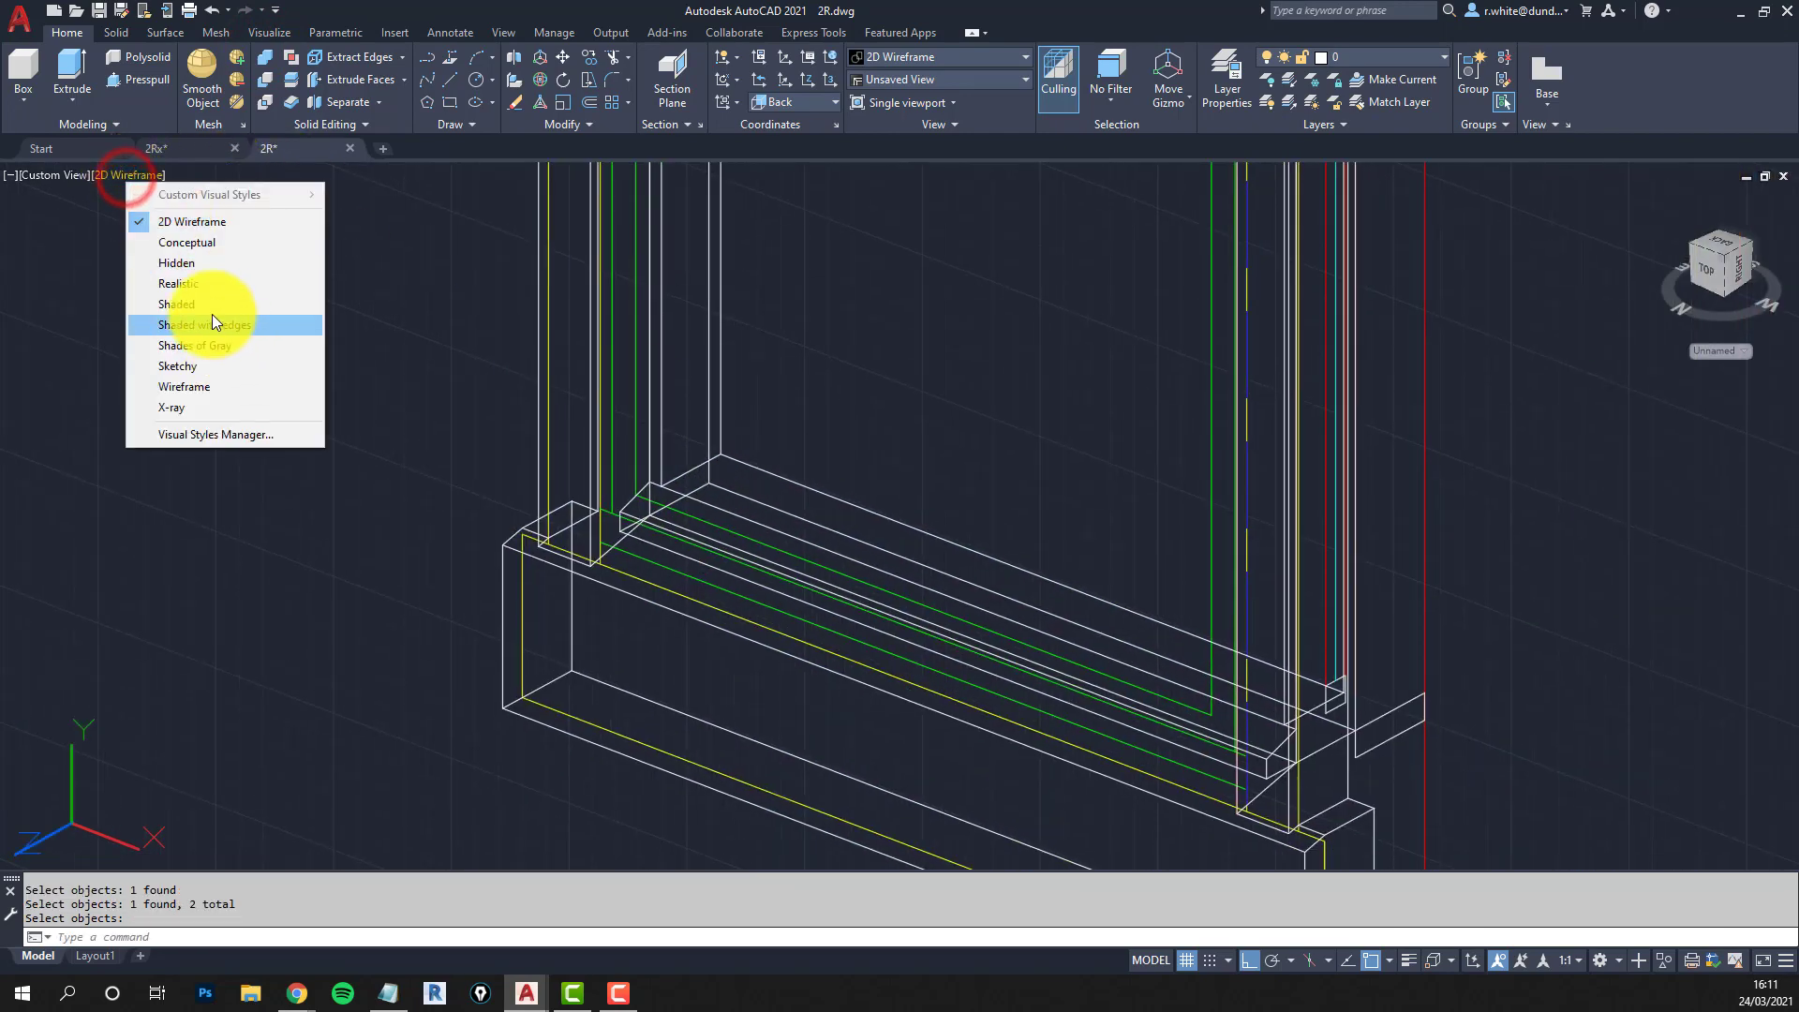
left_click(212, 324)
mouse_move(643, 515)
middle_mouse_down("shift")
mouse_move(803, 550)
mouse_move(944, 526)
mouse_move(1040, 574)
mouse_move(1031, 615)
mouse_move(884, 594)
mouse_move(772, 544)
mouse_move(787, 559)
middle_mouse_up("shift")
scroll(647, 515, "up", 4)
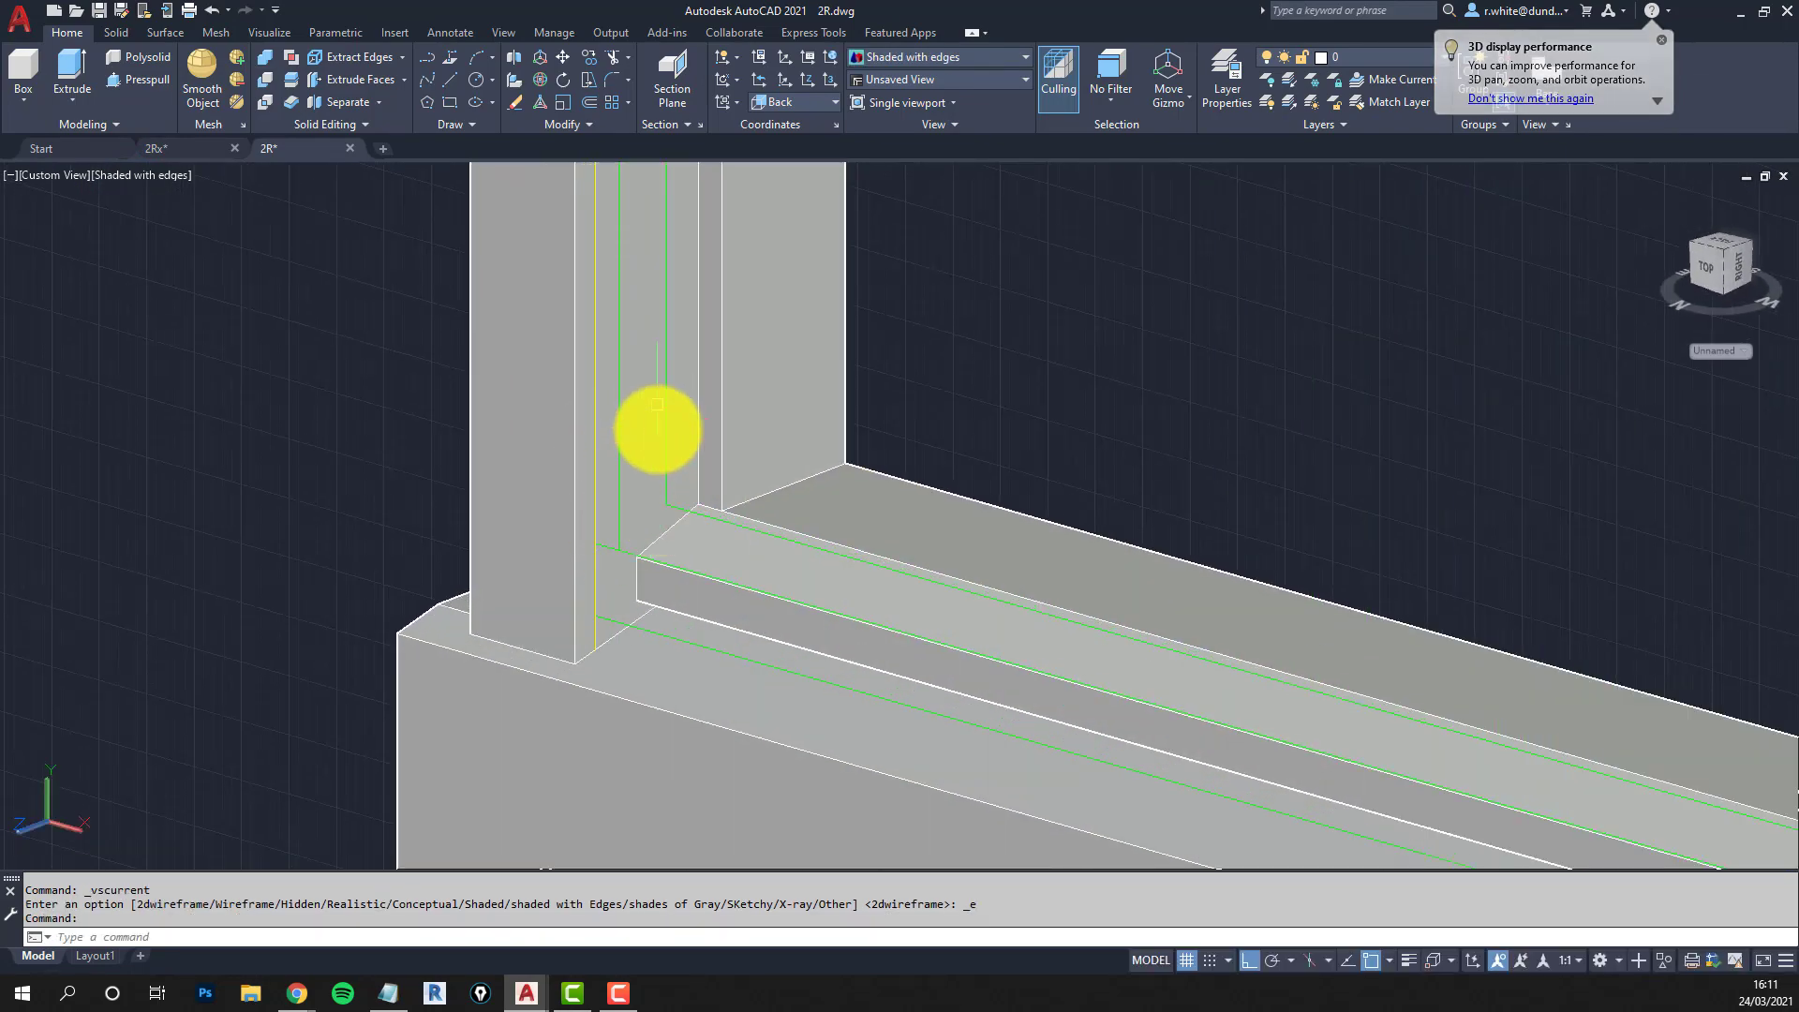
left_click(148, 175)
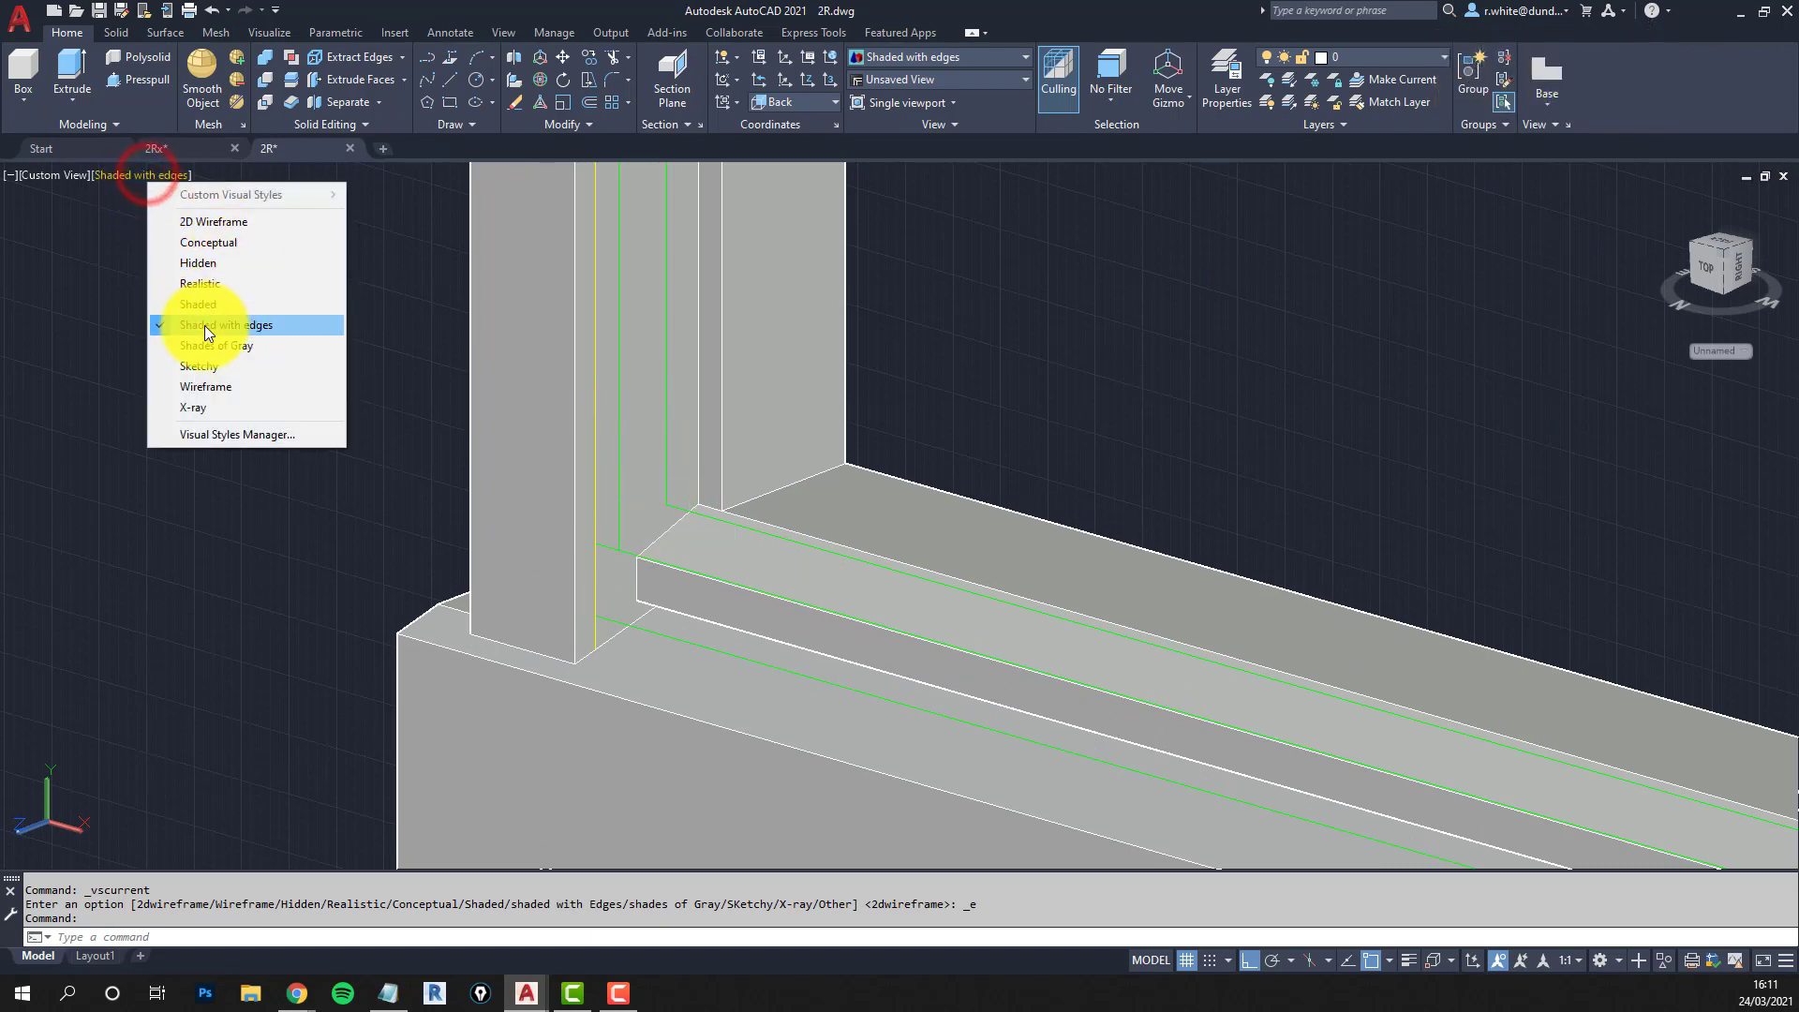
left_click(195, 225)
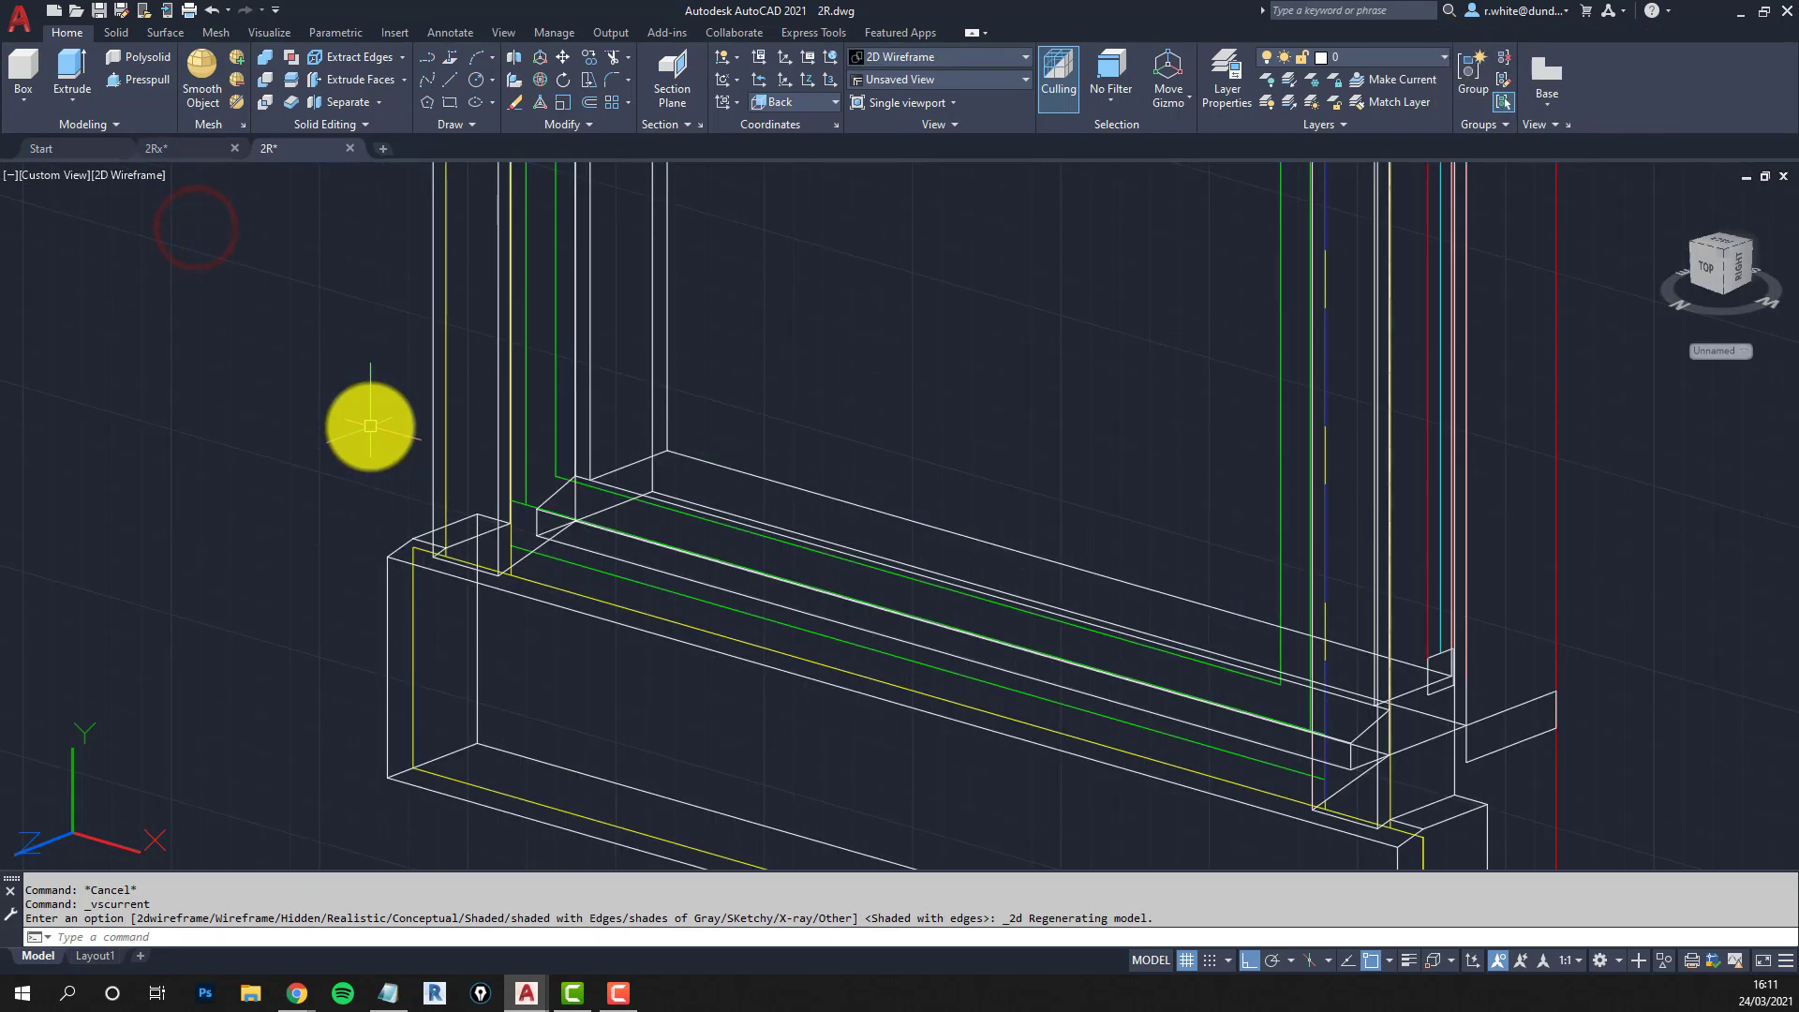
Set the view to the plan of the current UCS and frame the window elevation.
key("Escape")
key("Escape")
type("plan")
key("Return")
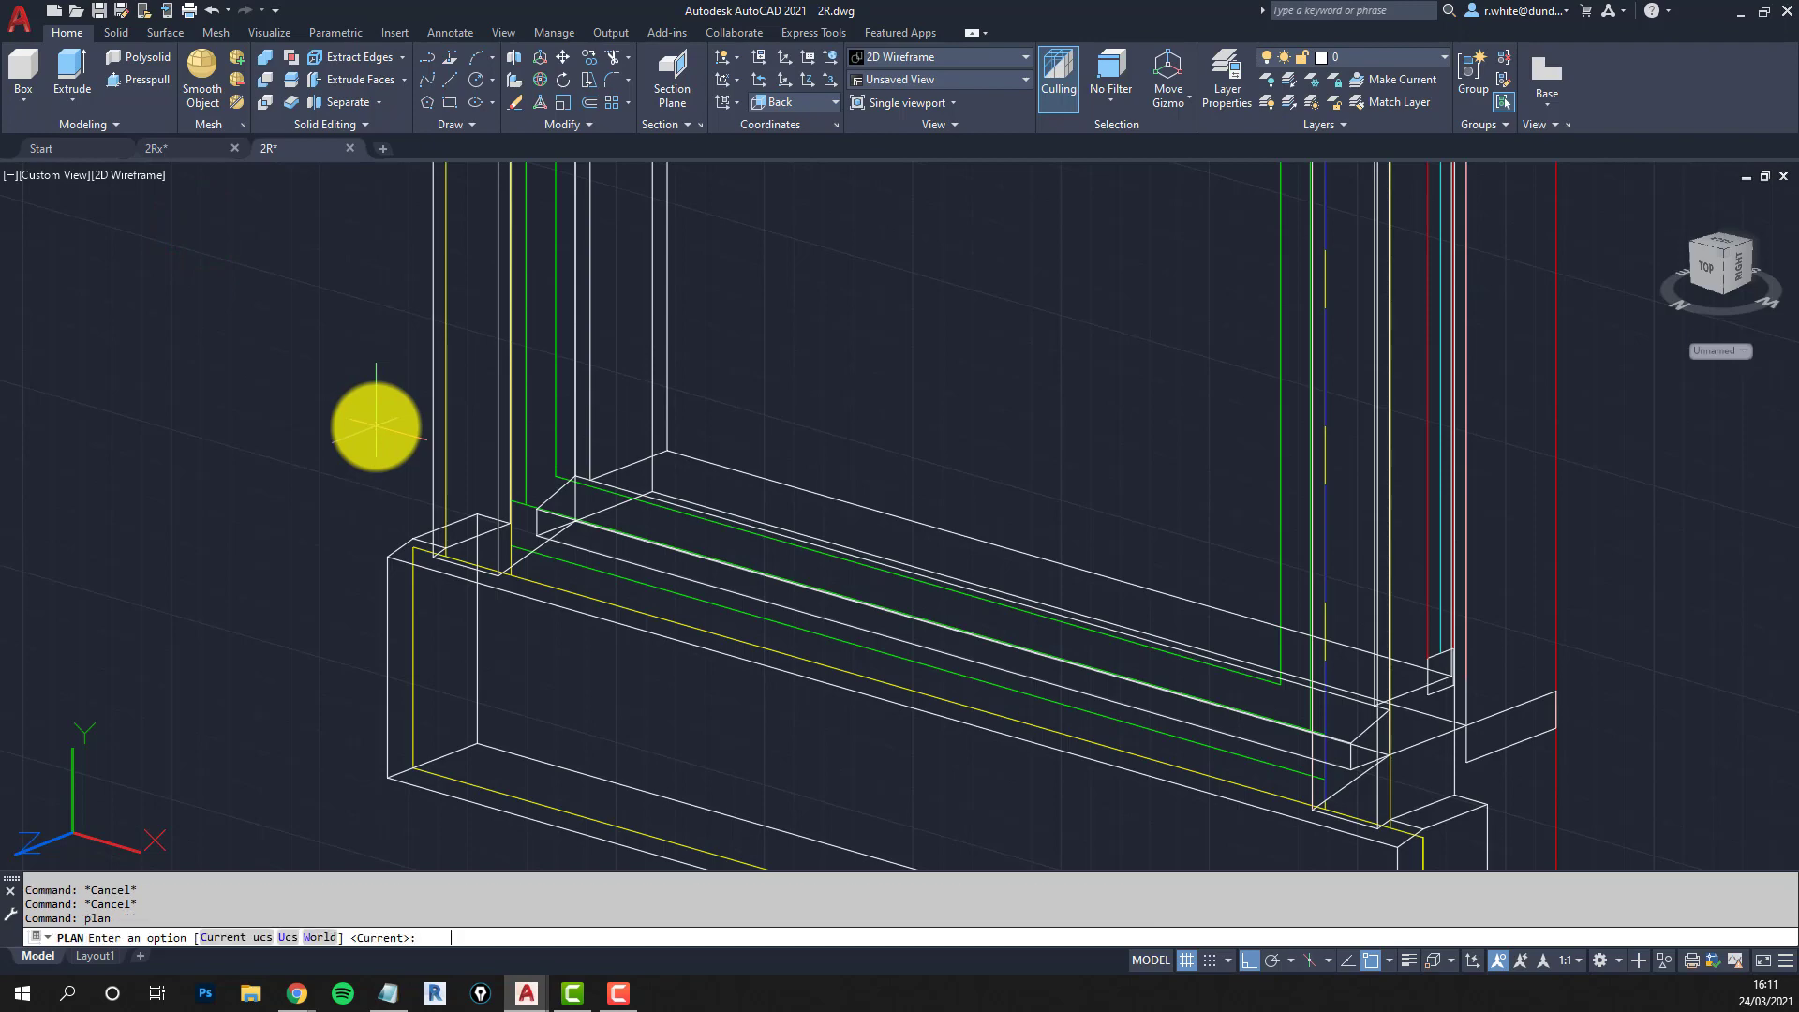
key("Return")
scroll(1151, 473, "up", 5)
scroll(1151, 473, "up", 3)
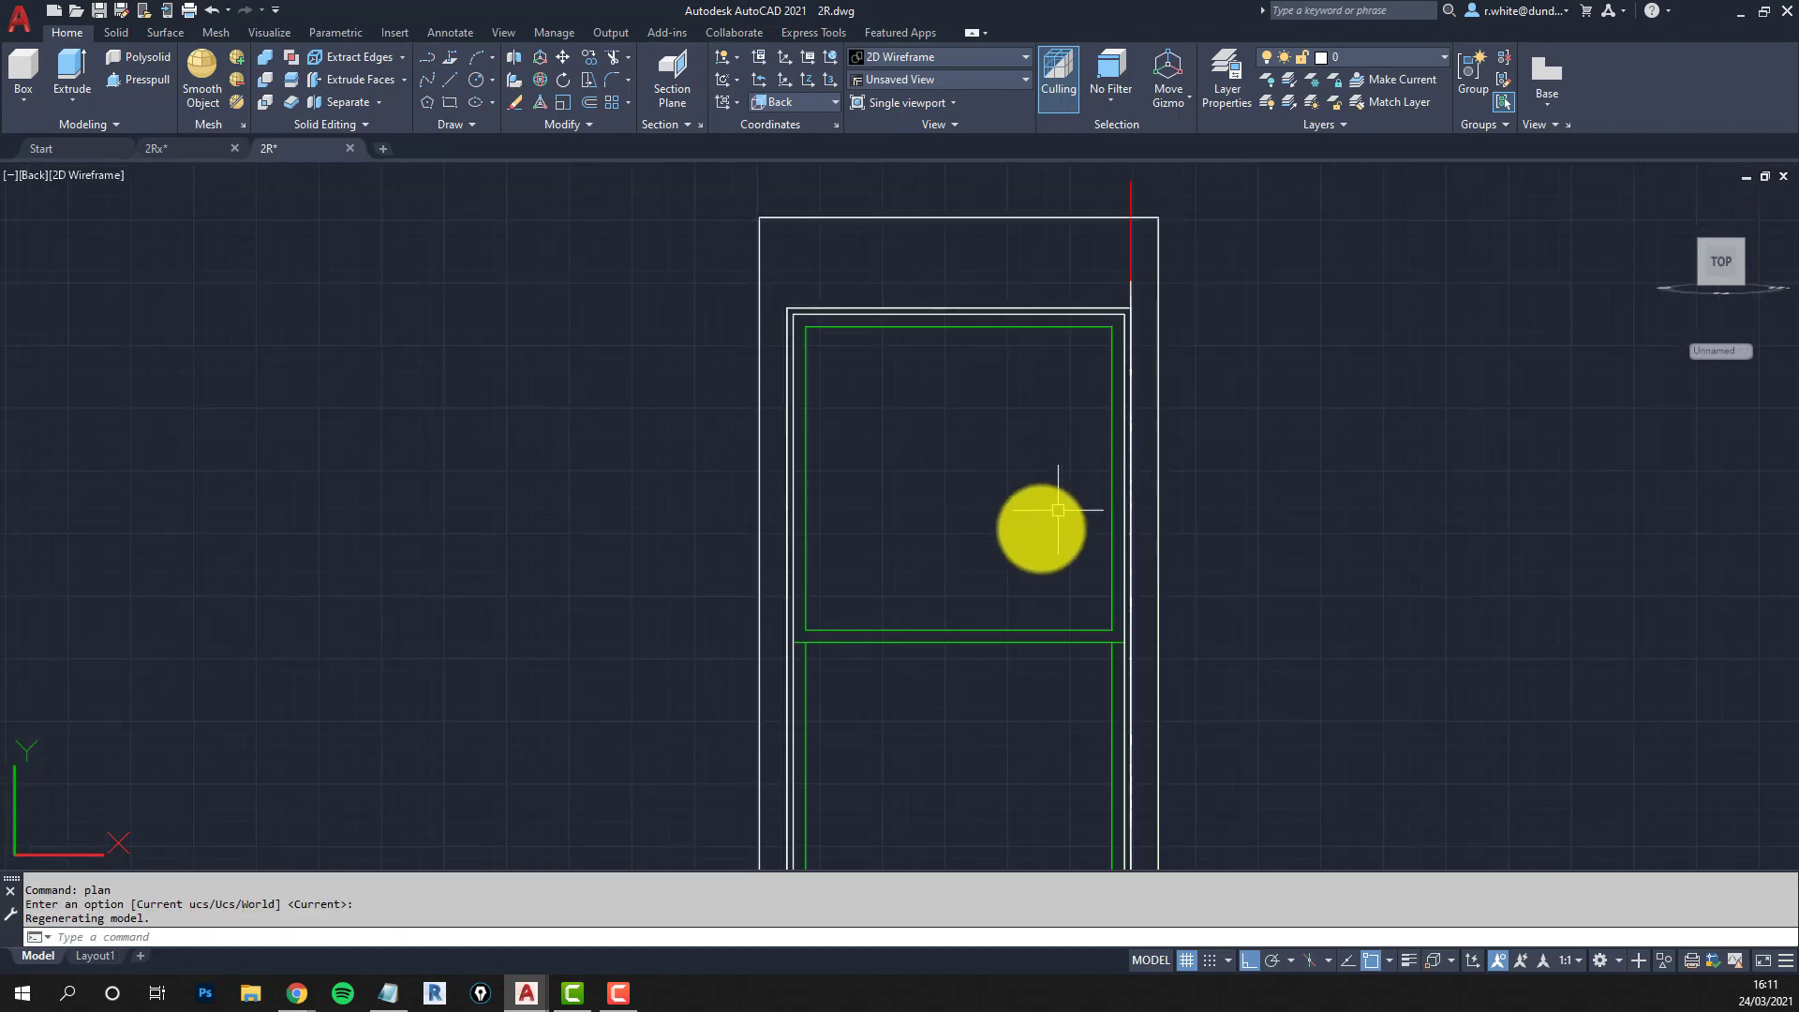
scroll(944, 610, "up", 2)
scroll(908, 743, "down", 1)
middle_click_drag(908, 743, 875, 588)
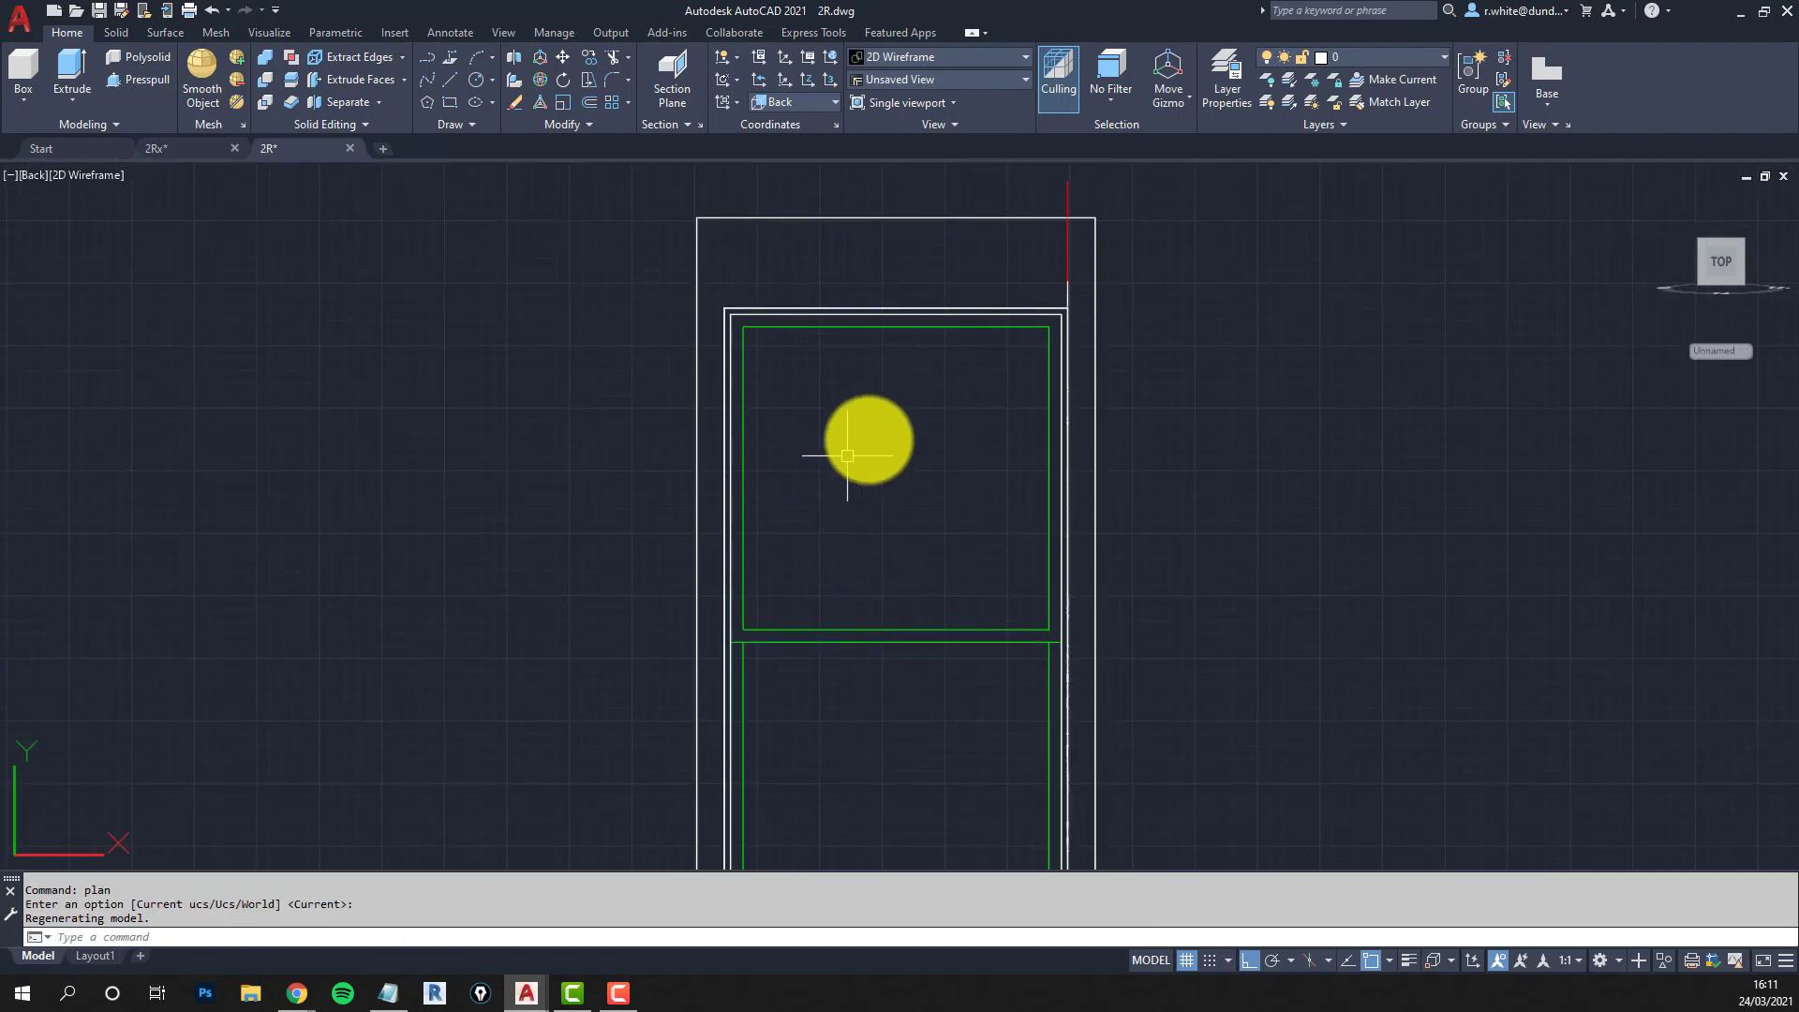
scroll(863, 515, "down", 2)
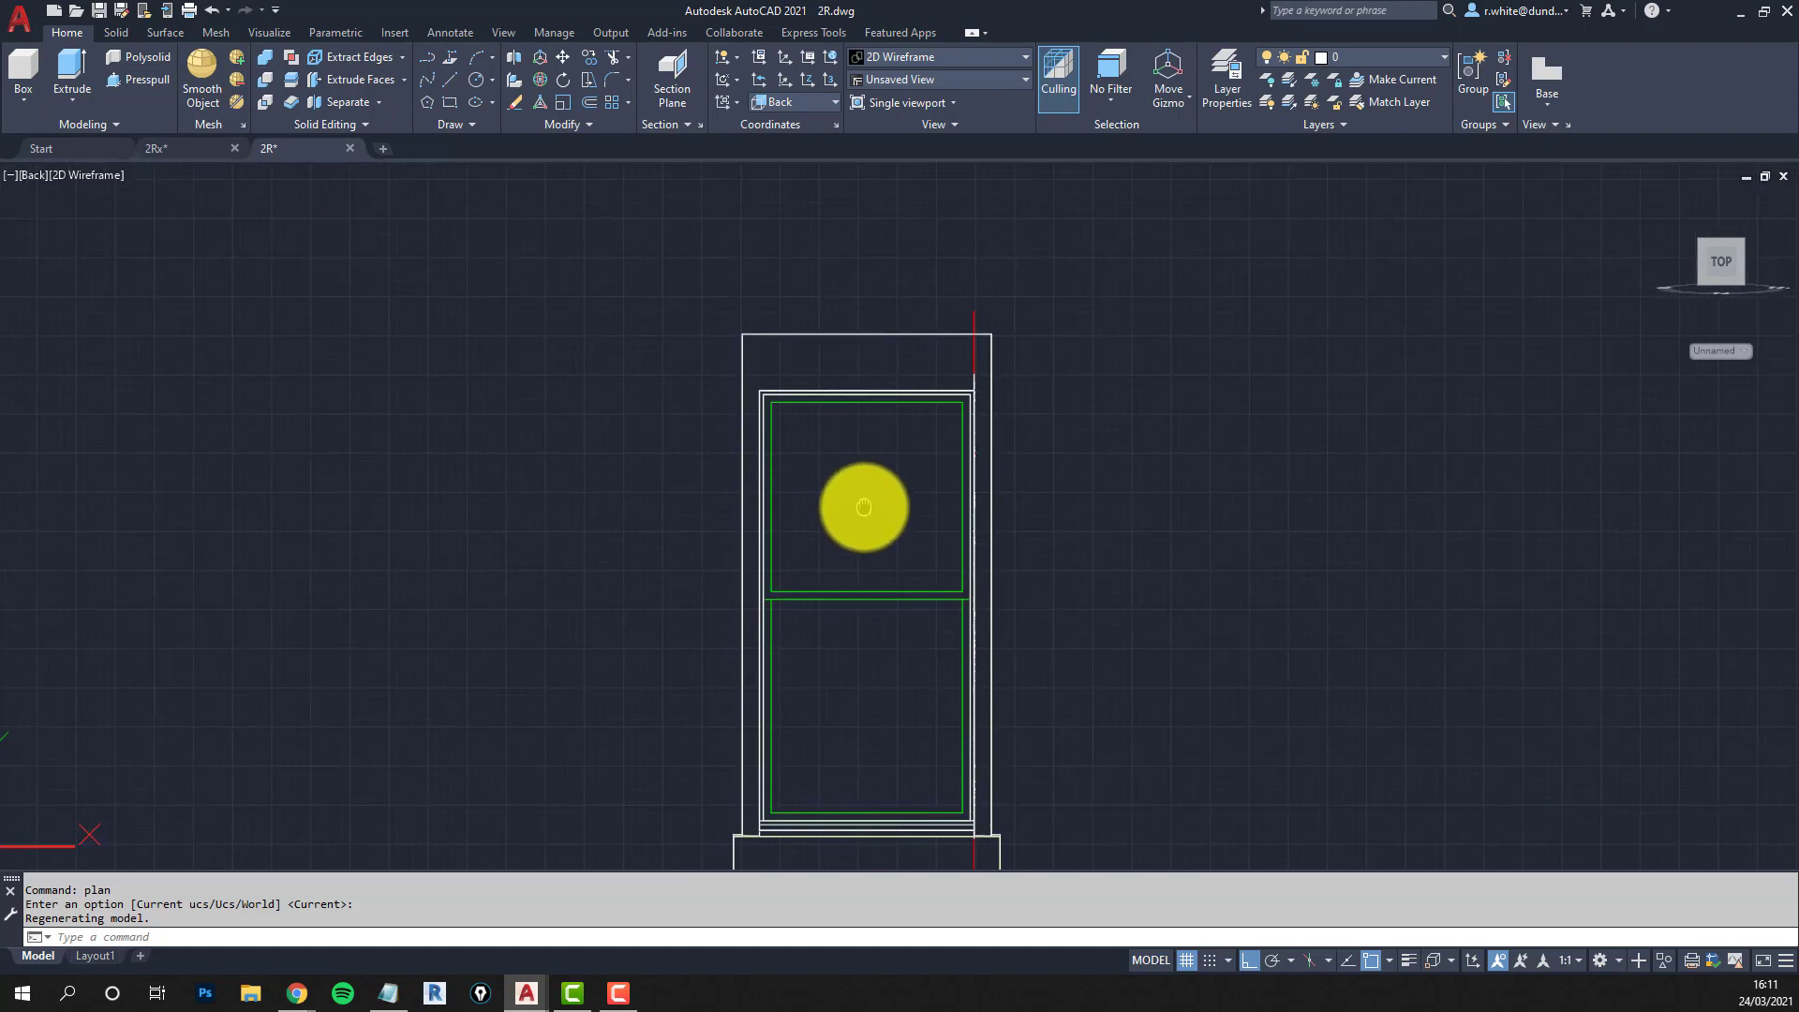
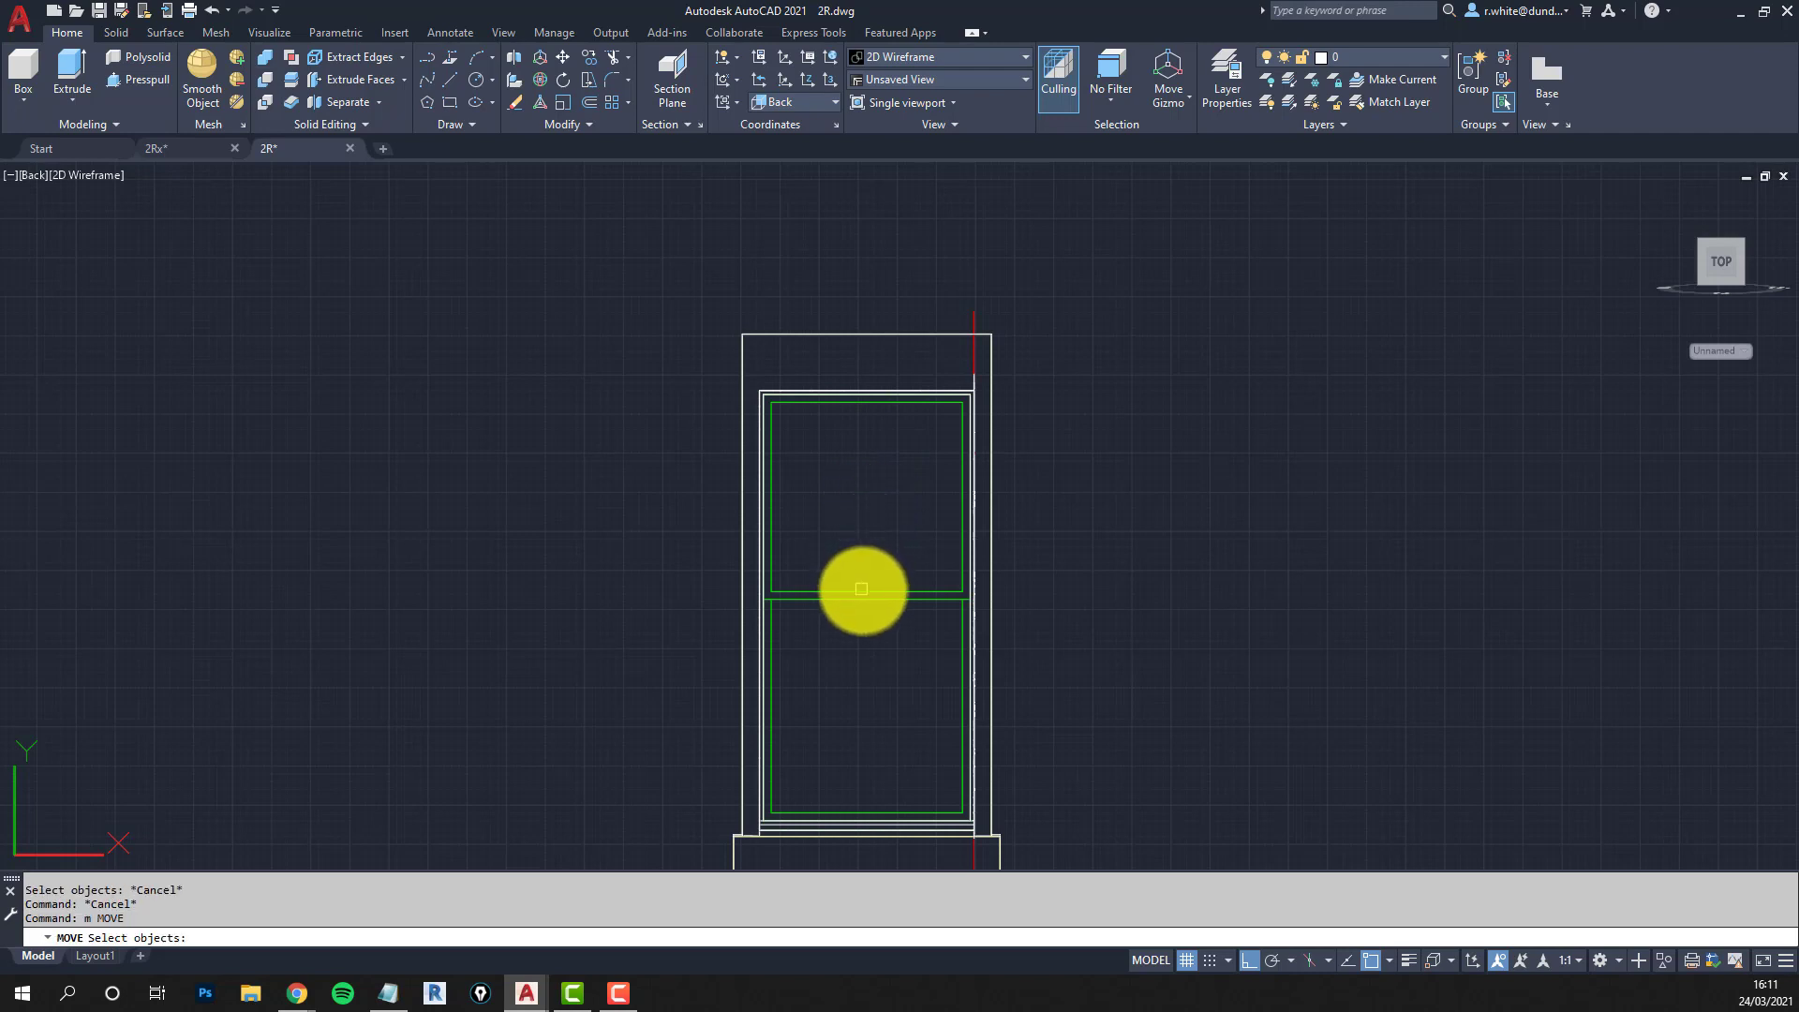
left_click(887, 407)
key("Return")
left_click(878, 469)
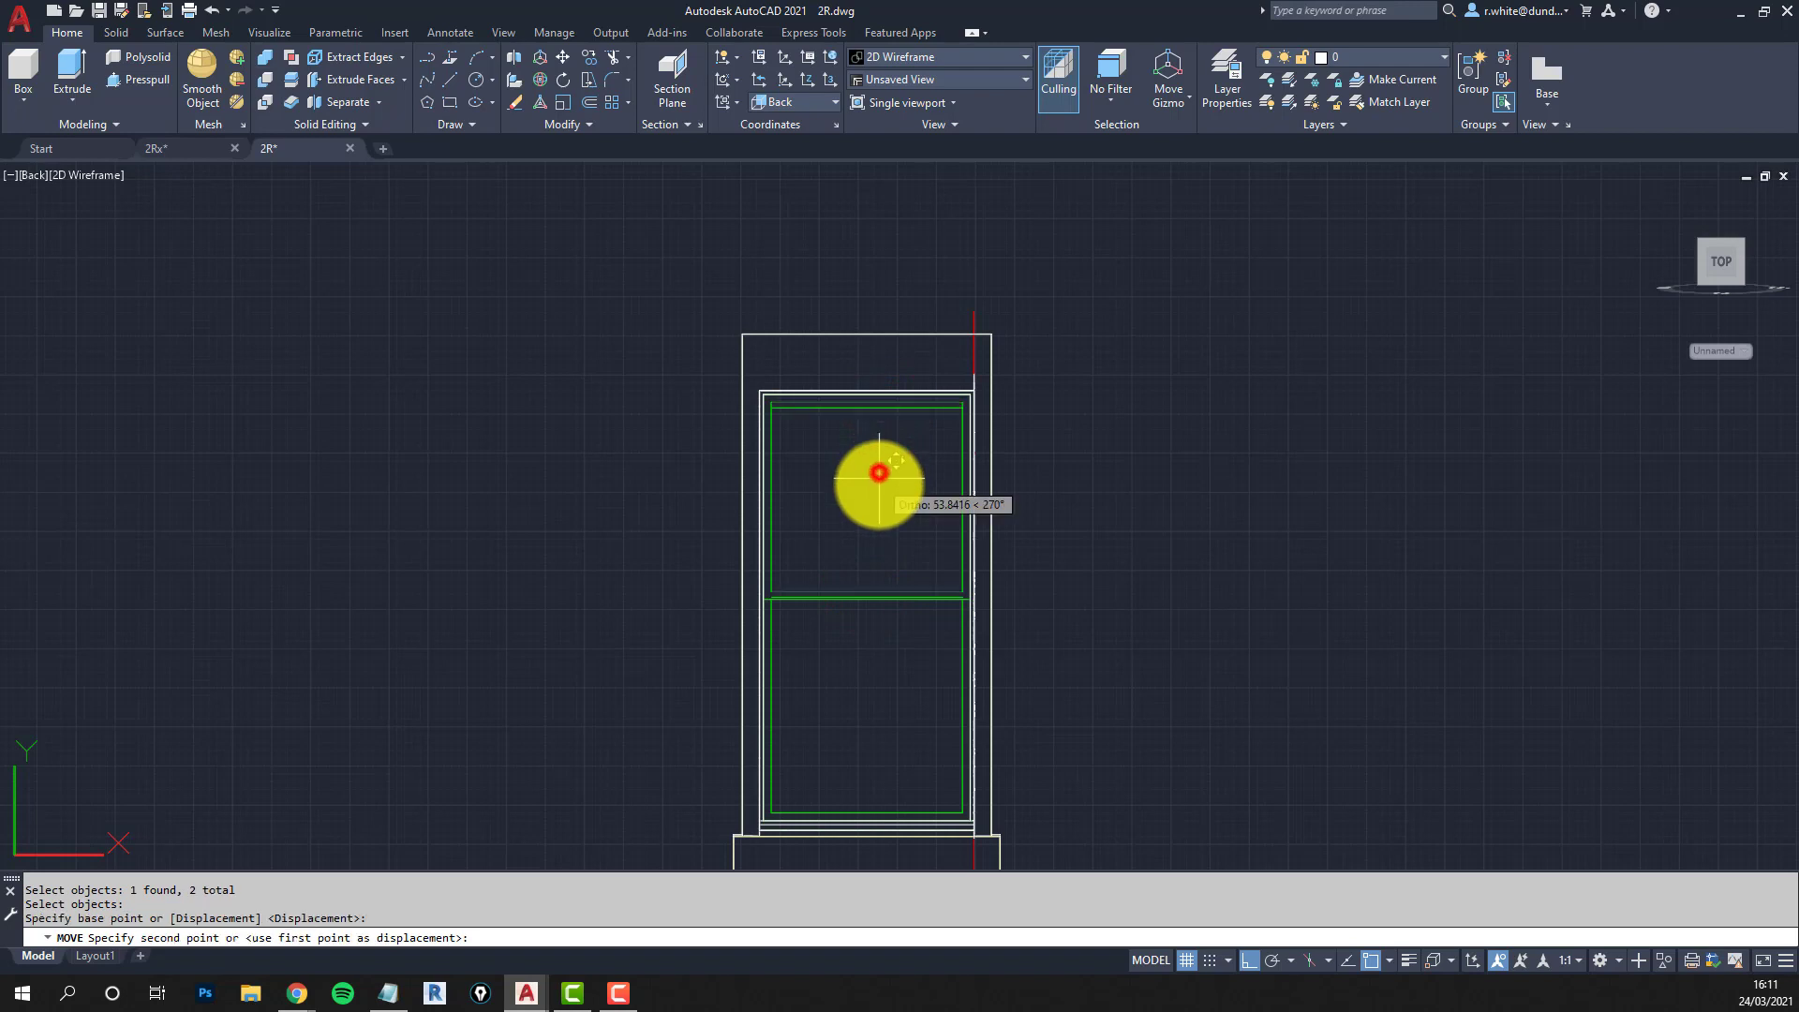
key("Escape")
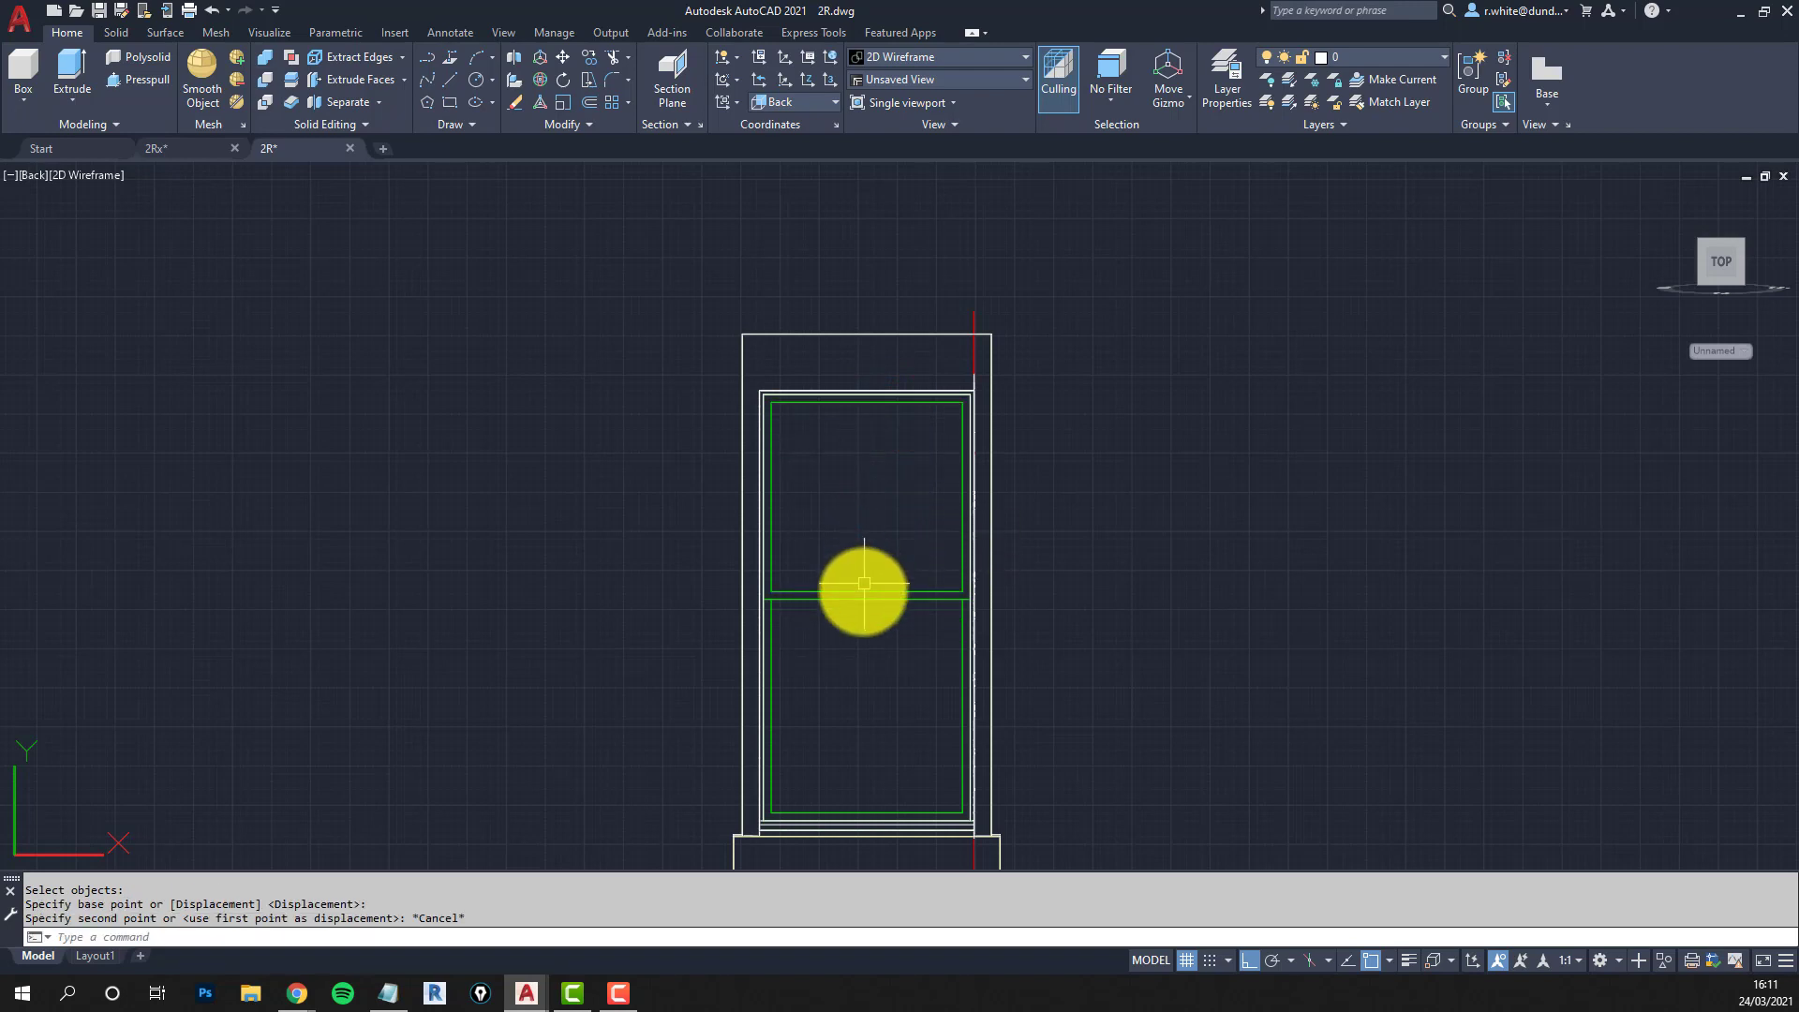
key("Return")
left_click(869, 600)
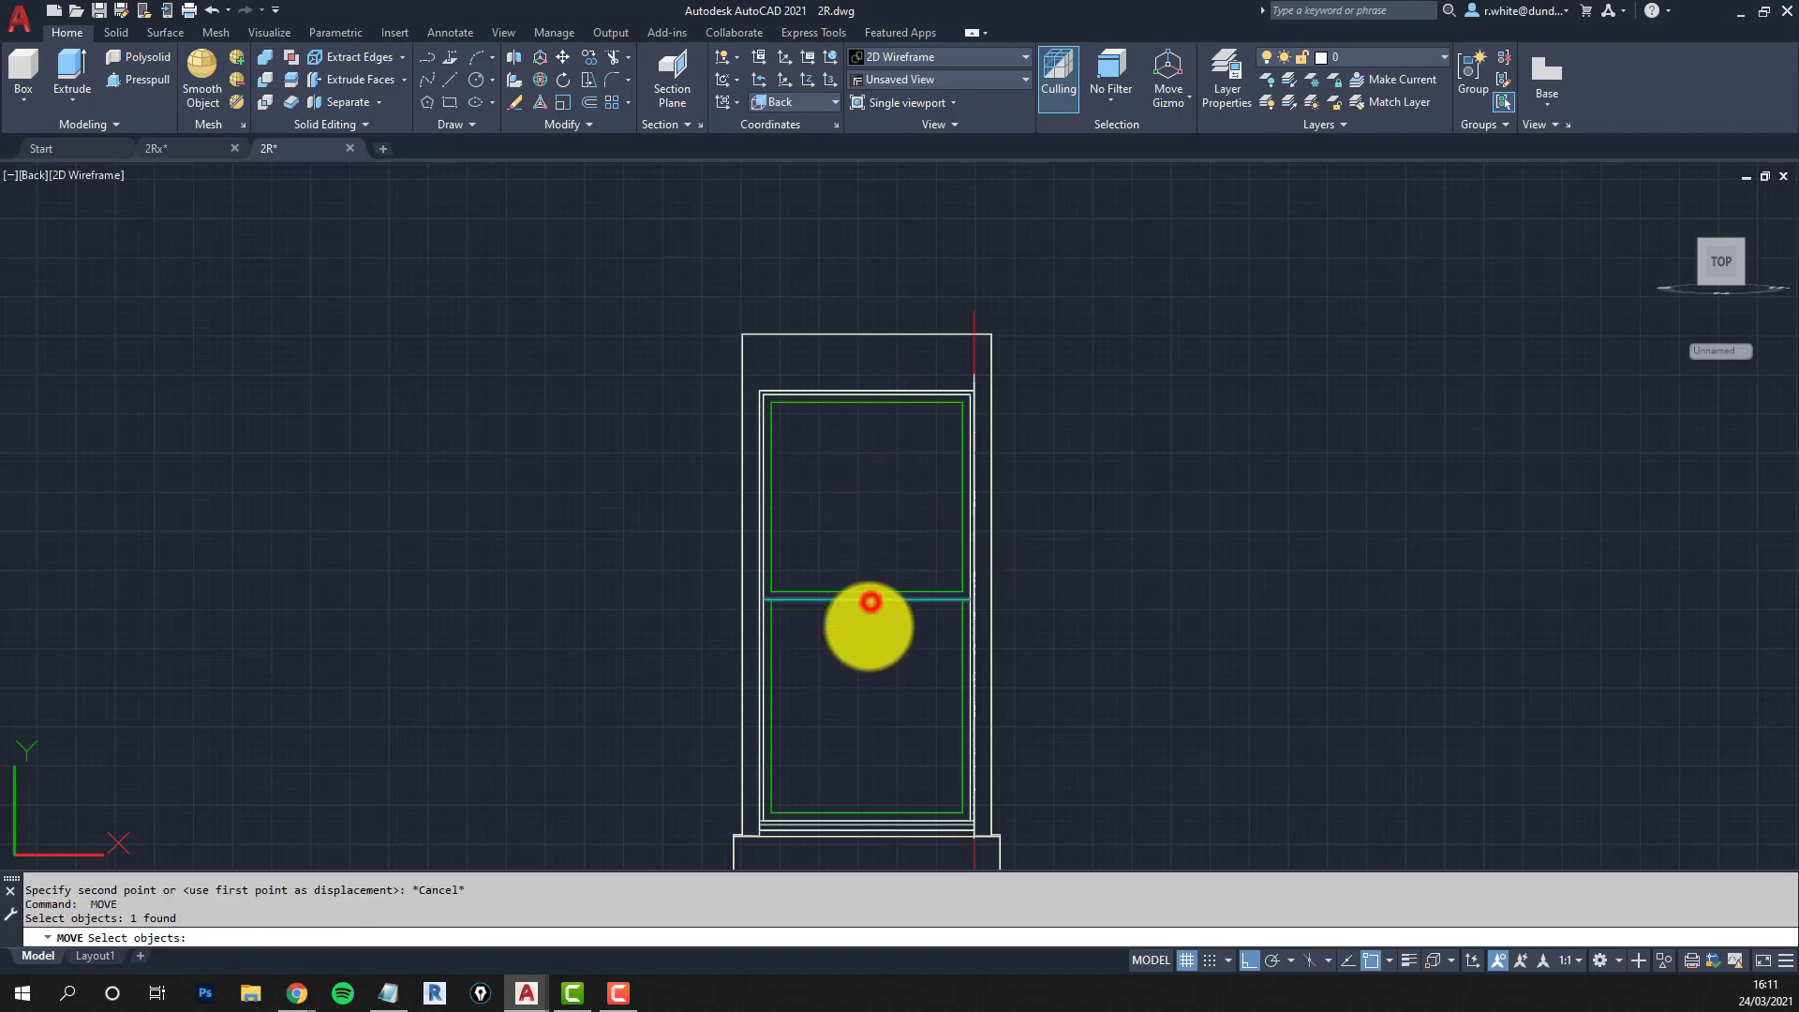
left_click(863, 809)
key("Return")
left_click(872, 741)
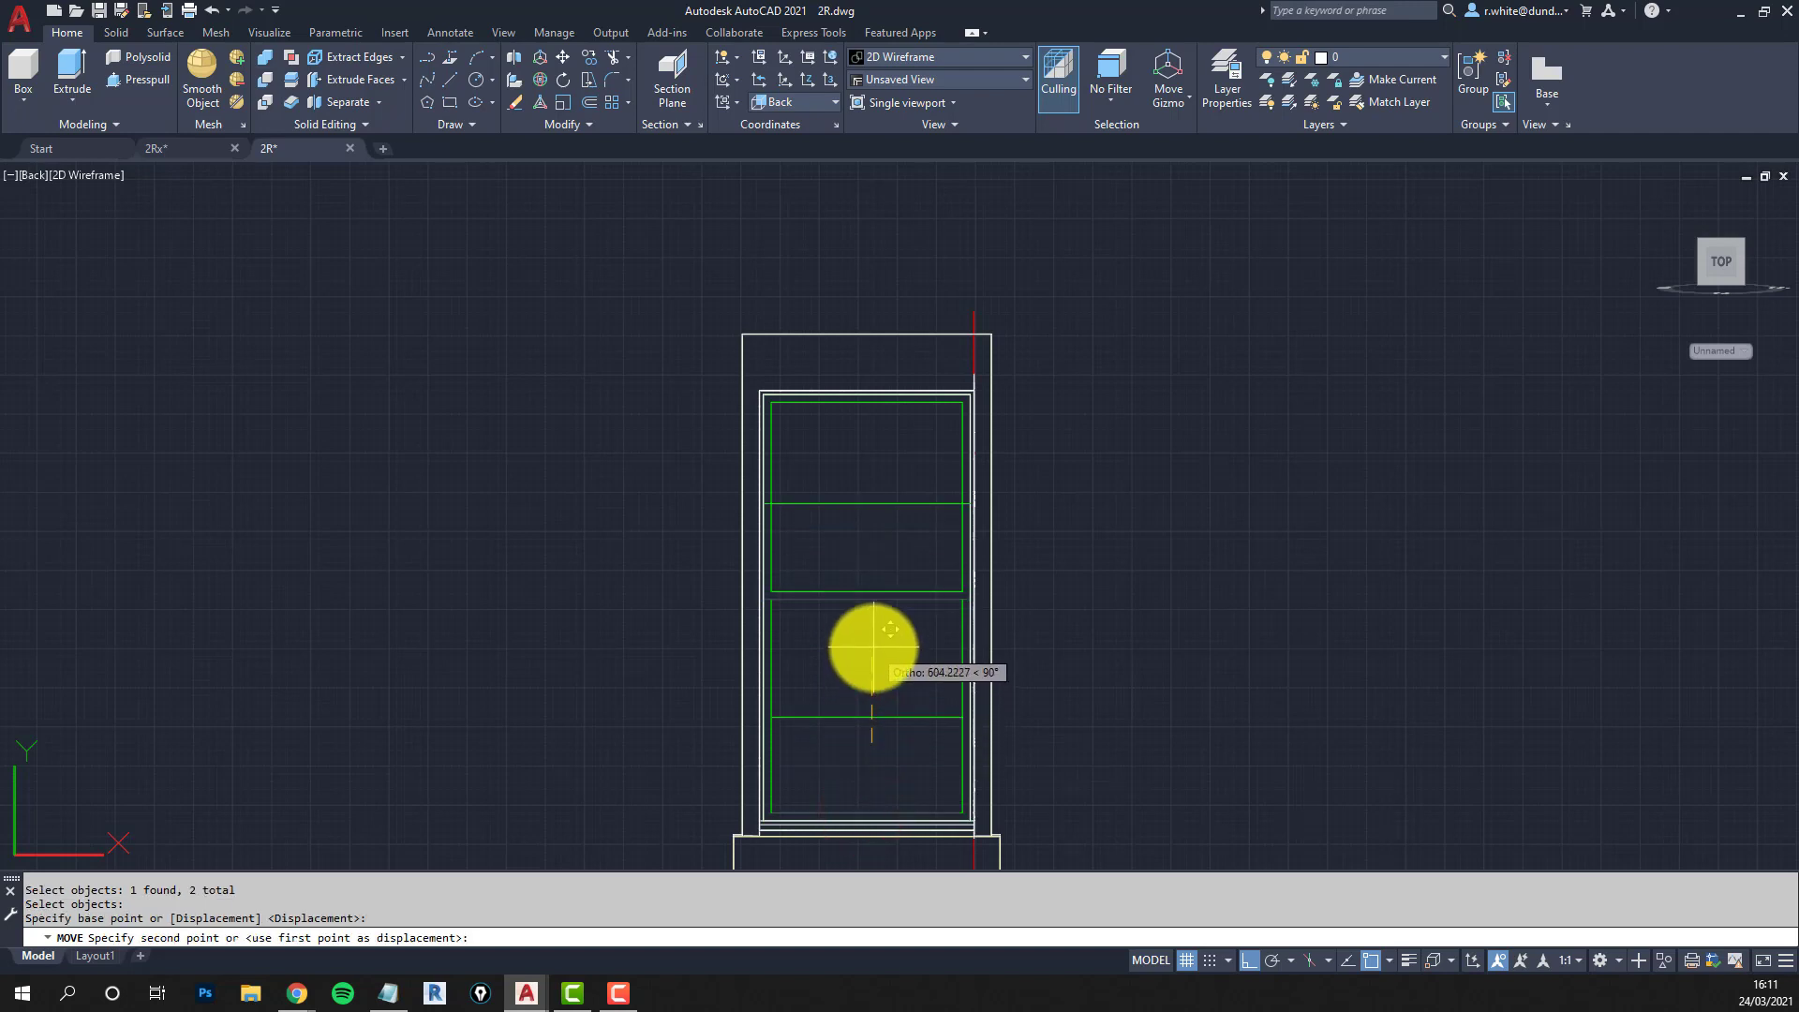
key("Escape")
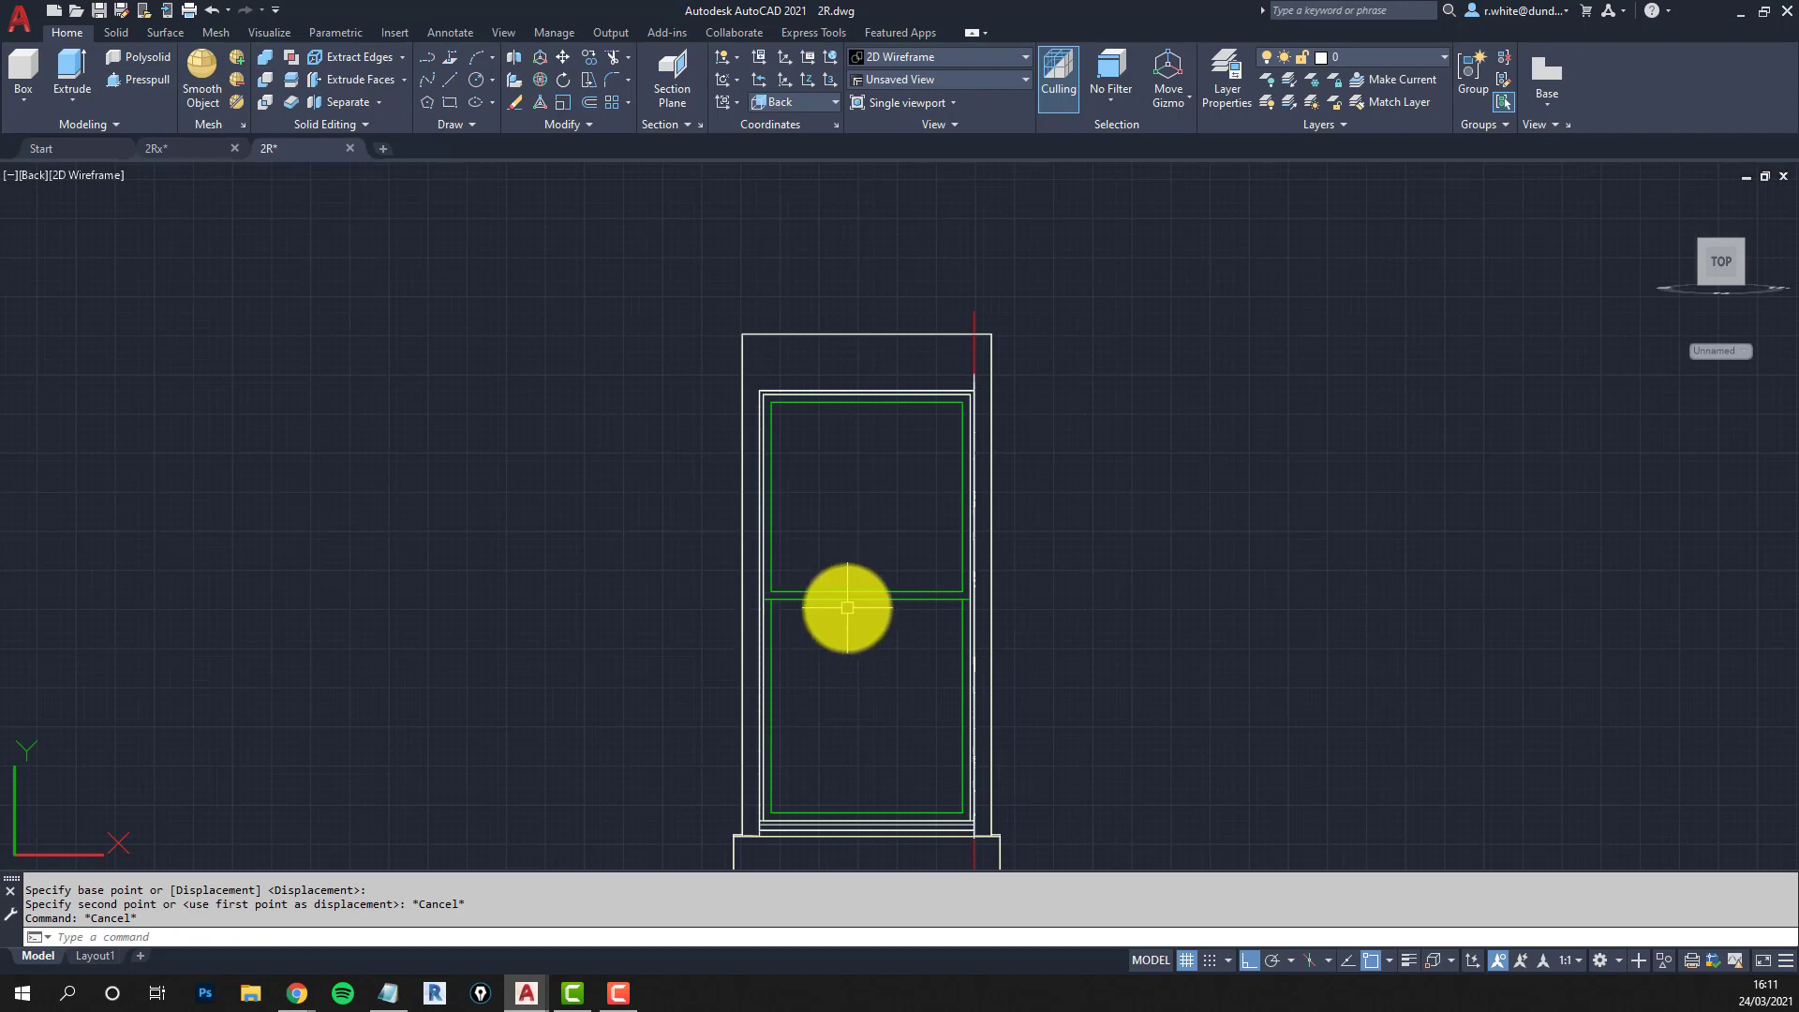
middle_click_drag(854, 596, 933, 491)
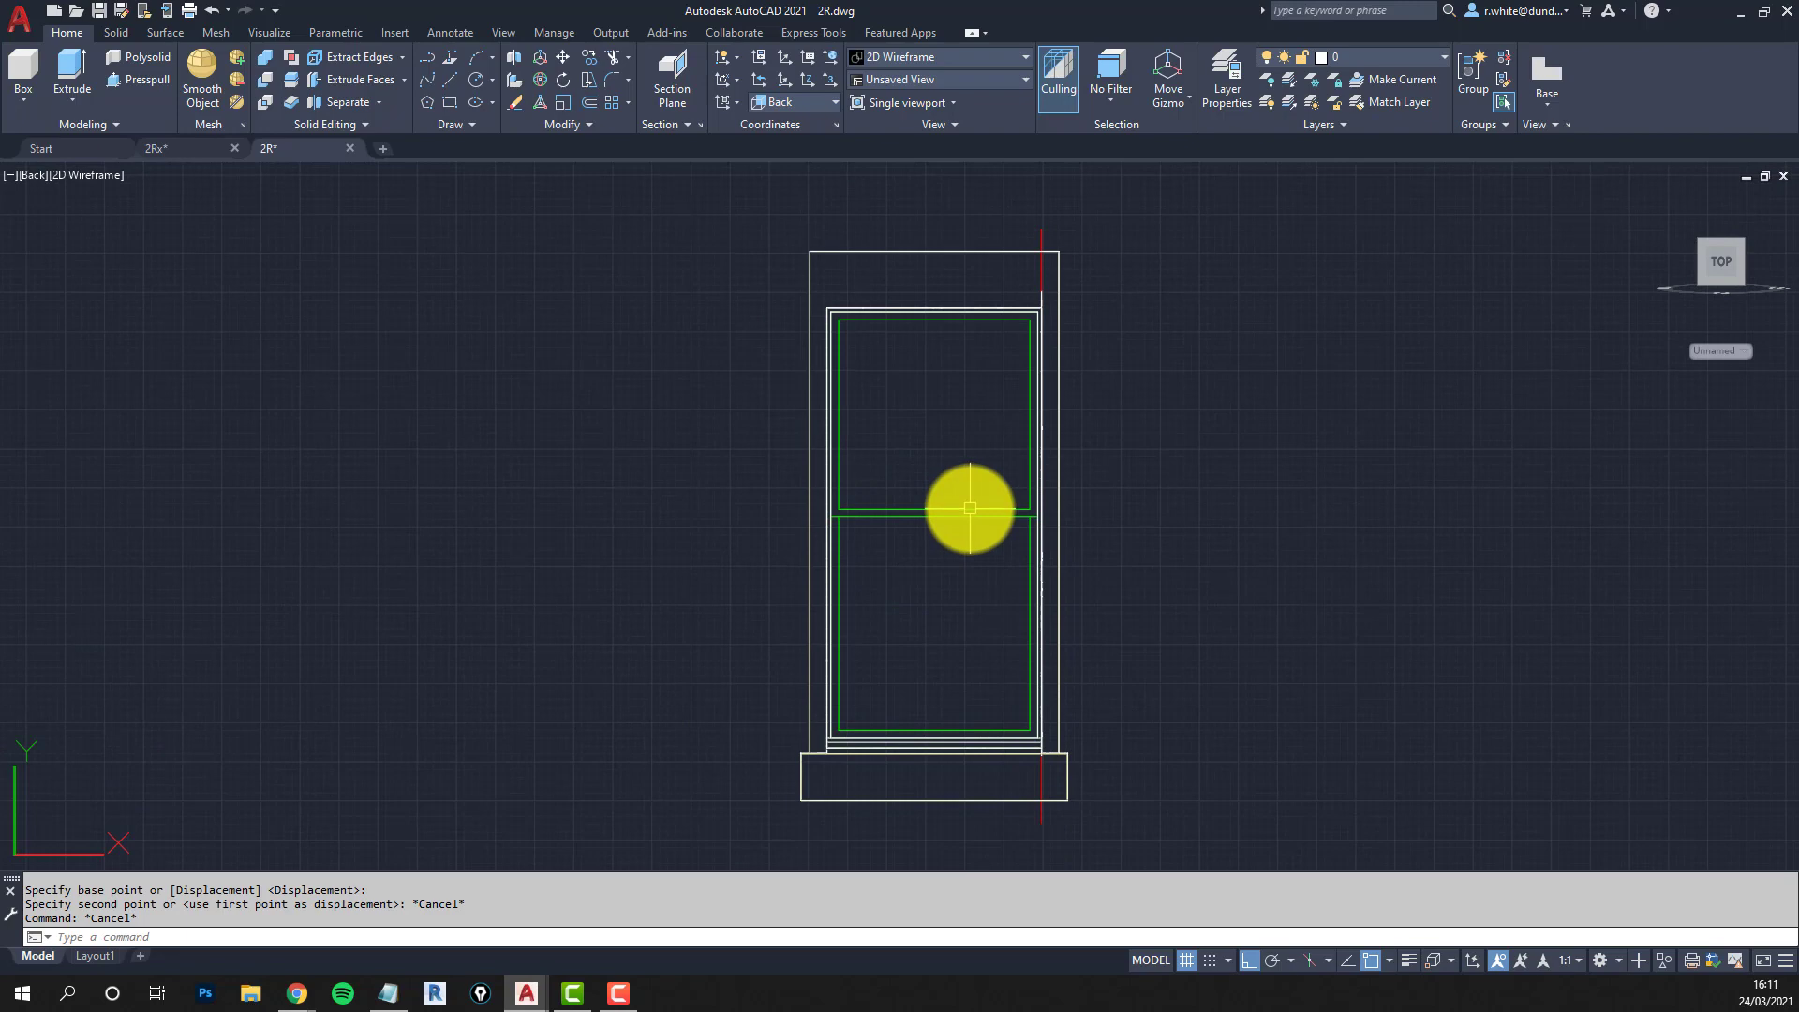
scroll(950, 532, "up", 4)
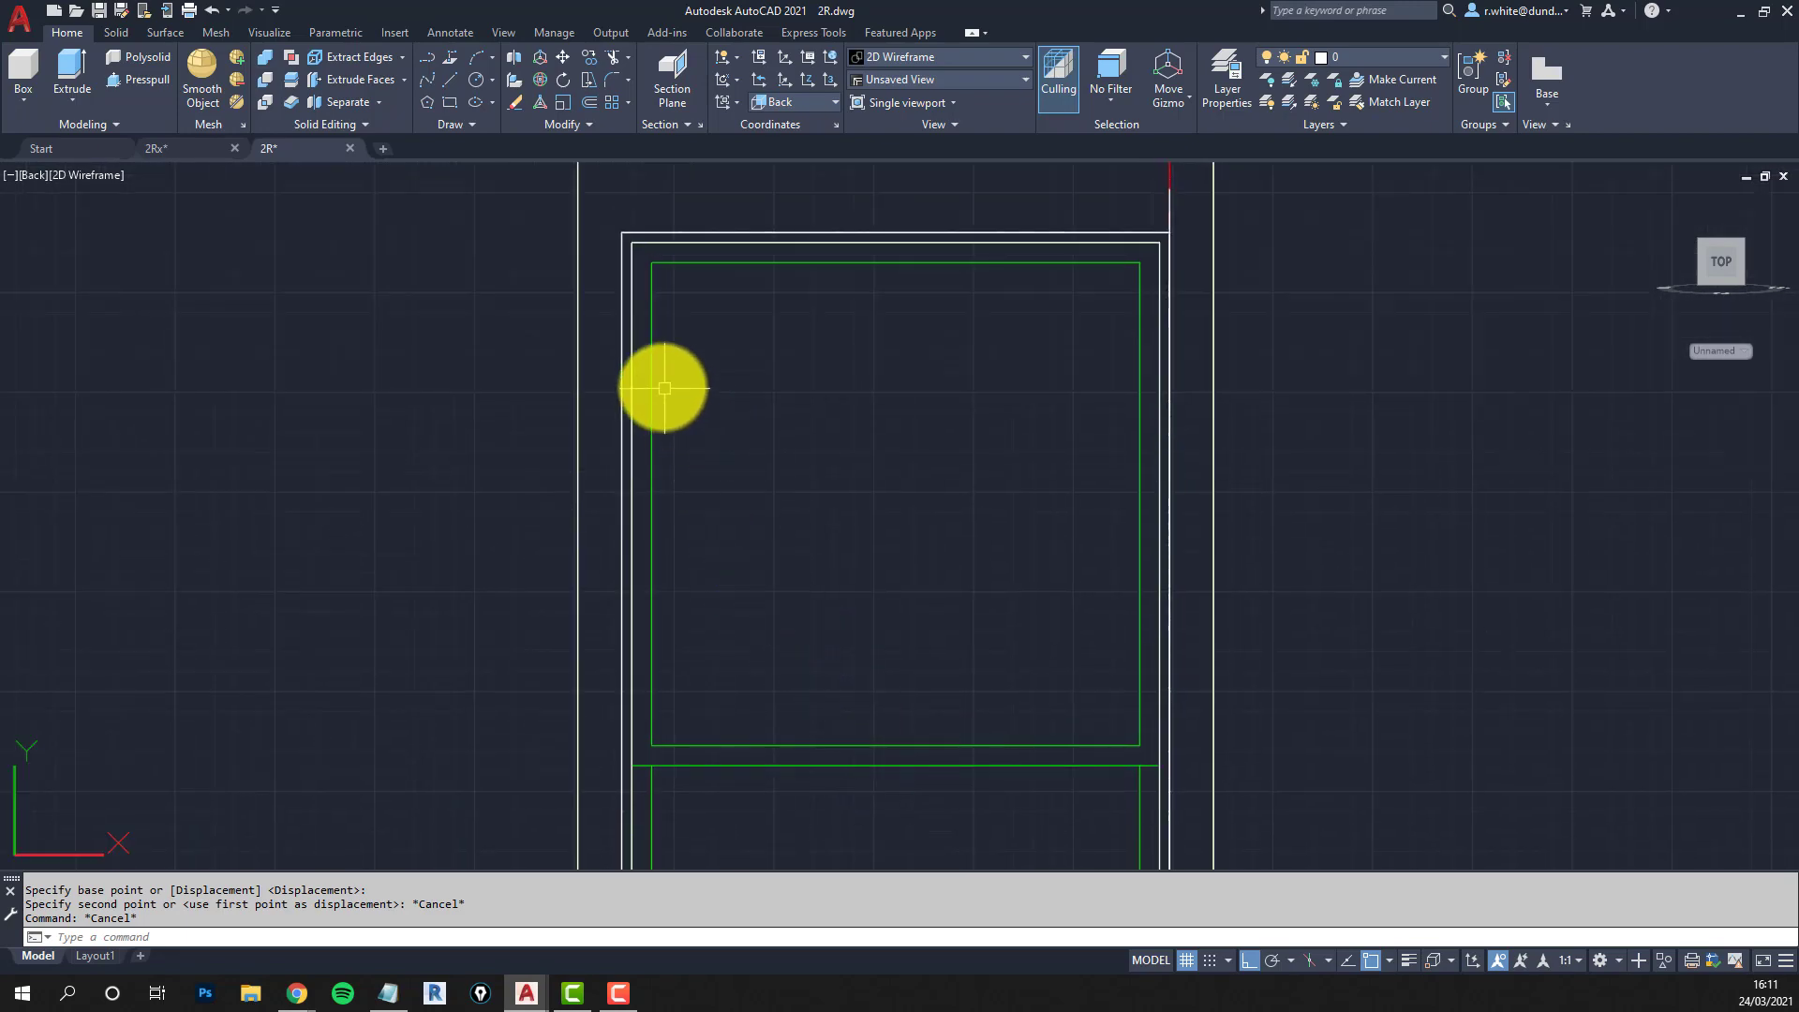
type("c")
key("Return")
scroll(690, 534, "up", 4)
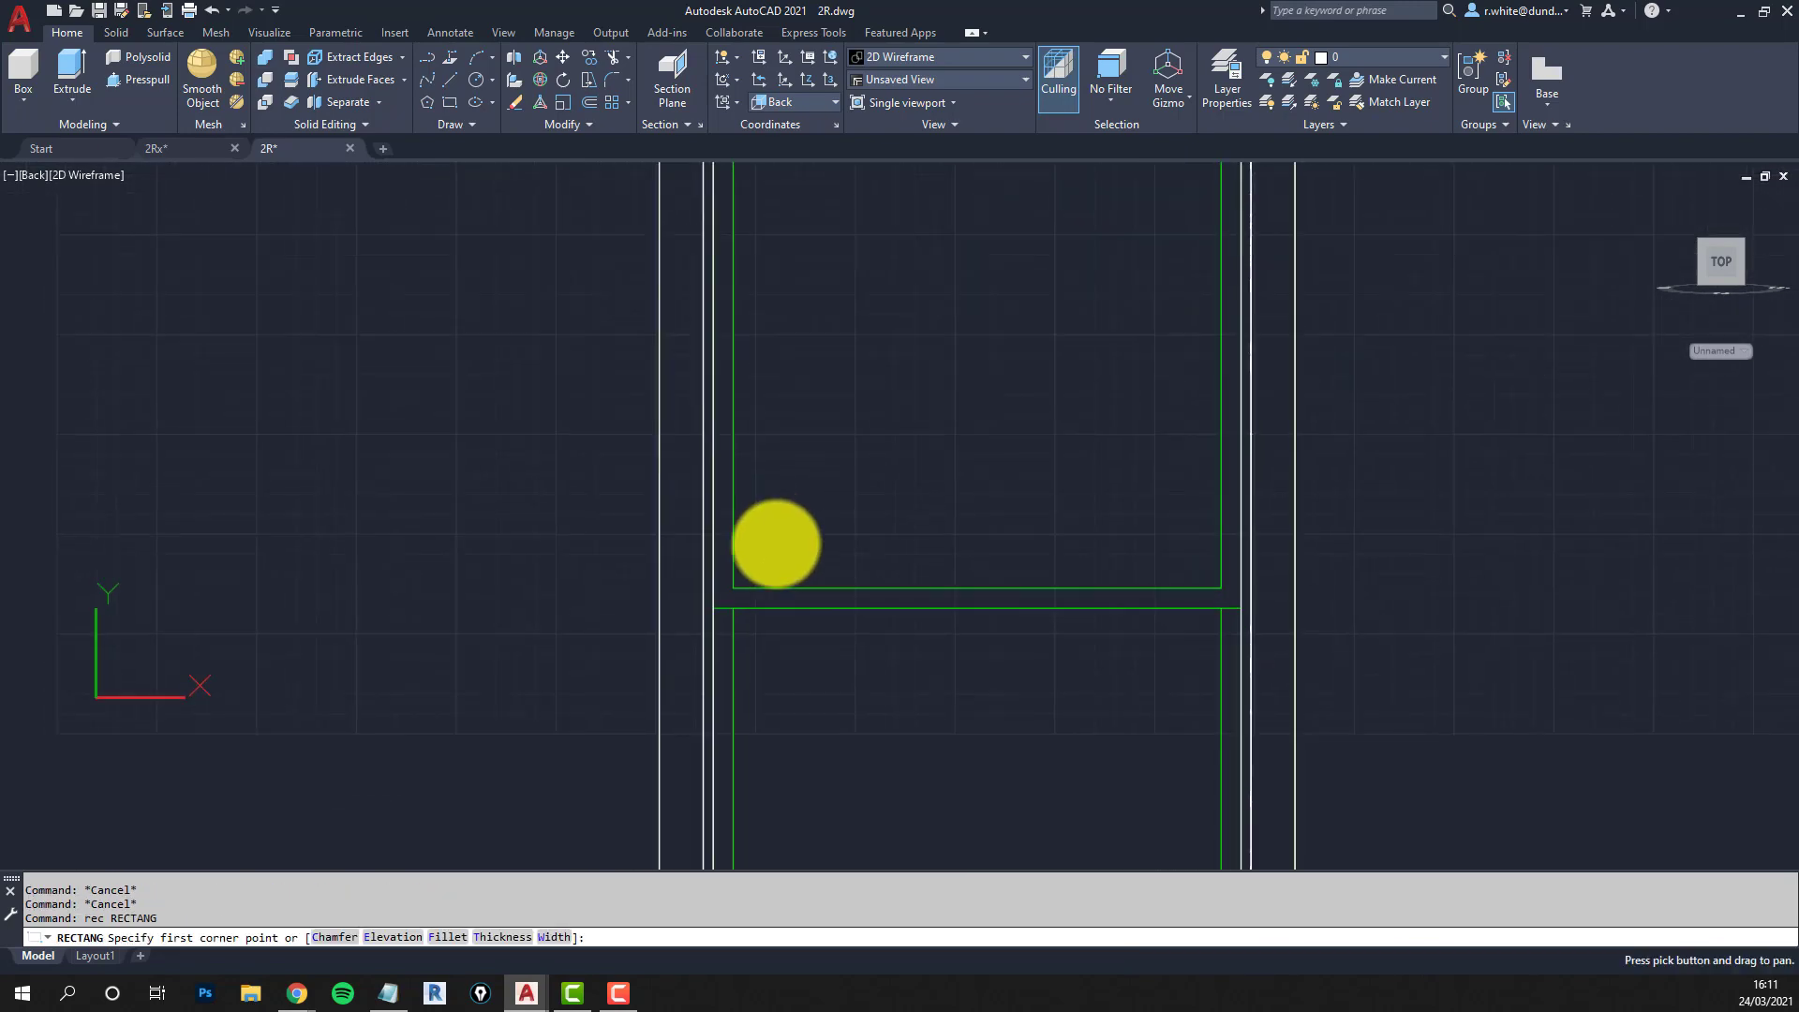
key("Escape")
Extend the left end of the meeting rail's upper line to the inner edge of the window frame.
scroll(694, 590, "up", 4)
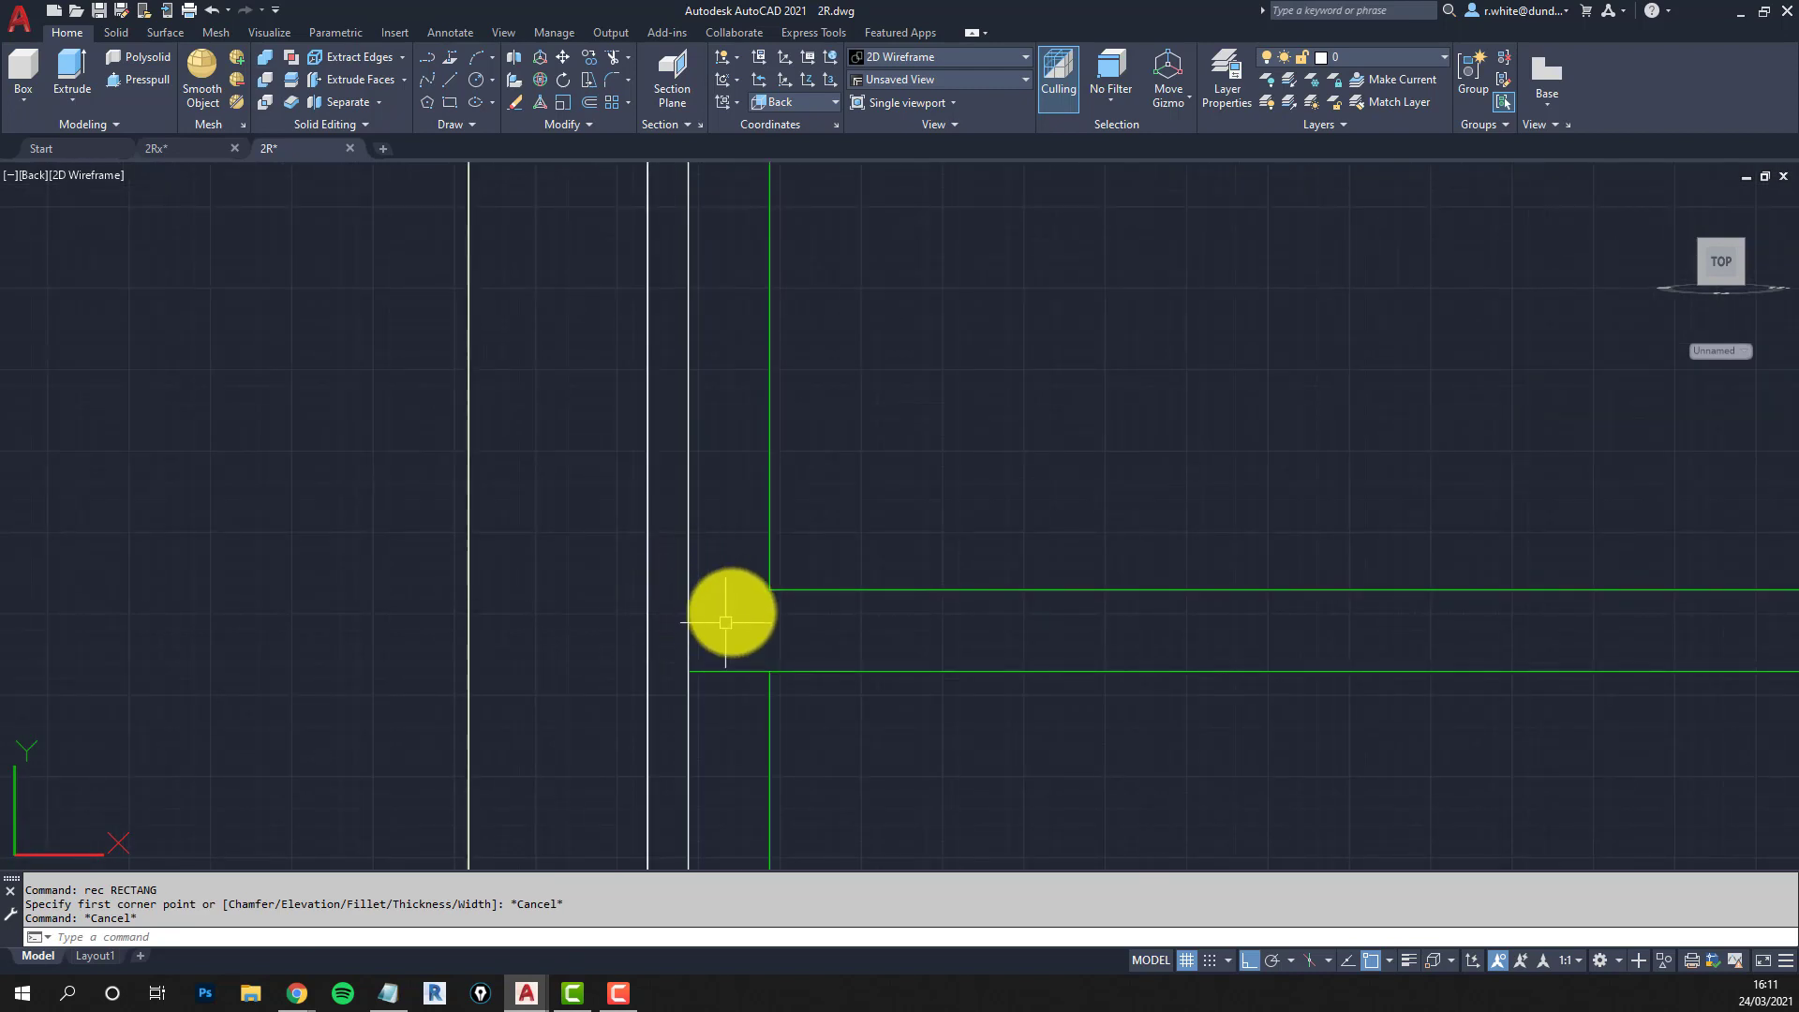
left_click(797, 587)
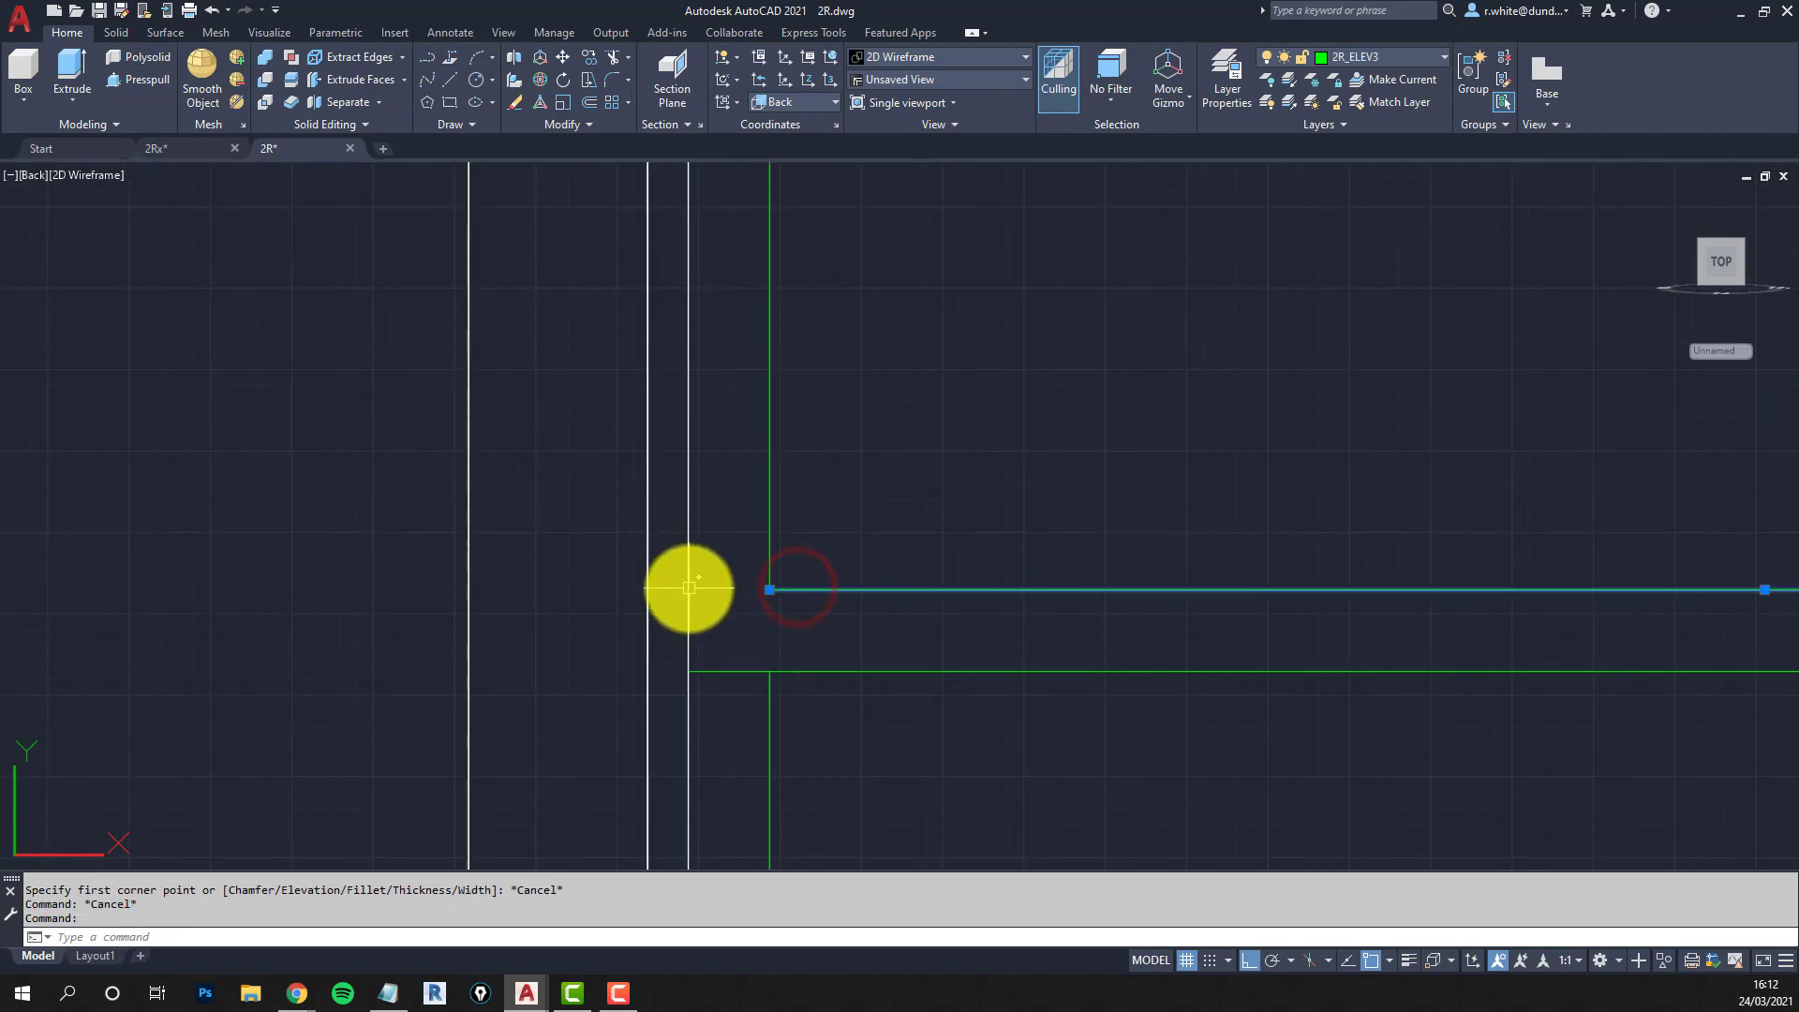
key("Escape")
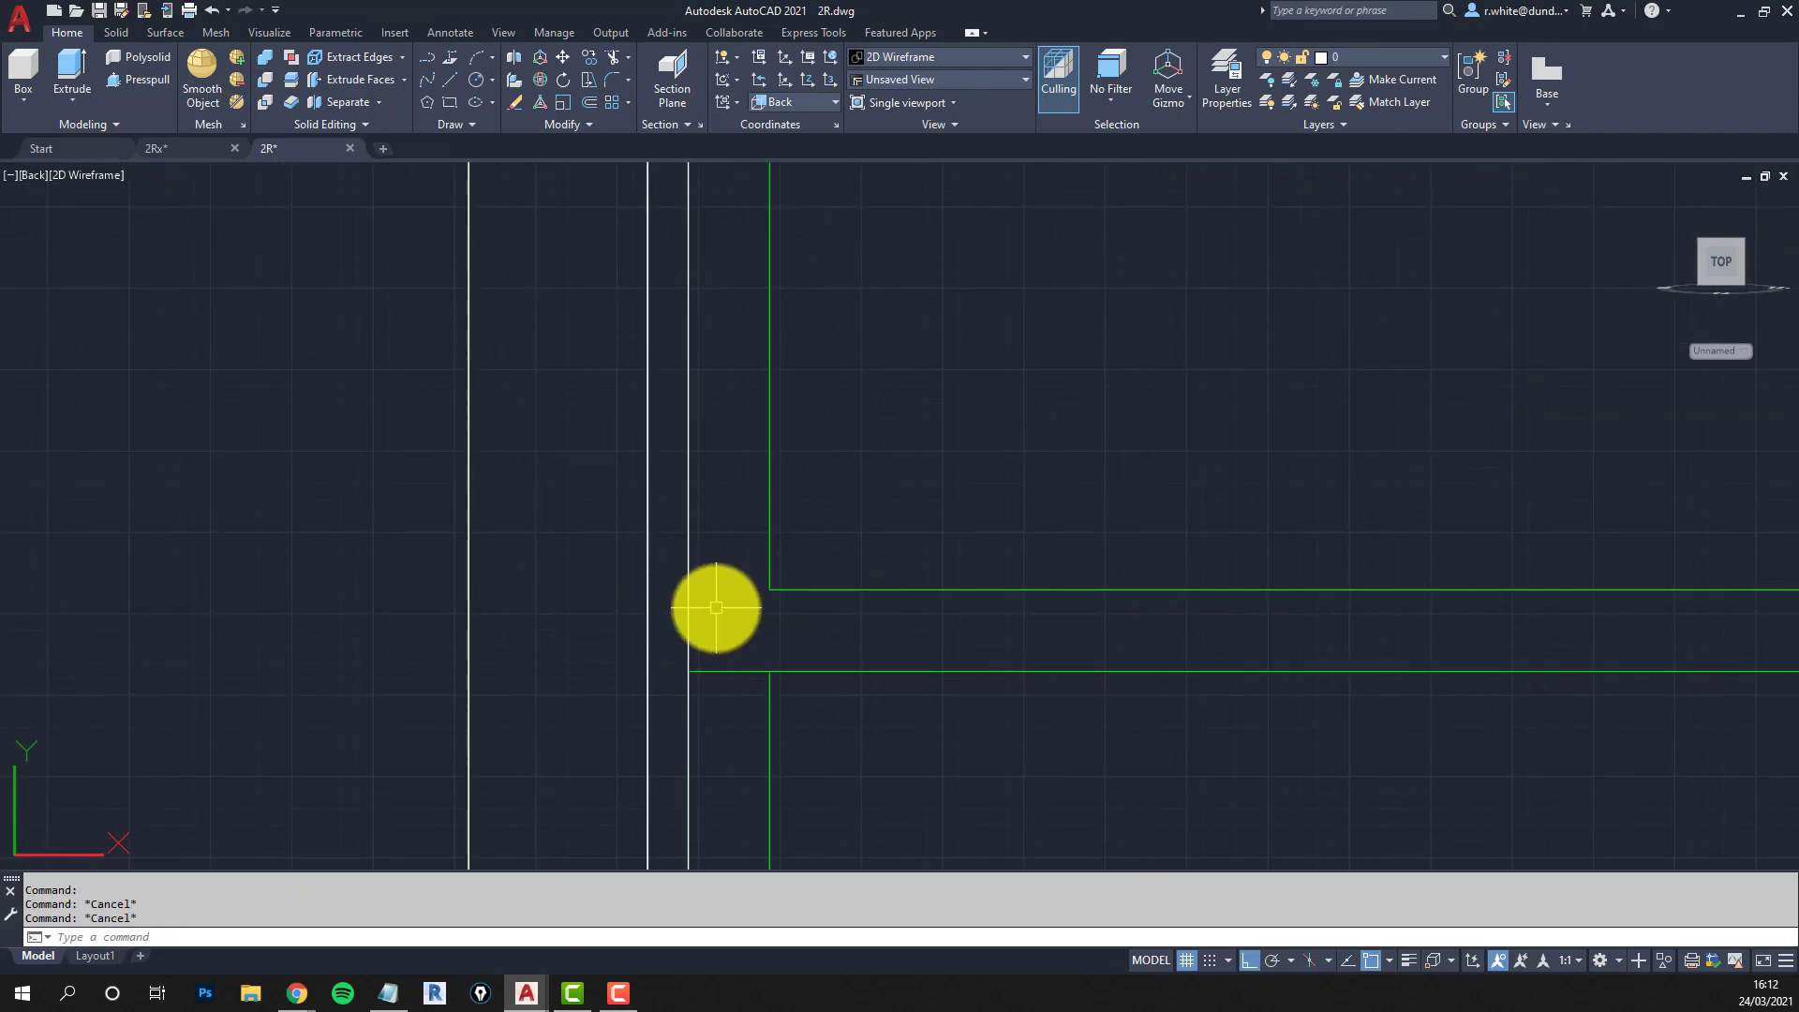
type("ex")
key("Return")
left_click(733, 562)
left_click(670, 623)
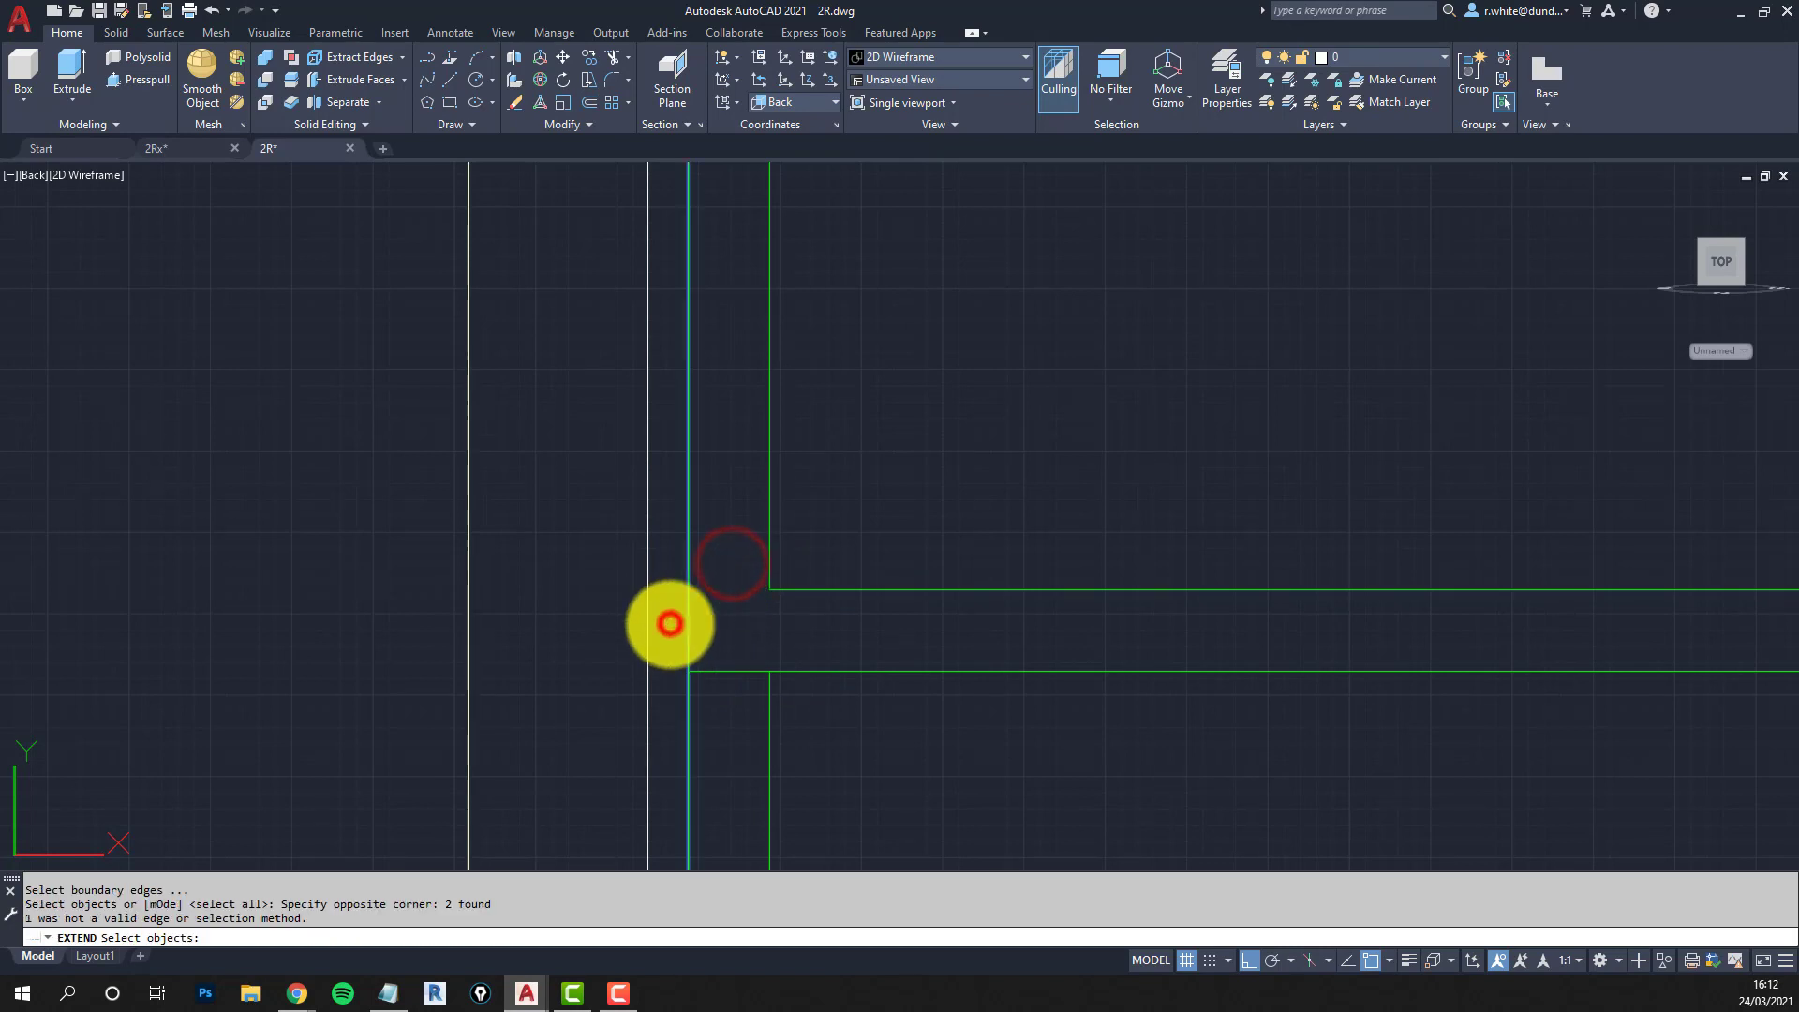
key("Return")
left_click(842, 589)
scroll(975, 602, "down", 3)
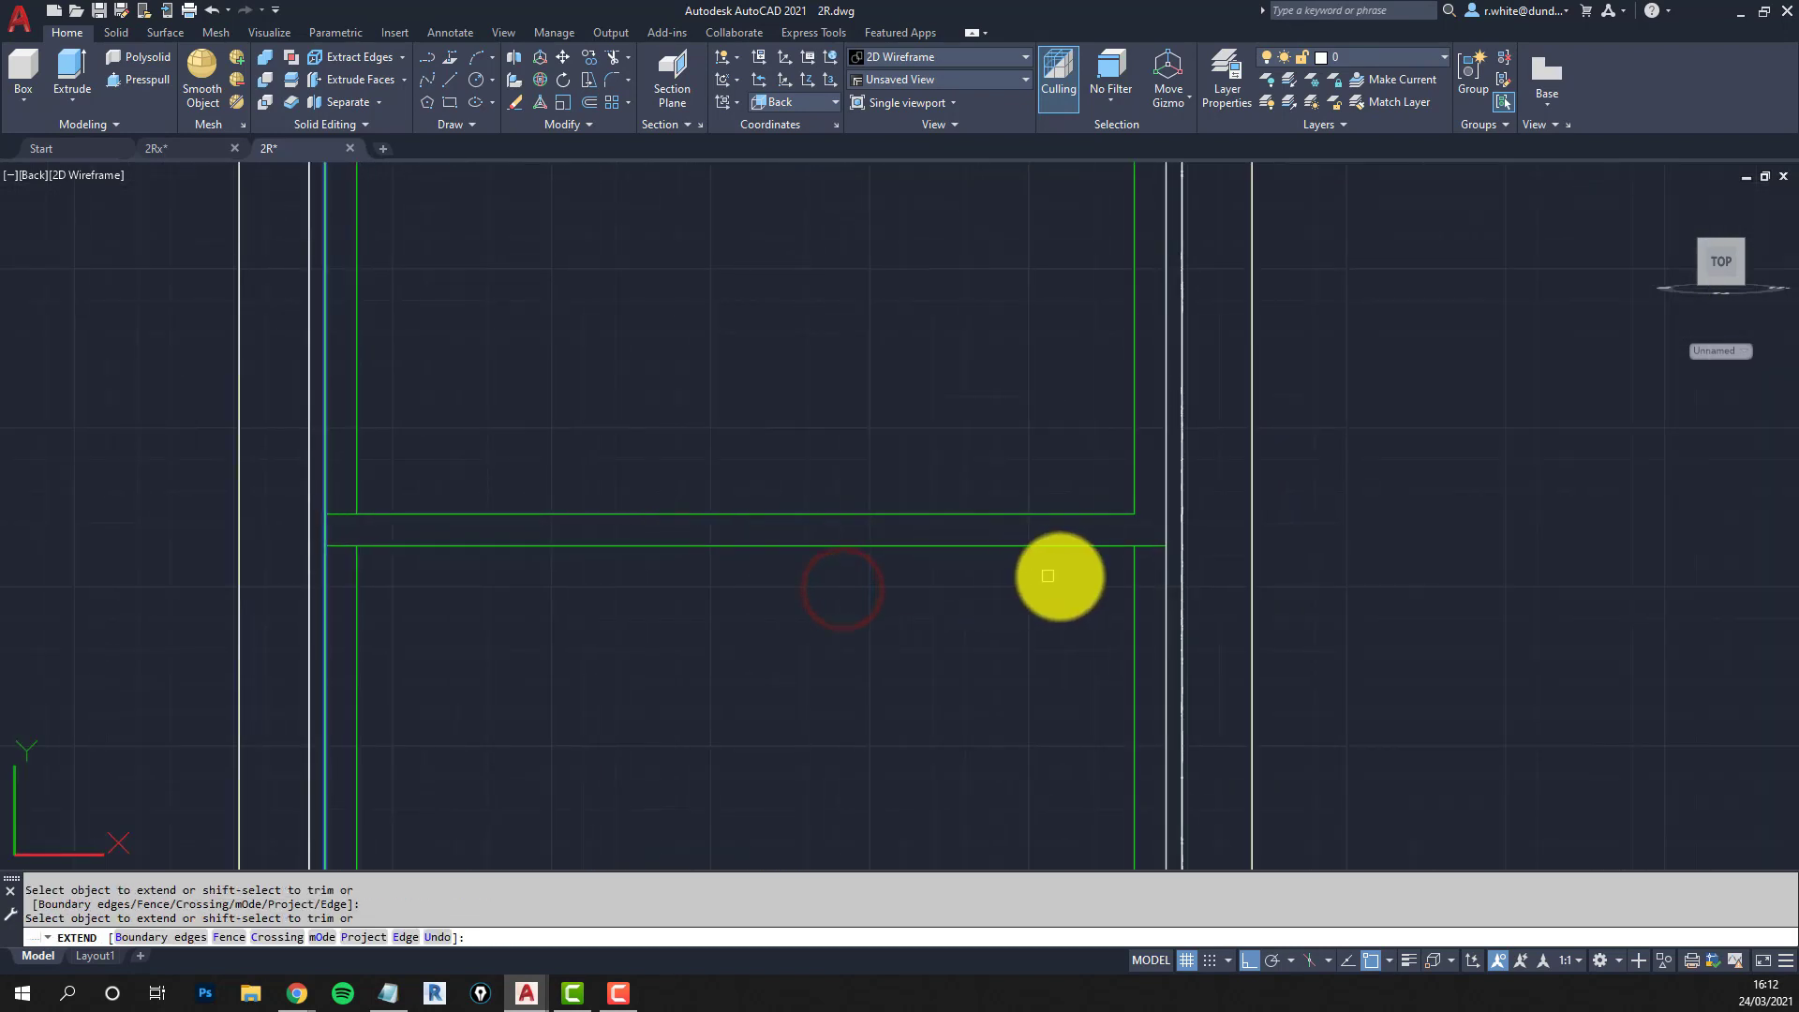
scroll(1205, 478, "up", 3)
key("Return")
Extend the right end of the meeting rail's upper line to the frame's opposite inner edge.
key("Return")
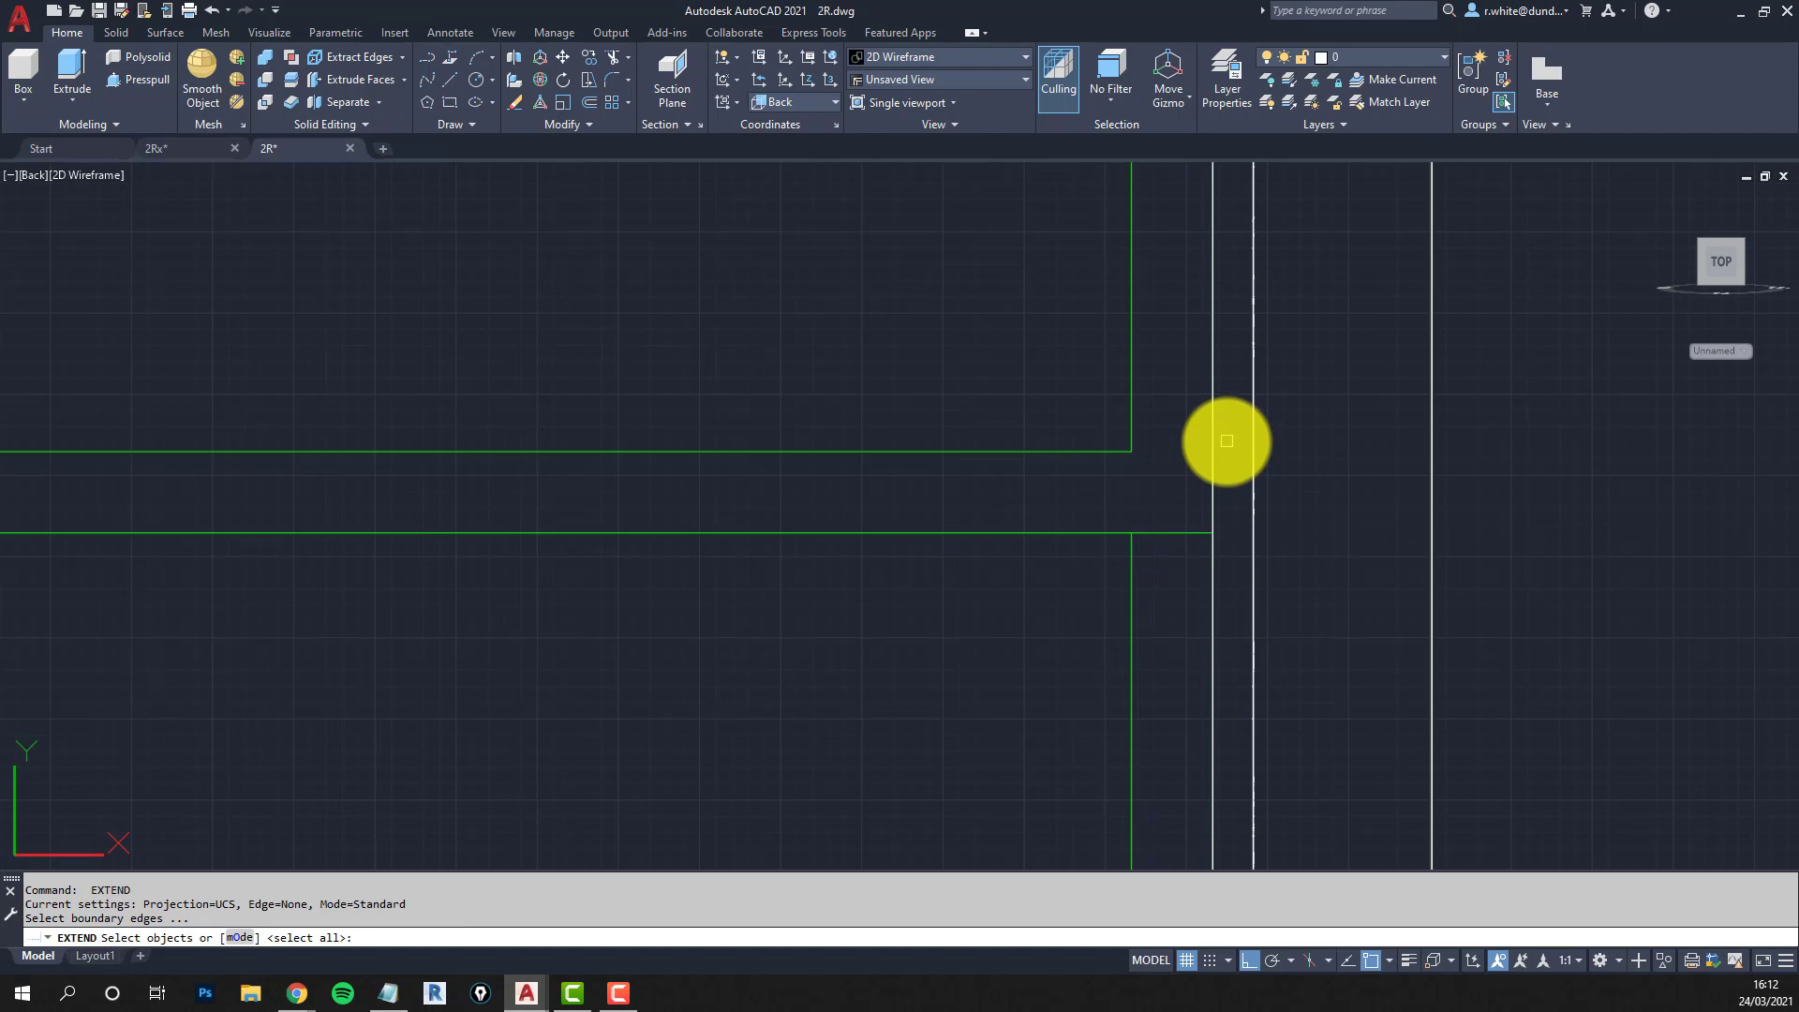
left_click(1228, 438)
left_click(1177, 483)
key("Return")
left_click(1046, 451)
scroll(1046, 453, "down", 3)
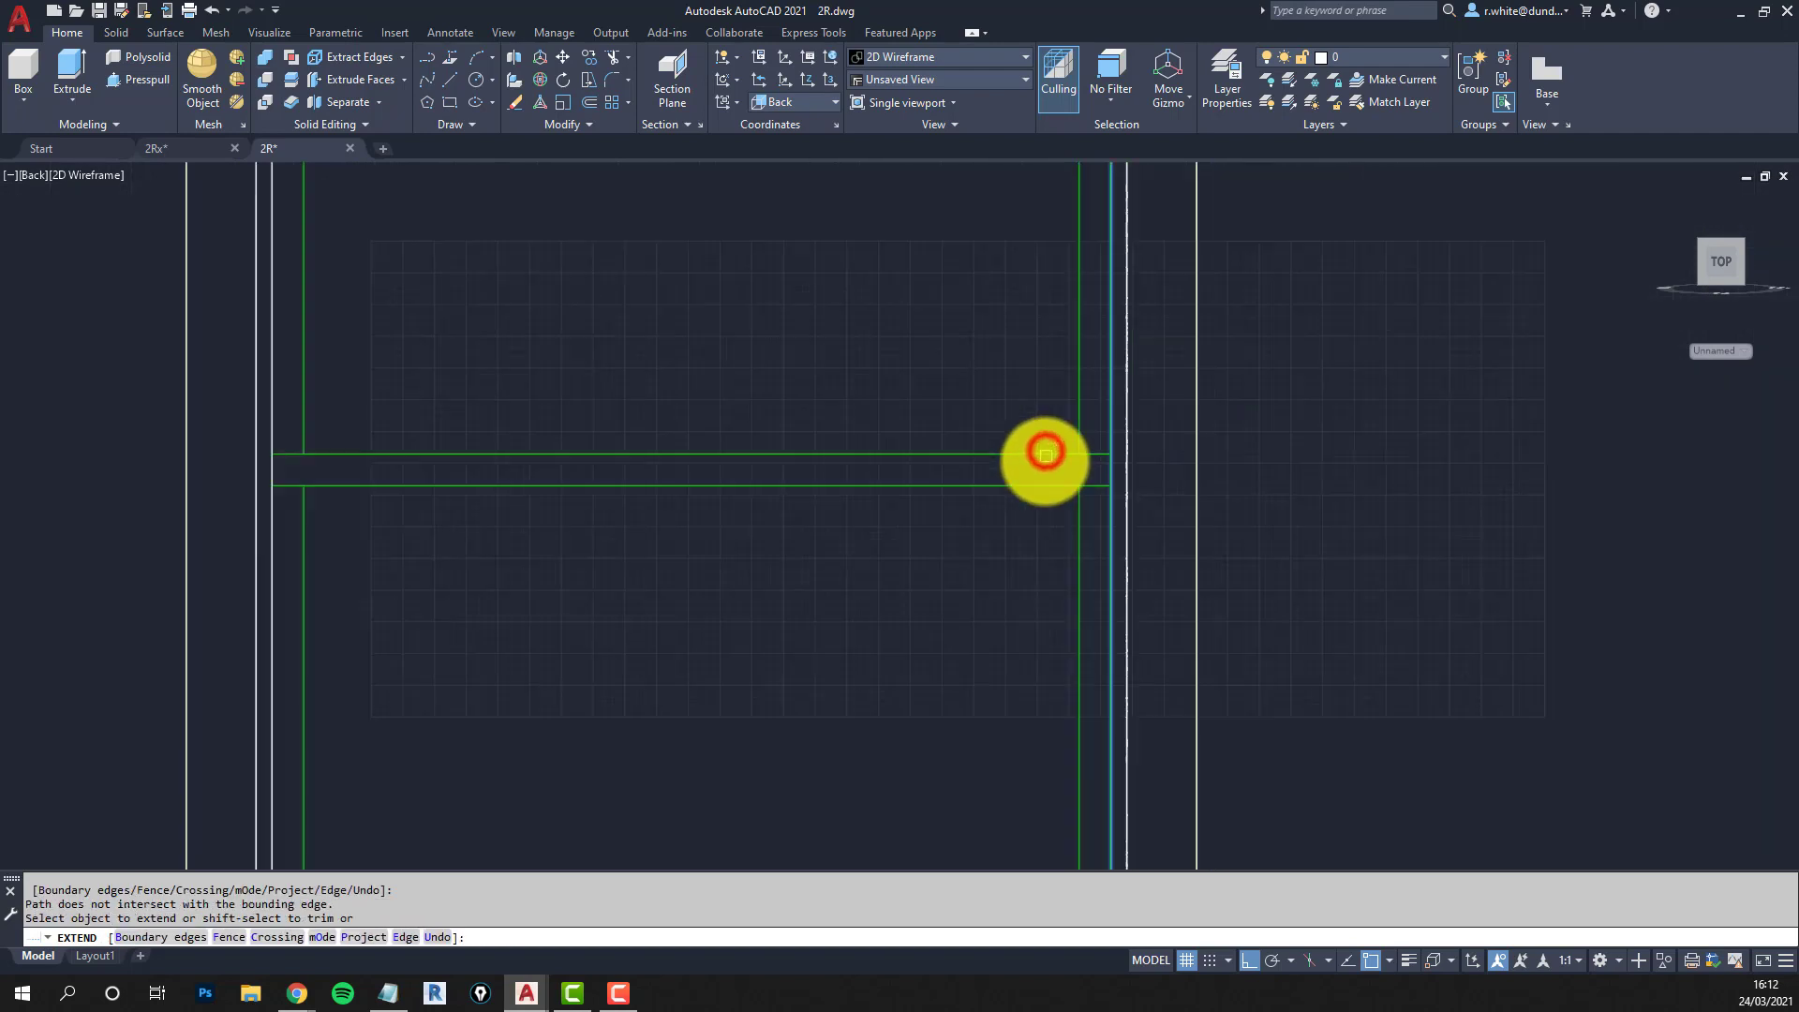
scroll(932, 503, "down", 4)
scroll(779, 683, "up", 4)
scroll(747, 703, "down", 3)
middle_click_drag(747, 703, 755, 691)
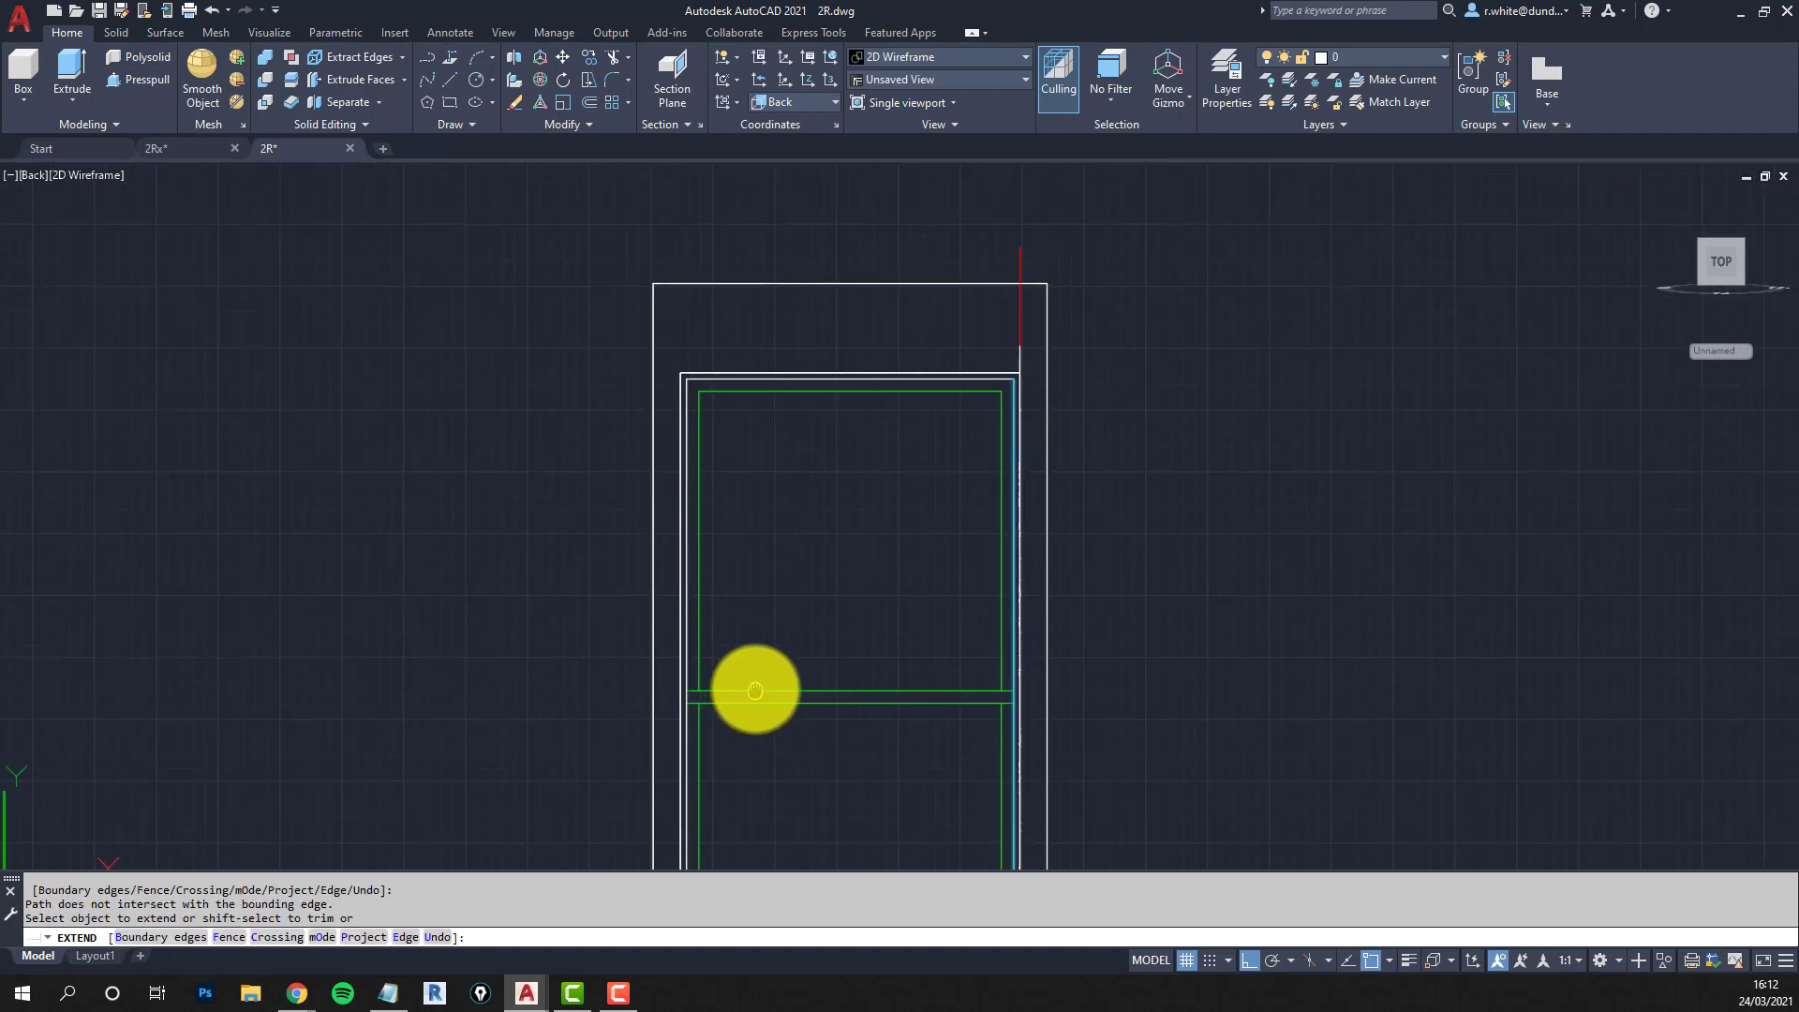
key("Escape")
Draw a rectangle around the upper sash from the meeting rail's lower left corner to the frame's inner top right corner.
type("rec")
key("Return")
scroll(740, 693, "up", 4)
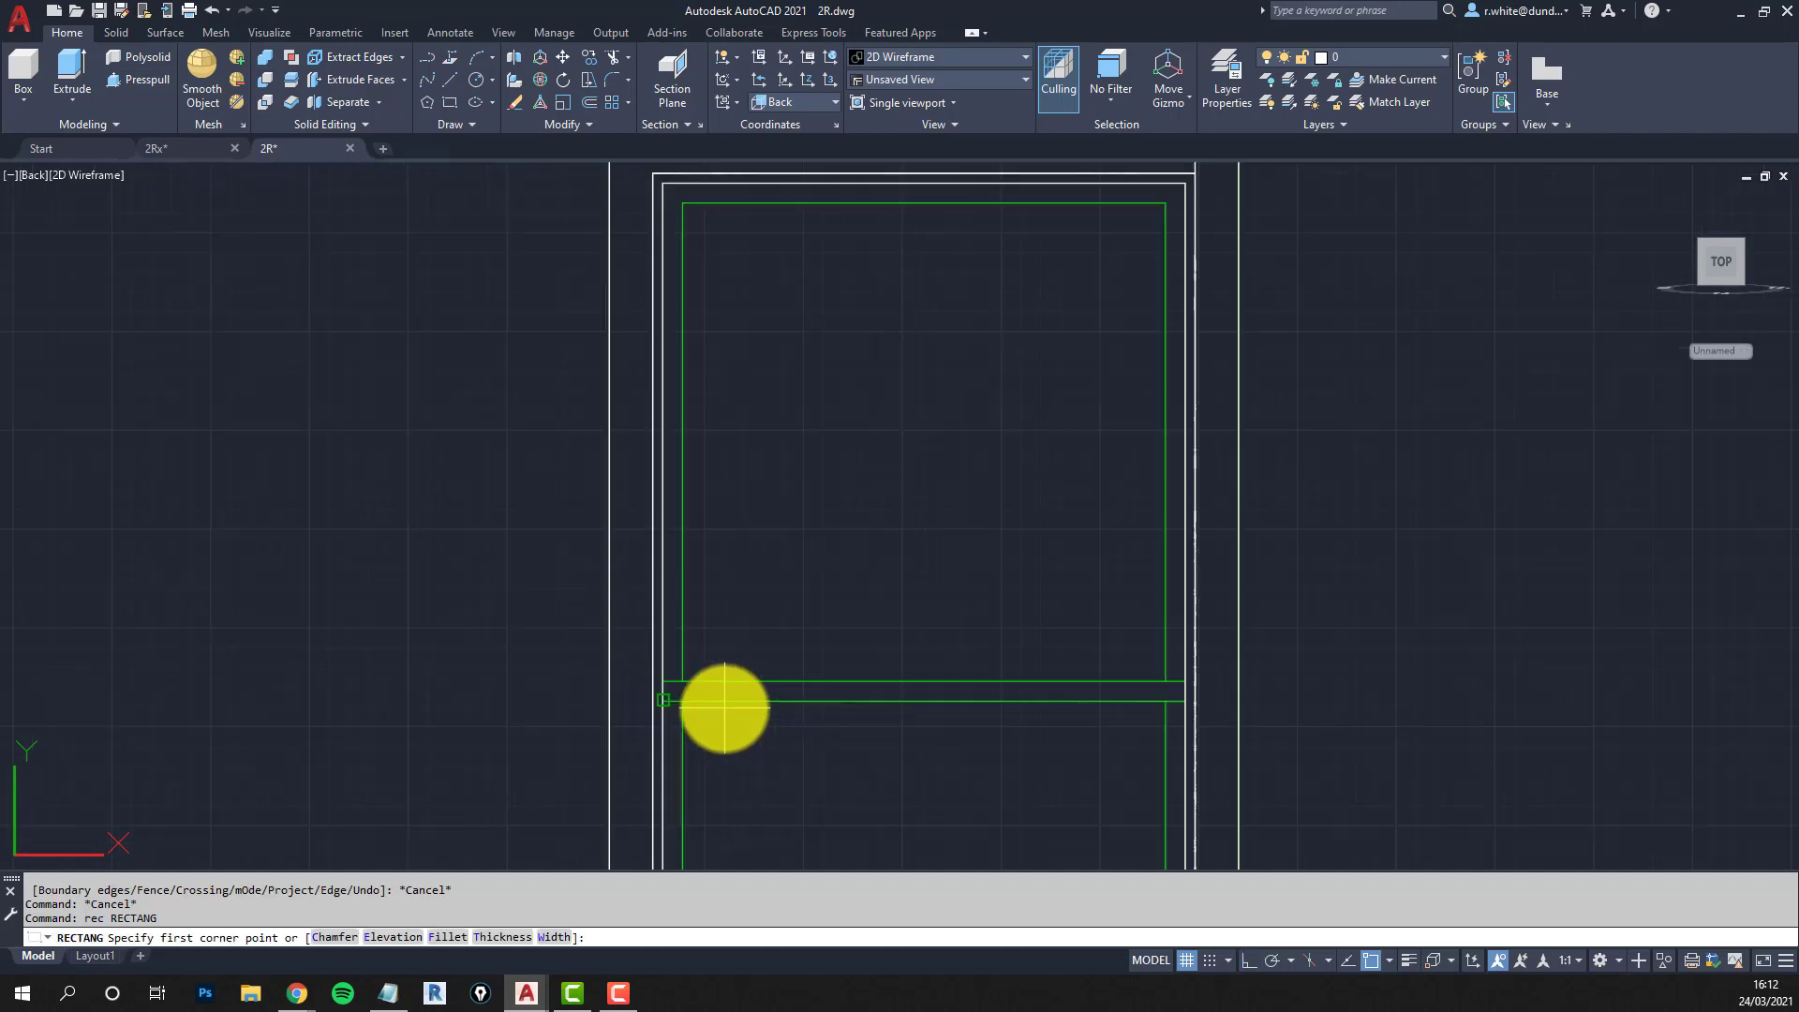
left_click(727, 696)
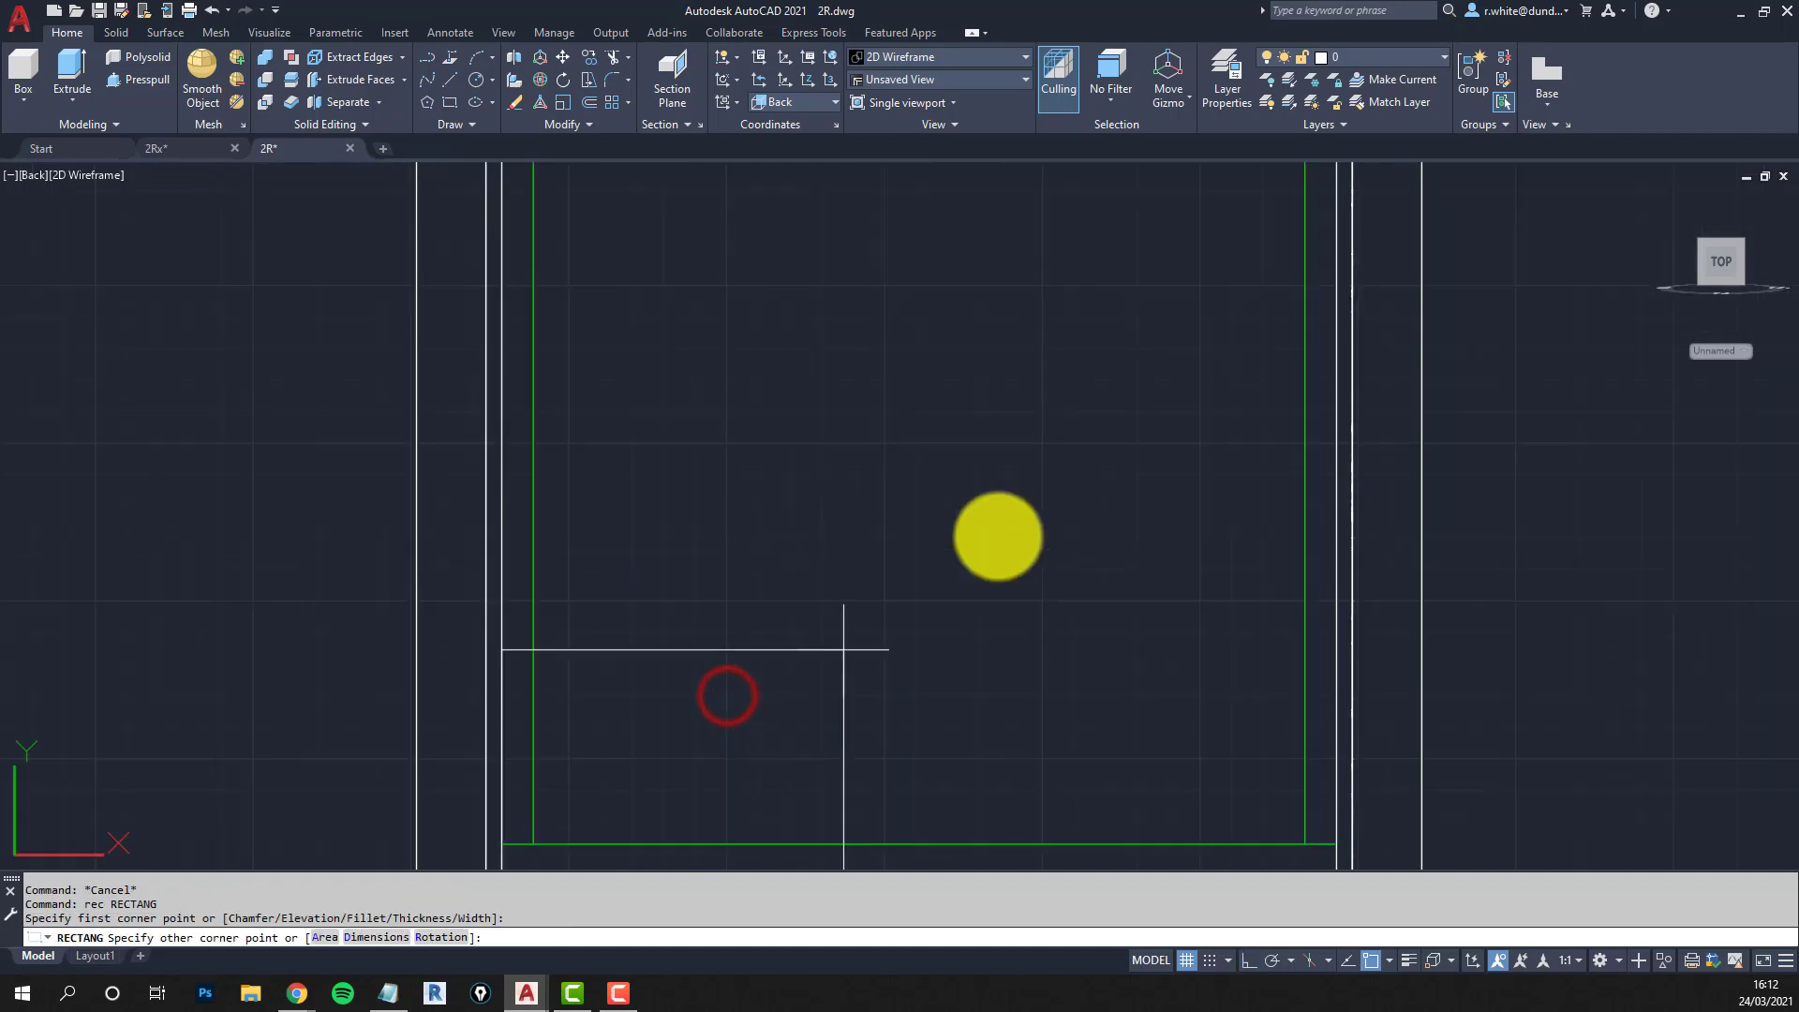
left_click(1214, 245)
scroll(1213, 246, "down", 4)
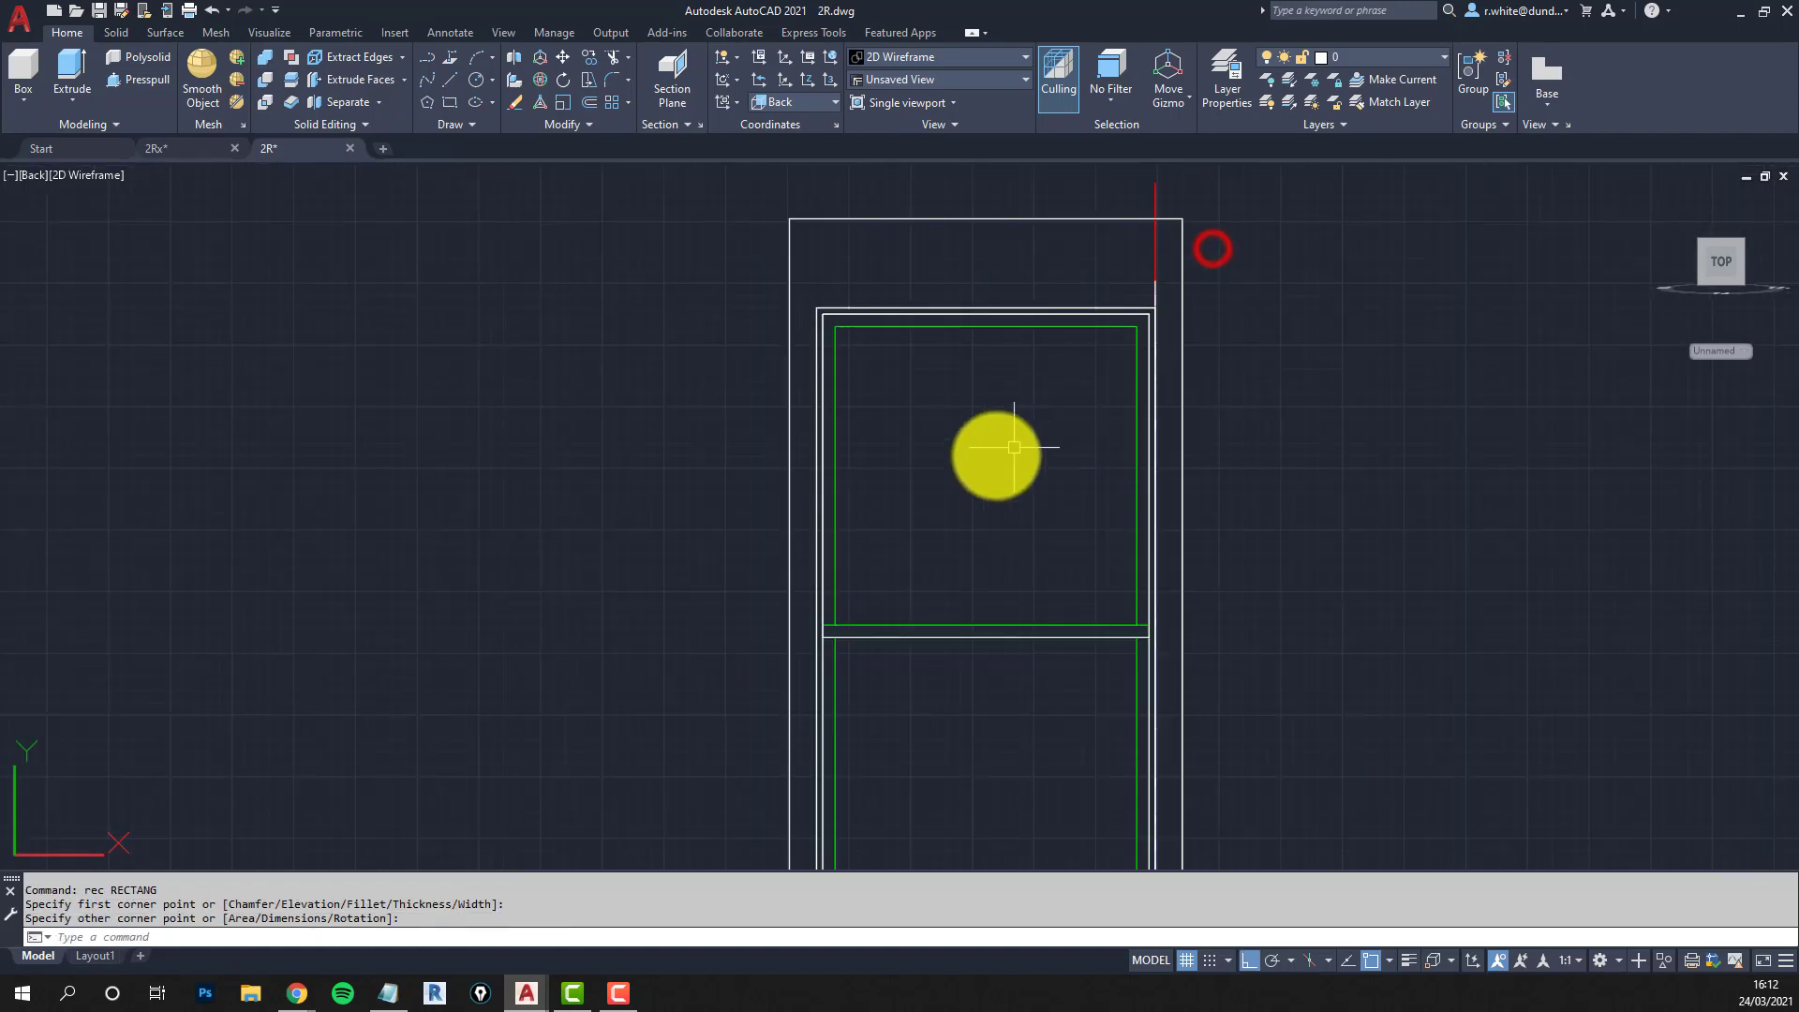
Draw a second rectangle over the upper sash's green inner outline, from its lower left corner to its upper right corner.
key("Return")
left_click(836, 548)
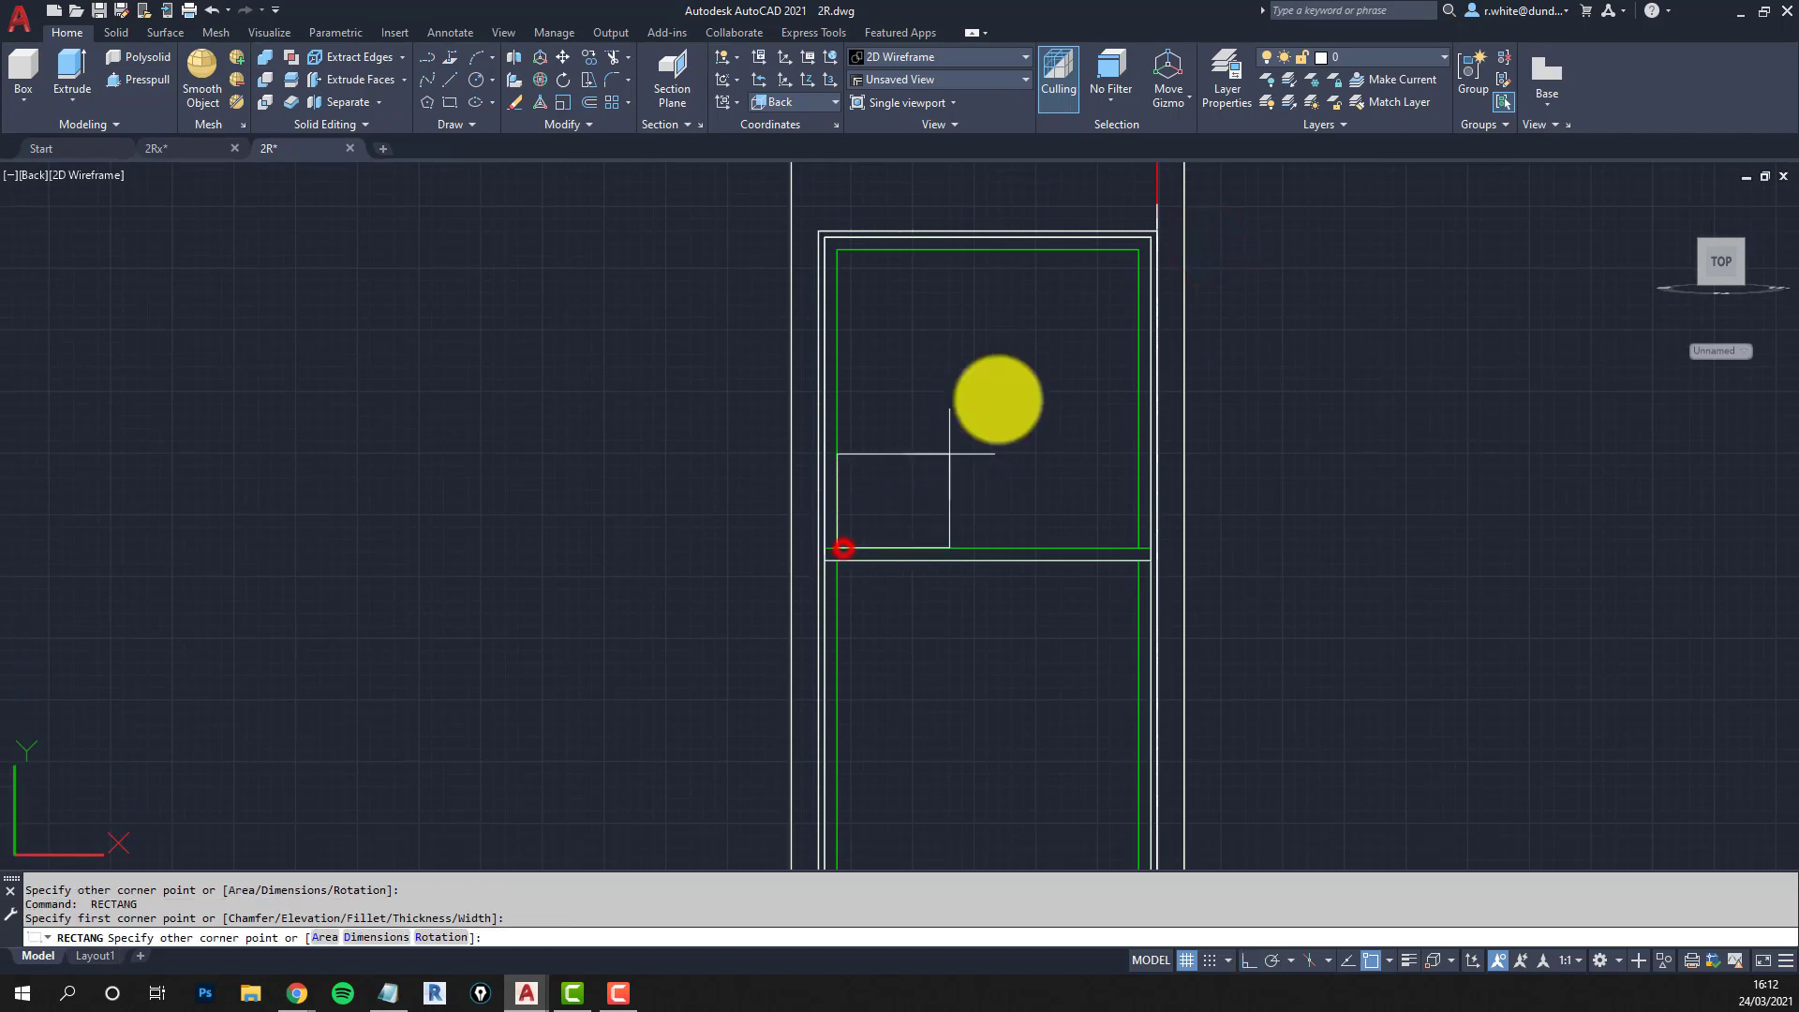
left_click(1138, 250)
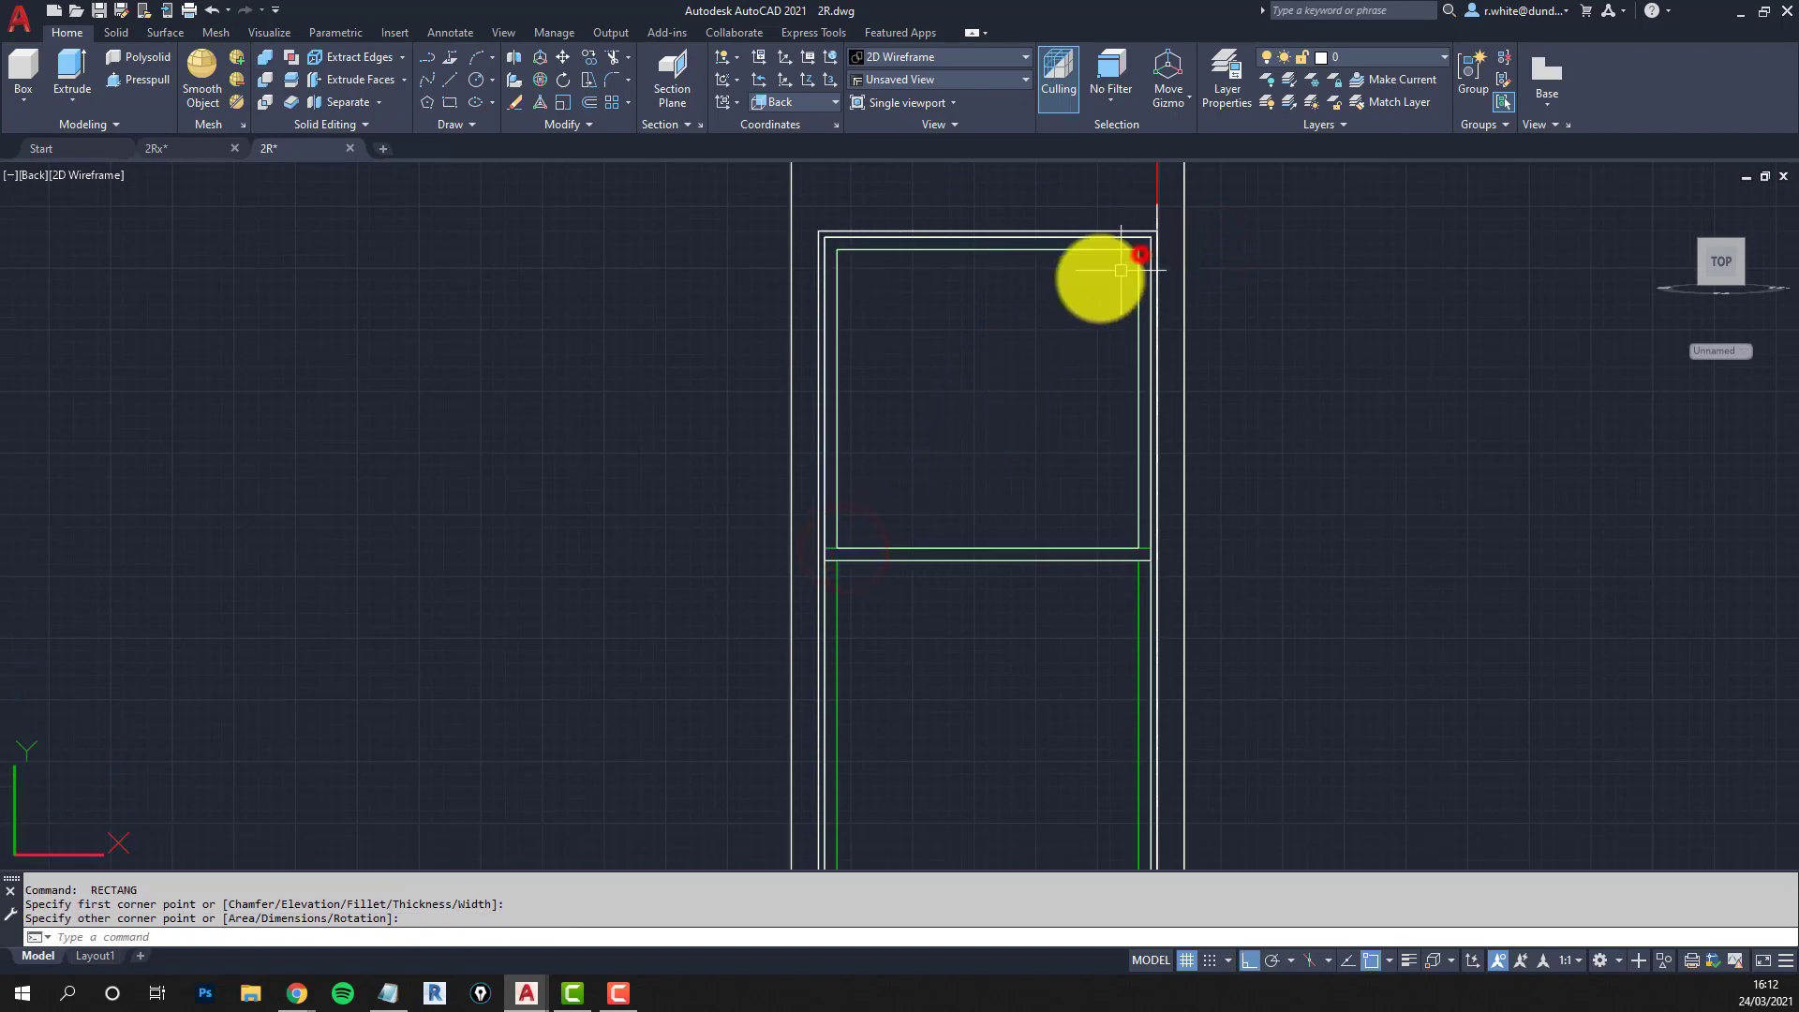
left_click(1075, 240)
key("Escape")
key("Escape")
scroll(790, 426, "up", 6)
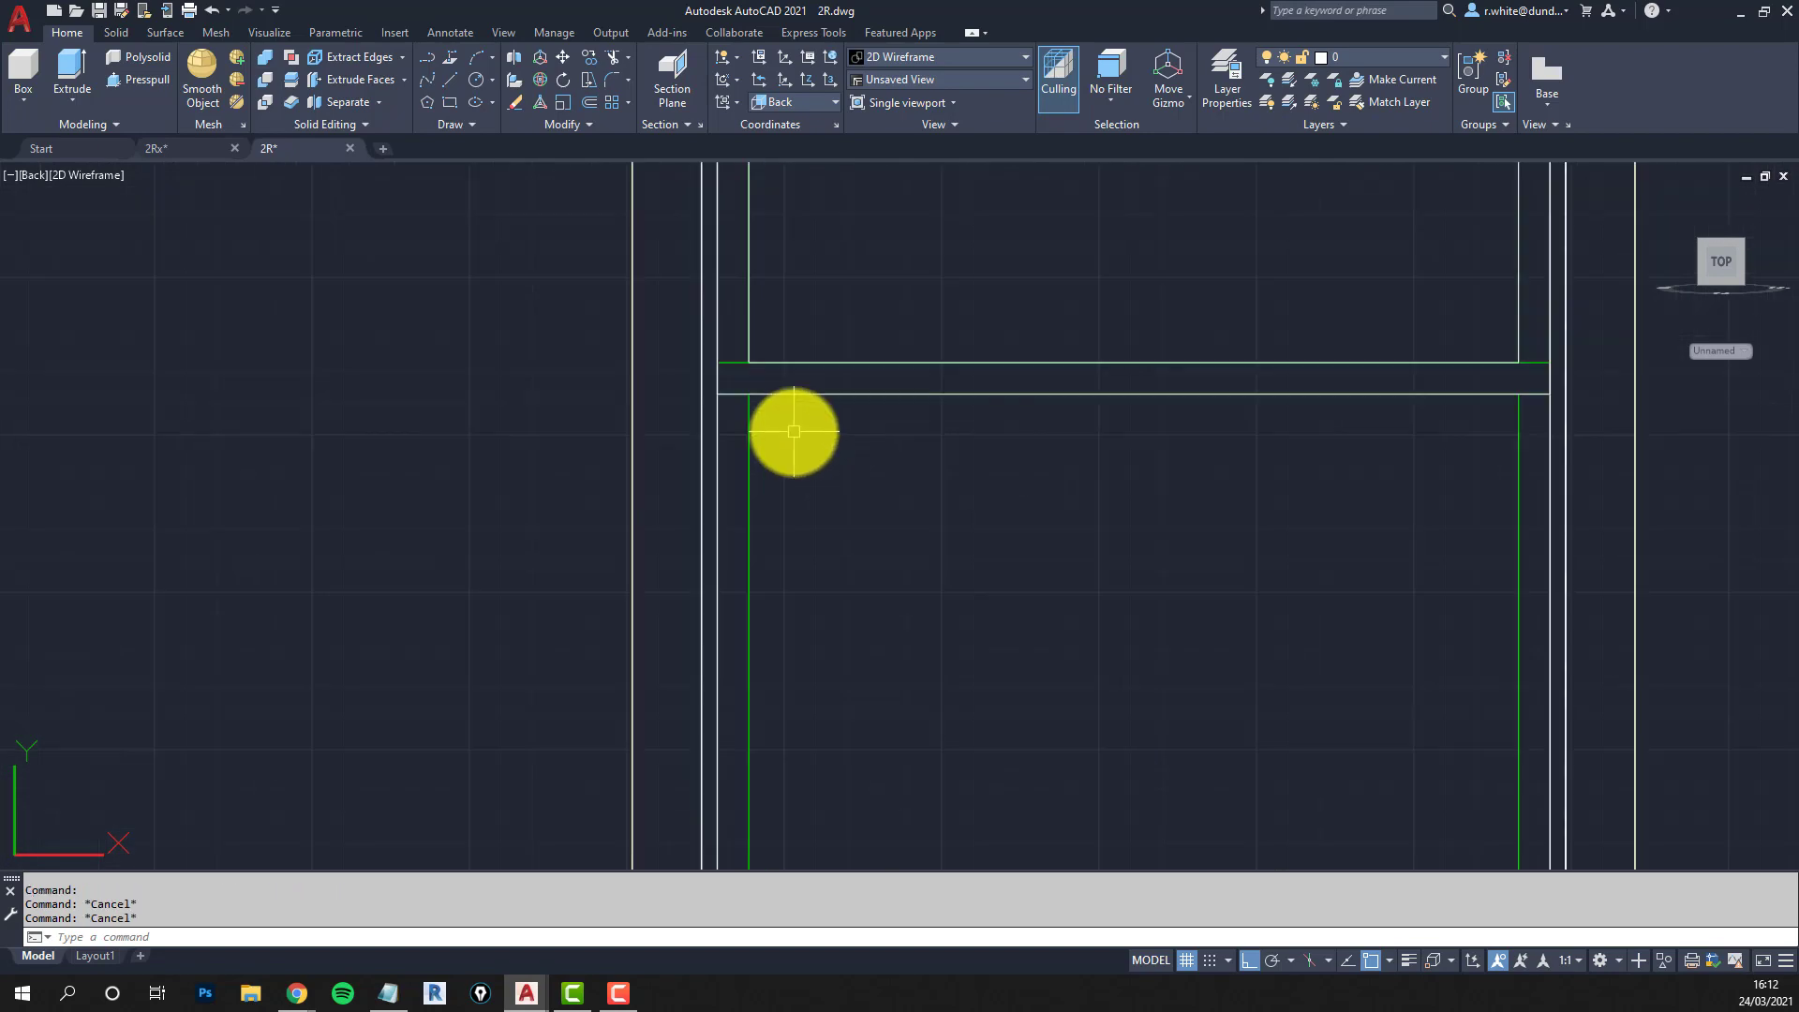
Draw a rectangle around the lower sash from the meeting rail's upper left corner to the frame's inner lower right corner.
type("rec")
key("Return")
left_click(683, 328)
scroll(952, 521, "down", 4)
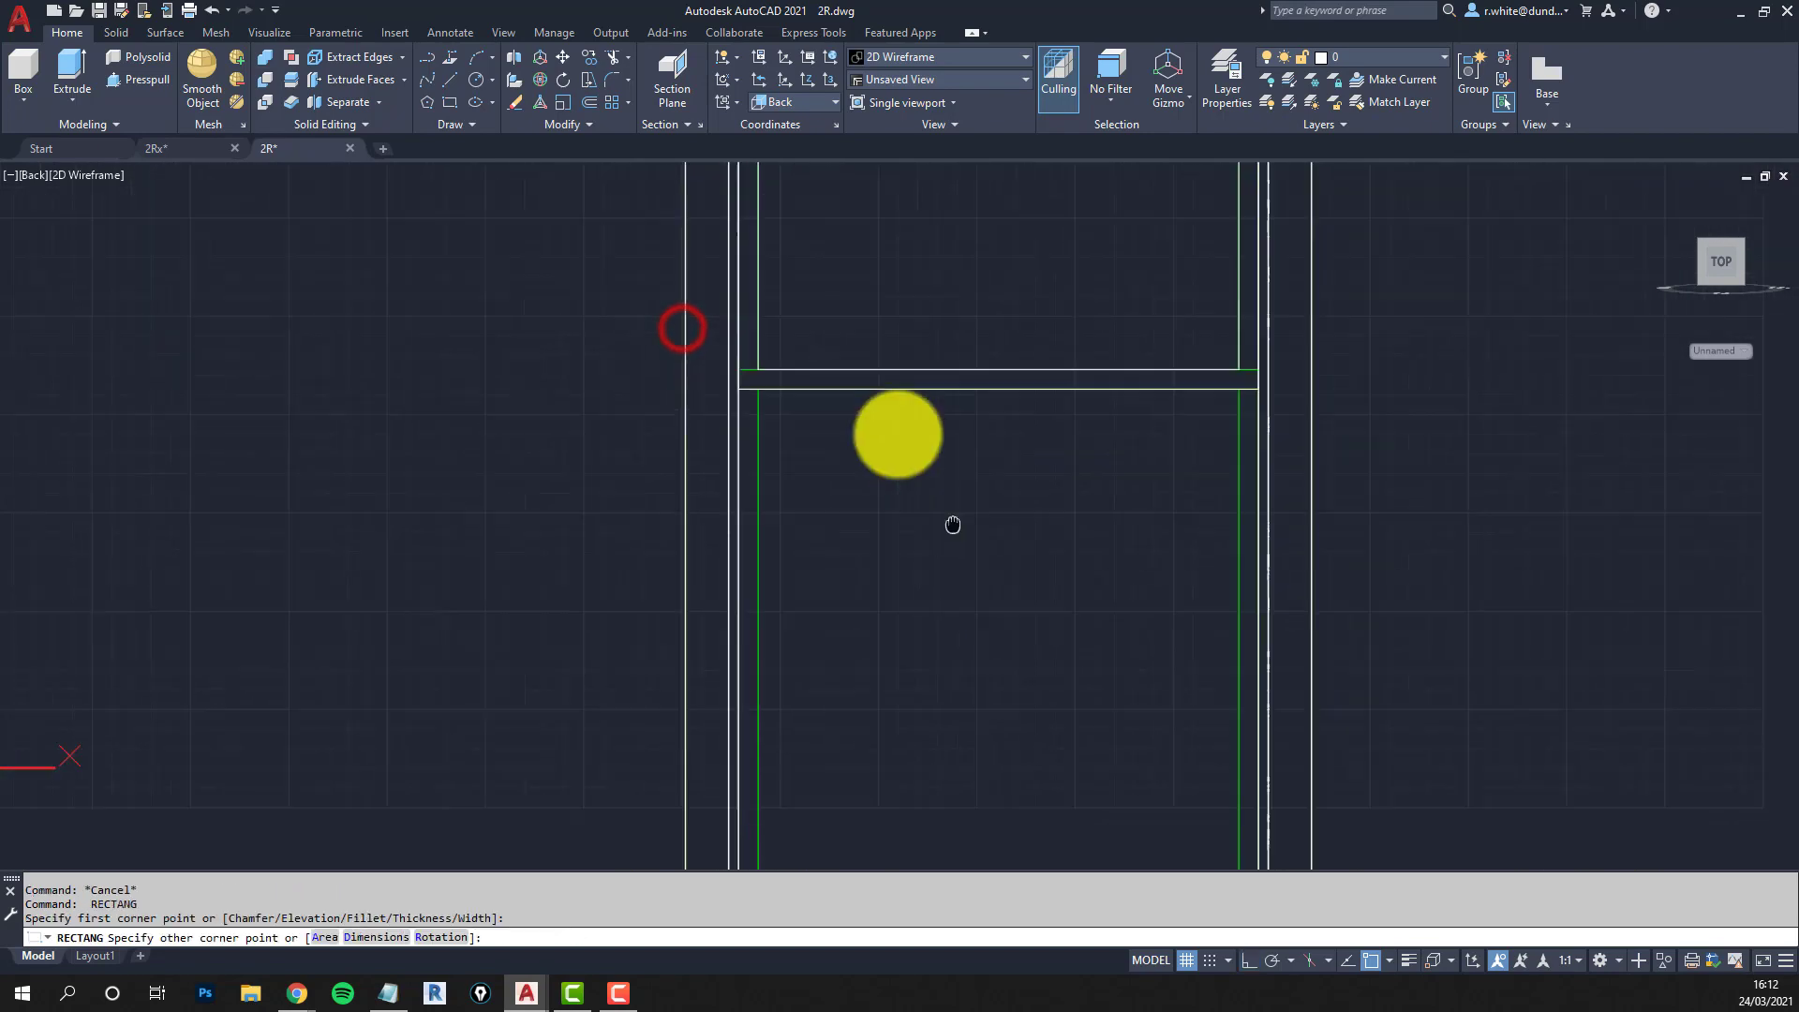
scroll(1120, 719, "up", 1)
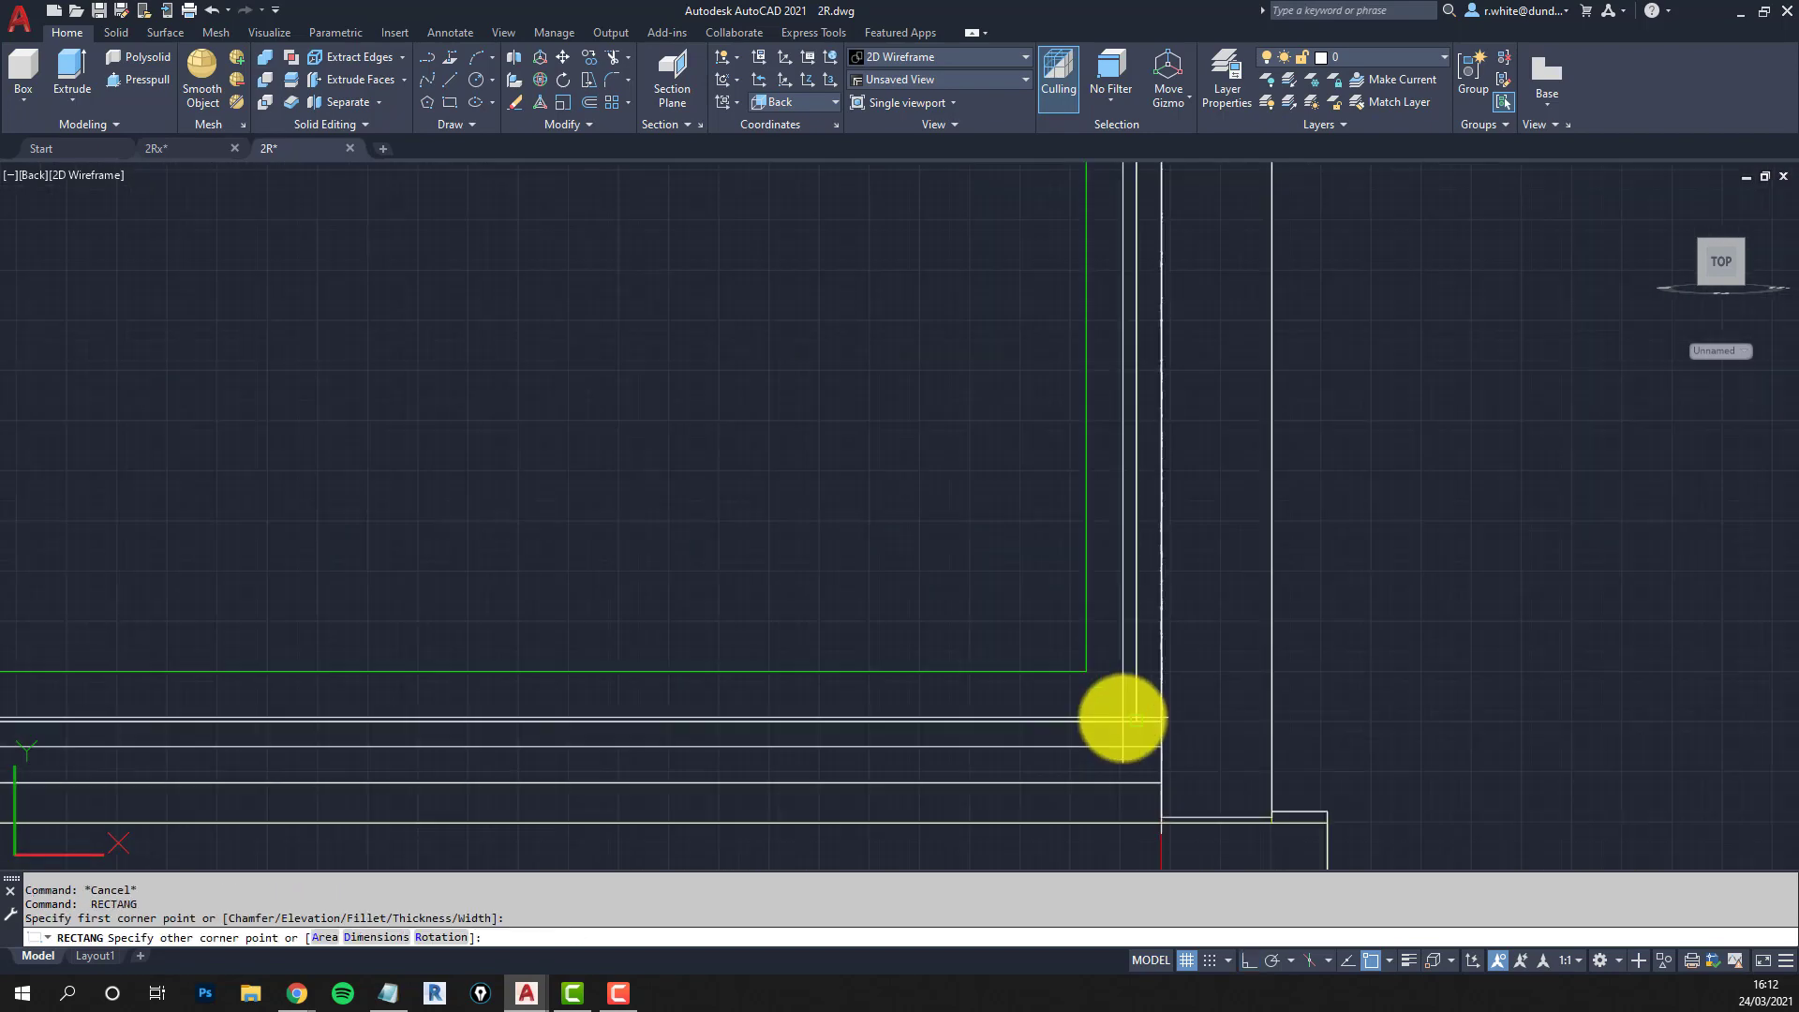
left_click(1122, 718)
scroll(946, 693, "down", 3)
Draw a second rectangle over the lower sash's green inner outline, from its upper left corner to its lower right corner.
key("Return")
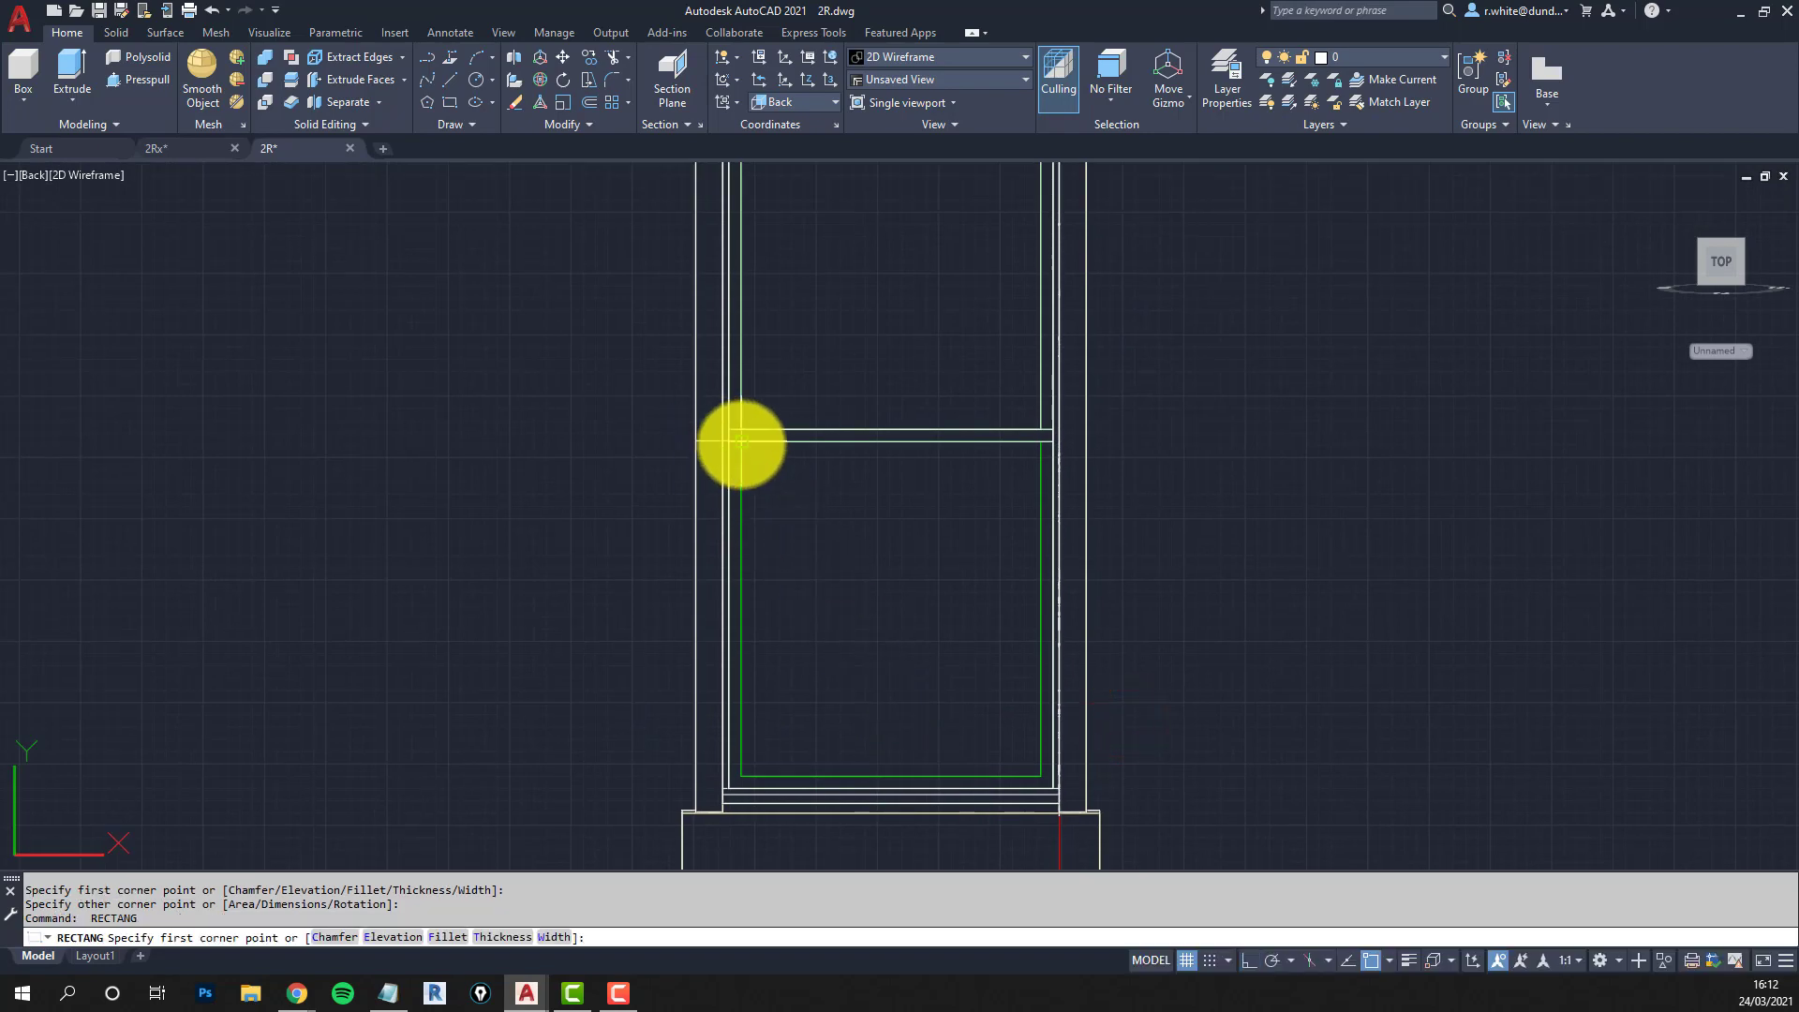
left_click(740, 441)
left_click(1036, 764)
scroll(964, 689, "down", 2)
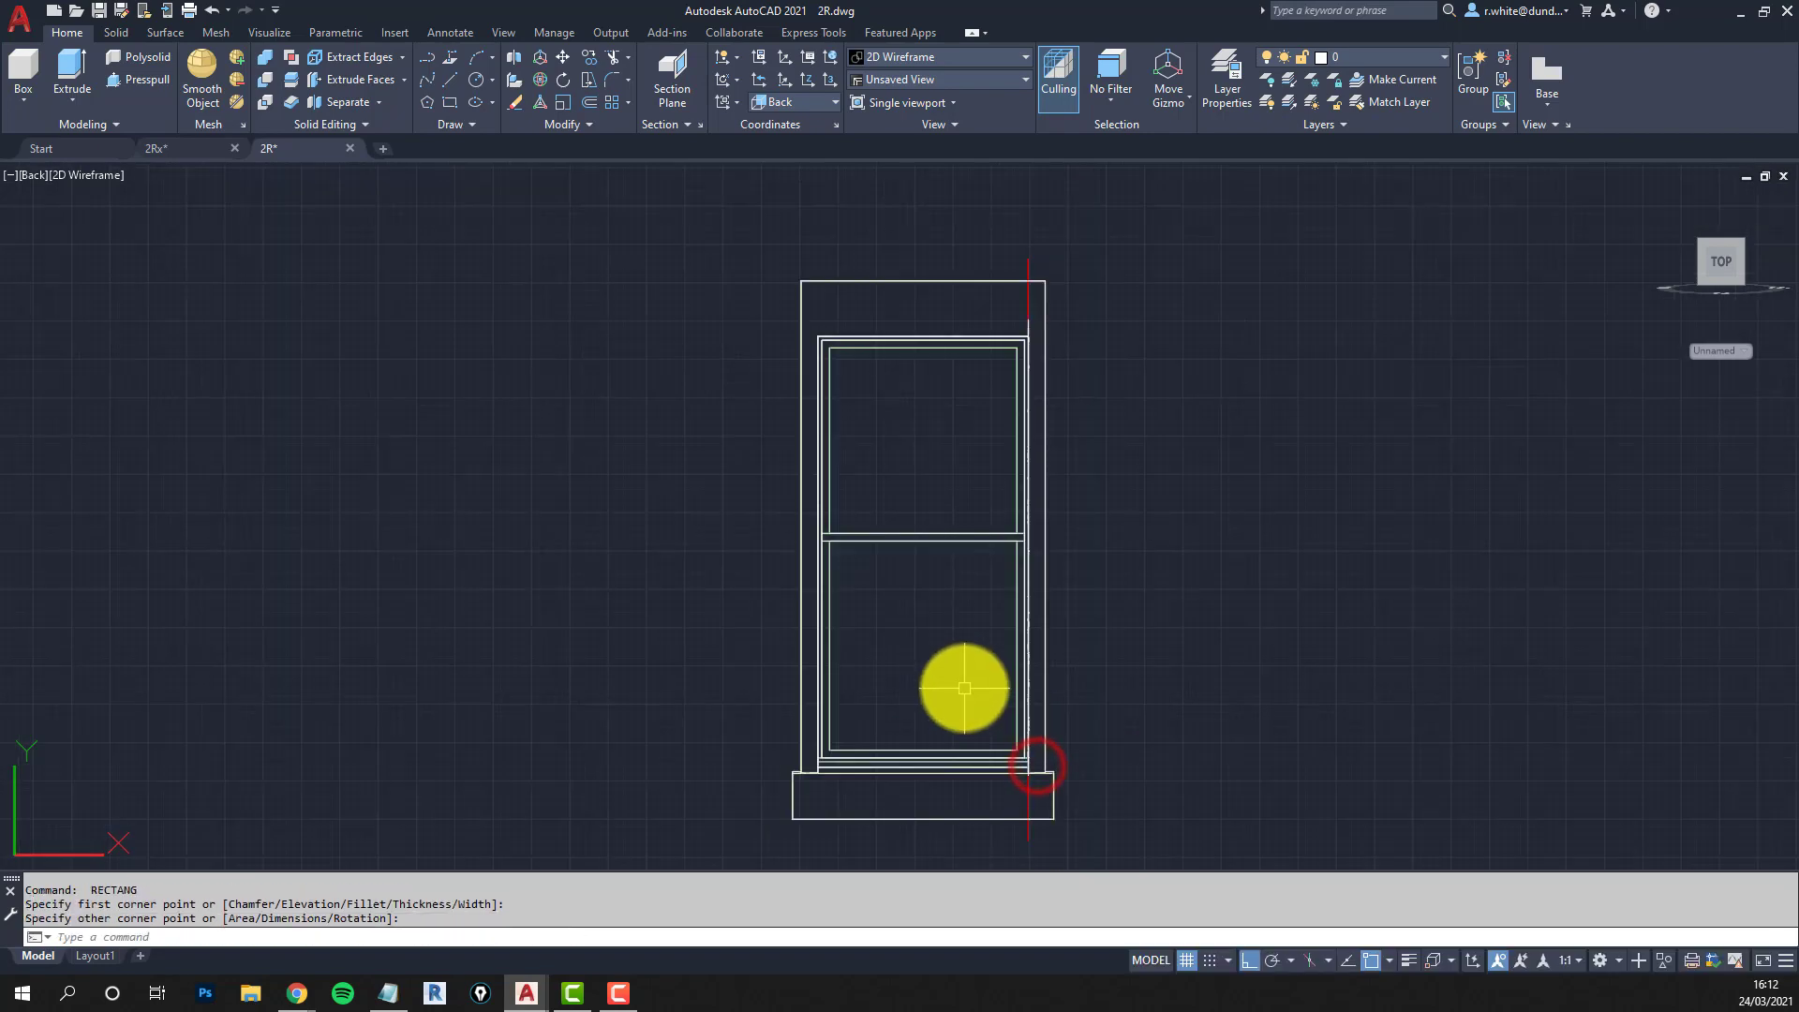
Examine the upper and lower sash profiles around the meeting rail from an angled 3D view.
middle_click_drag(936, 642, 848, 646, "shift")
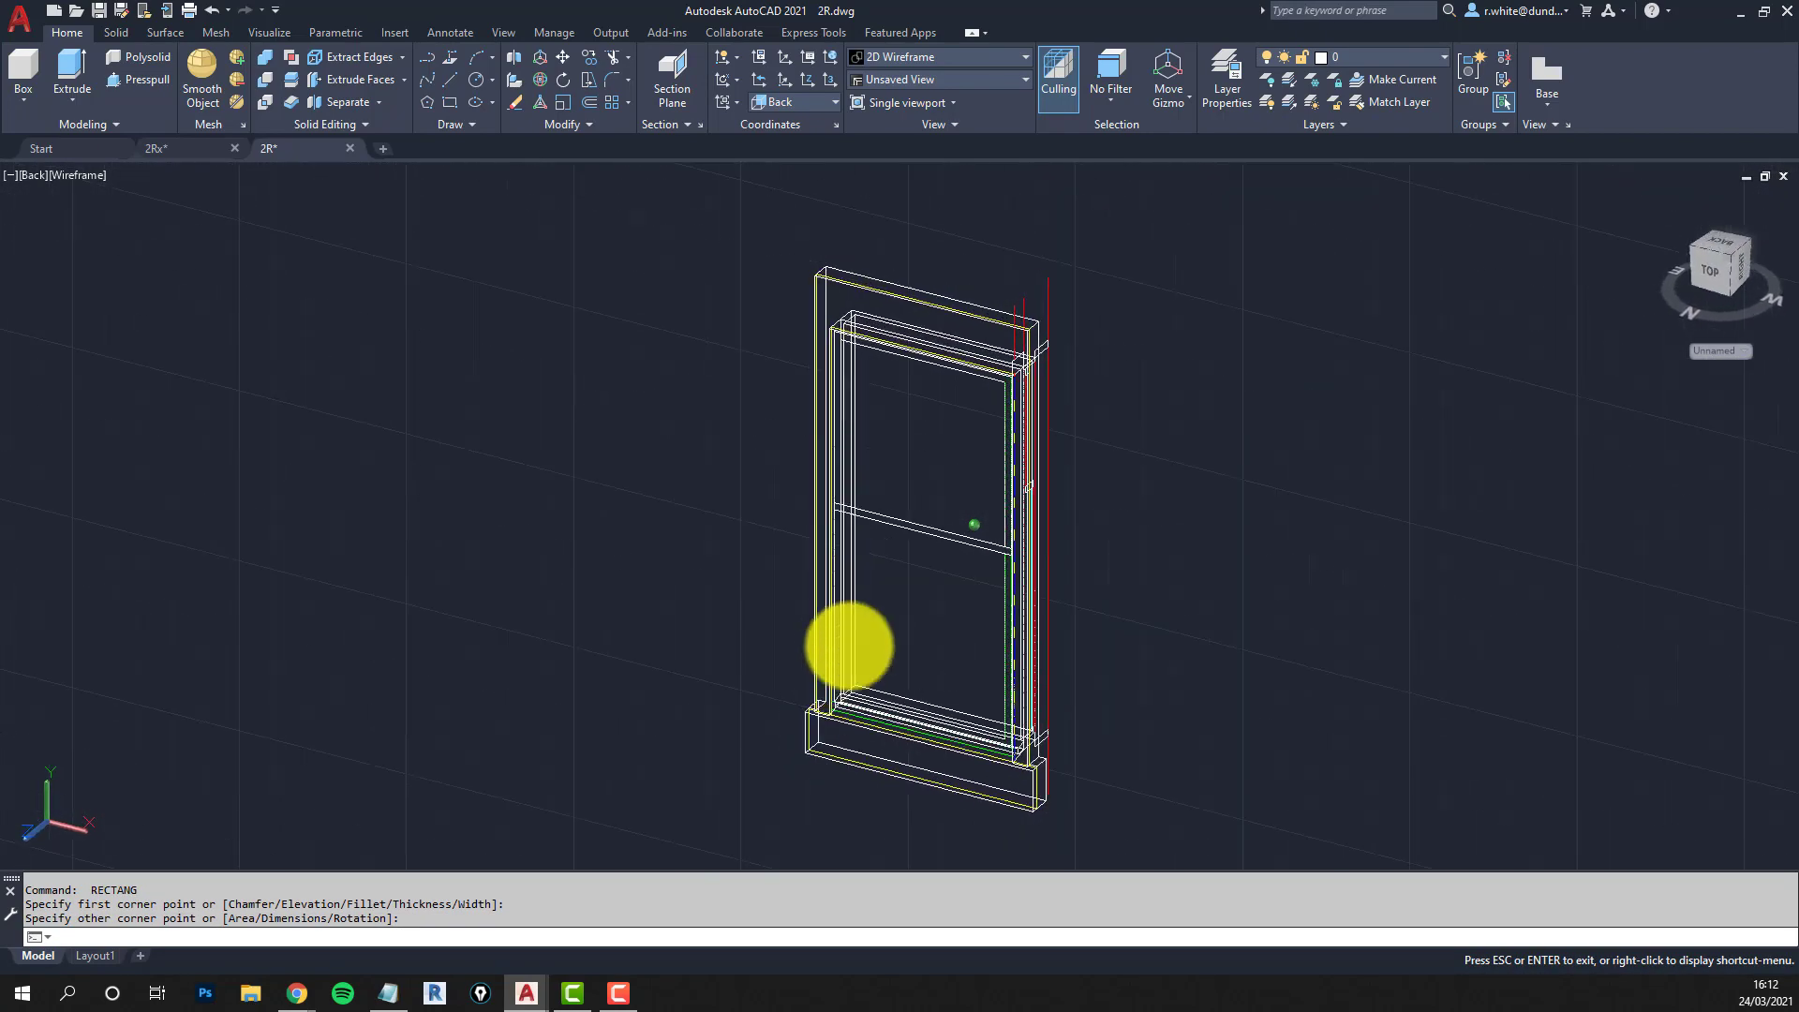
scroll(888, 531, "up", 3)
scroll(848, 487, "down", 3)
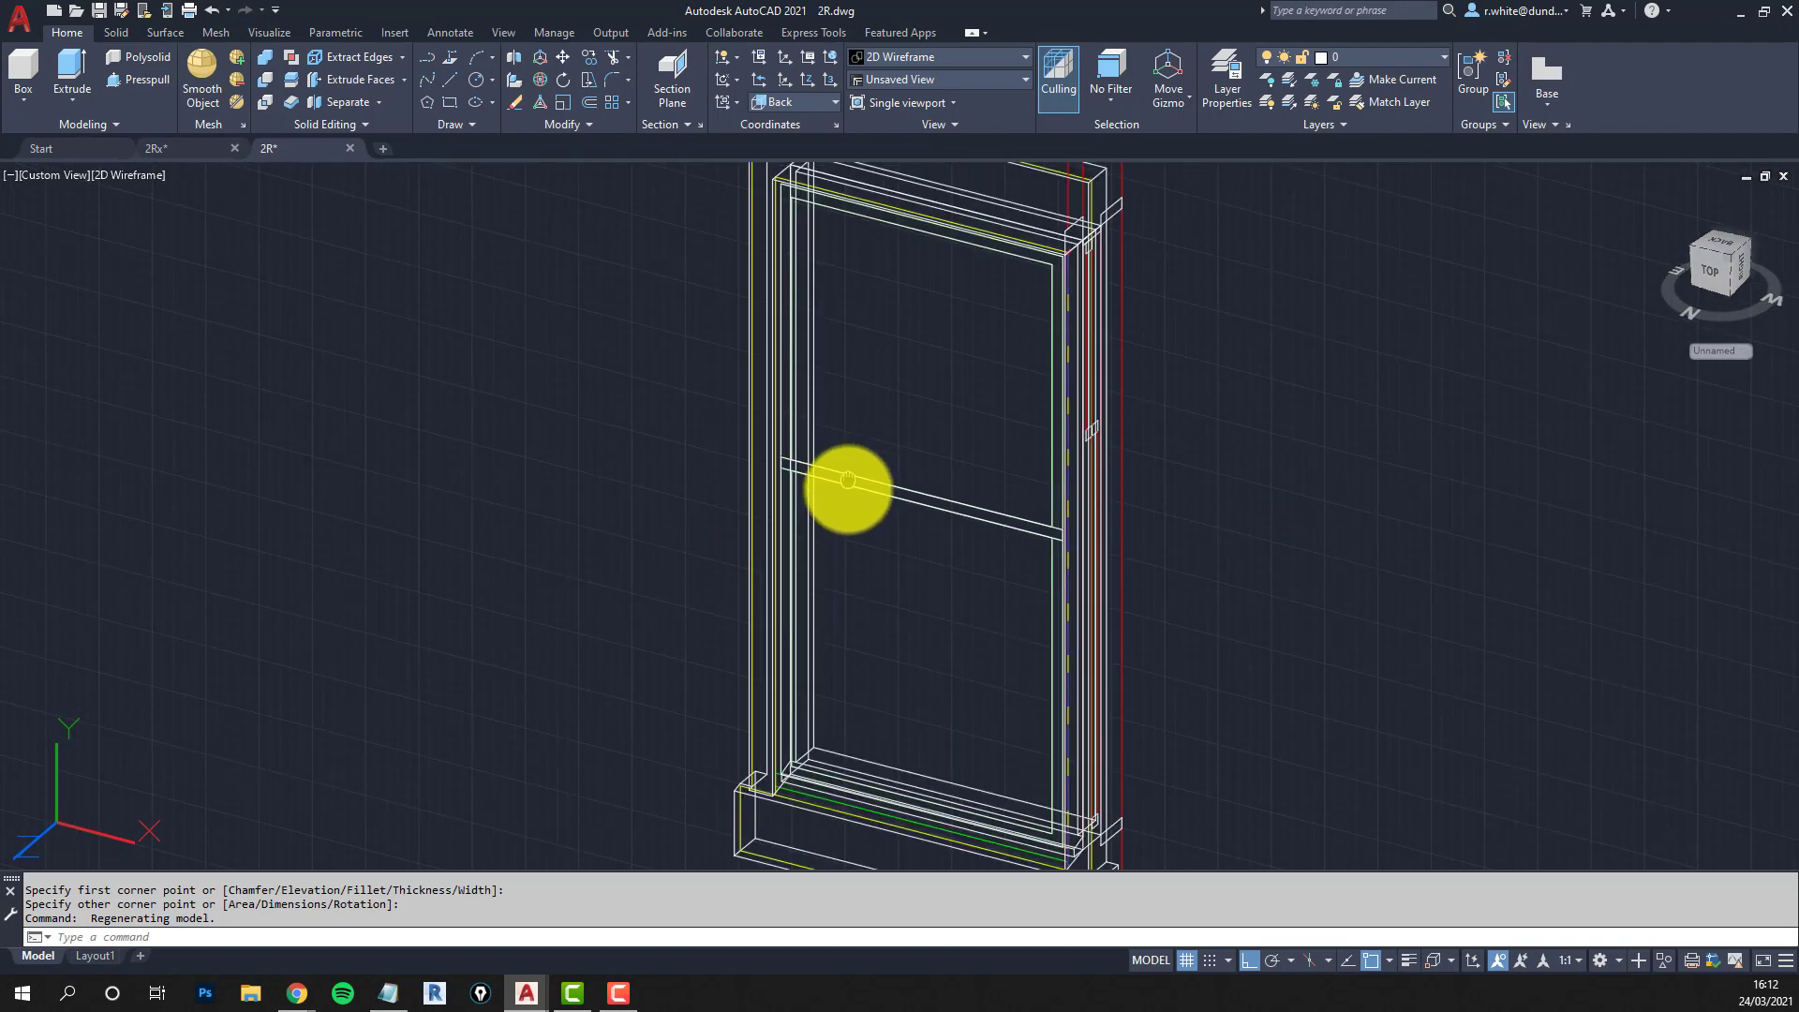
scroll(795, 527, "up", 3)
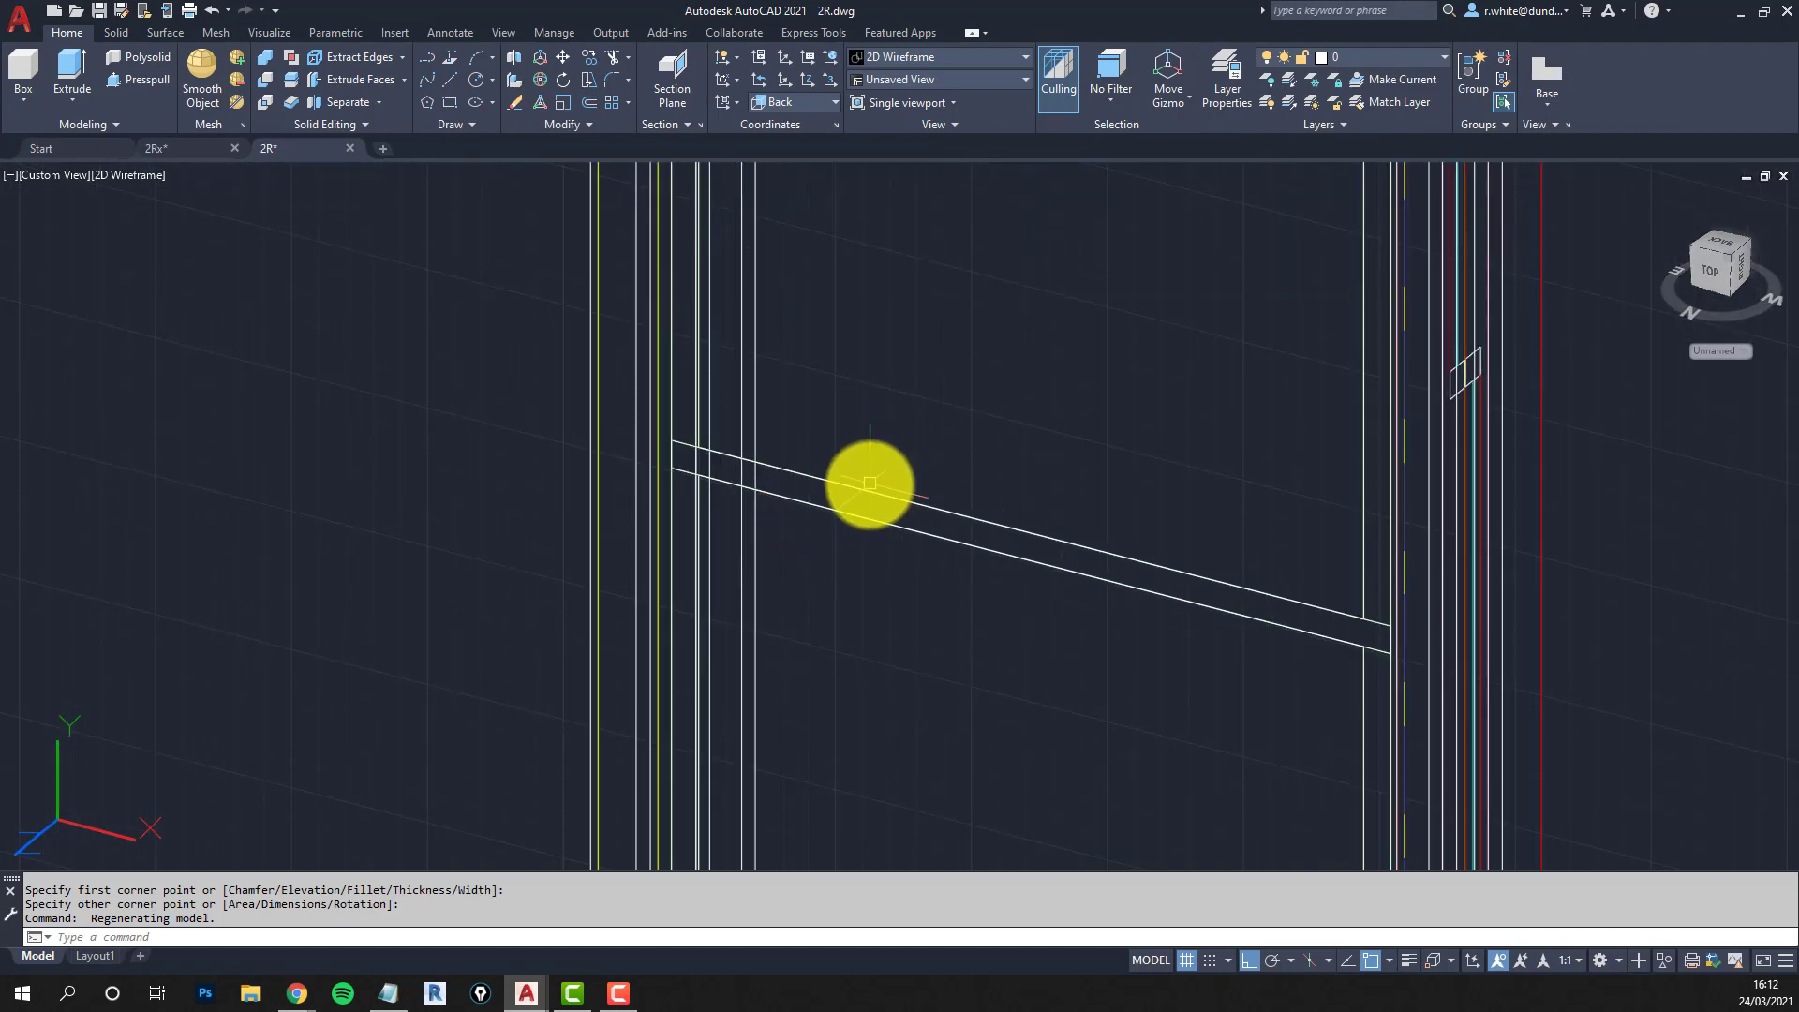
scroll(869, 484, "down", 2)
scroll(883, 499, "down", 2)
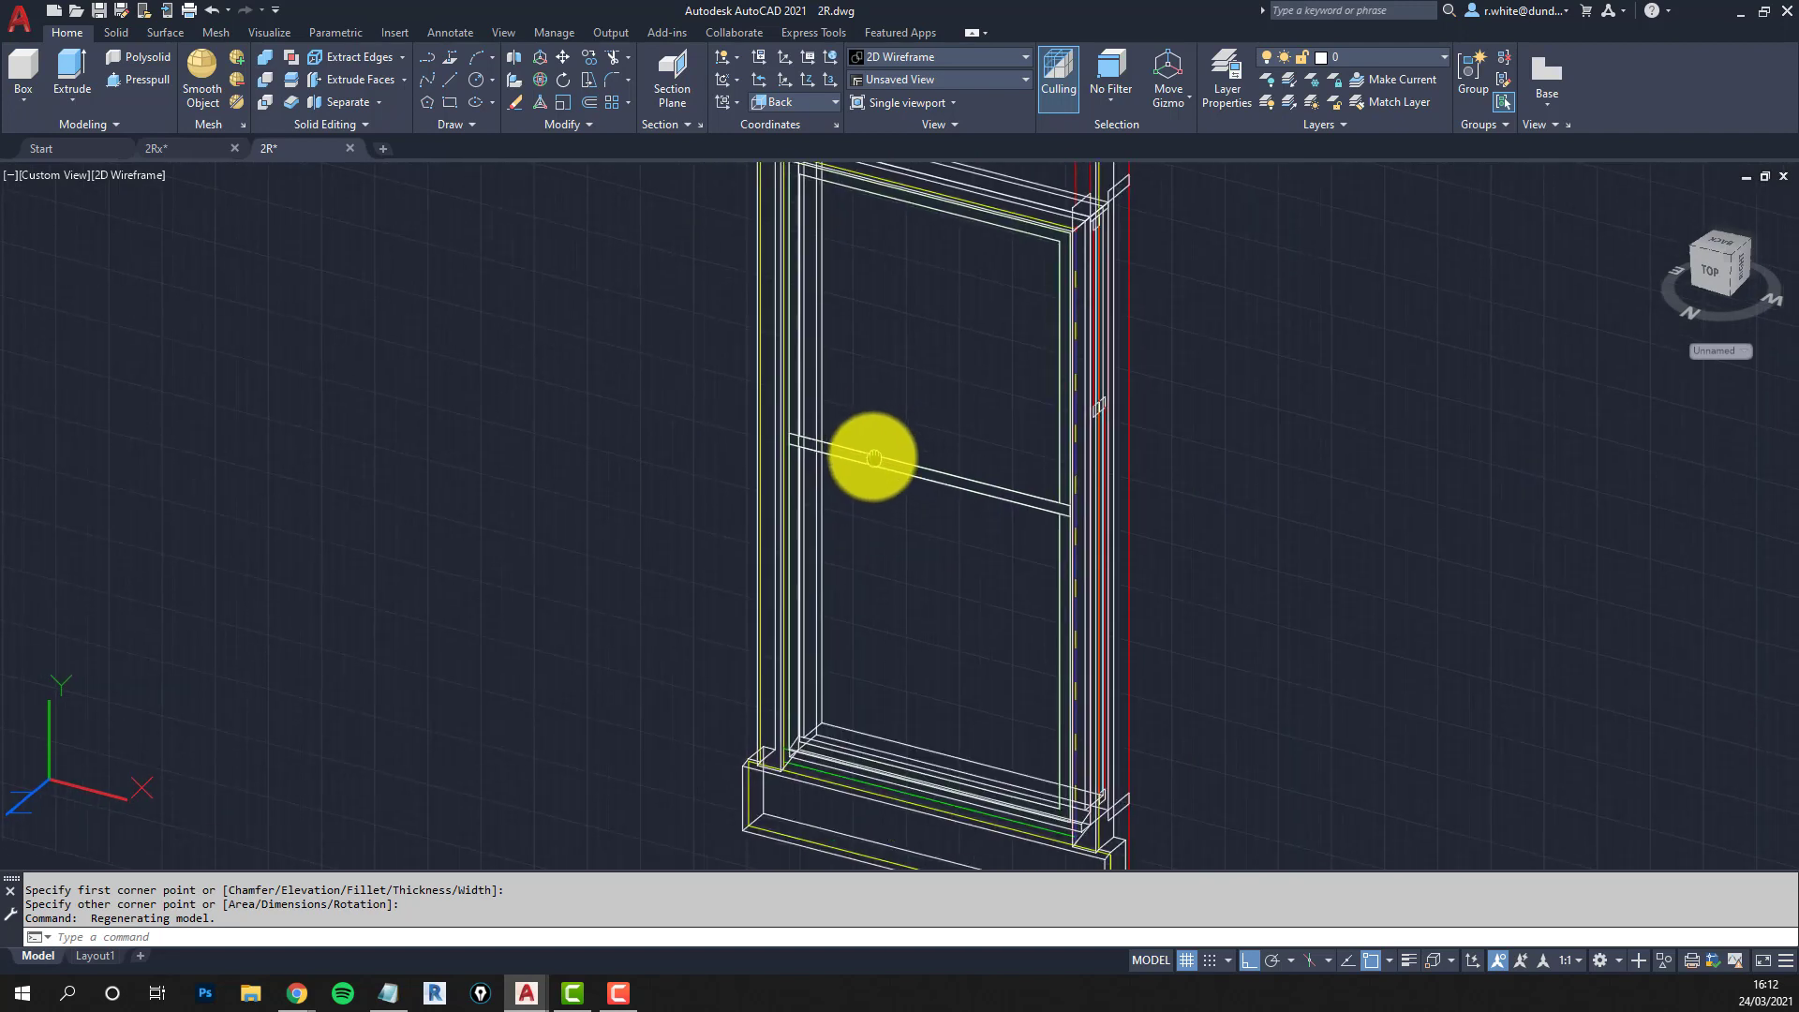
scroll(840, 524, "up", 3)
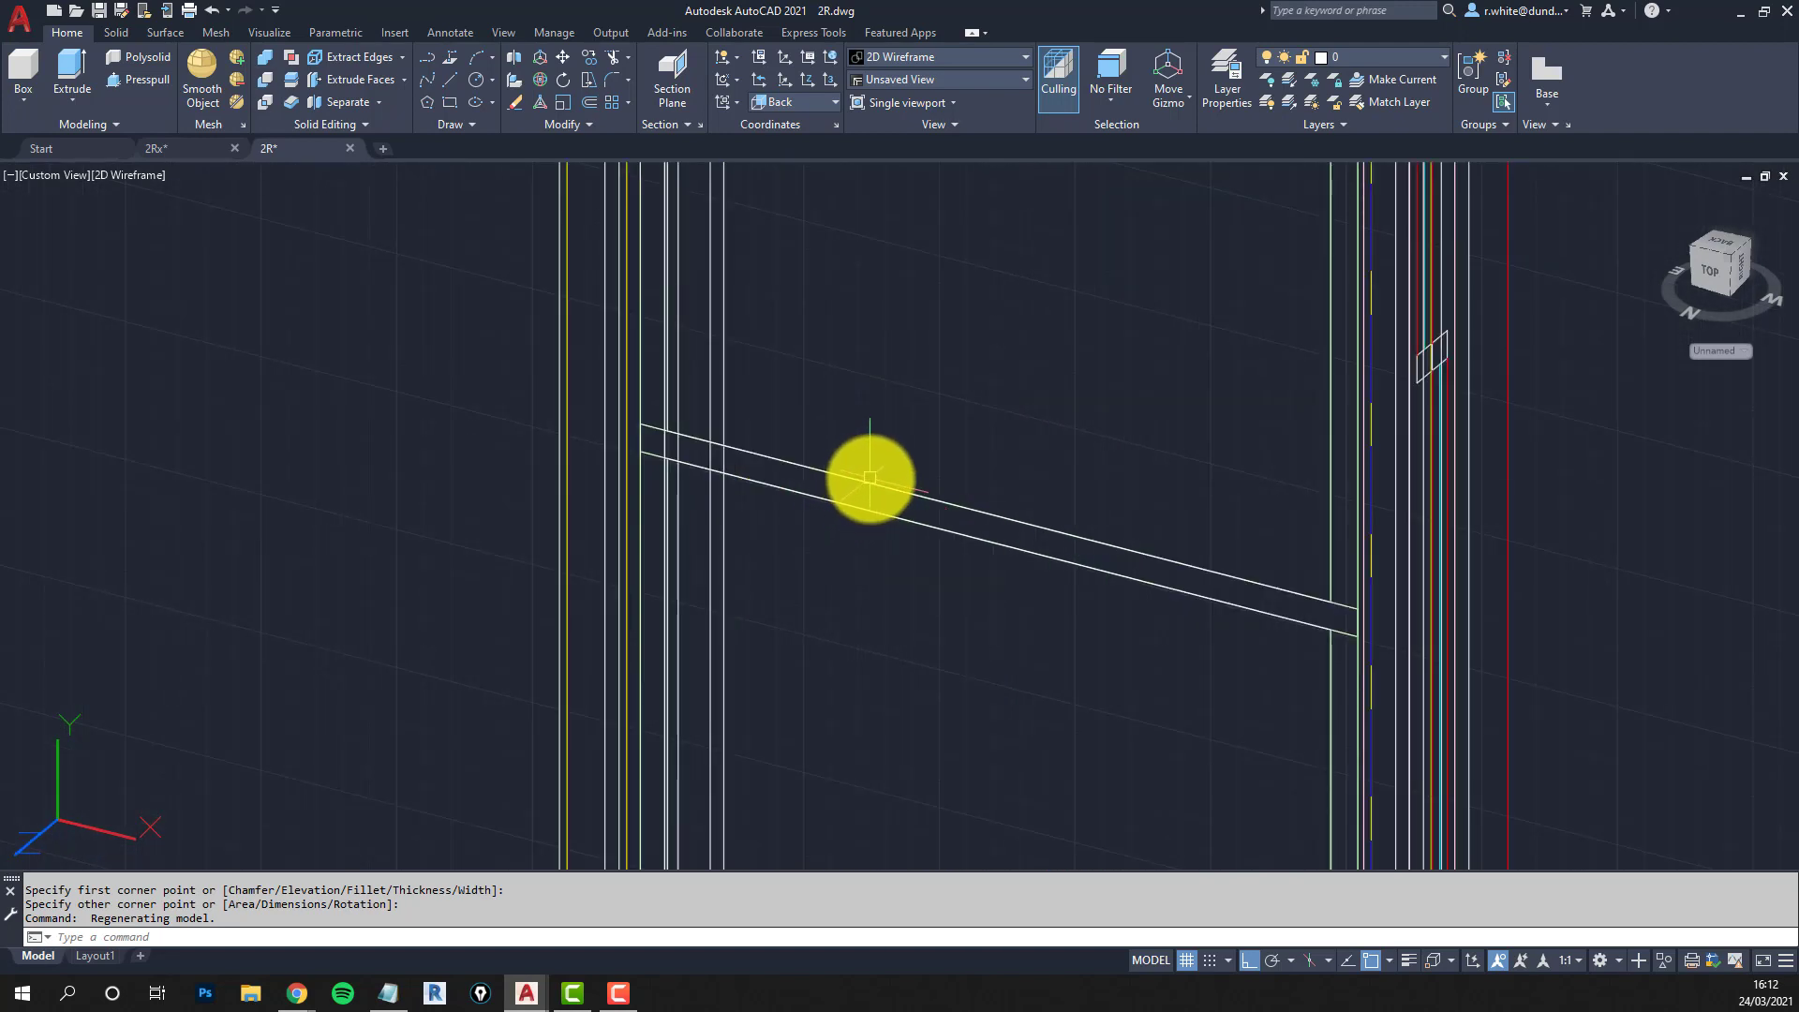
scroll(870, 479, "down", 1)
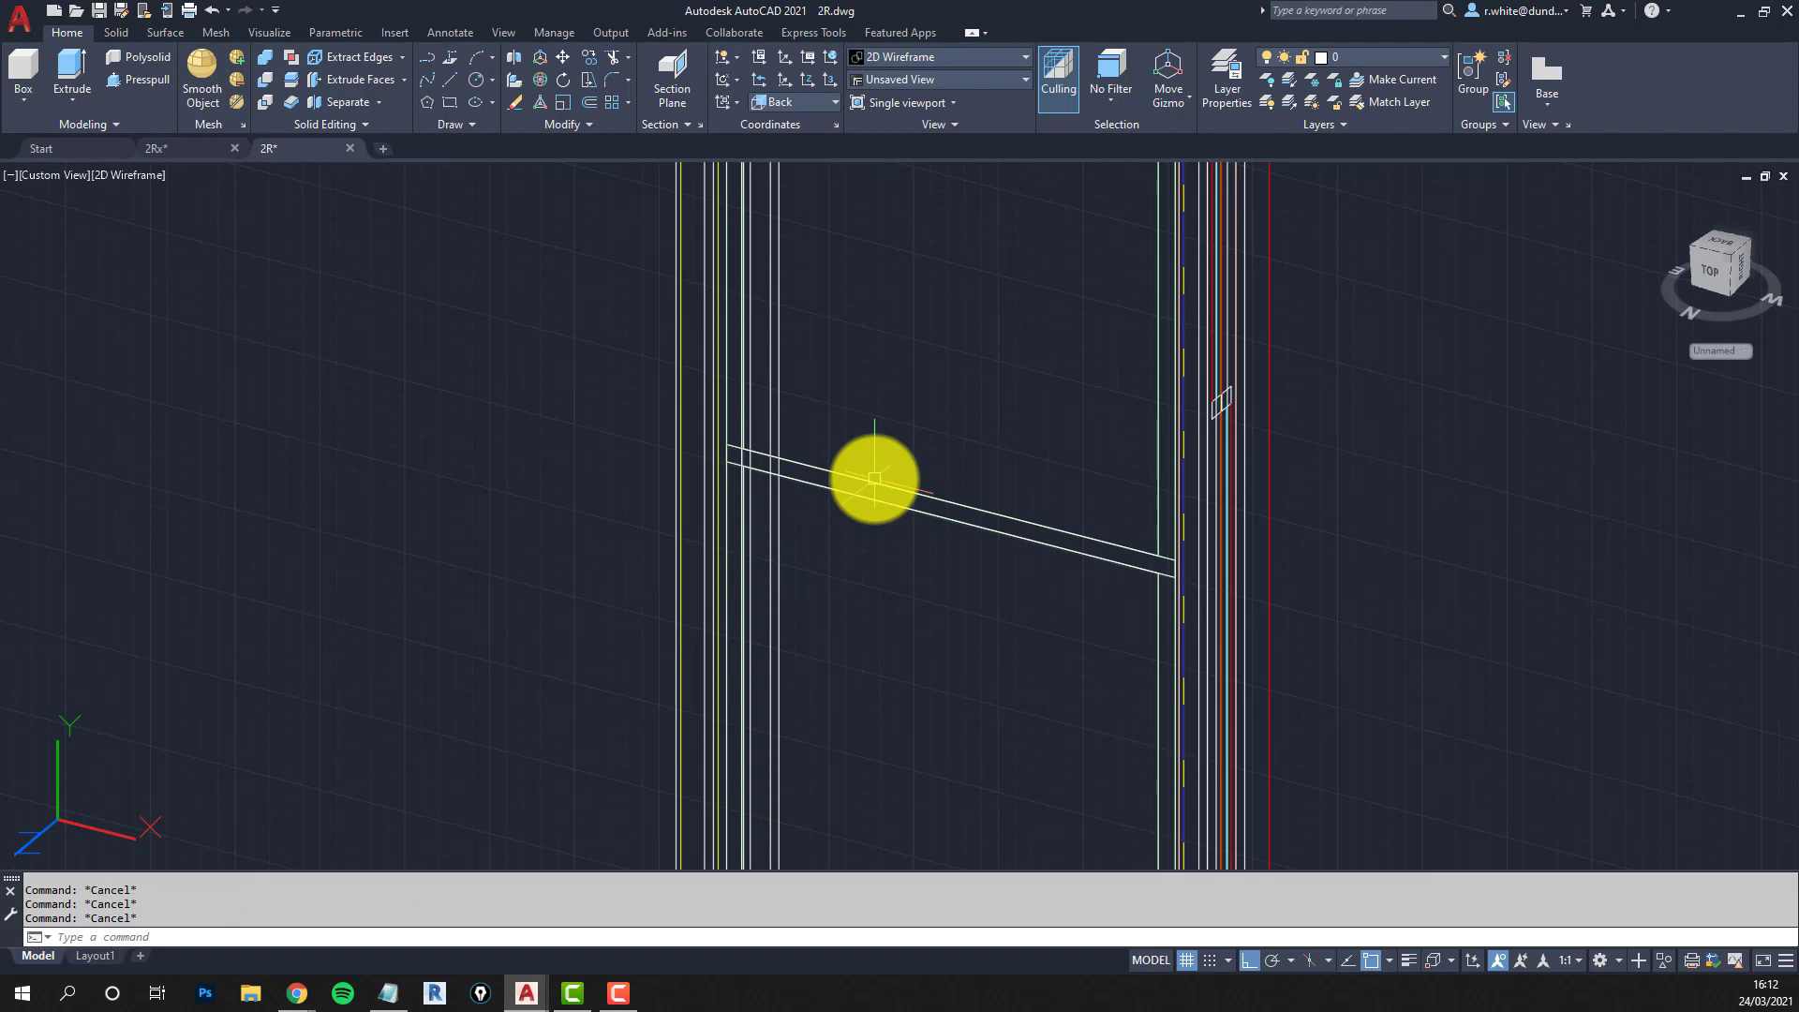
mouse_move(829, 462)
middle_mouse_down()
mouse_move(927, 498)
mouse_move(996, 426)
mouse_move(941, 526)
middle_mouse_up()
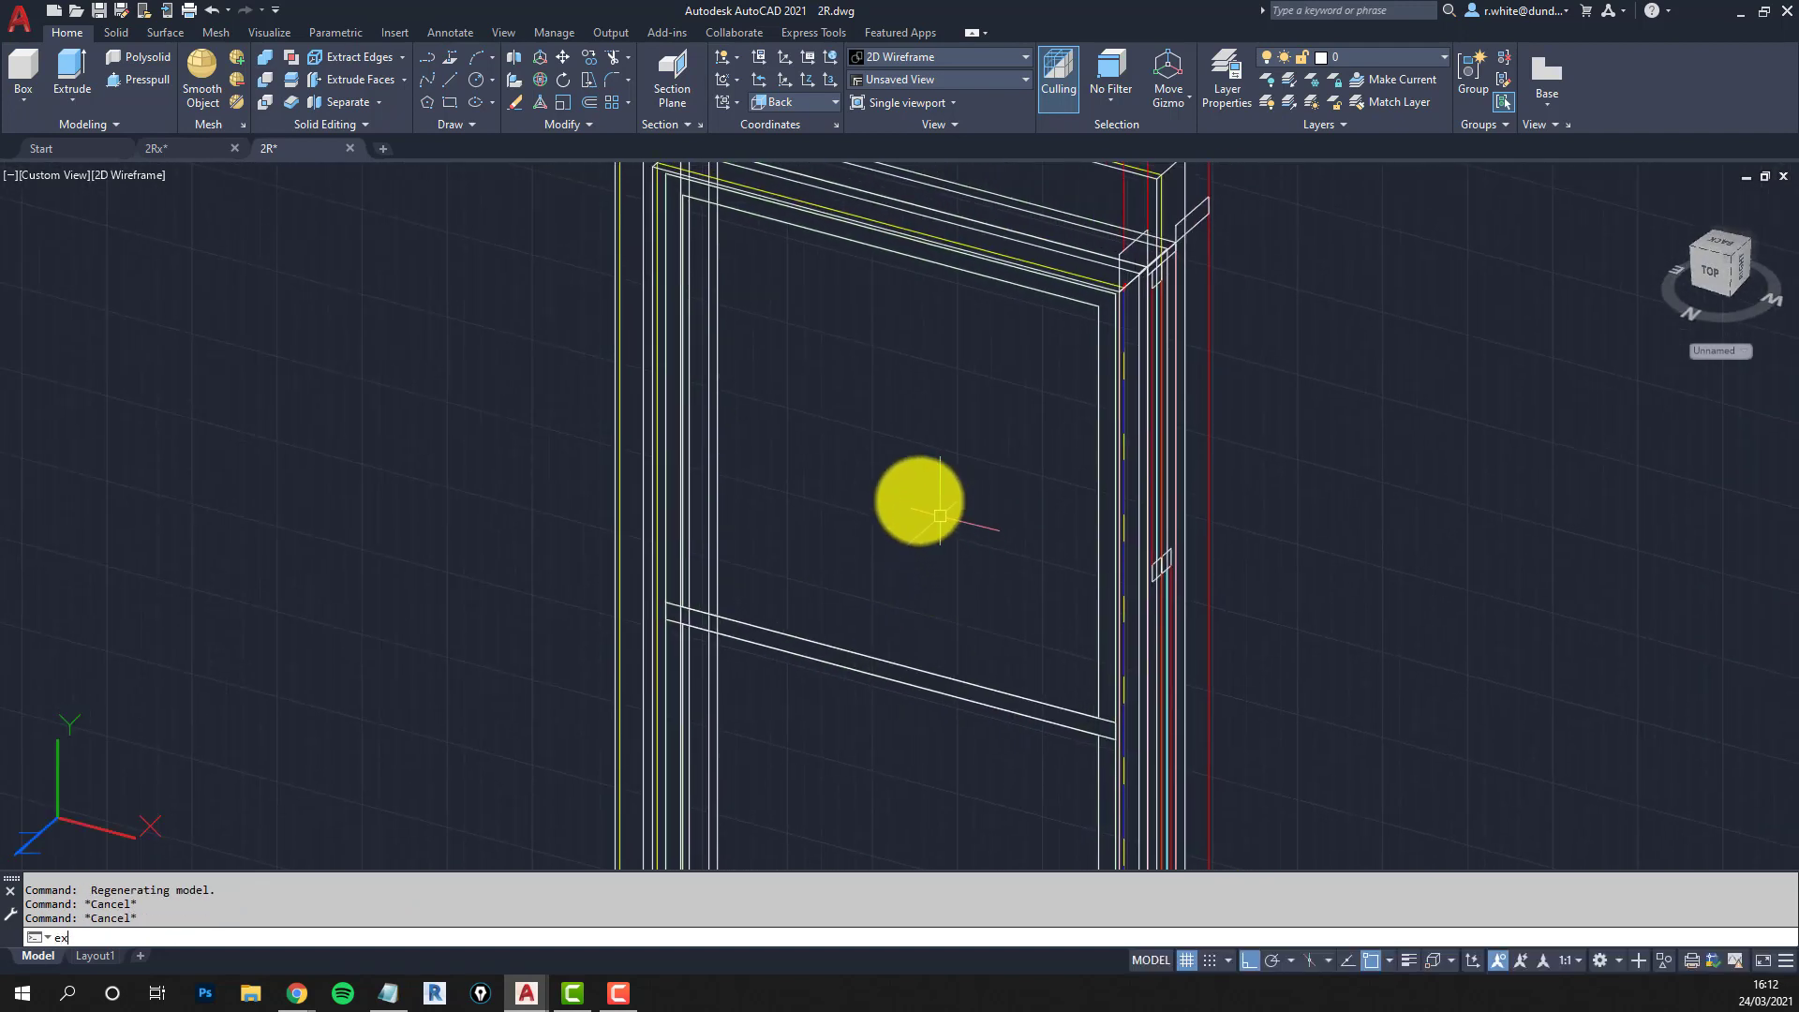
type("t")
key("Return")
left_click(964, 270)
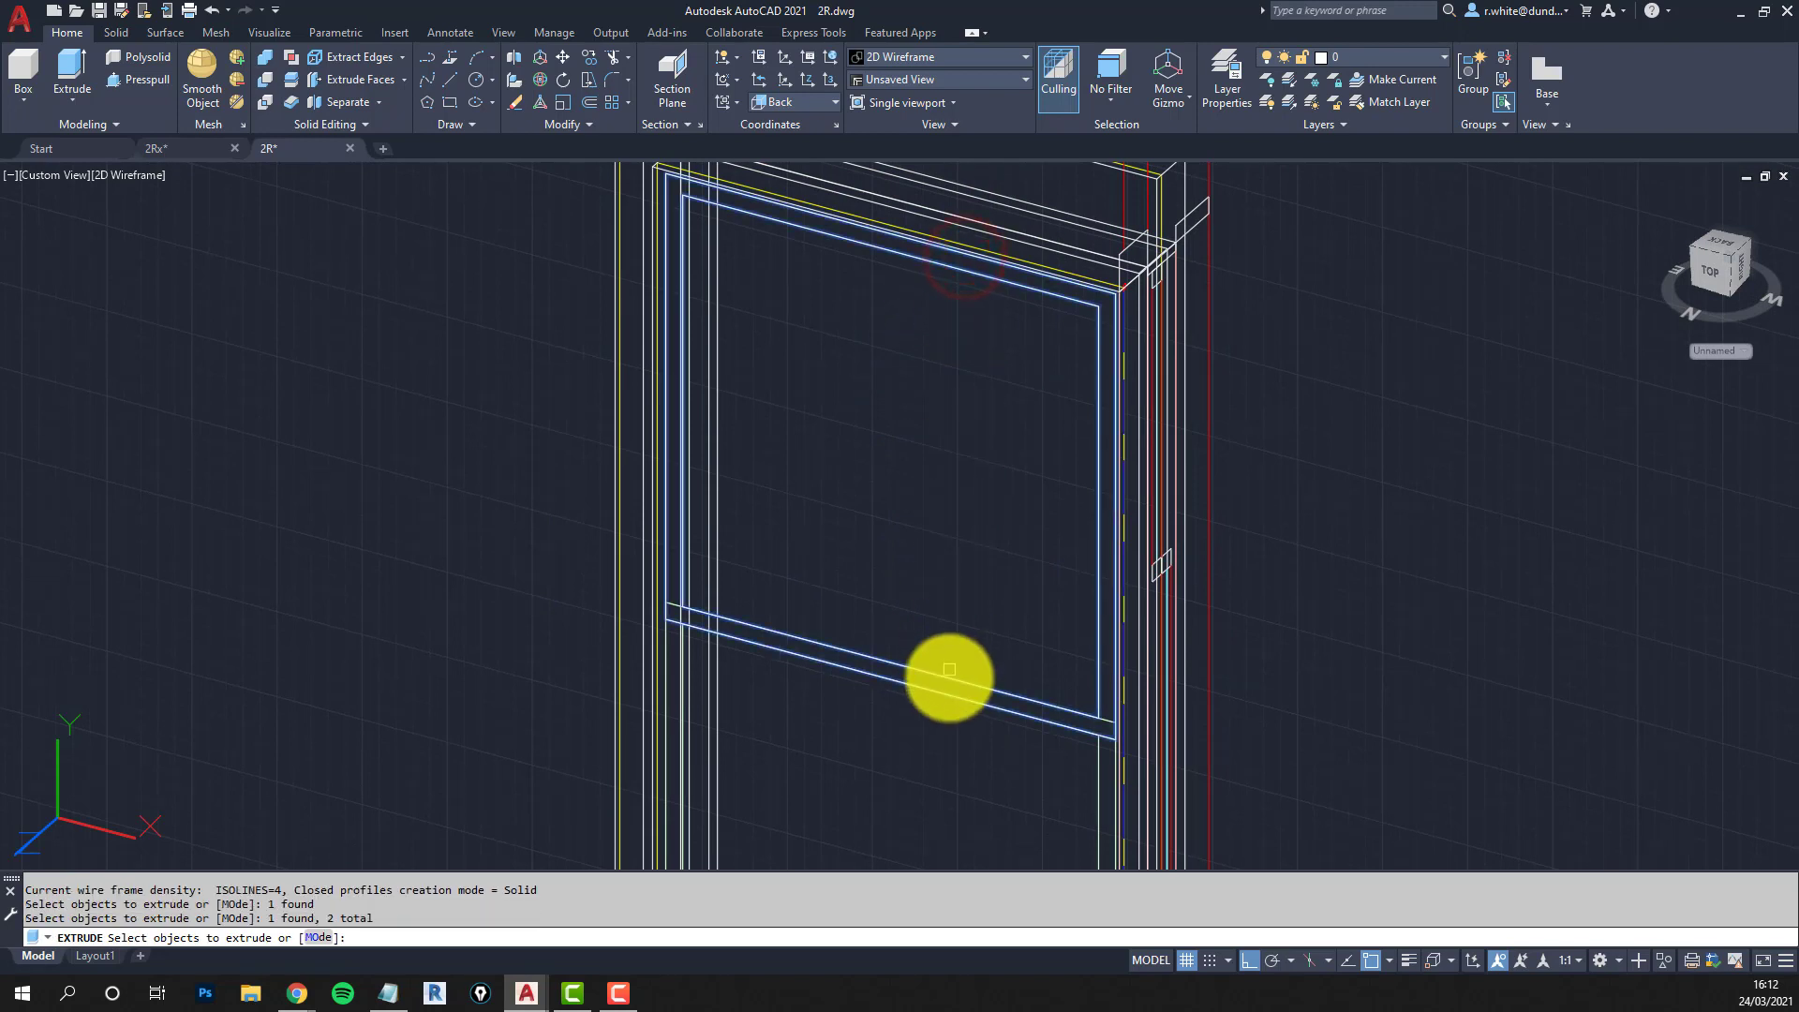
middle_click_drag(977, 724, 908, 502)
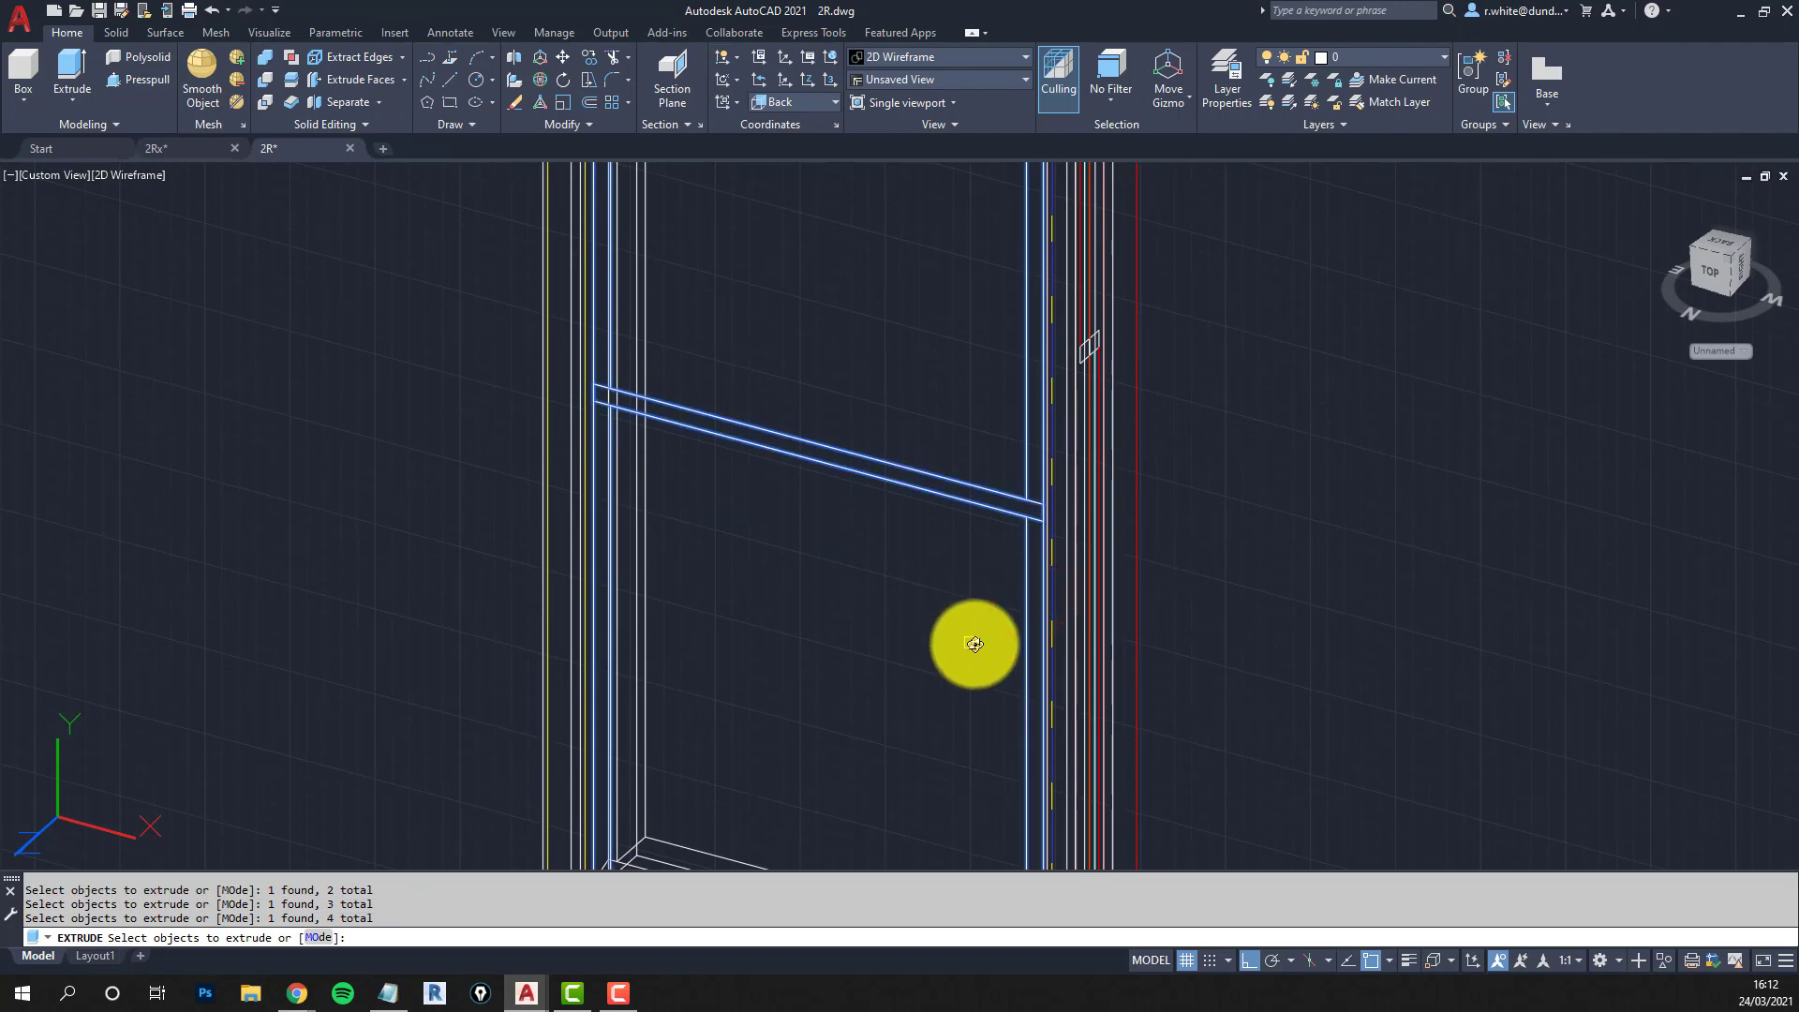
mouse_move(972, 643)
middle_mouse_down("shift")
mouse_move(1069, 602)
mouse_move(964, 630)
mouse_move(963, 611)
middle_mouse_up("shift")
scroll(838, 572, "down", 4)
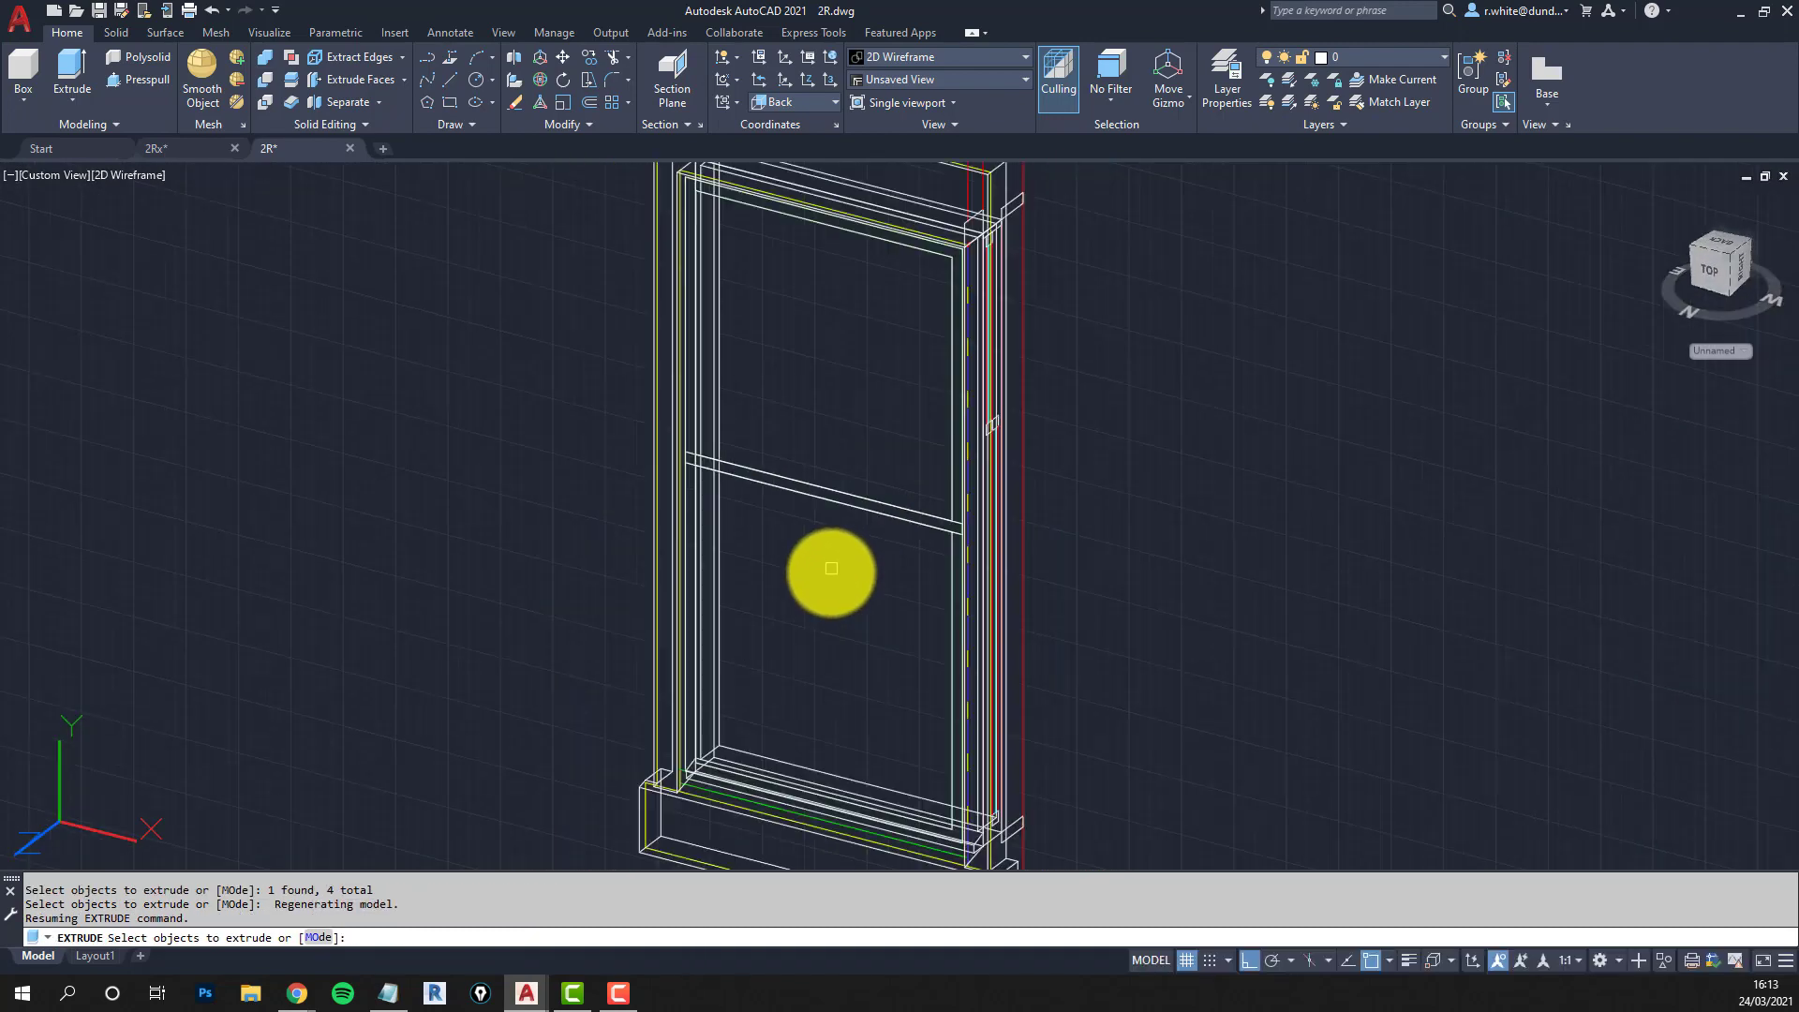
mouse_move(818, 548)
middle_mouse_down()
mouse_move(815, 574)
mouse_move(823, 551)
middle_mouse_up()
scroll(815, 583, "up", 2)
scroll(826, 559, "down", 2)
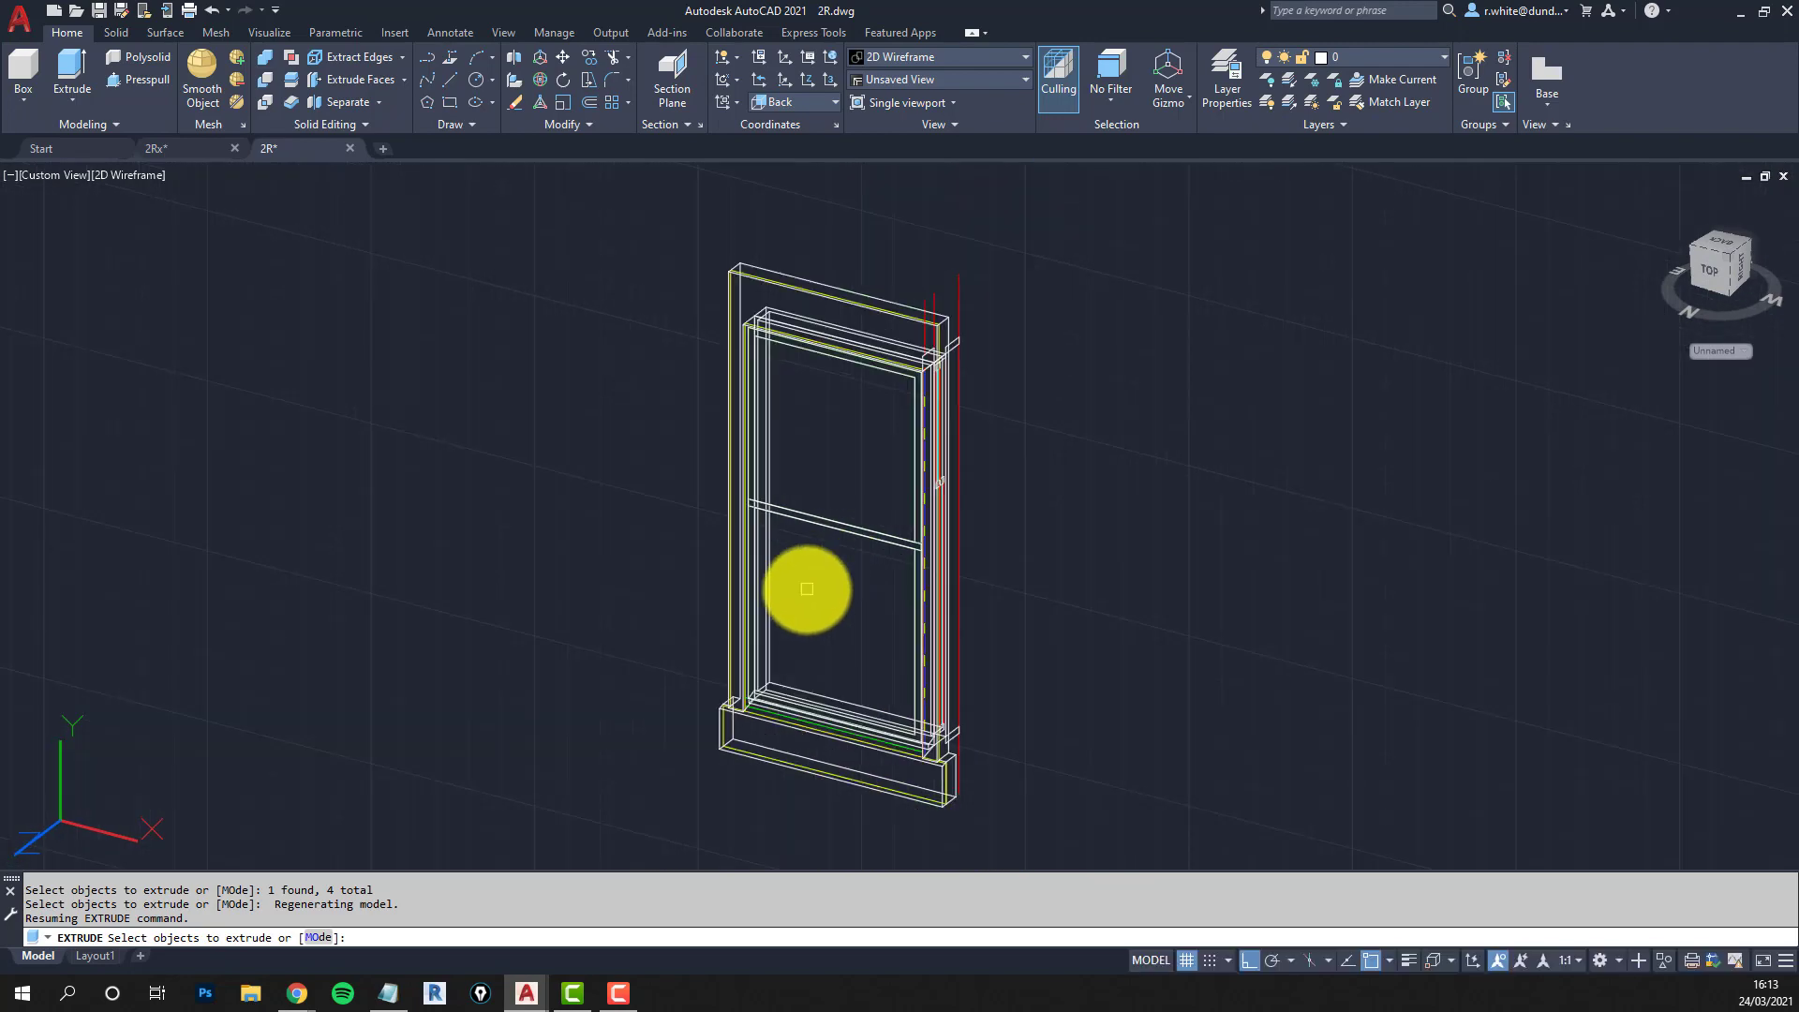
scroll(835, 493, "up", 2)
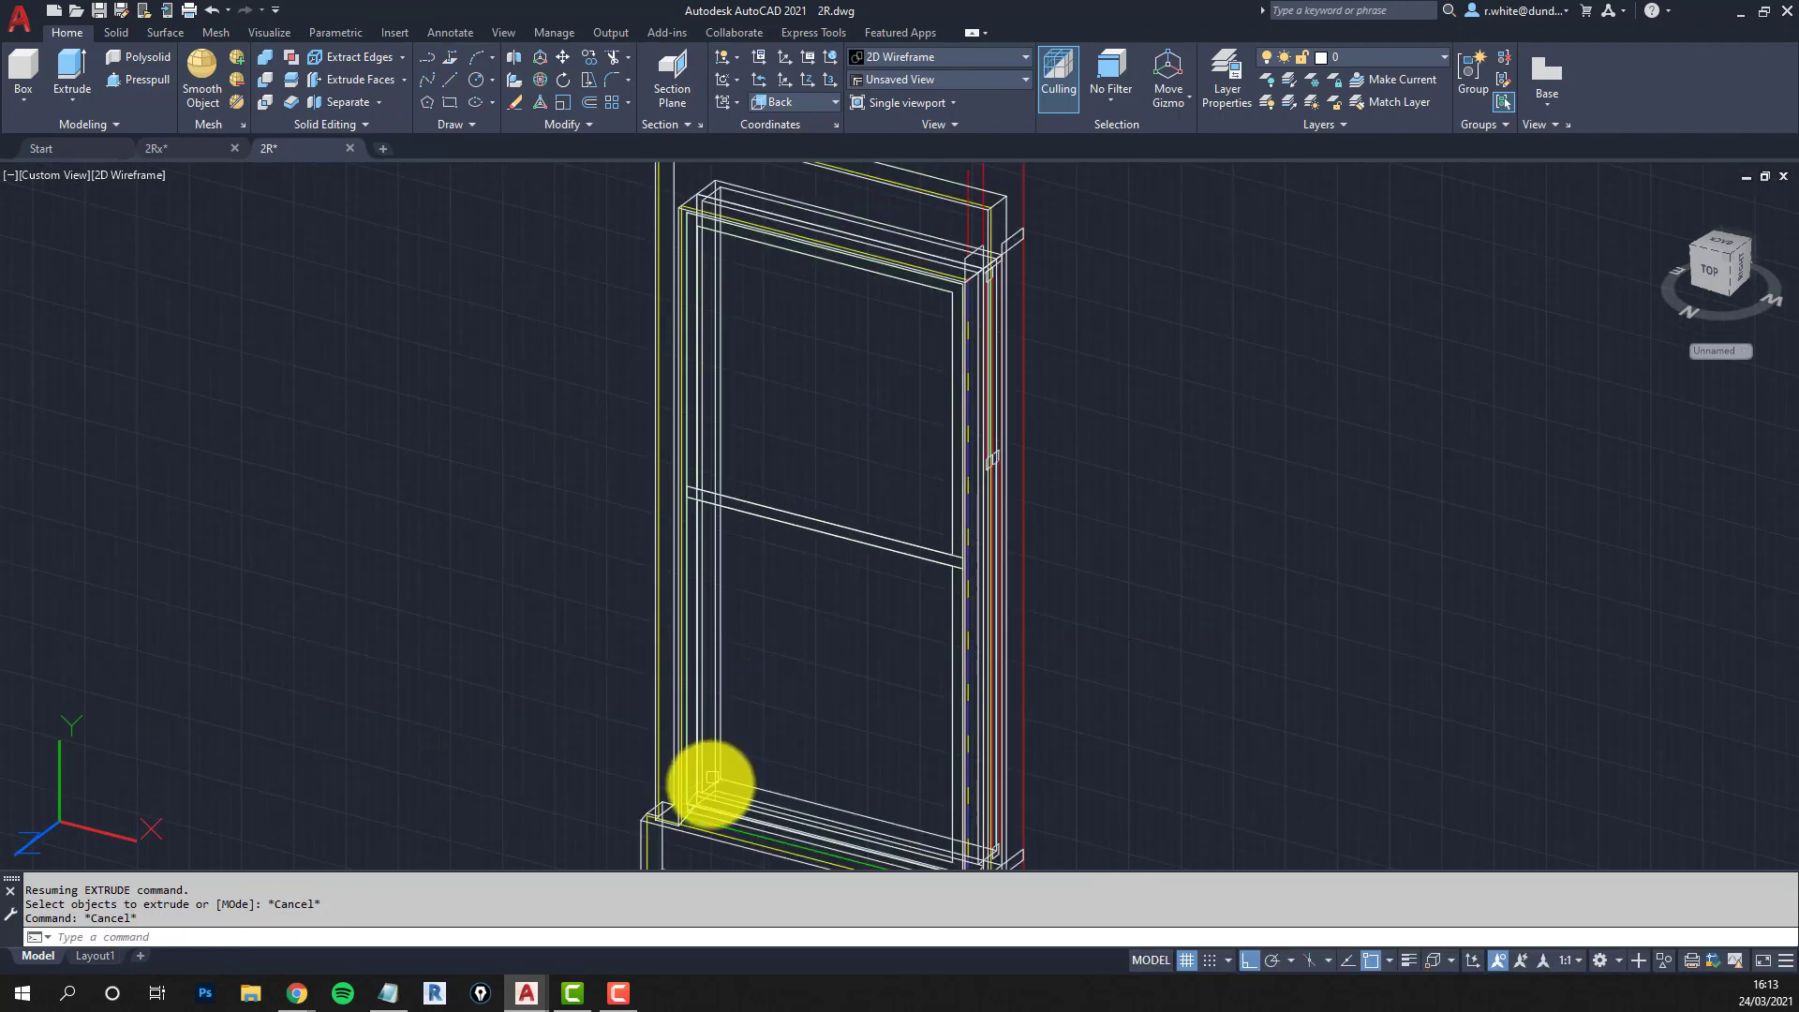
Extrude the inner and outer rectangles of both sashes together with a height of -50.
key("Return")
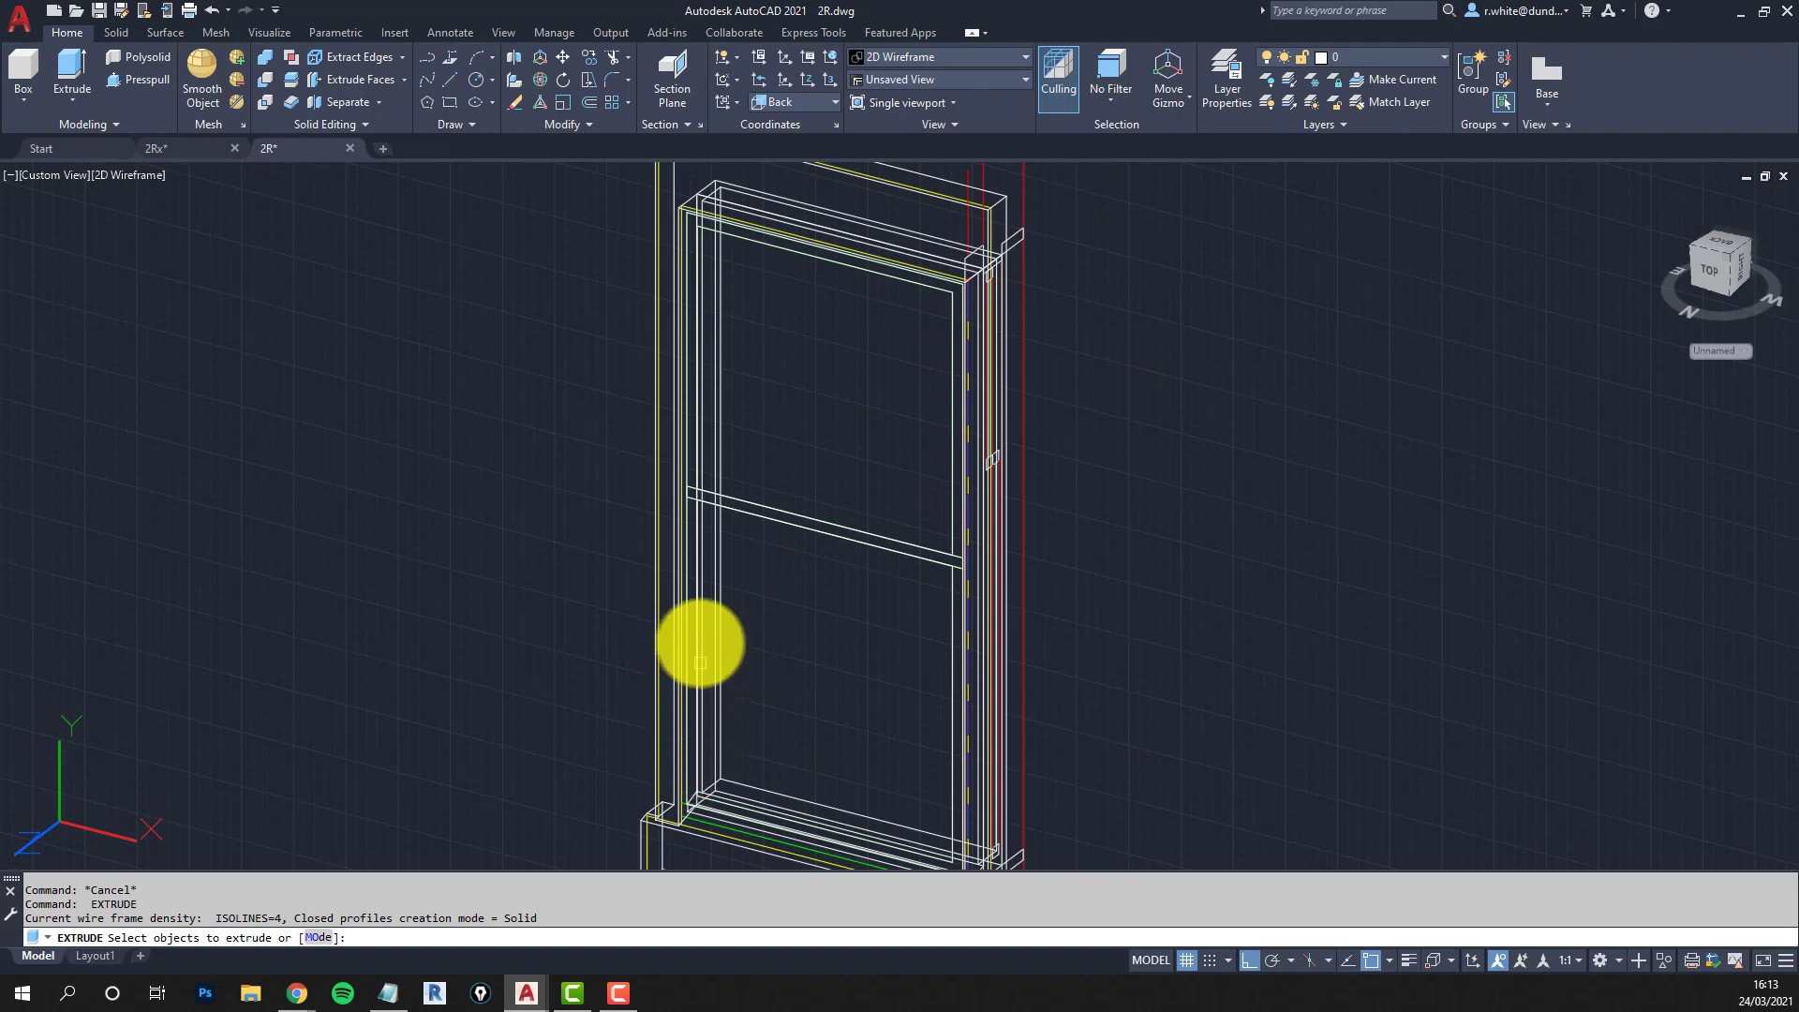
left_click(686, 533)
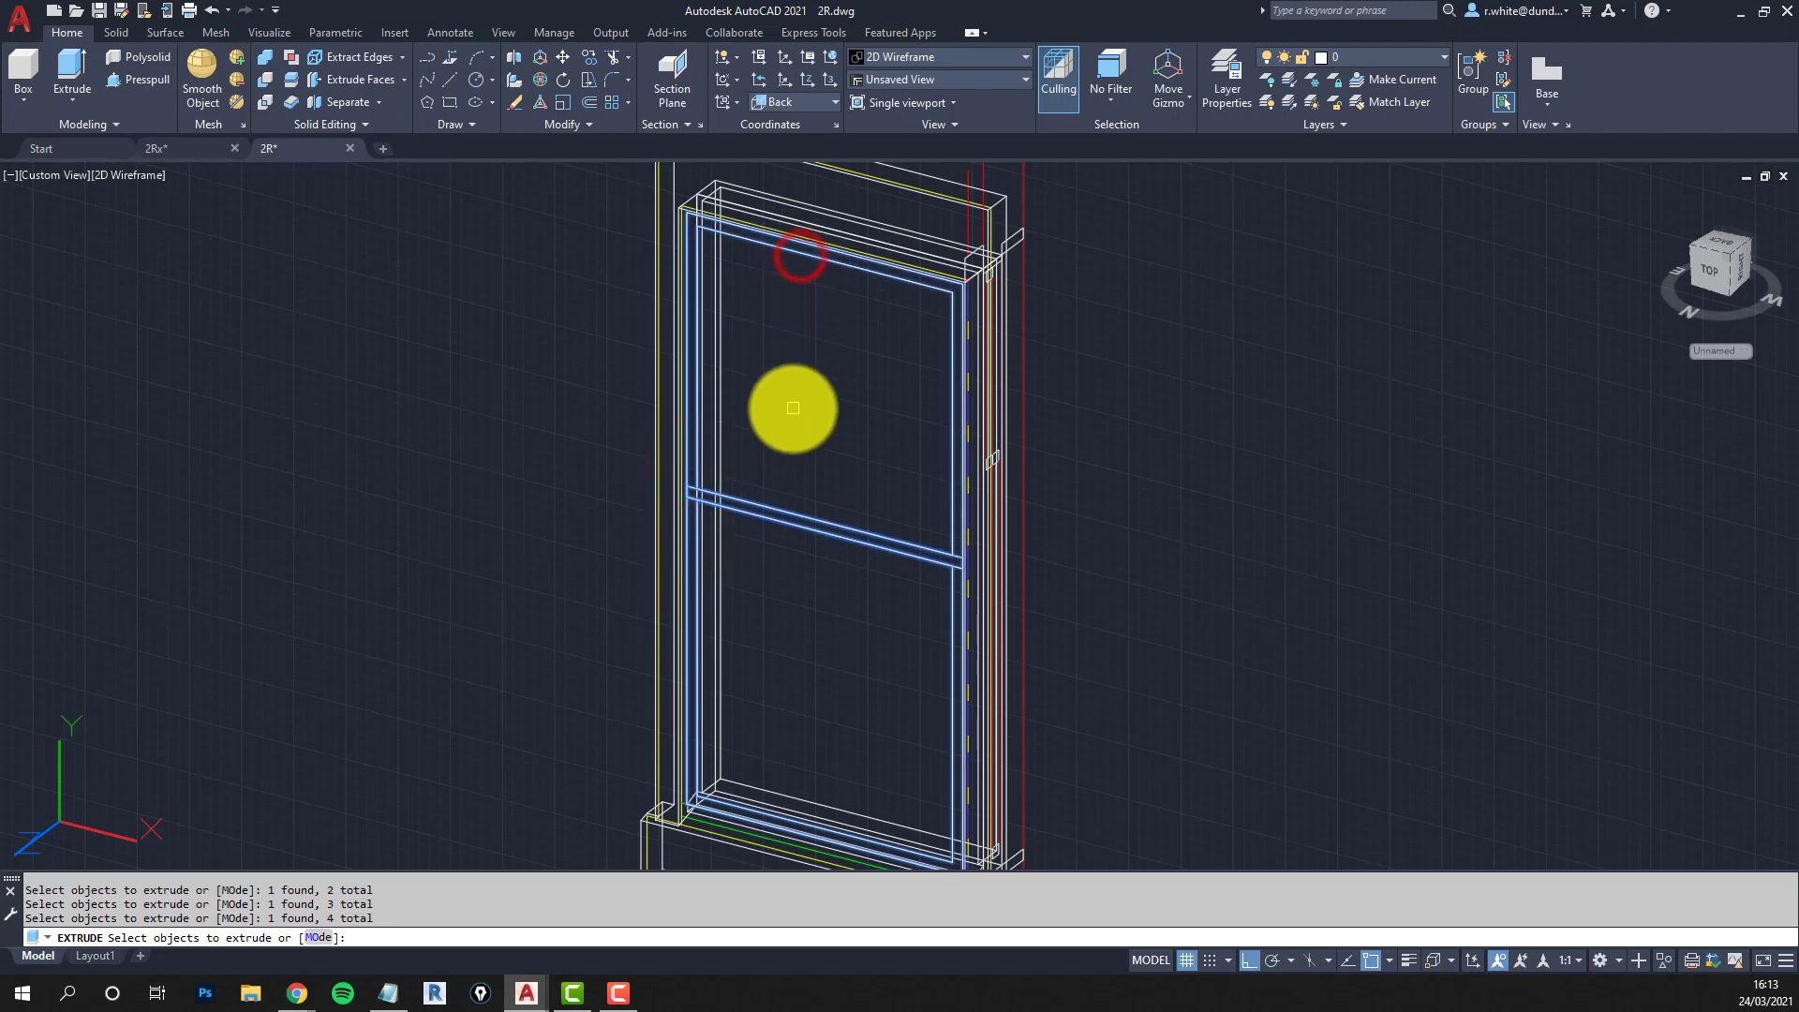
key("Return")
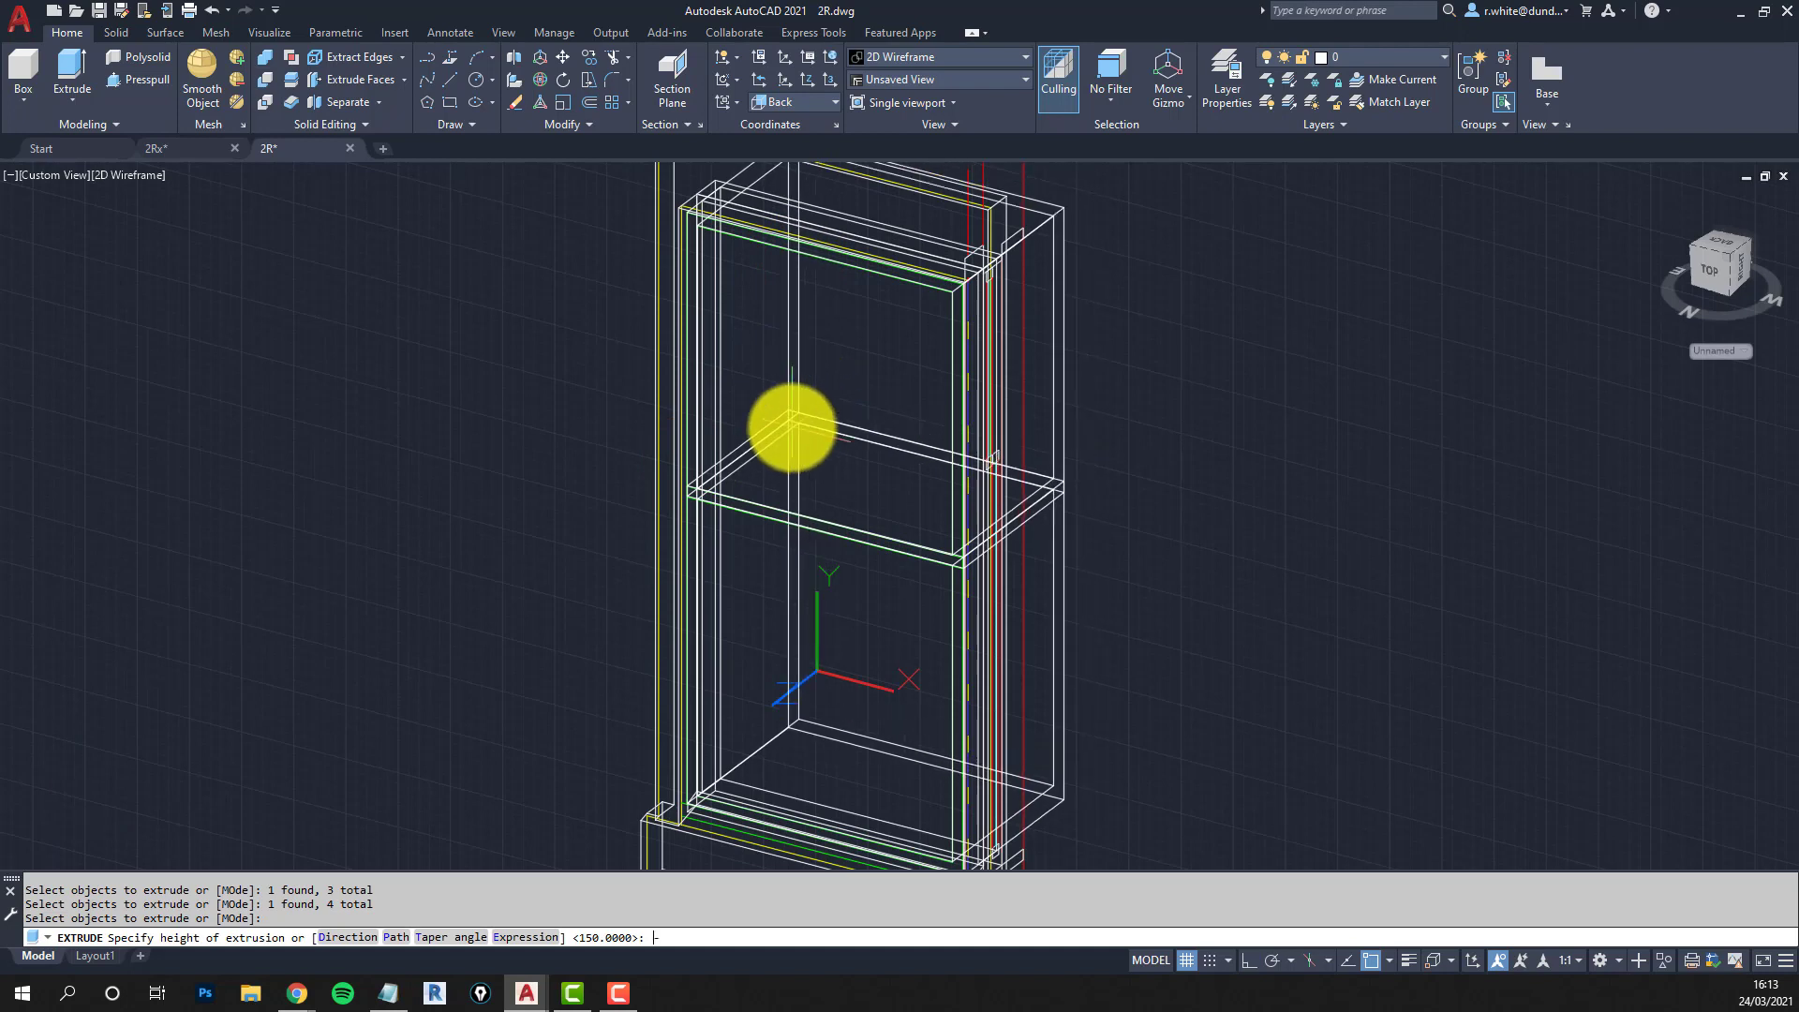
type("-50")
key("Return")
key("F8")
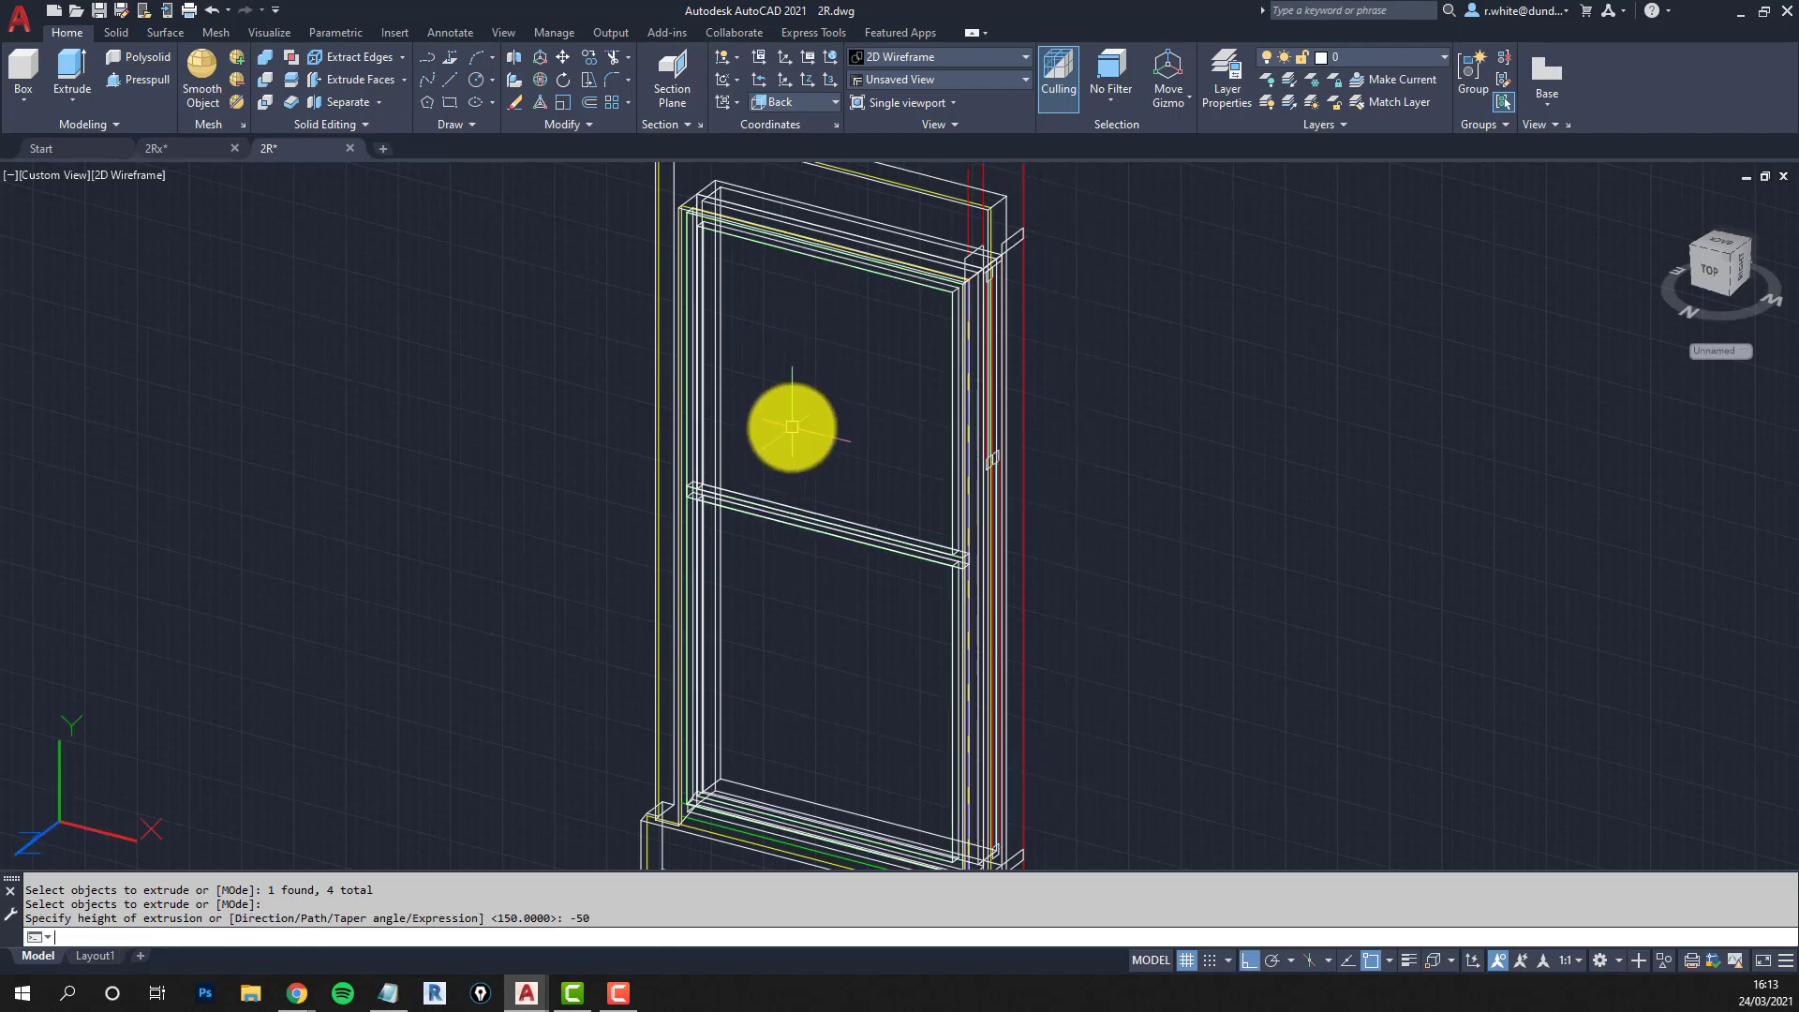
Subtract the upper sash's inner solid from its outer solid to leave a hollow sash frame.
left_click(266, 78)
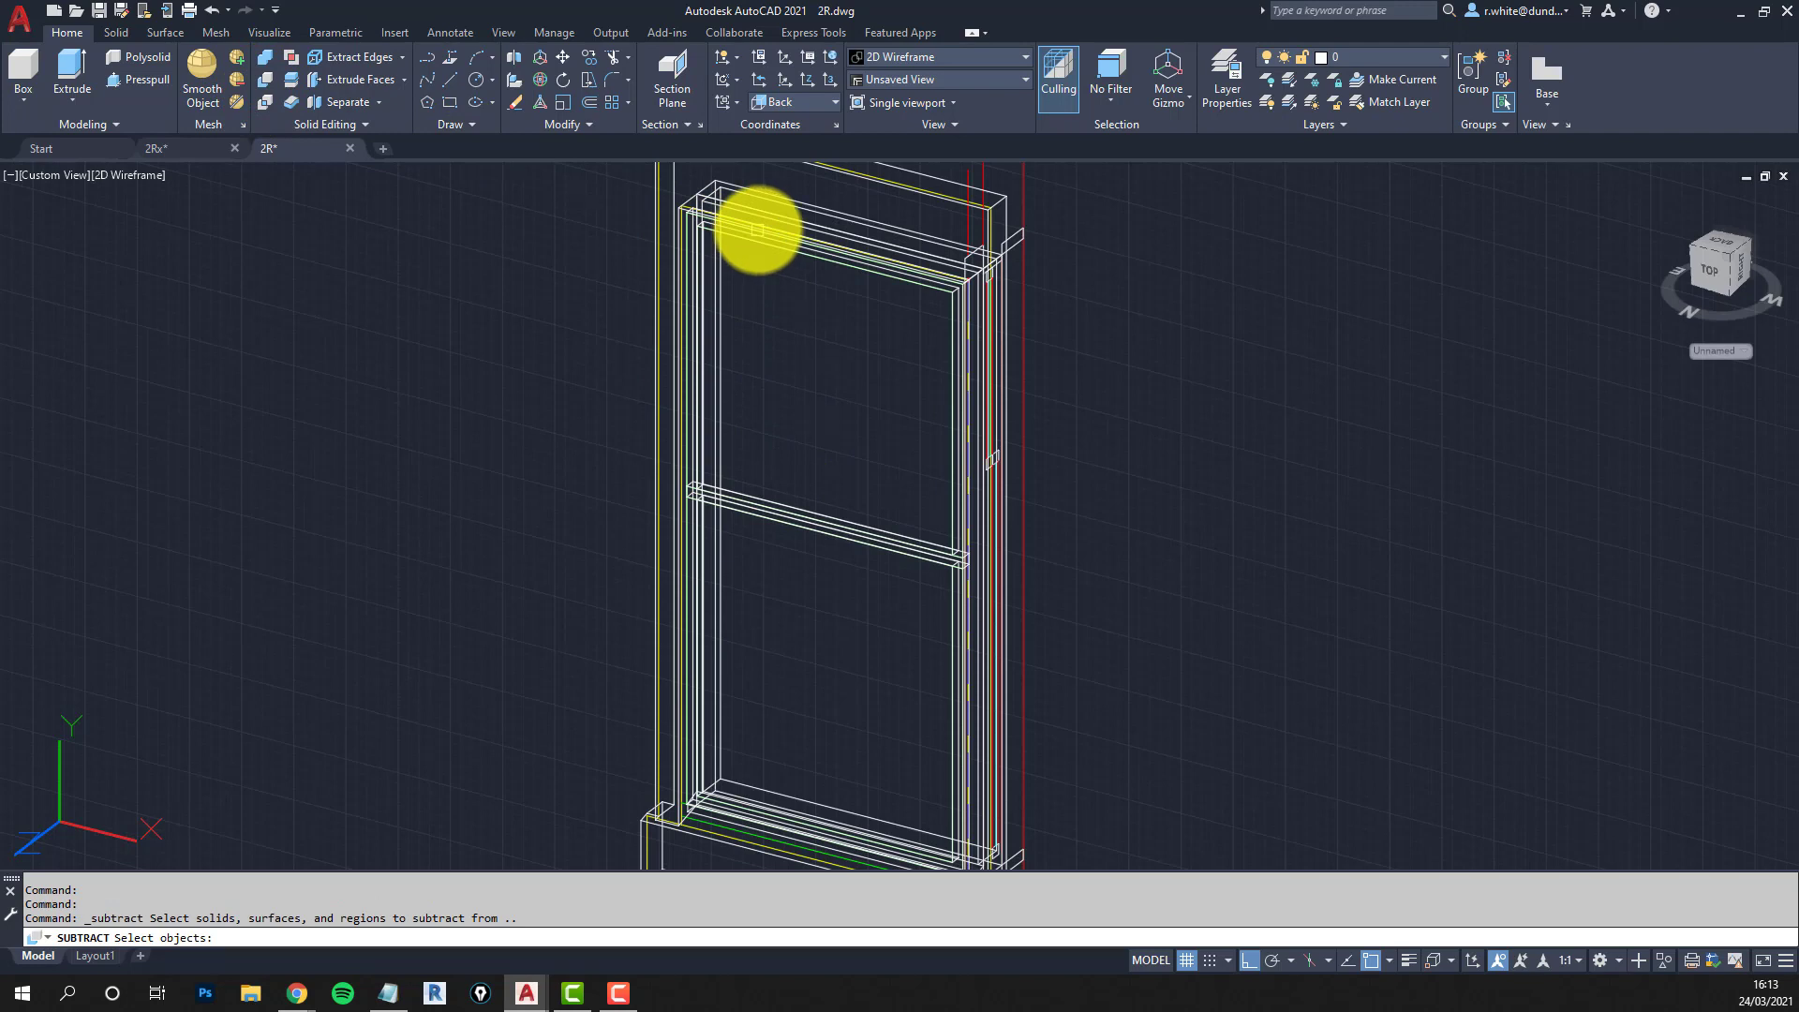
left_click(758, 226)
key("Return")
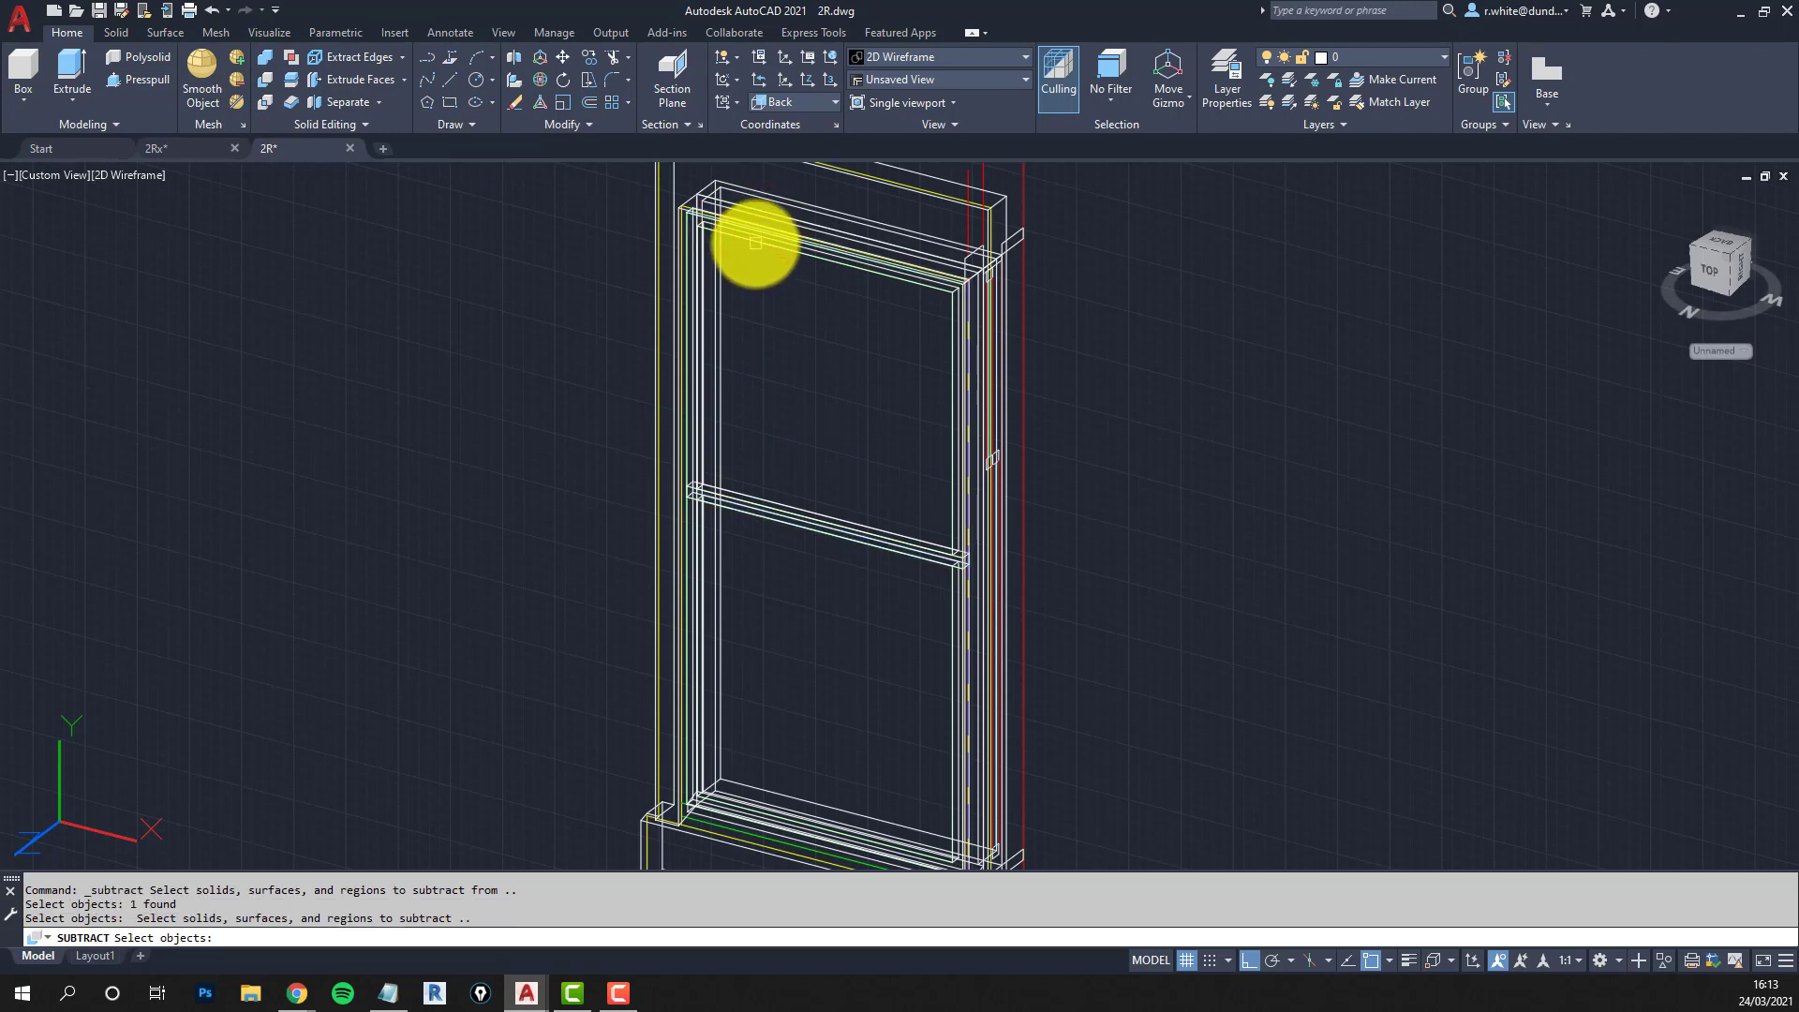
left_click(752, 240)
key("Return")
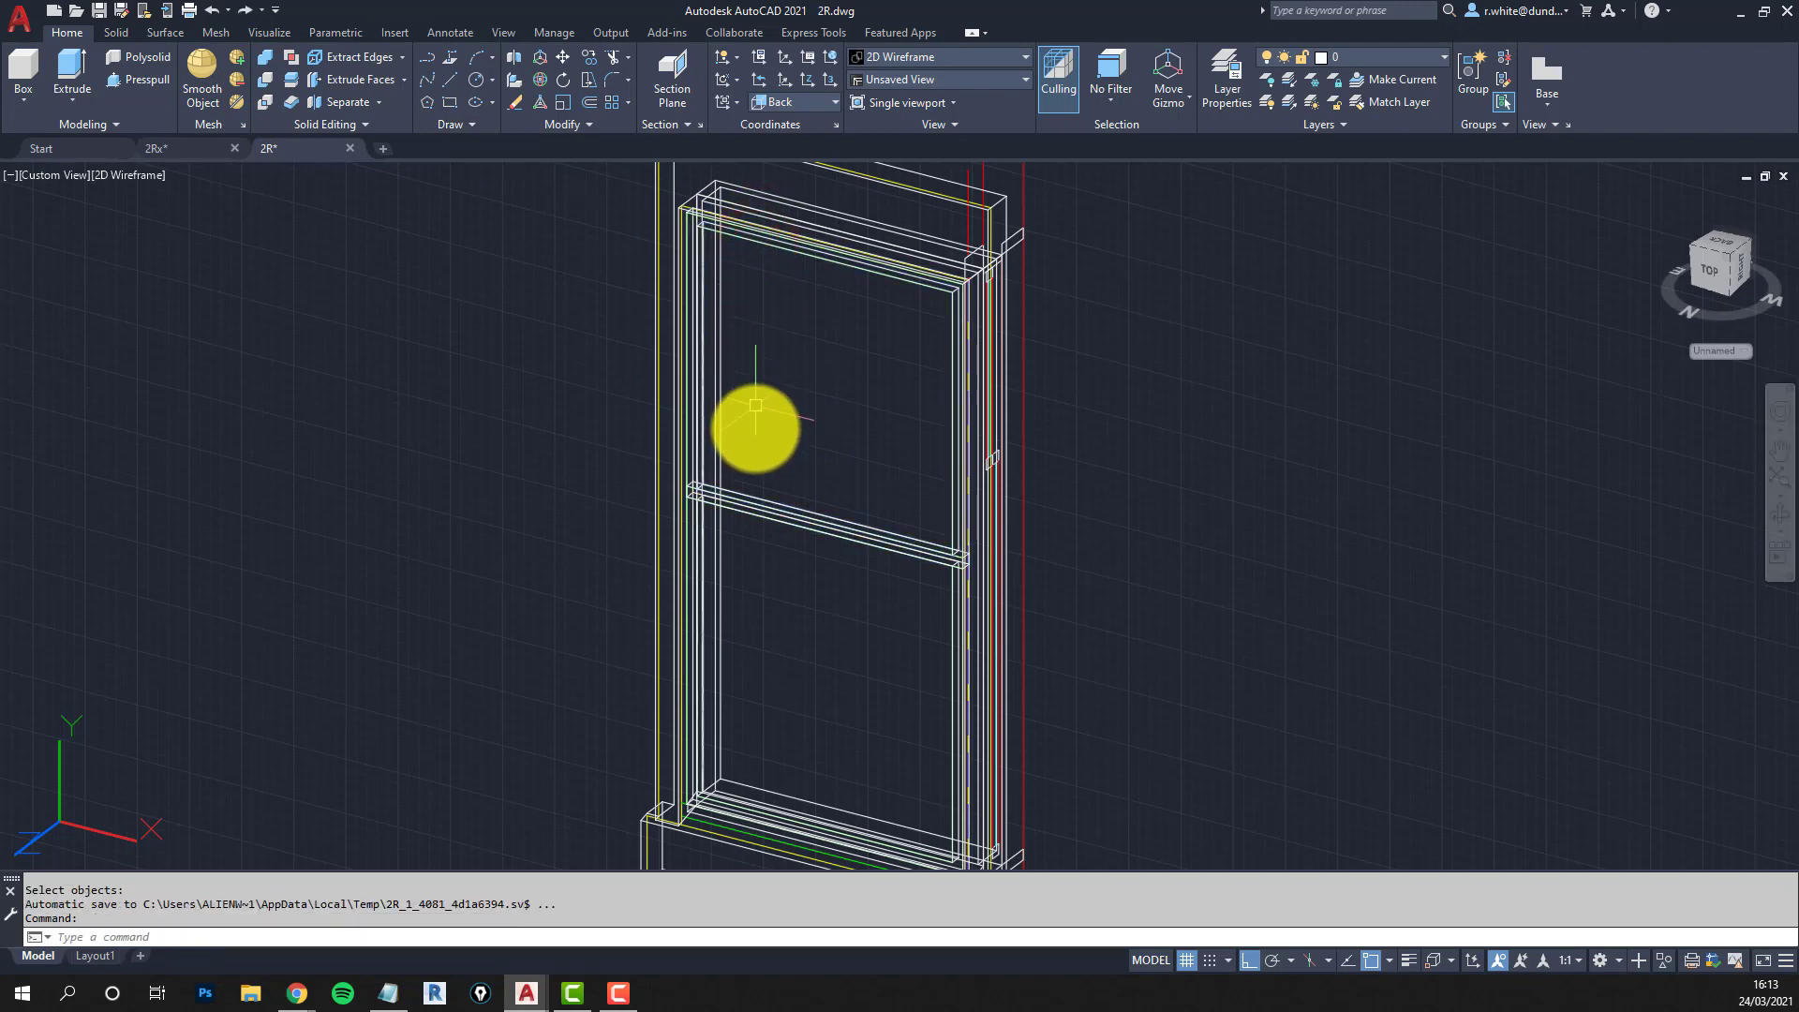
Subtract the lower sash's inner solid from its outer solid to leave a hollow sash frame.
key("Return")
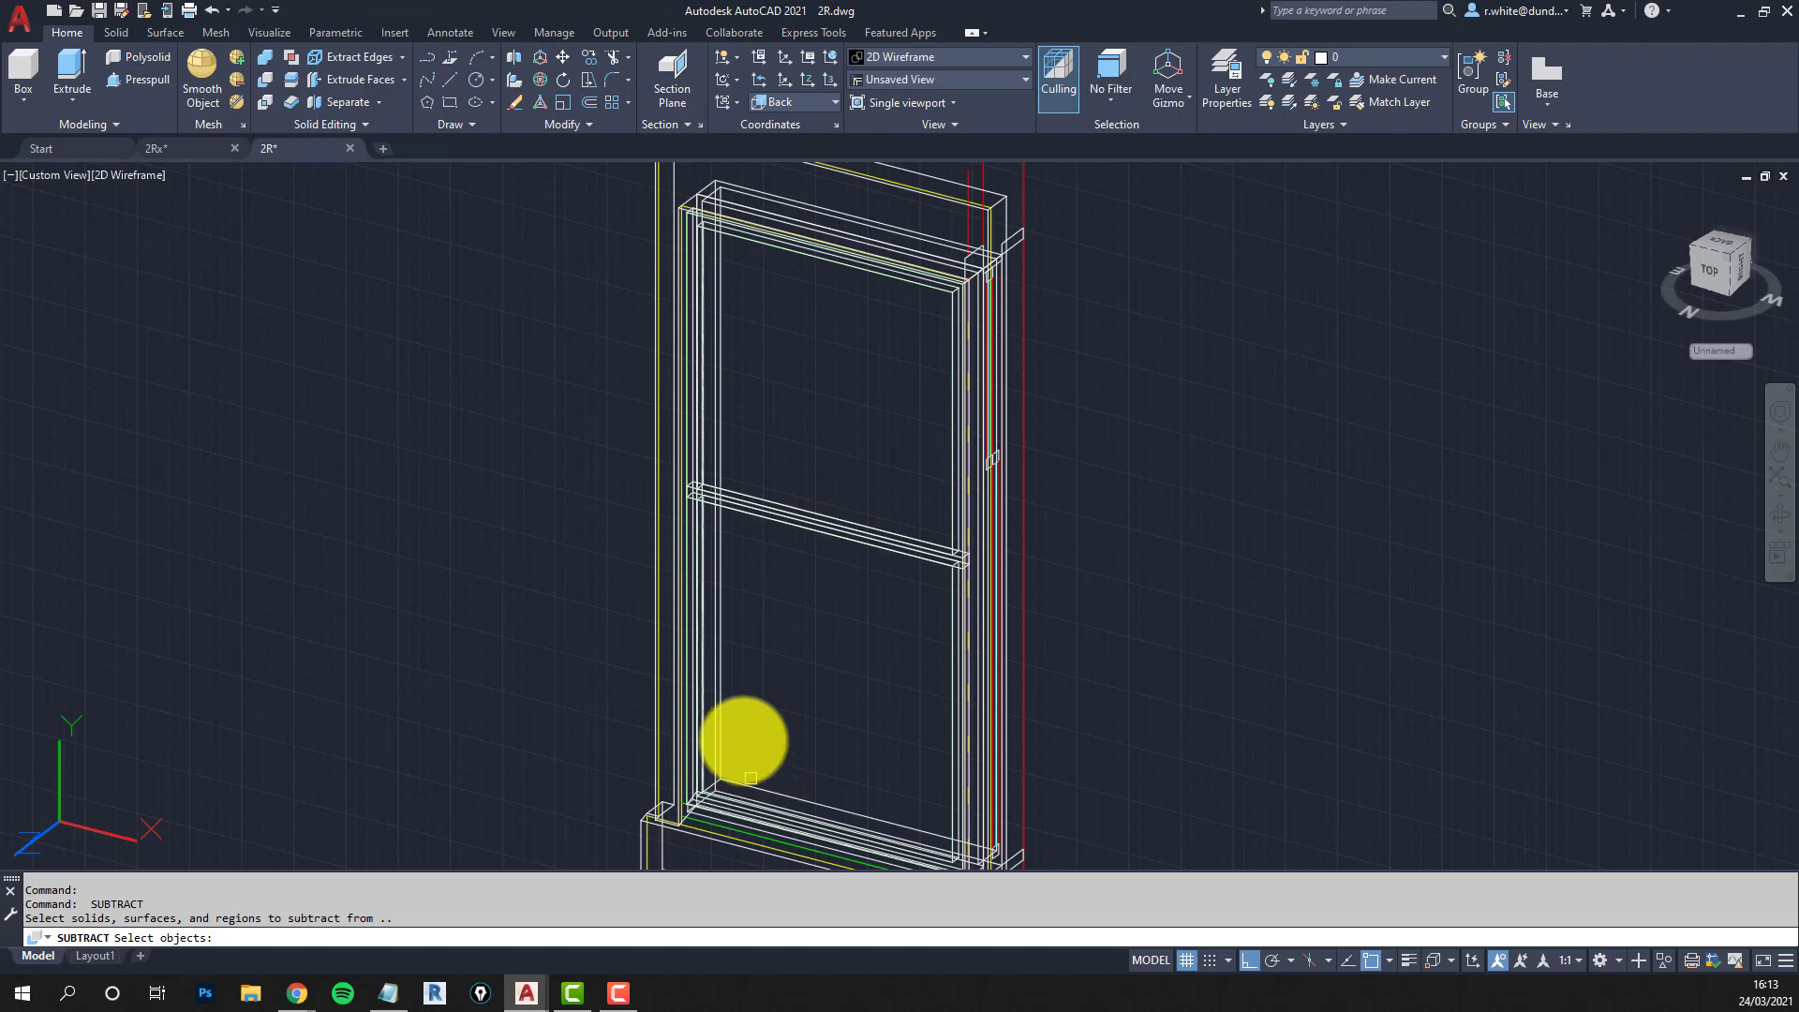
left_click(688, 552)
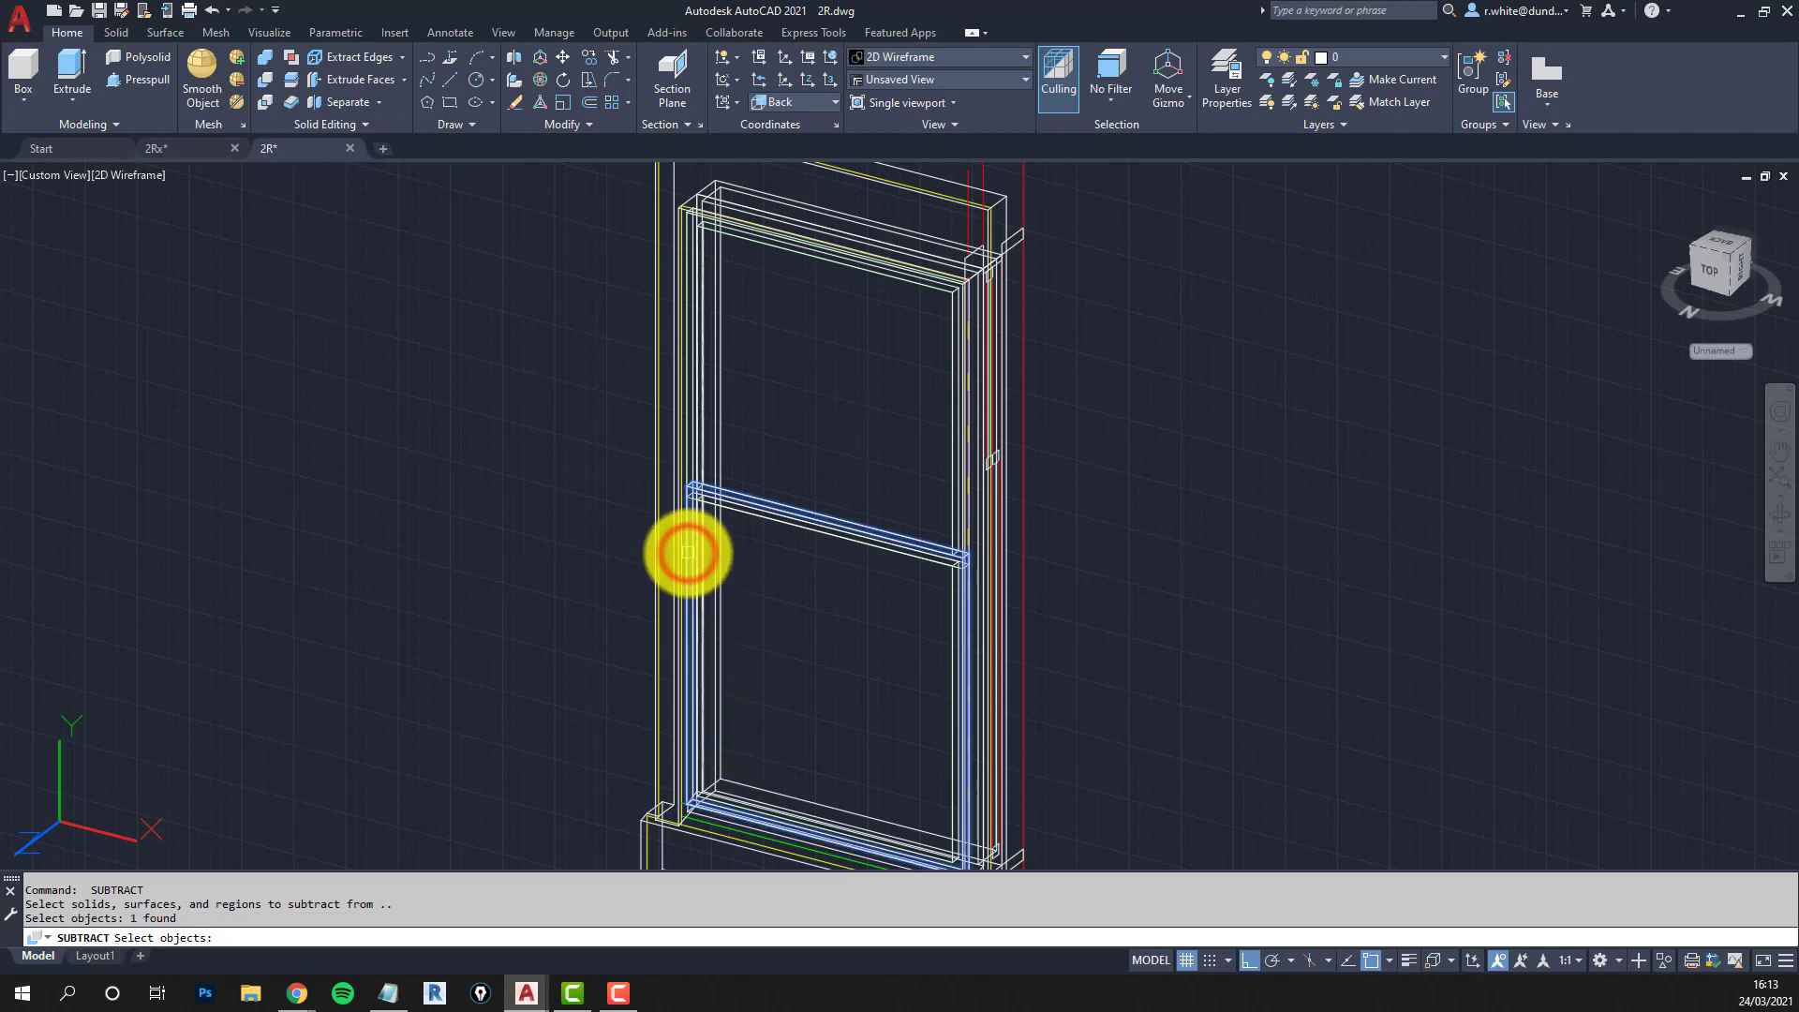
key("Return")
left_click(697, 547)
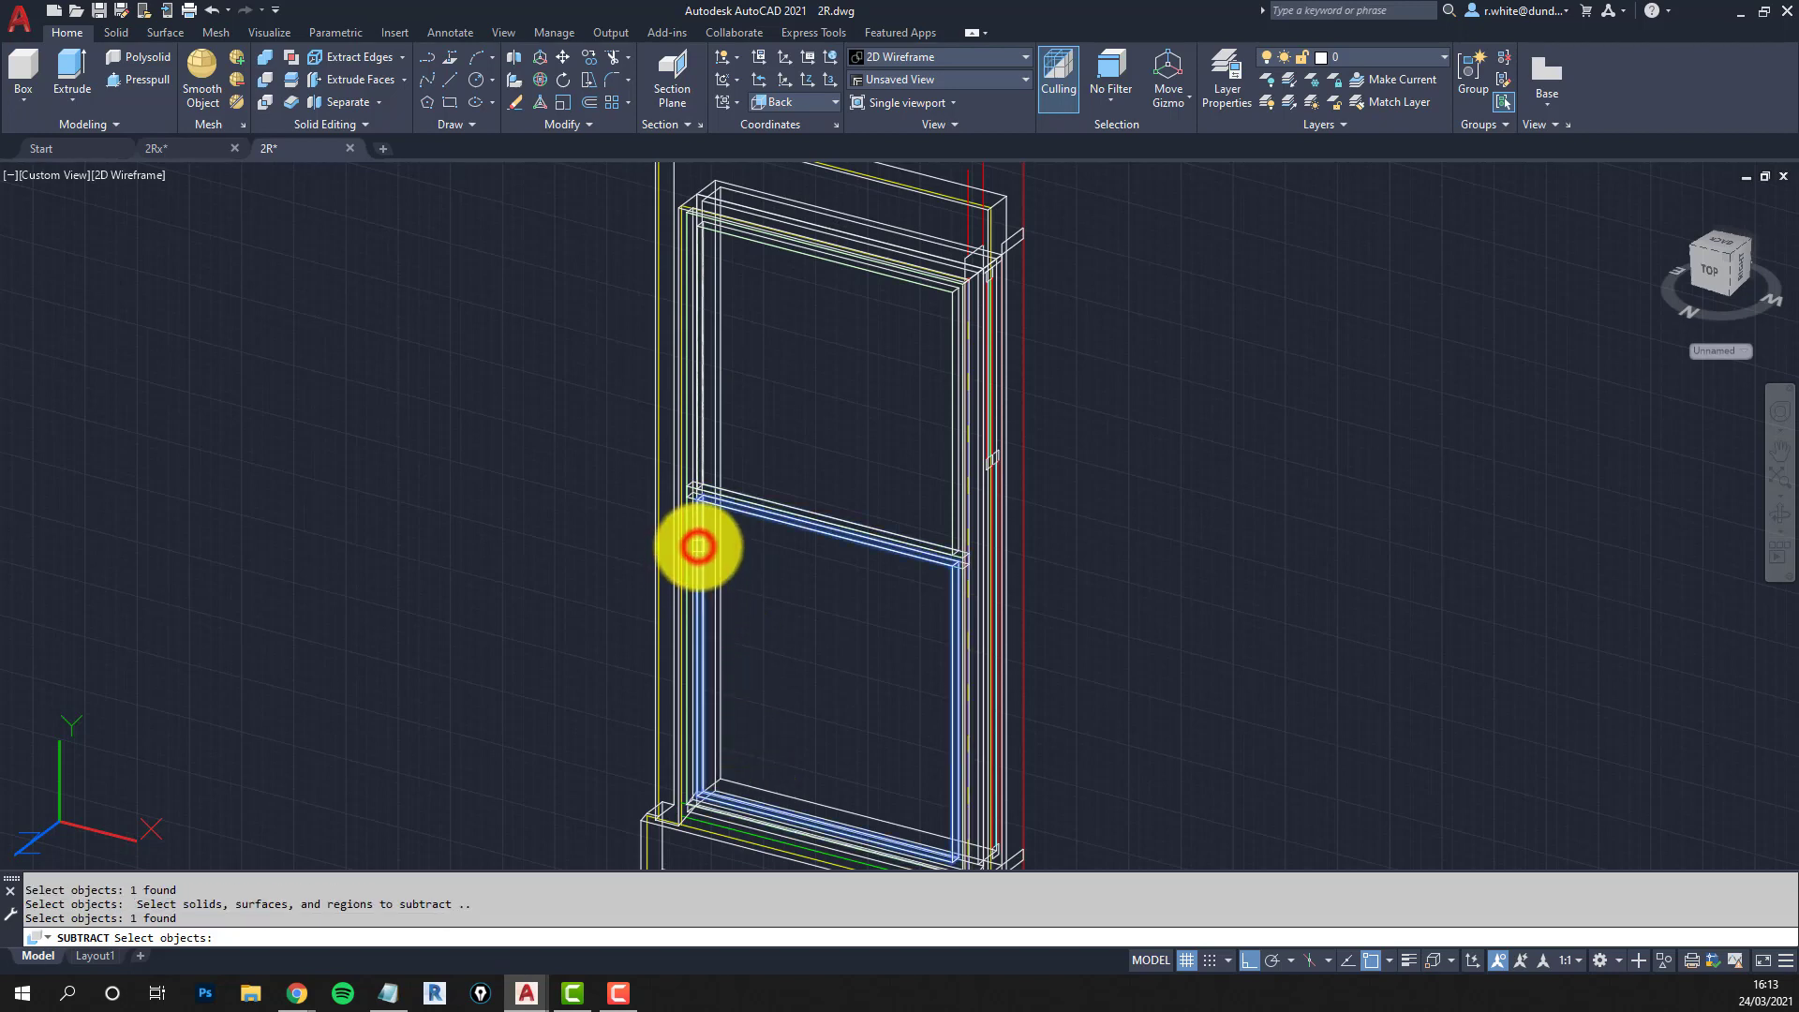
key("Return")
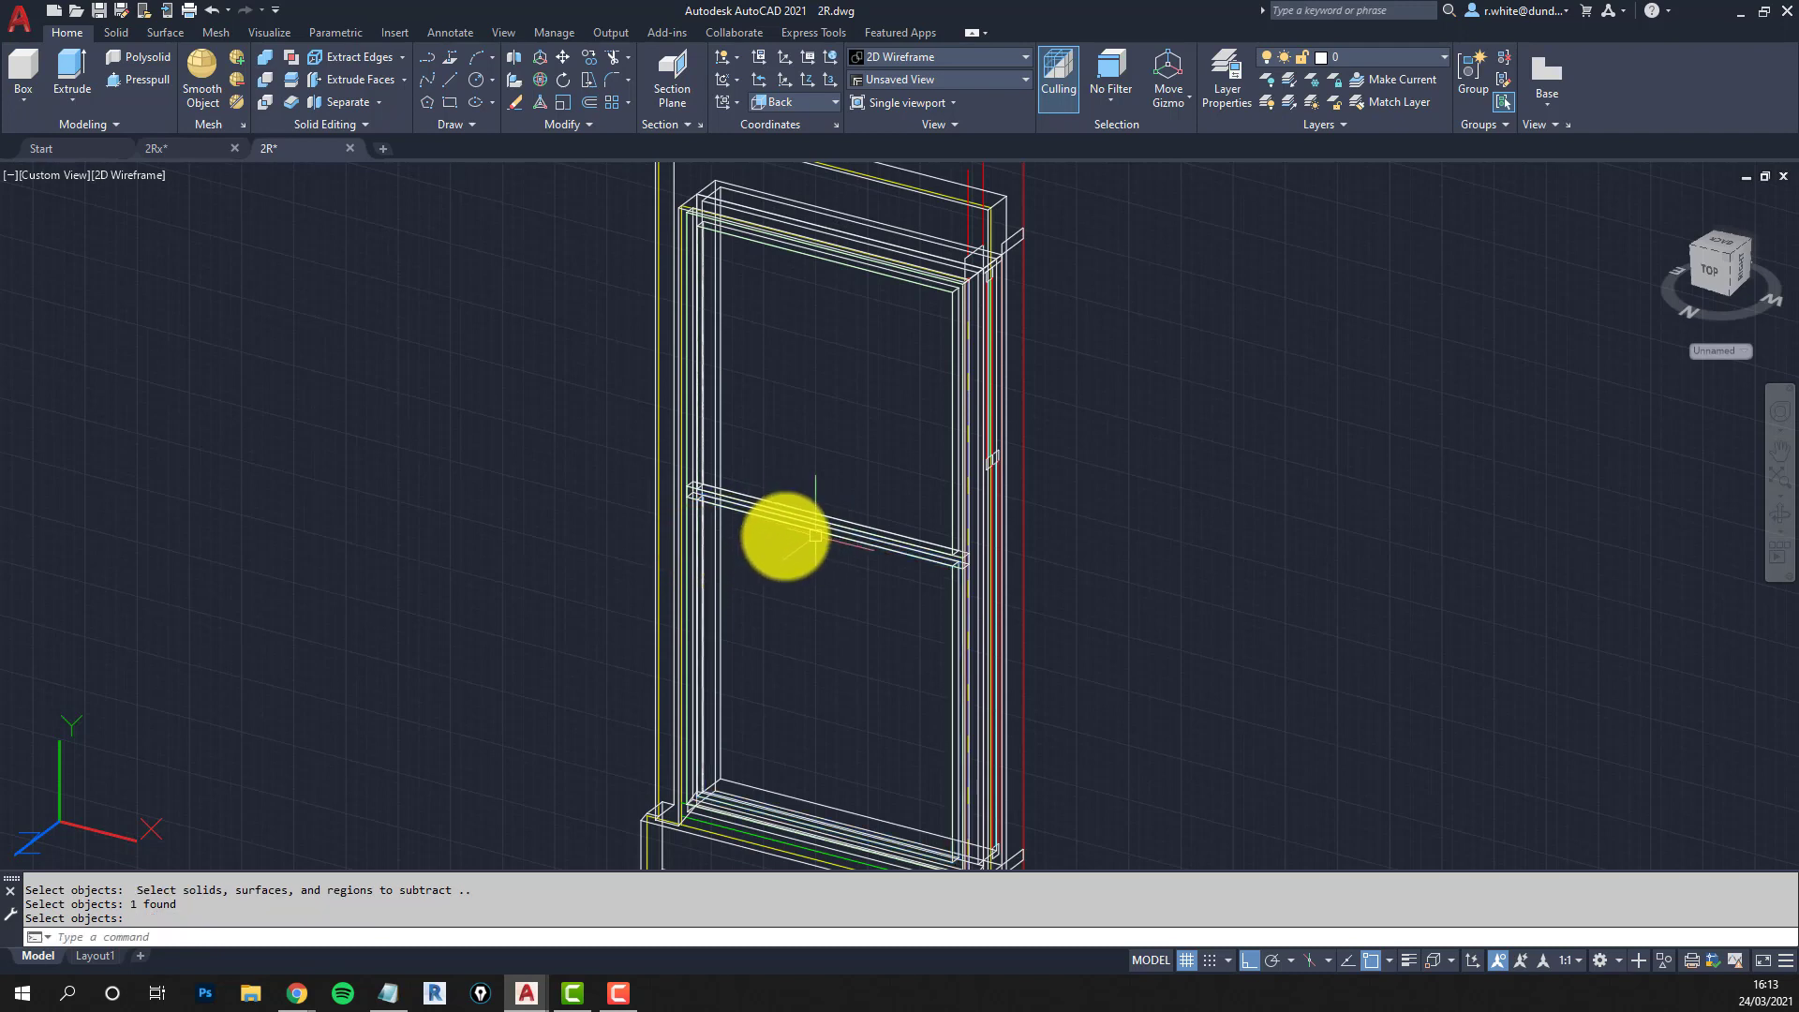
Move the lower sash backward by its own thickness, from its front upper left corner to the matching rear corner.
scroll(773, 537, "up", 4)
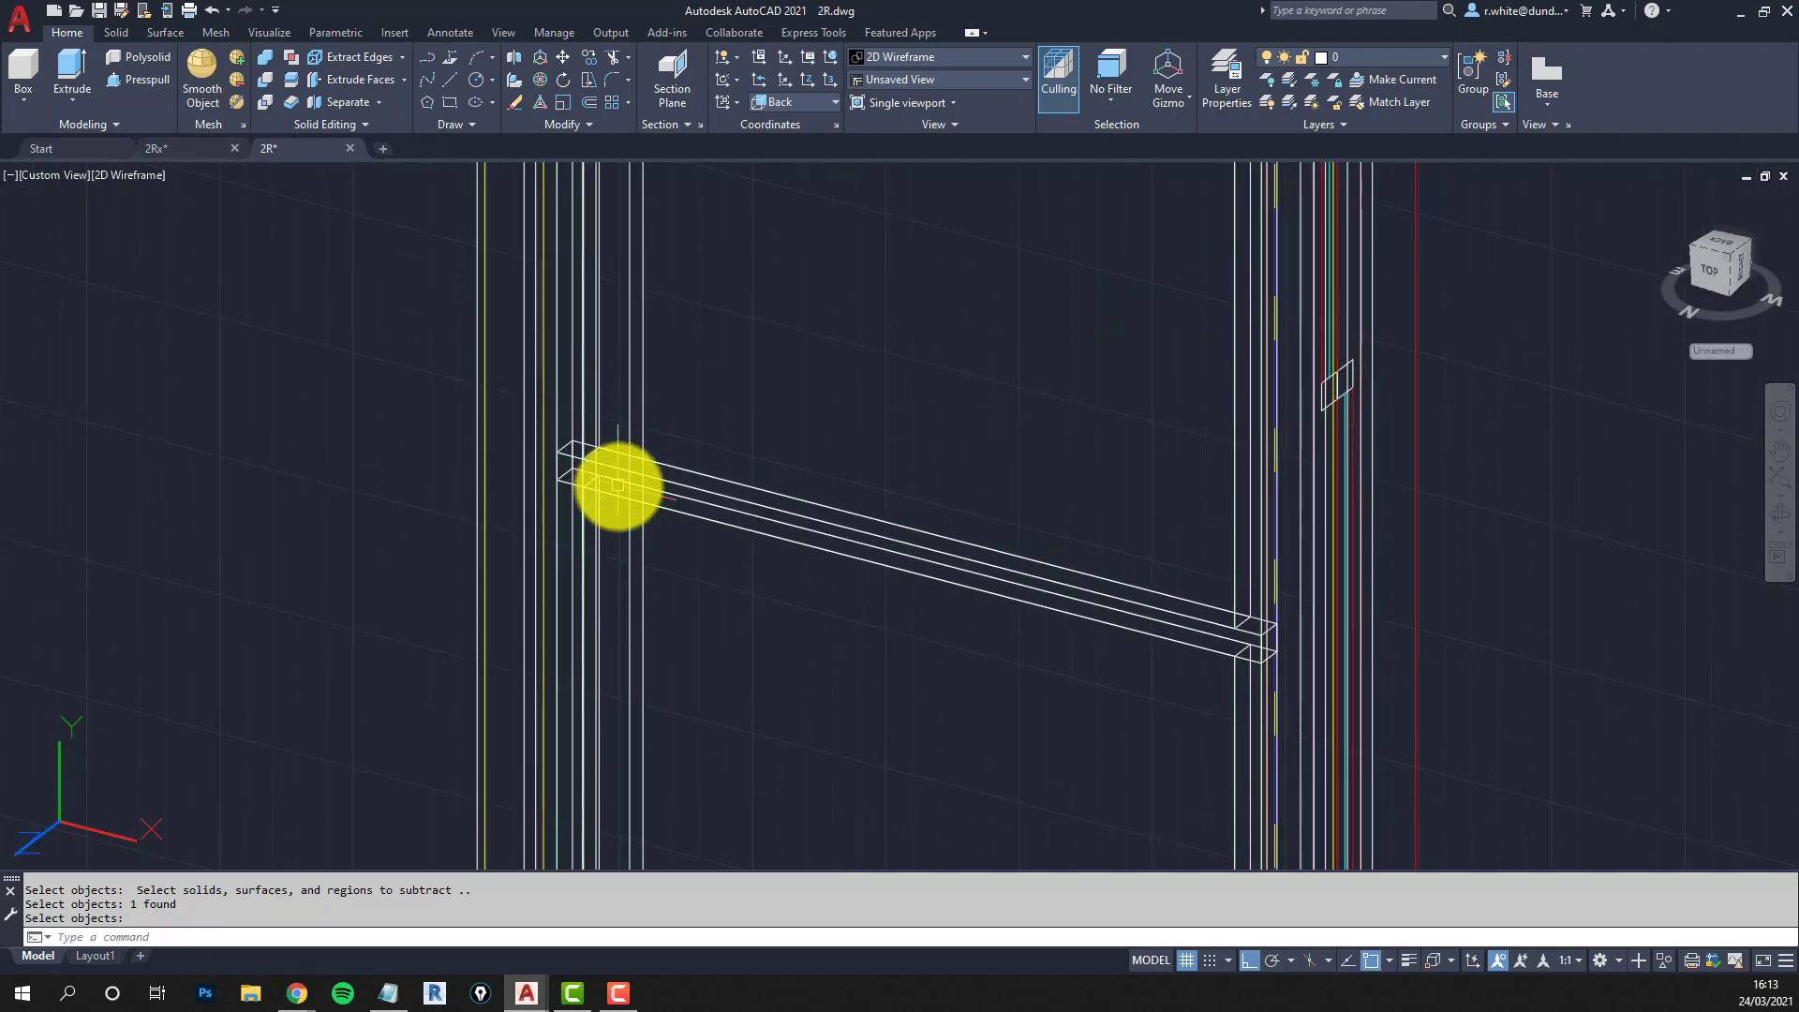
left_click(711, 523)
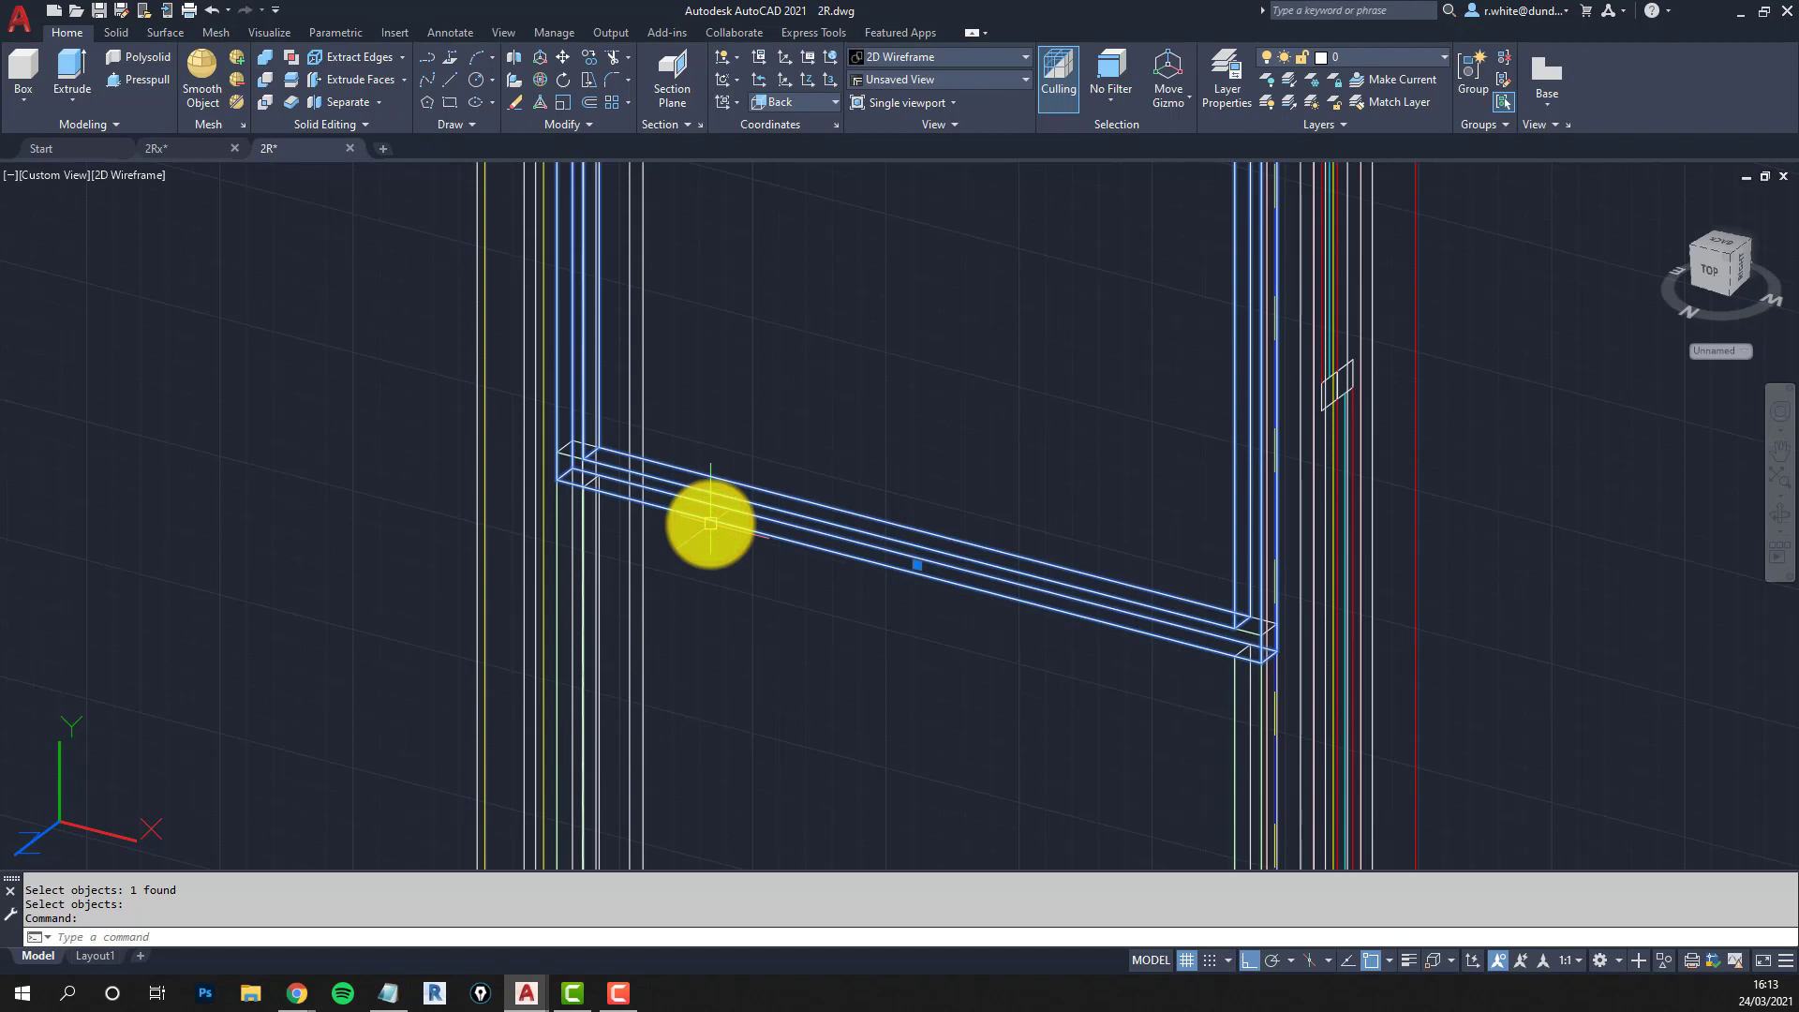
key("Escape")
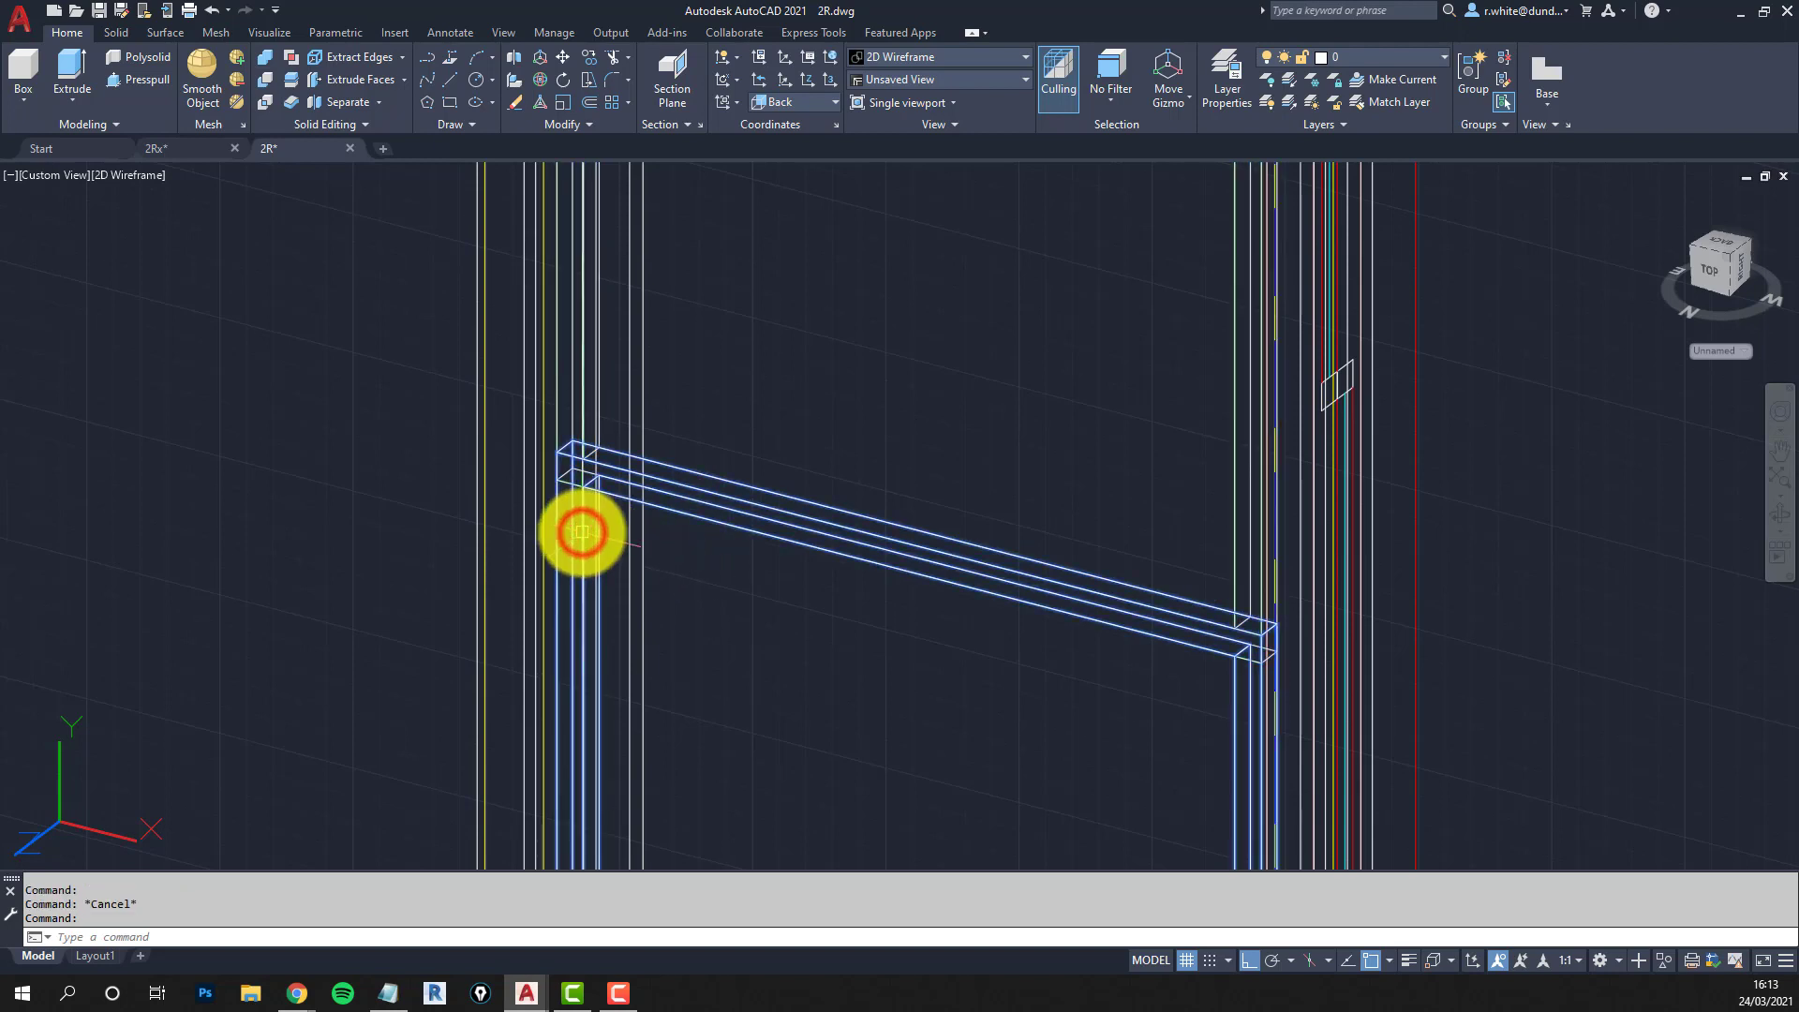
key("Escape")
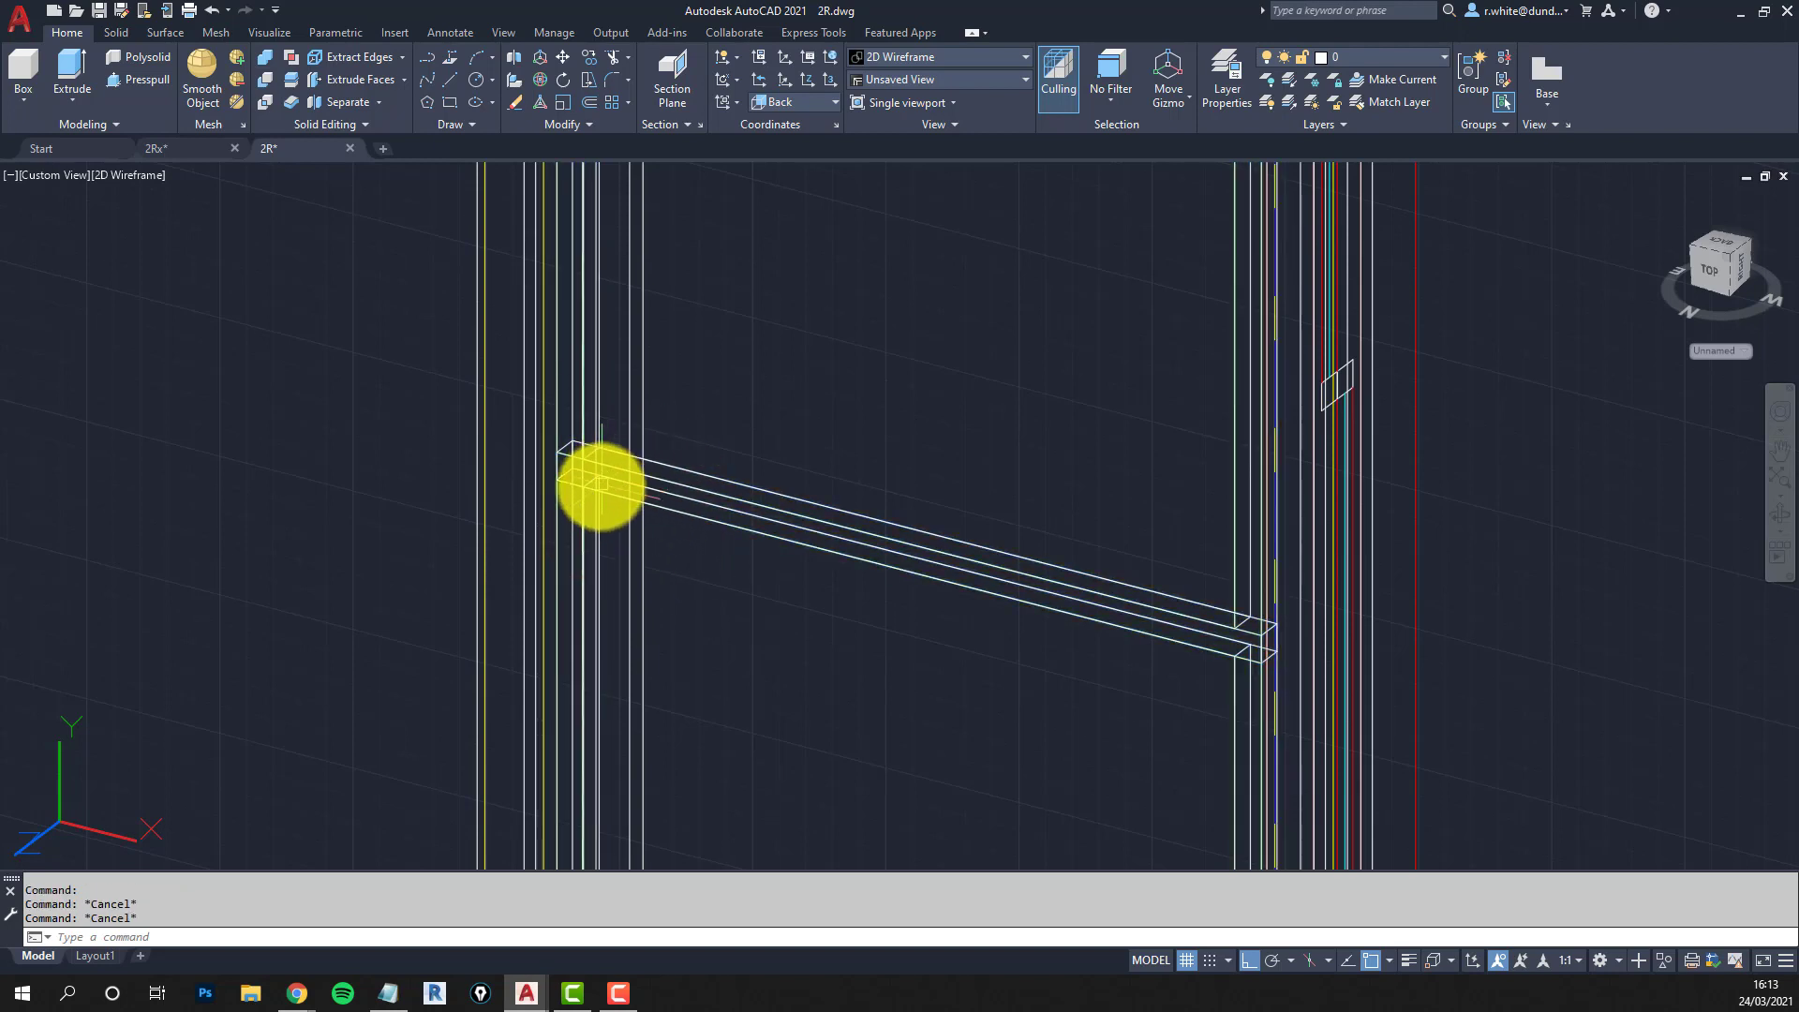
left_click(588, 521)
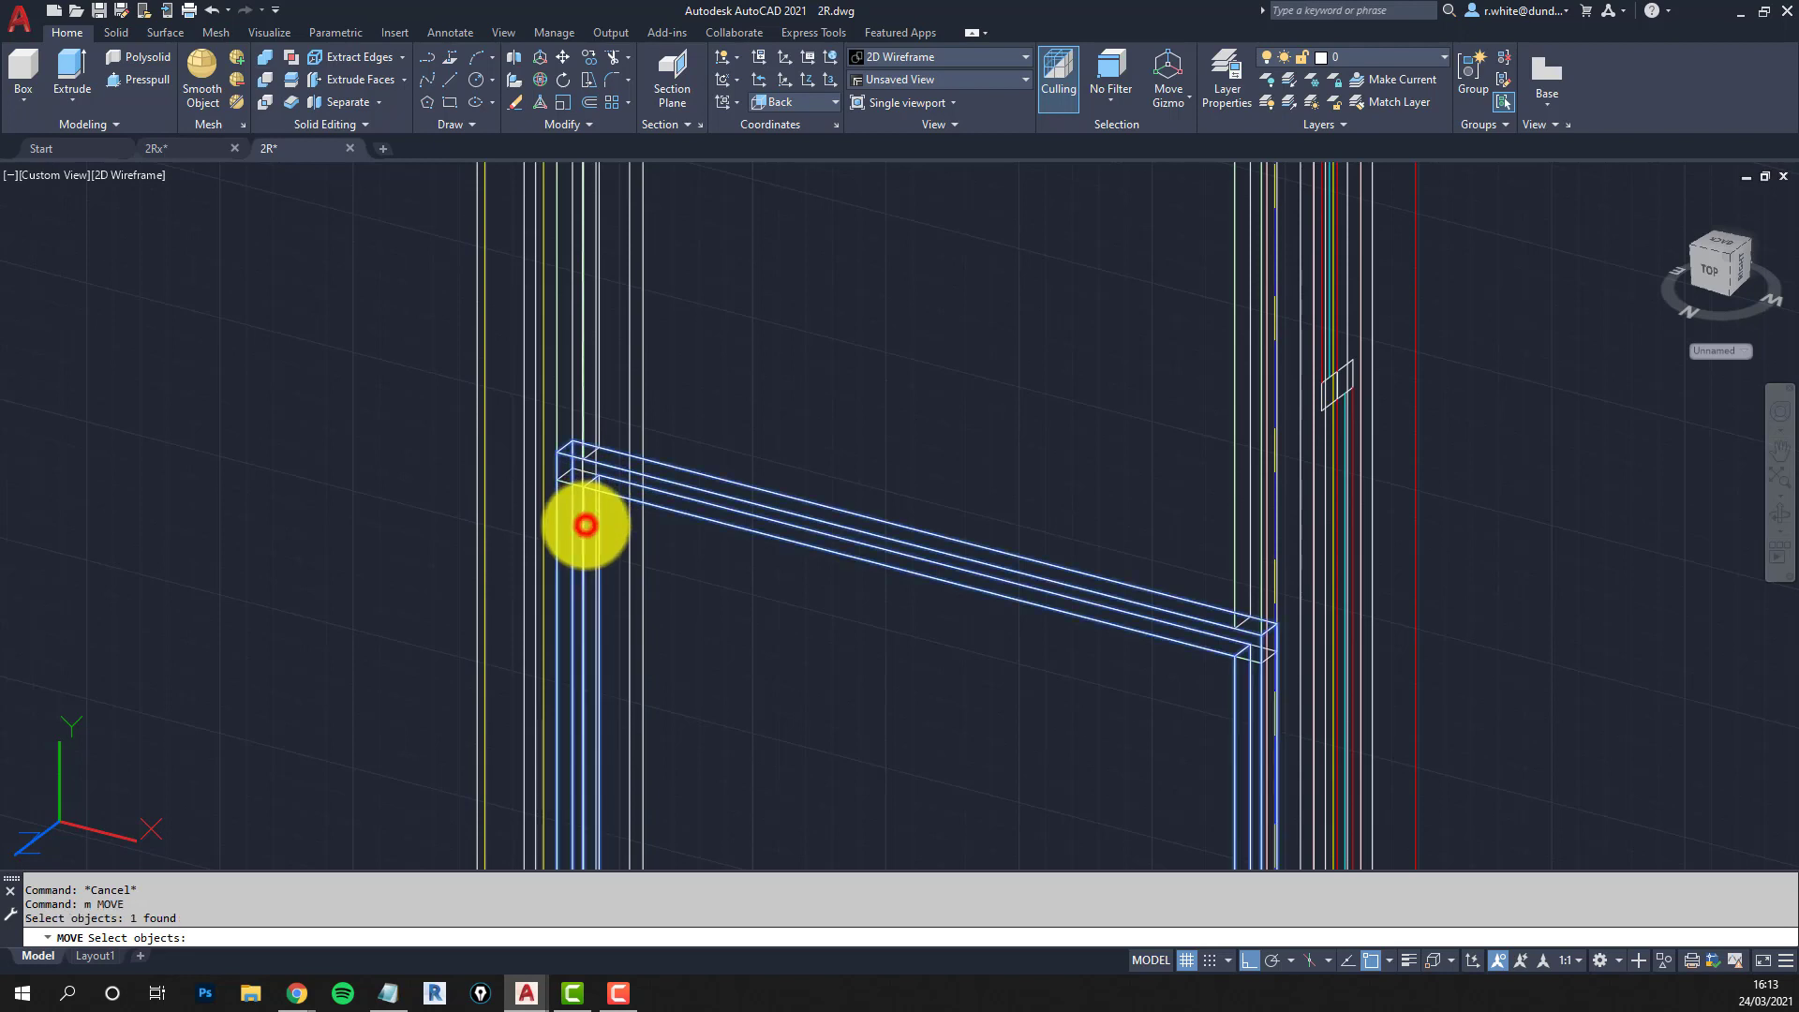
scroll(592, 492, "up", 3)
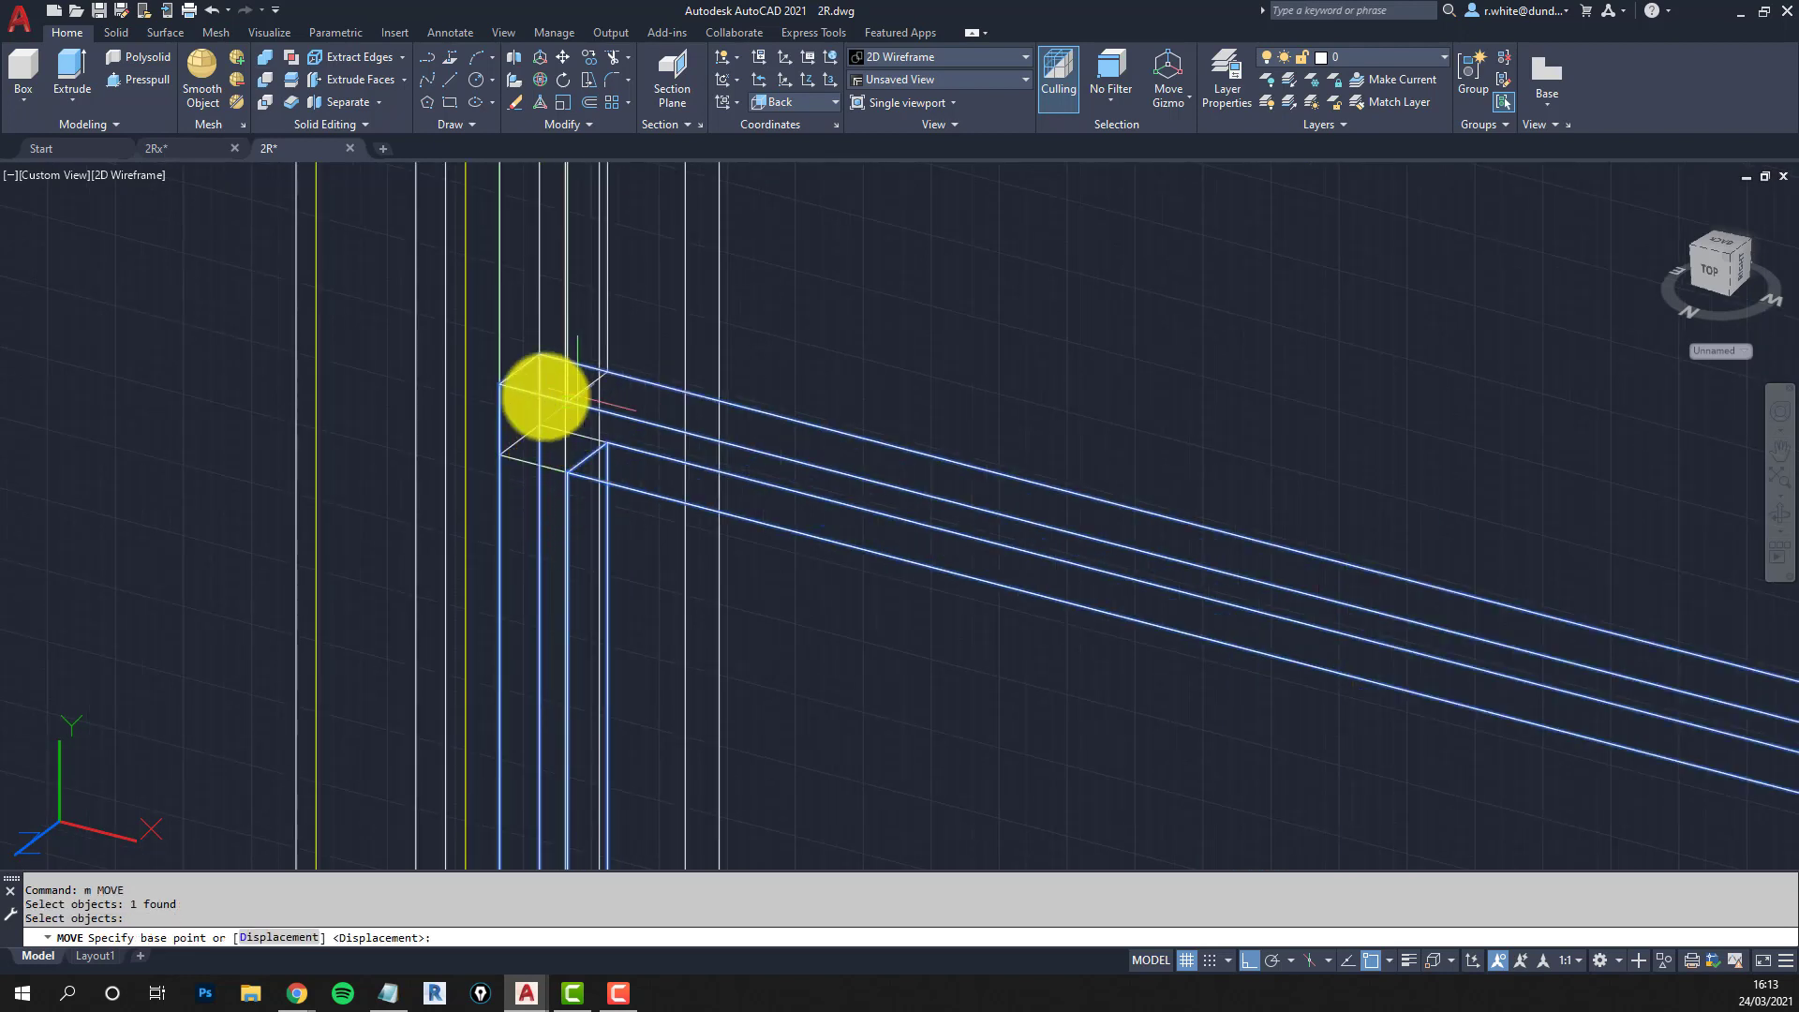
left_click(496, 386)
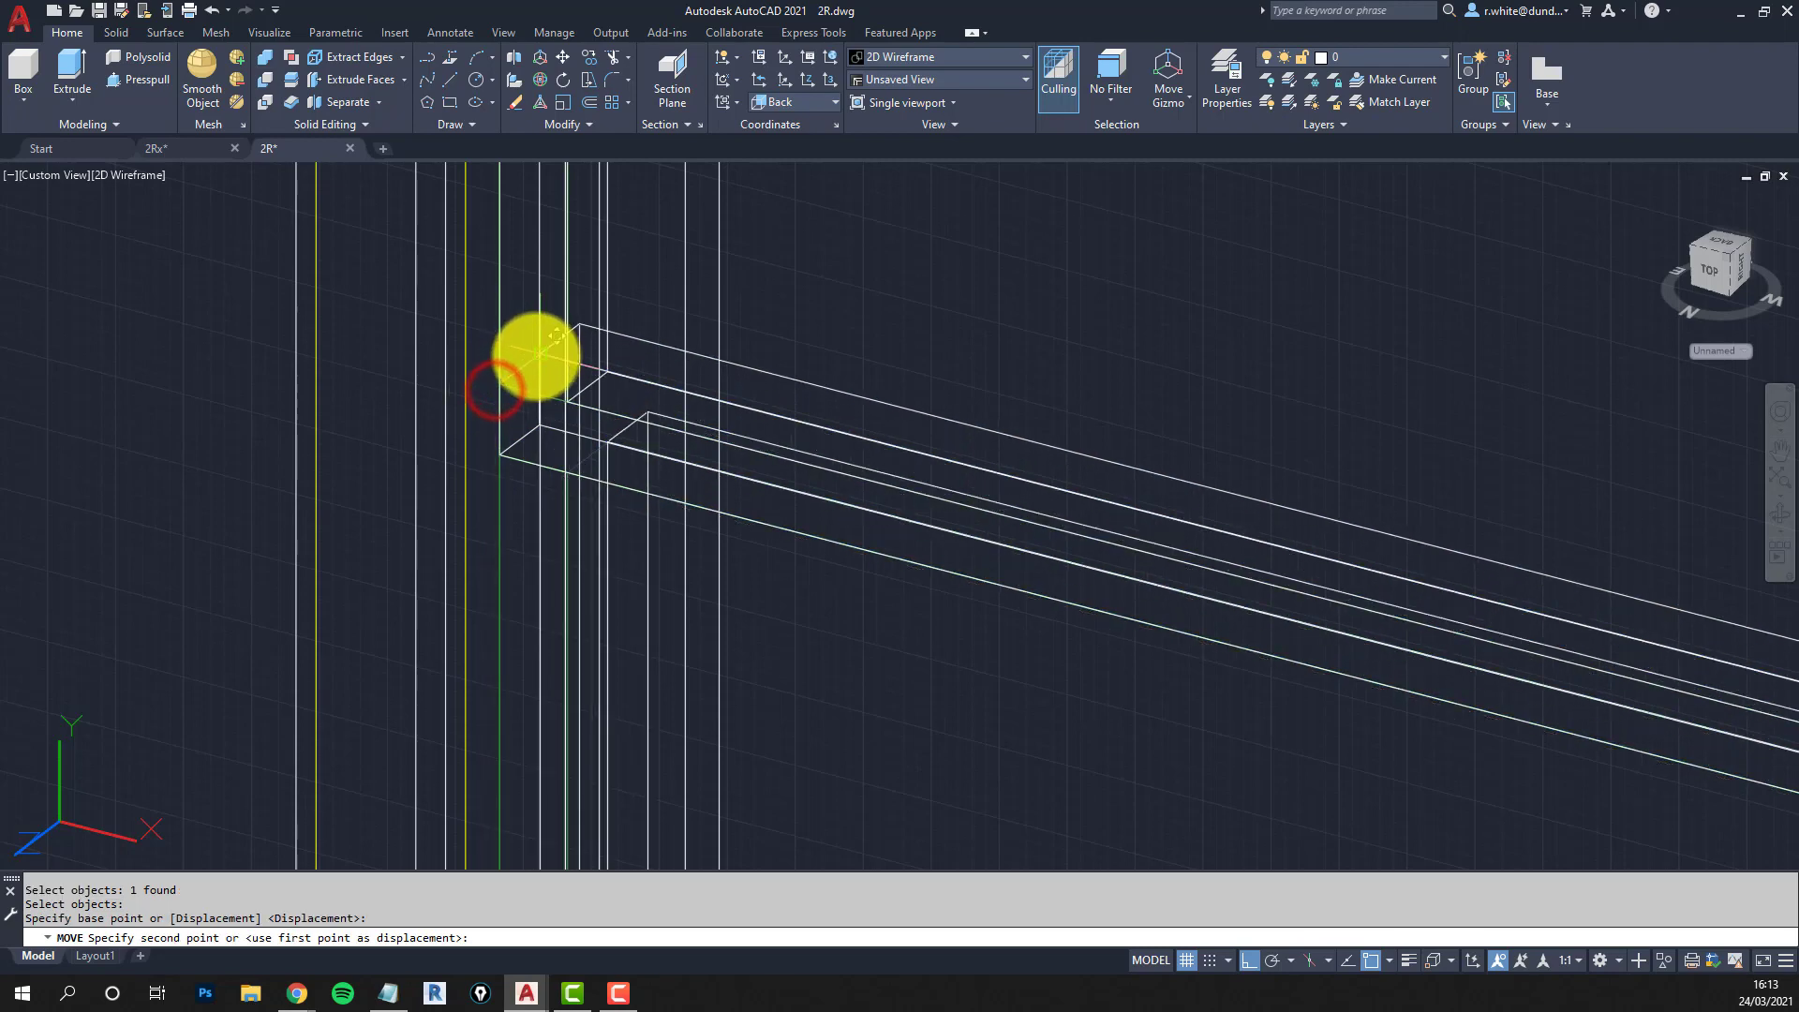
left_click(527, 353)
scroll(530, 422, "down", 2)
scroll(625, 478, "down", 2)
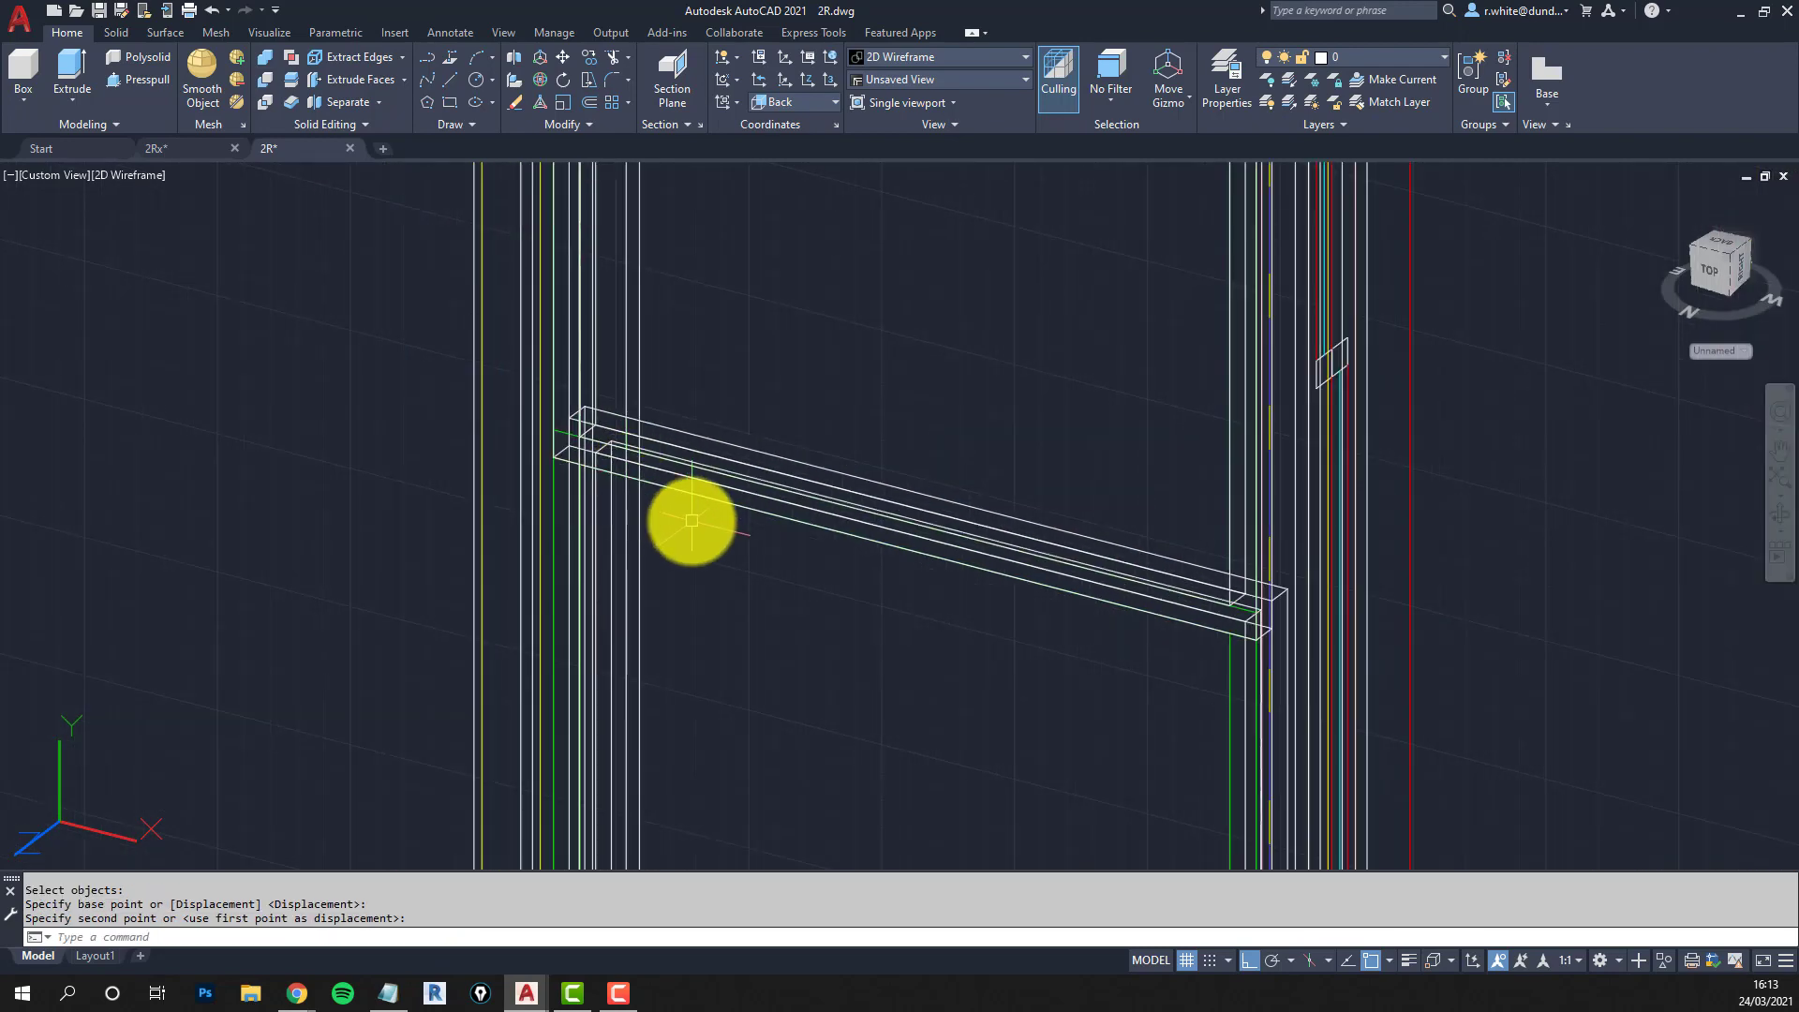
Set the visual style to Shaded with edges and check the depth offset where the two sashes meet.
mouse_move(691, 520)
middle_mouse_down("shift")
mouse_move(703, 534)
mouse_move(683, 543)
mouse_move(656, 524)
middle_mouse_up("shift")
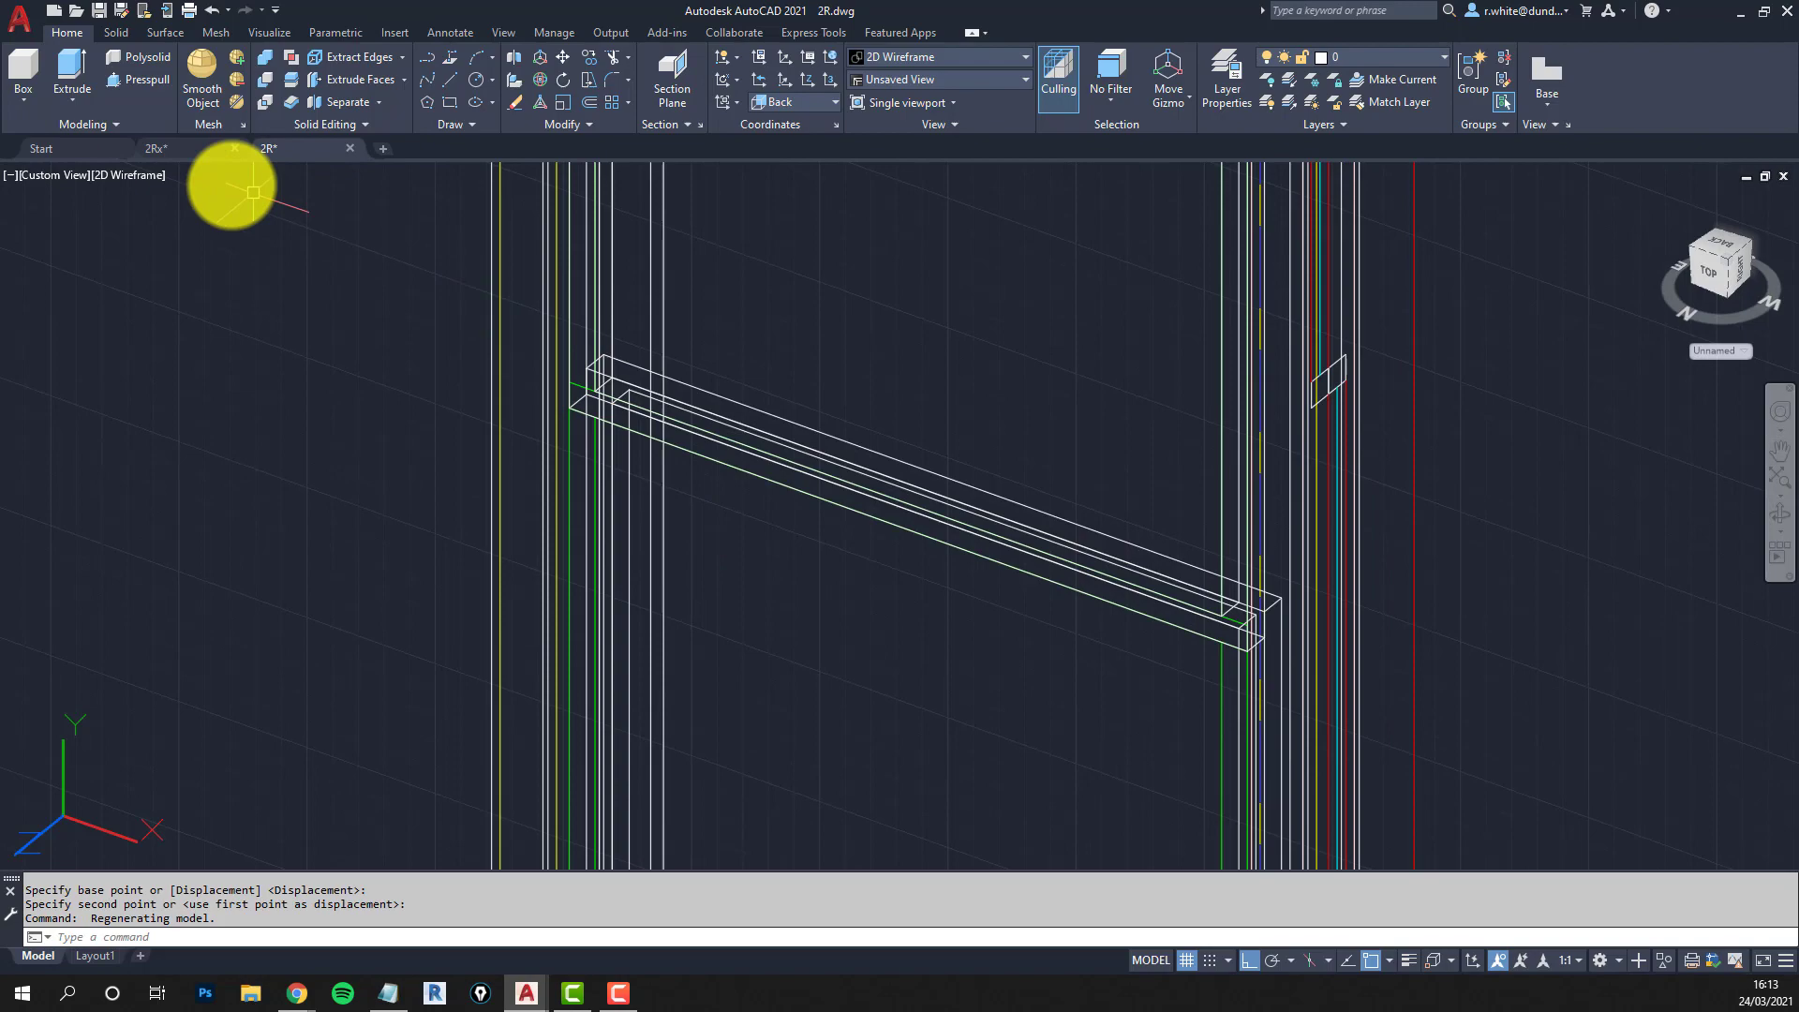
left_click(146, 180)
left_click(209, 313)
mouse_move(783, 562)
middle_mouse_down("shift")
mouse_move(711, 469)
mouse_move(525, 494)
mouse_move(790, 534)
mouse_move(792, 577)
mouse_move(743, 502)
mouse_move(755, 535)
middle_mouse_up("shift")
scroll(743, 502, "down", 1)
key("Escape")
type("m")
key("Return")
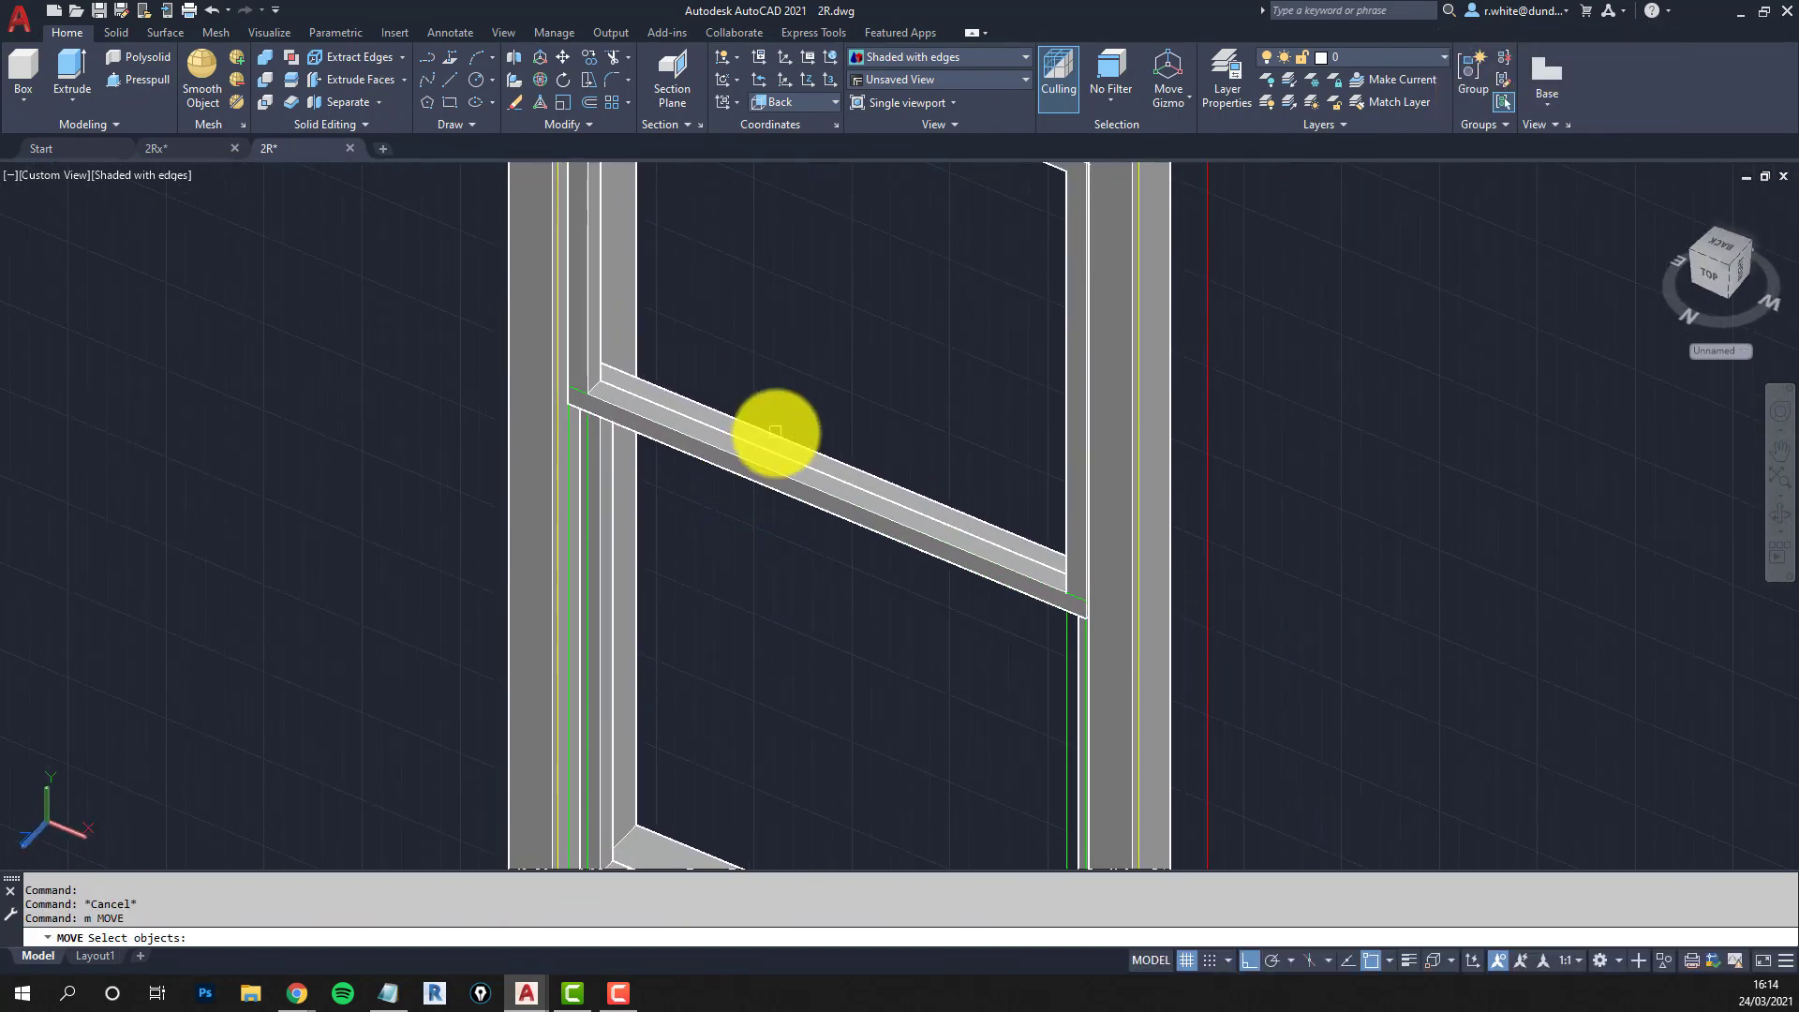
left_click(775, 432)
key("Return")
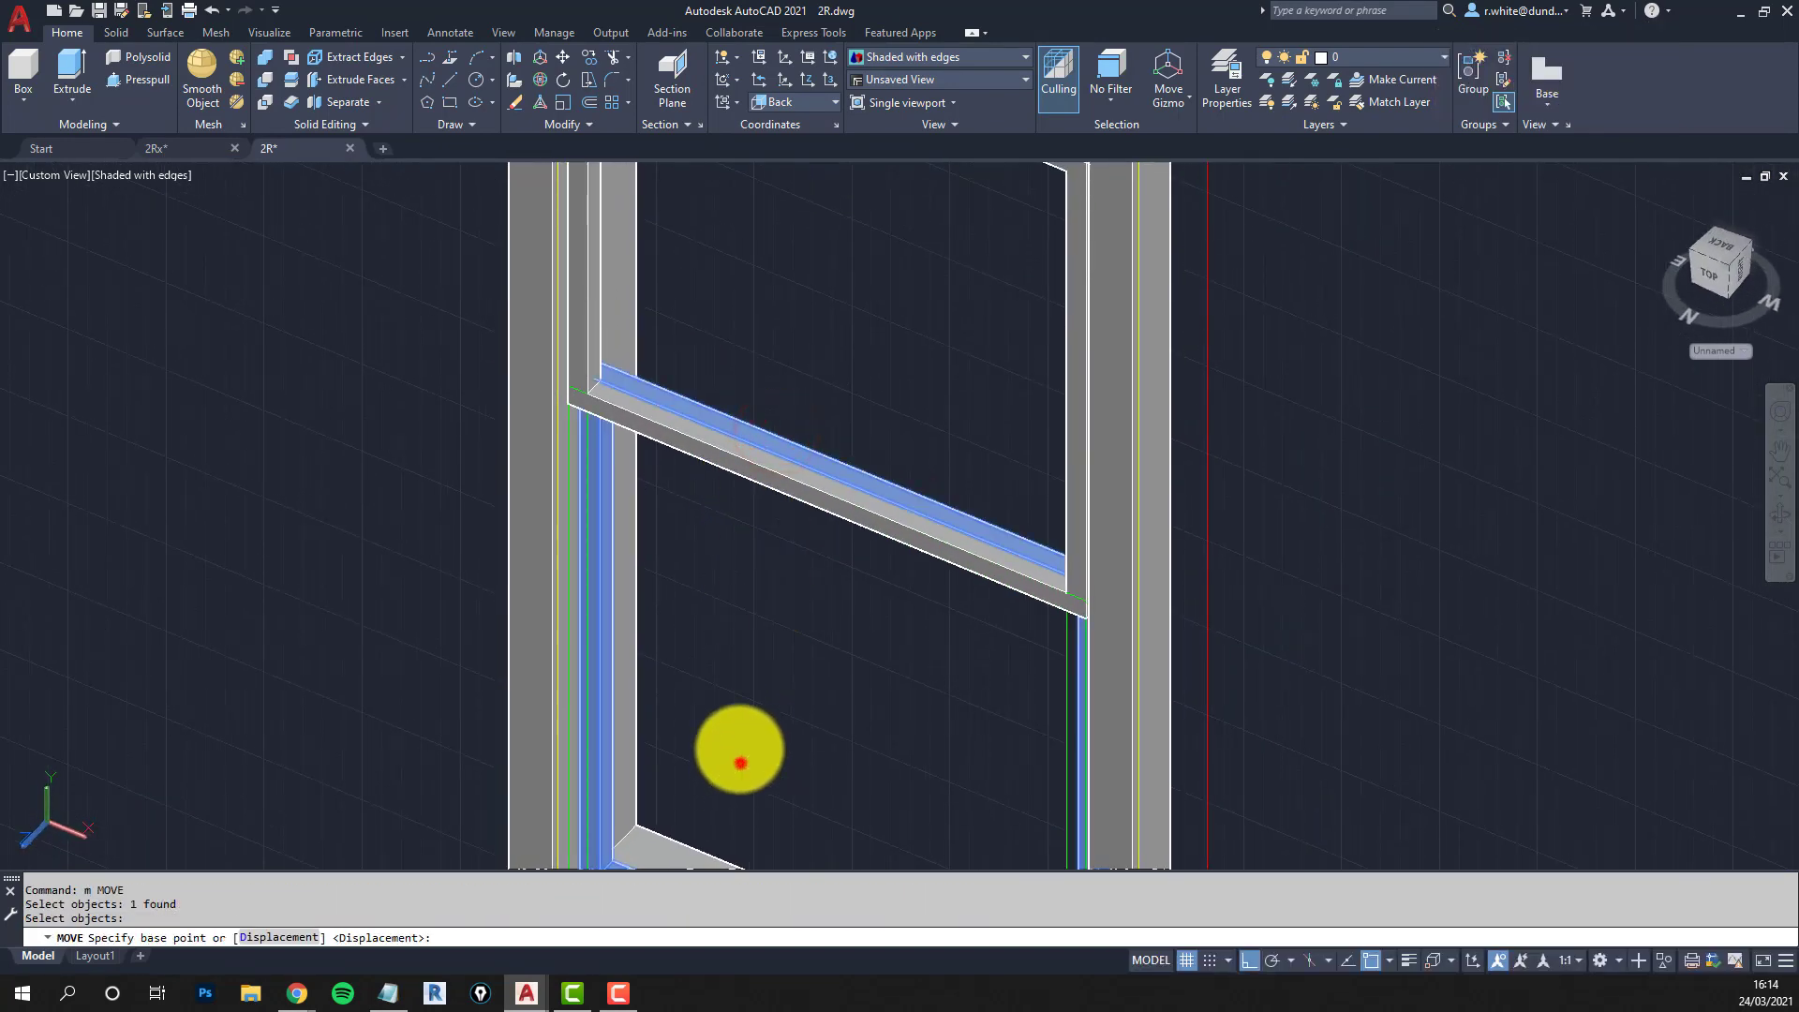
left_click(740, 762)
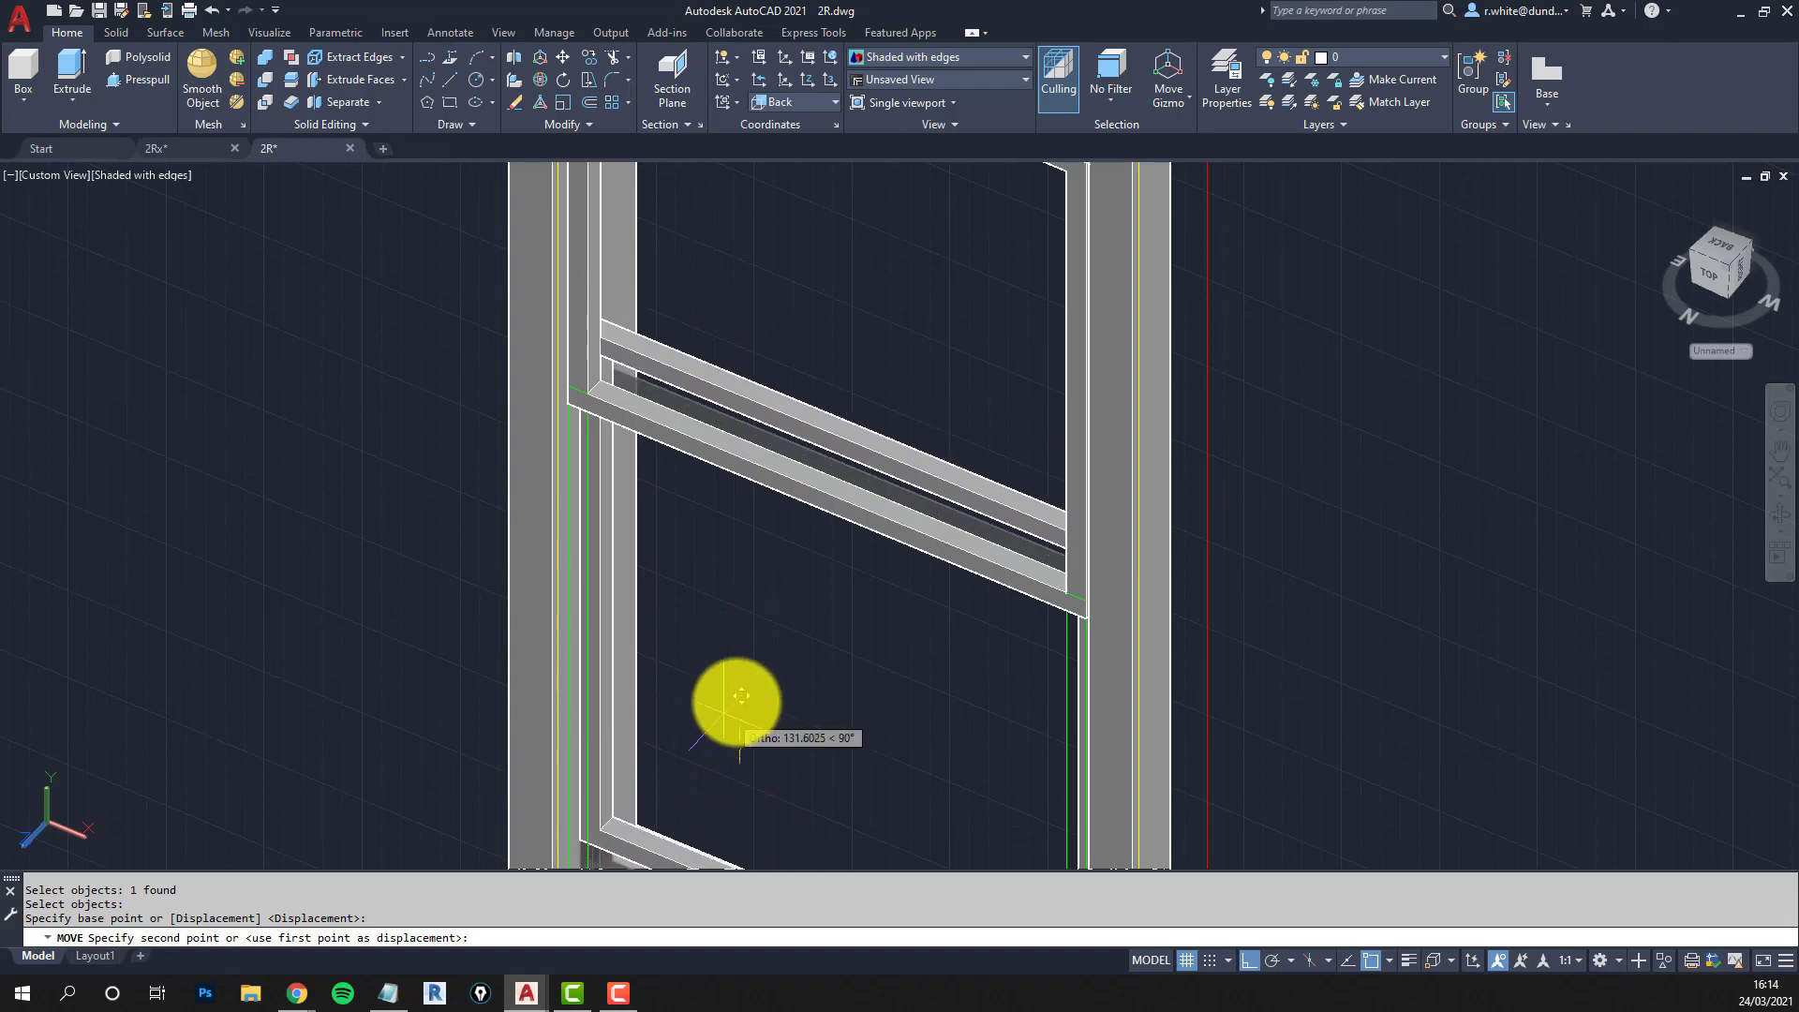
key("Escape")
key("Return")
left_click(730, 516)
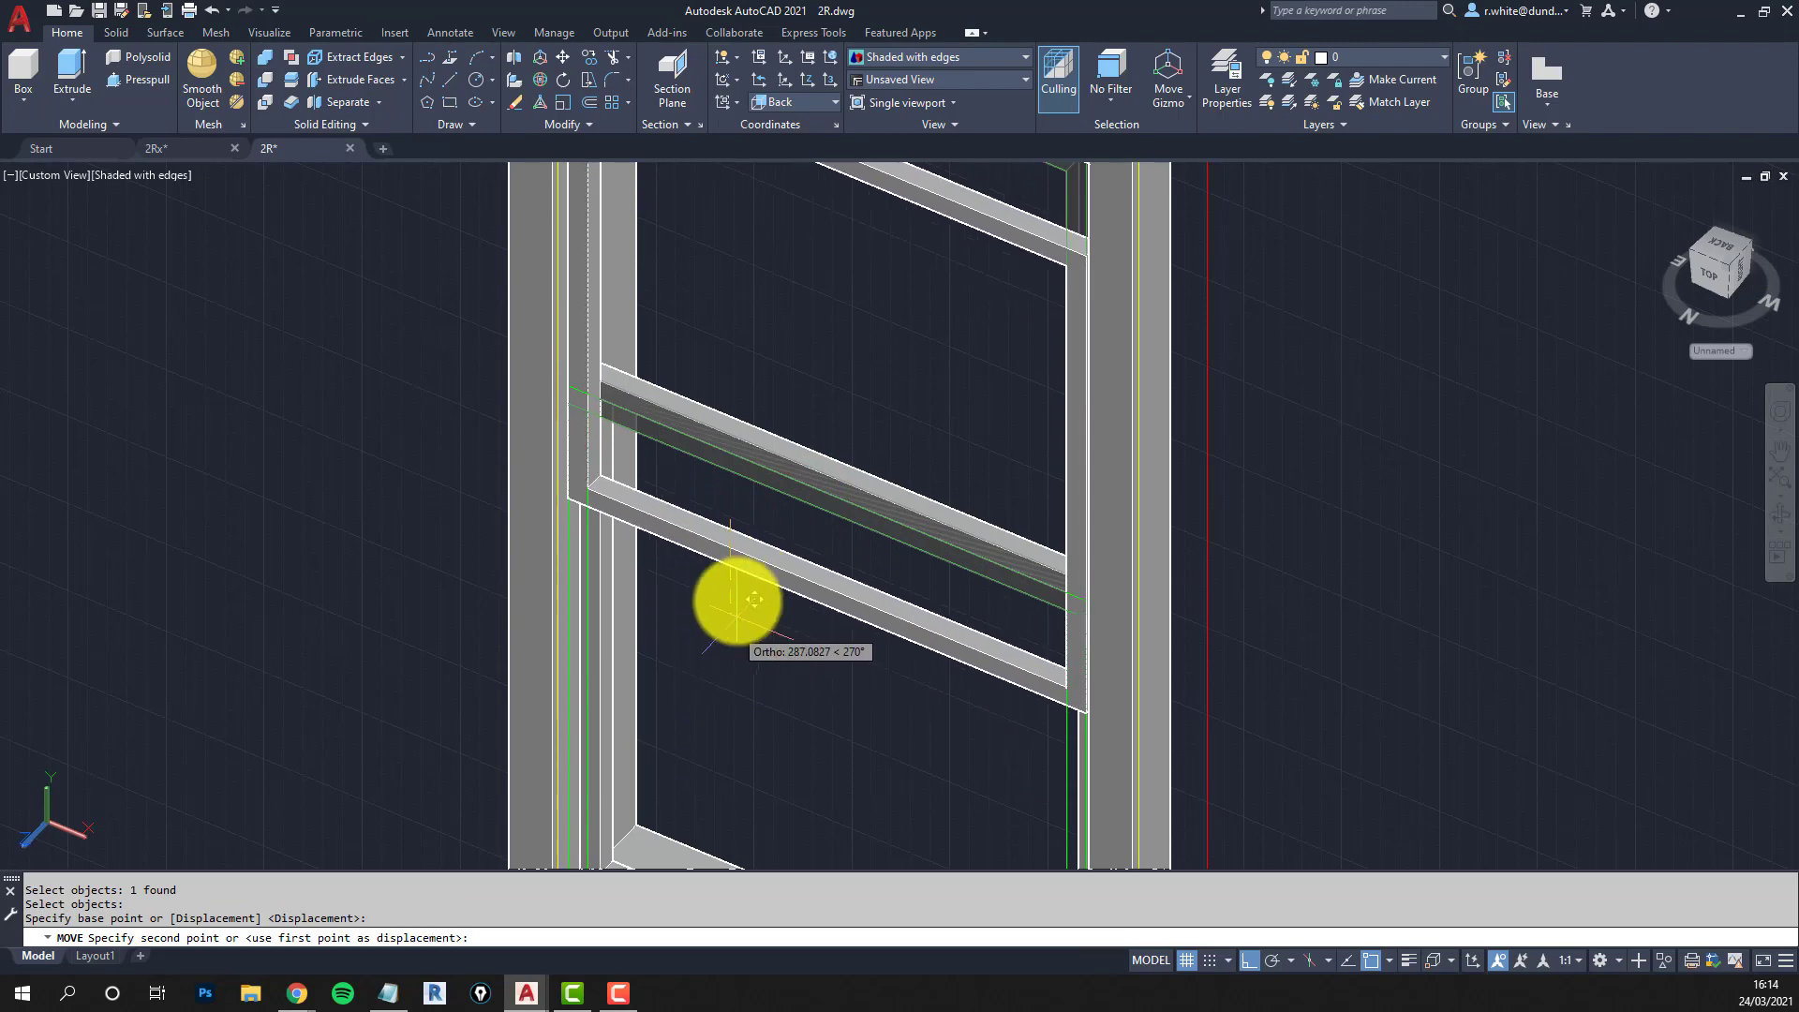
key("Escape")
Set the visual style to 2D Wireframe to expose the sash and frame corners above the sill.
middle_click_drag(735, 581, 680, 410)
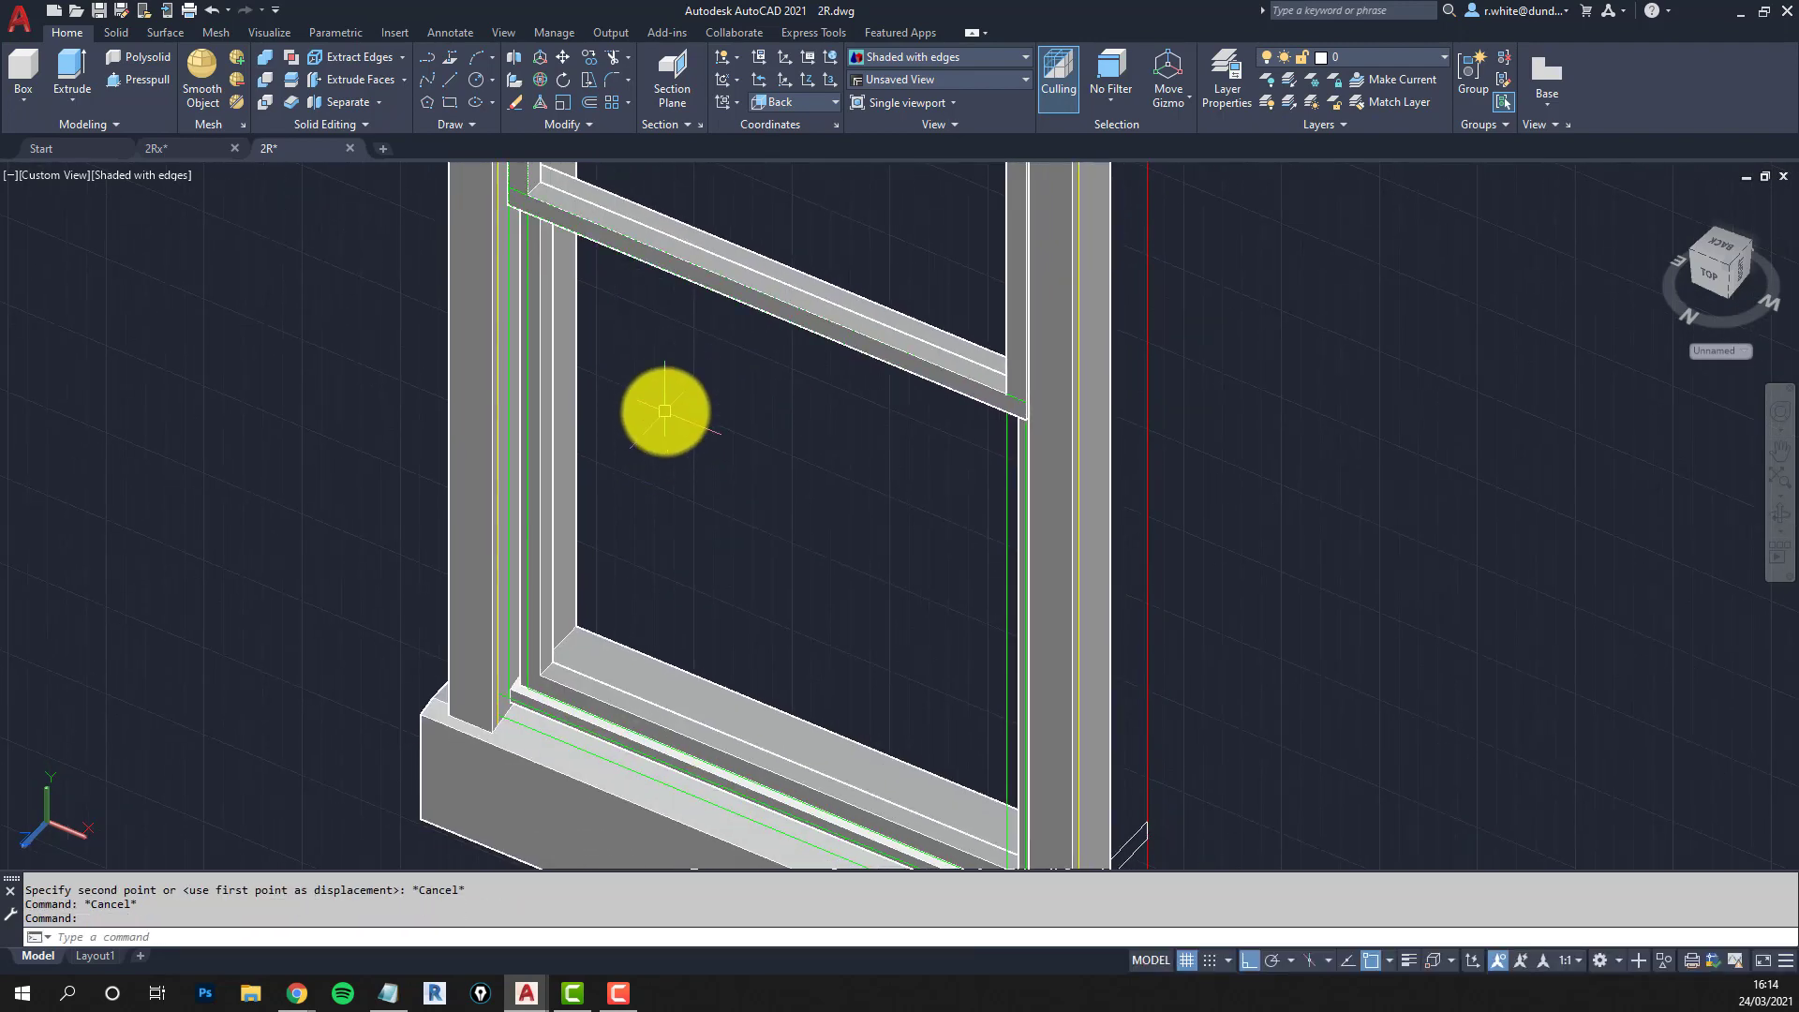
scroll(607, 641, "up", 3)
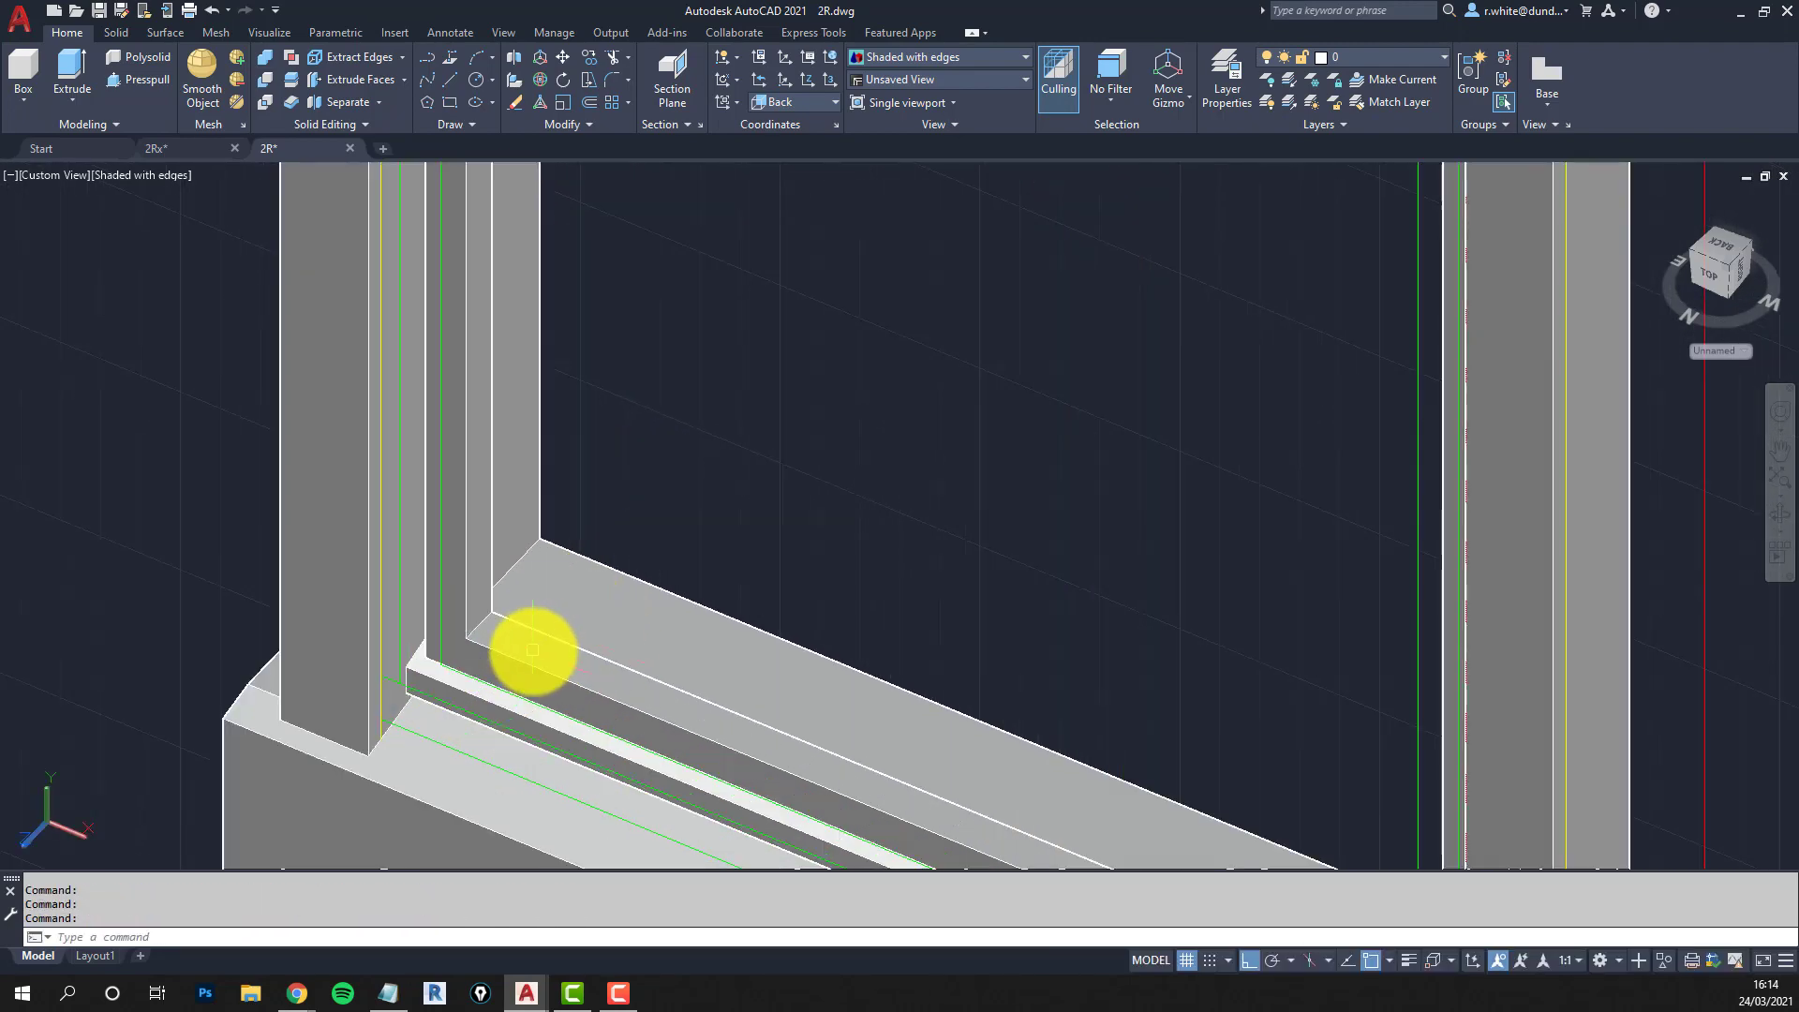
middle_click_drag(471, 659, 549, 403, "shift")
middle_click_drag(956, 615, 253, 293, "shift")
key("Escape")
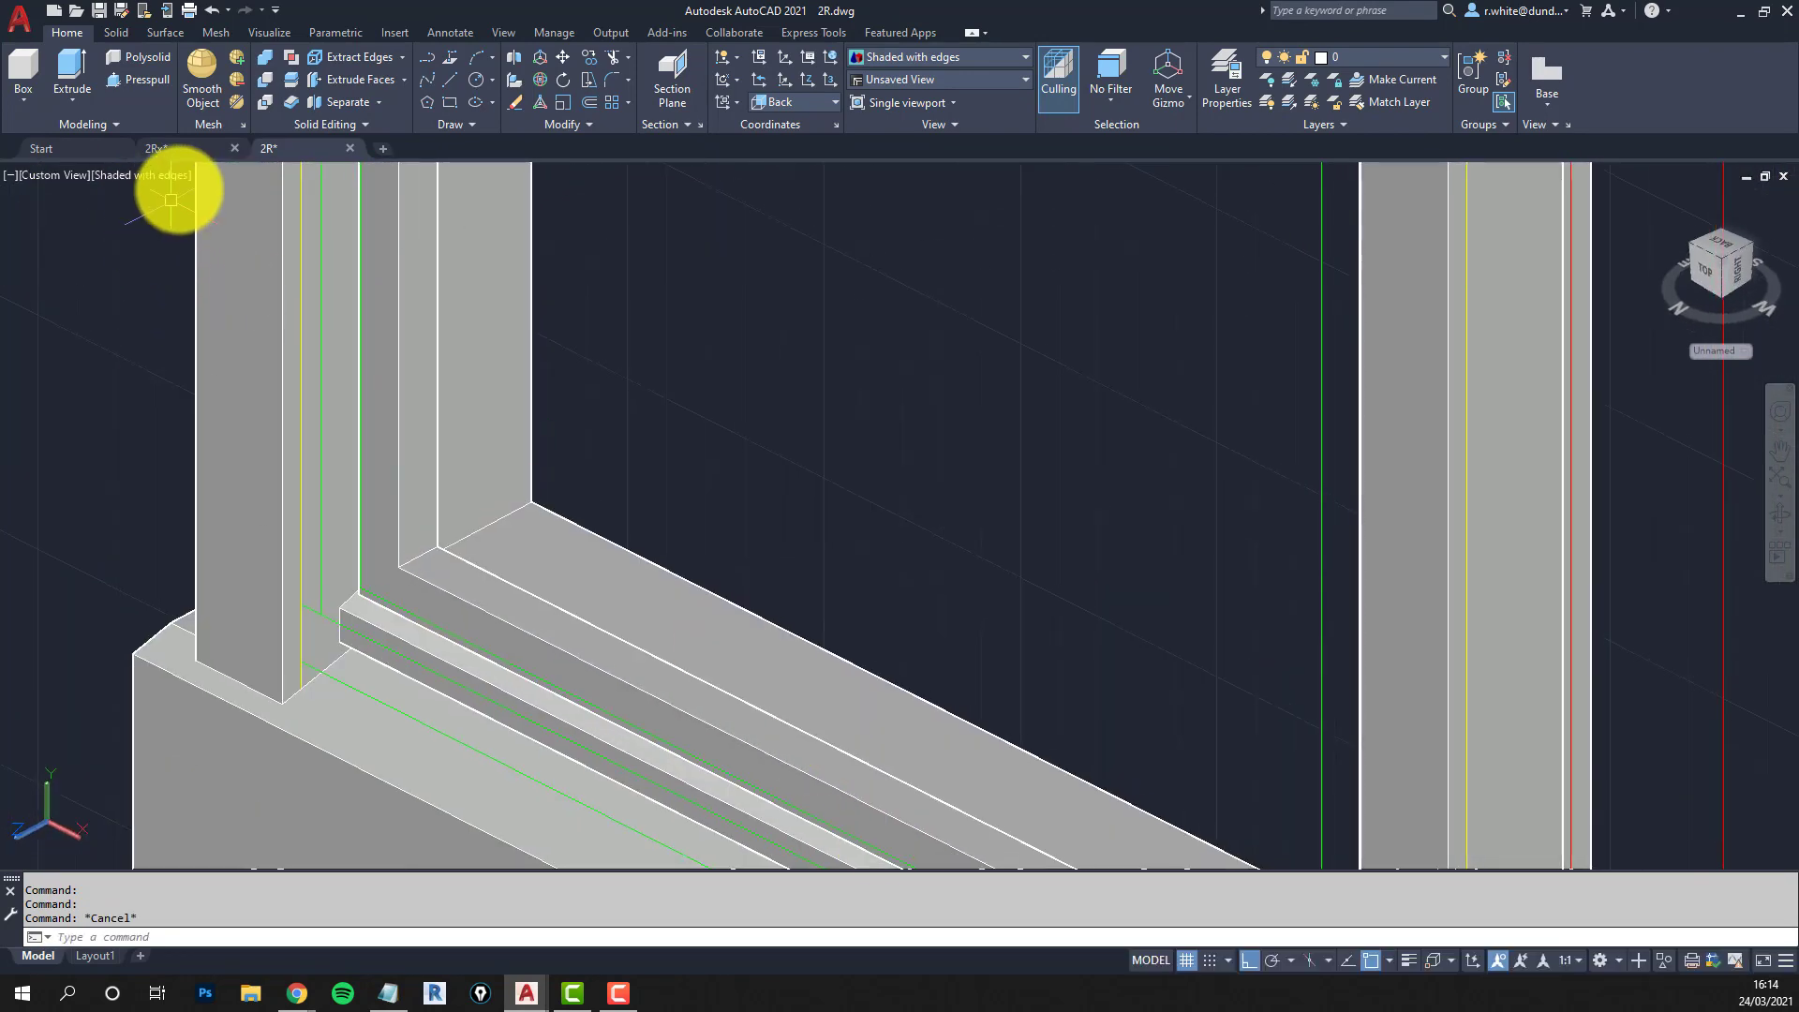
left_click(159, 178)
left_click(216, 221)
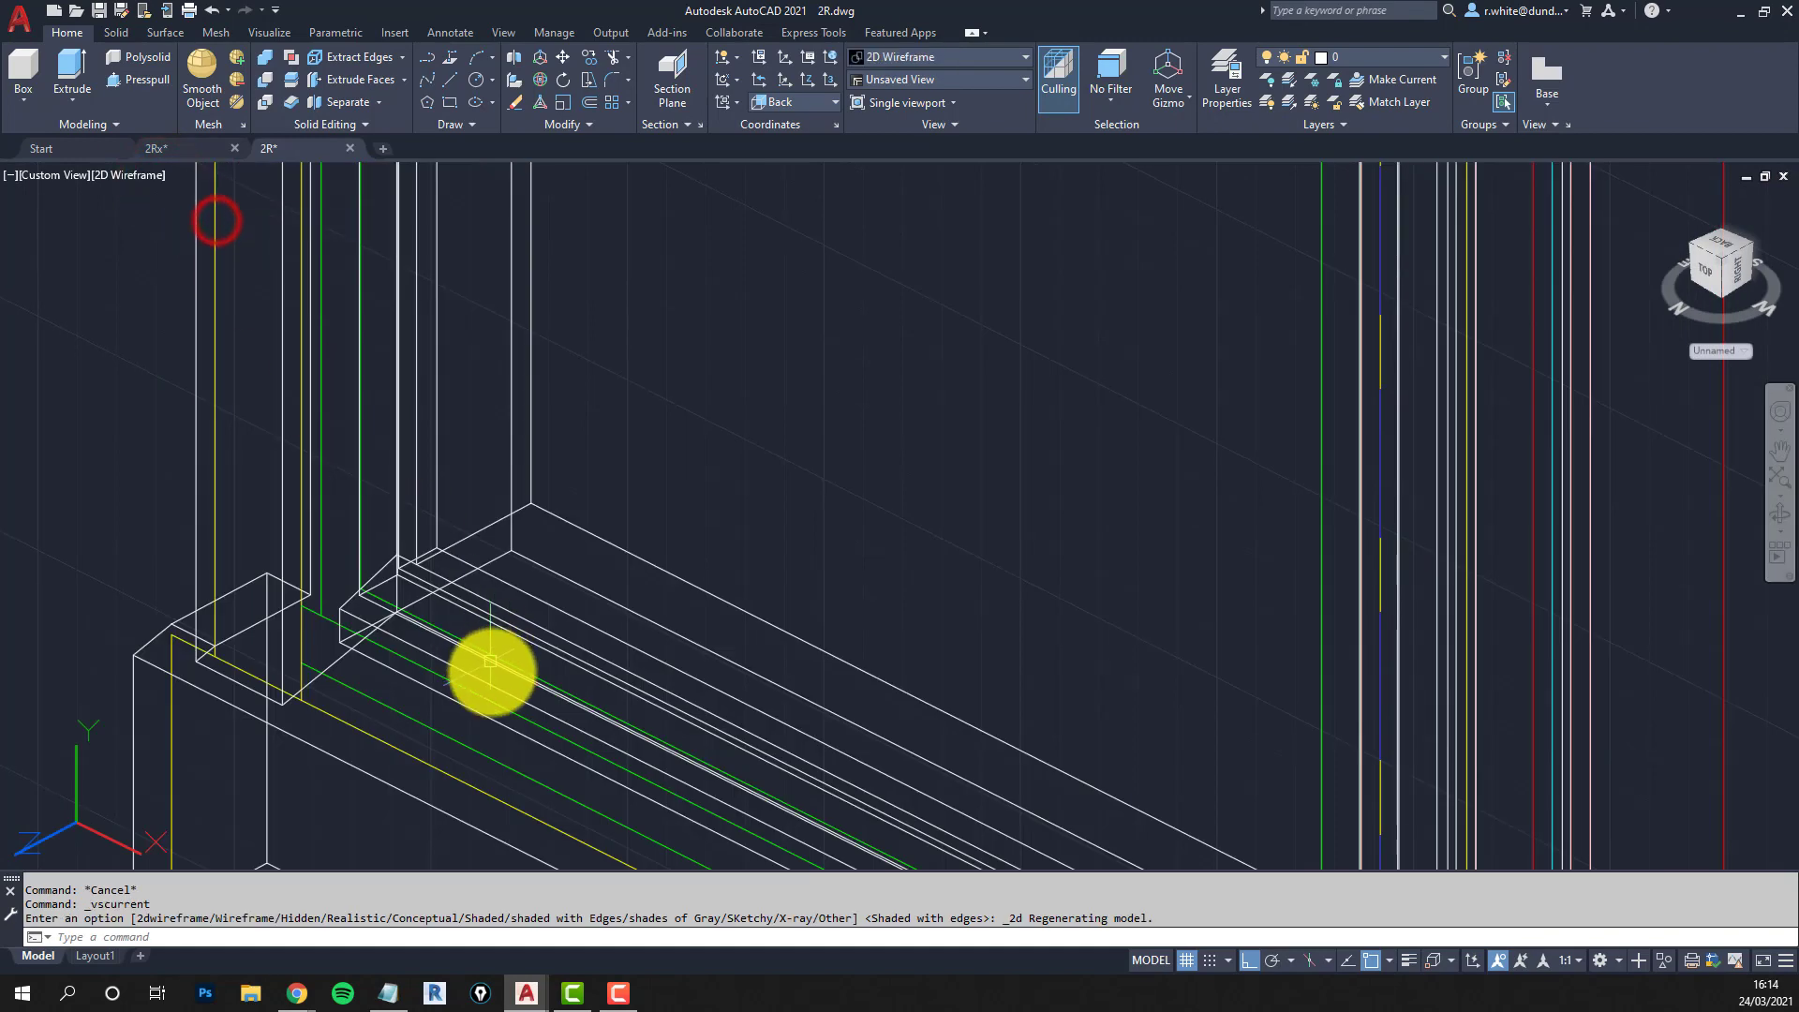
scroll(478, 589, "up", 3)
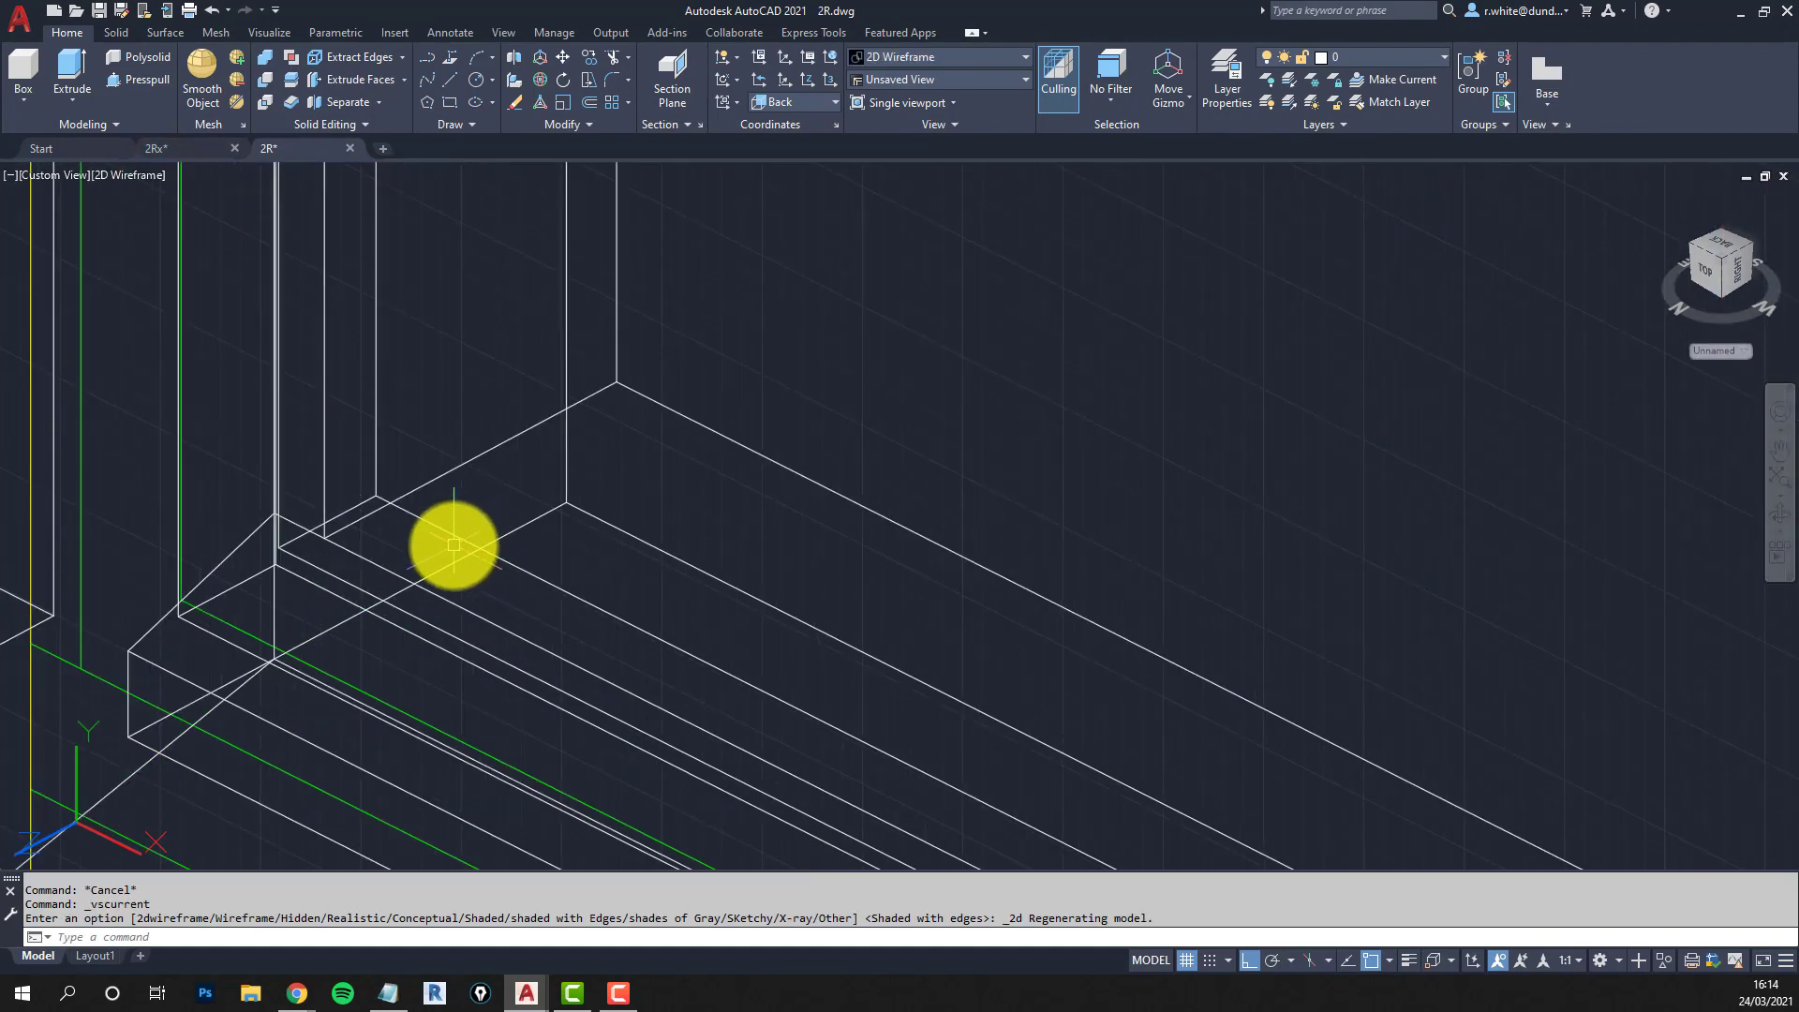
scroll(454, 544, "down", 3)
Move both sashes backward together, from the lower sash's rear bottom corner to the surrounding frame's rear inner corner.
key("Escape")
key("Escape")
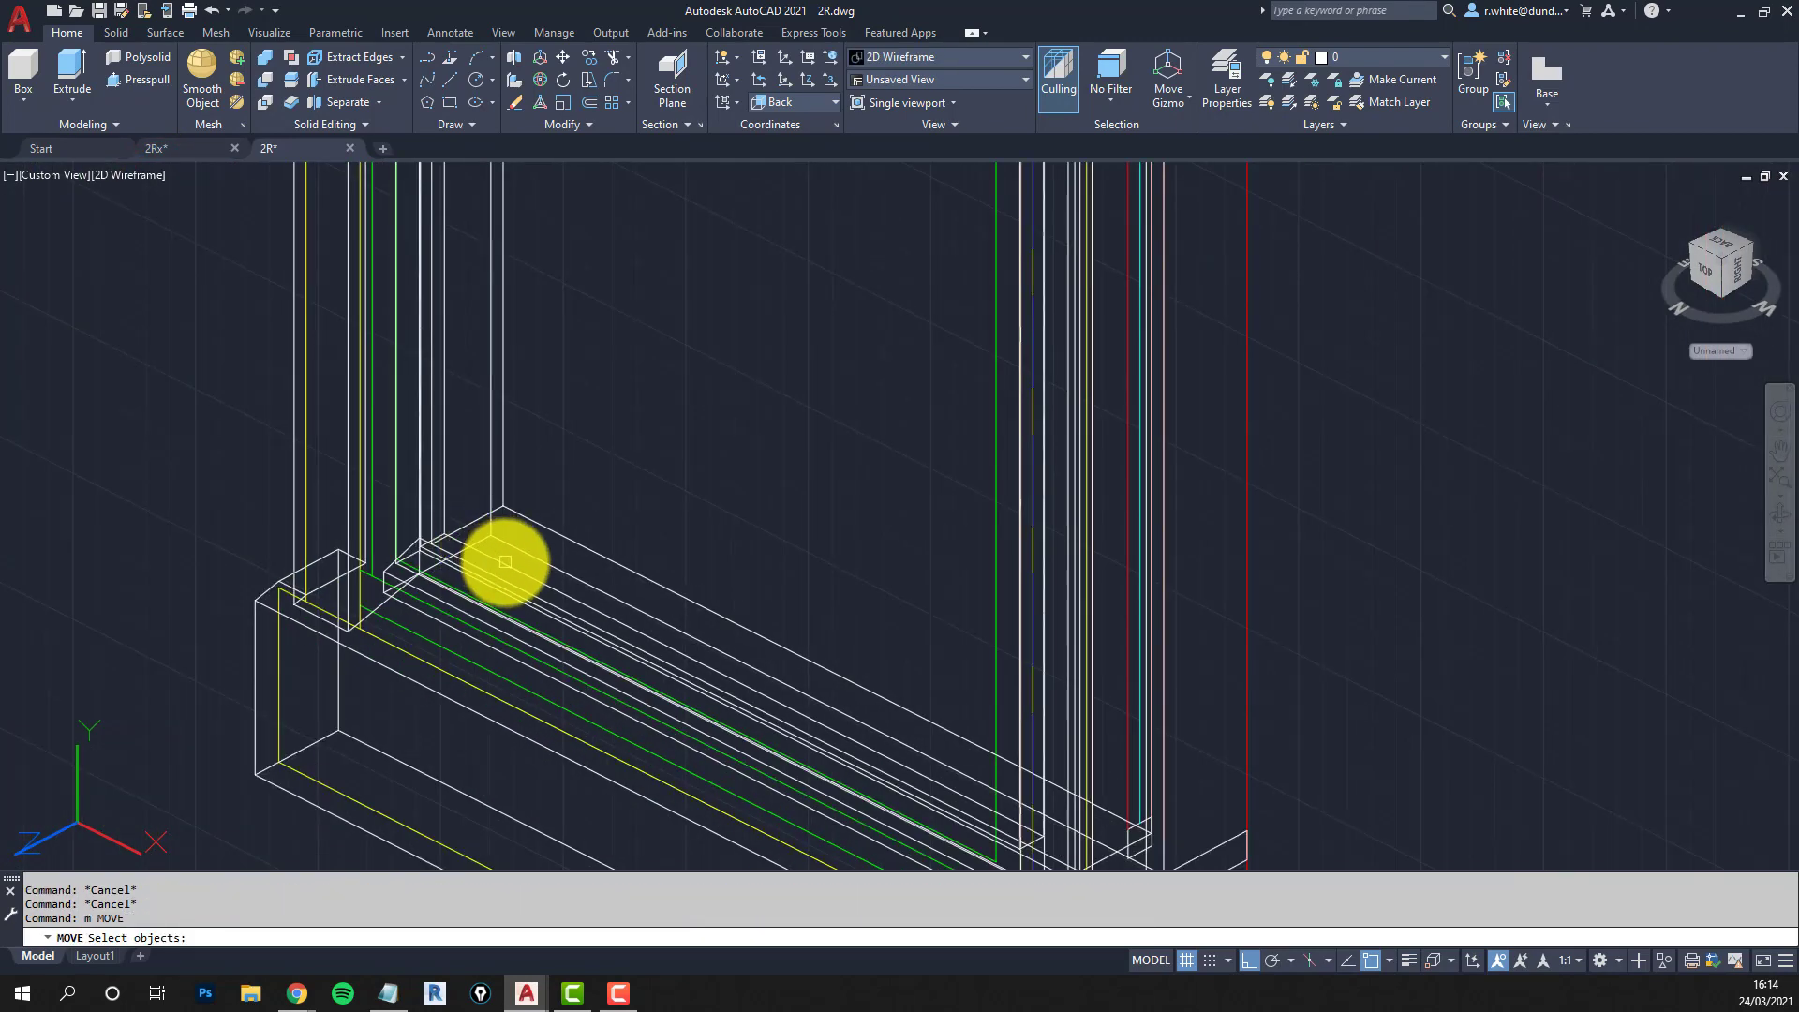
scroll(511, 543, "down", 6)
left_click(514, 590)
scroll(525, 524, "up", 6)
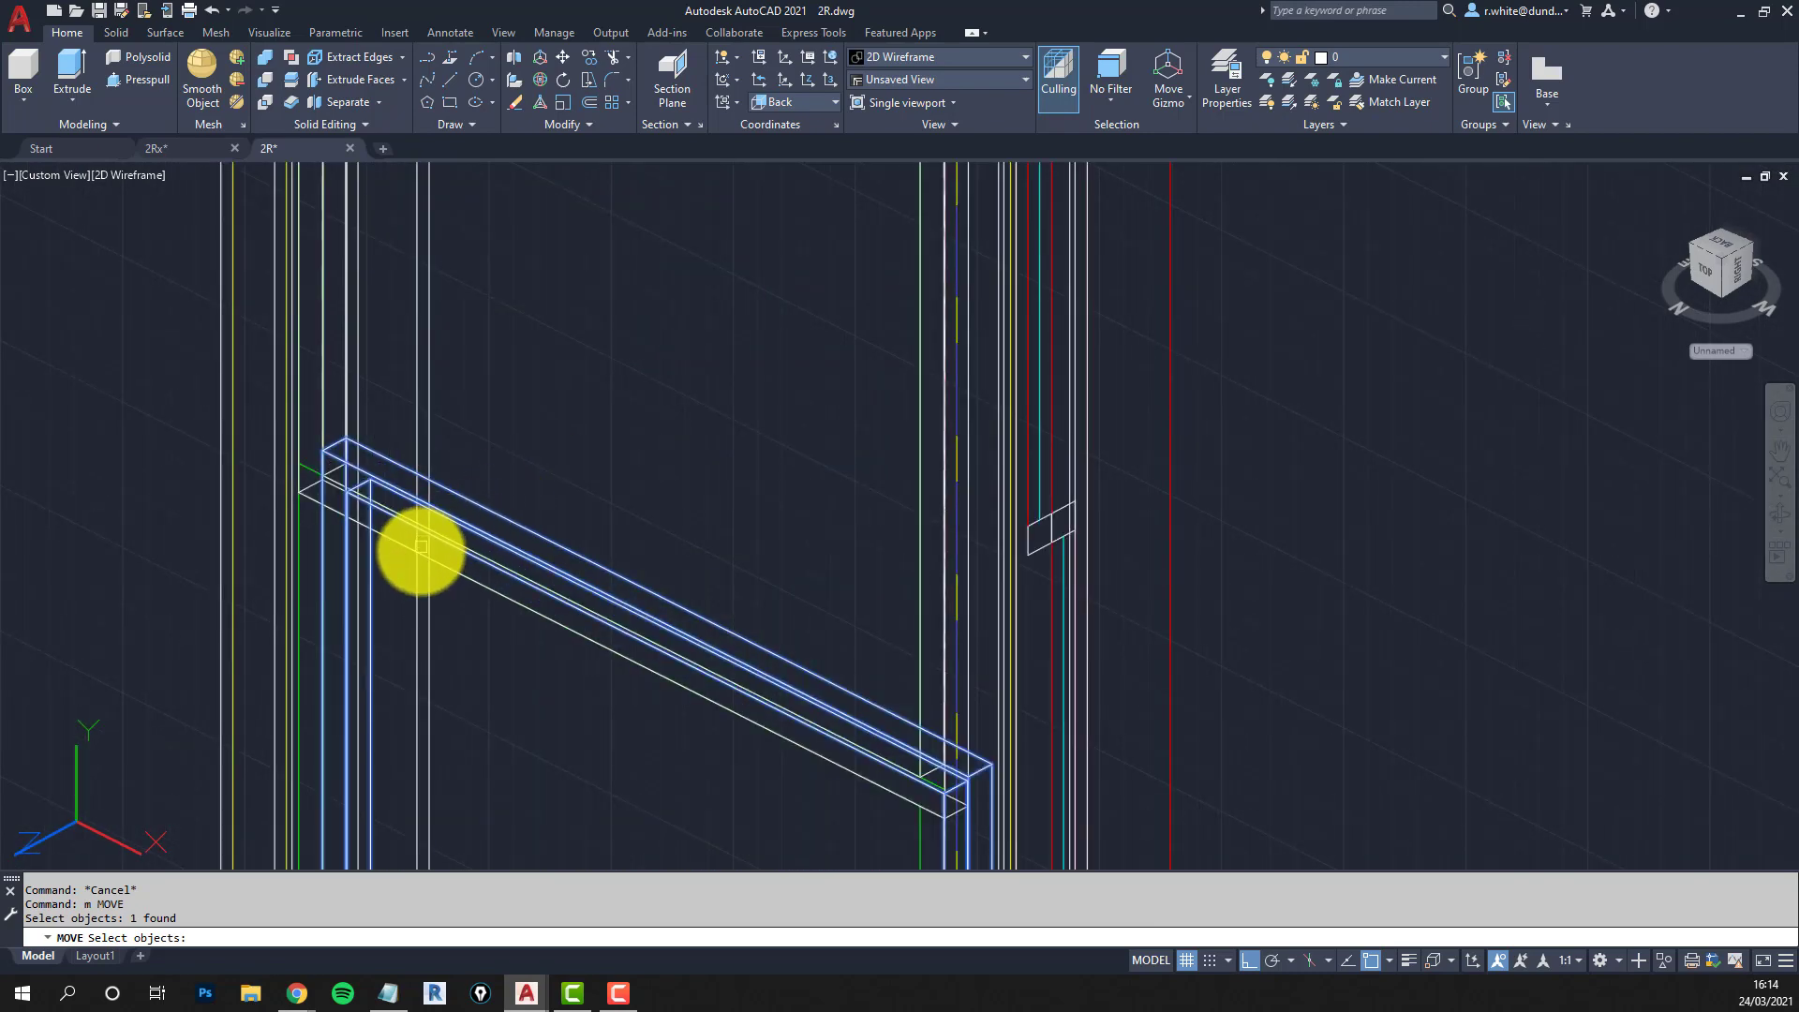
left_click(463, 578)
middle_click_drag(463, 578, 481, 429)
scroll(506, 450, "up", 3)
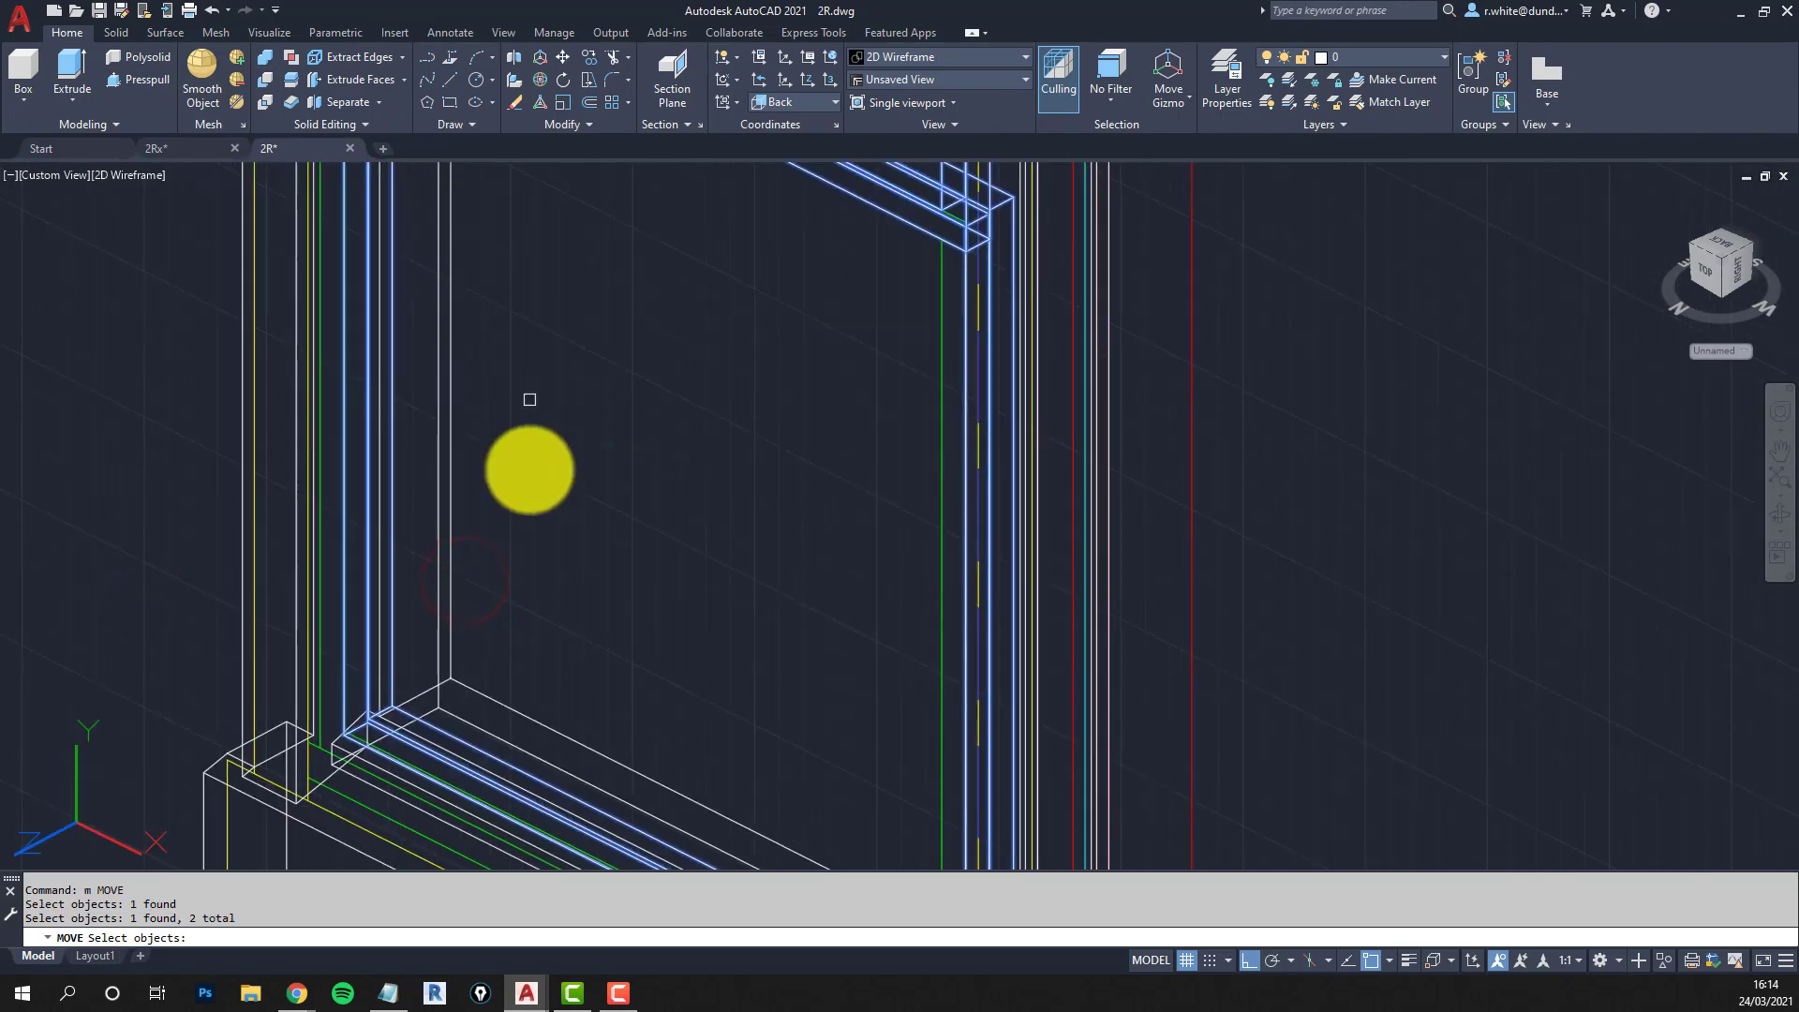
middle_click_drag(489, 582, 550, 487)
scroll(397, 549, "up", 5)
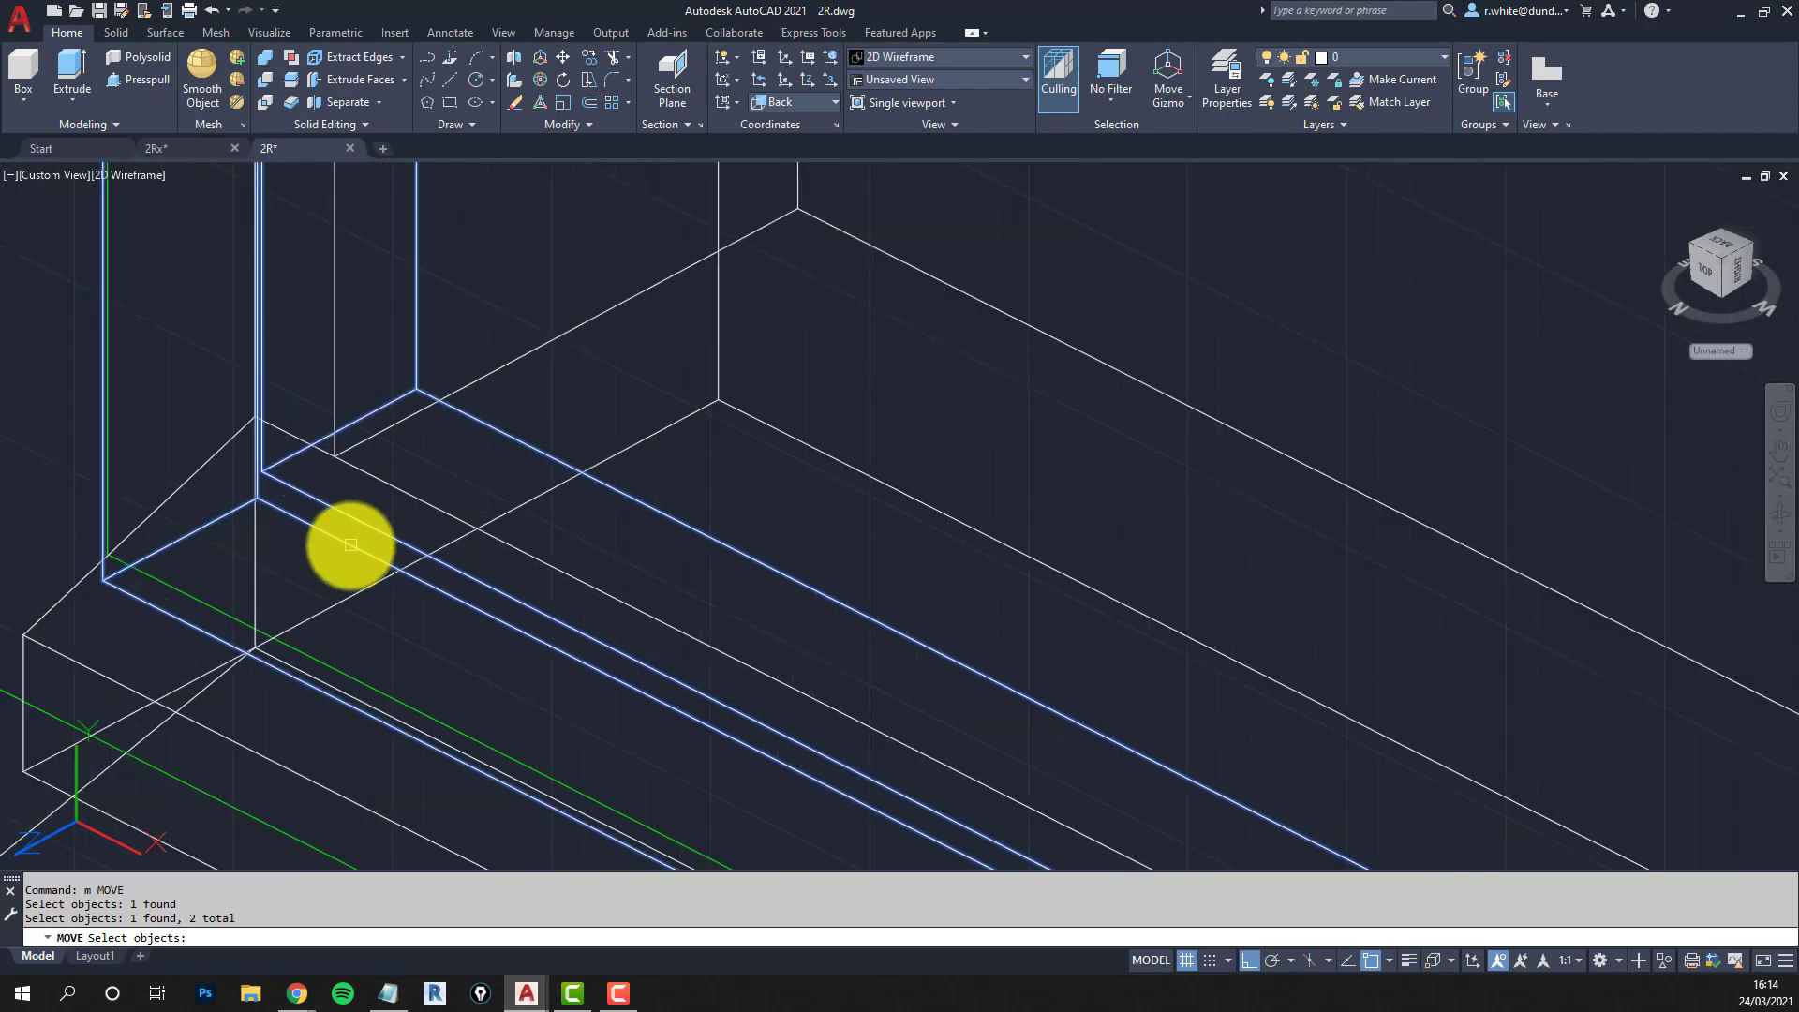
middle_click_drag(371, 527, 478, 599, "shift")
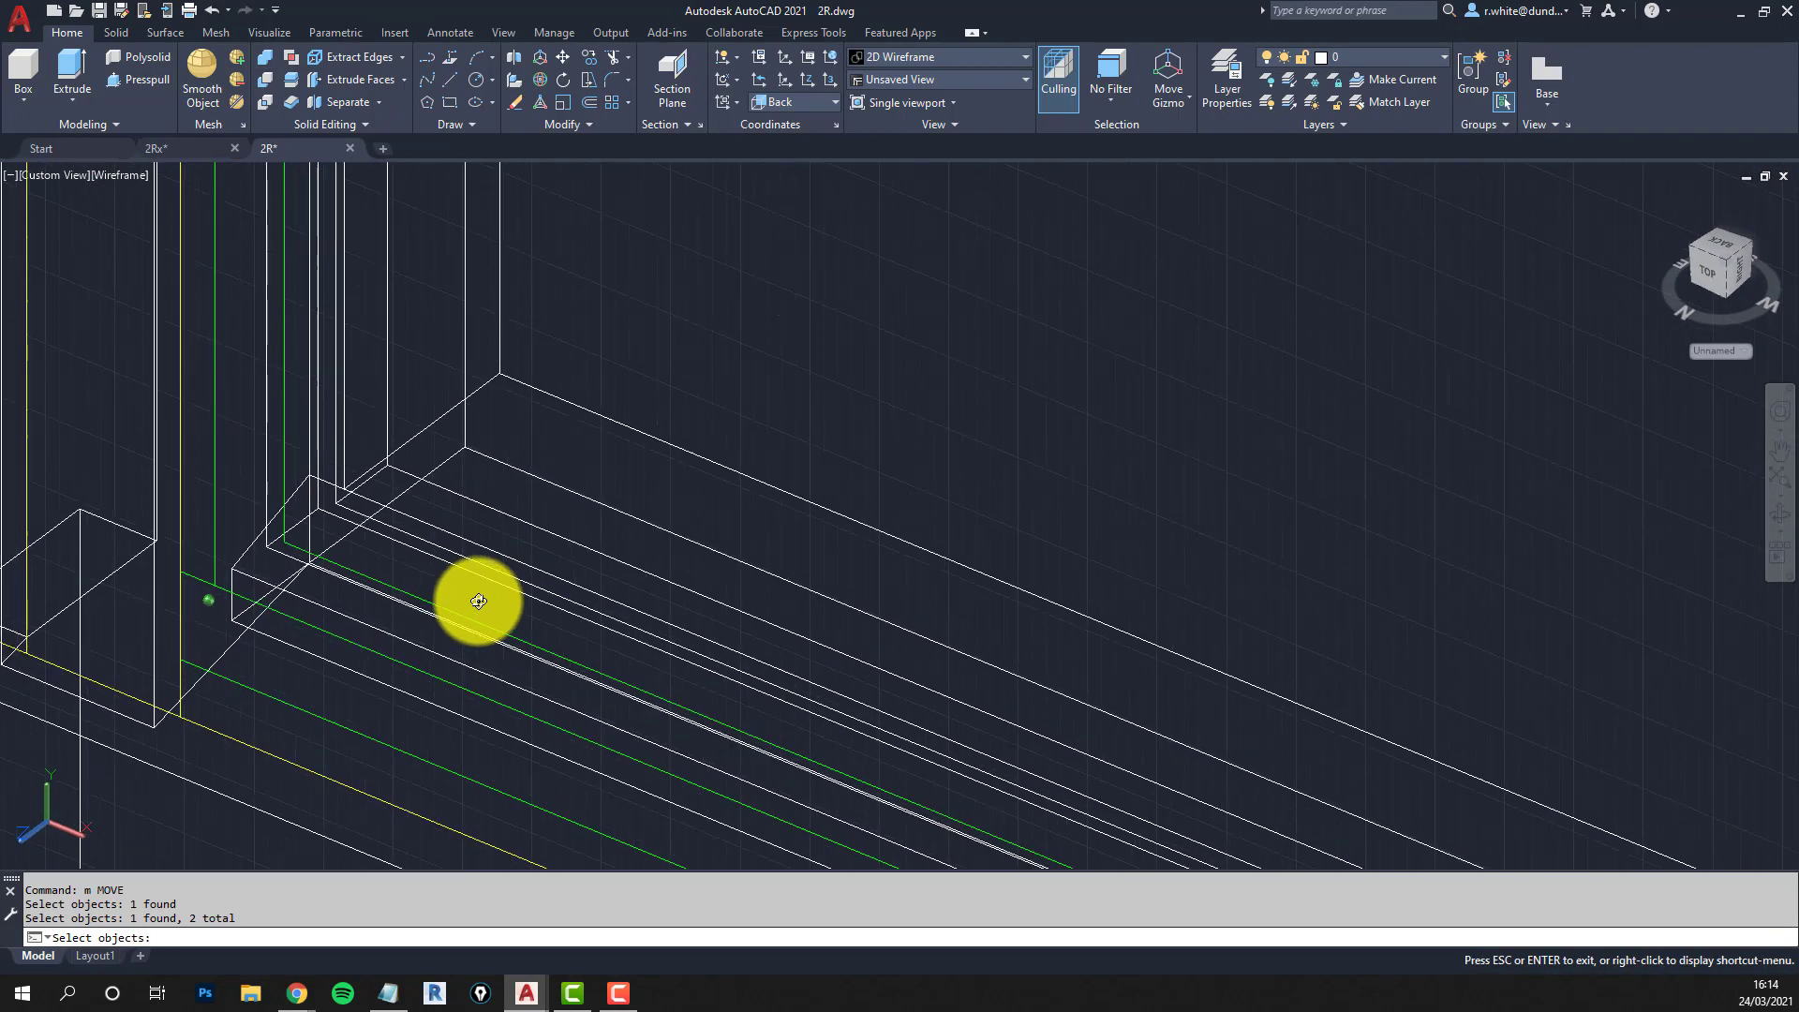
key("Return")
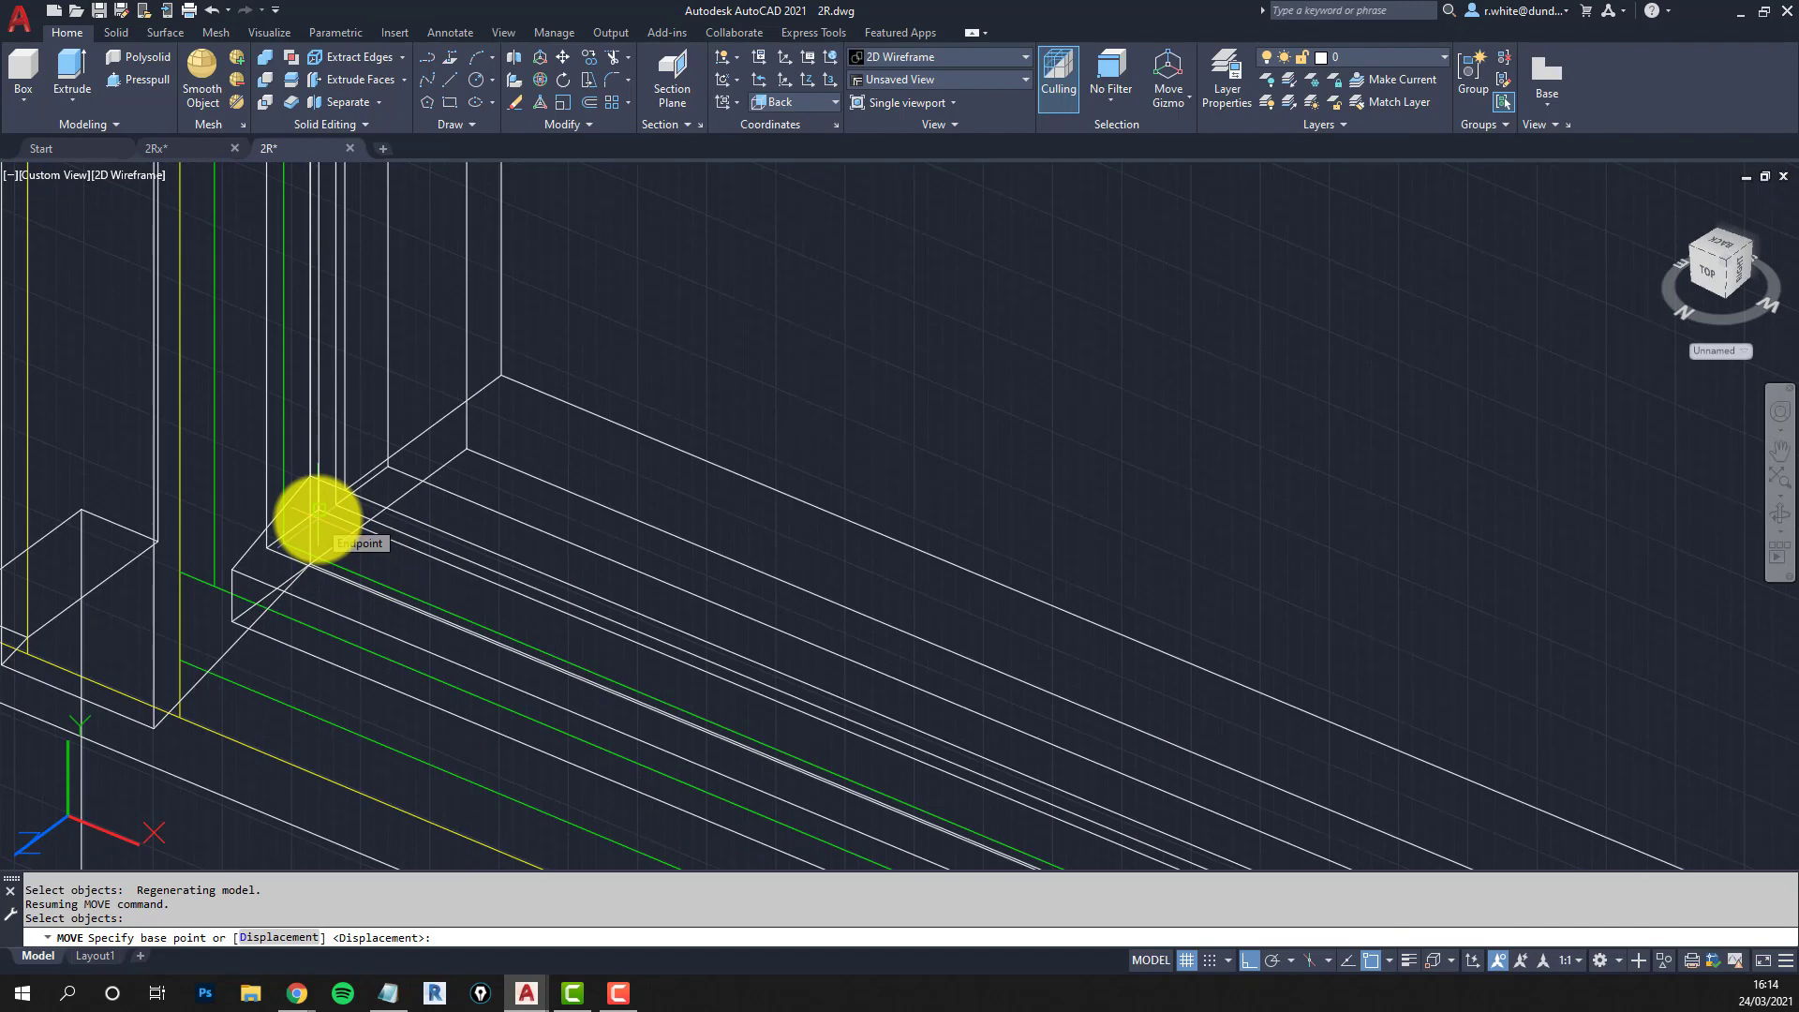
left_click(319, 519)
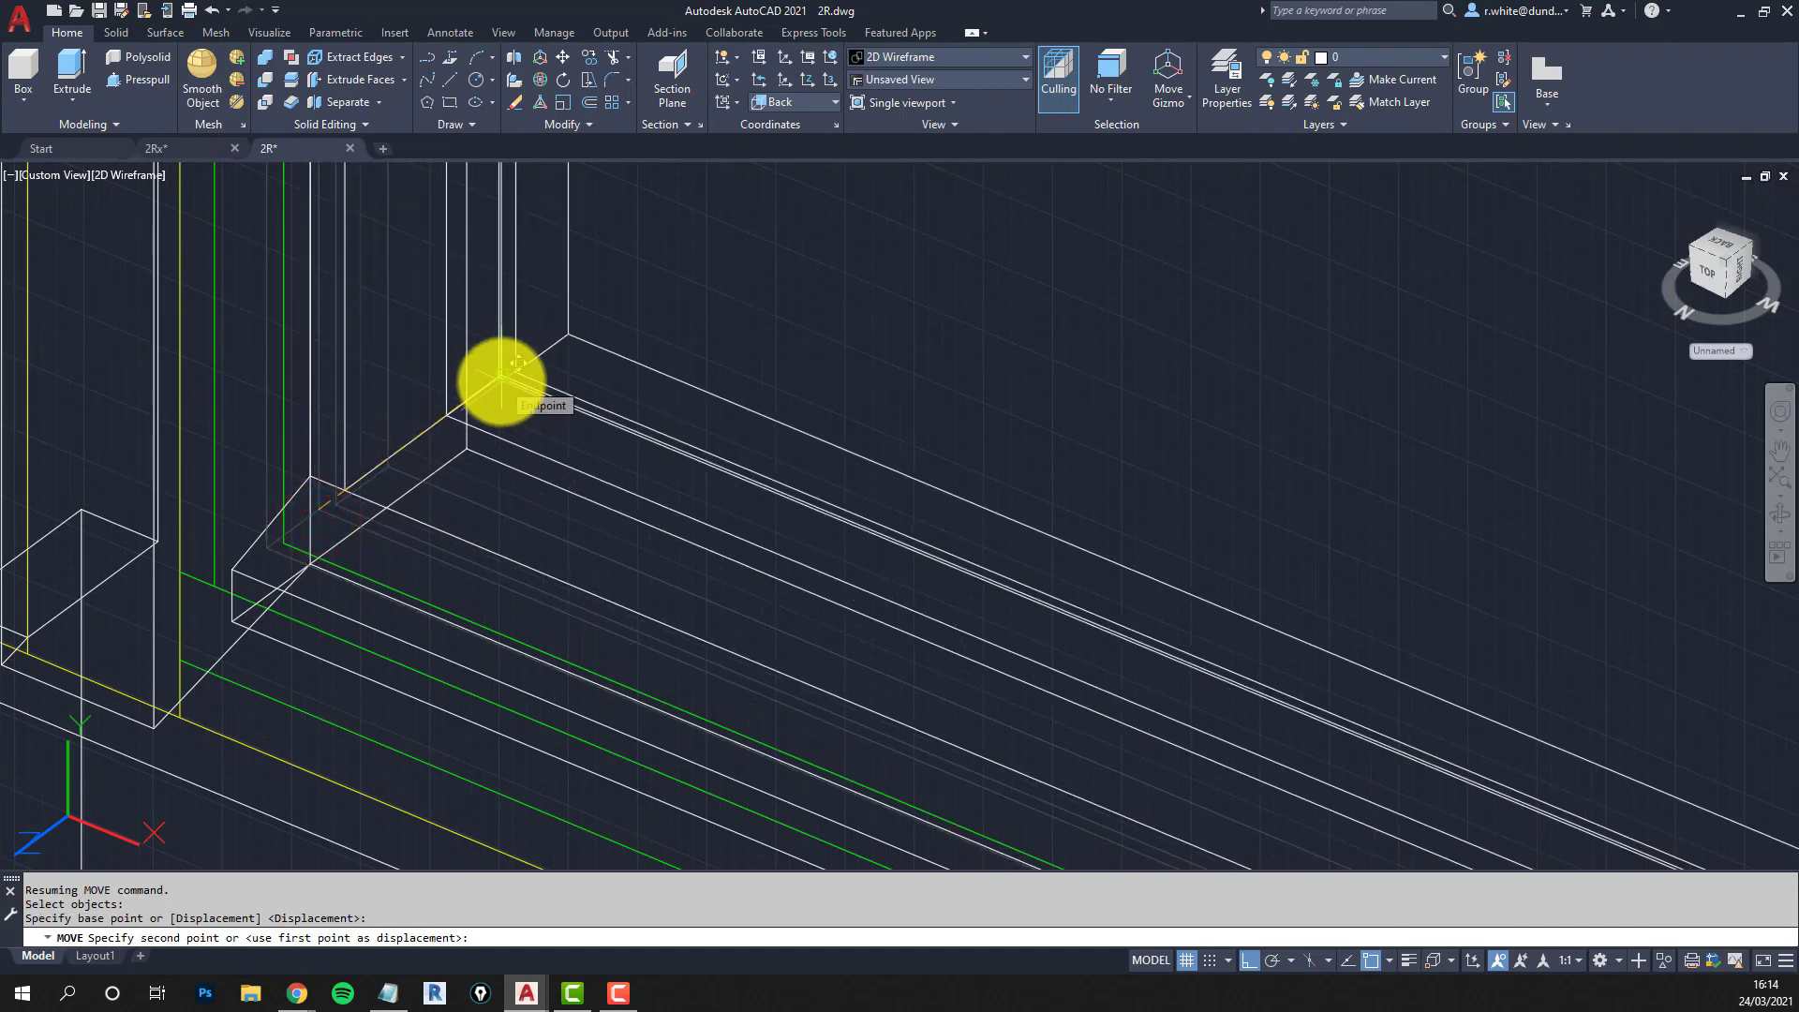
left_click(502, 374)
Set the visual style to Shaded with edges and examine the sashes' position in the frame from front and rear.
scroll(506, 394, "down", 2)
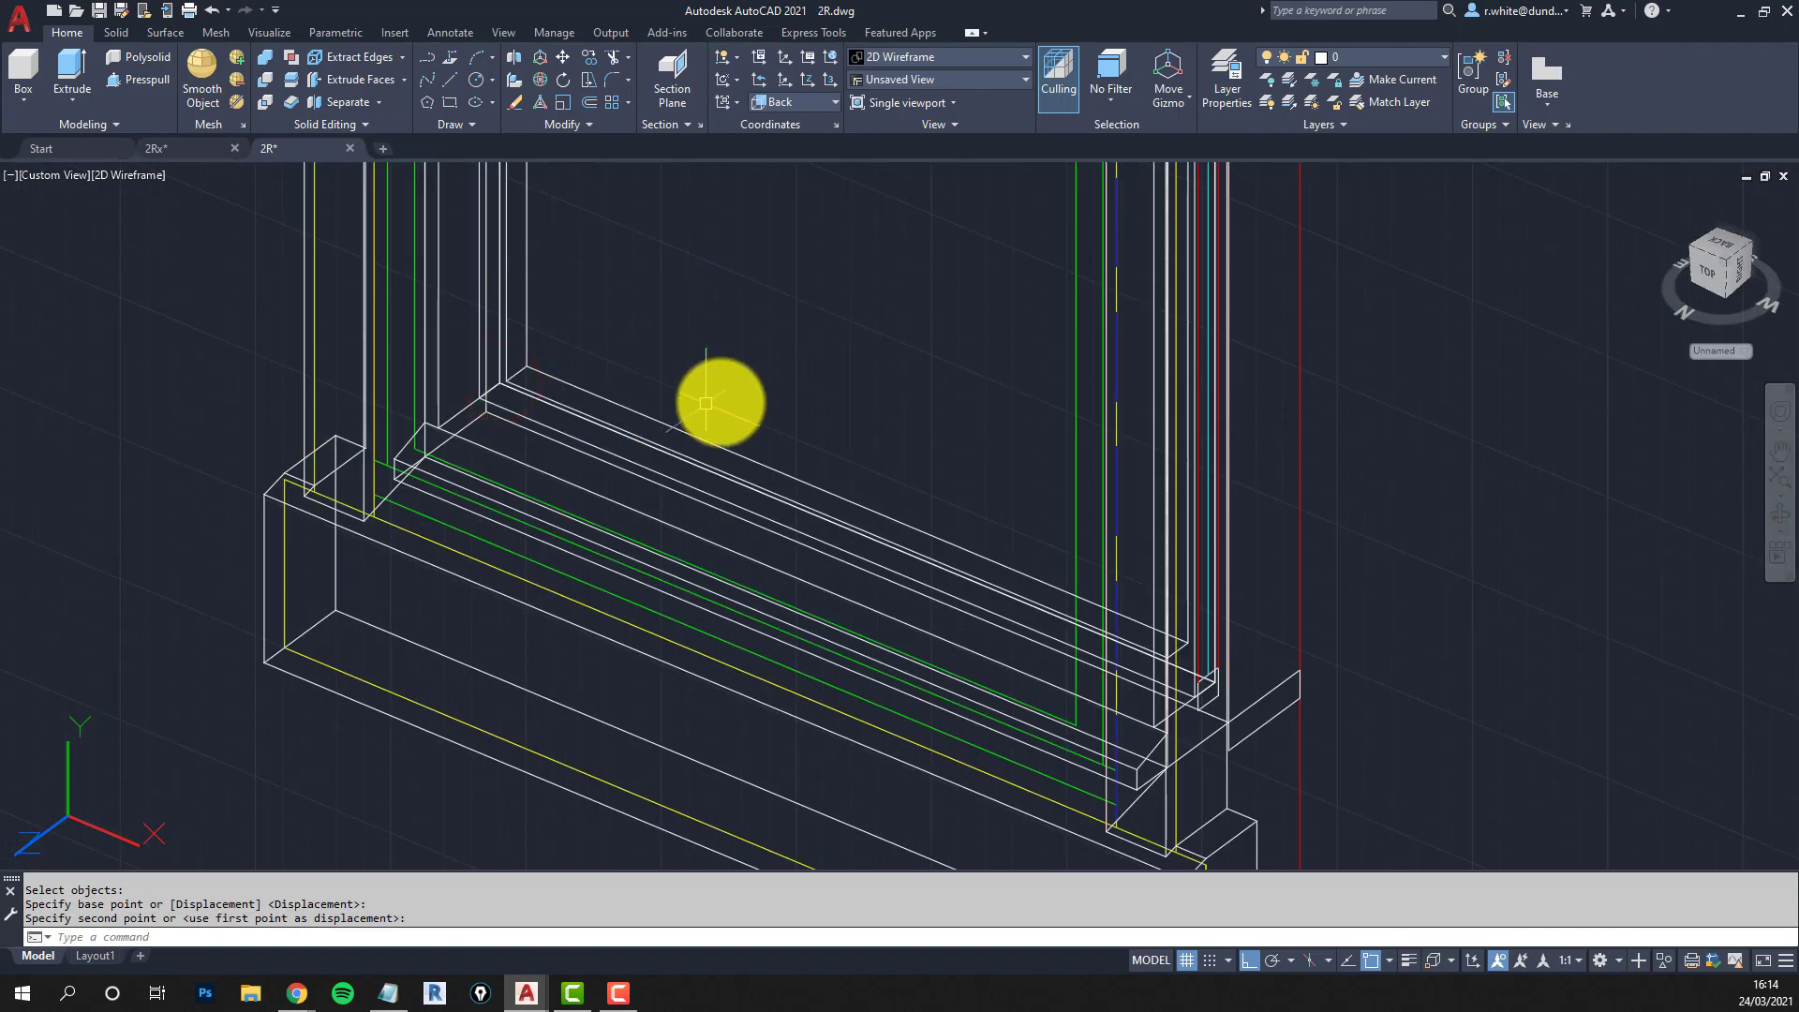
scroll(724, 398, "down", 3)
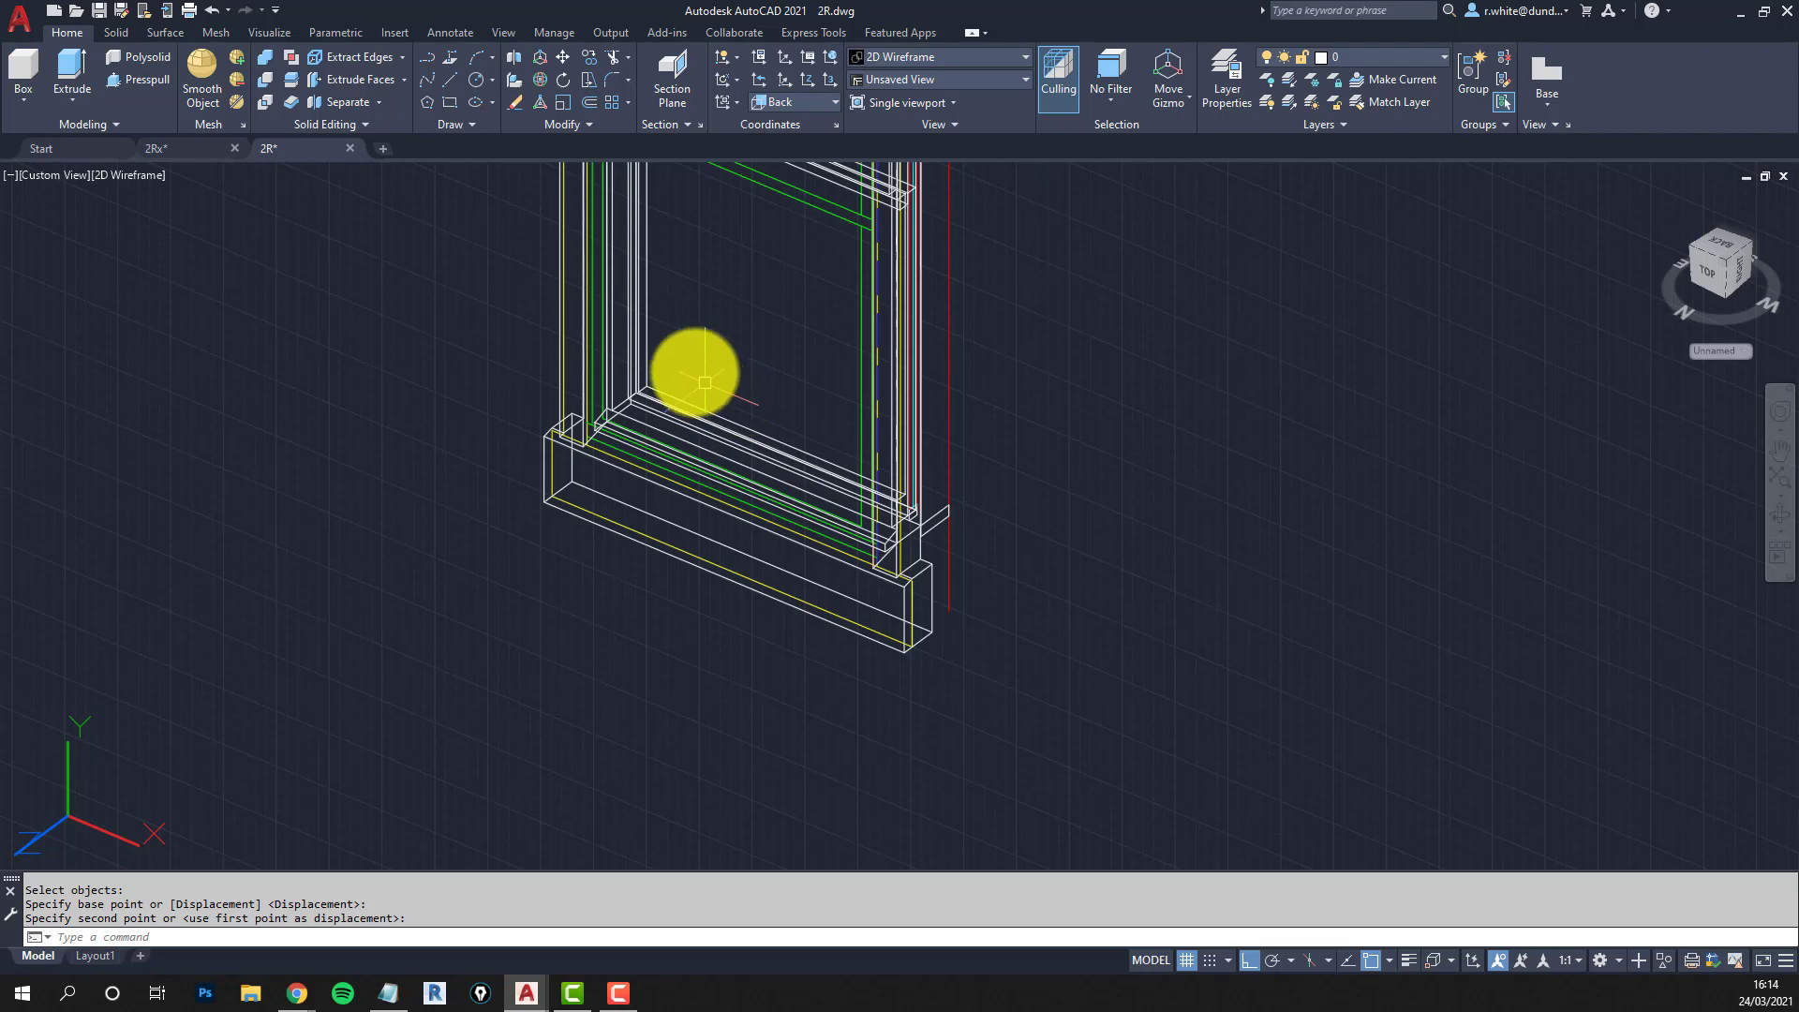
left_click(114, 174)
left_click(210, 323)
mouse_move(771, 387)
middle_mouse_down()
mouse_move(745, 659)
mouse_move(662, 522)
mouse_move(418, 510)
middle_mouse_up()
scroll(1008, 706, "up", 5)
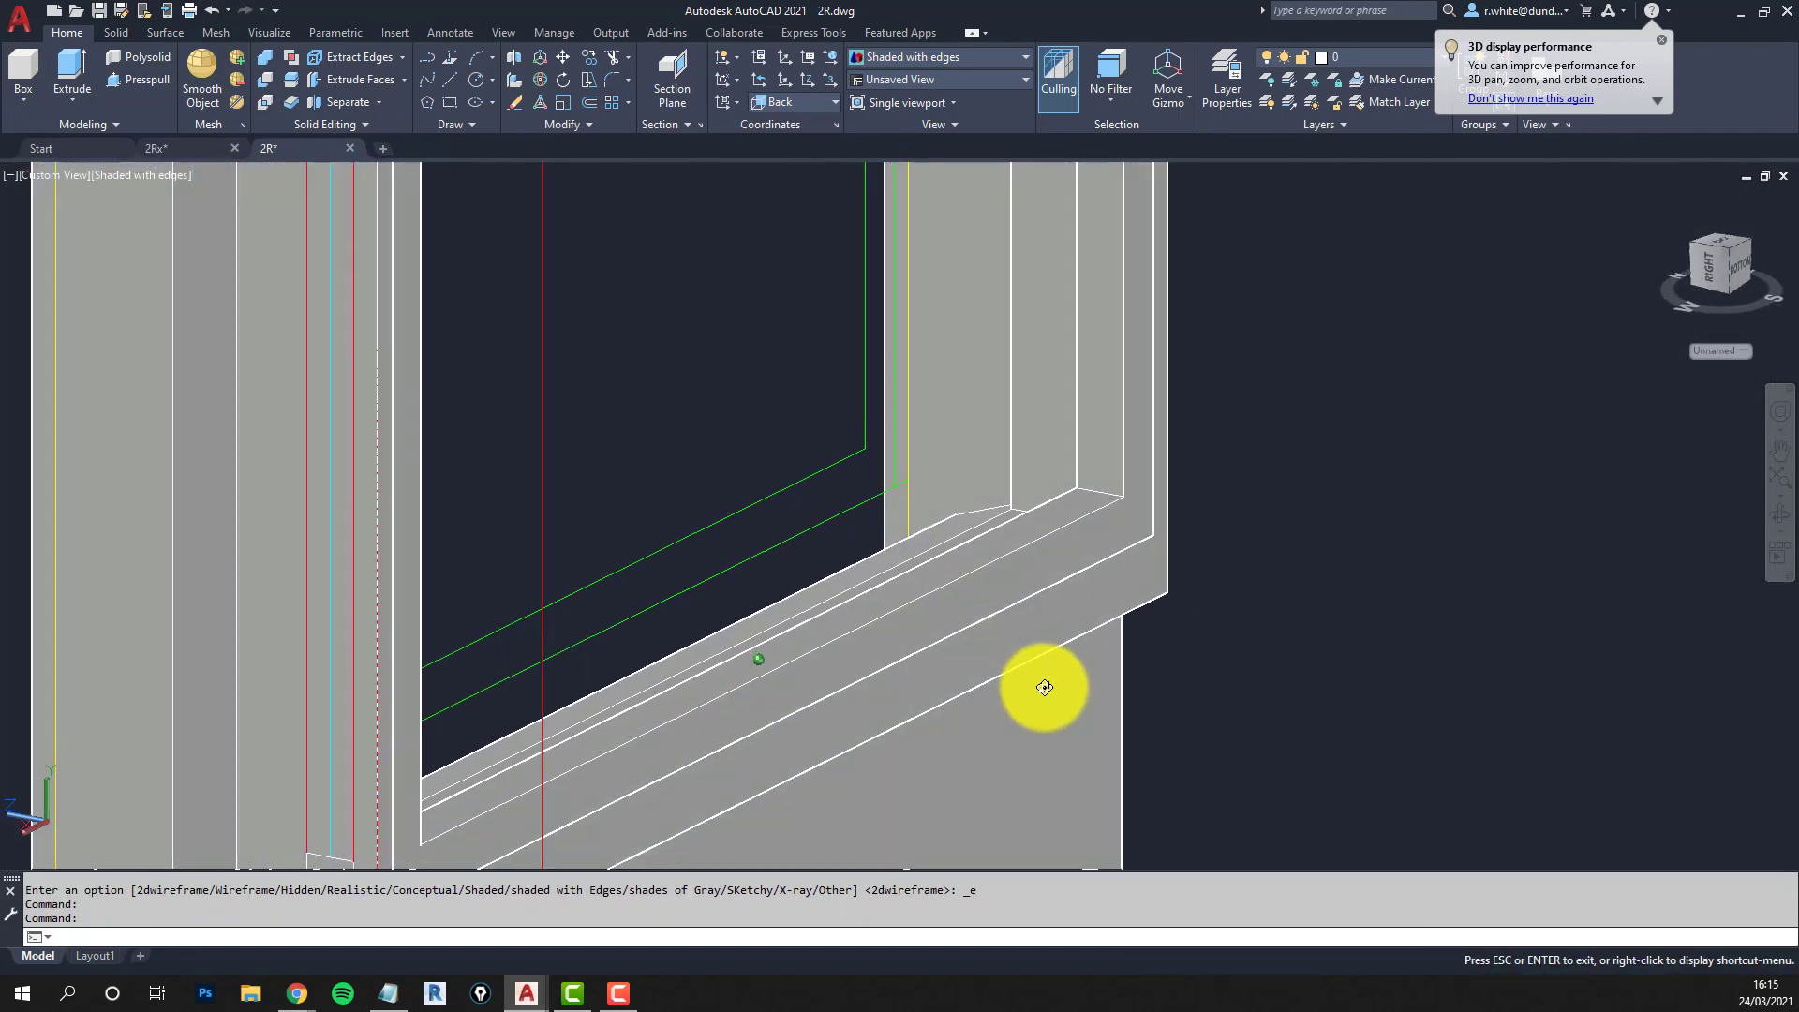
middle_click_drag(1044, 687, 1268, 738, "shift")
scroll(1024, 534, "down", 5)
scroll(875, 663, "up", 5)
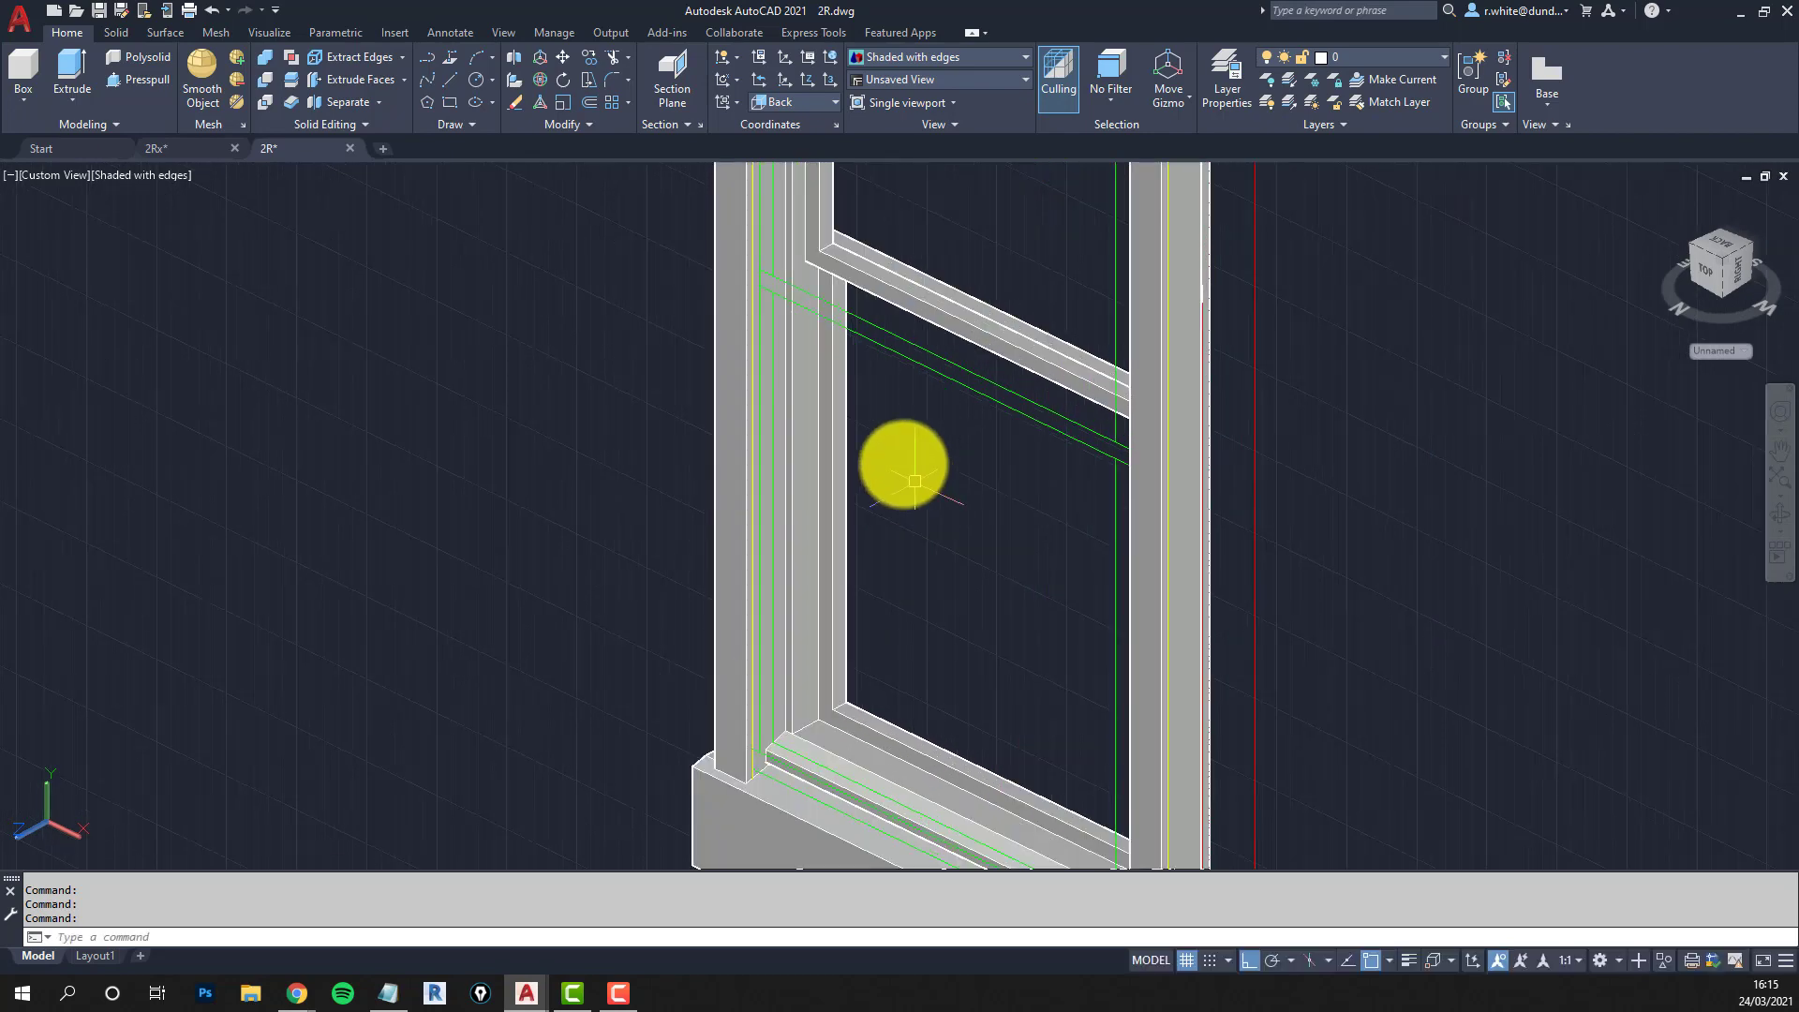
middle_click_drag(915, 480, 863, 474, "shift")
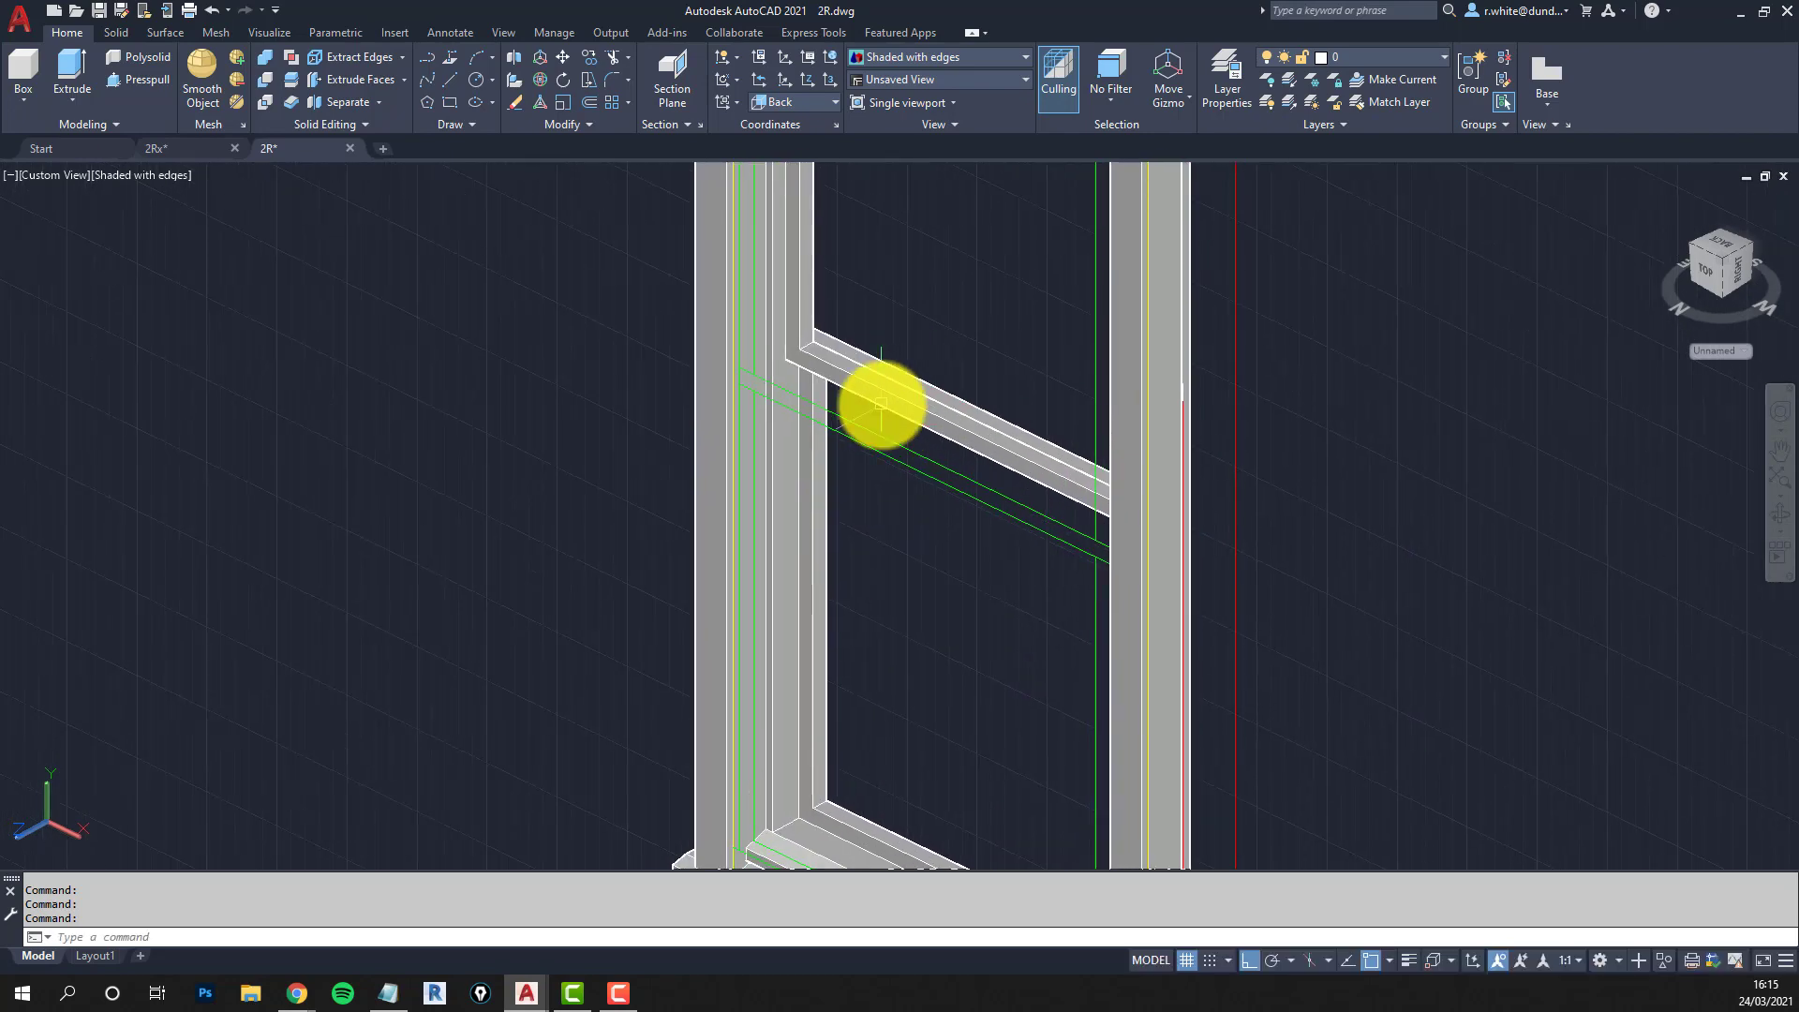
Move both sashes forward together by 25 so they are set in from the frame's rear face.
key("Escape")
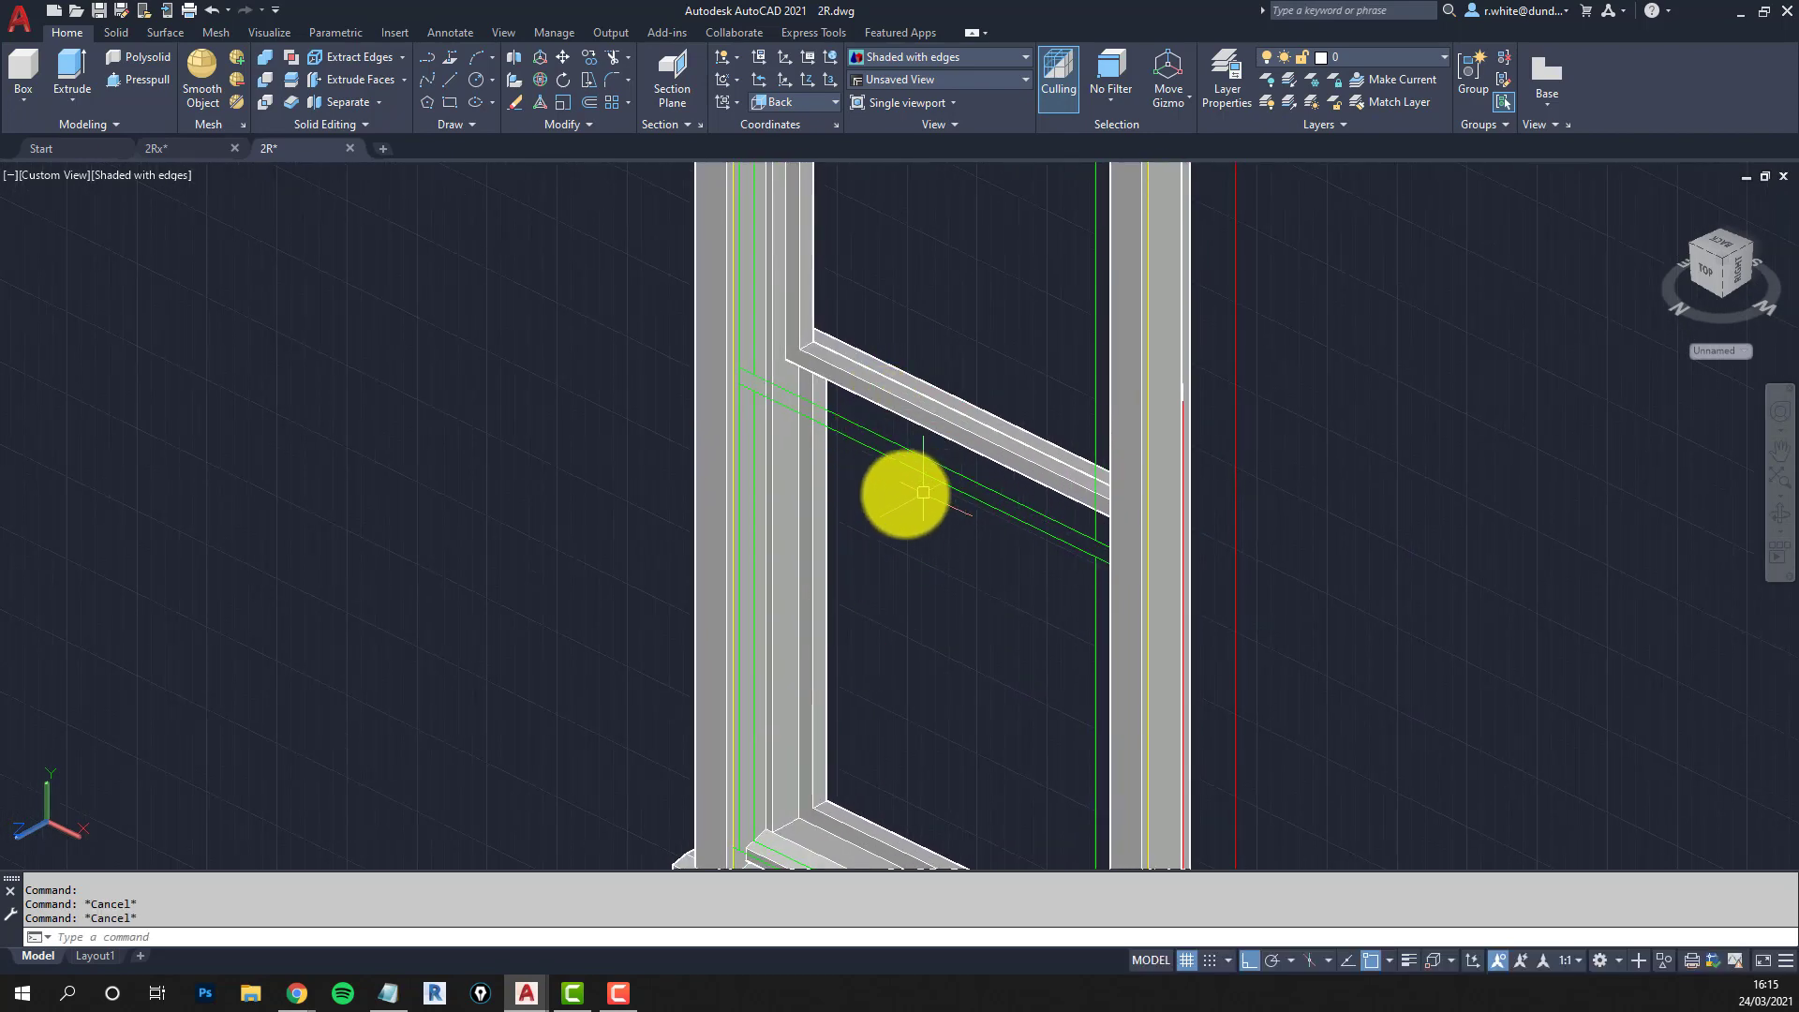
type("m")
key("Return")
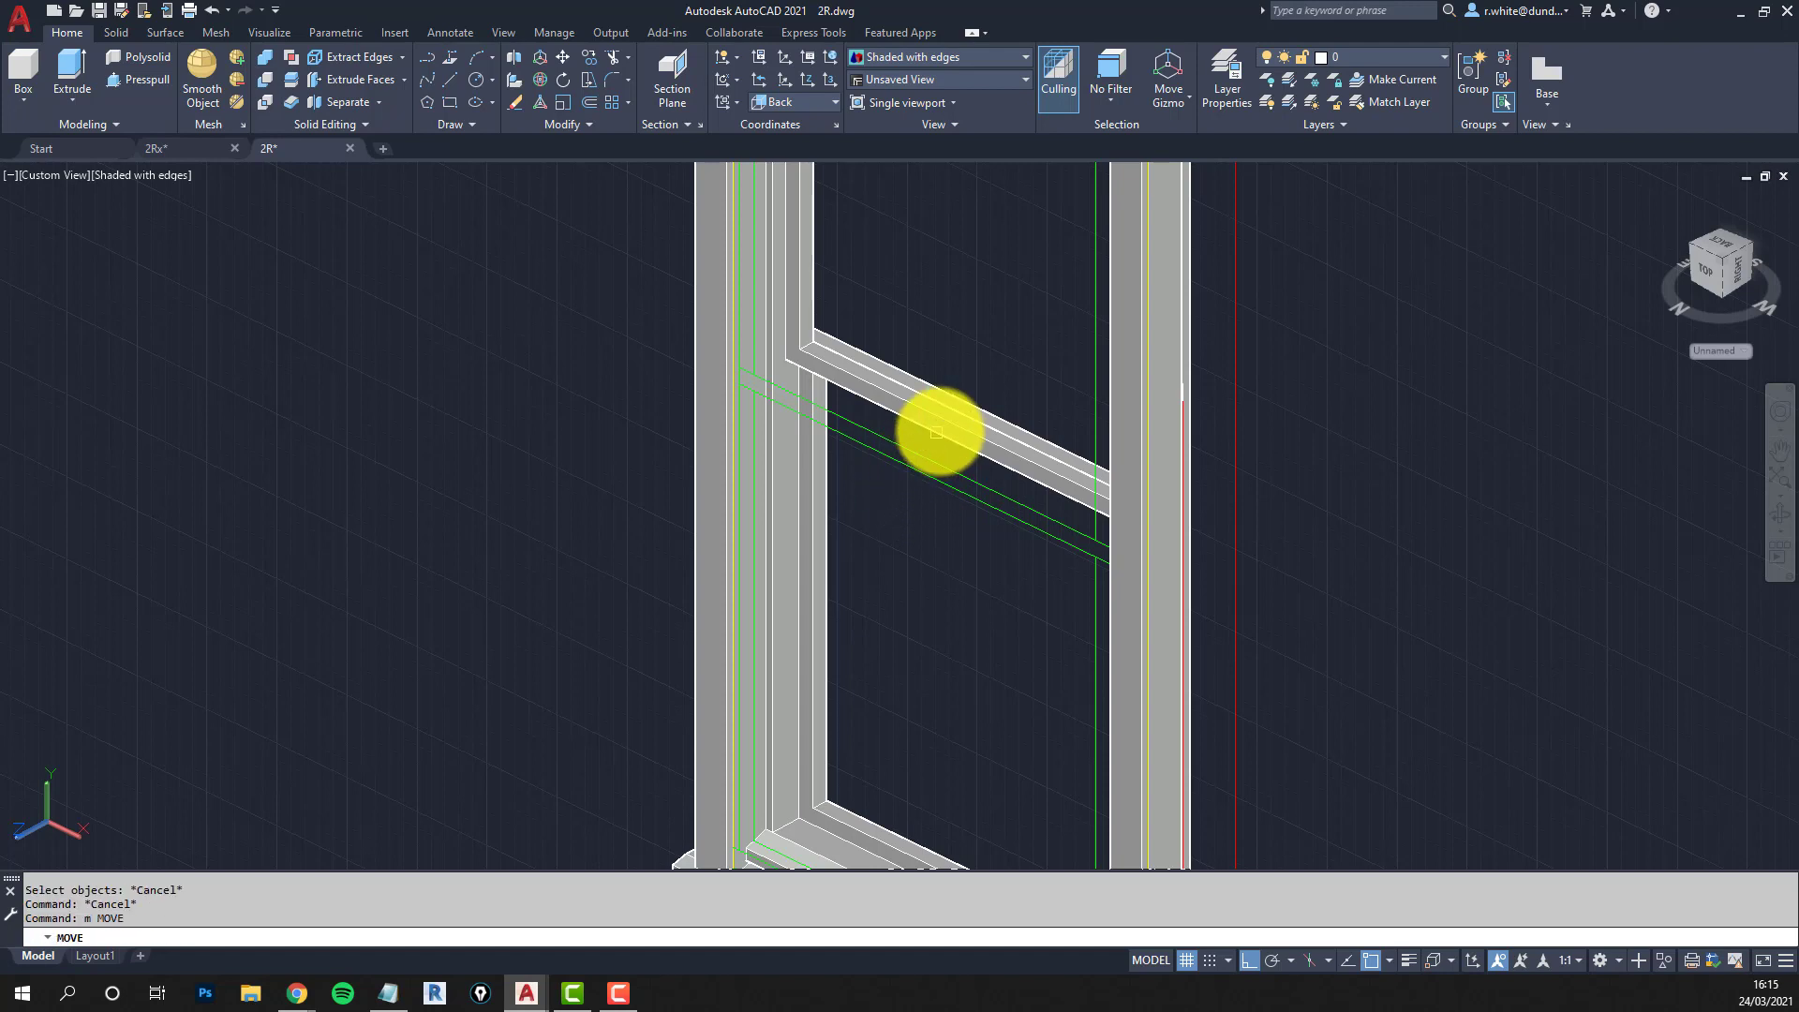
left_click(946, 425)
left_click(972, 402)
key("Return")
left_click(574, 506)
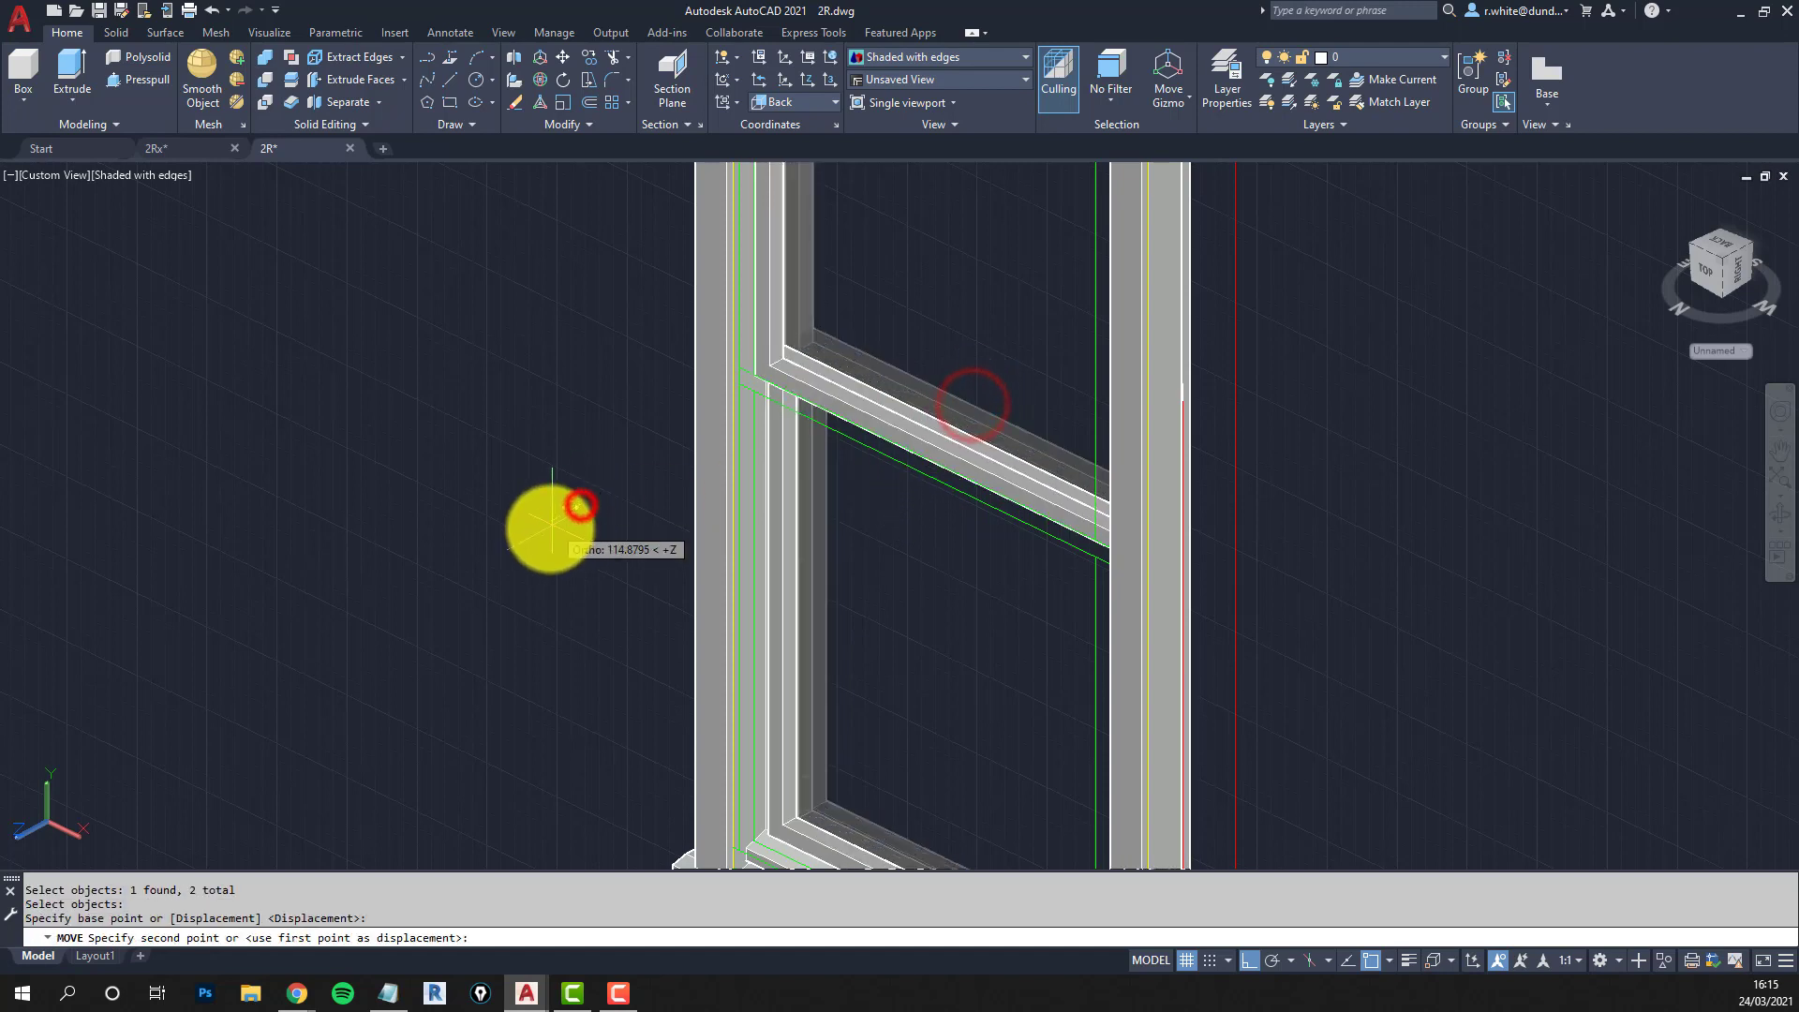
type("2")
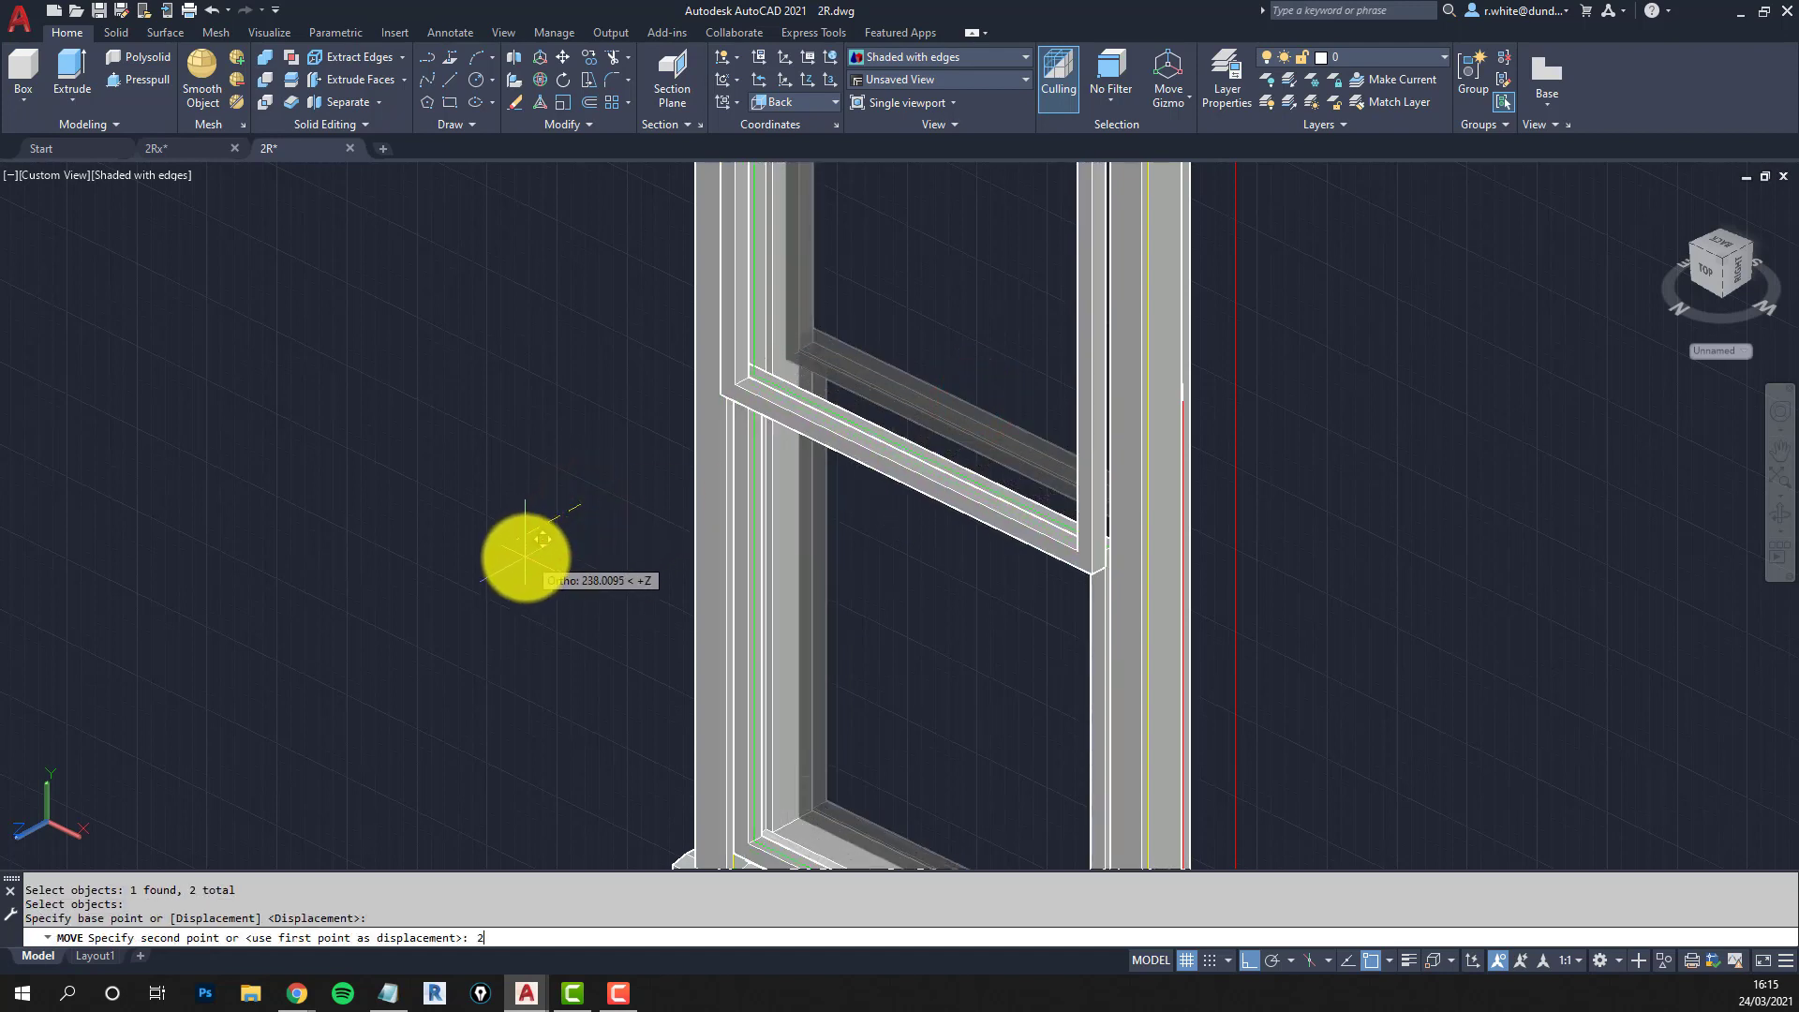
type("5")
key("Return")
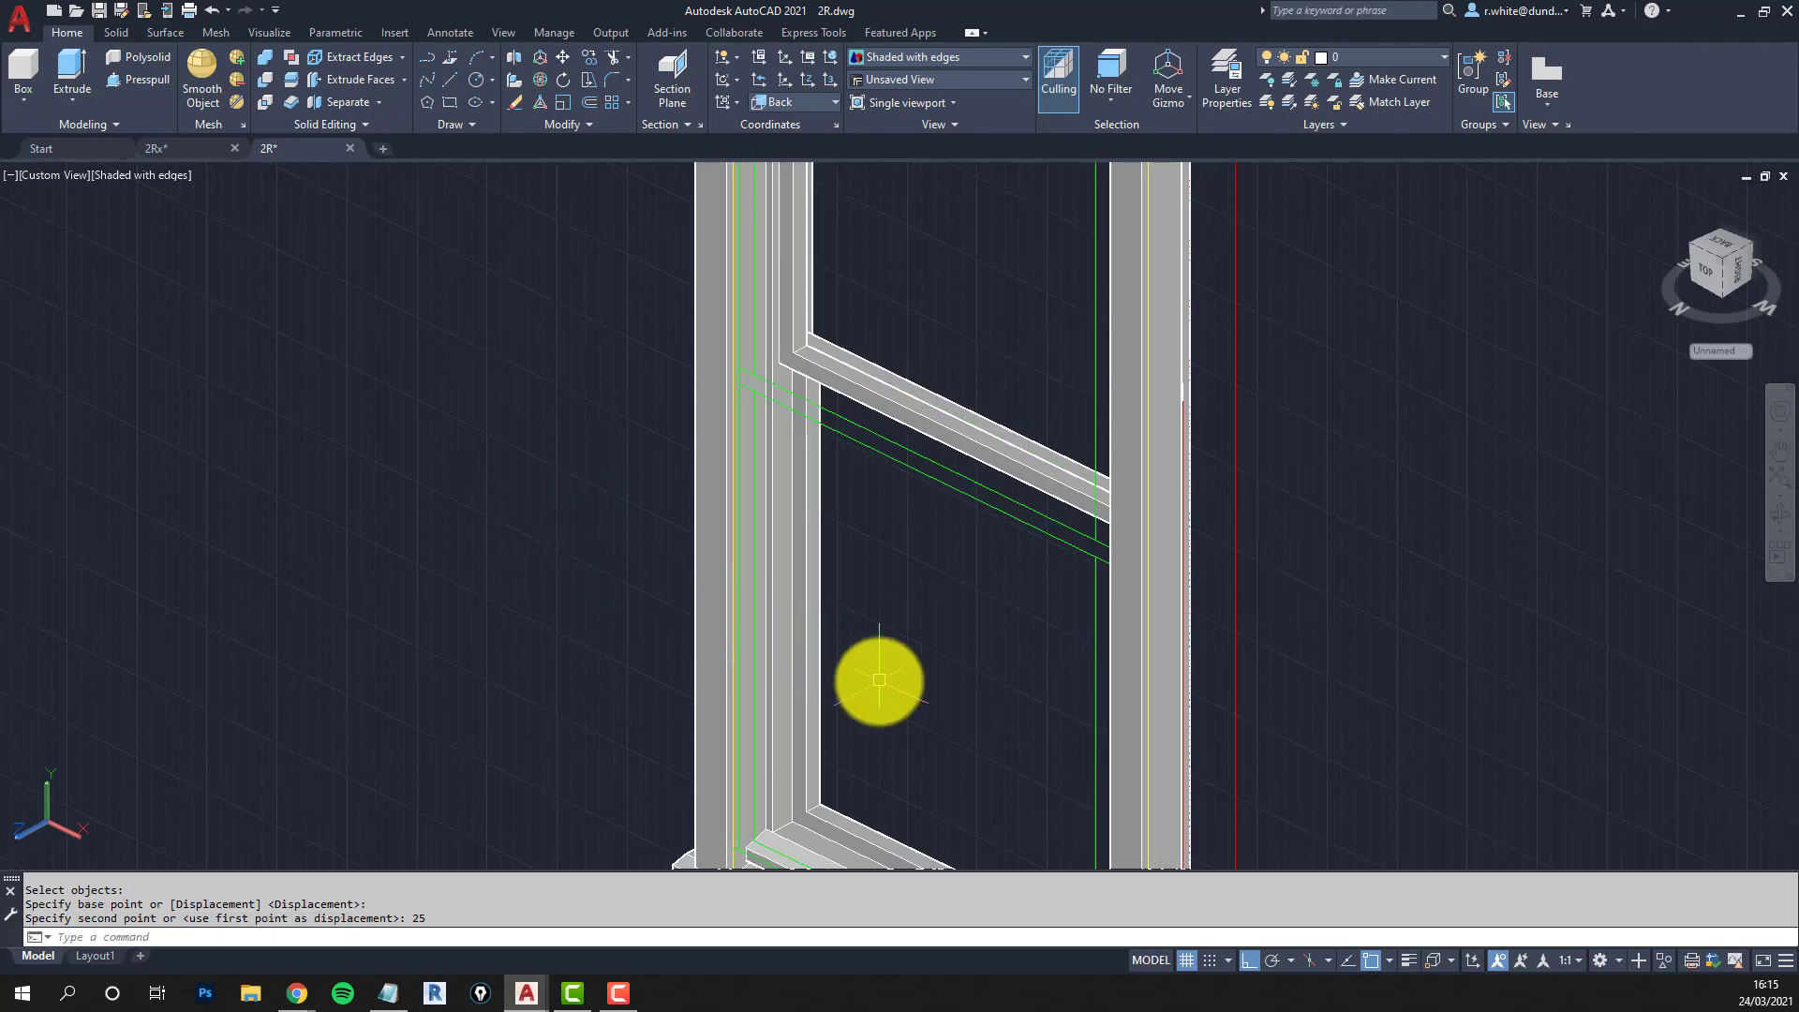
Examine the sashes' depth in the frame from behind, comparing it with the side section linework.
middle_click_drag(875, 683, 636, 701, "shift")
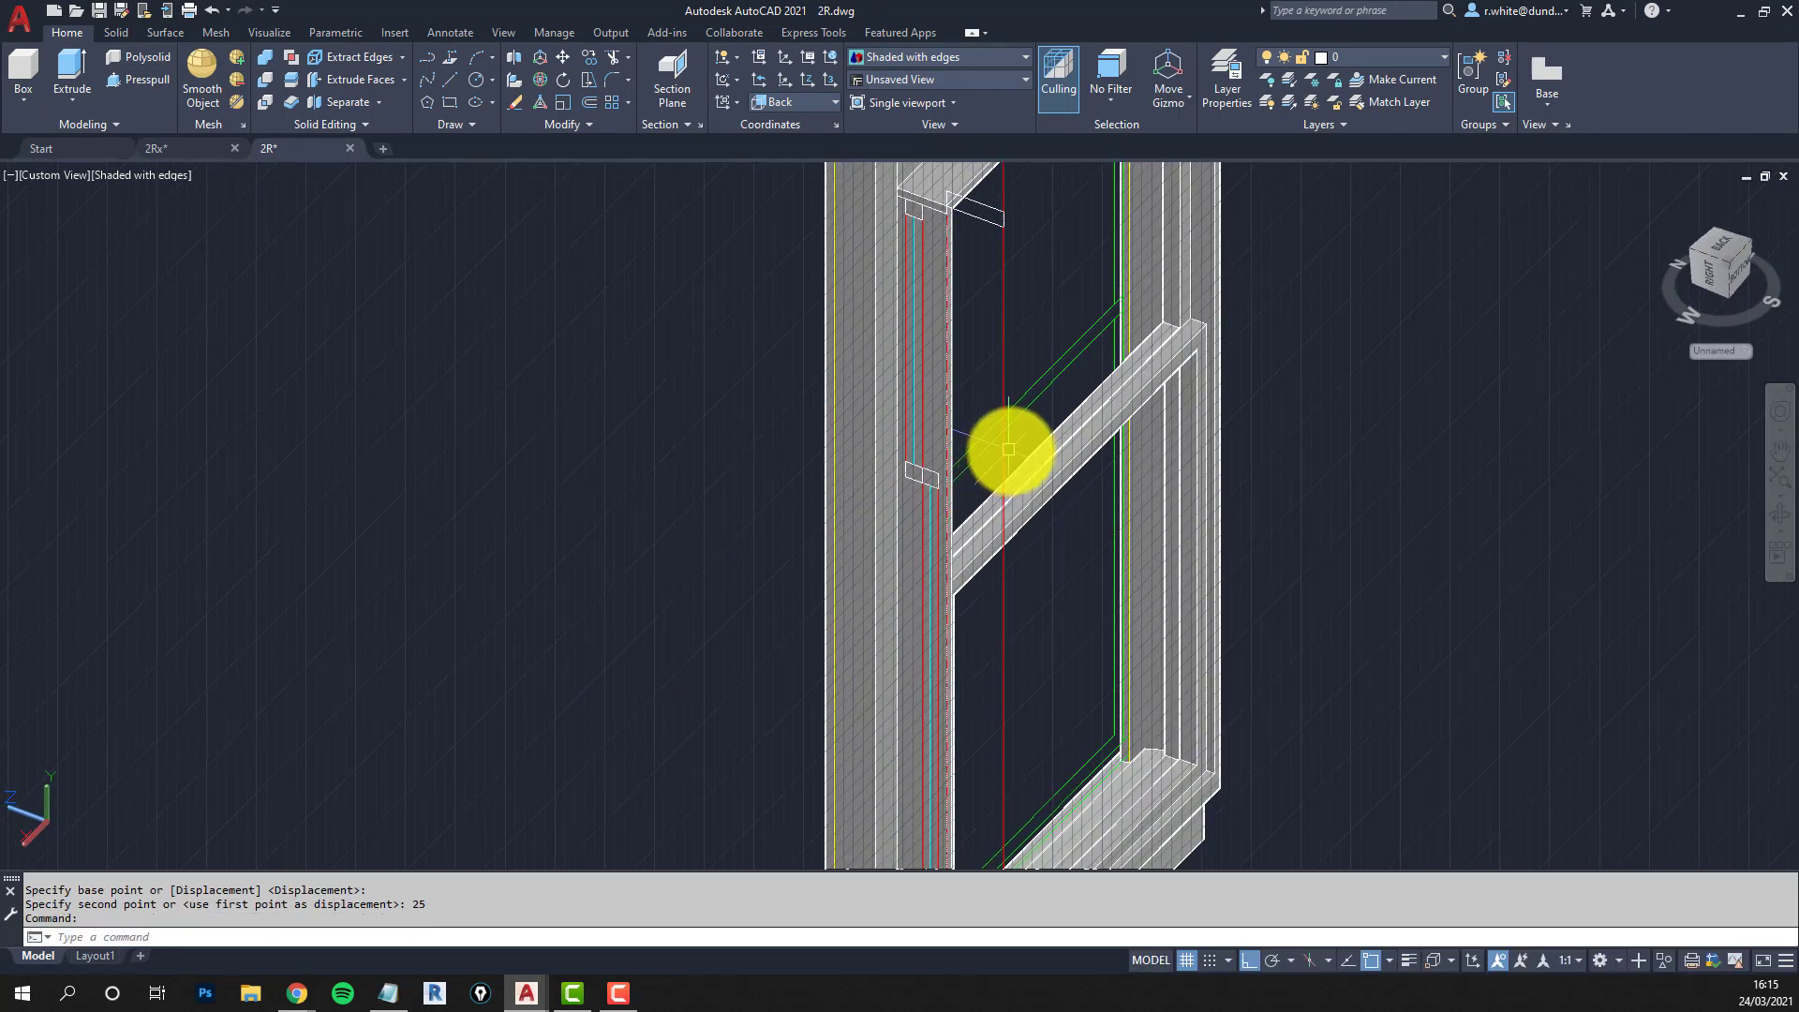
scroll(1077, 431, "up", 3)
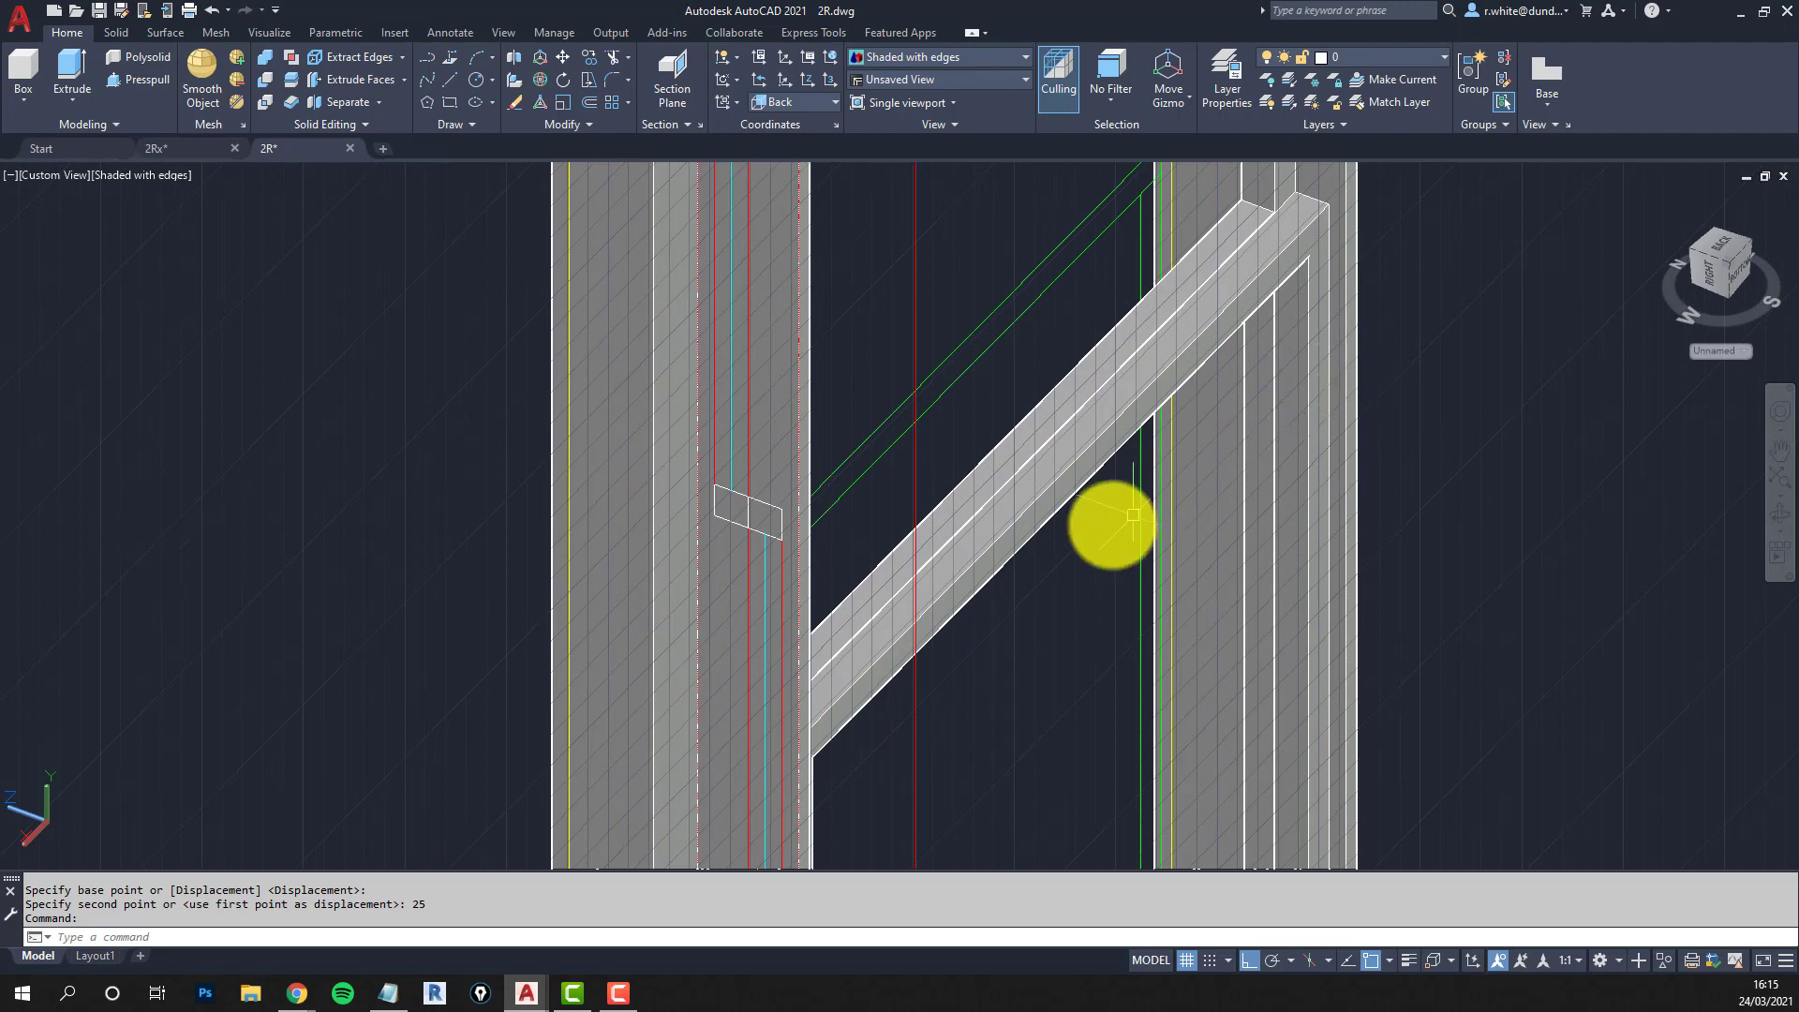
scroll(708, 498, "up", 3)
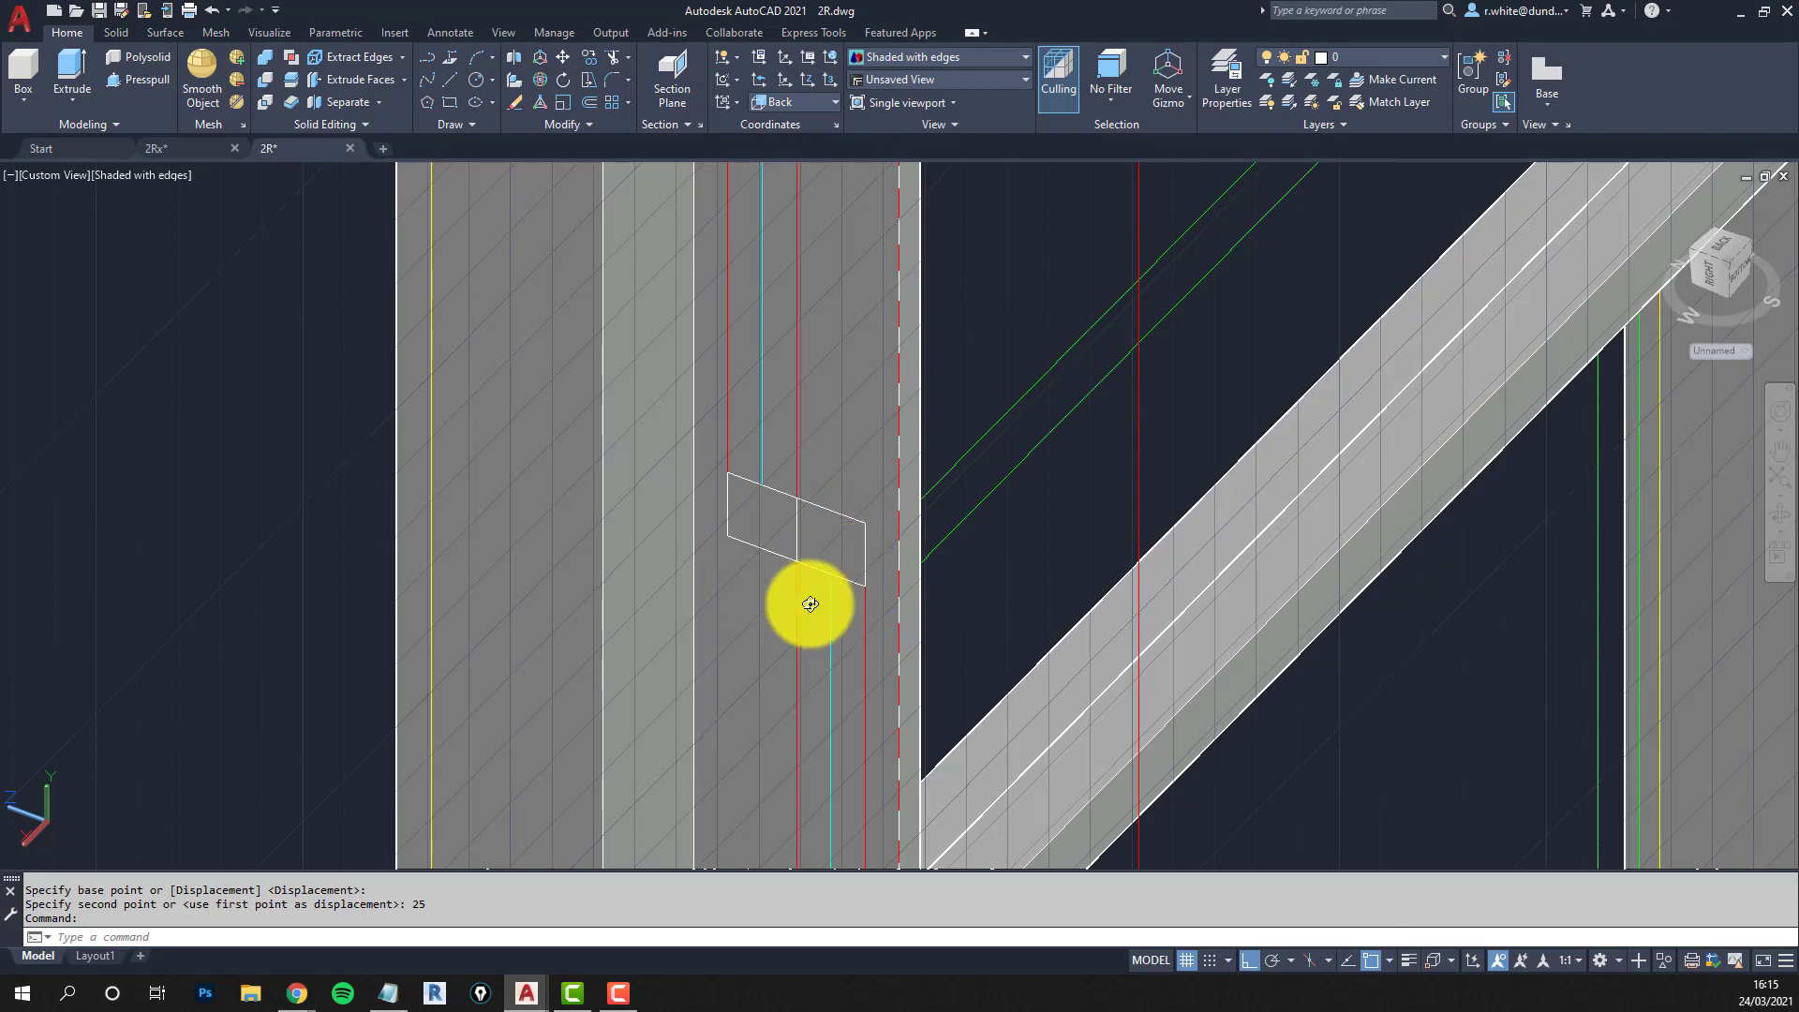
middle_click_drag(811, 603, 855, 543, "shift")
scroll(819, 590, "down", 1)
scroll(863, 586, "down", 5)
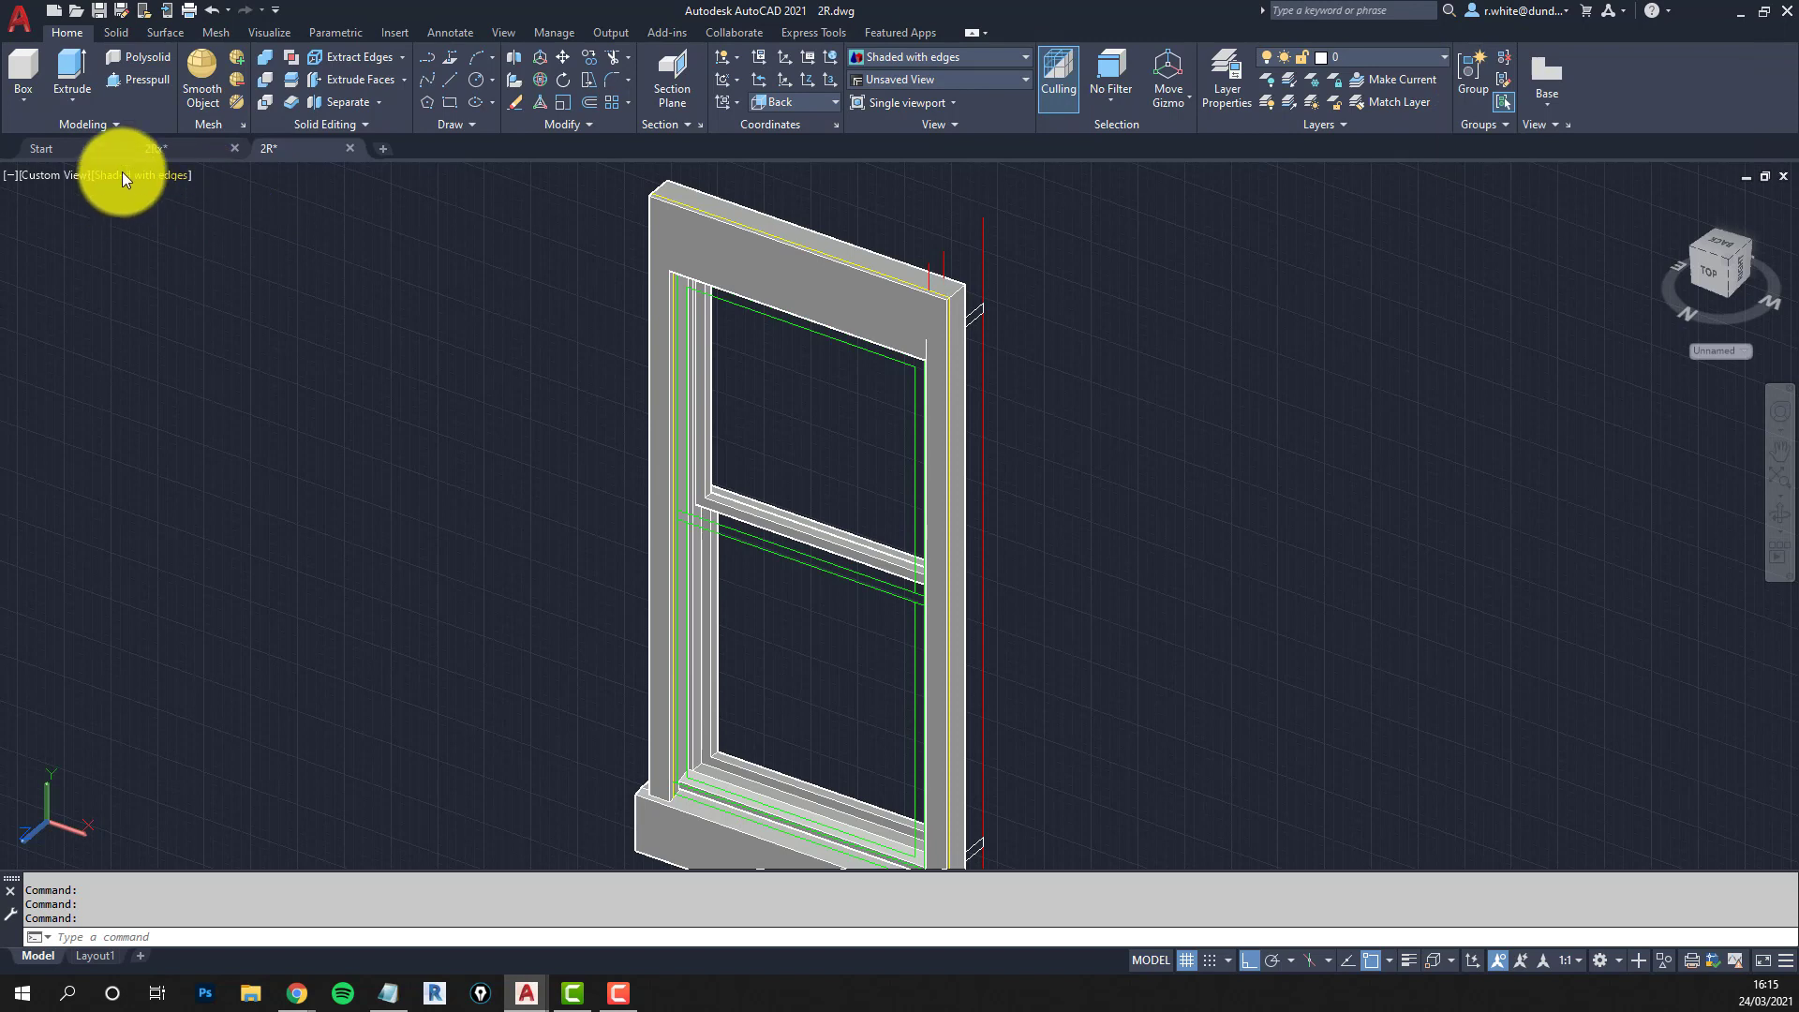
Make 2R_GLASS the current layer and set the visual style to 2D Wireframe for work at the upper sash's corner.
left_click(1444, 57)
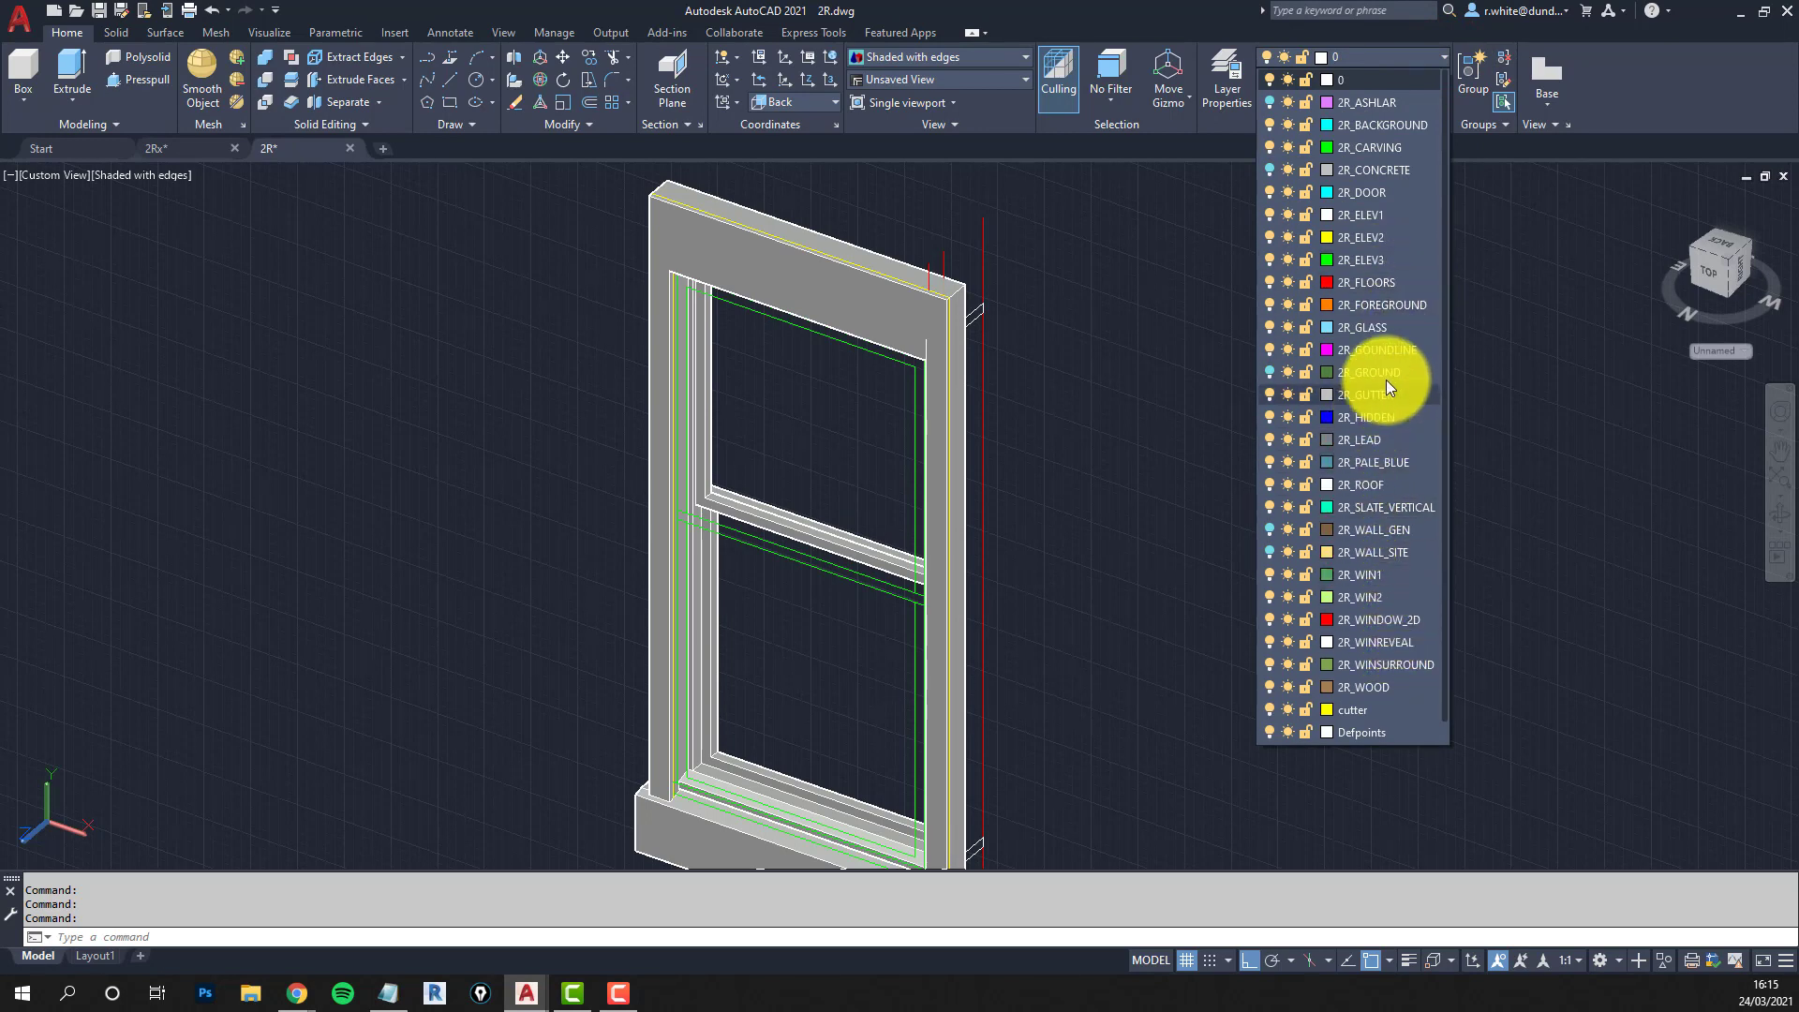
left_click(1368, 328)
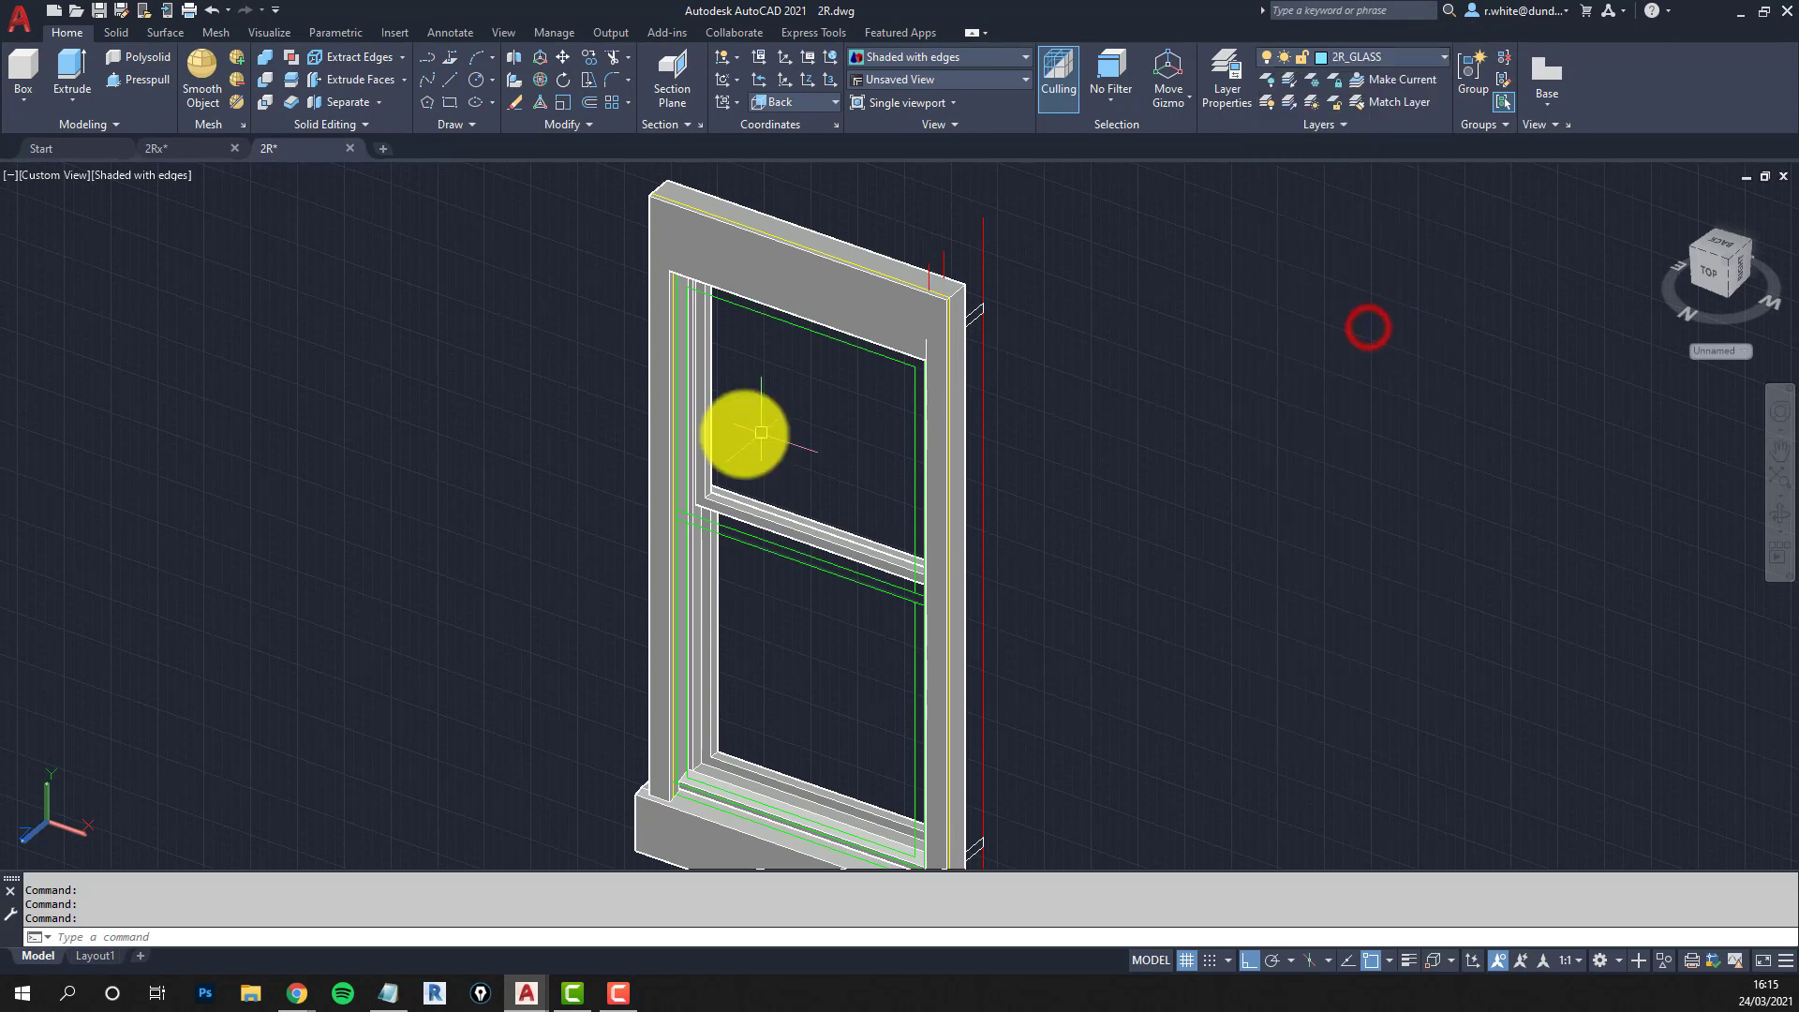
left_click(160, 177)
left_click(225, 222)
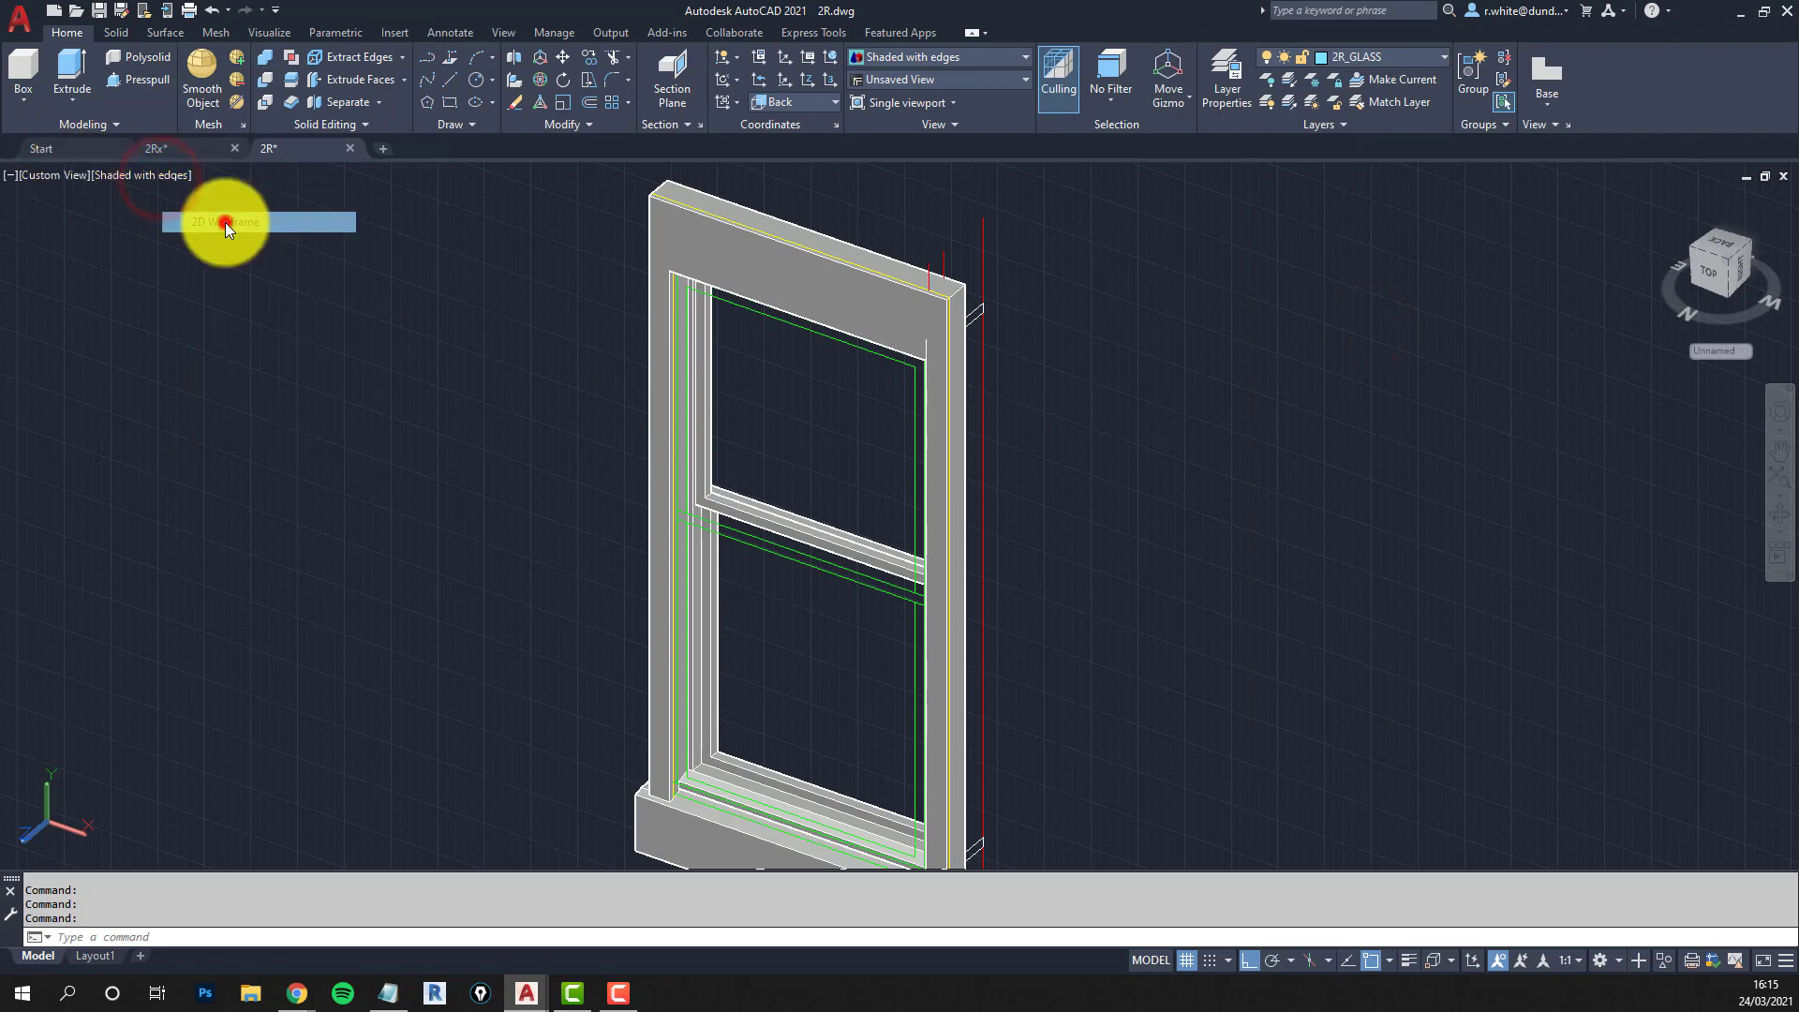
scroll(705, 241, "up", 5)
scroll(749, 272, "up", 4)
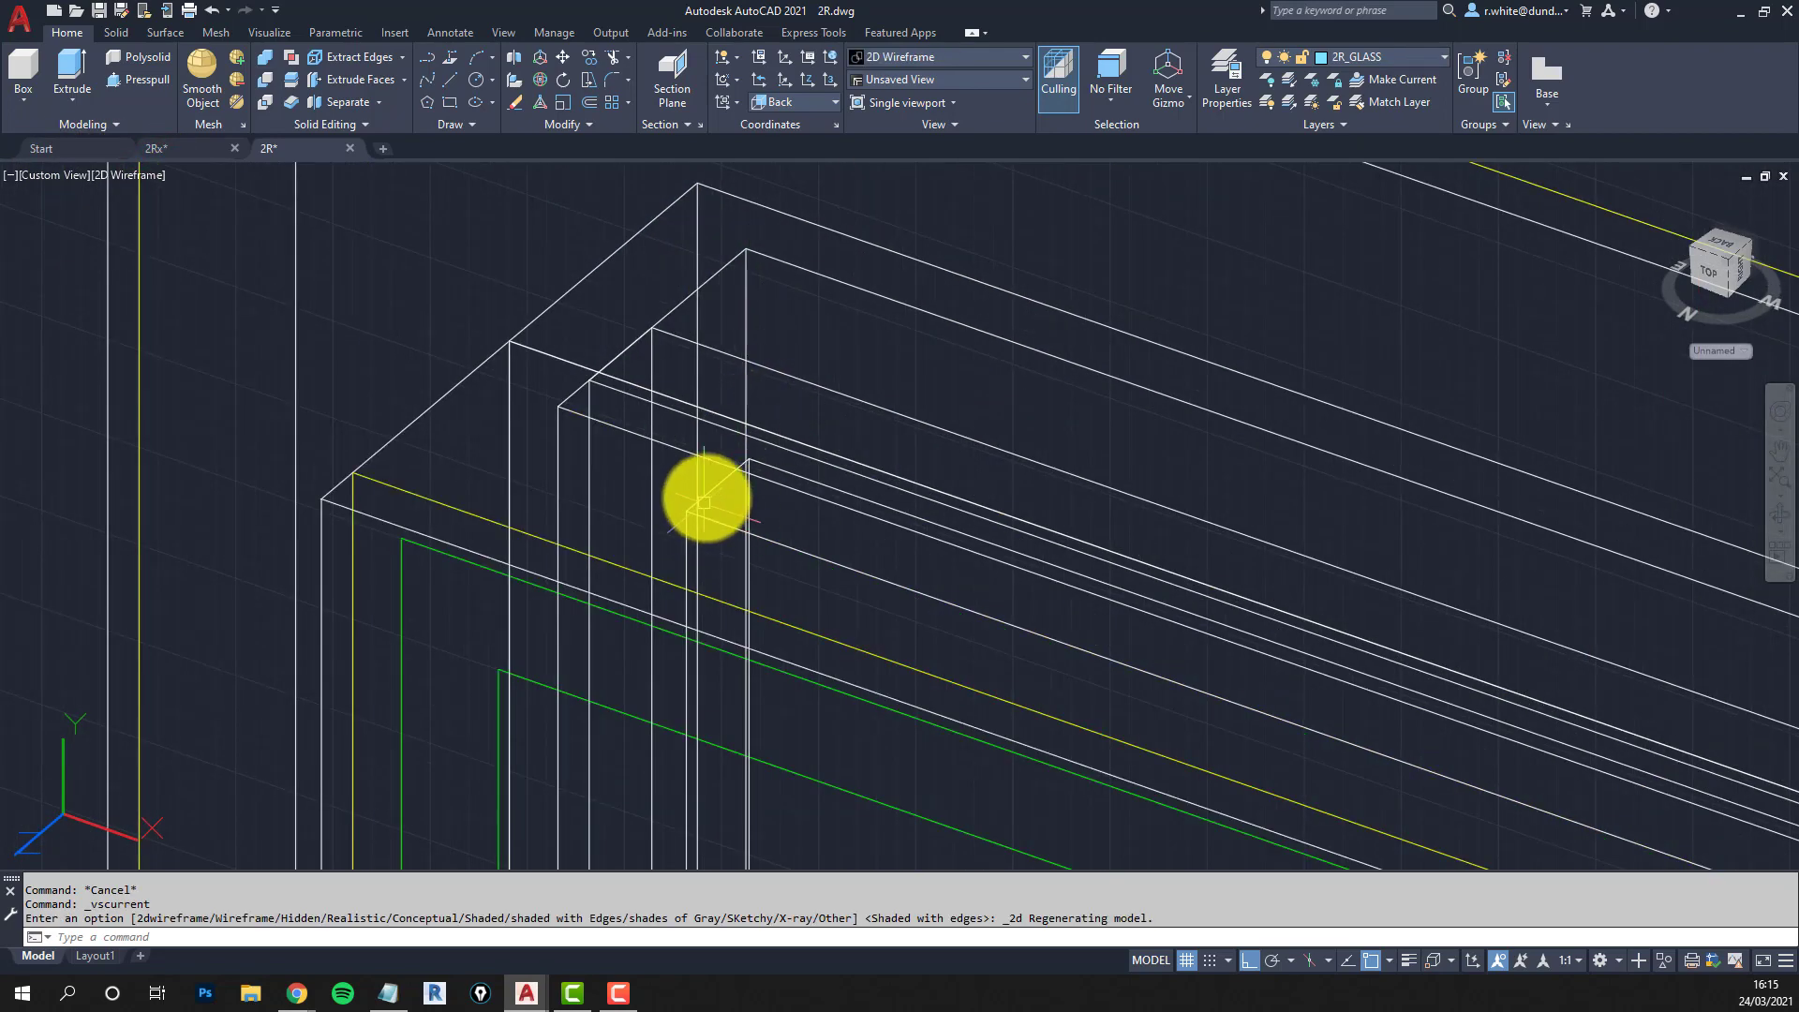
Start a 3D face at the midpoints of the depth edges at the upper sash opening's two top corners.
scroll(750, 491, "down", 5)
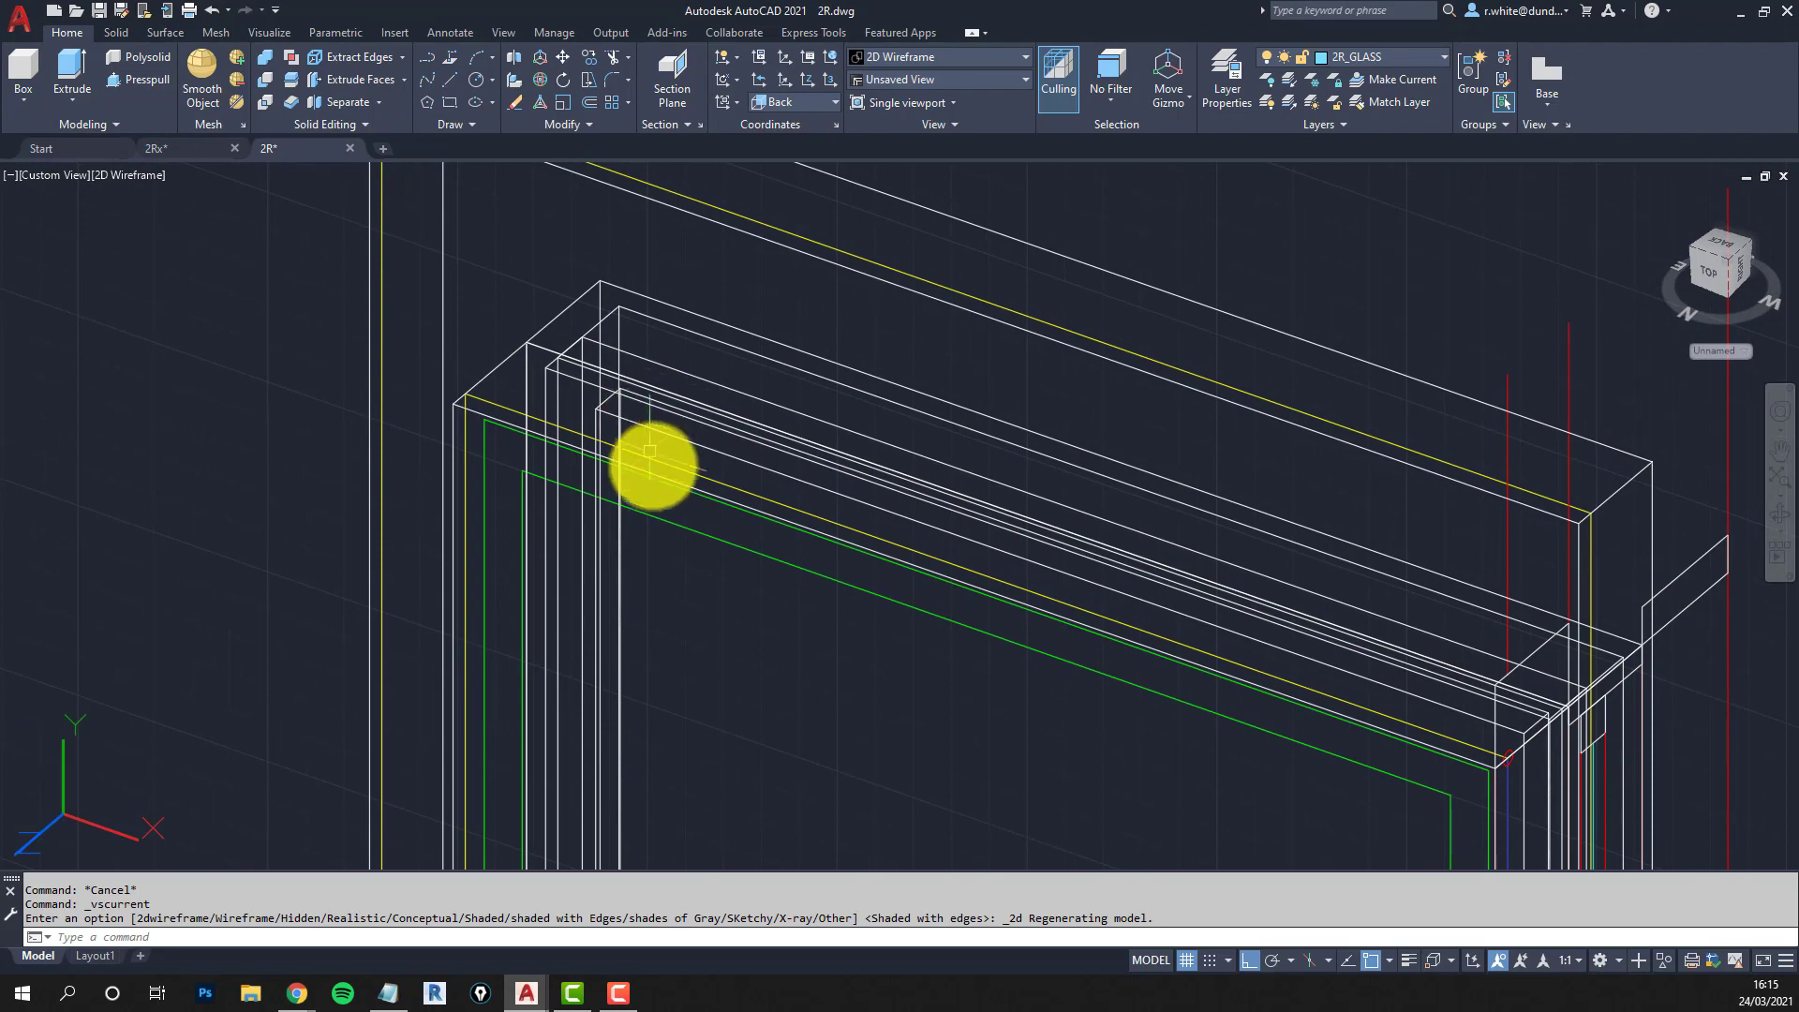
middle_click_drag(655, 462, 658, 408, "shift")
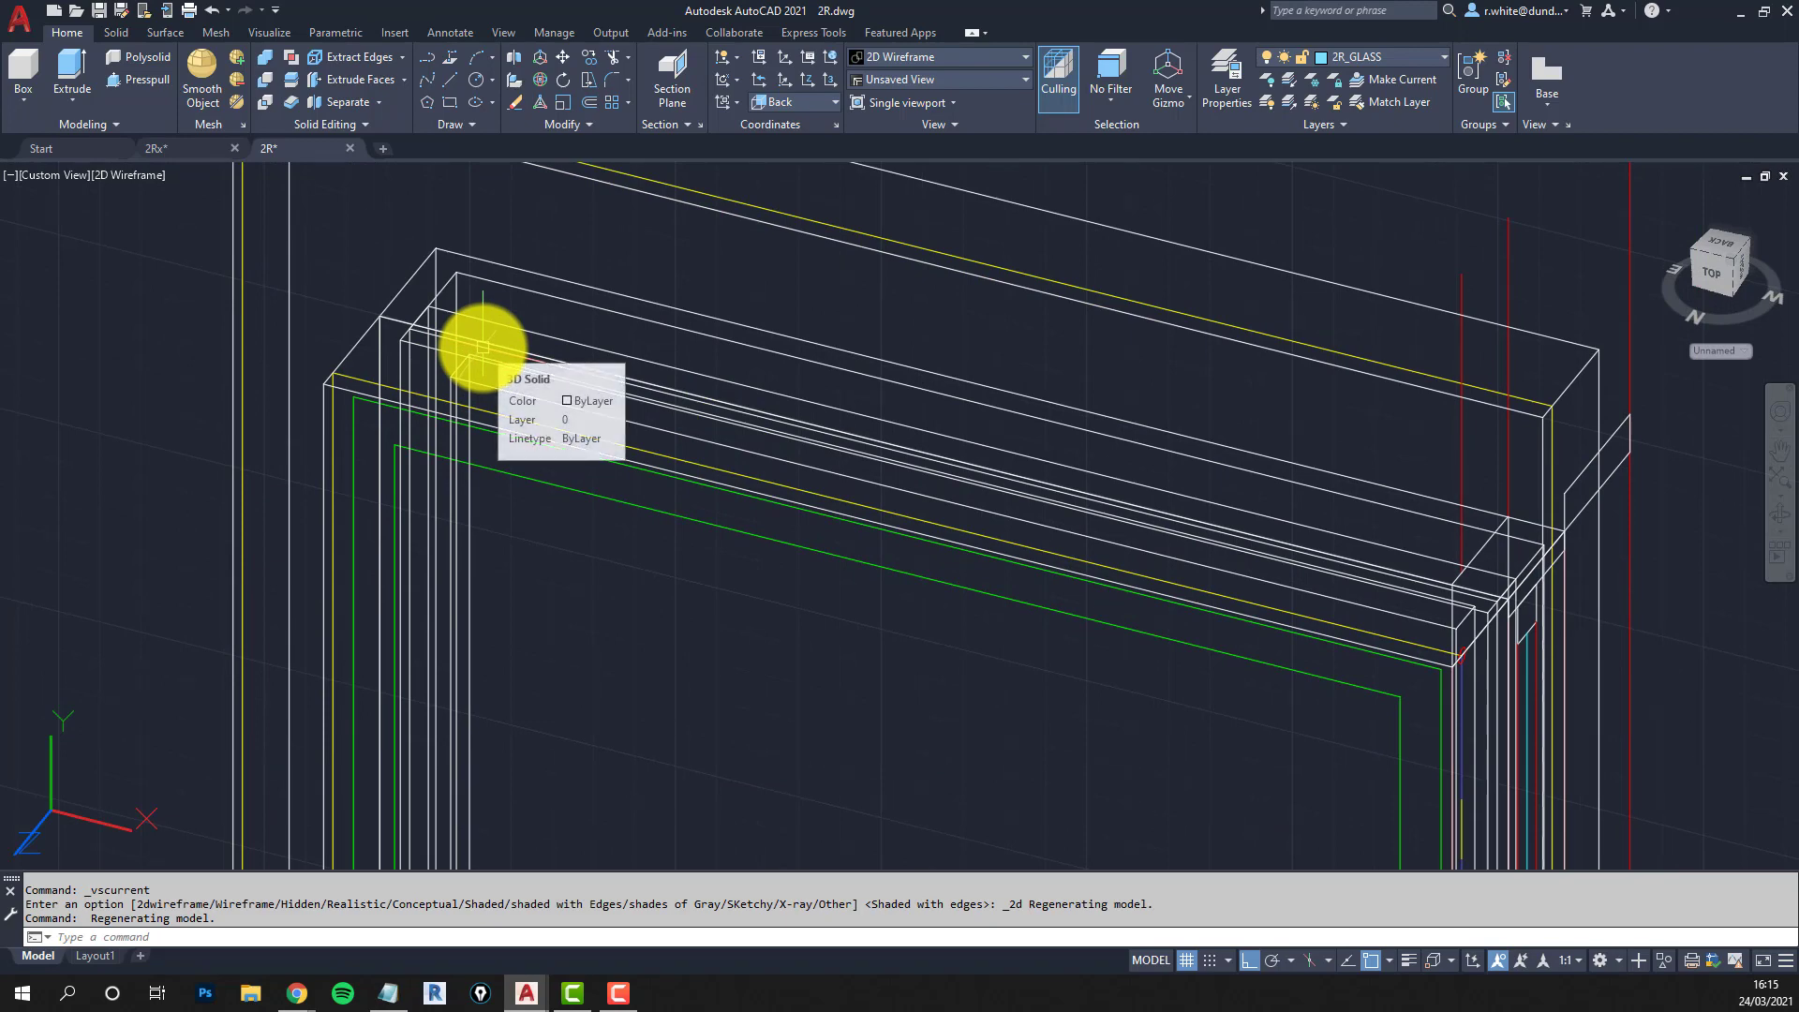
type("3f")
scroll(461, 368, "up", 3)
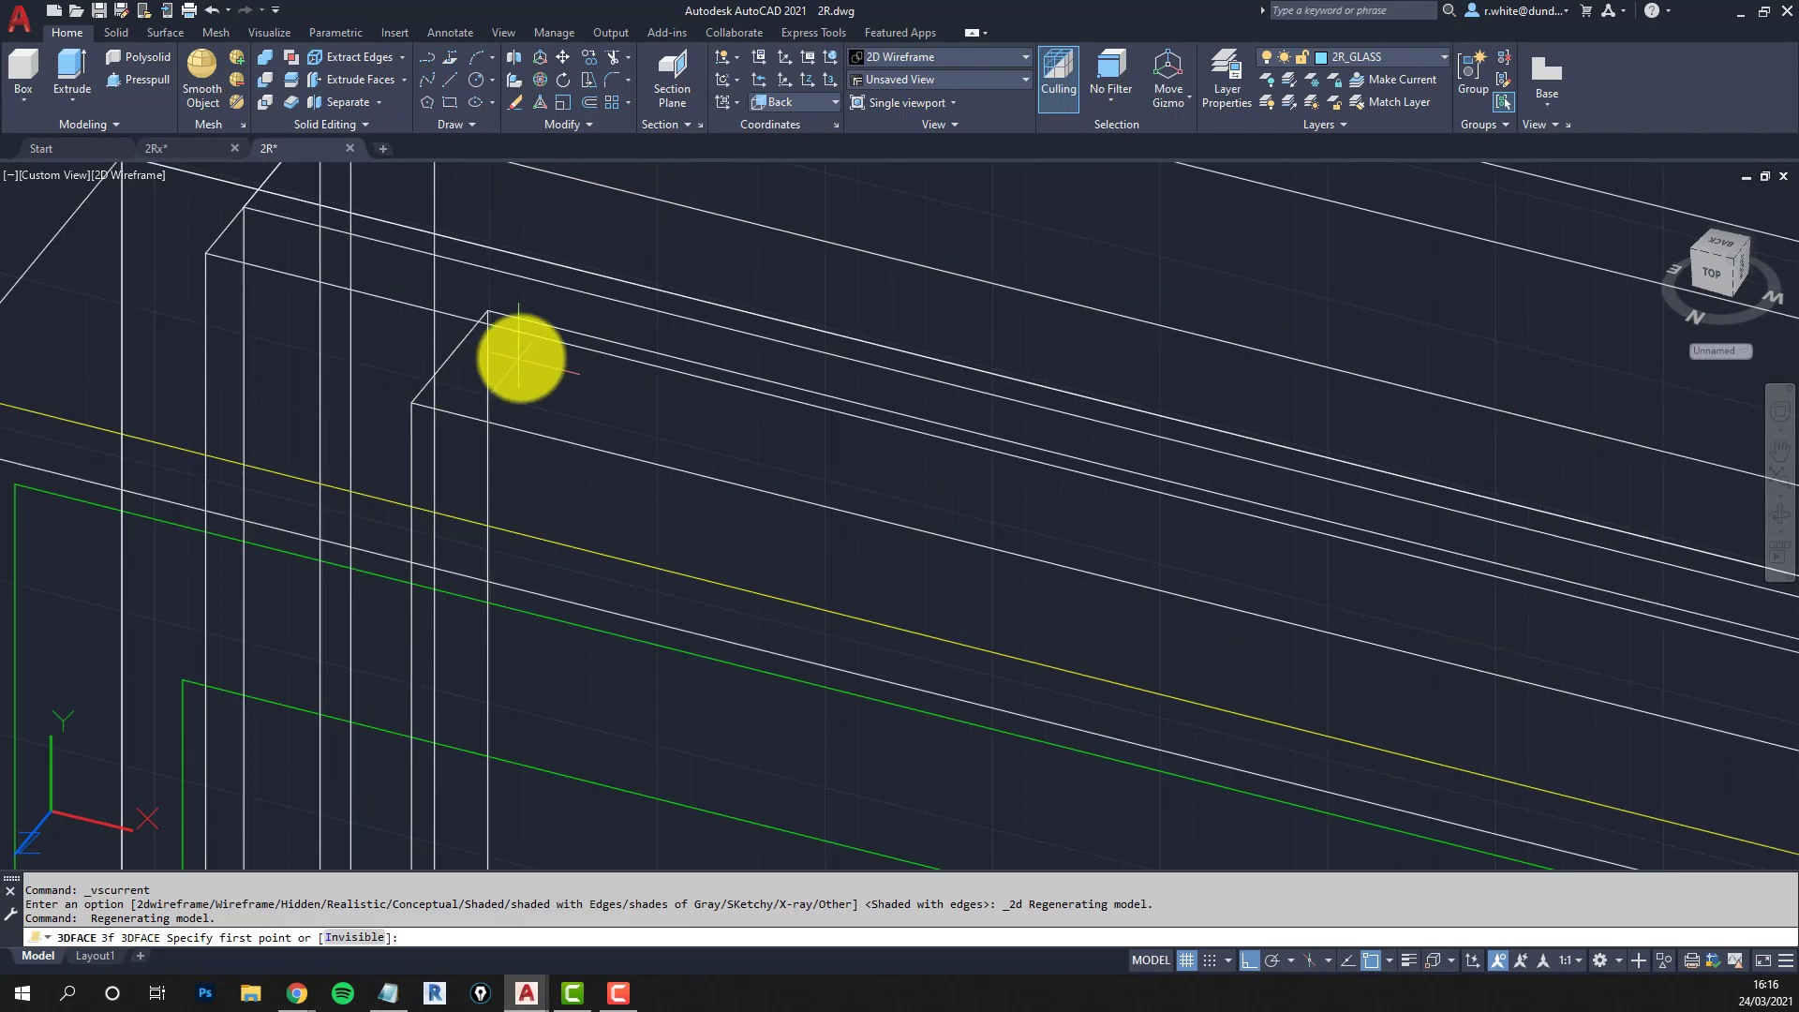
left_click(454, 353)
scroll(455, 354, "down", 5)
scroll(940, 481, "up", 6)
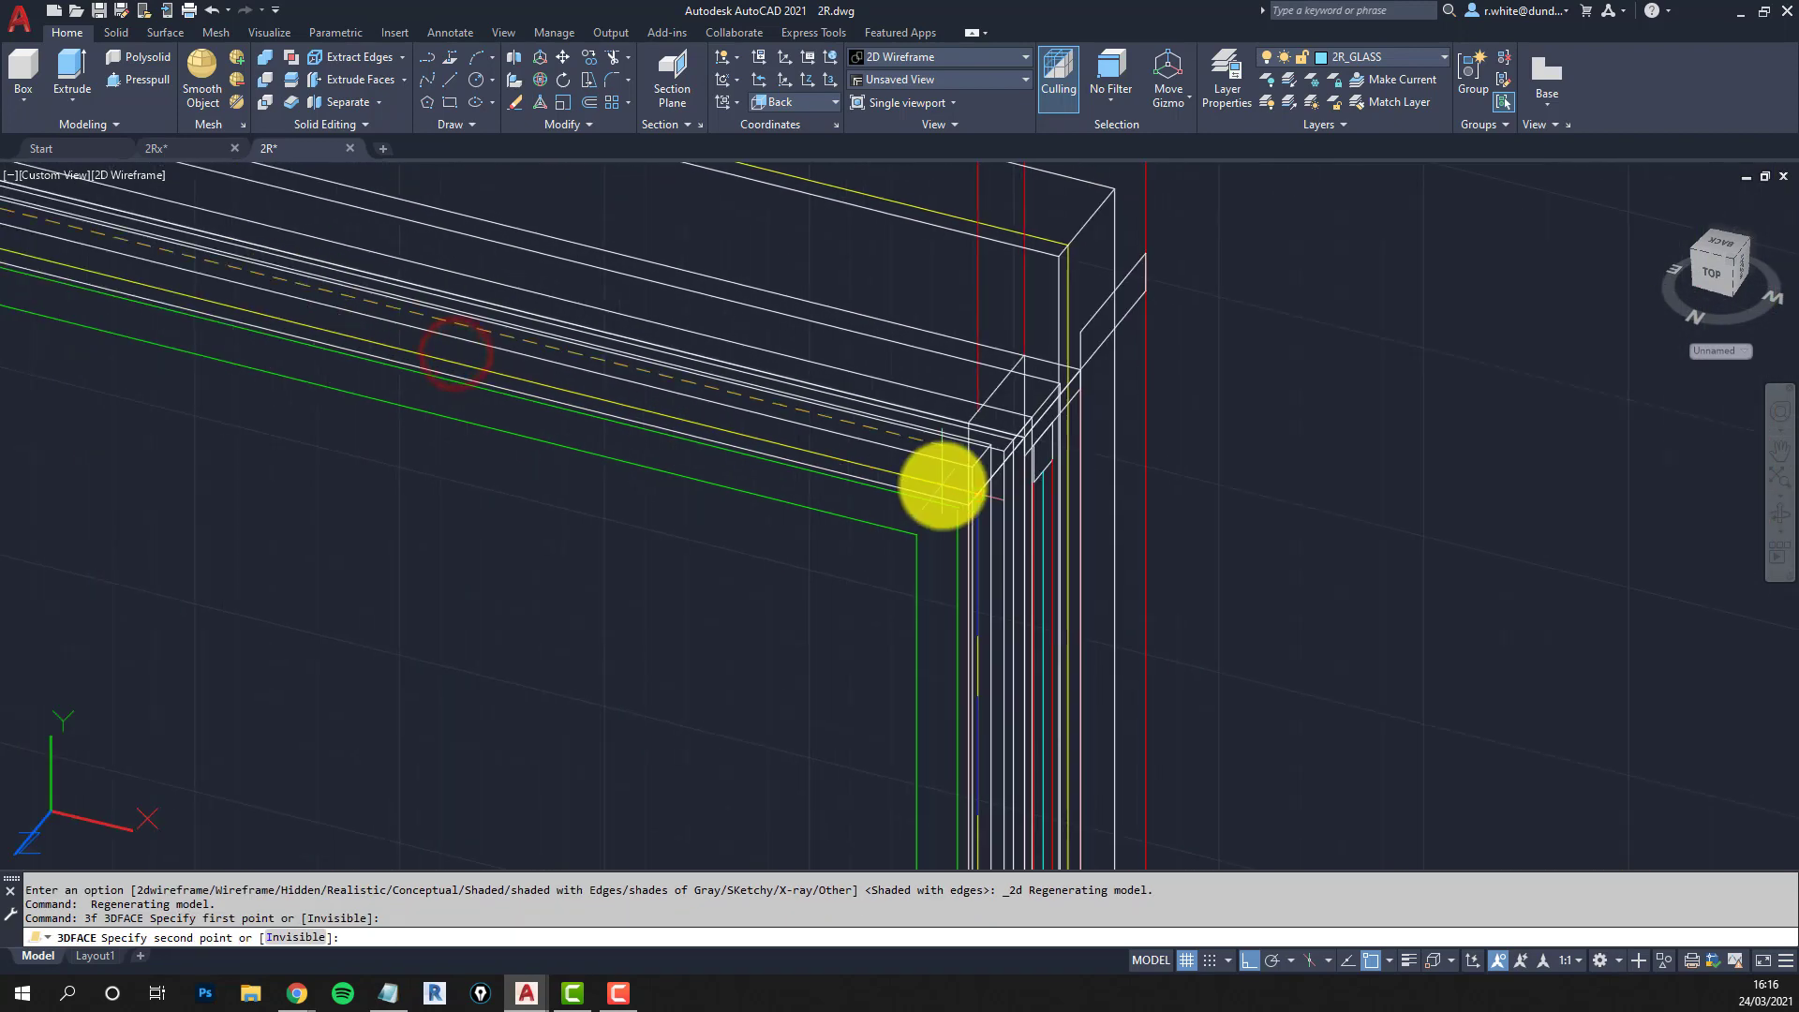
left_click(885, 385)
Complete the upper sash's glass face at the midpoints of the depth edges at the opening's two bottom corners.
scroll(875, 431, "down", 4)
middle_click_drag(858, 703, 908, 384)
scroll(908, 507, "up", 4)
scroll(907, 507, "up", 2)
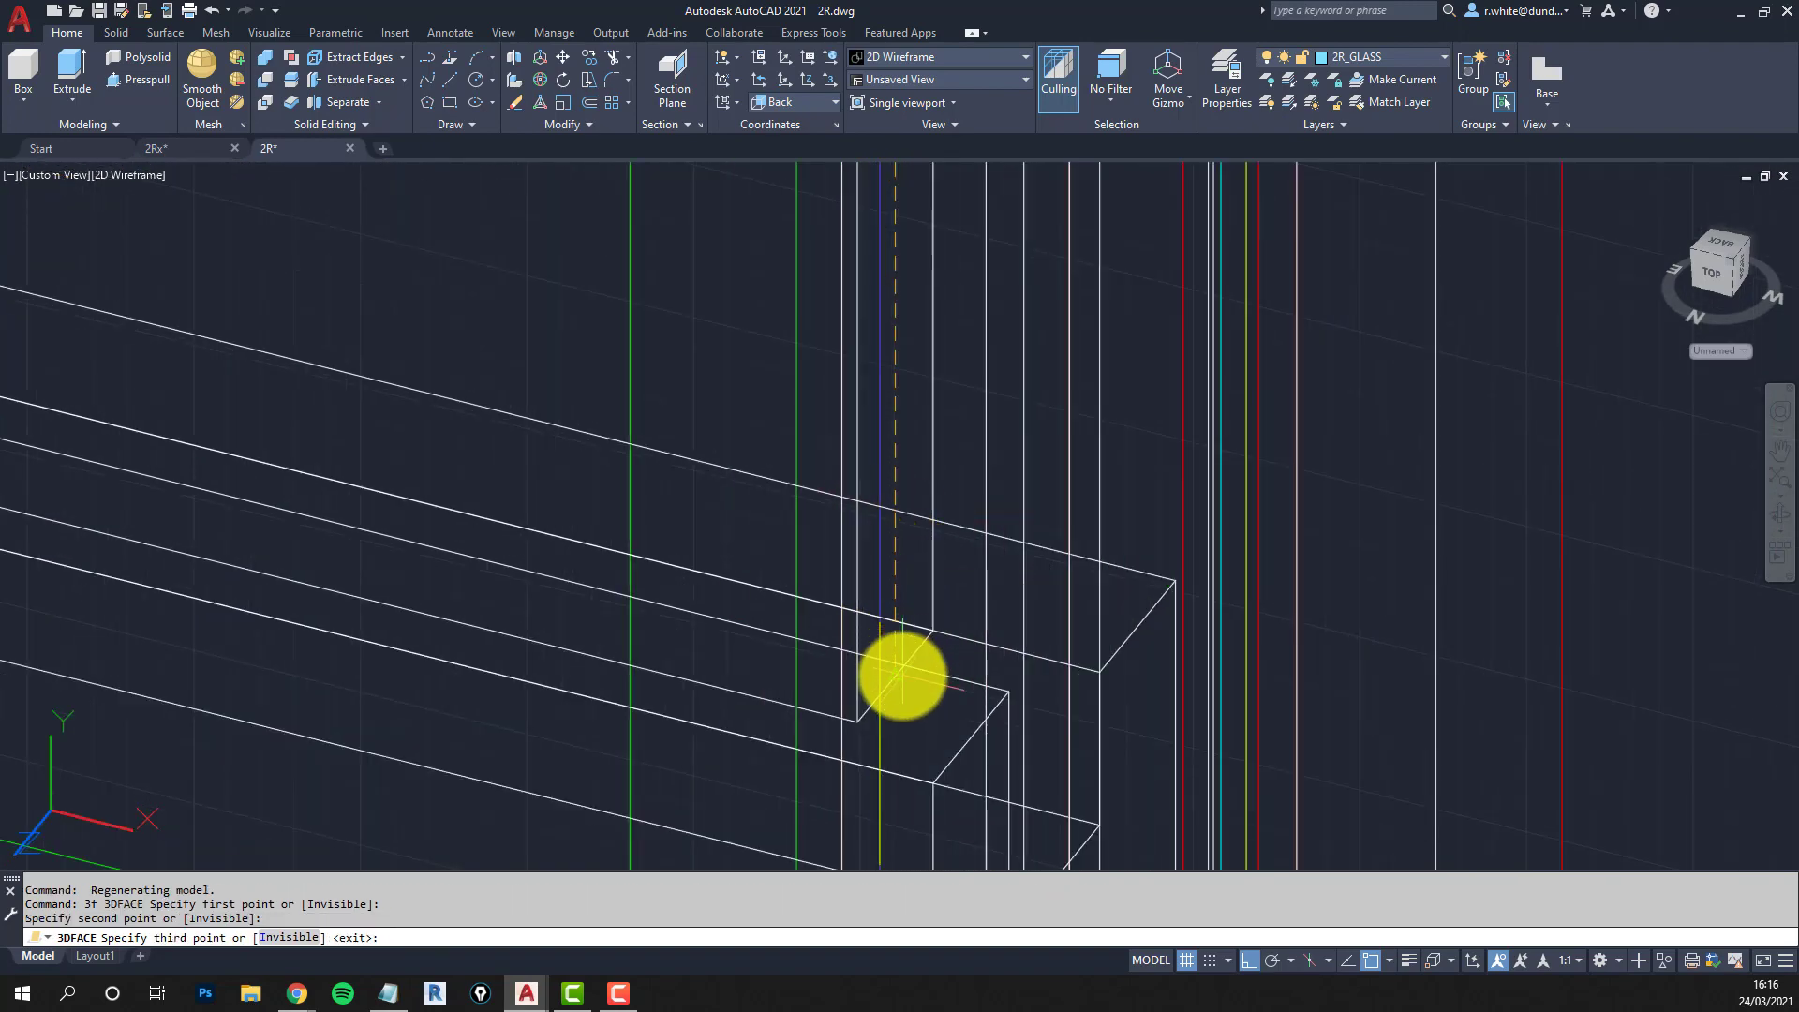
mouse_move(903, 676)
middle_mouse_down("shift")
mouse_move(856, 699)
mouse_move(877, 683)
middle_mouse_up("shift")
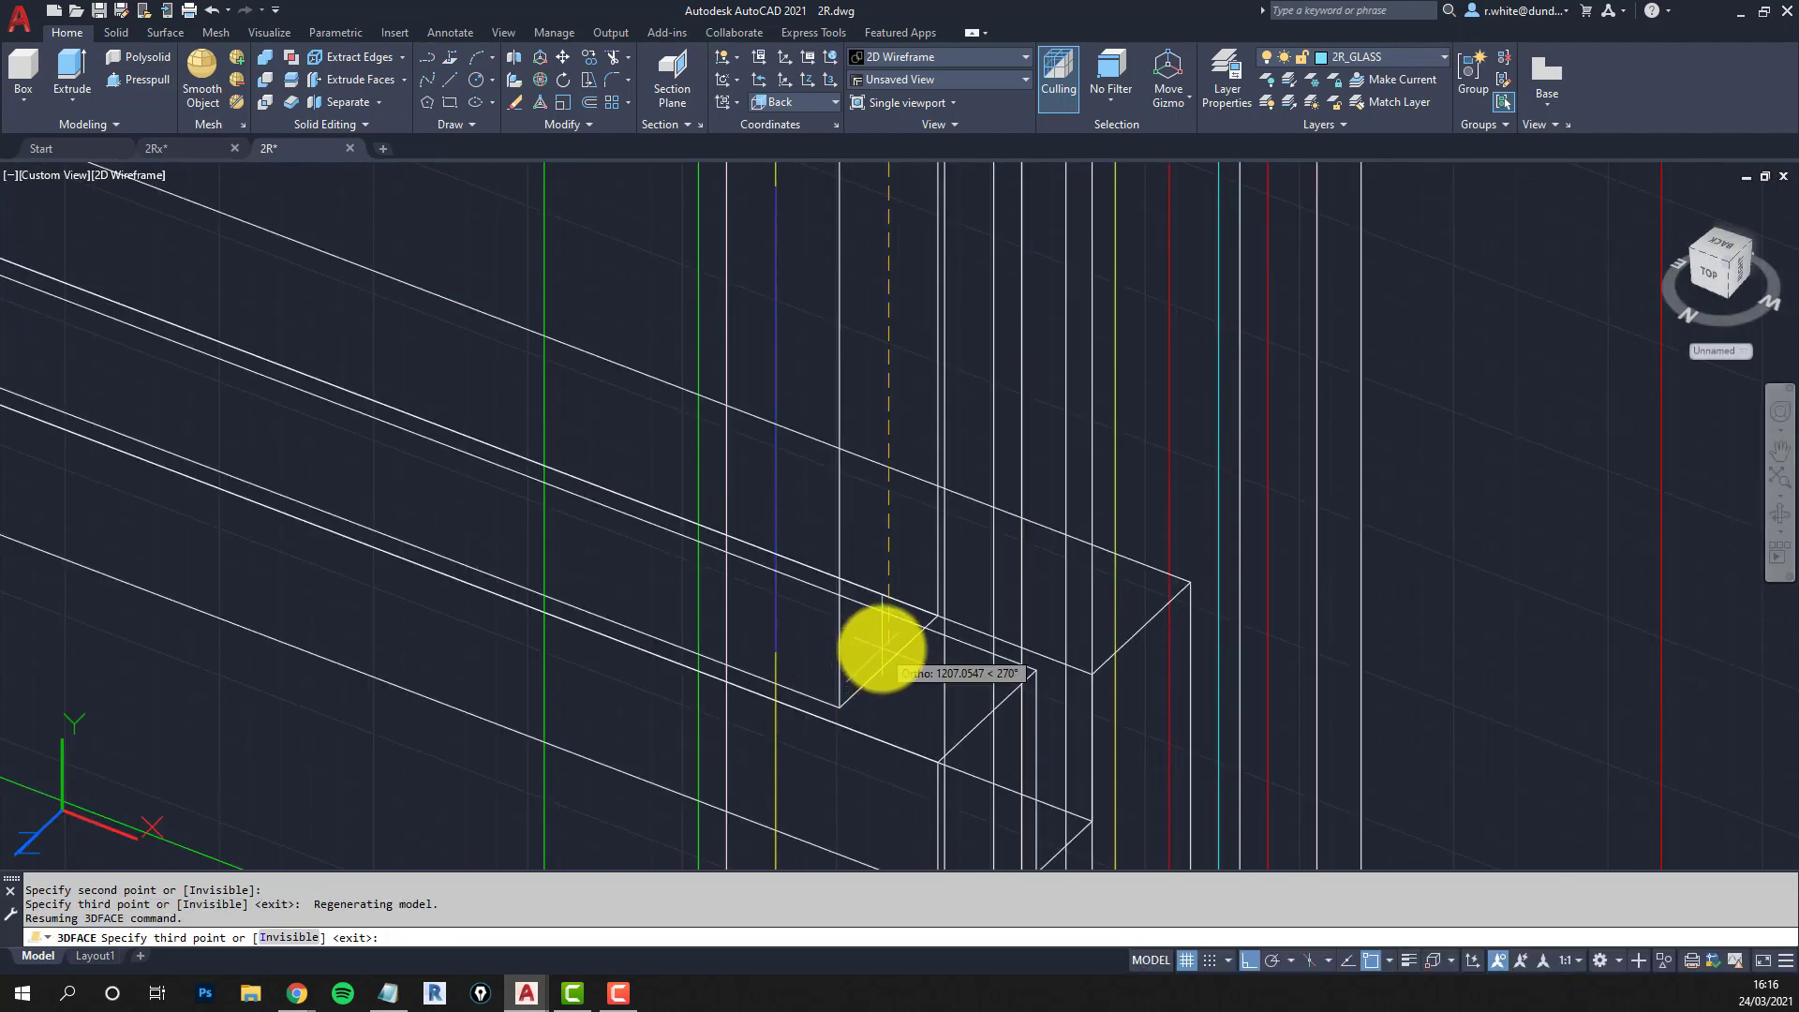
left_click(884, 661)
scroll(656, 581, "down", 3)
scroll(481, 490, "up", 5)
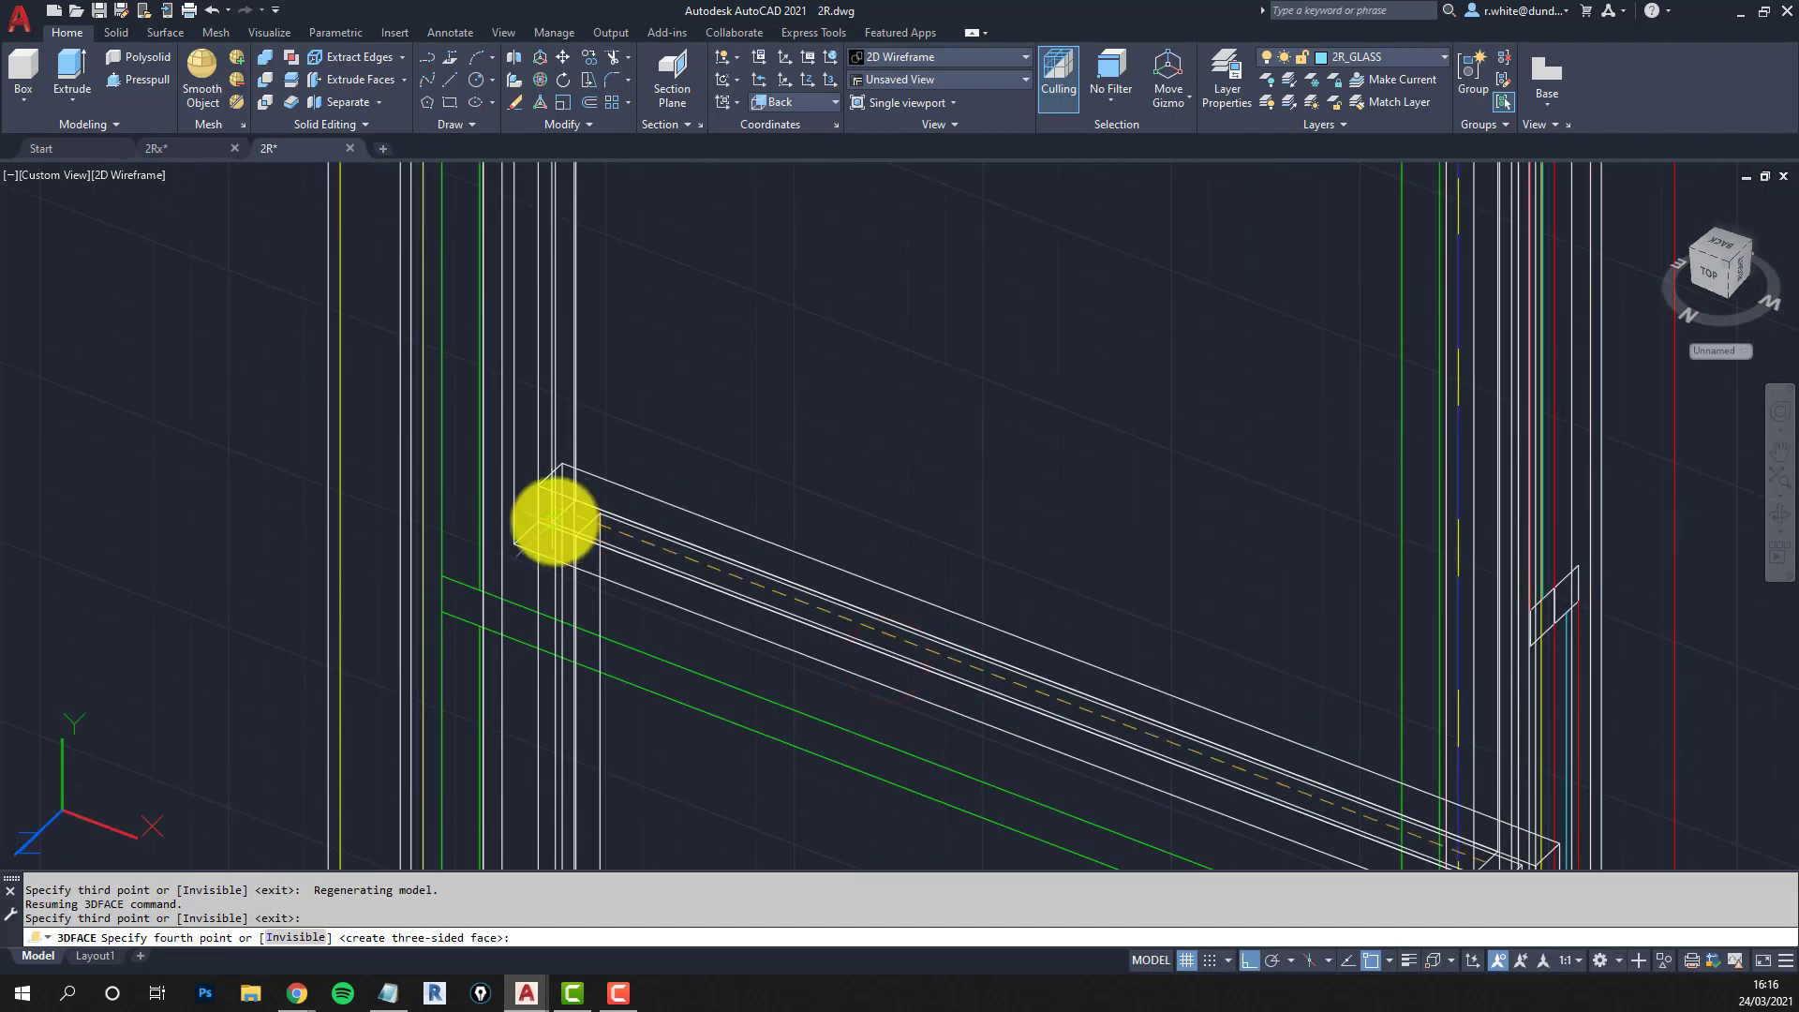
left_click(597, 489)
scroll(603, 474, "down", 3)
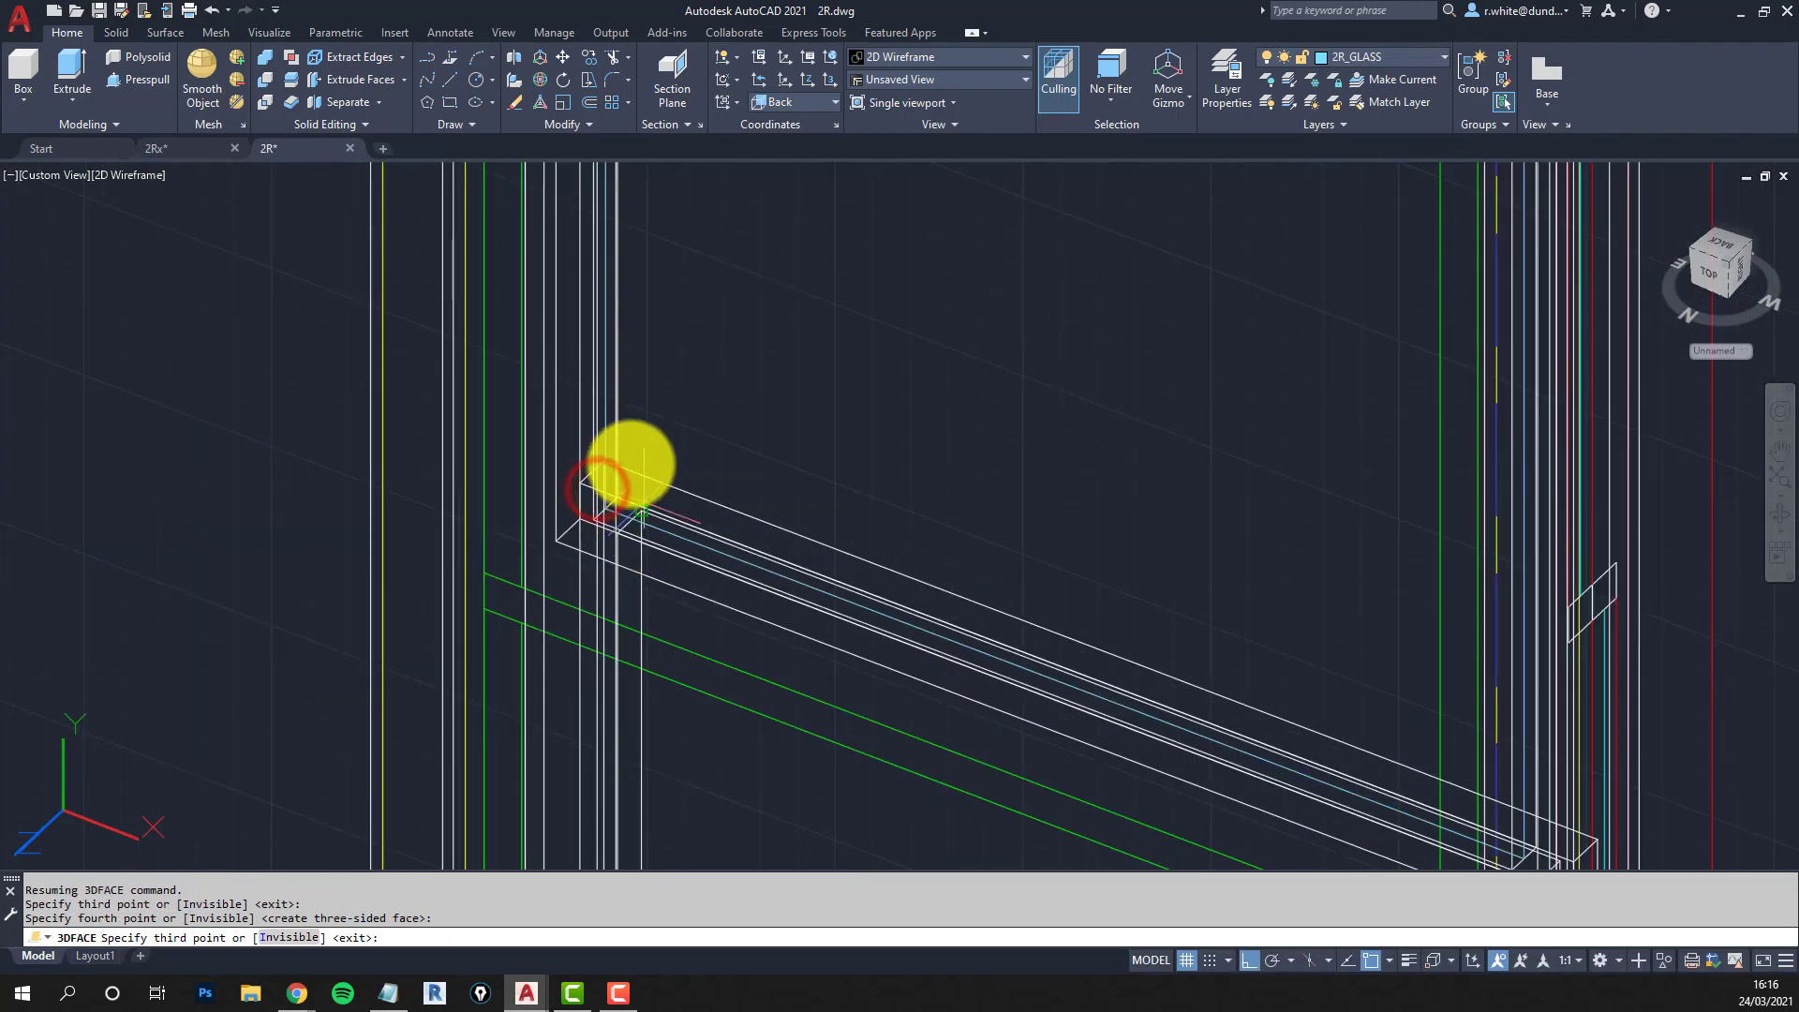
key("Return")
Examine the upper sash's glass face in the Shaded with edges visual style and return to 2D Wireframe.
left_click(112, 175)
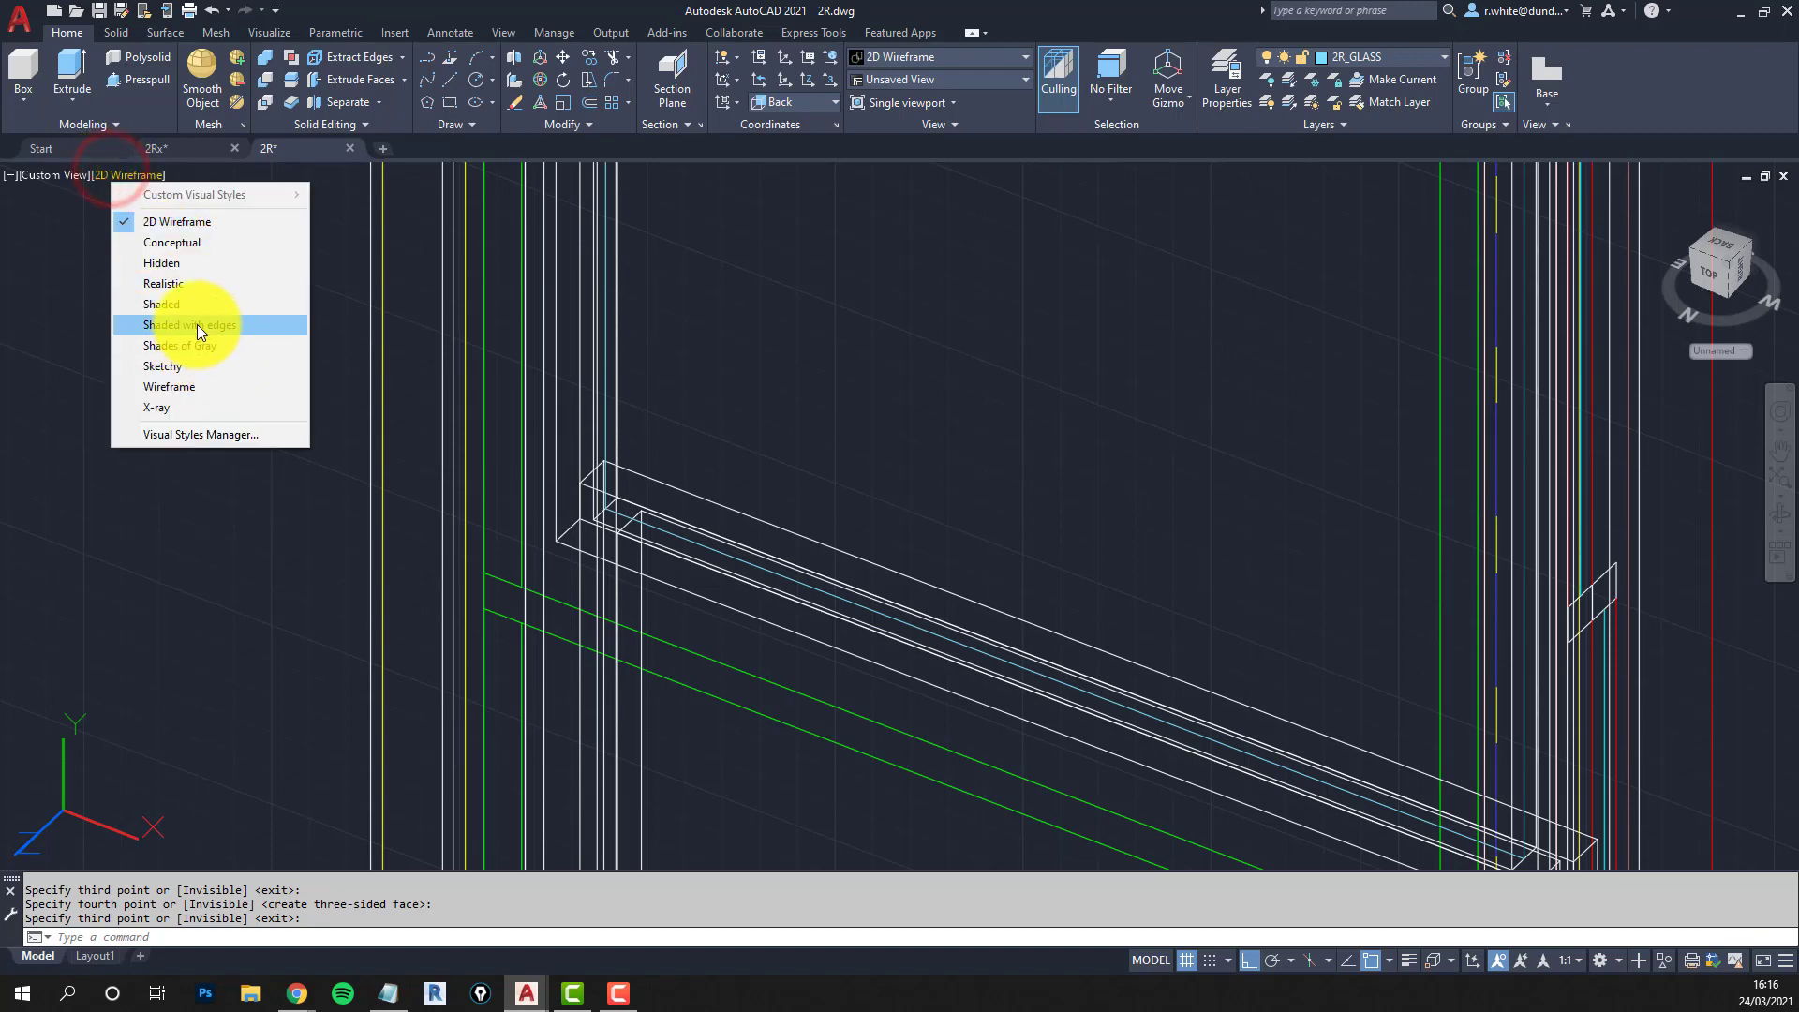
left_click(197, 326)
middle_click_drag(949, 603, 1277, 497, "shift")
left_click(137, 169)
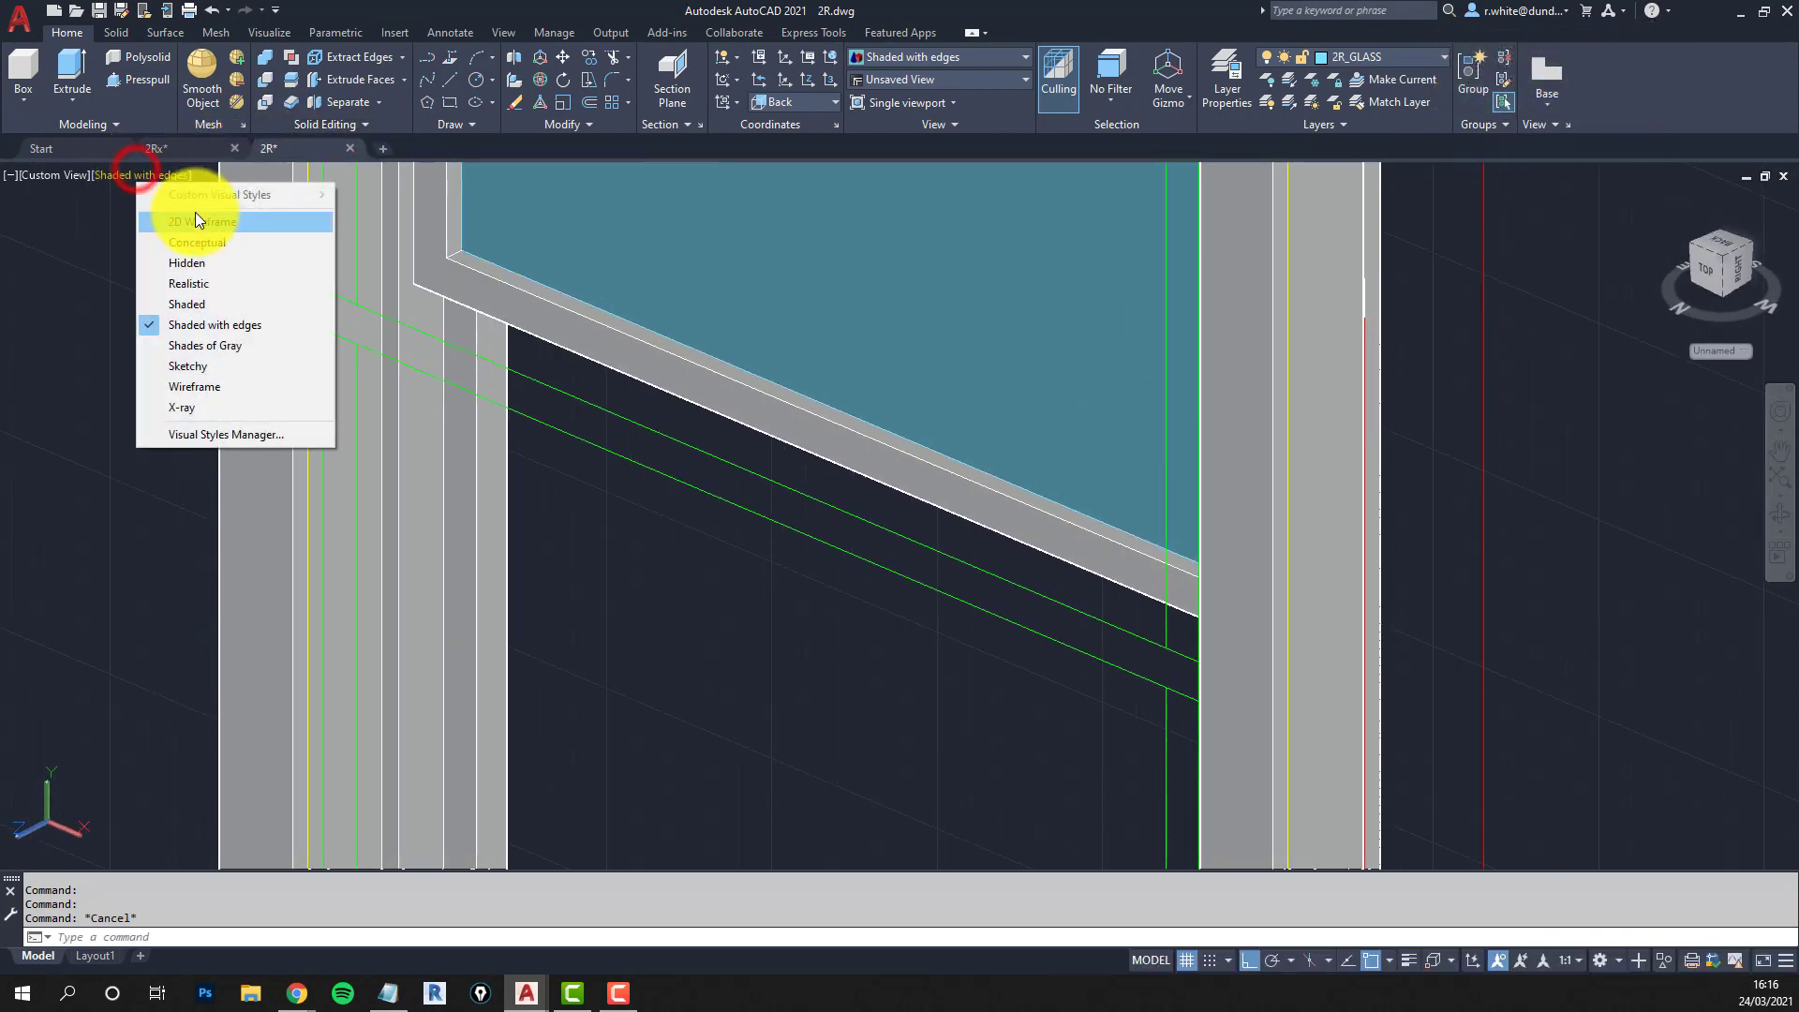
left_click(197, 220)
scroll(527, 276, "up", 2)
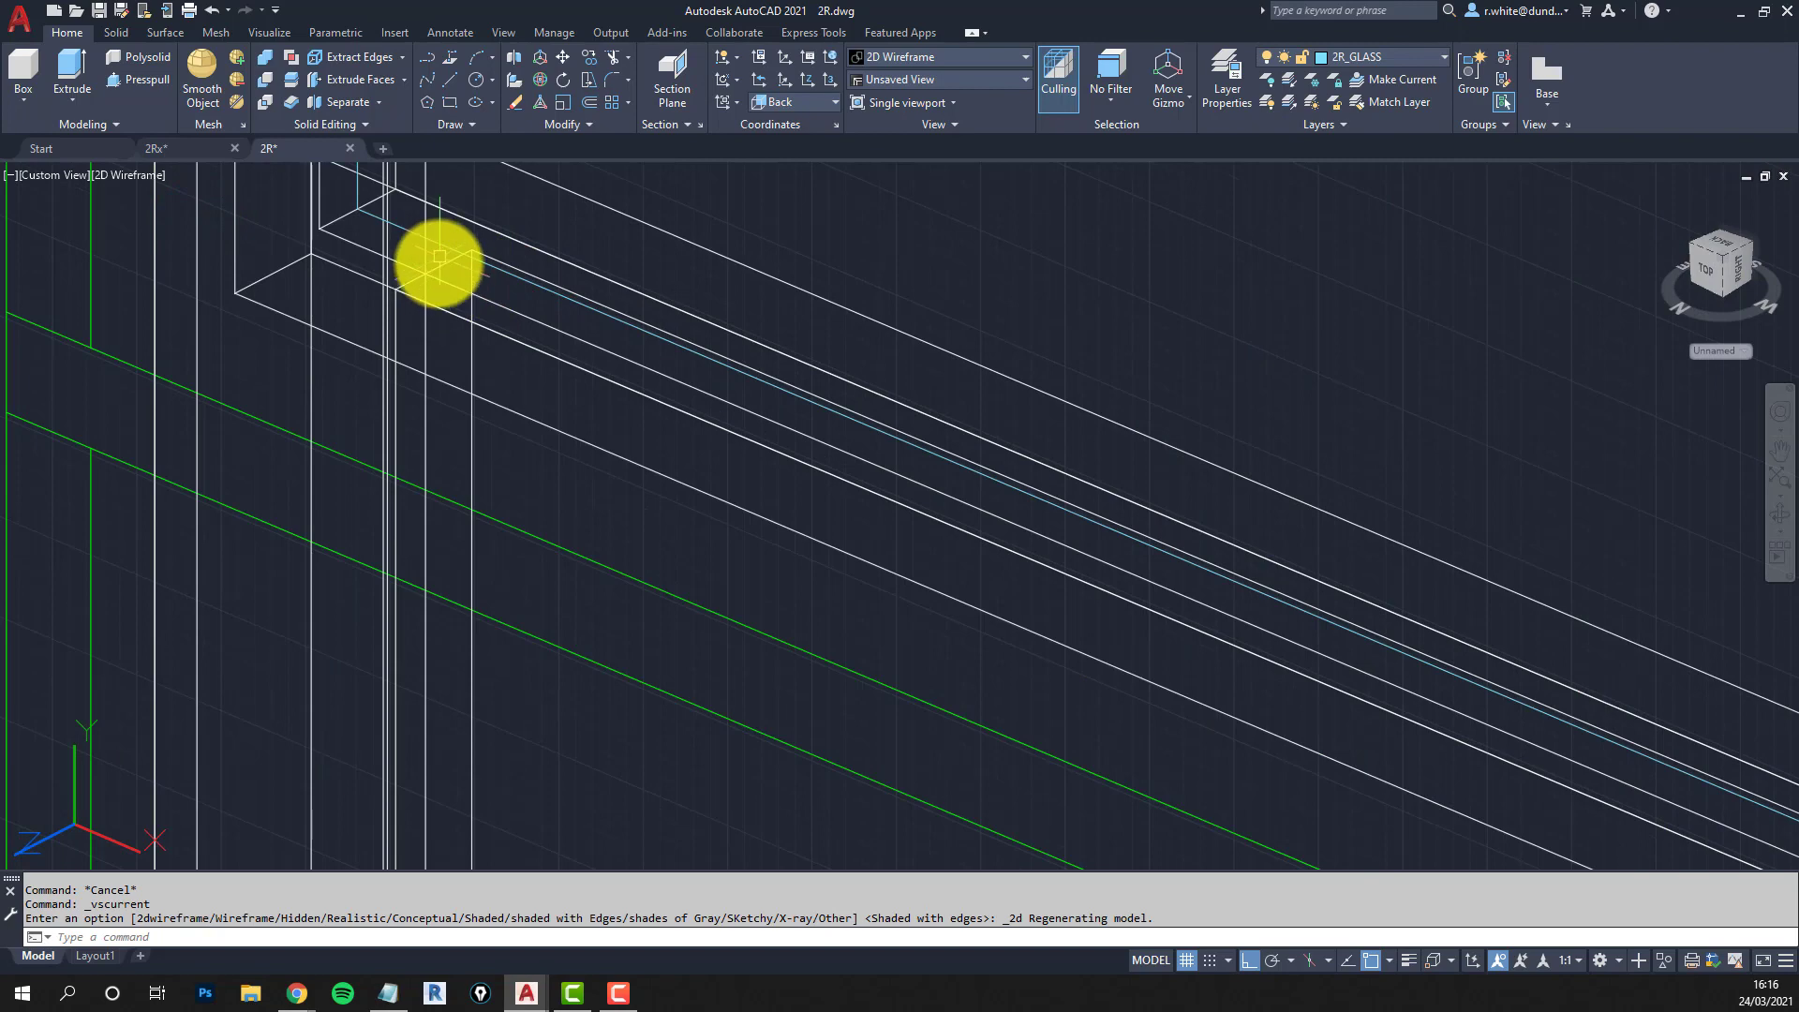
Start another 3D face at the midpoints of the depth edges at the lower sash opening's two top corners.
key("Escape")
key("Escape")
type("cp")
key("Return")
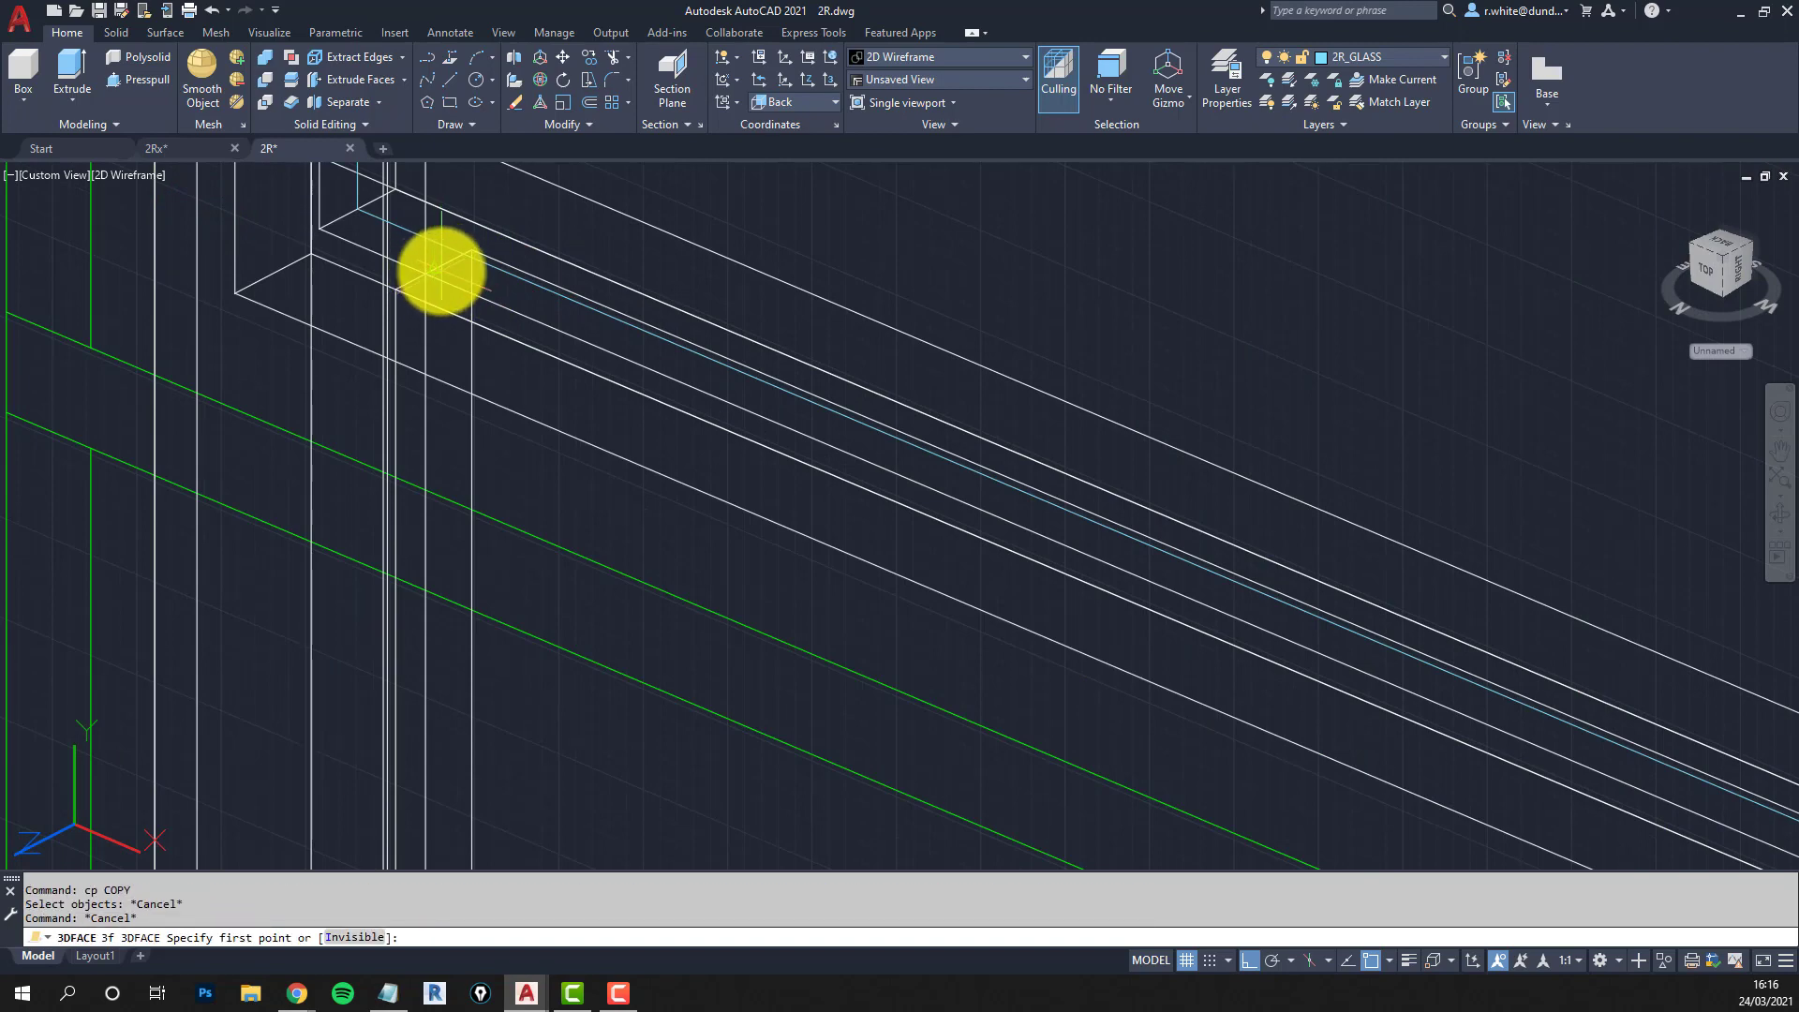
left_click(441, 270)
scroll(540, 314, "down", 4)
middle_click_drag(903, 510, 670, 363)
scroll(1105, 518, "up", 4)
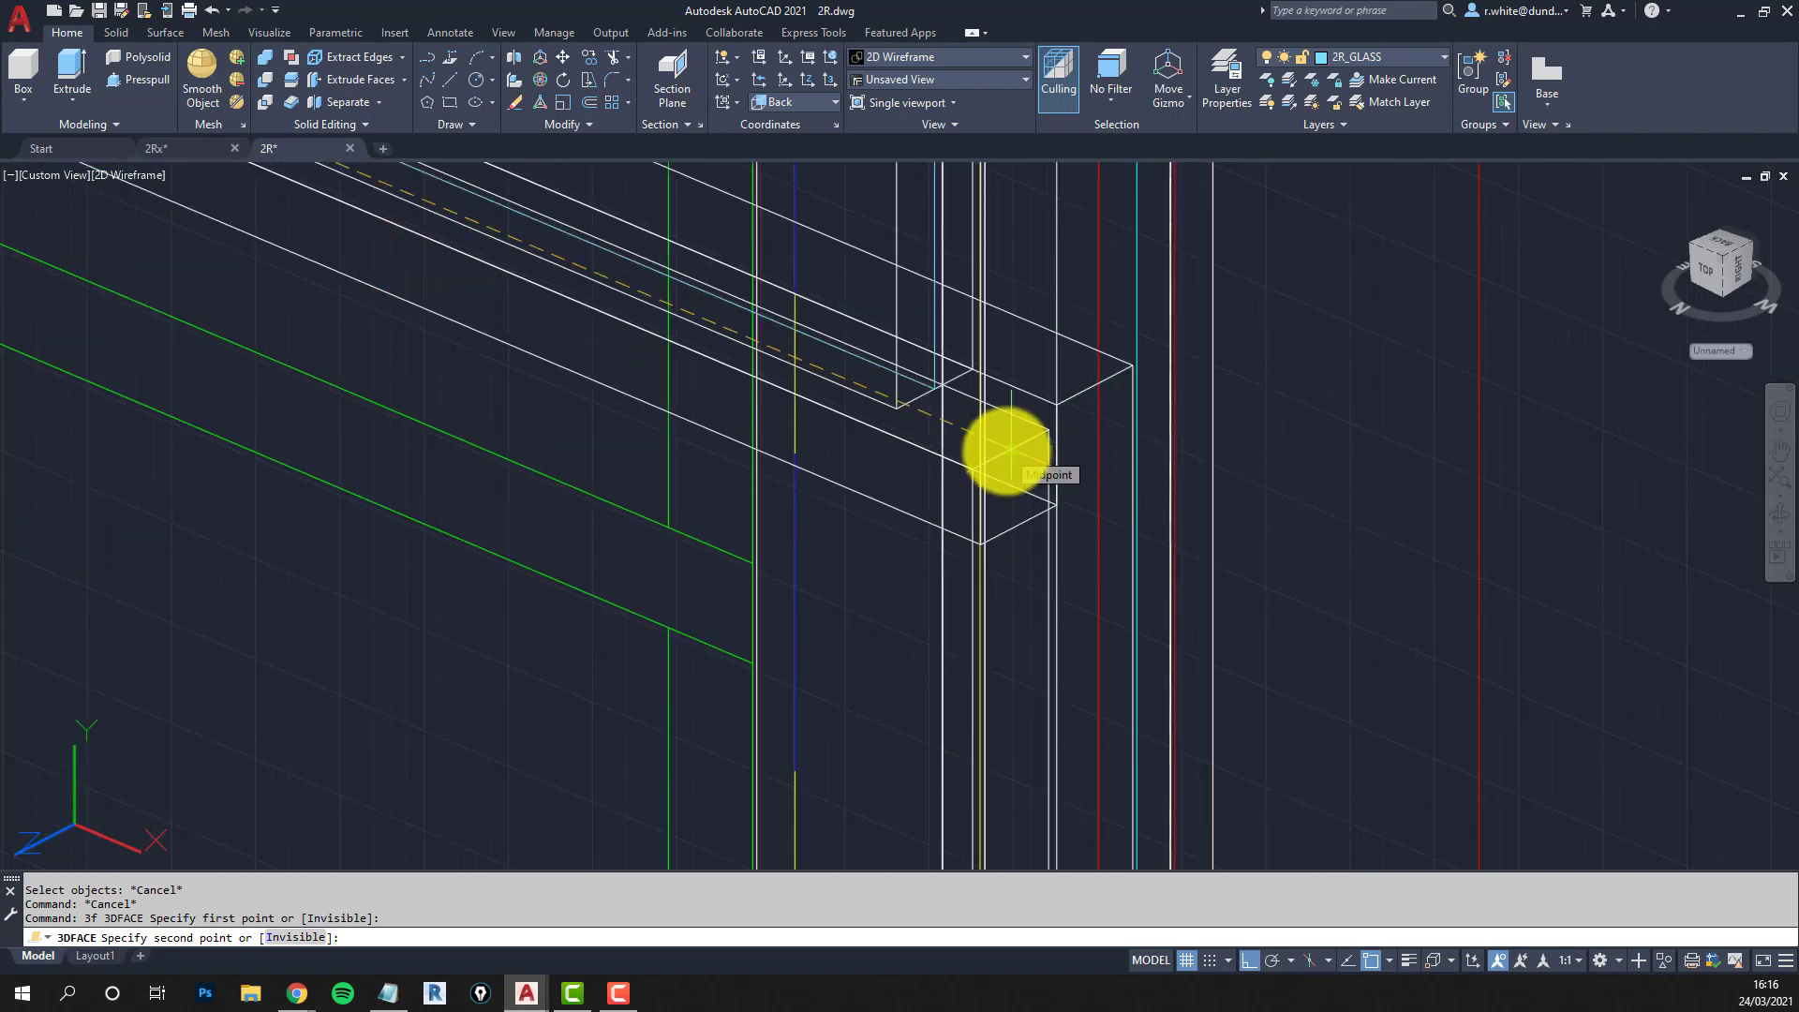
left_click(1009, 450)
Complete the lower sash's glass face at the midpoints of the depth edges at the opening's two bottom corners.
scroll(996, 574, "down", 5)
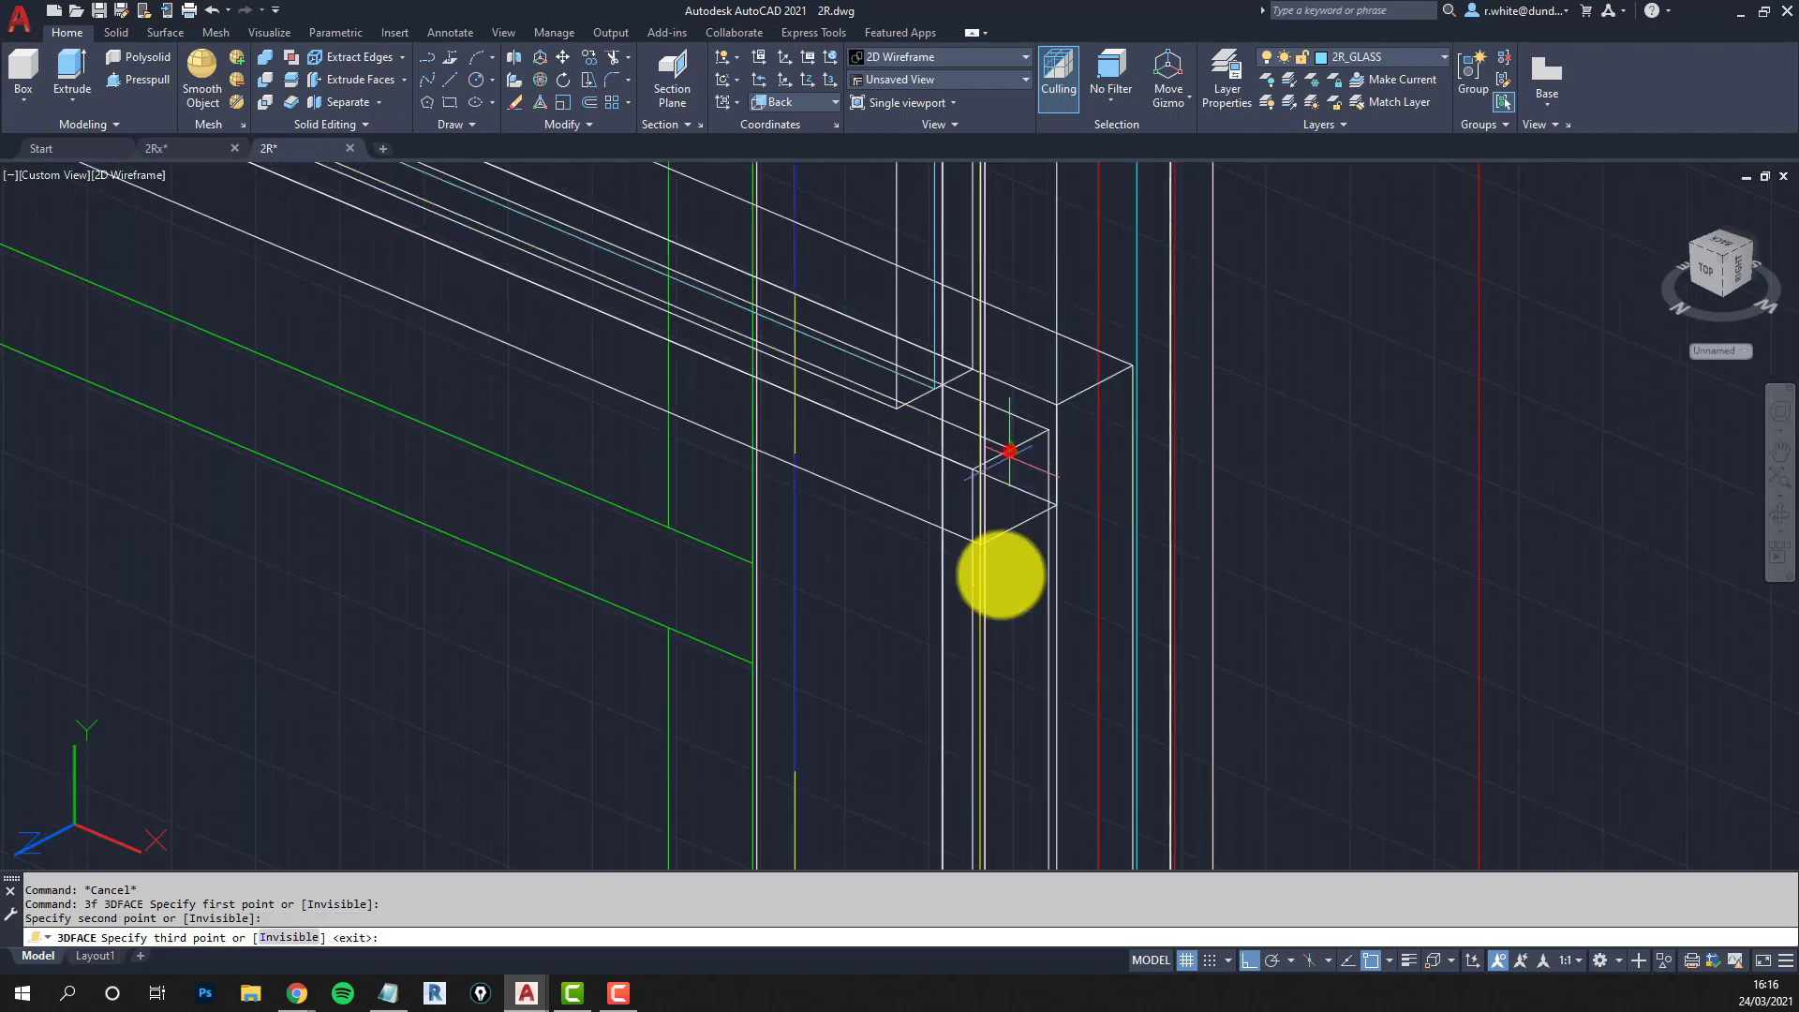
scroll(1012, 567, "up", 5)
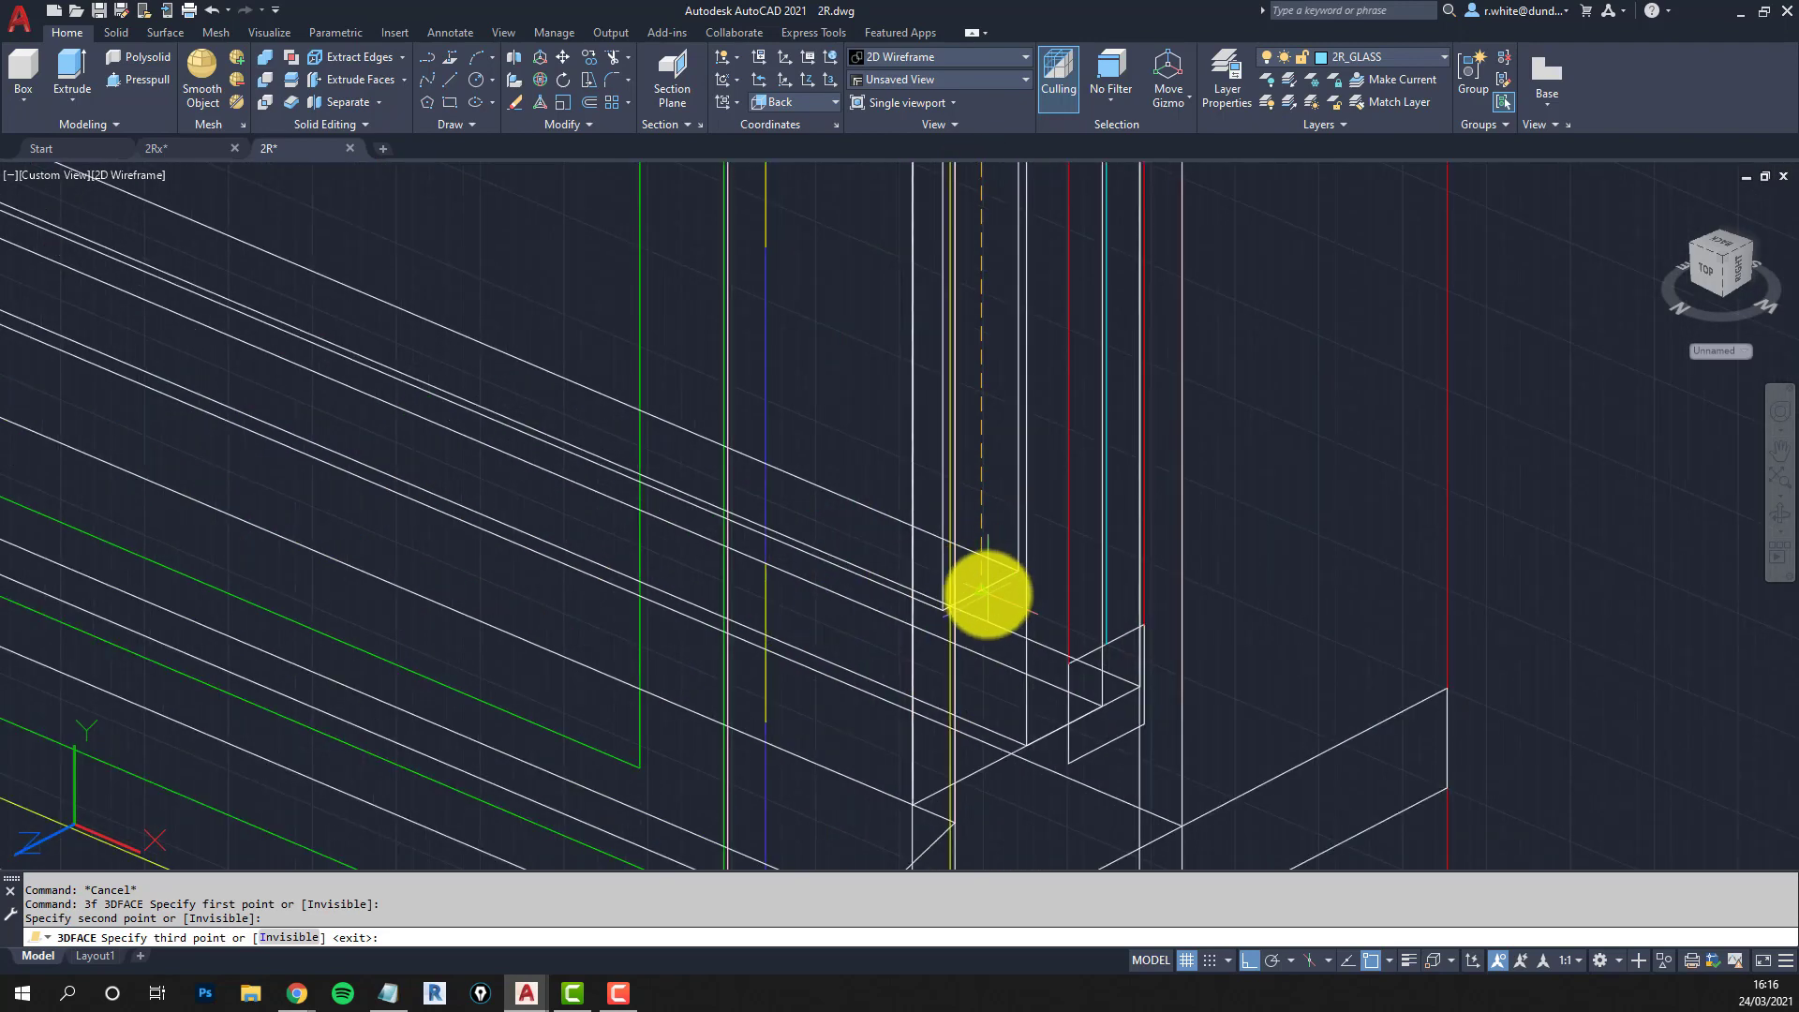
left_click(984, 590)
scroll(1141, 683, "down", 4)
scroll(776, 523, "up", 5)
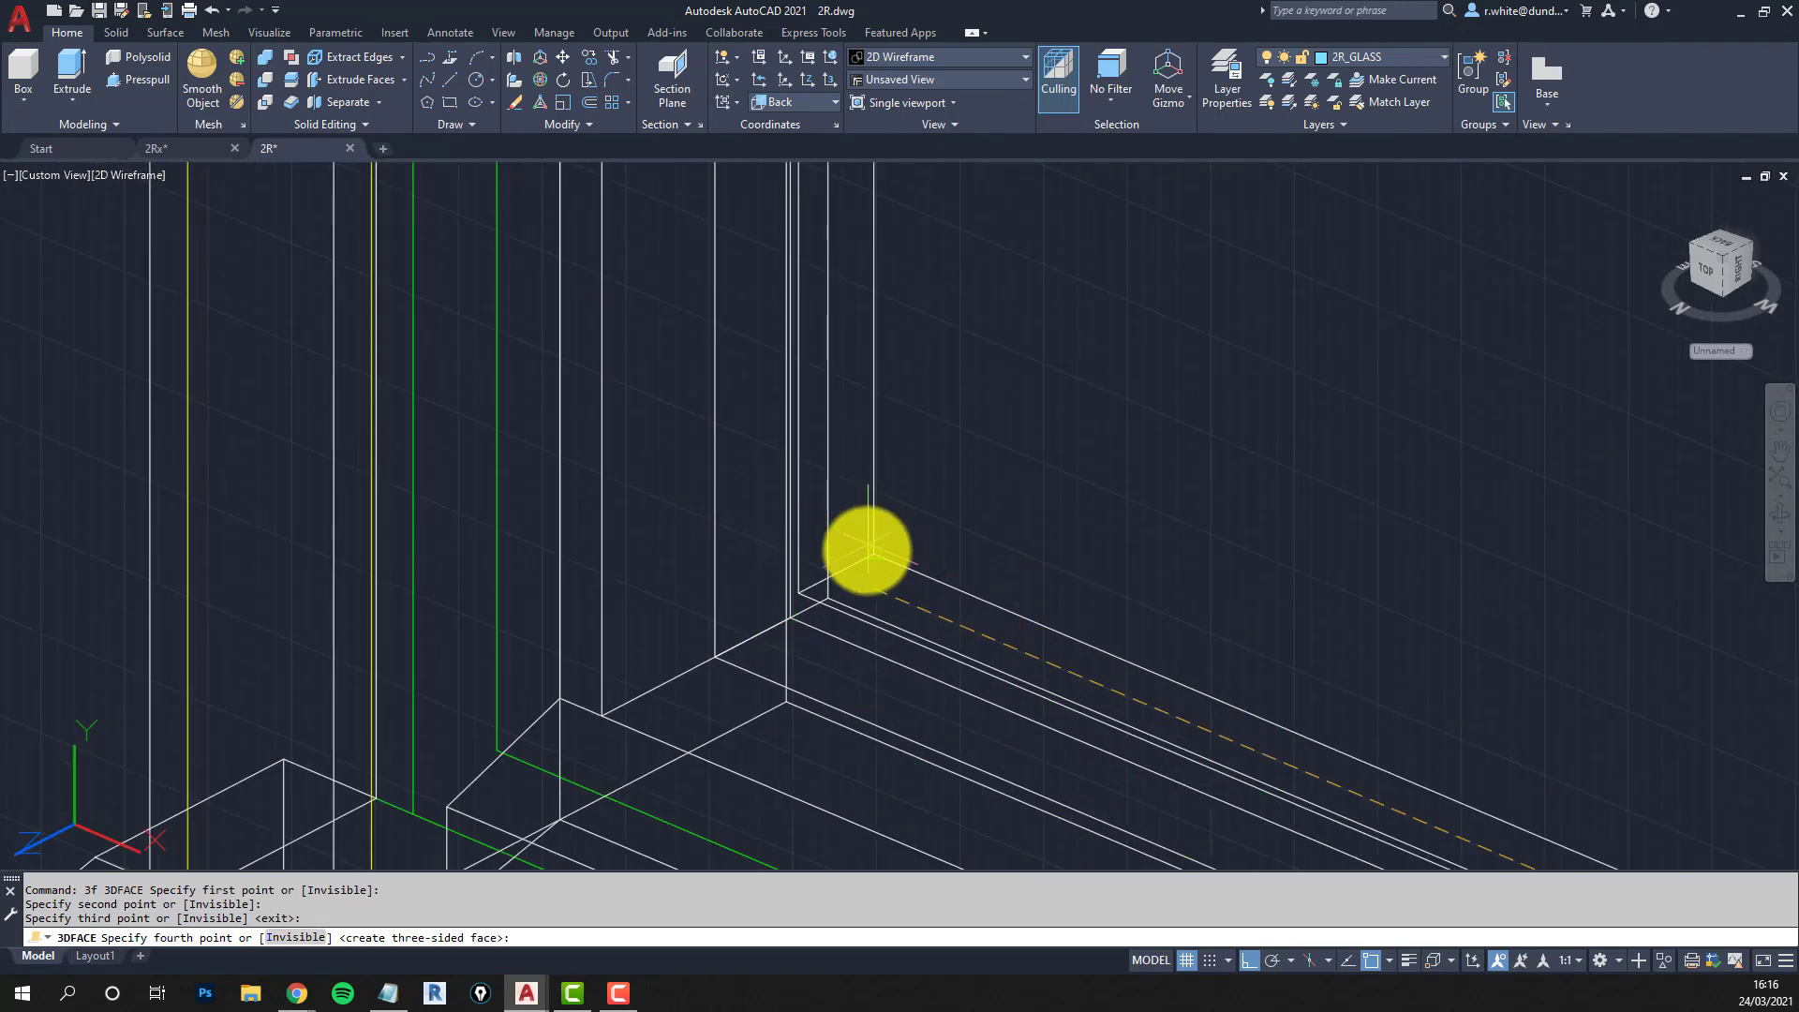
left_click(846, 568)
key("Return")
Examine the glass in both sashes in the Shaded with edges visual style and return to 2D Wireframe.
scroll(881, 543, "down", 6)
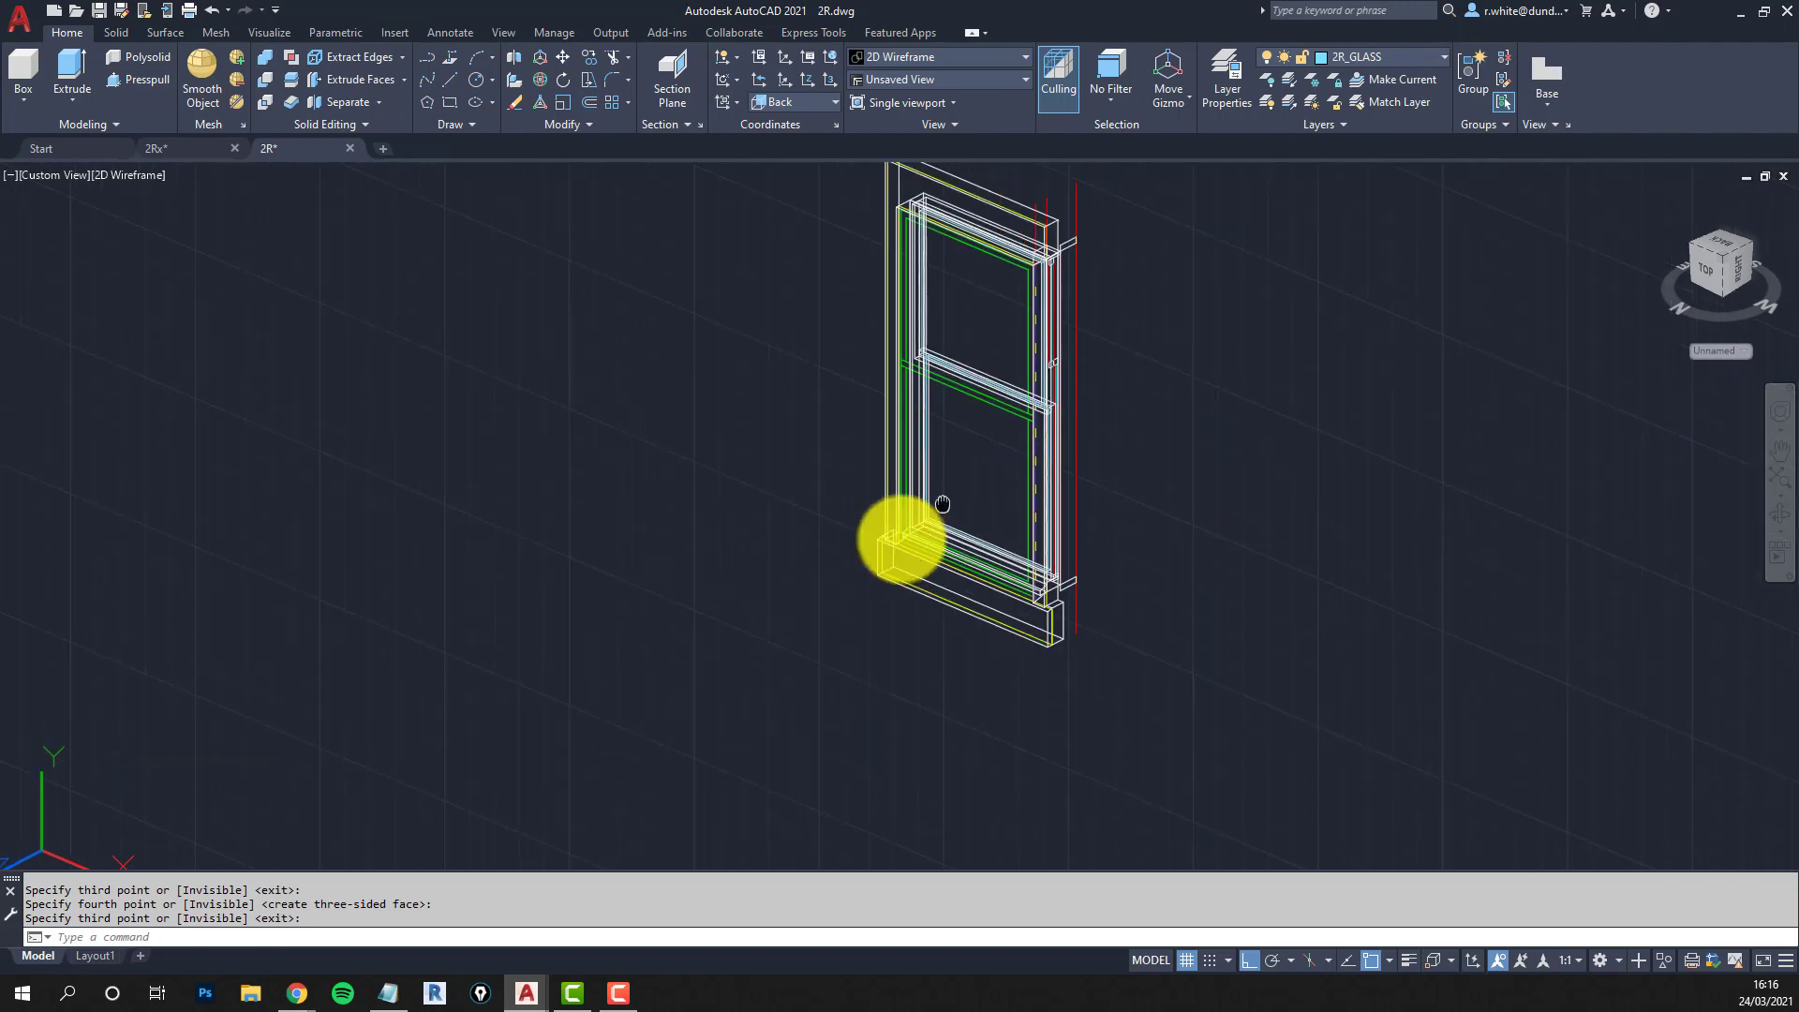
middle_click_drag(917, 651, 904, 575, "shift")
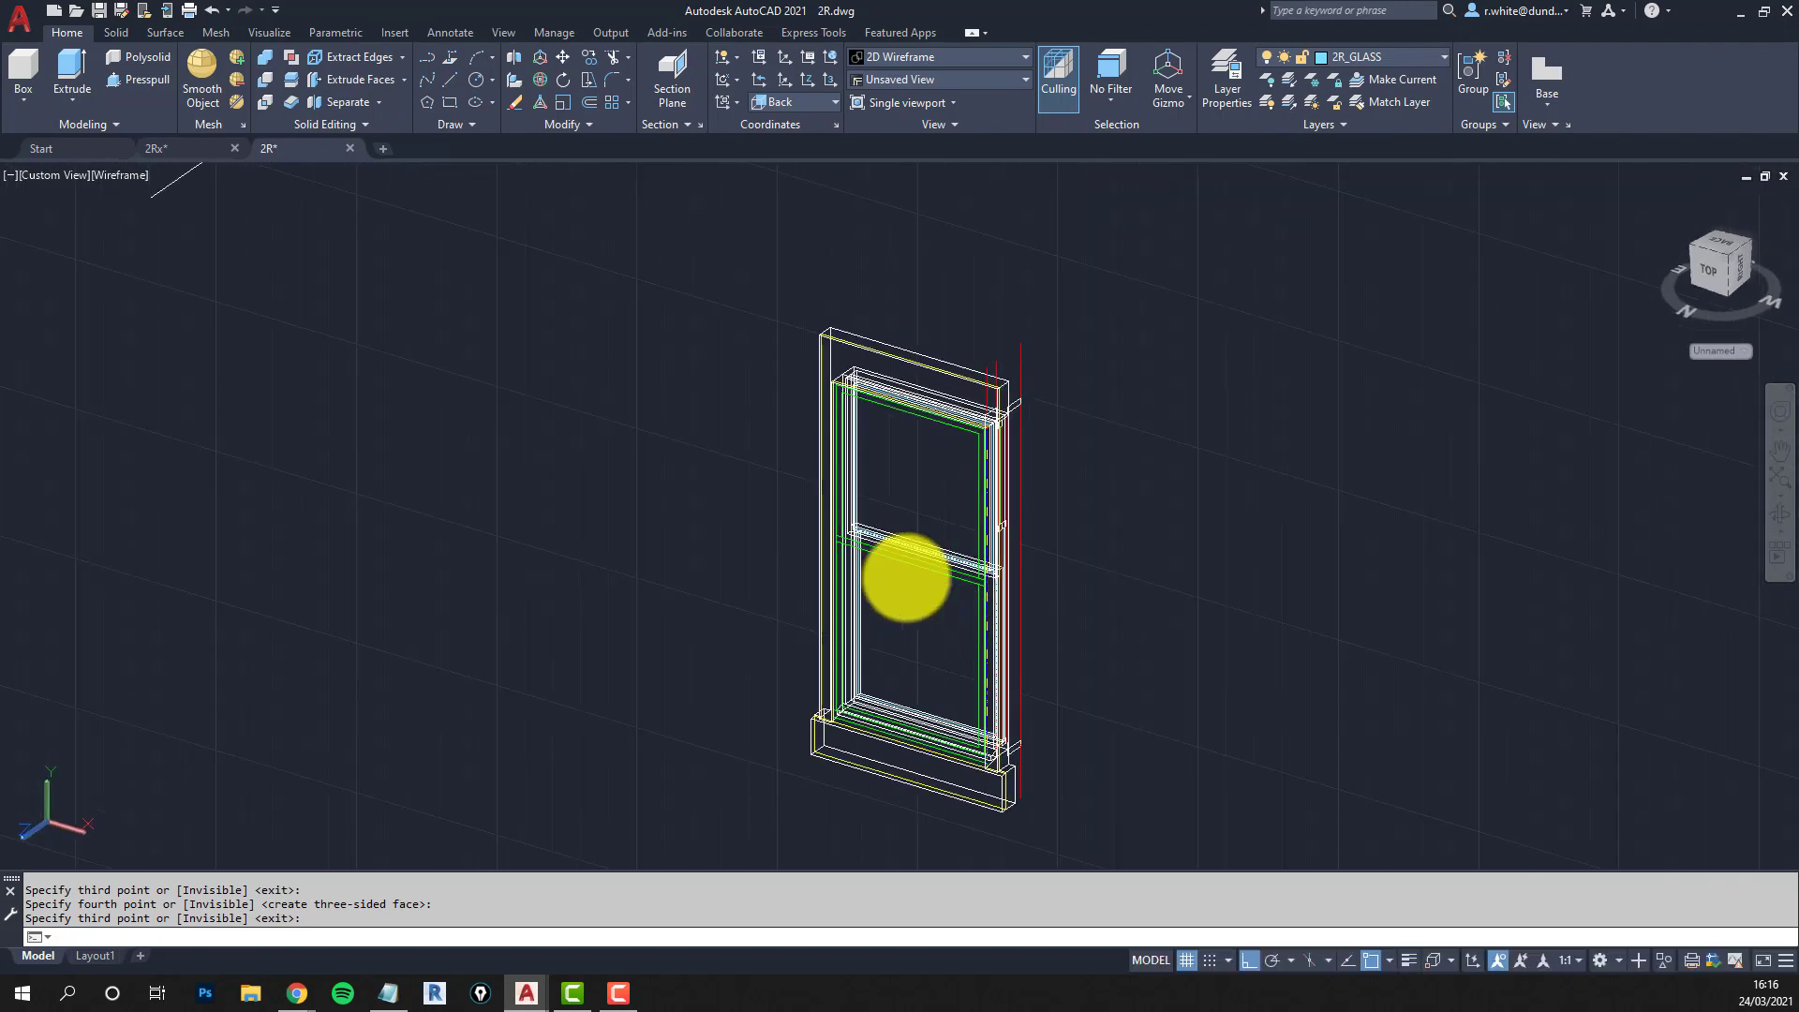
left_click(110, 174)
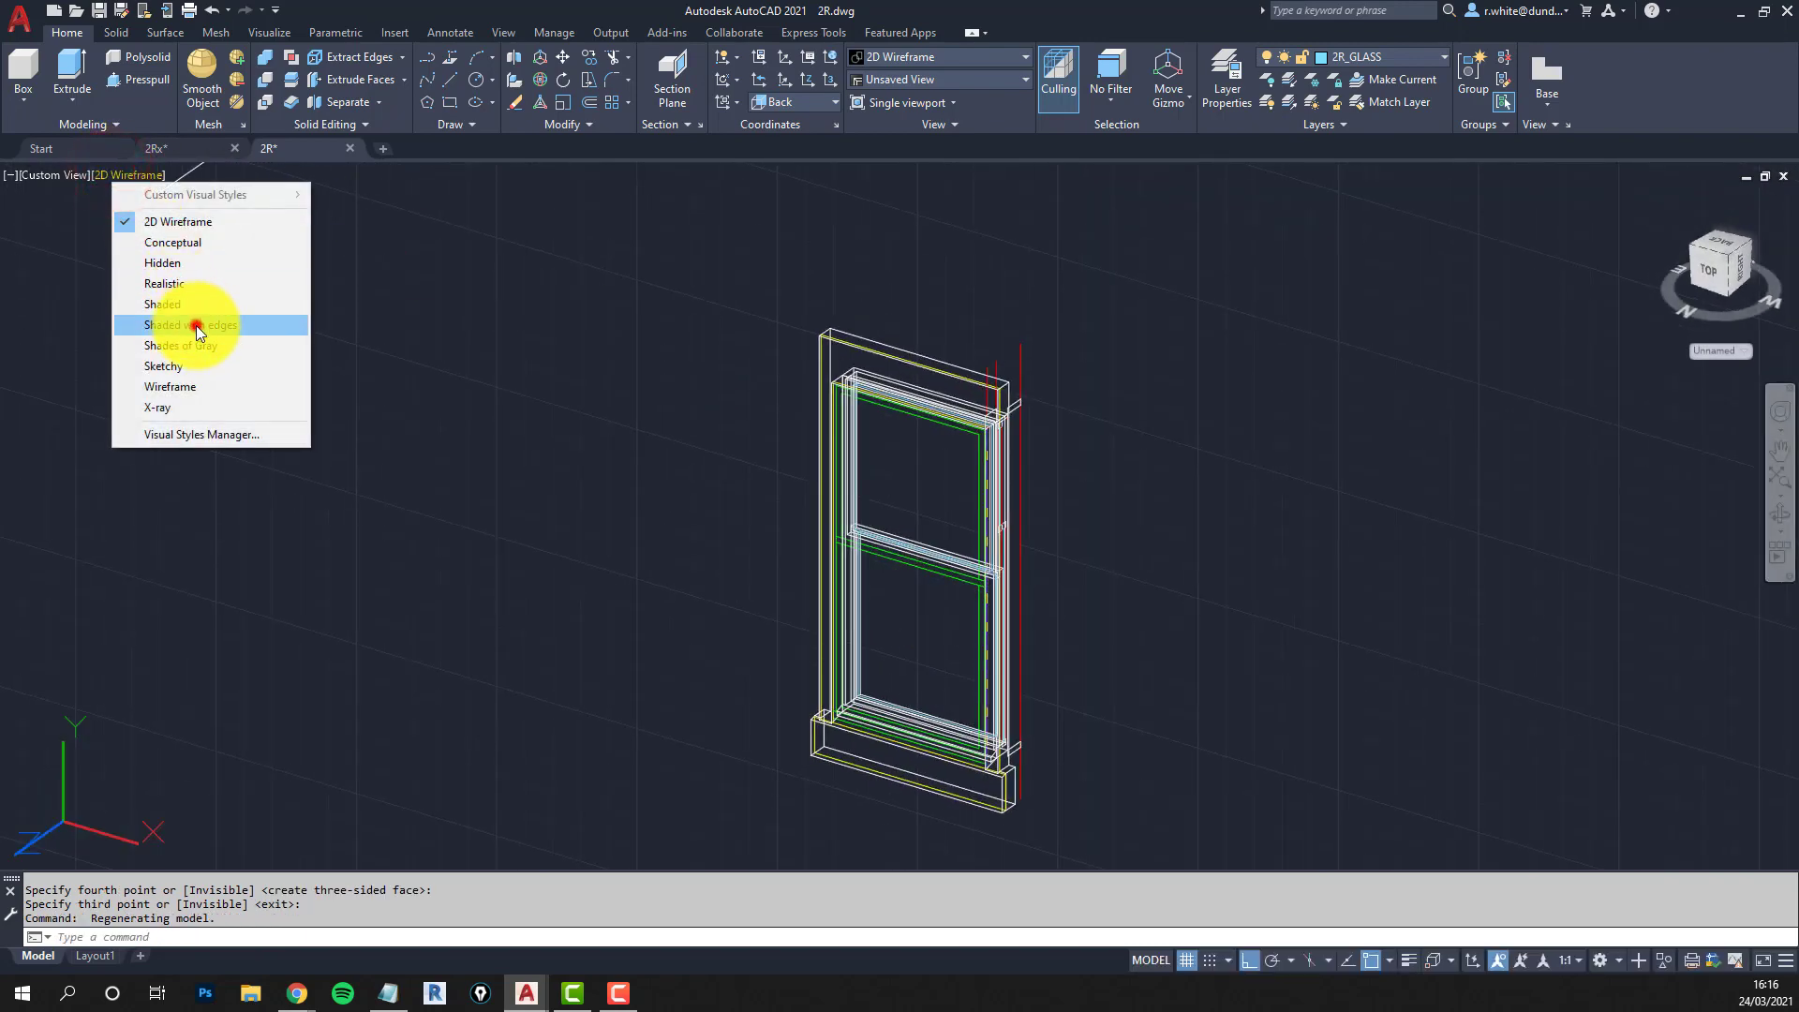
left_click(195, 324)
scroll(984, 611, "up", 2)
scroll(1005, 551, "up", 1)
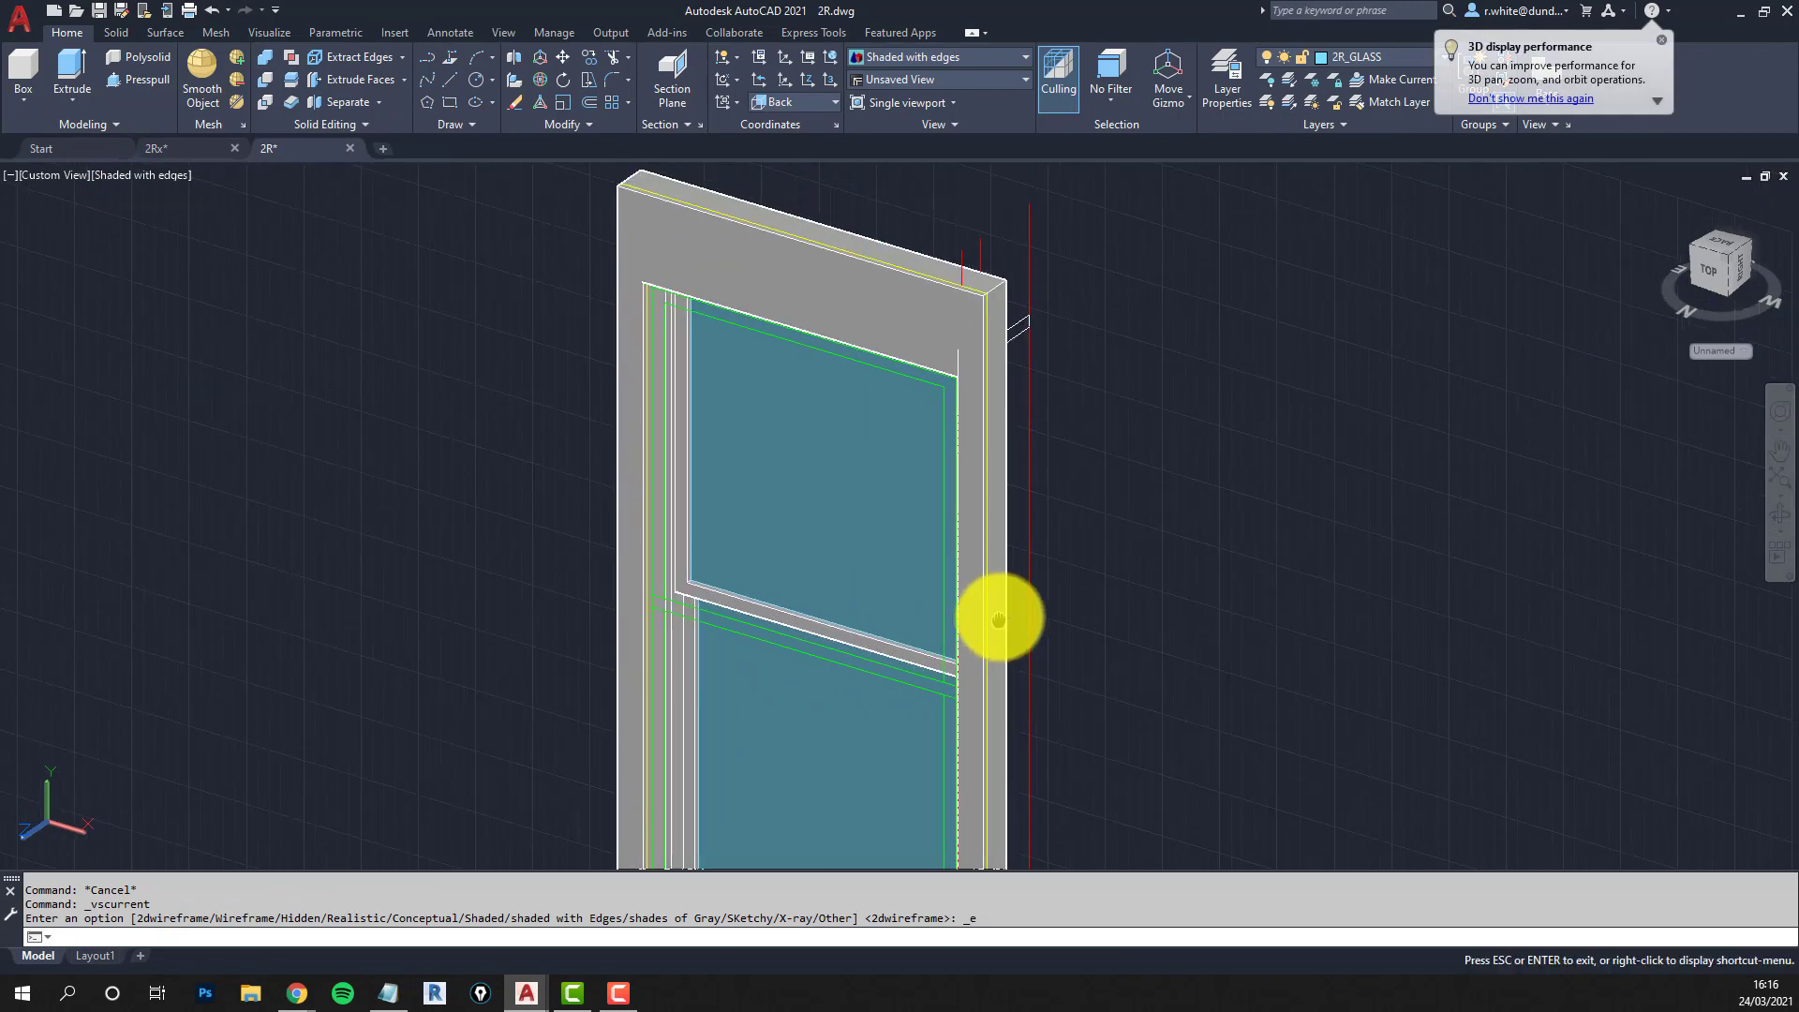
scroll(996, 611, "down", 1)
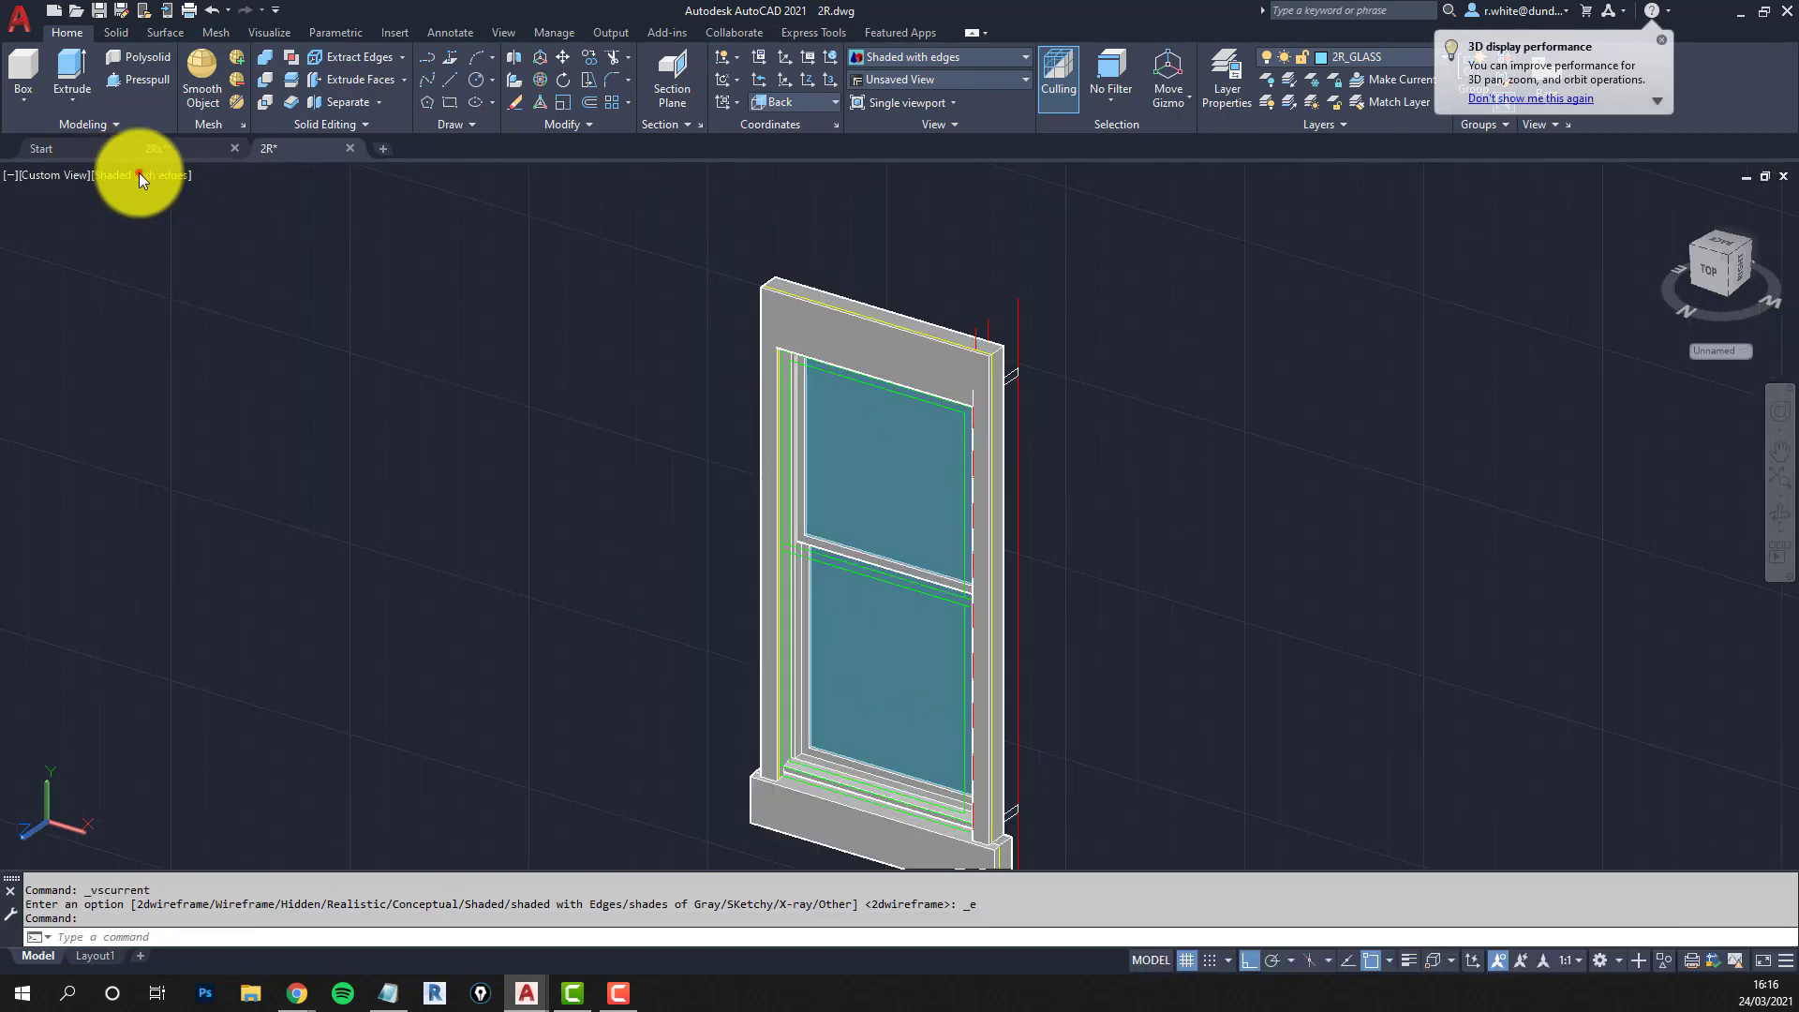
left_click(138, 176)
left_click(183, 219)
middle_click_drag(772, 494, 646, 410)
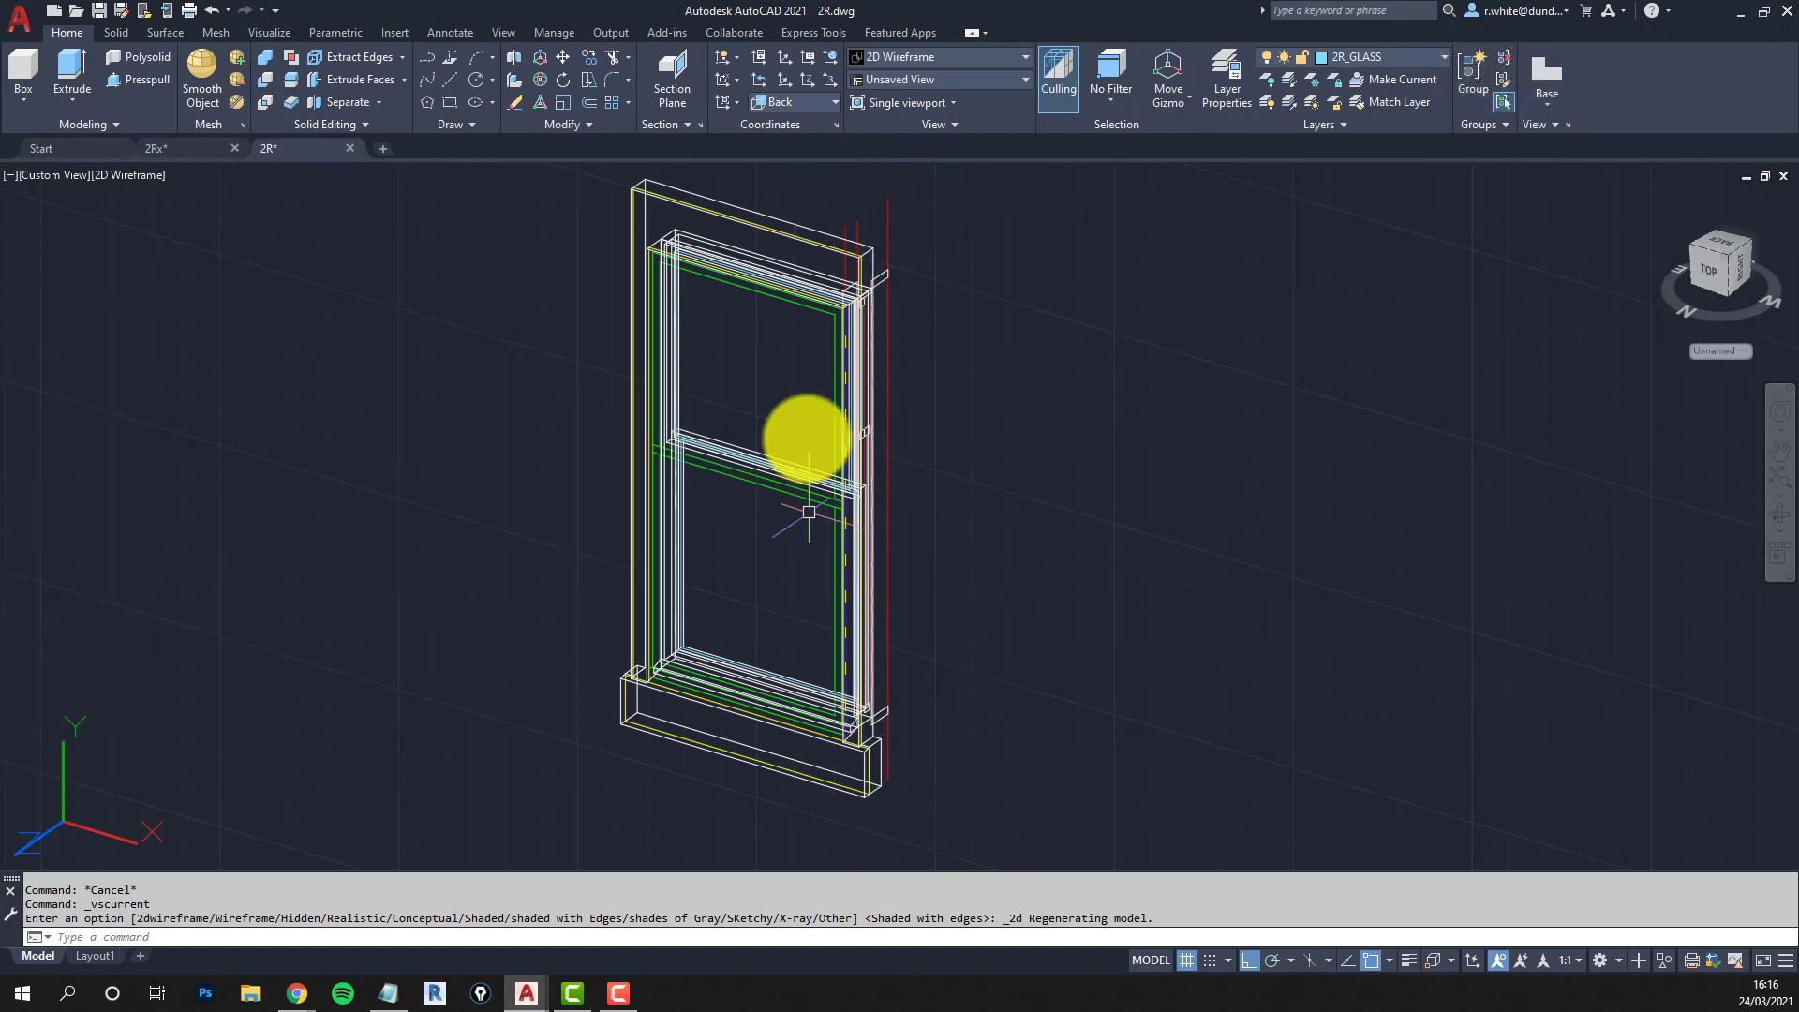
Erase the side section linework and the adjacent vertical elevation lines with a window selection around that side of the frame.
key("Escape")
key("Escape")
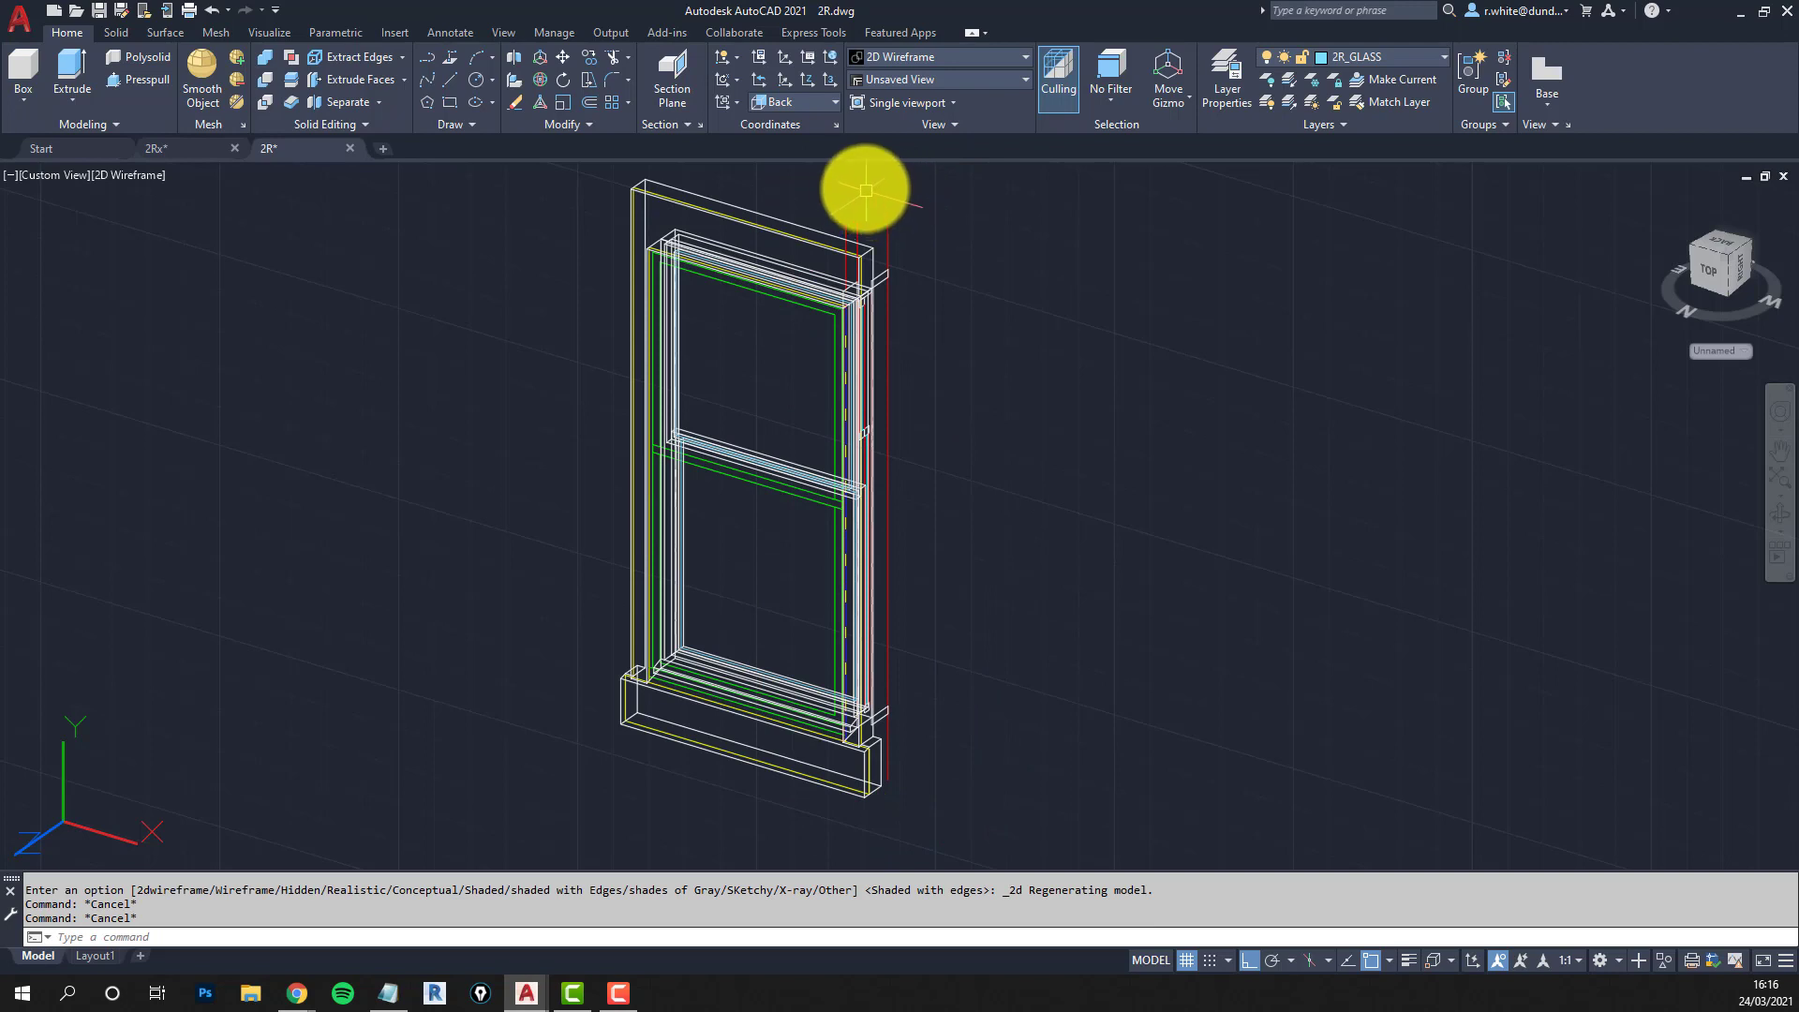
type("e")
key("Return")
left_click(784, 170)
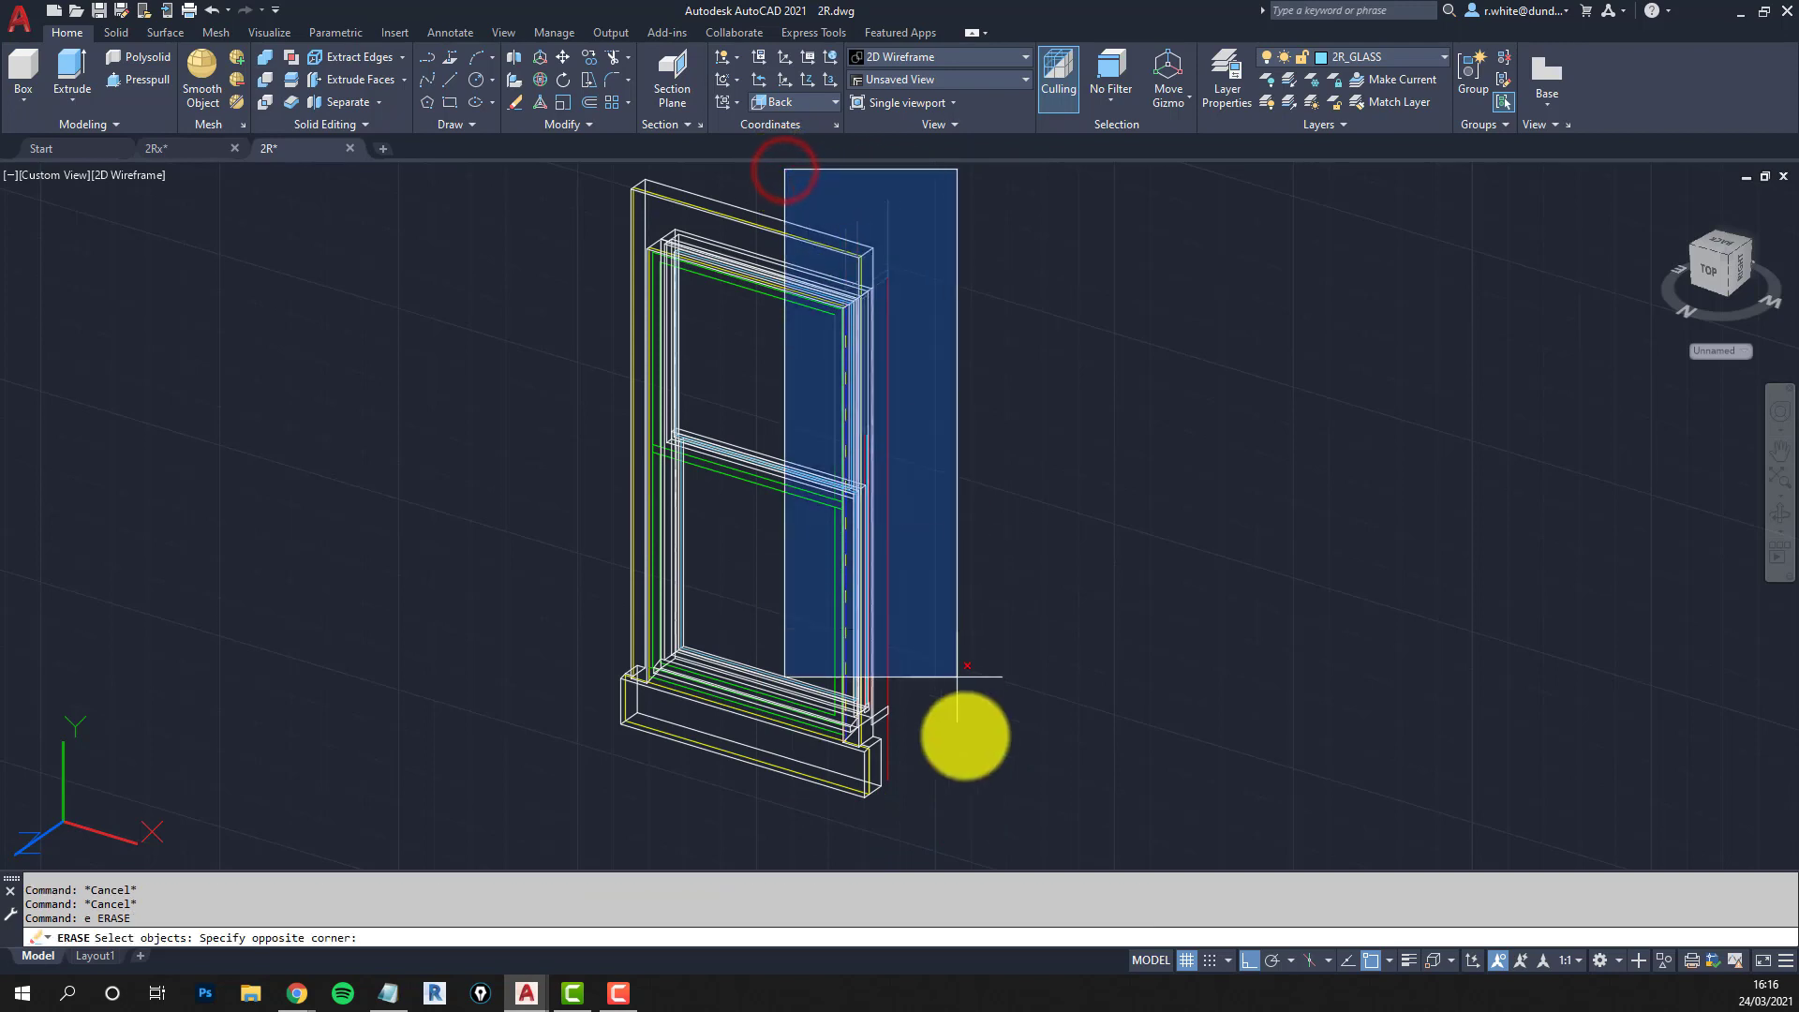
left_click(970, 839)
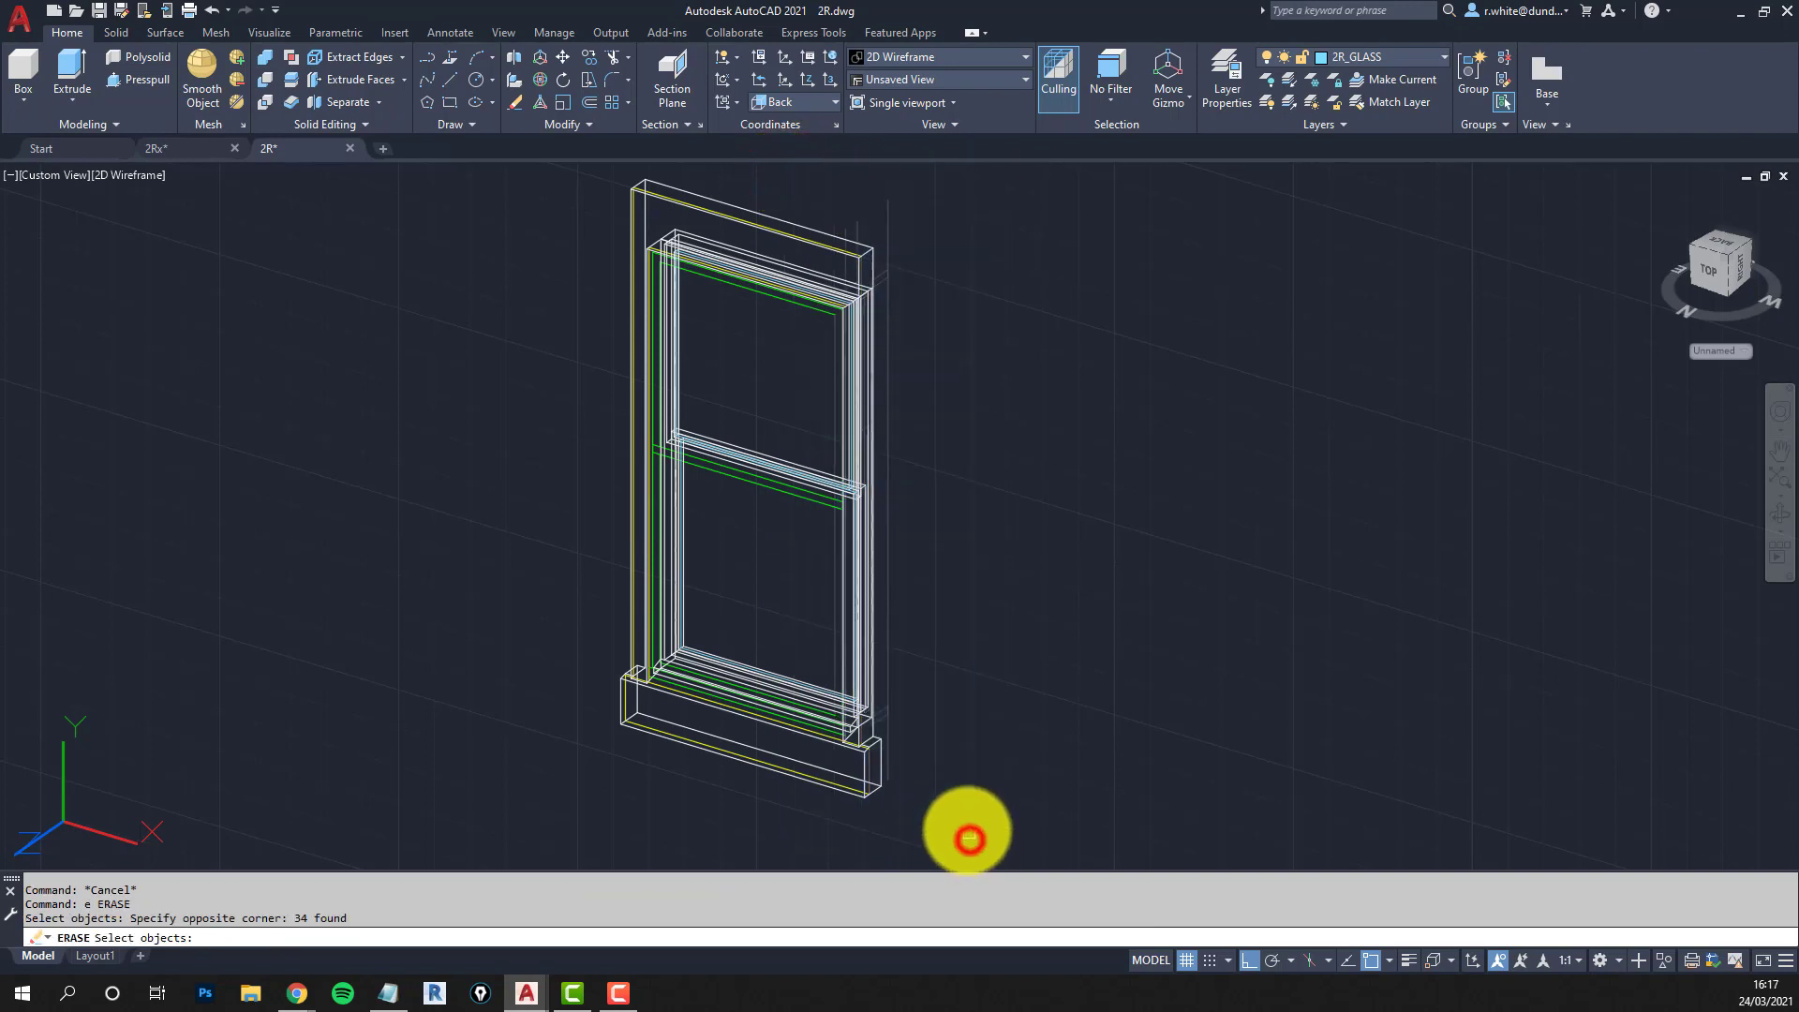
key("Return")
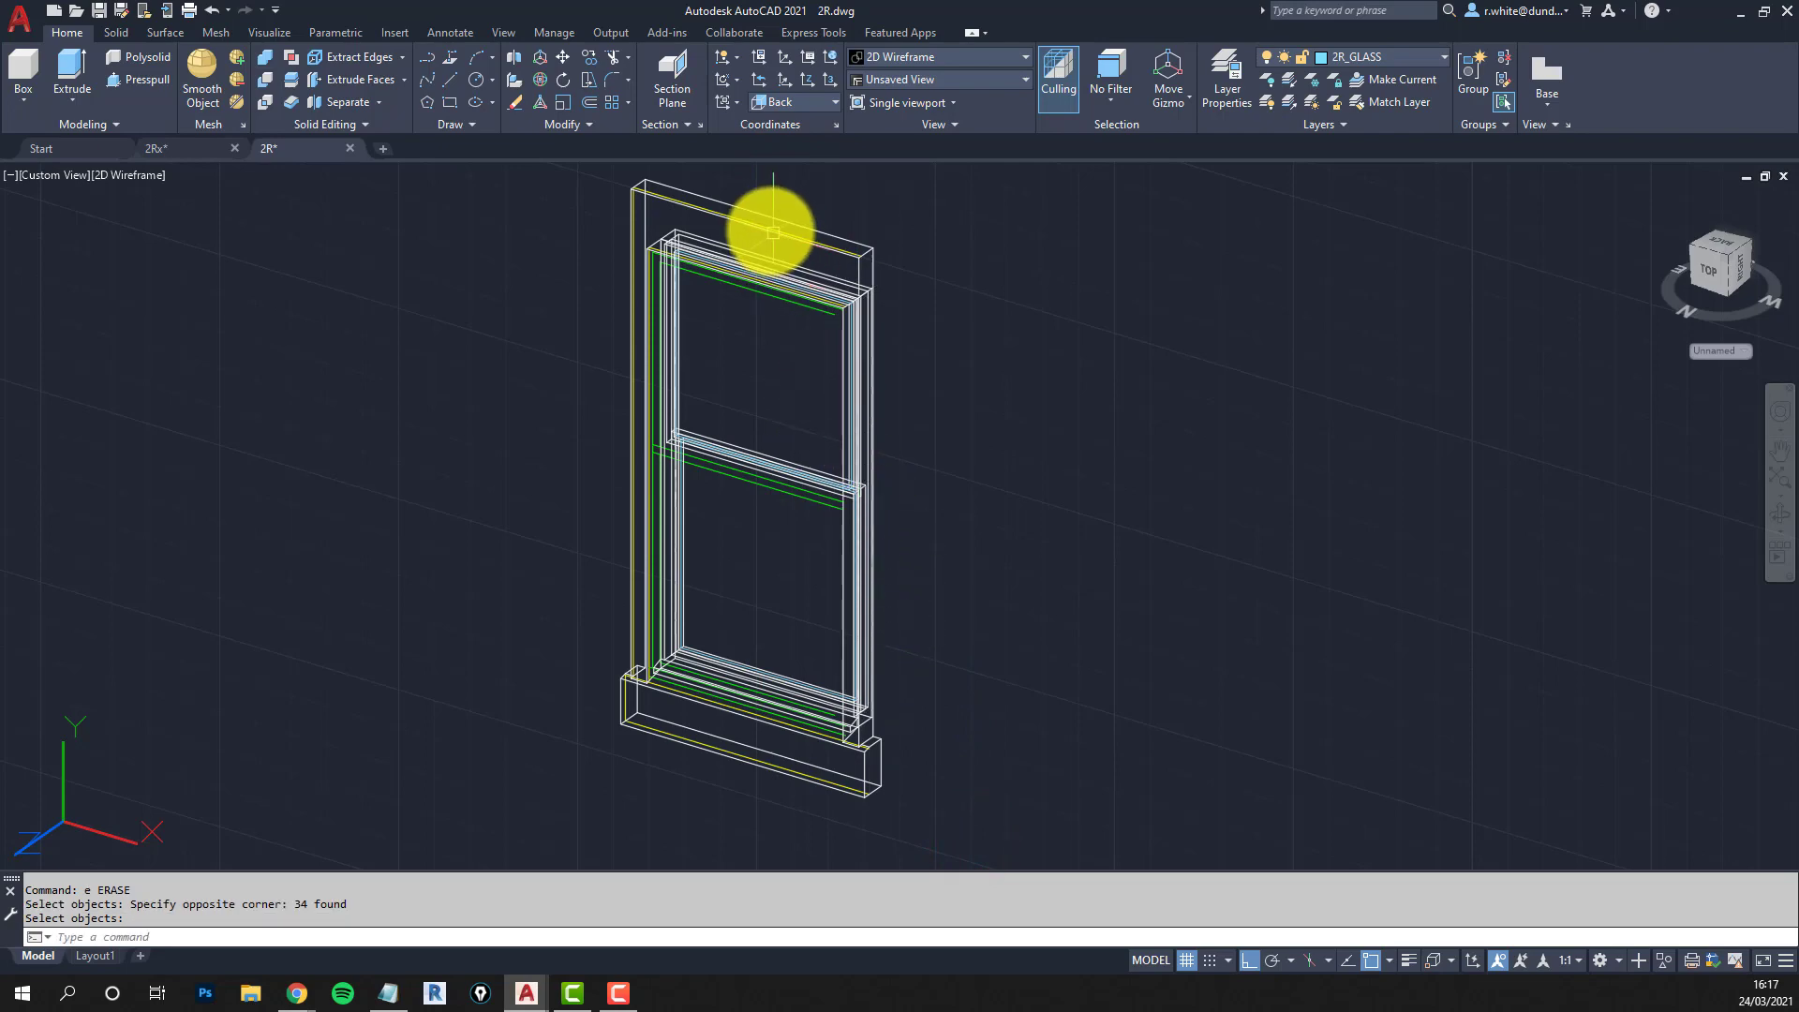
Draw a circle centred on the corner of the yellow elevation outline at the top of the frame.
scroll(727, 213, "up", 5)
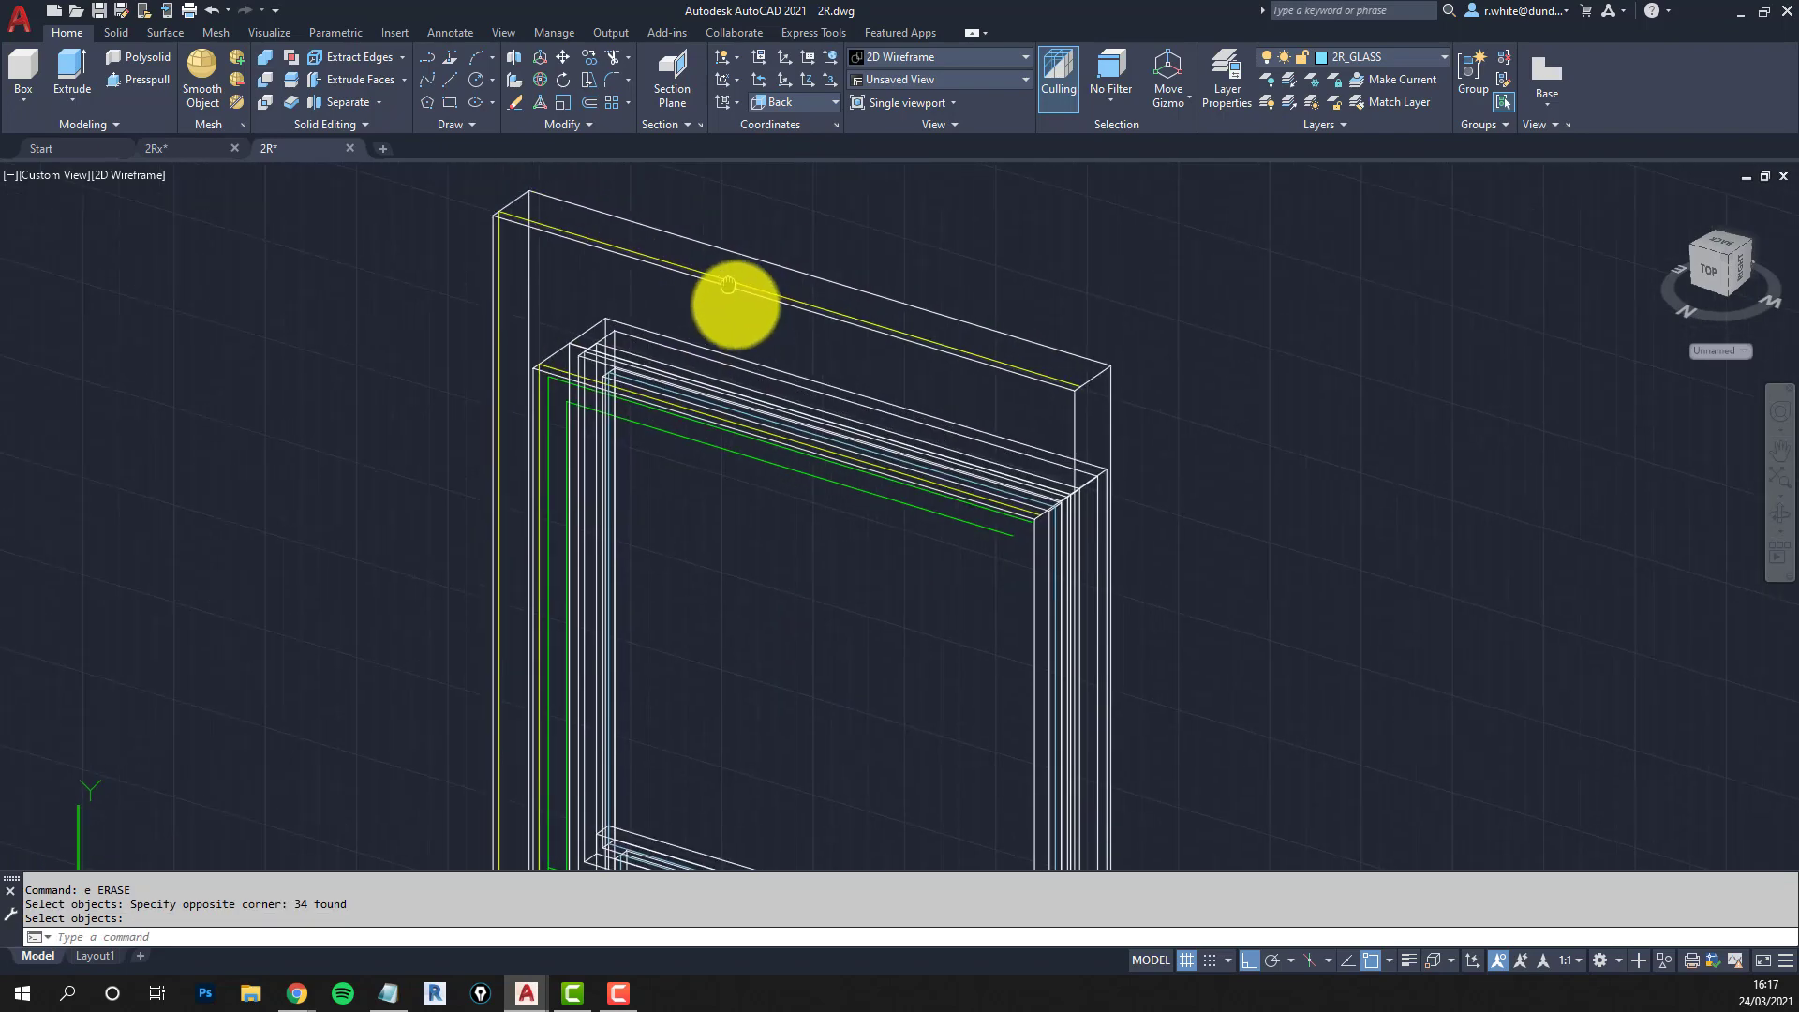
scroll(541, 270, "up", 3)
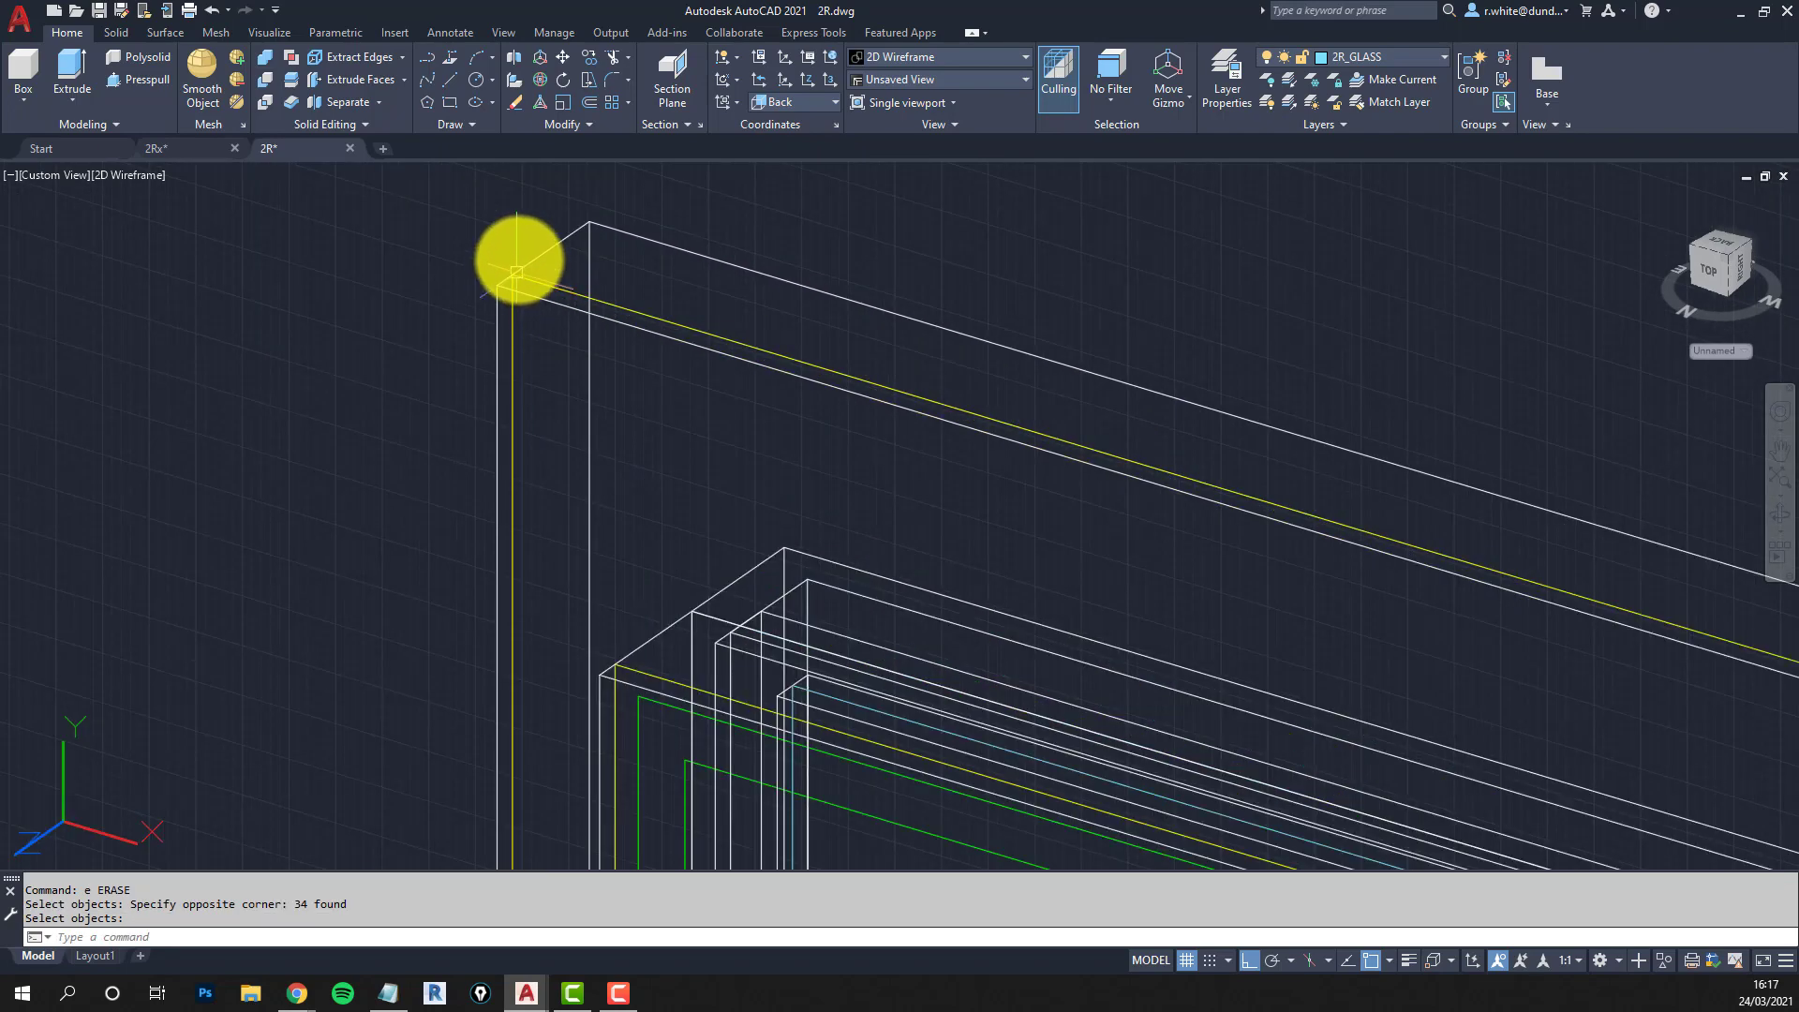
type("c")
key("Return")
left_click(512, 277)
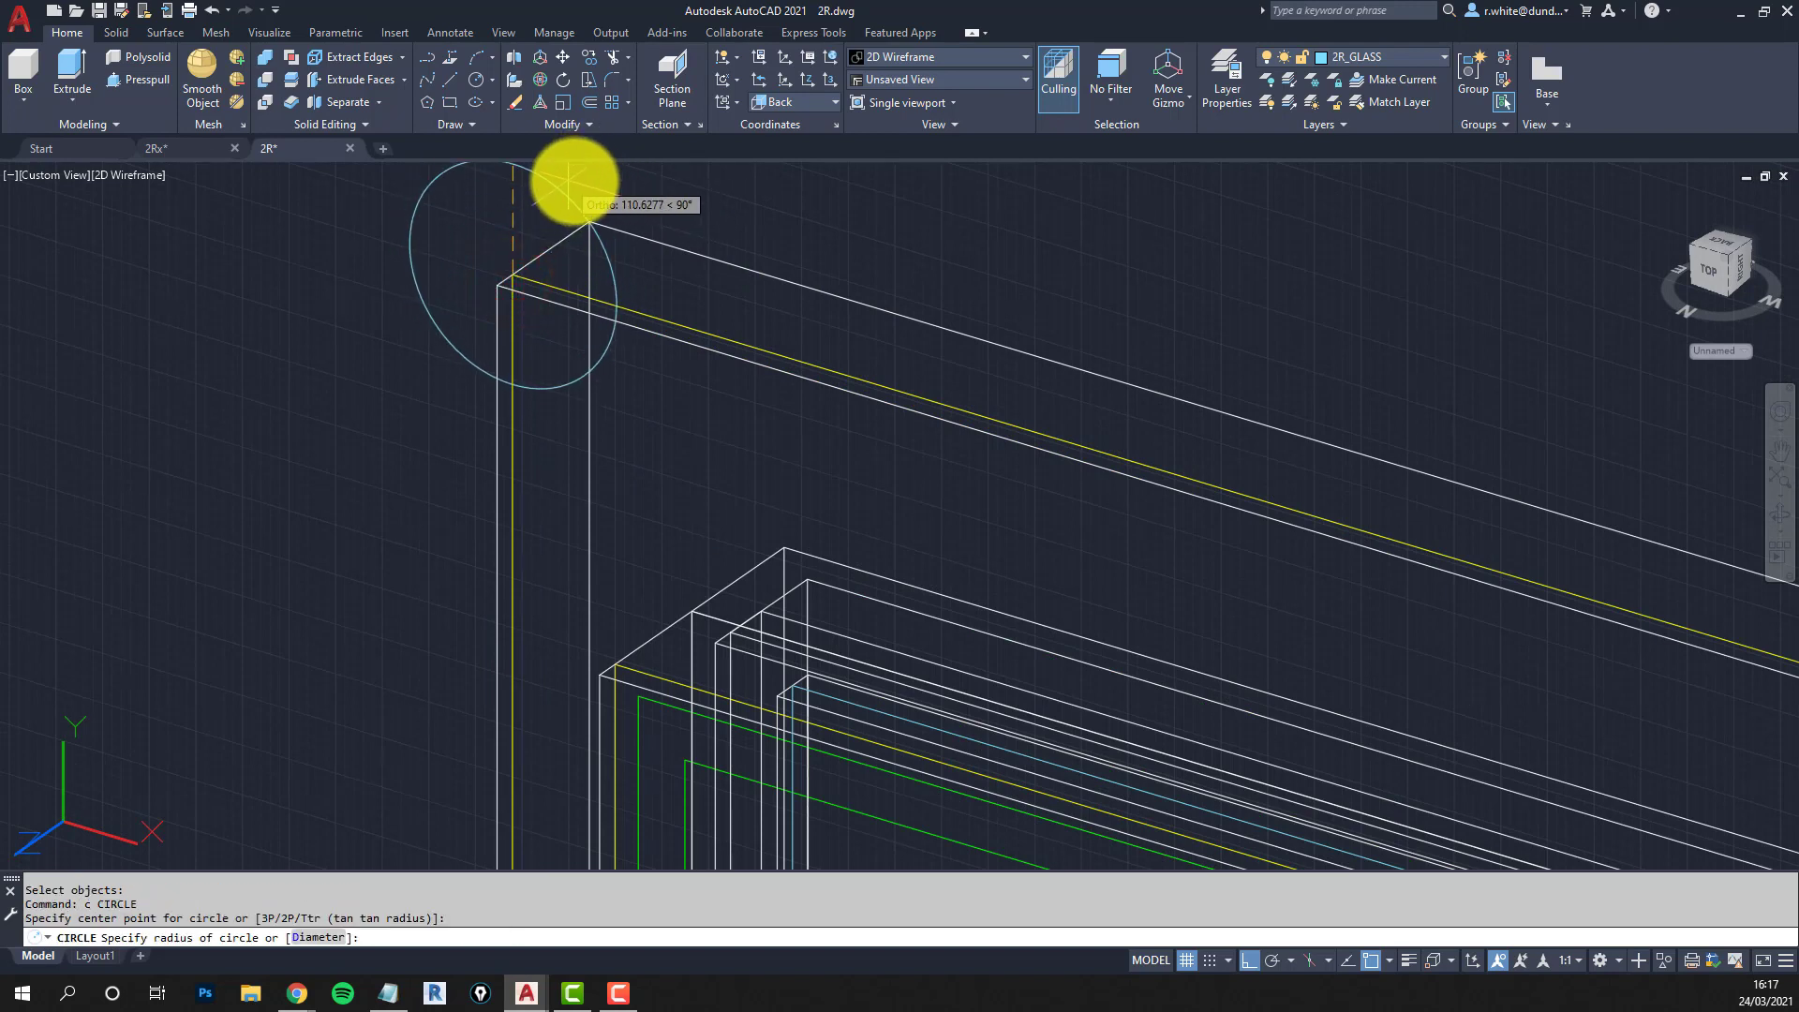
middle_click_drag(565, 180, 542, 269)
left_click(573, 239)
Erase the yellow elevation lines that run along the frame's head and outer side from the circled corner.
type("e")
key("Return")
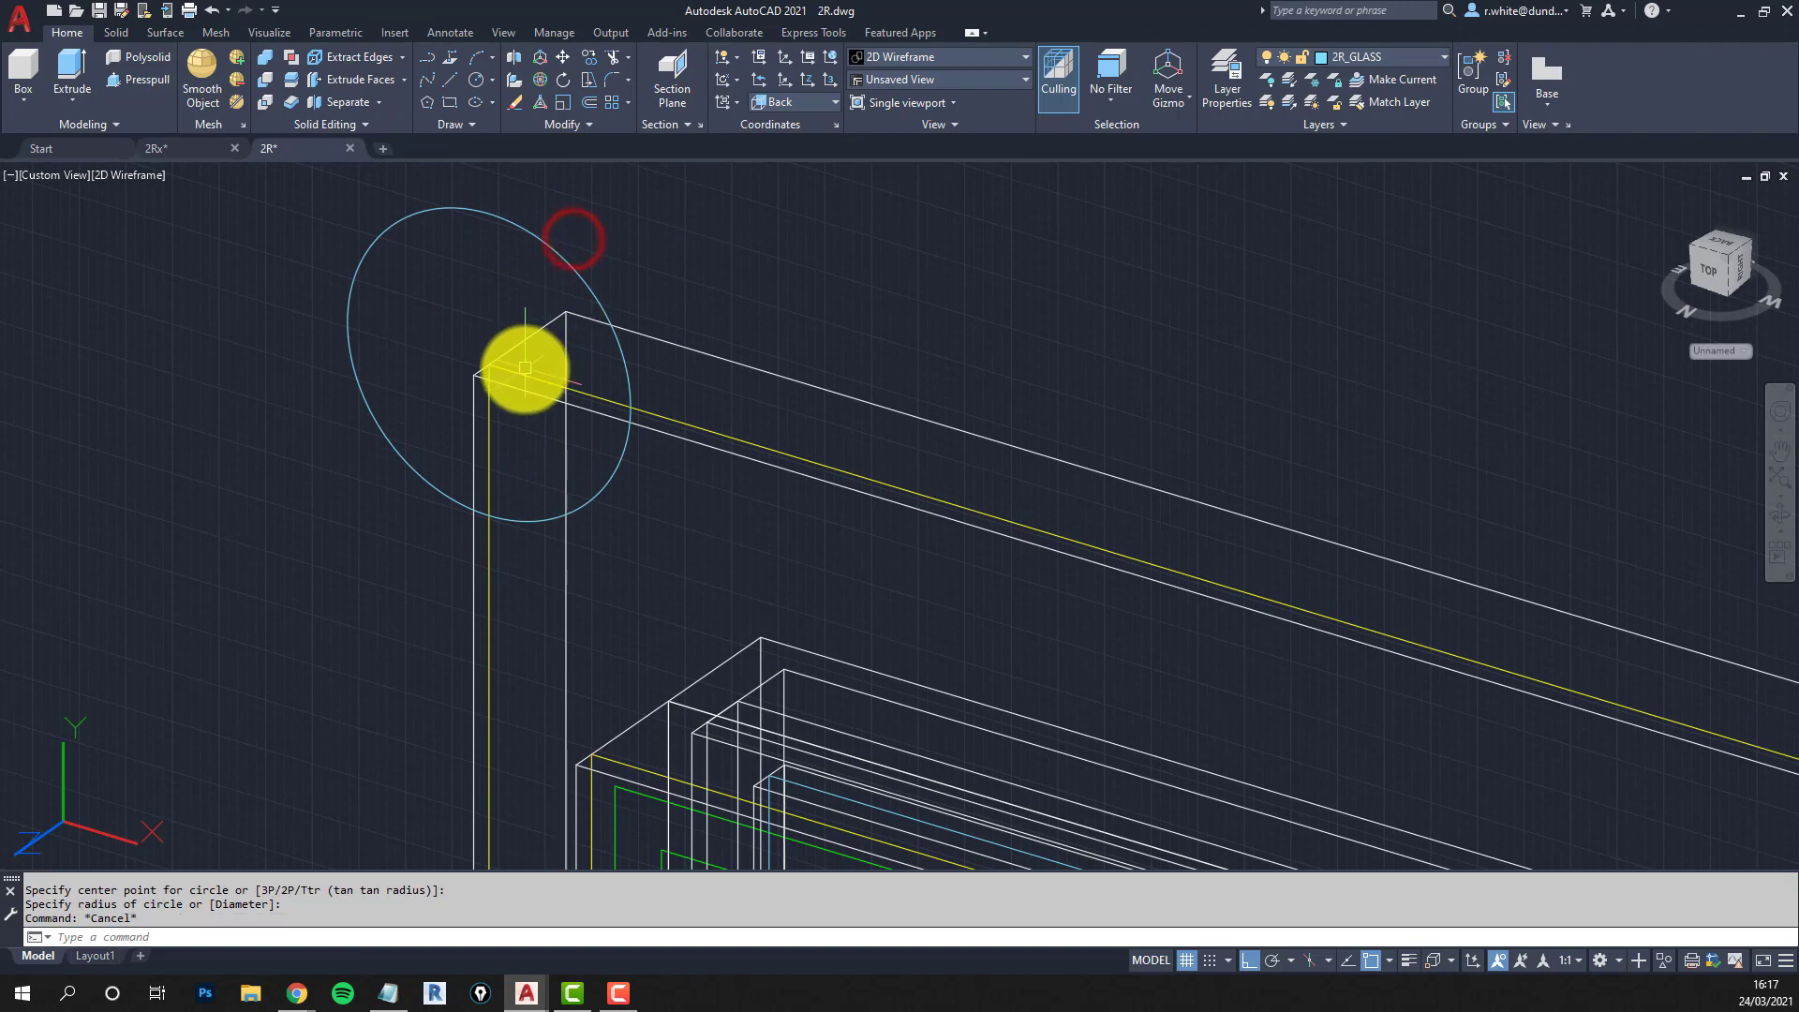
left_click(524, 376)
left_click(491, 431)
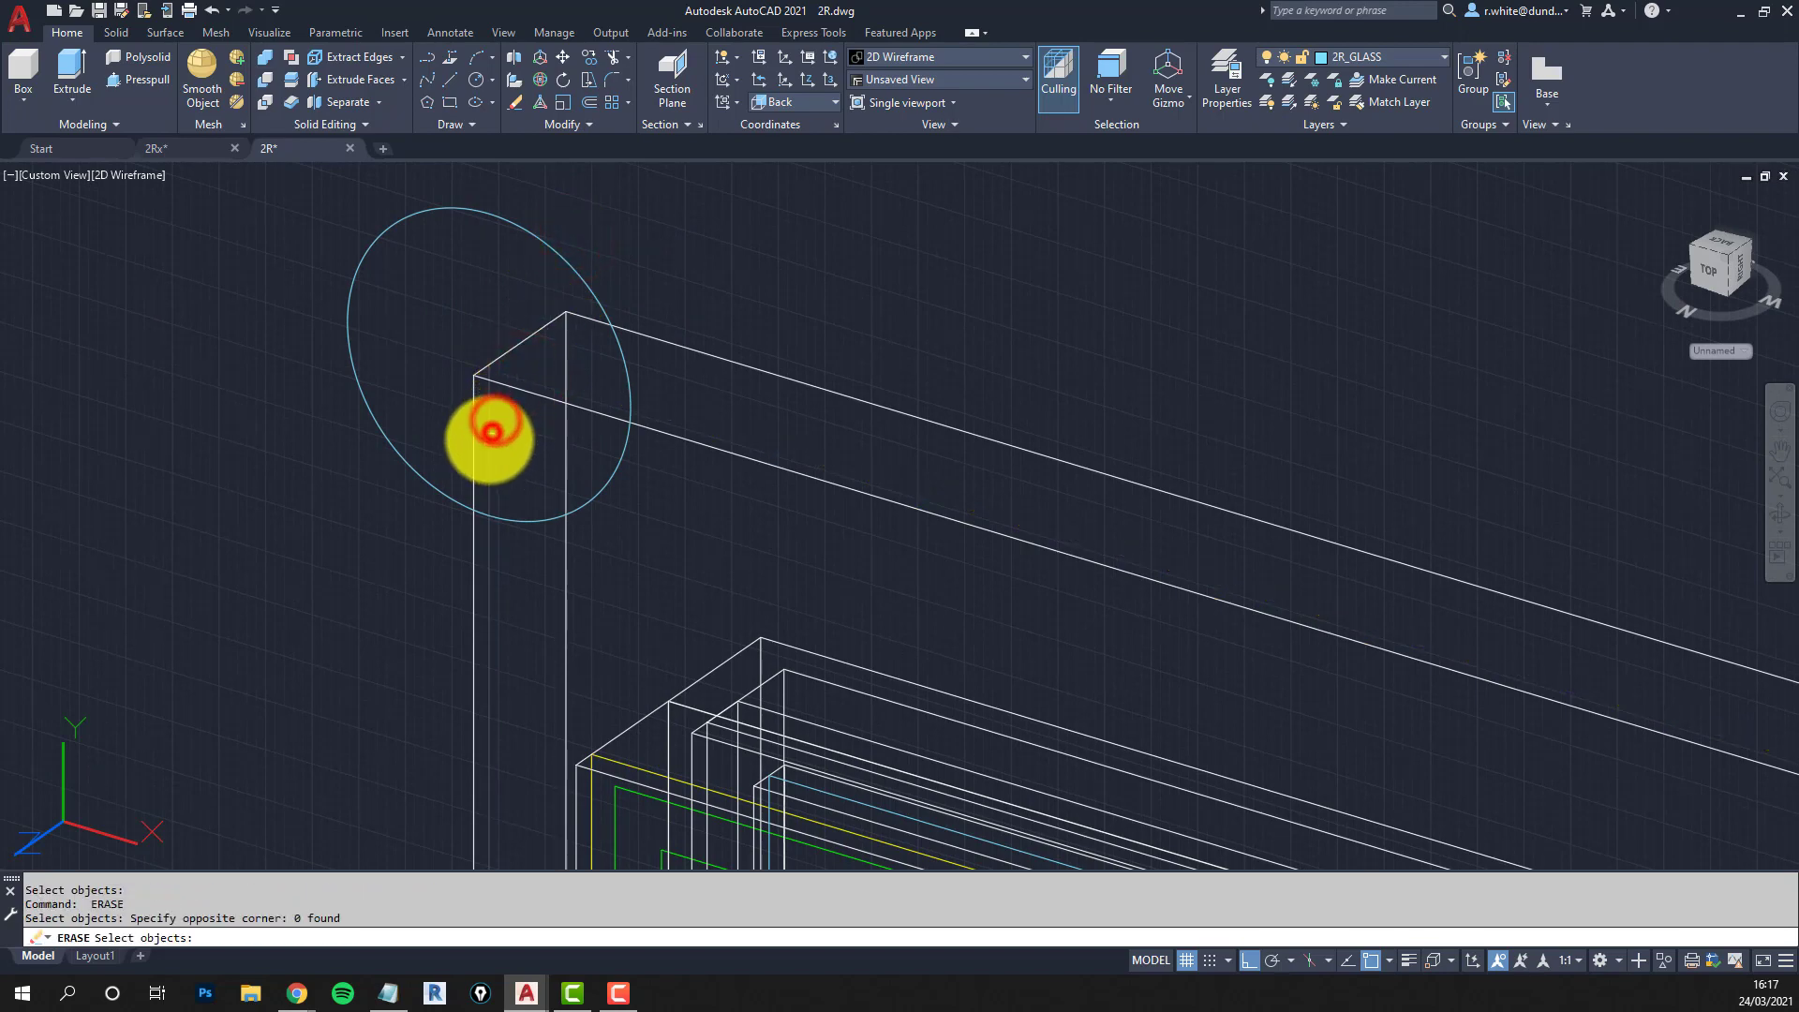
scroll(631, 381, "down", 5)
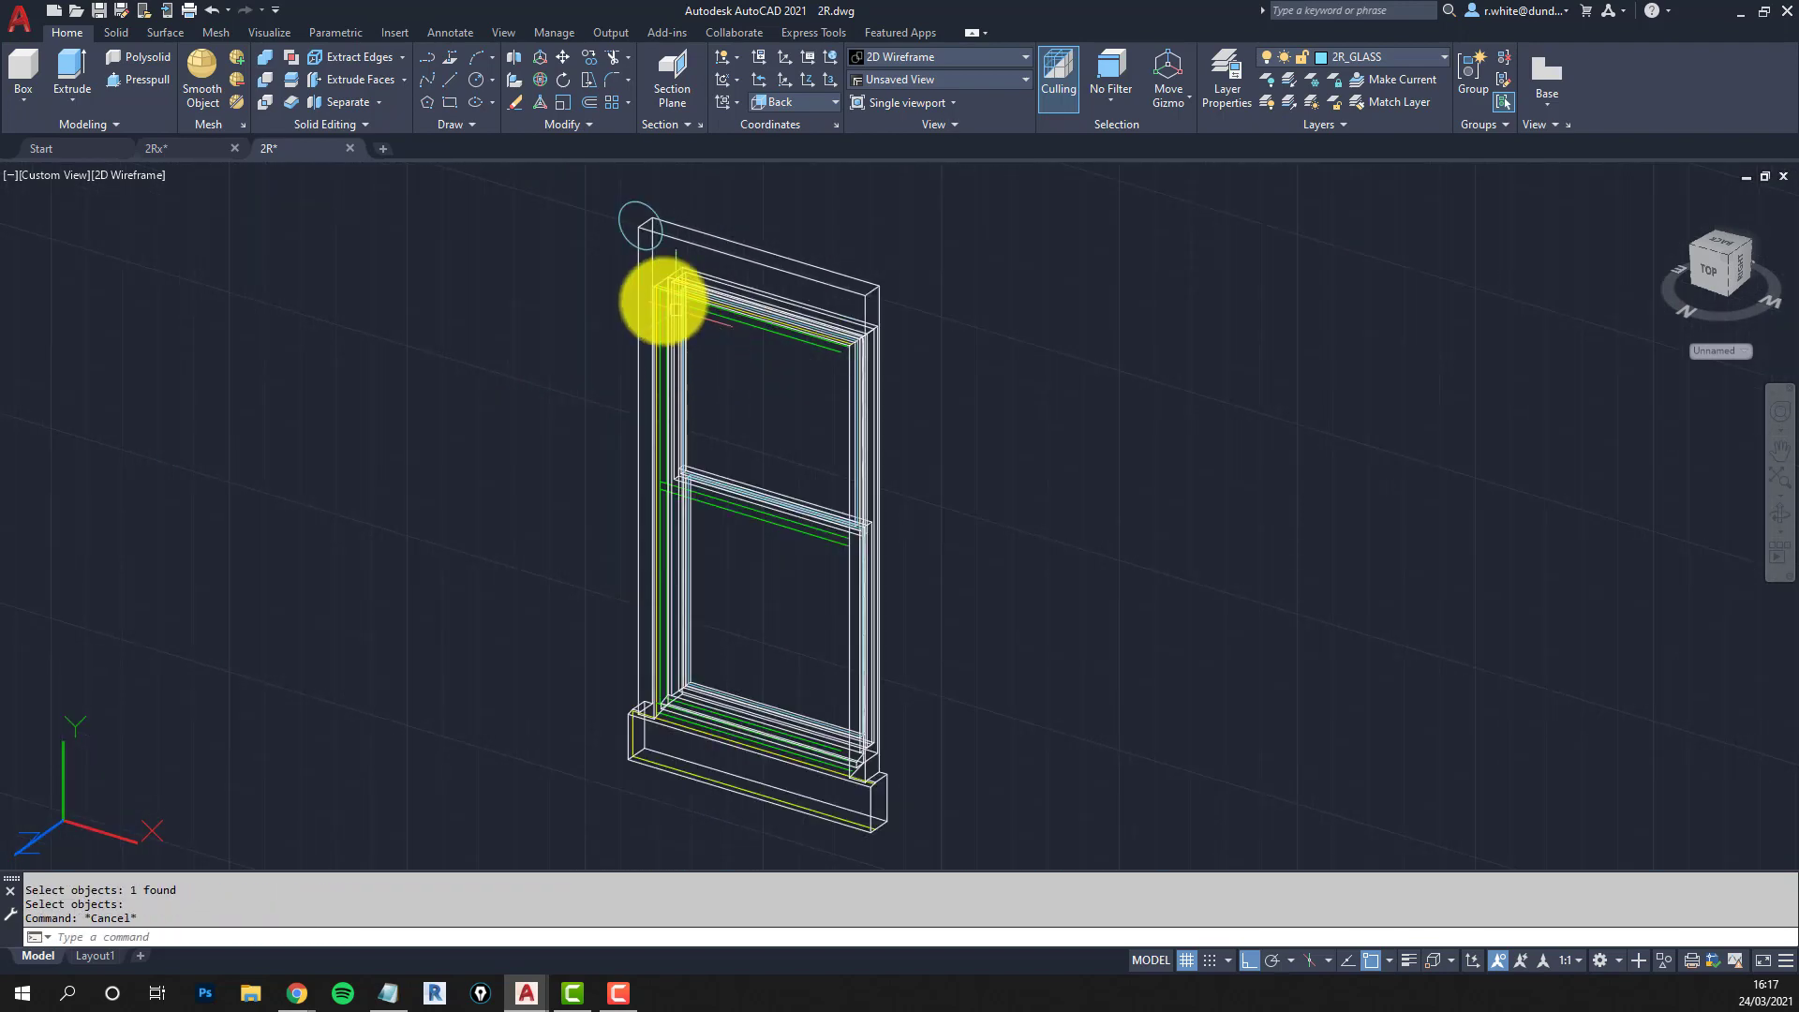
Erase the leftover green lines along the head of the upper sash with a window selection.
key("Escape")
type("e")
key("Return")
left_click(927, 408)
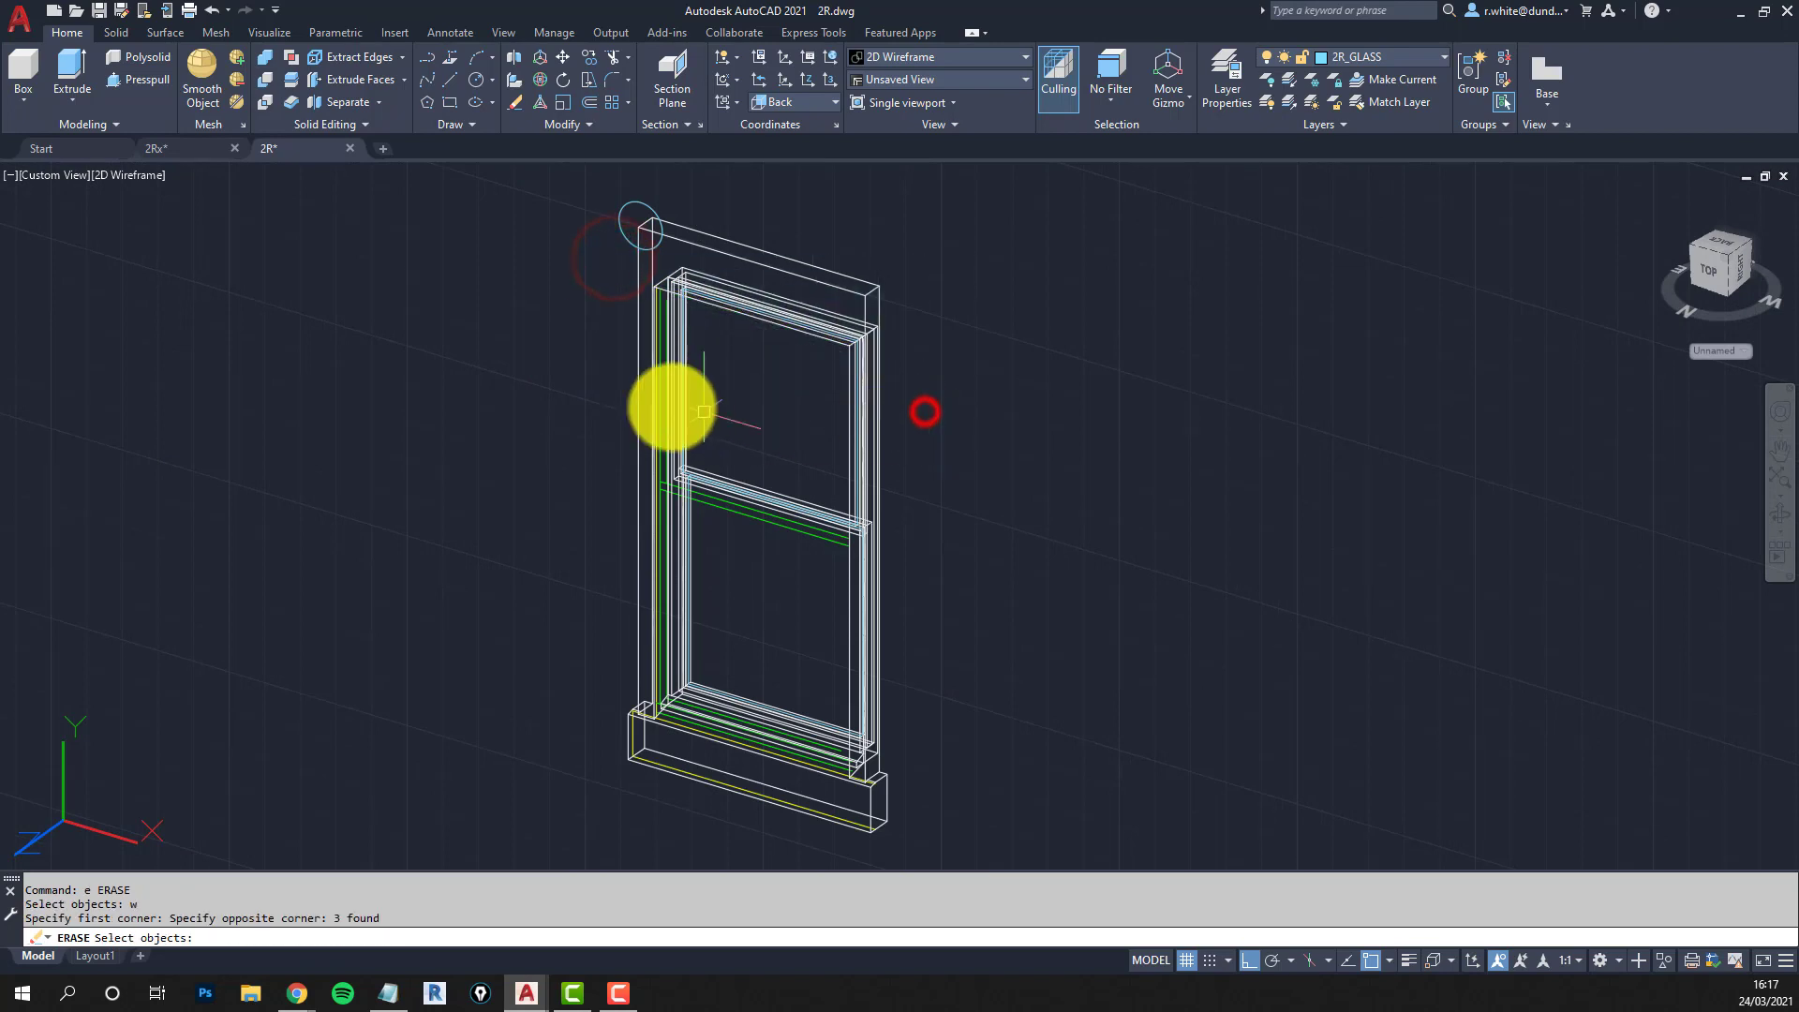
key("Return")
Erase the leftover green and yellow elevation lines around the bottom rail and sill with a window selection.
key("Return")
left_click(581, 253)
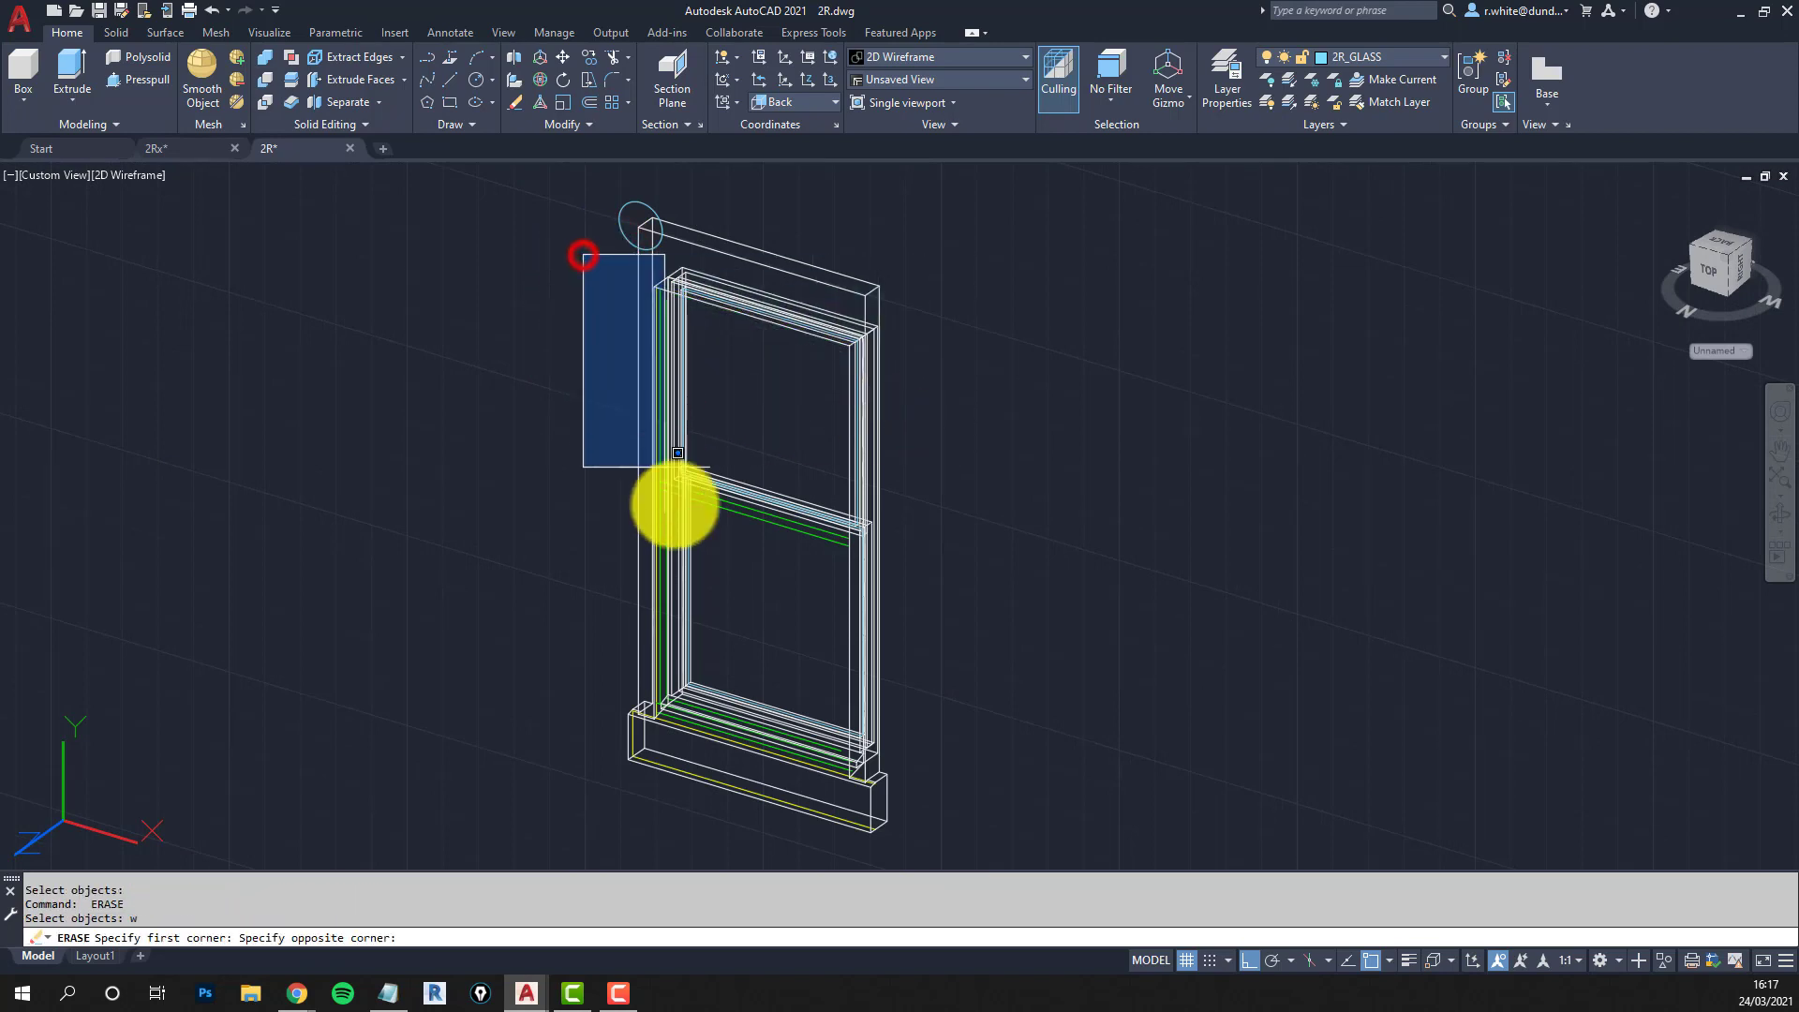
left_click(720, 816)
scroll(707, 694, "up", 3)
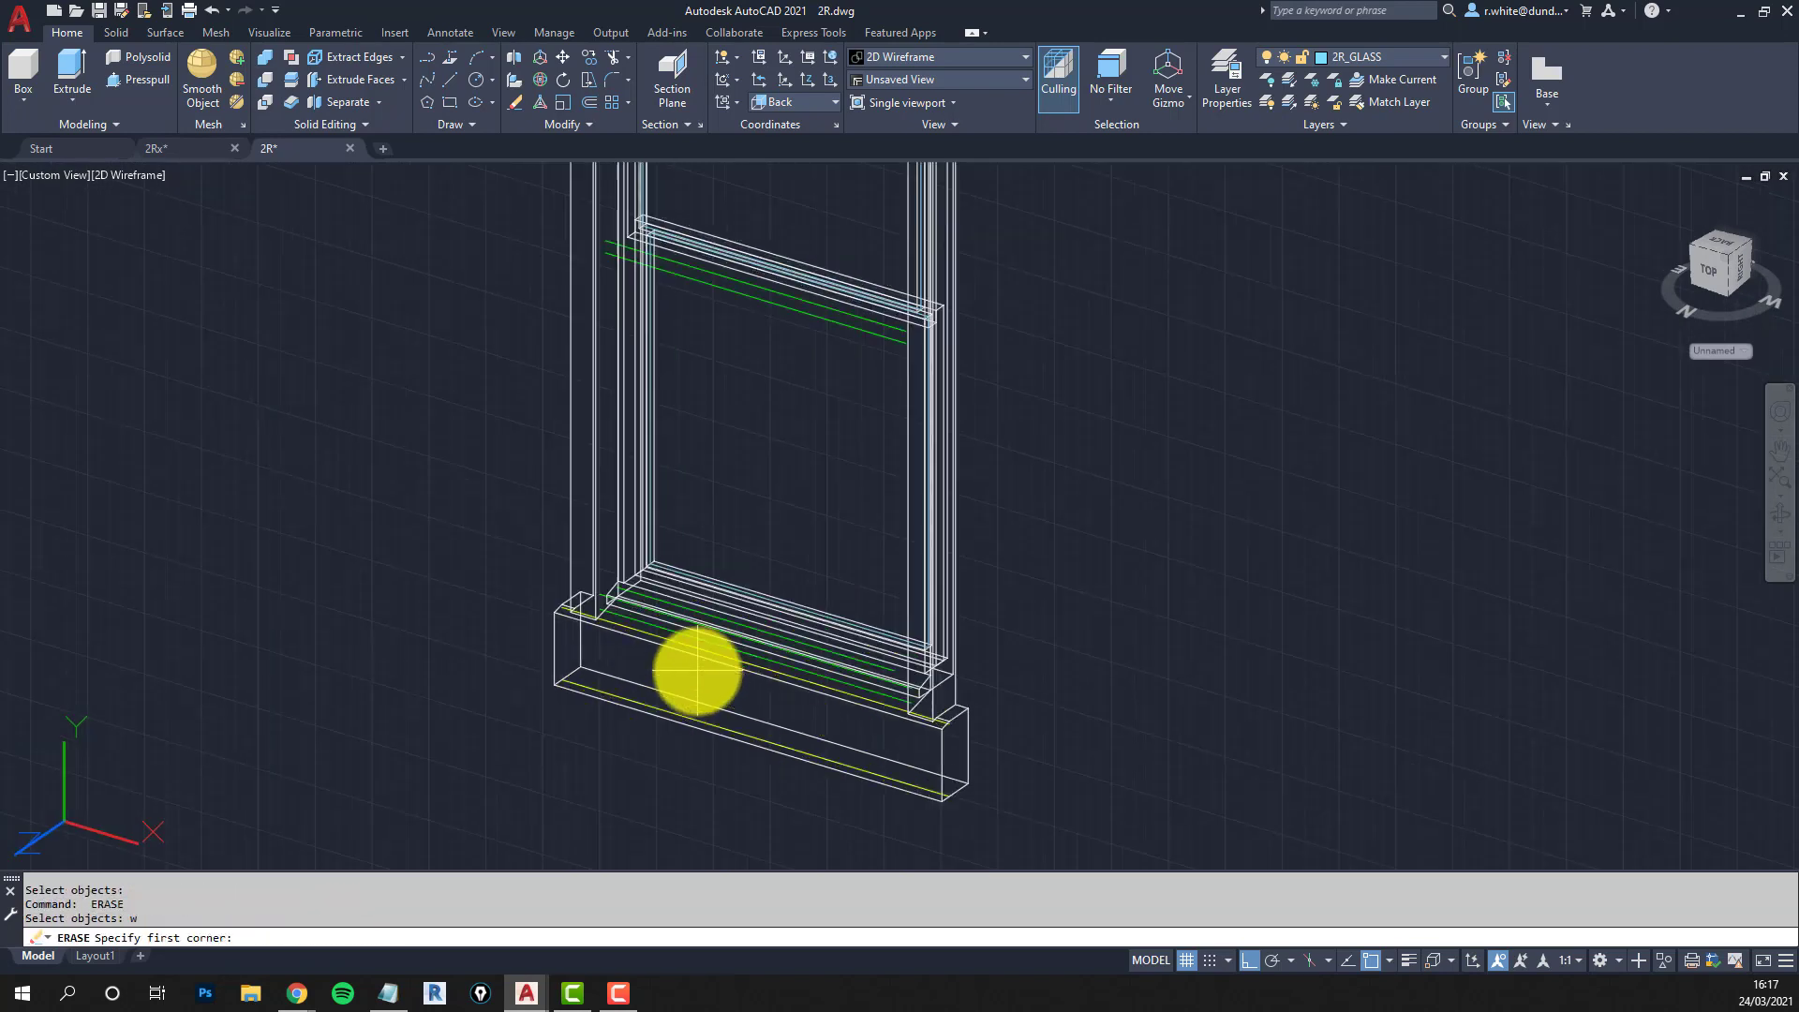
left_click(461, 503)
left_click(1051, 838)
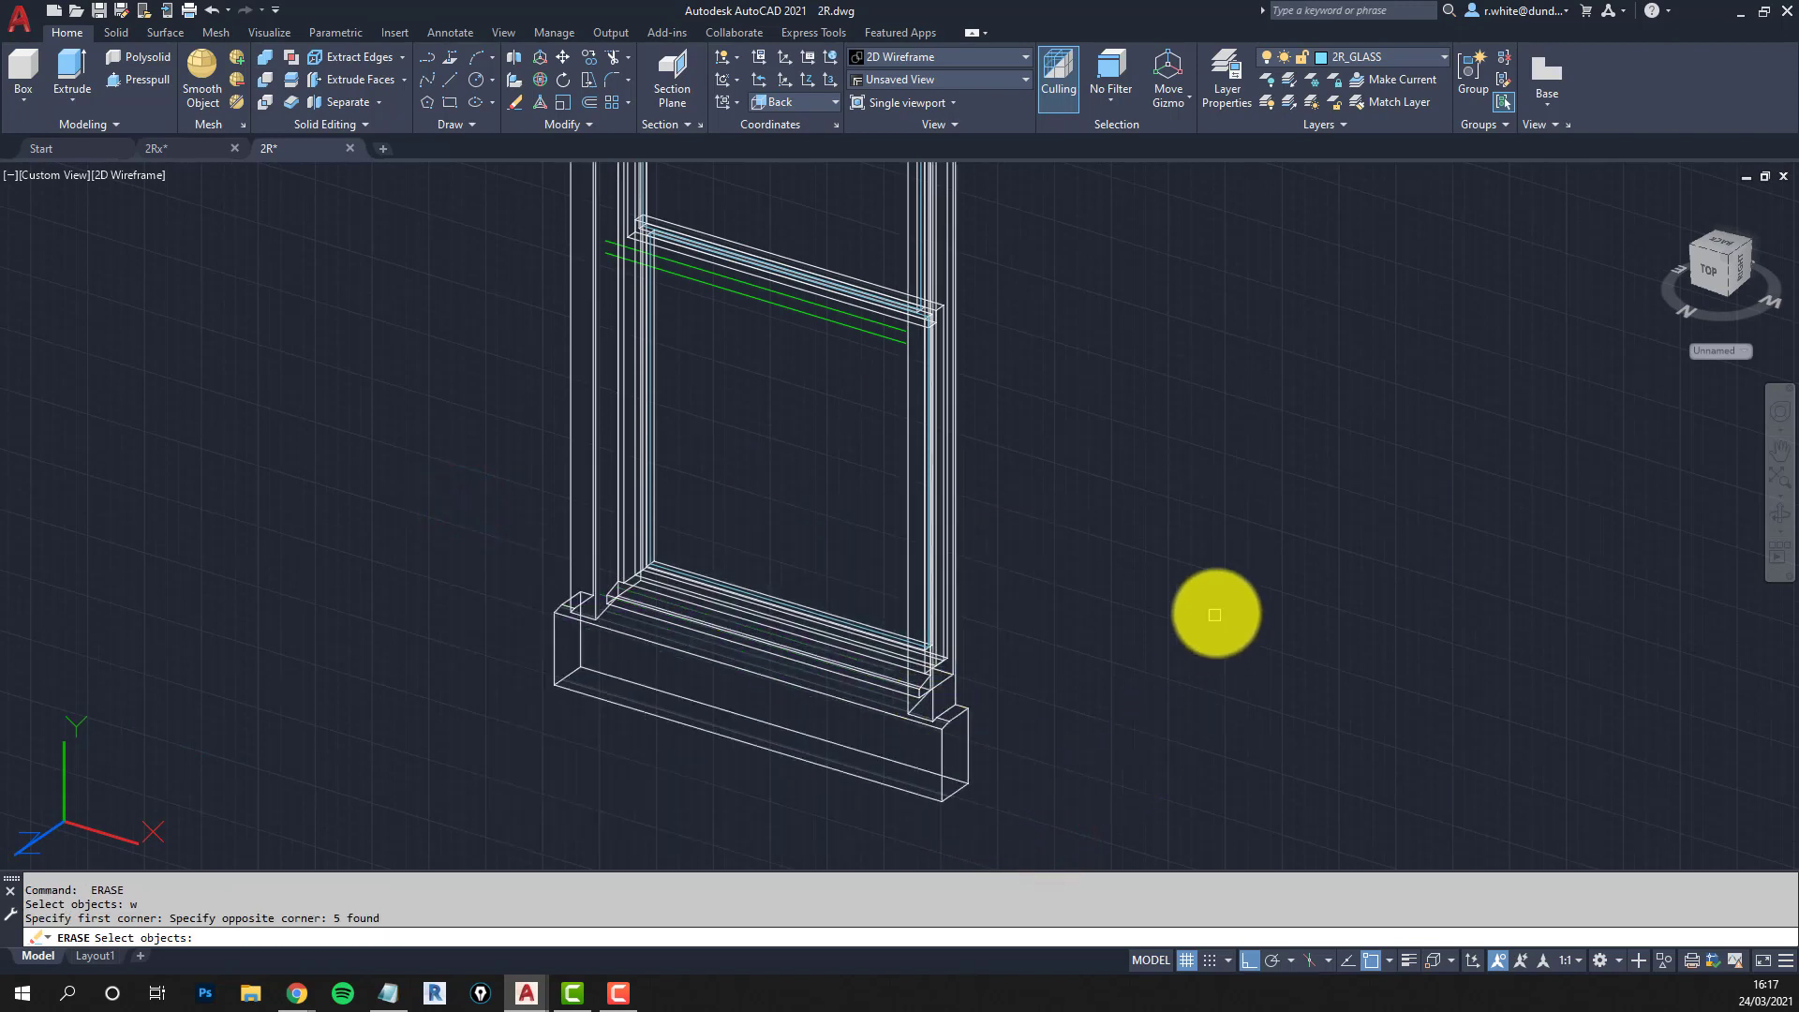
key("Return")
Erase the leftover green elevation lines at the meeting rail with a window selection.
middle_click_drag(863, 503, 849, 641)
key("Return")
type("w")
key("Return")
left_click(502, 313)
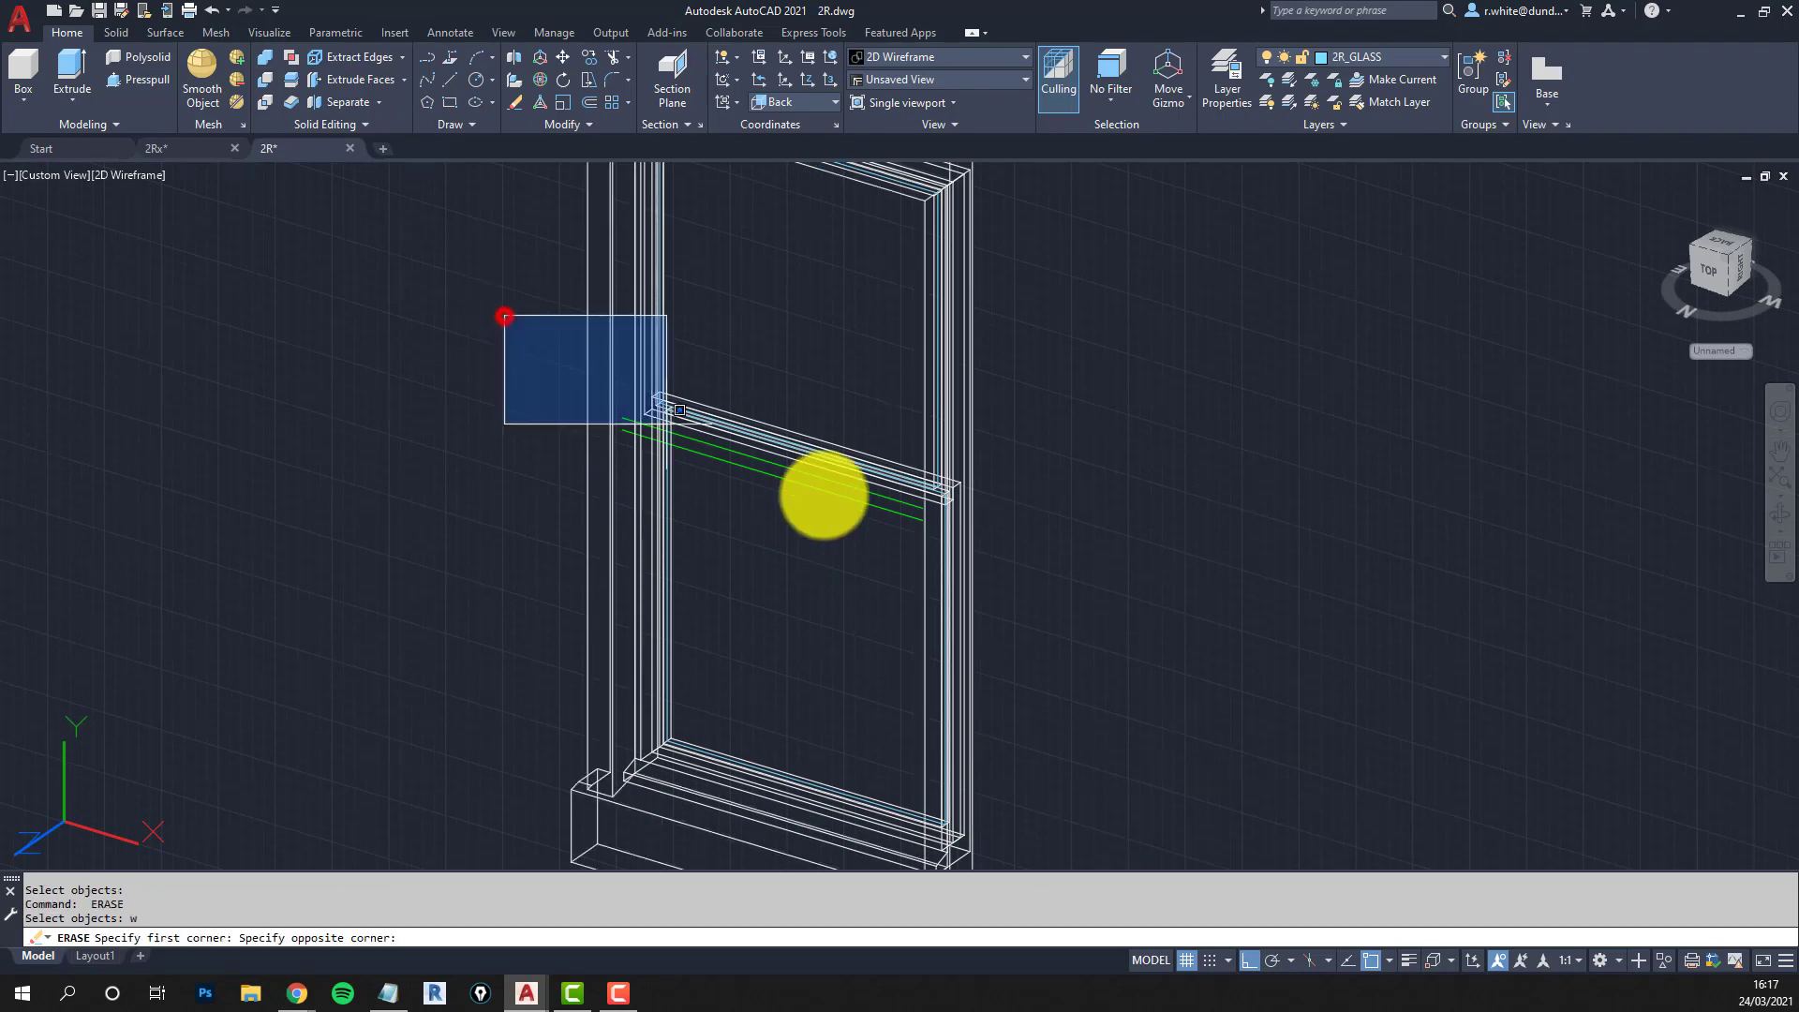
left_click(1064, 566)
key("Return")
scroll(1031, 562, "down", 3)
middle_click_drag(1031, 558, 888, 553)
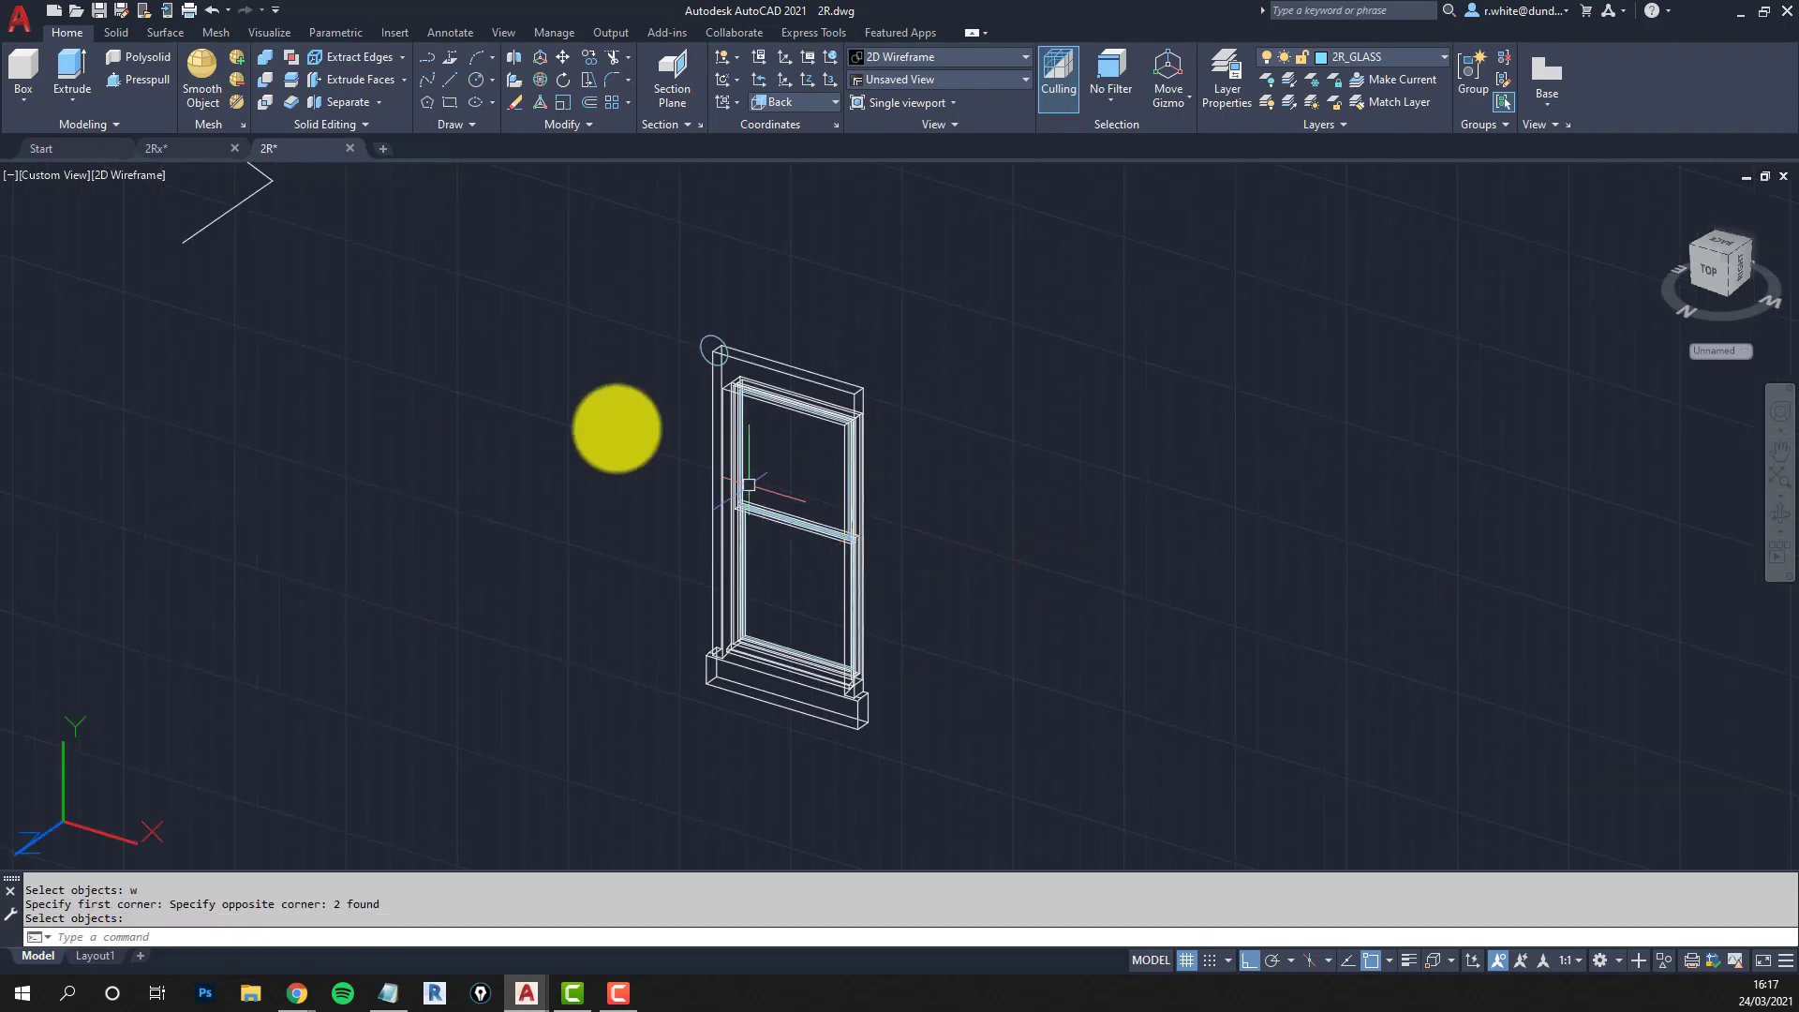
Examine the cleaned-up window in the Shaded with edges visual style and return to 2D Wireframe.
left_click(142, 175)
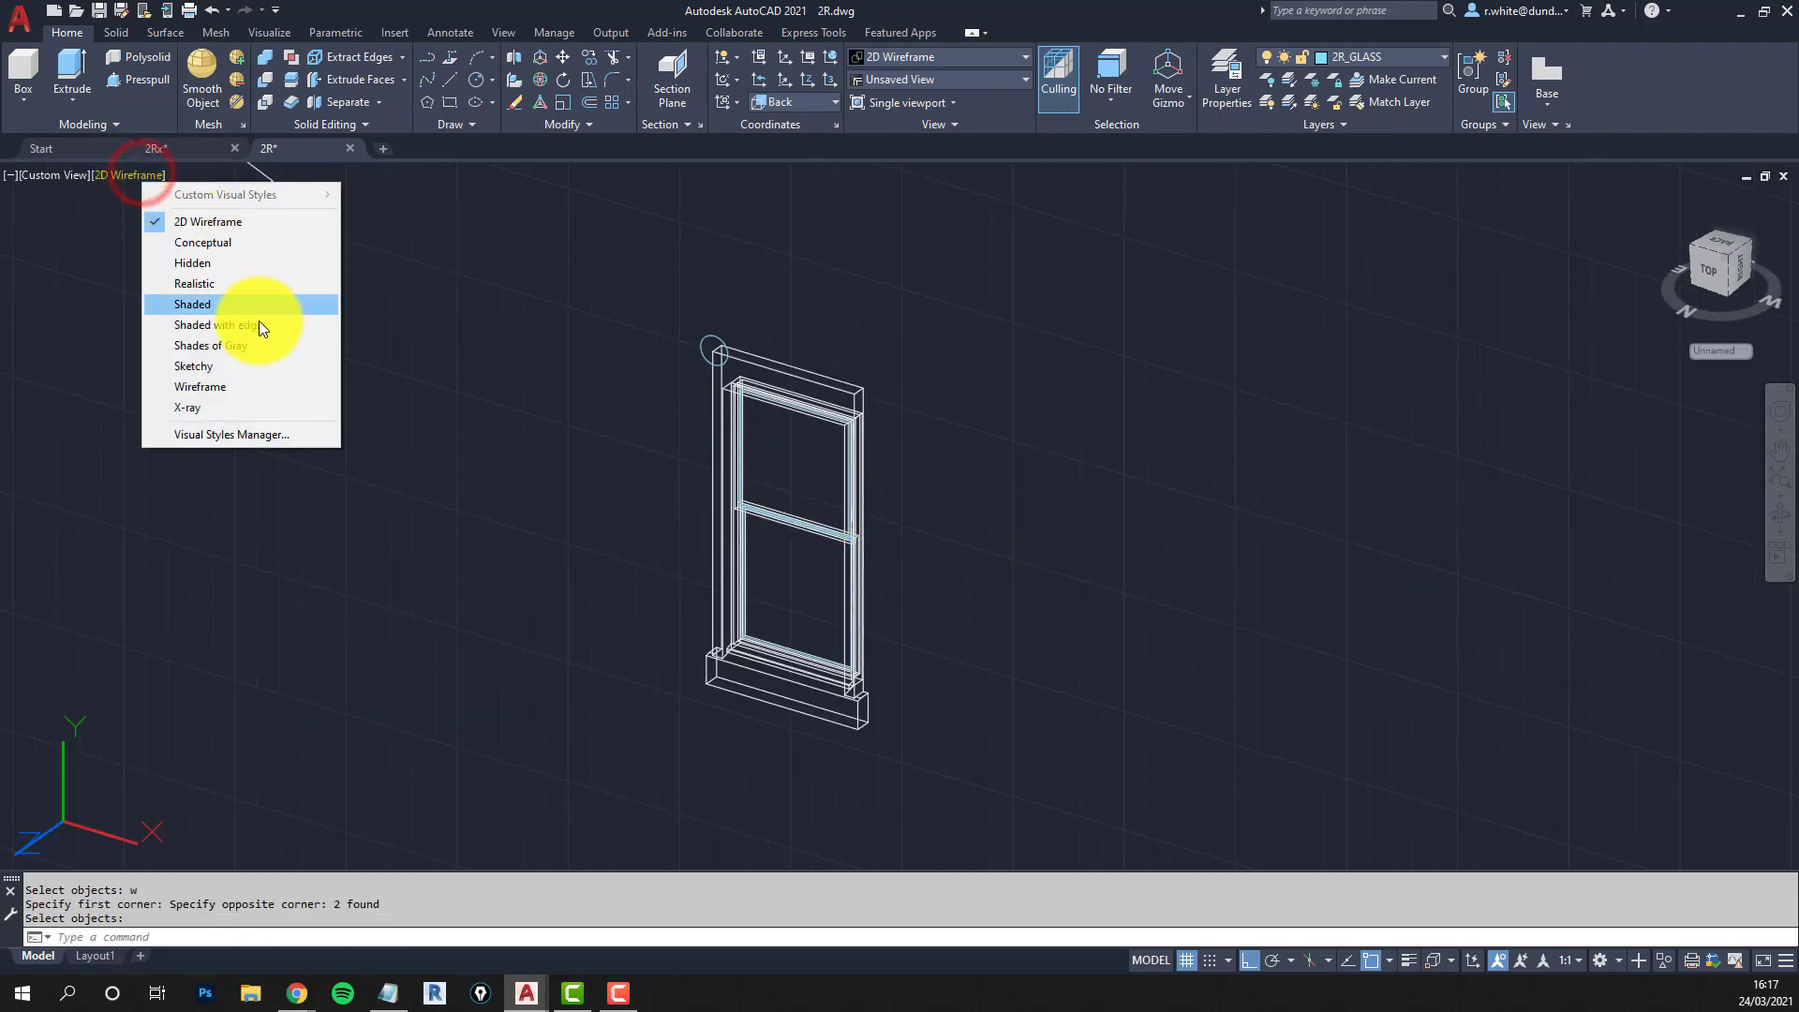
left_click(220, 324)
scroll(816, 522, "up", 4)
scroll(876, 570, "down", 3)
middle_click_drag(876, 570, 824, 591, "shift")
left_click(139, 176)
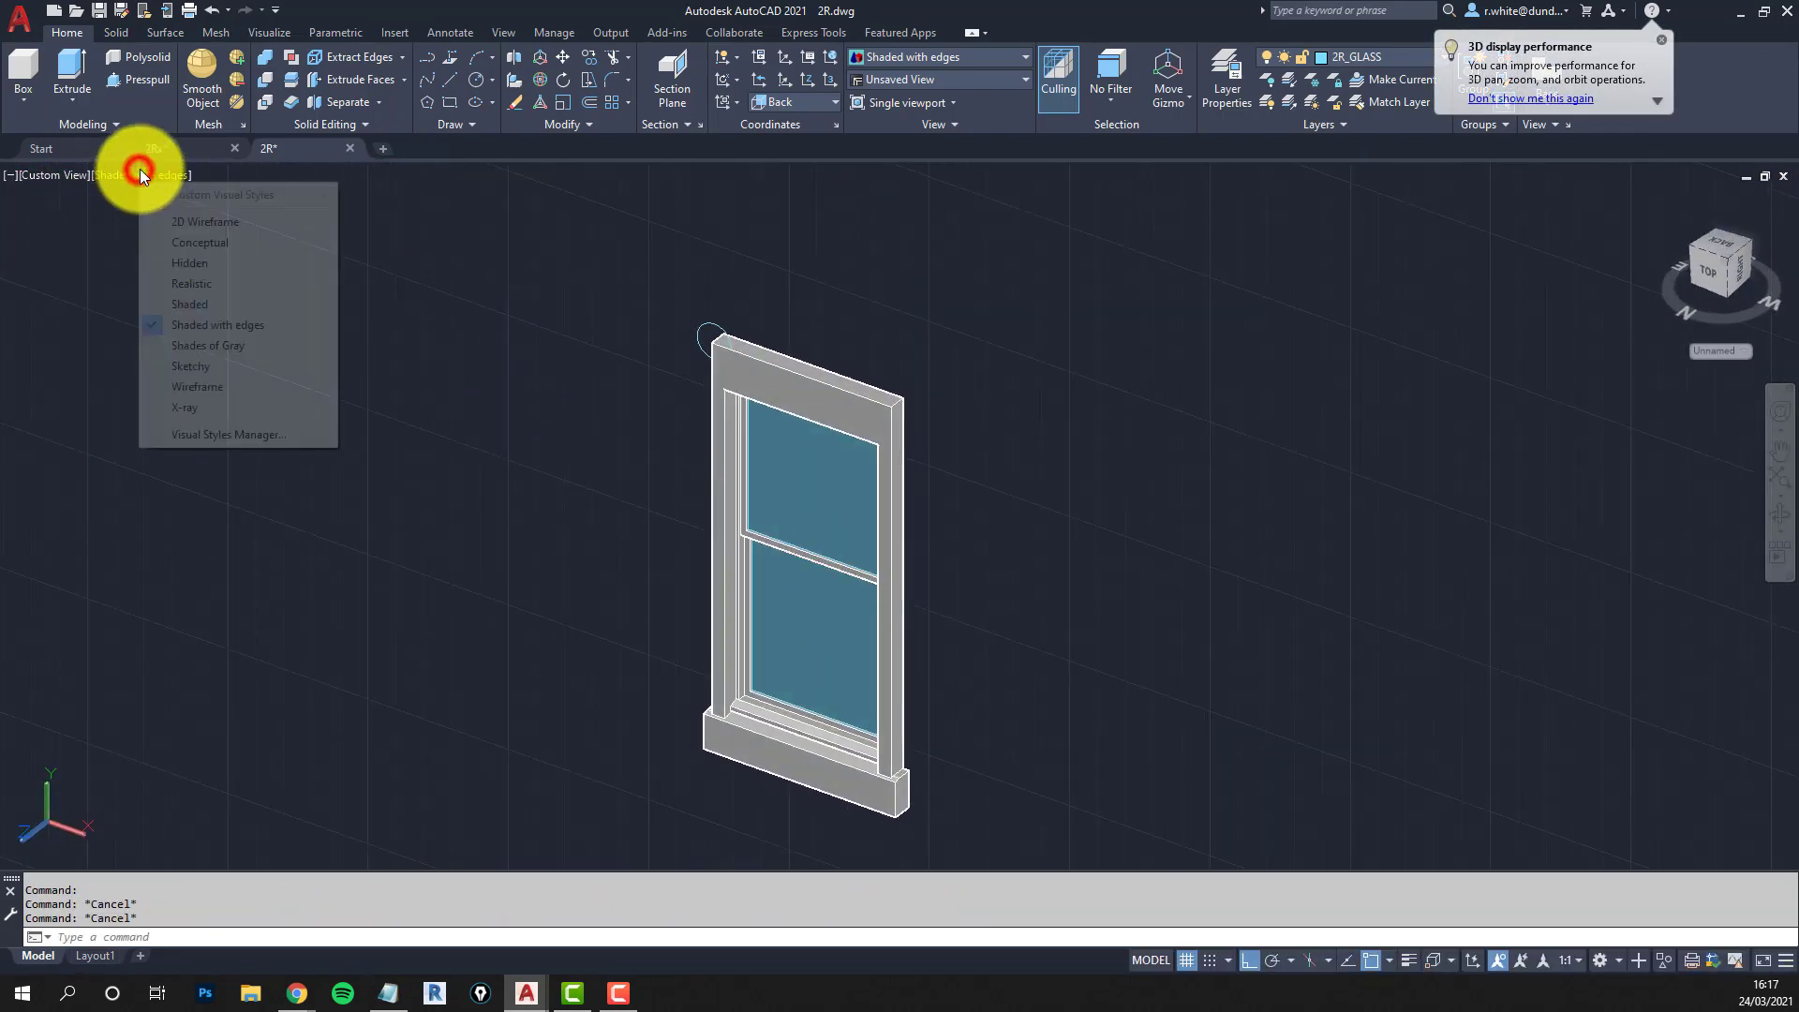
left_click(208, 217)
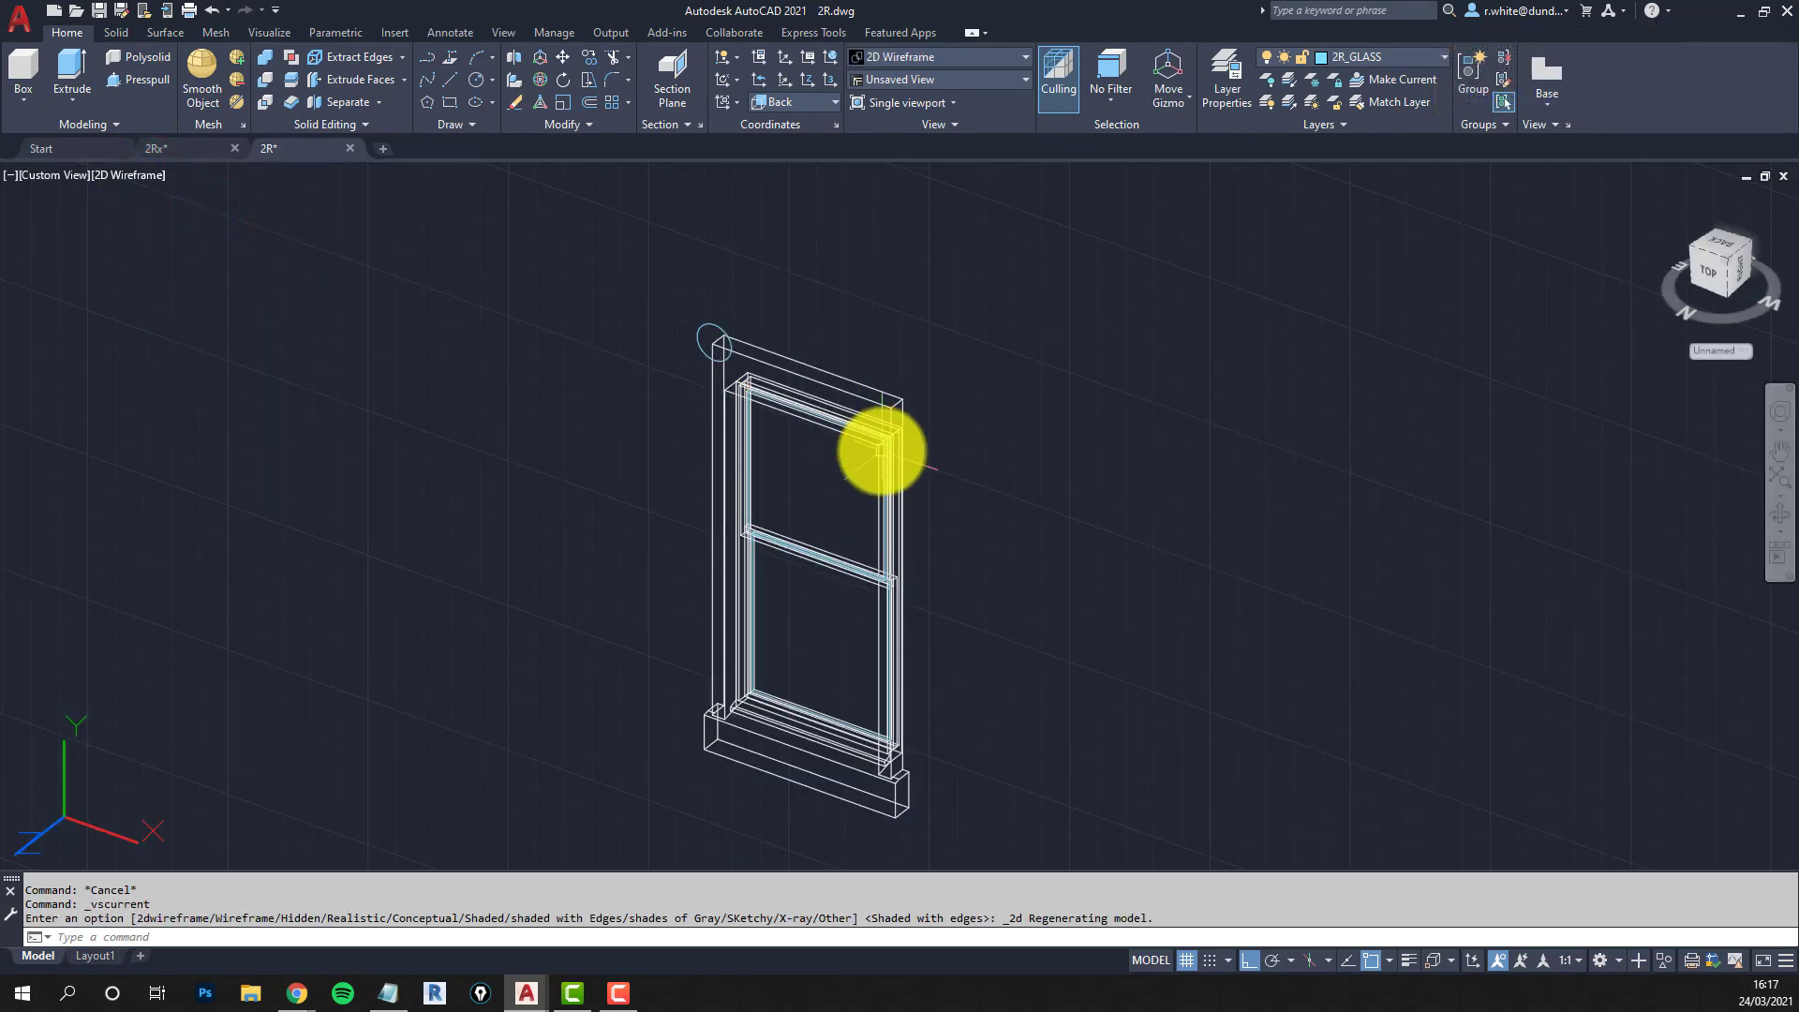
Move the outer window surround with its sill to the 2R_WINSURROUND layer.
scroll(901, 450, "up", 5)
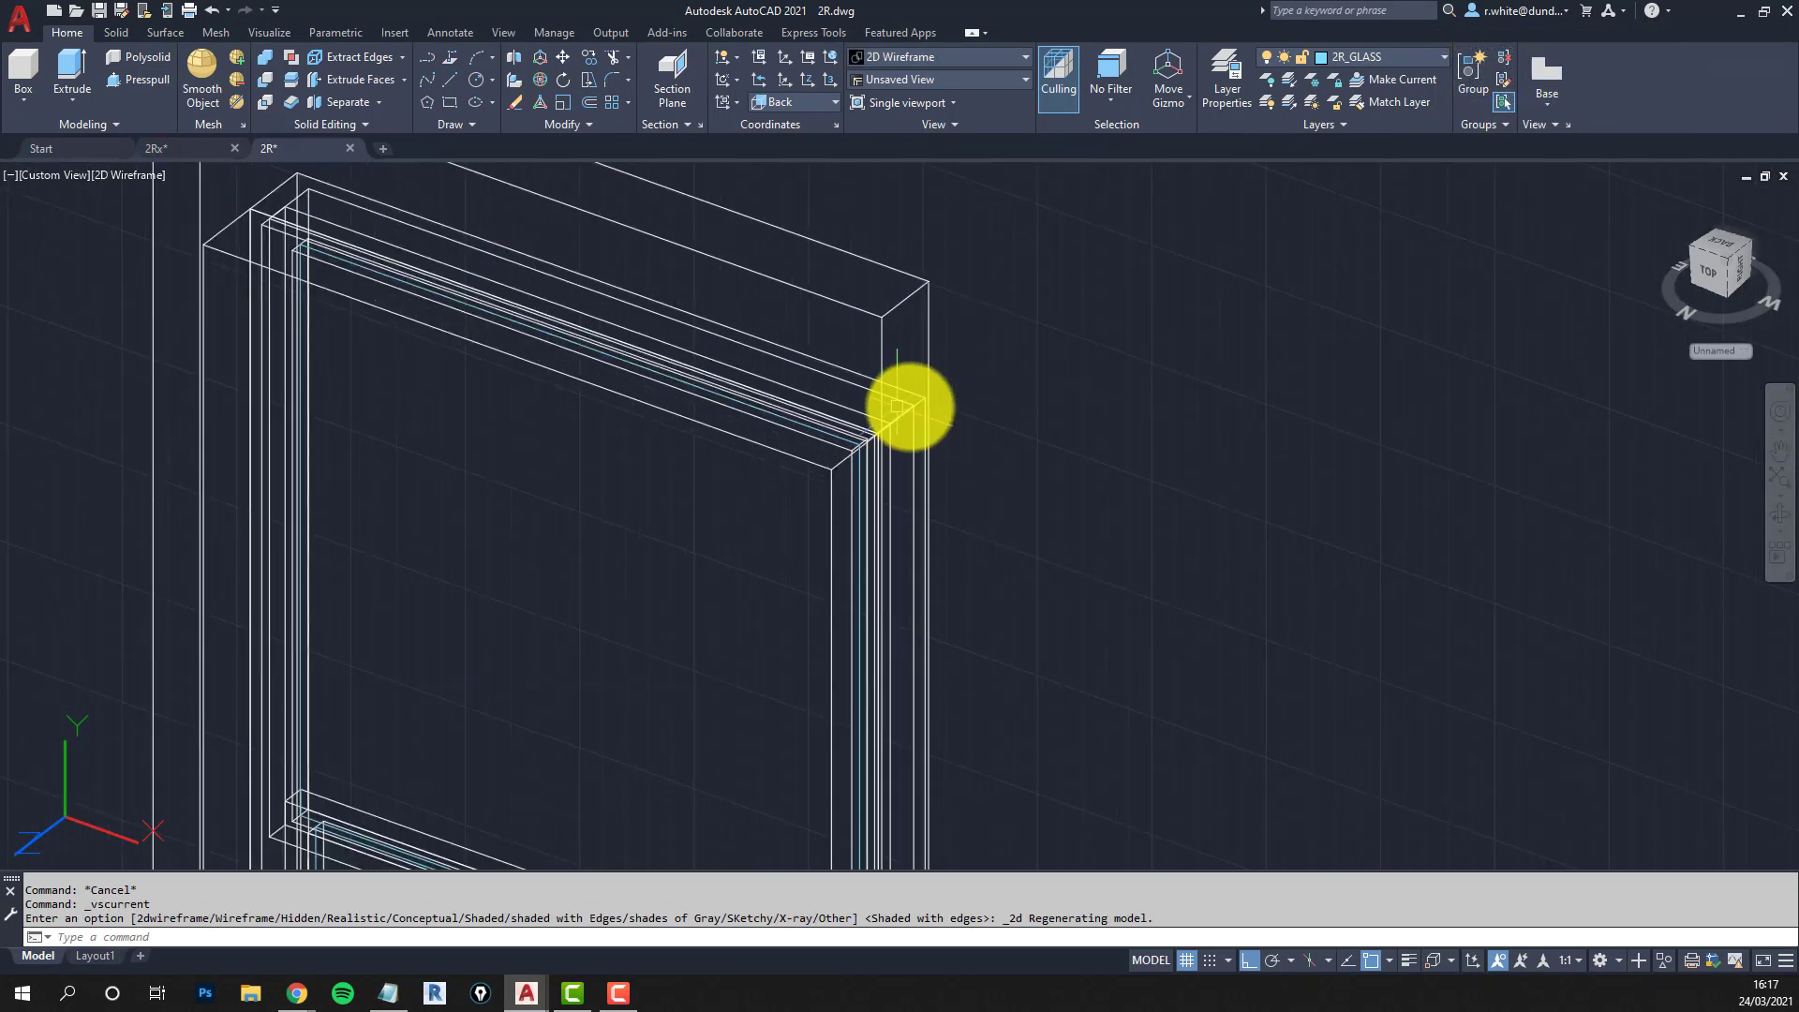
middle_click_drag(911, 405, 931, 350, "shift")
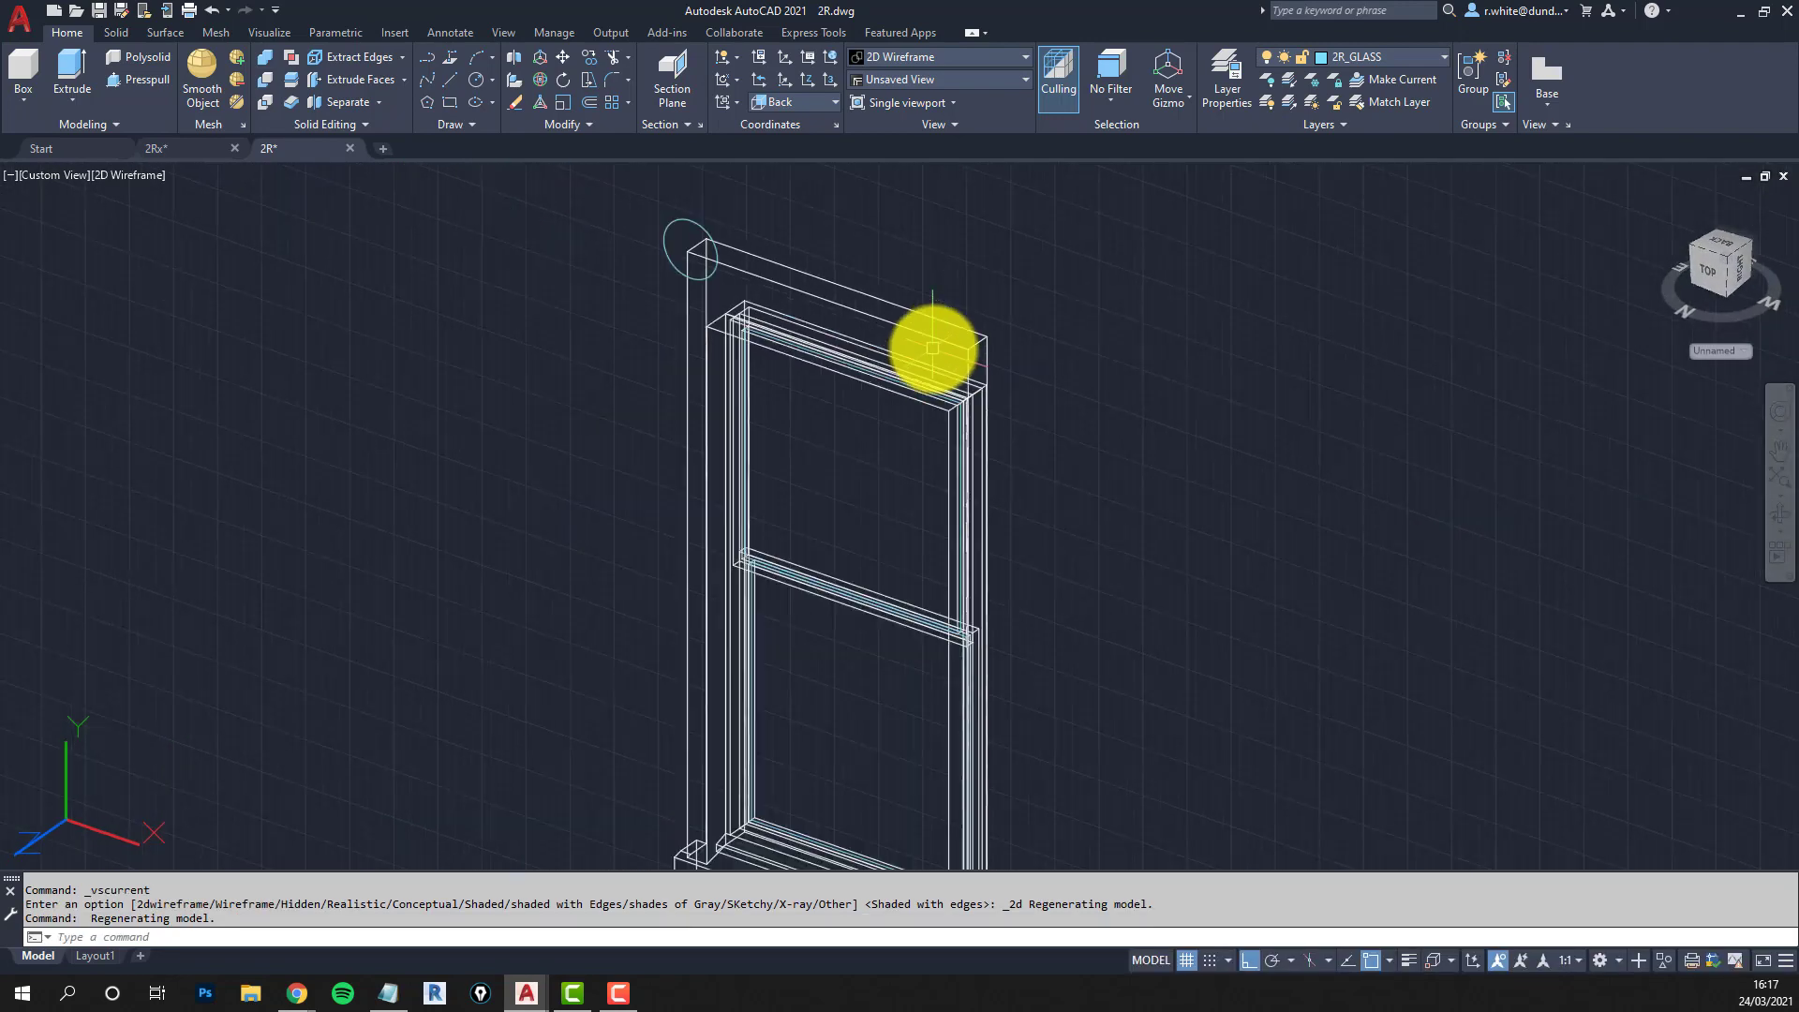
scroll(875, 251, "down", 3)
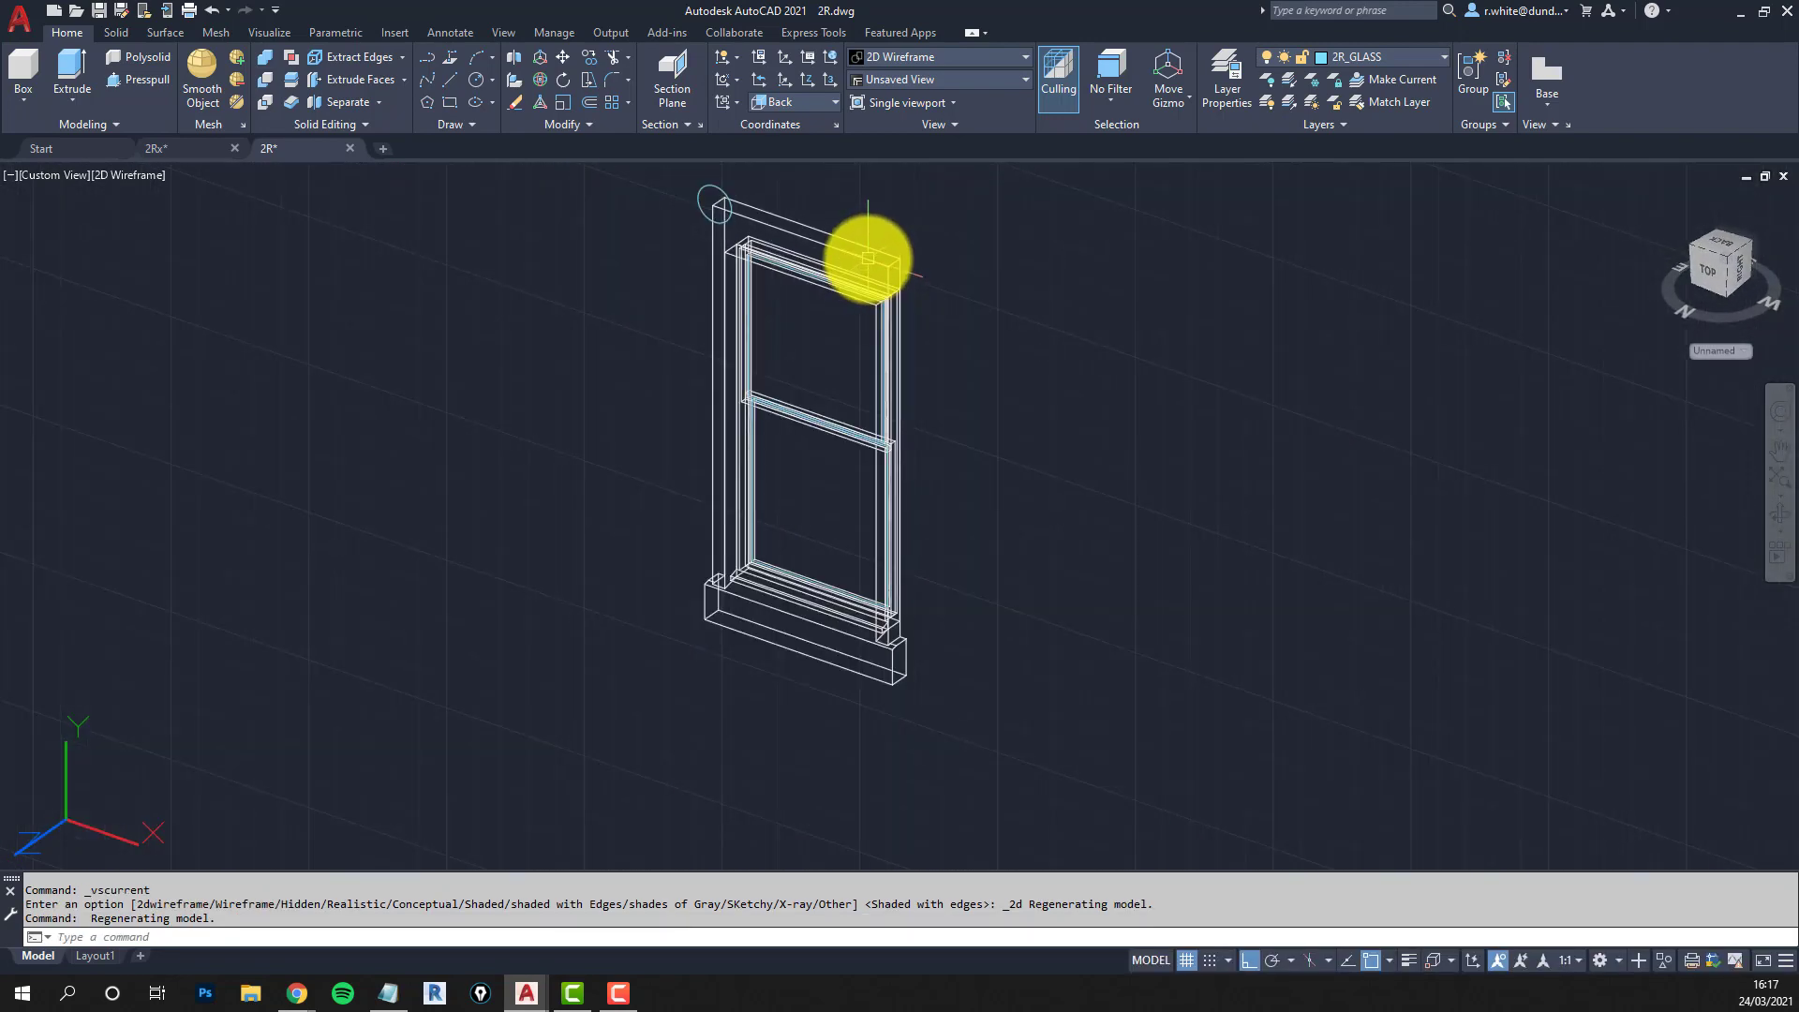
left_click(869, 257)
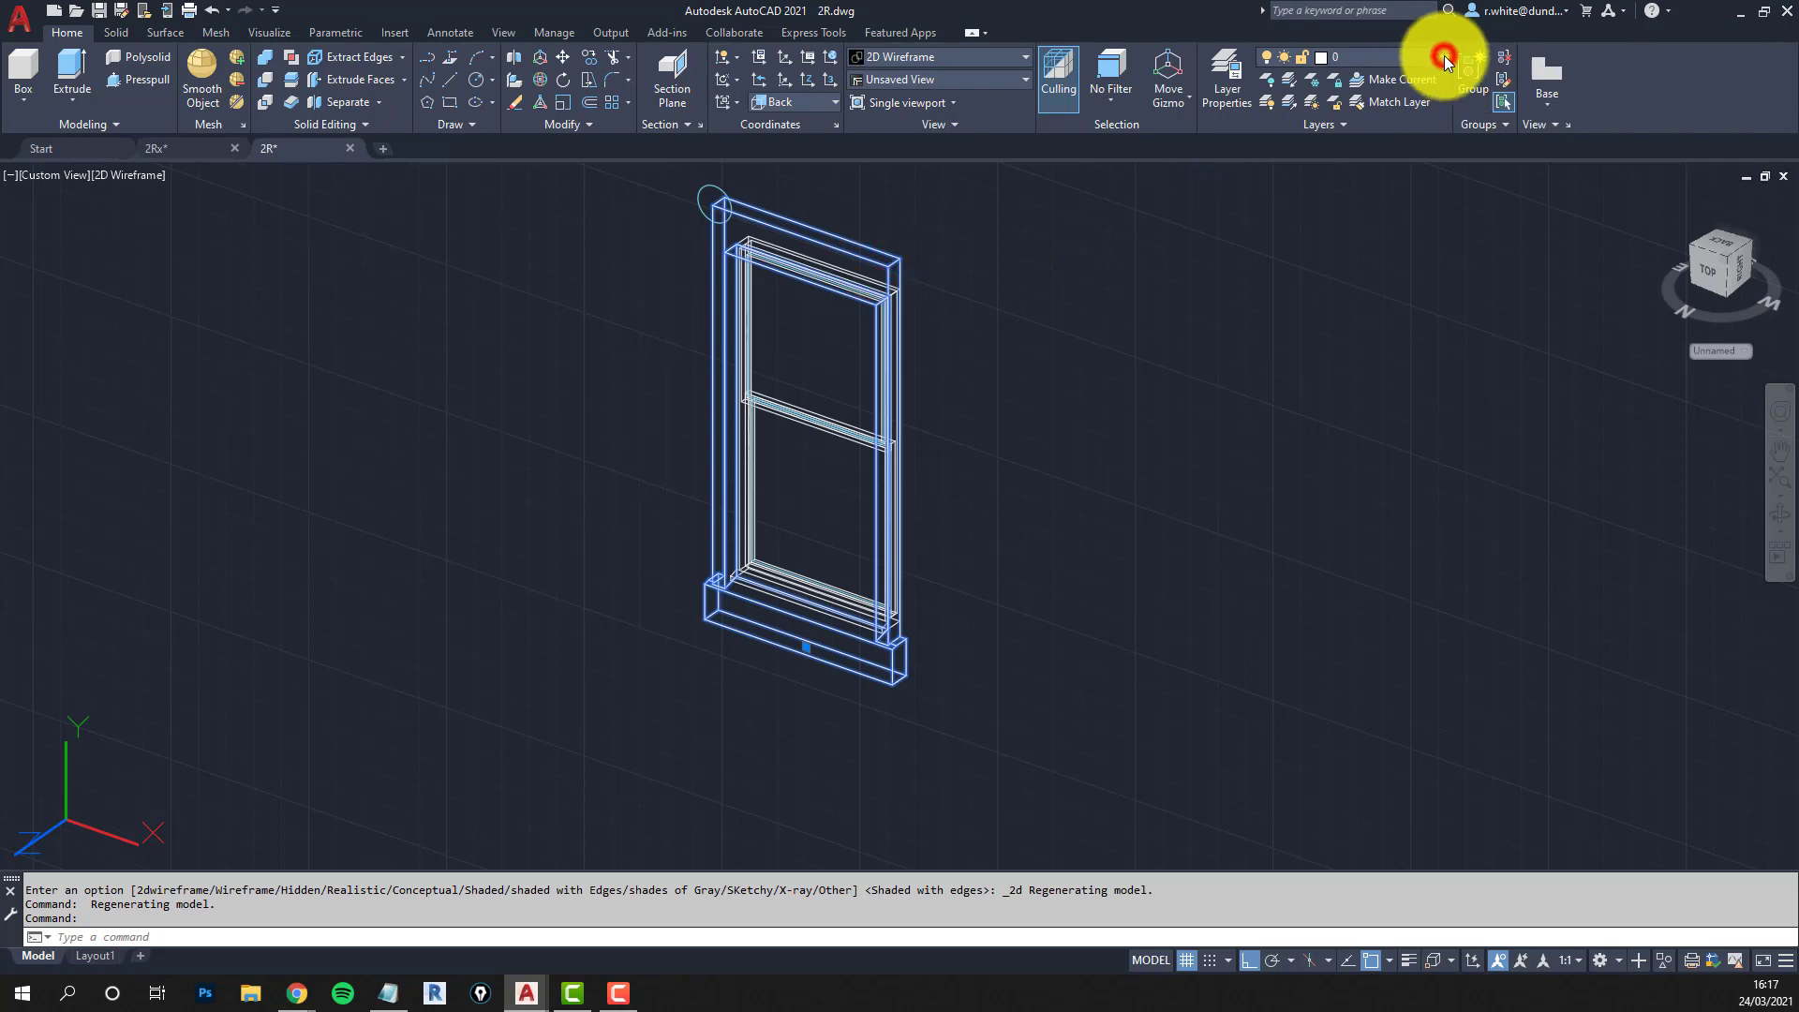
left_click(1444, 57)
left_click(1387, 659)
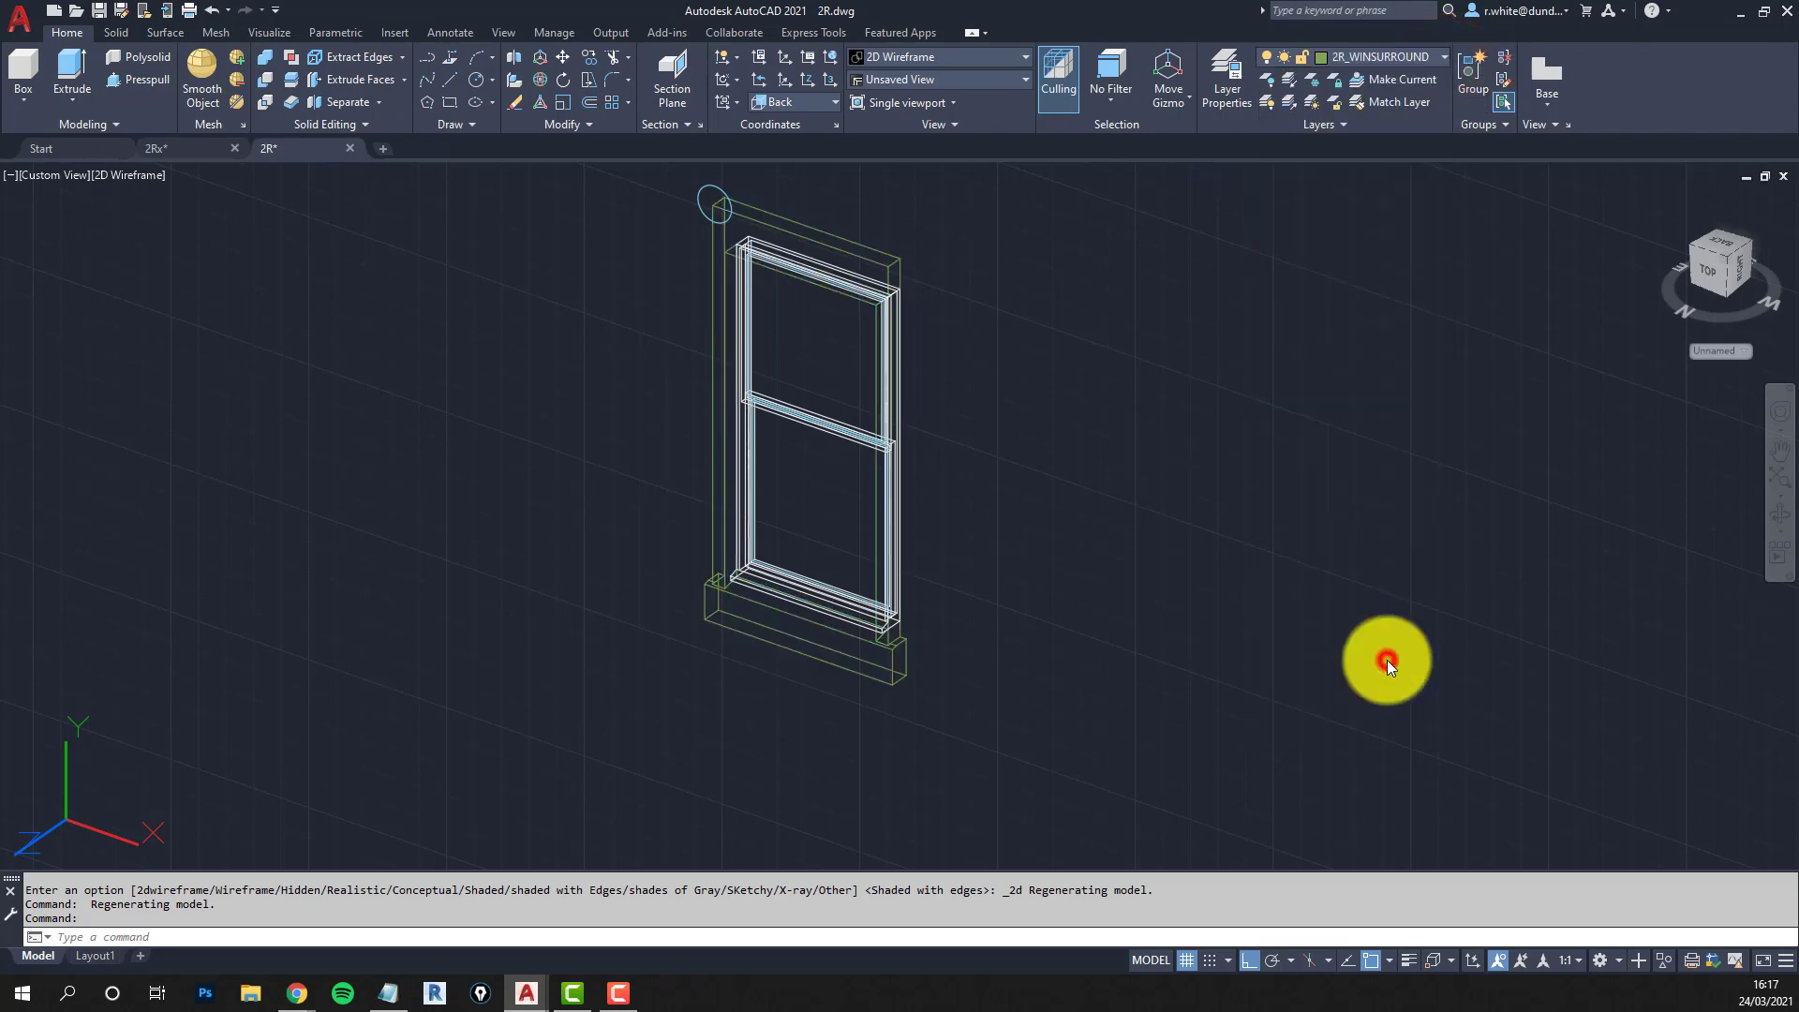
key("Escape")
key("Escape")
Move the upper and lower sash frames to the light yellow-green window layer listed directly after 2R_WIN1.
scroll(787, 408, "up", 5)
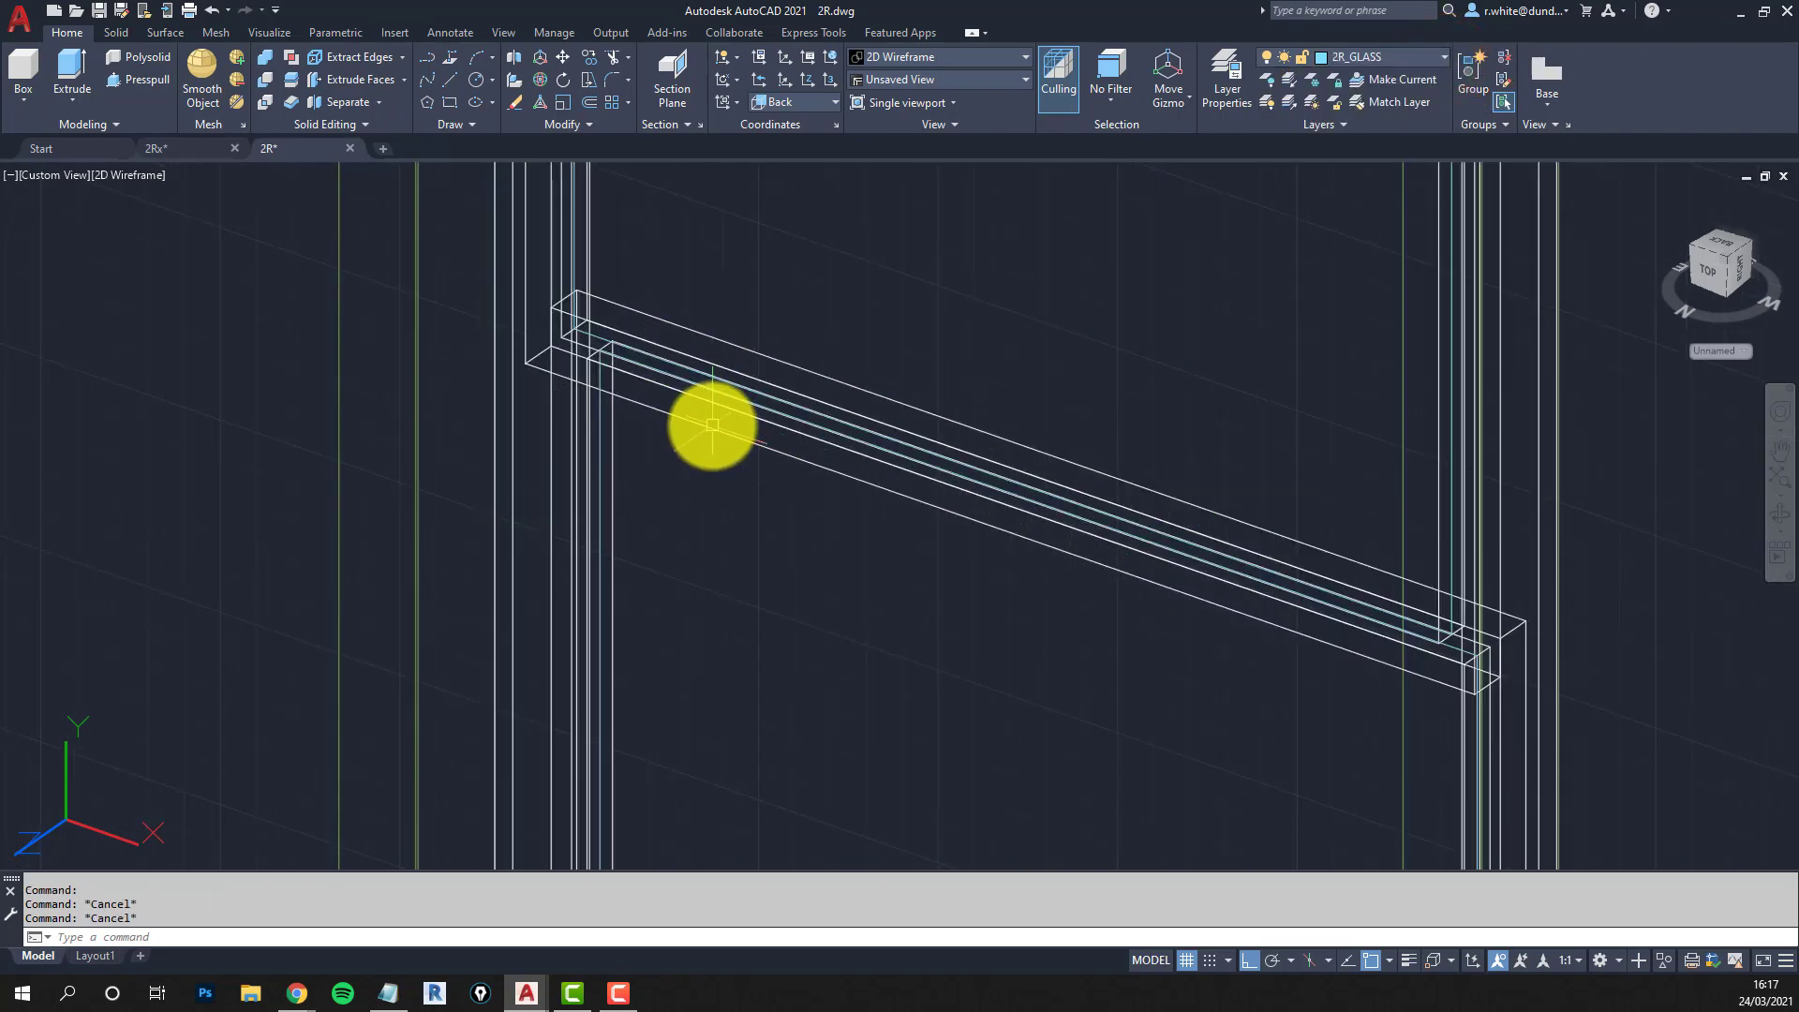
left_click(712, 425)
left_click(725, 347)
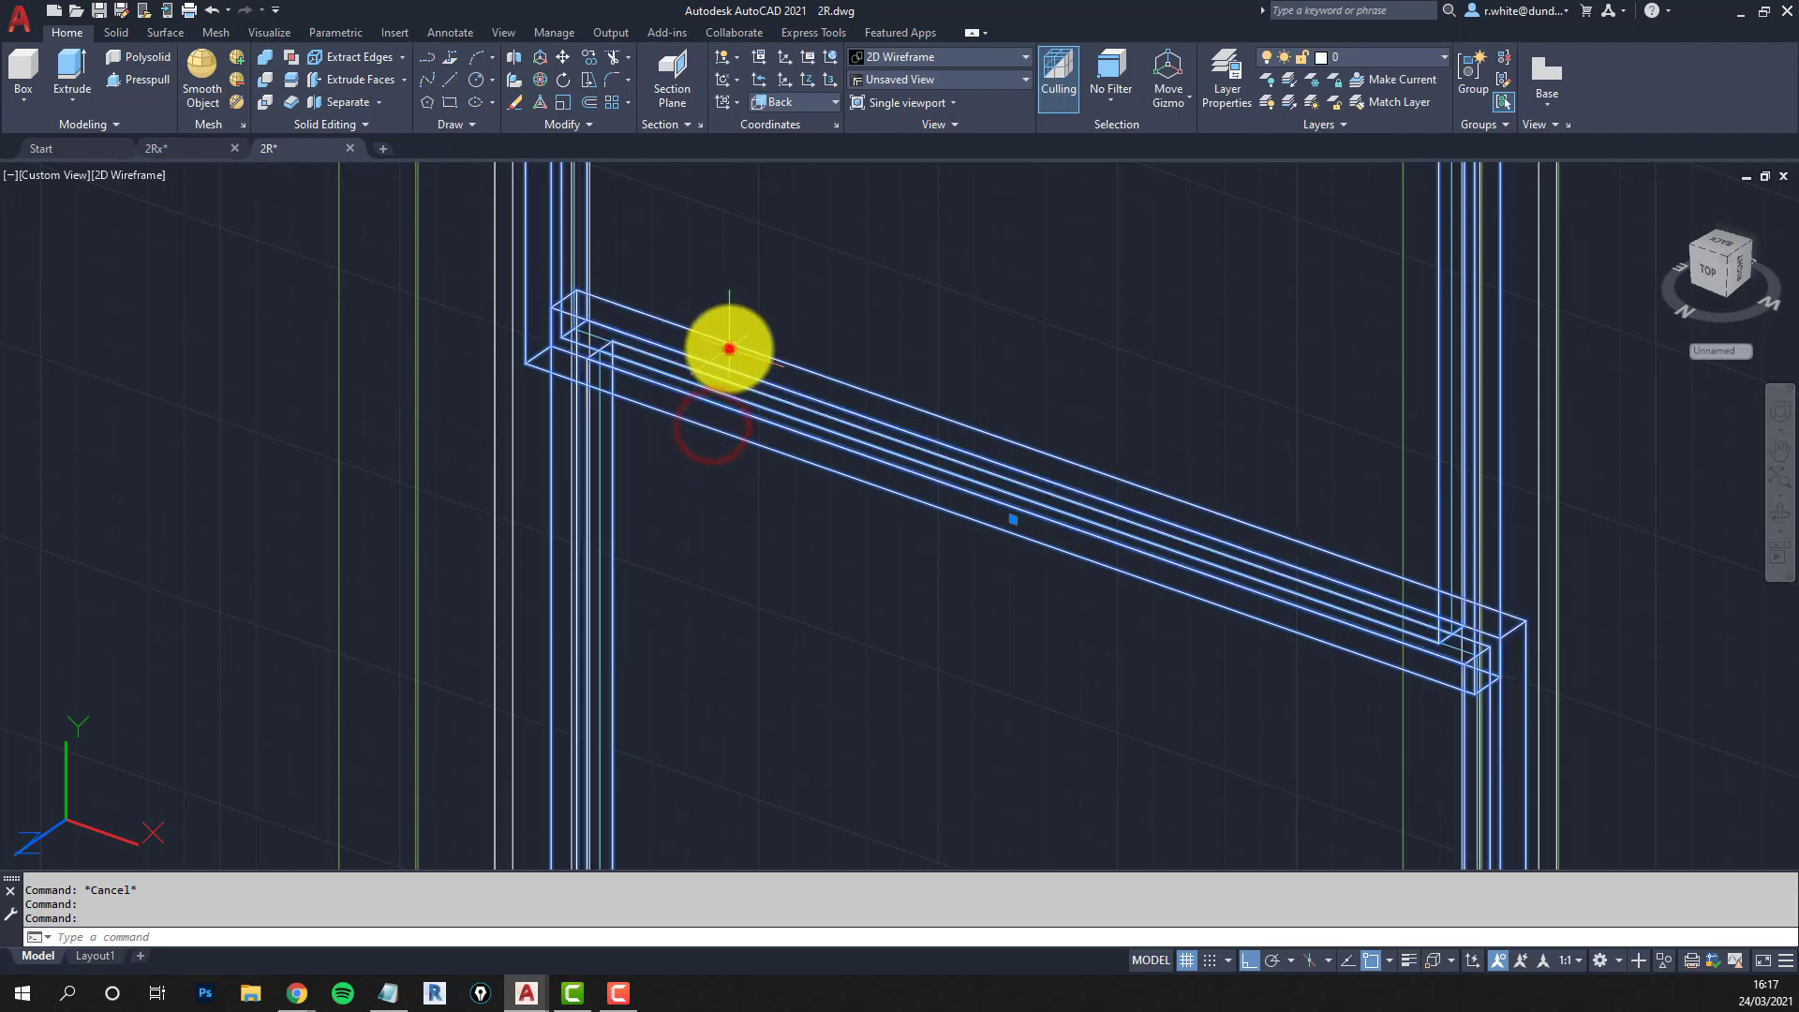
left_click(1436, 58)
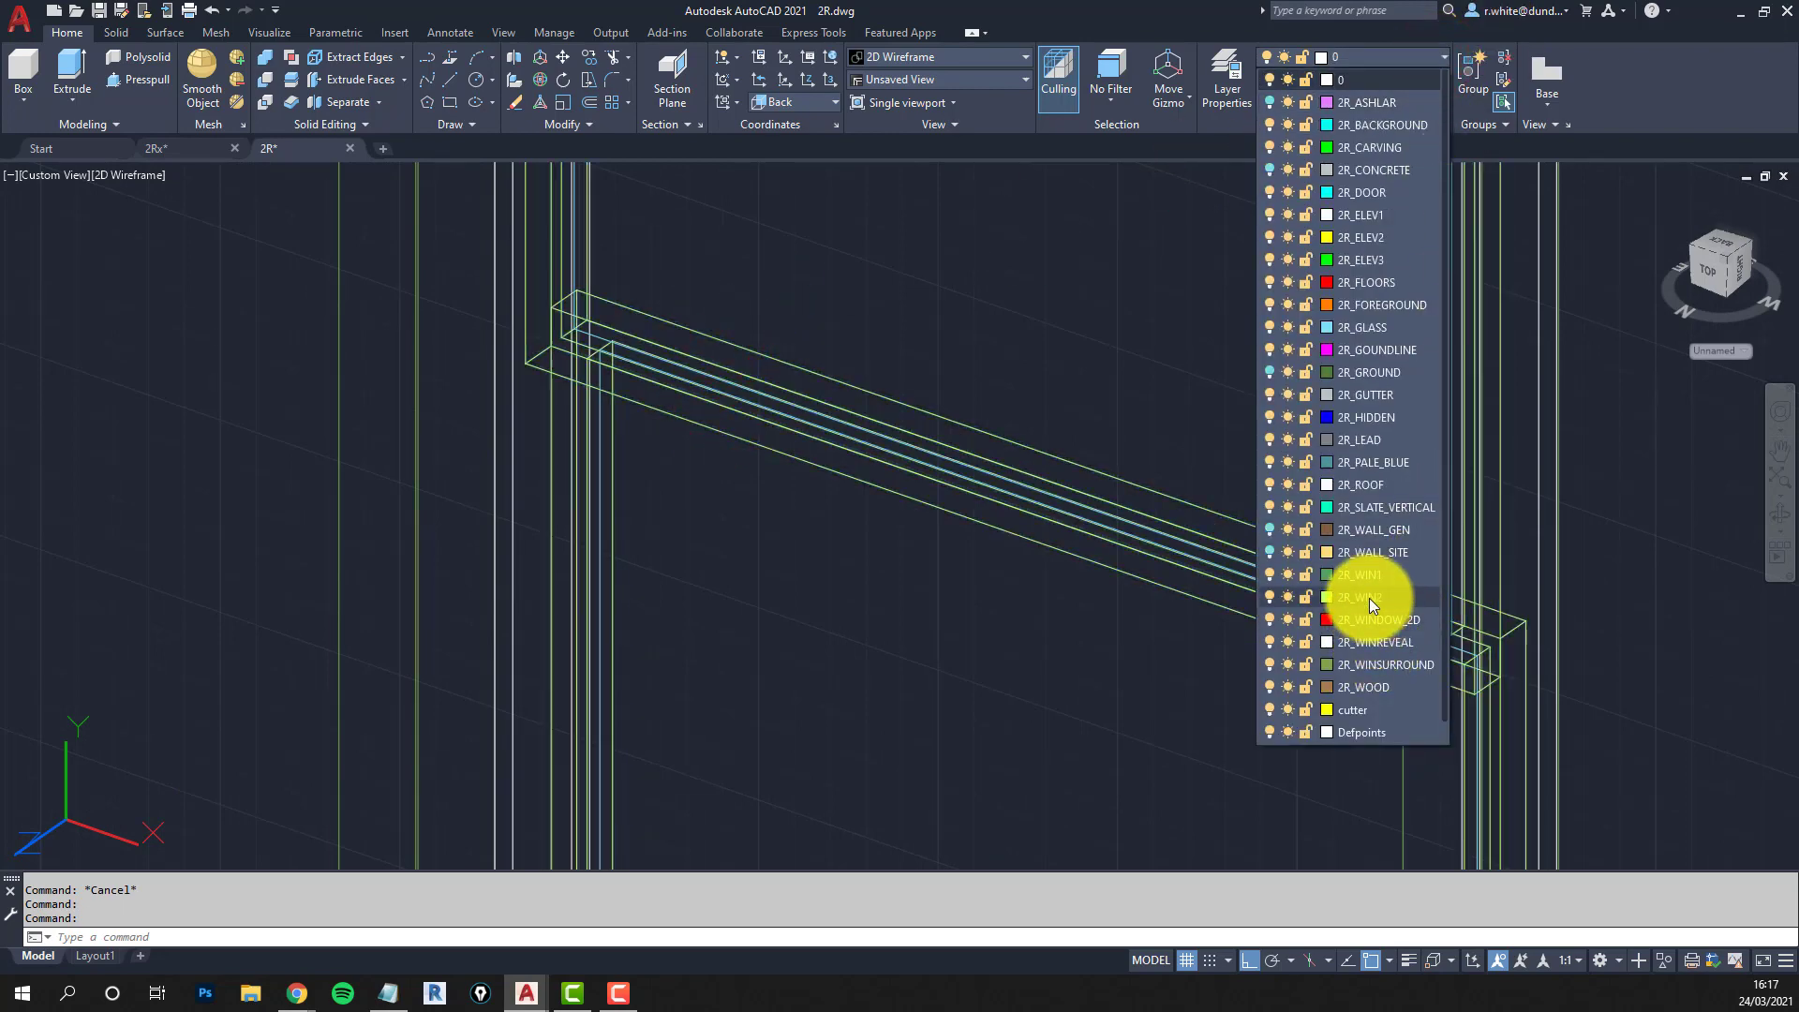
left_click(1369, 598)
key("Escape")
key("Escape")
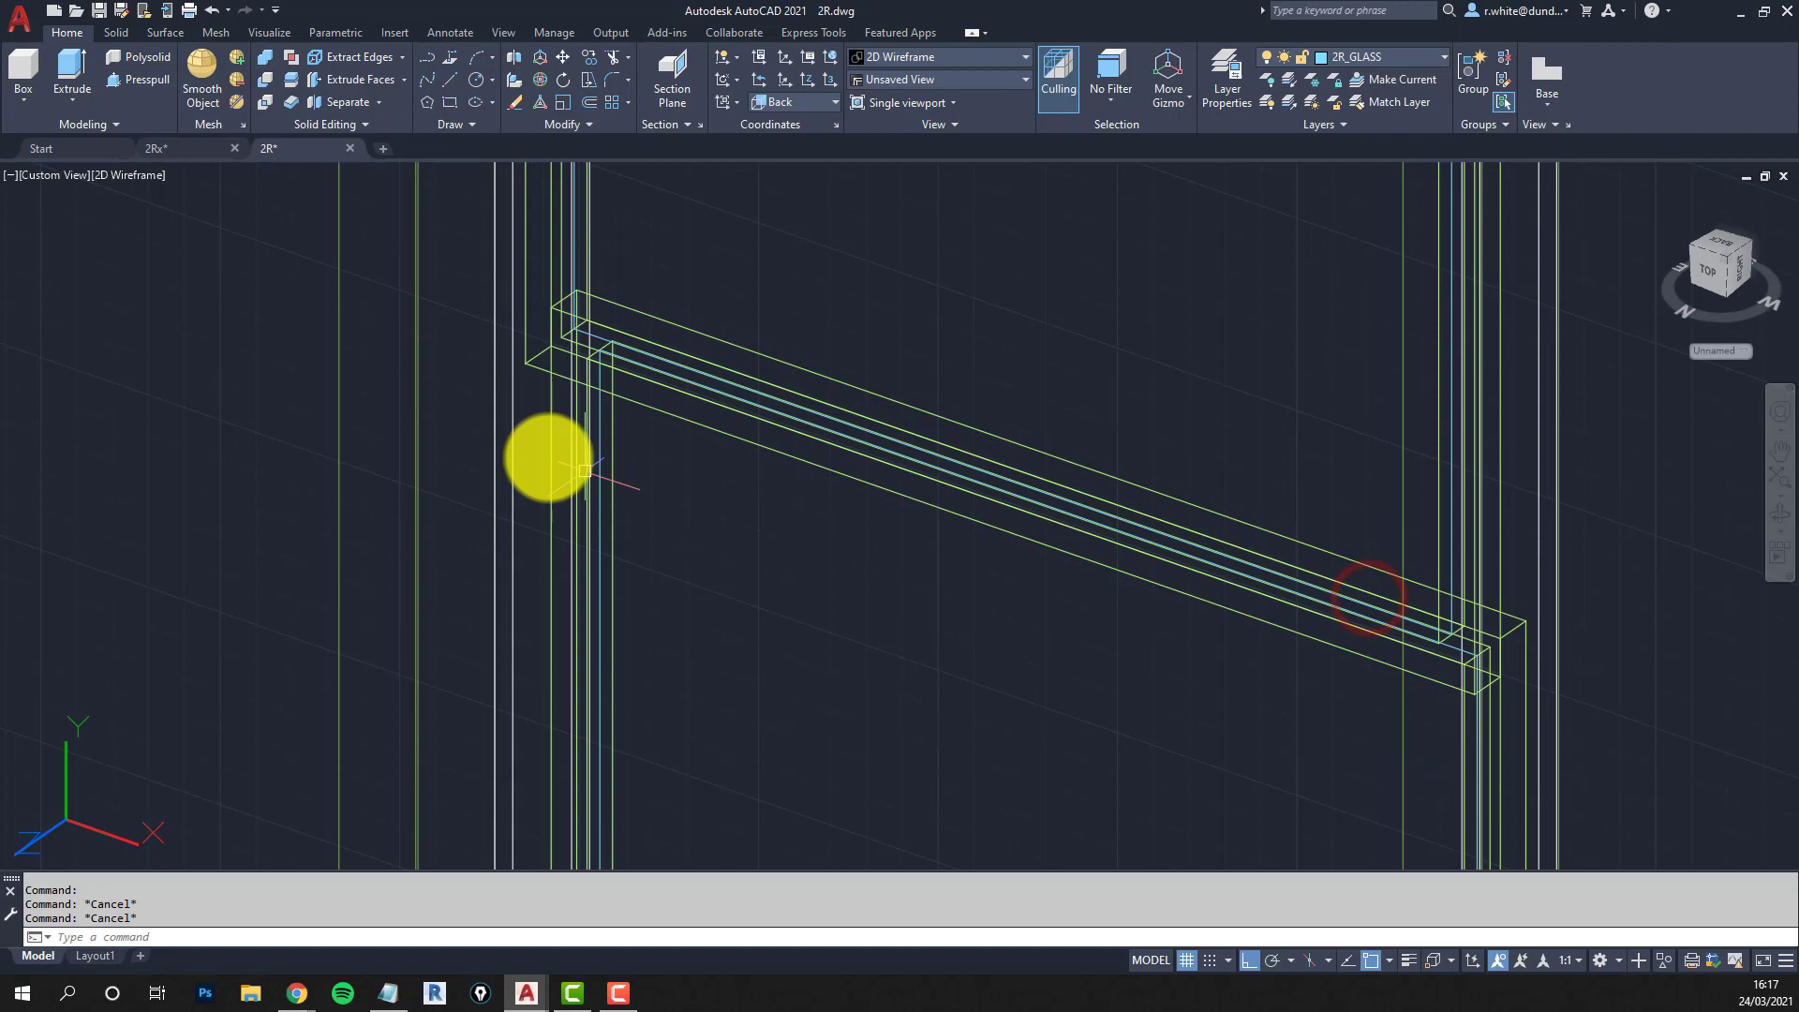
Move the window frame enclosing the two sashes to the 2R_WIN1 layer.
left_click(494, 430)
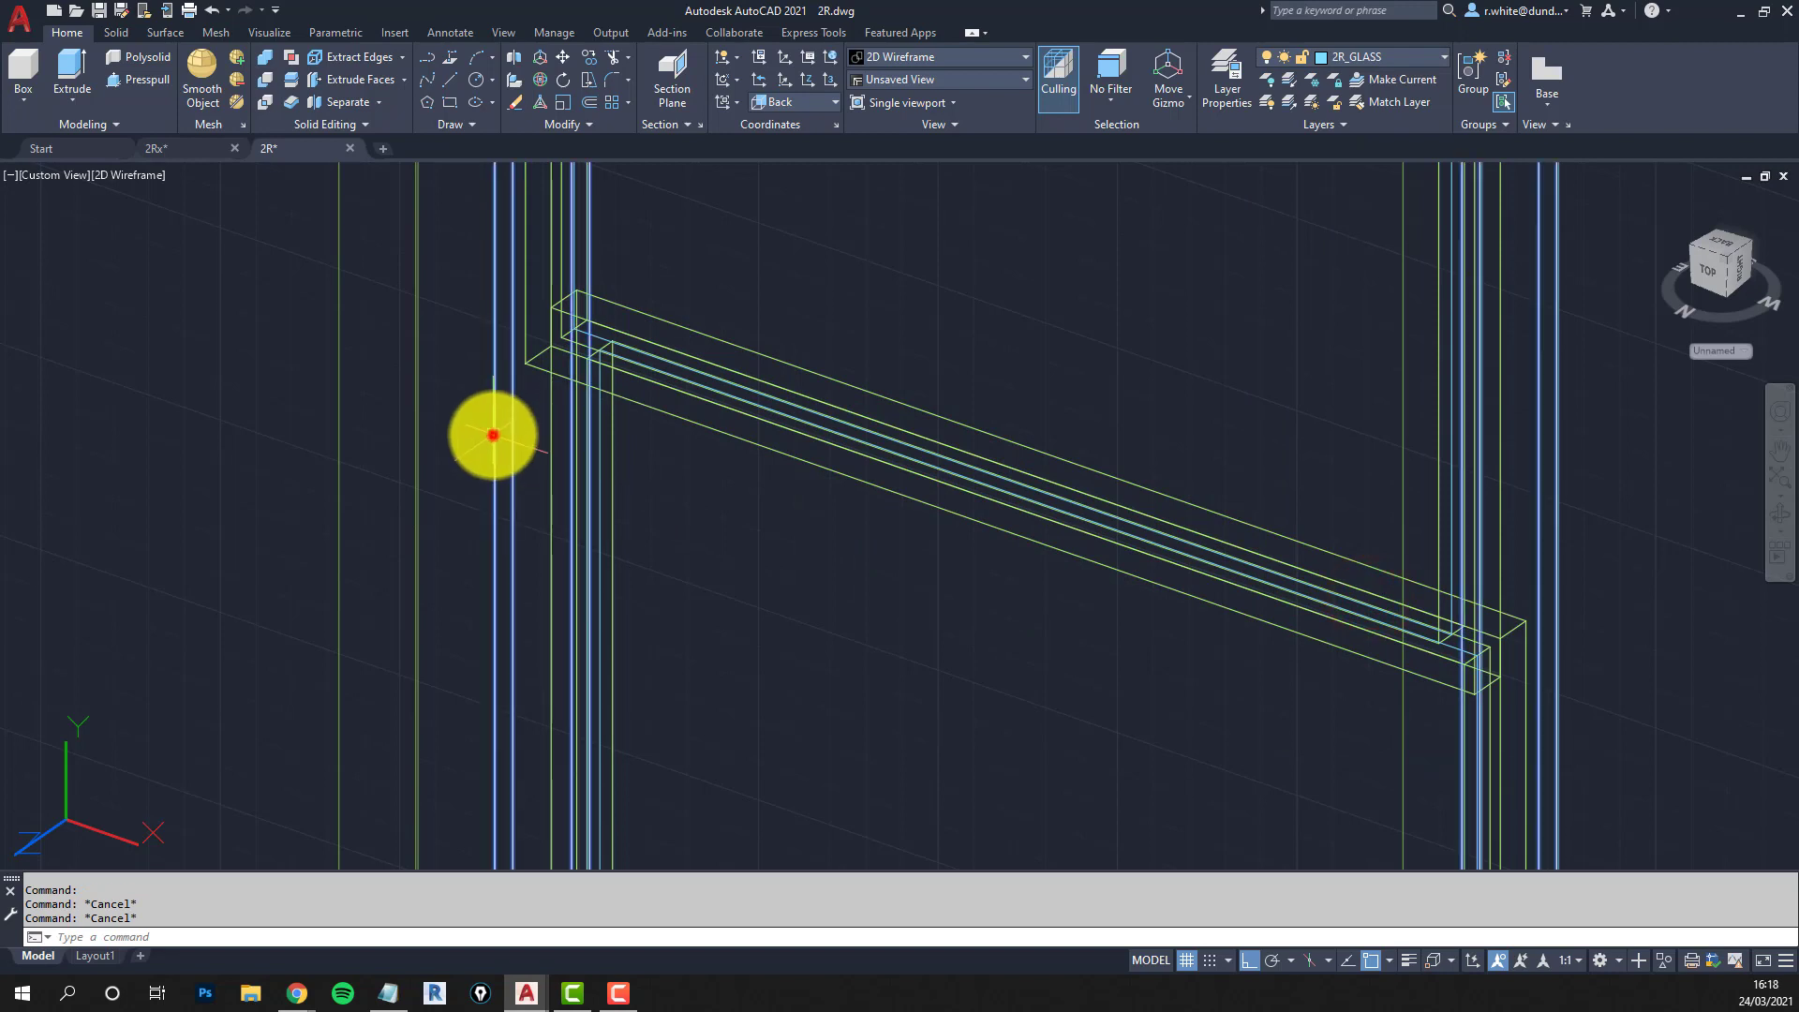
left_click(1431, 58)
left_click(1355, 563)
key("Escape")
key("Escape")
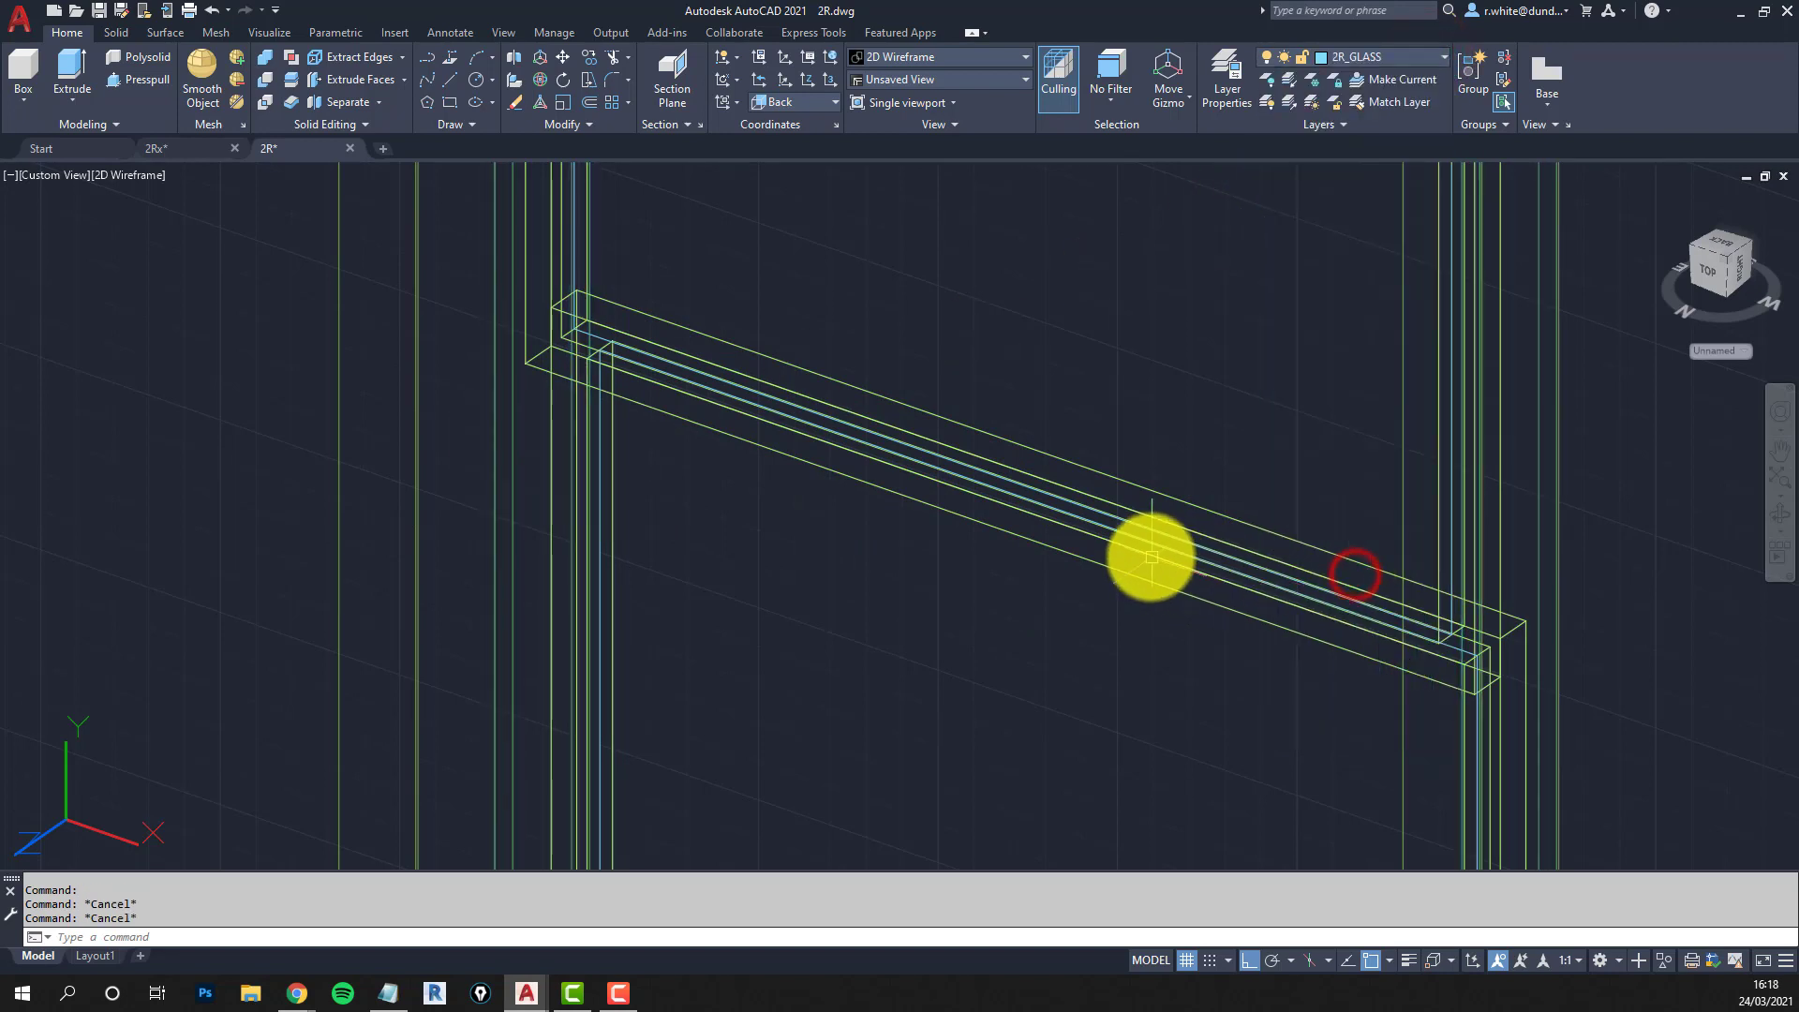
scroll(1153, 551, "down", 5)
middle_click_drag(1002, 536, 904, 573)
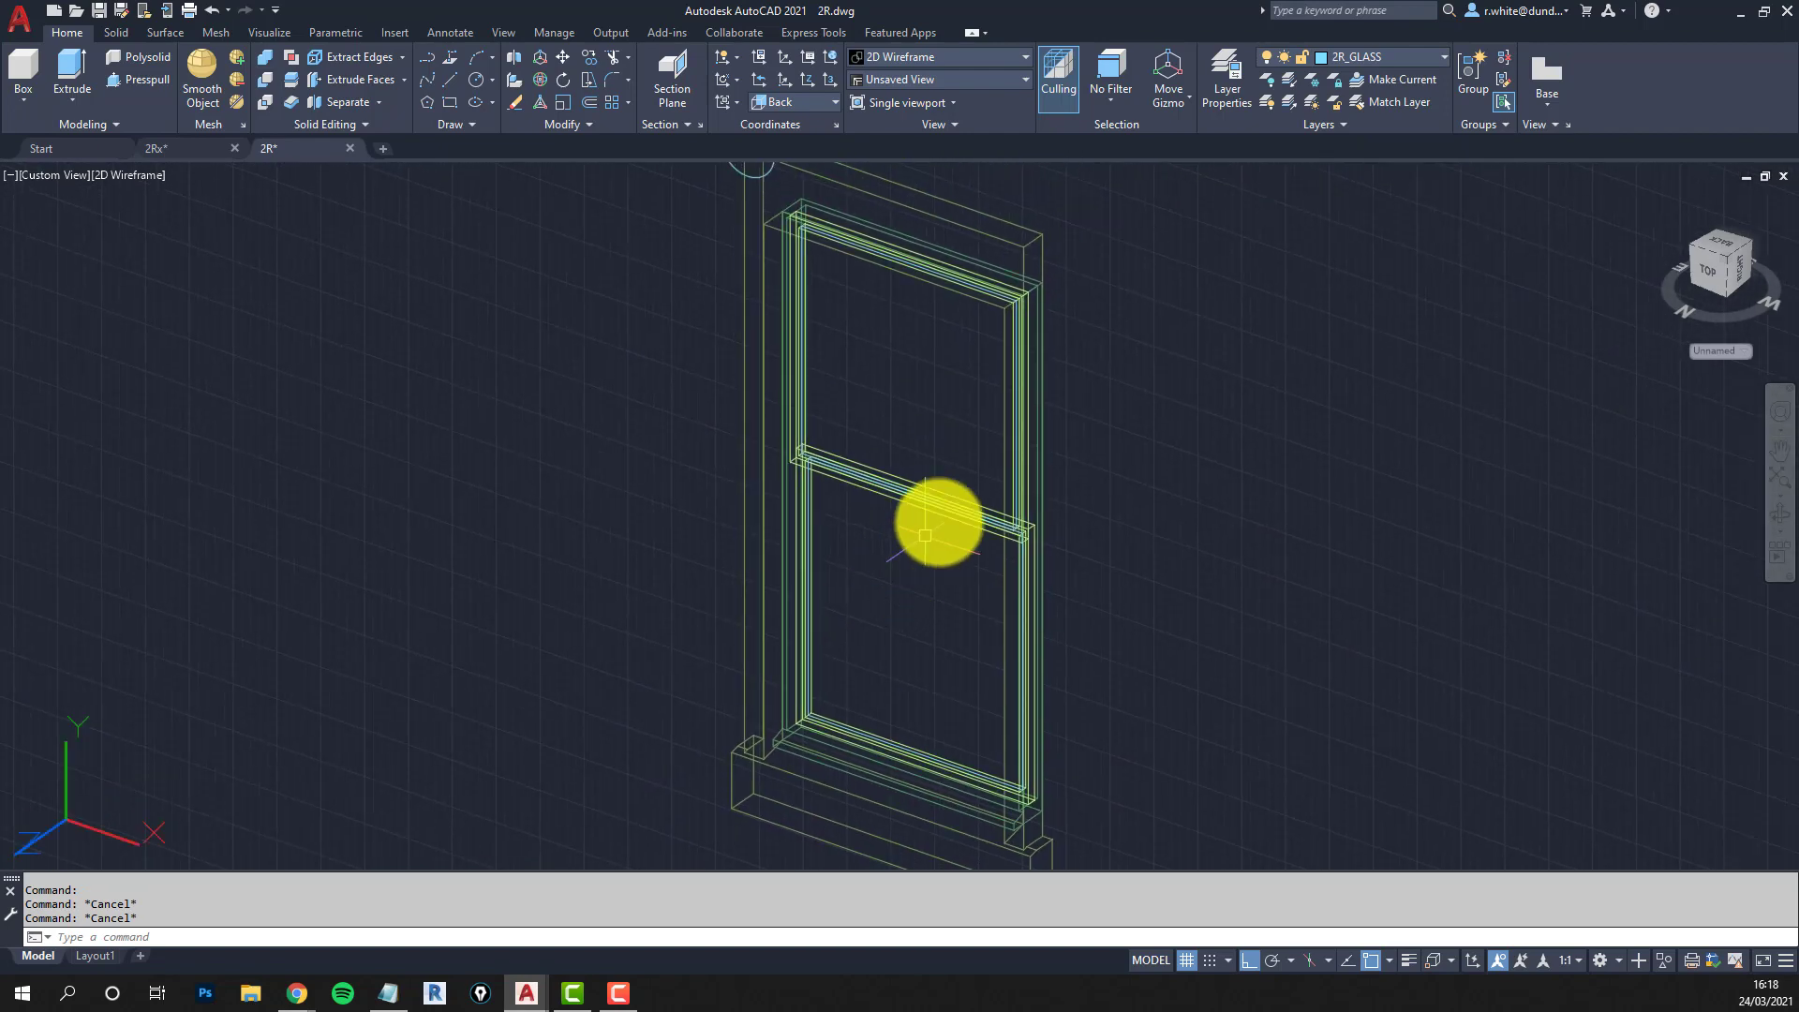
Make 2R_WINREVEAL the current layer and draw a rectangle between opposite outer corners of the window frame's back face.
left_click(1445, 58)
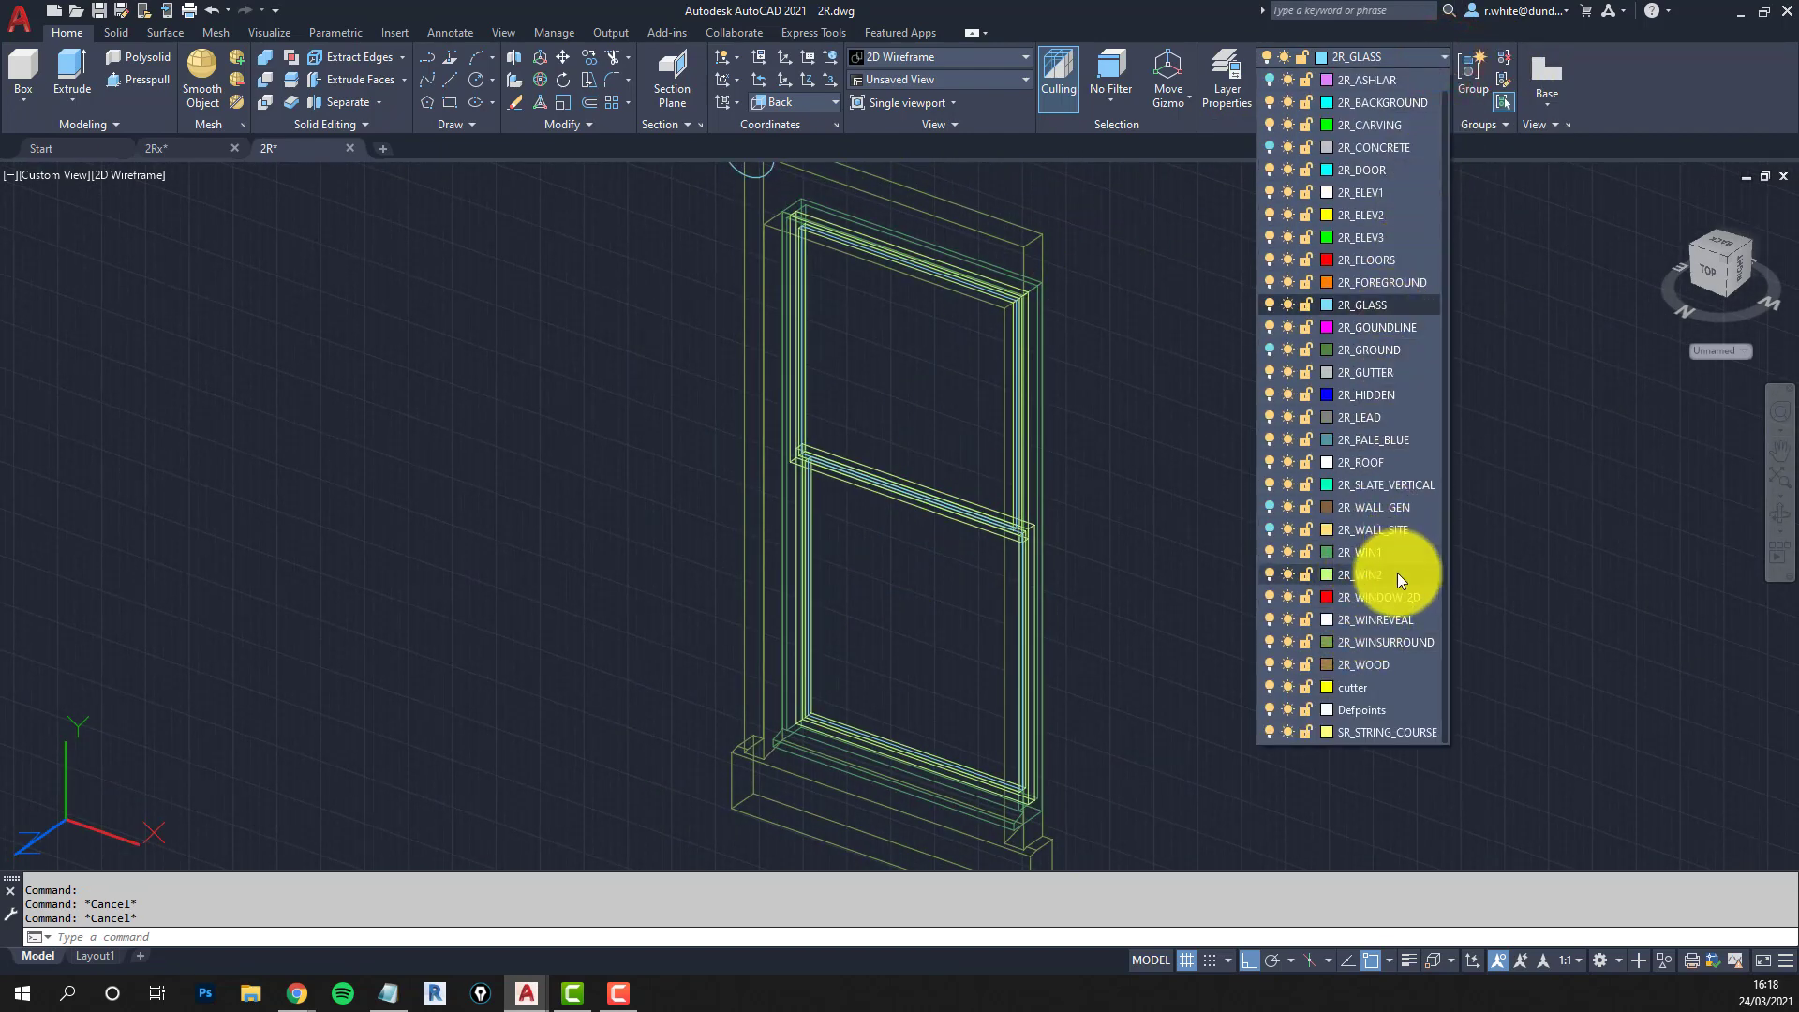
left_click(1368, 618)
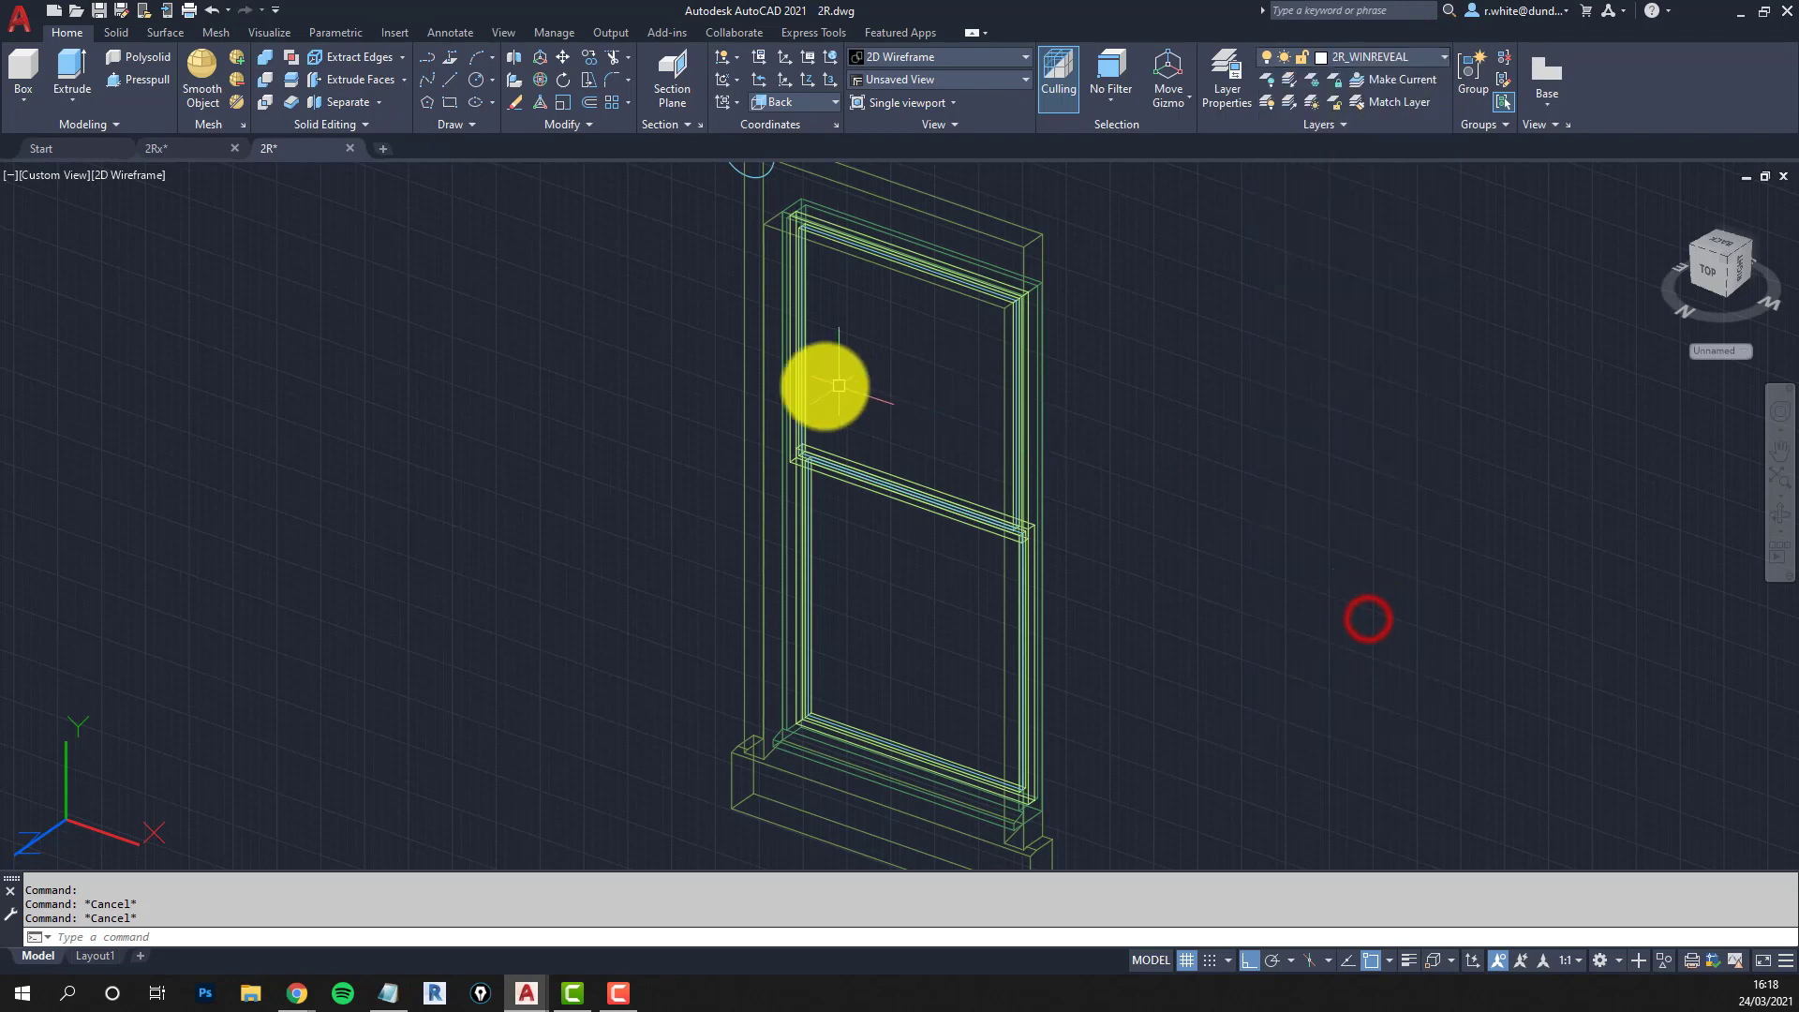
scroll(846, 234, "up", 3)
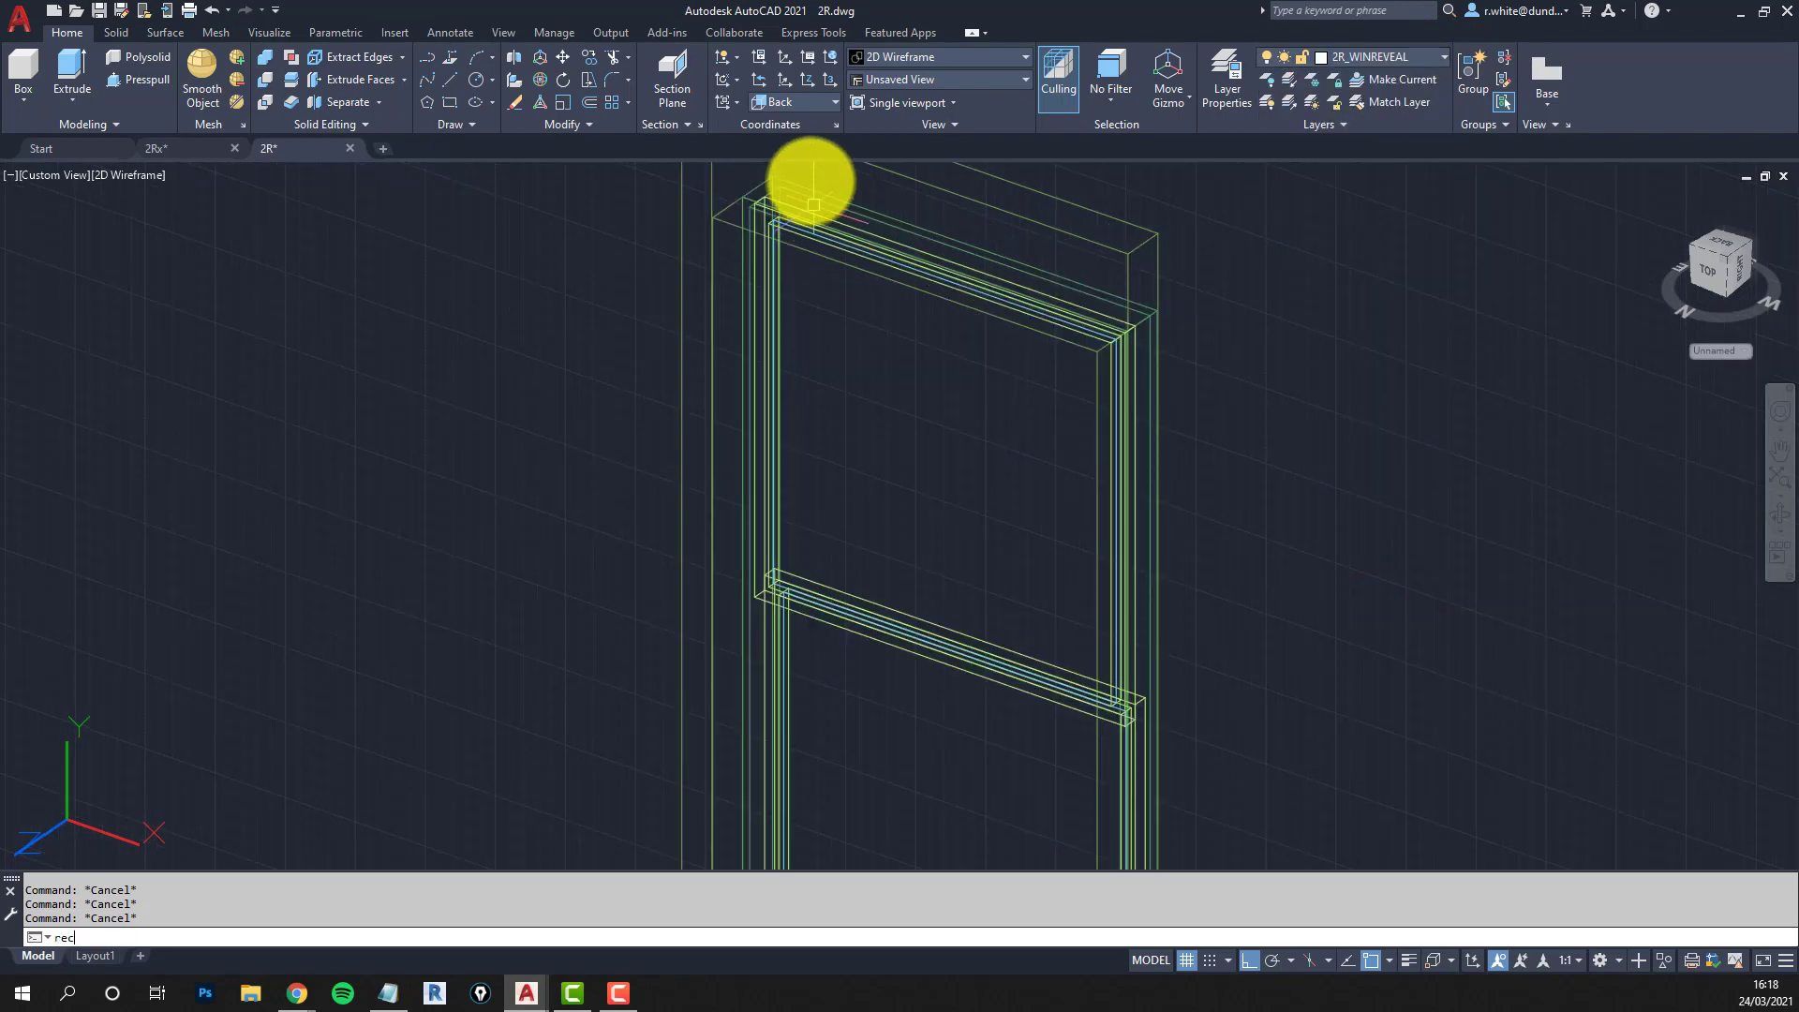
type("rec")
key("Return")
left_click(776, 168)
scroll(1032, 490, "down", 3)
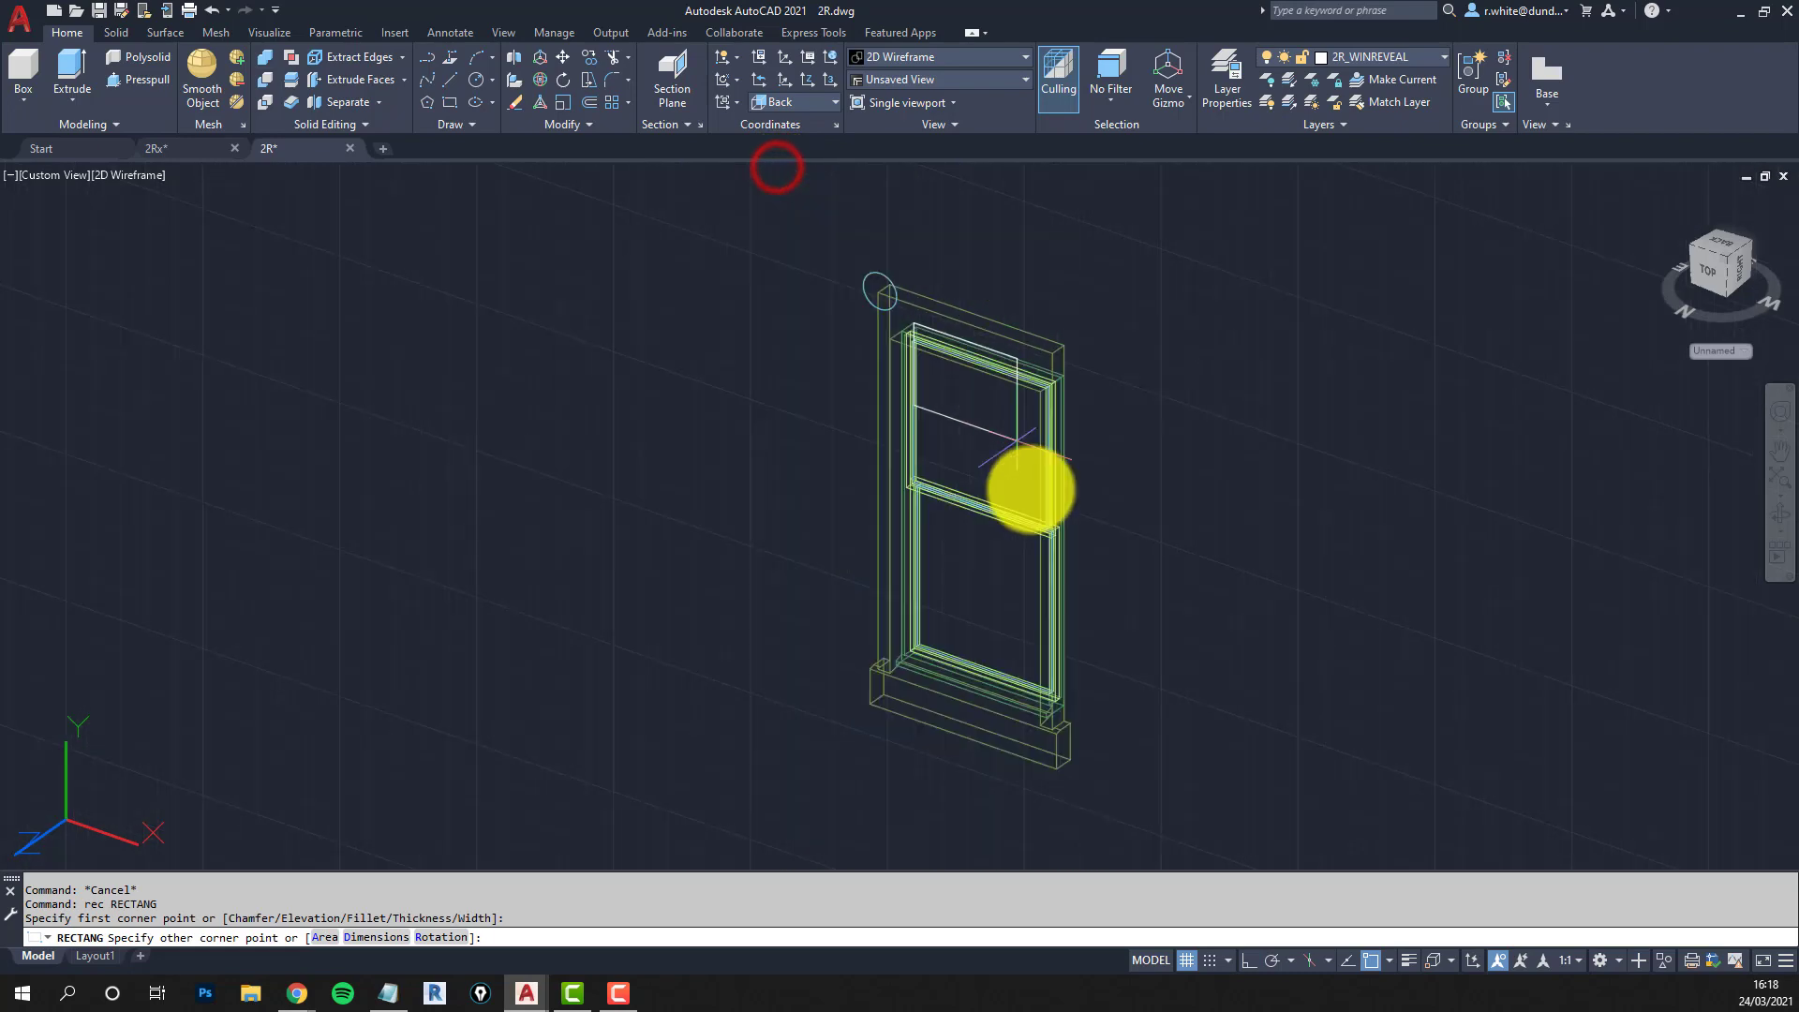
scroll(999, 487, "up", 5)
scroll(1037, 558, "up", 3)
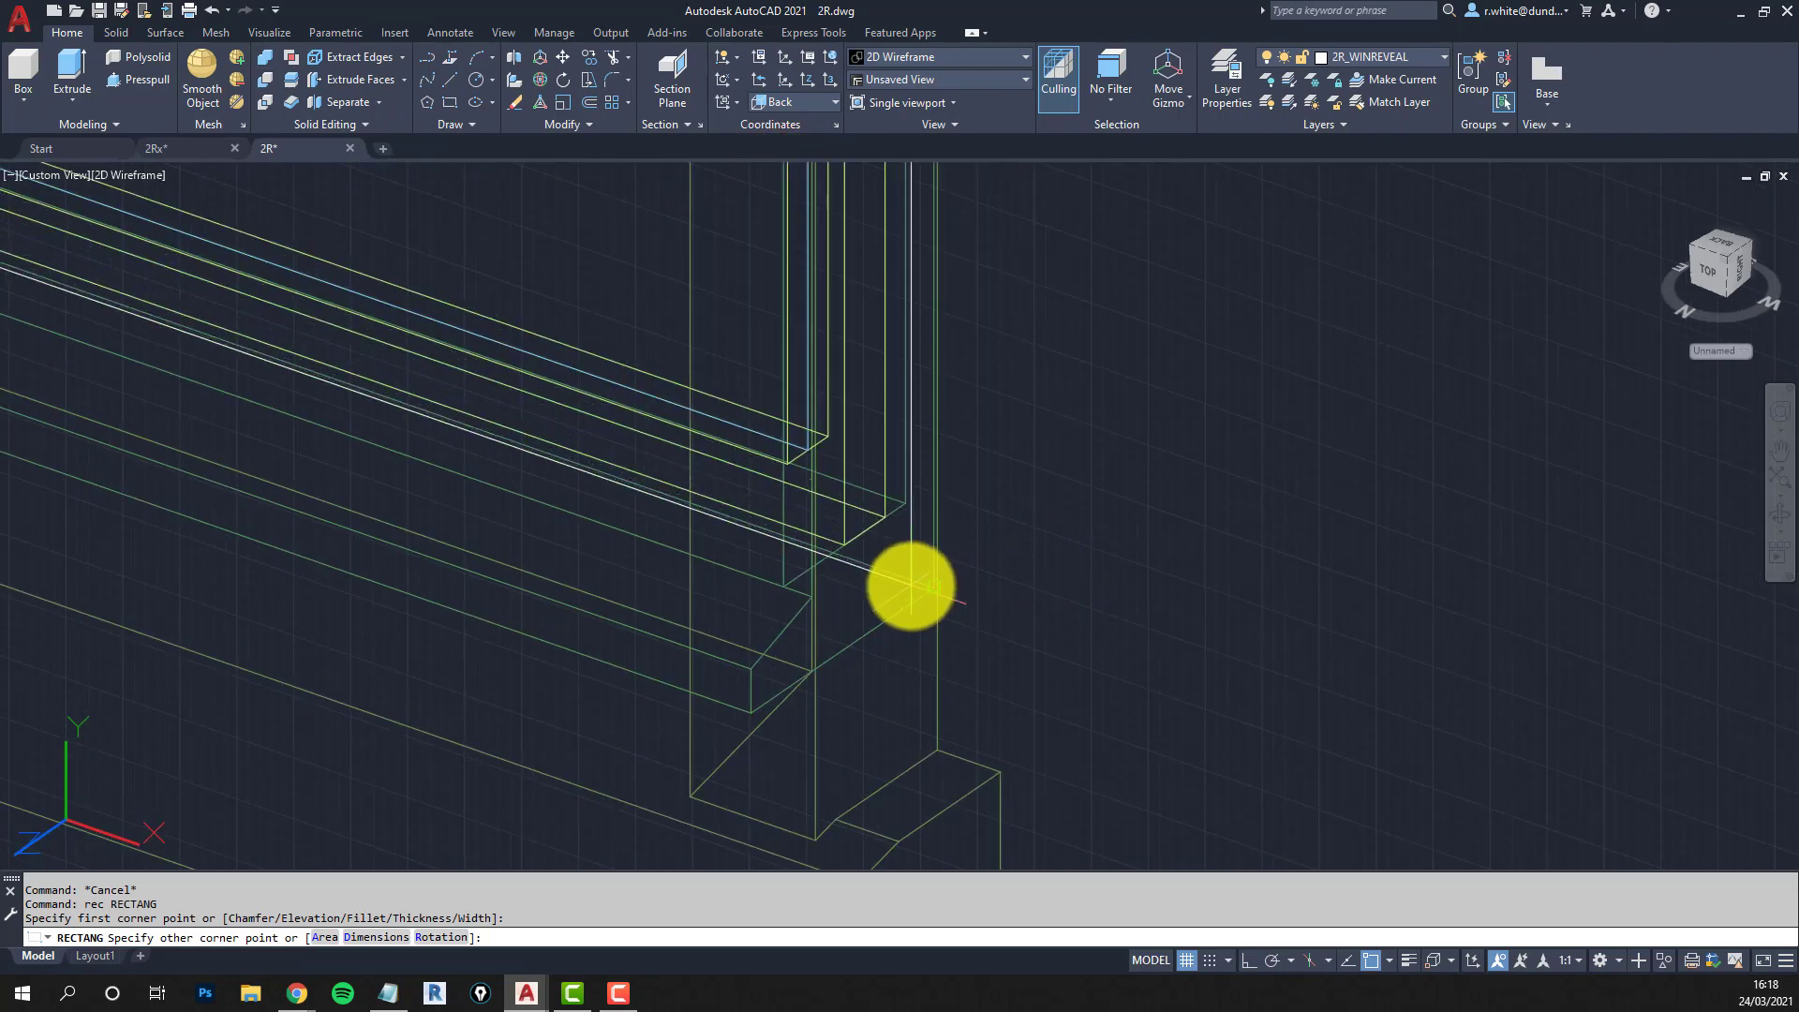
scroll(913, 588, "down", 4)
key("Escape")
key("Escape")
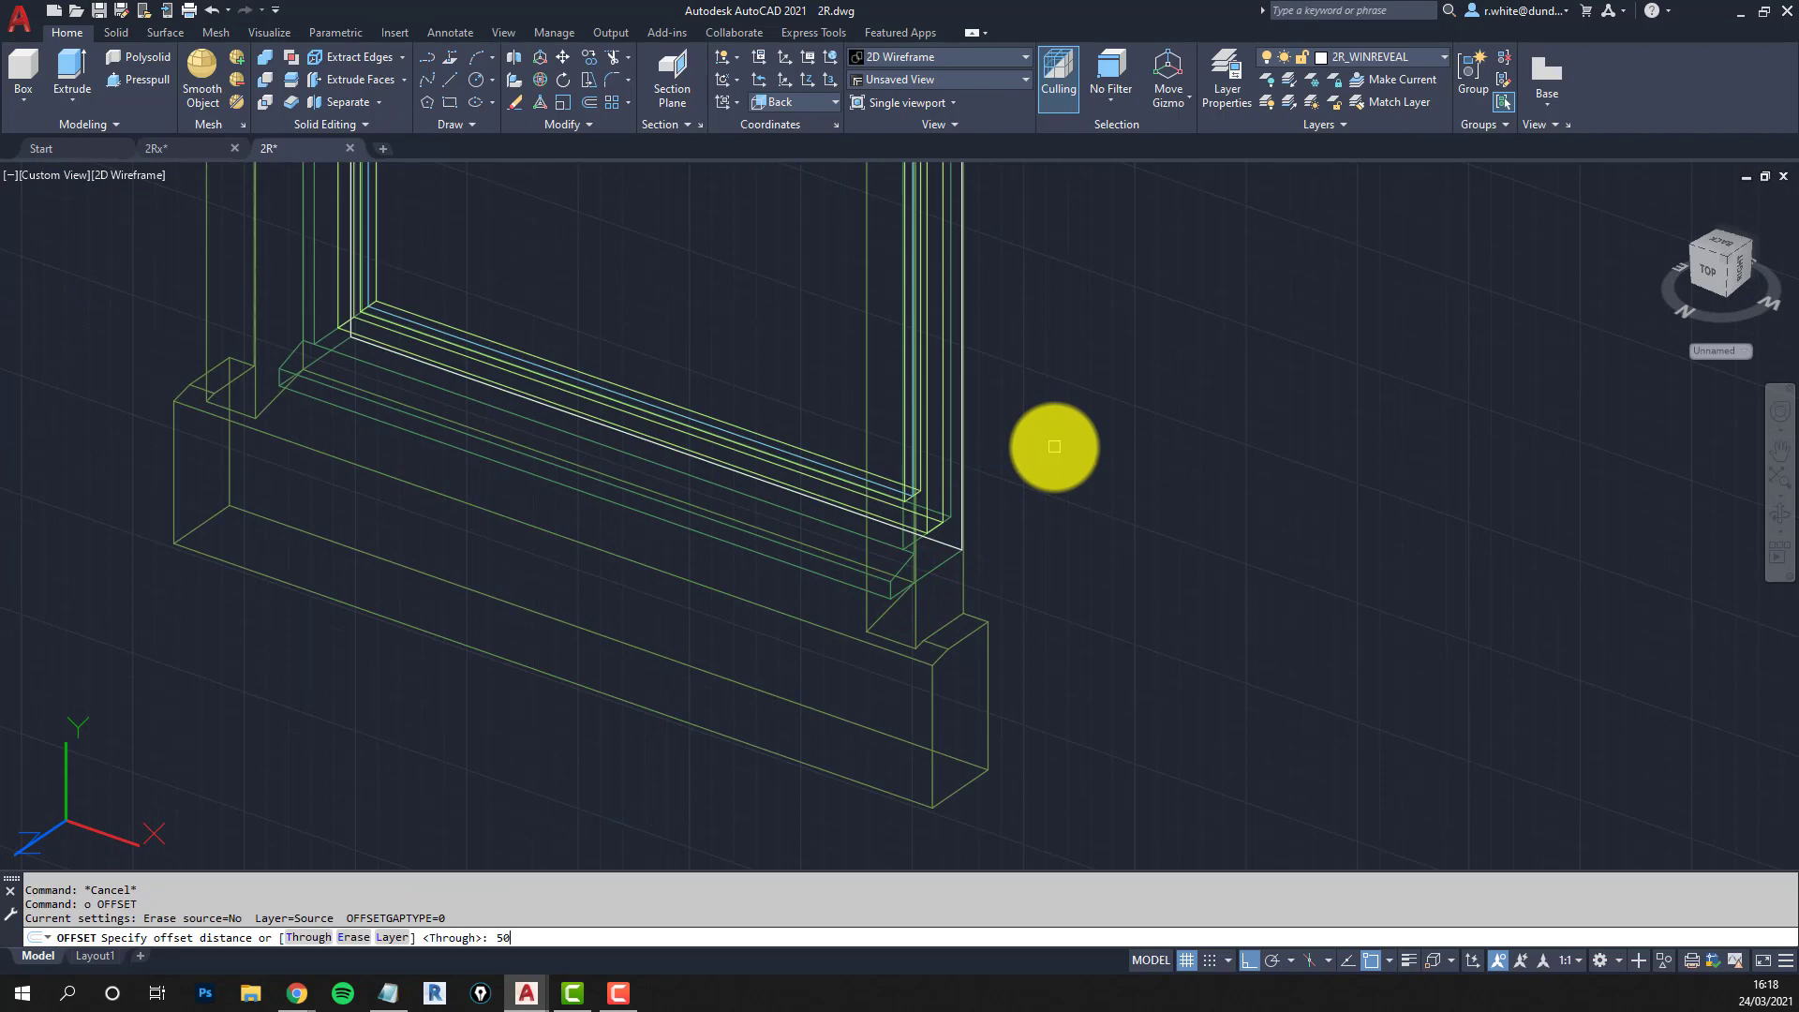
Offset the reveal rectangle outward by 50.
left_click(942, 419)
left_click(965, 414)
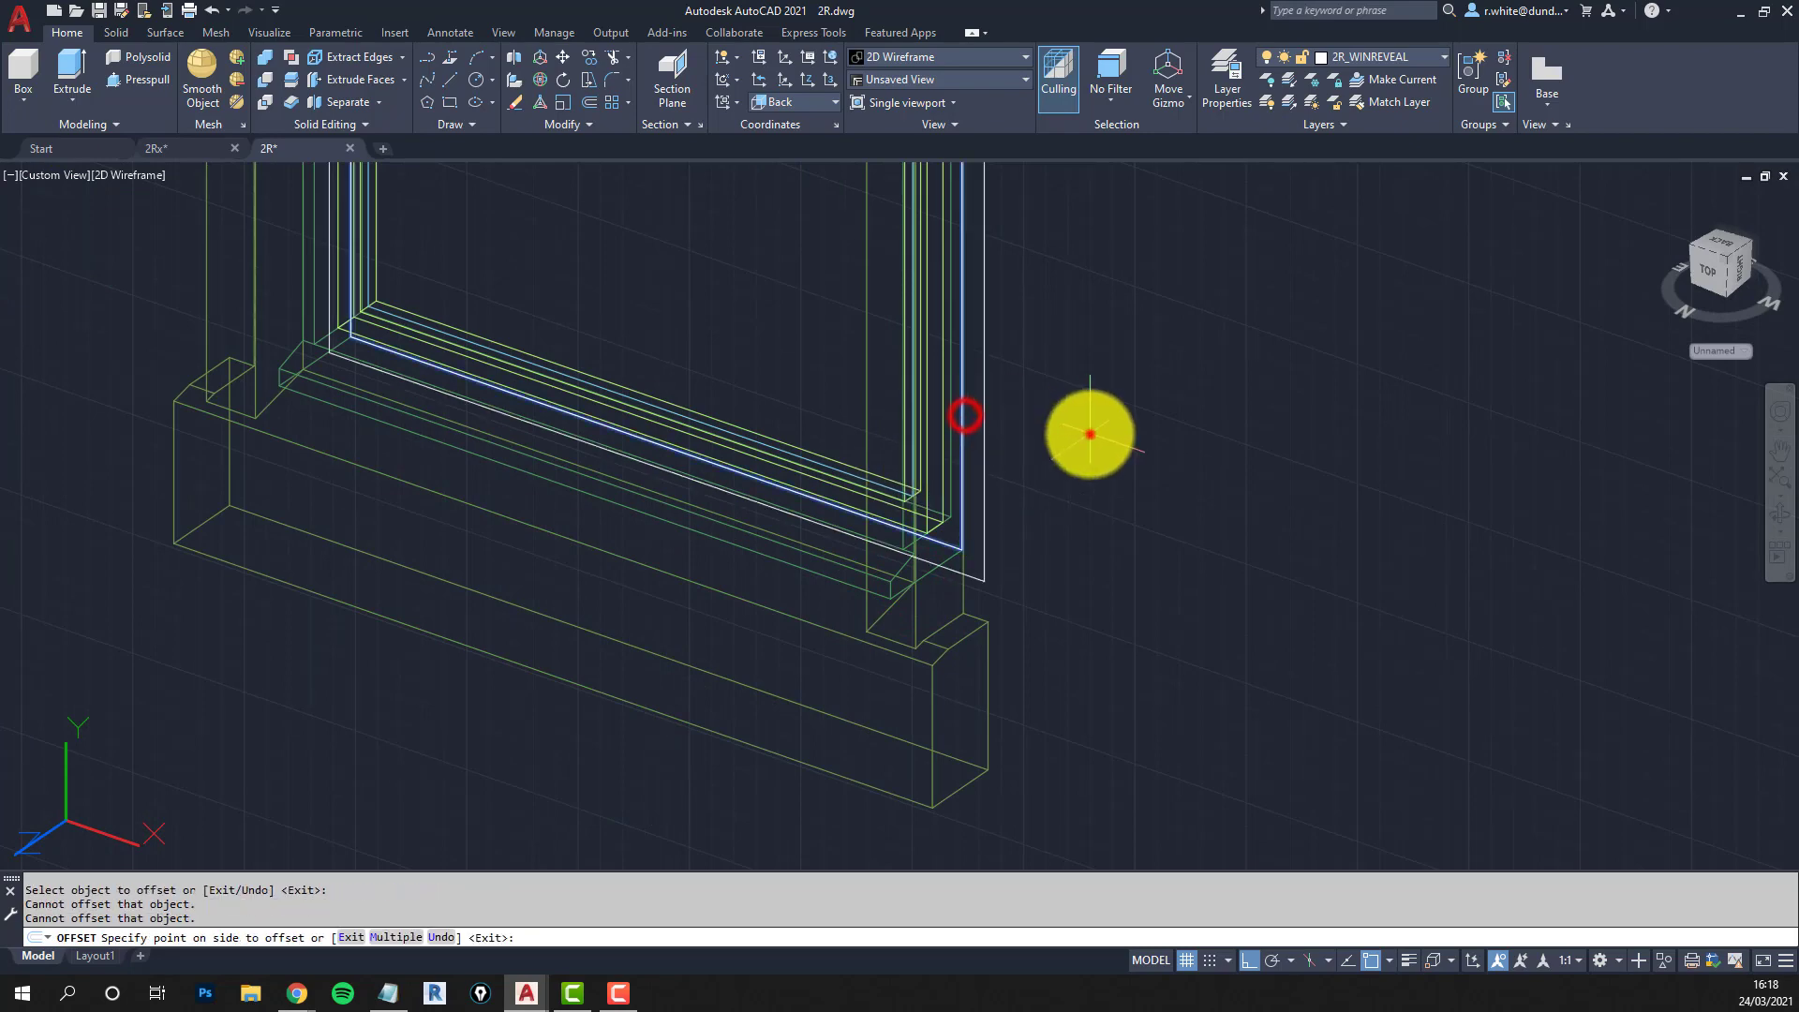
left_click(1087, 431)
key("Escape")
key("Escape")
Set the UCS to Left and draw a 450-long straight polyline from the circle's centre back past the window's head.
scroll(1067, 457, "down", 3)
middle_click_drag(1067, 457, 972, 393, "shift")
scroll(749, 403, "up", 5)
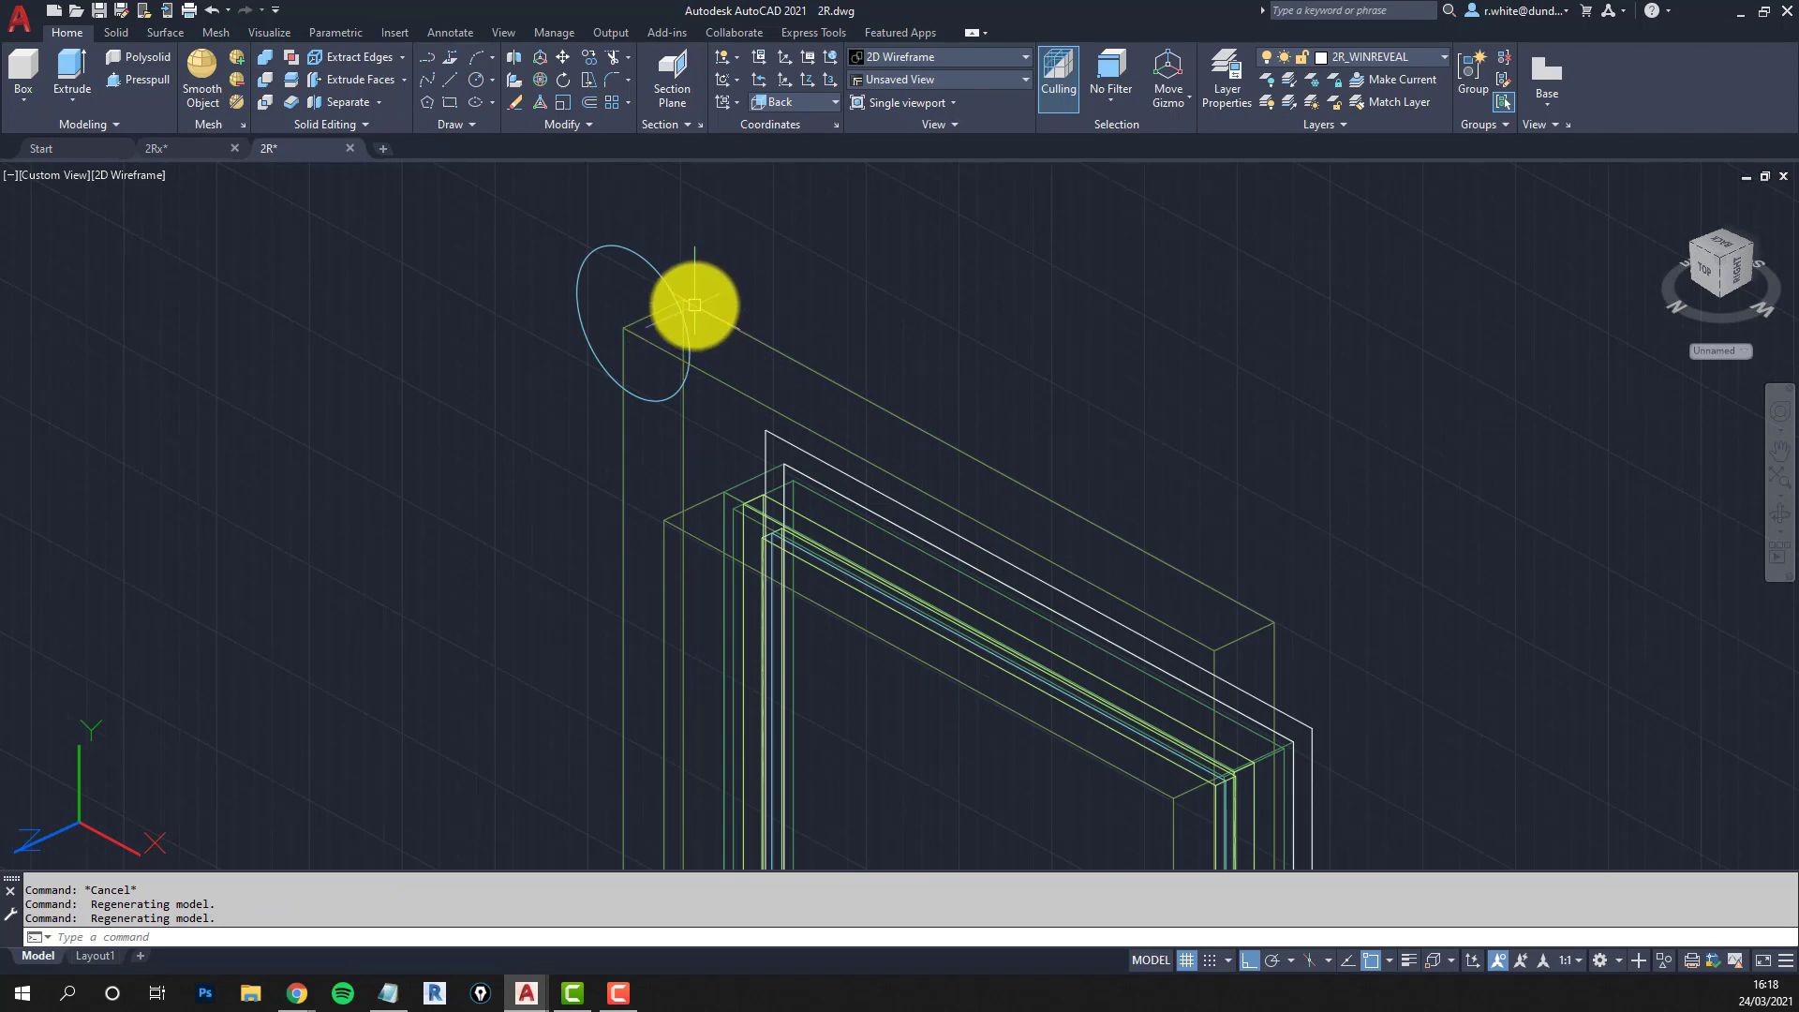
left_click(832, 101)
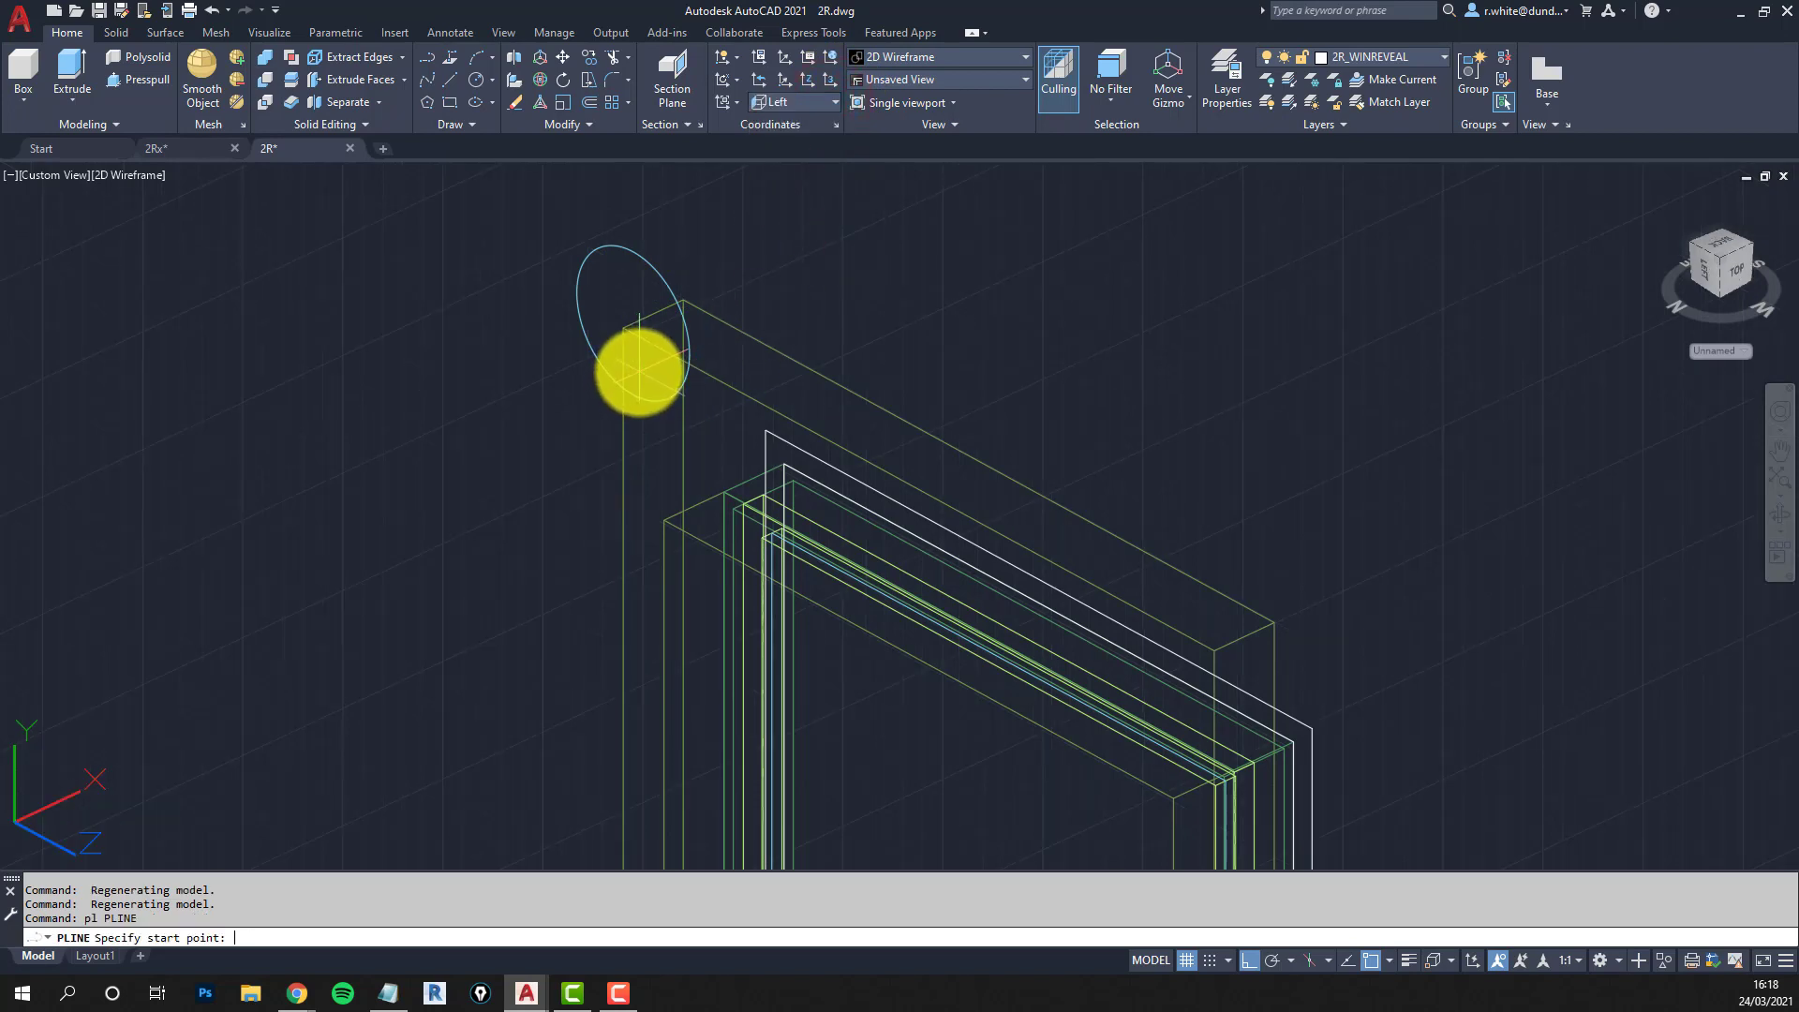
left_click(684, 318)
middle_click_drag(863, 269, 840, 309)
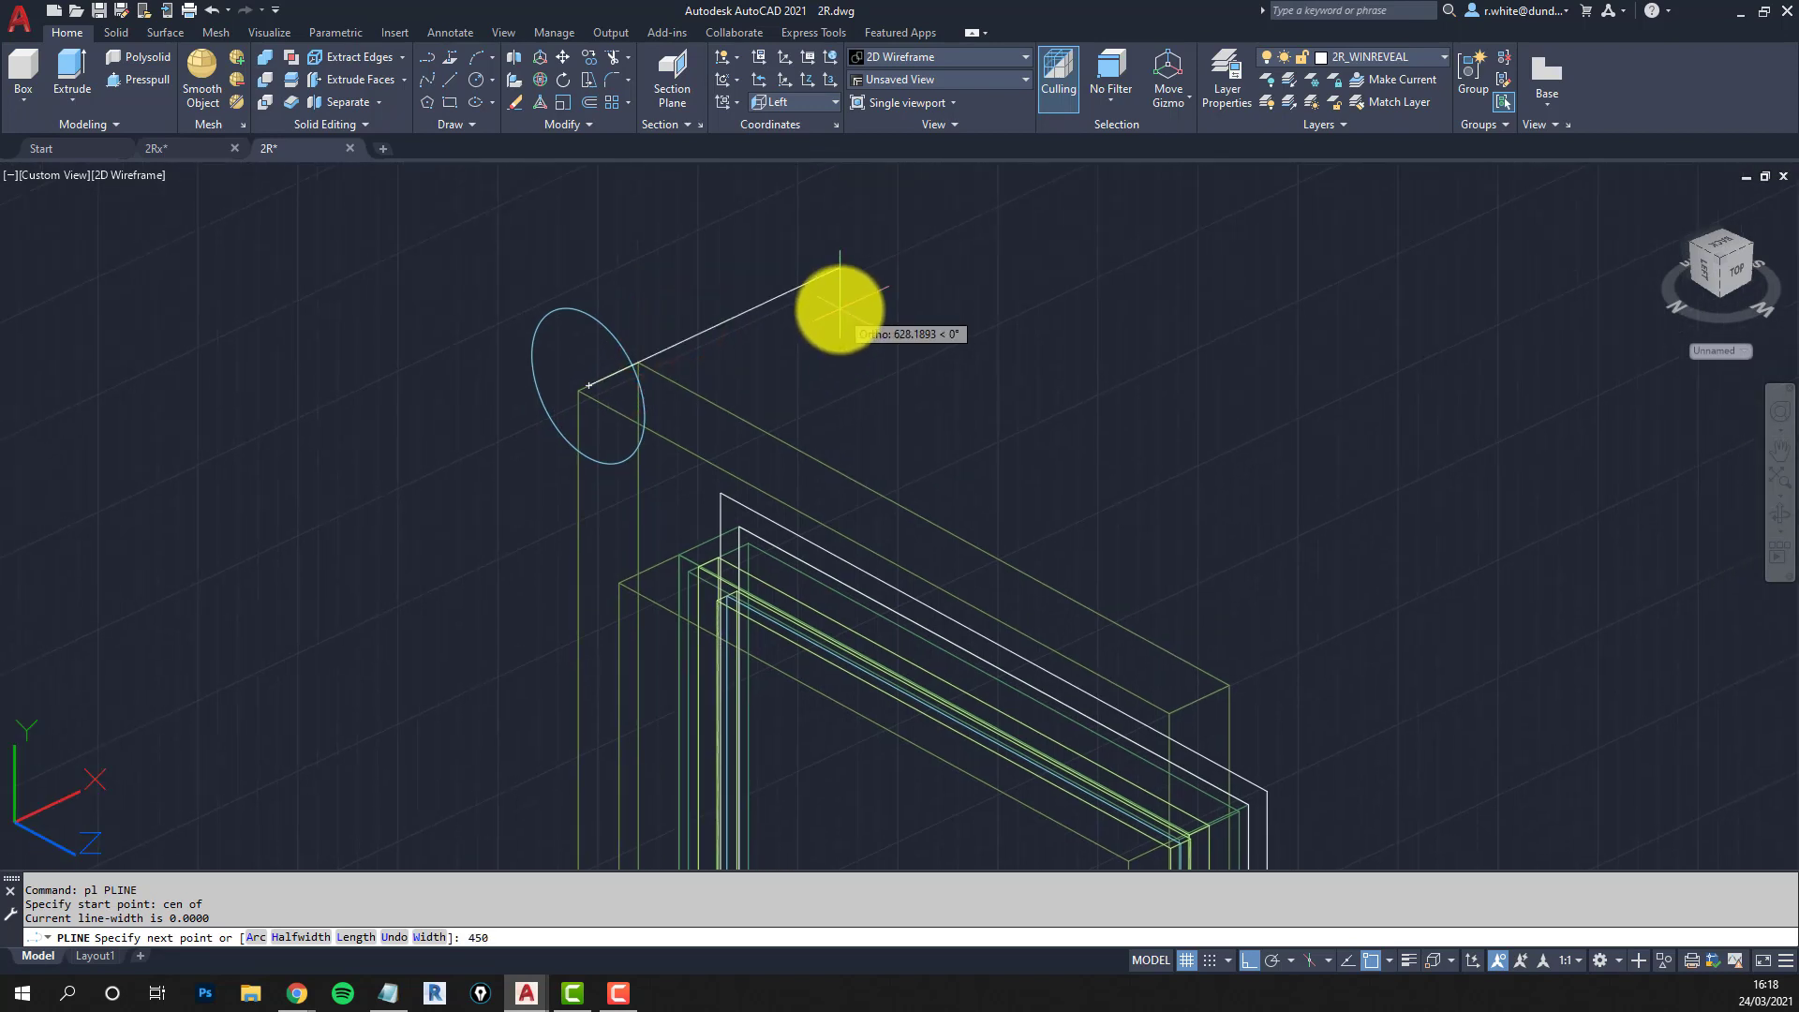
key("Return")
scroll(831, 269, "down", 4)
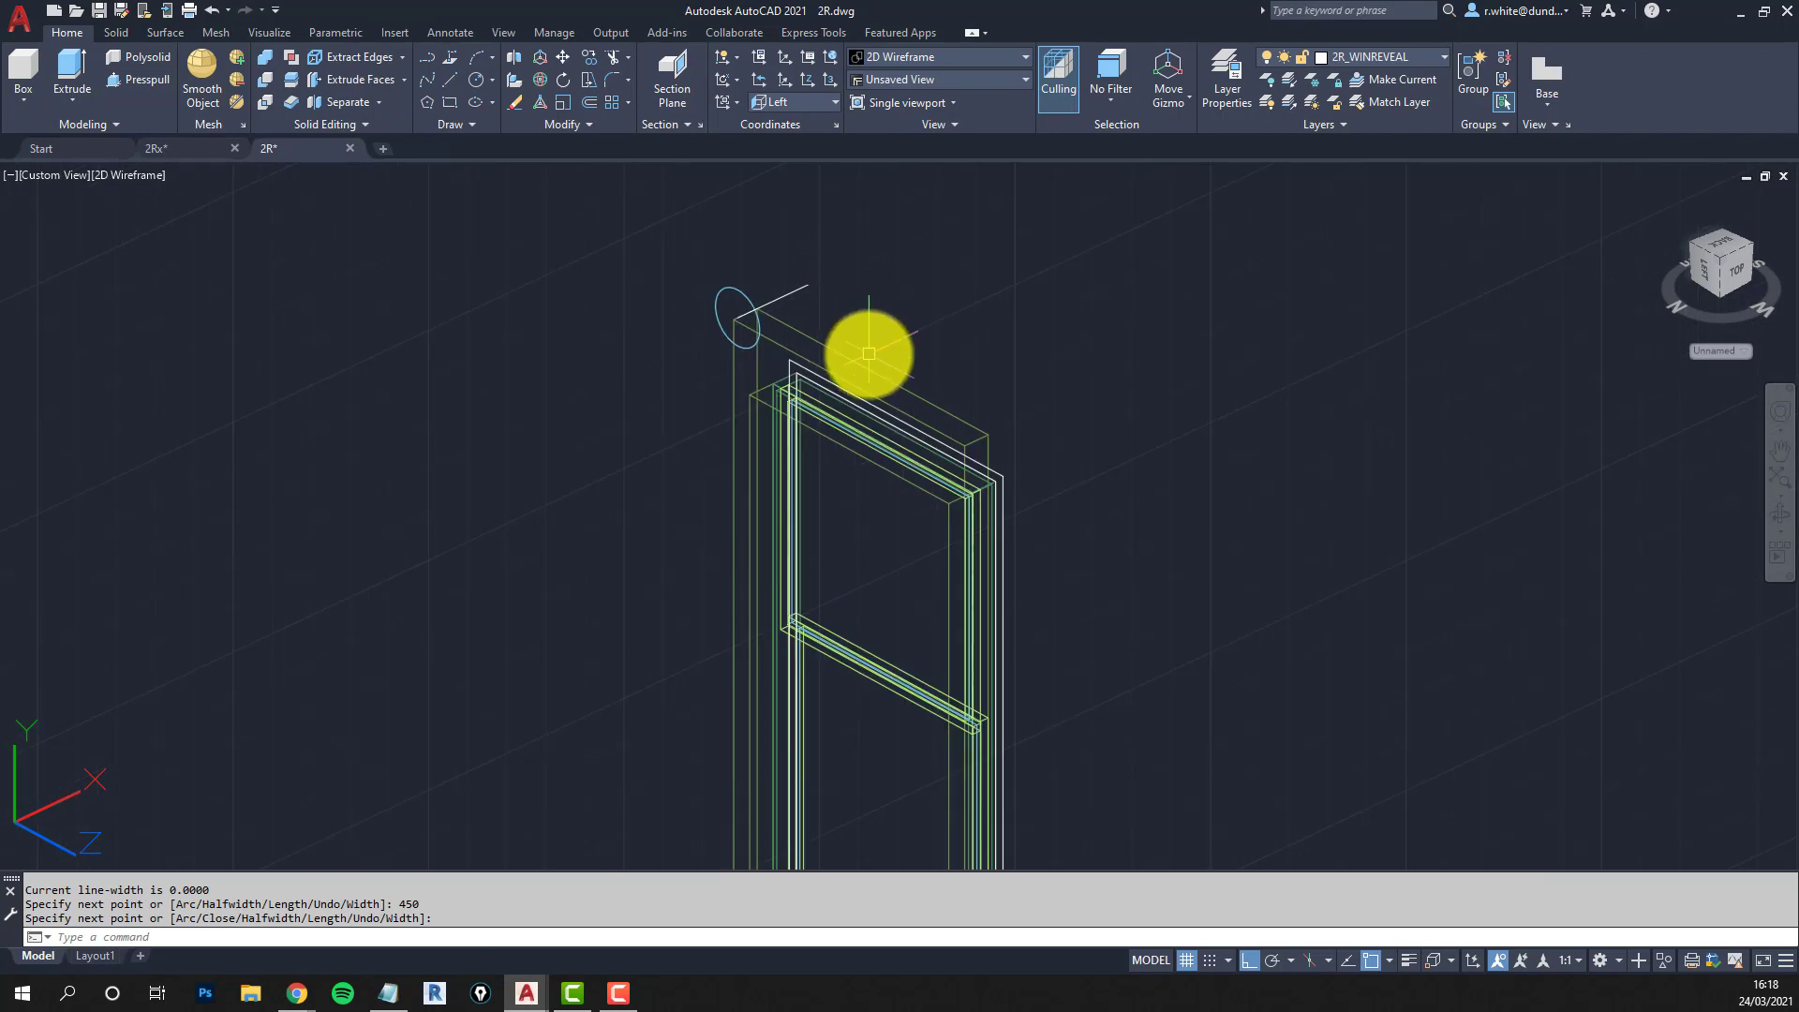
middle_click_drag(868, 349, 762, 296)
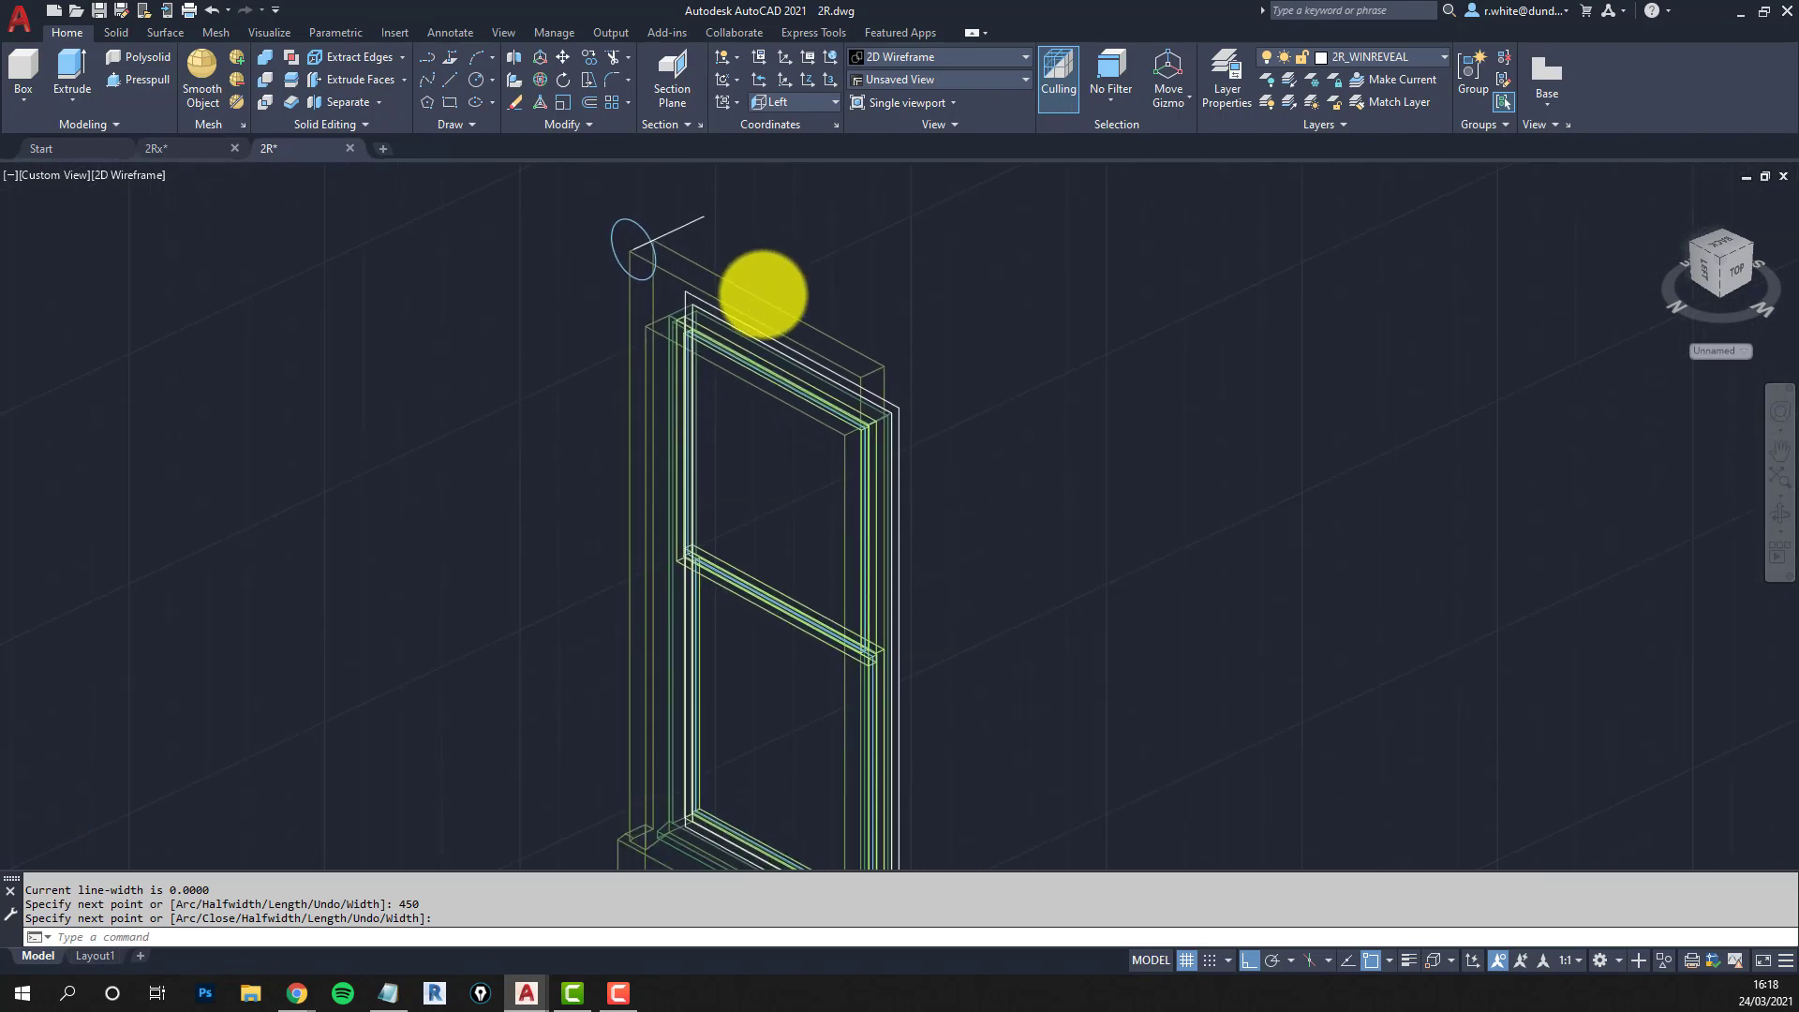
scroll(754, 314, "down", 2)
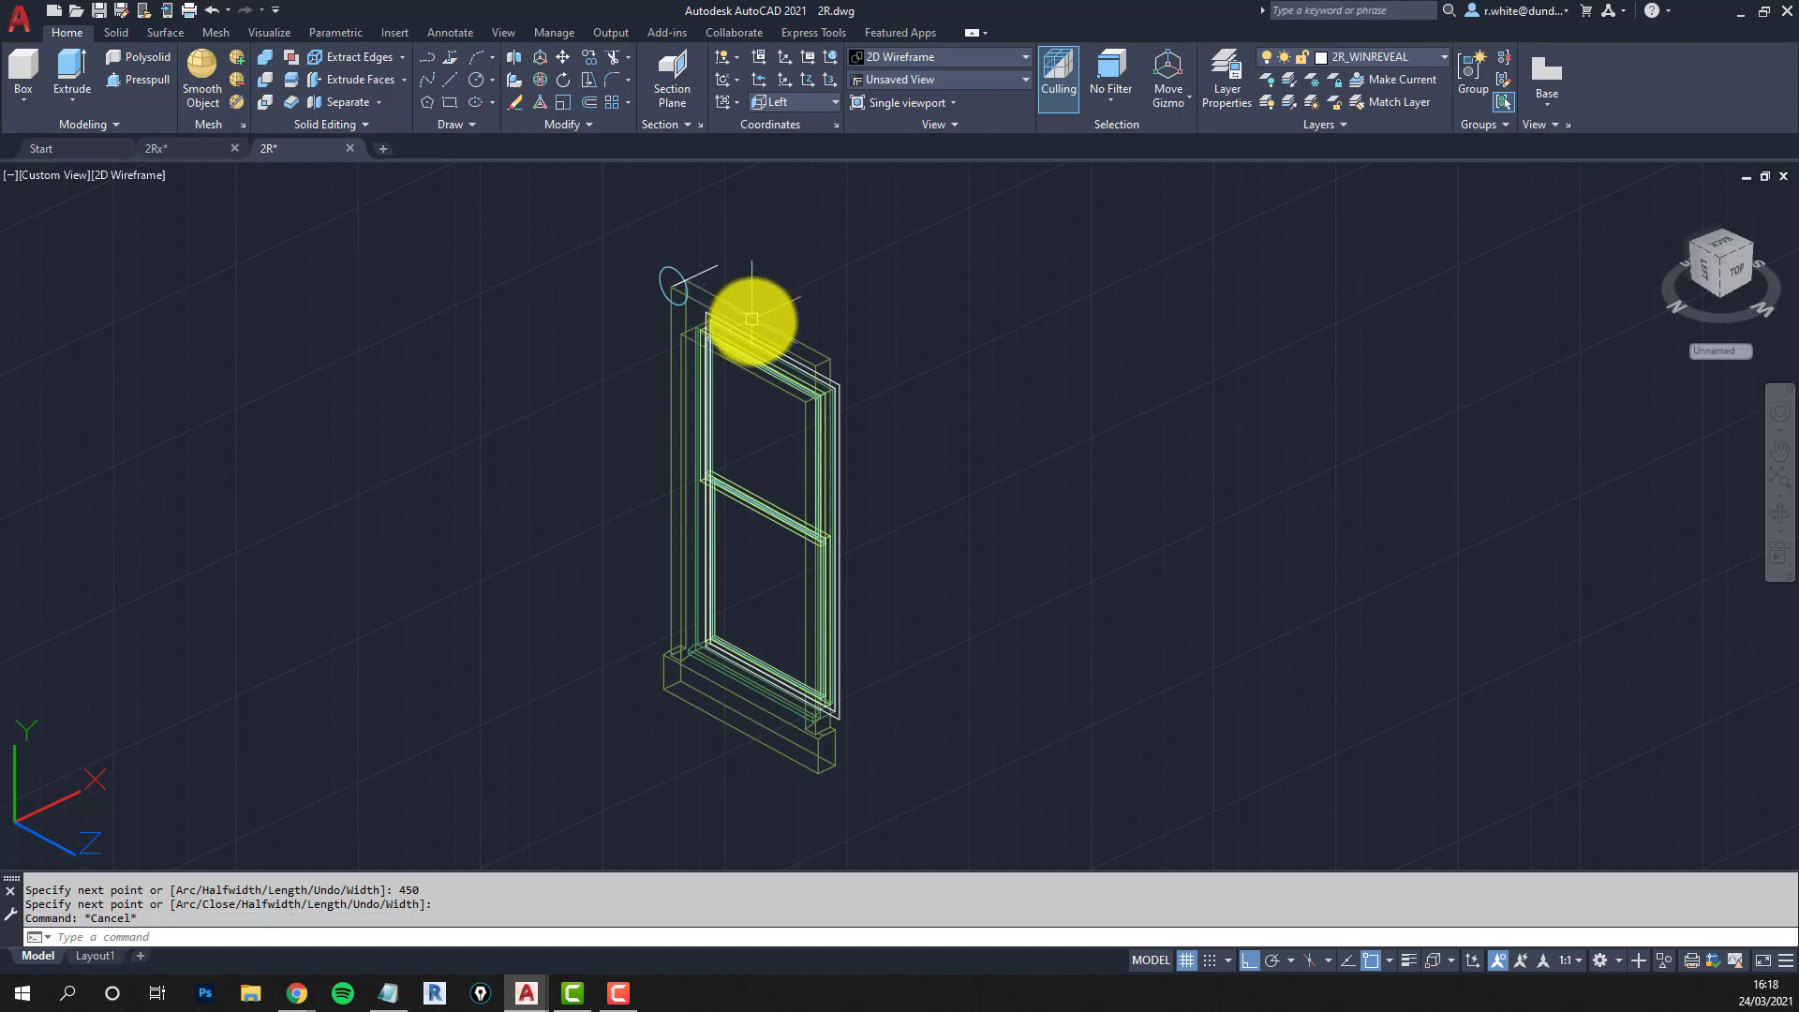
scroll(726, 328, "up", 4)
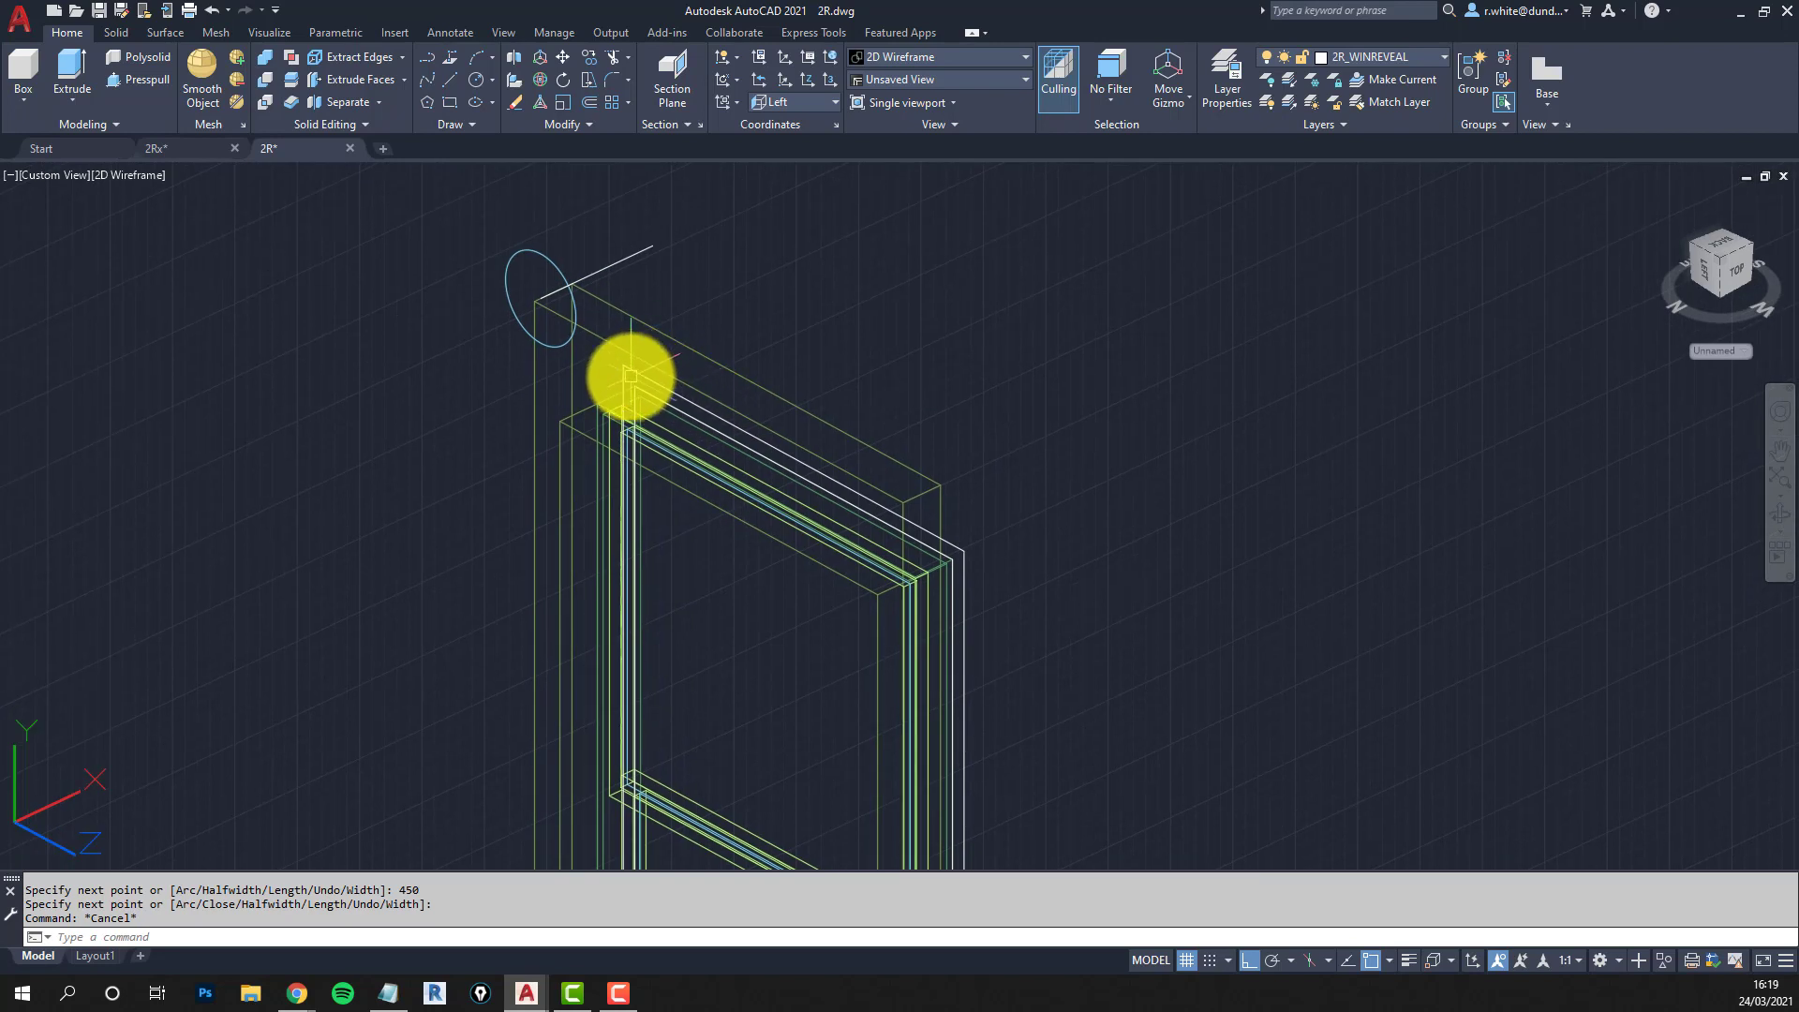
Extrude the inner and outer reveal rectangles together, back to the depth set by the end of the 450-long guide line.
type("xt")
key("Return")
left_click(648, 383)
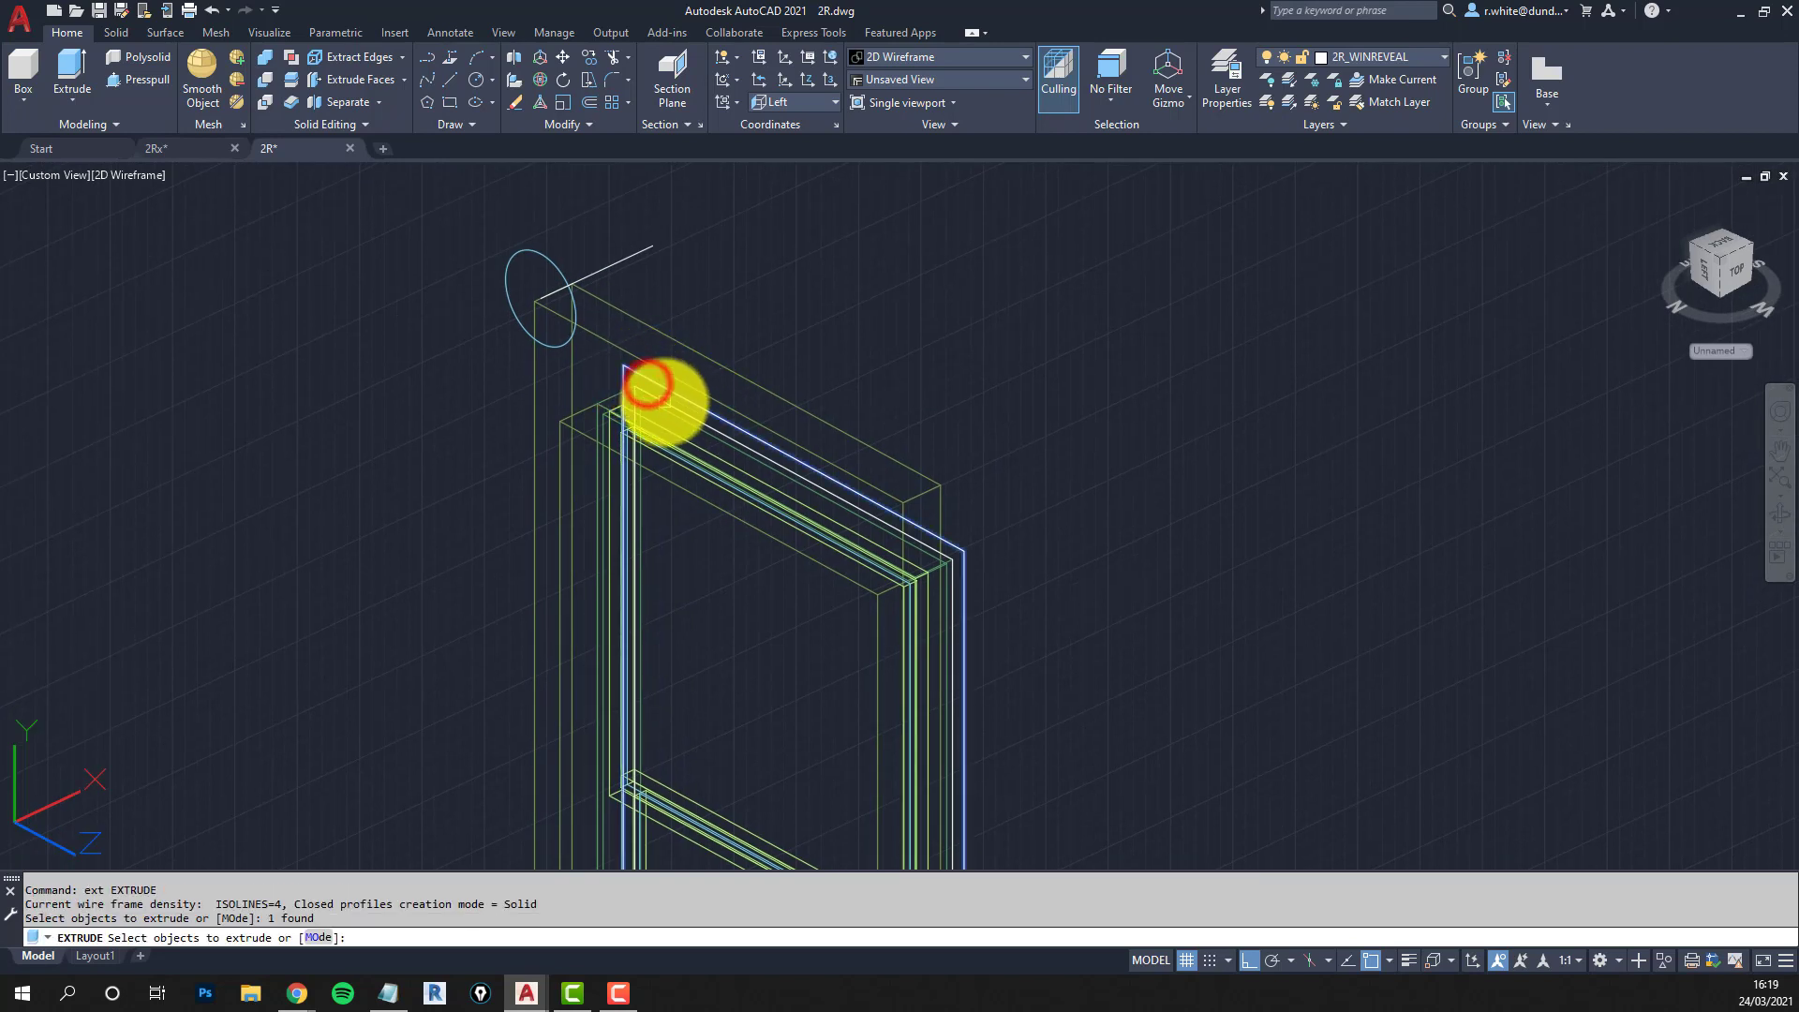
left_click(665, 401)
key("Return")
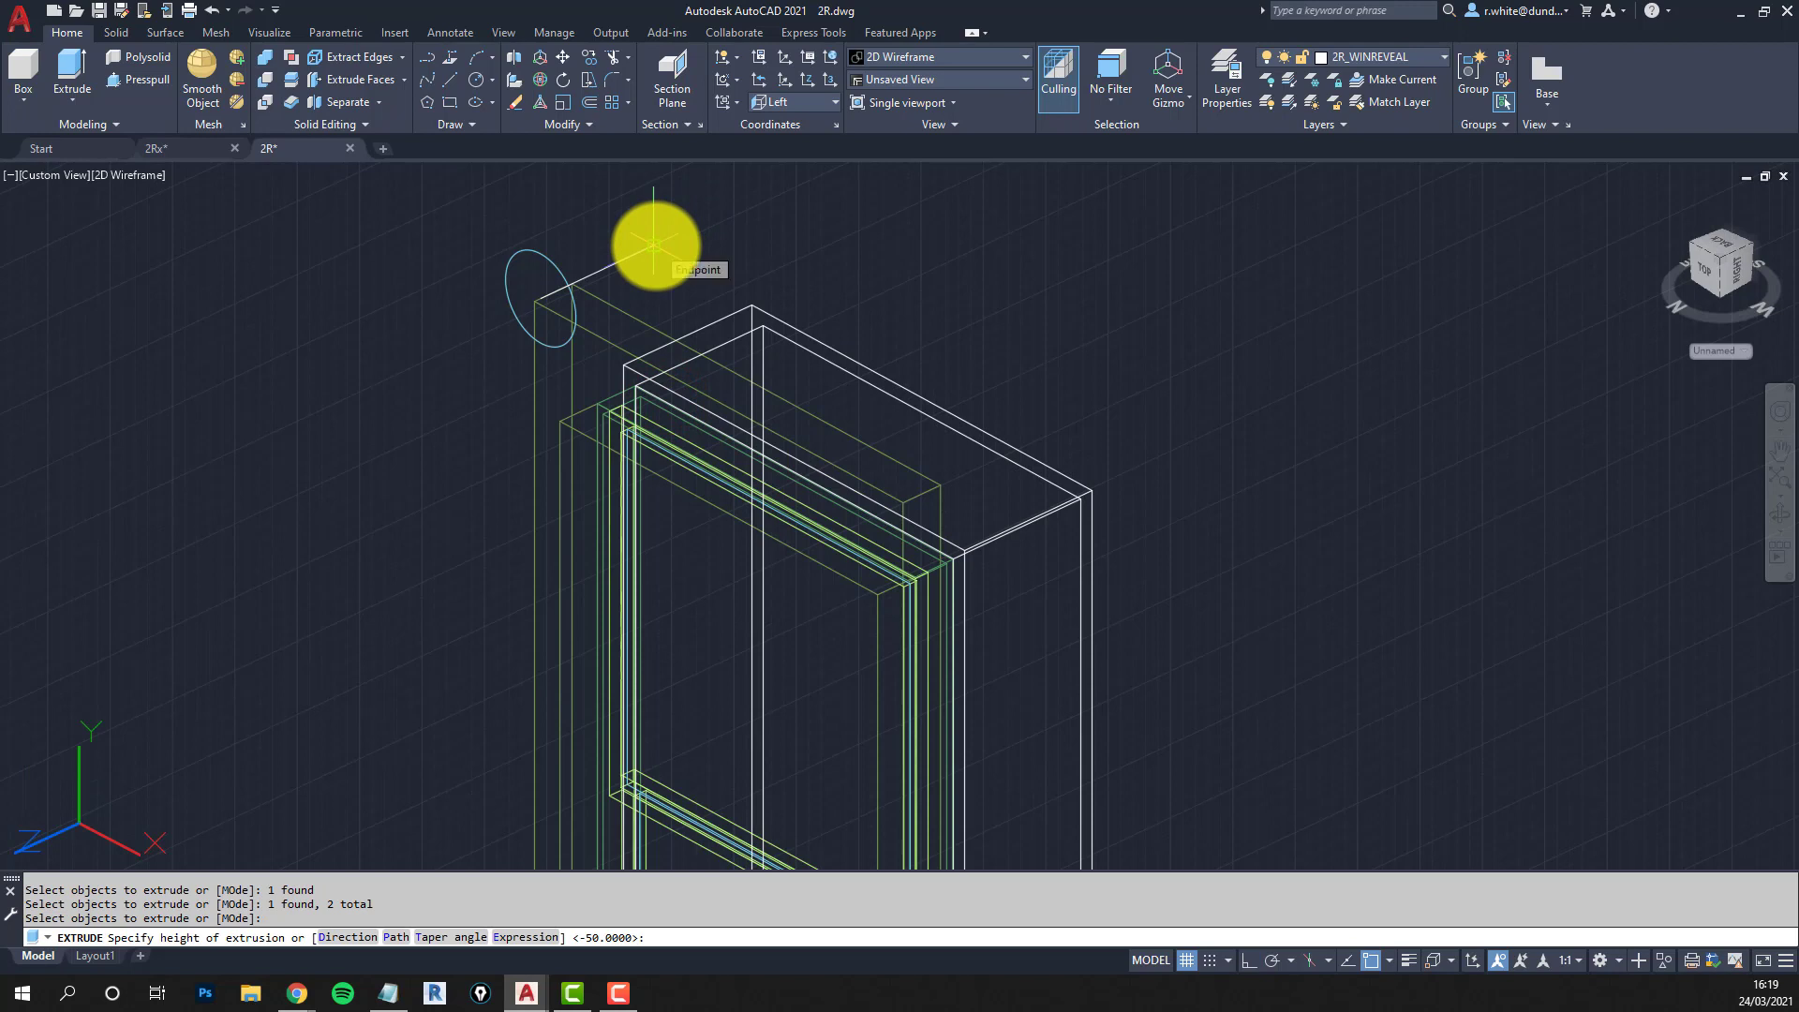
left_click(655, 245)
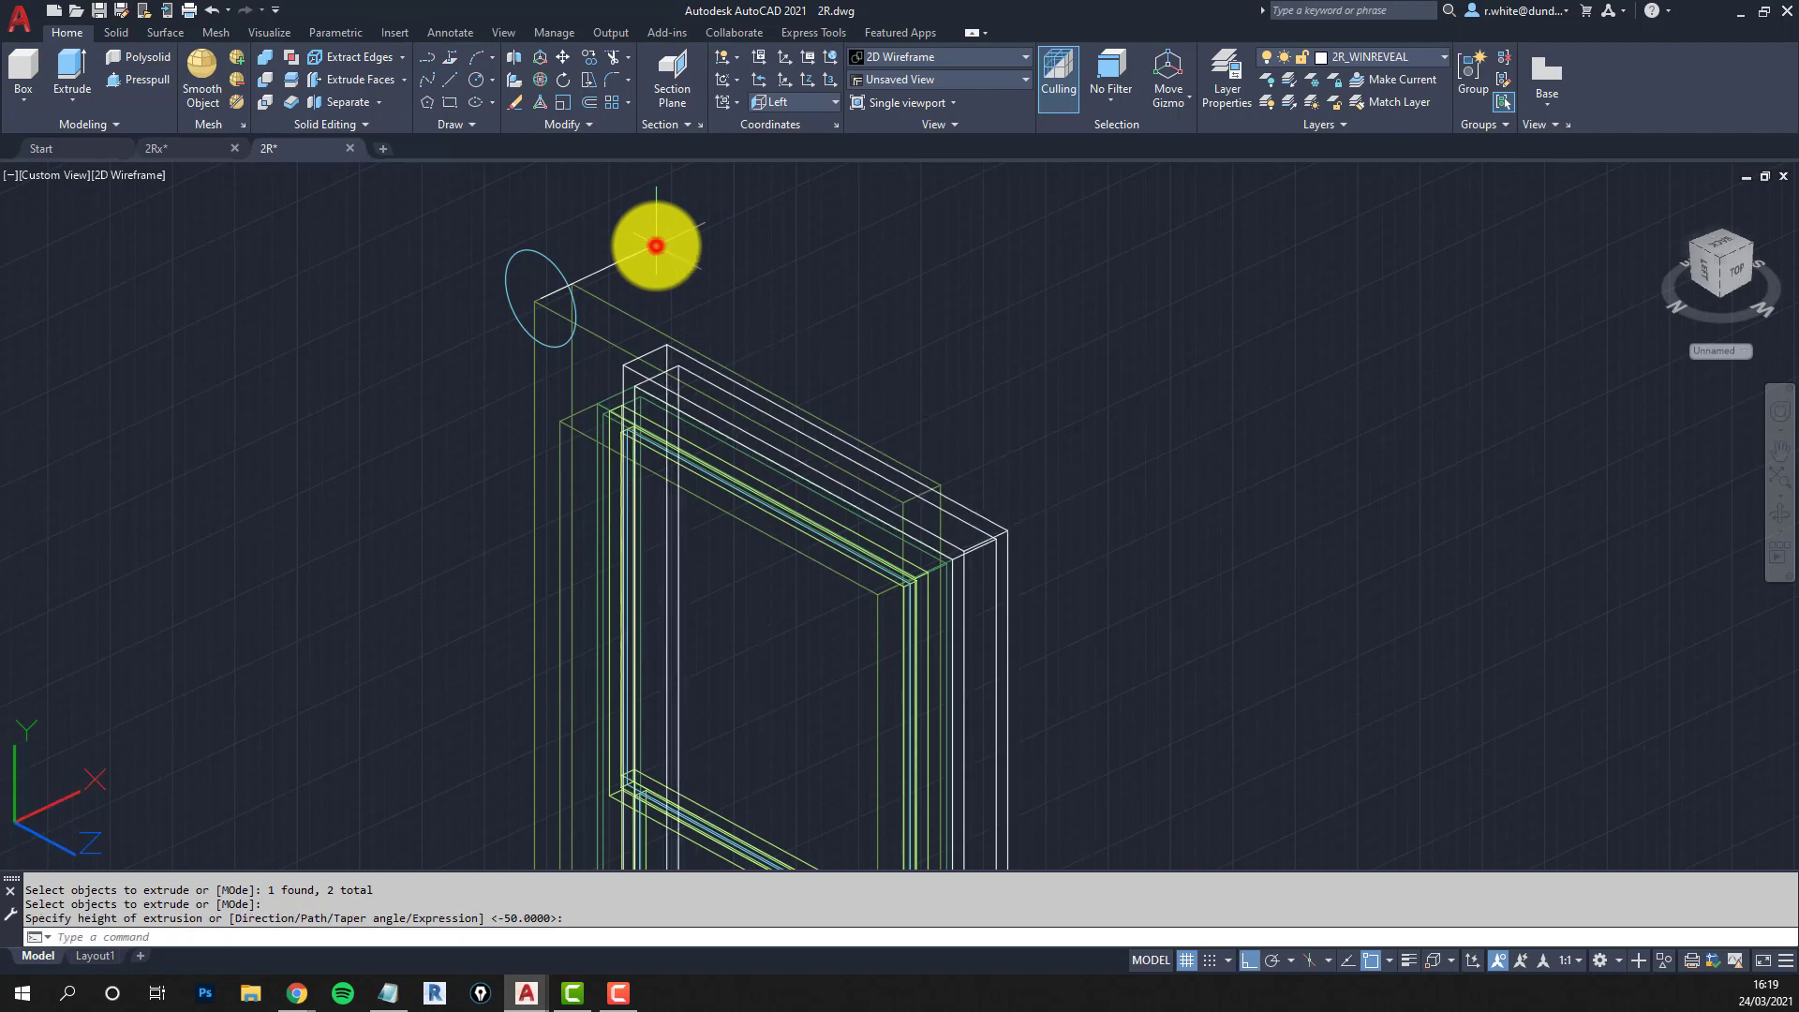
Subtract the inner extruded solid from the outer one to hollow out the reveal, and erase the depth guide line.
left_click(265, 81)
left_click(717, 376)
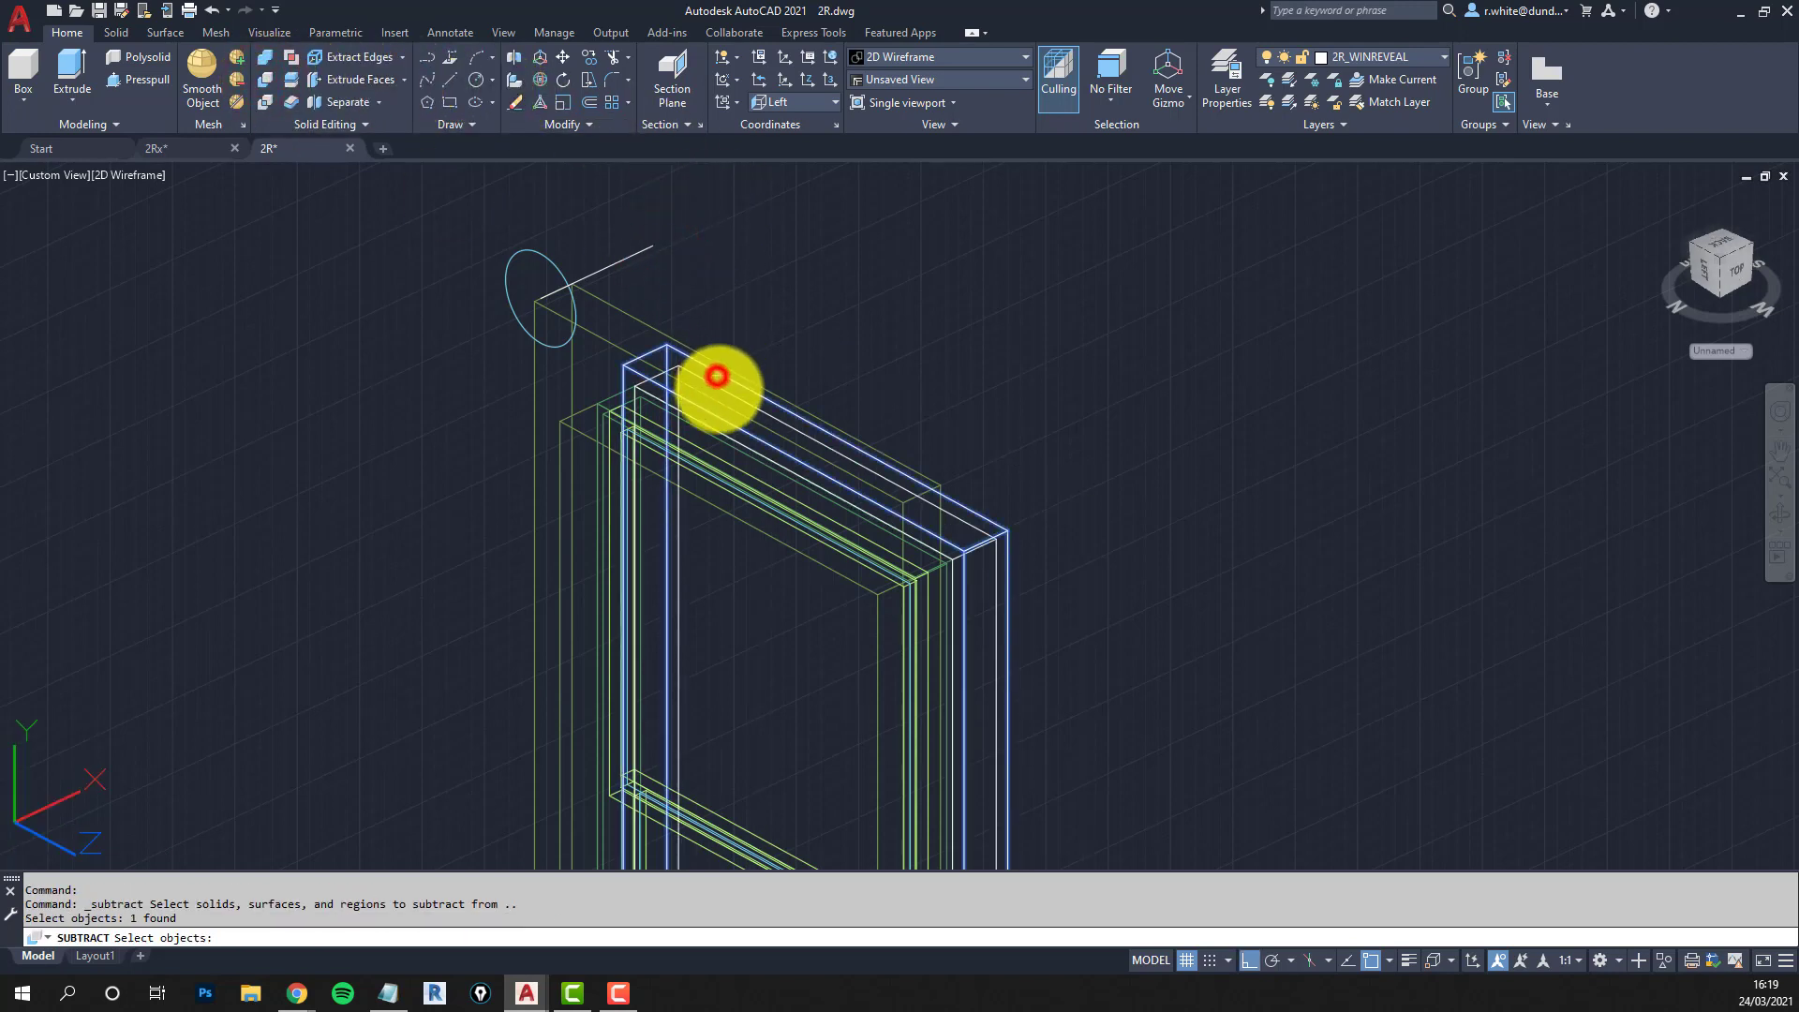
key("Return")
left_click(668, 369)
key("Return")
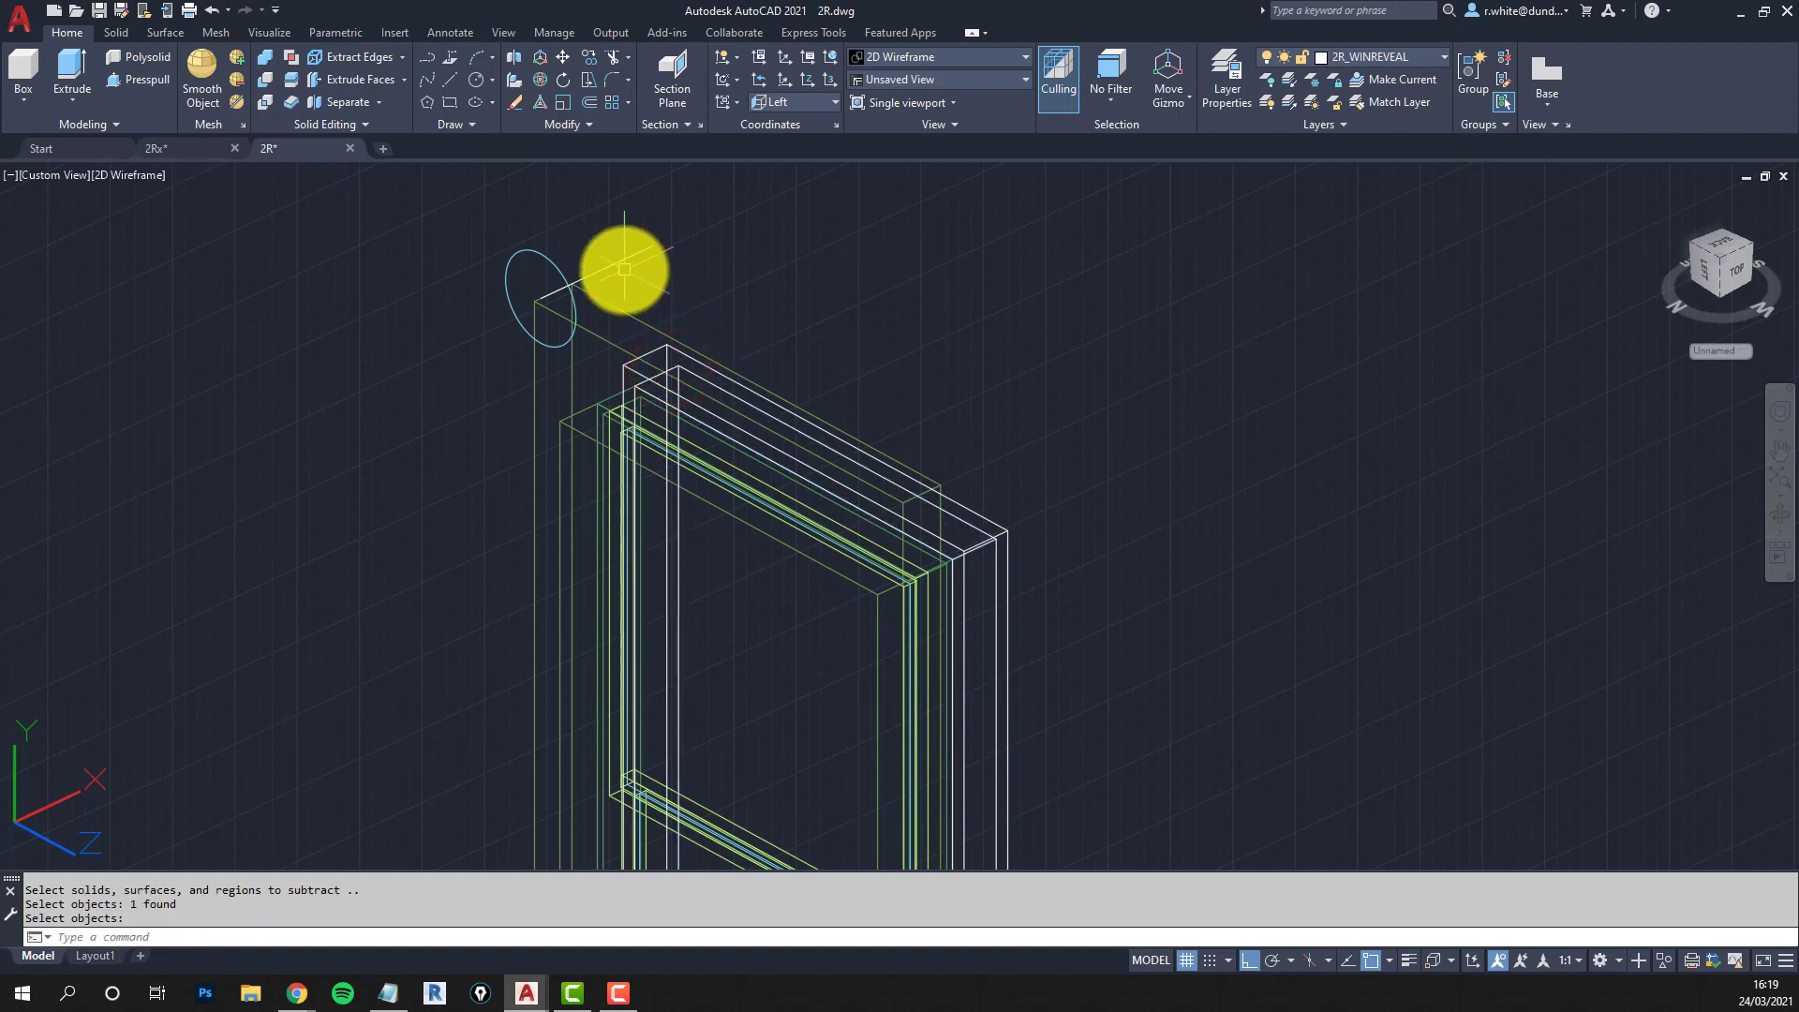
scroll(606, 269, "down", 4)
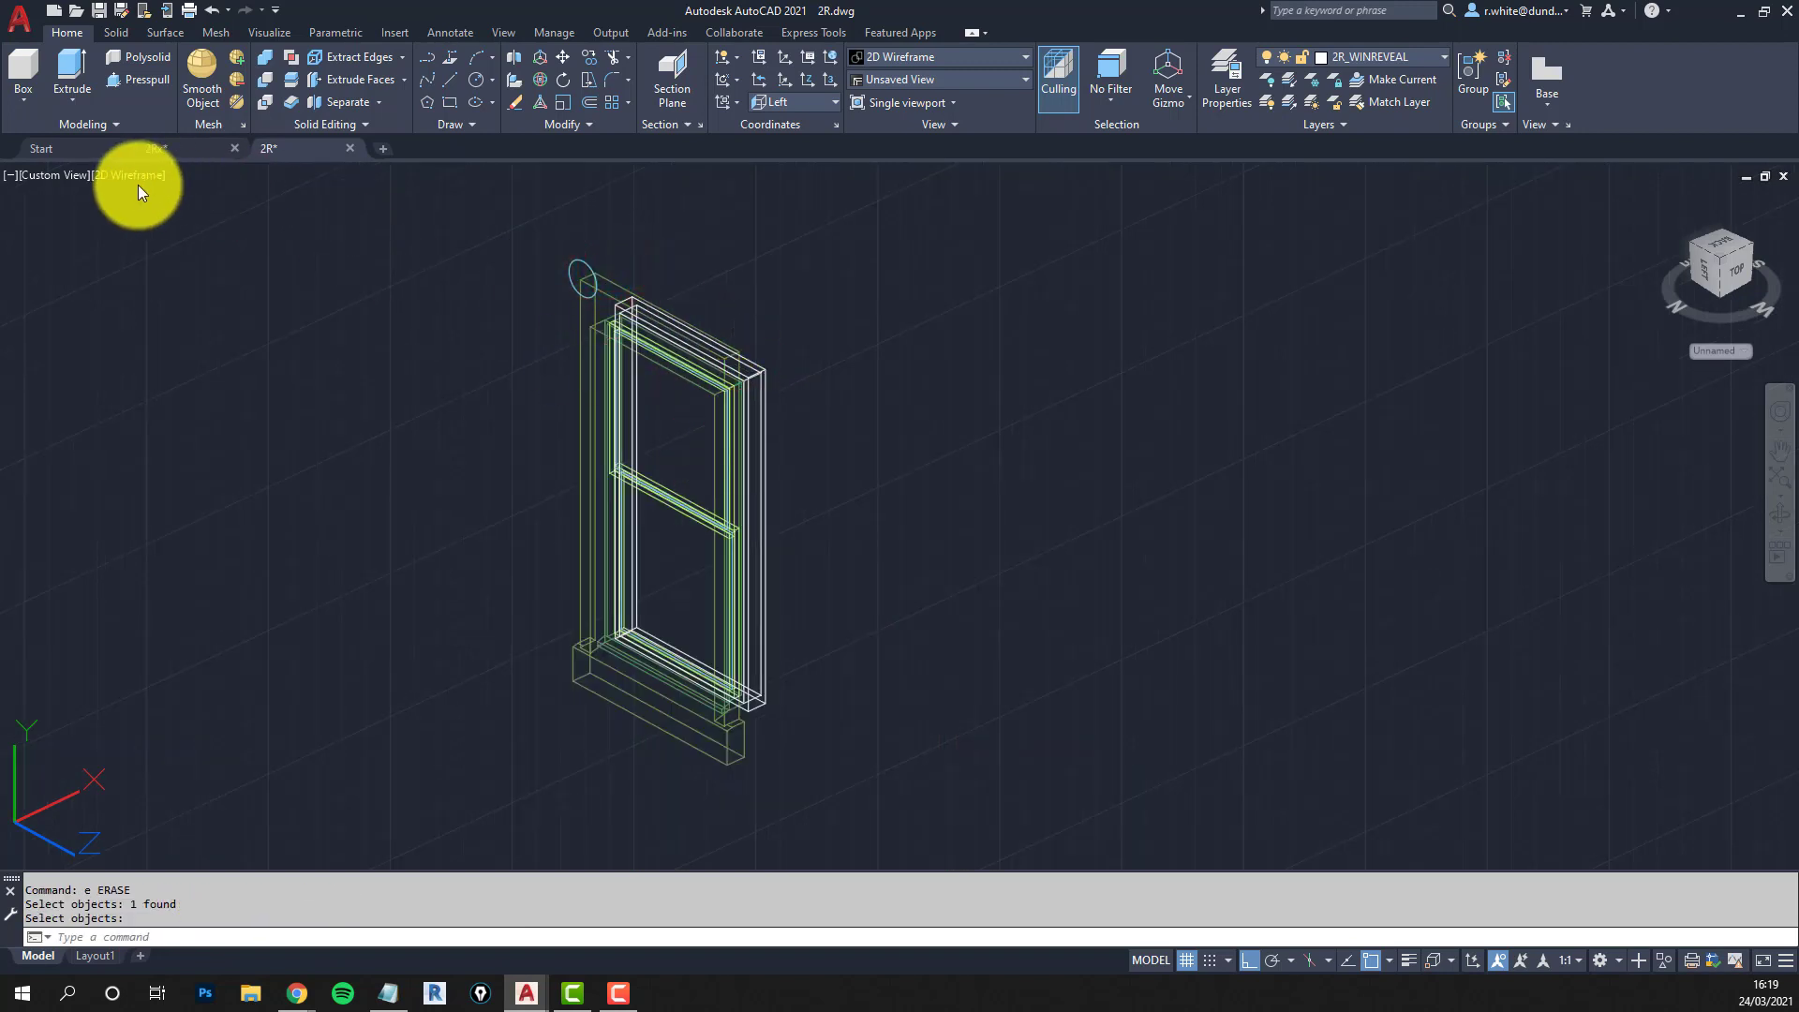
Apply the Shaded with edges visual style and inspect the window and its reveal from the back and front.
left_click(131, 174)
left_click(248, 330)
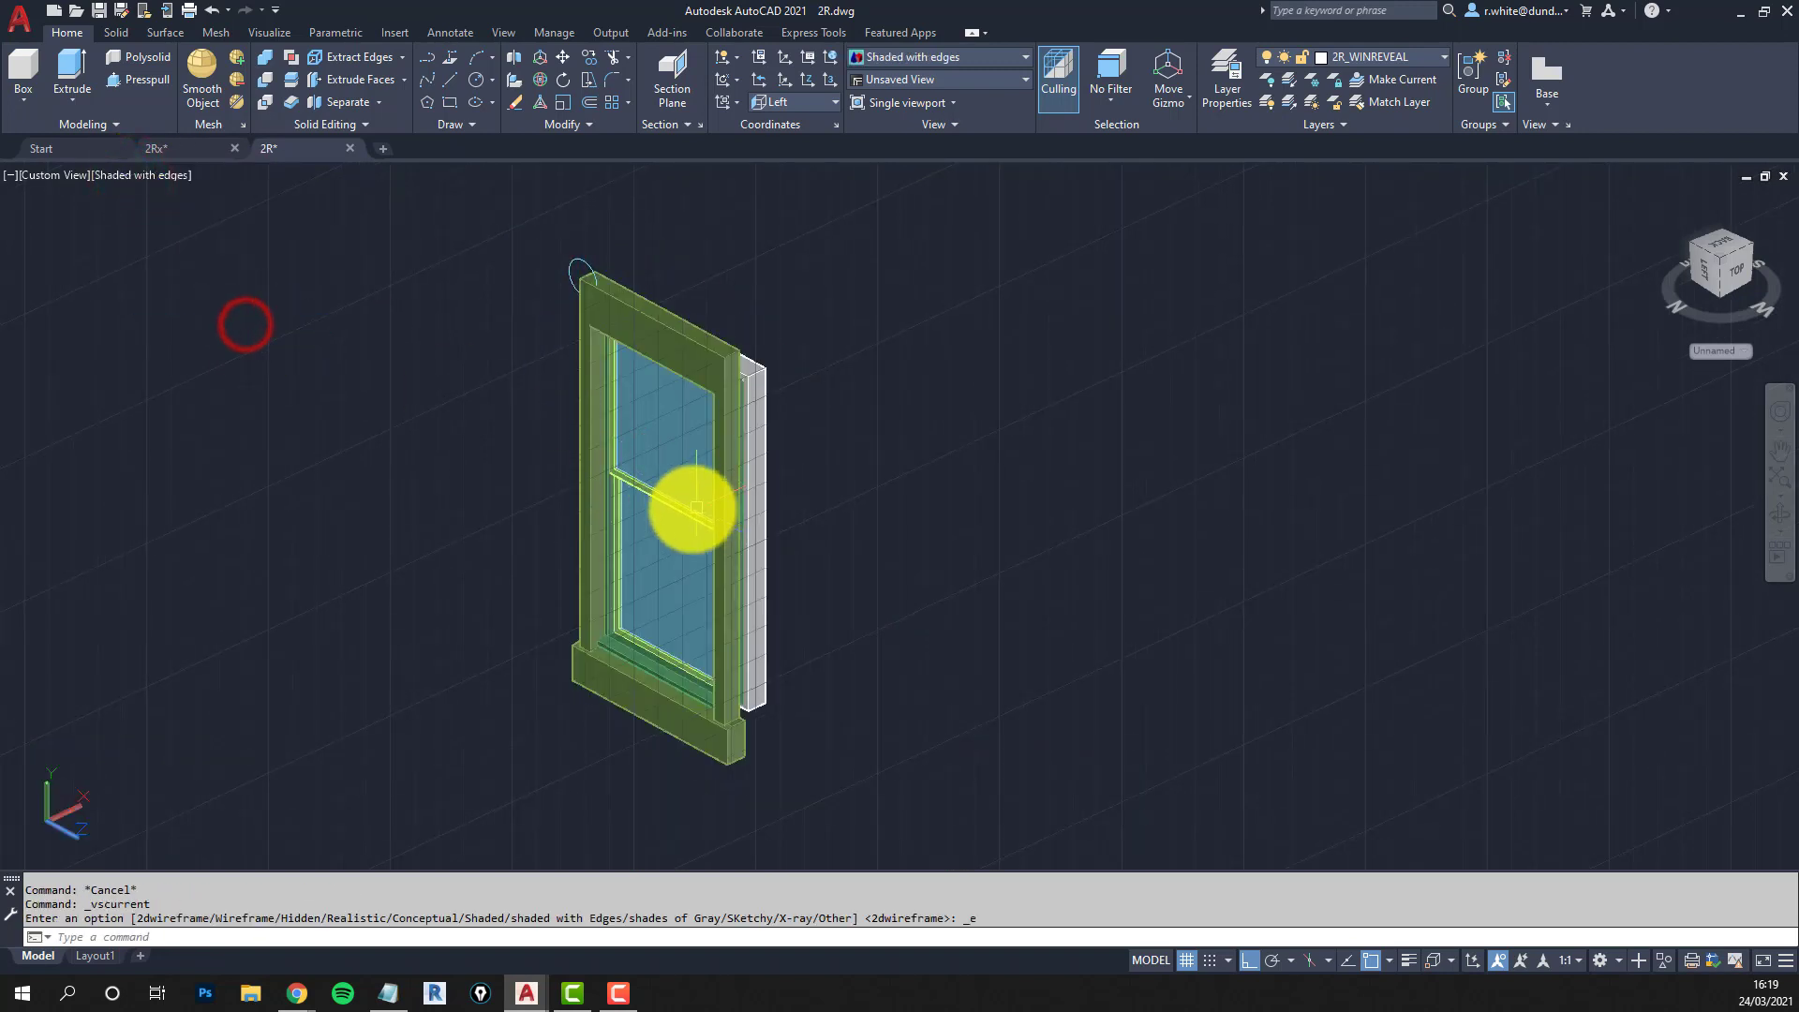
mouse_move(691, 506)
middle_mouse_down("shift")
mouse_move(421, 450)
mouse_move(340, 458)
mouse_move(321, 422)
mouse_move(362, 350)
mouse_move(430, 390)
mouse_move(439, 469)
mouse_move(671, 574)
middle_mouse_up("shift")
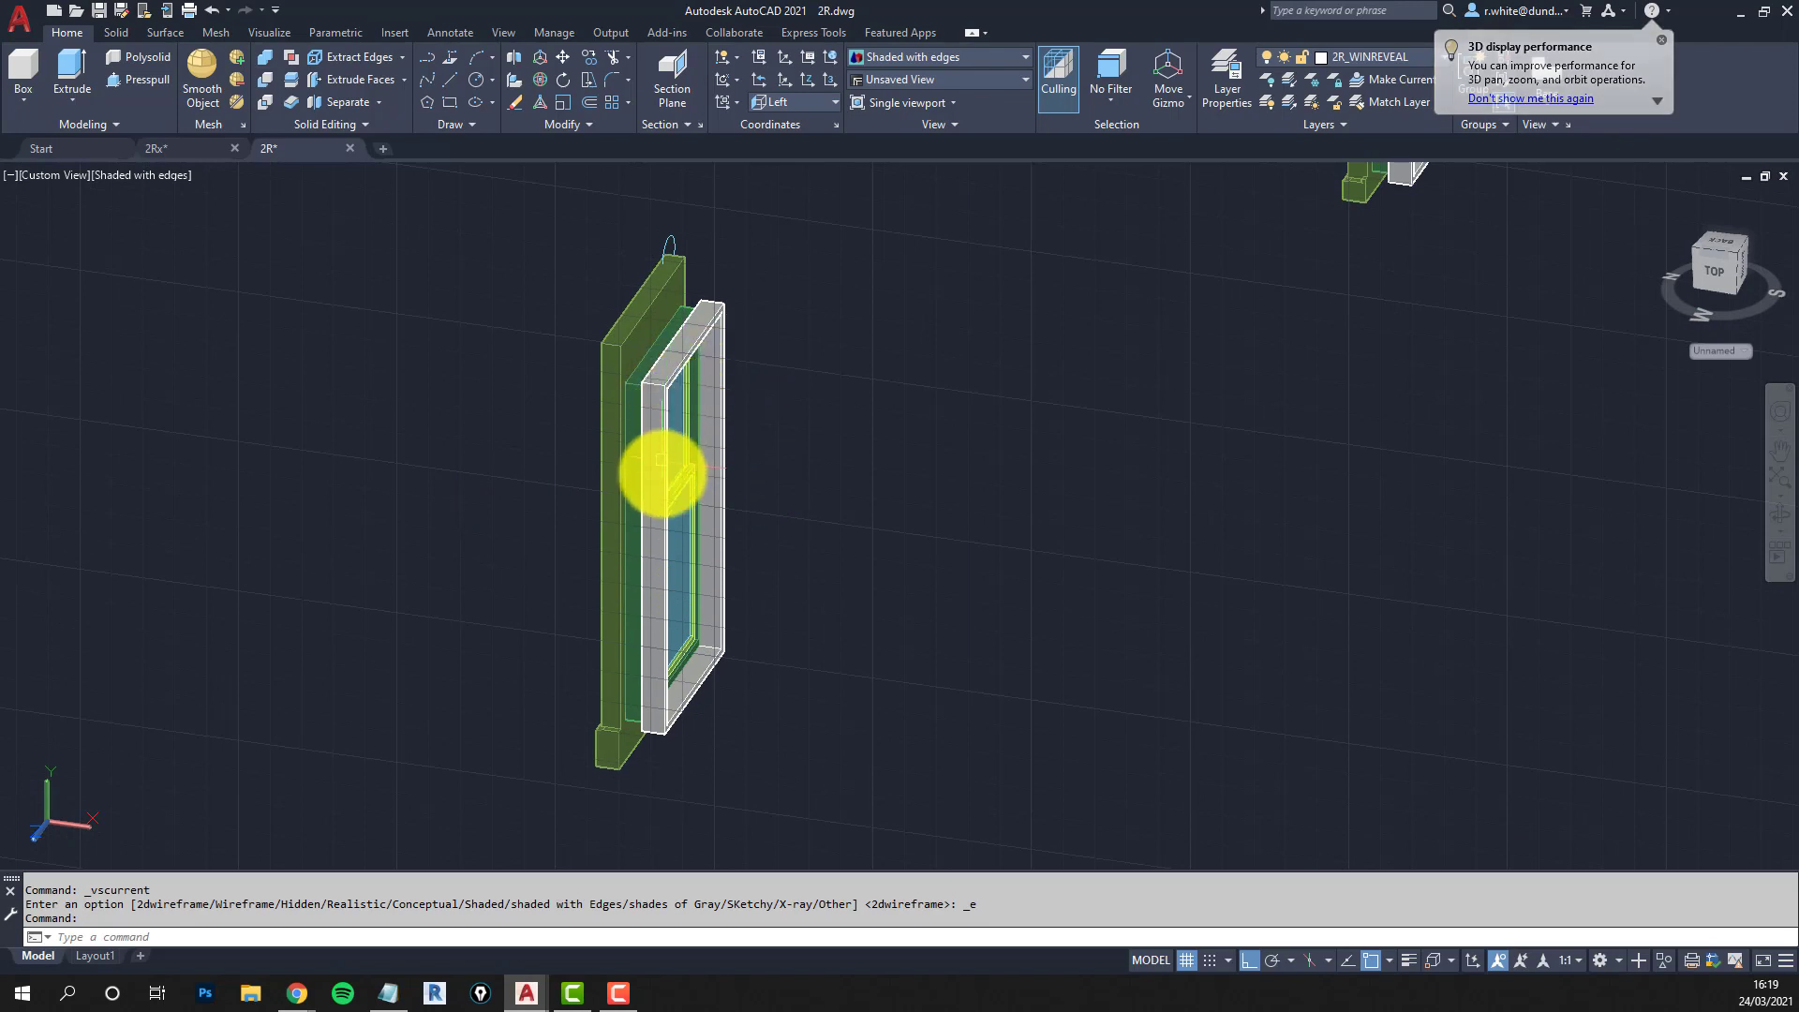
middle_click_drag(582, 546, 680, 486, "shift")
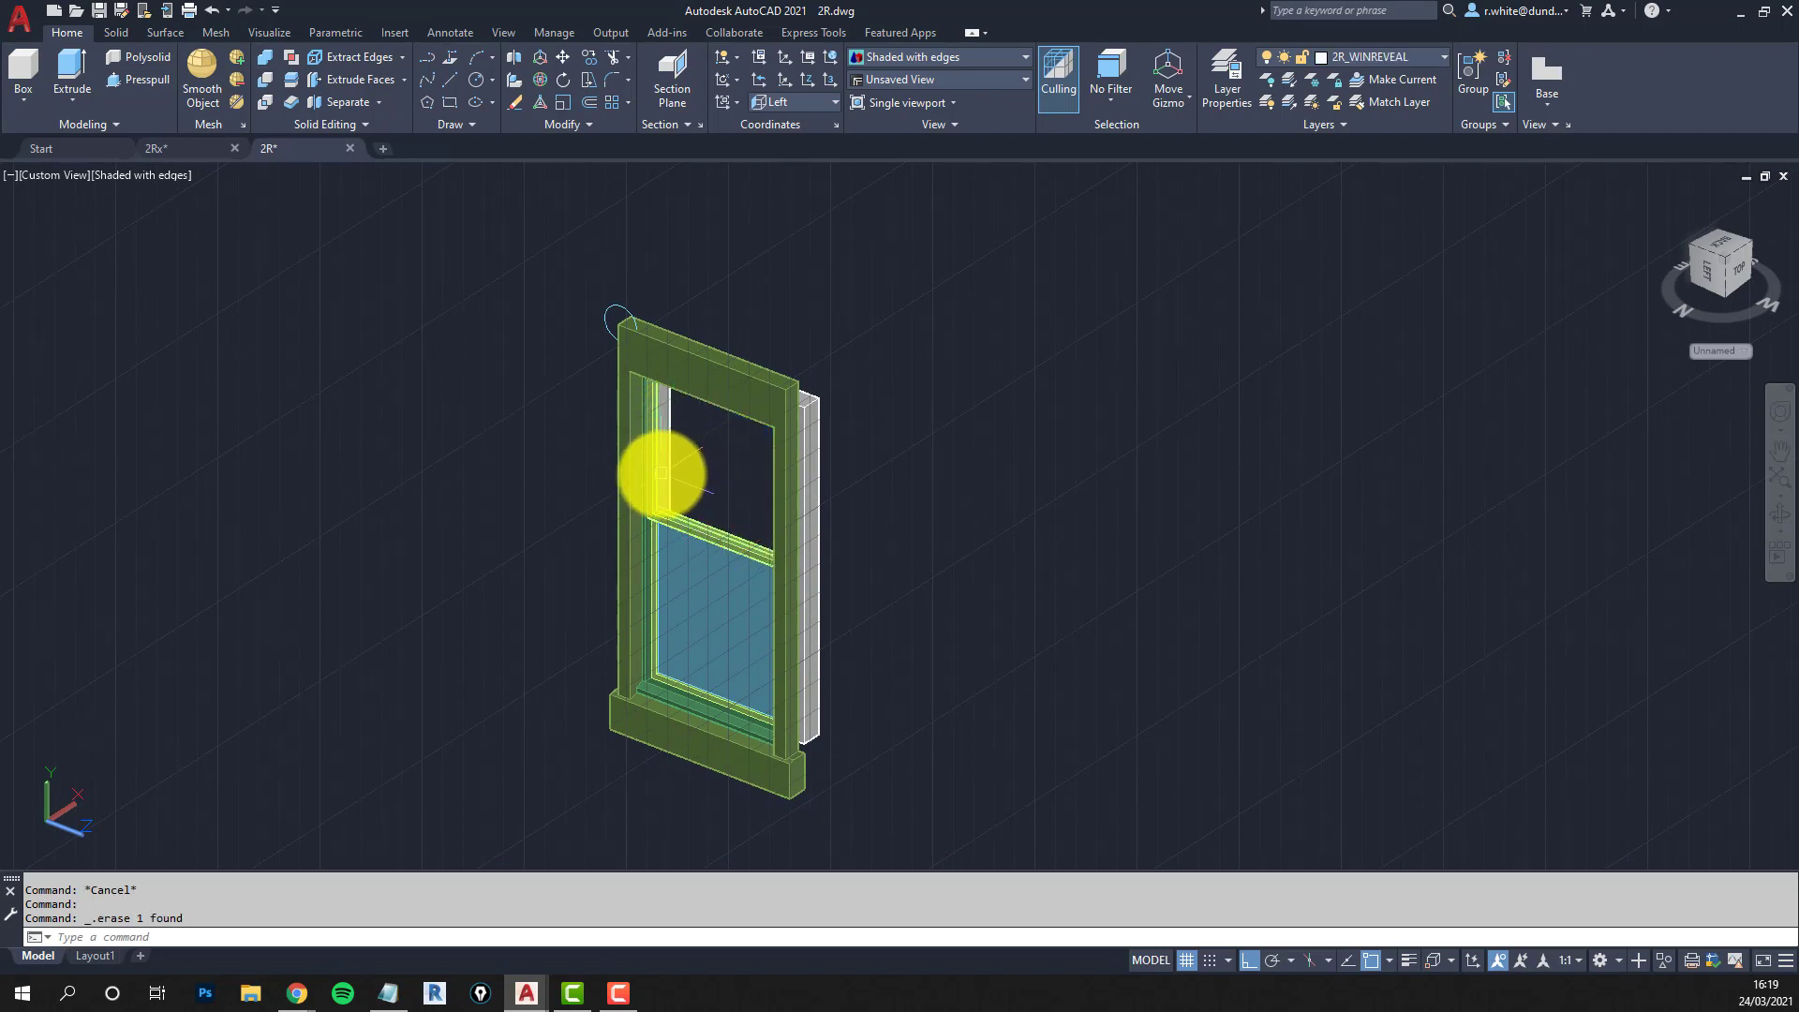
Erase the white surround solid that covers the window's 2D elevation linework beside the building.
scroll(661, 473, "down", 5)
scroll(745, 492, "up", 1)
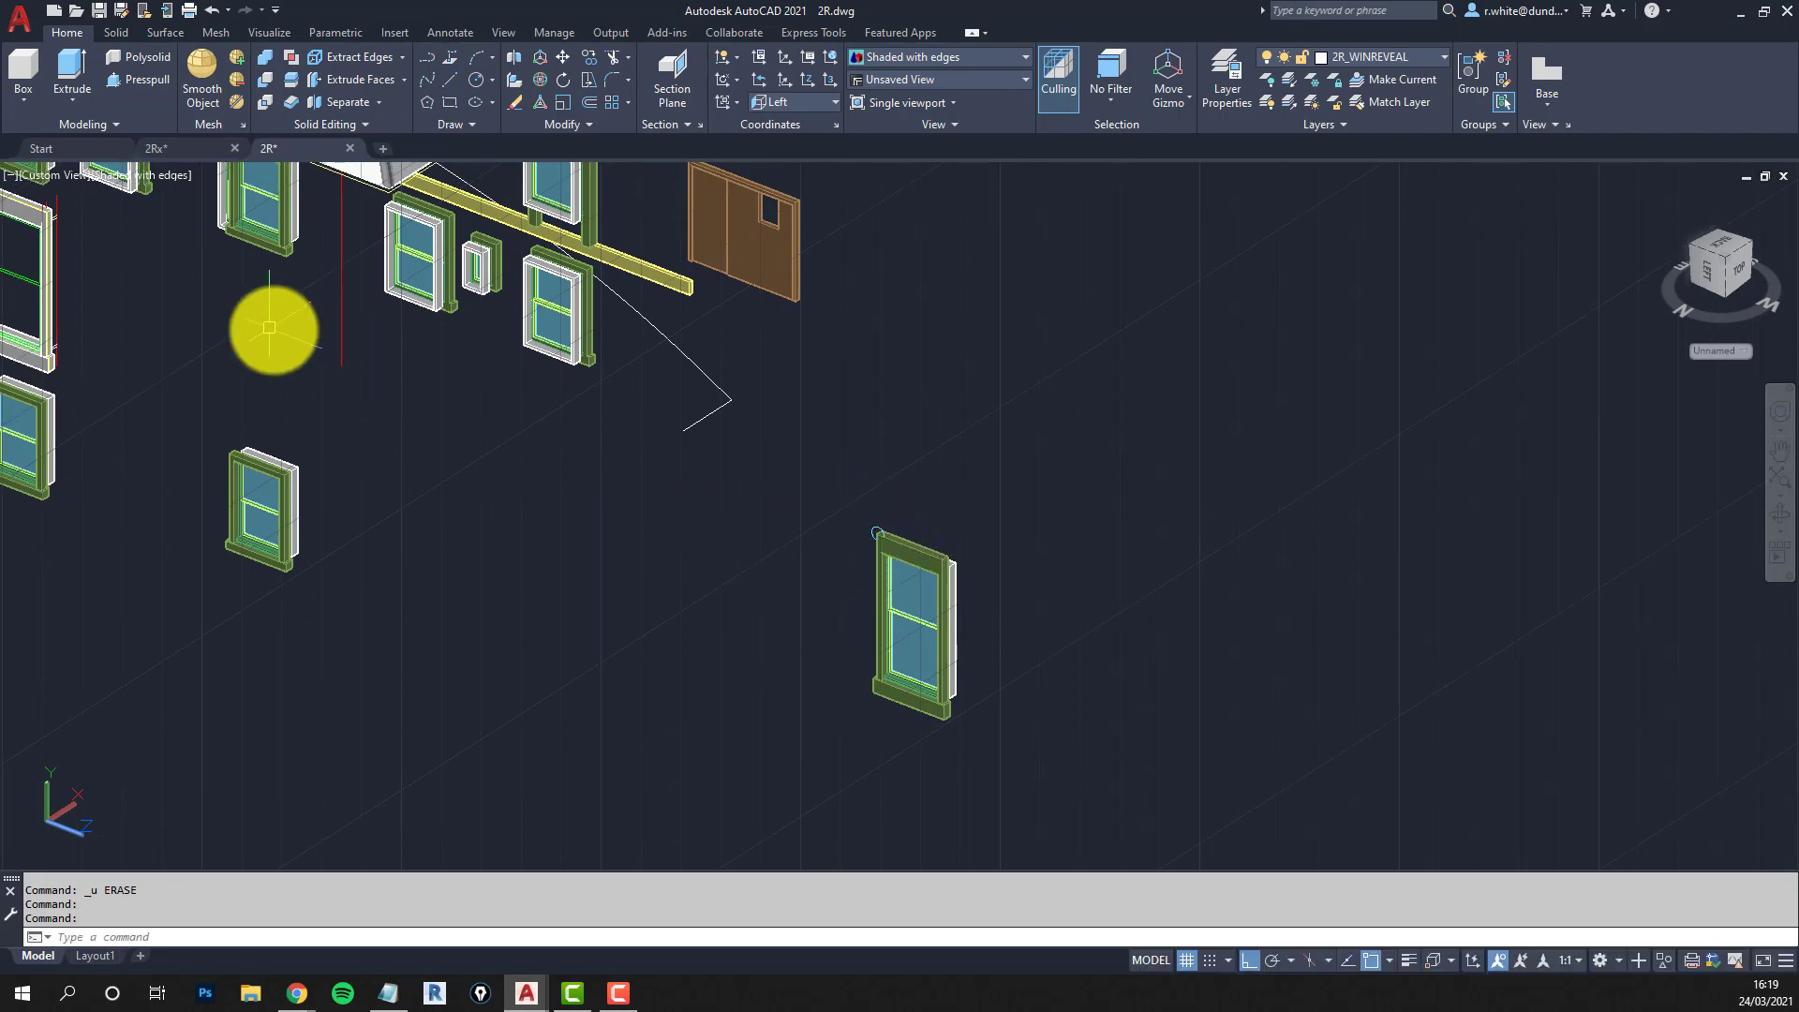
scroll(269, 325, "down", 2)
middle_click_drag(269, 325, 686, 423)
scroll(623, 427, "up", 10)
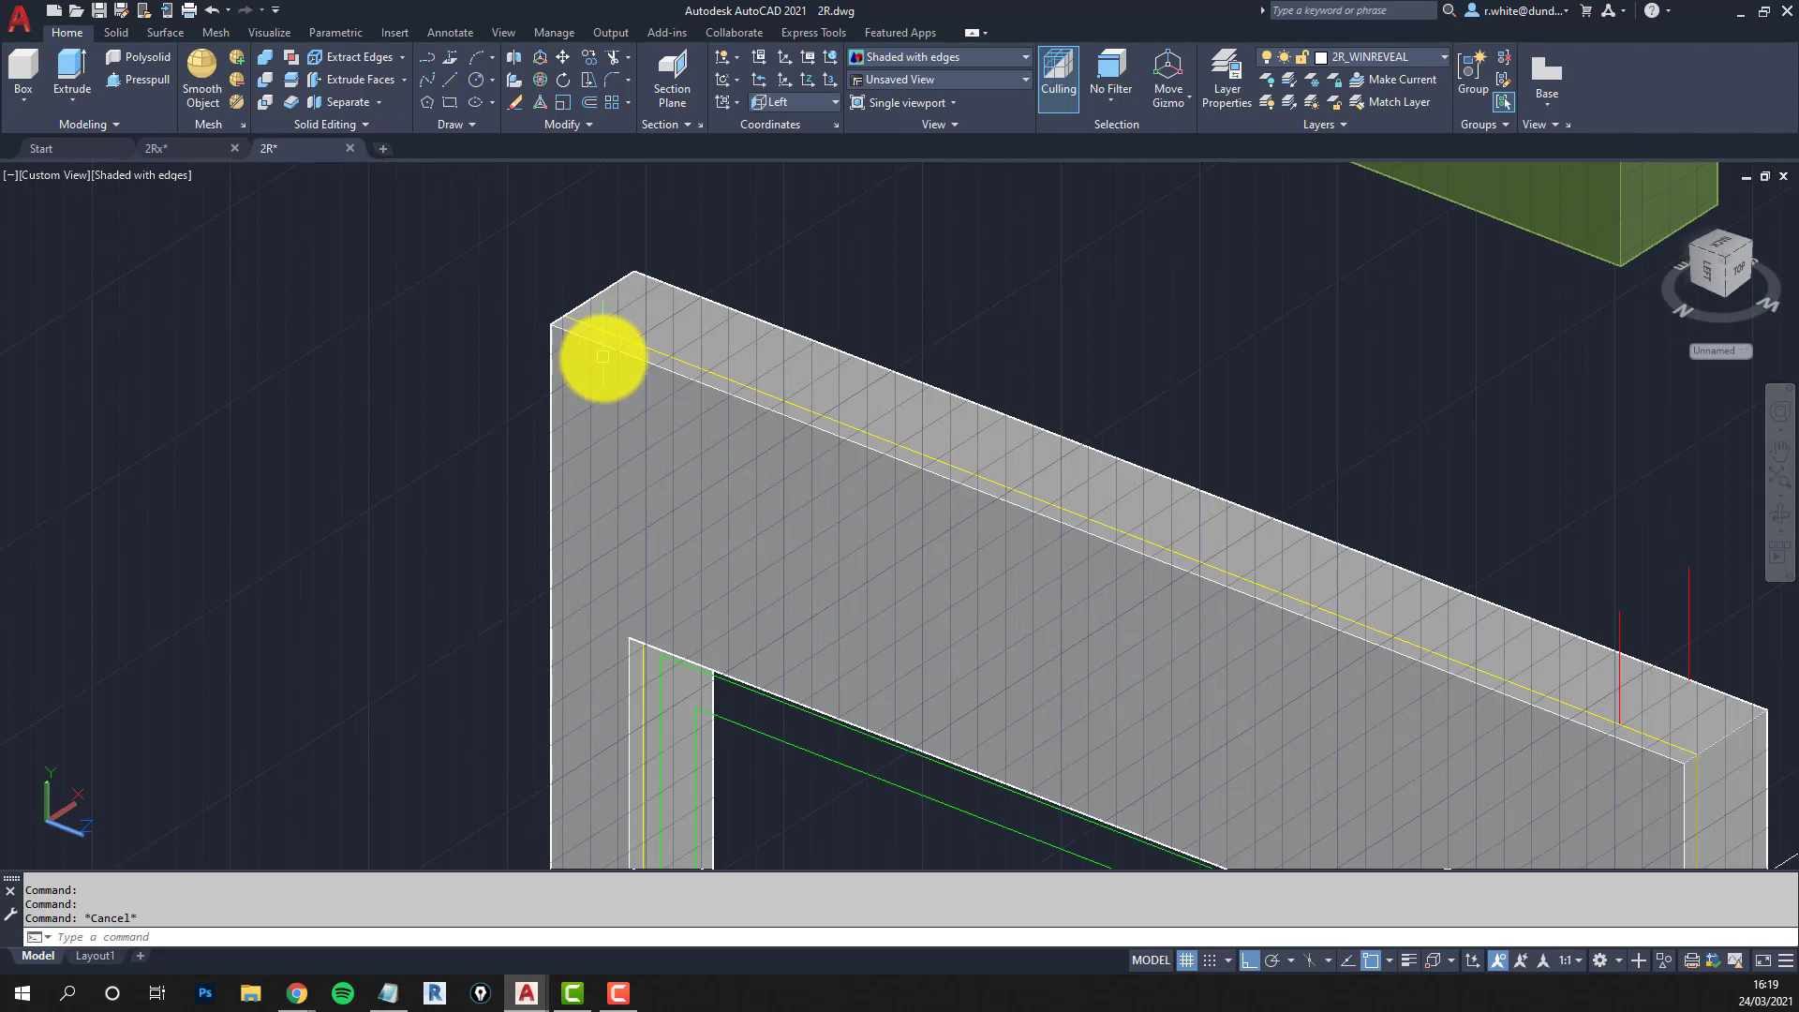
left_click(610, 352)
key("Delete")
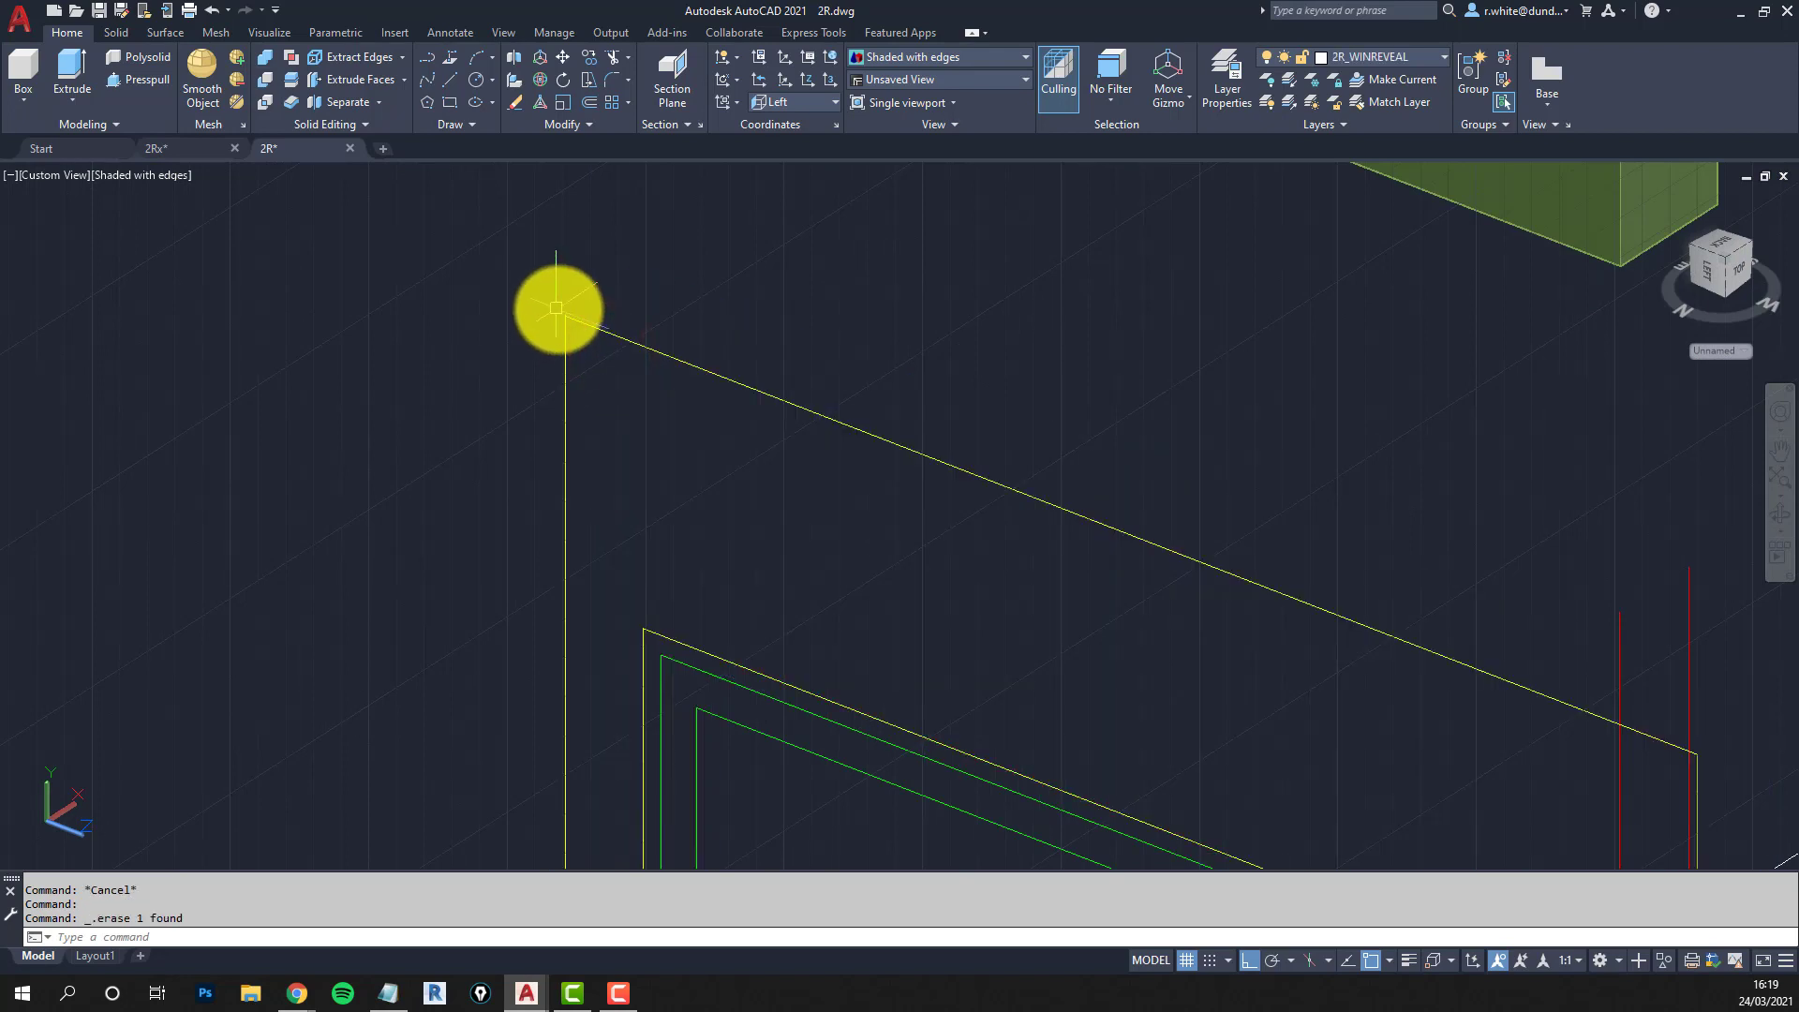
Draw a marker circle centred on the upper-left outer corner of the 2D window outline.
type("c")
key("Return")
left_click(565, 317)
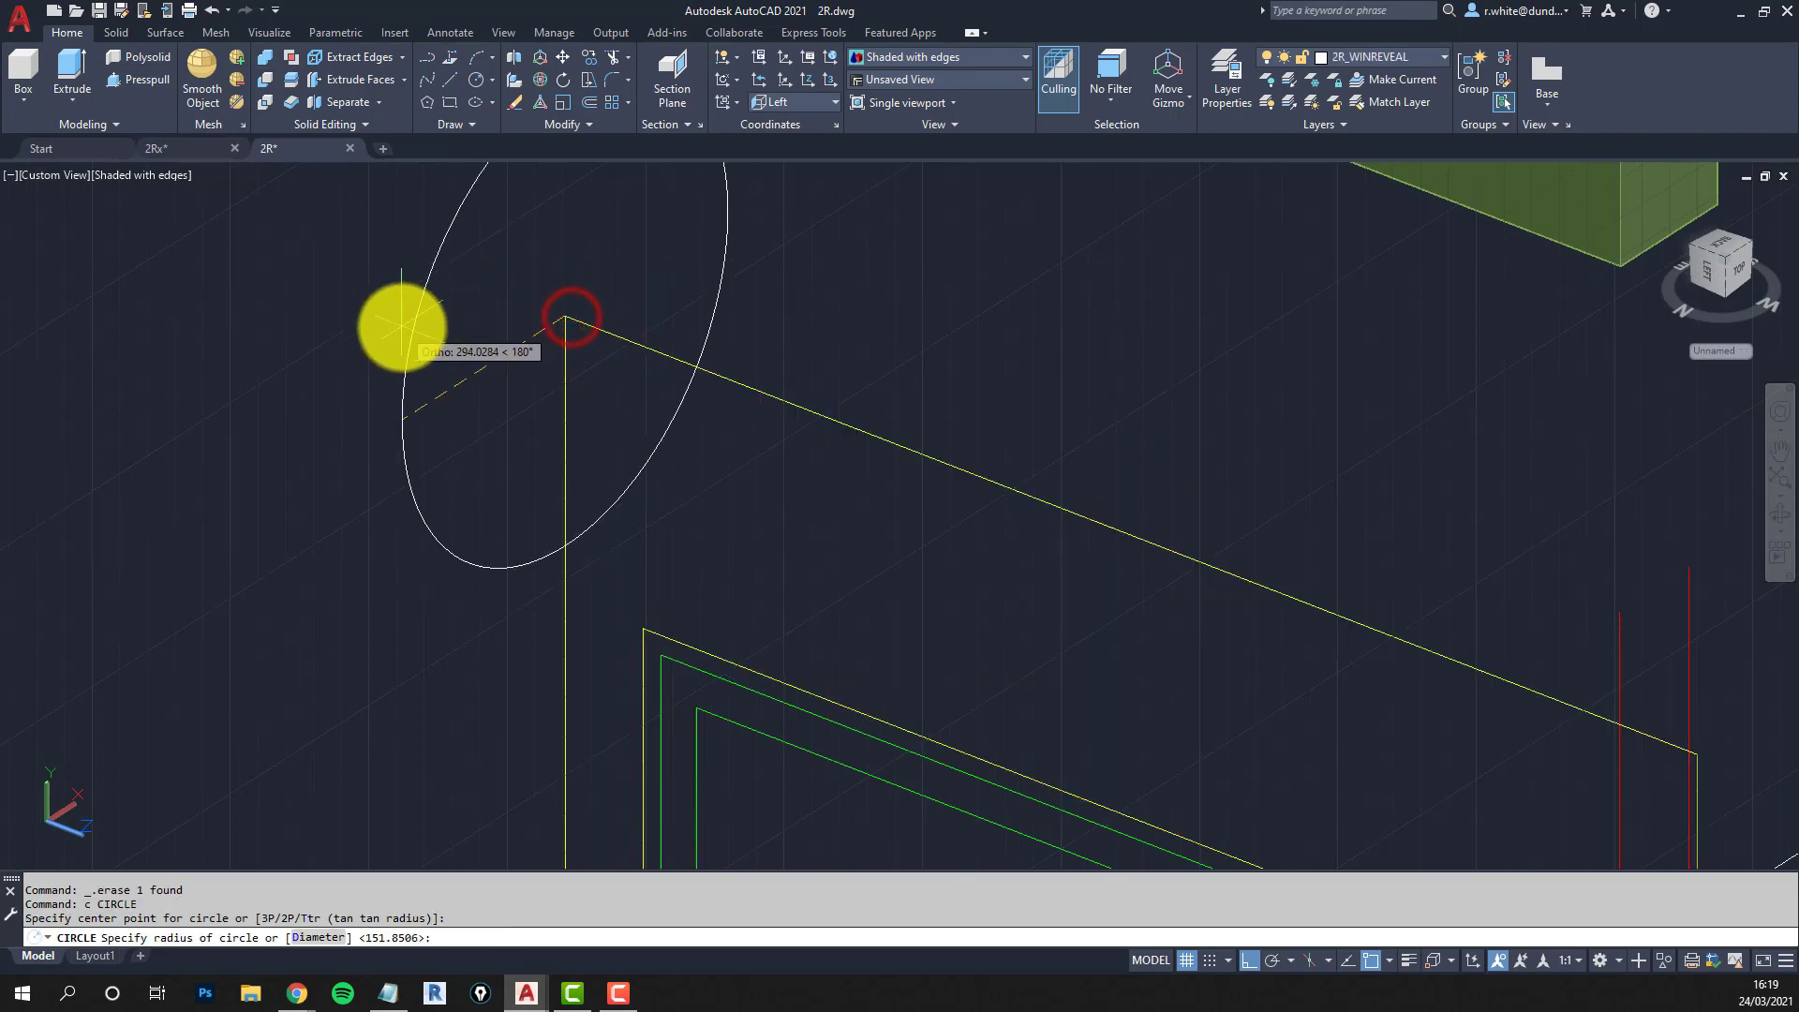
left_click(369, 334)
Erase the 2D window linework and leftover sill solid with a selection window that leaves the marker circle out.
scroll(553, 440, "down", 6)
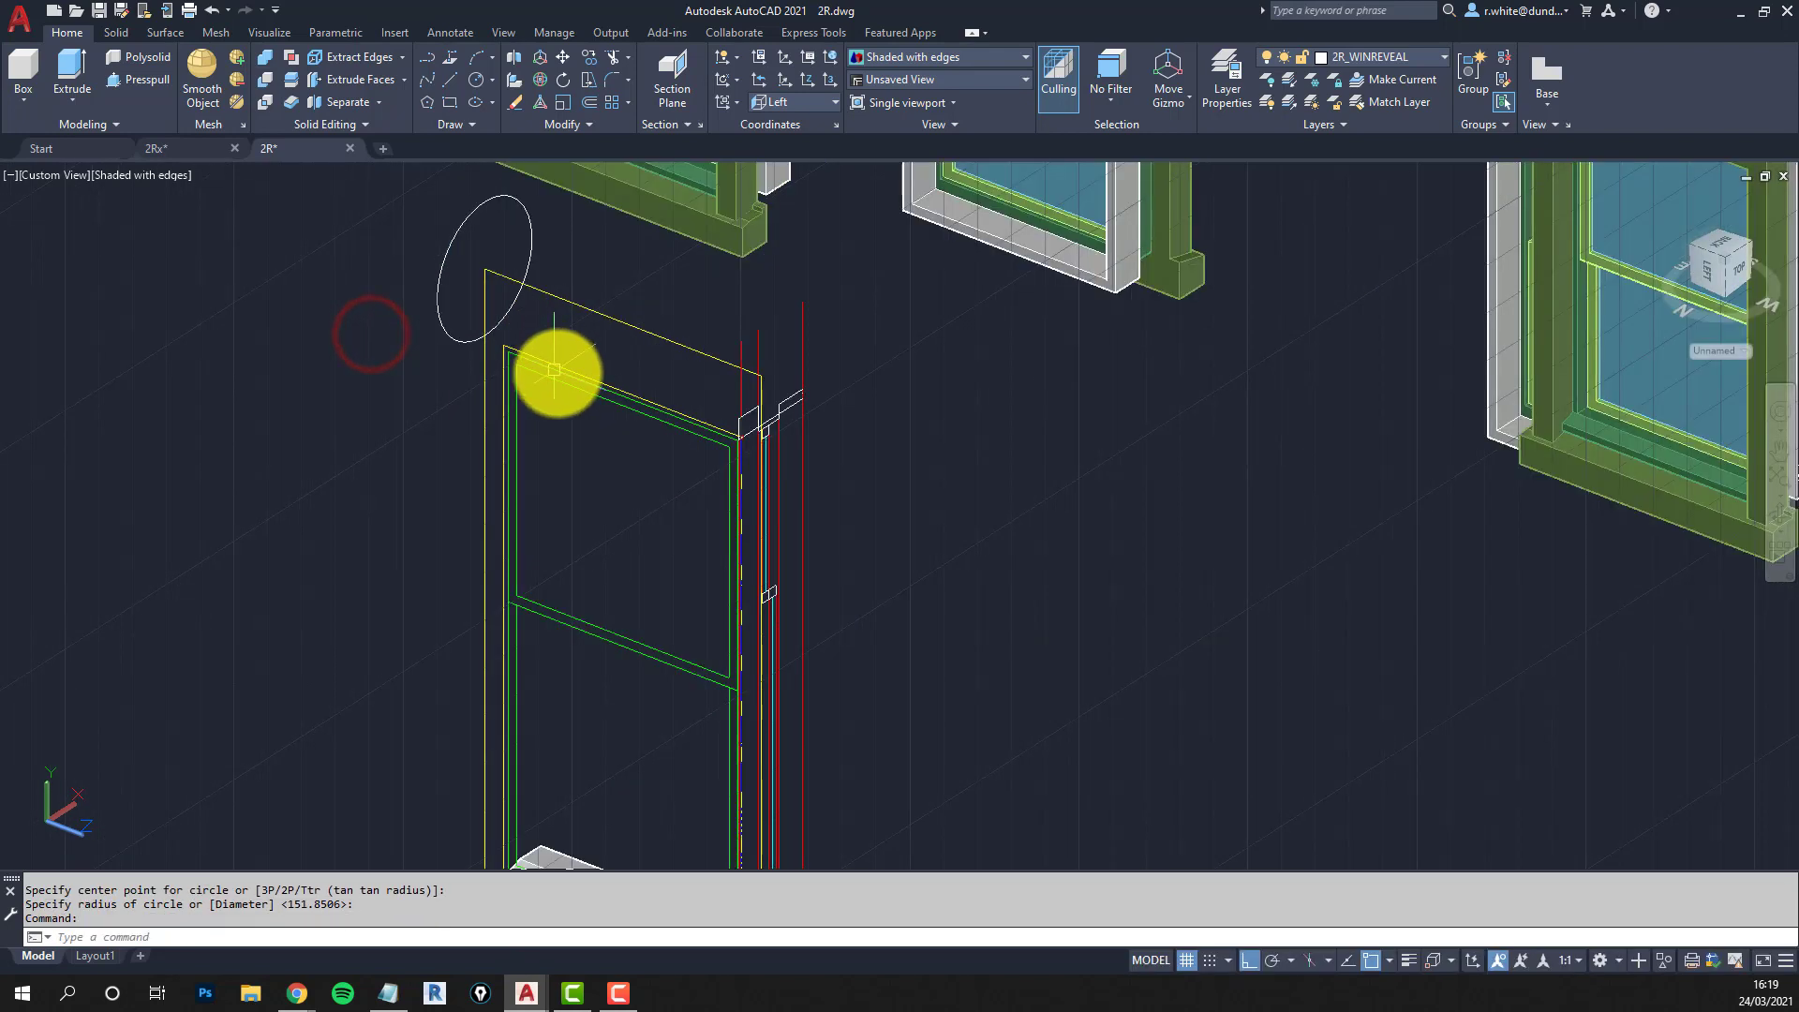
key("Escape")
type("e")
key("Return")
type("w")
key("Return")
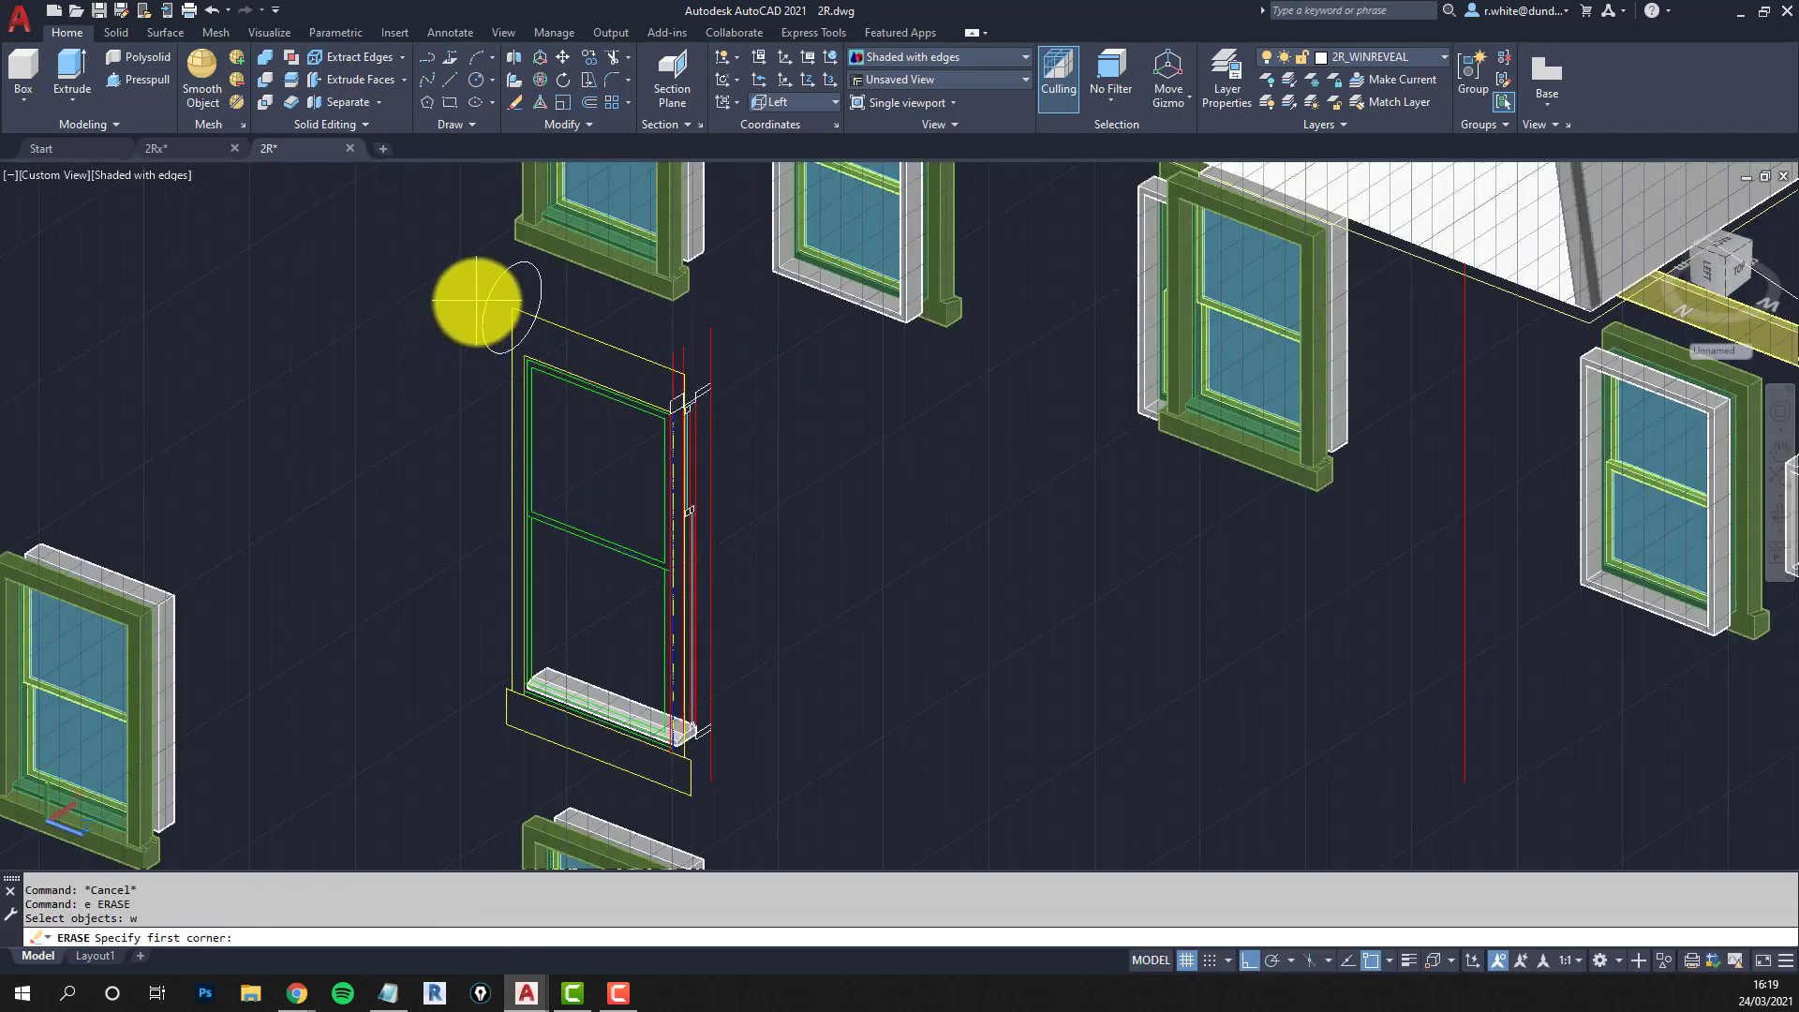
left_click(474, 301)
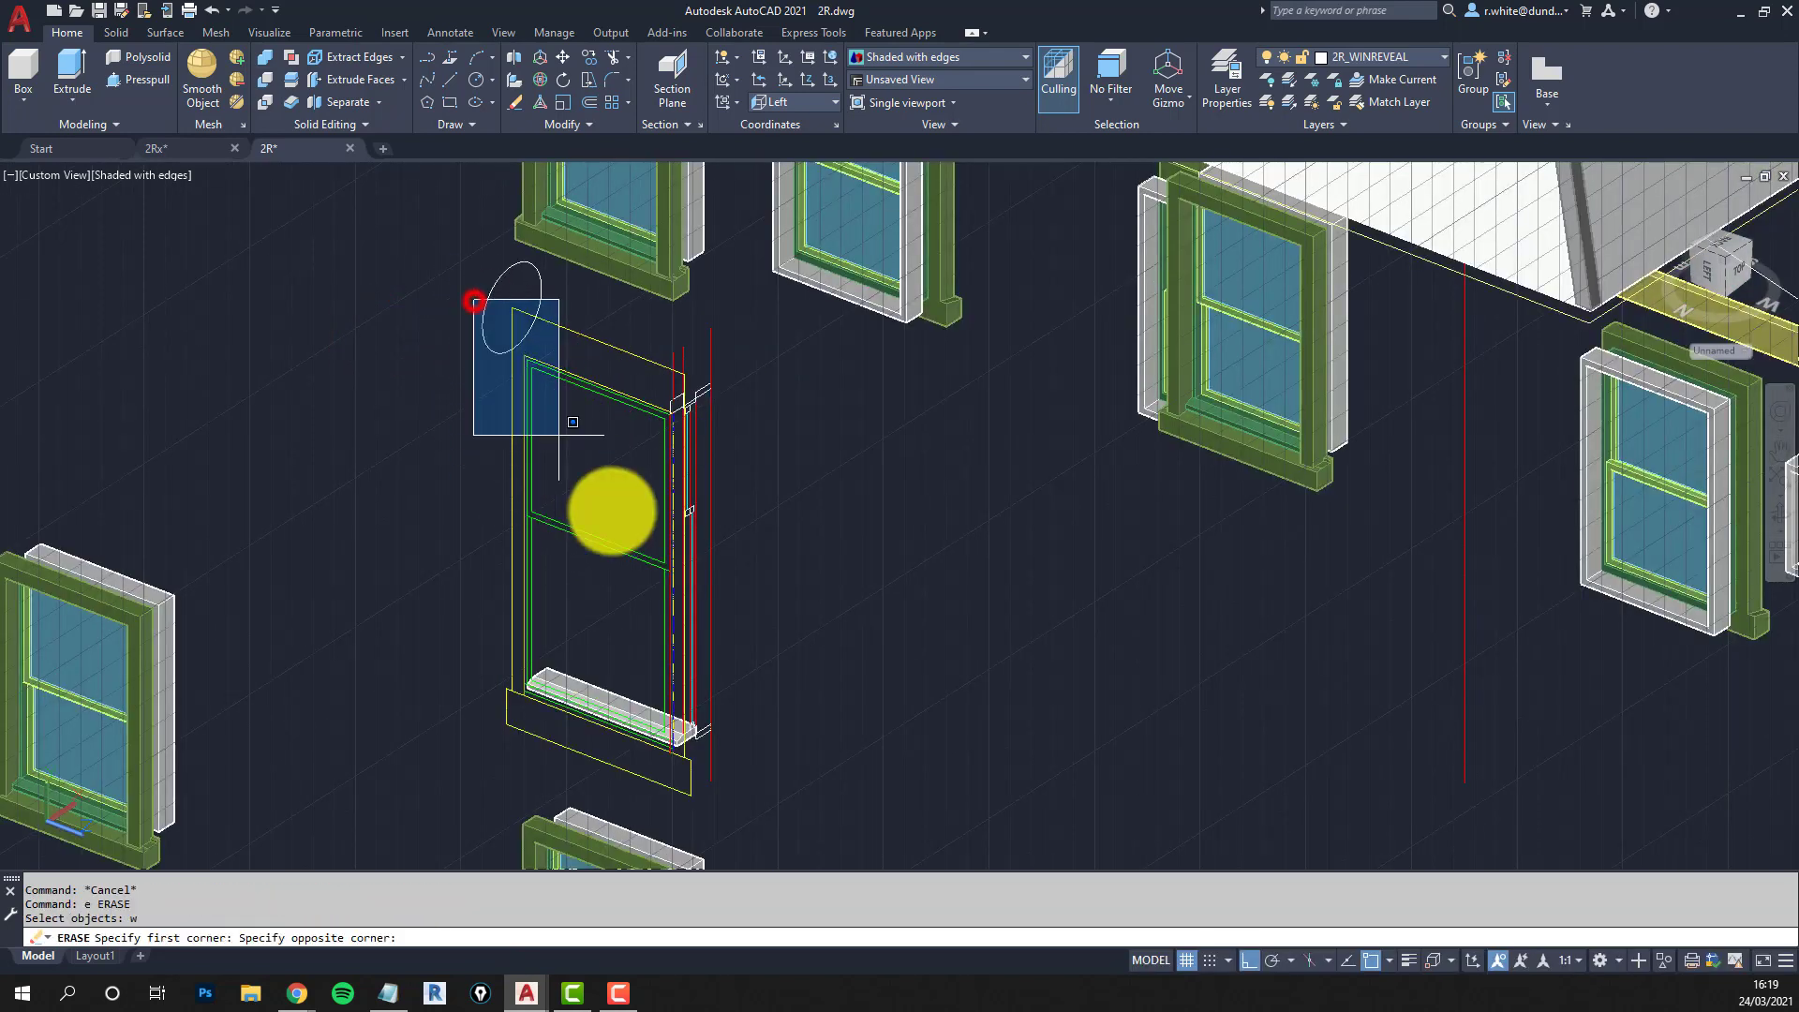
left_click(753, 805)
key("Return")
Move the complete window with its reveal and corner circle from that circle's centre to the centre of the marker circle at the building.
scroll(750, 788, "down", 5)
scroll(691, 483, "down", 3)
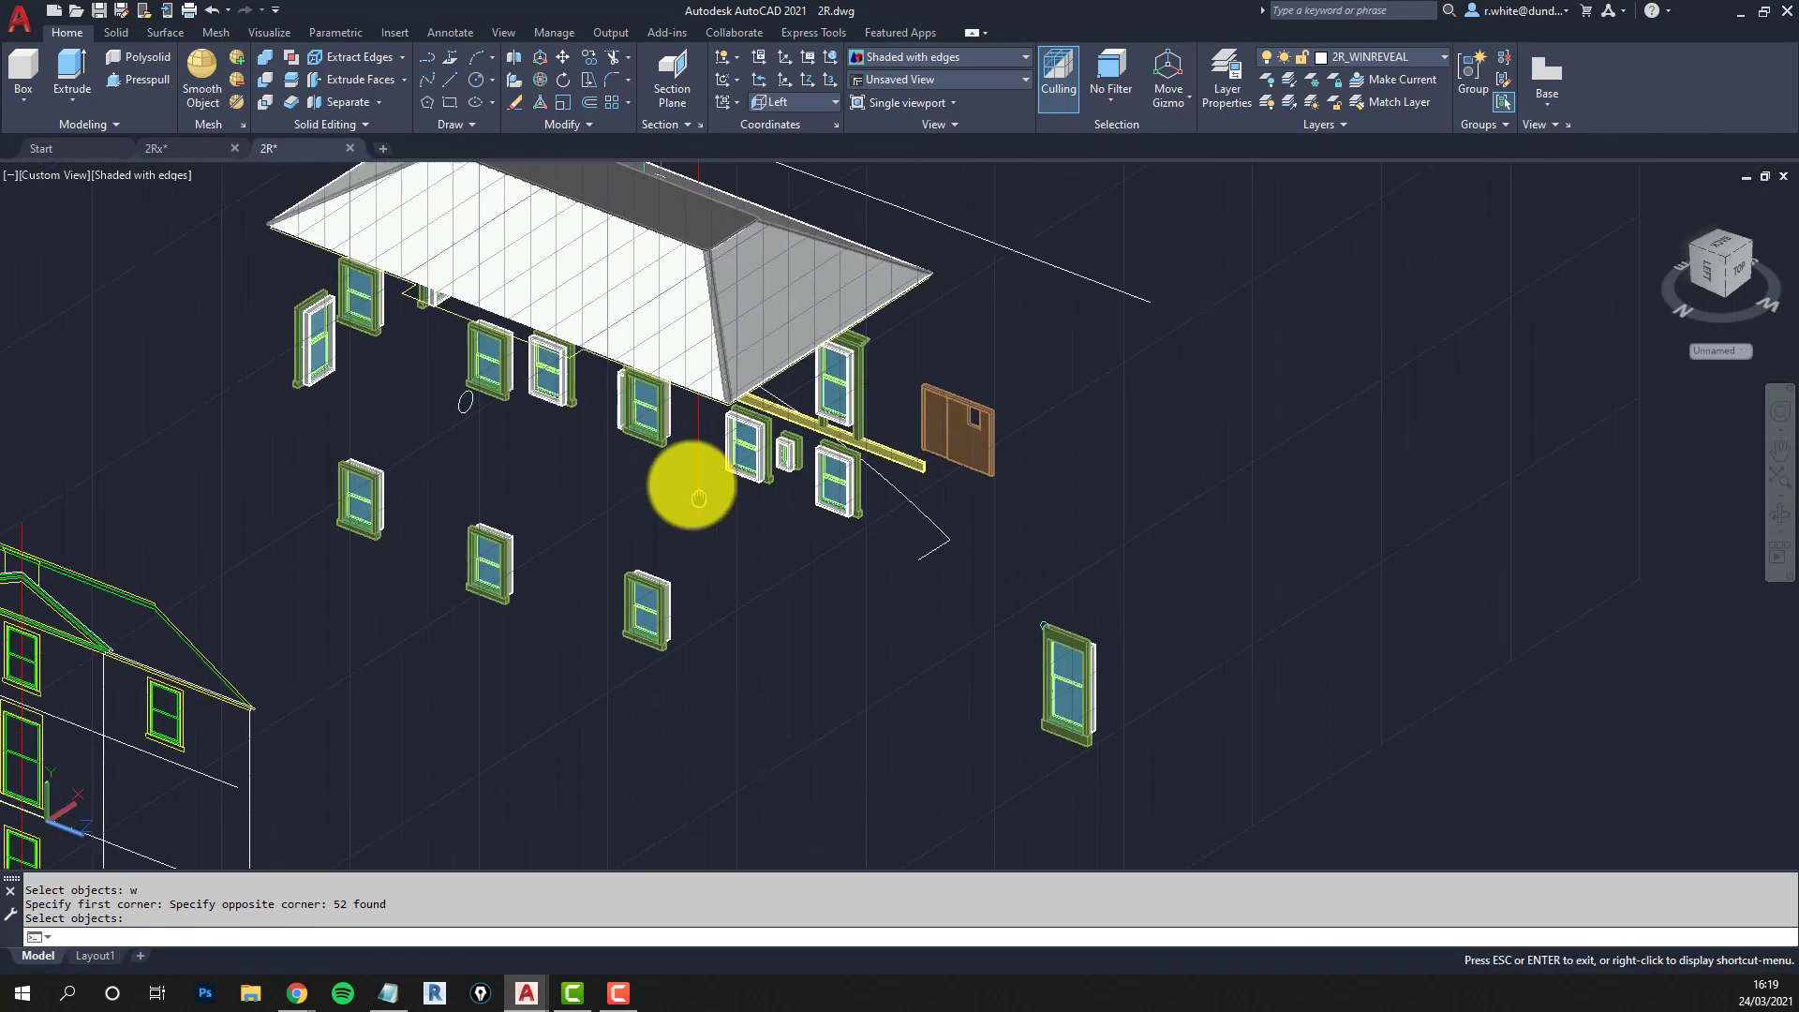
scroll(1066, 740, "up", 6)
type("m")
key("Return")
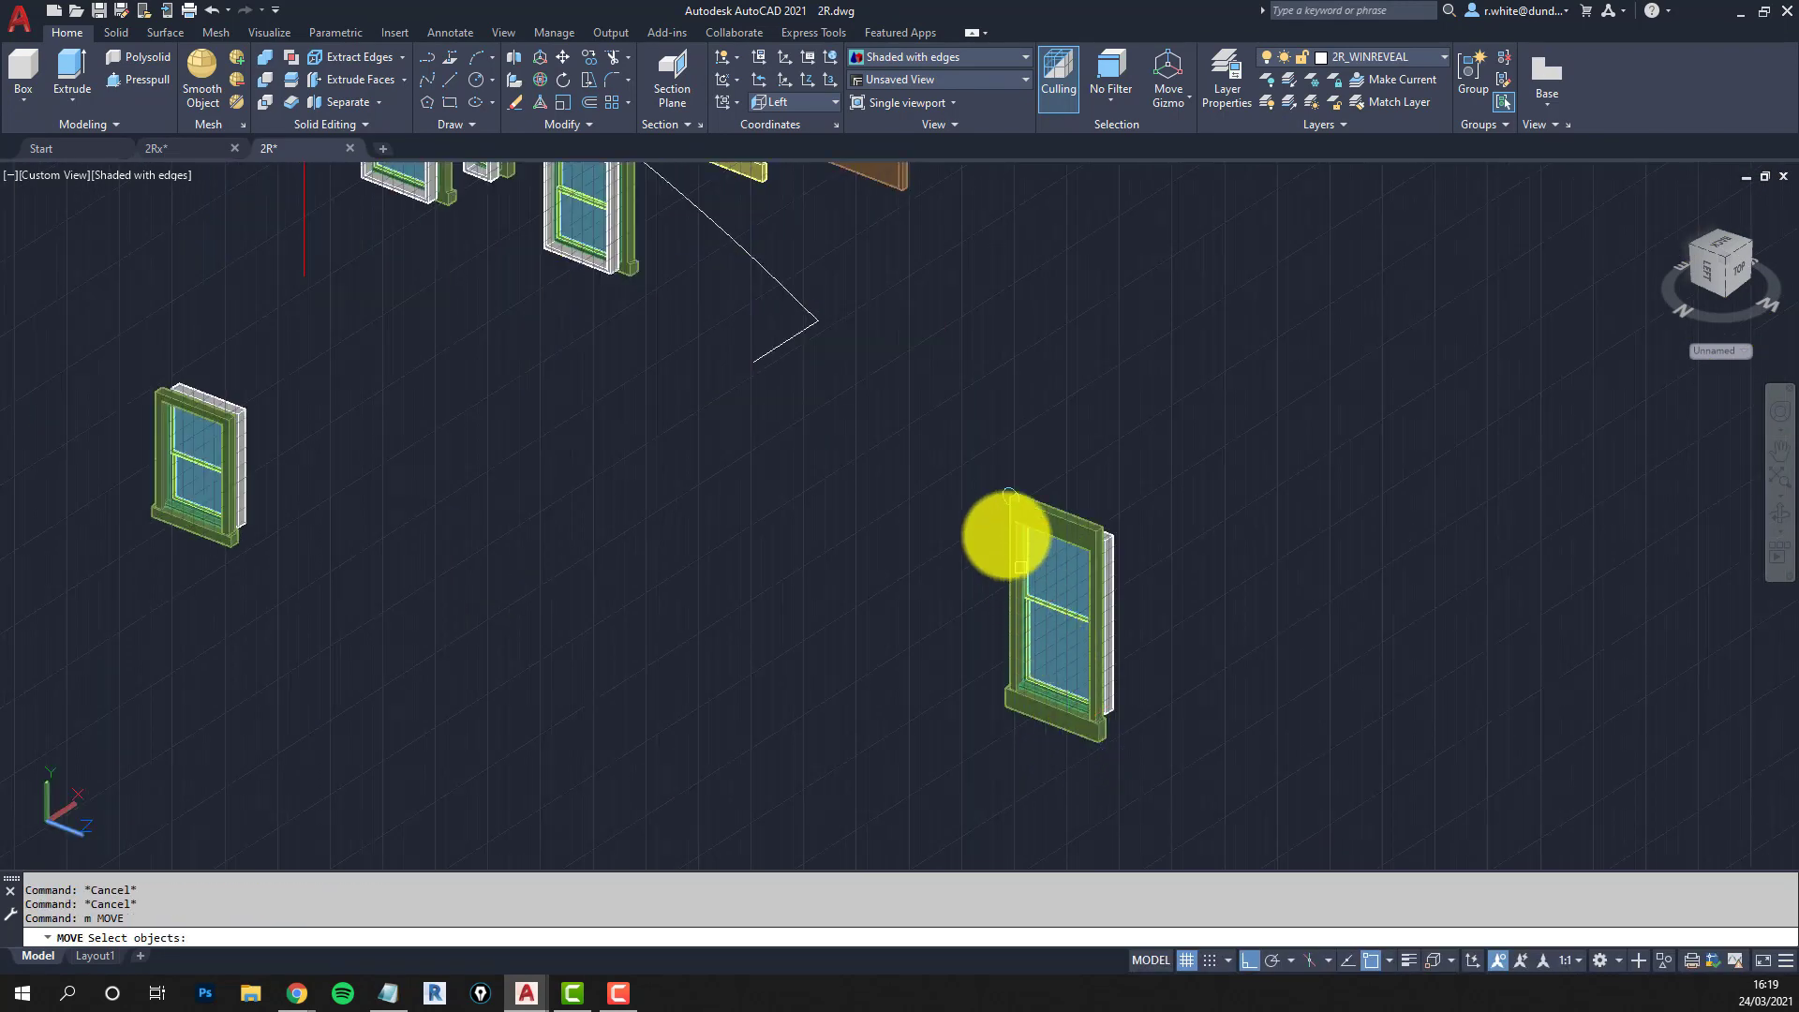
type("w")
key("Return")
left_click(947, 451)
left_click(1191, 810)
key("Return")
type("cen")
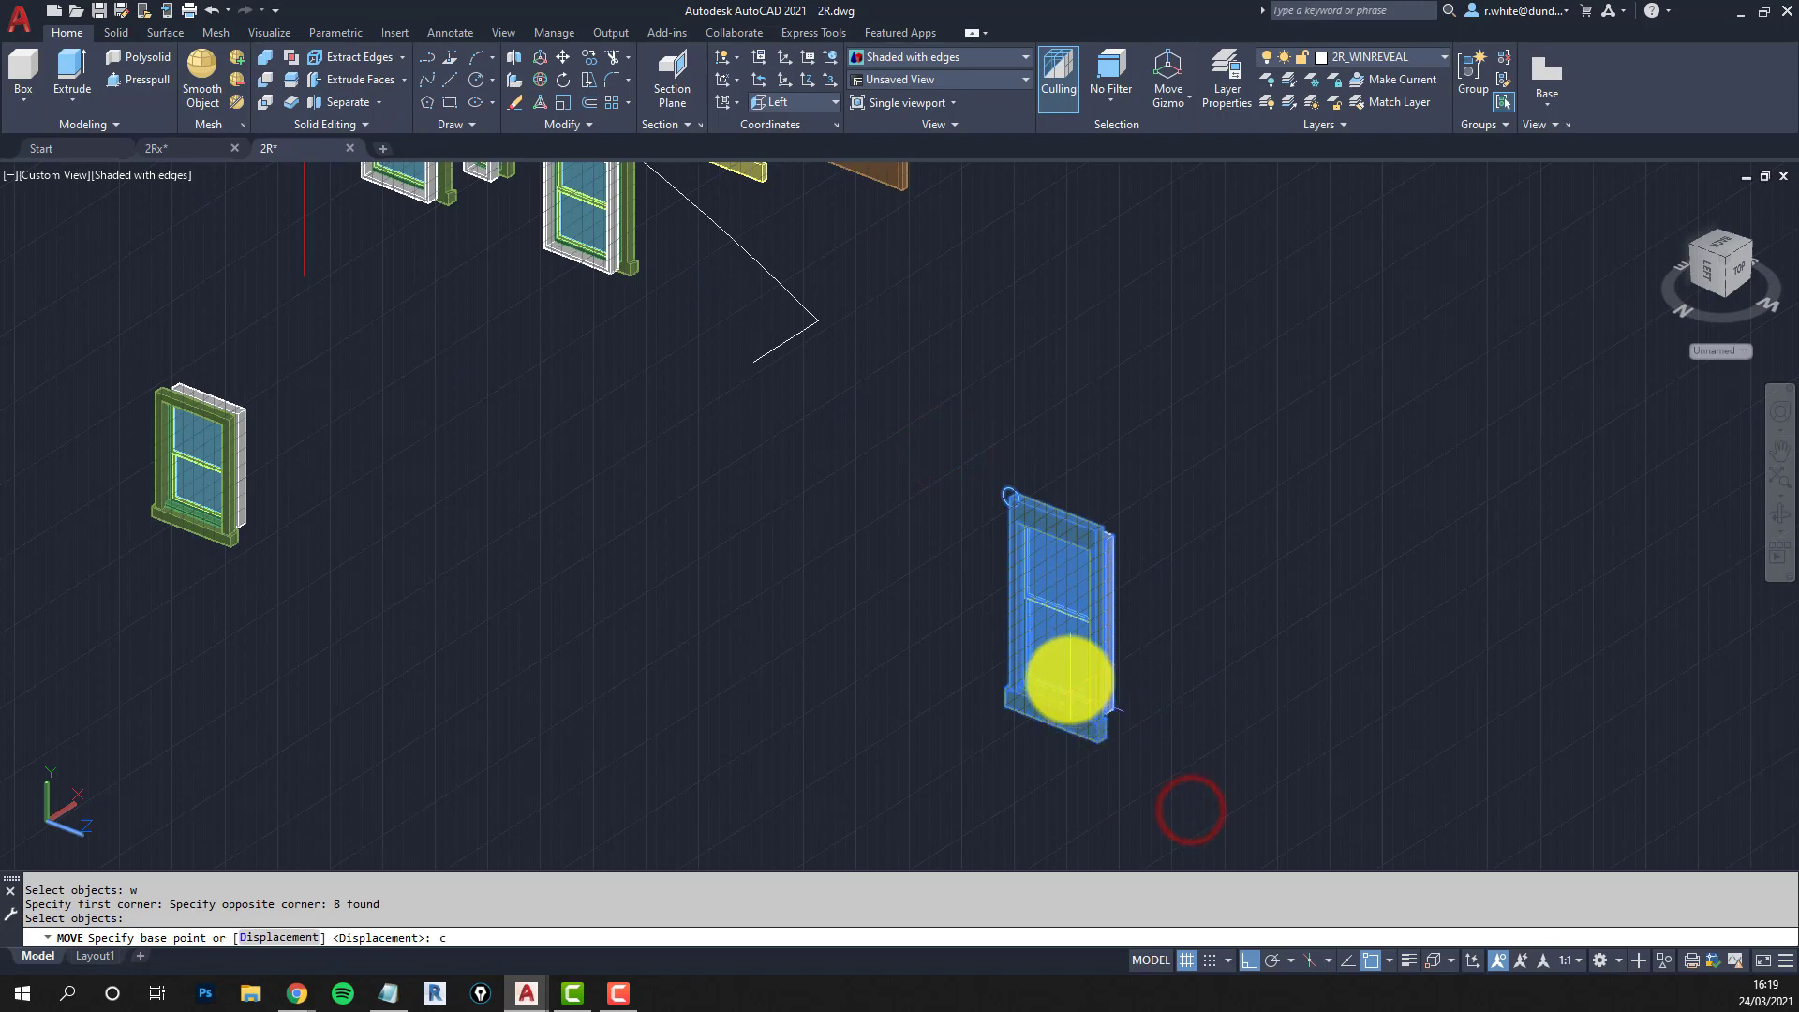
key("Return")
left_click(1012, 485)
scroll(656, 487, "down", 3)
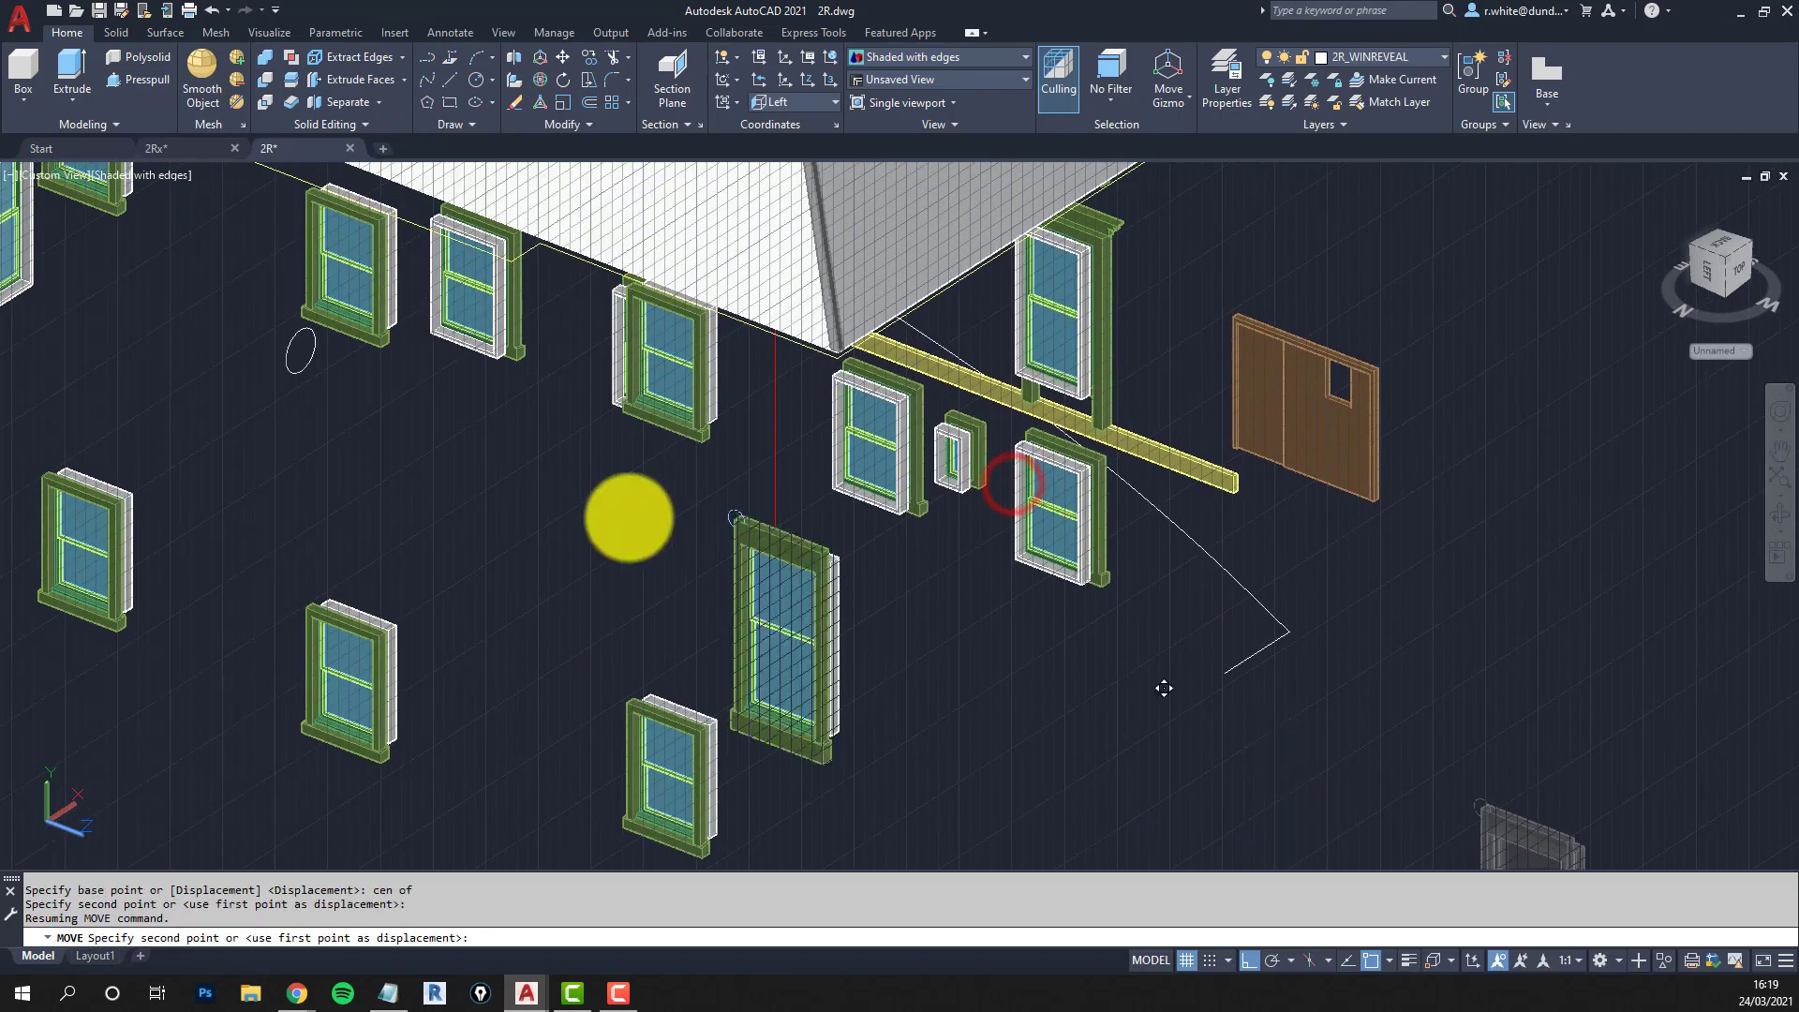
scroll(433, 474, "up", 3)
type("cen")
key("Return")
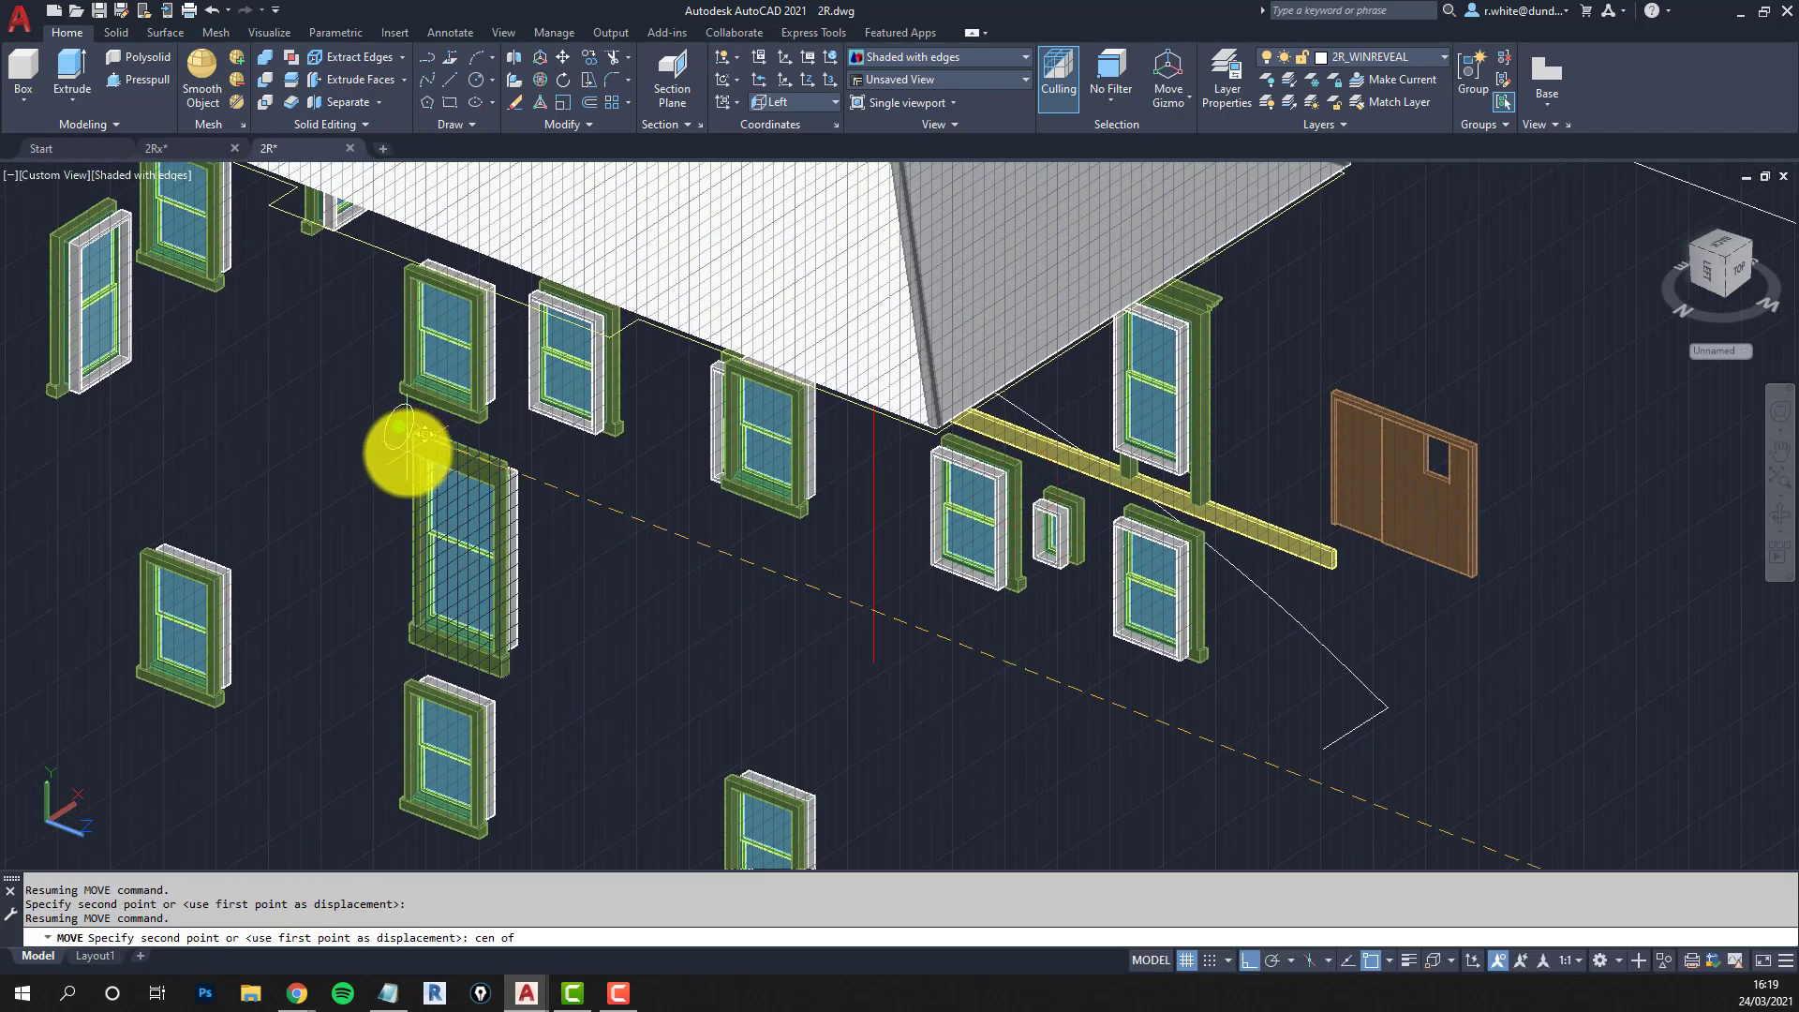
key("Escape")
key("Escape")
Erase the larger white marker circle at the placed window's upper corner.
type("e")
key("Return")
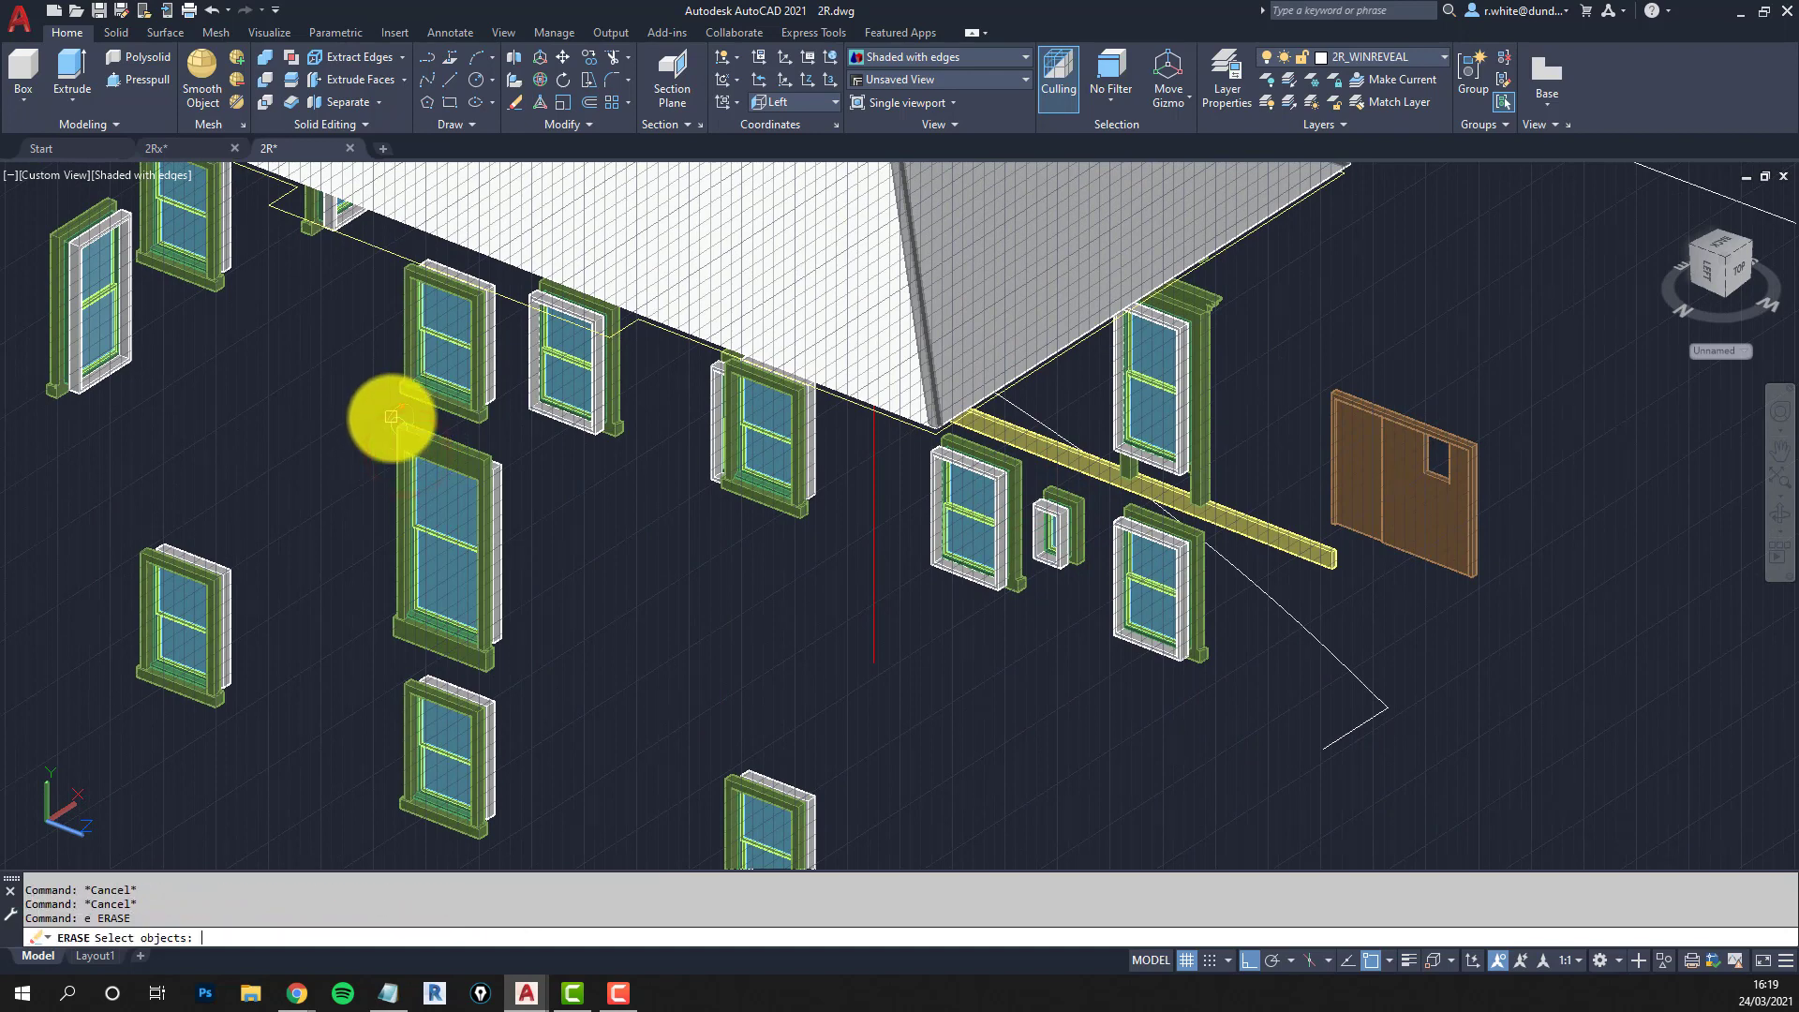
scroll(393, 417, "up", 4)
scroll(400, 419, "up", 2)
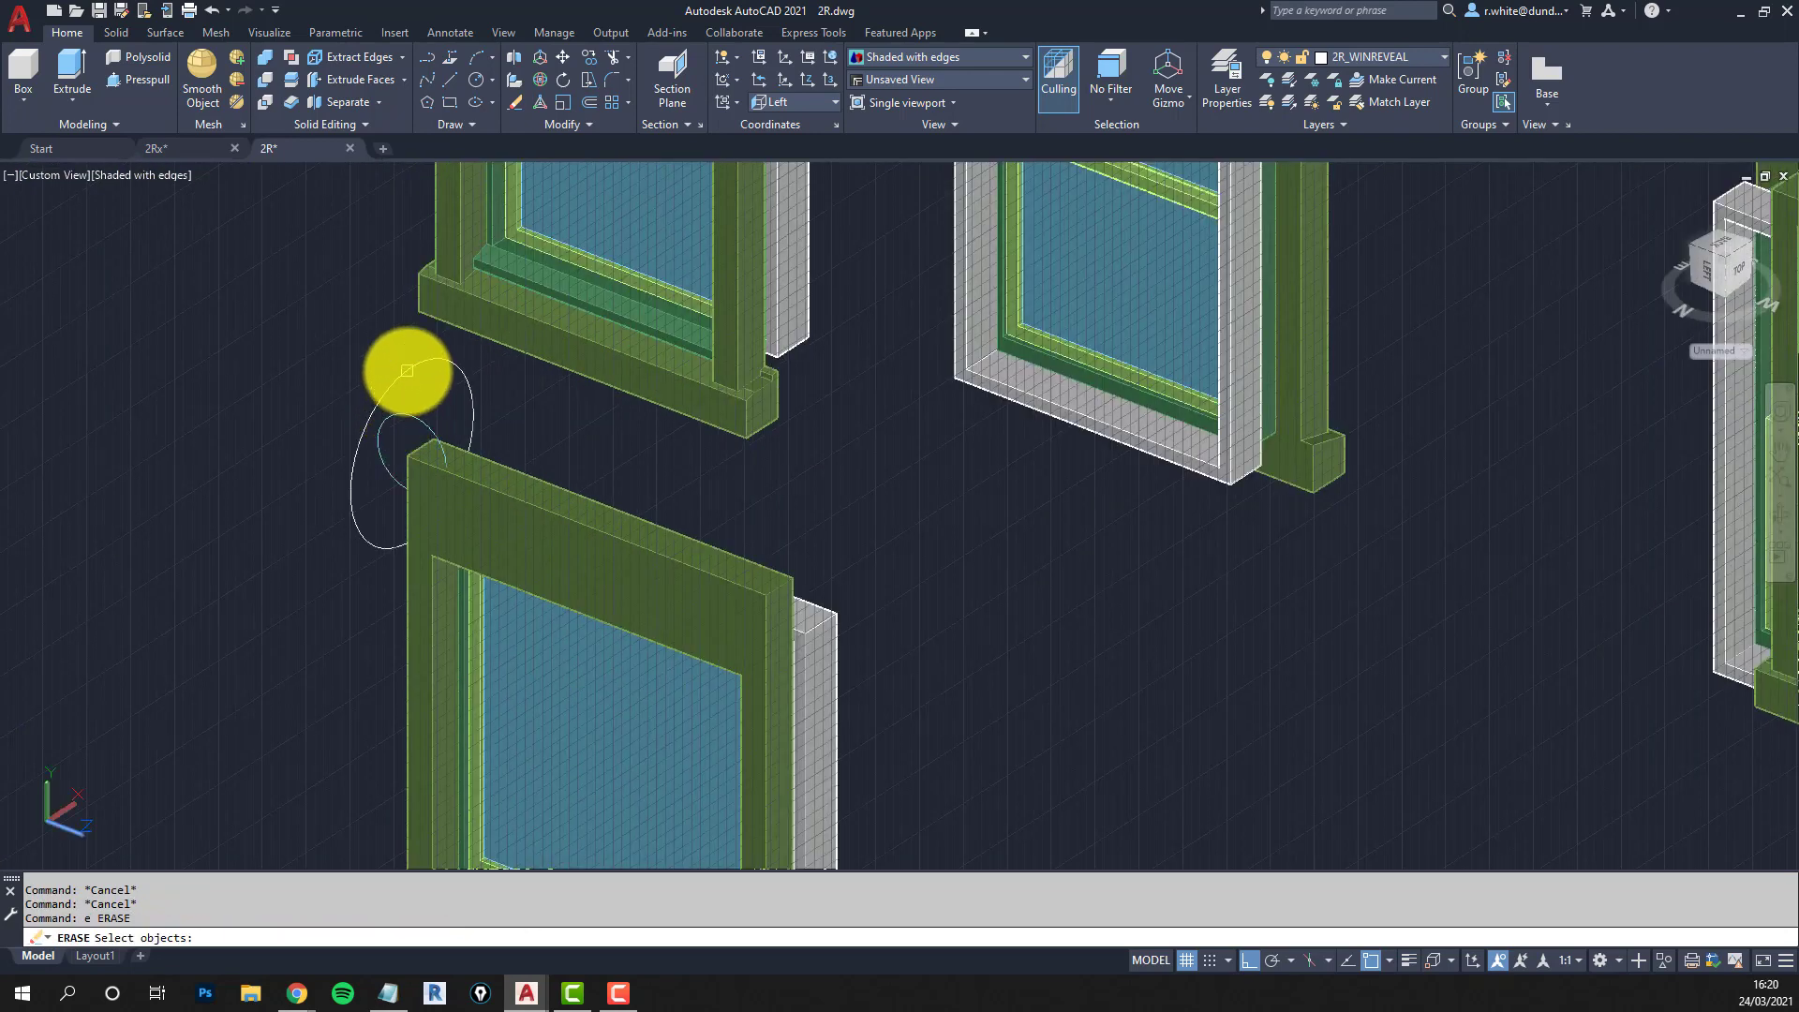
left_click(400, 377)
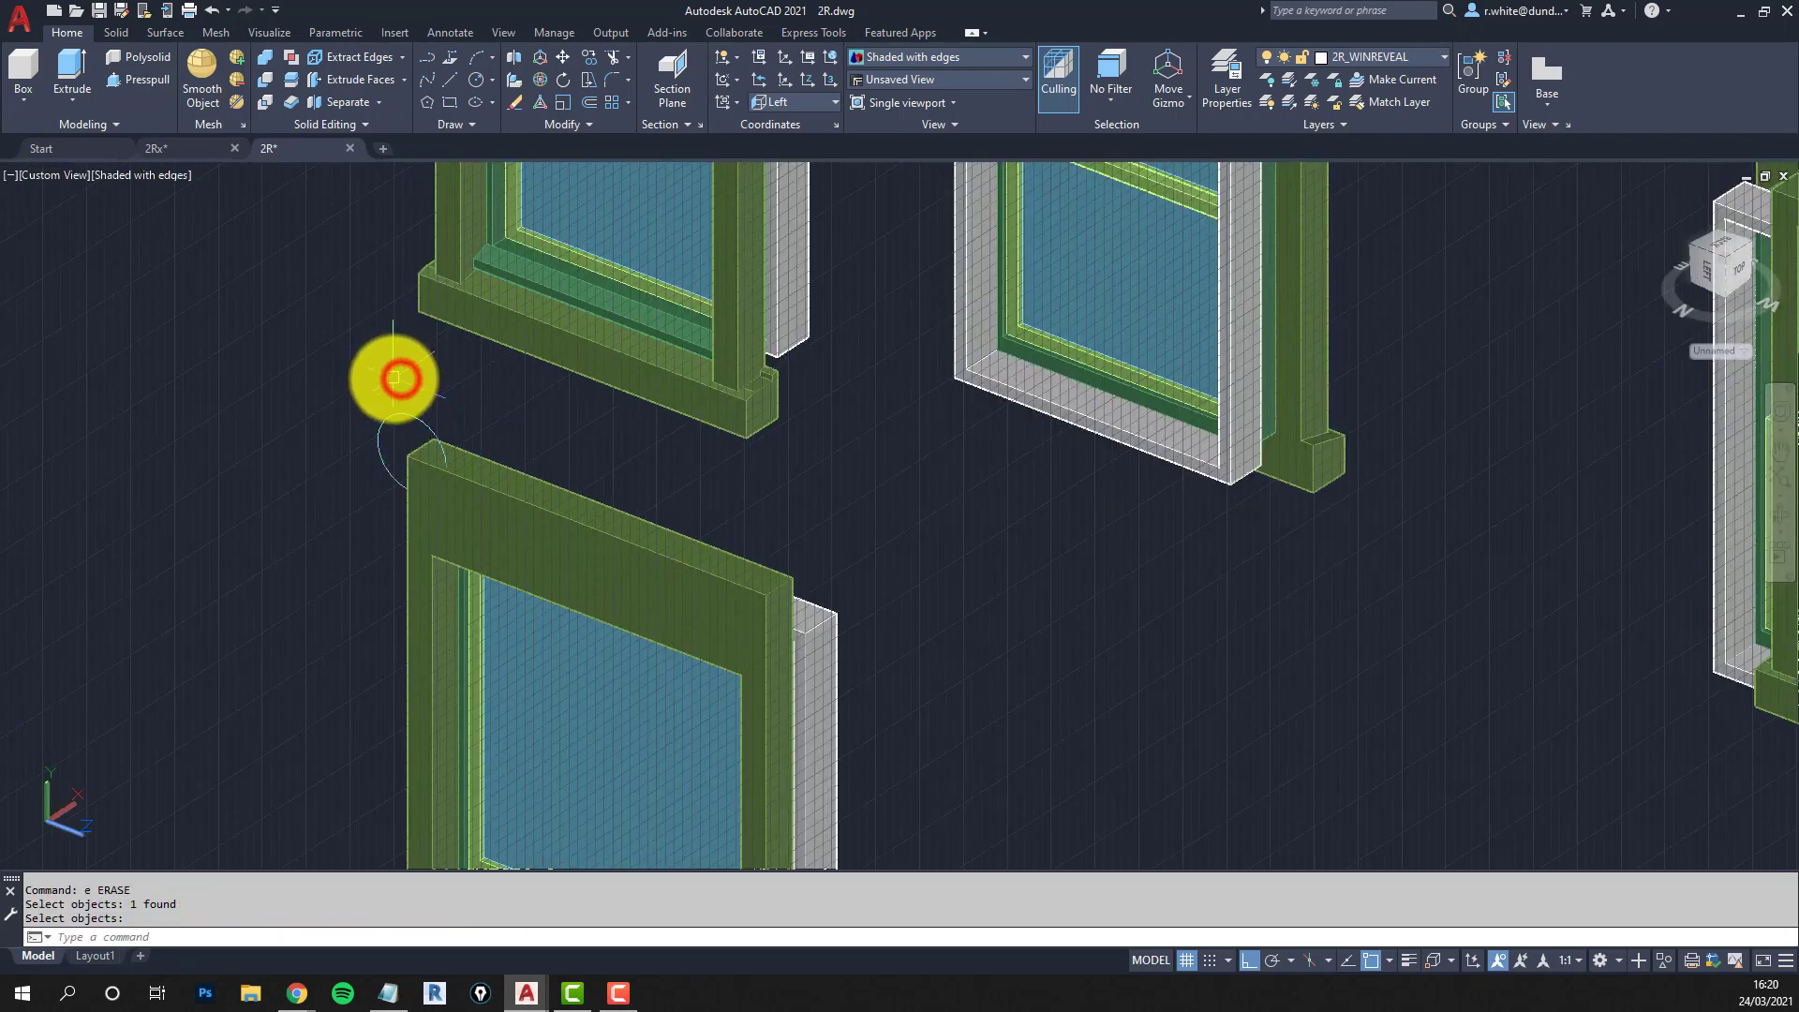
key("Return")
Turn on the 2R_WALL_GEN layer and make cutter the current layer.
scroll(766, 575, "down", 4)
middle_click_drag(736, 455, 702, 421)
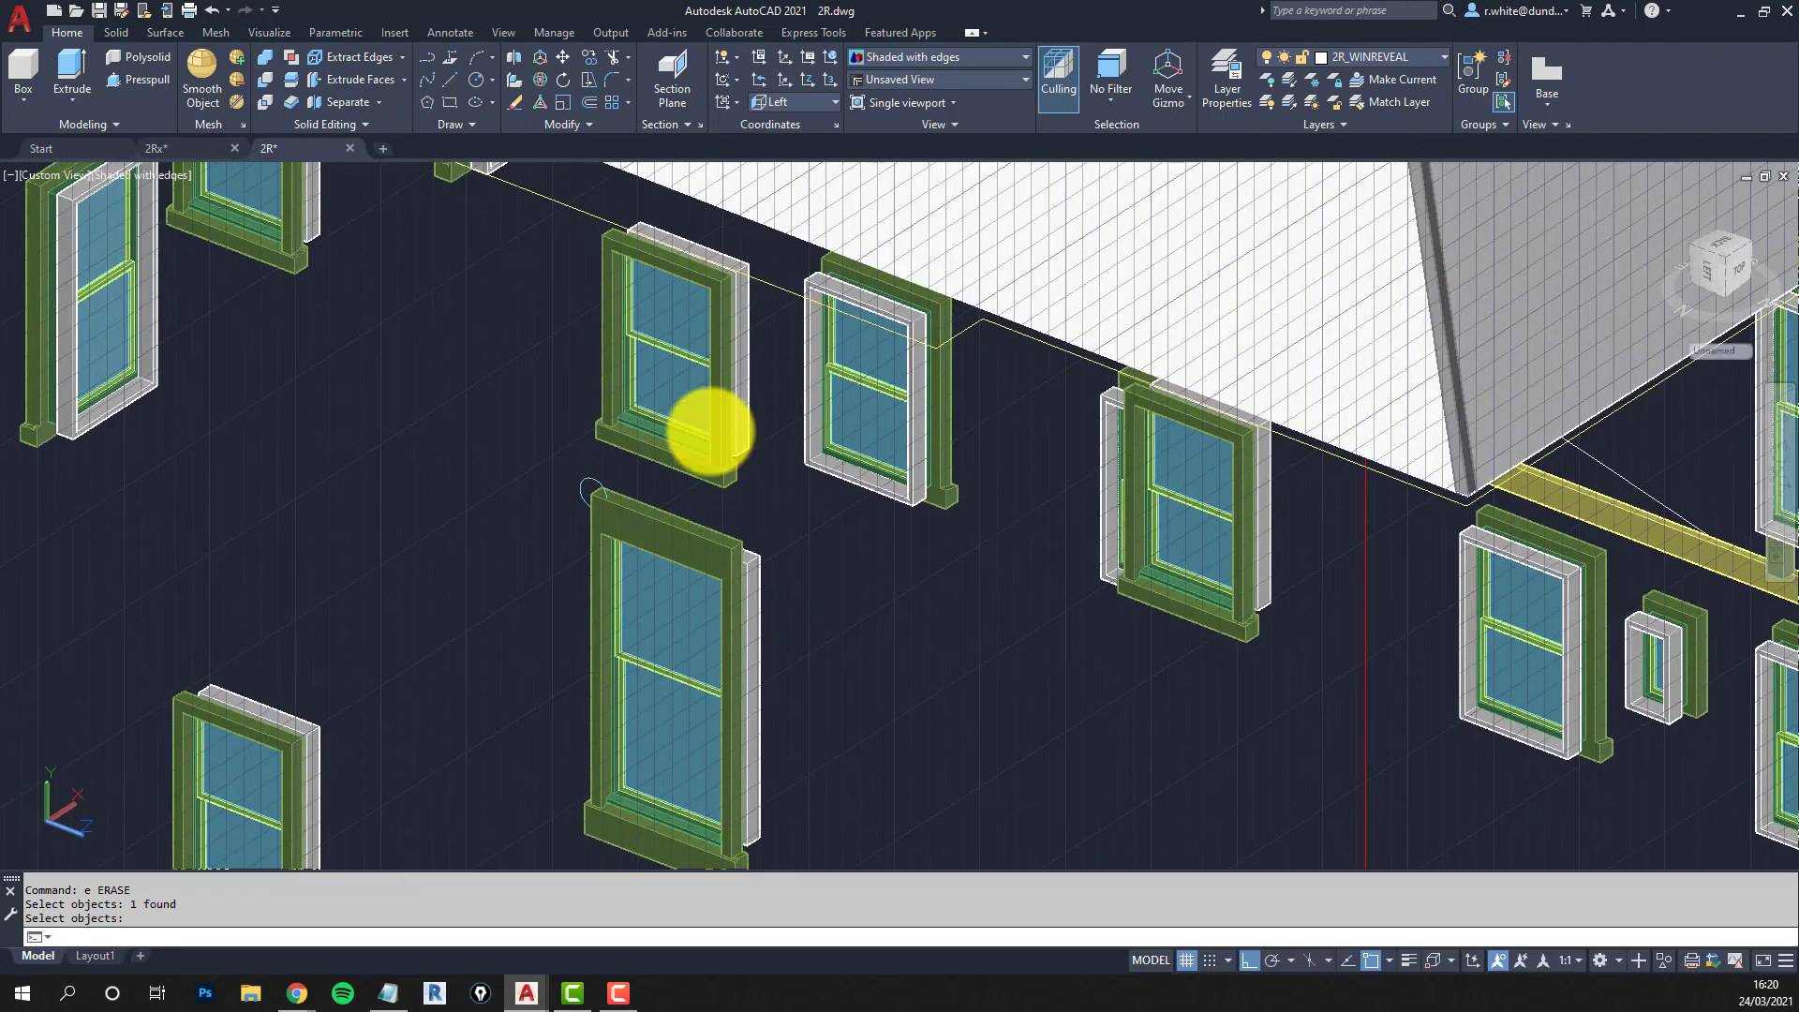
left_click(1428, 56)
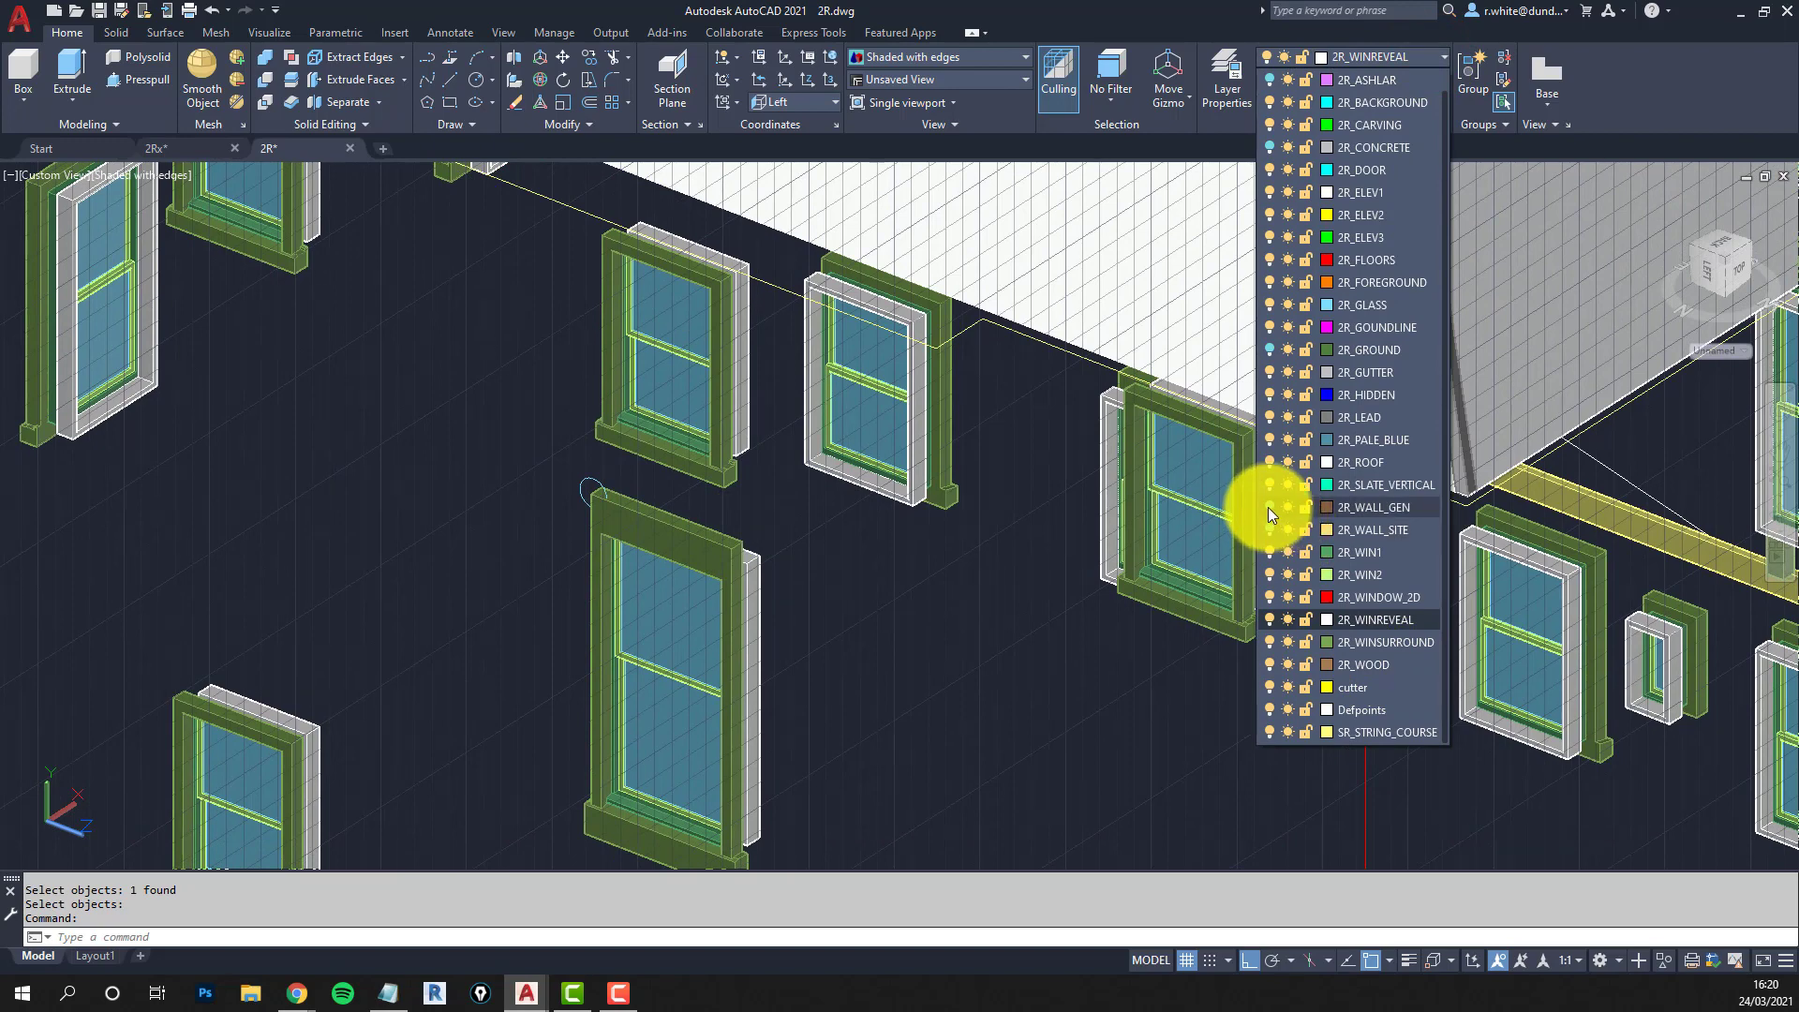
left_click(1268, 507)
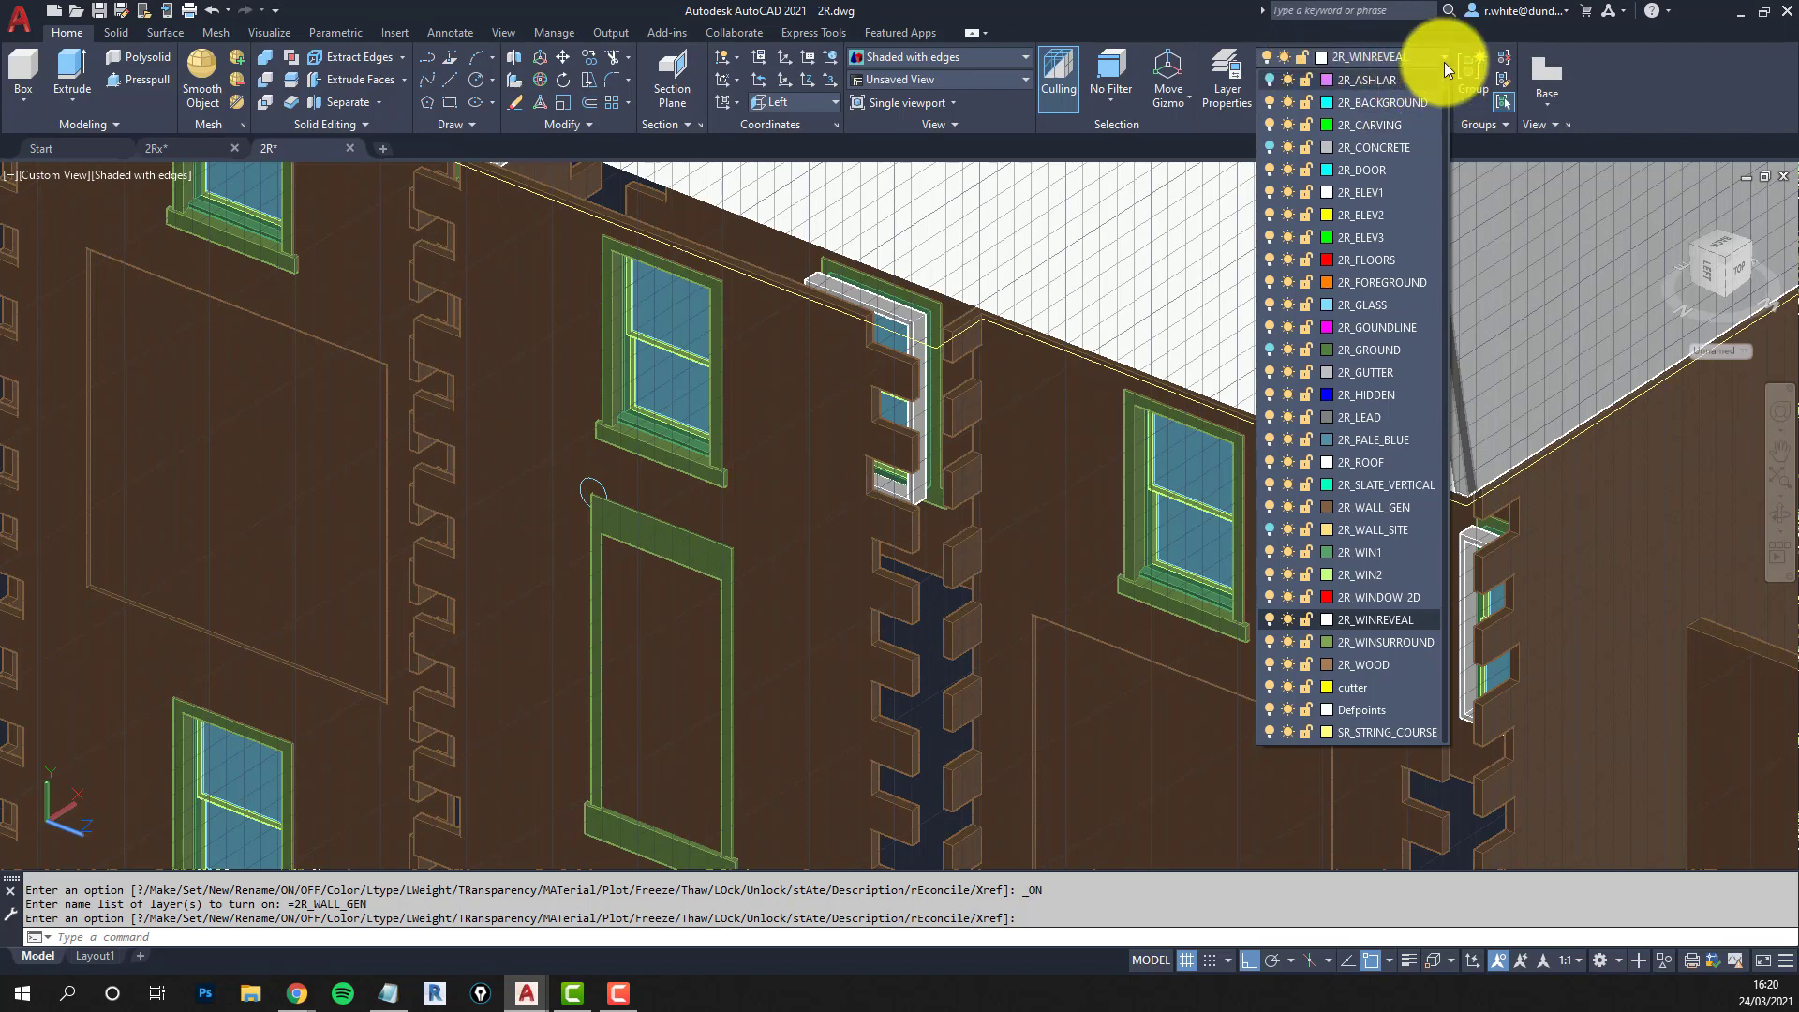
left_click(1372, 616)
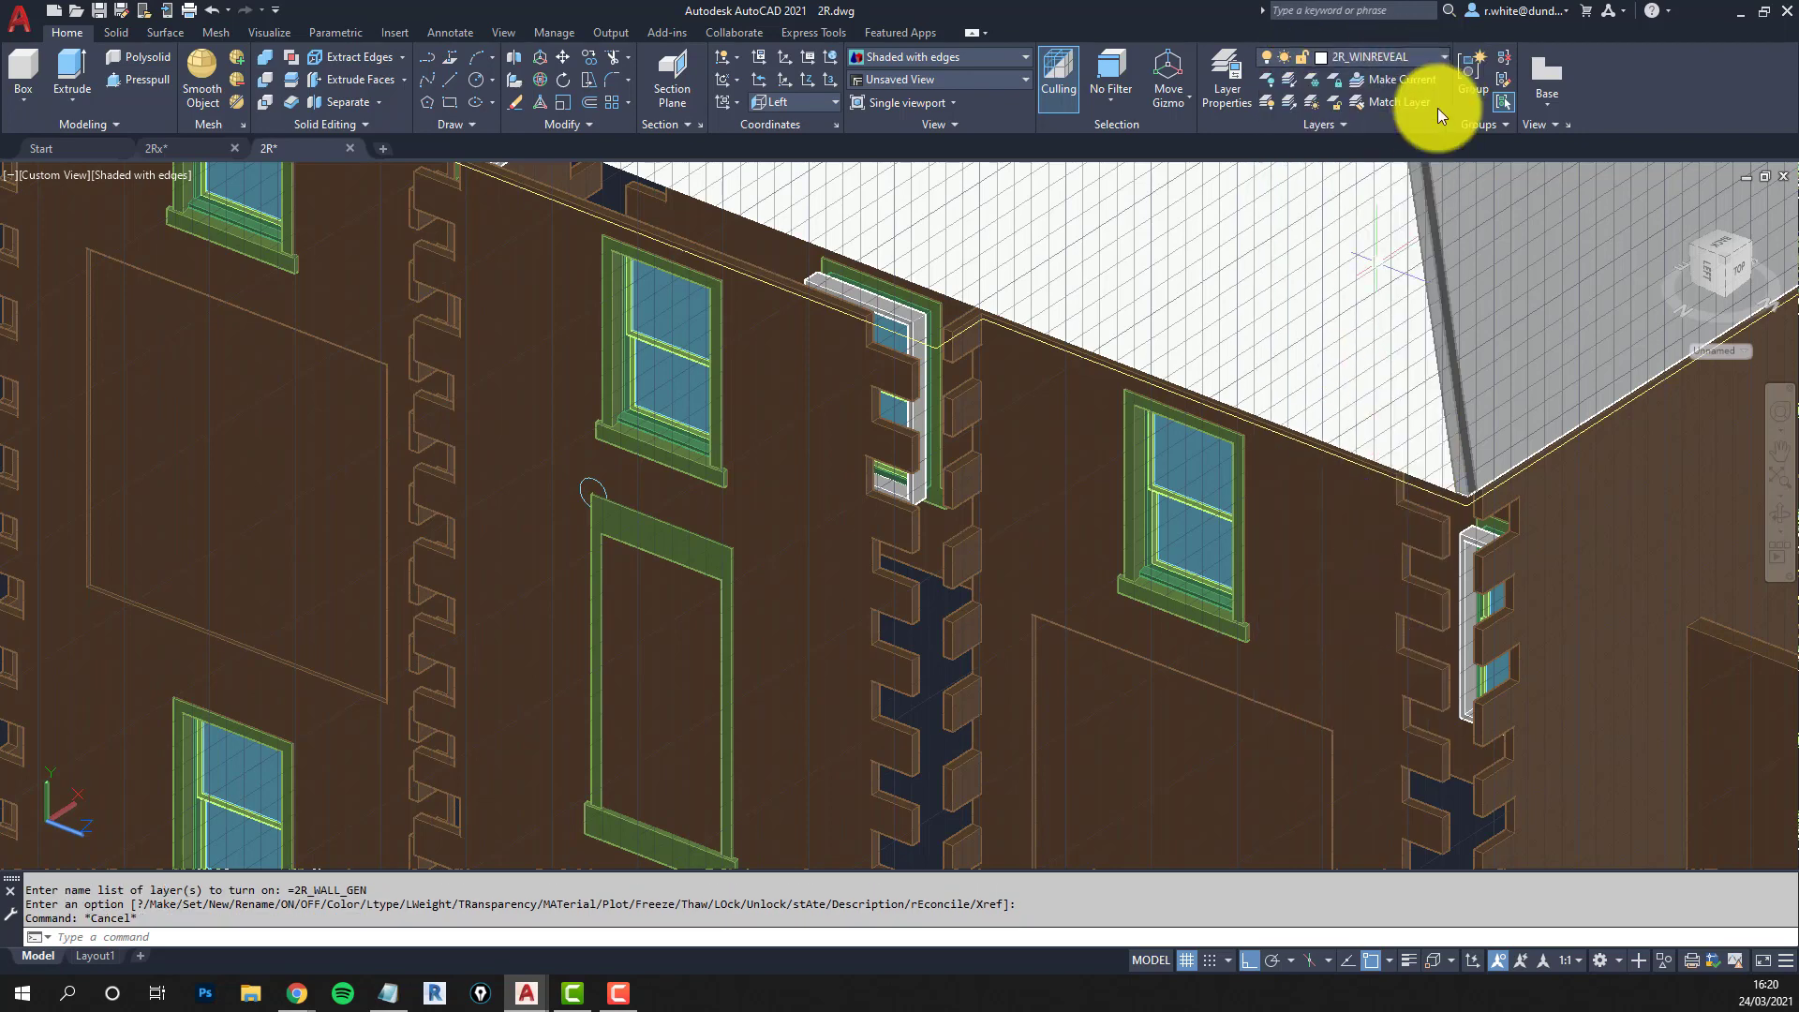
left_click(1430, 58)
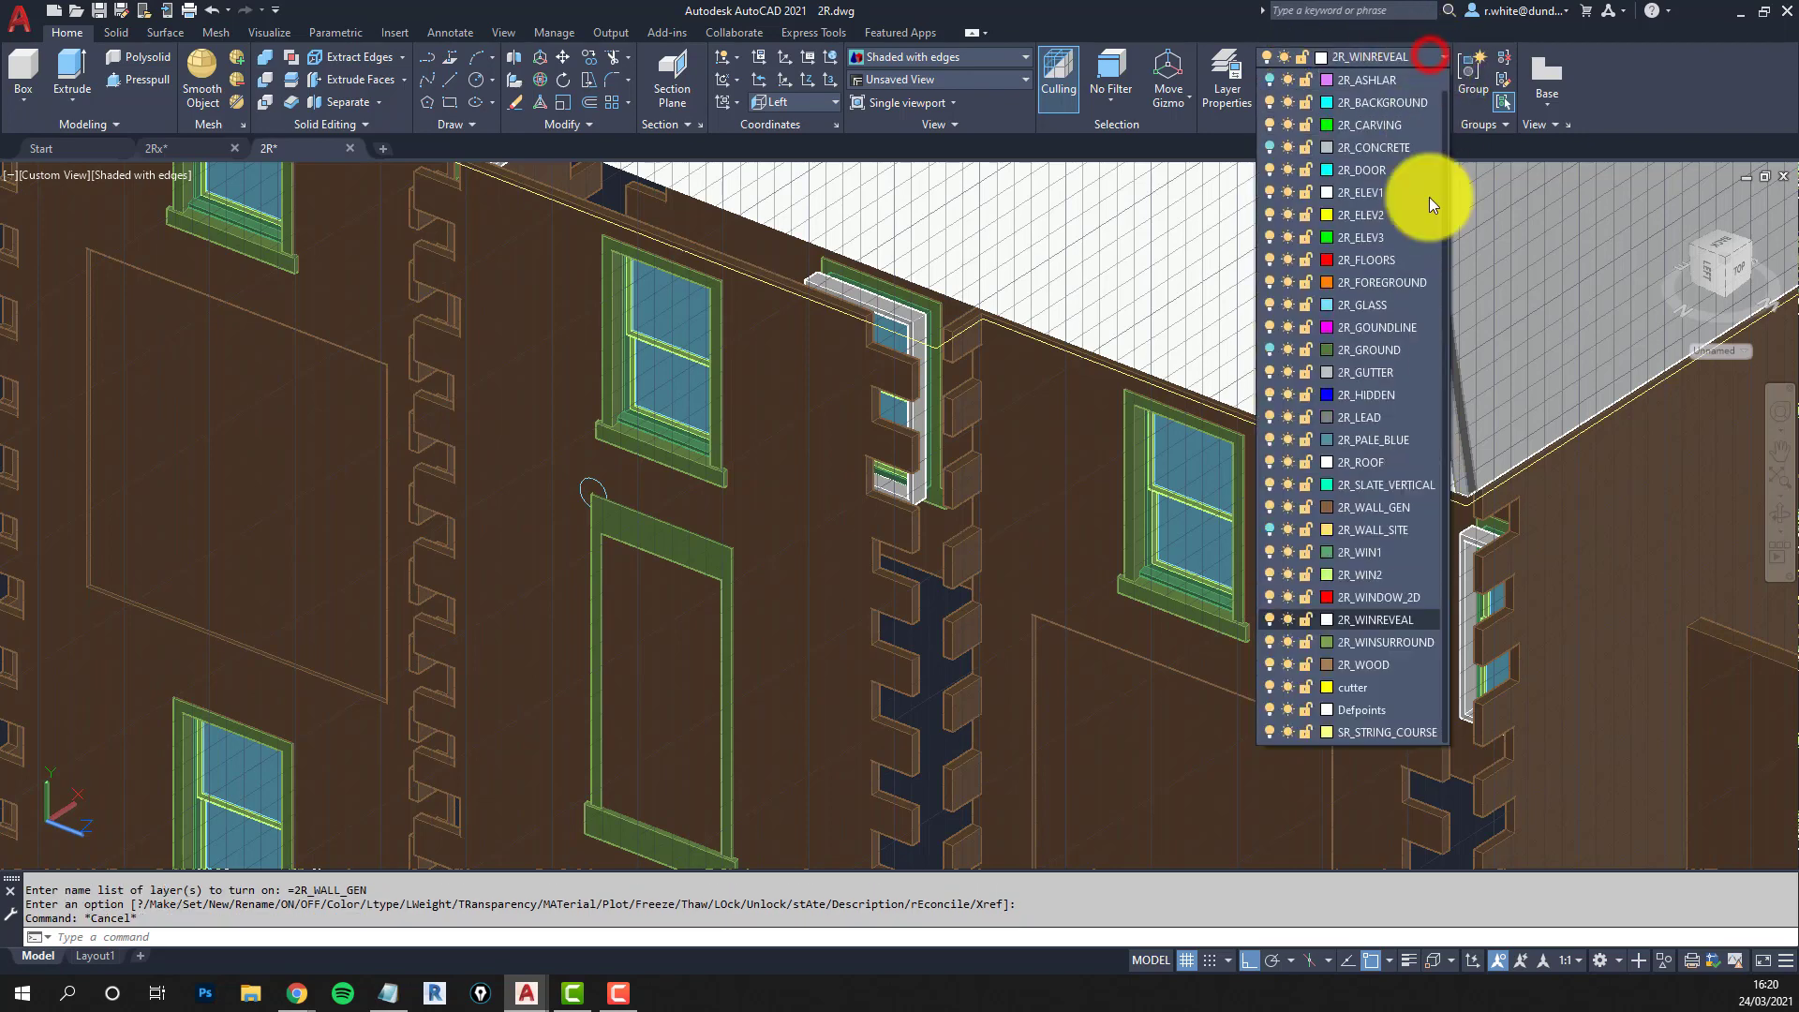
left_click(1356, 687)
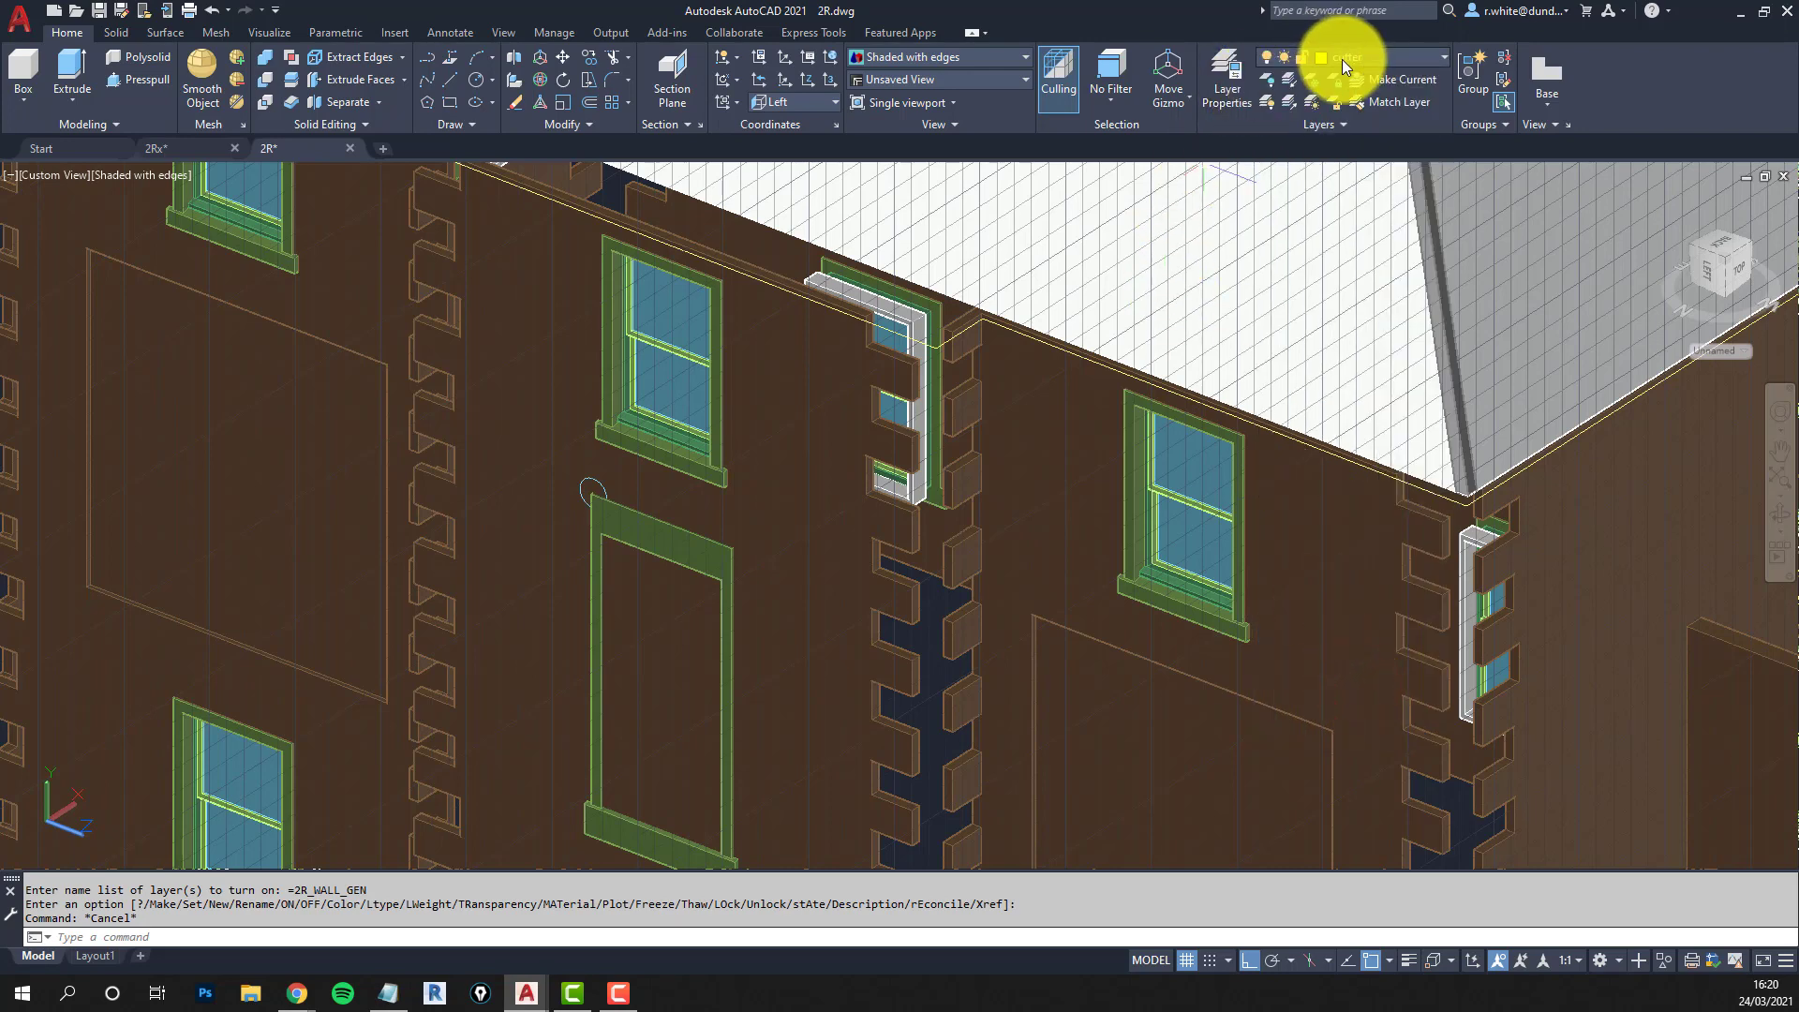
Apply the 2D Wireframe visual style for working at the placed window's upper corner and its circle.
left_click(126, 174)
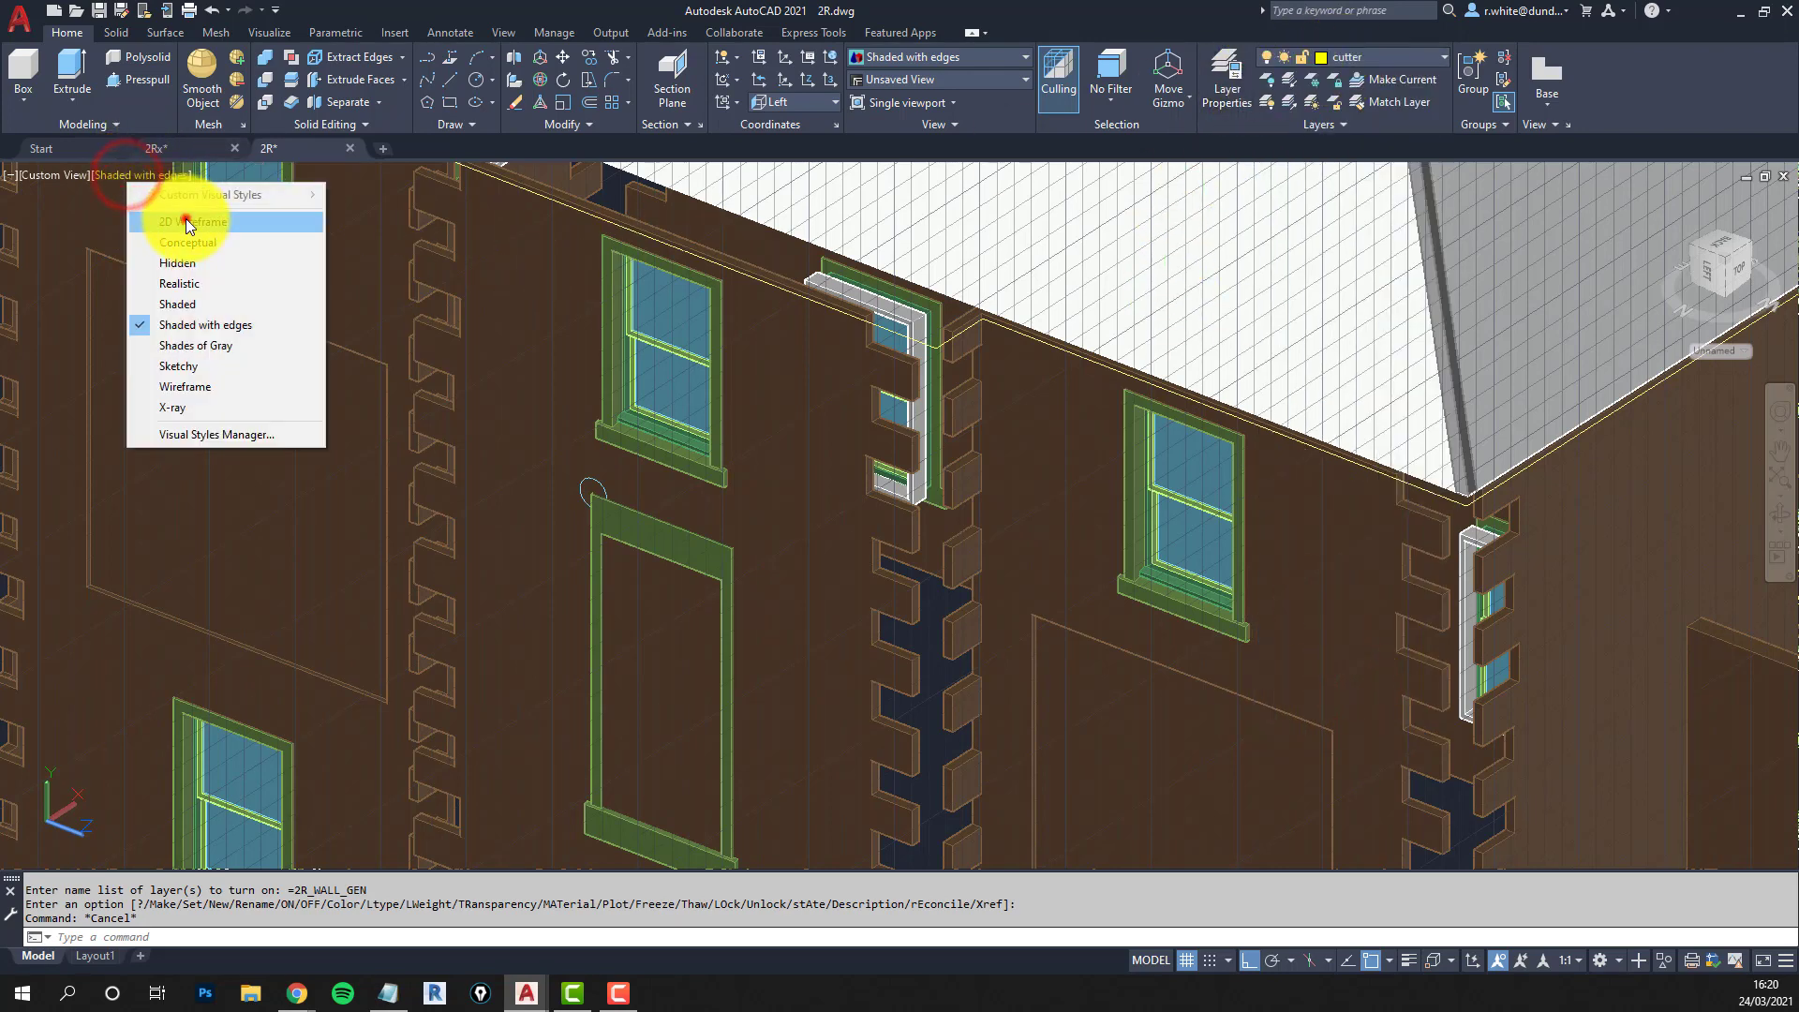
left_click(188, 214)
scroll(598, 345, "up", 6)
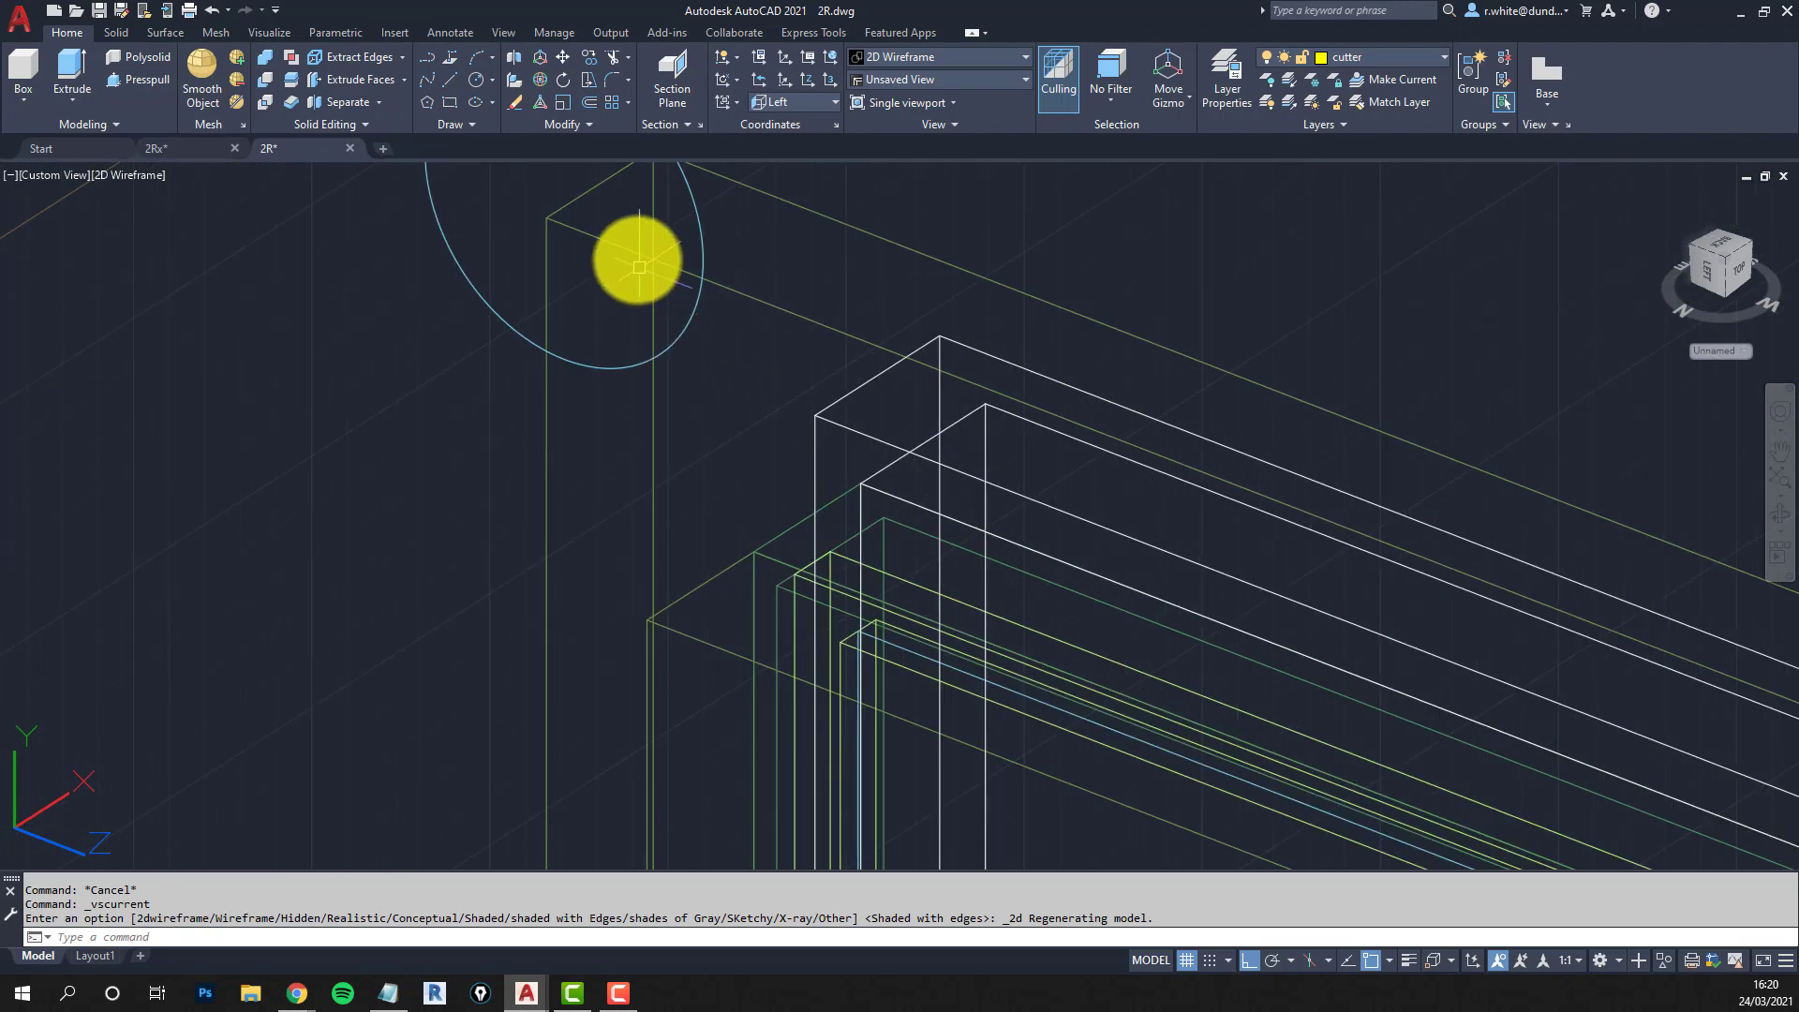
middle_click_drag(825, 340, 668, 328)
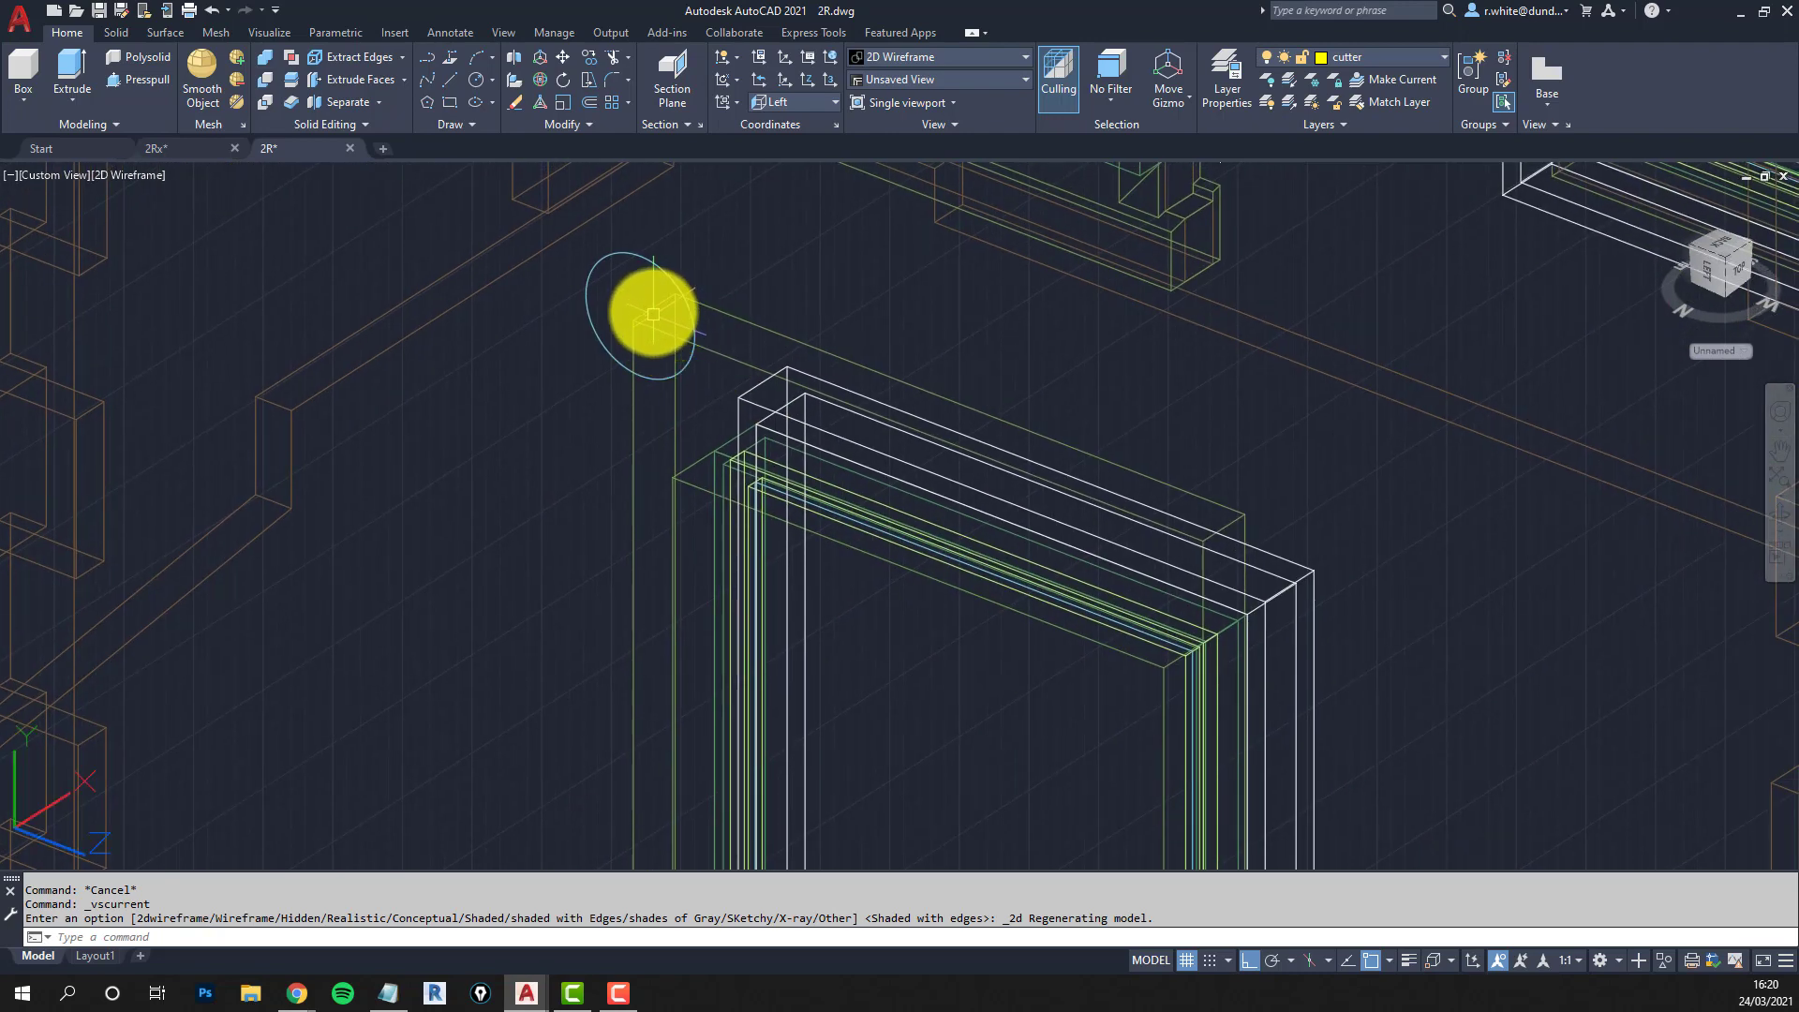
type("pl")
key("Return")
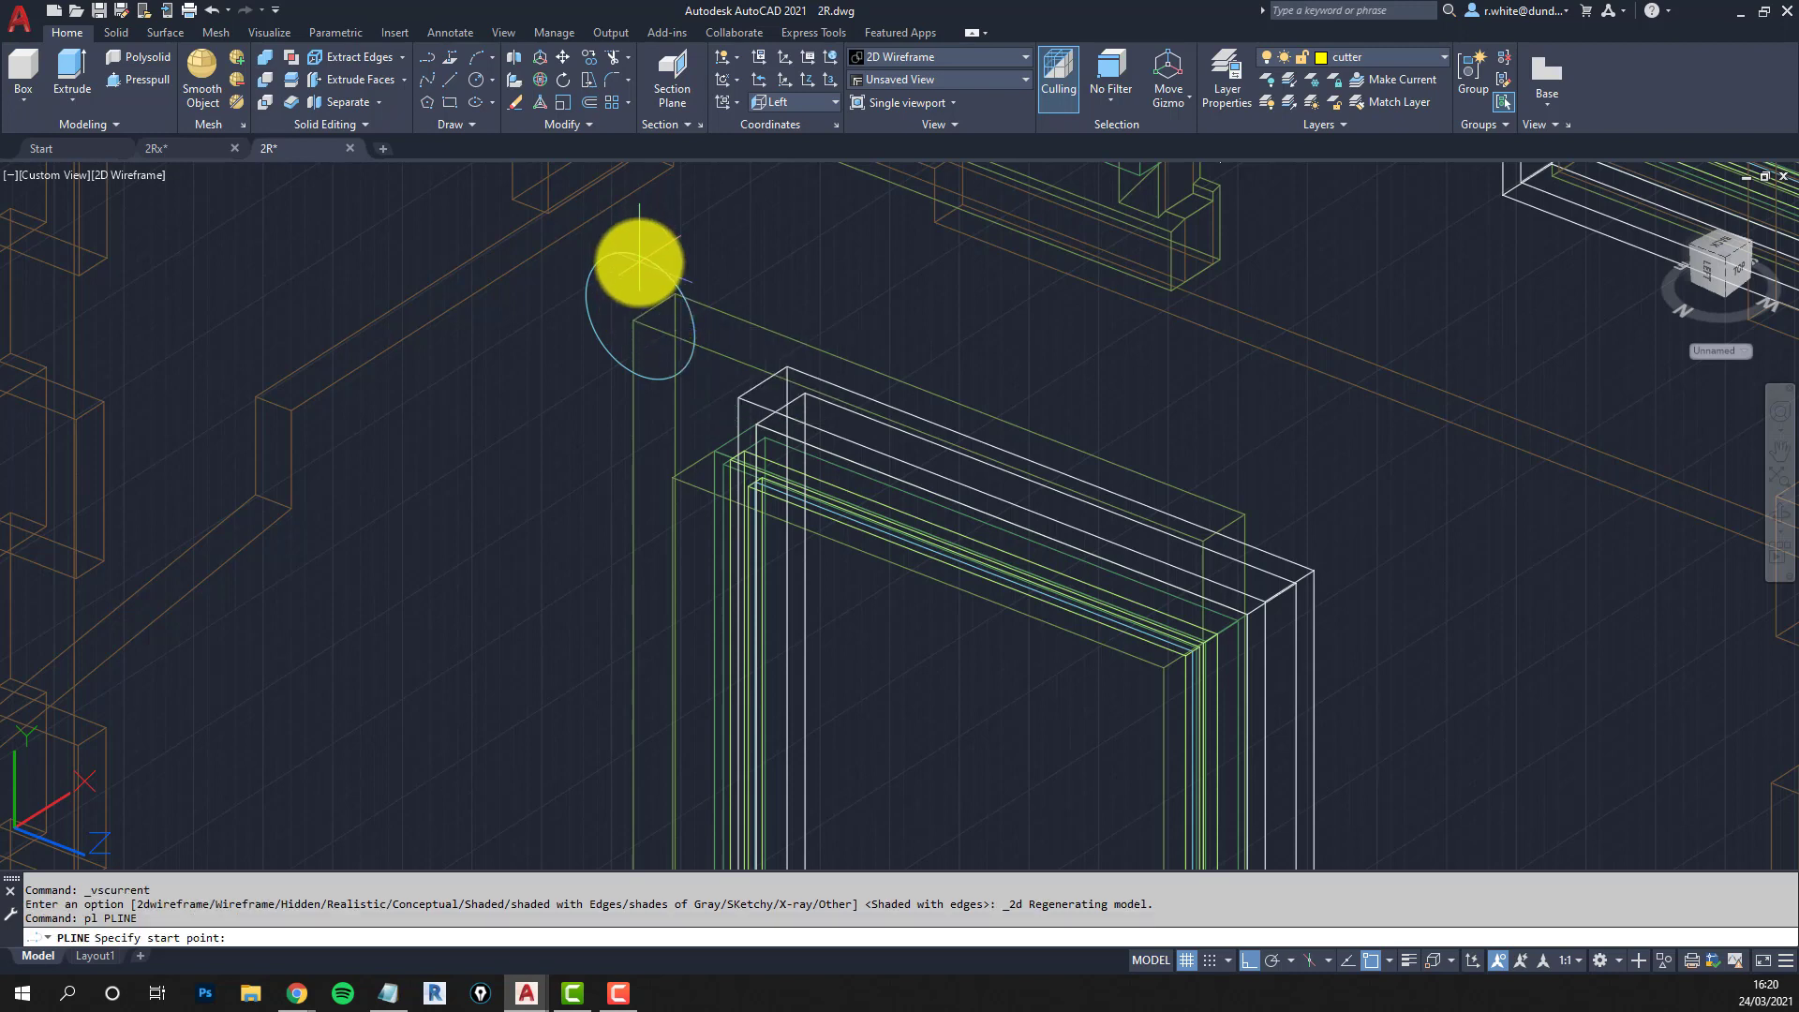
key("Escape")
key("Escape")
Set the coordinate system to Back and draw a polyline from the corner circle's centre along the window surround's top edge to its opposite corner.
left_click(808, 100)
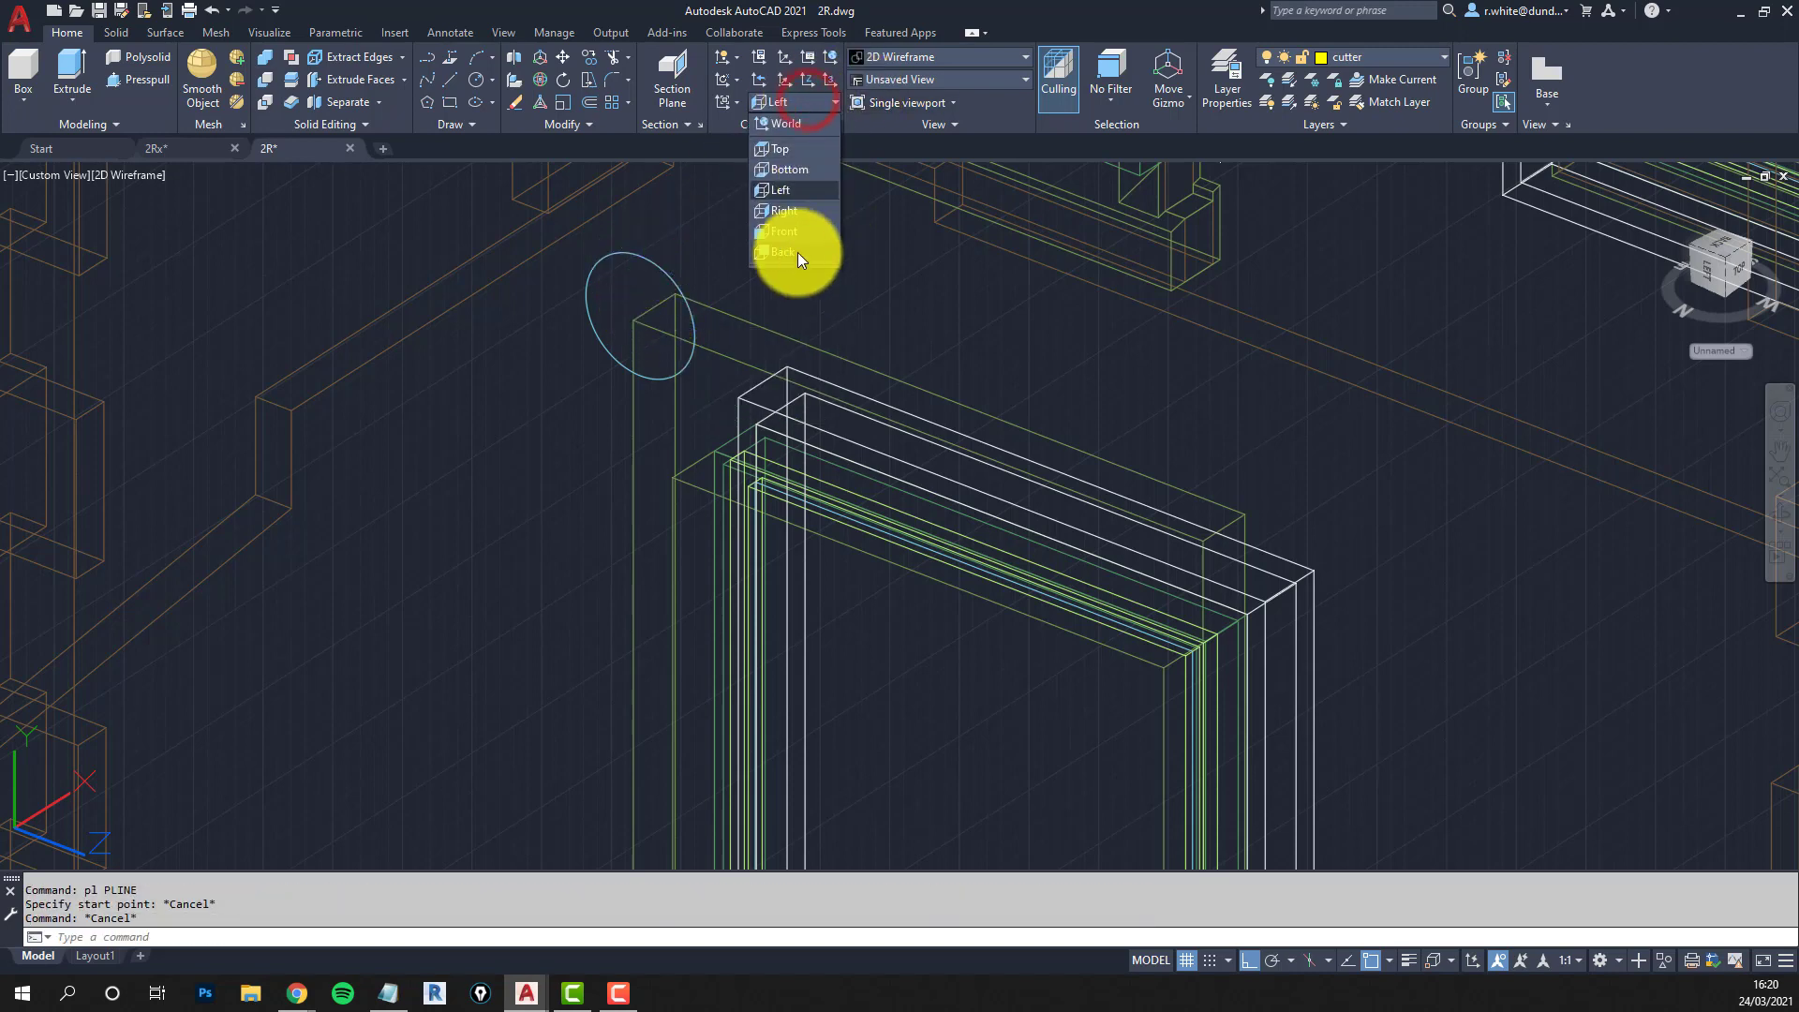
left_click(790, 251)
type("pl")
key("Return")
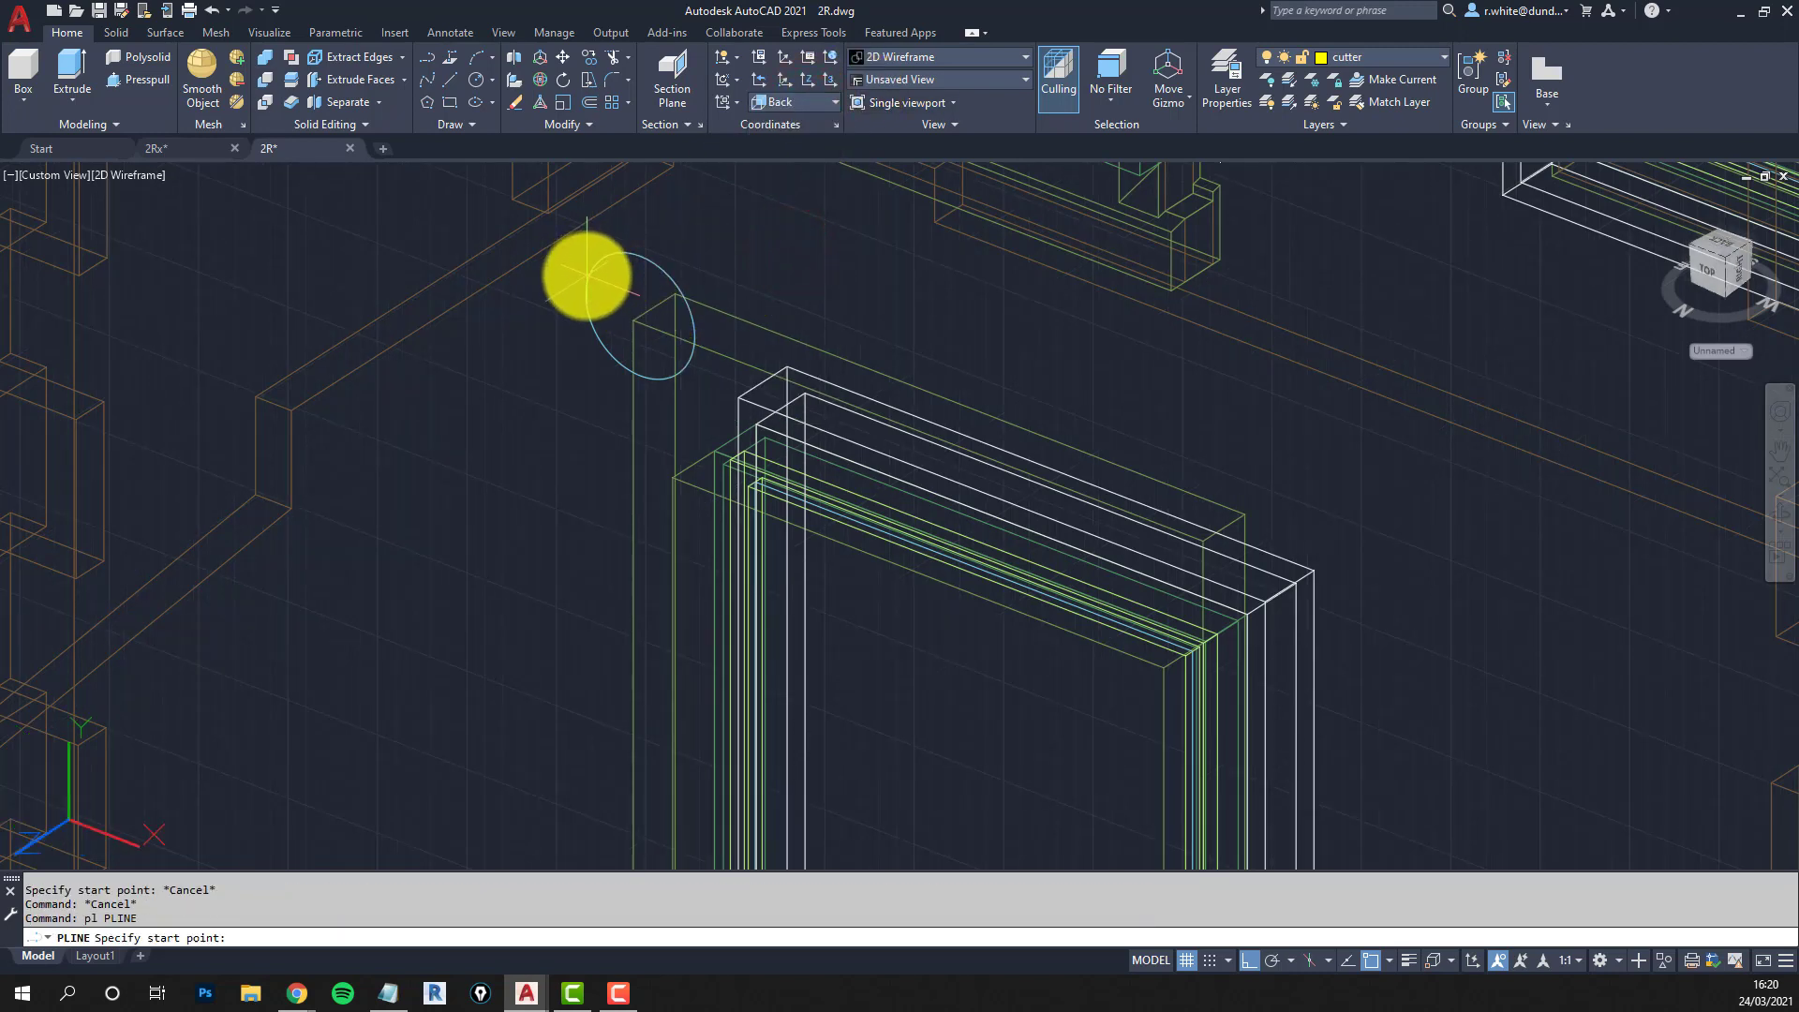
type("cen")
key("Return")
left_click(673, 276)
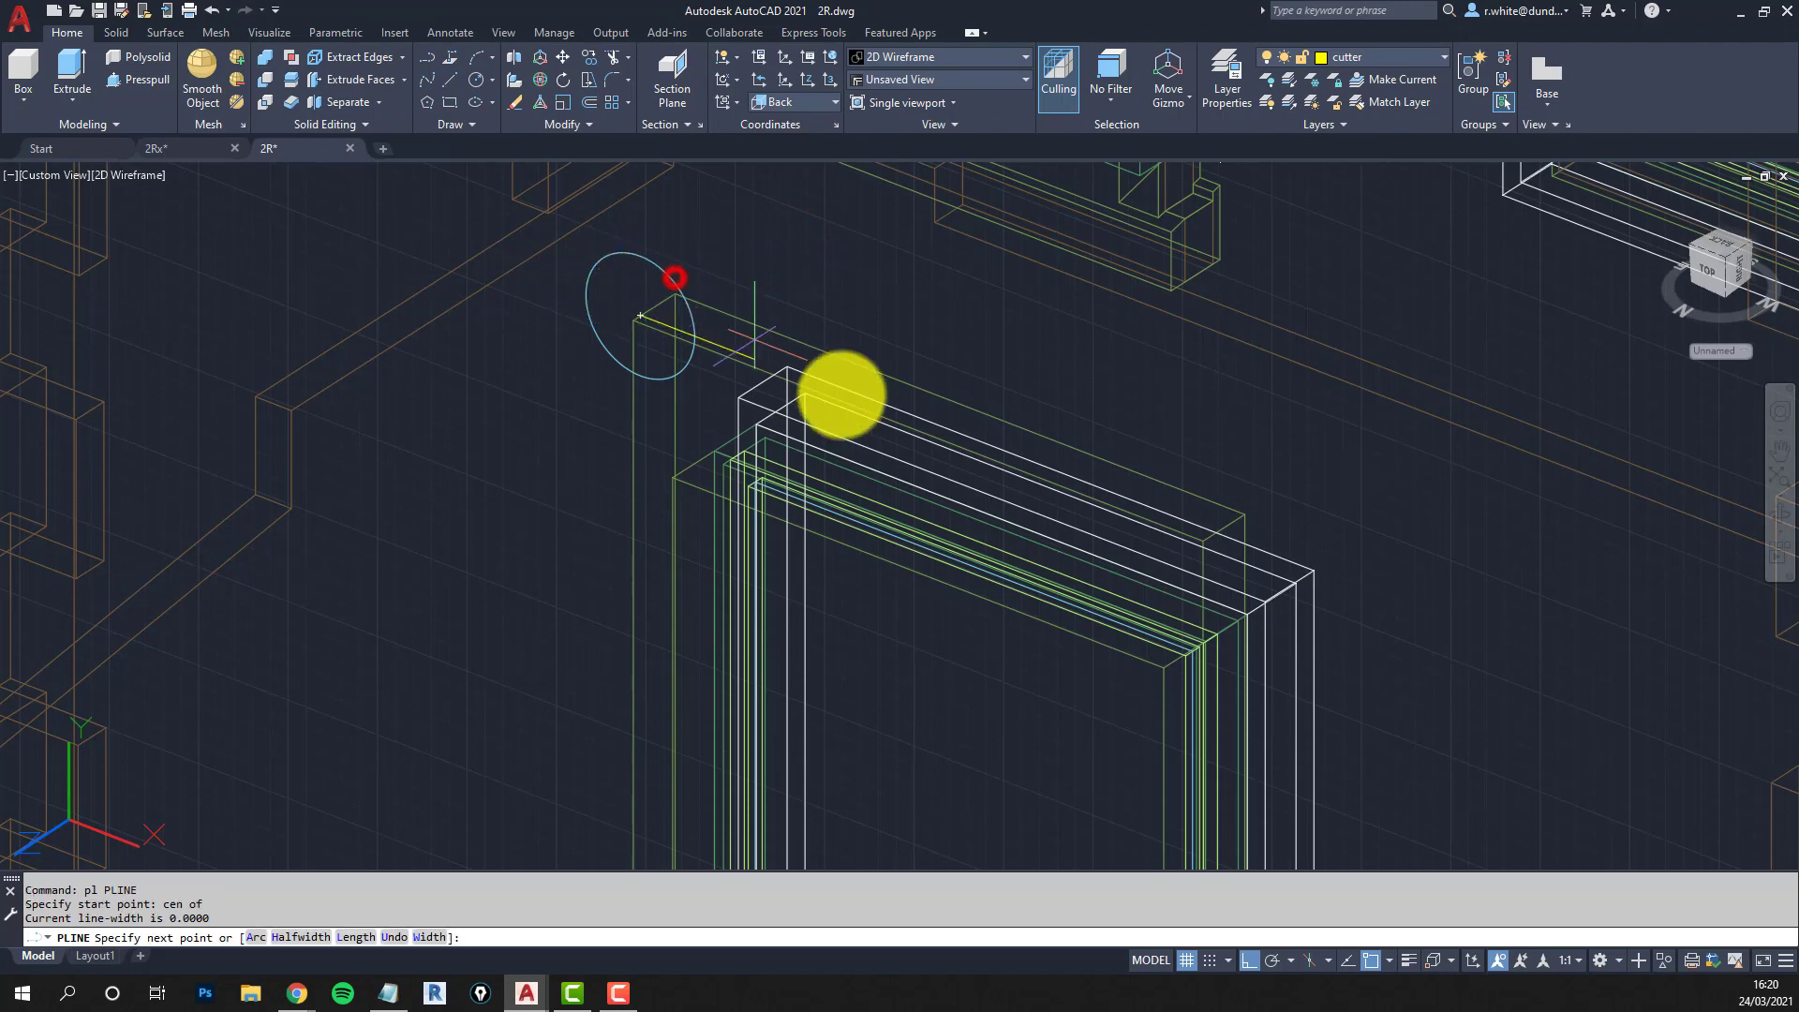
left_click(1209, 526)
Continue the polyline down the surround's side and around the sill's end to the sill's lower corner.
scroll(1116, 510, "down", 3)
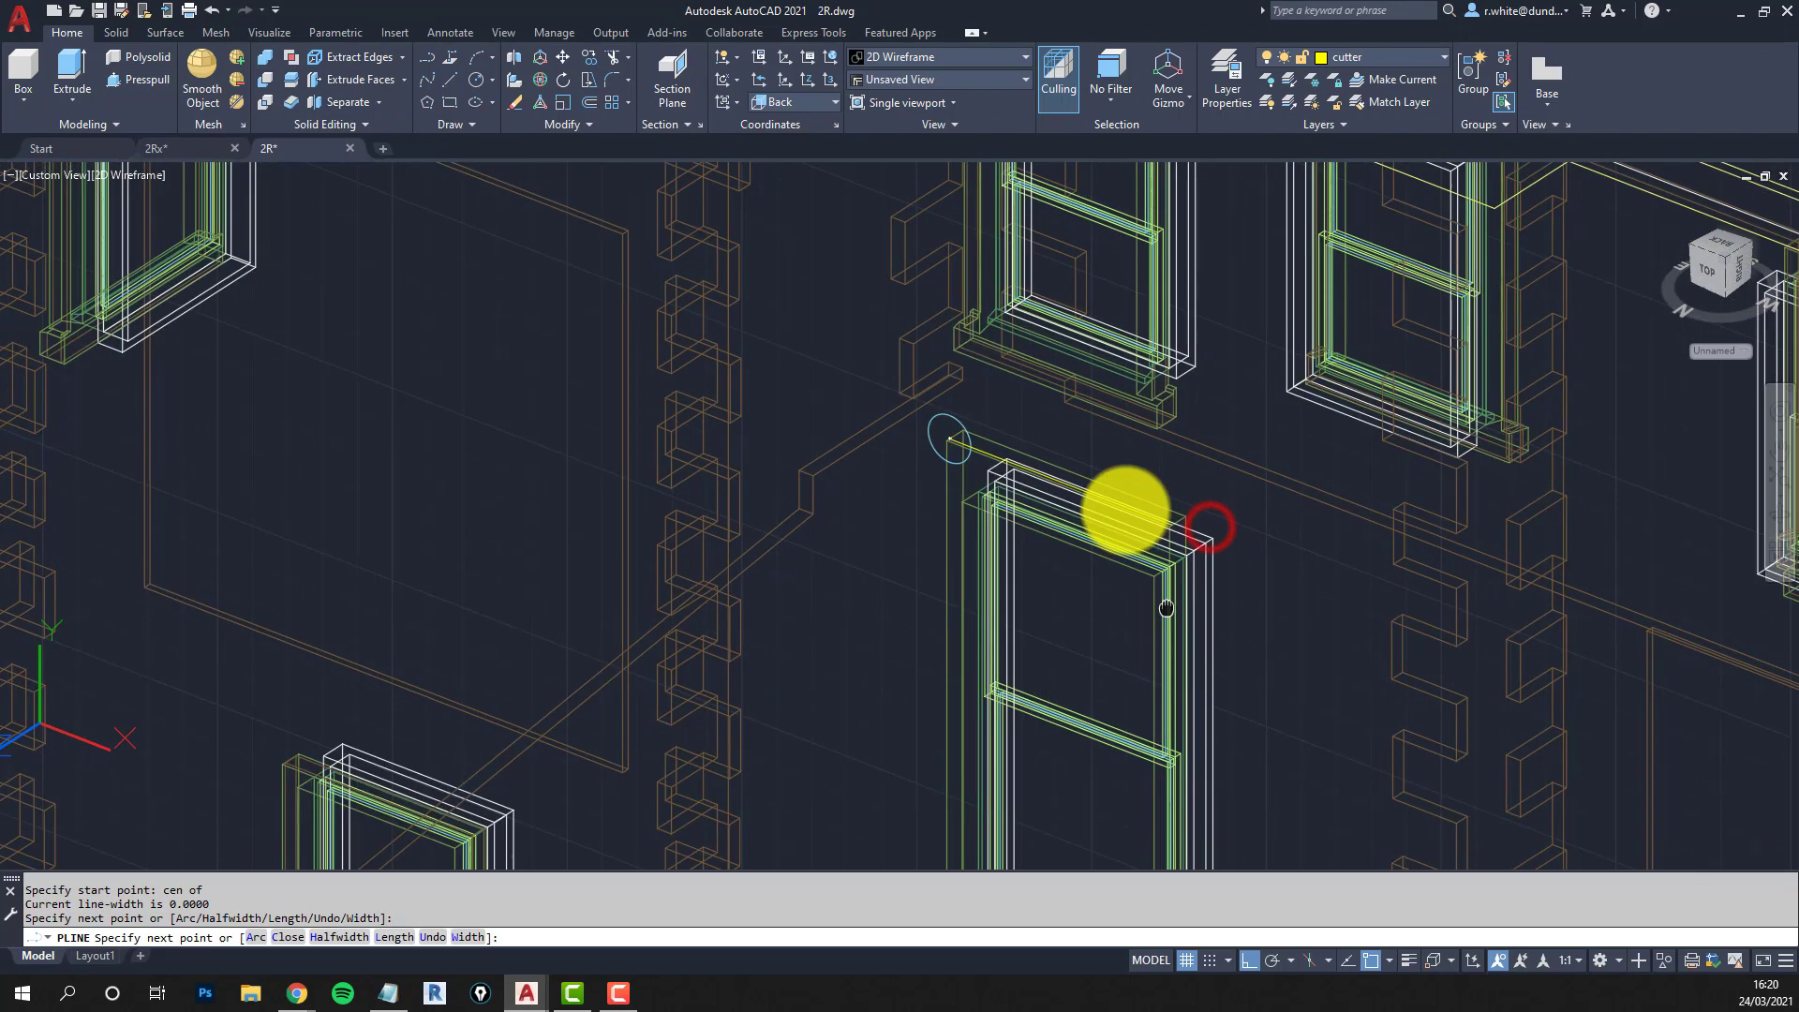
middle_click_drag(1048, 727, 1038, 611)
scroll(1038, 611, "up", 5)
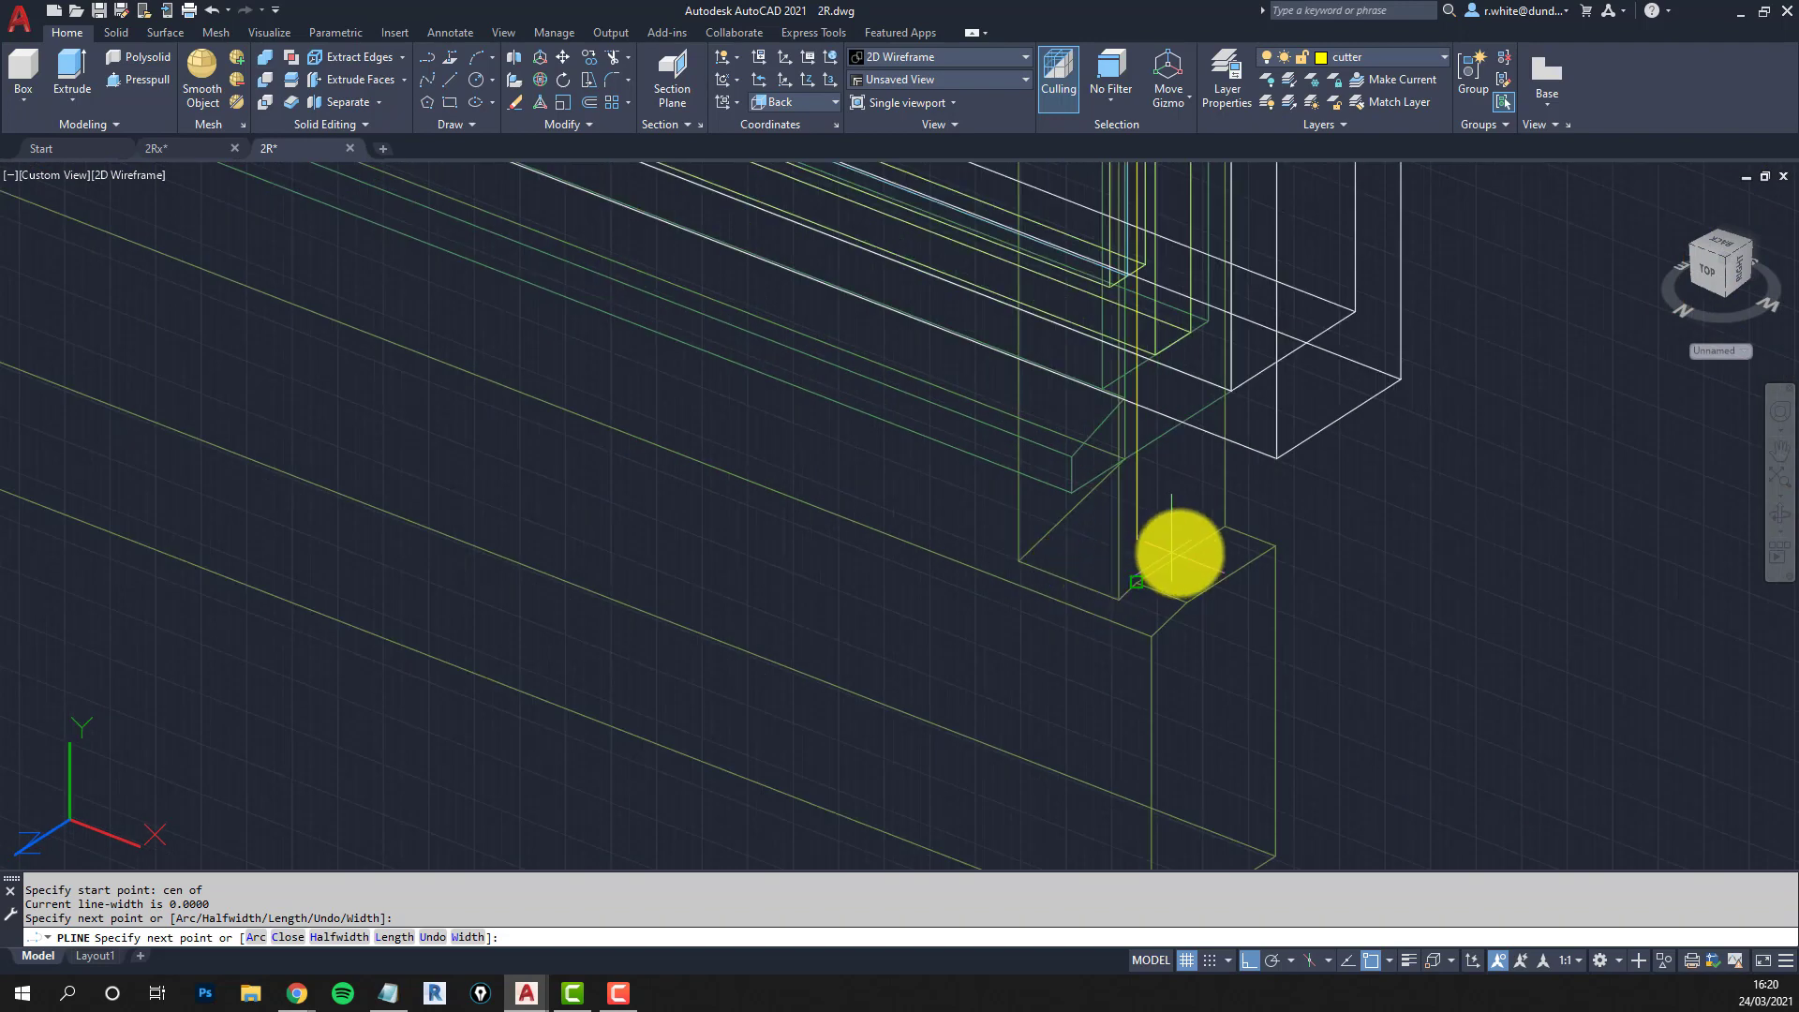
left_click(1133, 583)
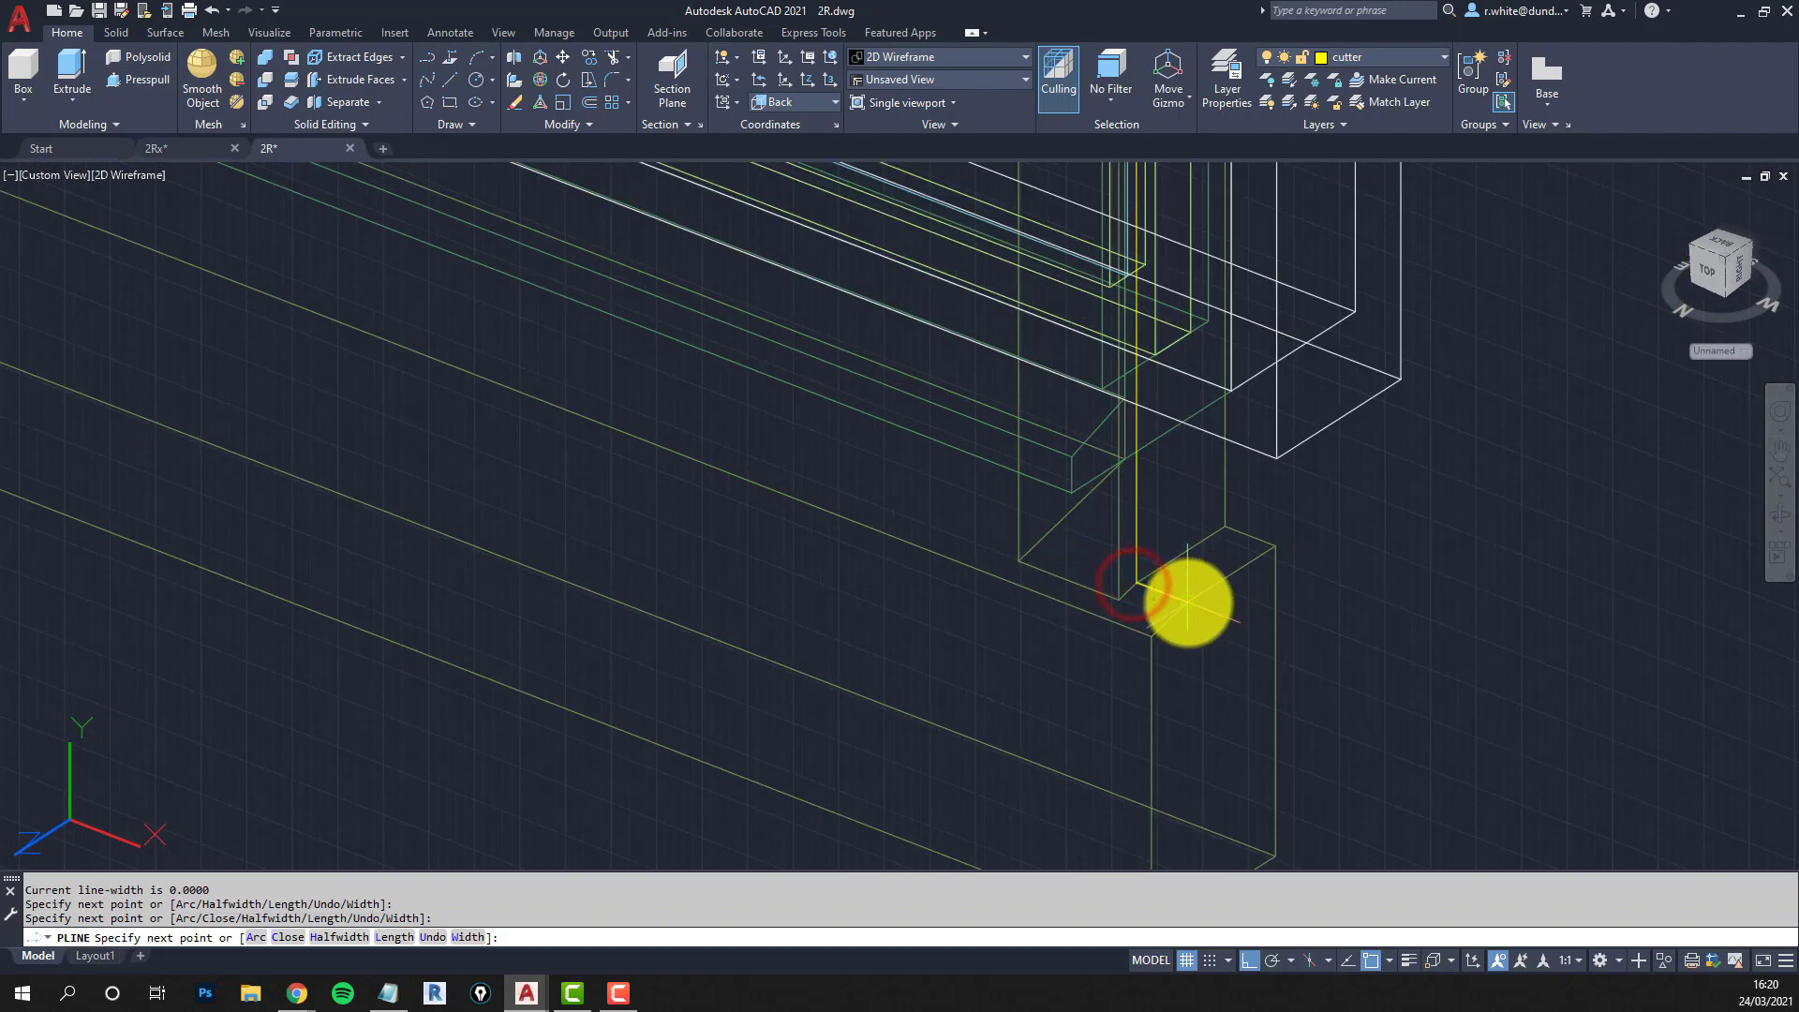
left_click(1189, 603)
middle_click_drag(1188, 602, 1160, 475)
left_click(1165, 693)
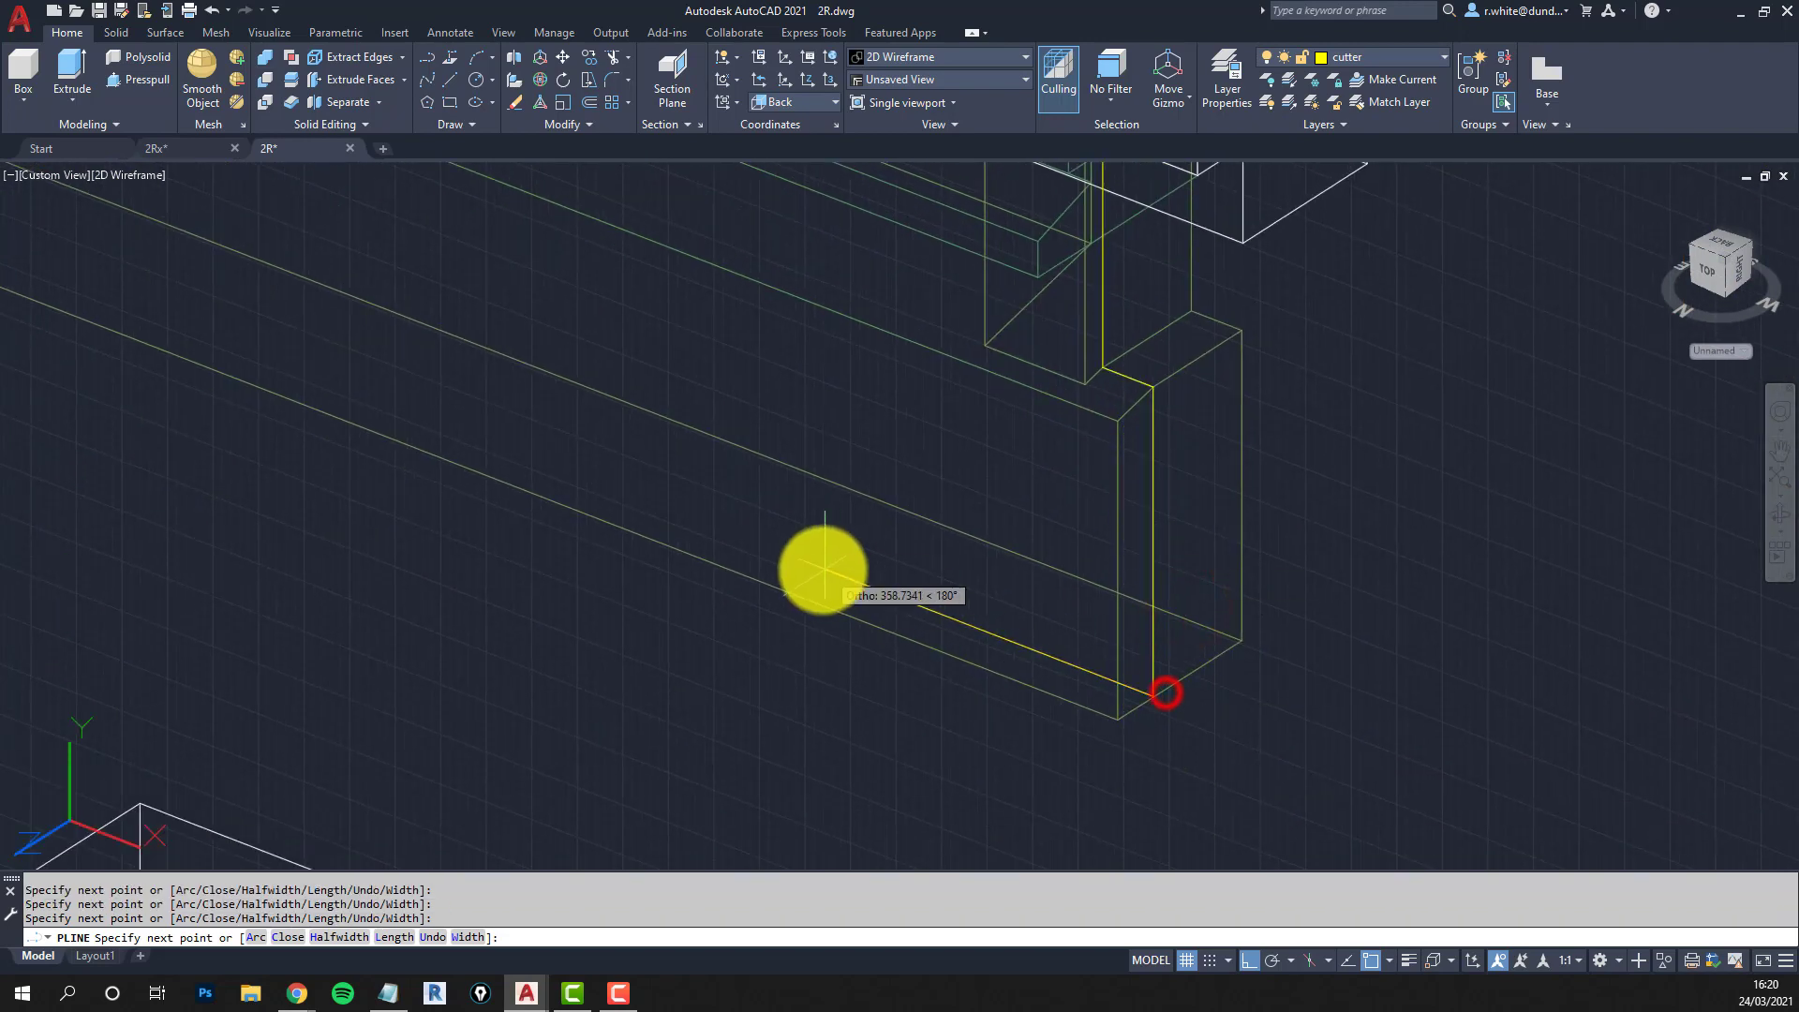
Trace the sill's underside and its other end, then close the polyline at the corner circle's centre.
scroll(1148, 708, "down", 5)
scroll(474, 482, "up", 6)
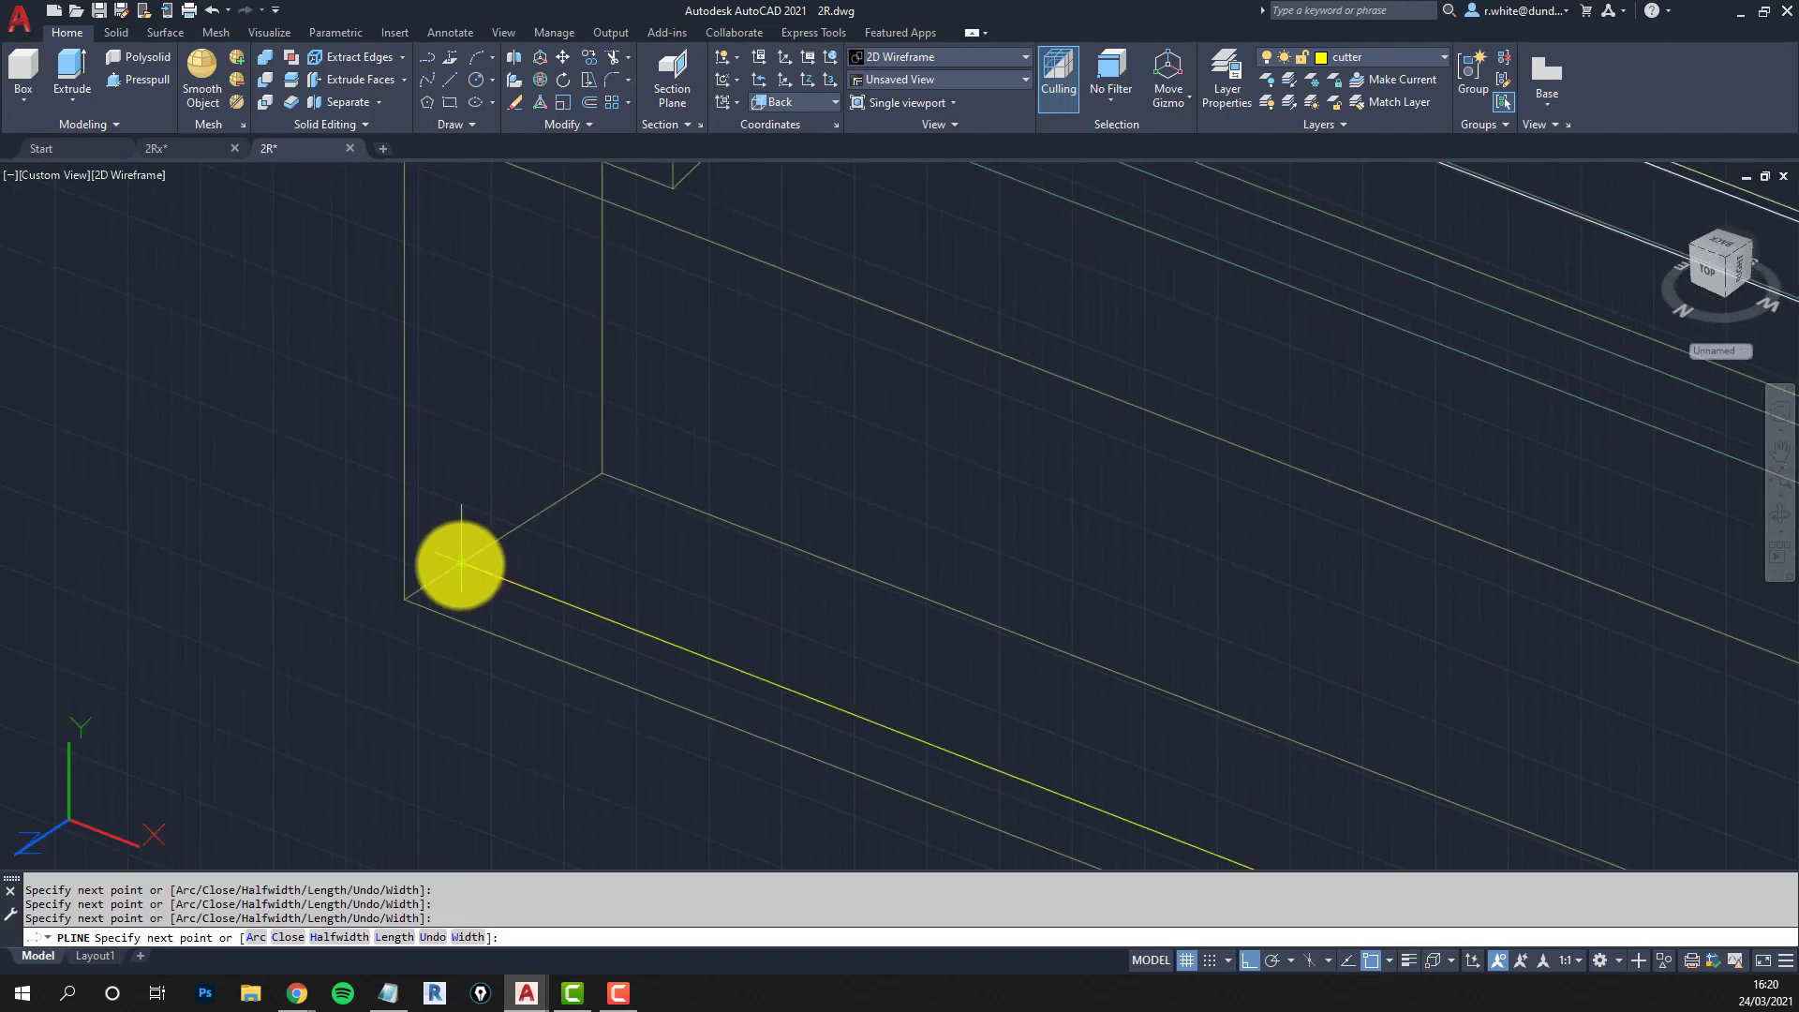
left_click(461, 562)
scroll(481, 526, "down", 3)
scroll(510, 369, "up", 3)
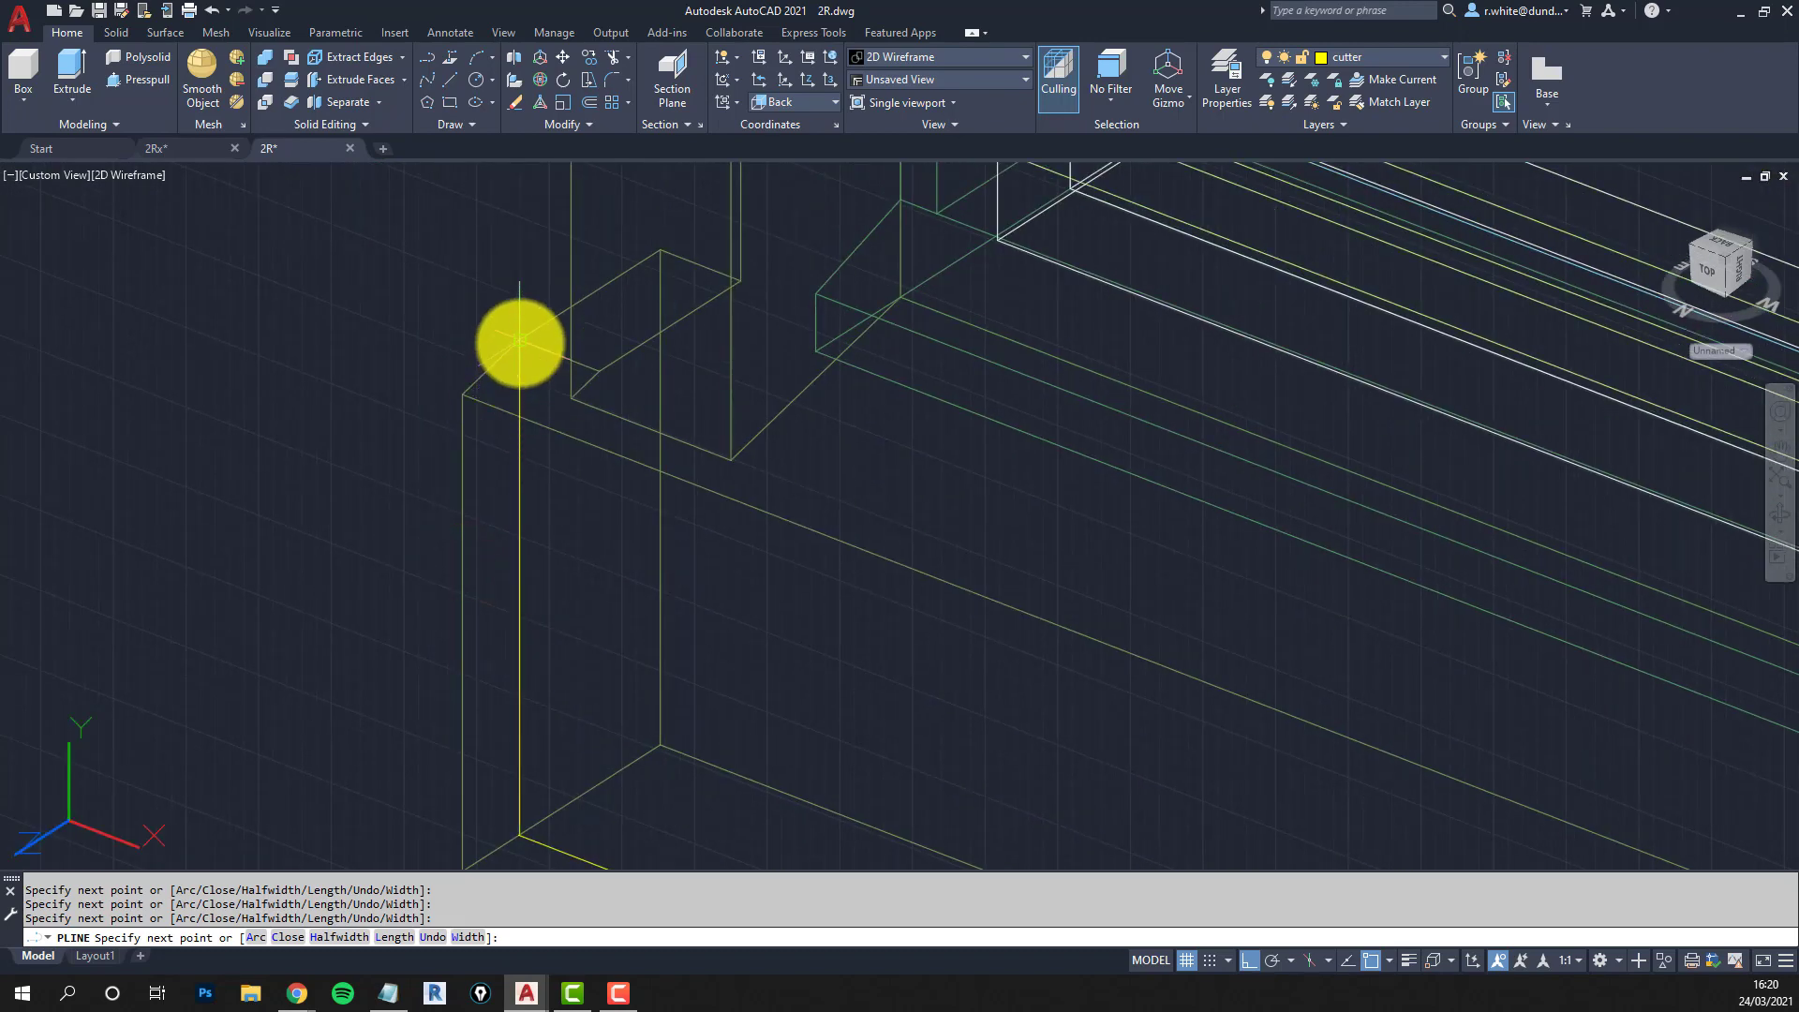
left_click(519, 343)
left_click(612, 370)
scroll(612, 370, "down", 3)
scroll(623, 301, "up", 4)
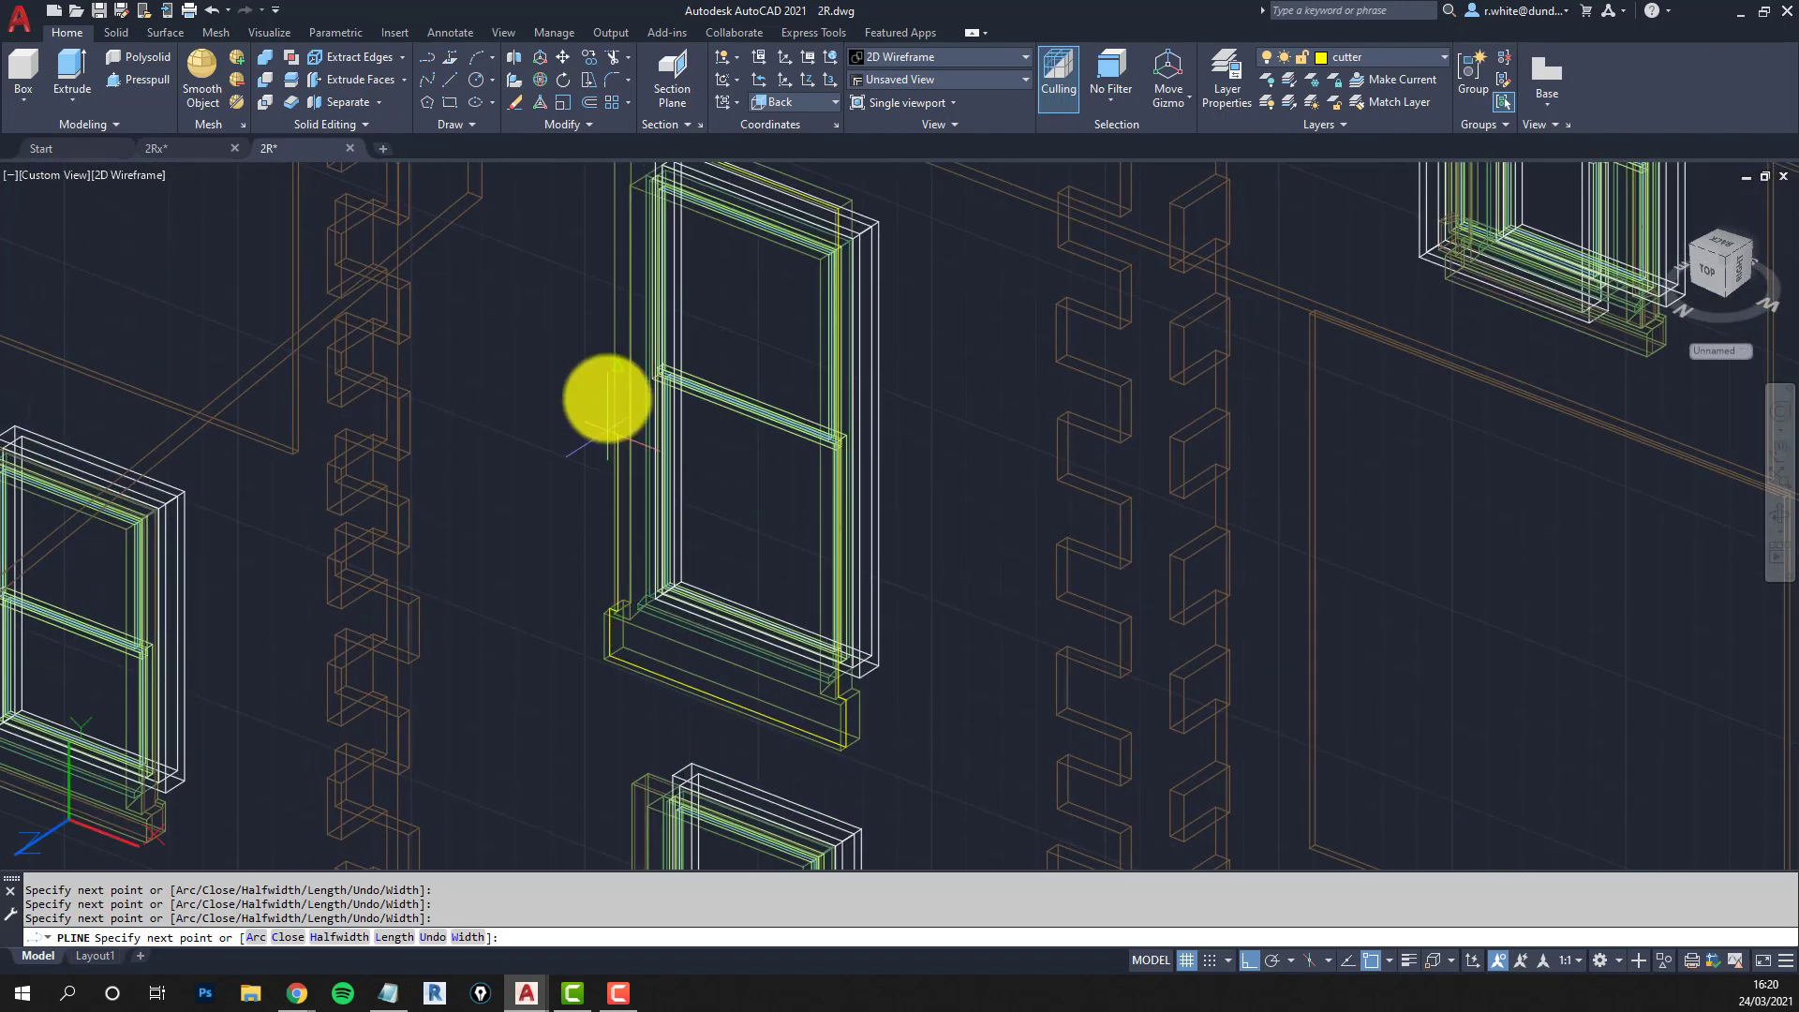
scroll(626, 369, "up", 4)
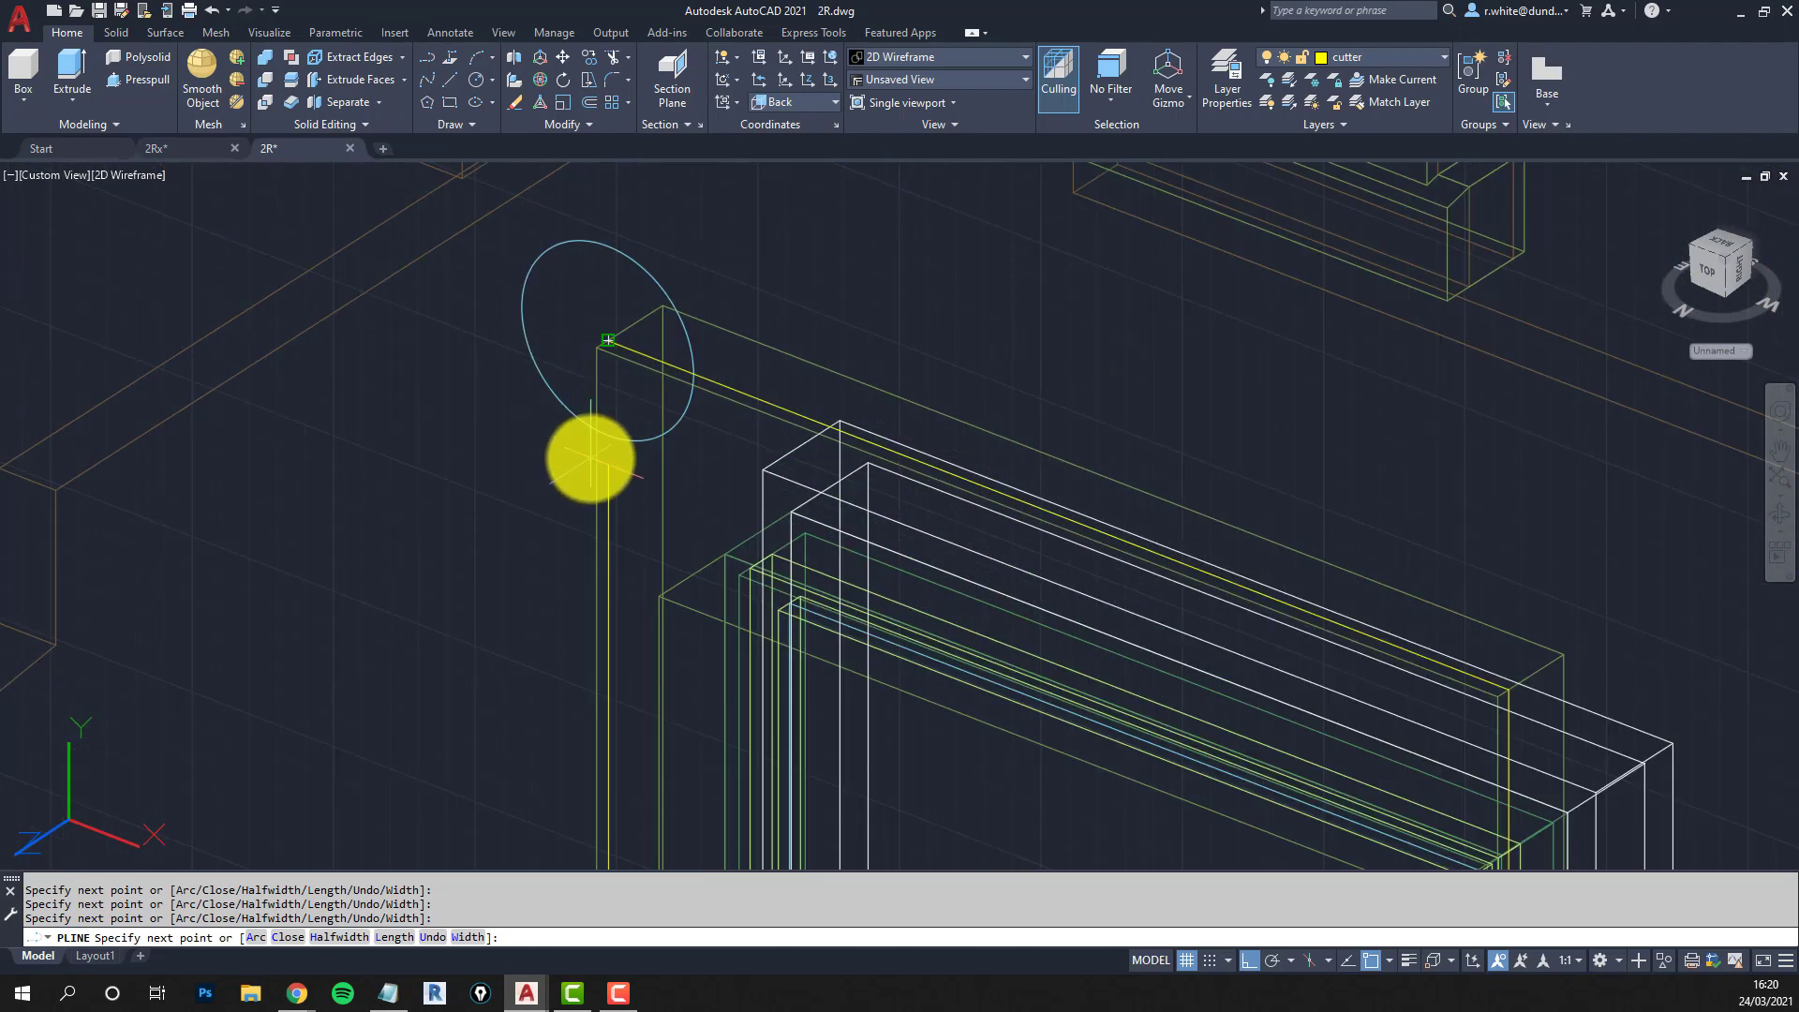
key("Return")
Extrude the closed window outline into the wall with the default height of -175 to form the cutter.
scroll(619, 452, "down", 3)
scroll(683, 405, "up", 4)
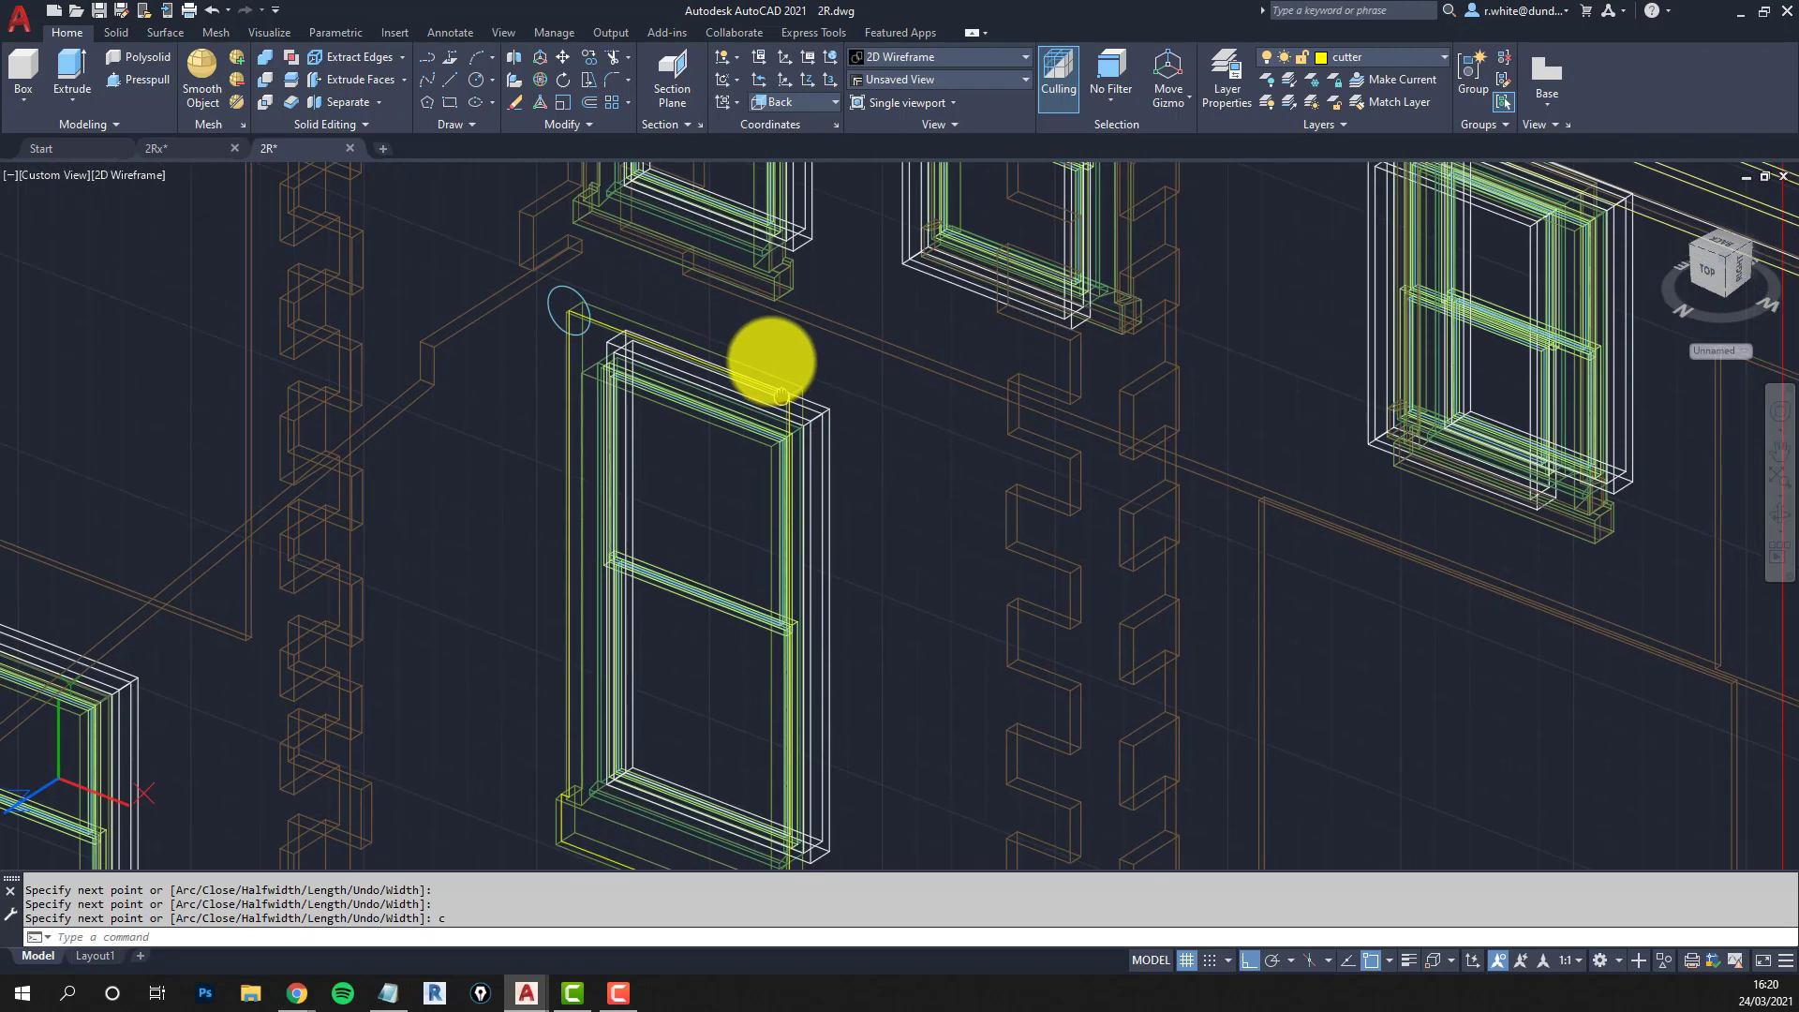
key("Escape")
key("Escape")
type("ext")
key("Return")
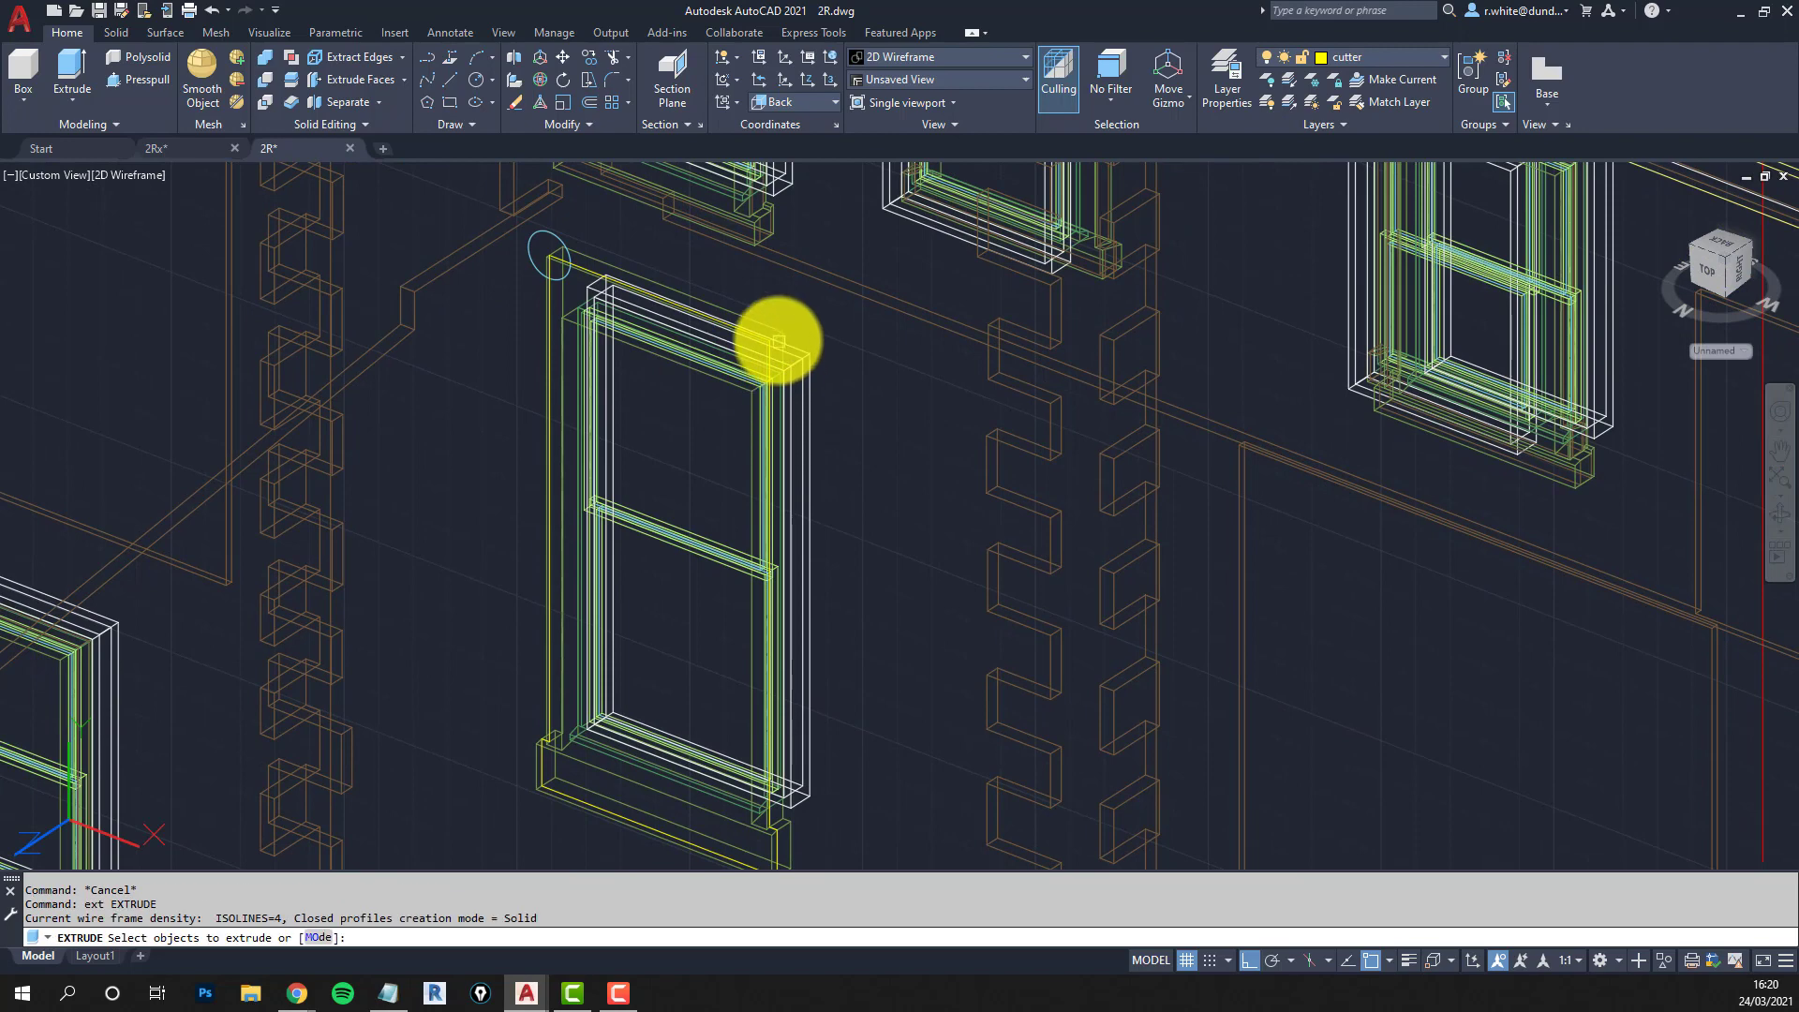
left_click(768, 344)
key("Return")
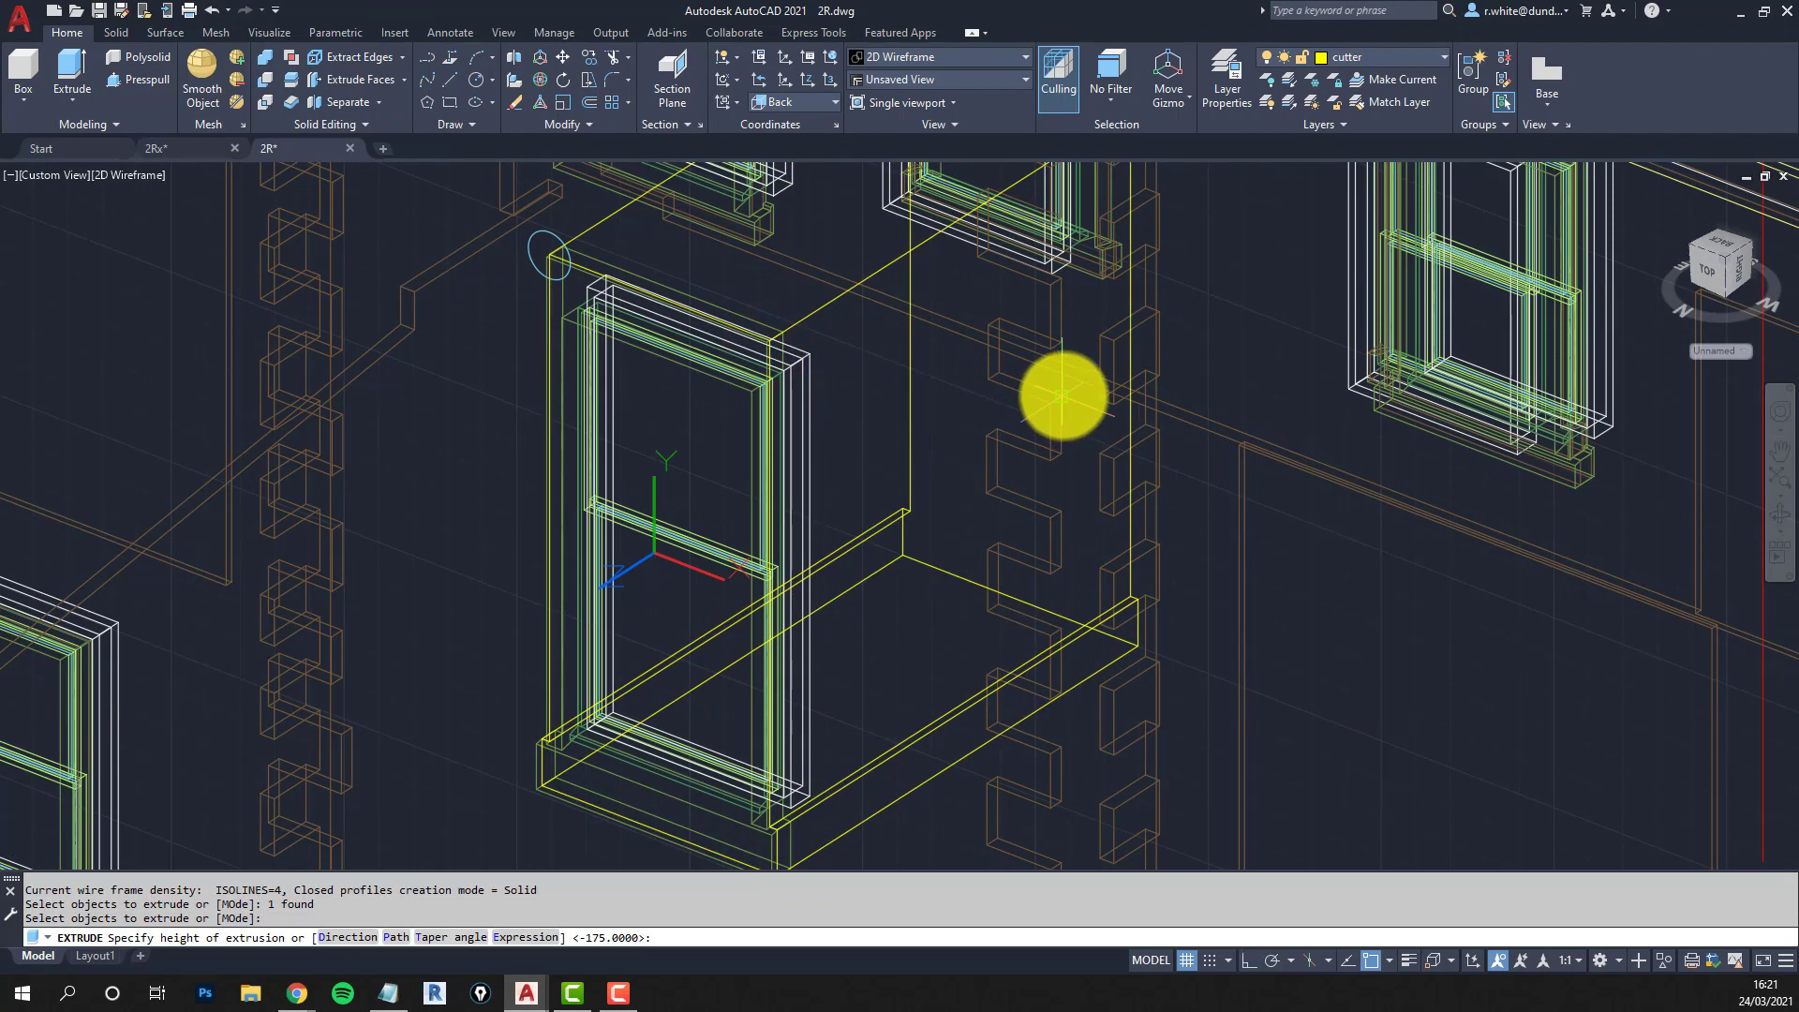
left_click(1061, 395)
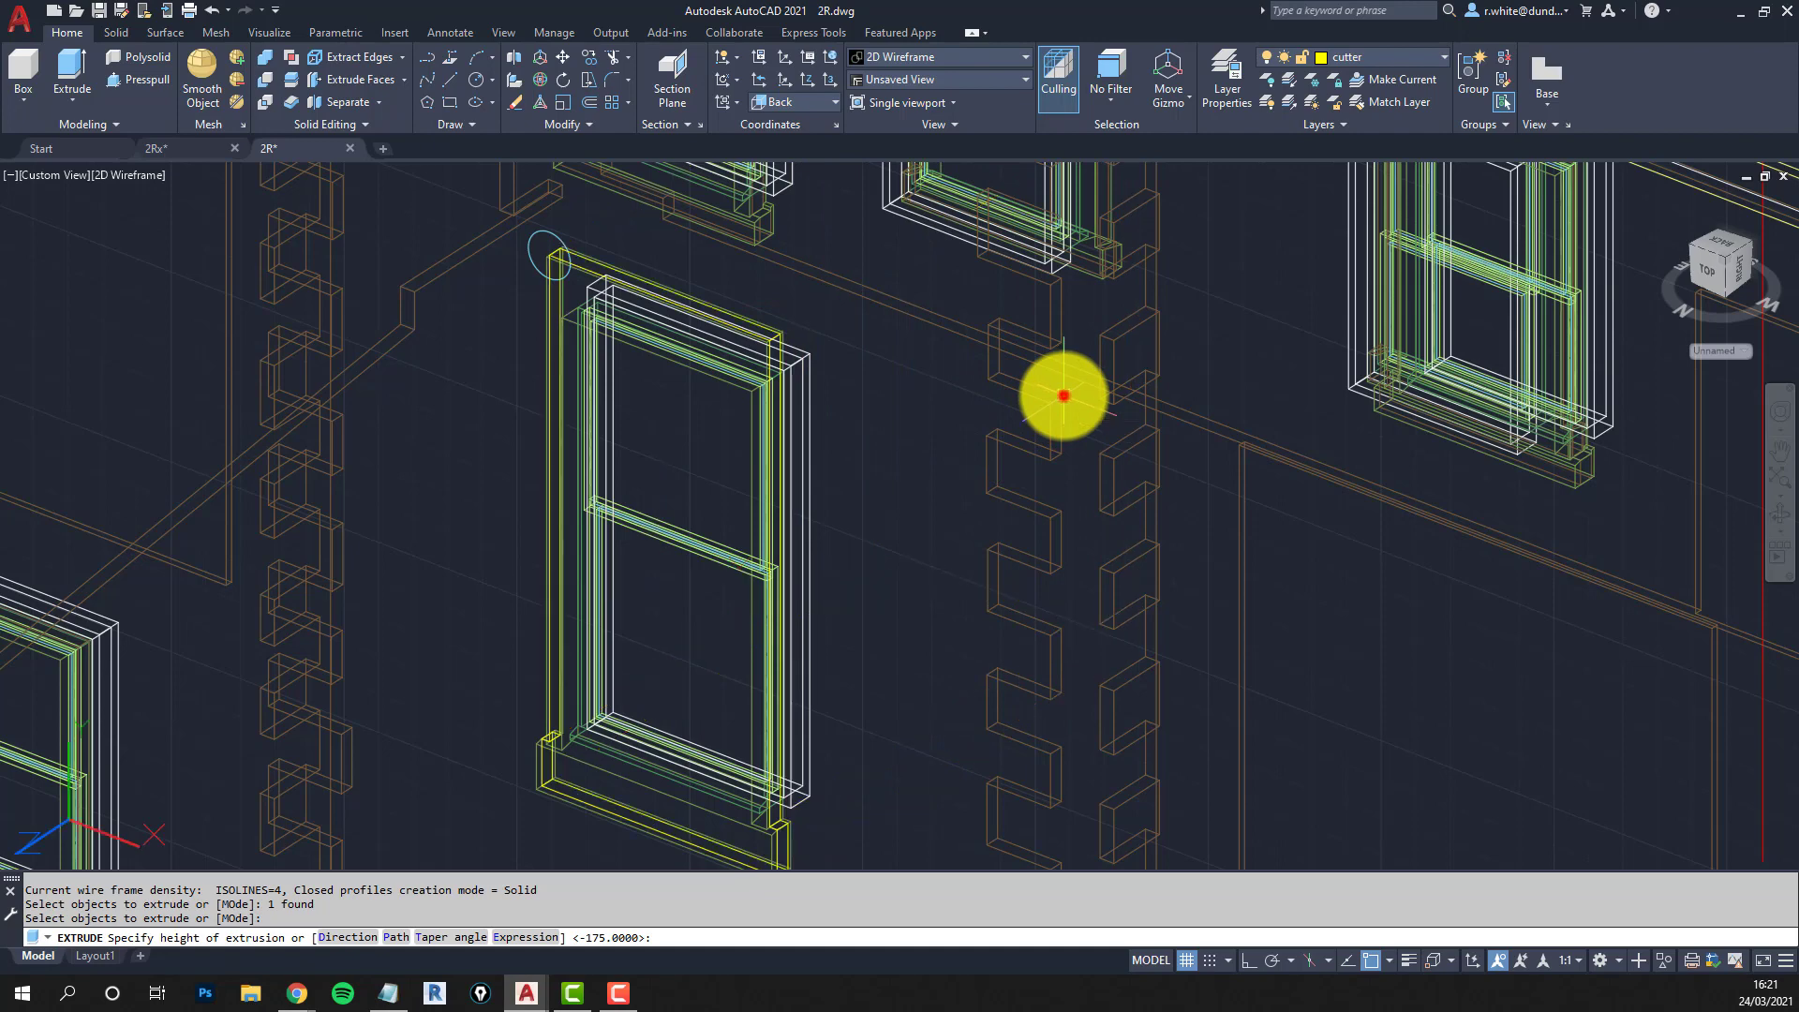
Subtract the extruded cutter from the building wall and erase the circle at the window's upper corner.
scroll(923, 463, "down", 3)
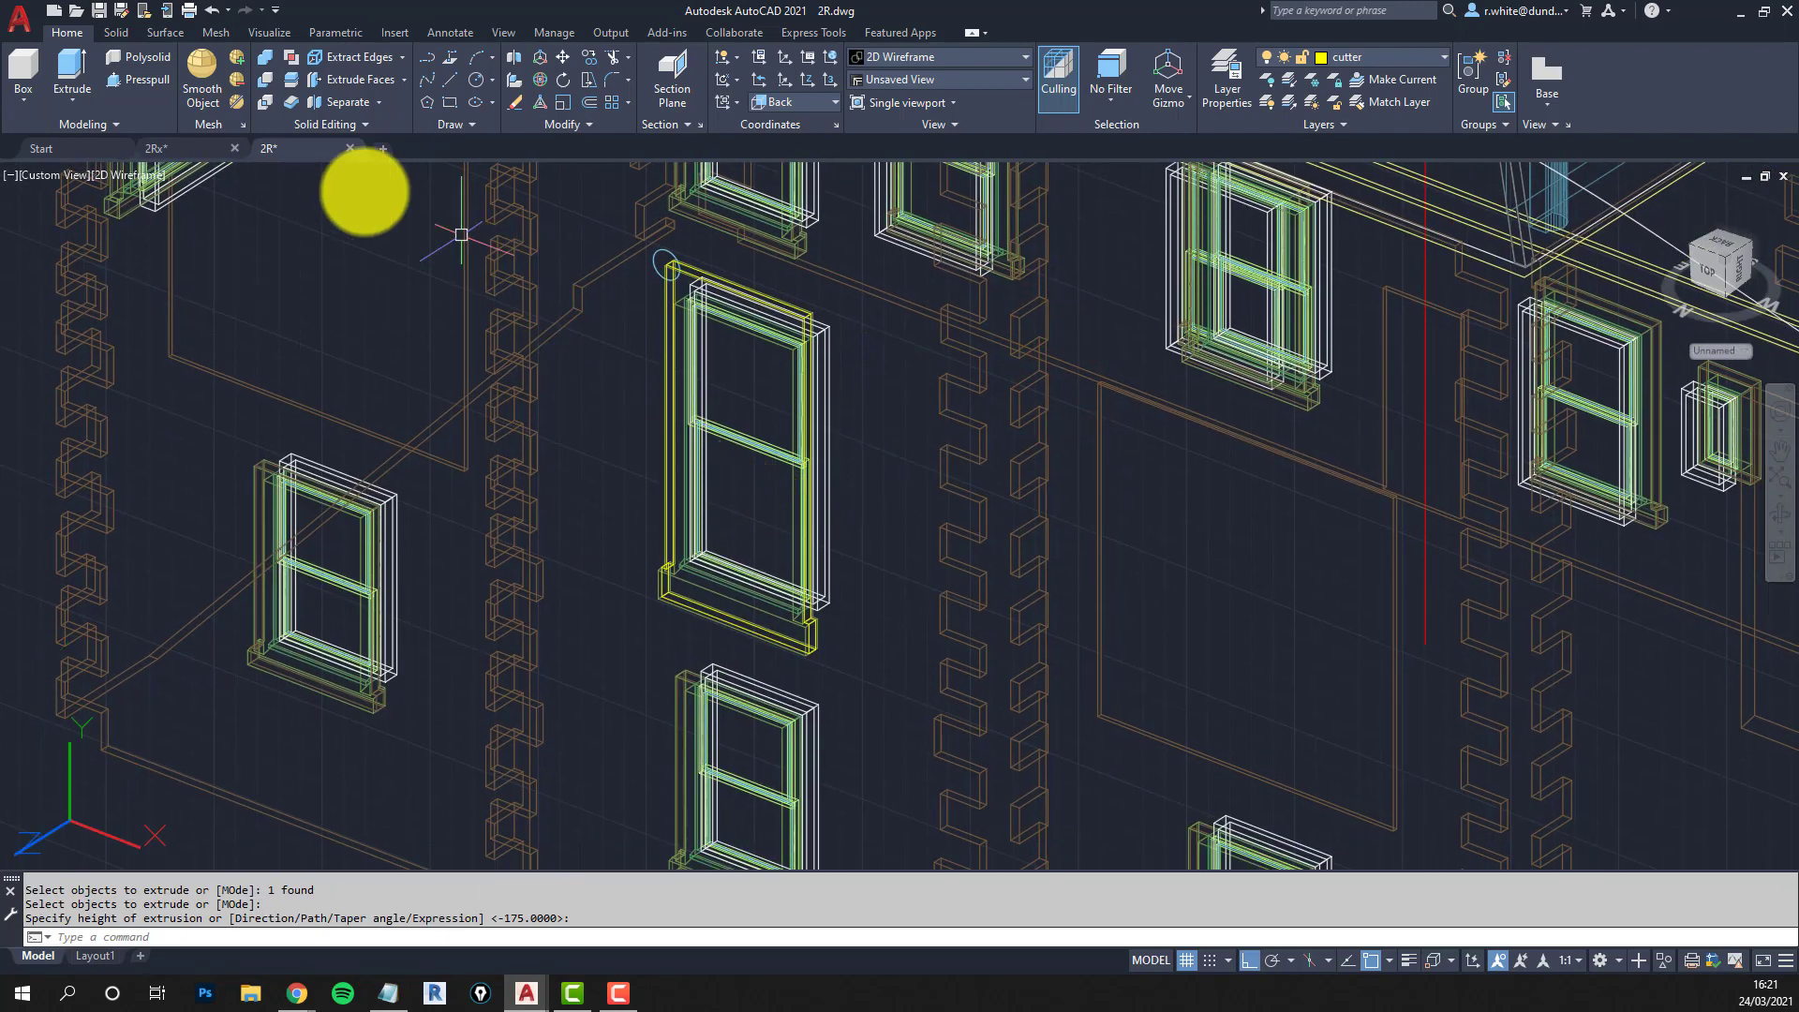
left_click(267, 64)
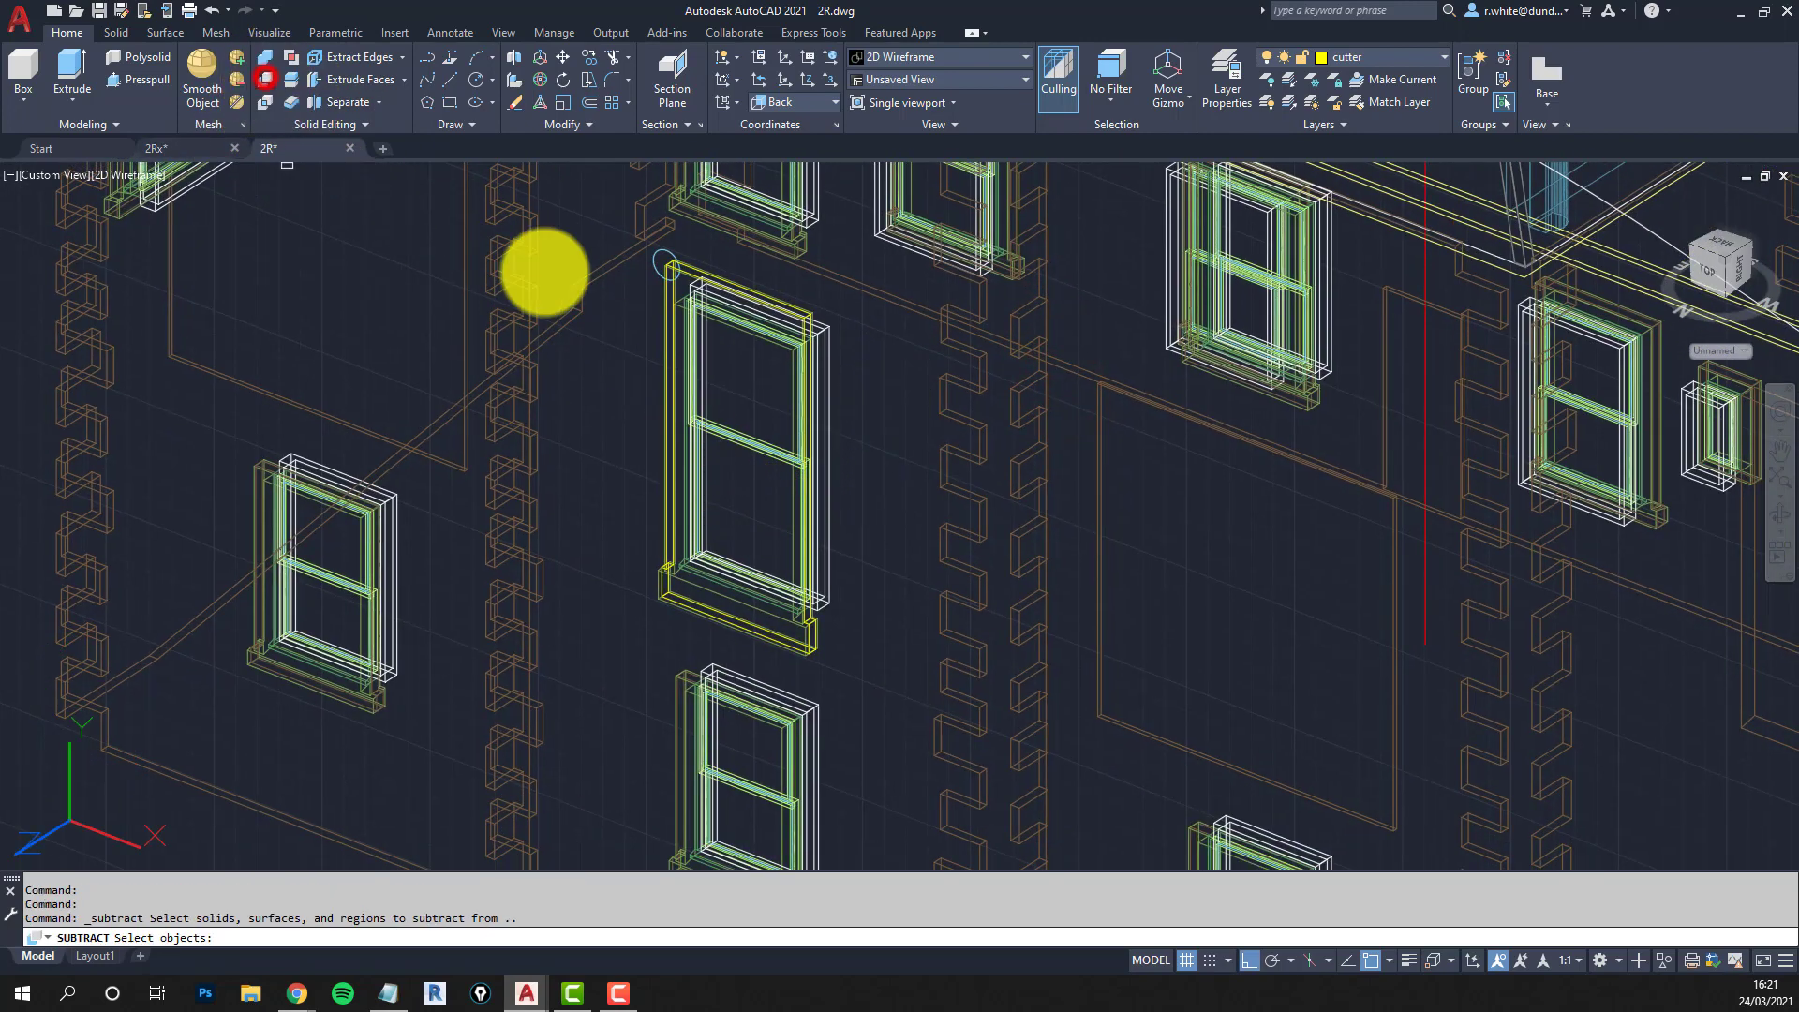
left_click(949, 420)
key("Return")
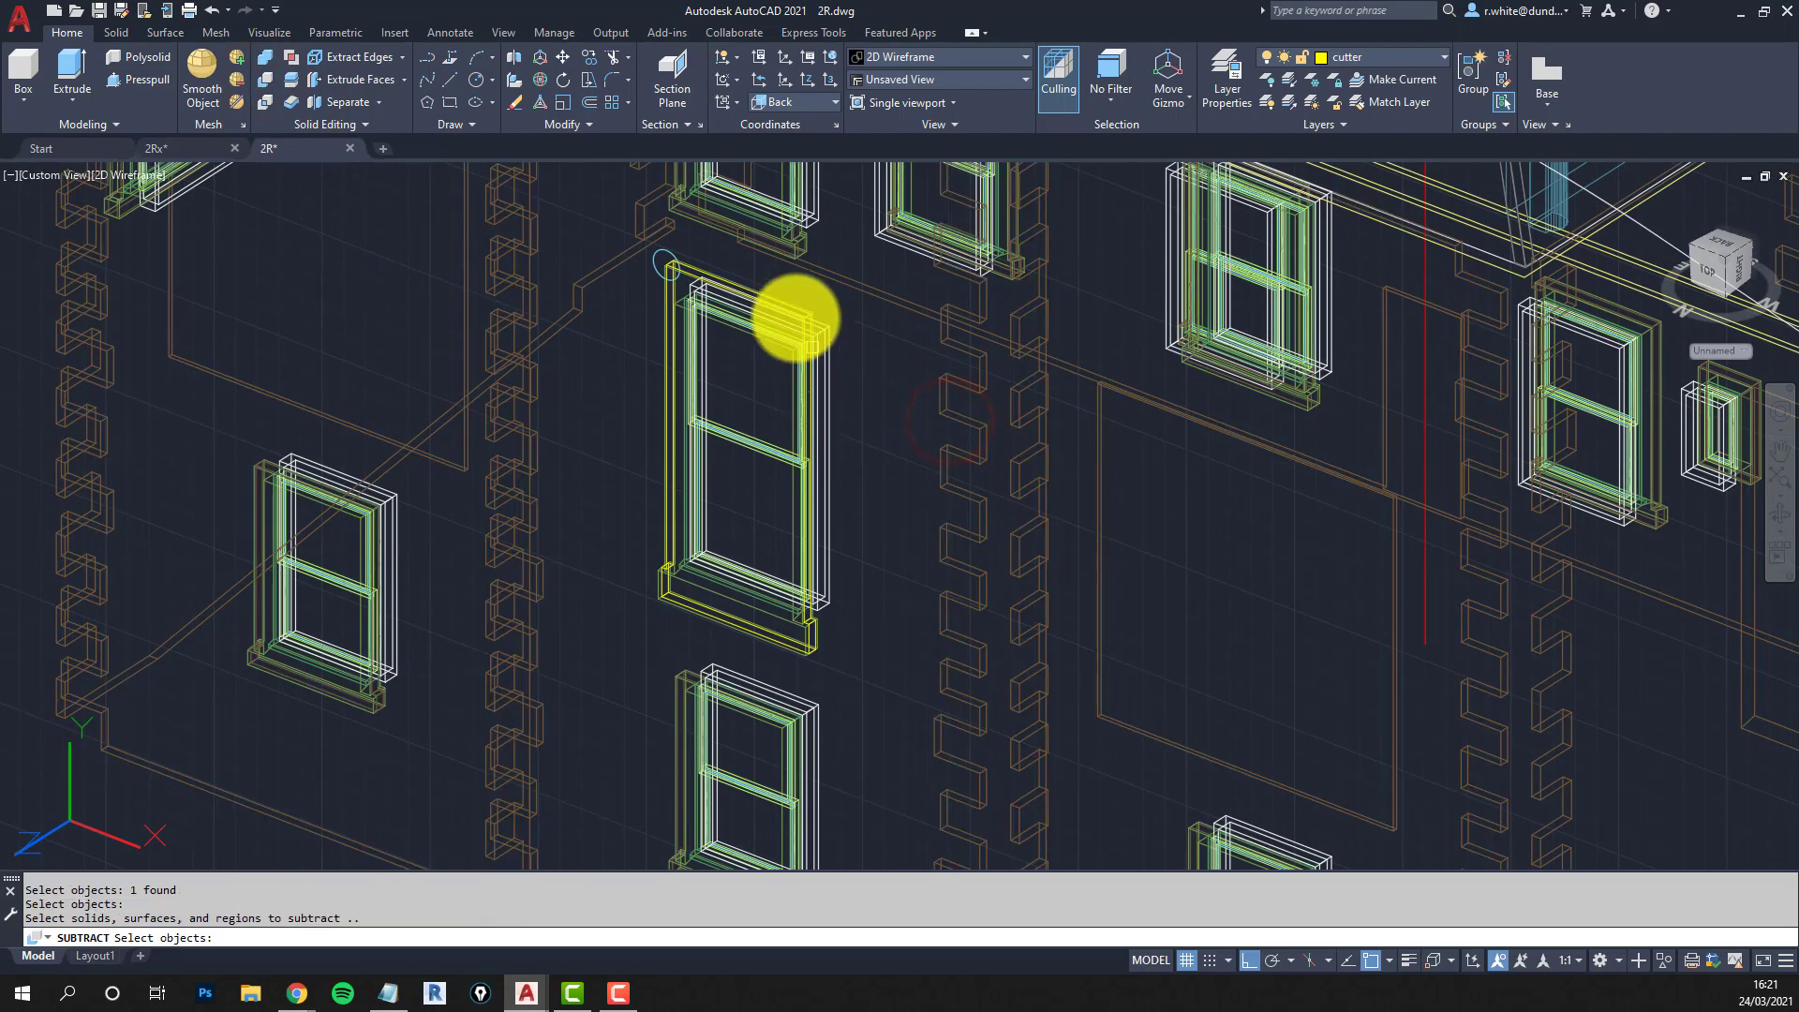
left_click(664, 344)
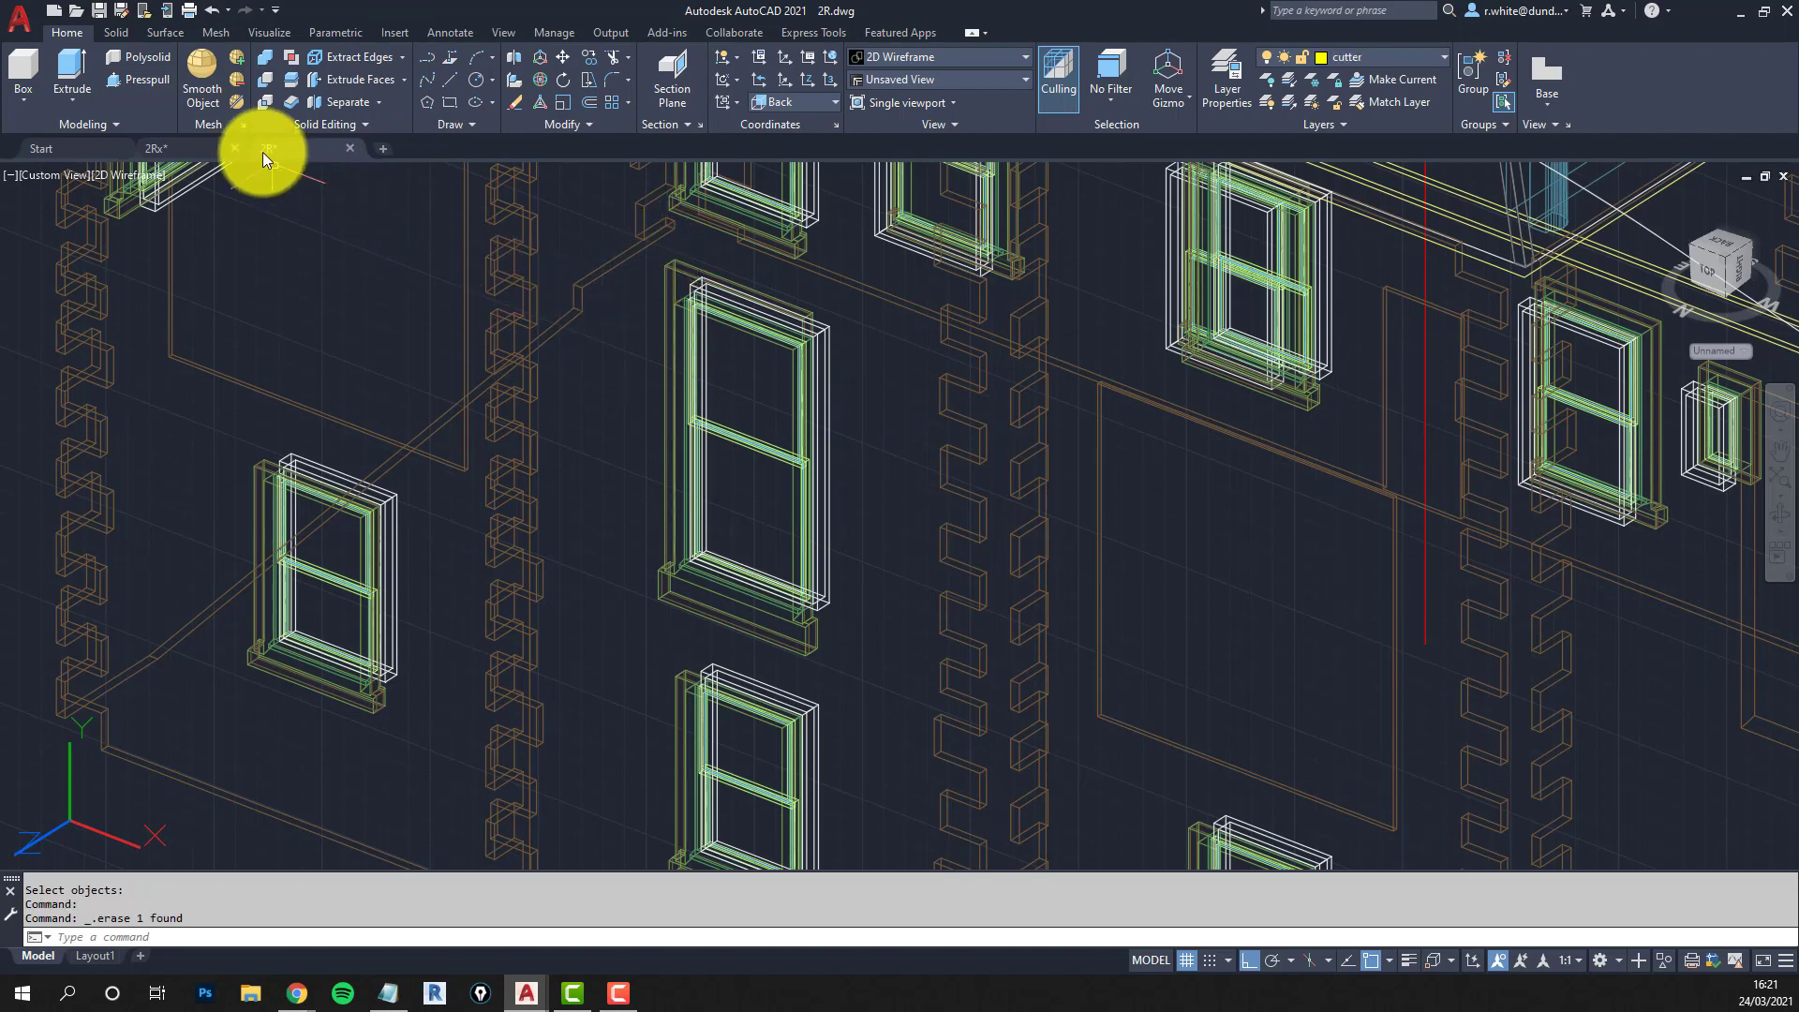
Apply the Shaded with Edges visual style to the model and orbit around the placed window.
left_click(118, 174)
left_click(180, 323)
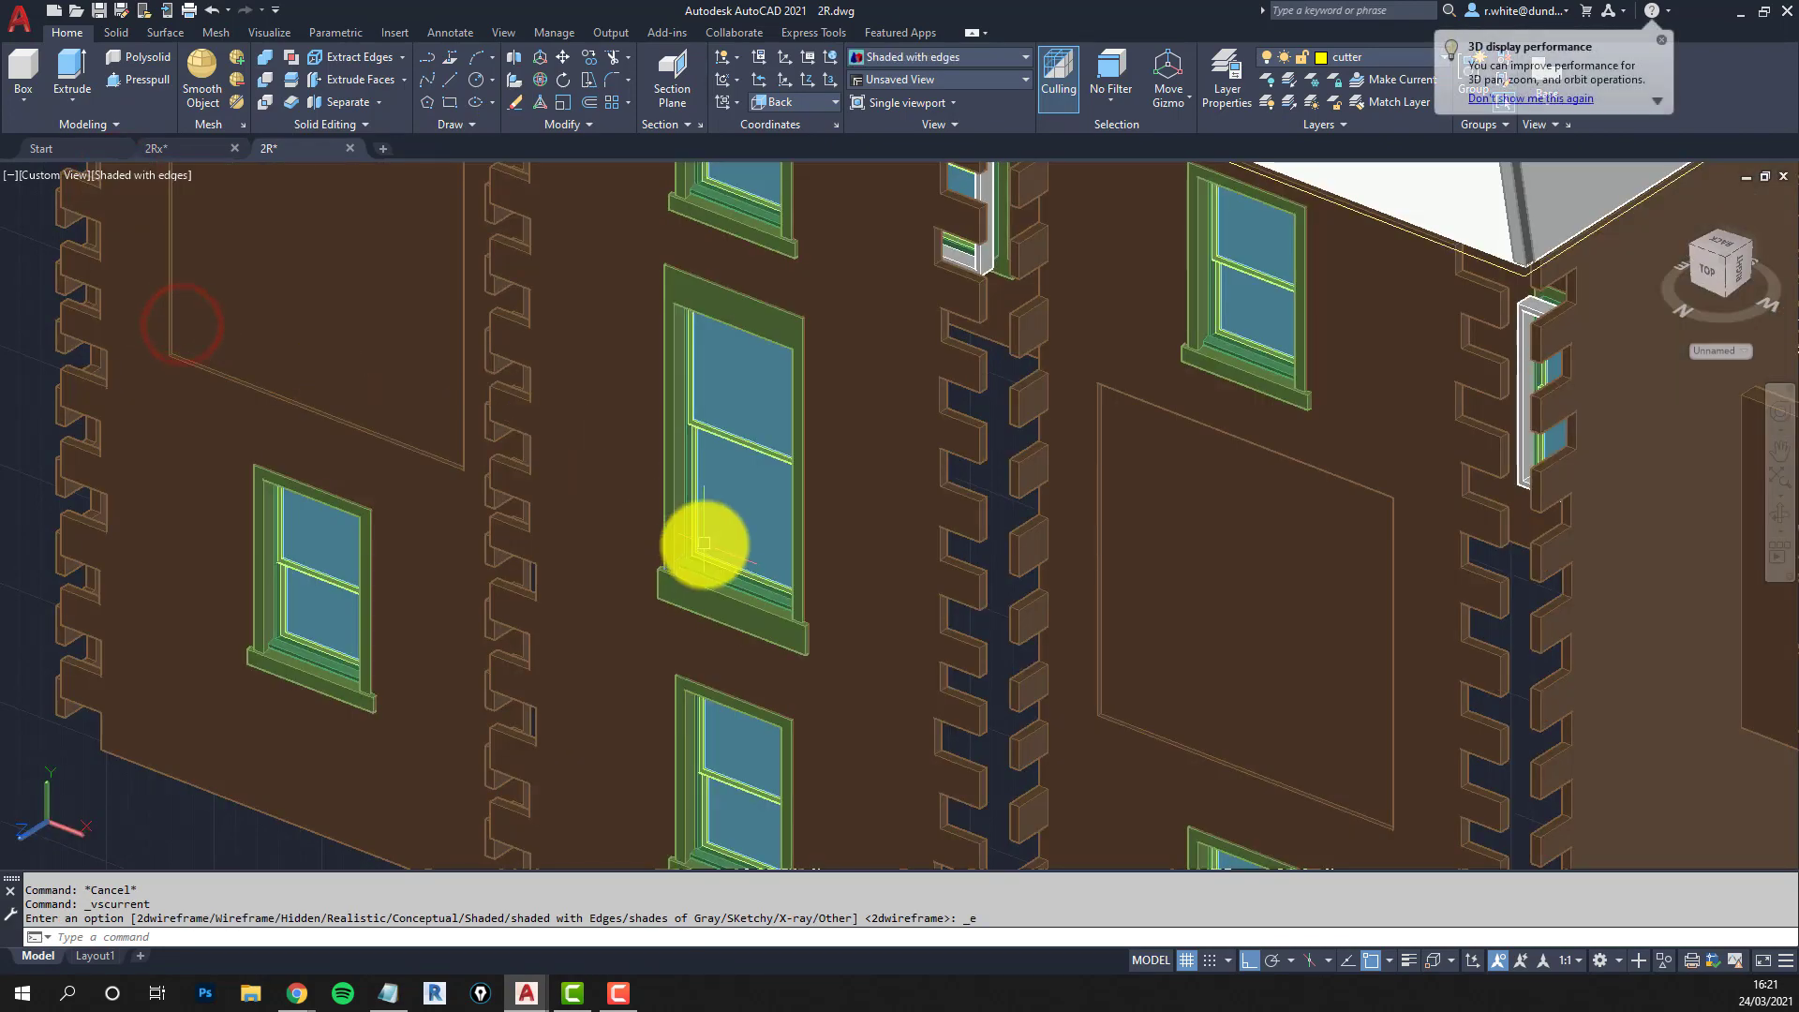
mouse_move(703, 542)
middle_mouse_down("shift")
mouse_move(775, 522)
mouse_move(722, 550)
middle_mouse_up("shift")
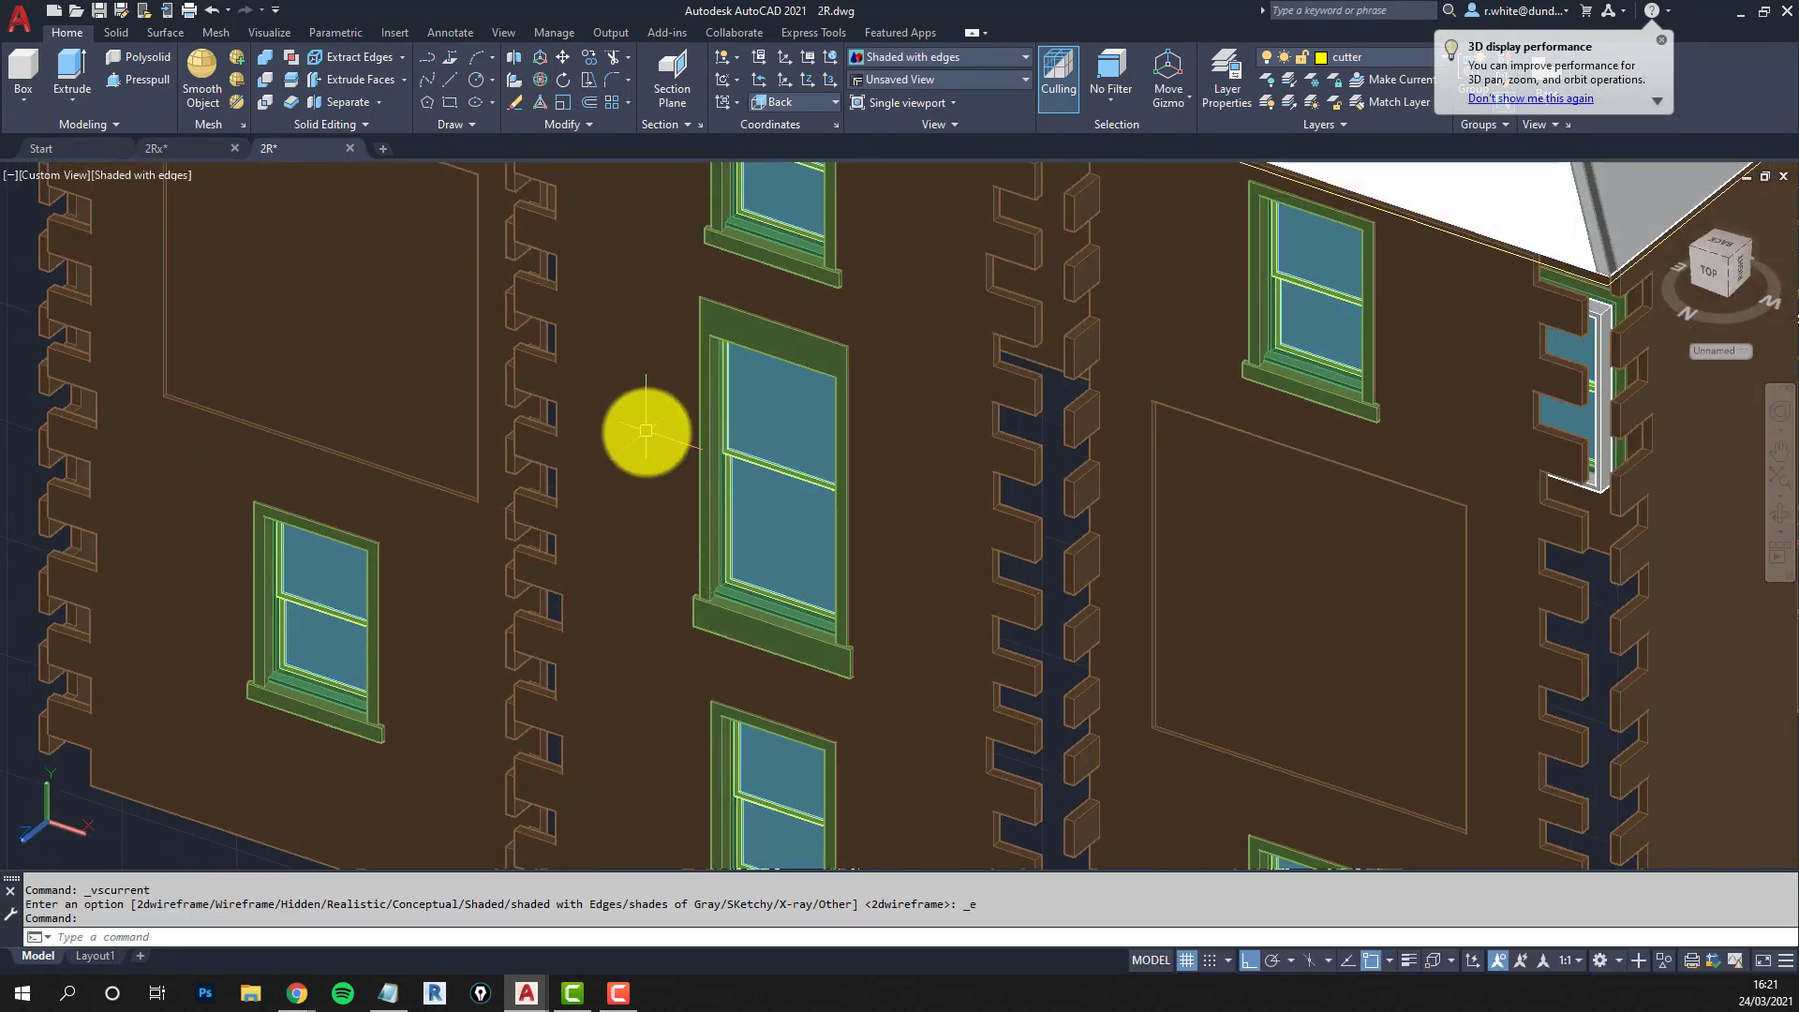
Turn on all layers of the drawing with the -LAYER command, using * as the layer name list.
key("Escape")
key("Escape")
key("Escape")
type("layer")
key("Return")
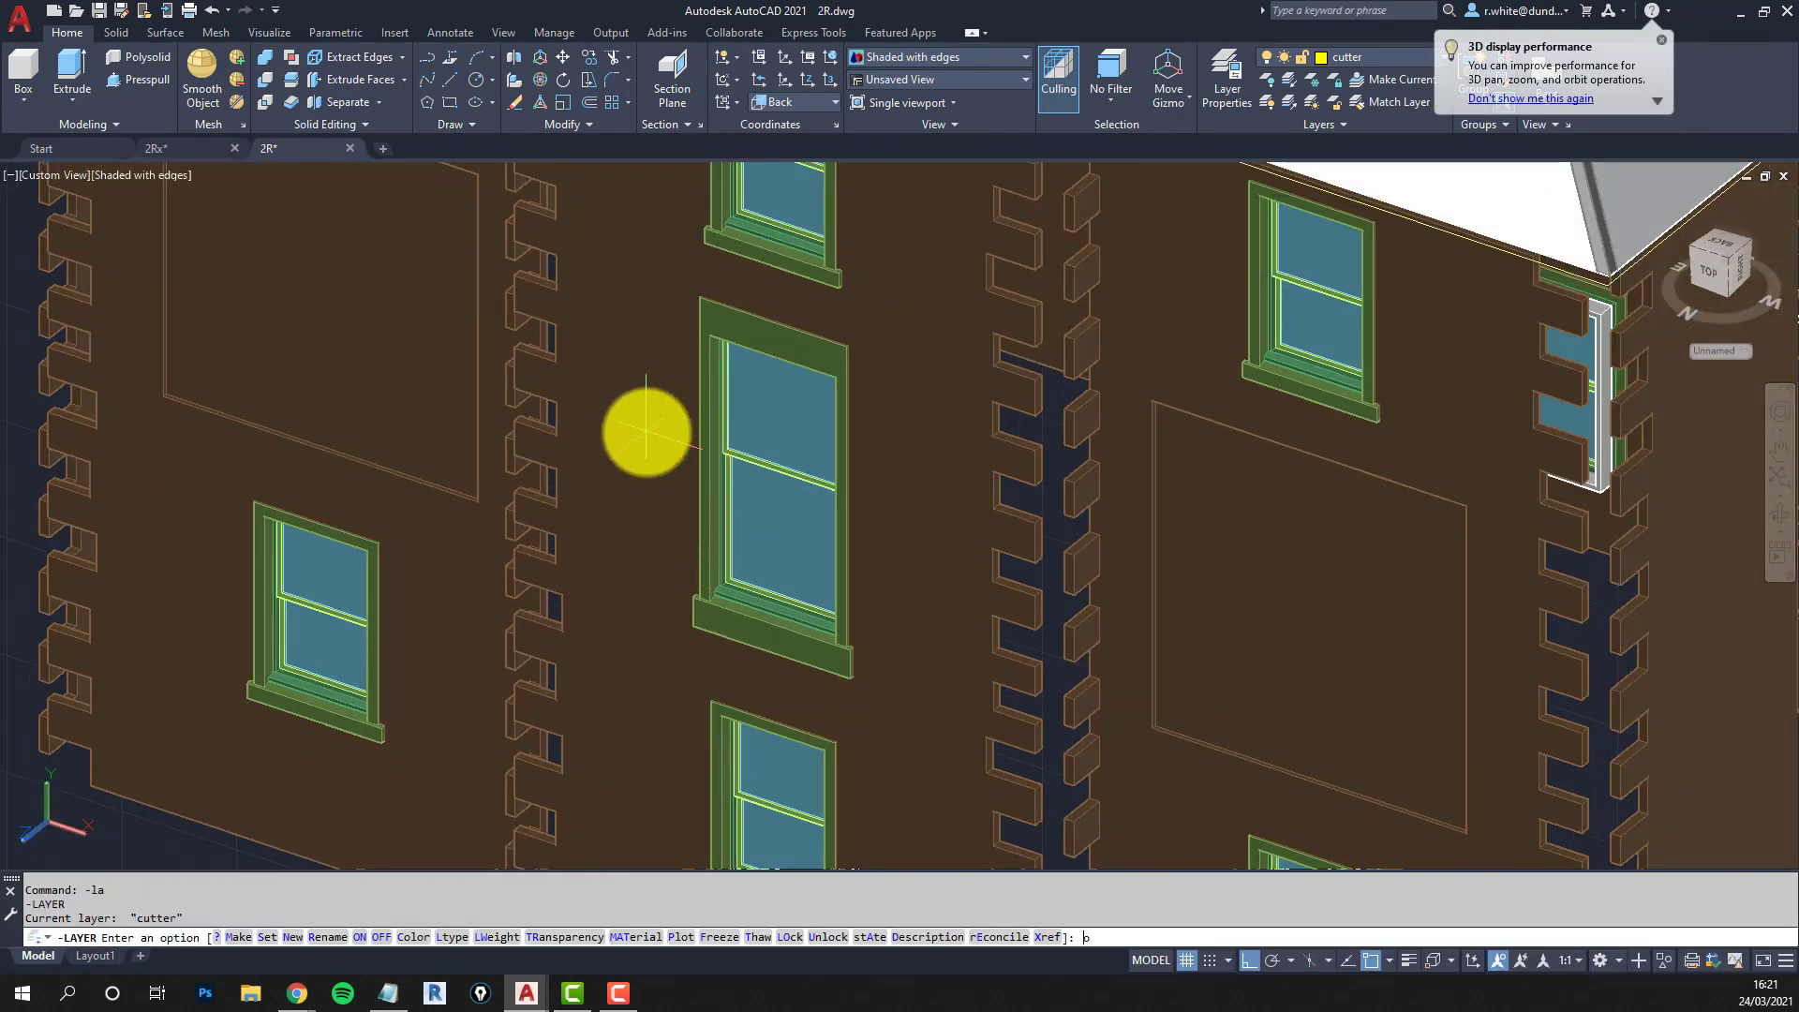
type("on")
key("Return")
type("*")
key("Return")
key("Return")
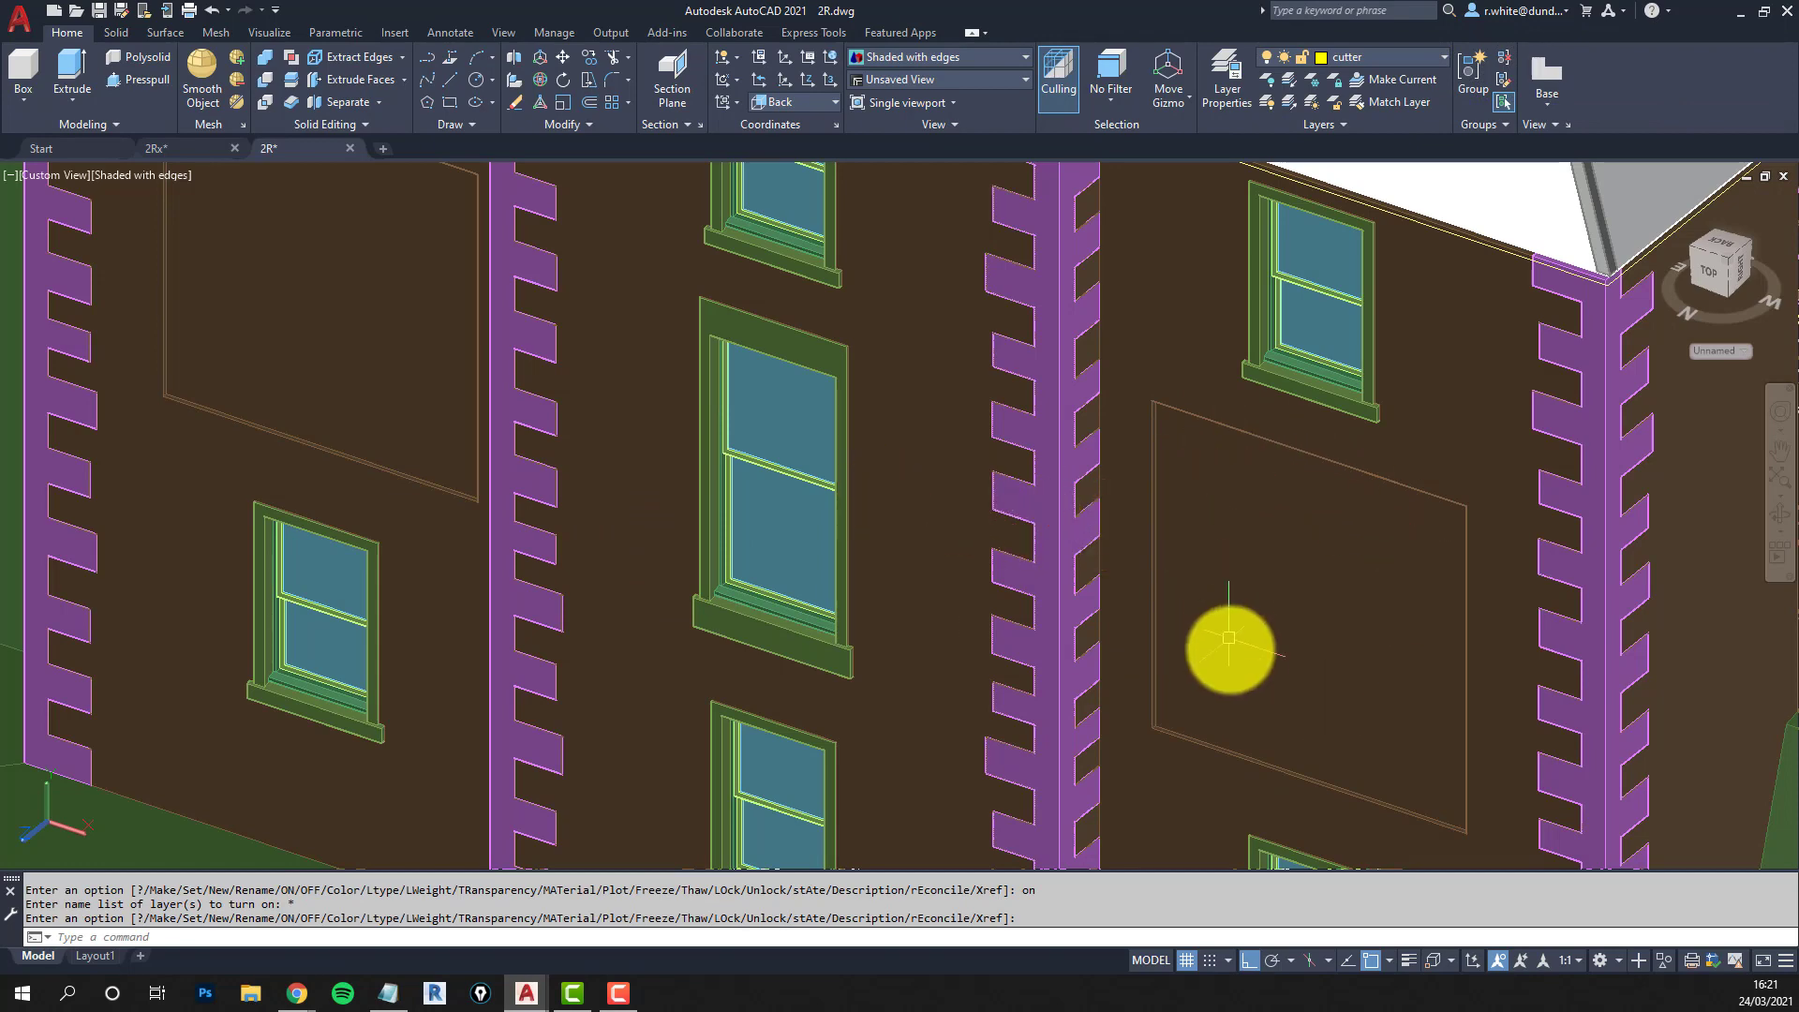
Examine how the placed sash window, its surround and its sill sit in the building's wall.
middle_click_drag(894, 470, 897, 471)
left_click_drag(897, 471, 952, 522)
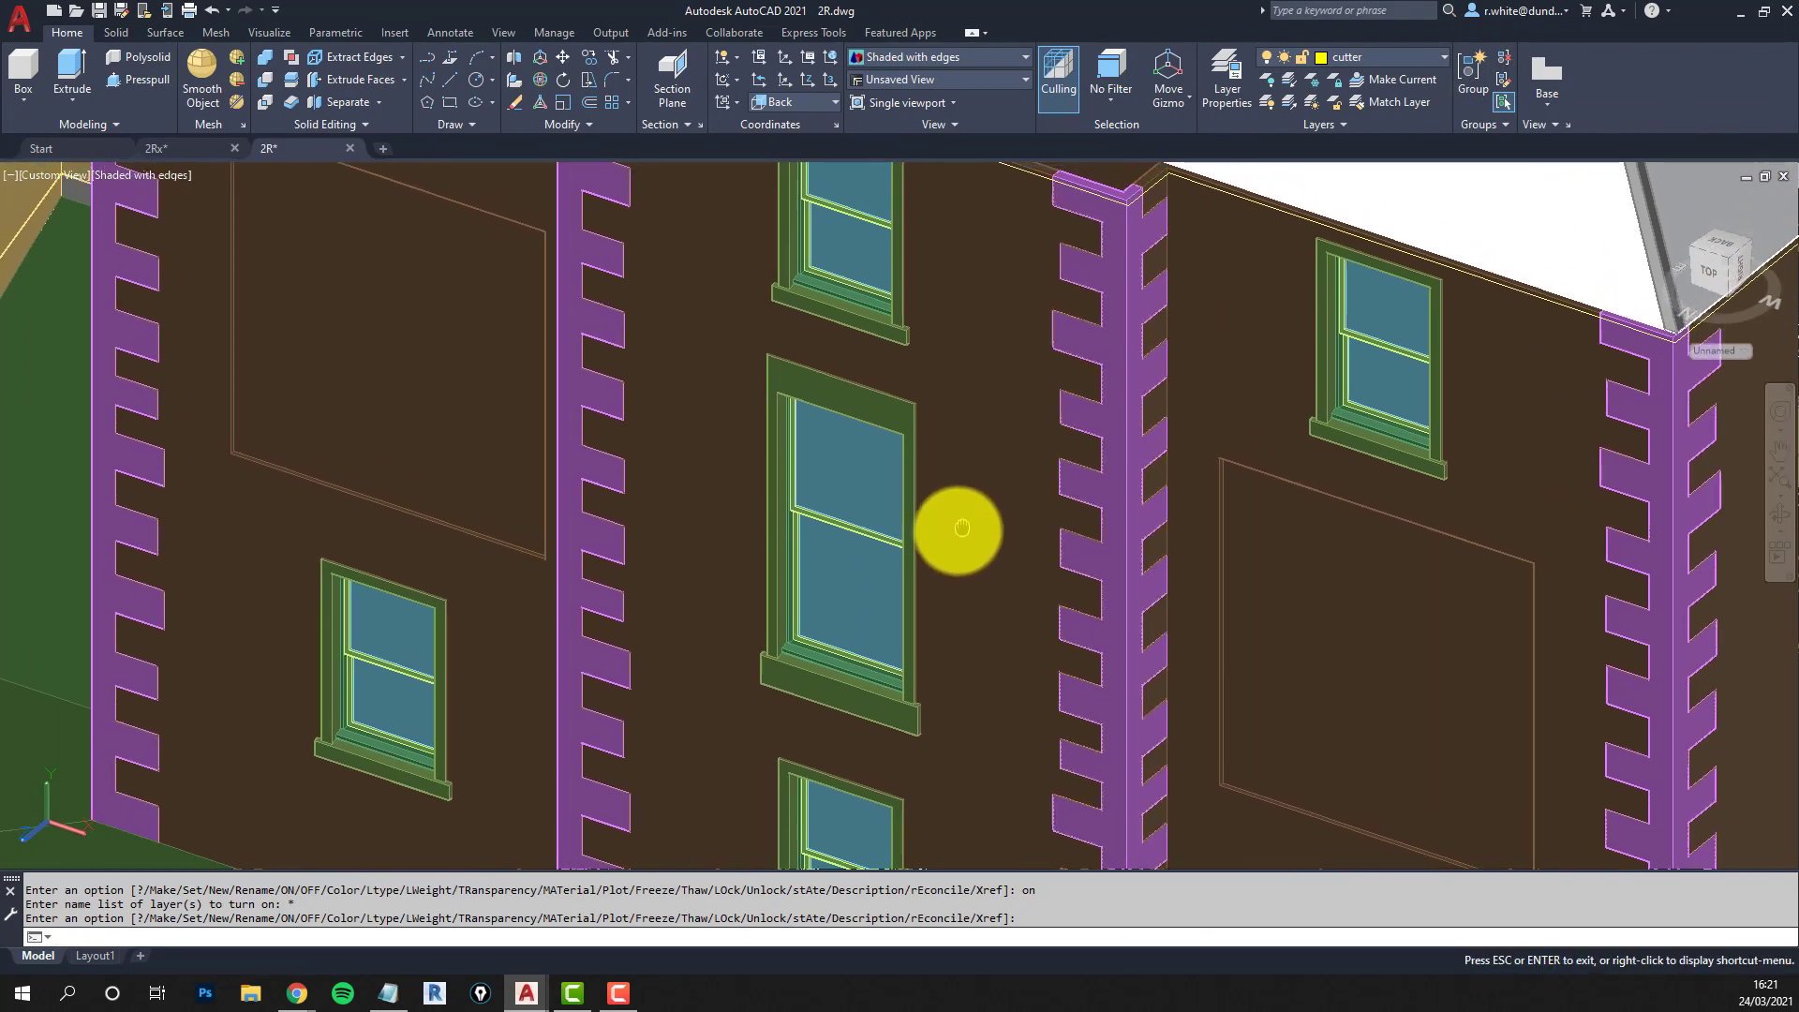
key("Escape")
key("Escape")
key("Escape")
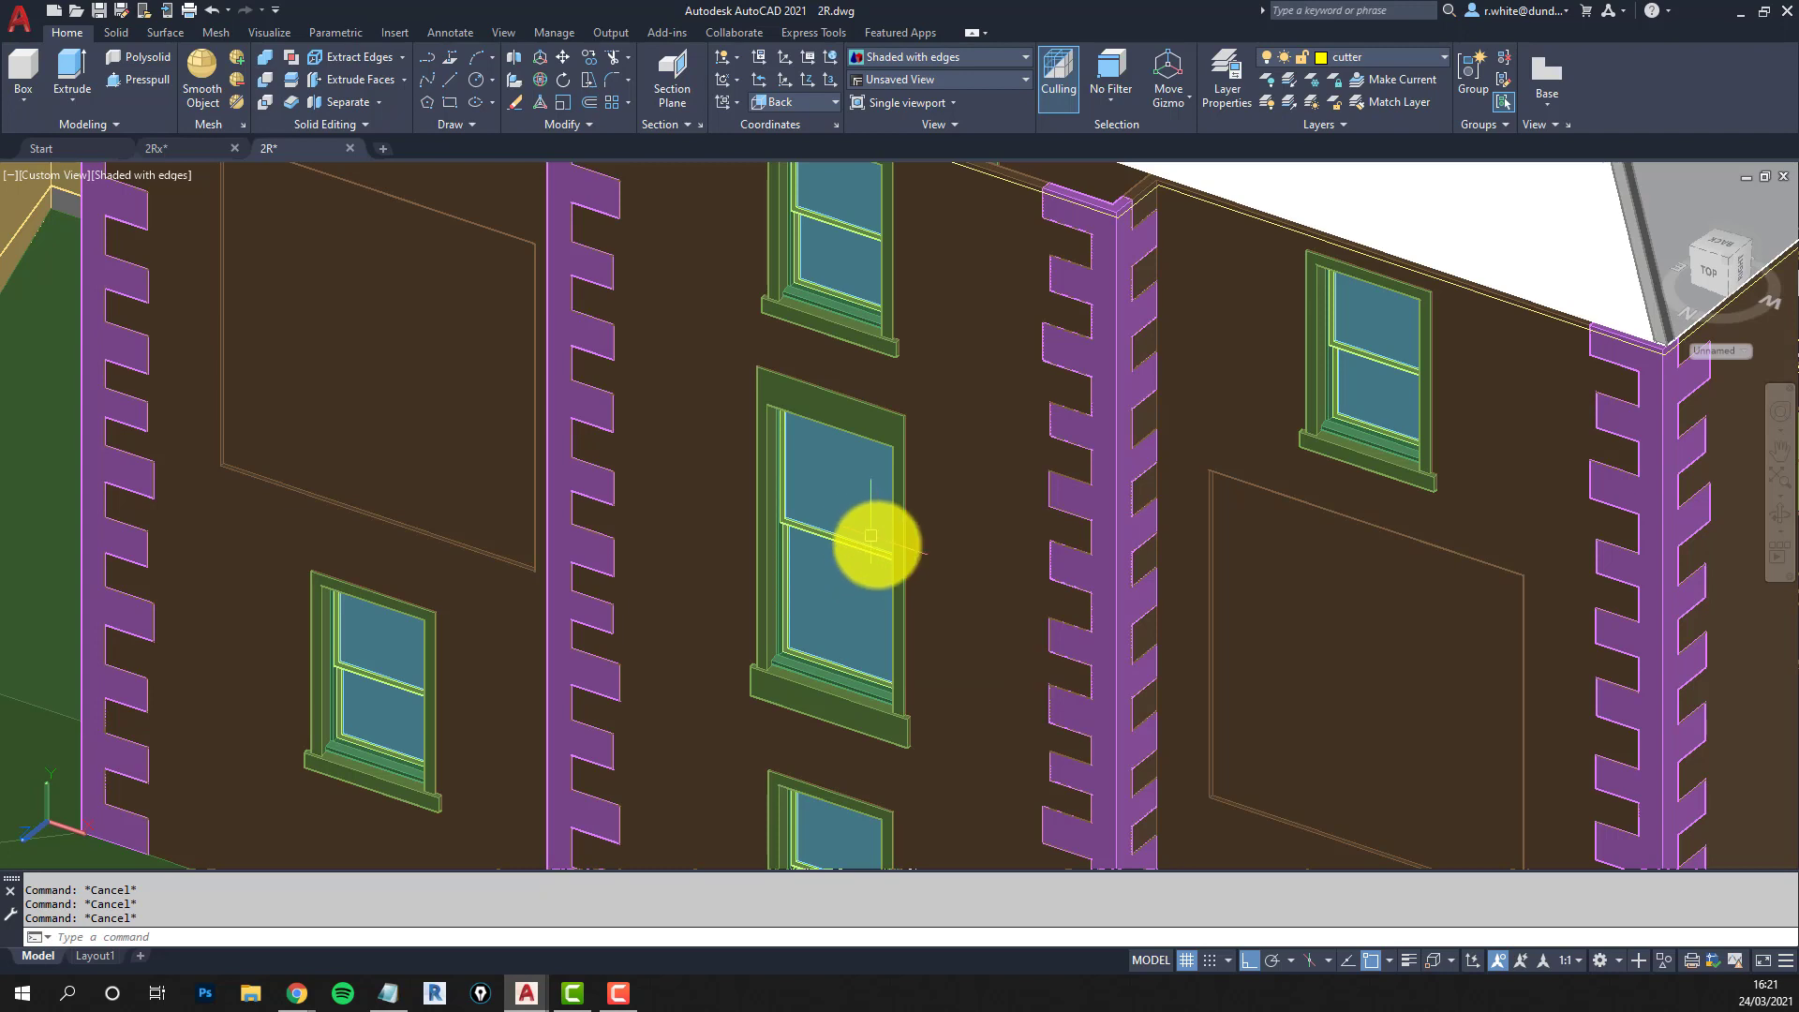
scroll(871, 536, "down", 3)
scroll(884, 522, "up", 3)
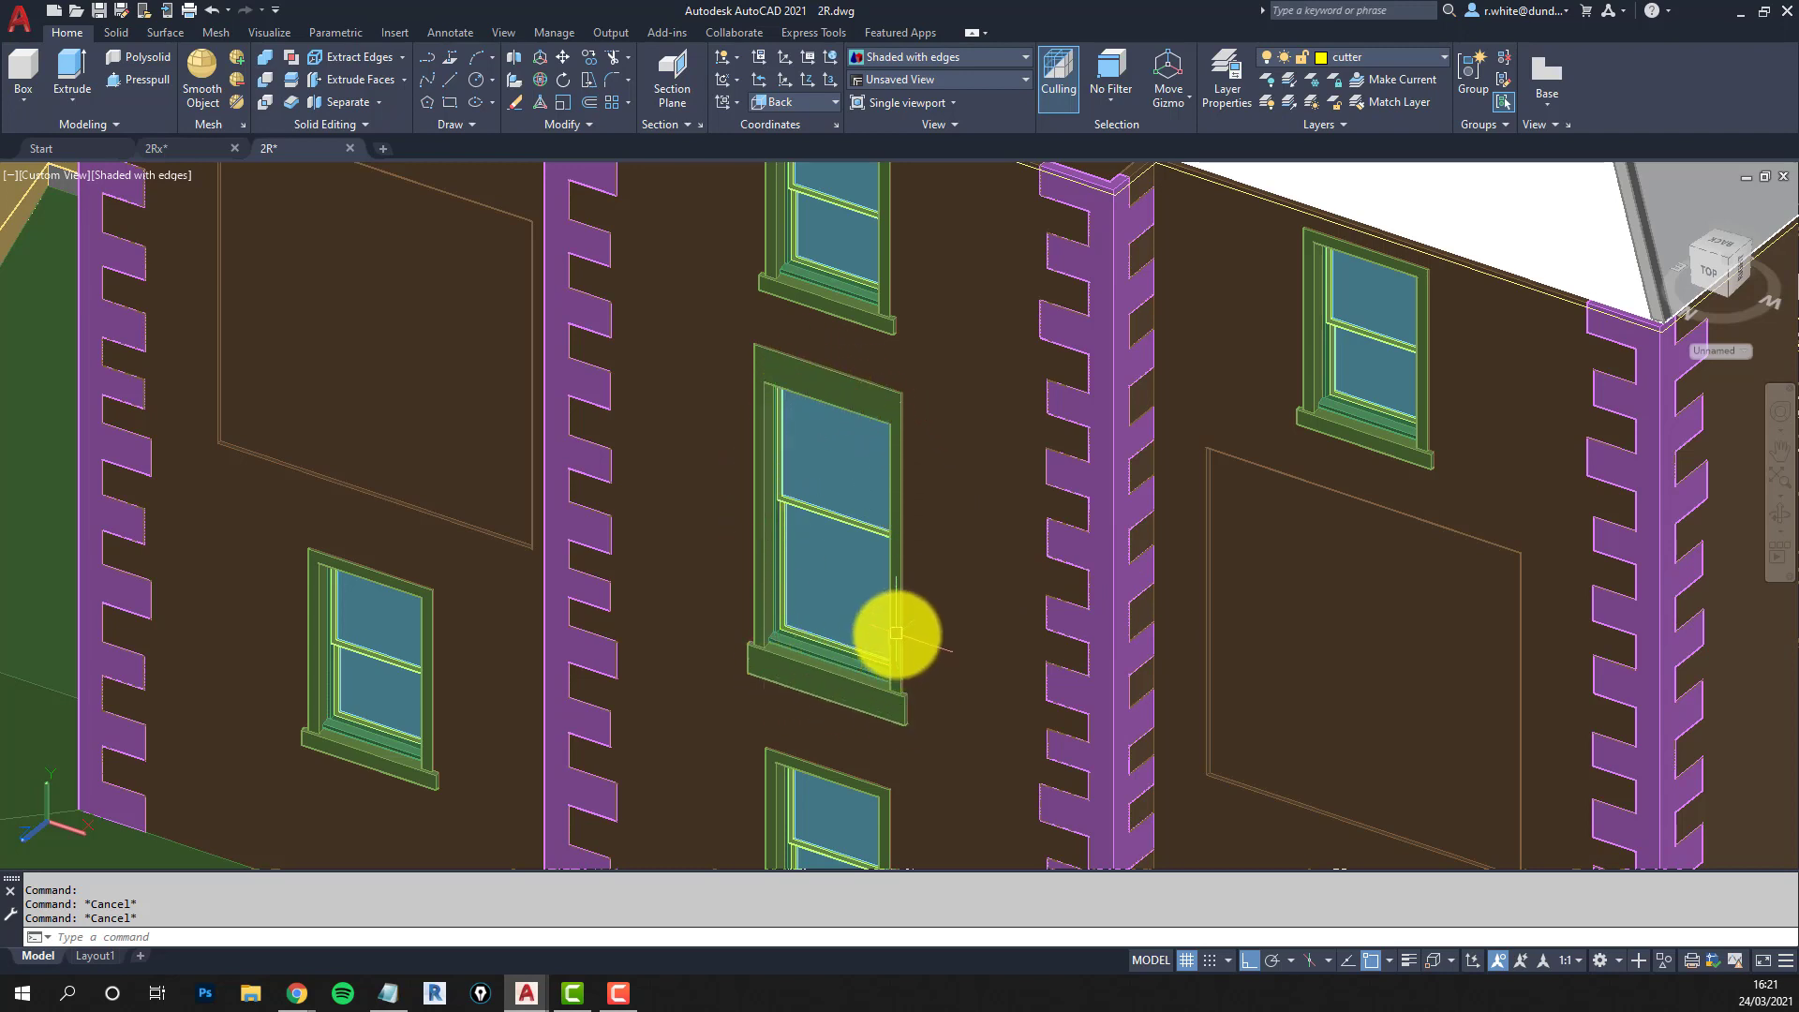
mouse_move(896, 623)
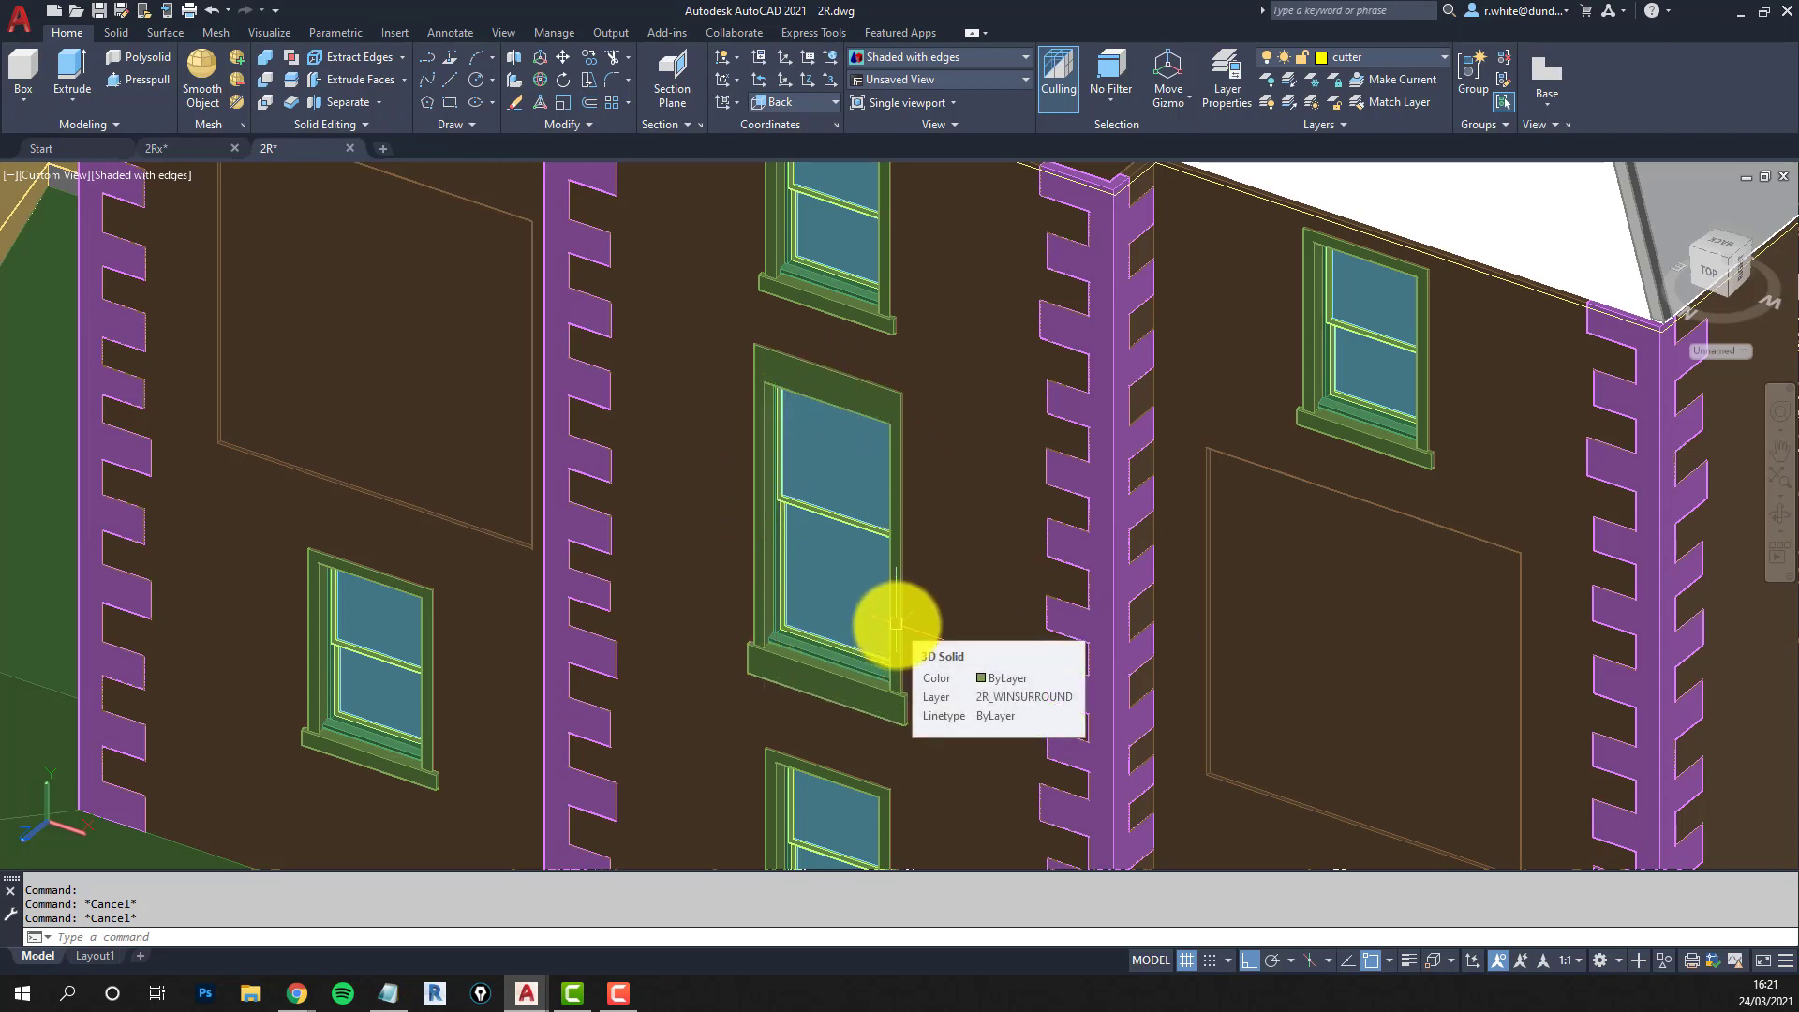